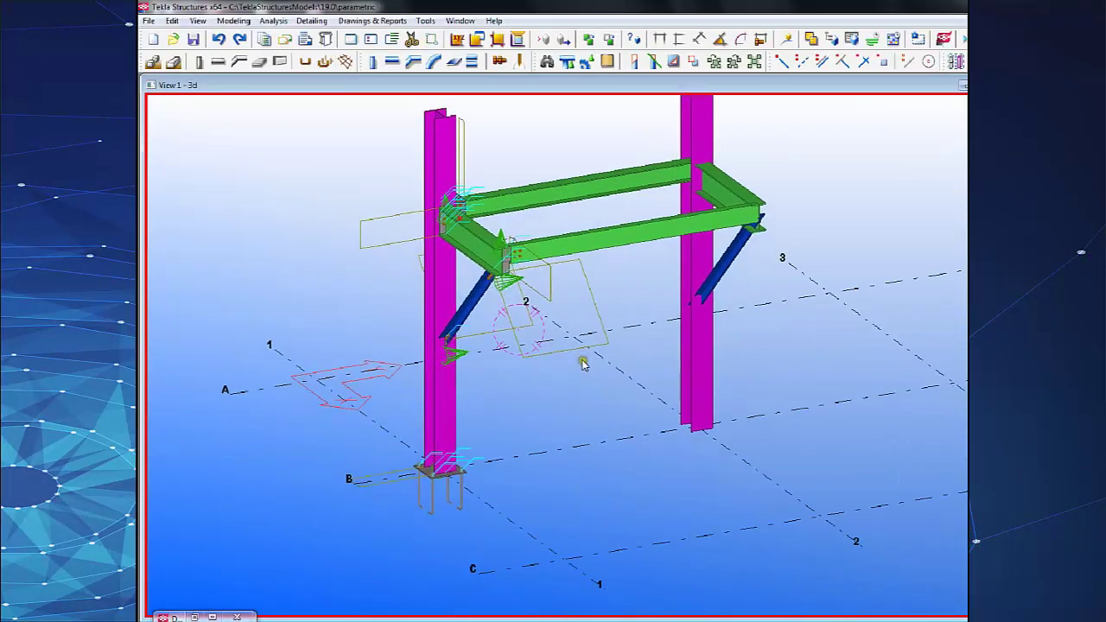
Open the properties of the base plate (1004) connection at the foot of the column at grid 1/B.
scroll(460, 479, up, 5)
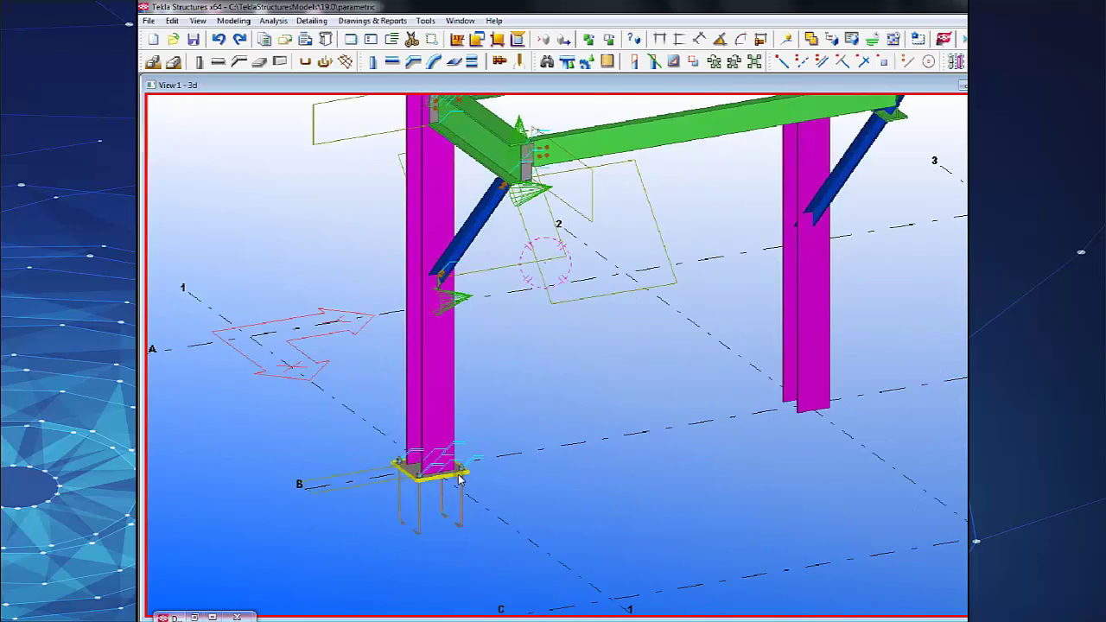
middle_drag(461, 480, 540, 375)
scroll(482, 392, up, 2)
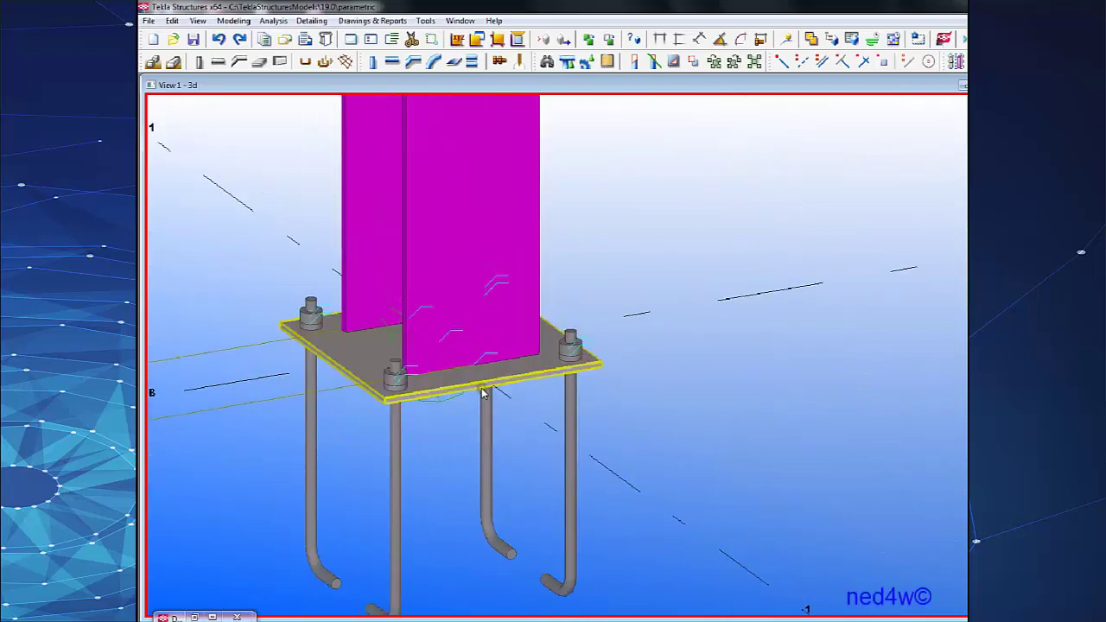
ctrl+middle_drag(396, 416, 473, 407)
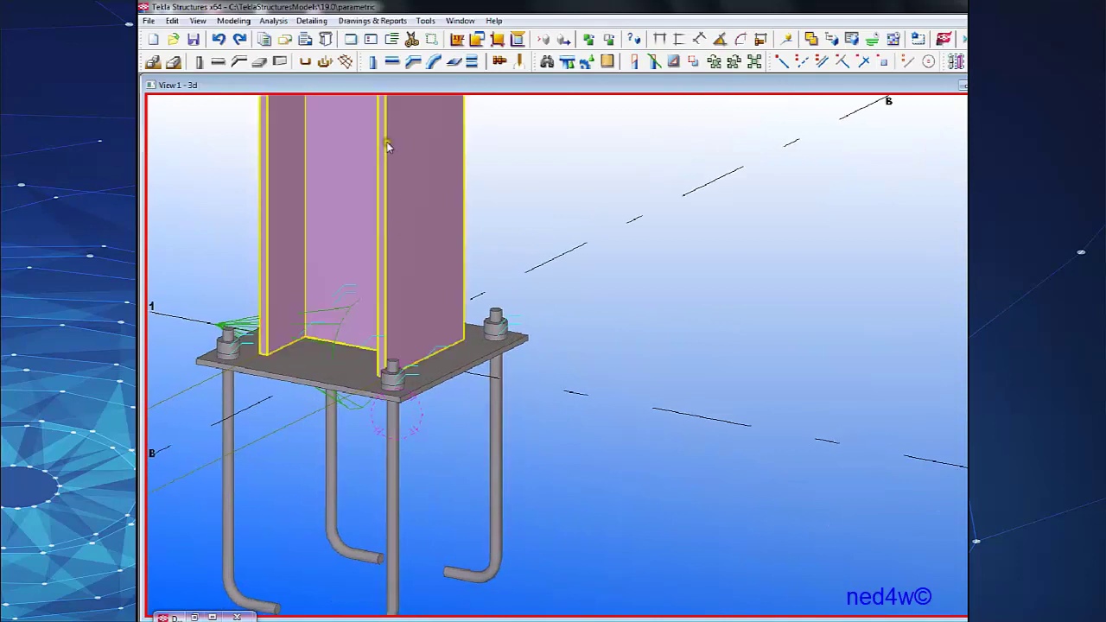
click(387, 147)
middle_drag(323, 363, 388, 315)
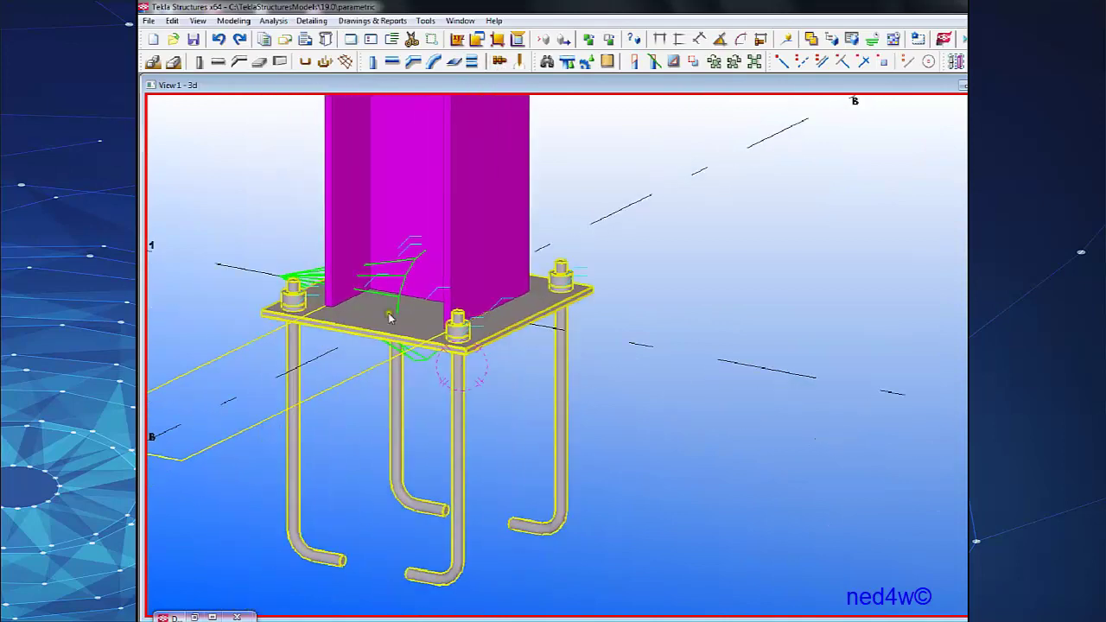
scroll(388, 315, up, 2)
click(401, 293)
double_click(402, 295)
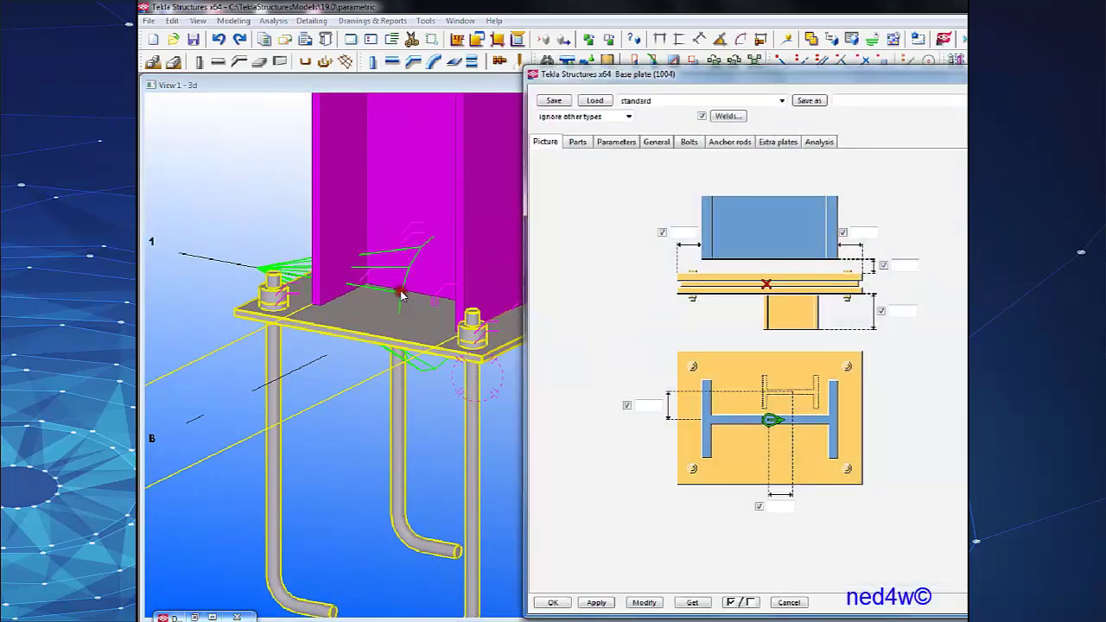
scroll(409, 304, down, 1)
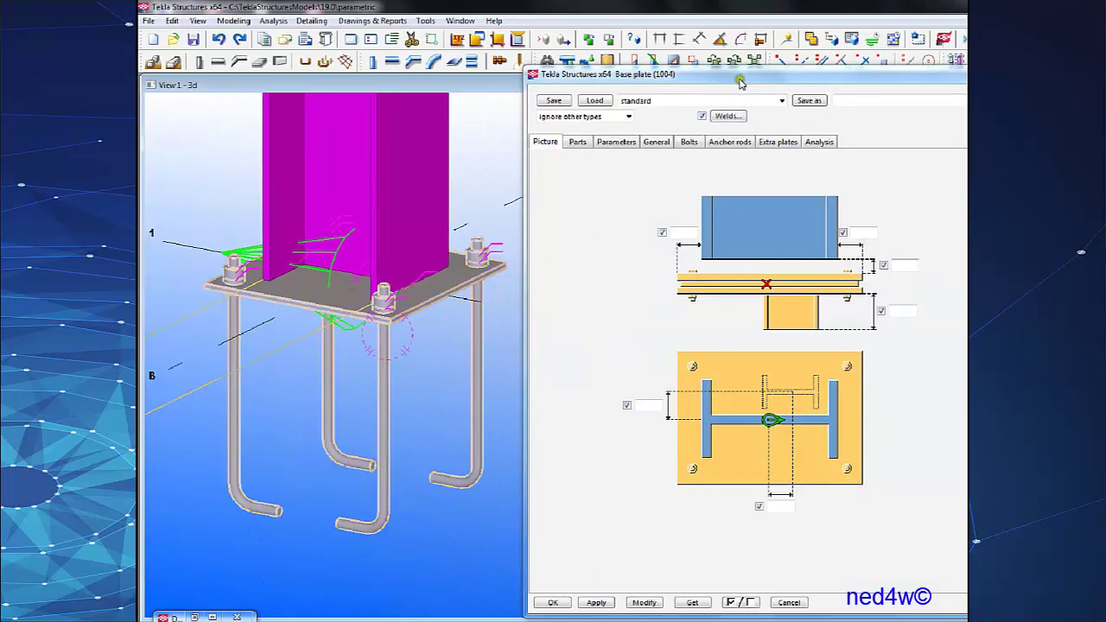
drag(733, 74, 728, 61)
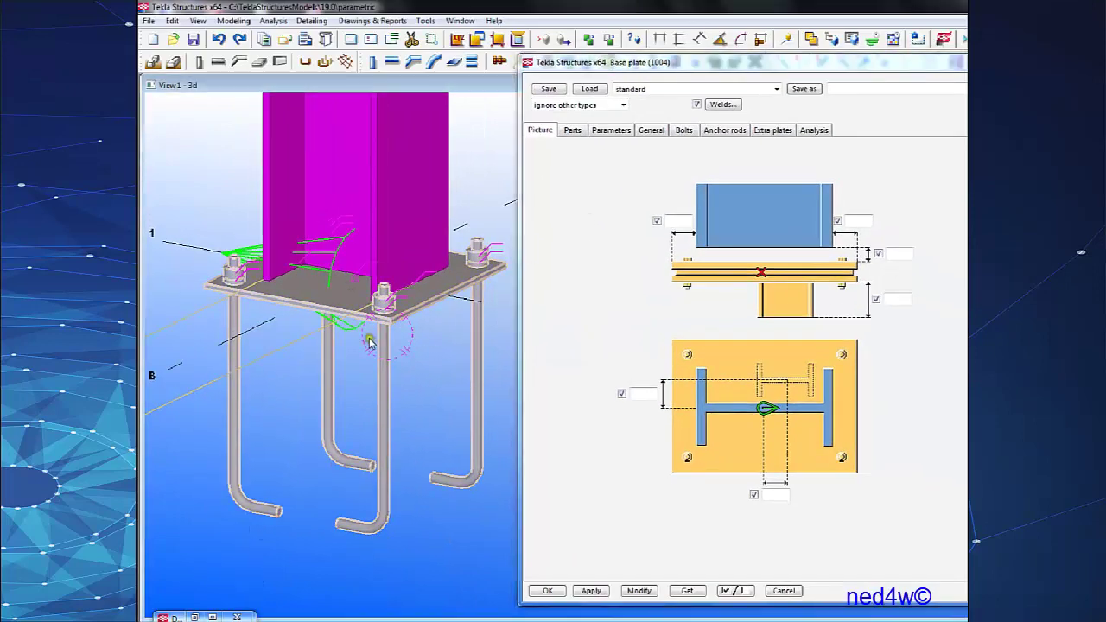
Set the base plate's thickness to 35 mm and apply the change to the connection.
mouse_move(370, 341)
ctrl+middle_down()
mouse_move(401, 301)
mouse_move(365, 323)
mouse_move(341, 318)
mouse_move(352, 329)
ctrl+middle_up()
scroll(364, 323, up, 1)
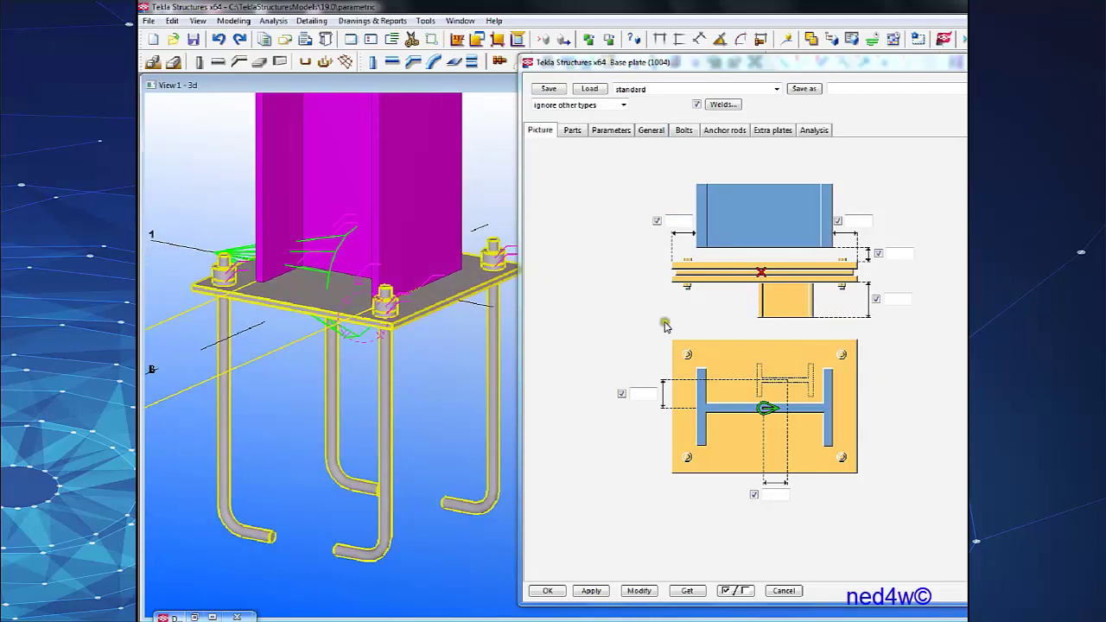
middle_drag(339, 317, 335, 300)
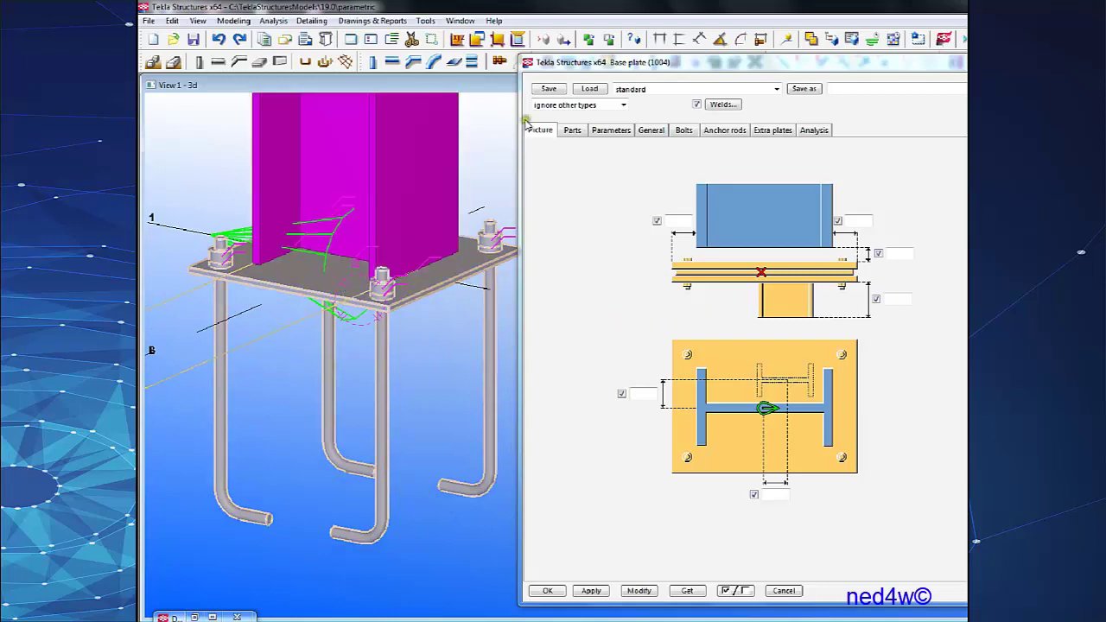
click(570, 131)
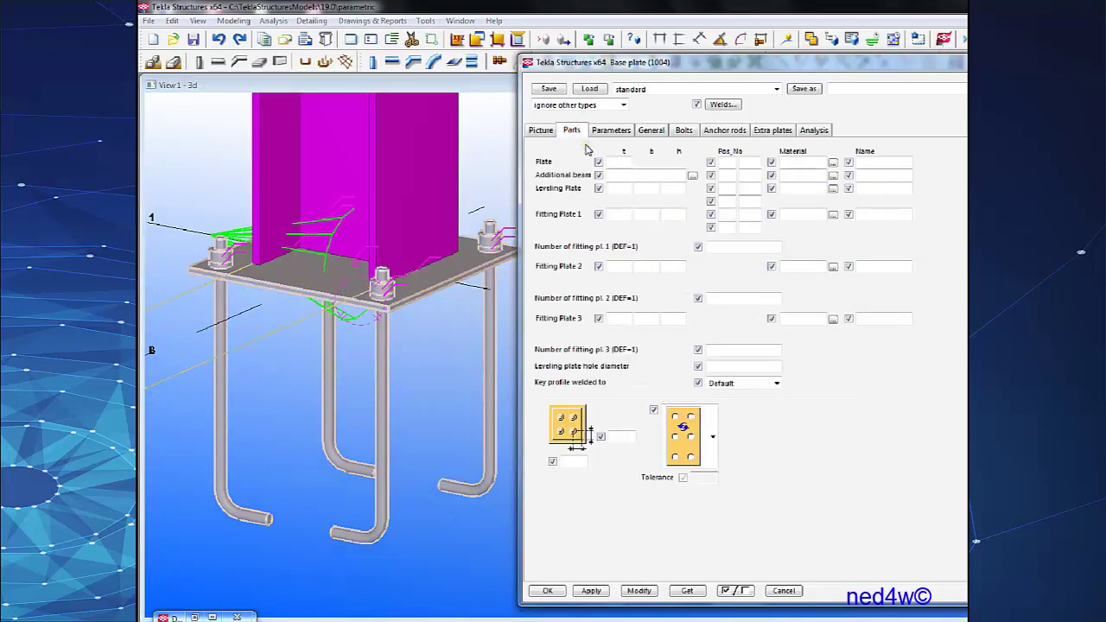
ctrl+middle_drag(362, 282, 370, 275)
scroll(369, 275, up, 2)
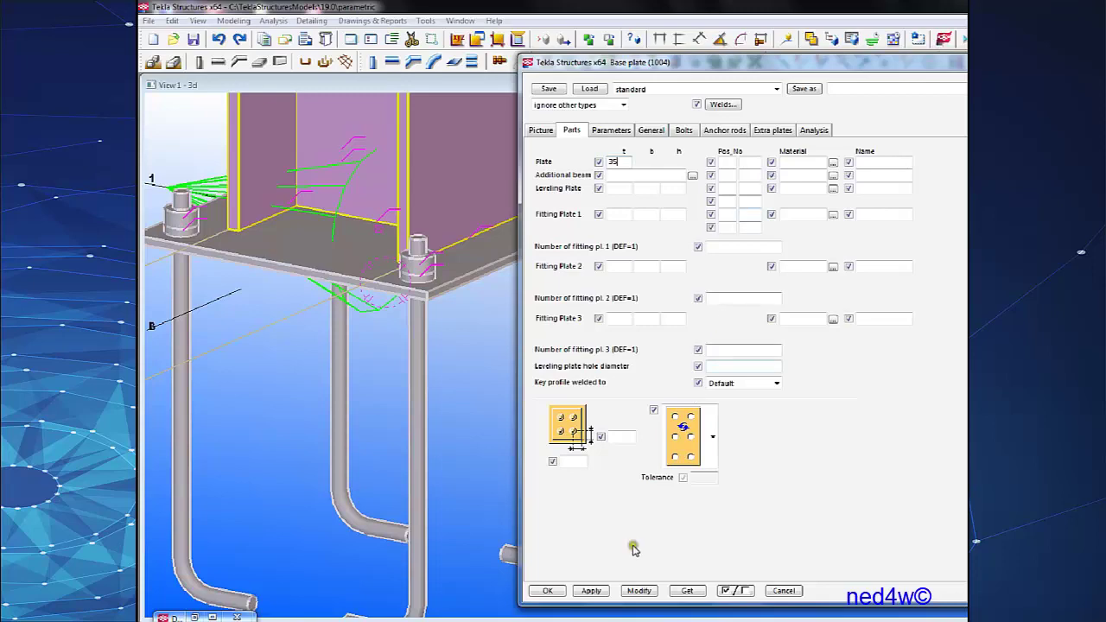
click(639, 592)
scroll(466, 290, up, 2)
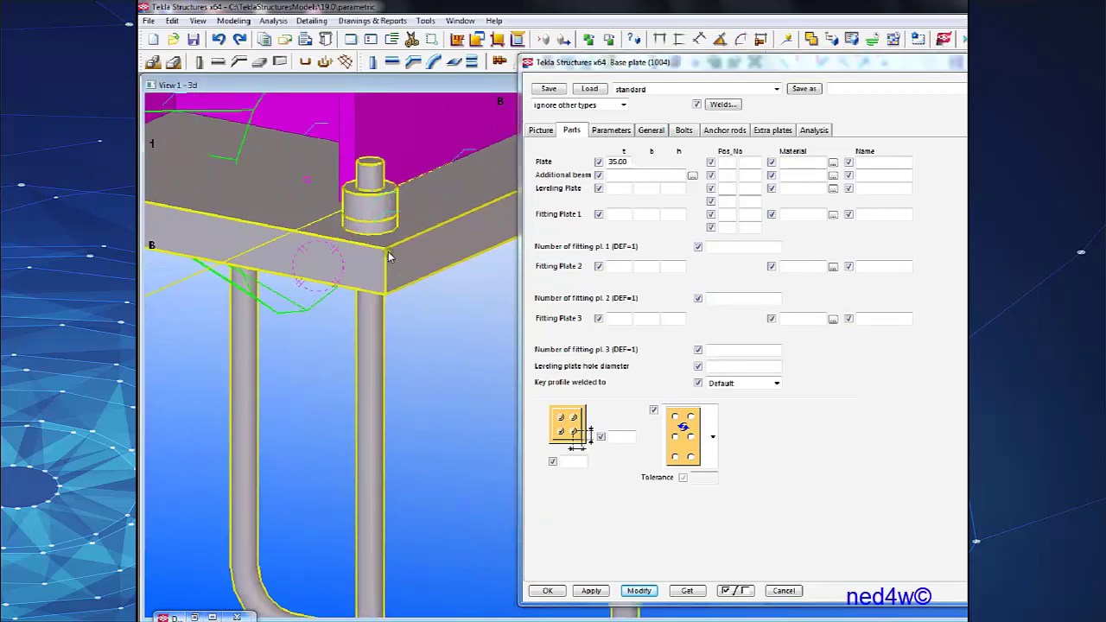
Examine the base plate and its anchor rods below the column from several angles.
scroll(387, 252, down, 4)
scroll(378, 297, up, 1)
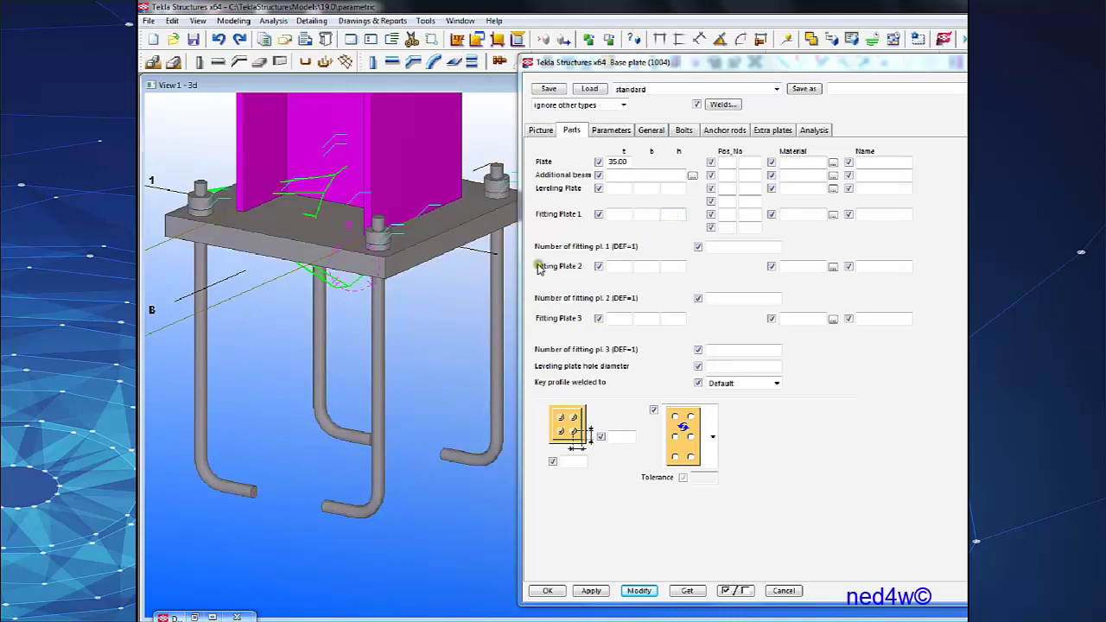
scroll(418, 258, down, 4)
scroll(418, 255, up, 2)
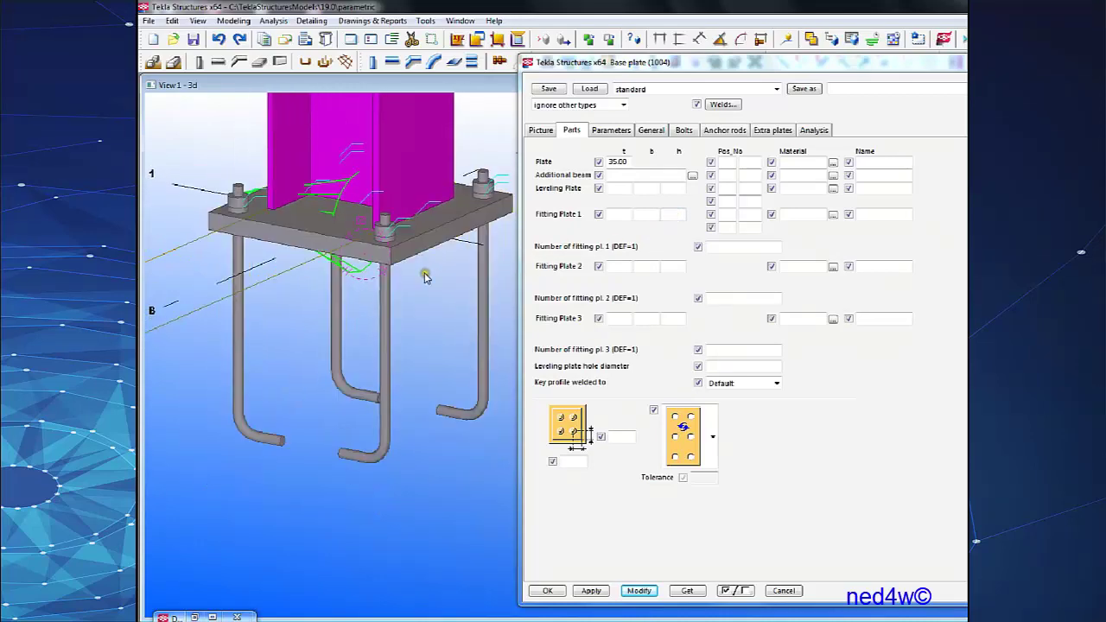
middle_drag(431, 301, 440, 325)
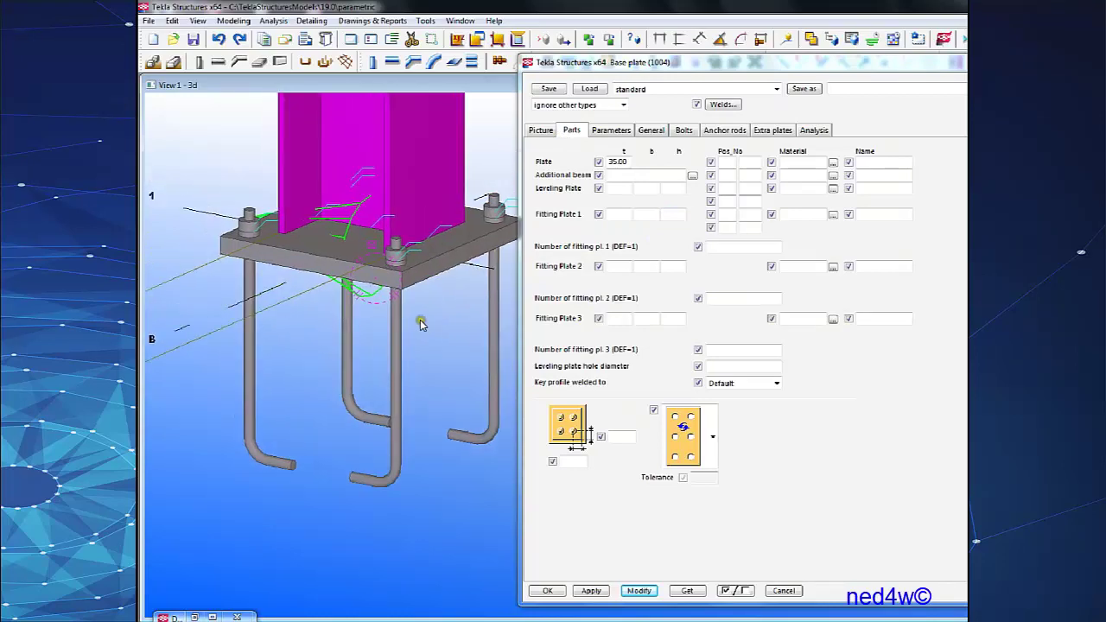
scroll(420, 321, up, 2)
scroll(419, 321, down, 3)
ctrl+middle_drag(384, 344, 389, 302)
scroll(388, 303, up, 2)
scroll(388, 303, down, 2)
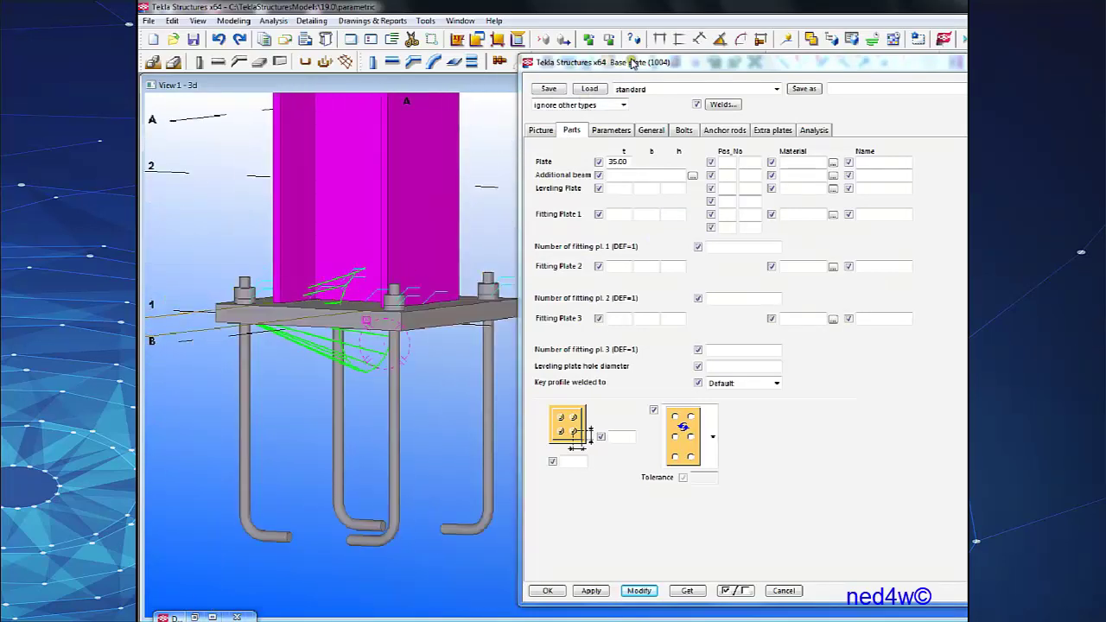
Add a UB127*76*13 profile as the additional beam under the base plate and apply it.
drag(627, 62, 713, 53)
click(450, 224)
scroll(450, 224, up, 1)
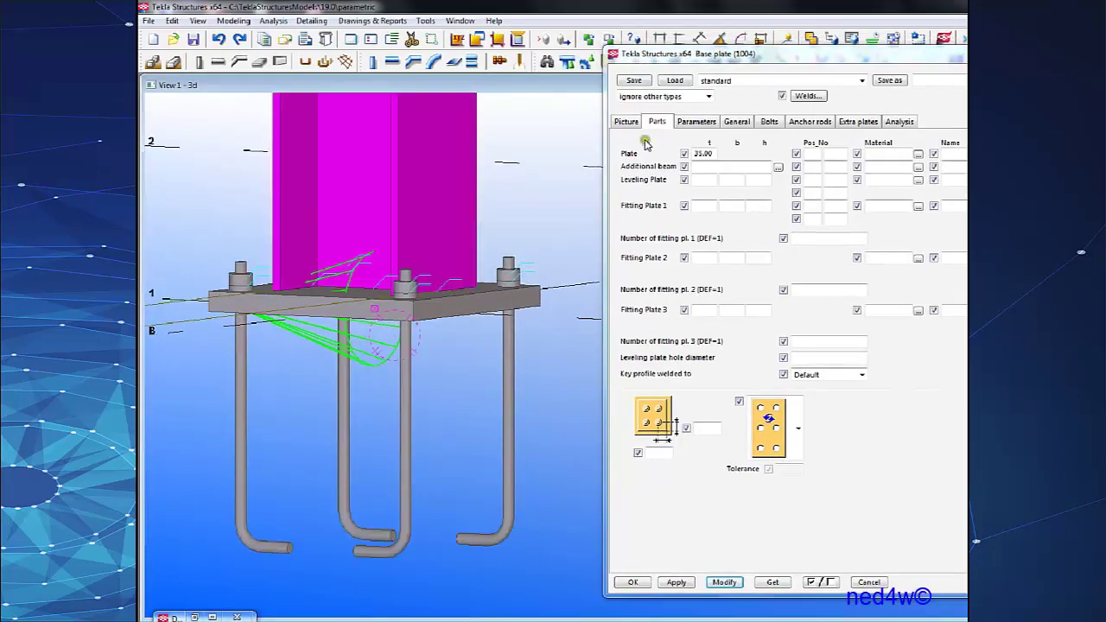
click(707, 168)
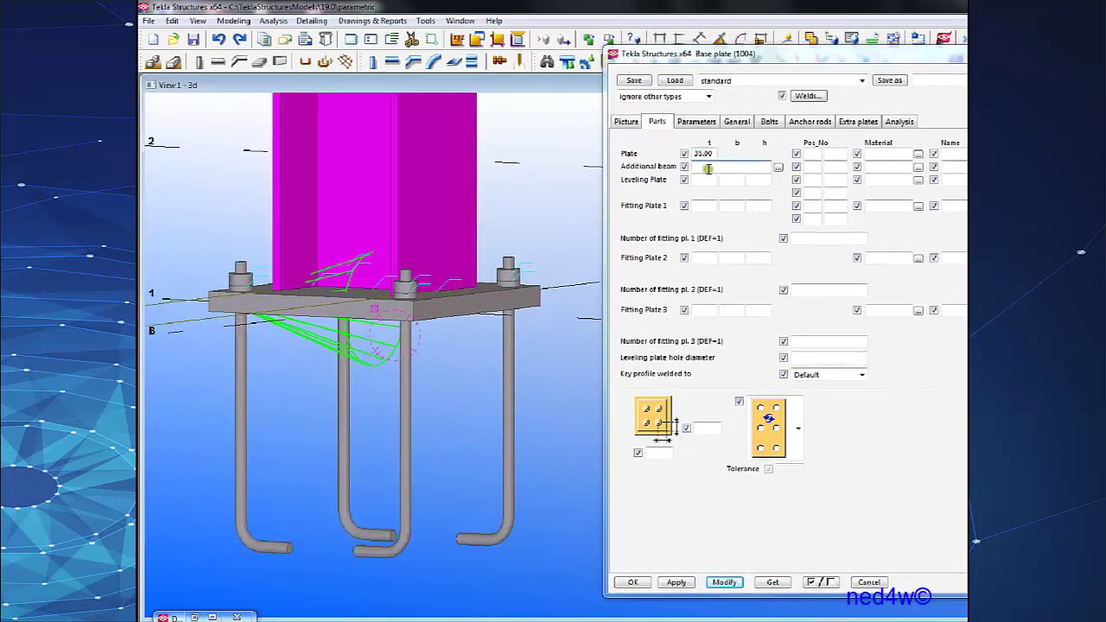
click(778, 166)
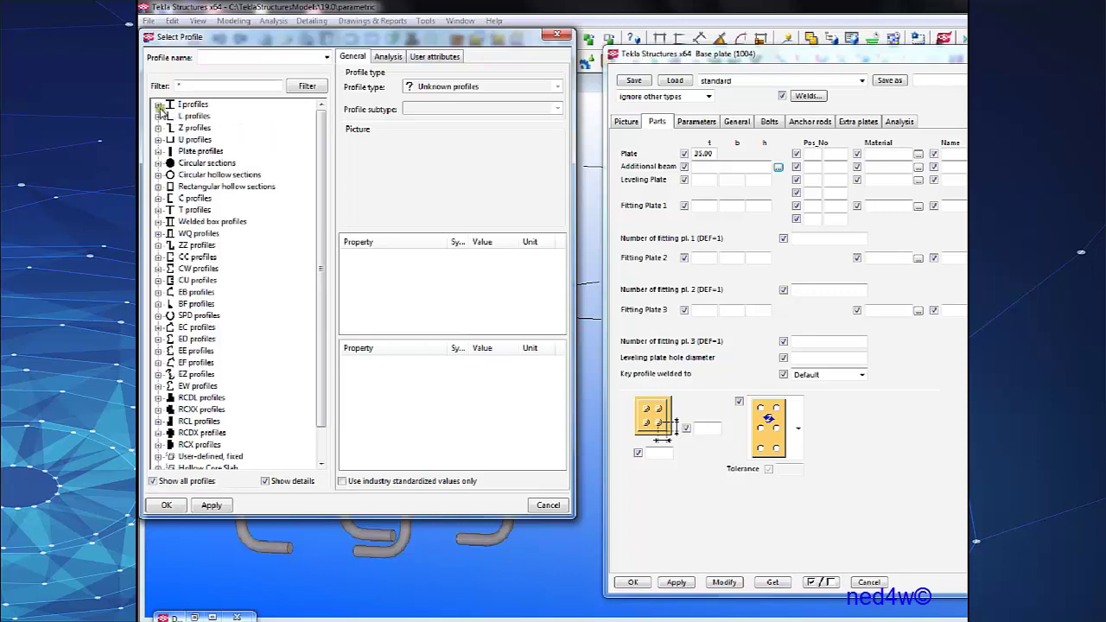
click(159, 106)
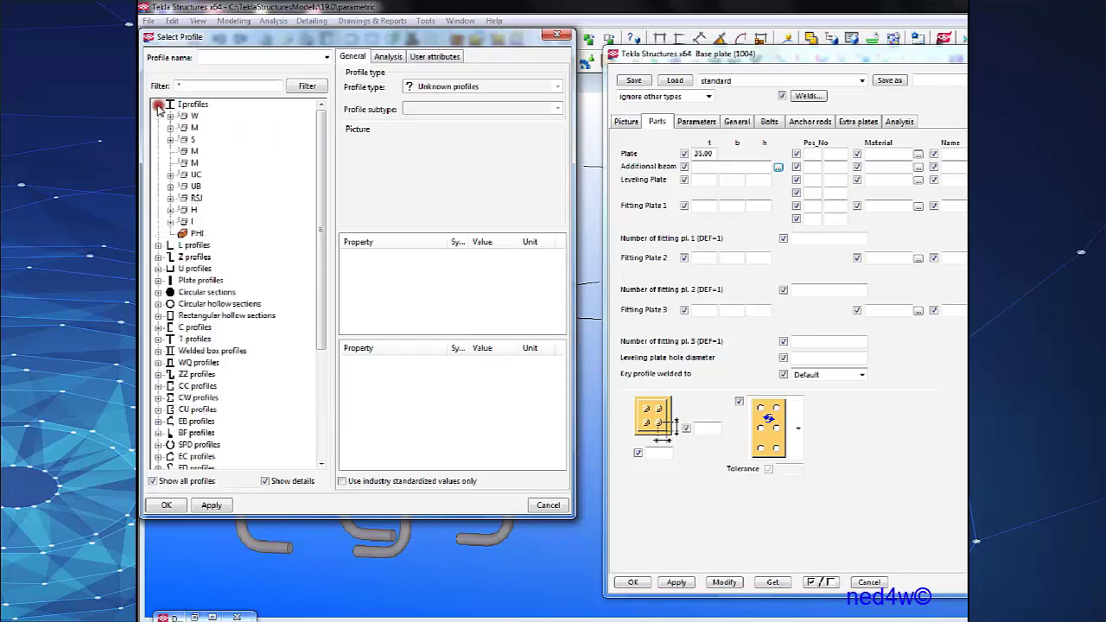
click(171, 186)
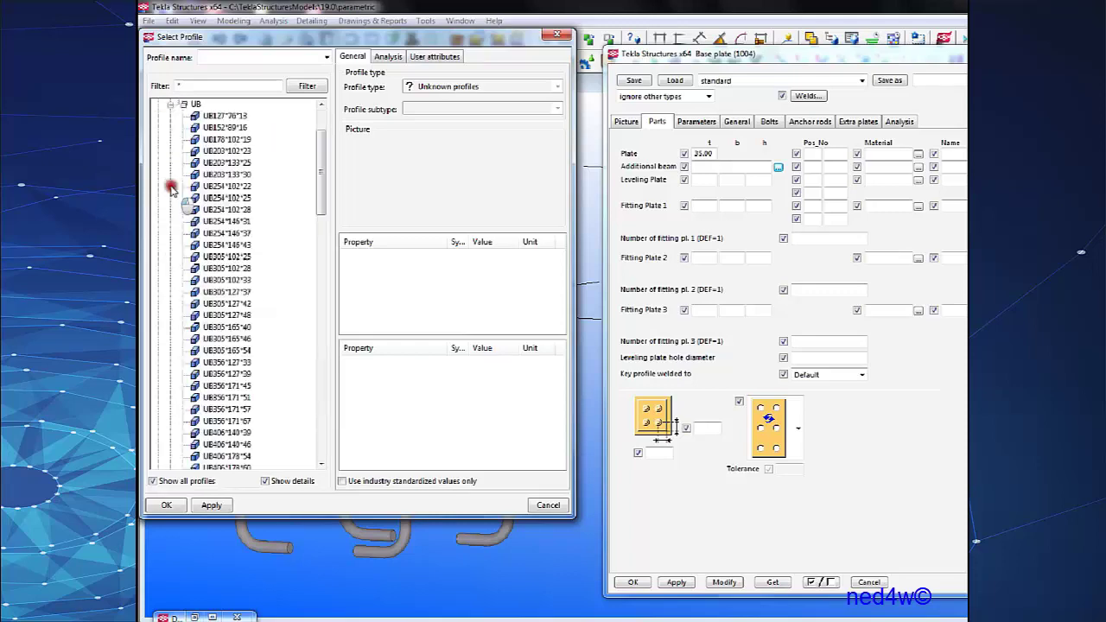
click(220, 117)
click(219, 118)
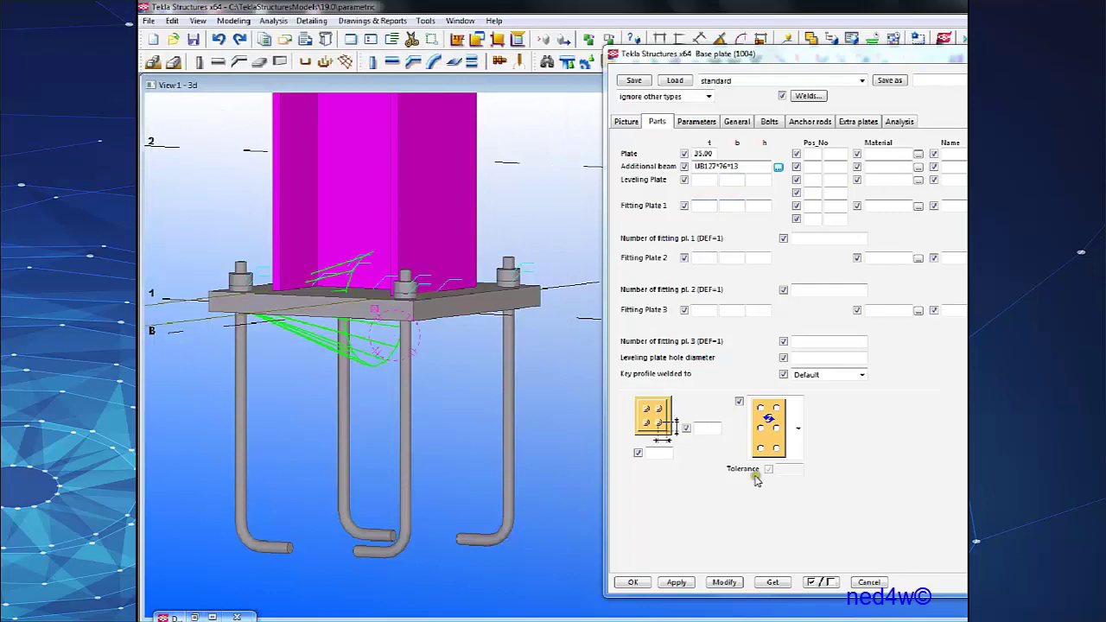
click(730, 585)
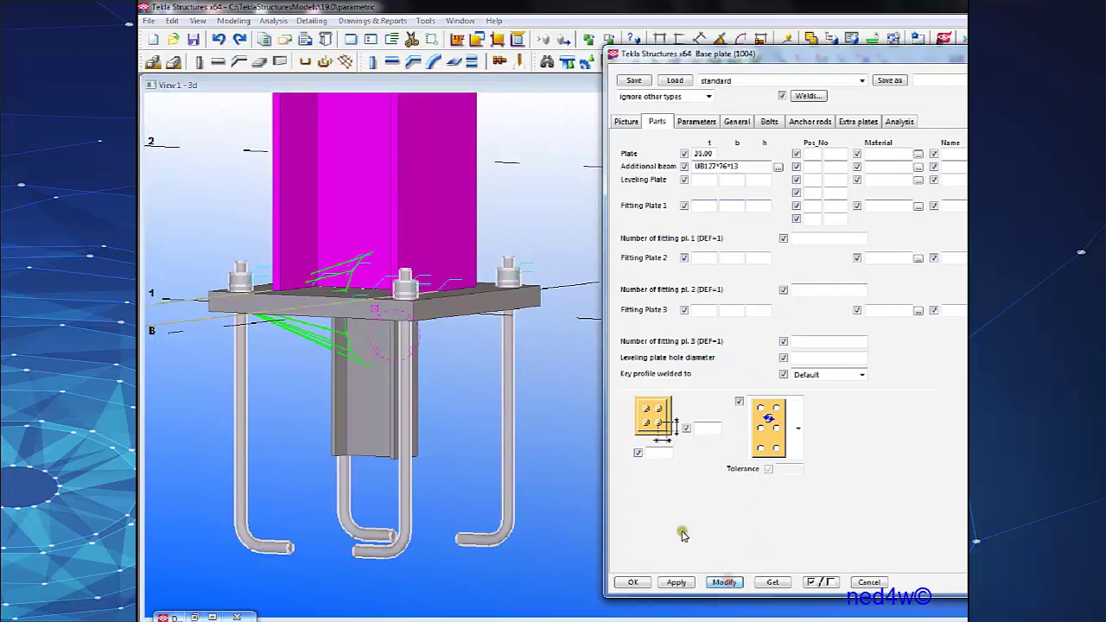
Shorten the additional beam beneath the base plate and inspect the modified connection.
ctrl+middle_drag(395, 395, 443, 396)
scroll(442, 396, up, 2)
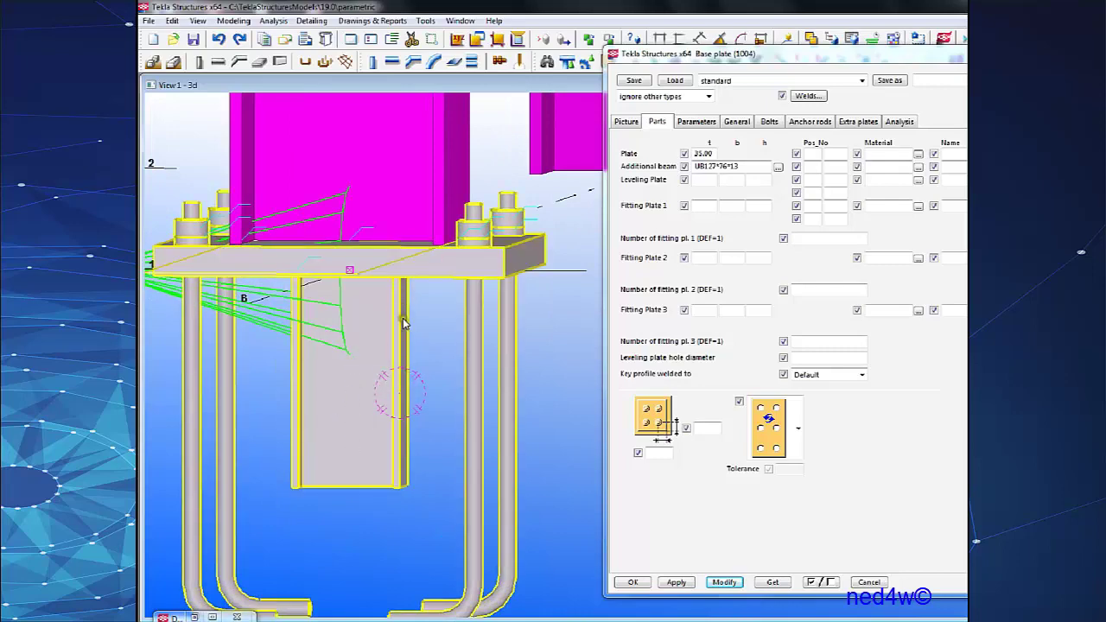
click(627, 121)
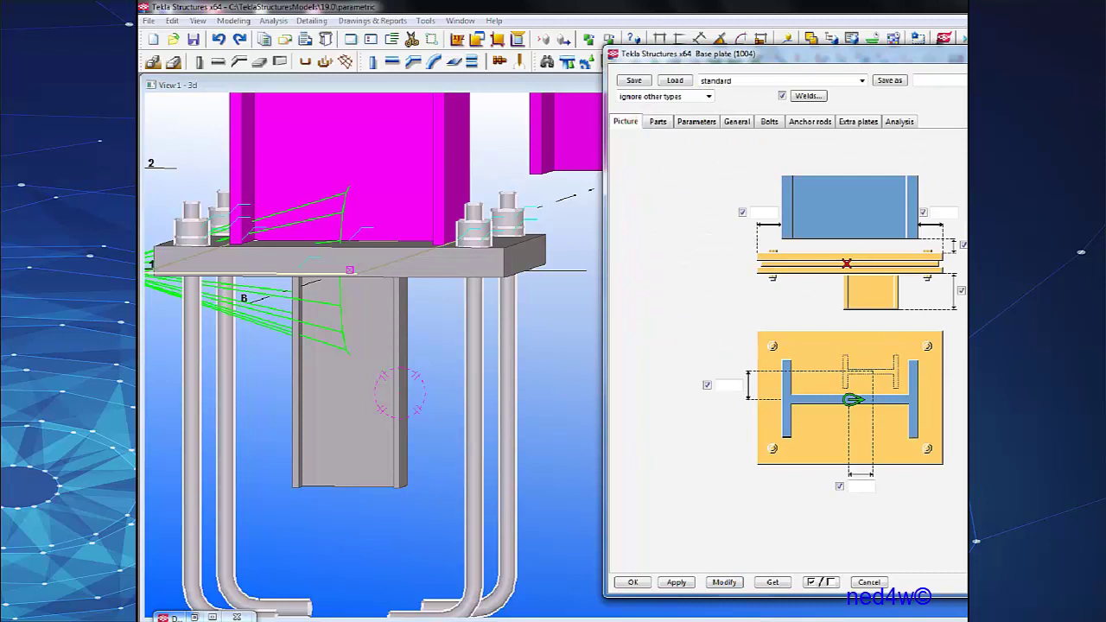
click(494, 276)
click(728, 581)
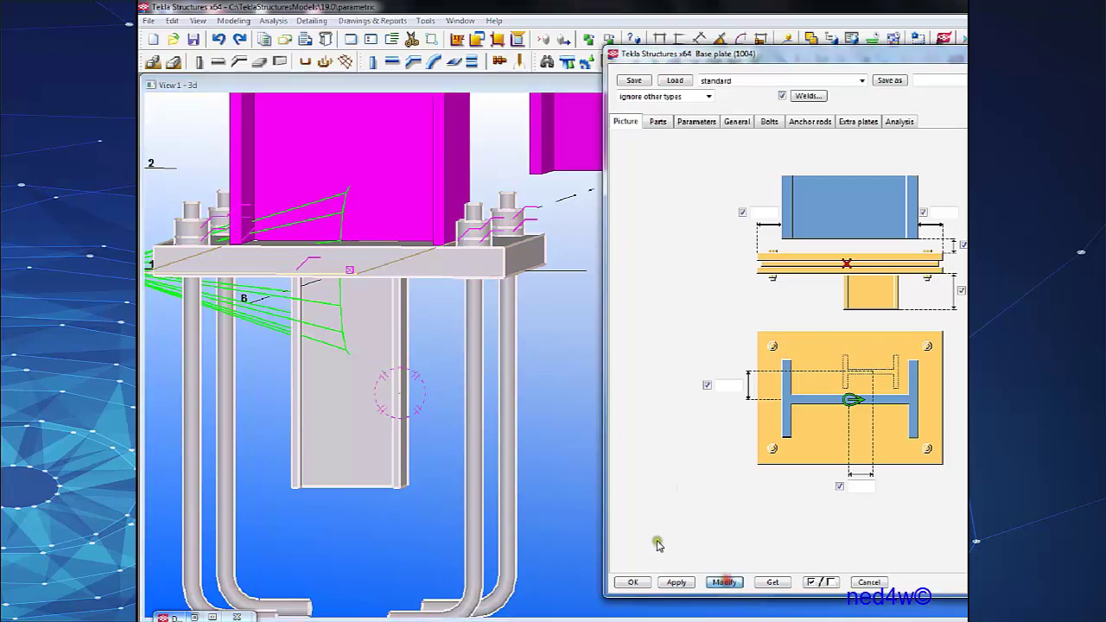
mouse_move(407, 372)
ctrl+middle_down()
mouse_move(356, 375)
mouse_move(413, 386)
ctrl+middle_up()
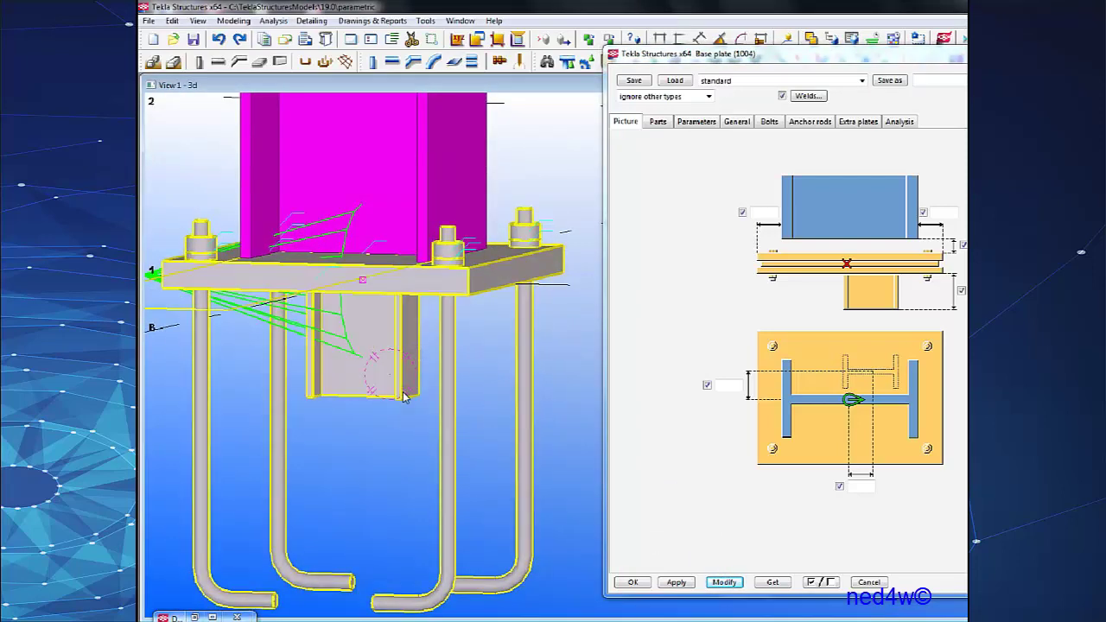
scroll(405, 396, down, 2)
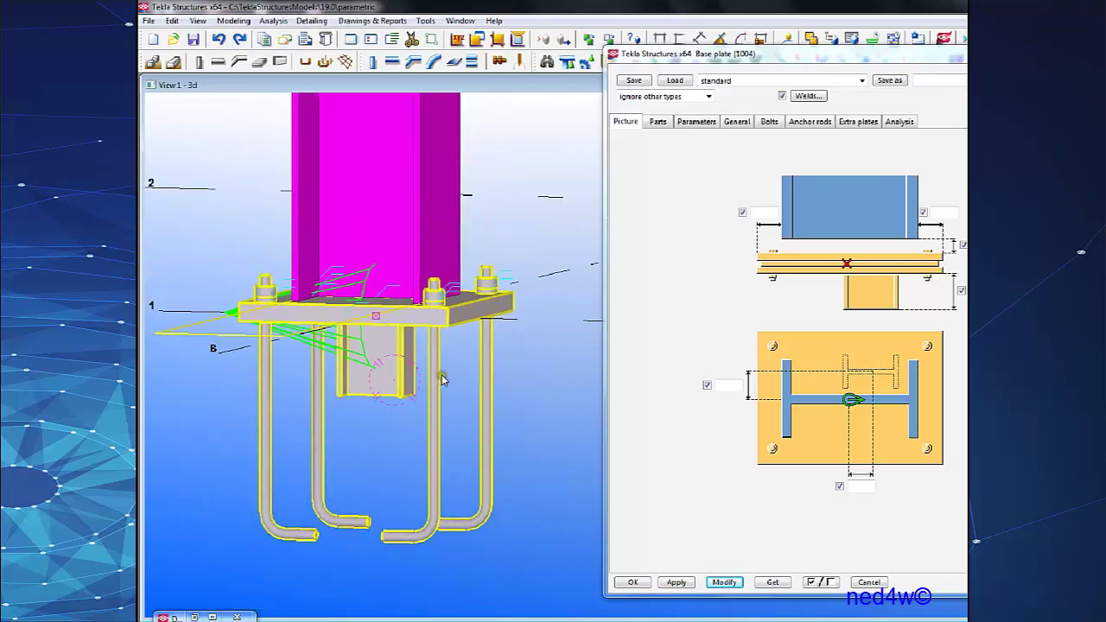
mouse_move(443, 379)
ctrl+middle_down()
mouse_move(425, 427)
mouse_move(457, 388)
ctrl+middle_up()
scroll(457, 387, down, 10)
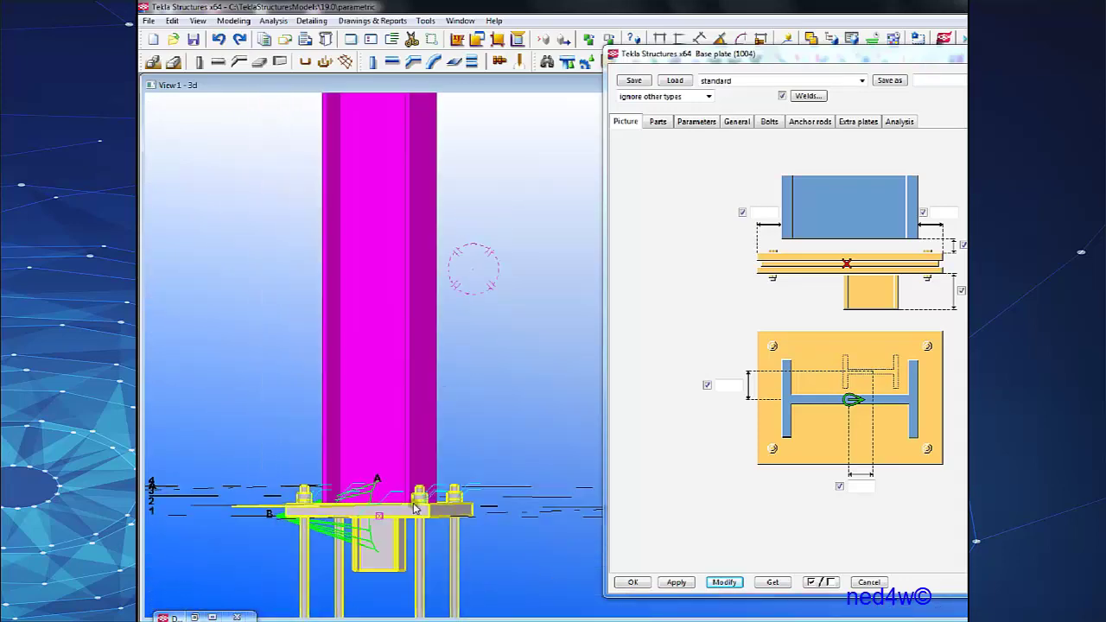
scroll(497, 315, up, 5)
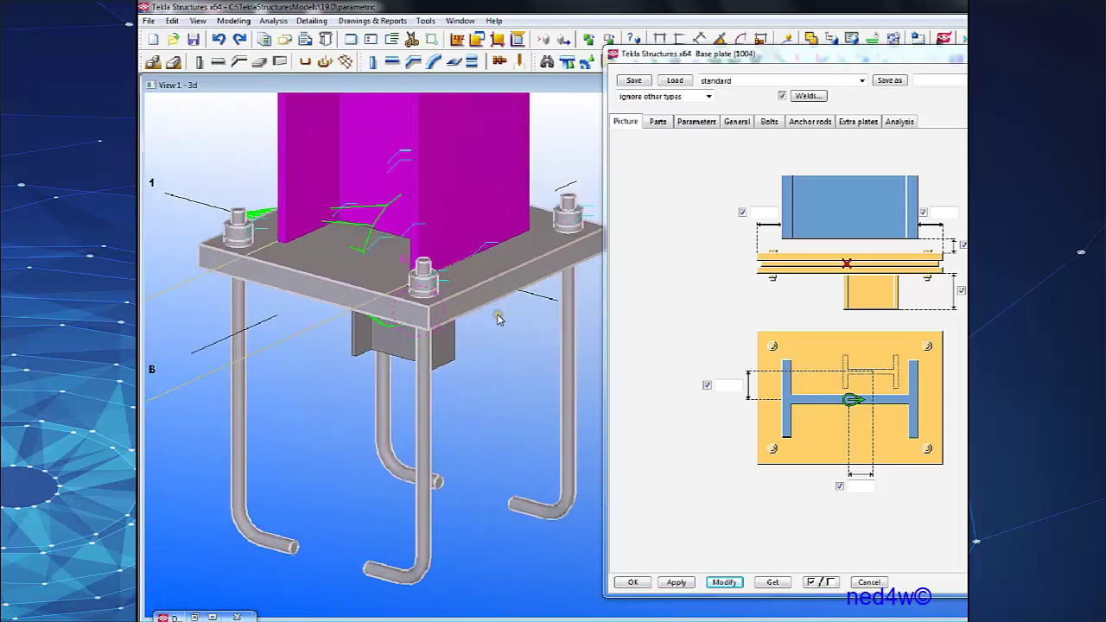
Set the base plate connection's class to 6 and apply it to the model.
click(656, 123)
click(685, 122)
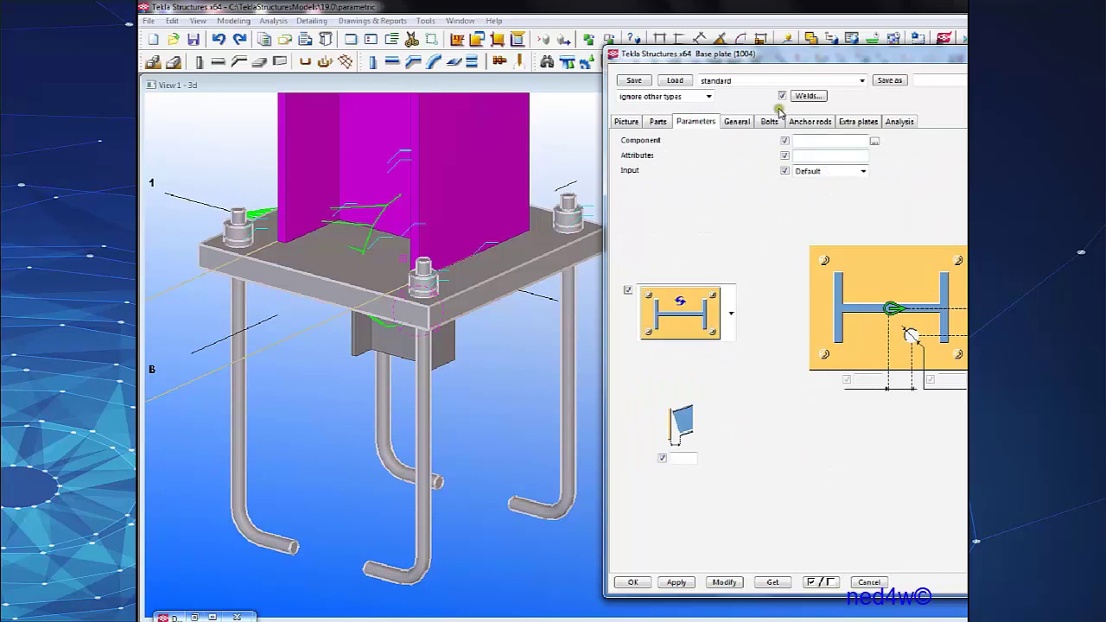
click(739, 125)
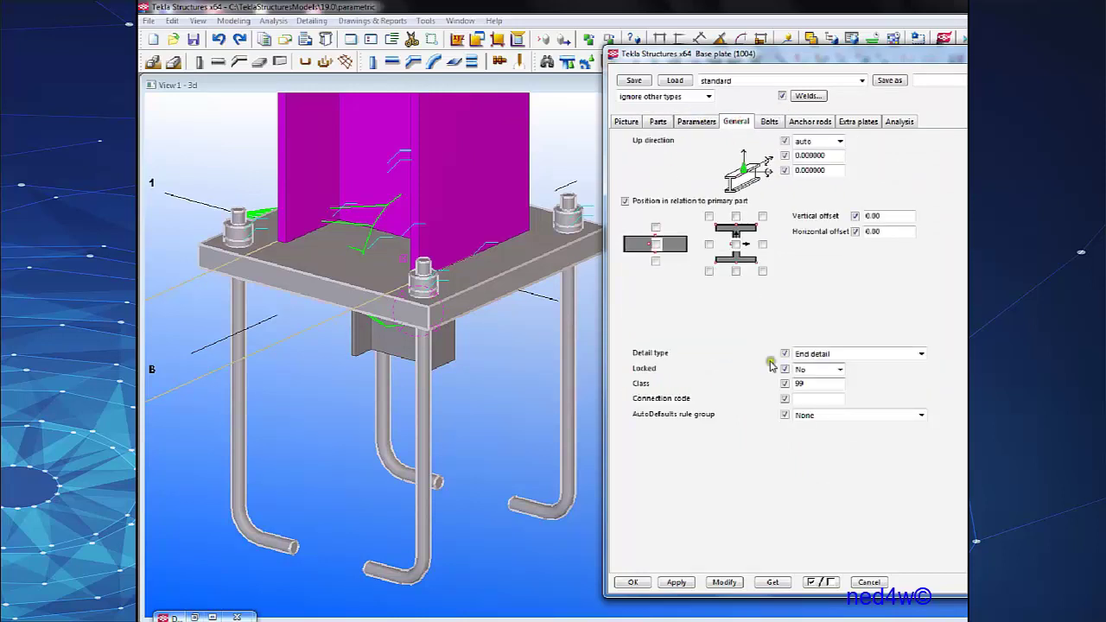
double_click(801, 384)
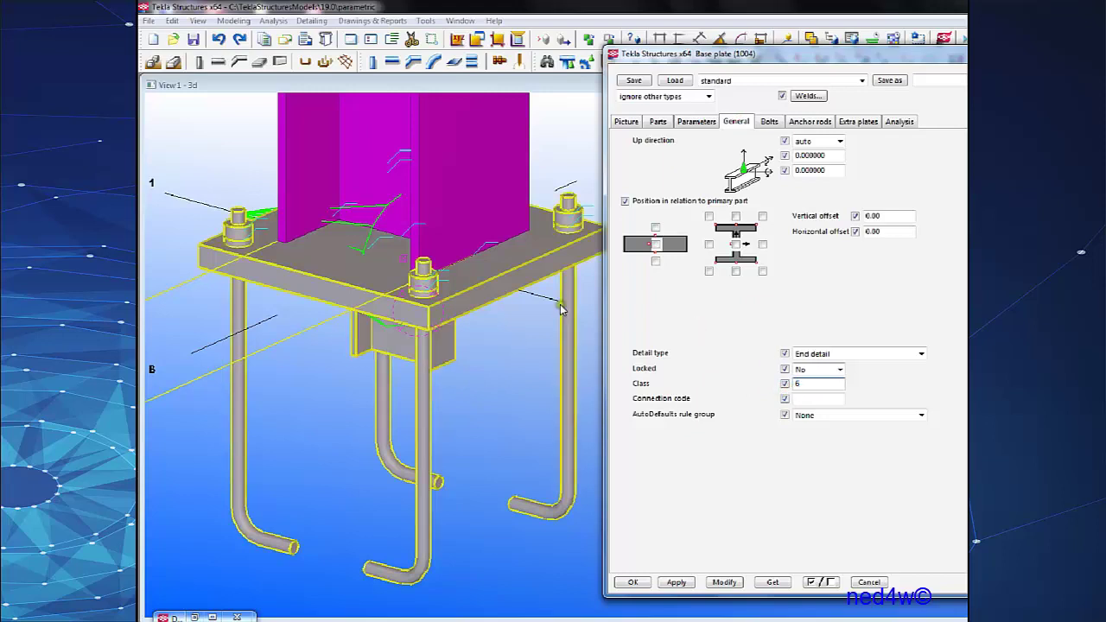
click(726, 581)
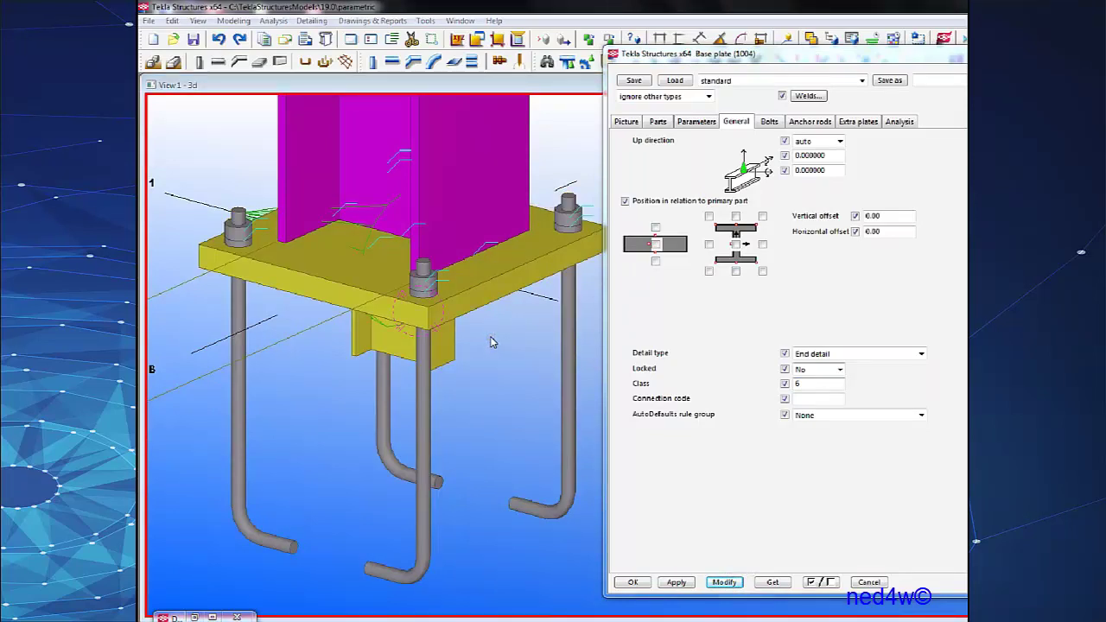
middle_drag(498, 308, 479, 307)
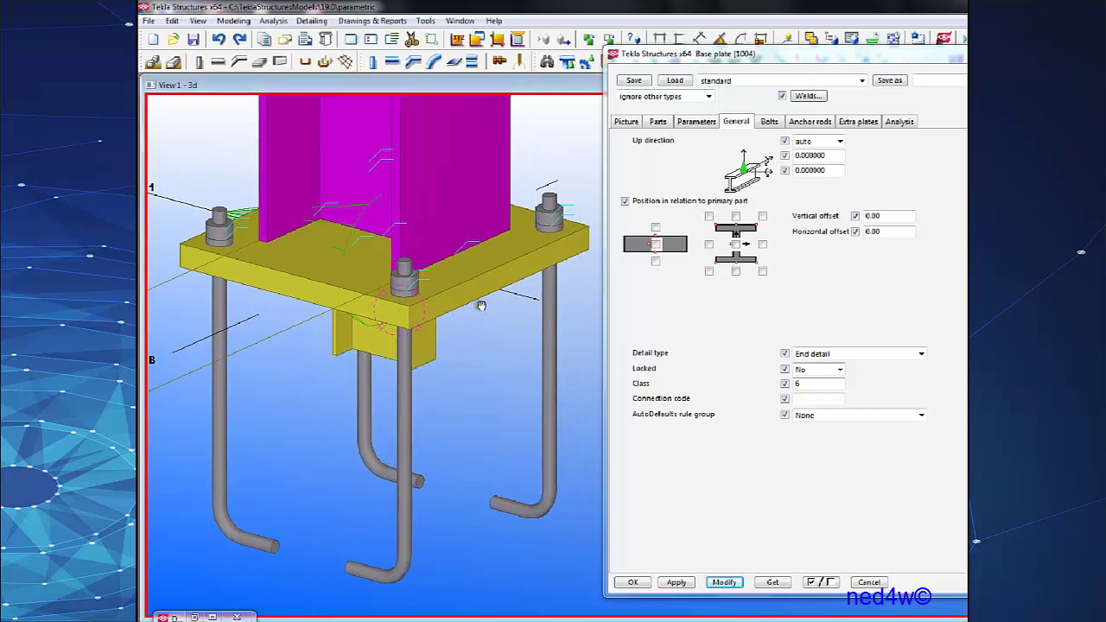
Set the base plate's bolts to 2 along the column's web direction with a spacing of 400, and apply it to the model.
click(469, 277)
click(770, 122)
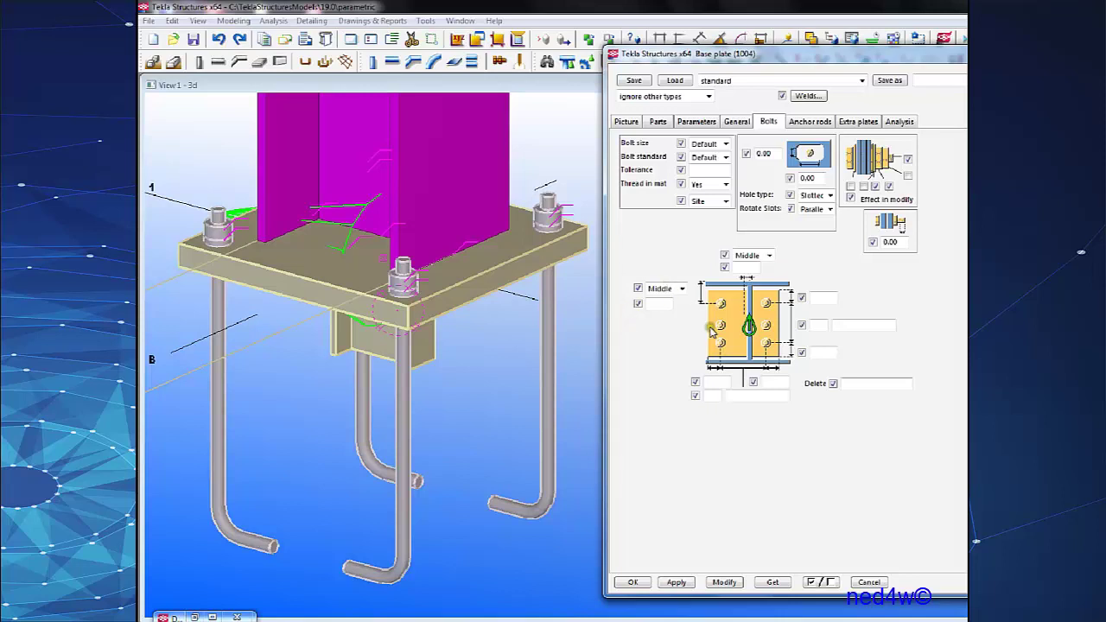
click(763, 152)
middle_drag(436, 321, 444, 308)
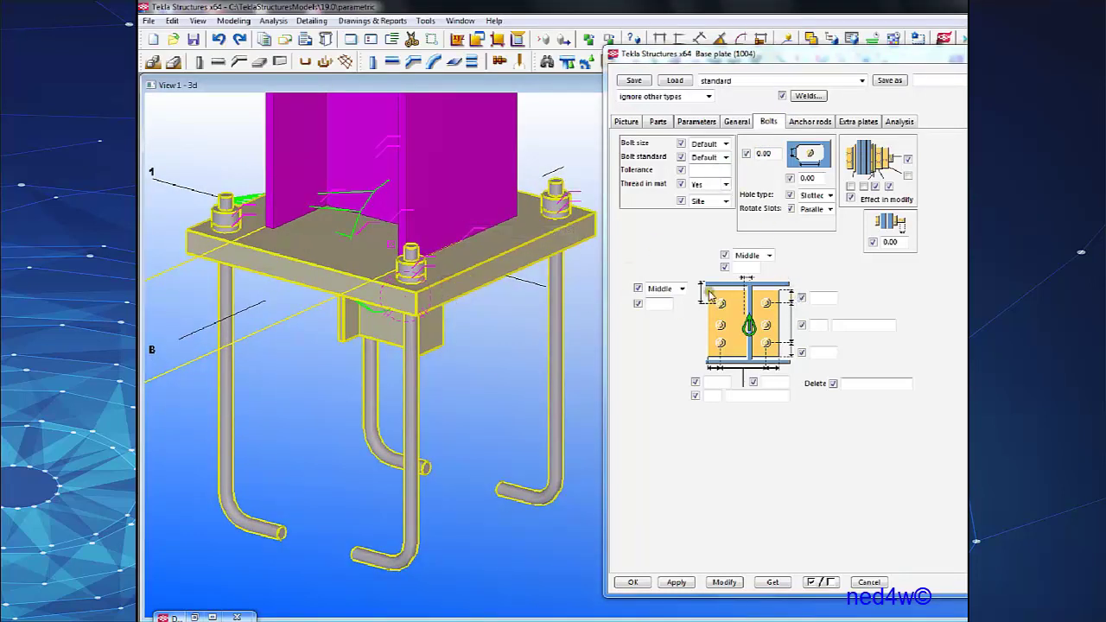
click(816, 335)
click(819, 326)
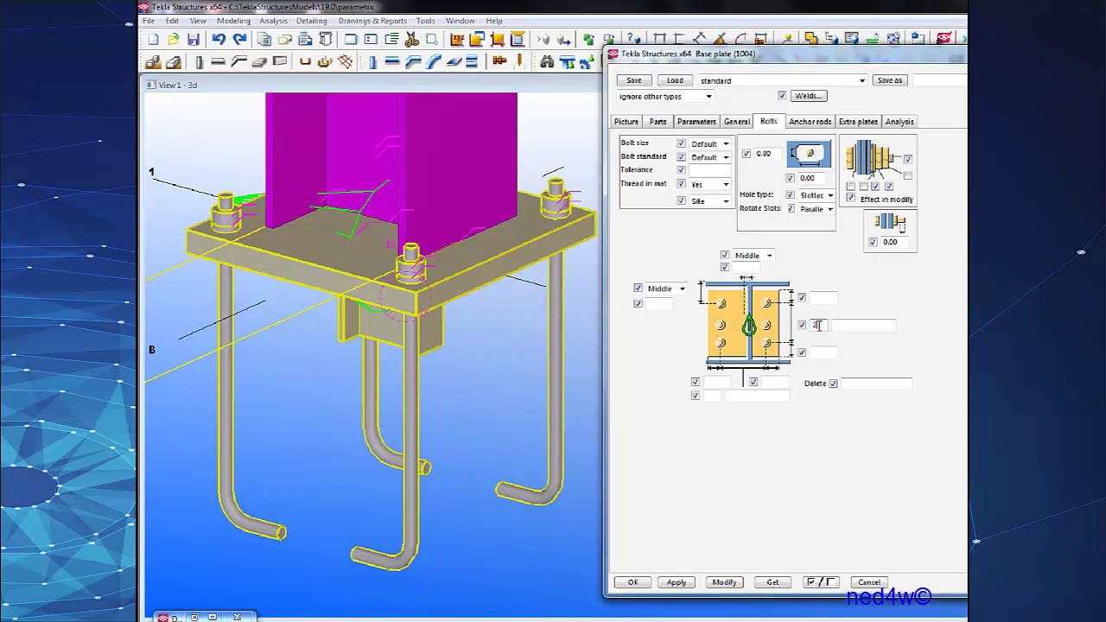
click(848, 325)
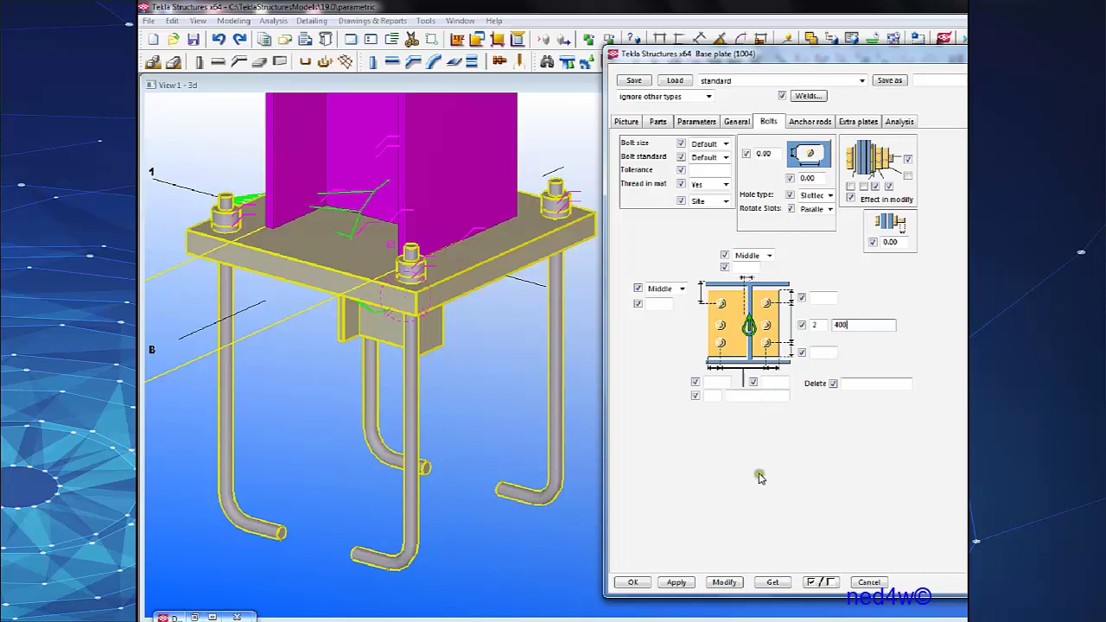
click(724, 581)
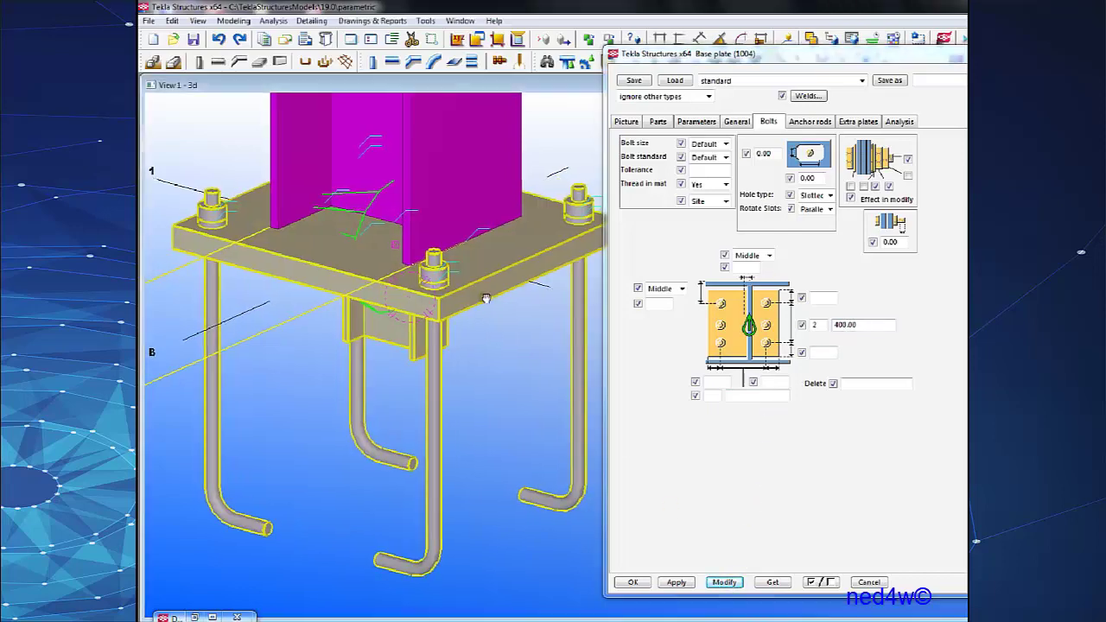
Set the bolts to 2 along the column's flange direction with a spacing of 400, and modify the selected connection.
scroll(486, 317, down, 2)
scroll(503, 310, up, 1)
scroll(497, 313, down, 1)
middle_drag(467, 319, 578, 314)
scroll(363, 329, up, 3)
scroll(320, 335, down, 2)
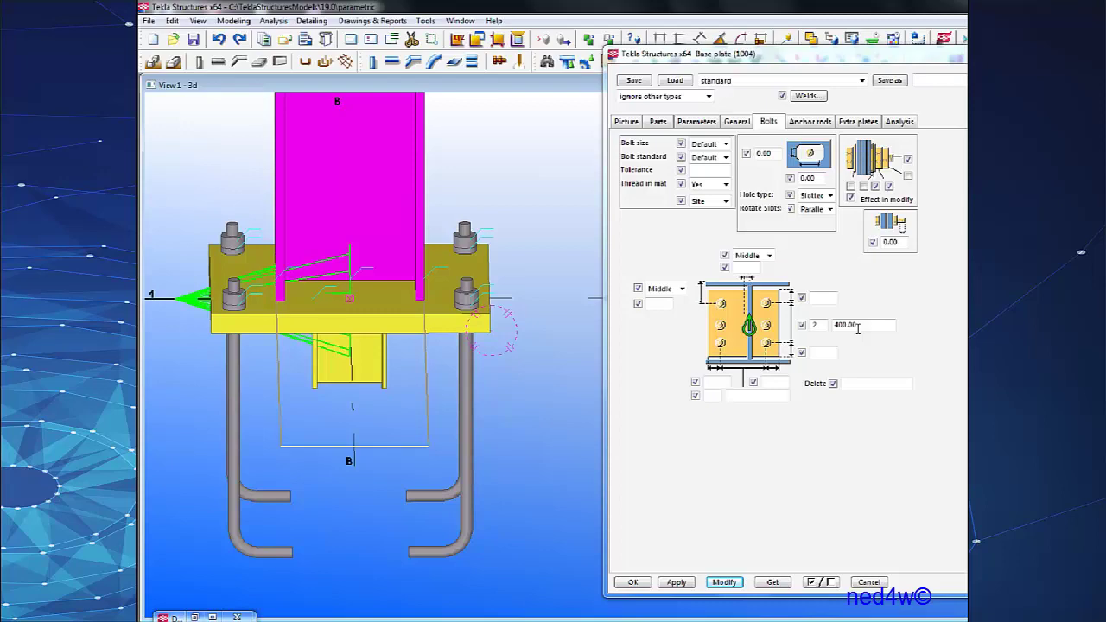
ctrl+middle_drag(531, 341, 432, 355)
click(714, 397)
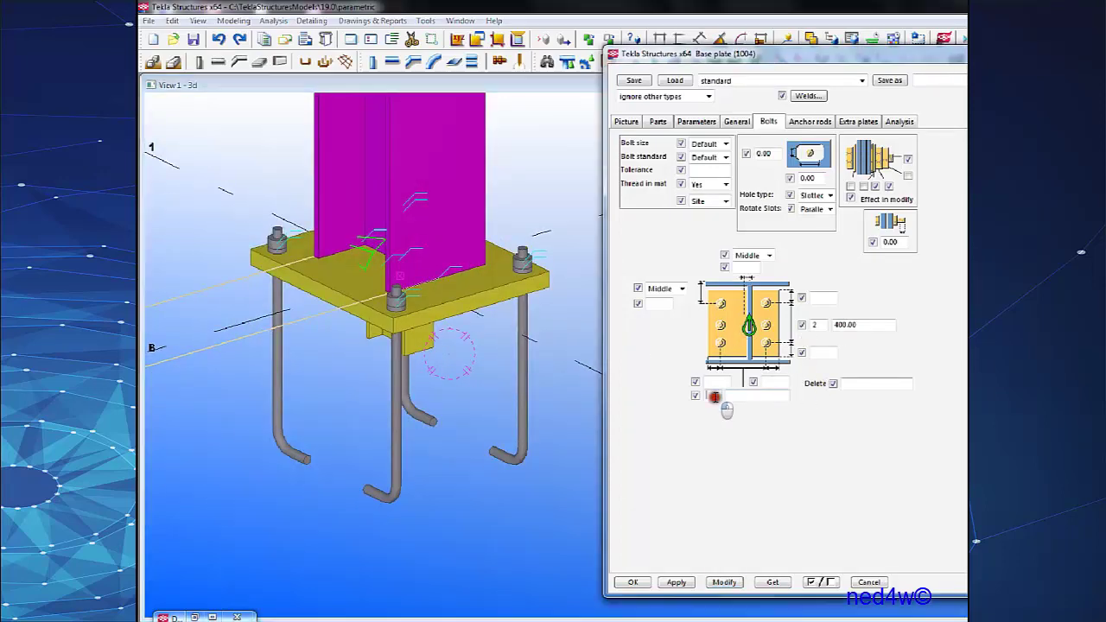
click(747, 394)
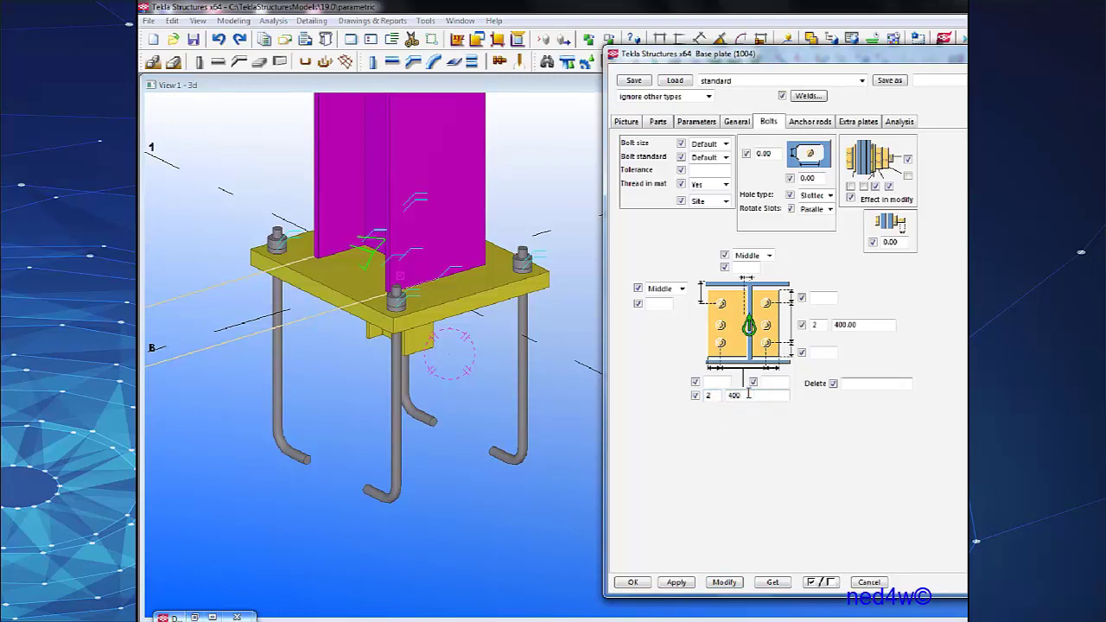
click(470, 276)
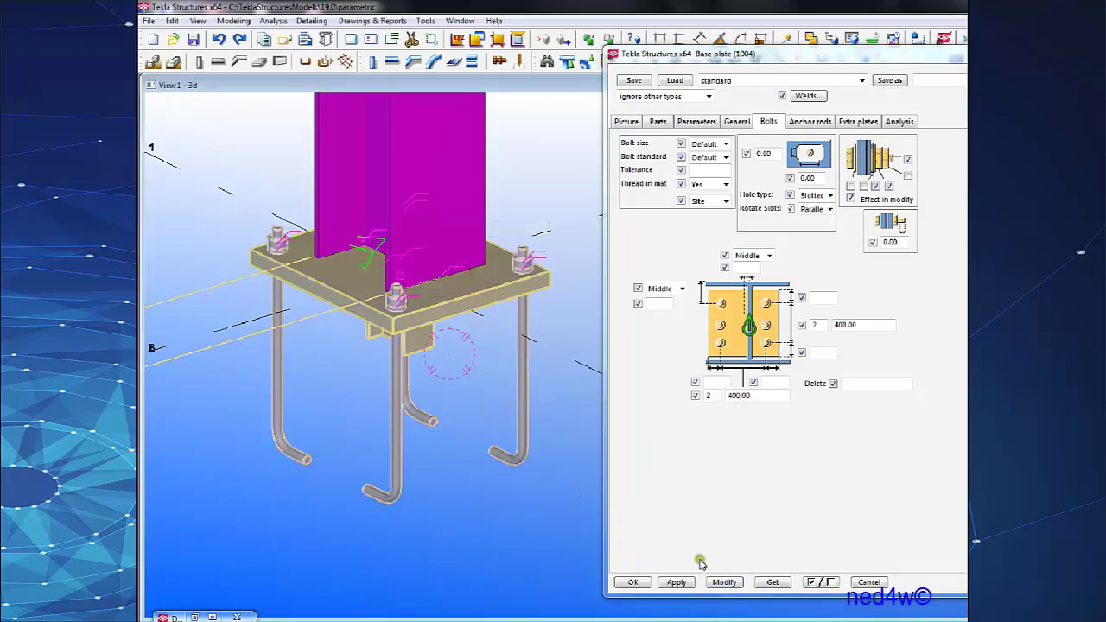
click(720, 581)
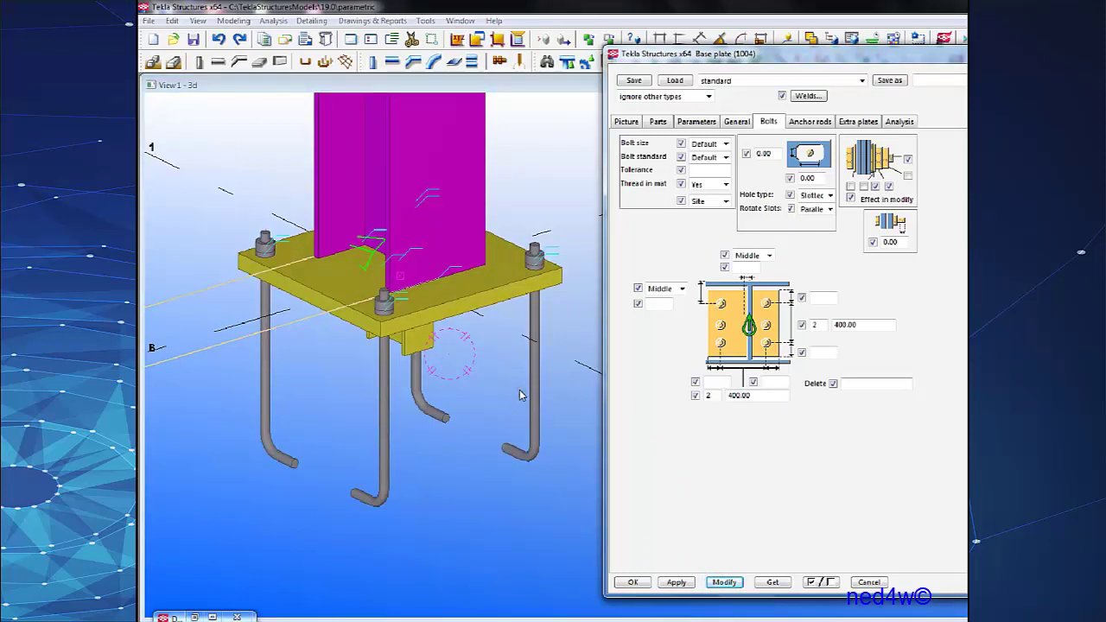
Increase the bolts along the column's web direction to 3 with a spacing of 200, and apply it to the connection.
ctrl+middle_drag(443, 337, 540, 337)
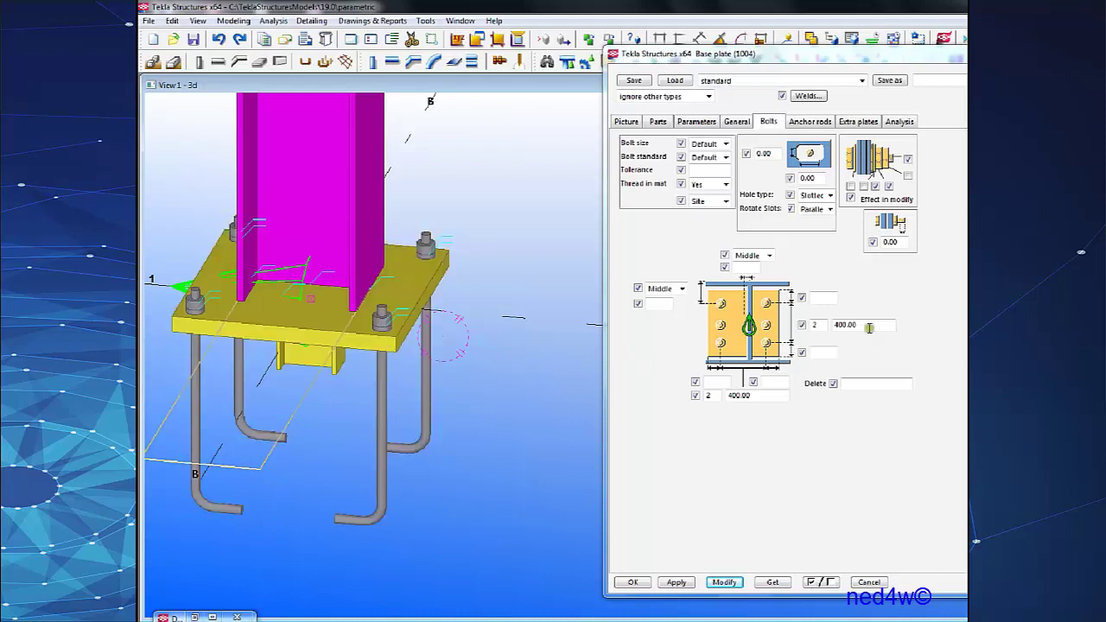
drag(819, 327, 799, 328)
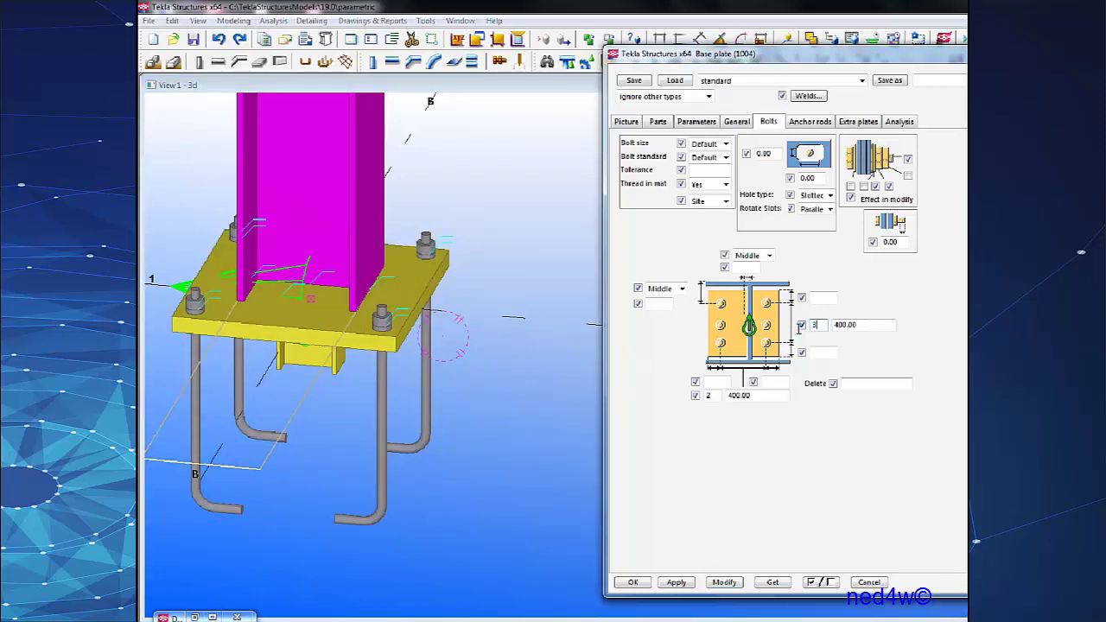
drag(872, 326, 803, 328)
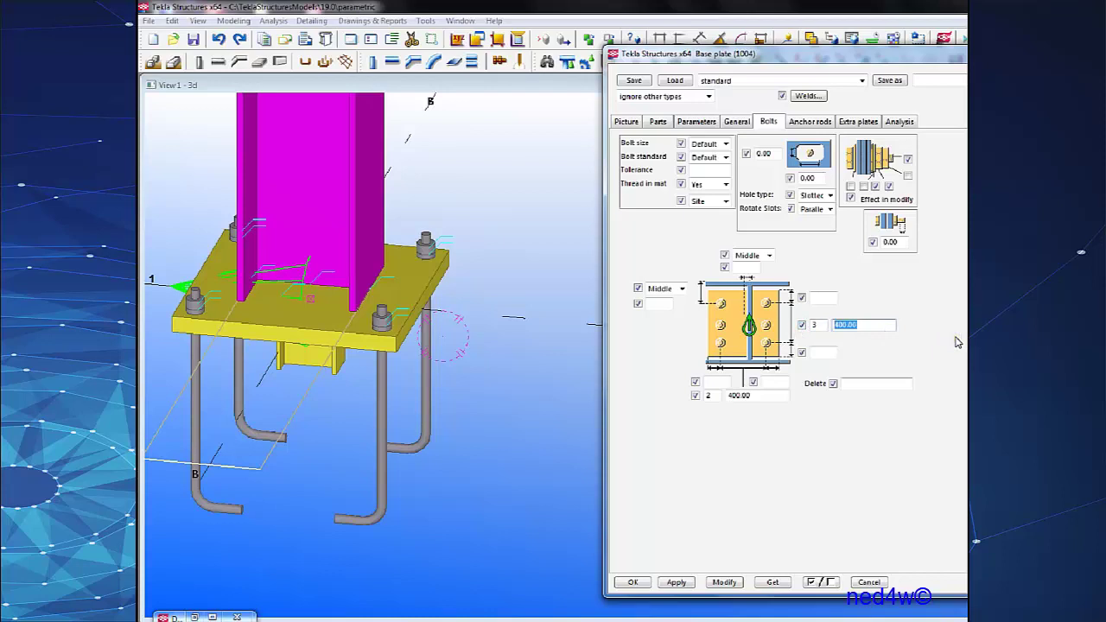
text(200)
click(727, 584)
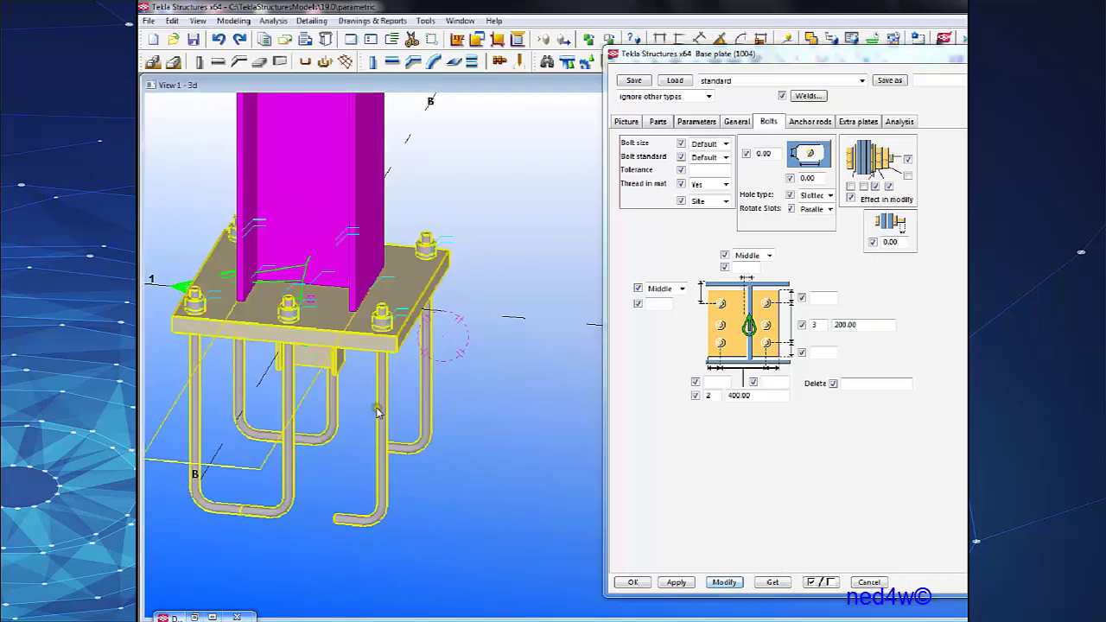
Space the three bolts along the web direction unevenly at 250 and 150, and apply it to the connection.
mouse_move(381, 408)
ctrl+middle_down()
mouse_move(440, 408)
mouse_move(394, 407)
ctrl+middle_up()
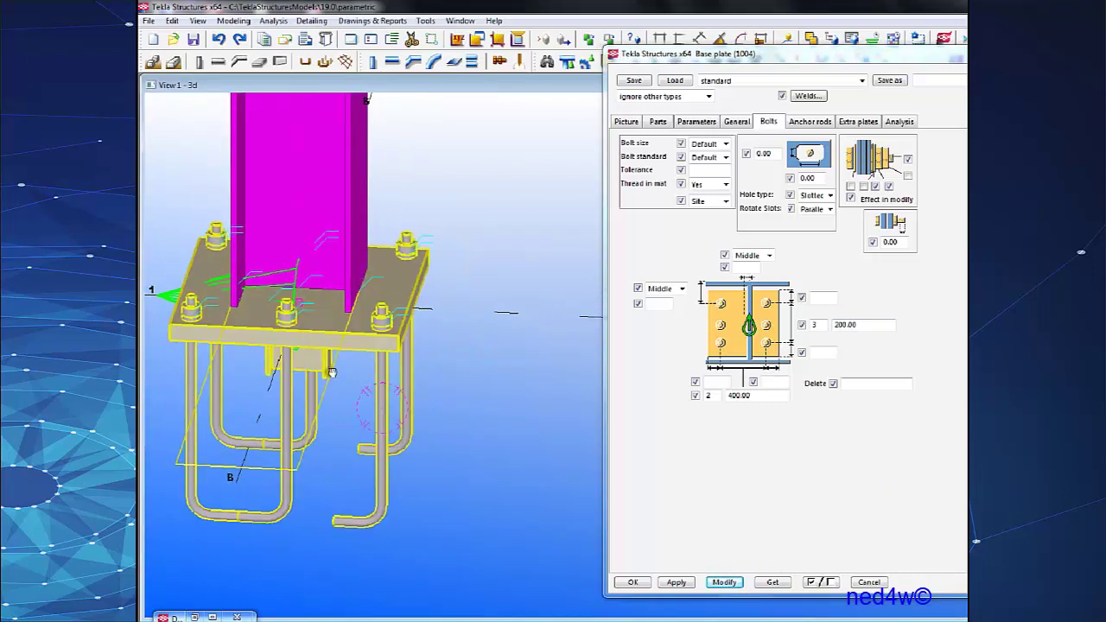
scroll(390, 403, up, 5)
scroll(411, 317, down, 2)
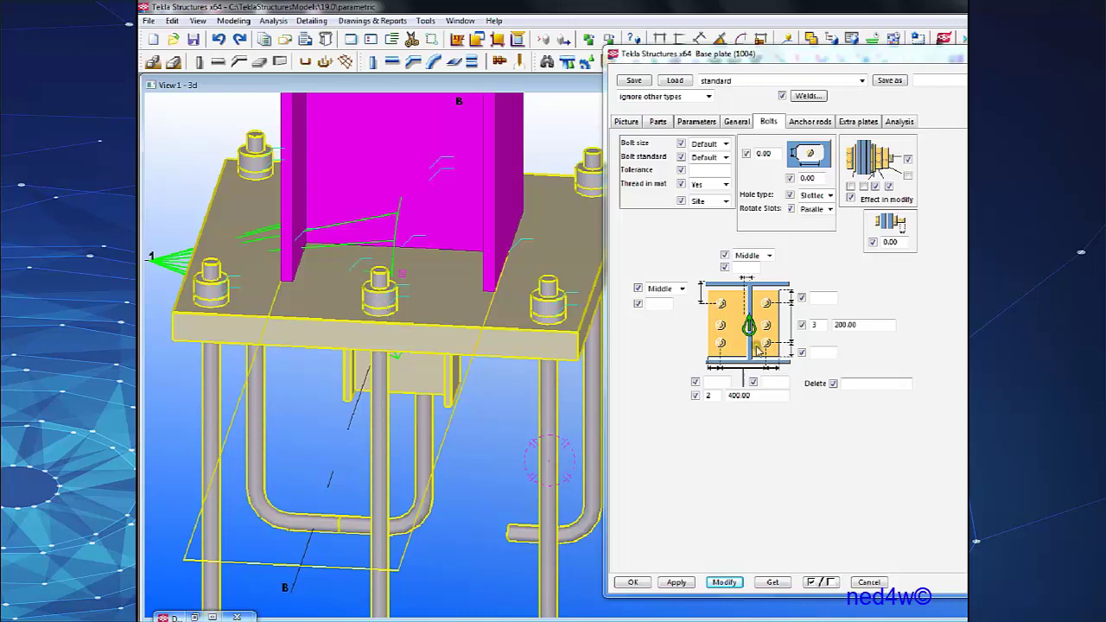
double_click(880, 325)
text(2)
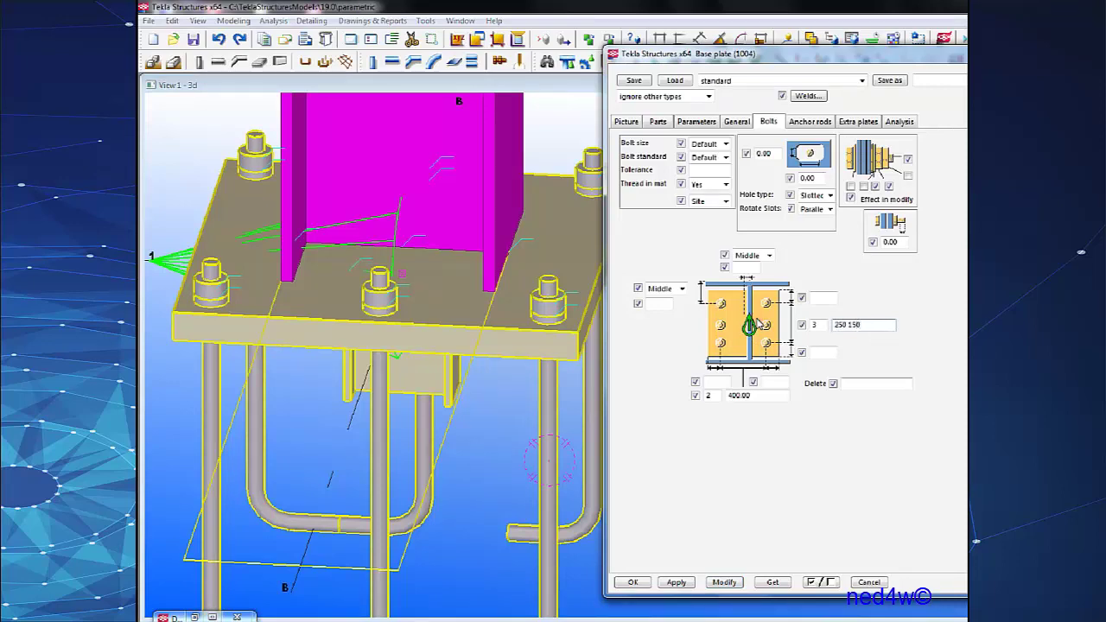
text(50.00 150)
click(724, 583)
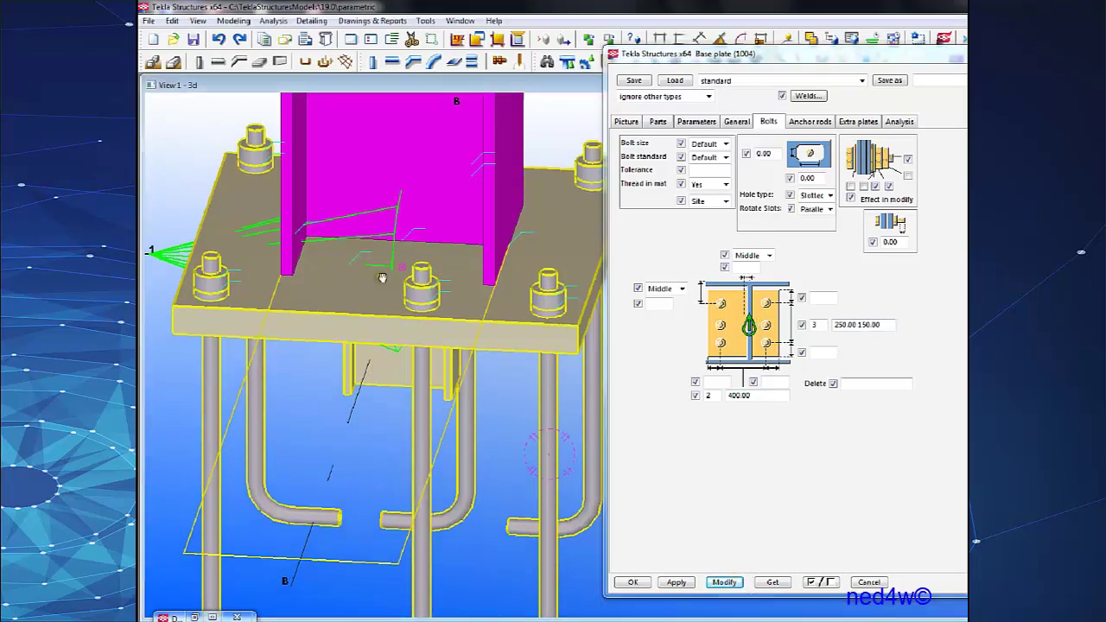
Examine the unevenly spaced anchor rods on the base plate from several angles.
middle_drag(382, 278, 380, 244)
scroll(379, 279, down, 2)
ctrl+middle_drag(400, 331, 461, 330)
scroll(356, 270, up, 2)
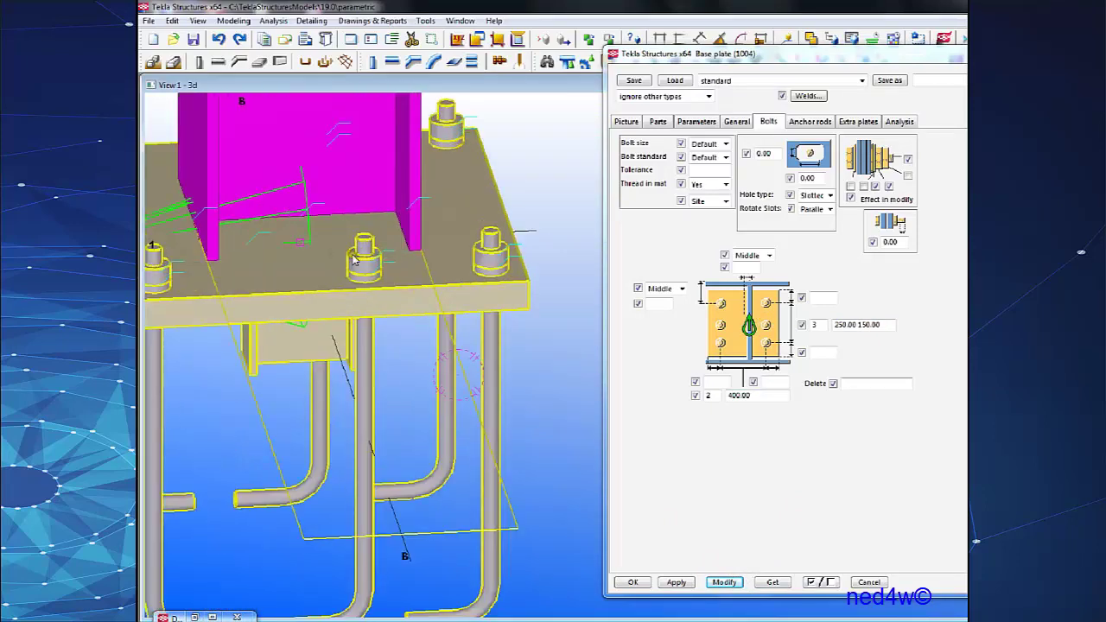
scroll(393, 297, down, 2)
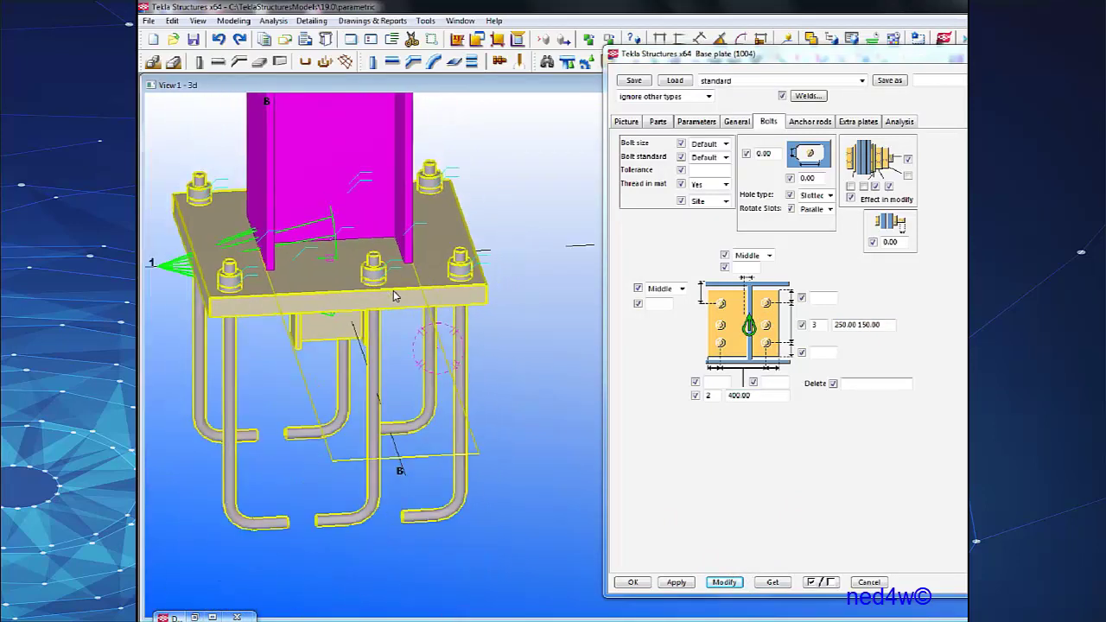
scroll(393, 297, down, 1)
scroll(395, 296, up, 1)
ctrl+middle_drag(414, 290, 346, 323)
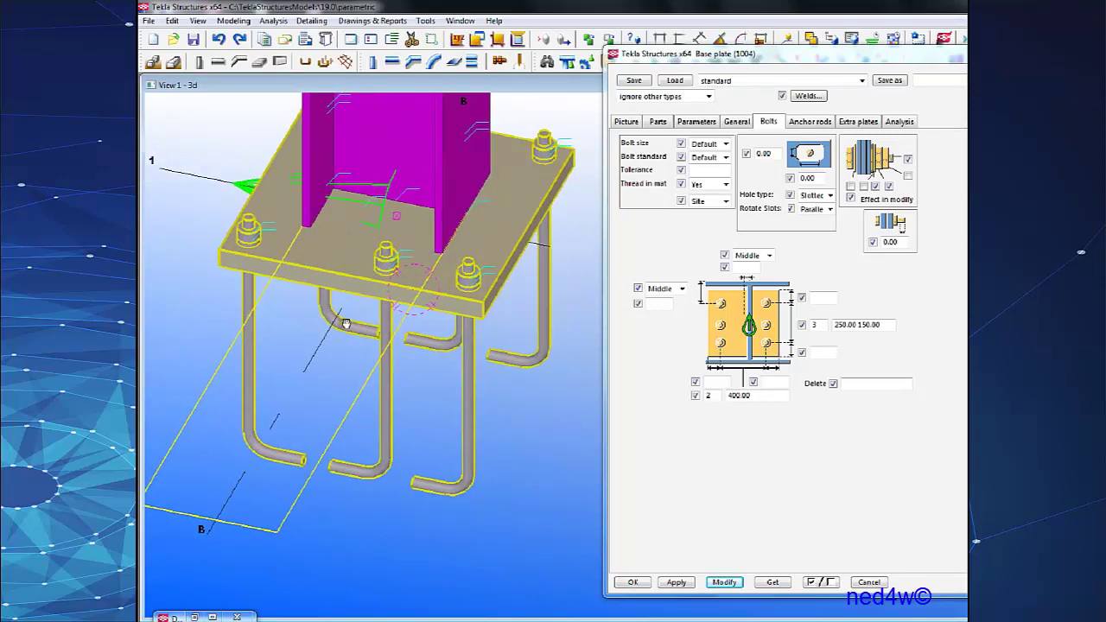
scroll(340, 277, up, 2)
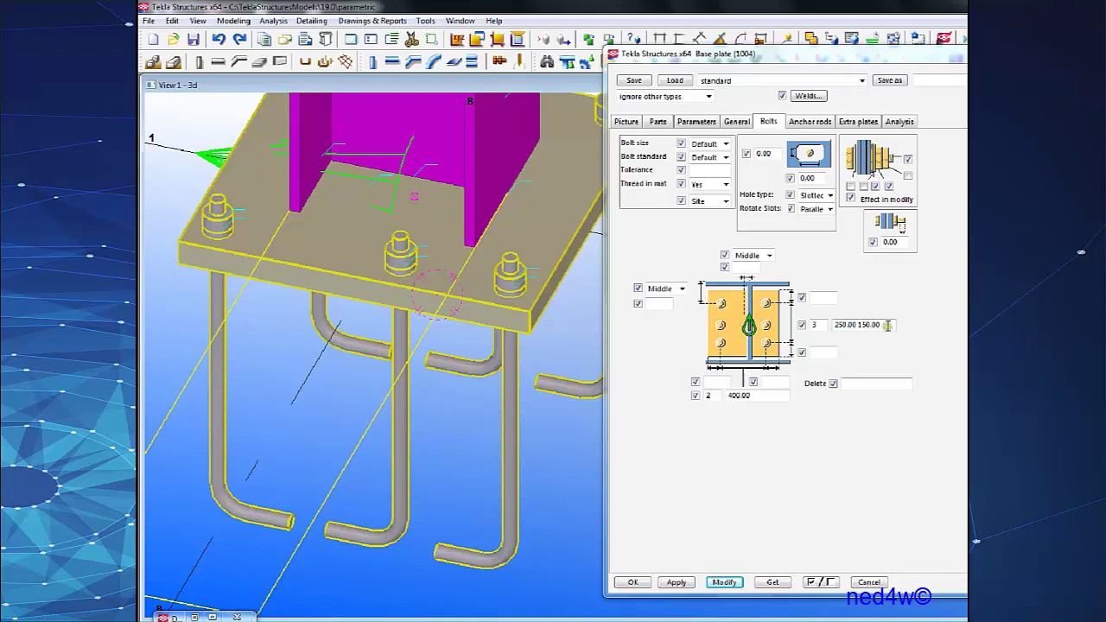
Clear the bolt spacing along the web direction, apply it to the connection and inspect the resulting base plate.
drag(890, 327, 752, 325)
key(Delete)
click(725, 582)
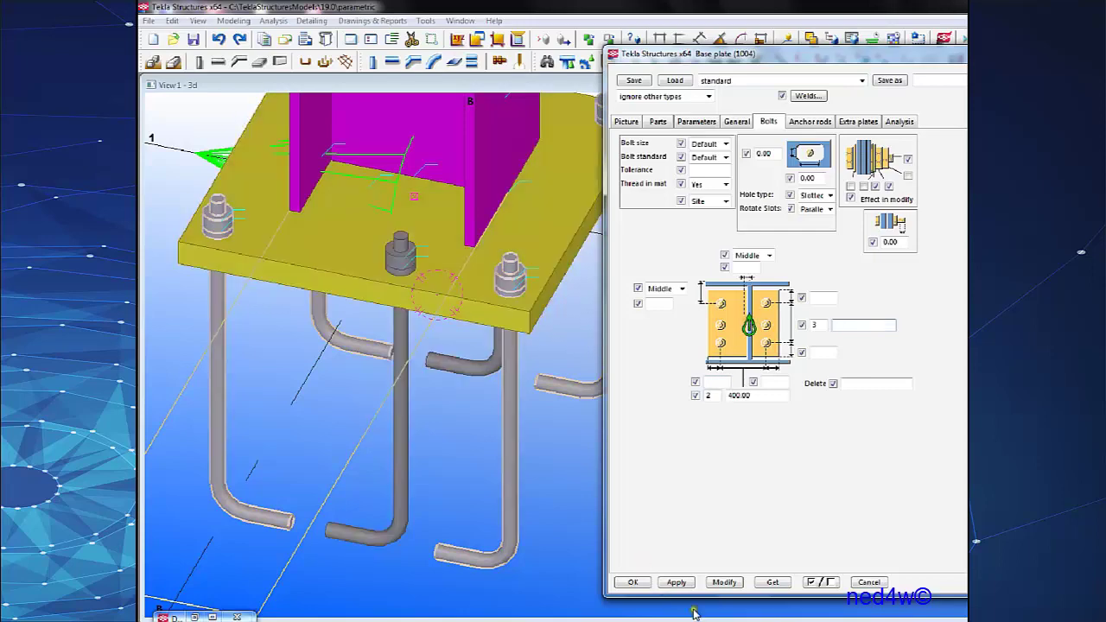
middle_drag(464, 303, 519, 314)
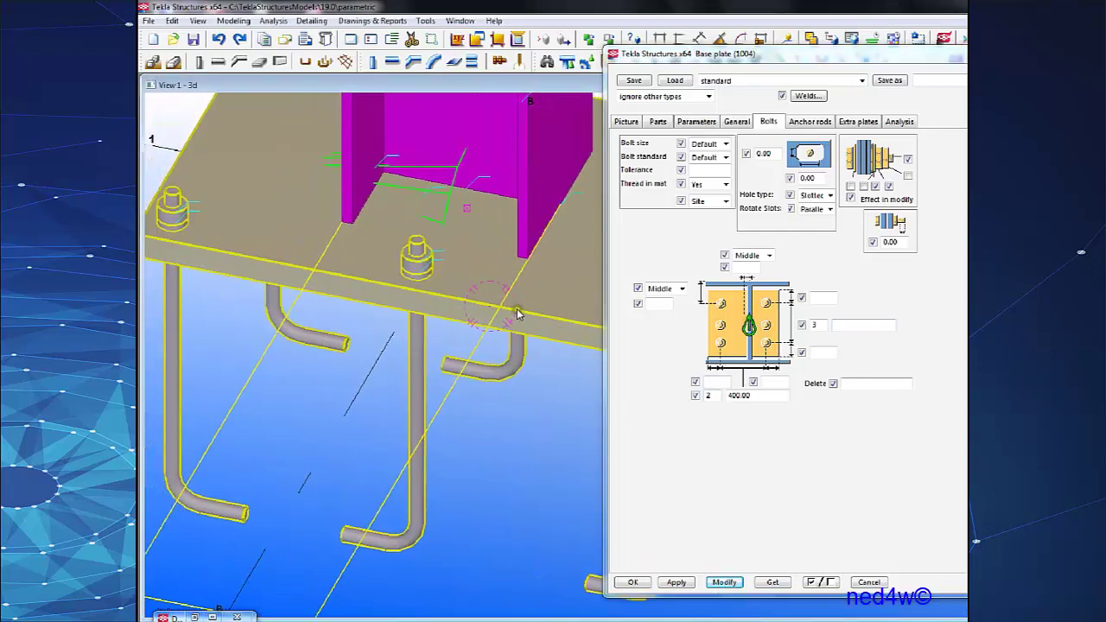
scroll(518, 314, down, 2)
ctrl+middle_drag(553, 368, 496, 341)
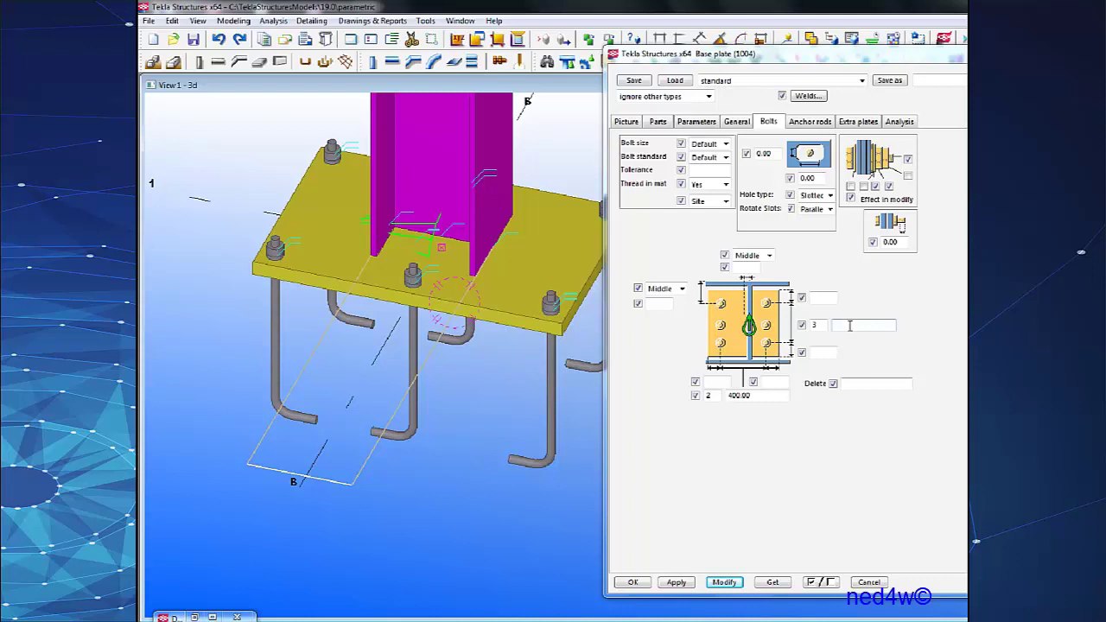
Set the spacing of the three bolts along the web direction to an even 200 and apply it to the connection.
click(850, 325)
text(200)
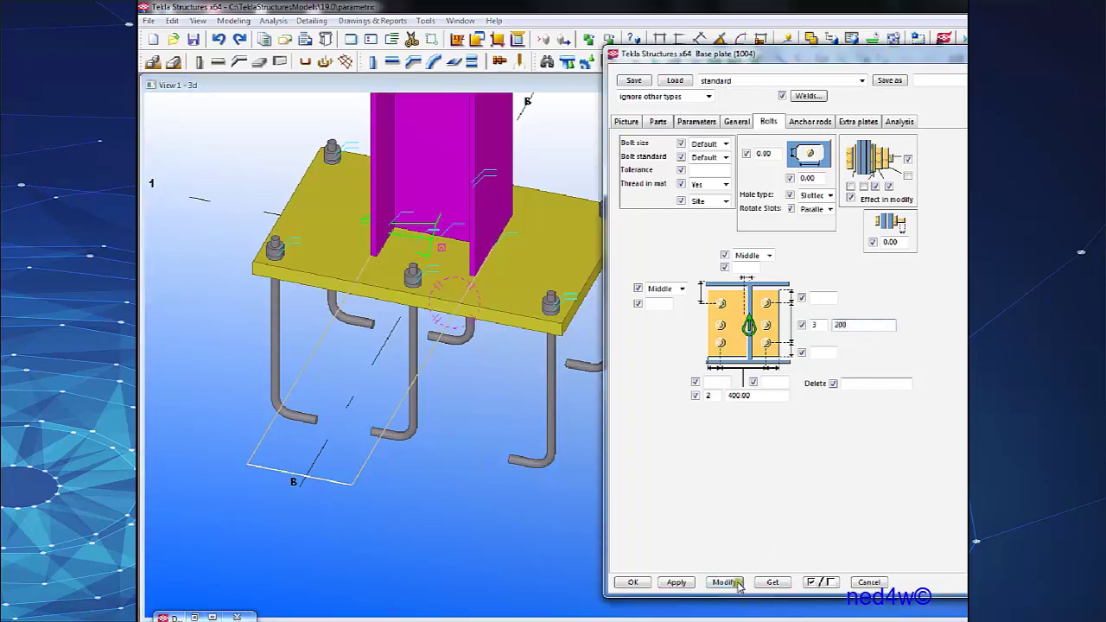
click(724, 582)
Increase the bolts along the column's flange direction to 3 with a spacing of 200, and apply it to the connection.
ctrl+middle_drag(442, 336, 399, 342)
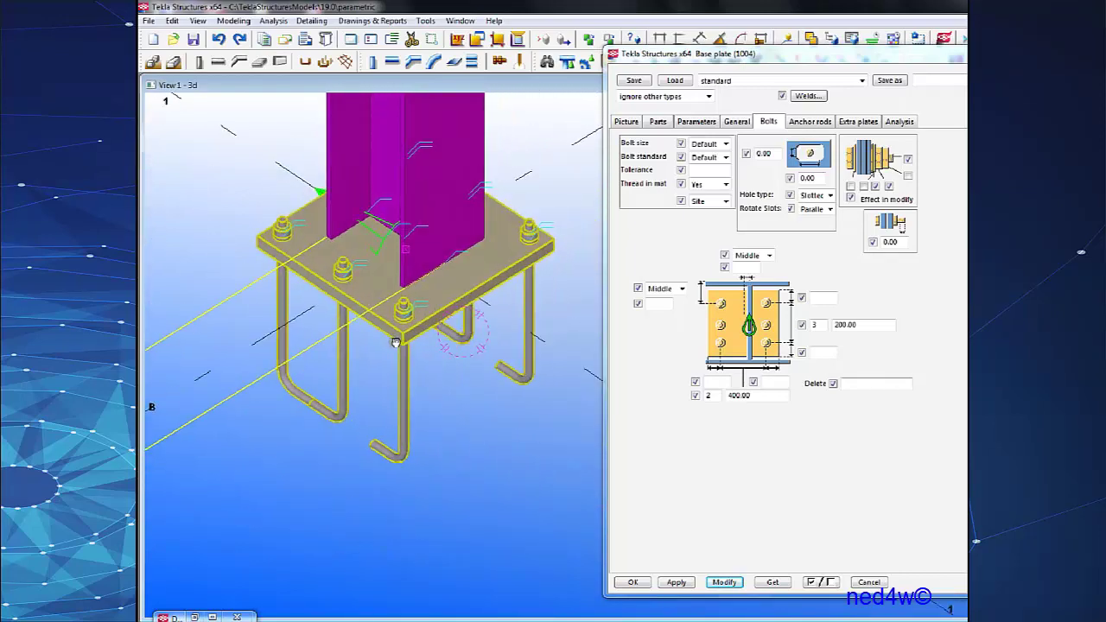
scroll(456, 313, up, 4)
scroll(456, 313, down, 3)
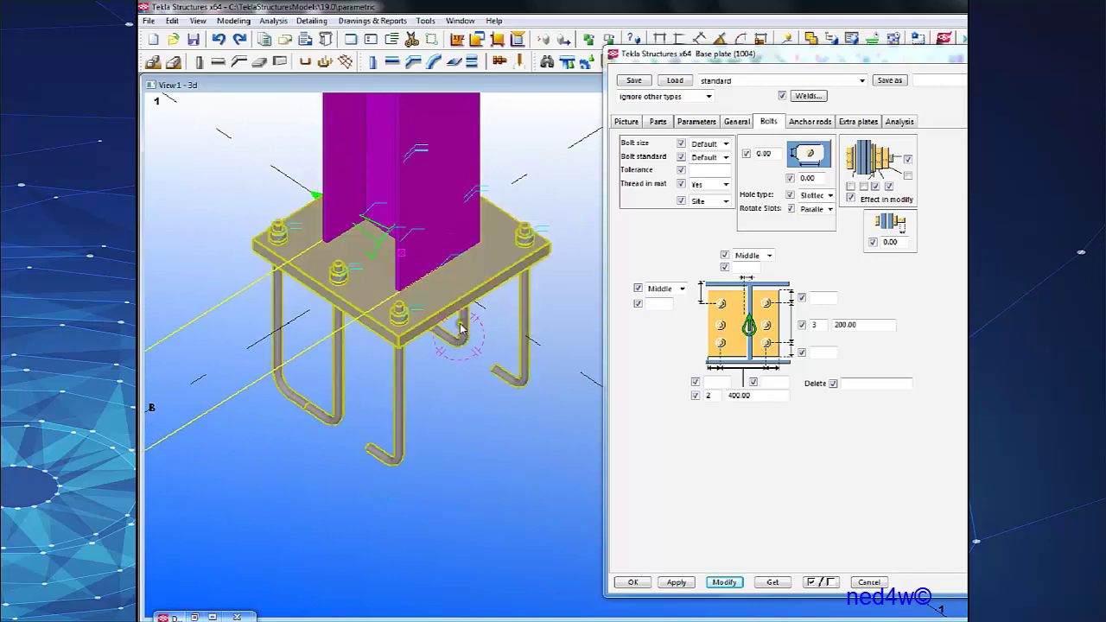
double_click(714, 395)
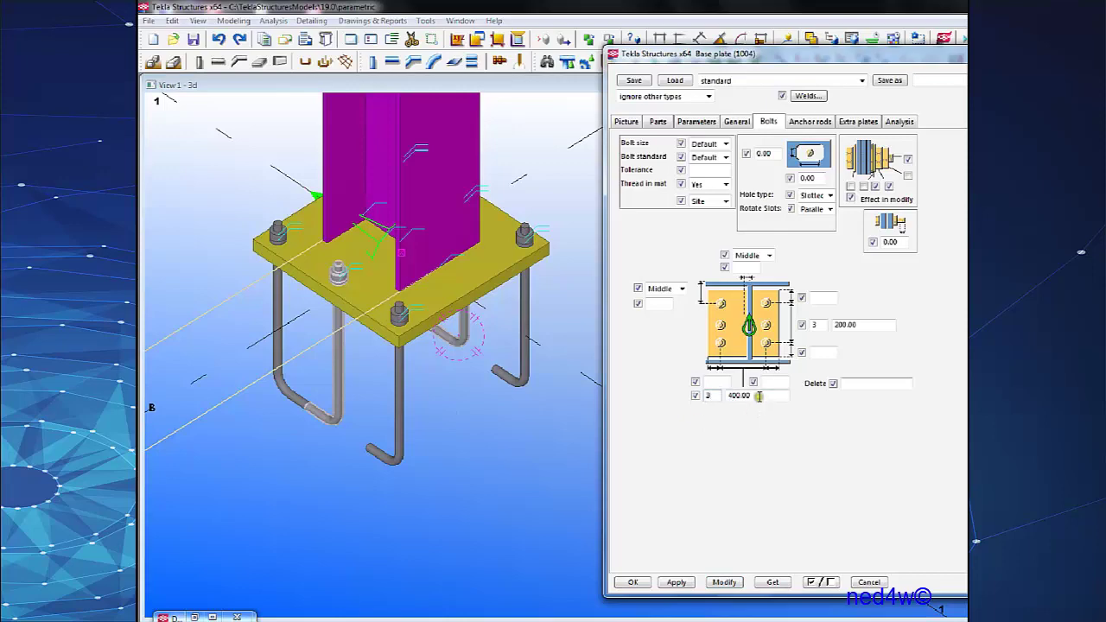
drag(760, 397, 702, 397)
text(200)
click(724, 582)
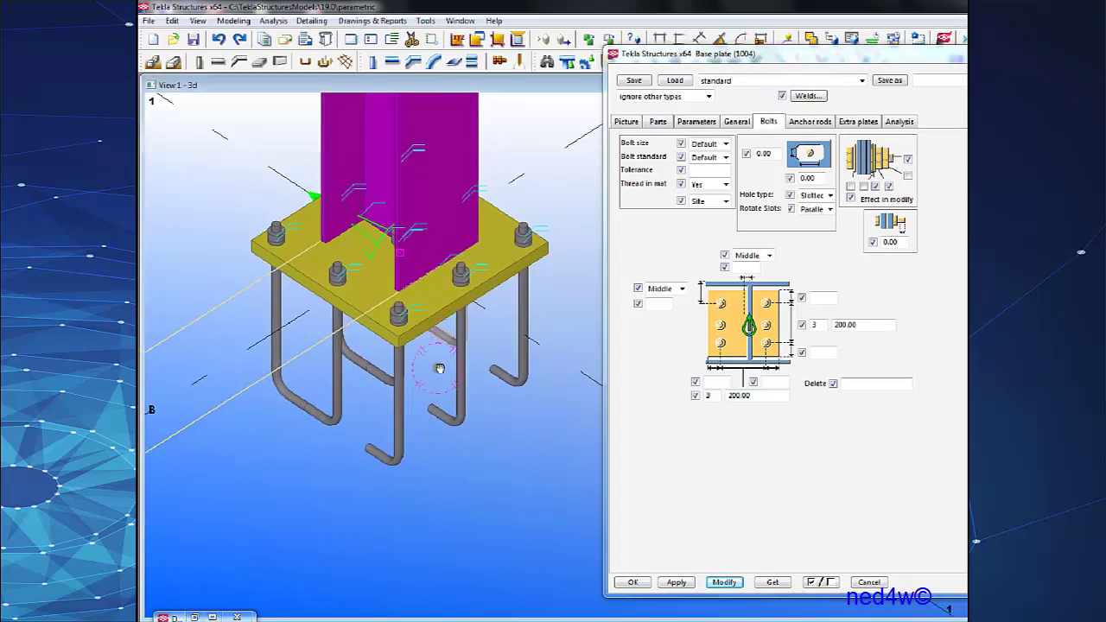
Remove the middle anchor bolt beside the column's web by deleting bolt number 5 from the connection.
ctrl+middle_drag(441, 369, 451, 348)
scroll(455, 292, up, 3)
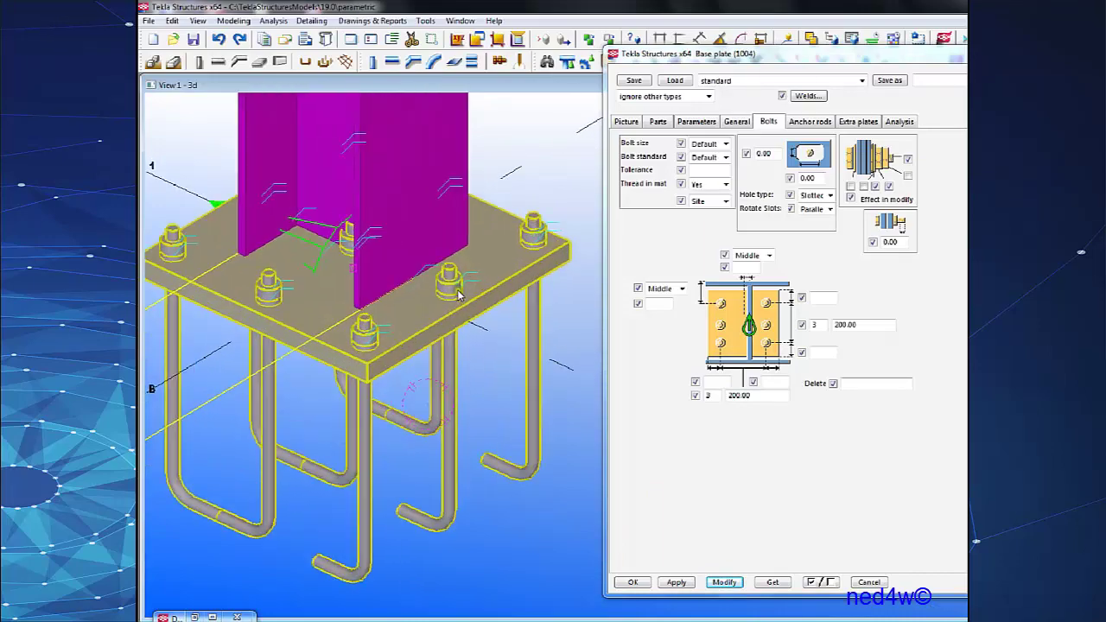
ctrl+middle_drag(402, 381, 475, 279)
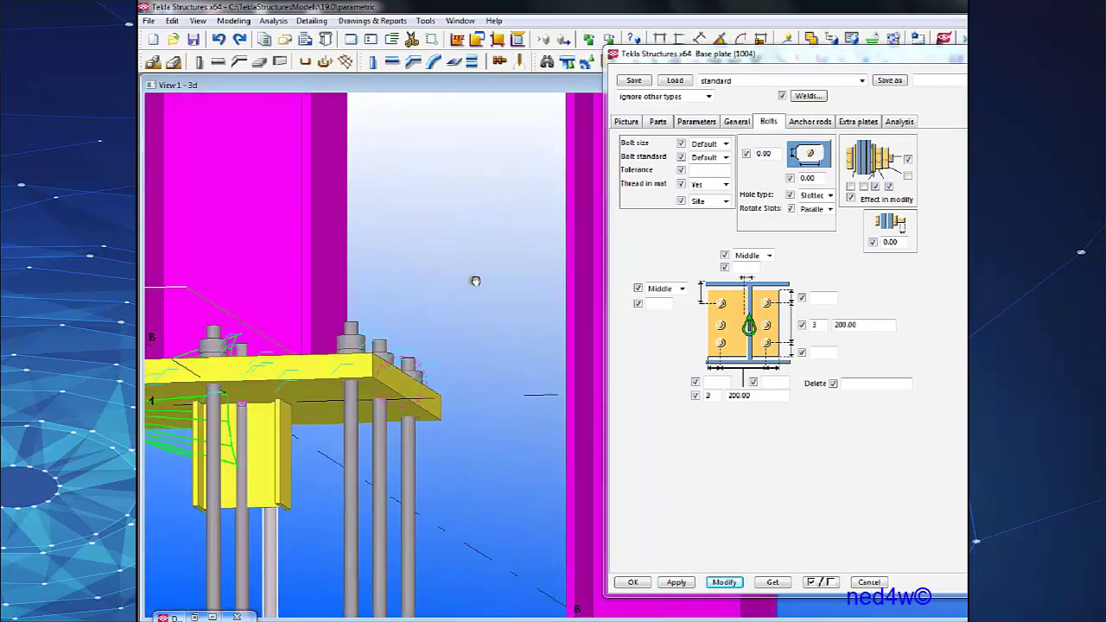
ctrl+middle_drag(411, 359, 319, 391)
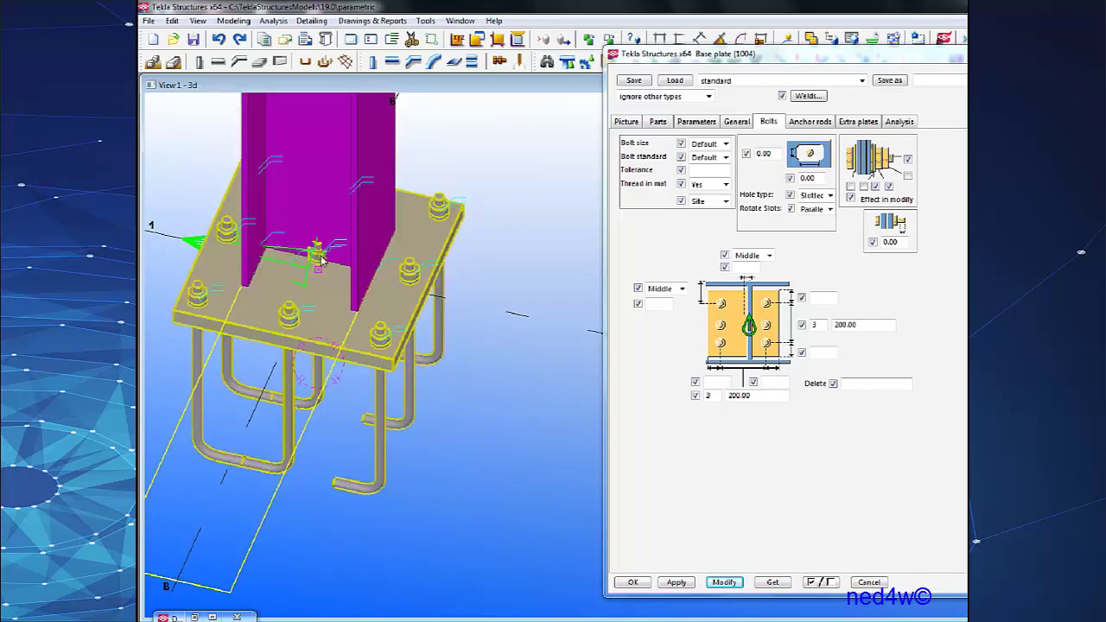
click(858, 383)
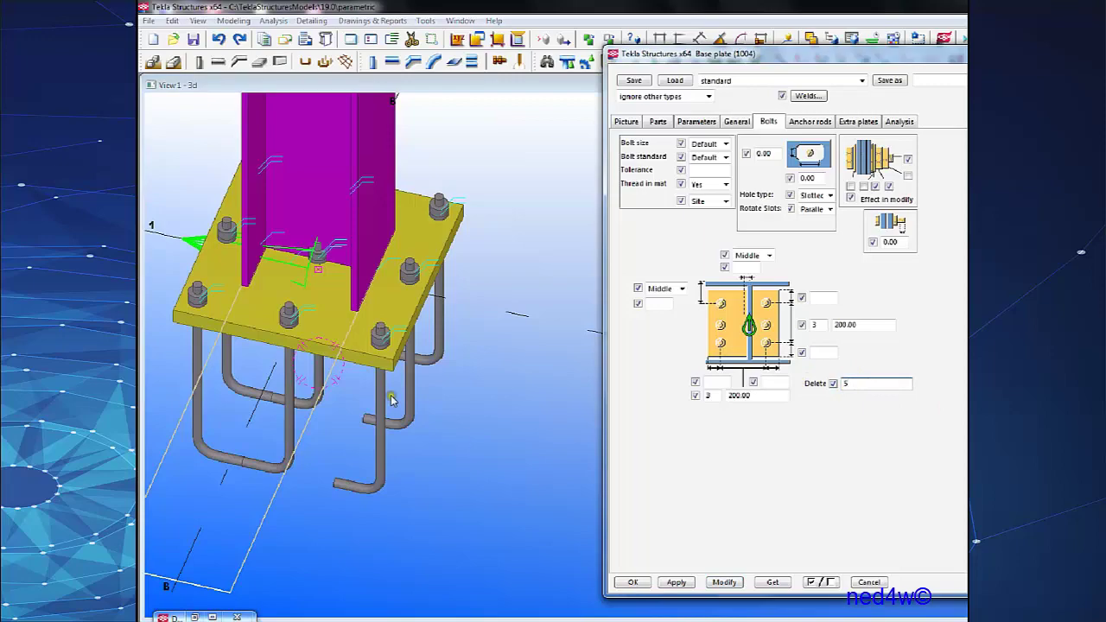
click(724, 582)
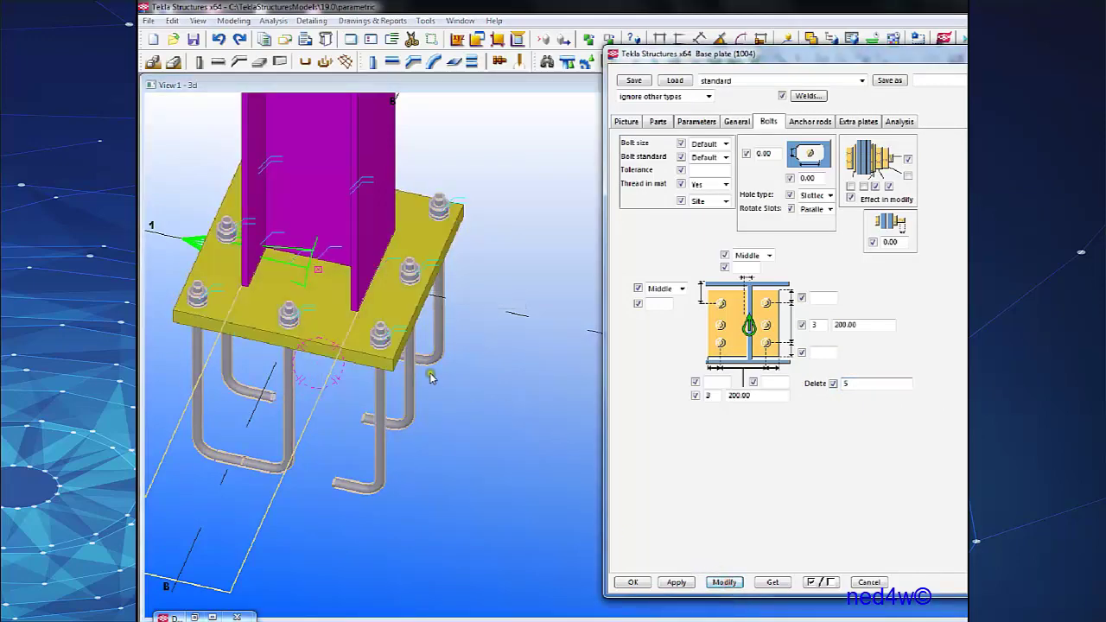
Apply the base plate settings, save them as baseplate101 and close the connection's properties.
ctrl+middle_drag(432, 378, 392, 362)
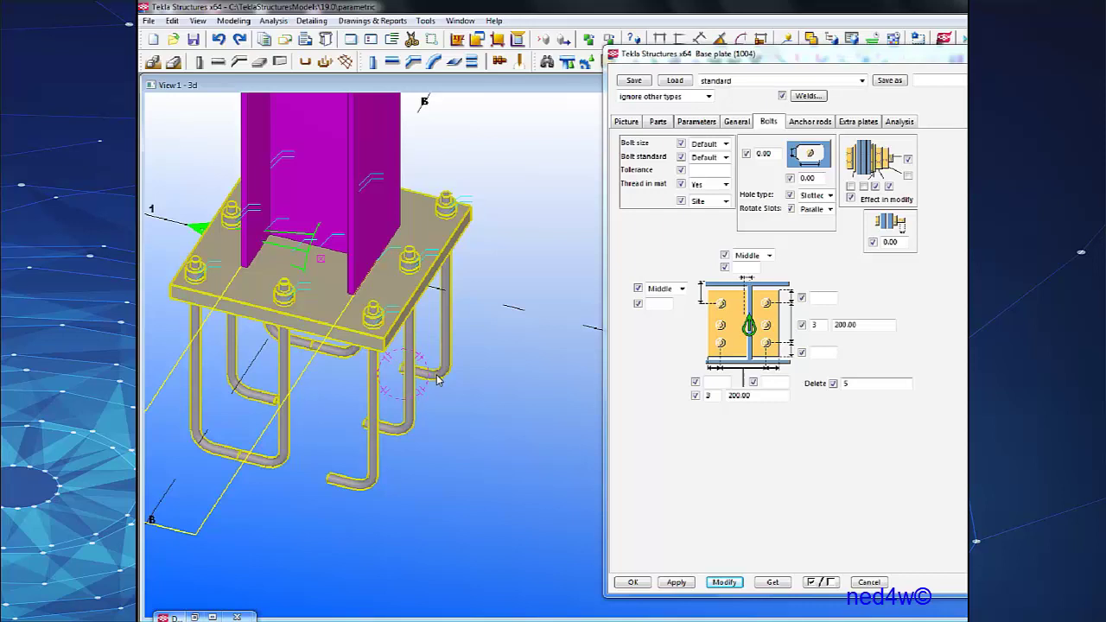
click(680, 585)
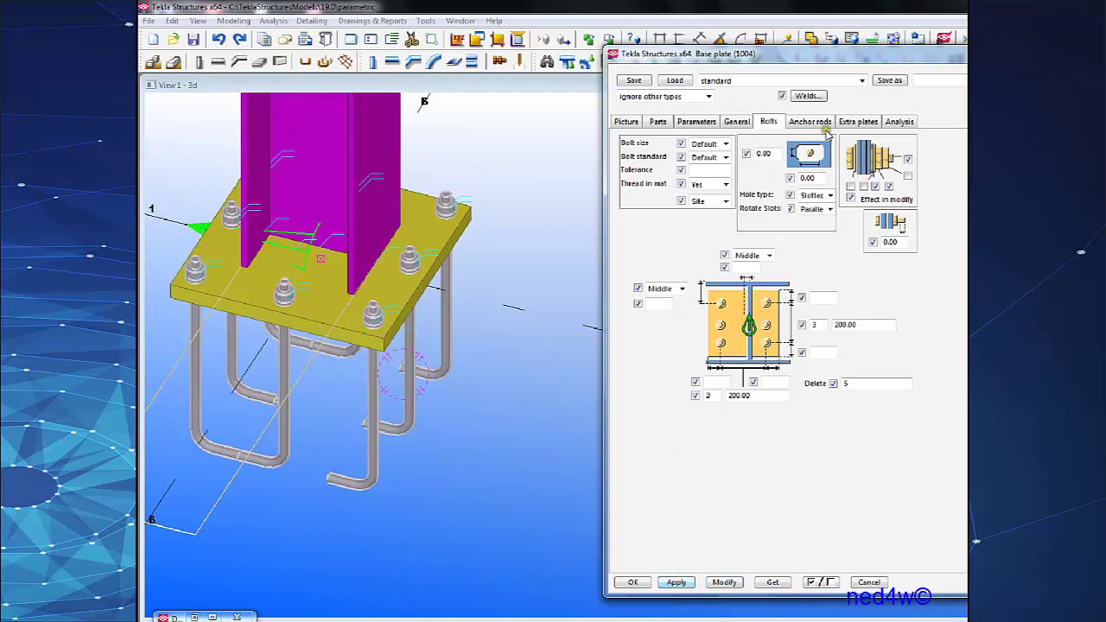
click(923, 80)
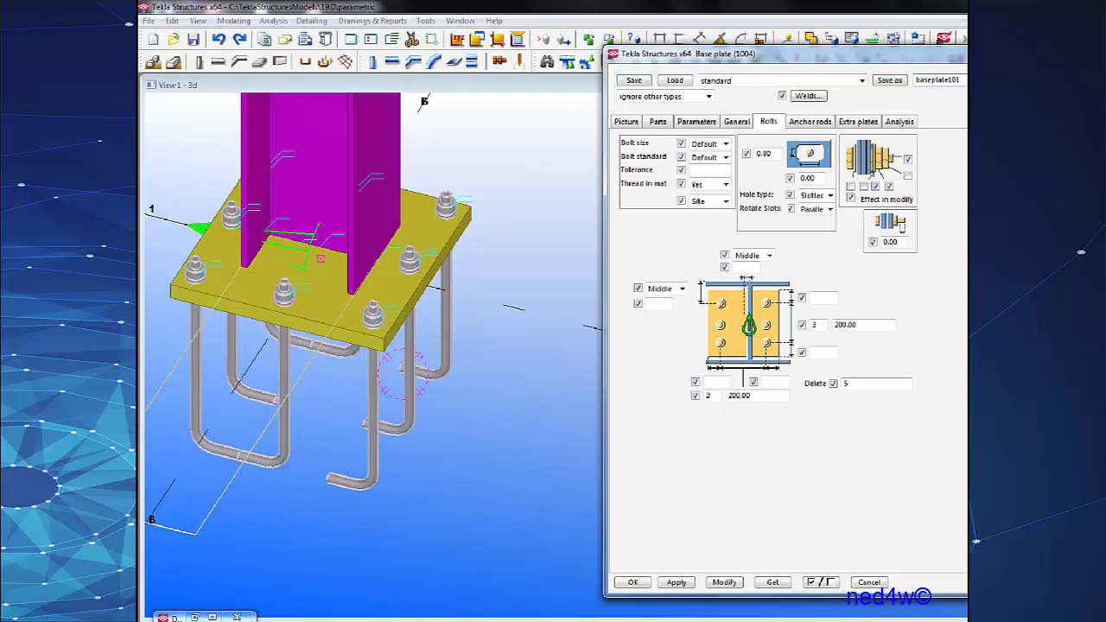
click(889, 80)
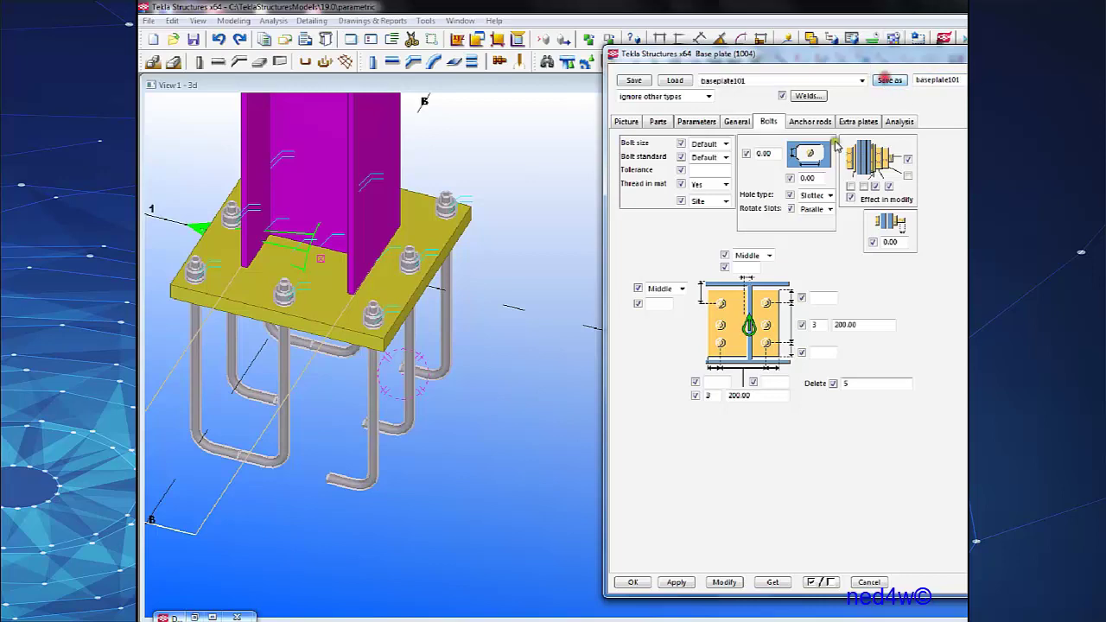
click(632, 582)
scroll(593, 314, down, 5)
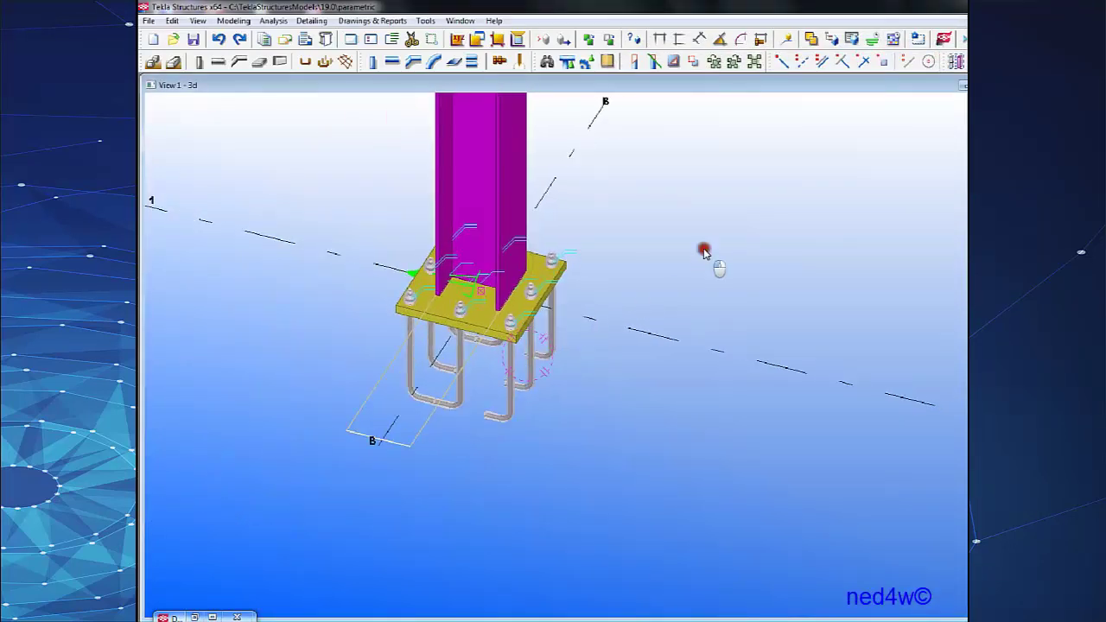
Search the component catalog for 1004 and open the properties of Base plate (1004).
click(704, 251)
middle_drag(703, 264, 556, 389)
scroll(586, 388, down, 3)
middle_drag(750, 385, 670, 408)
key(ctrl+f)
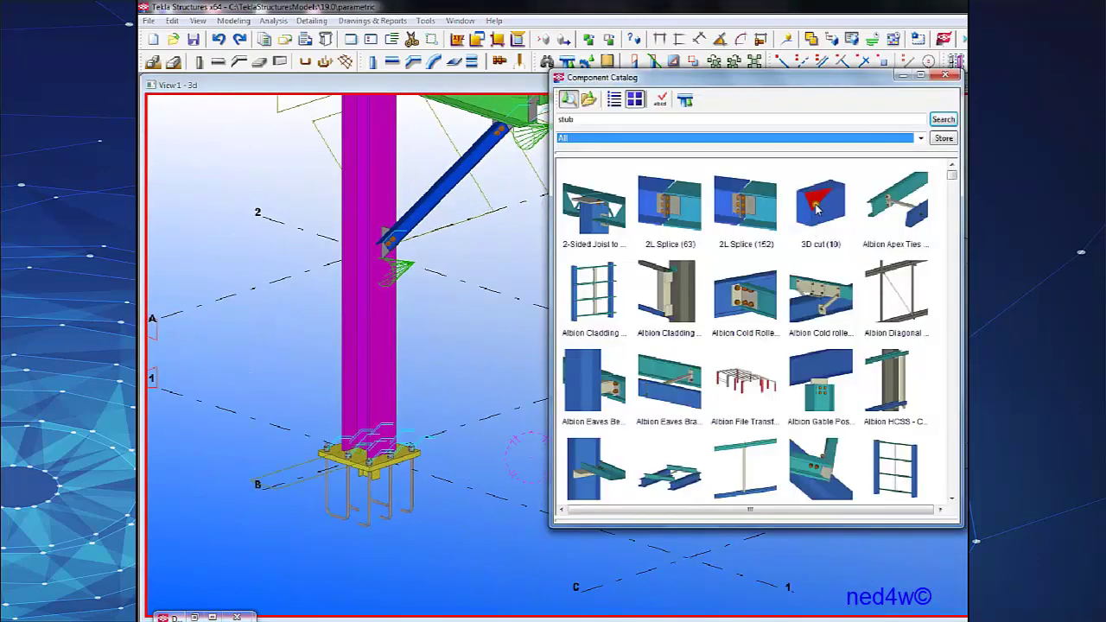
drag(626, 116, 481, 112)
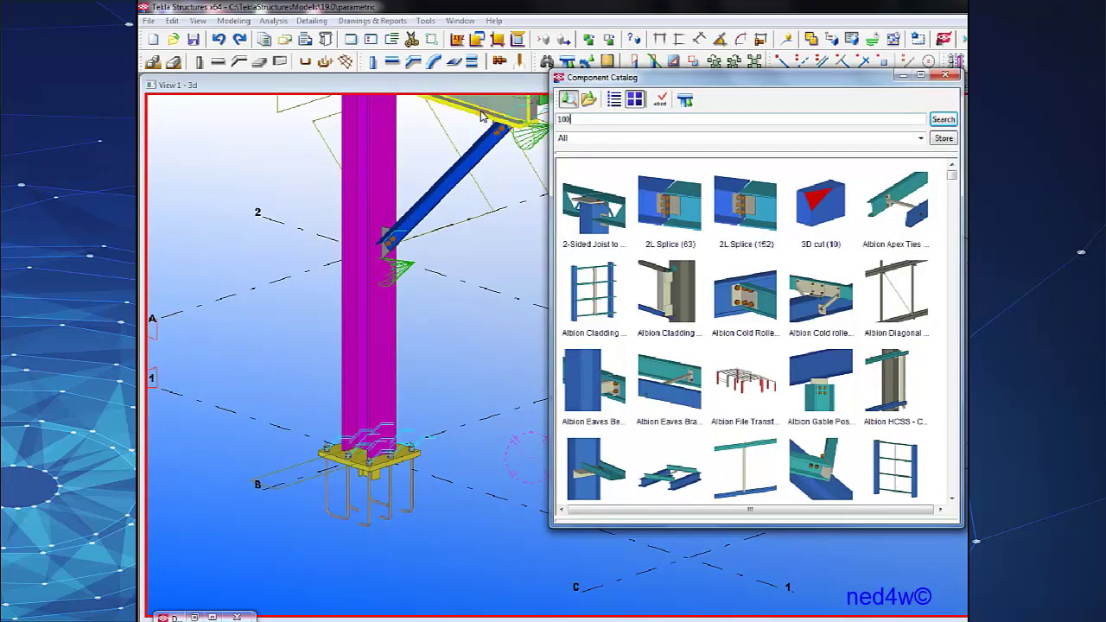
key(Return)
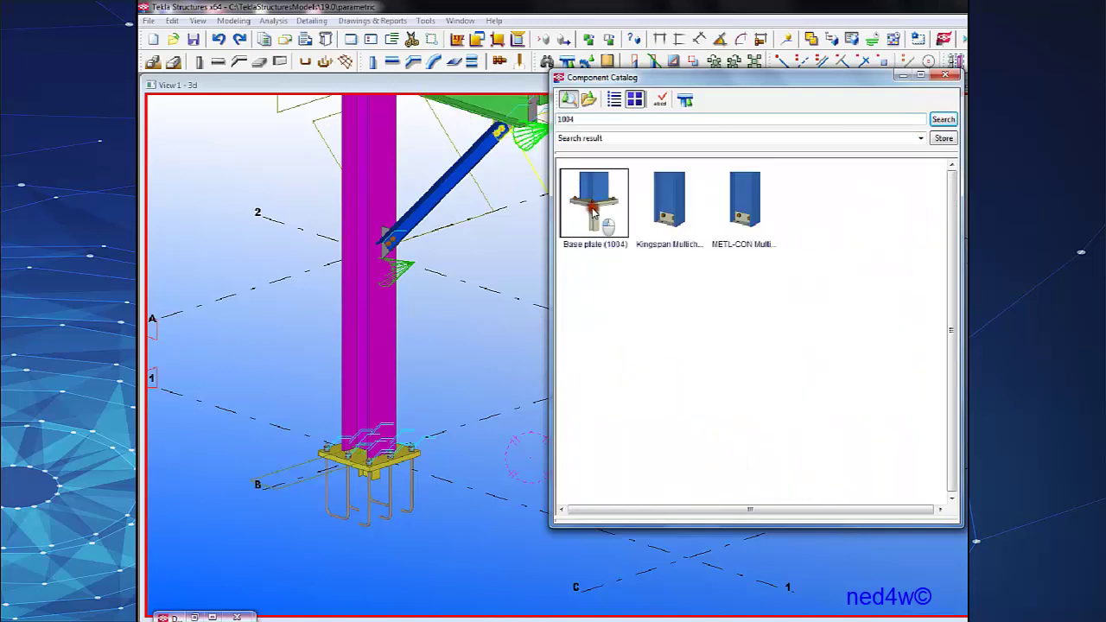
double_click(593, 204)
Load the saved baseplate101 settings into the base plate component and accept them.
click(751, 81)
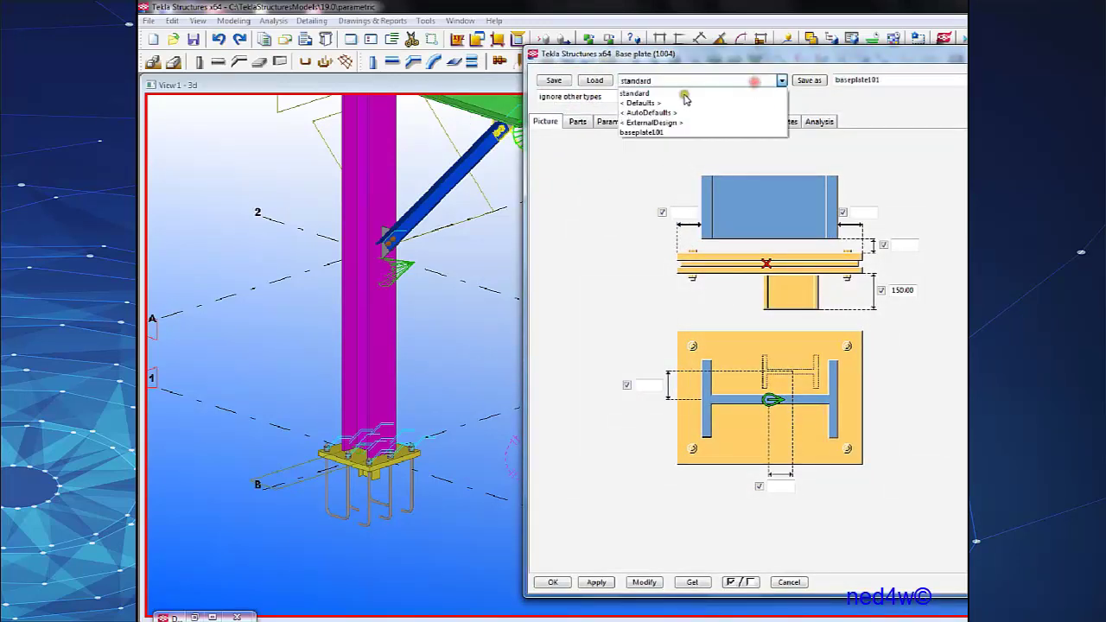
click(662, 133)
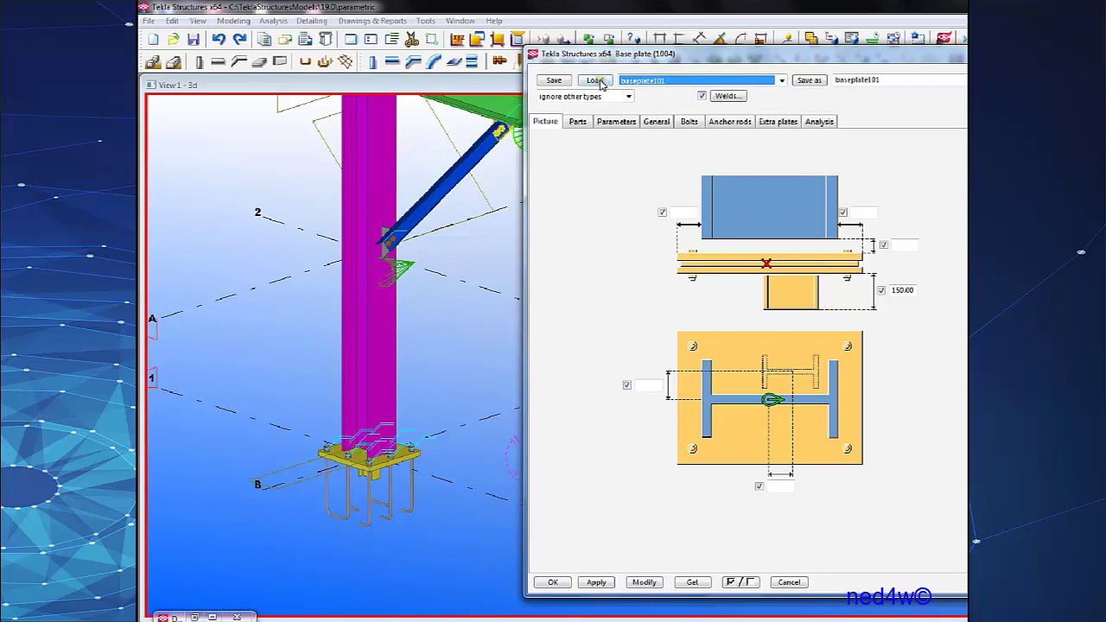
click(598, 81)
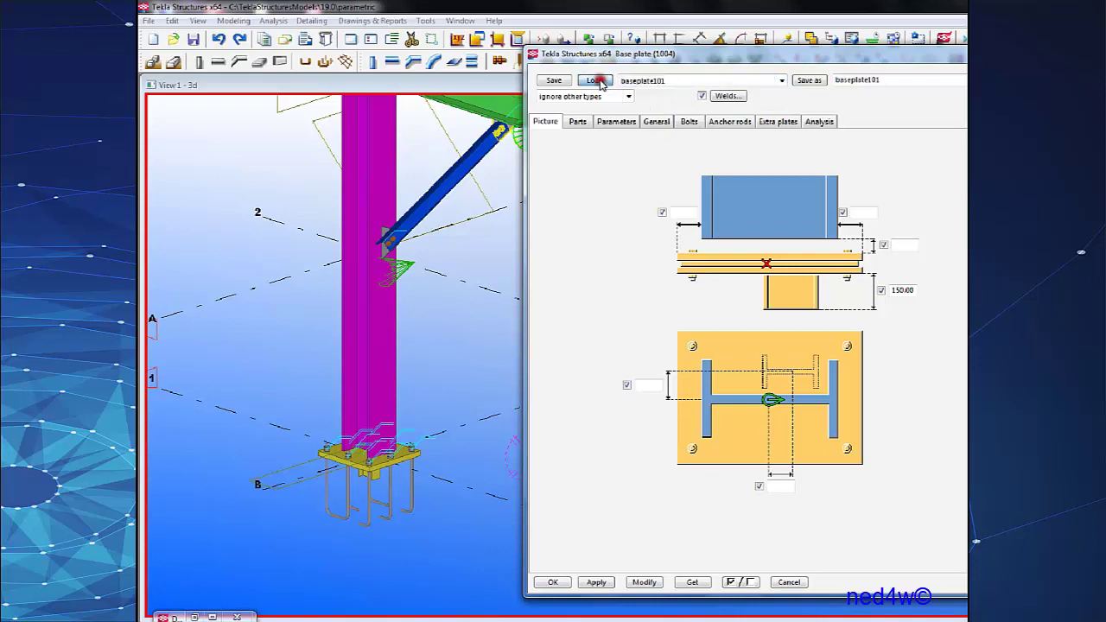
click(595, 582)
click(558, 582)
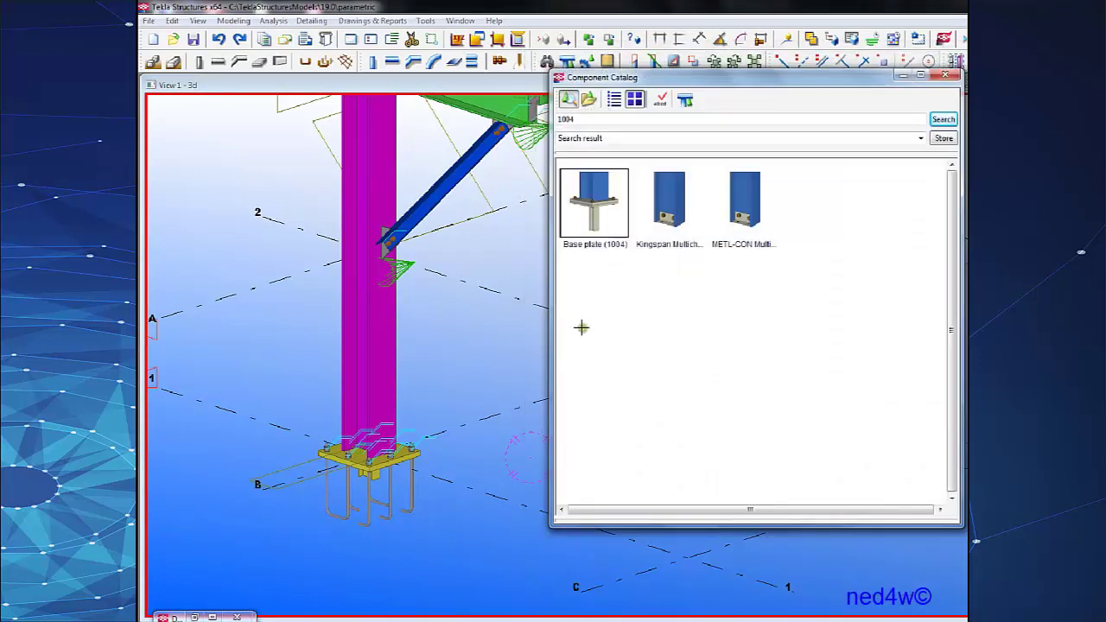
Place the base plate connection at the lower end of the second column and end the command.
drag(712, 79, 939, 122)
middle_drag(672, 242, 551, 252)
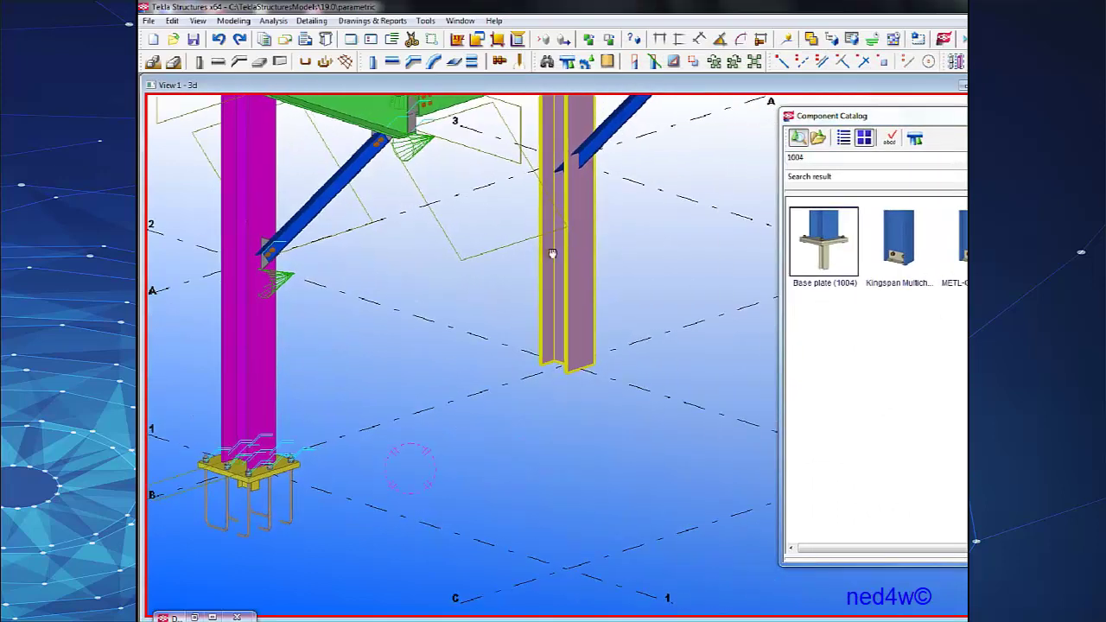
scroll(581, 423, up, 2)
click(579, 243)
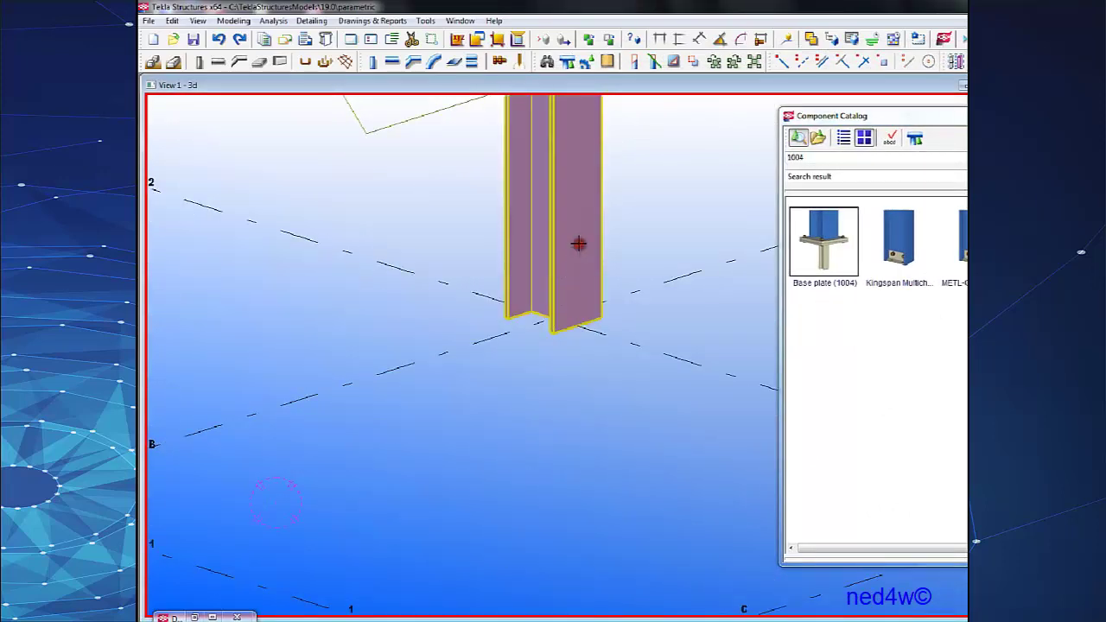
click(556, 320)
right_click(644, 229)
click(667, 239)
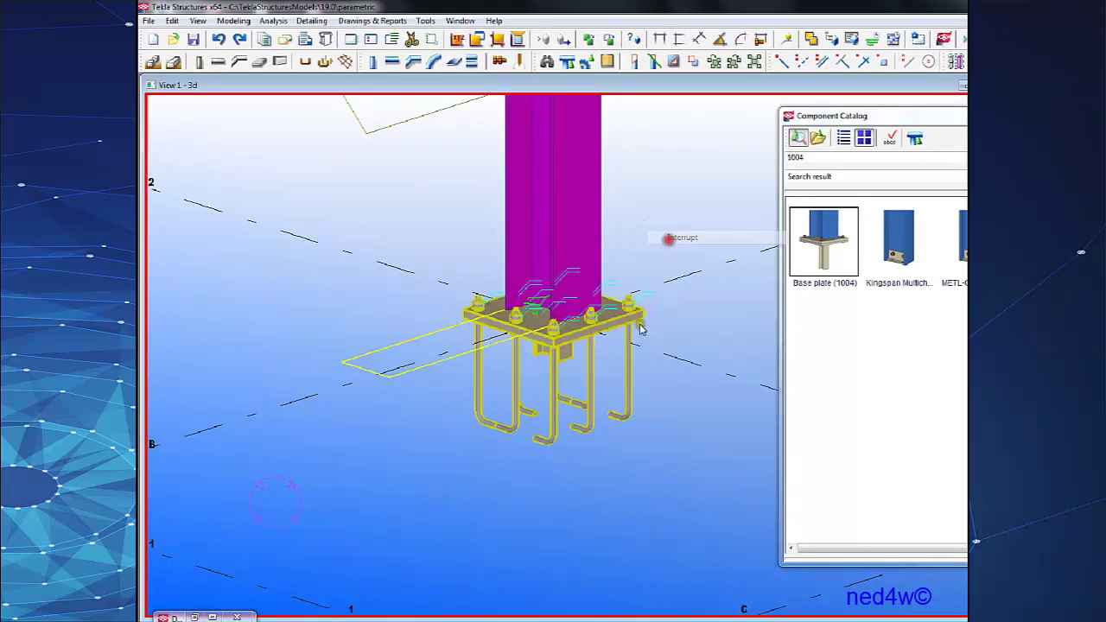
scroll(634, 343, down, 3)
ctrl+middle_drag(593, 352, 564, 360)
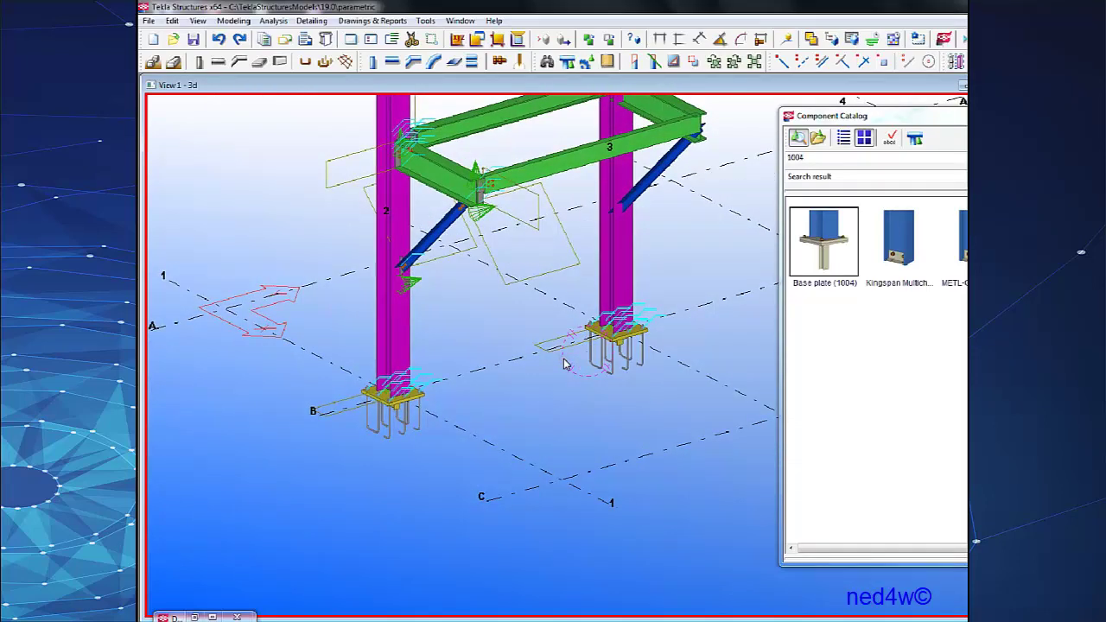
Narrow the component catalog window and close it.
drag(990, 118, 831, 136)
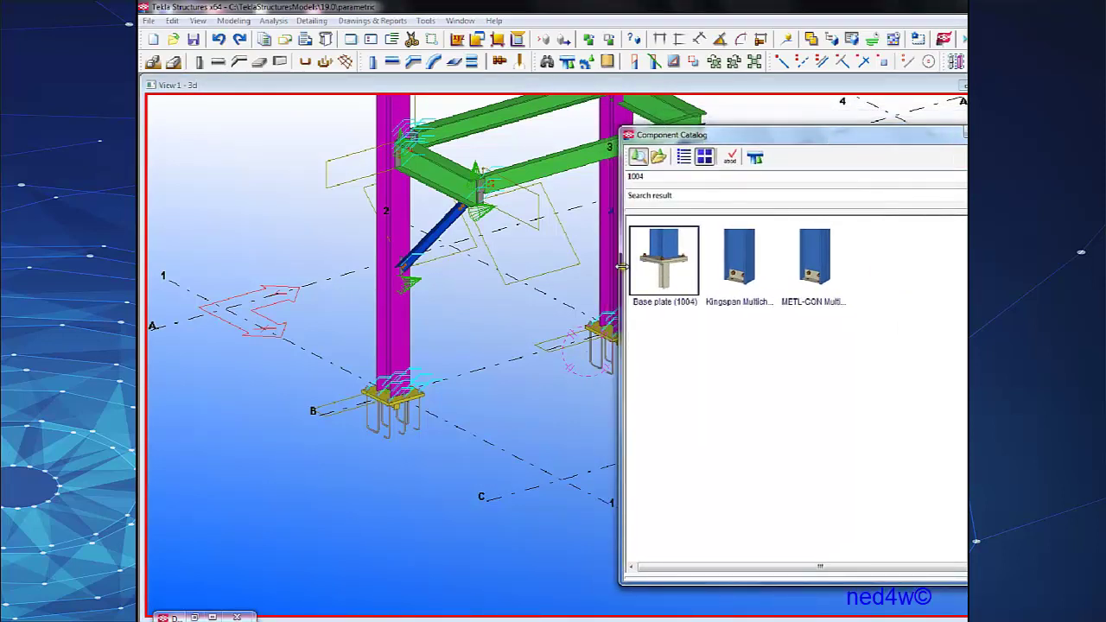
drag(621, 266, 731, 266)
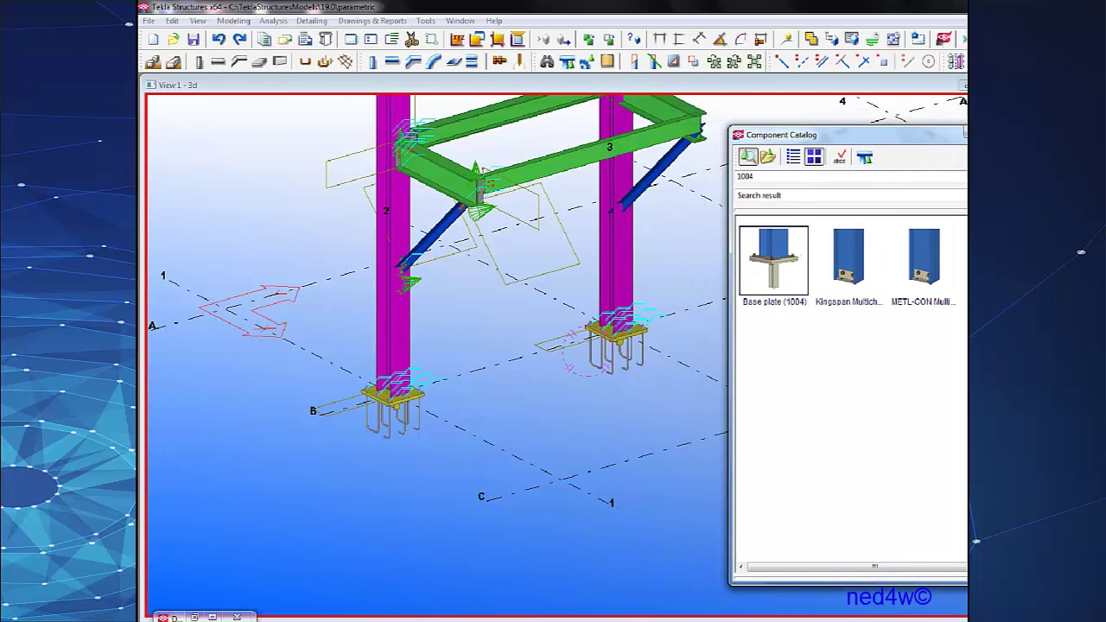
click(1028, 133)
click(885, 191)
Delete the existing gusset connection between the diagonal brace and the first column.
mouse_move(667, 260)
ctrl+middle_down()
mouse_move(593, 259)
mouse_move(587, 270)
ctrl+middle_up()
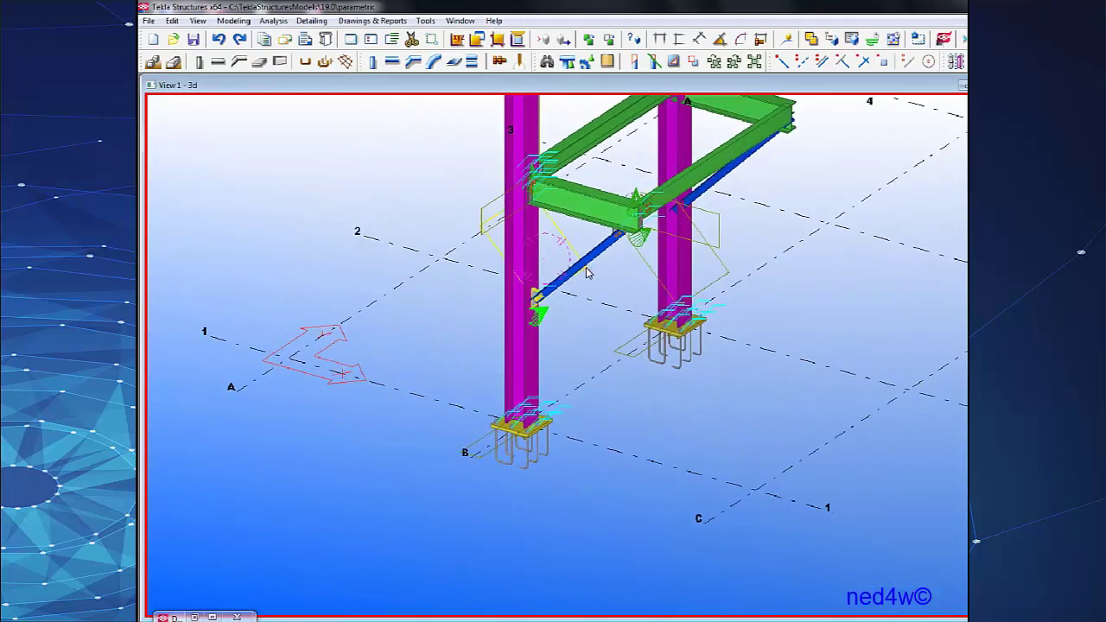
scroll(587, 273, up, 6)
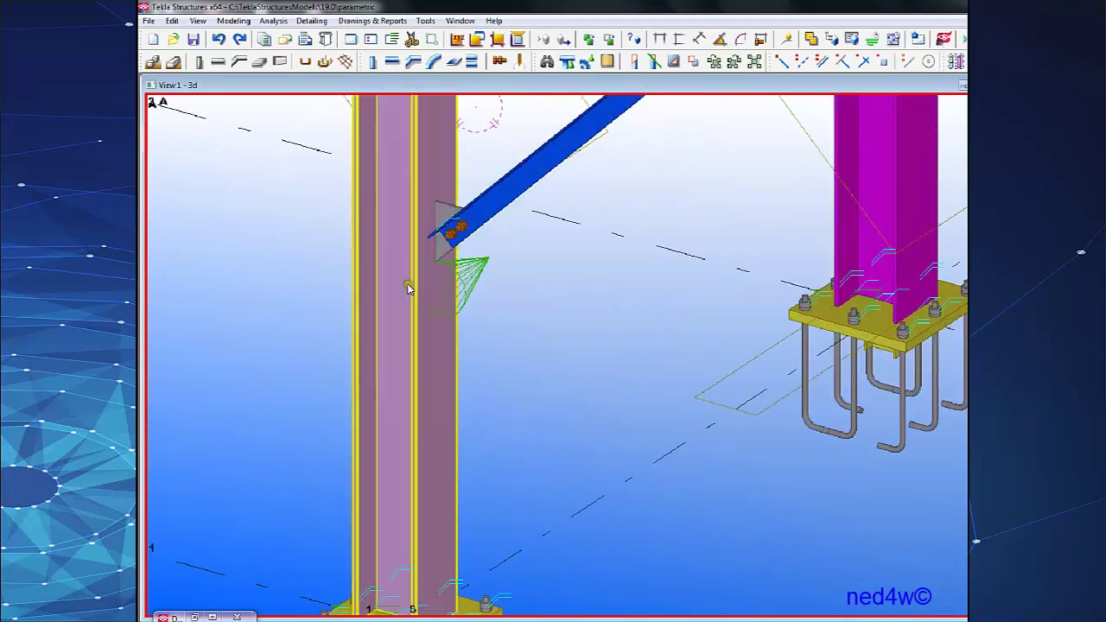
click(618, 301)
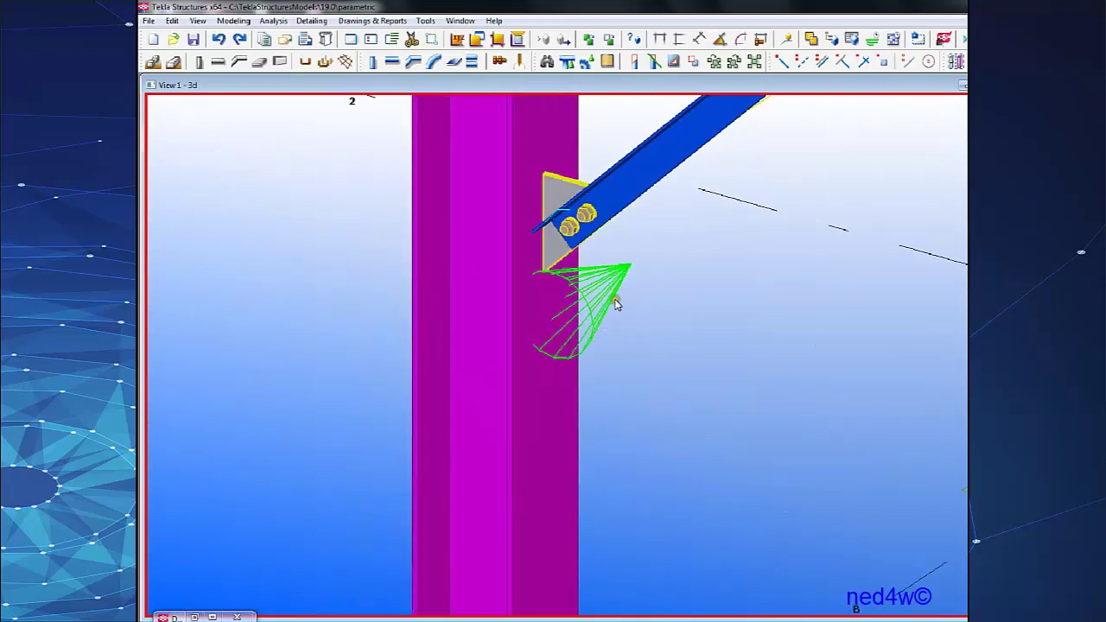
key(Delete)
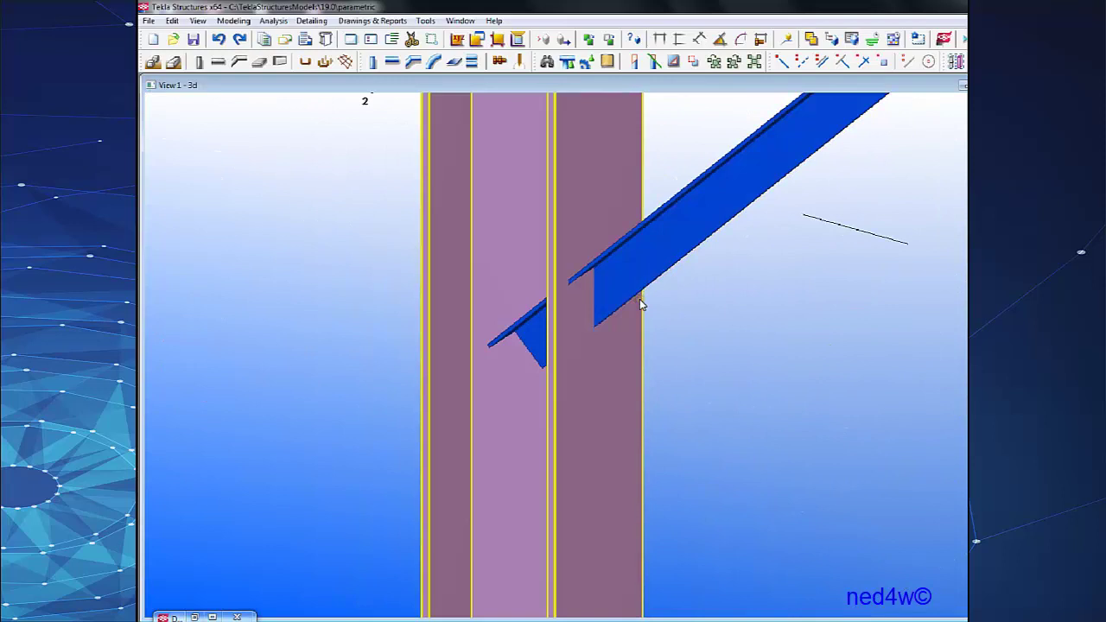
click(644, 296)
Search the component catalog for 11 and open the properties of Bolted gusset (11).
ctrl+middle_drag(644, 295, 646, 381)
scroll(637, 329, up, 2)
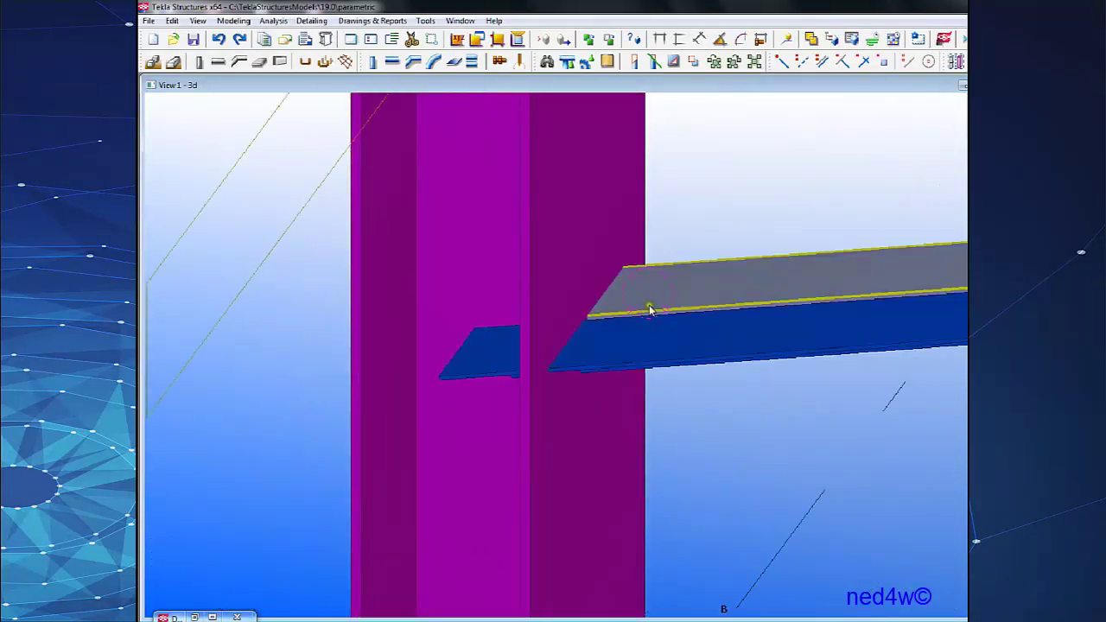
ctrl+middle_drag(650, 311, 639, 326)
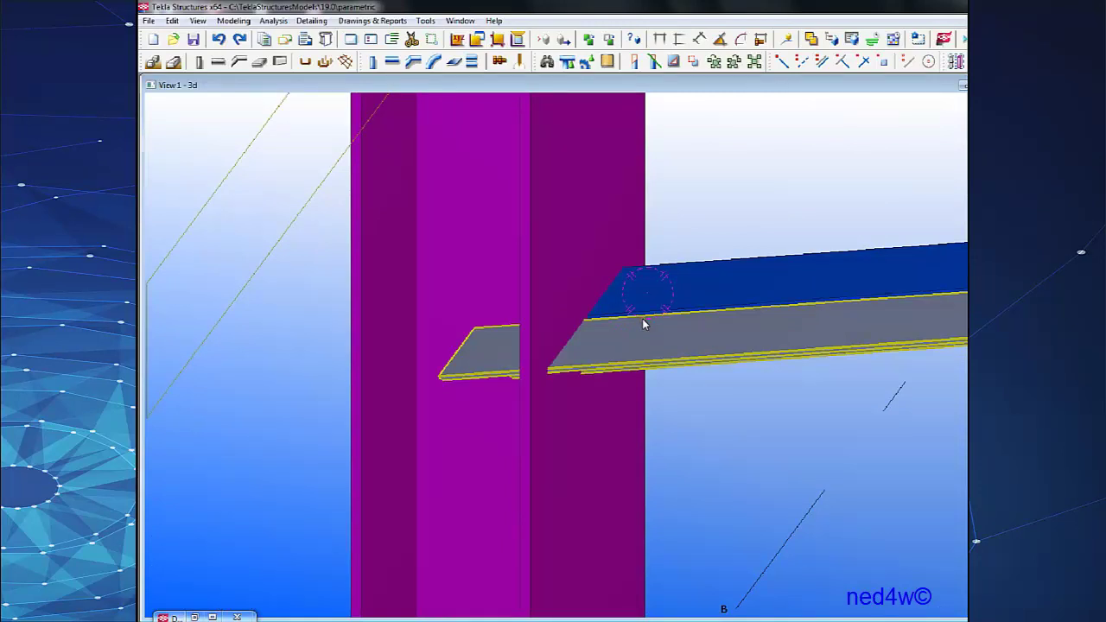
key(ctrl+f)
drag(761, 178, 692, 175)
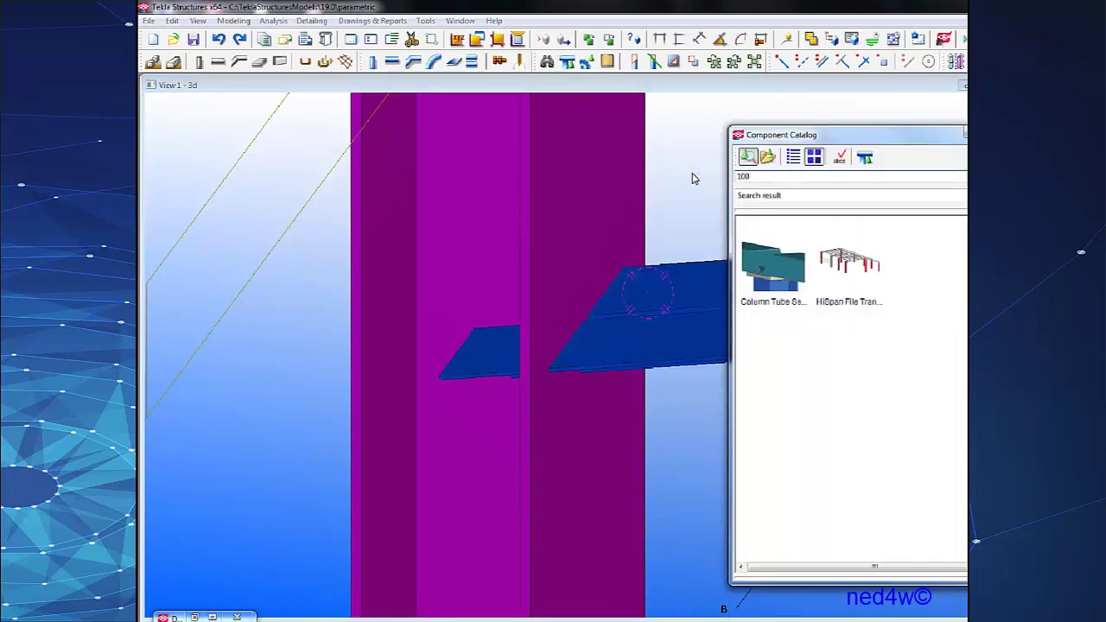
click(768, 177)
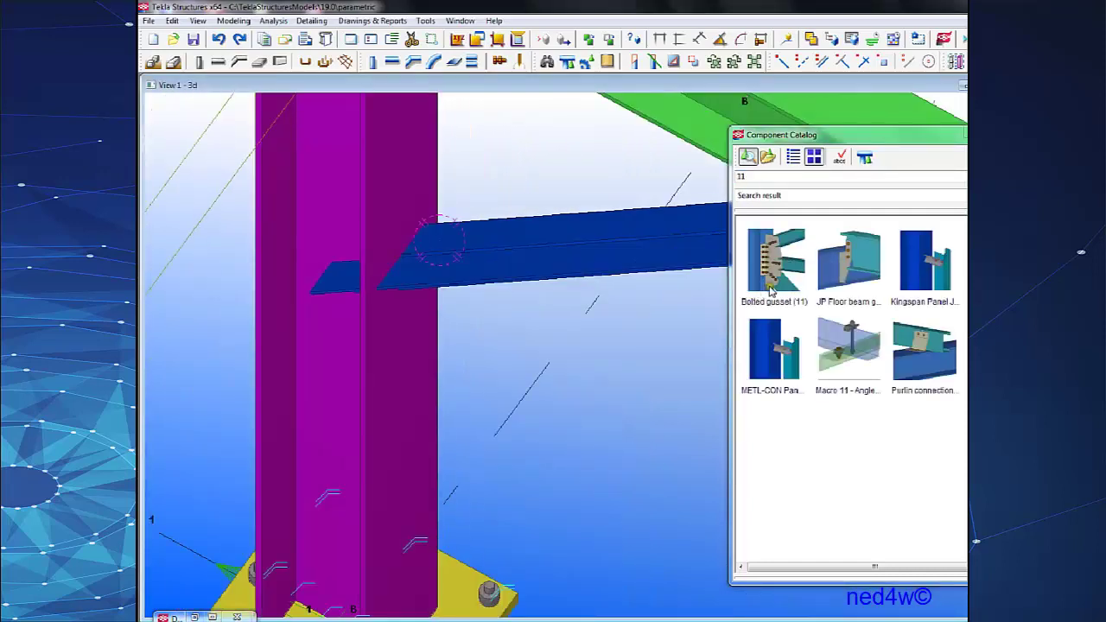
click(776, 276)
double_click(778, 279)
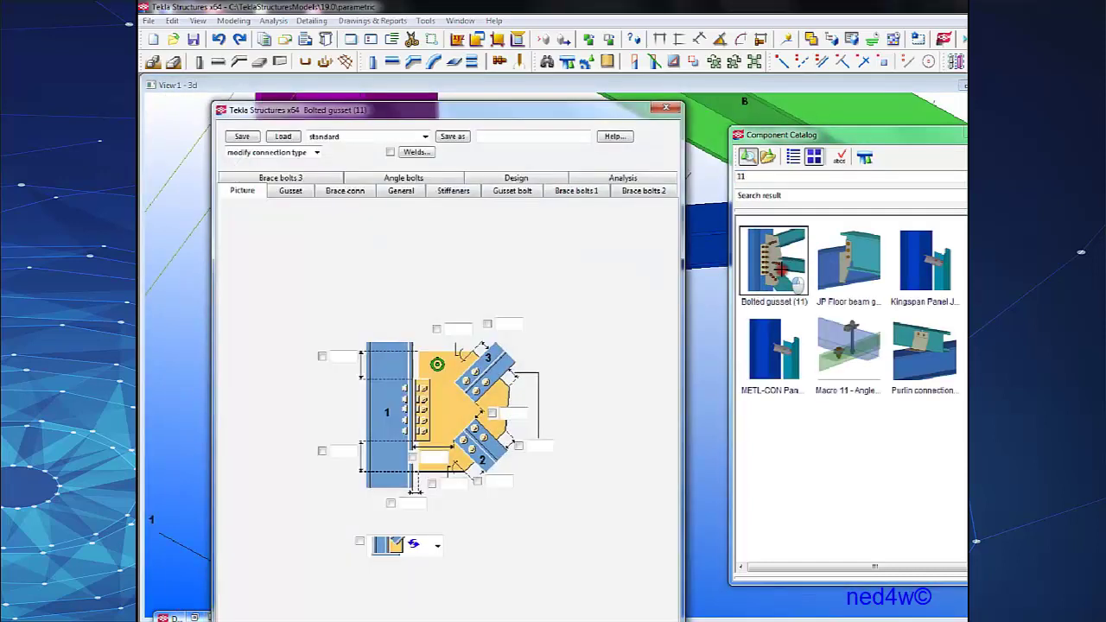
Set the gusset plate thickness to 8 and the clearance between the column and the brace to 20.
drag(407, 110, 769, 76)
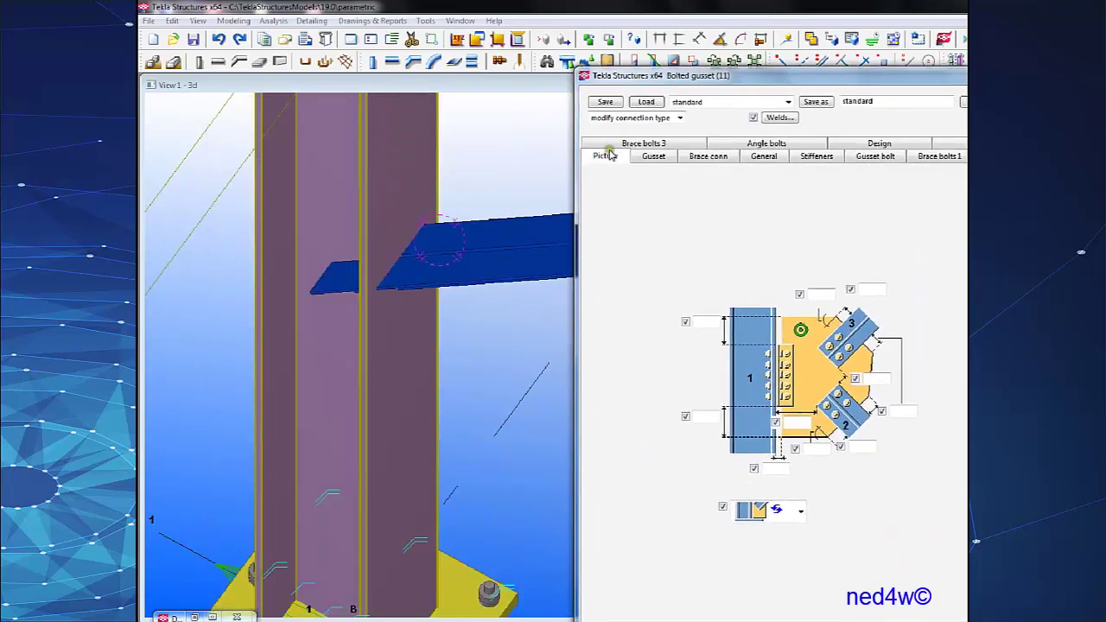
click(653, 156)
click(674, 189)
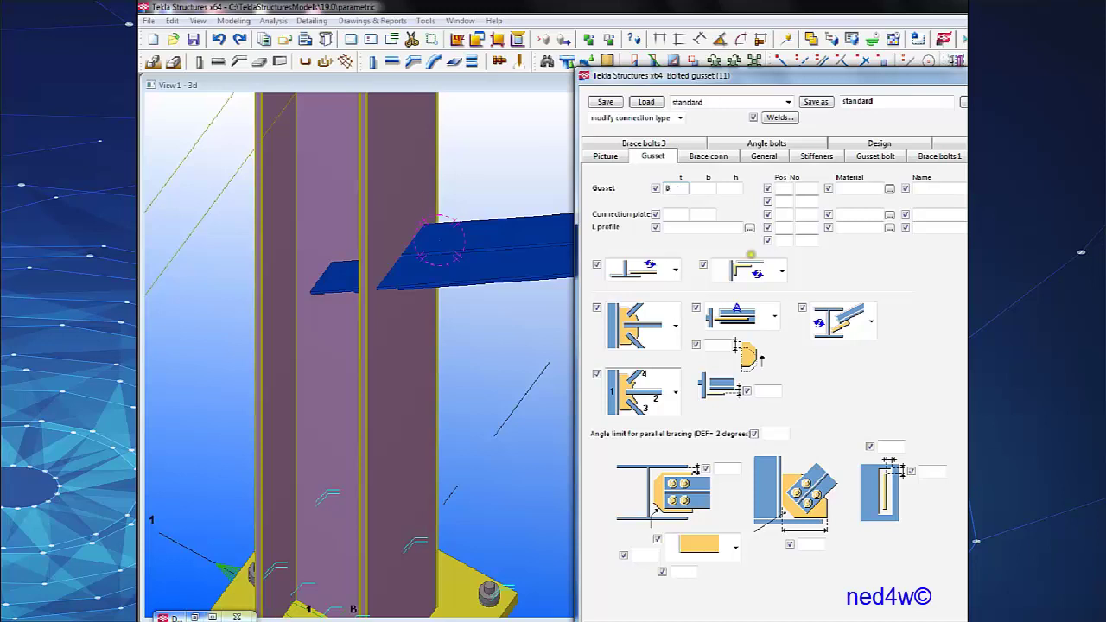
click(614, 157)
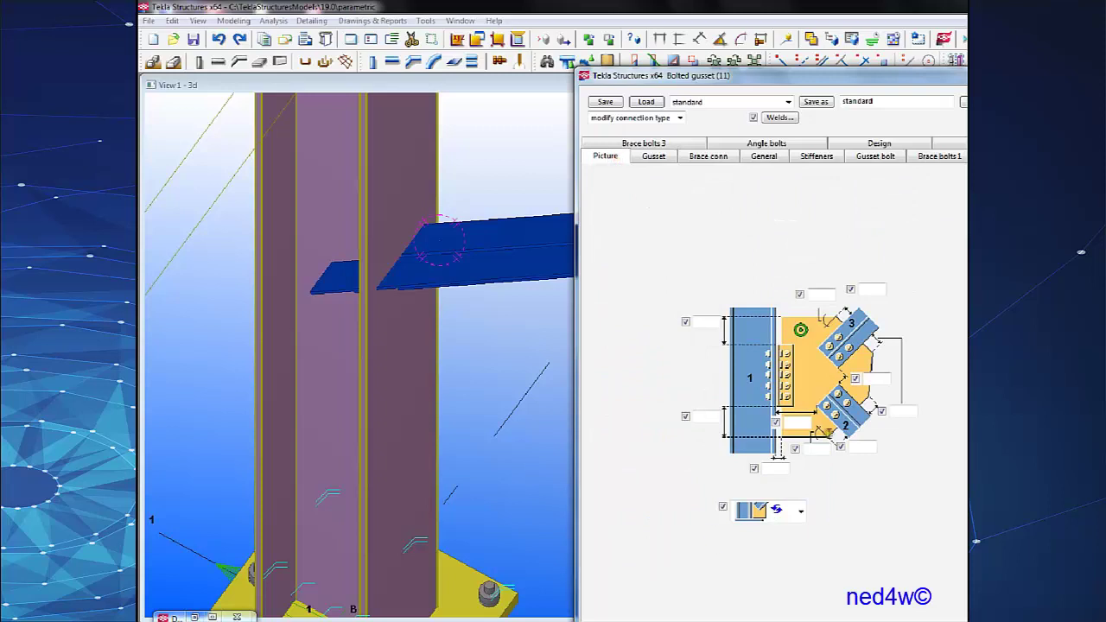
click(799, 422)
Save the bolted gusset settings under the name brace and accept the properties.
double_click(883, 103)
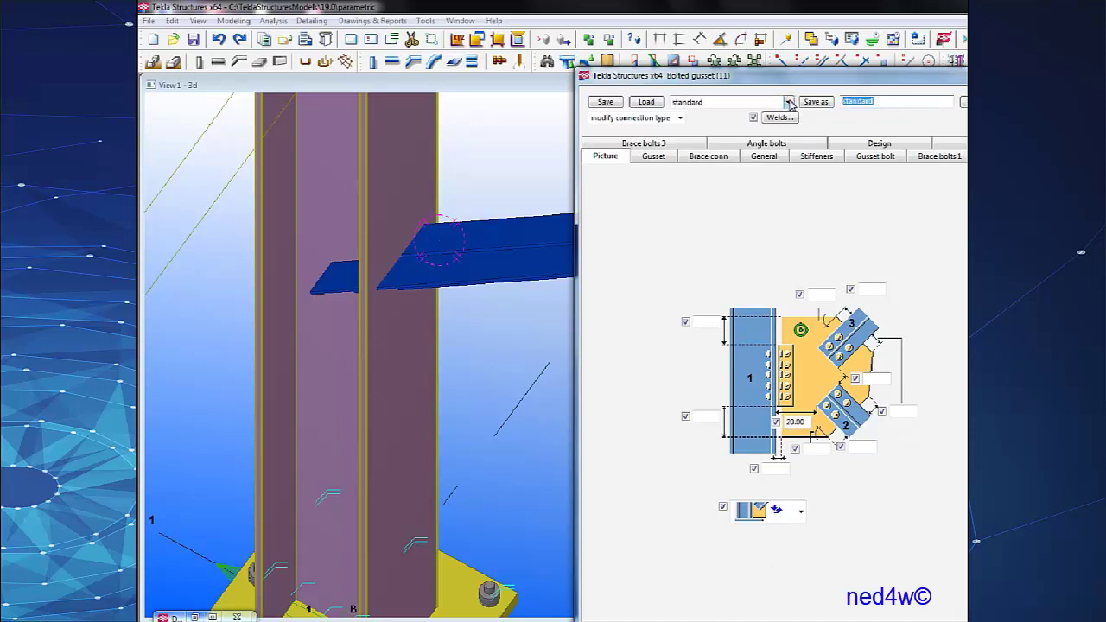
text(bl)
click(809, 103)
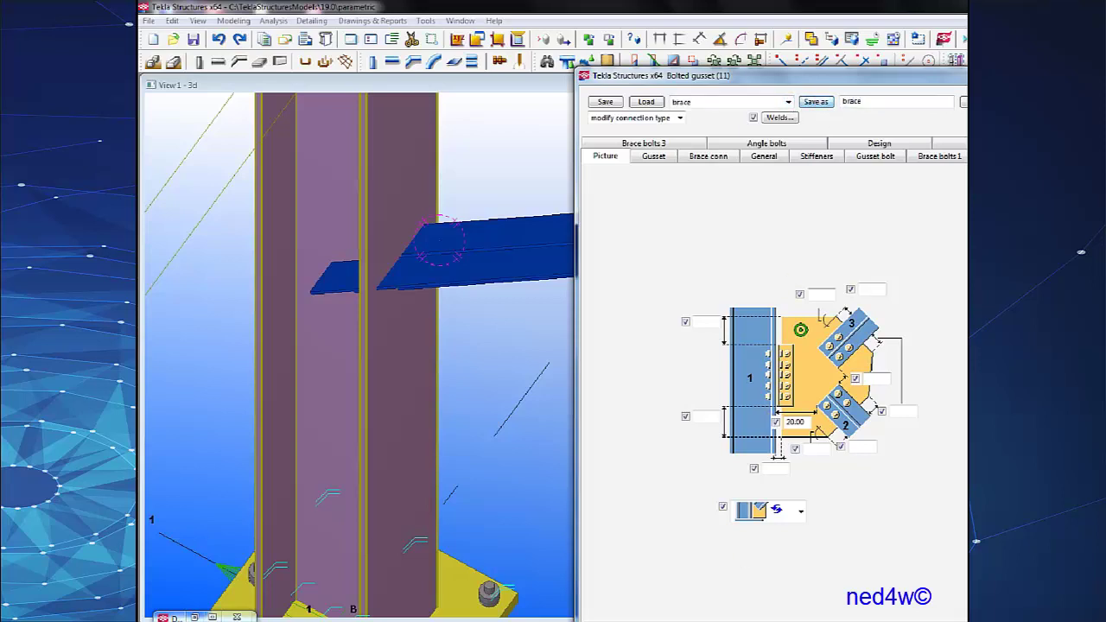
click(612, 621)
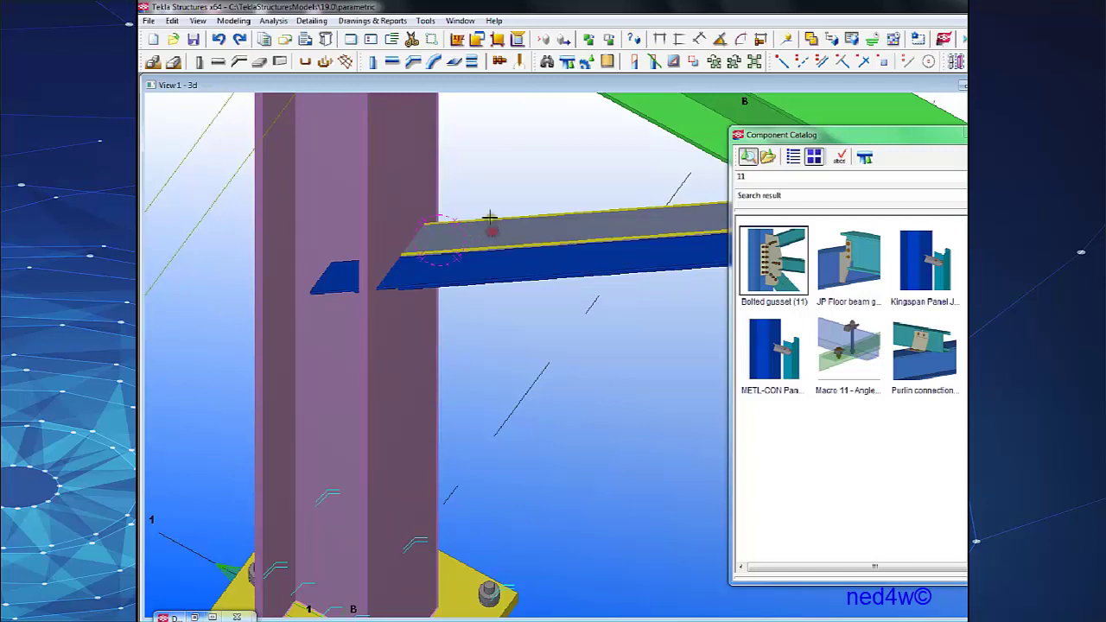
Create the bolted gusset connection between the column and the double-angle brace, and inspect its plate and bolts.
middle_click(557, 119)
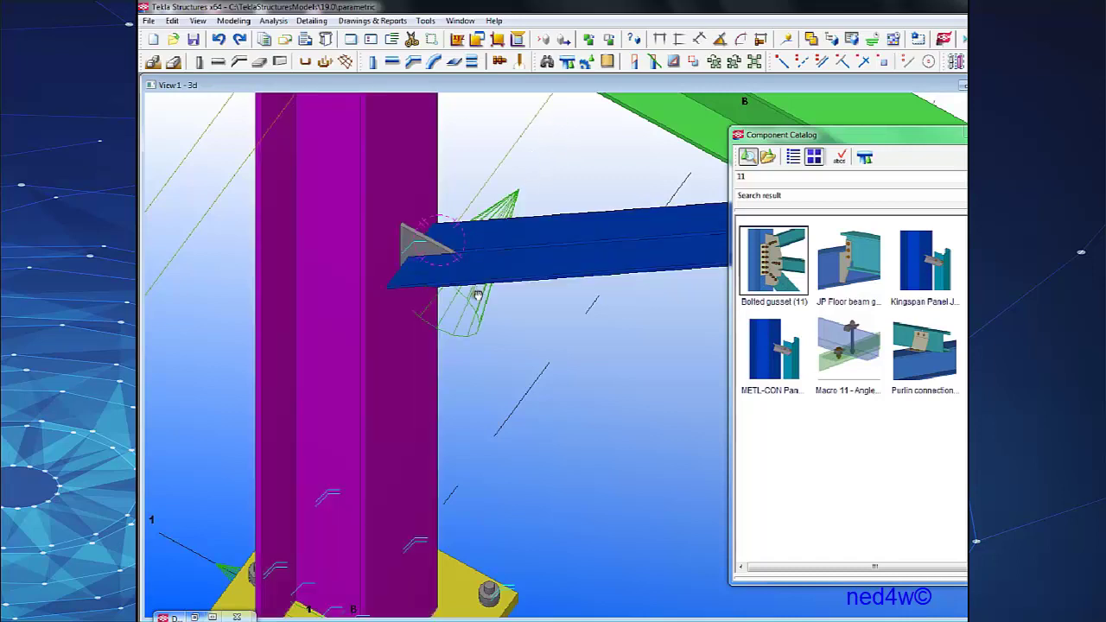
ctrl+middle_drag(475, 294, 445, 261)
right_click(475, 156)
scroll(446, 263, down, 2)
scroll(459, 236, up, 4)
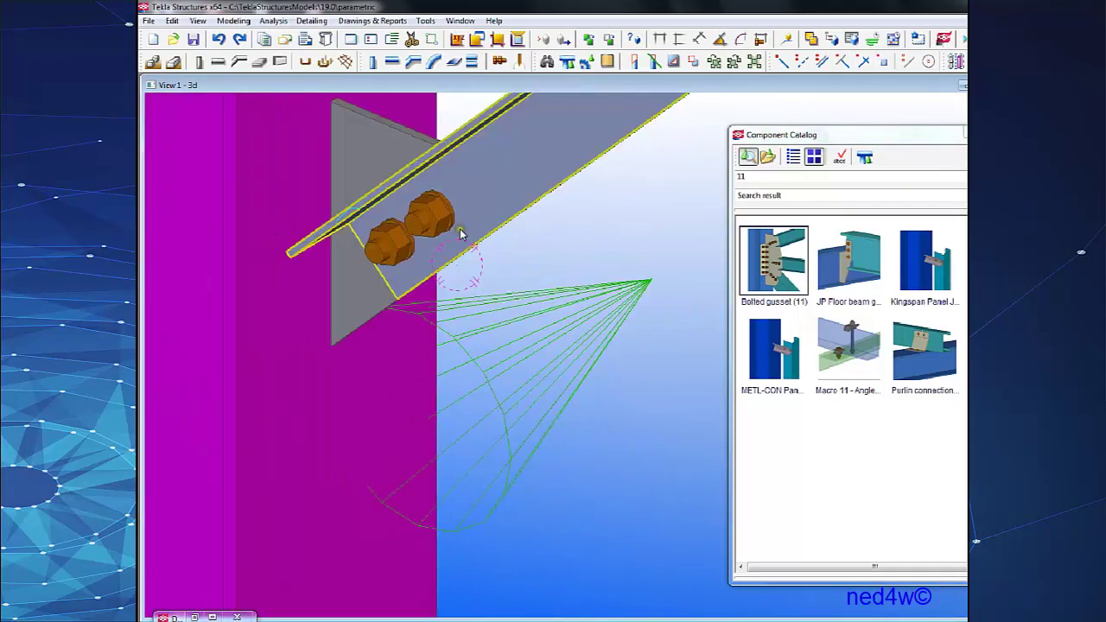
Examine the gusset plate's corner where it meets the brace and open the properties of this Bolted gusset (11) connection.
scroll(444, 190, up, 2)
ctrl+middle_drag(437, 191, 489, 196)
scroll(423, 128, up, 3)
scroll(428, 143, up, 5)
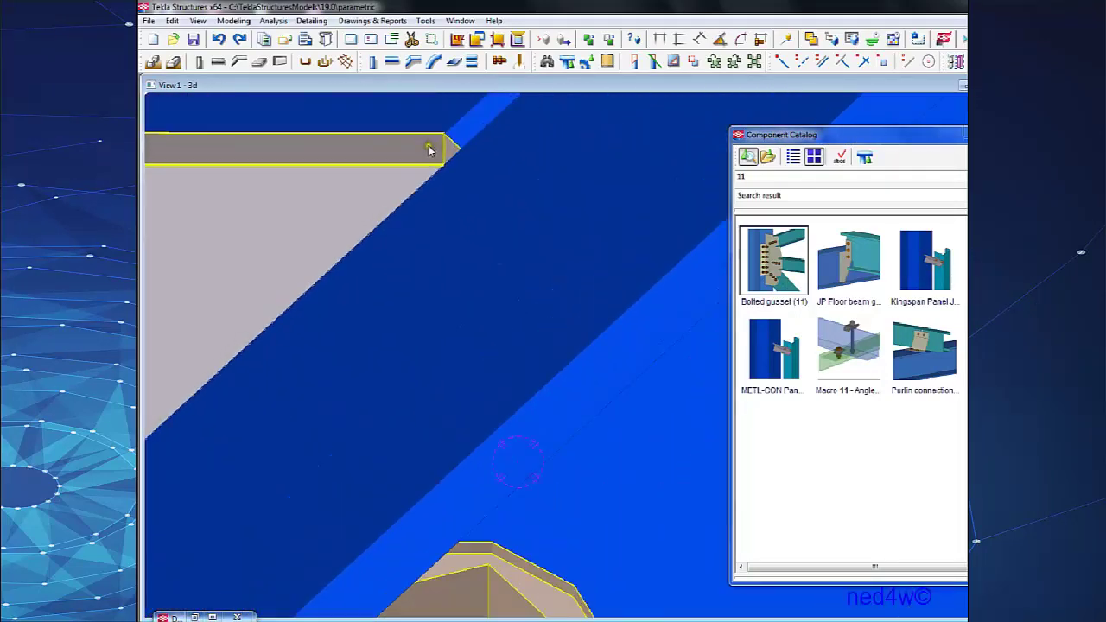
scroll(441, 186, down, 2)
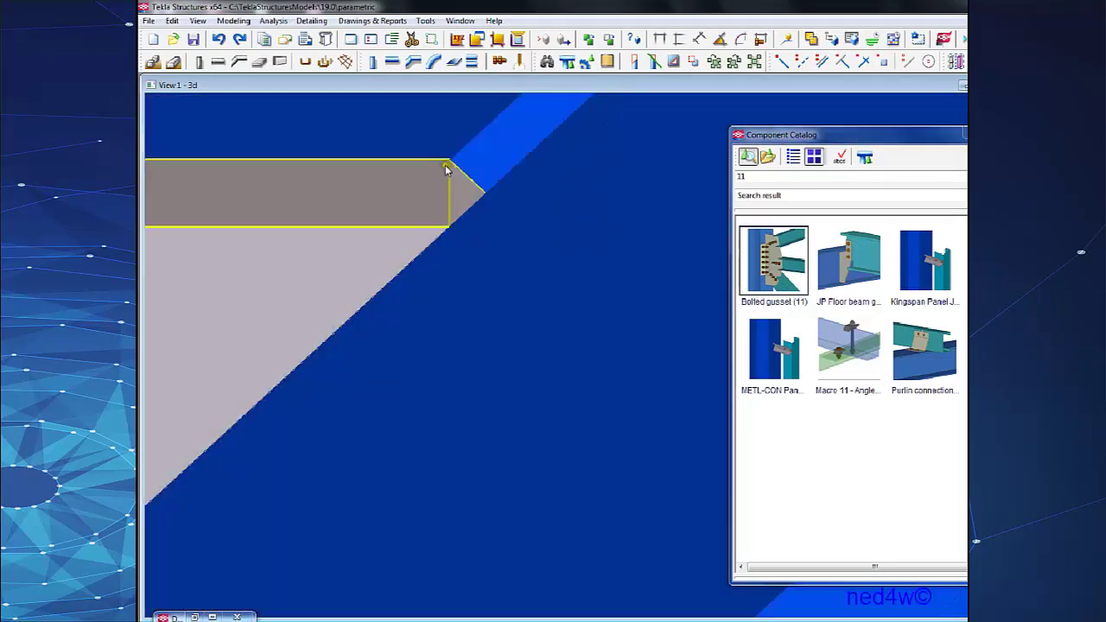
scroll(451, 213, down, 5)
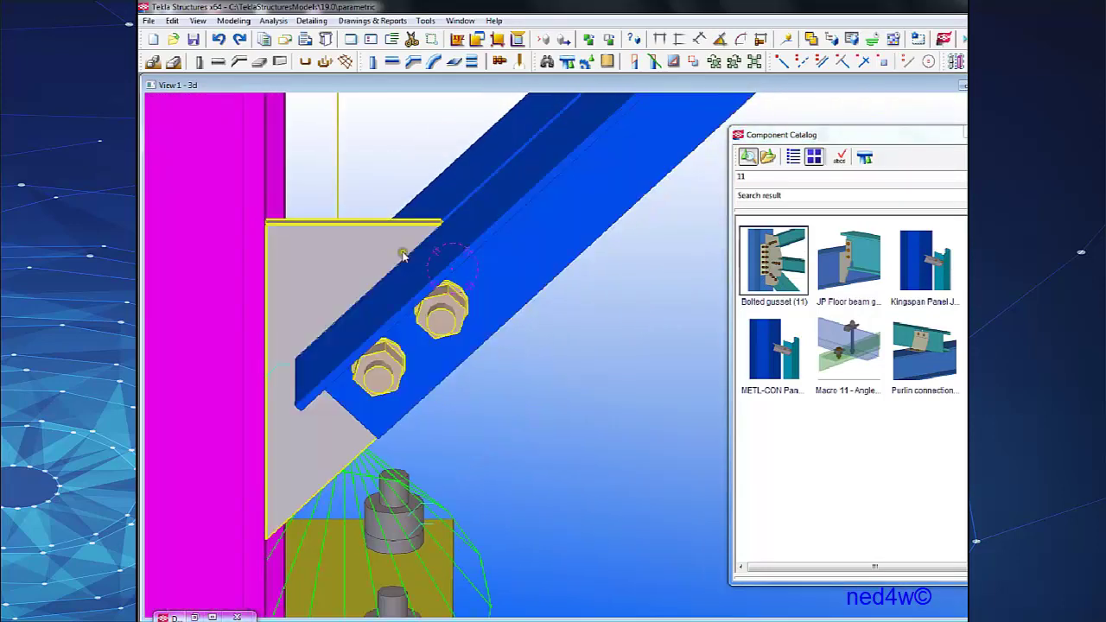
click(381, 253)
double_click(396, 270)
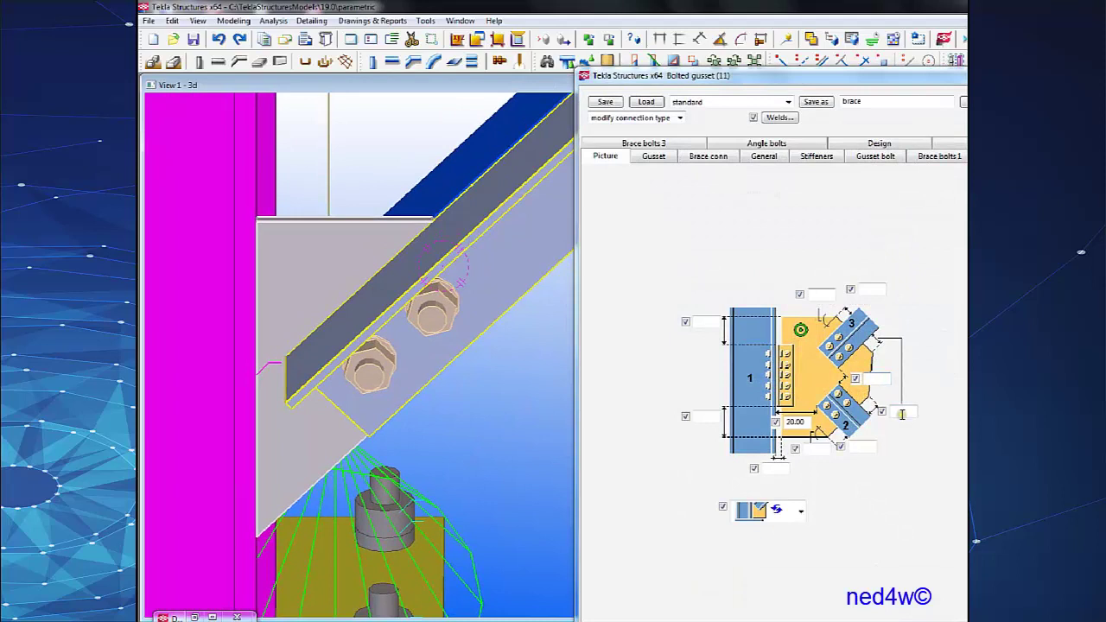
Try a gusset edge distance of 10 at brace 2 and a corner dimension of 10 at brace 3.
click(867, 446)
text(10)
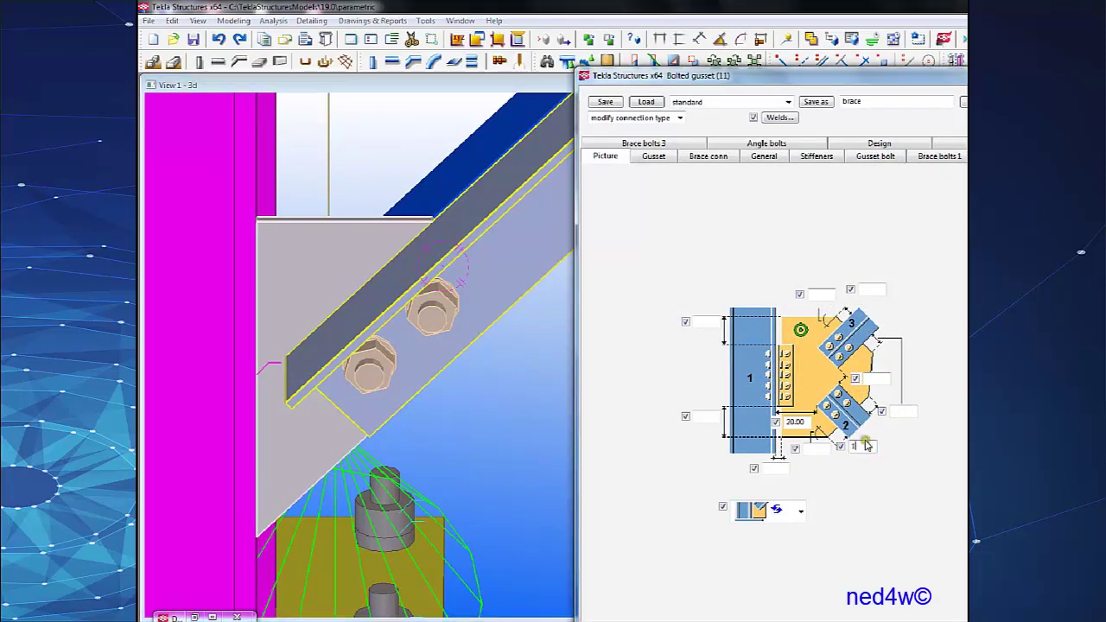
click(821, 294)
text(10)
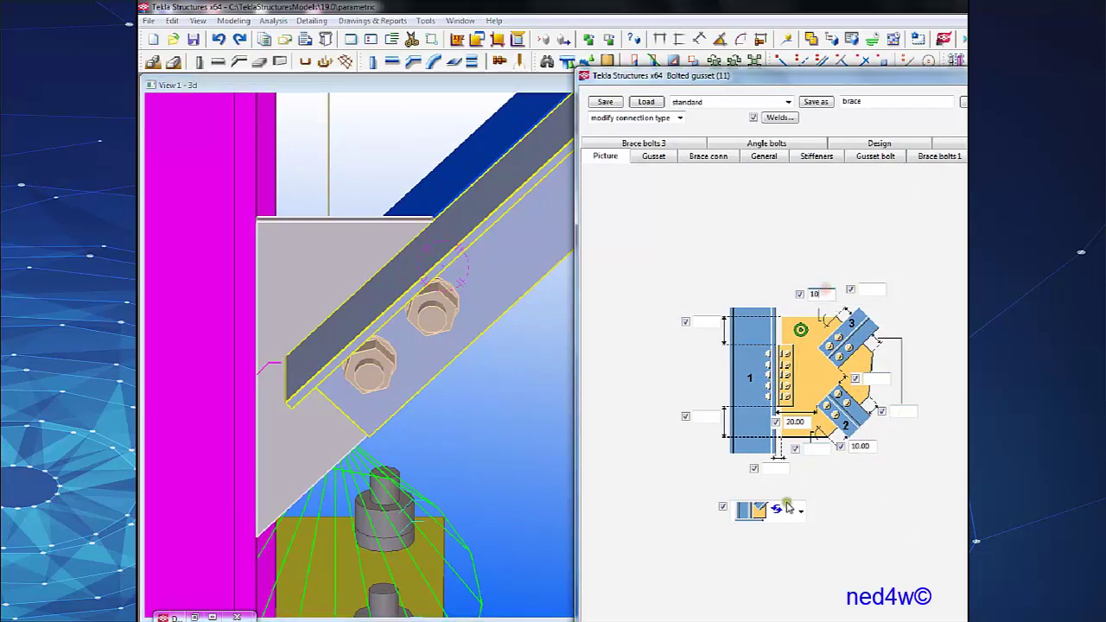
ctrl+middle_drag(516, 330, 467, 271)
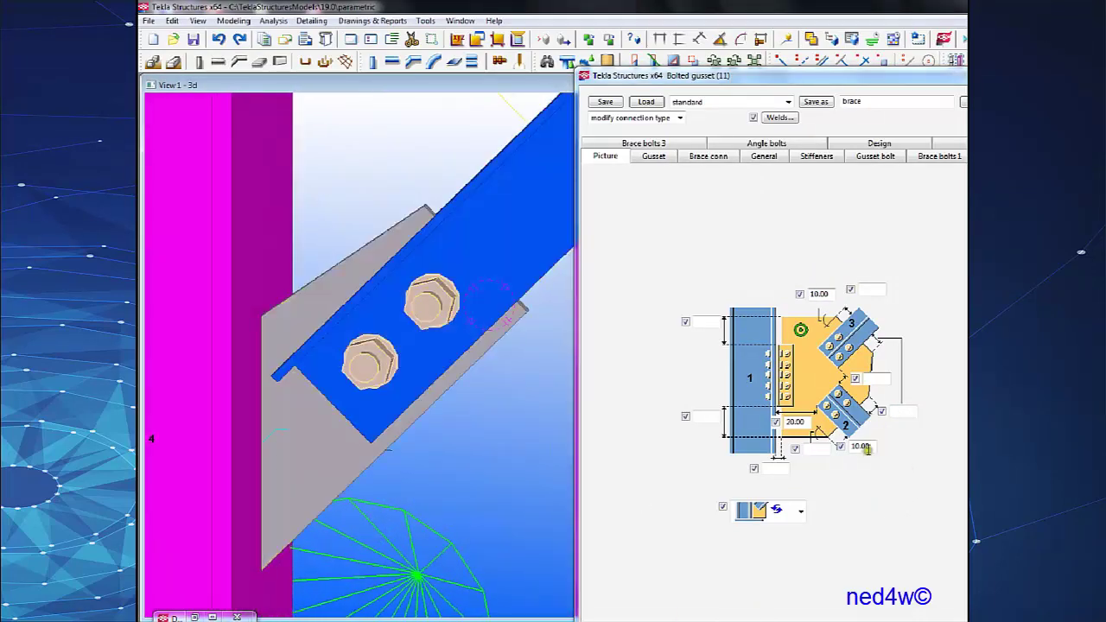
Clear the gusset edge distance at brace 2 and the corner dimension at brace 3.
double_click(868, 447)
key(BackSpace)
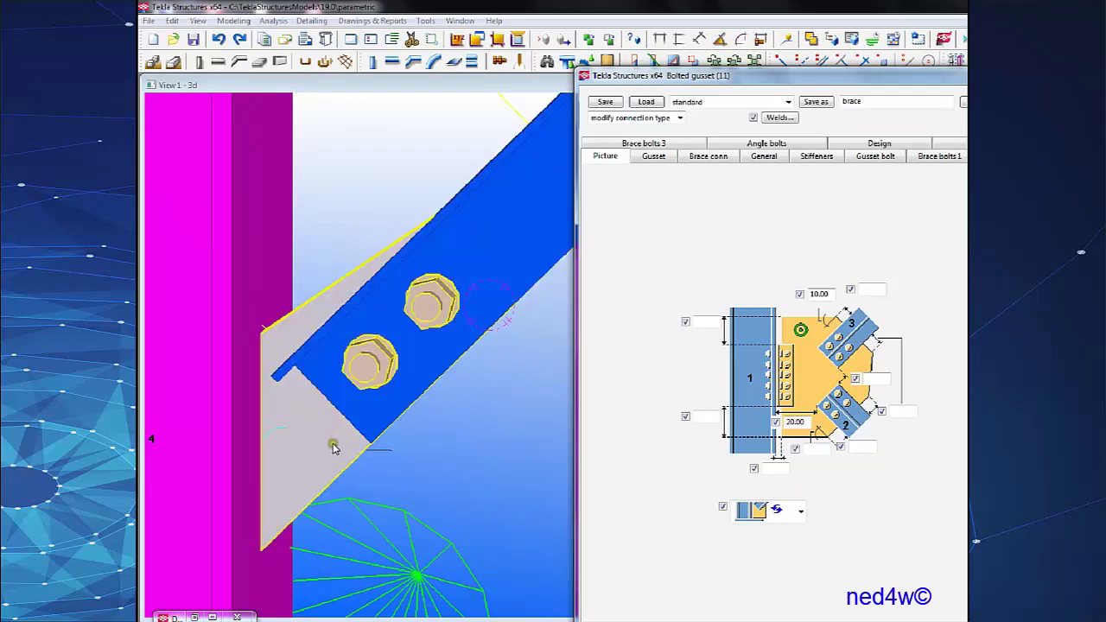
click(867, 447)
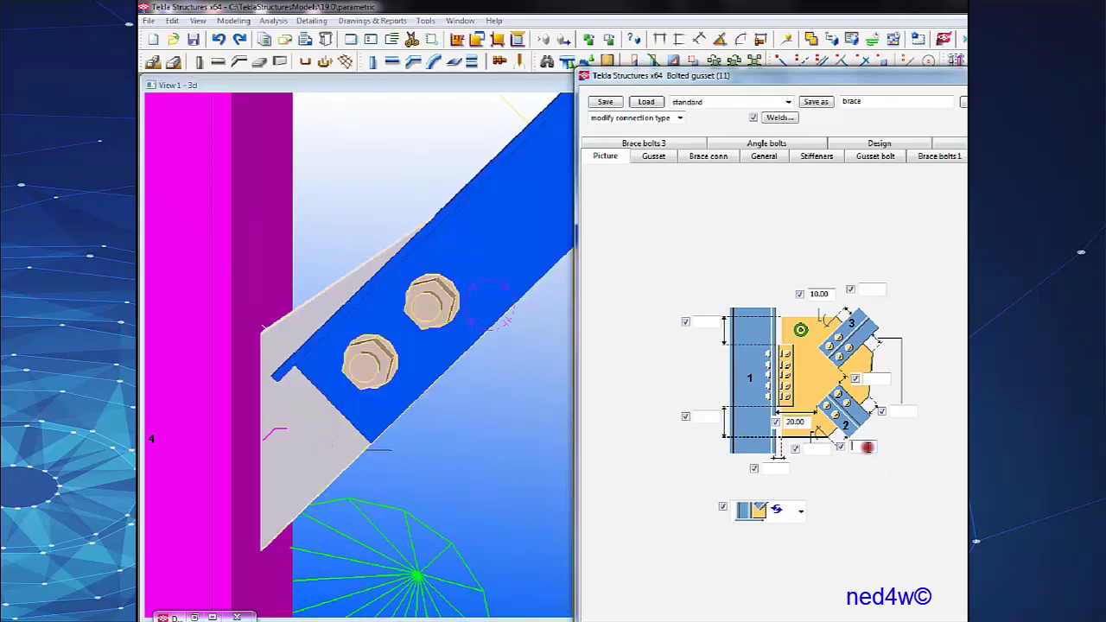
double_click(830, 294)
key(ctrl+c)
key(Delete)
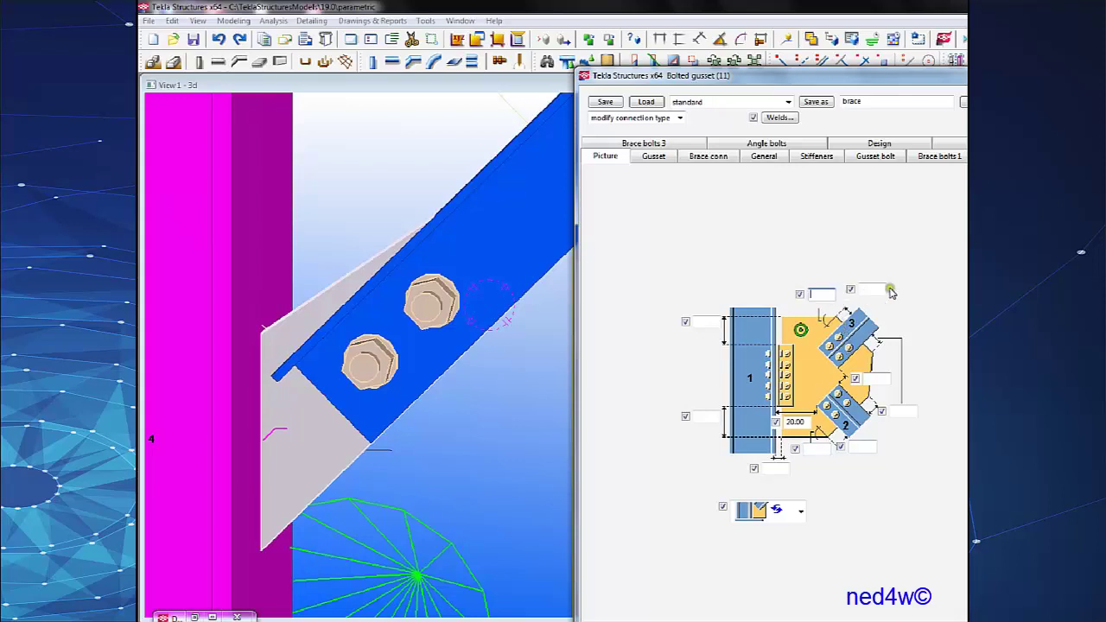
Set the gusset edge distances at brace 3 and brace 2 to 10 and check the plate around the brace.
click(879, 288)
key(ctrl+v)
click(865, 446)
text(10)
middle_drag(418, 406, 420, 371)
scroll(421, 371, down, 2)
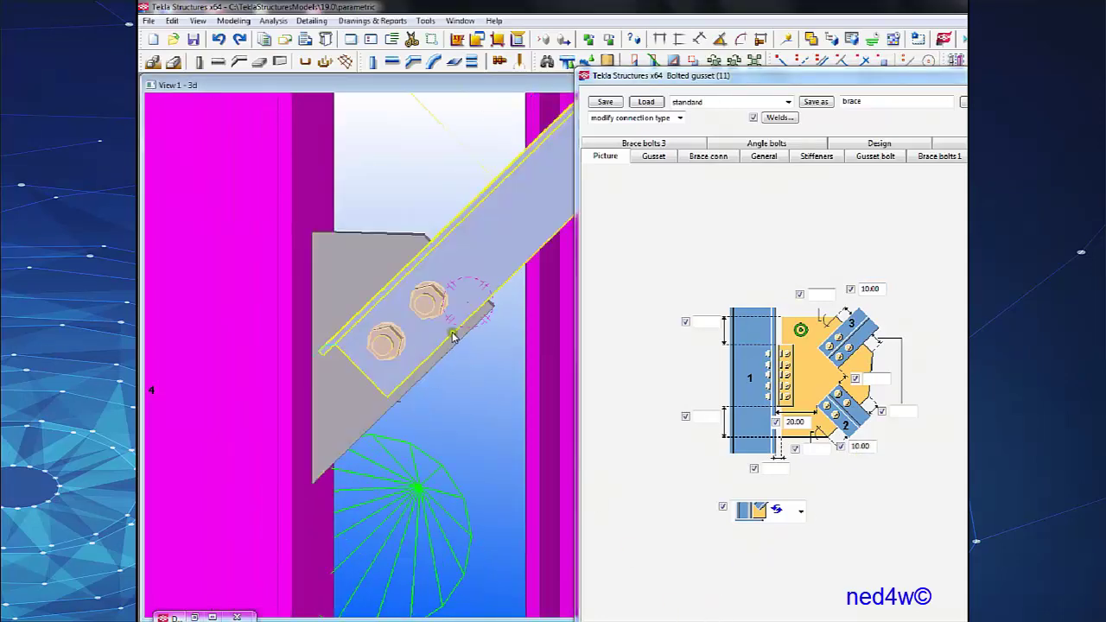
mouse_move(452, 336)
ctrl+middle_down()
mouse_move(462, 329)
mouse_move(439, 344)
ctrl+middle_up()
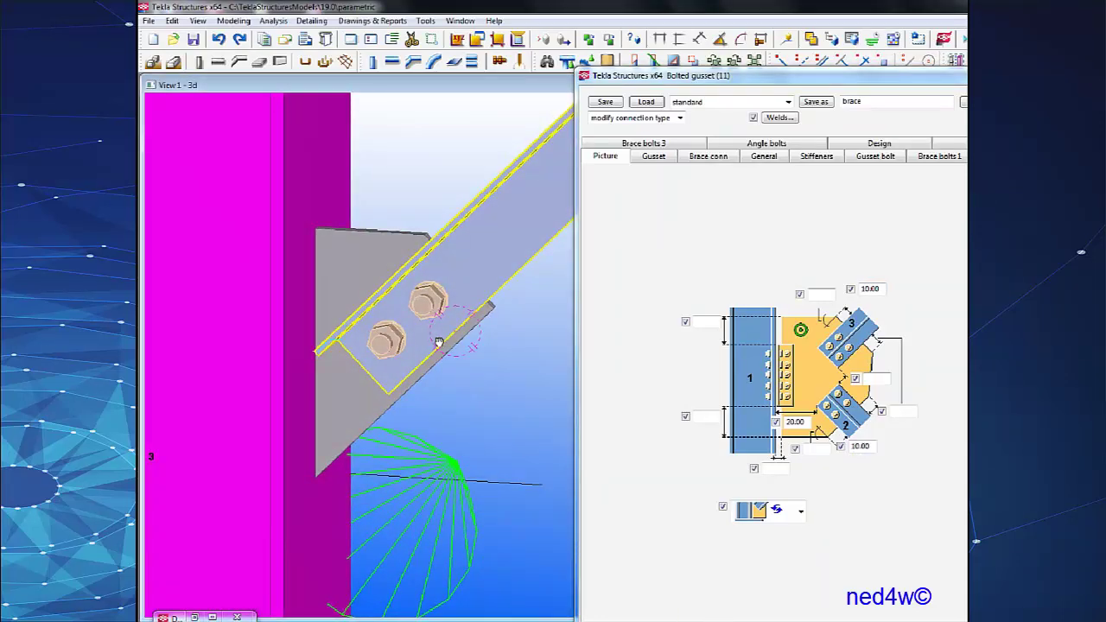
Choose the gusset shape with the angled lower edge and set the gusset's corner distance beside the column to 25.
click(783, 510)
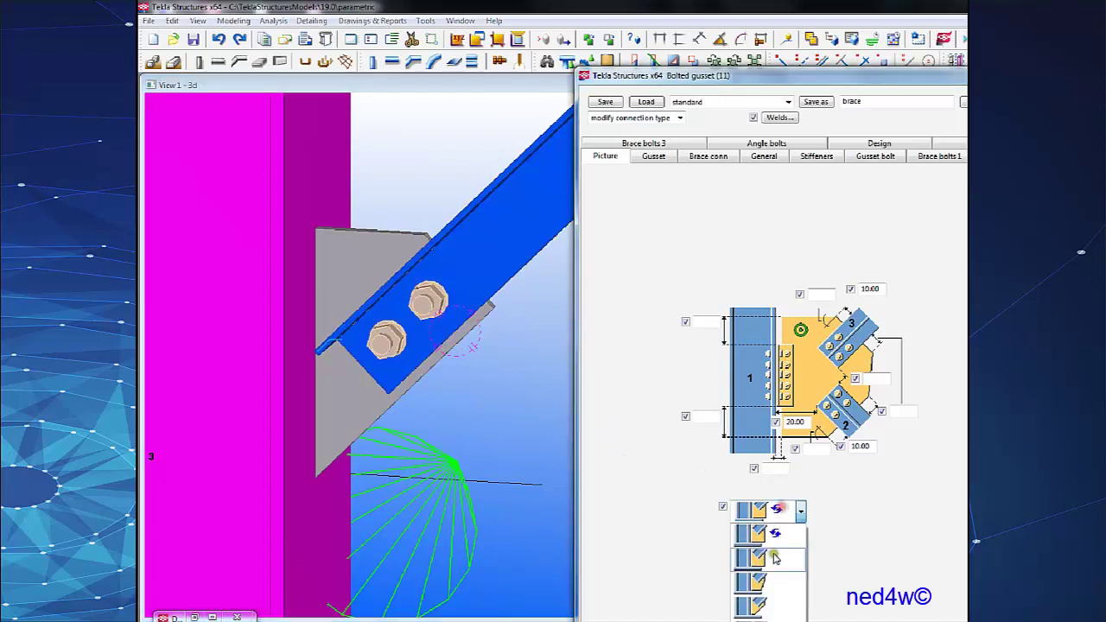
click(773, 620)
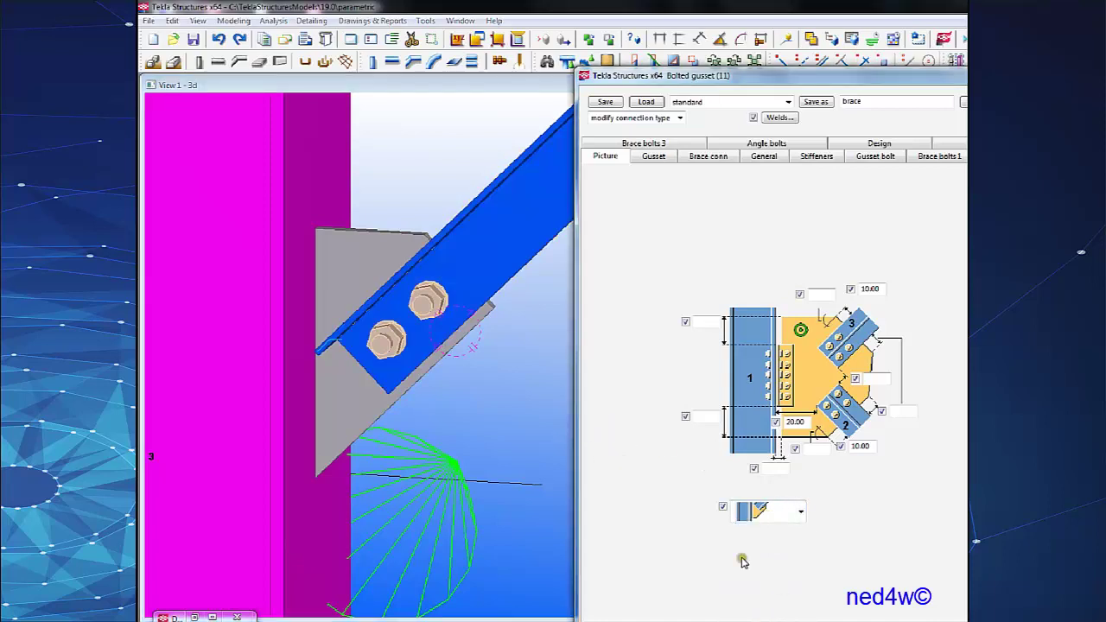
click(653, 157)
click(804, 546)
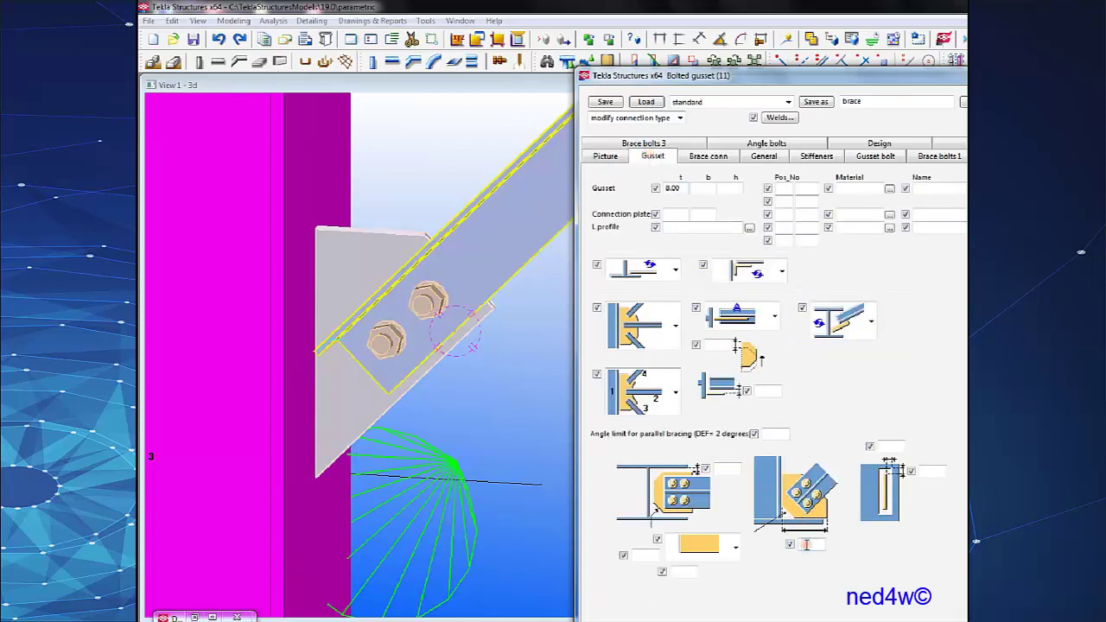
text(25)
scroll(440, 507, up, 6)
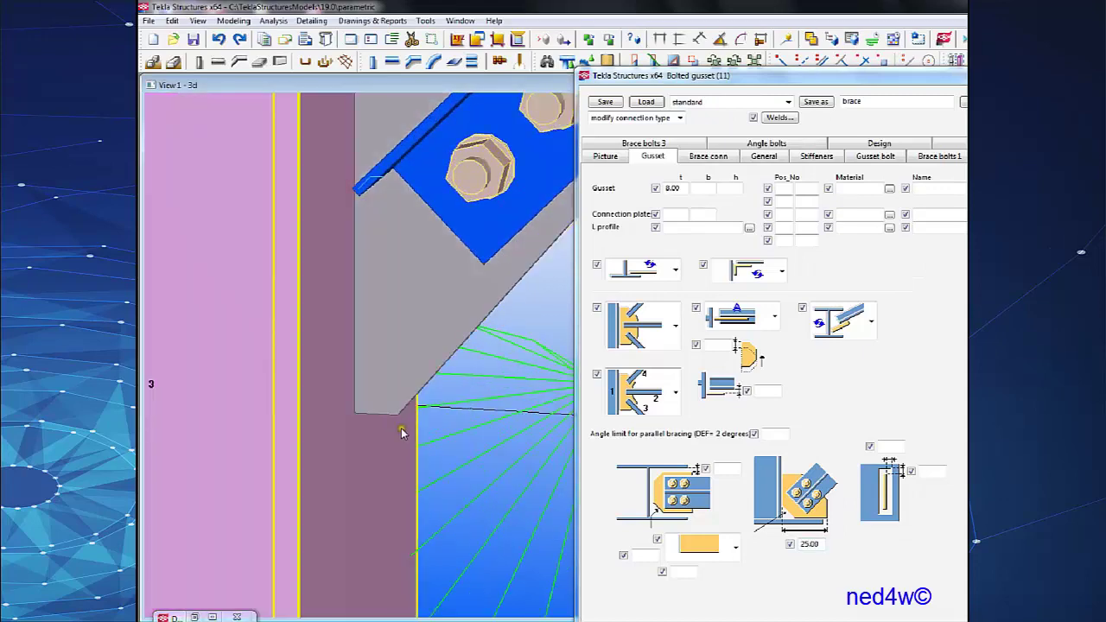
scroll(523, 358, down, 6)
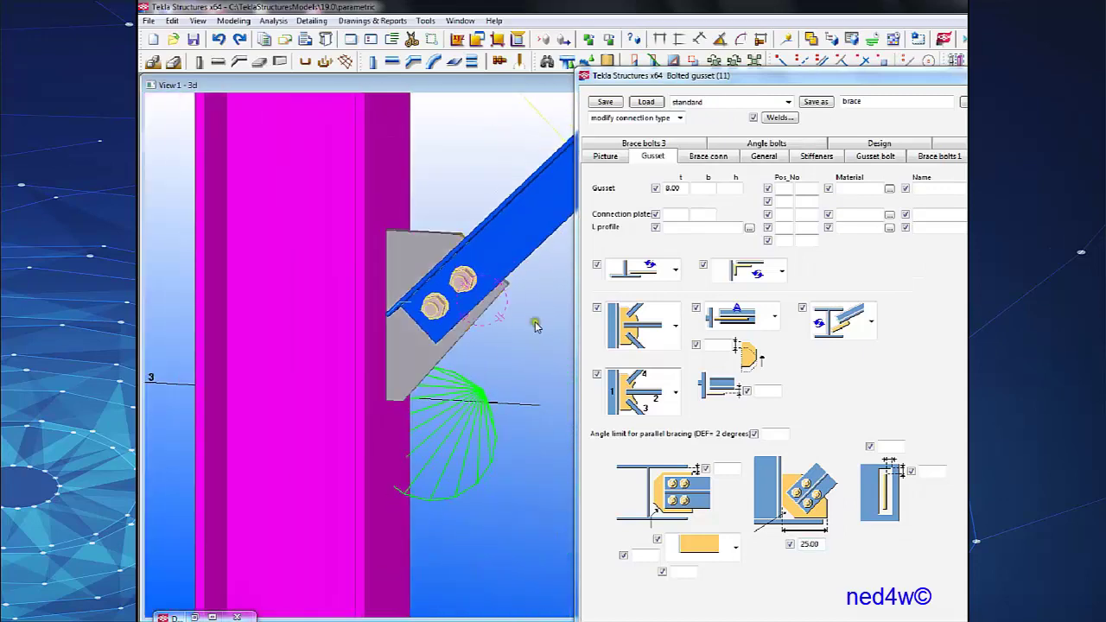
Review the brace connection, general, stiffener, gusset bolt and brace bolt settings, and save the connection settings as brace.
click(710, 157)
click(762, 157)
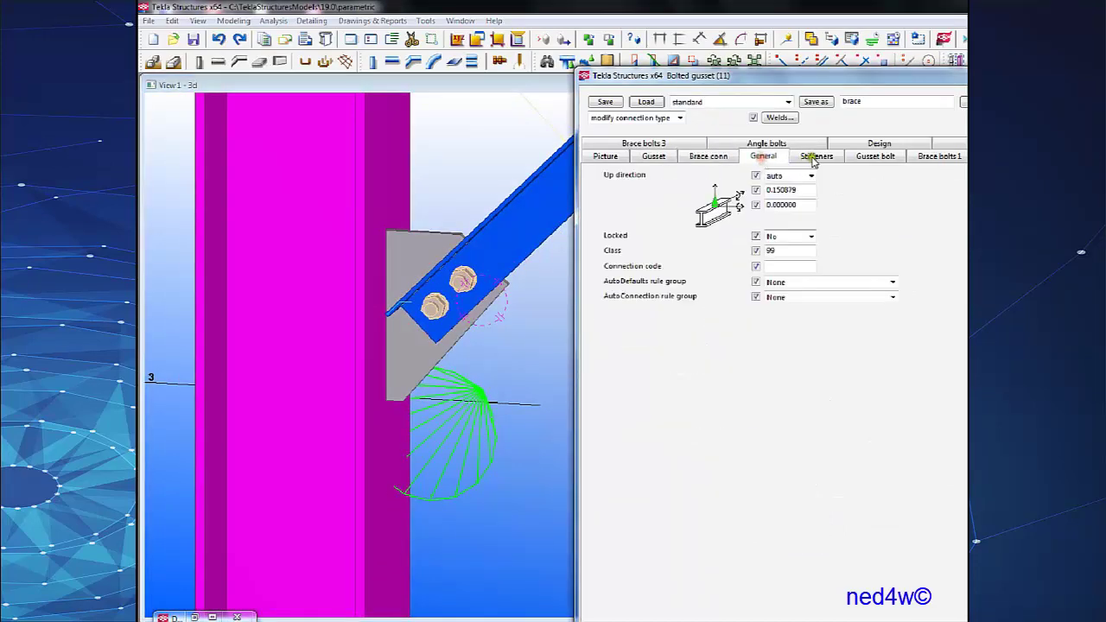
click(816, 156)
click(876, 156)
click(938, 156)
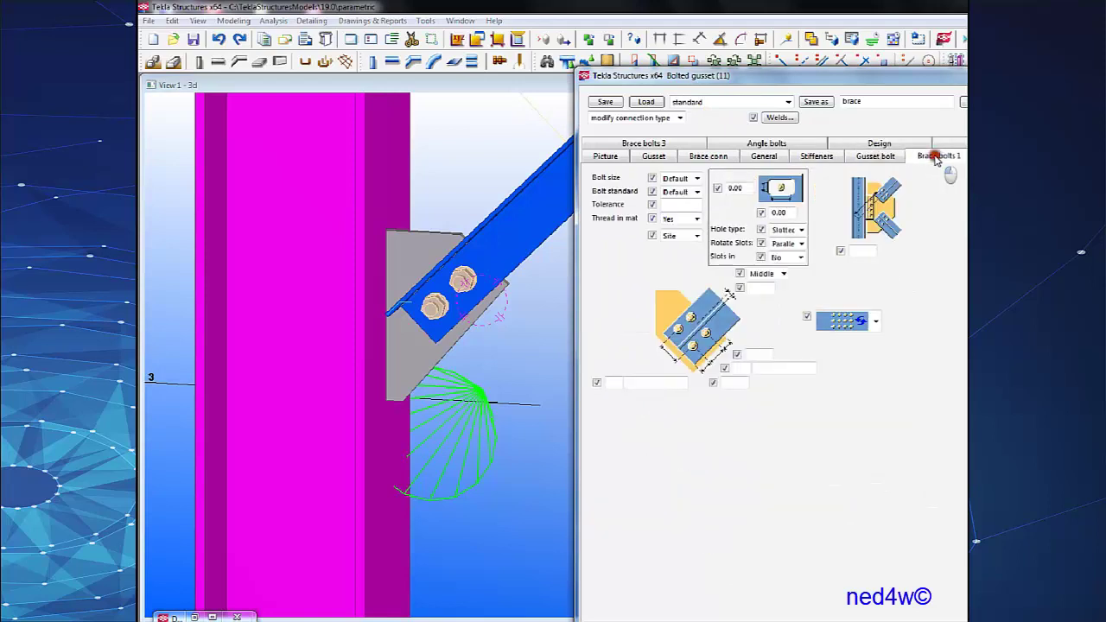
click(999, 157)
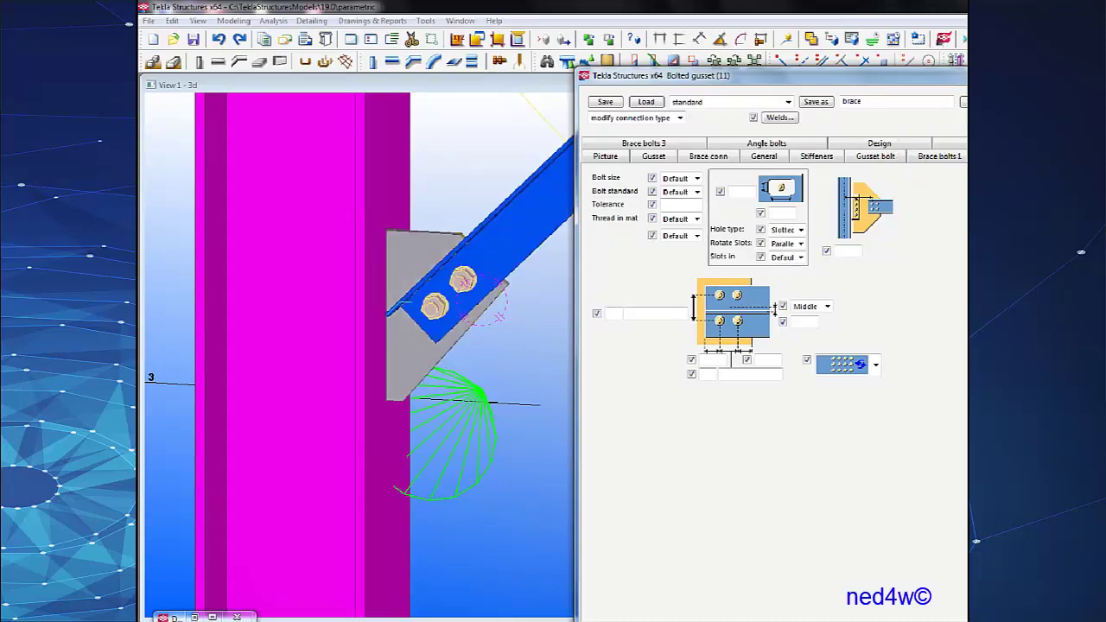
click(817, 101)
Examine the brace's bolted gusset connections at the column and under the beam, checking the plate edges and bolts.
middle_drag(510, 440, 424, 455)
scroll(425, 458, down, 5)
middle_drag(471, 381, 343, 394)
middle_drag(482, 434, 447, 352)
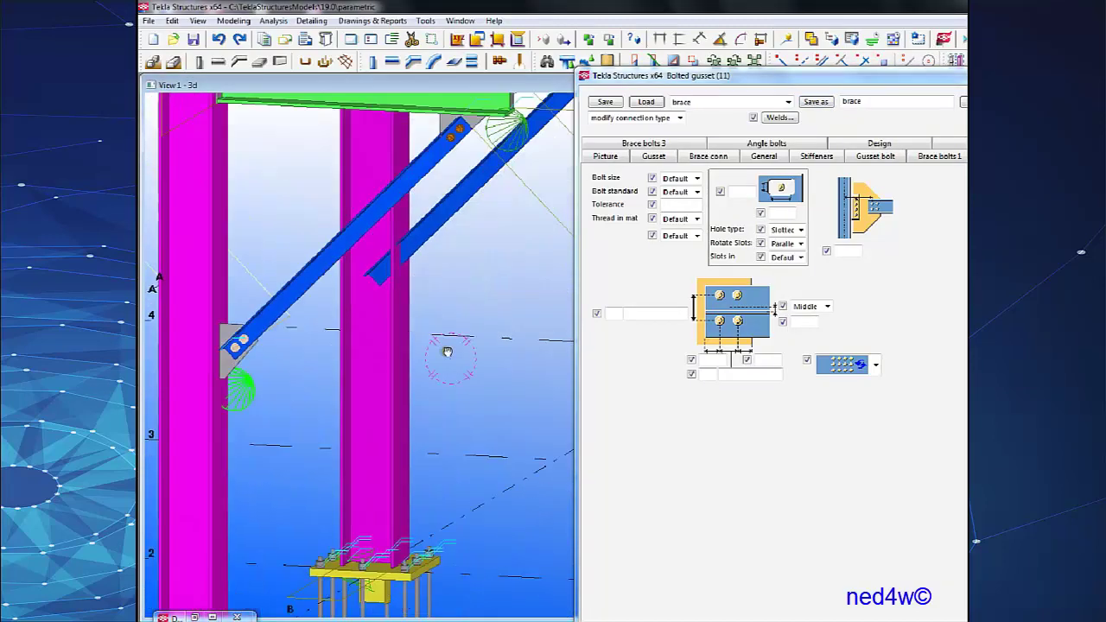
middle_drag(567, 321, 429, 361)
scroll(231, 259, up, 4)
middle_drag(235, 217, 497, 289)
scroll(415, 271, up, 3)
middle_drag(415, 272, 382, 303)
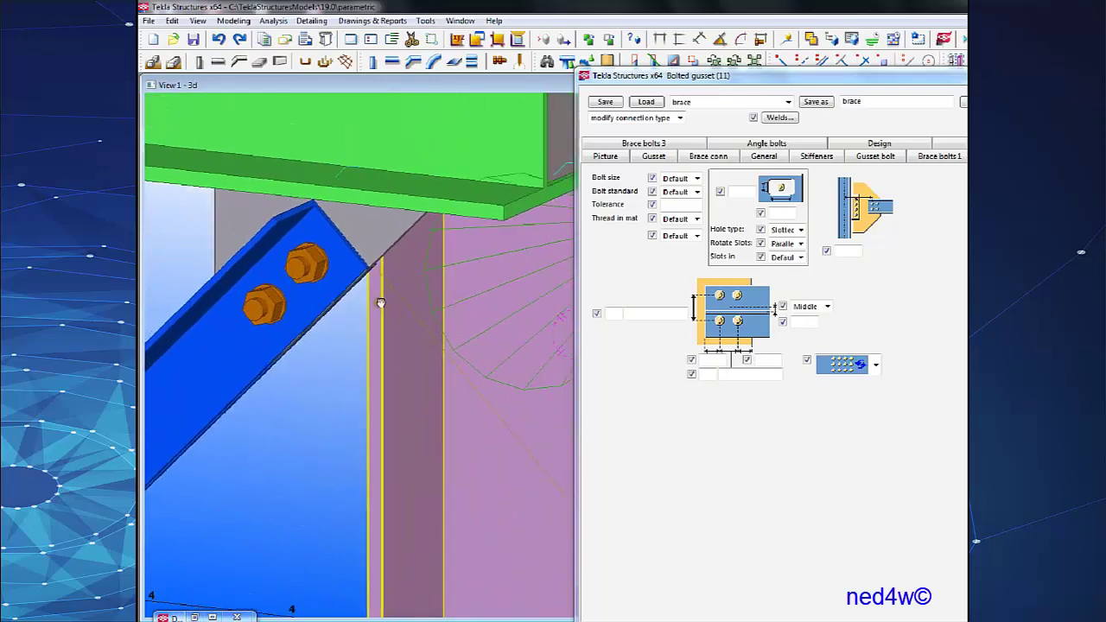
scroll(382, 303, down, 1)
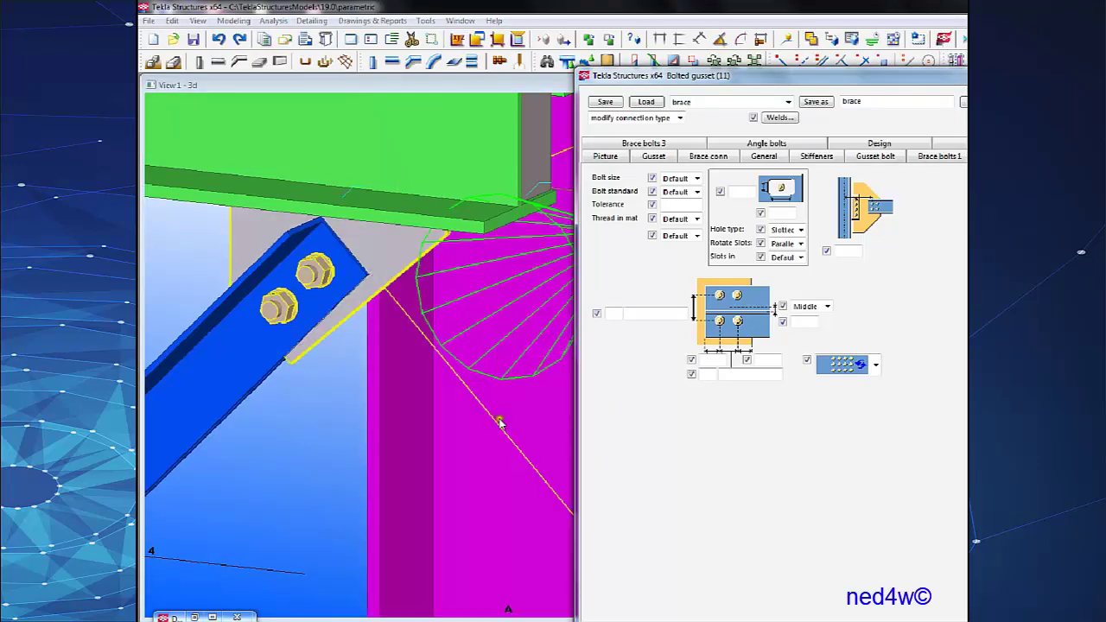
middle_drag(496, 423, 382, 335)
scroll(383, 337, down, 4)
middle_drag(465, 242, 356, 285)
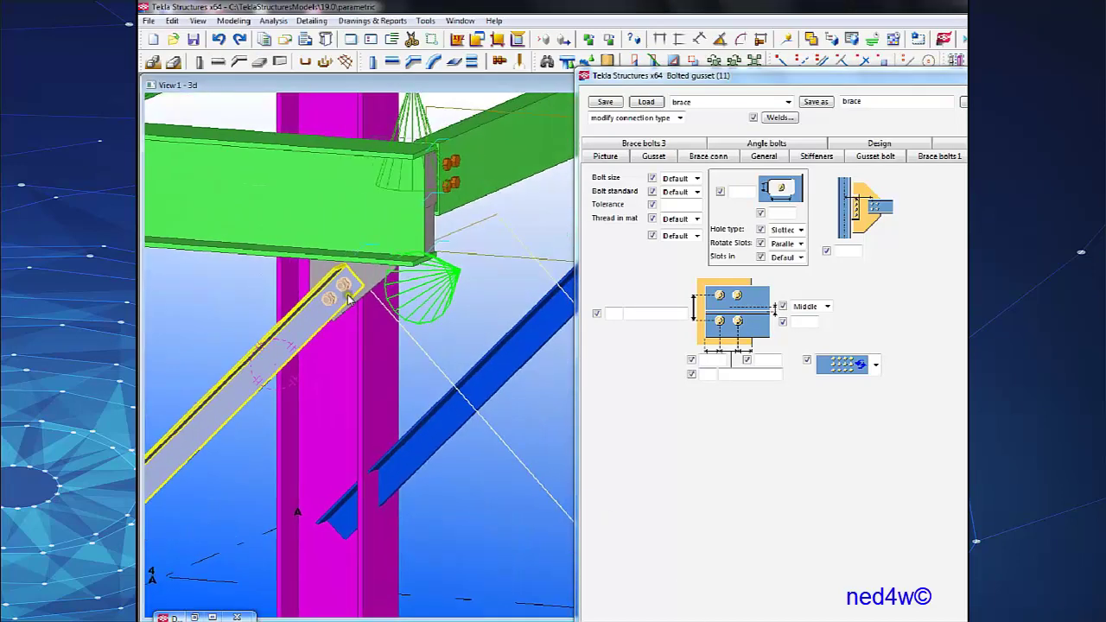
scroll(363, 287, up, 4)
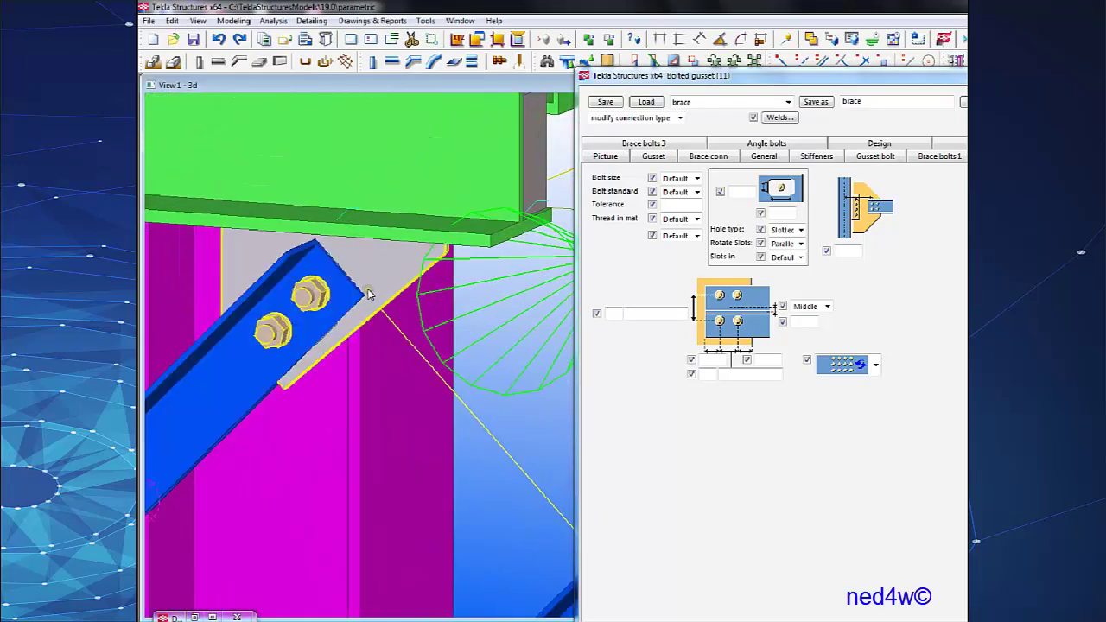
scroll(369, 295, down, 5)
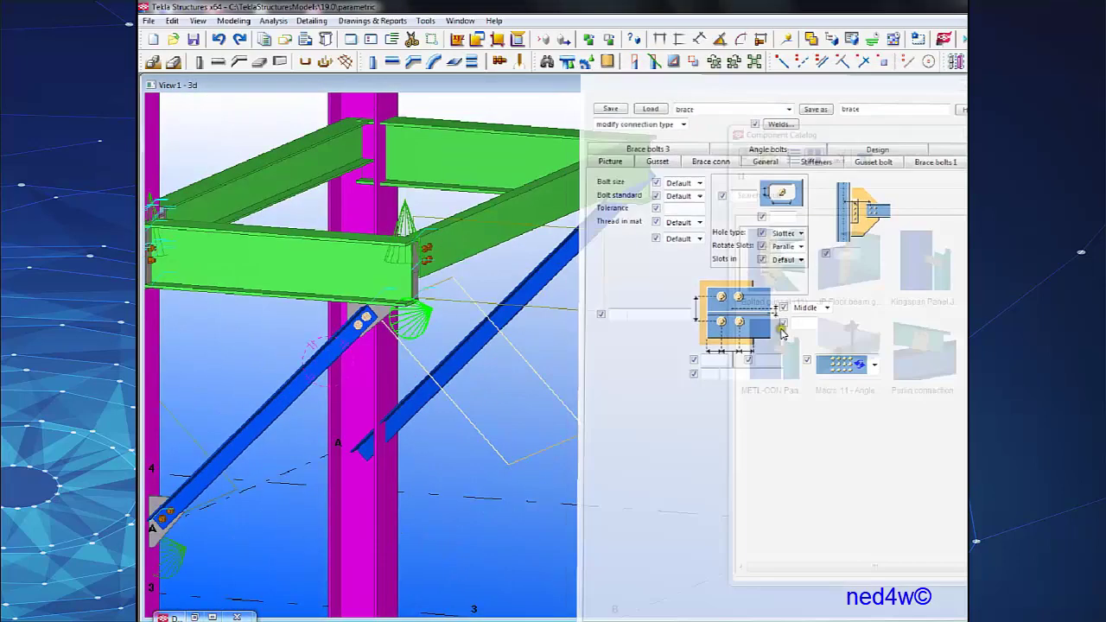
Create the bolted gusset connection between the second beam and the upper end of its double-angle brace.
click(790, 261)
scroll(603, 304, up, 5)
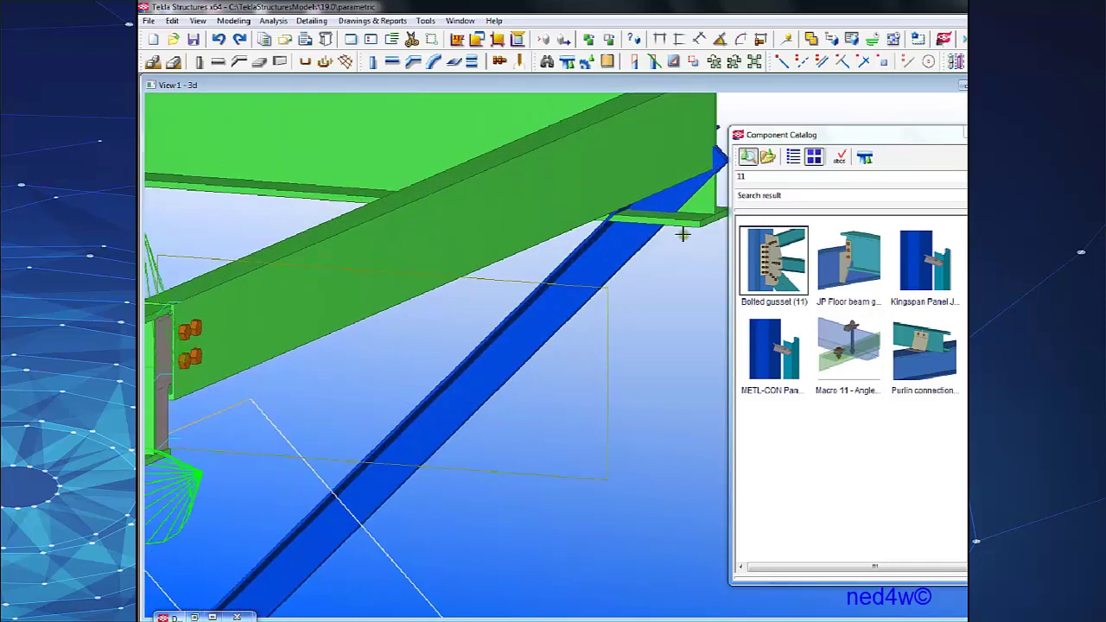
scroll(533, 403, down, 5)
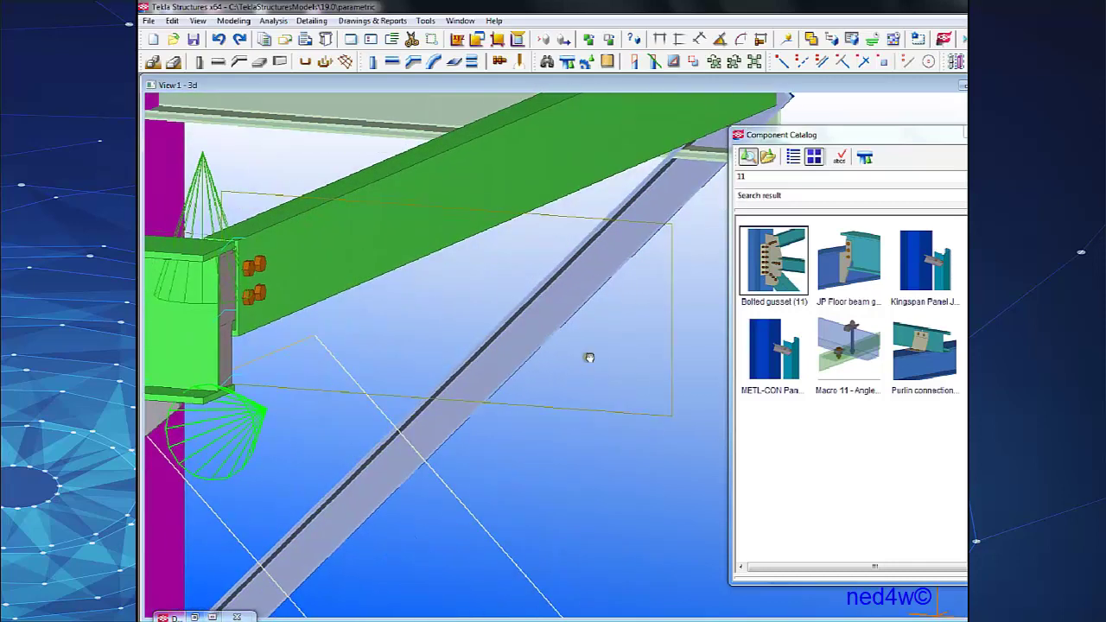
Create the bolted gusset connection between the second column and the lower end of its brace, and end the command.
click(403, 408)
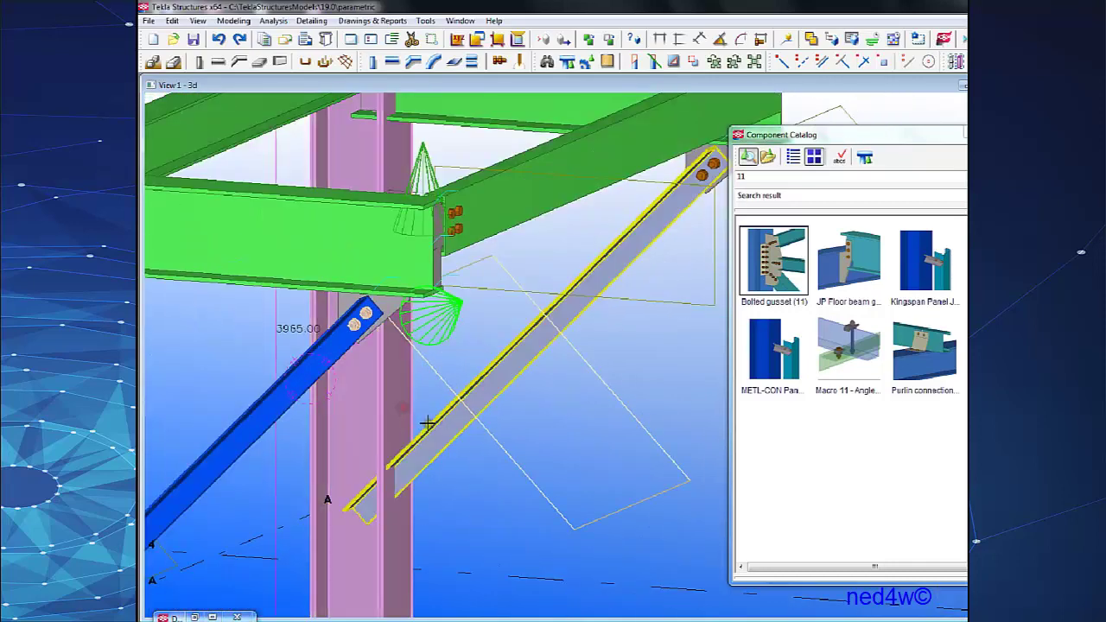
click(432, 425)
middle_click(510, 492)
scroll(511, 492, down, 2)
scroll(511, 492, down, 4)
ctrl+middle_drag(455, 427, 393, 383)
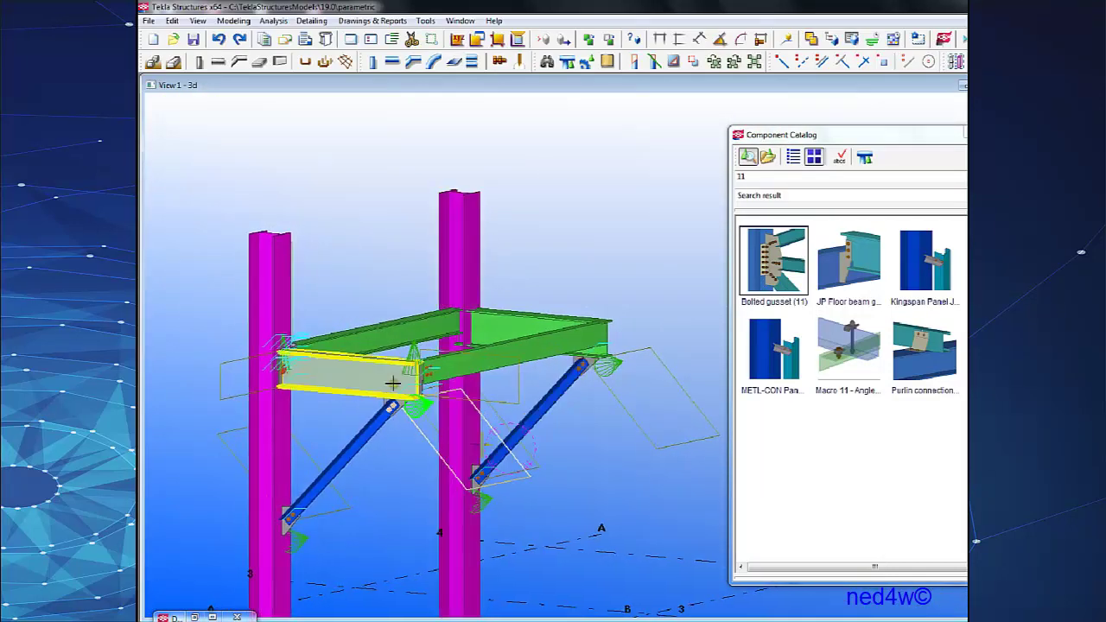
right_click(363, 299)
click(380, 308)
Set the end plate thickness to 20 in the End plate (144) beam-to-column connection and modify the connection.
scroll(304, 388, up, 6)
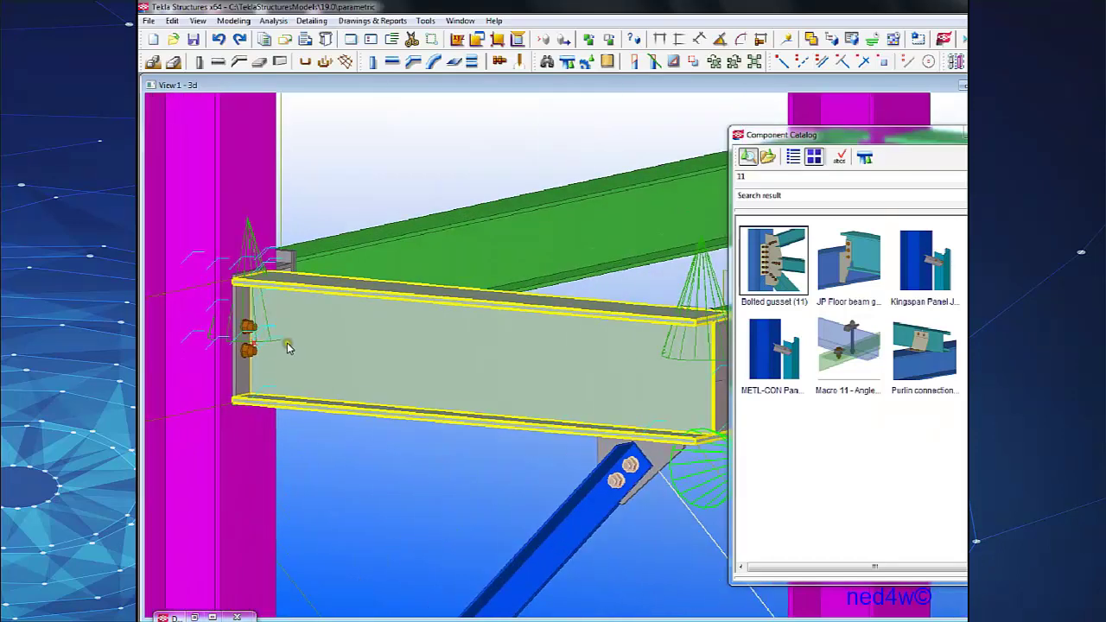
middle_drag(288, 346, 449, 324)
scroll(449, 324, up, 3)
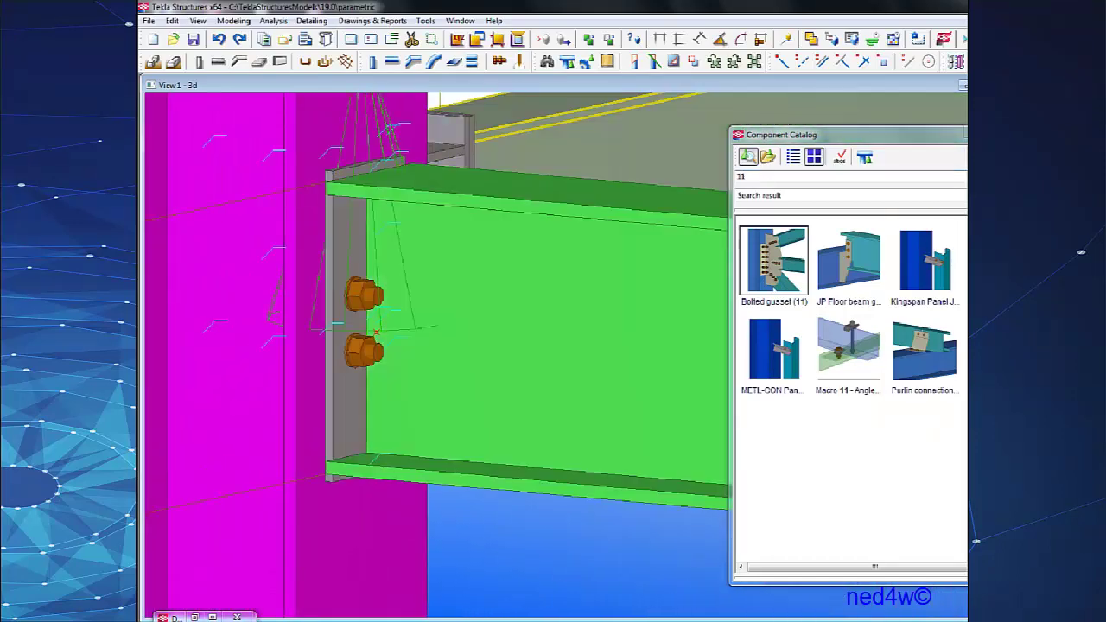
double_click(364, 307)
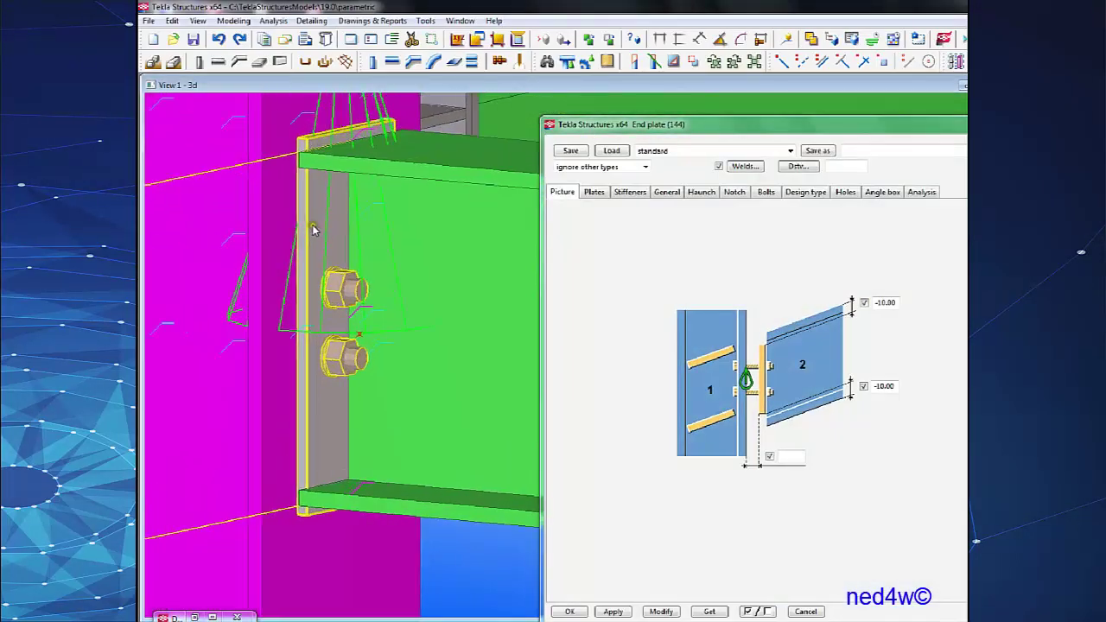
click(593, 190)
click(635, 223)
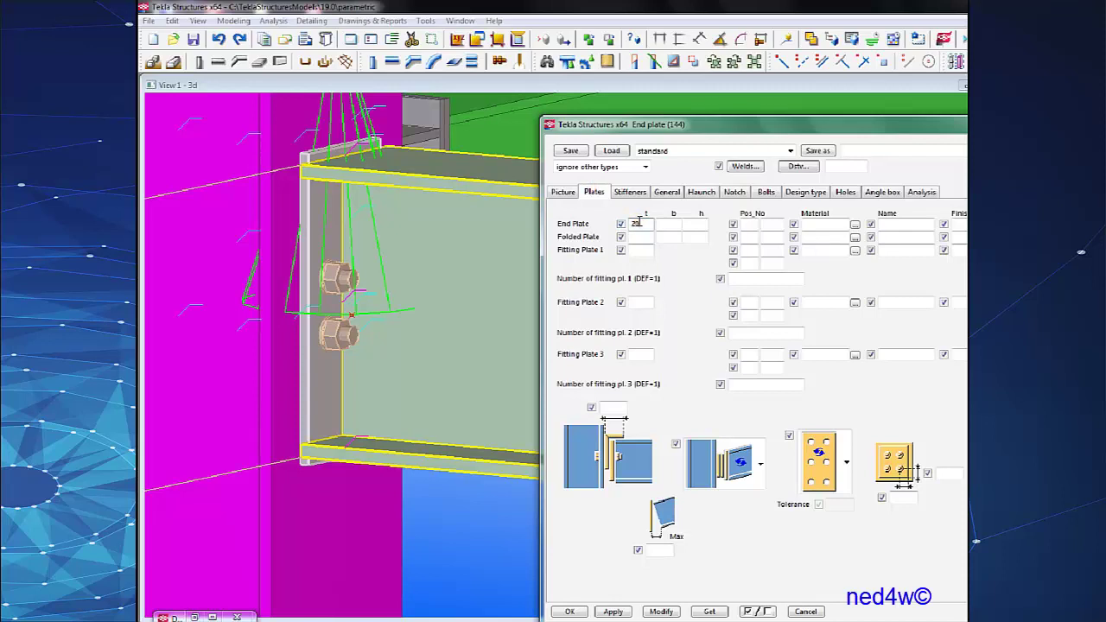
text(20)
click(662, 612)
scroll(391, 278, up, 5)
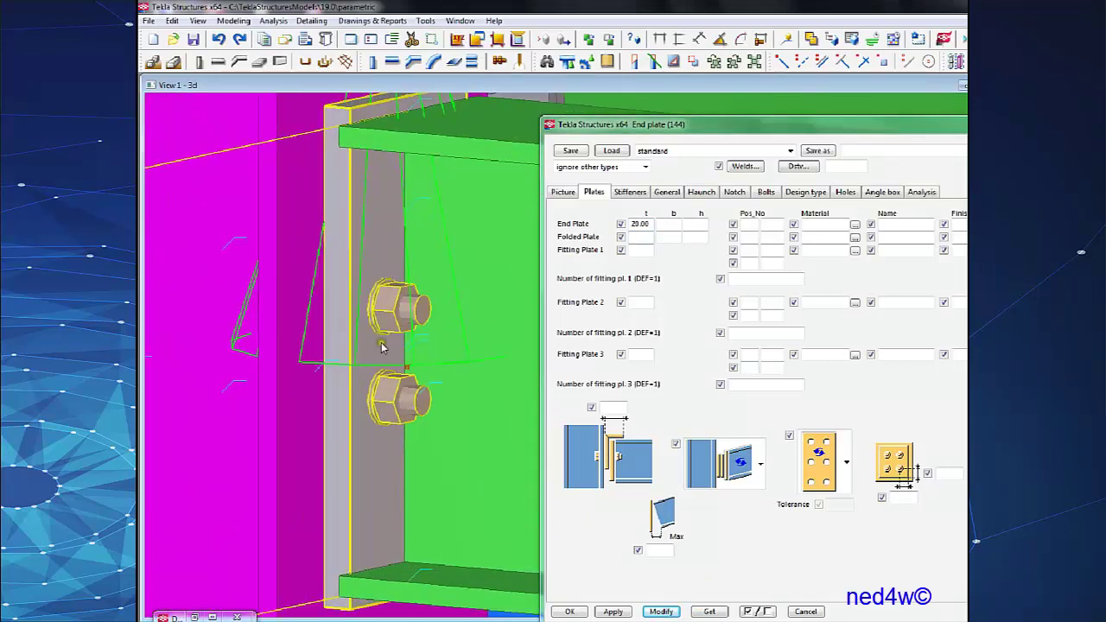
Reference the end plate's bolt group vertically from Top with a distance of 90, and modify the connection.
scroll(386, 346, down, 1)
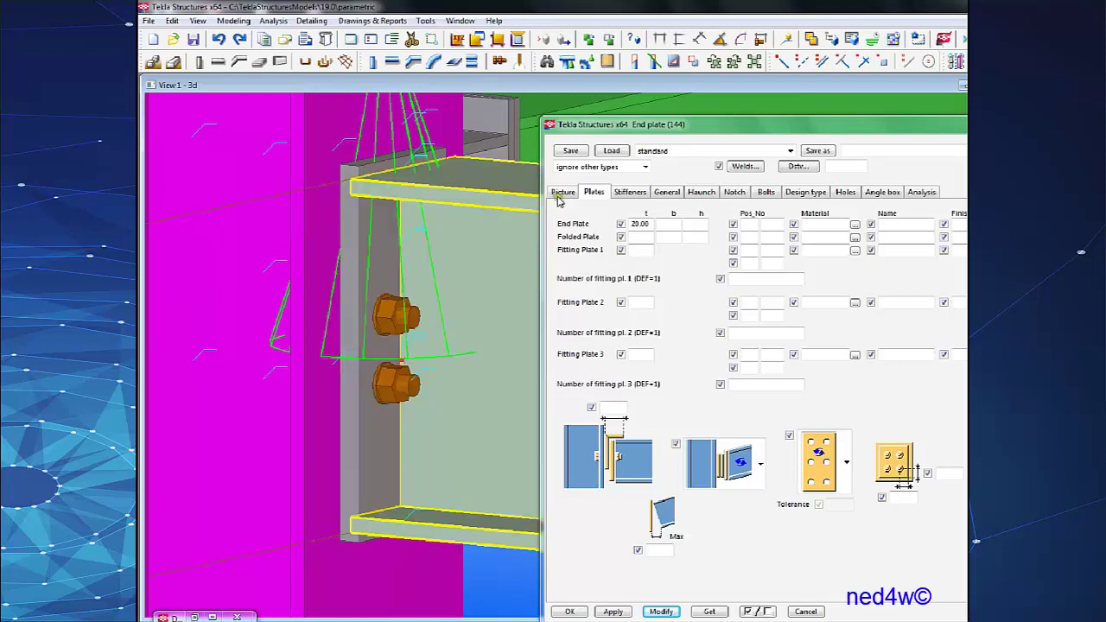
click(766, 193)
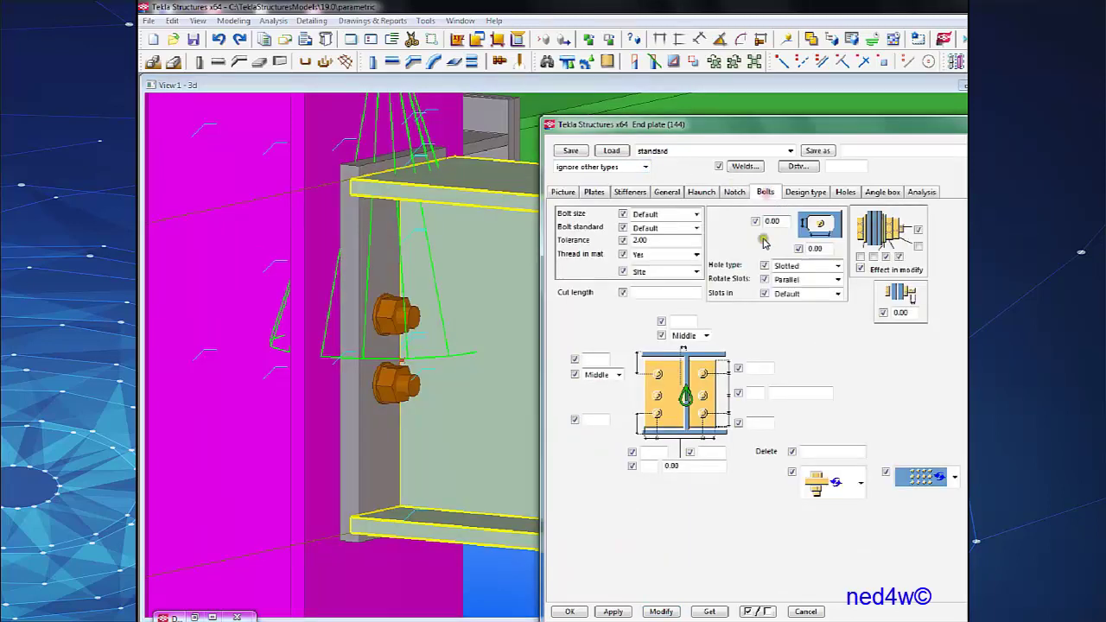
click(619, 374)
click(599, 398)
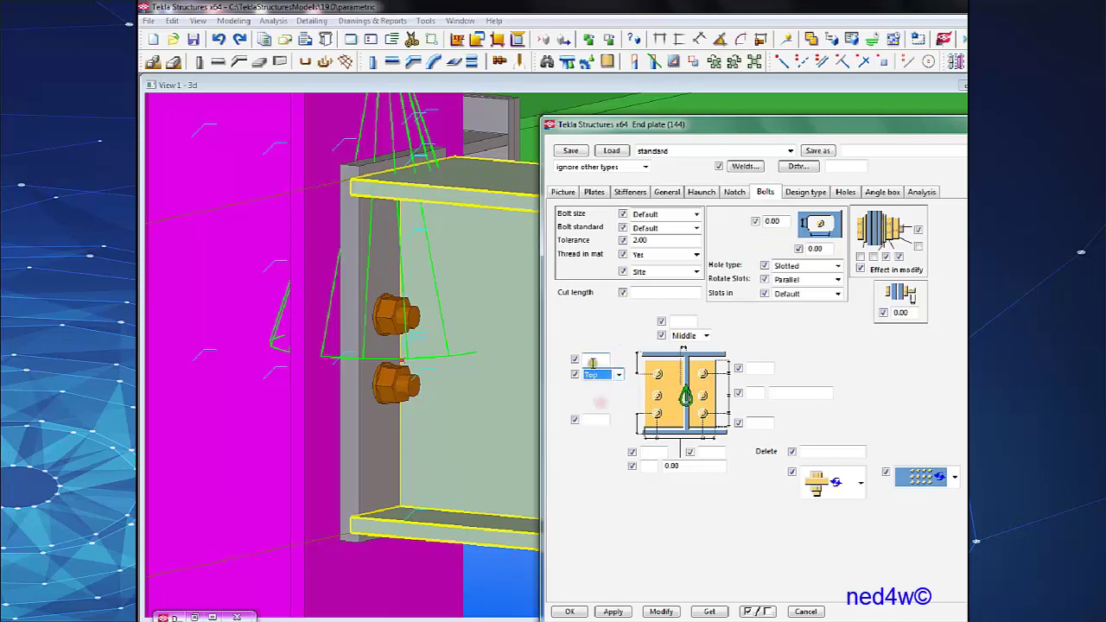
click(593, 360)
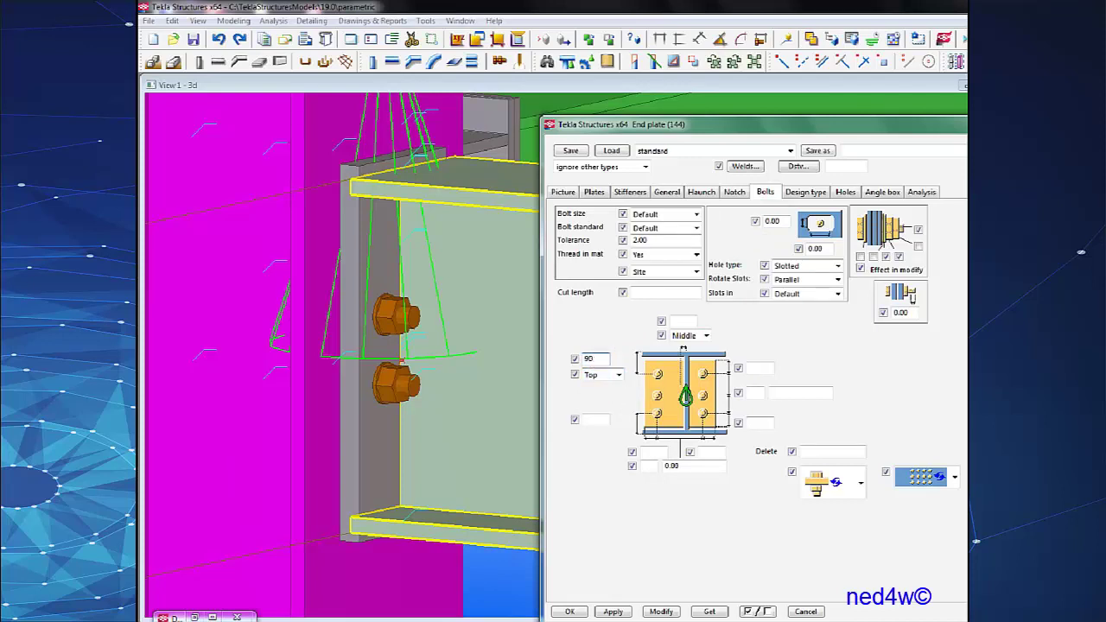
click(661, 612)
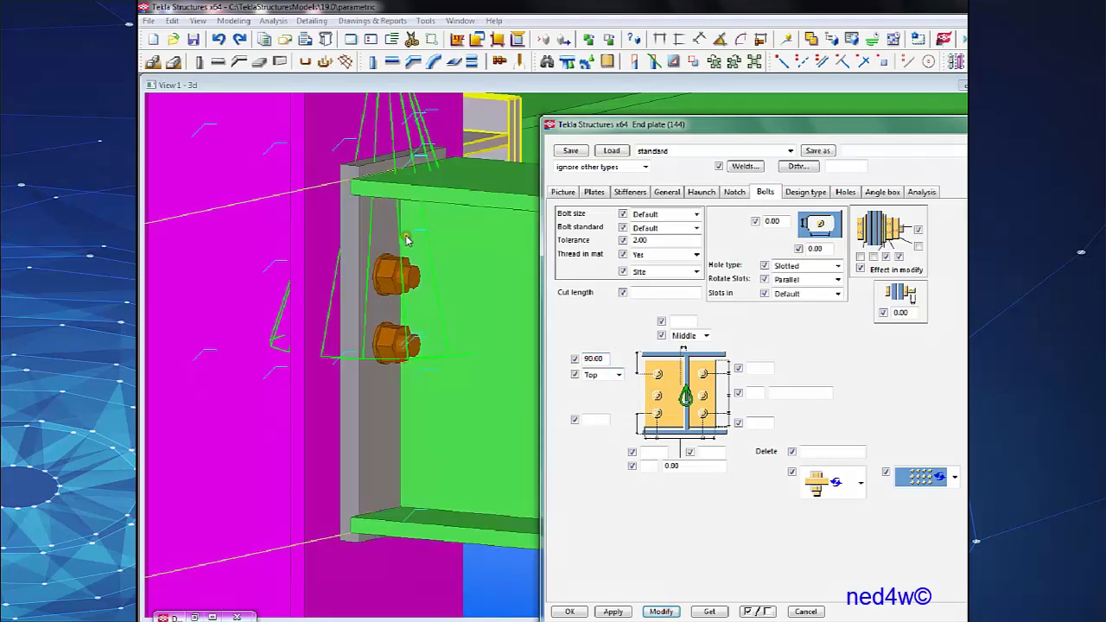
Set the bolt group's distance from the top to 80 and modify the connection.
double_click(593, 358)
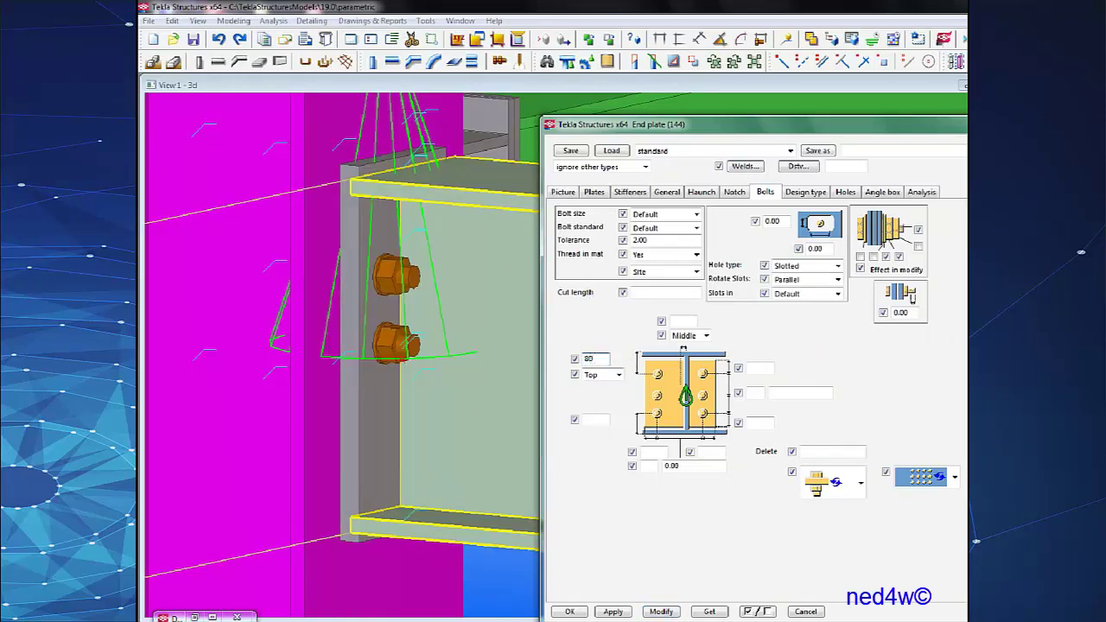
text(80)
click(668, 612)
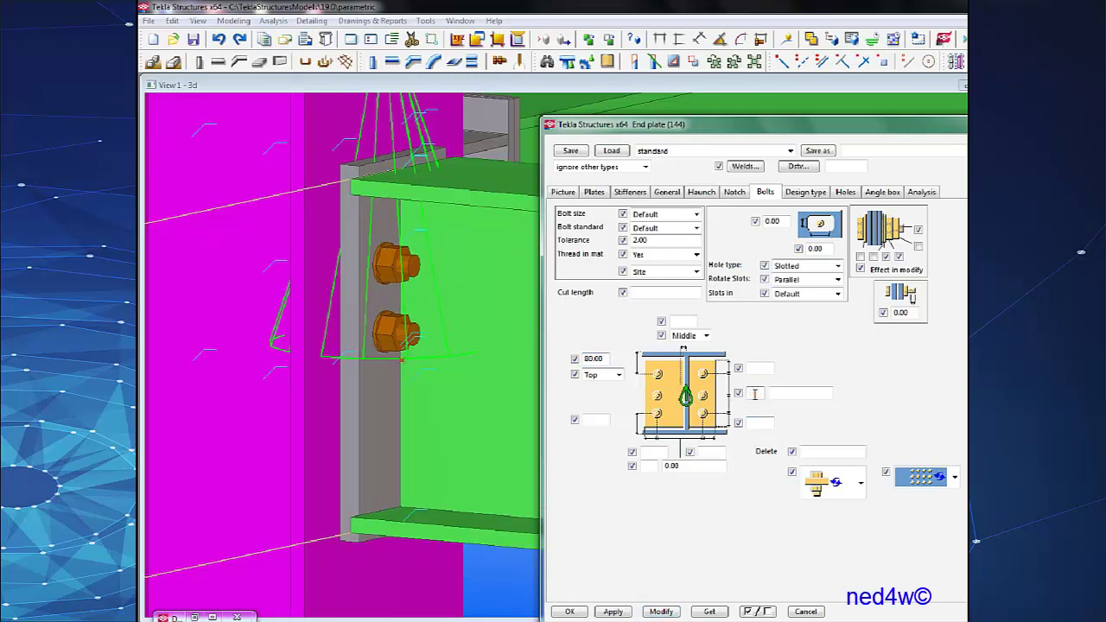
Set the end plate's bolts to 4 rows with a vertical spacing of 70 and modify the connection.
click(798, 389)
click(661, 612)
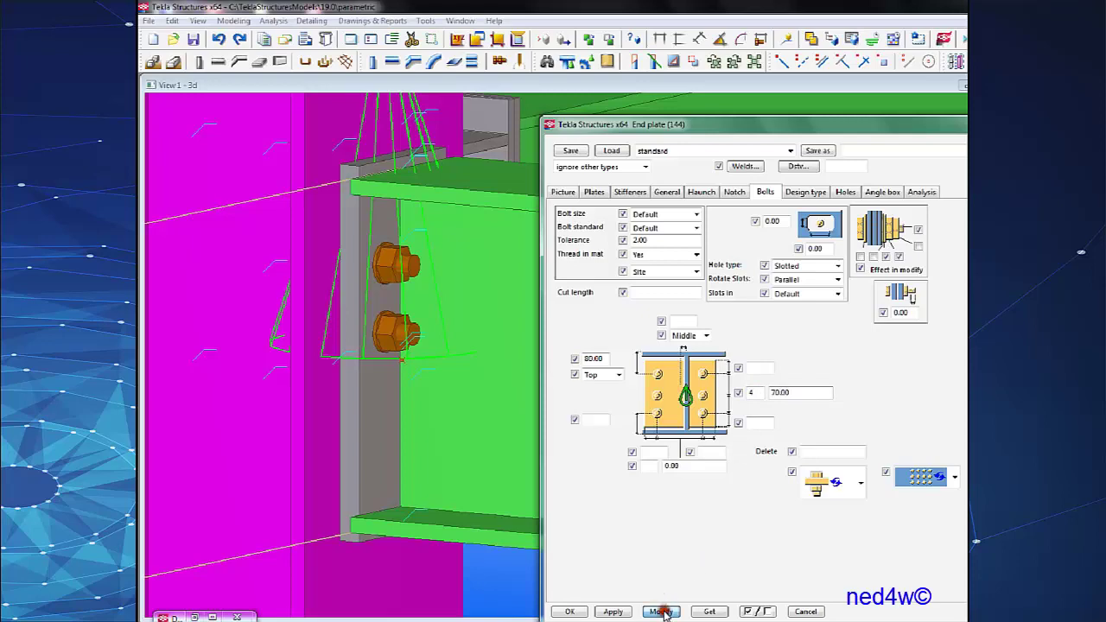
ctrl+middle_drag(467, 446, 415, 346)
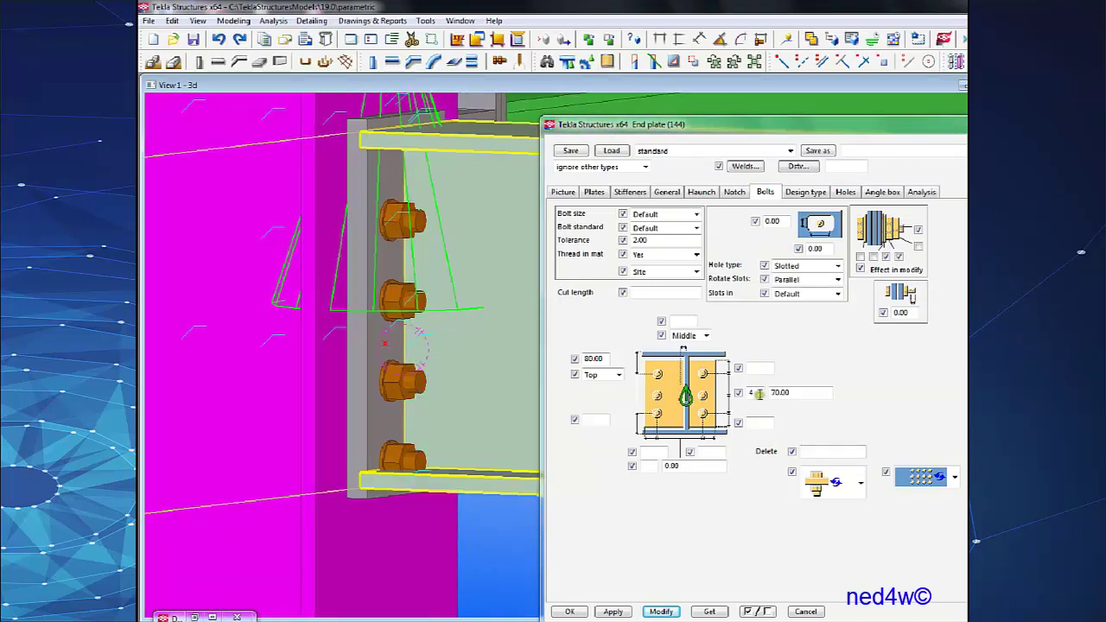
Set the number of bolt rows in the end plate to 3 and modify the connection.
drag(757, 394, 727, 400)
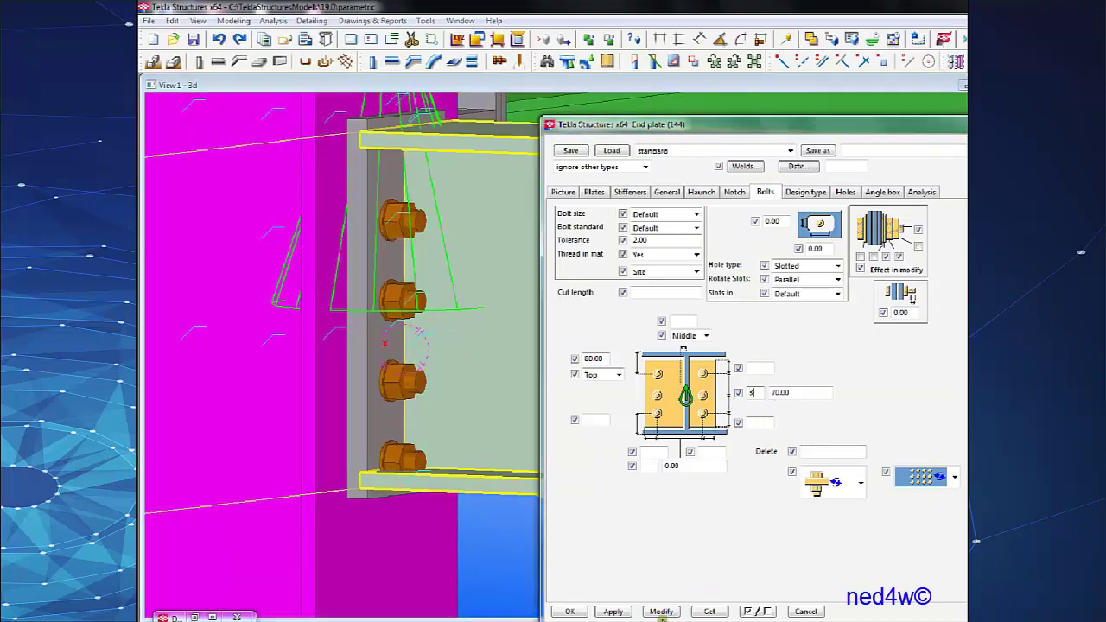
click(663, 611)
ctrl+middle_drag(372, 346, 403, 335)
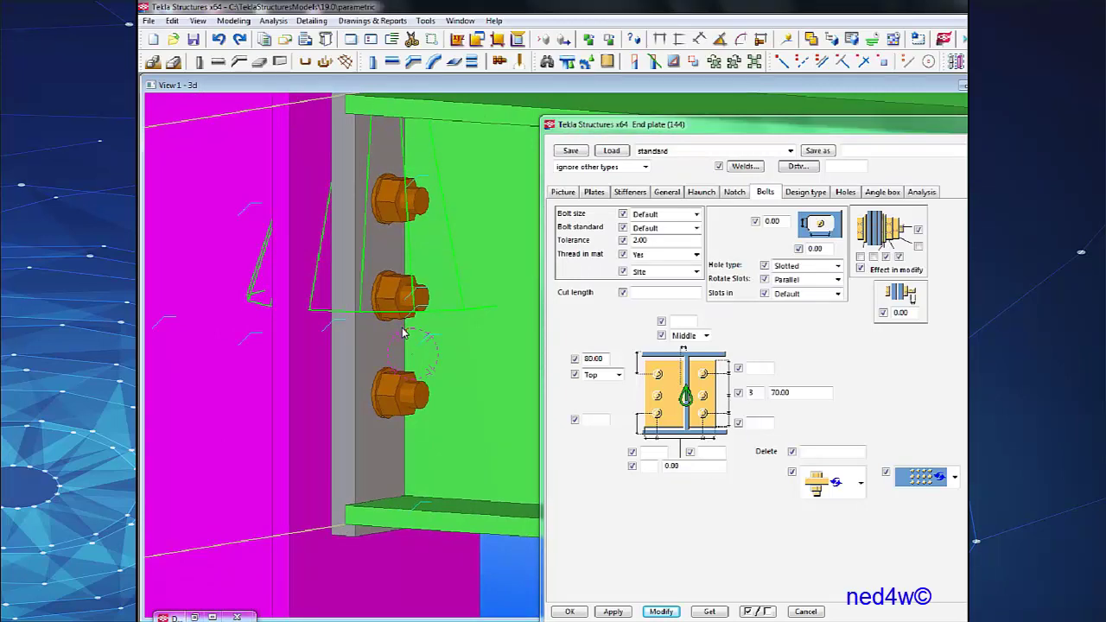
click(403, 333)
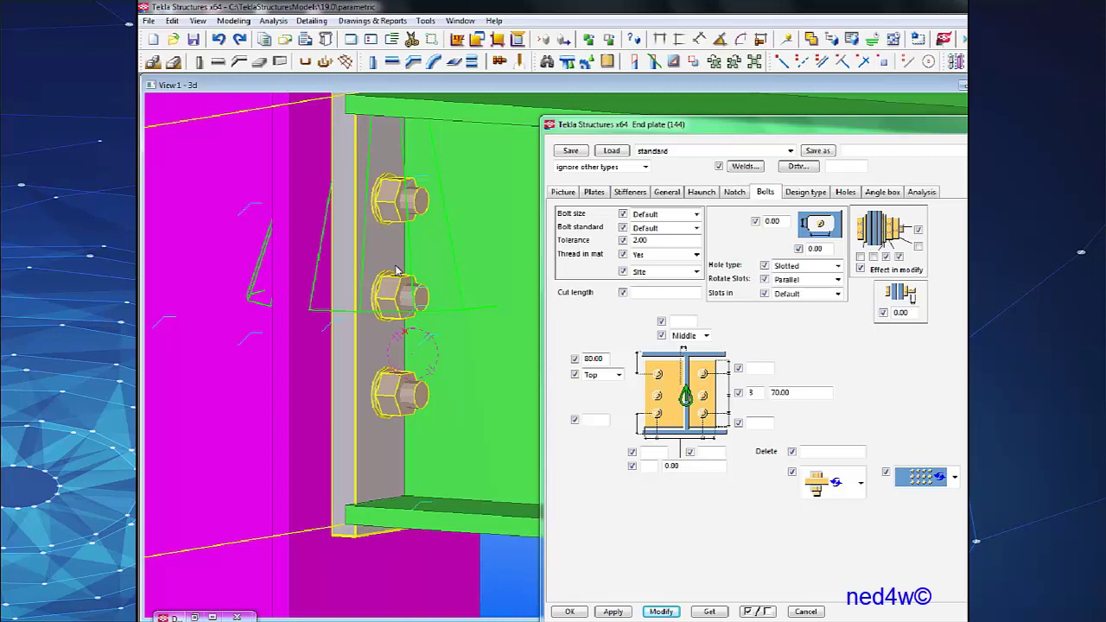
Set unequal vertical bolt spacings of 90 and 50 for the end plate and modify the connection.
double_click(781, 392)
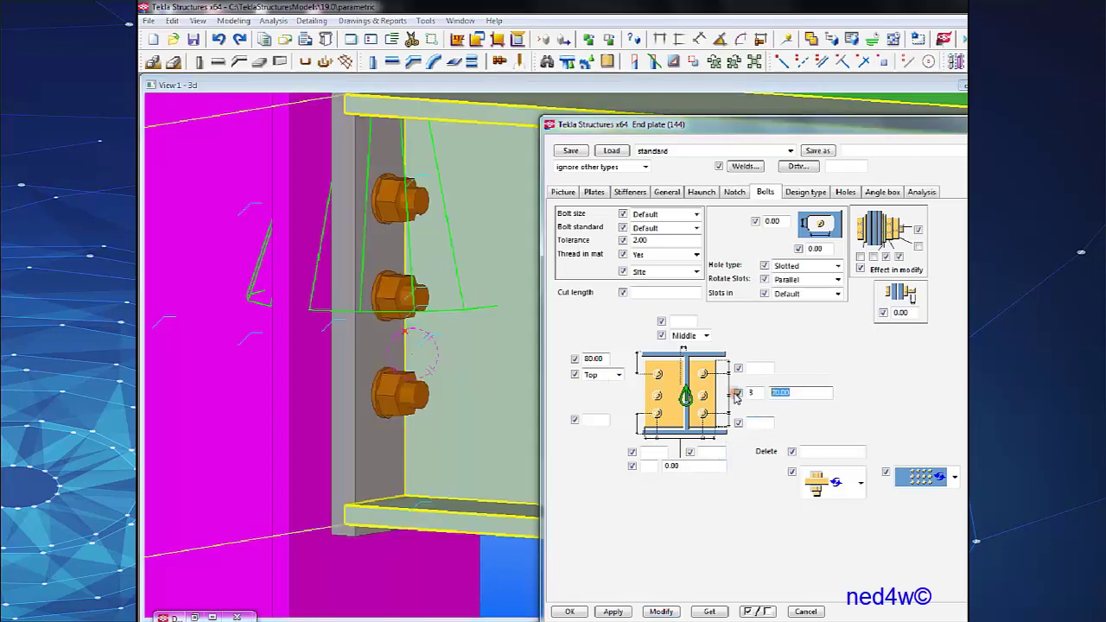
text(90.00 50.00)
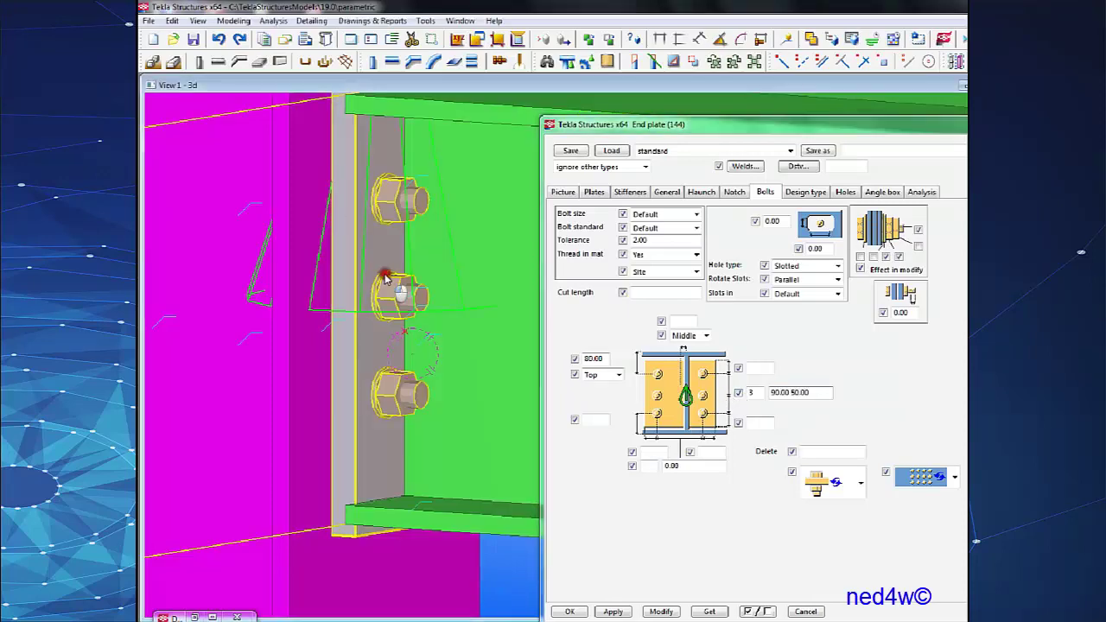
click(386, 277)
click(663, 611)
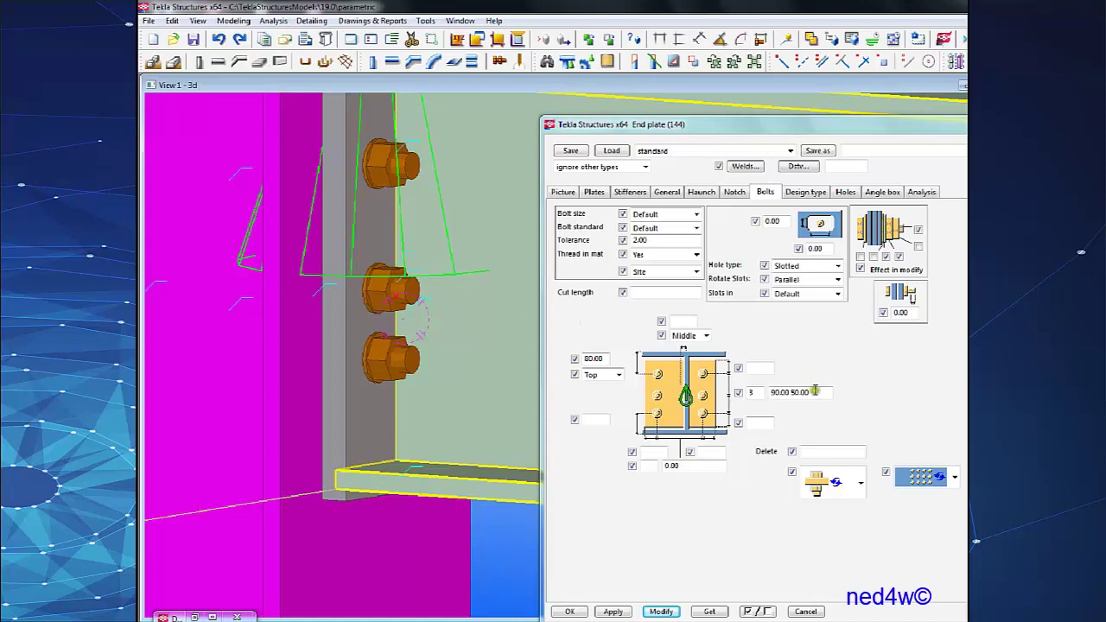
Set a uniform vertical bolt spacing of 80 for the end plate and modify the connection.
drag(817, 392, 767, 394)
text(80)
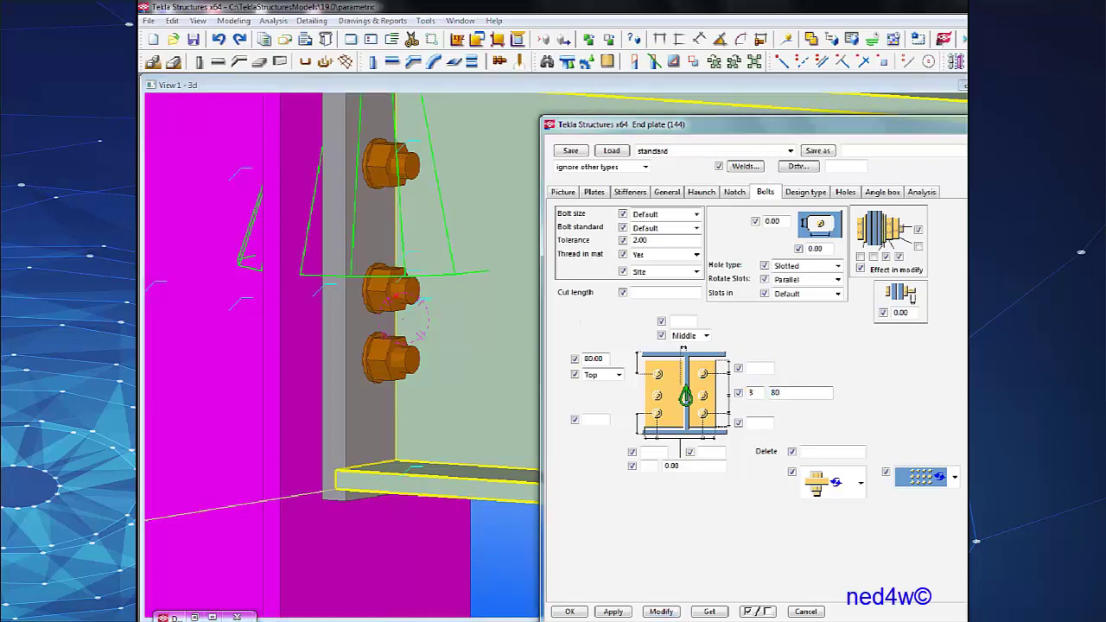
click(661, 612)
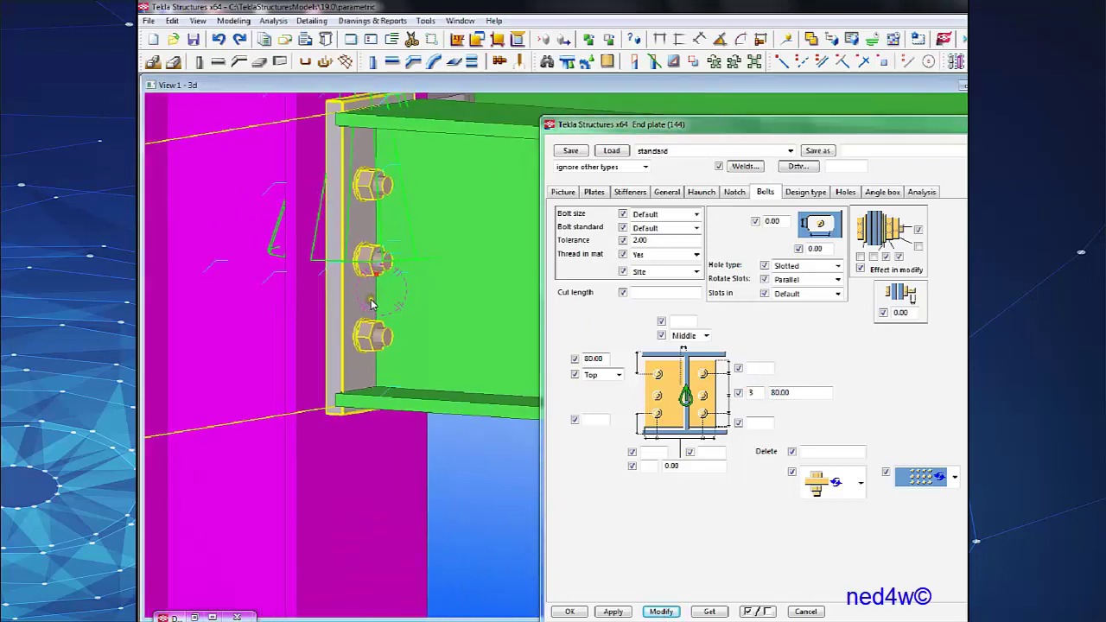
Examine the end plate's upper edge and its width relative to the beam's top flange.
ctrl+middle_drag(369, 266, 291, 317)
scroll(325, 233, up, 5)
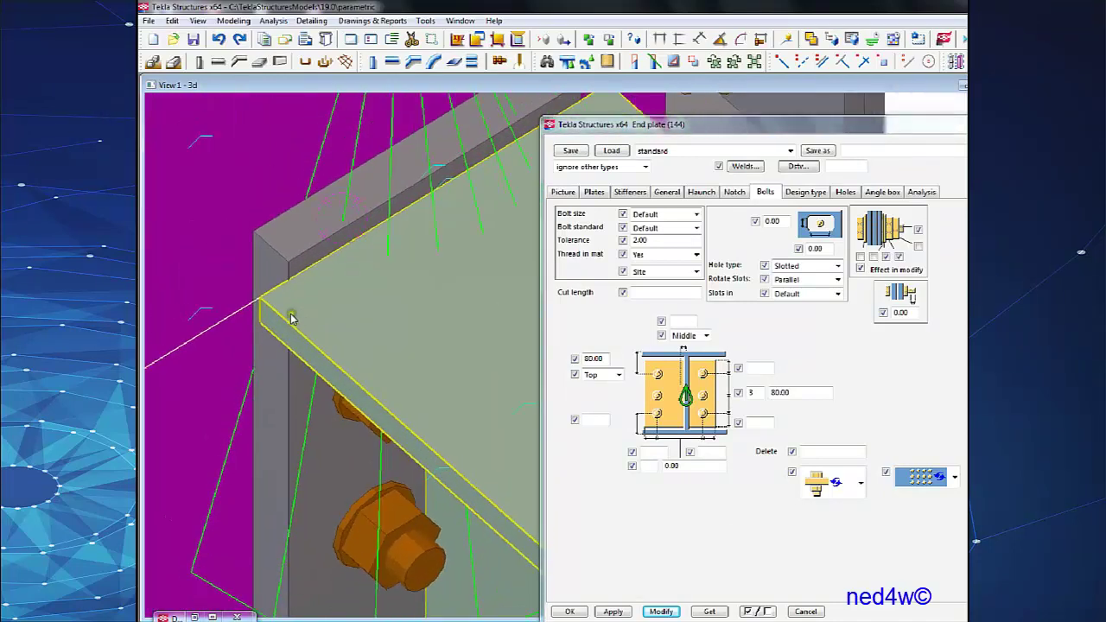
scroll(319, 313, up, 2)
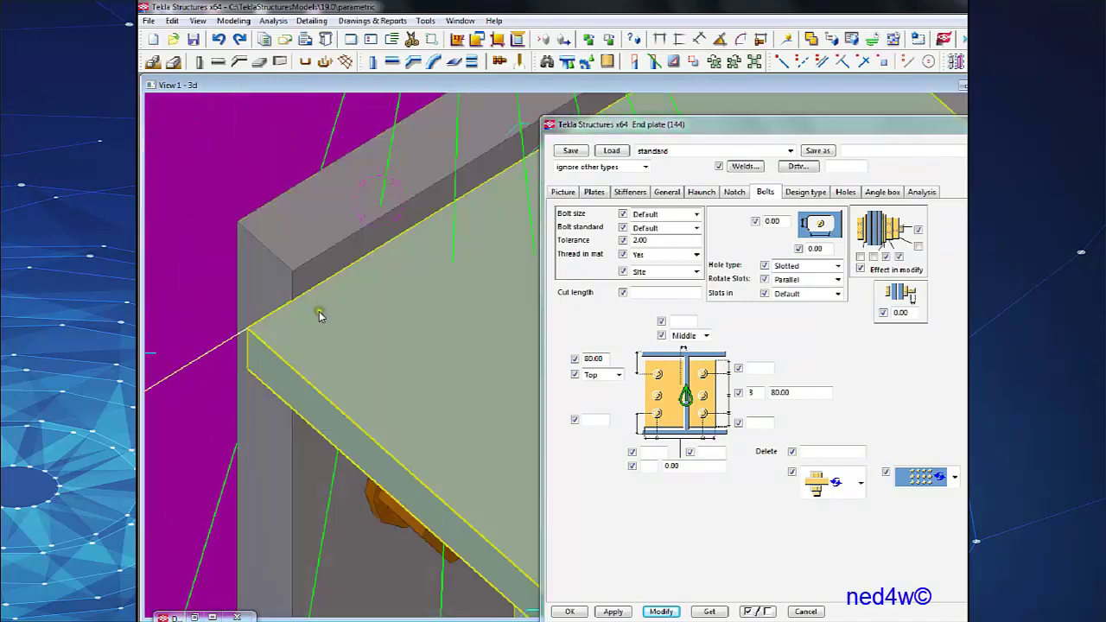
click(269, 318)
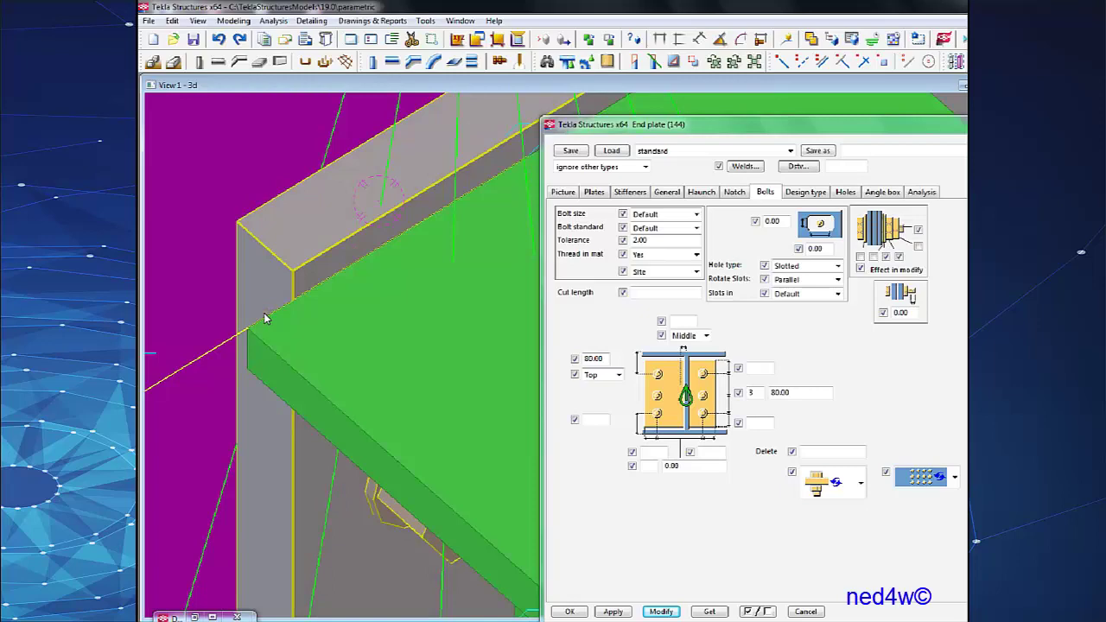
scroll(265, 319, down, 4)
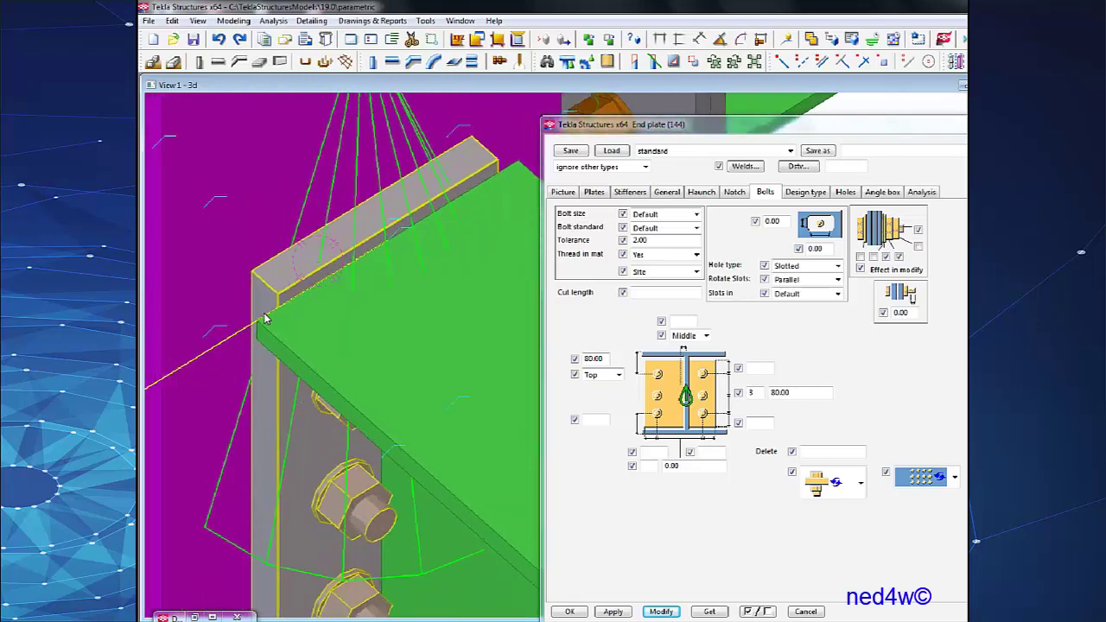
scroll(264, 319, down, 1)
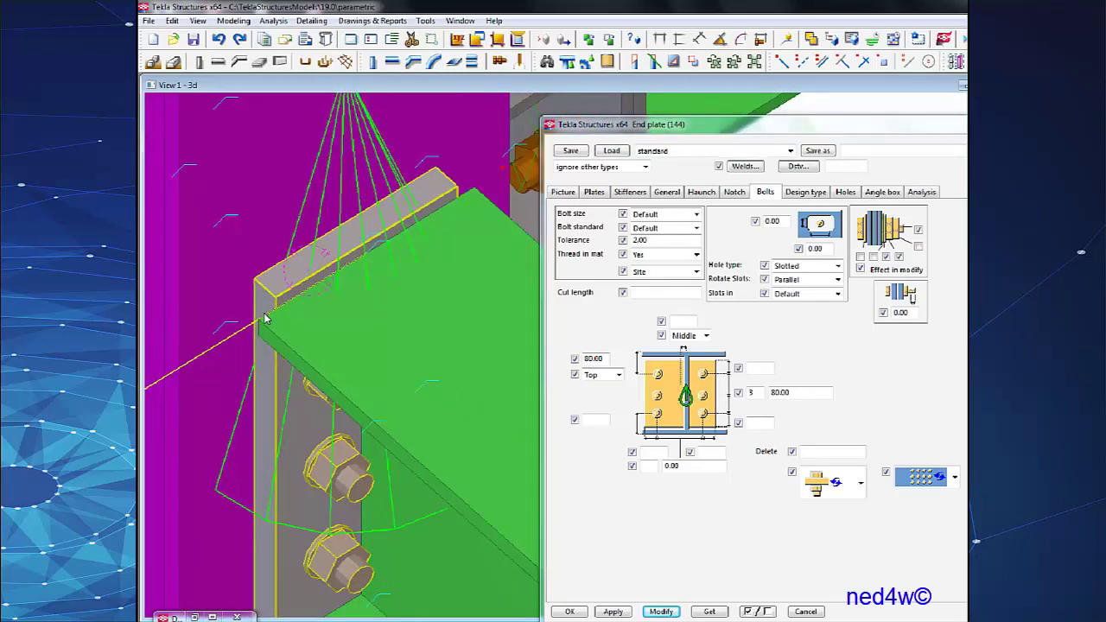
scroll(264, 319, down, 1)
middle_drag(285, 357, 294, 241)
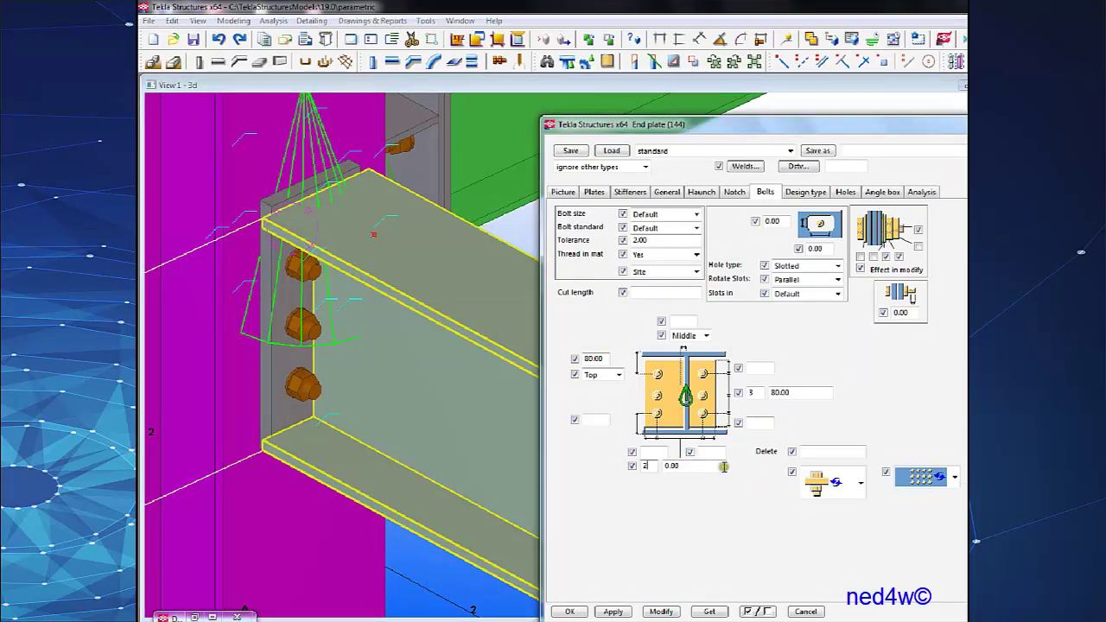
Set the end plate's bolts to 2 columns with a horizontal spacing of 120 and modify the connection.
drag(692, 466, 558, 476)
click(673, 613)
scroll(353, 345, up, 3)
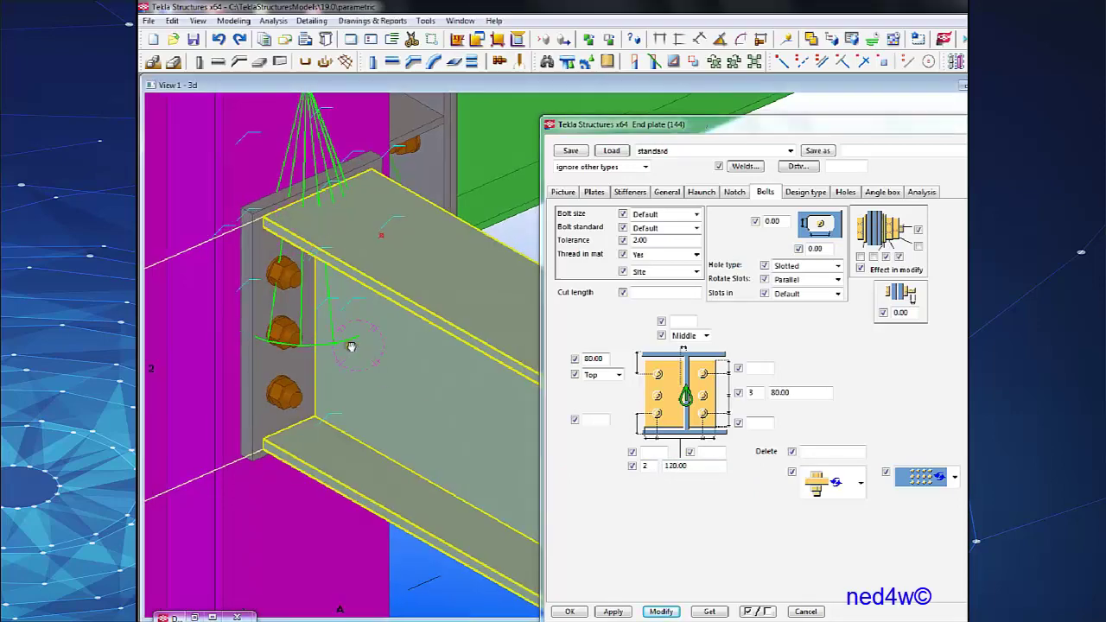
ctrl+middle_drag(299, 303, 309, 230)
Set both horizontal bolt edge distances of the end plate to 40 and modify the connection.
click(650, 451)
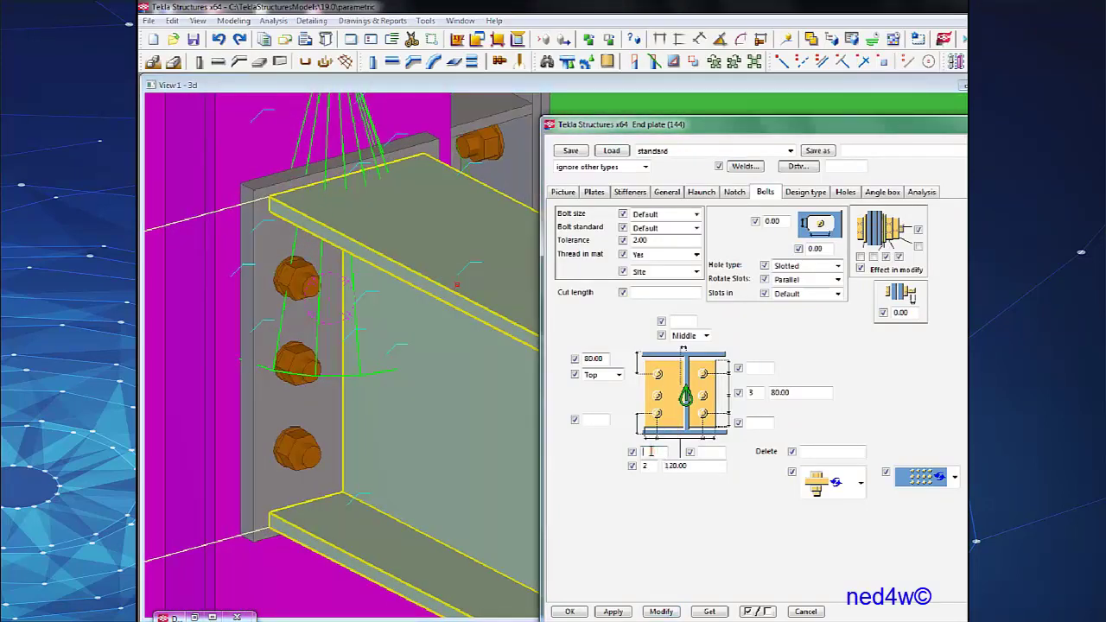
click(662, 611)
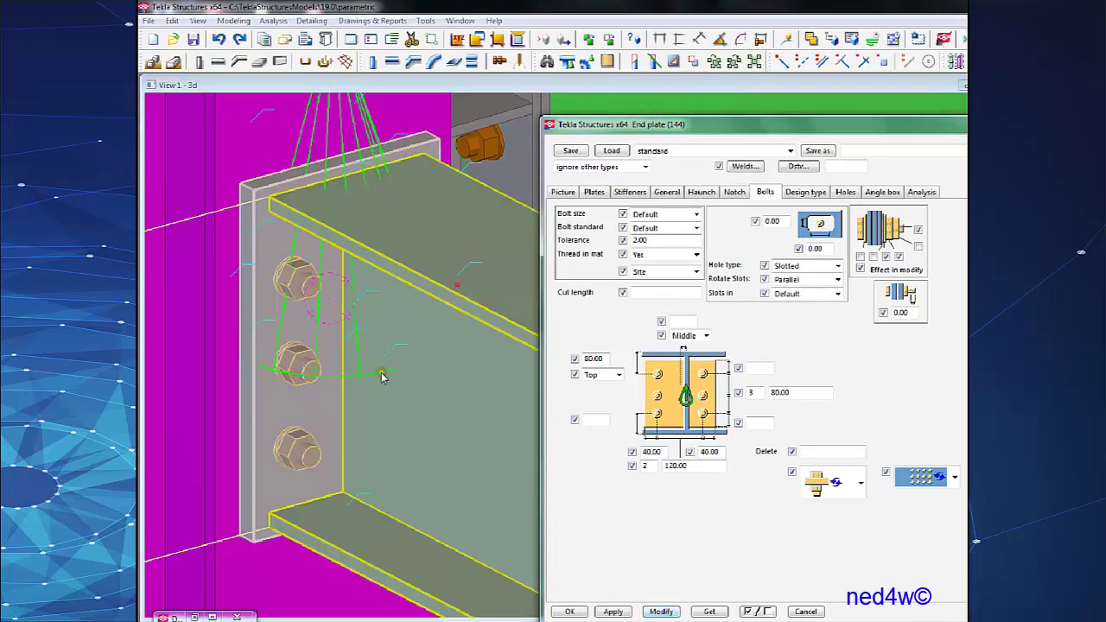
ctrl+middle_drag(312, 292, 378, 320)
scroll(321, 288, down, 4)
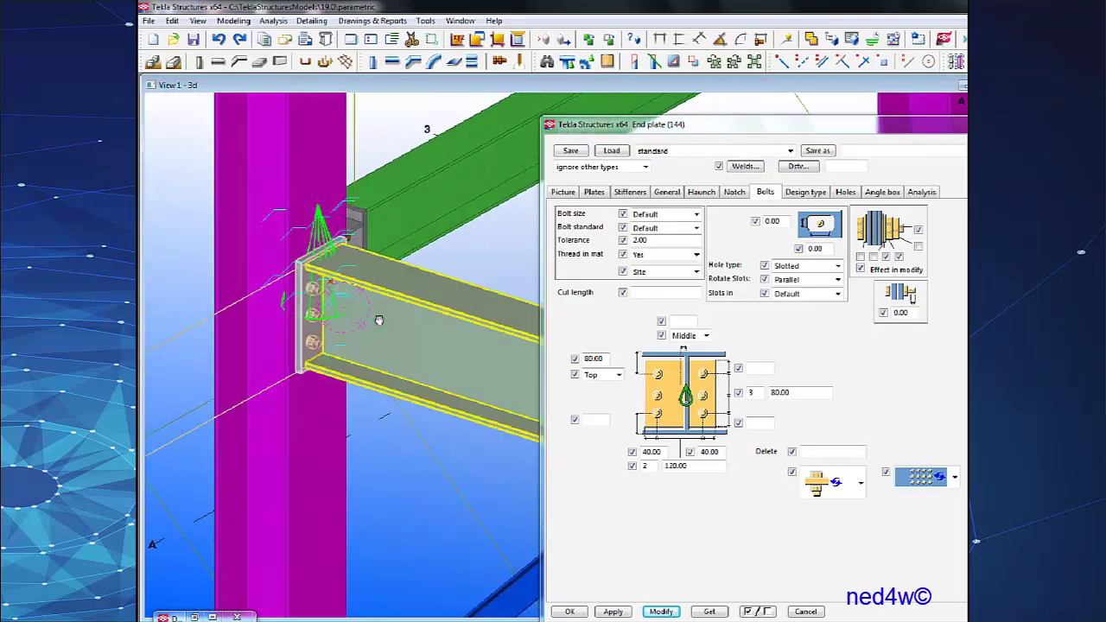
scroll(346, 281, up, 4)
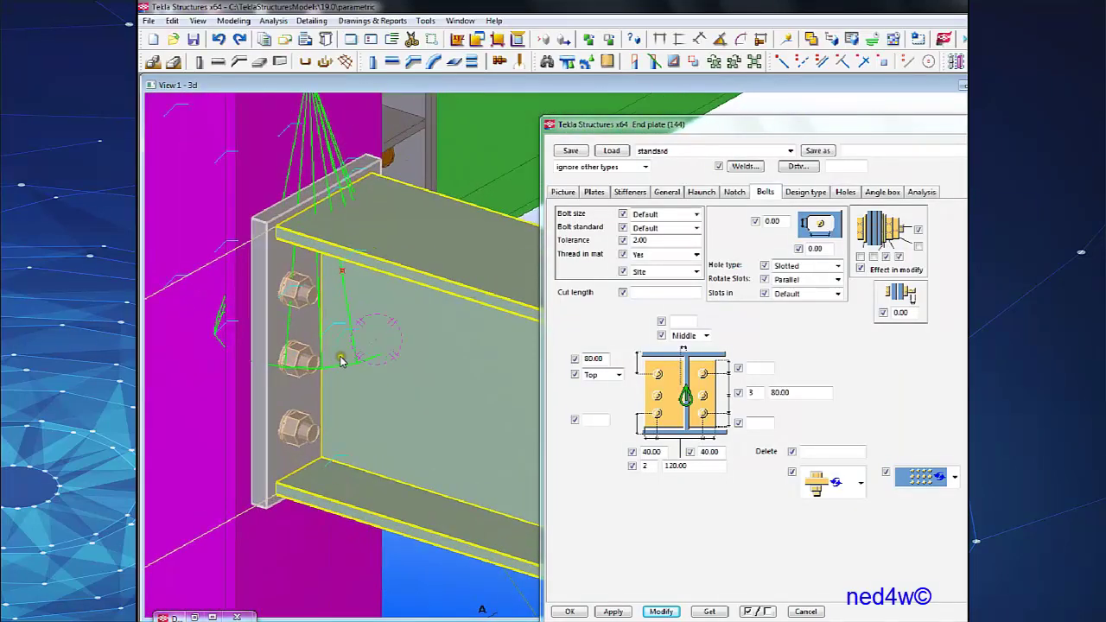
View the weld settings of the End plate (144) connection and close them.
click(745, 166)
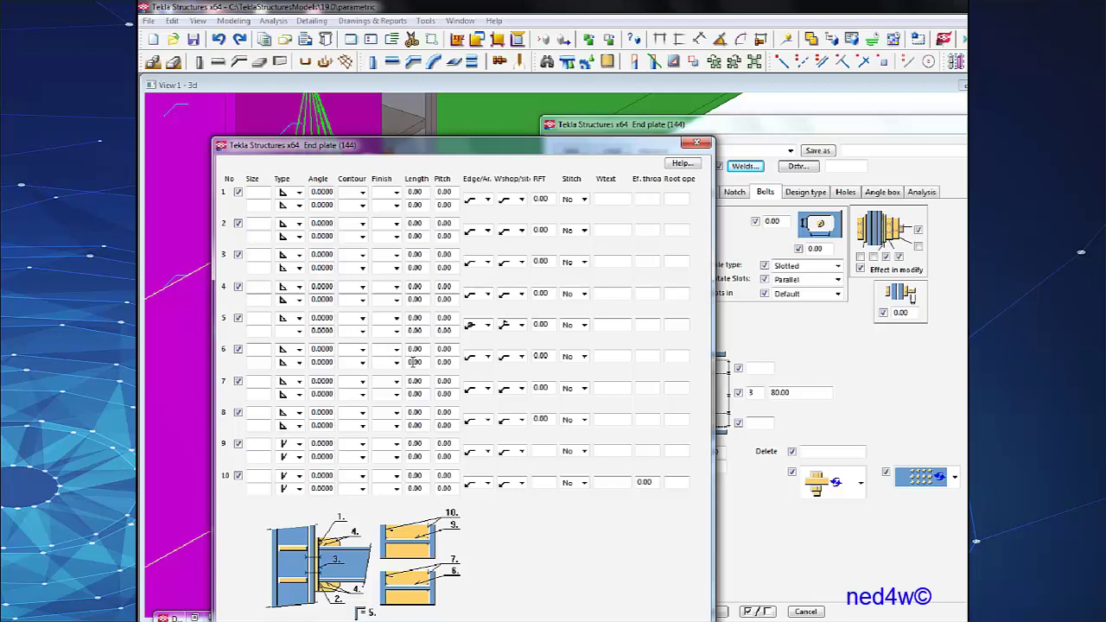
click(697, 143)
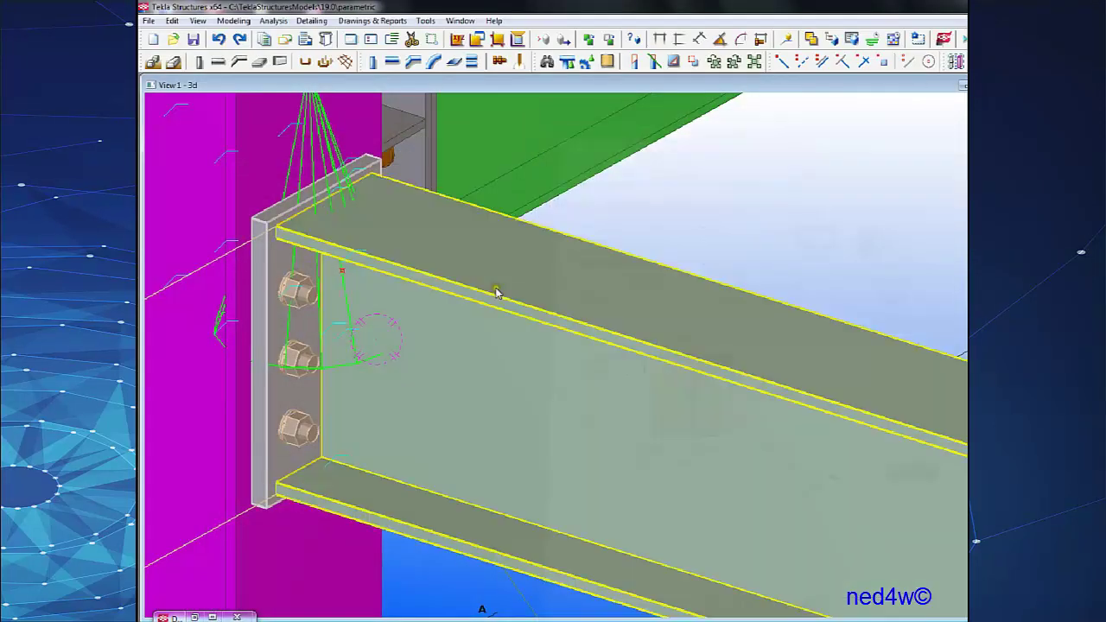
Reopen the properties of the End plate (144) connection at the column and accept them.
ctrl+middle_drag(494, 291, 625, 277)
click(449, 308)
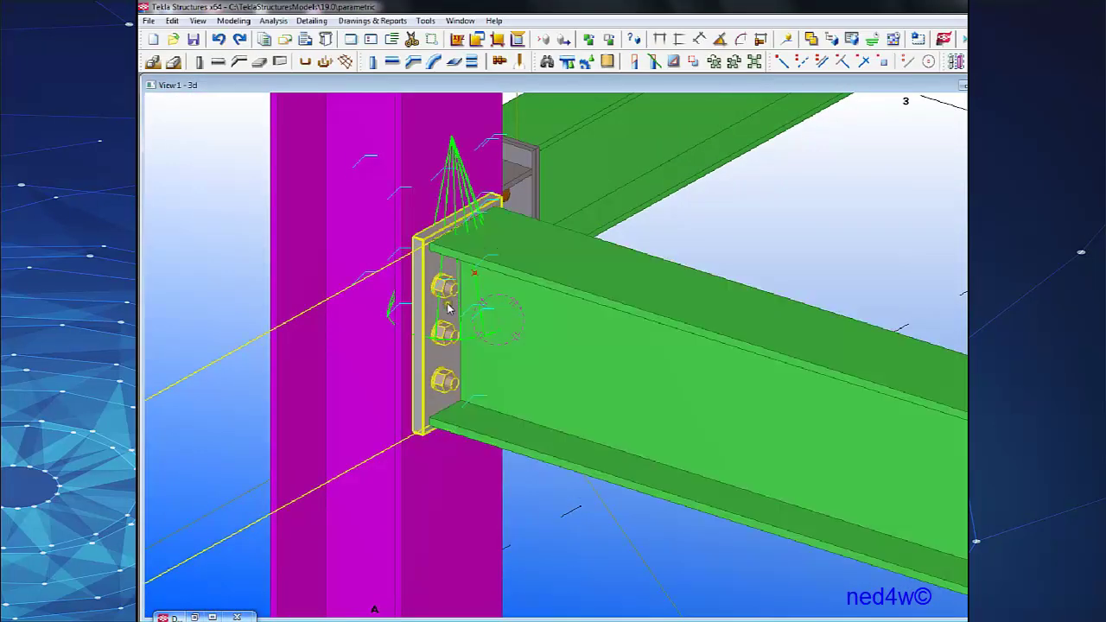
double_click(455, 320)
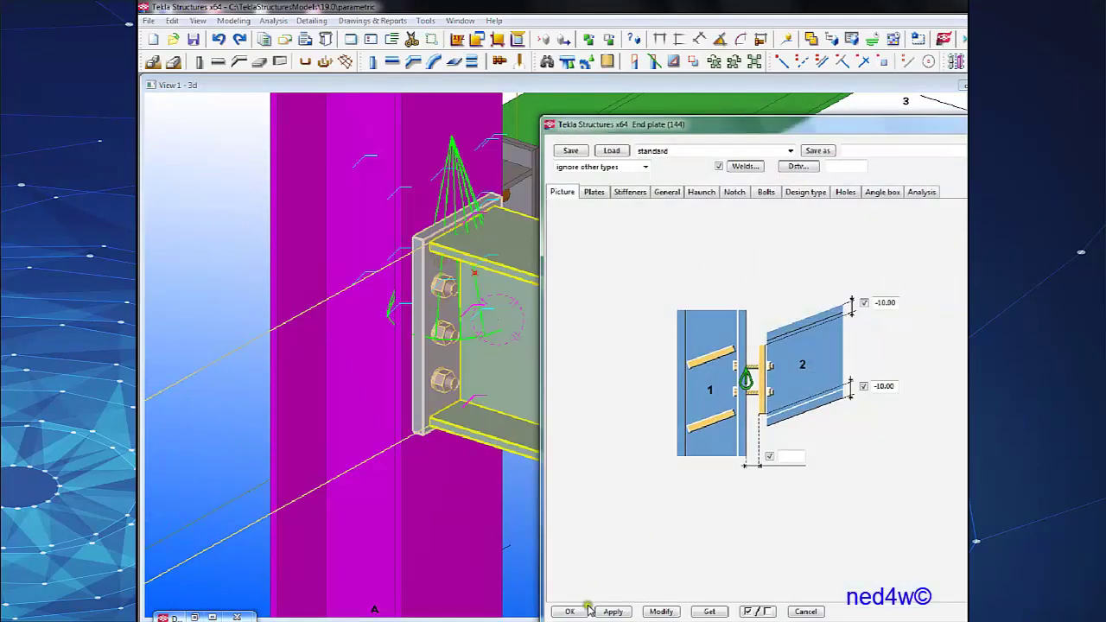
click(570, 611)
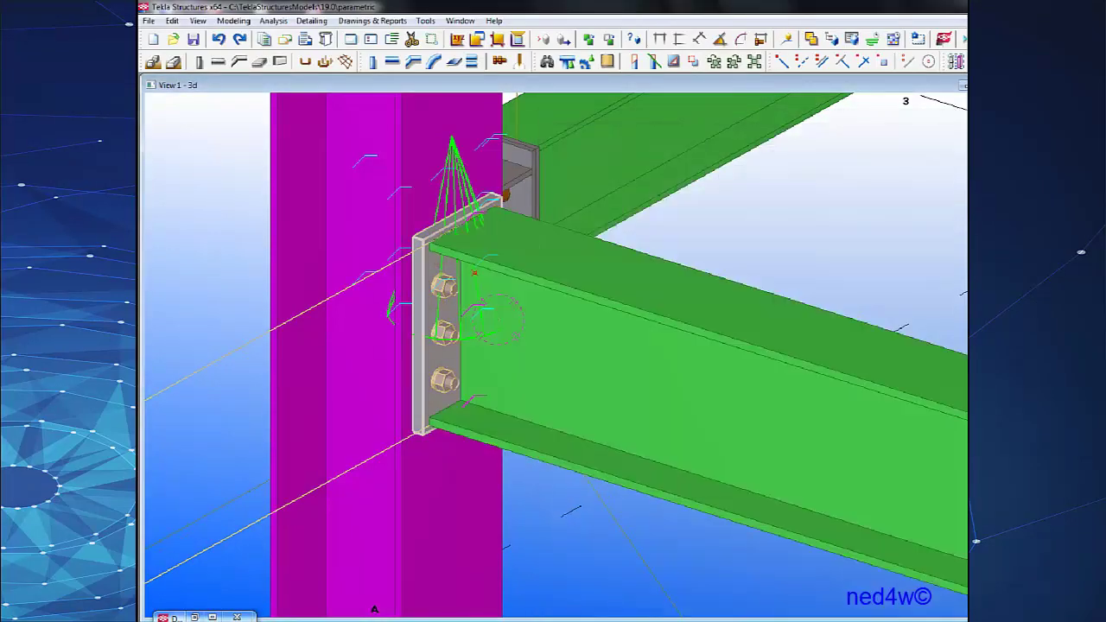
Open the component catalog and search for connection 144.
scroll(692, 328, down, 5)
key(ctrl+f)
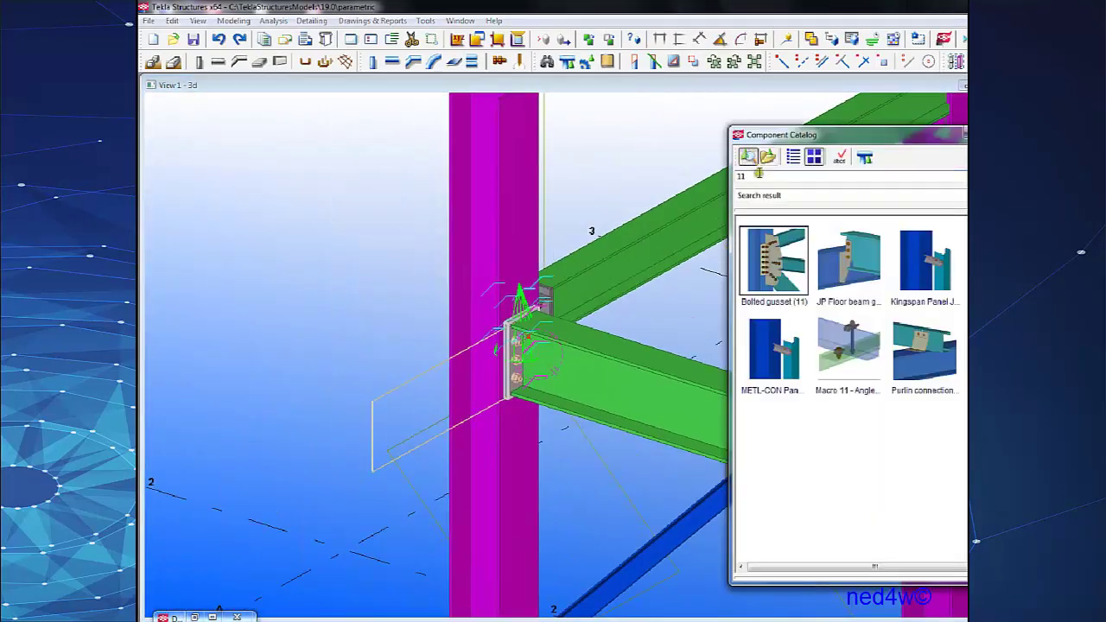
drag(759, 174, 724, 180)
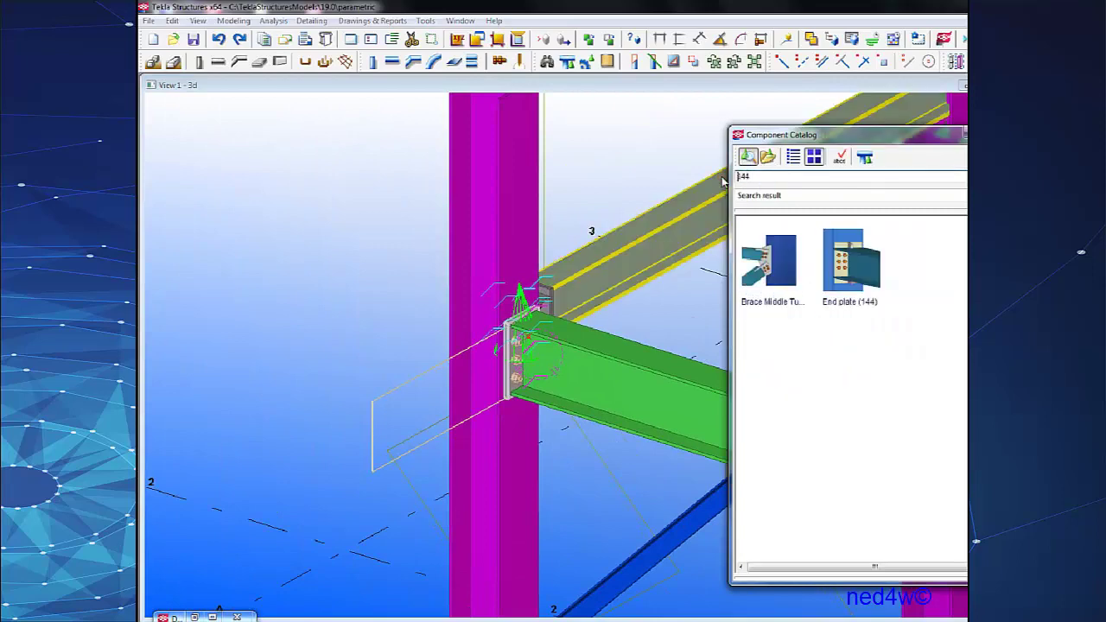
Connect the unconnected beam to the column with an End plate (144) connection, ending the command once it is placed.
click(865, 279)
middle_drag(635, 258, 135, 442)
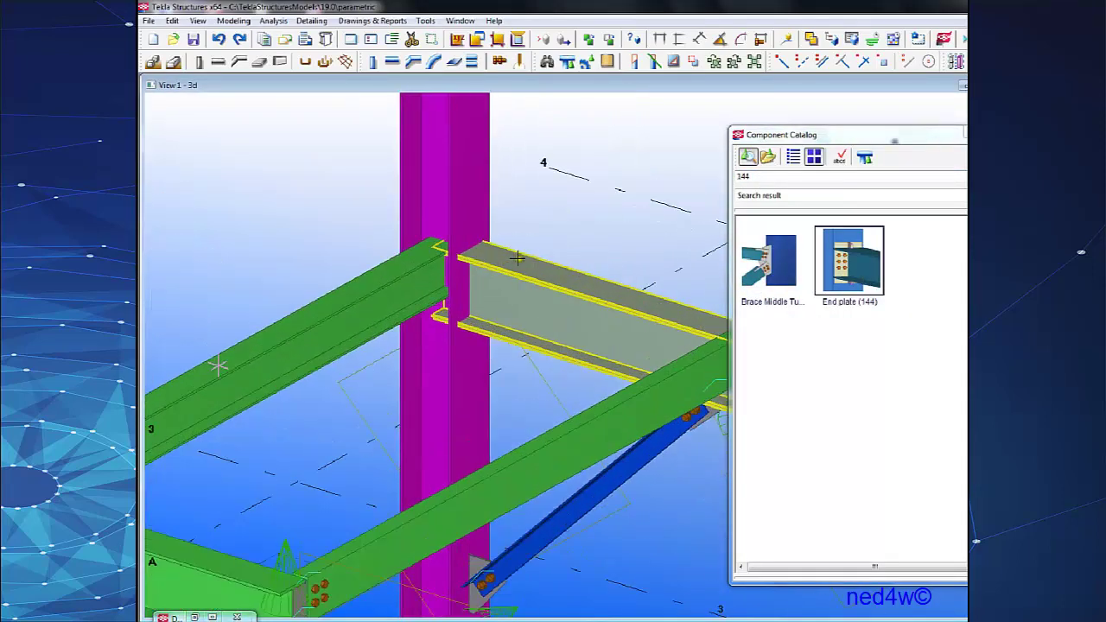
click(472, 191)
click(524, 286)
right_click(548, 228)
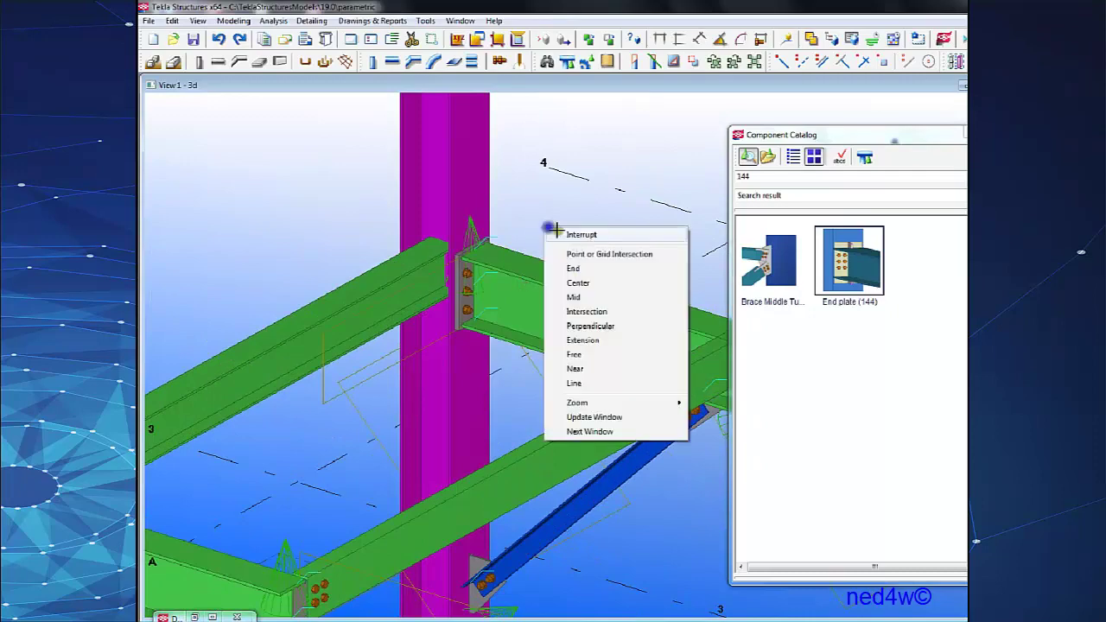
click(564, 233)
scroll(508, 250, up, 2)
scroll(428, 331, up, 3)
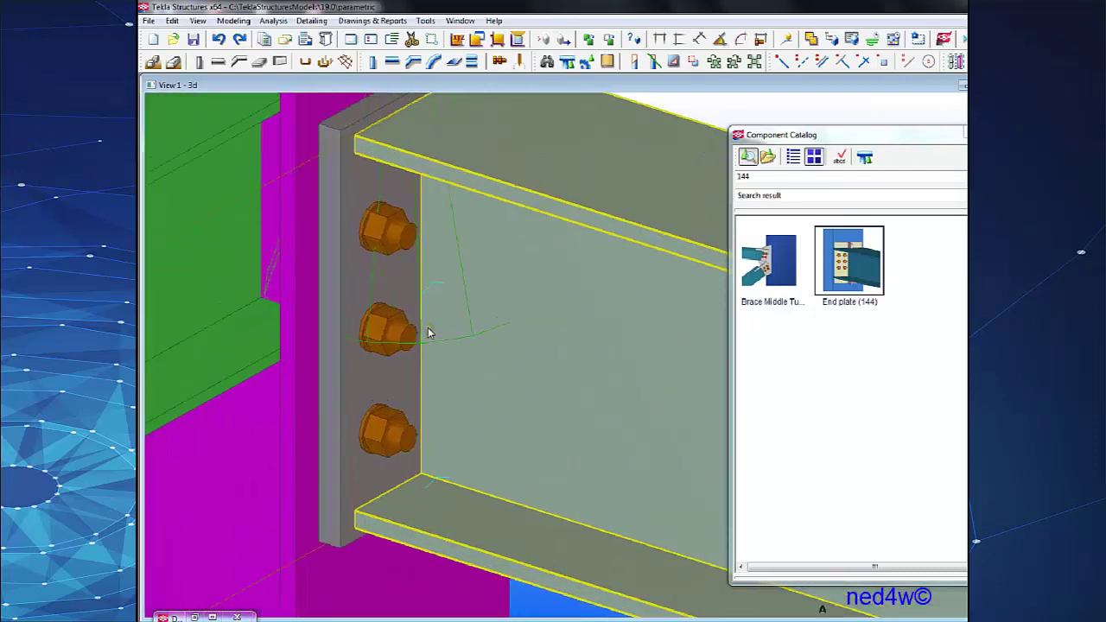
scroll(428, 326, down, 3)
click(428, 327)
Open the properties of the existing Stub connection (119) between the other column and the long beam.
scroll(429, 329, down, 5)
mouse_move(465, 386)
ctrl+middle_down()
mouse_move(230, 424)
mouse_move(308, 388)
mouse_move(372, 380)
ctrl+middle_up()
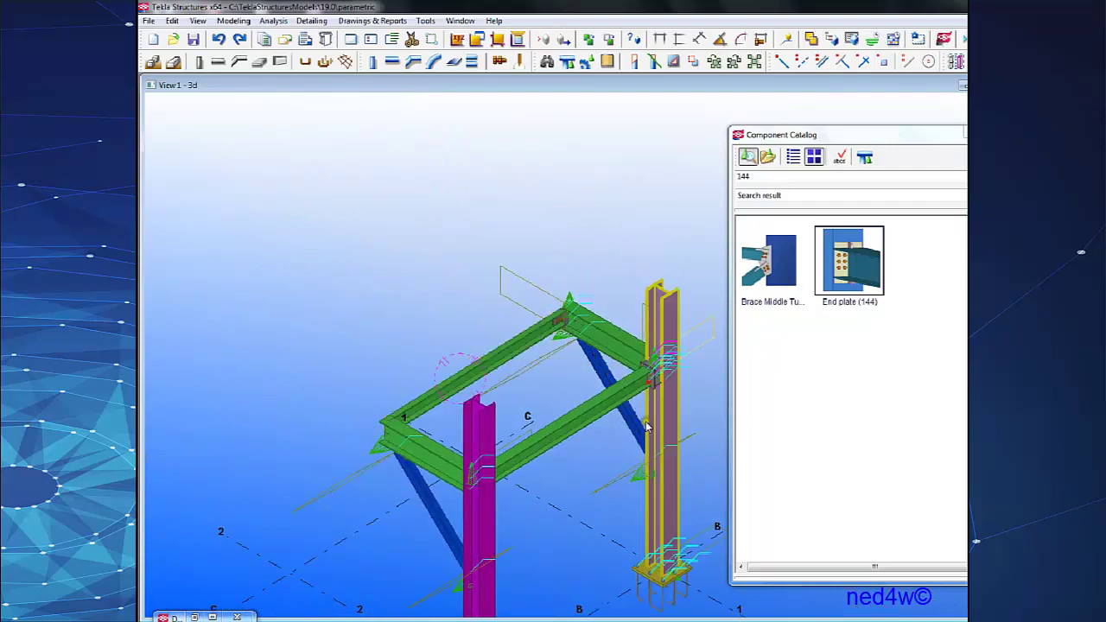
scroll(664, 365, up, 4)
scroll(664, 365, up, 3)
scroll(589, 335, up, 2)
middle_drag(592, 336, 554, 195)
double_click(555, 189)
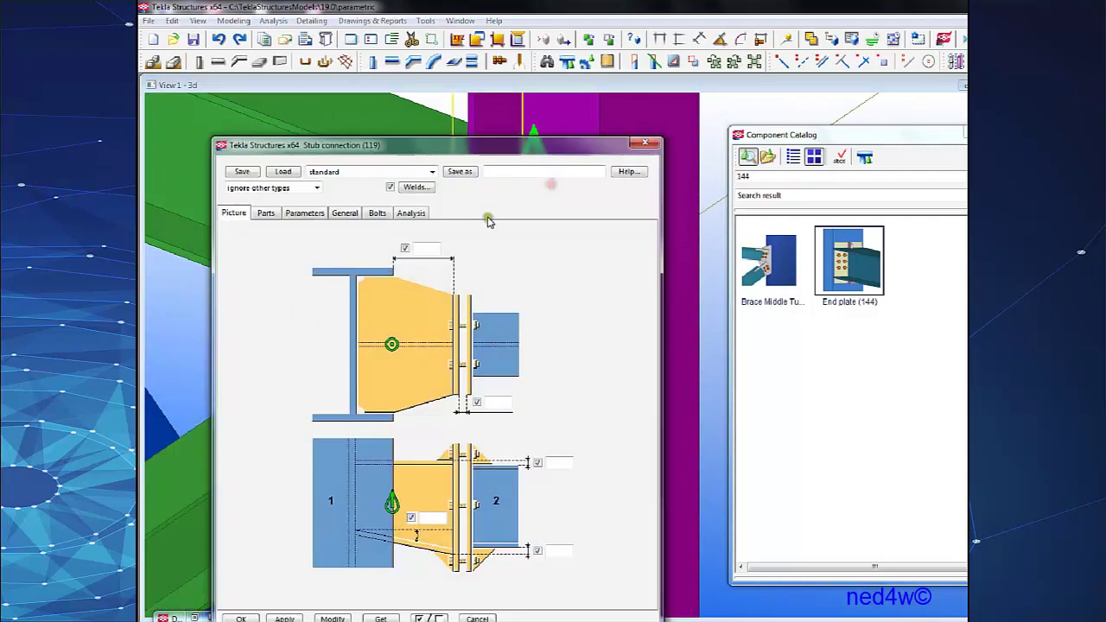
drag(498, 152, 826, 104)
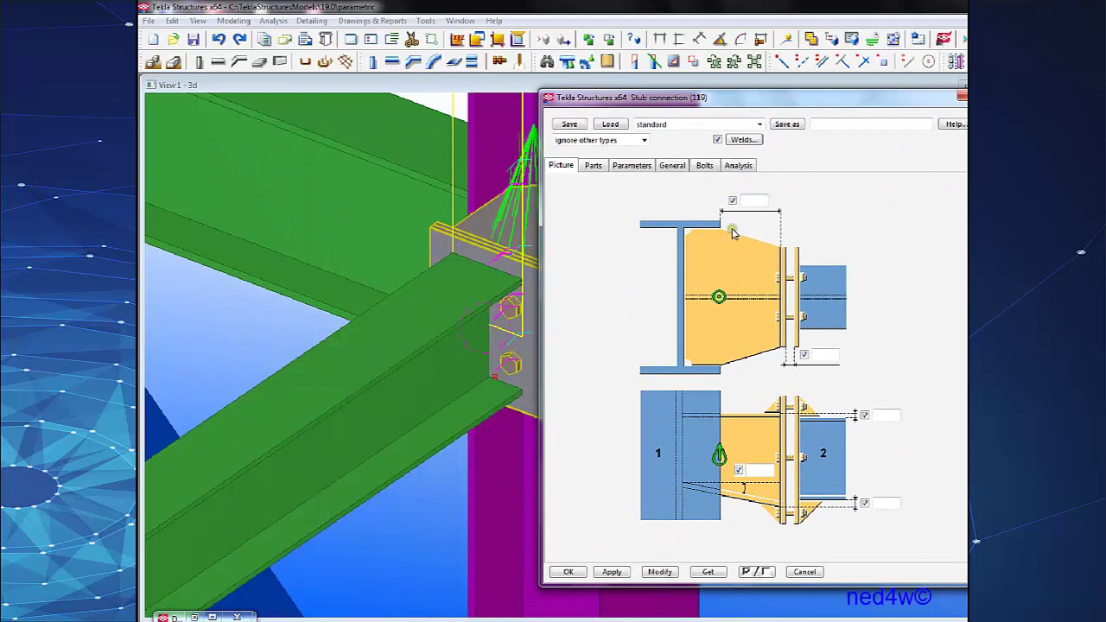
Review the picture, parts, parameters and general settings of Stub connection (119) and accept them.
click(593, 165)
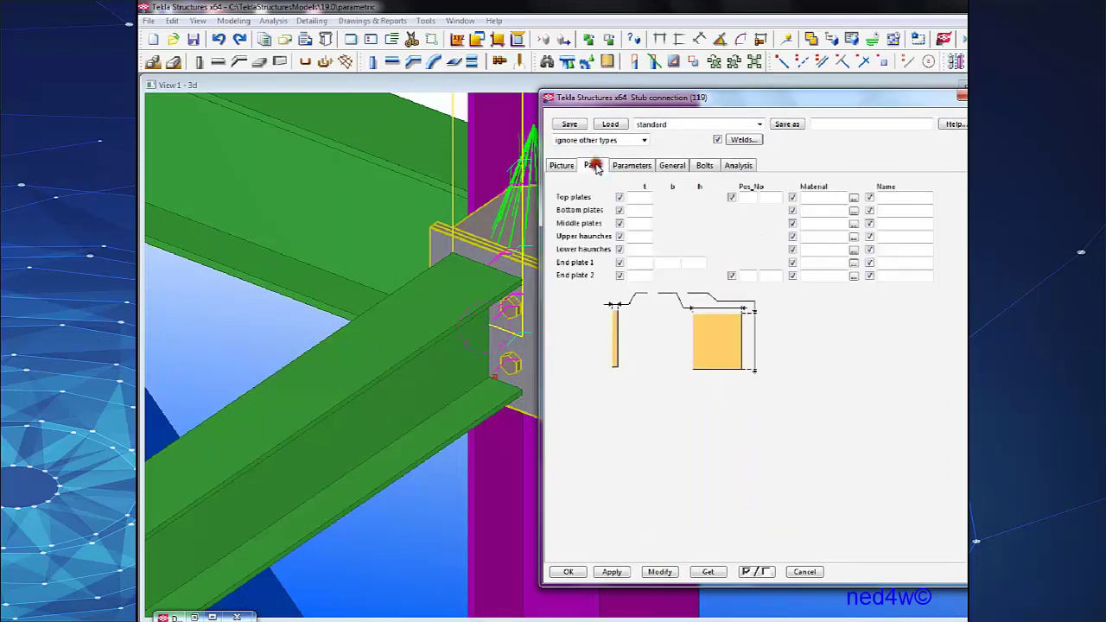
click(632, 165)
click(673, 165)
click(594, 167)
click(558, 166)
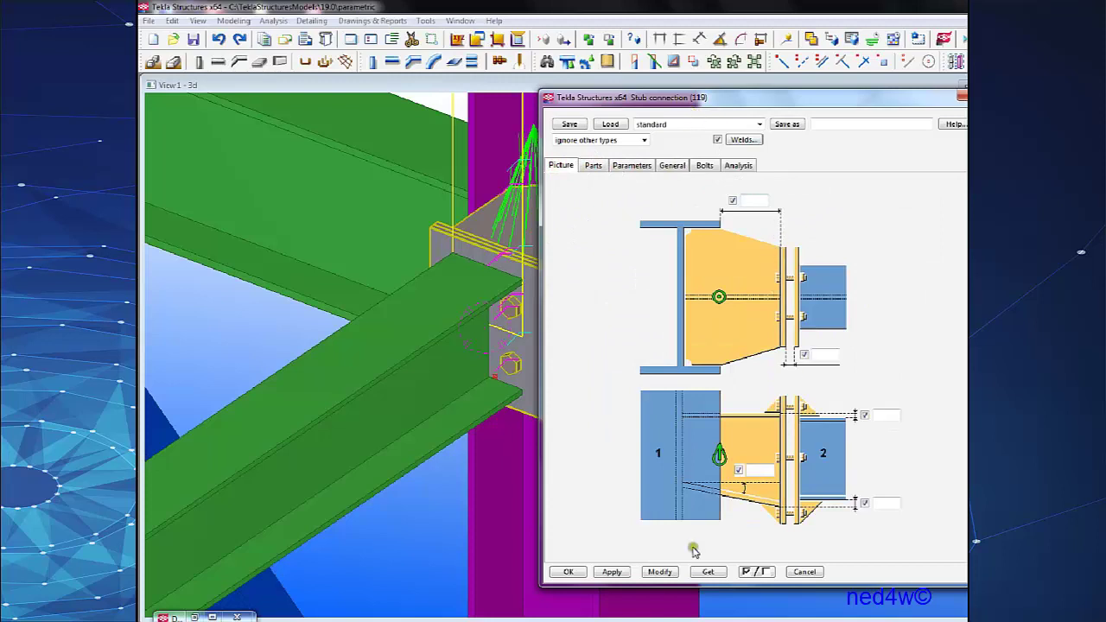
click(612, 572)
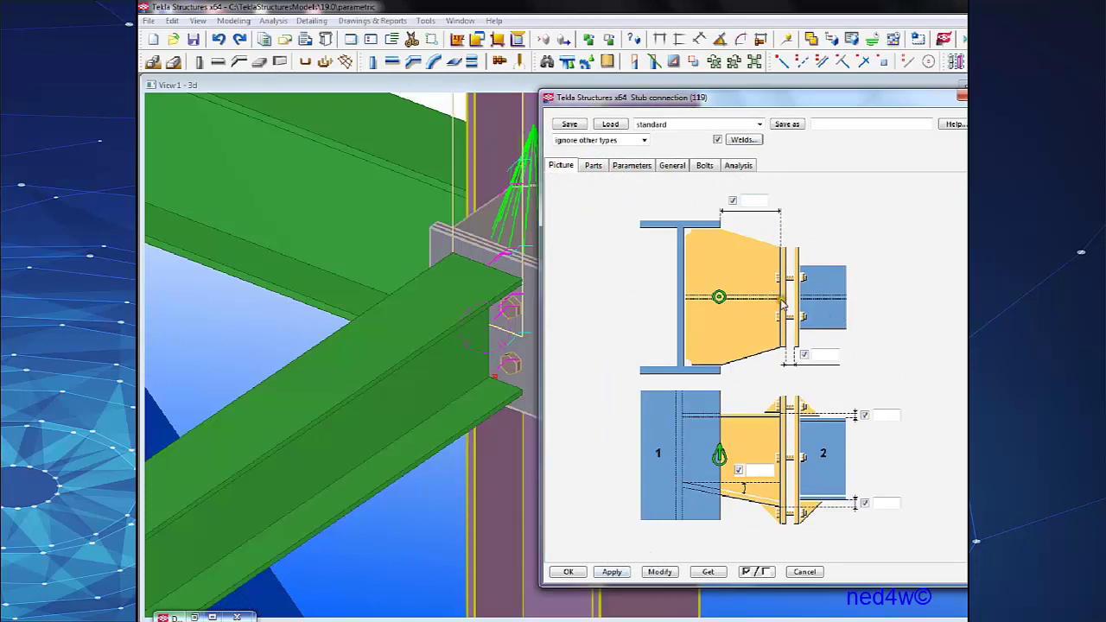
click(759, 201)
click(626, 570)
click(578, 574)
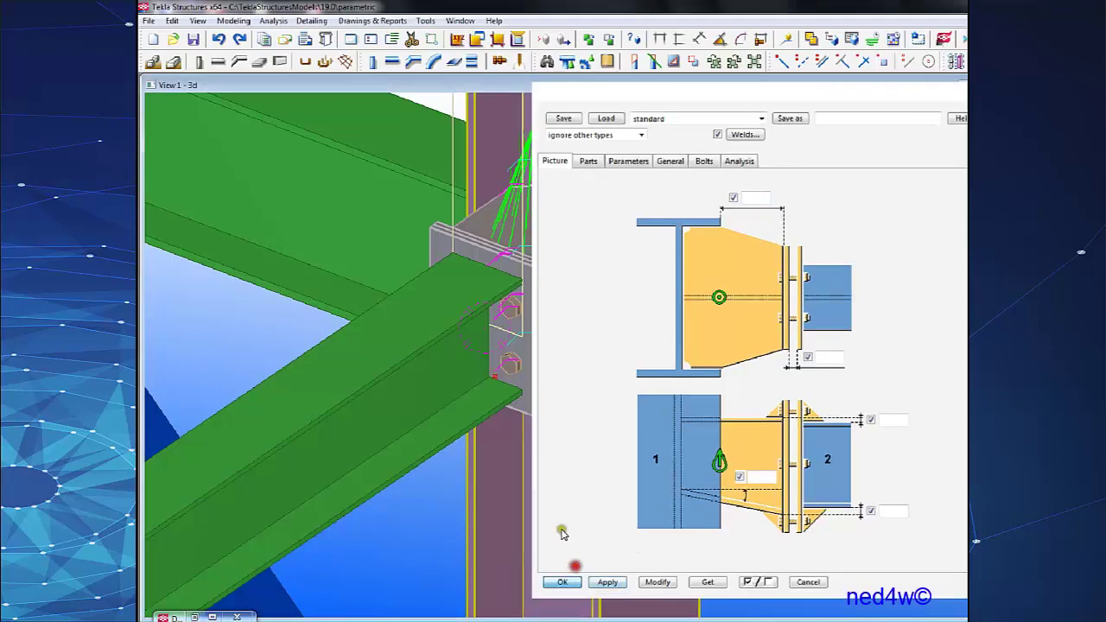
Search the component catalog for connection 119.
ctrl+middle_drag(561, 335, 562, 274)
scroll(563, 274, down, 5)
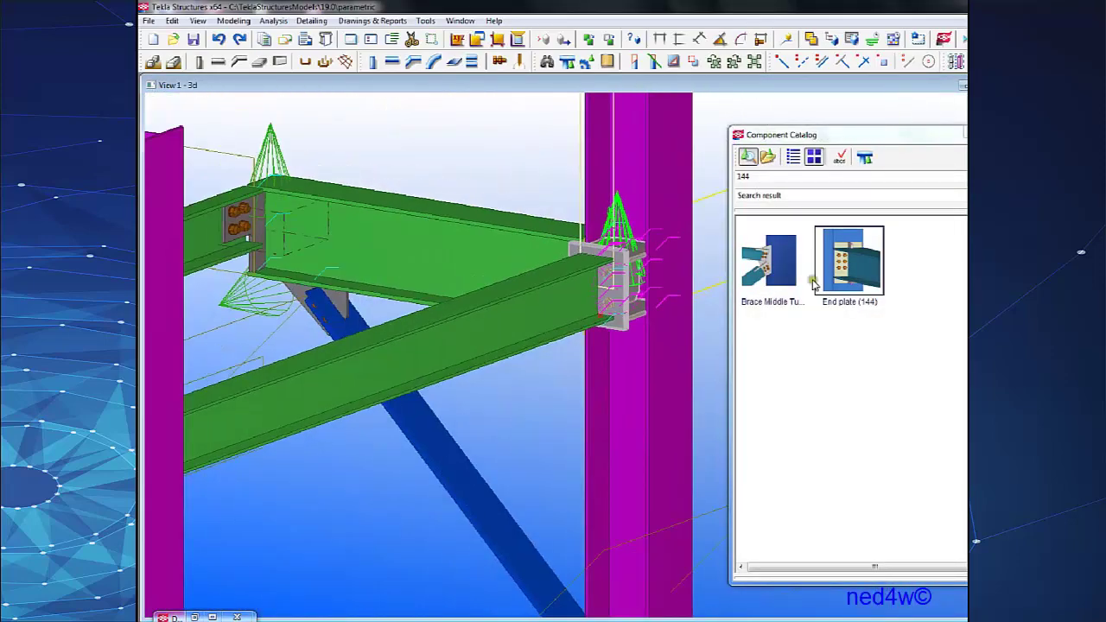
drag(772, 178, 716, 176)
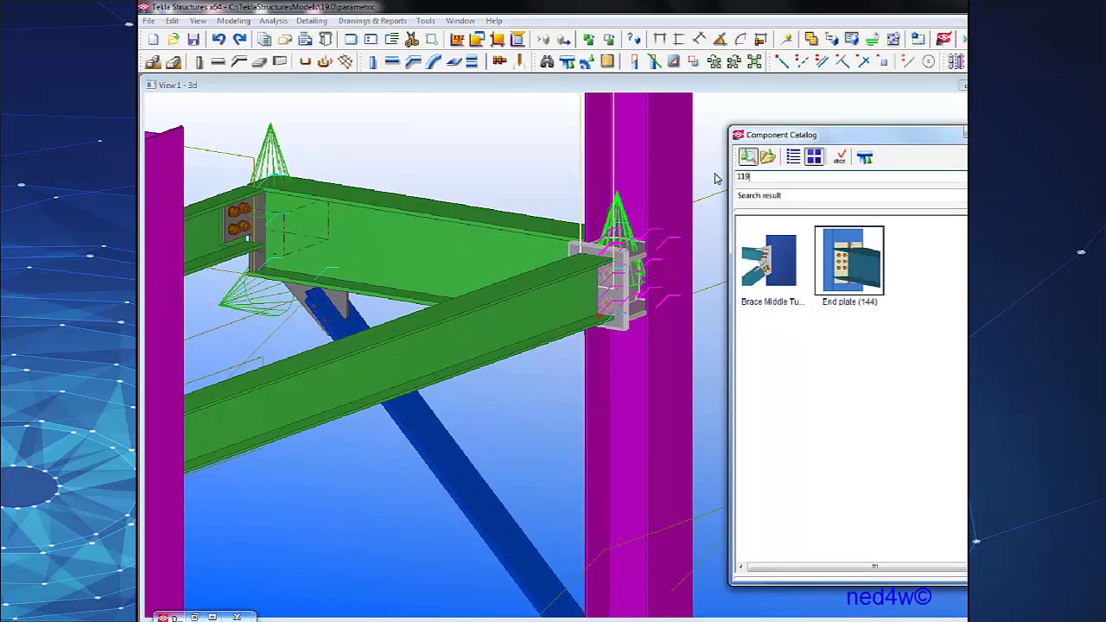
key(Return)
Apply Stub connection (119) between the near column and the free end of the long beam.
click(915, 264)
middle_drag(571, 326, 626, 268)
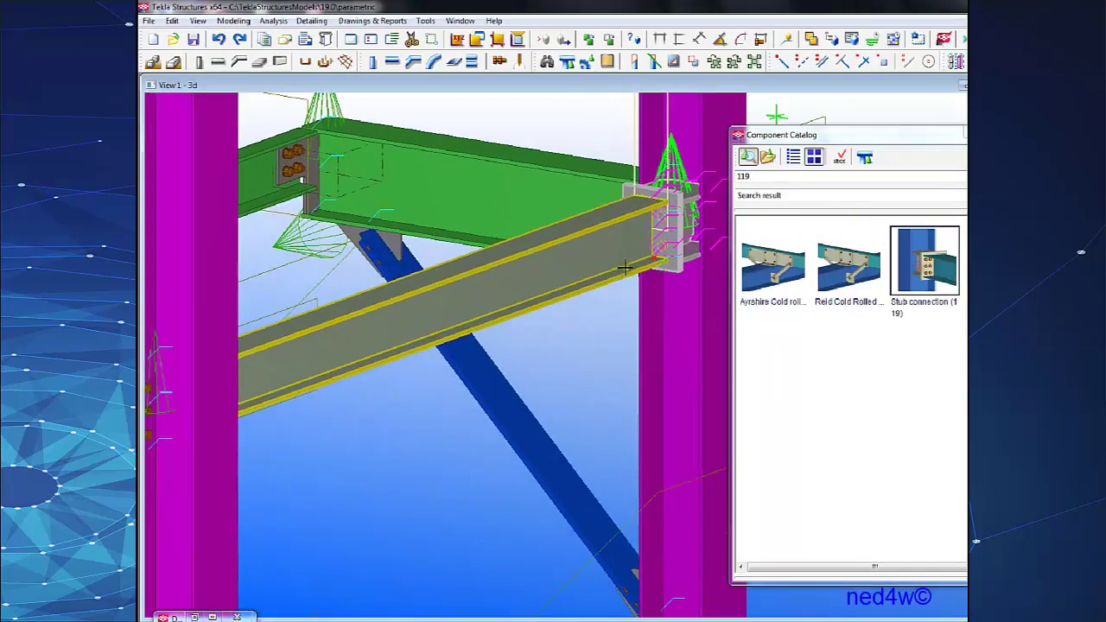
scroll(626, 268, down, 3)
scroll(467, 350, up, 3)
click(412, 439)
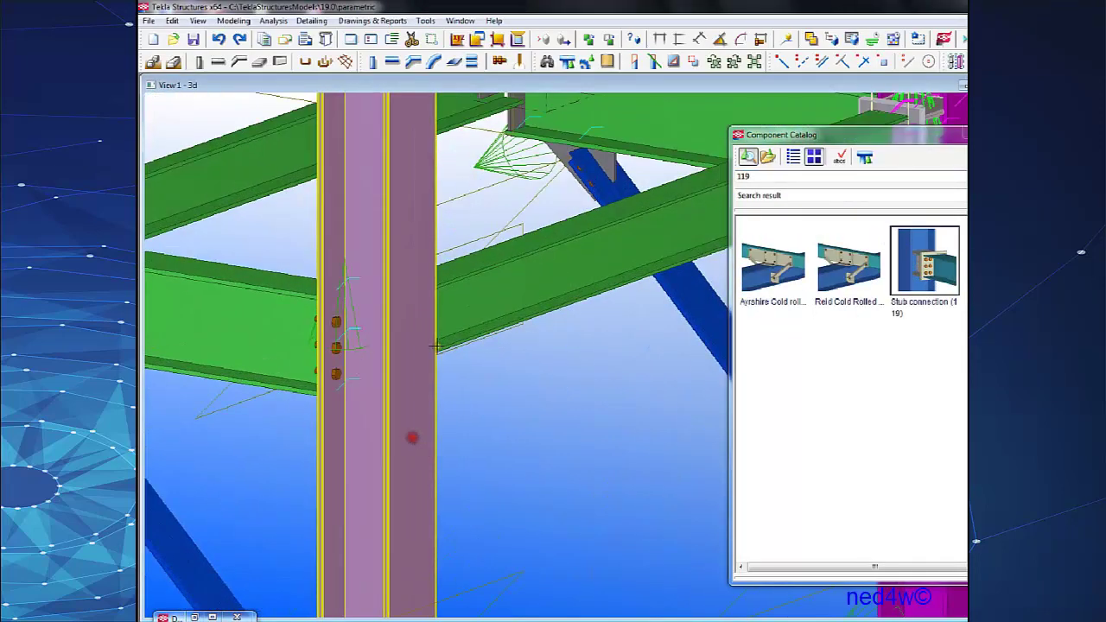
click(486, 297)
View the properties of the Full depth S (185) connection joining the channel to the short cantilever beam, and close them.
ctrl+middle_drag(487, 297, 309, 303)
scroll(382, 270, up, 3)
ctrl+middle_drag(443, 316, 463, 339)
ctrl+middle_drag(533, 329, 269, 353)
scroll(437, 336, down, 4)
scroll(453, 433, up, 3)
ctrl+middle_drag(467, 380, 490, 302)
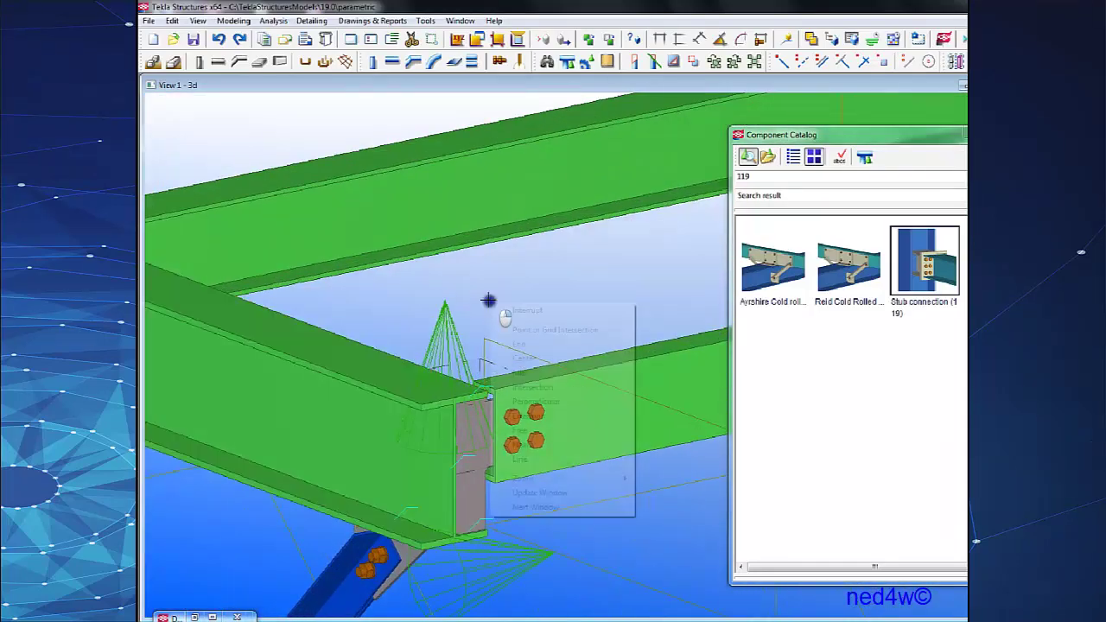
double_click(444, 321)
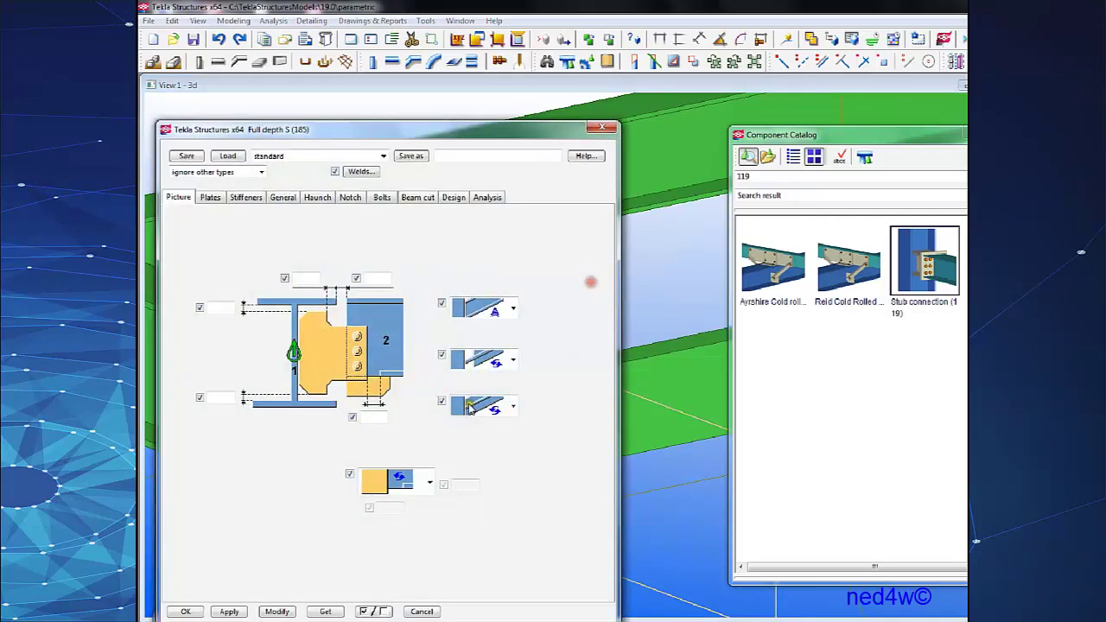
click(603, 126)
scroll(611, 278, down, 2)
middle_drag(674, 287, 536, 297)
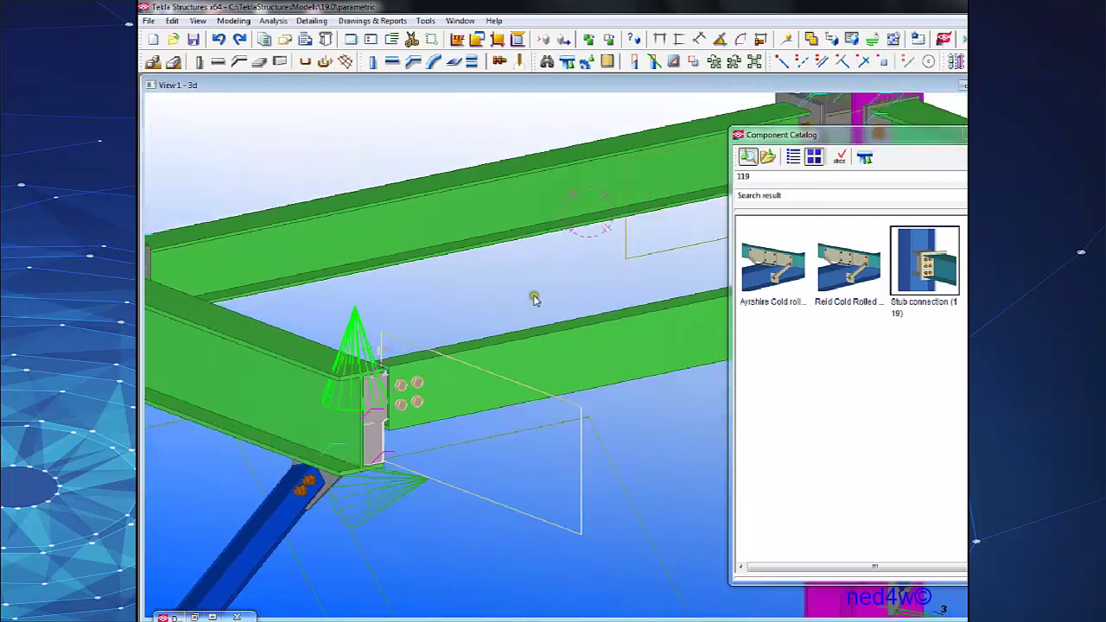
Search the component catalog for 185 and apply Full depth S (185) between the other cantilever beam and the channel's free end.
drag(752, 176, 706, 175)
text(185)
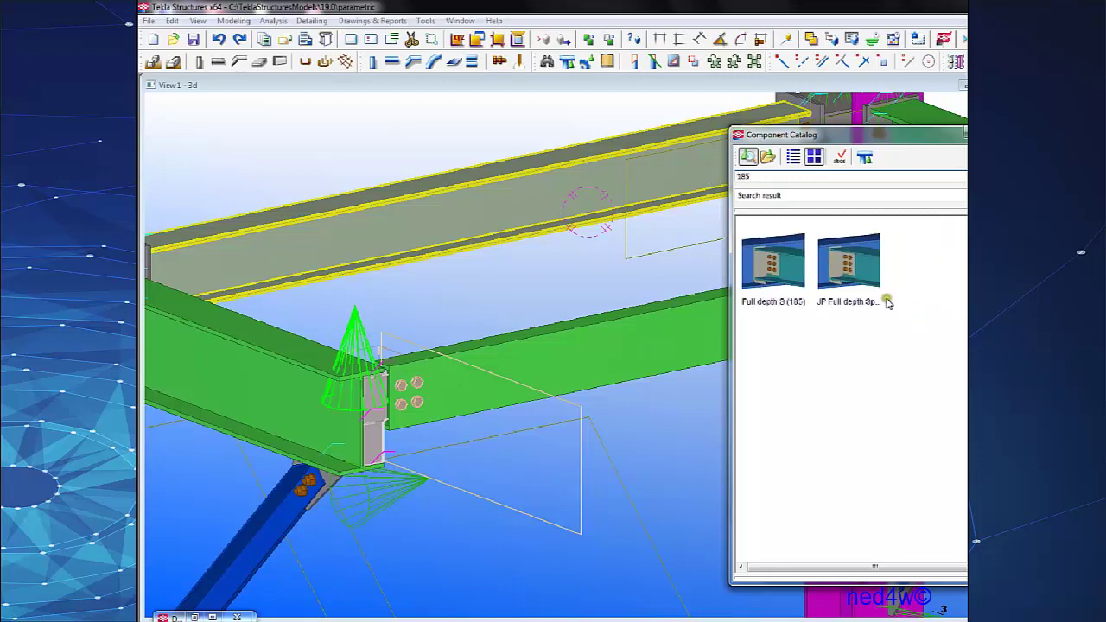
click(793, 276)
middle_drag(669, 302, 388, 302)
ctrl+middle_drag(666, 305, 469, 168)
click(470, 166)
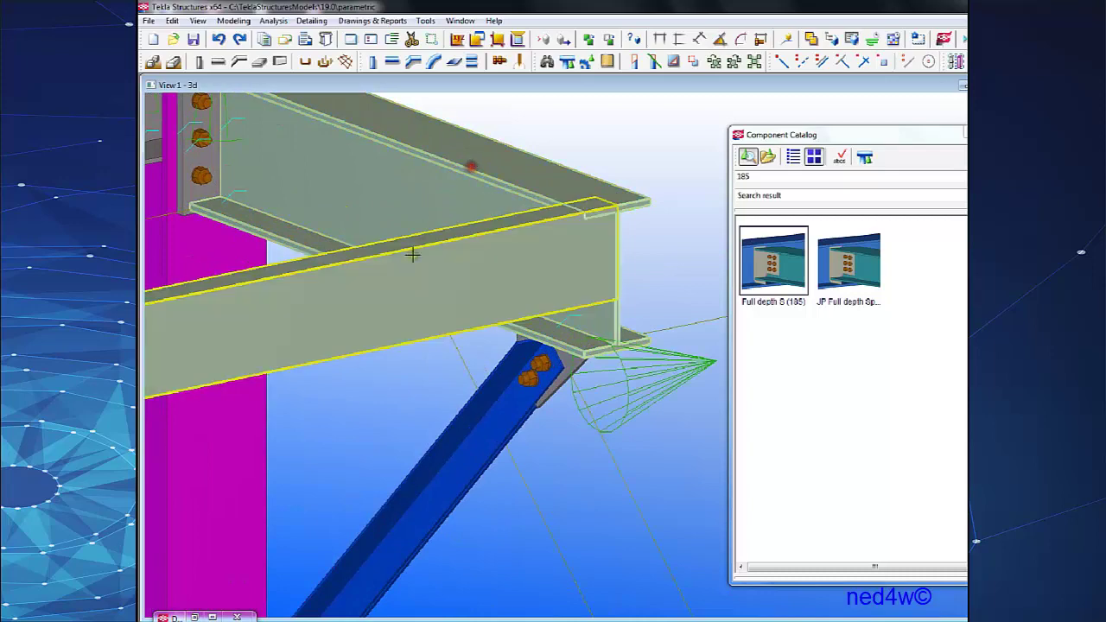
click(396, 284)
right_click(621, 235)
click(628, 242)
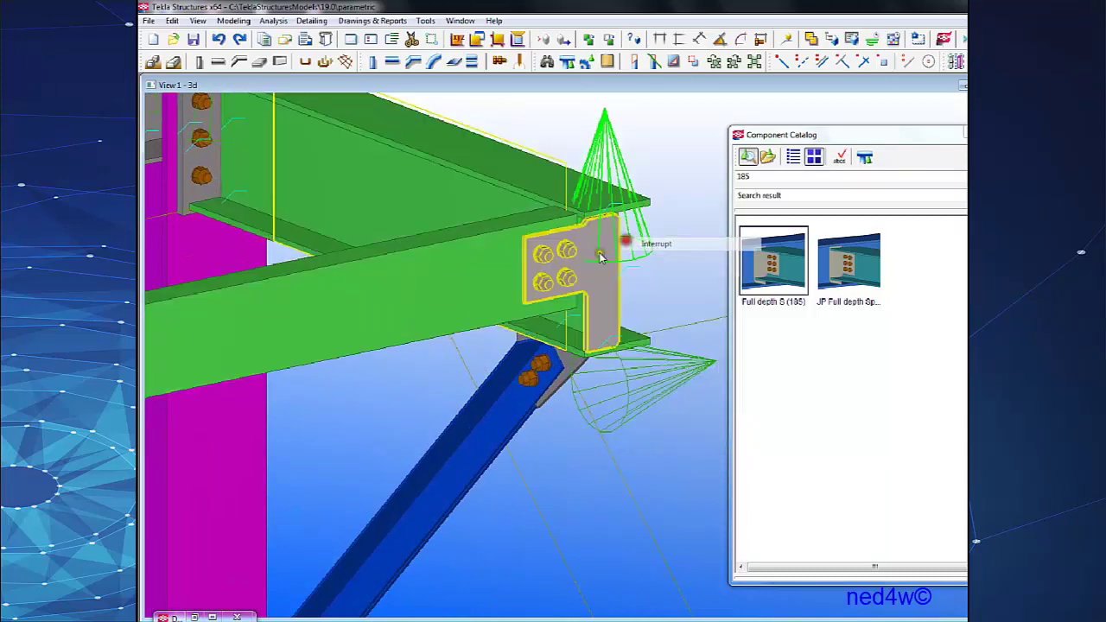
Switch the tab plate of the new Full depth S (185) connection to the opposite side of the channel's web and modify the connection.
scroll(563, 269, up, 2)
click(568, 276)
ctrl+middle_drag(628, 305, 422, 304)
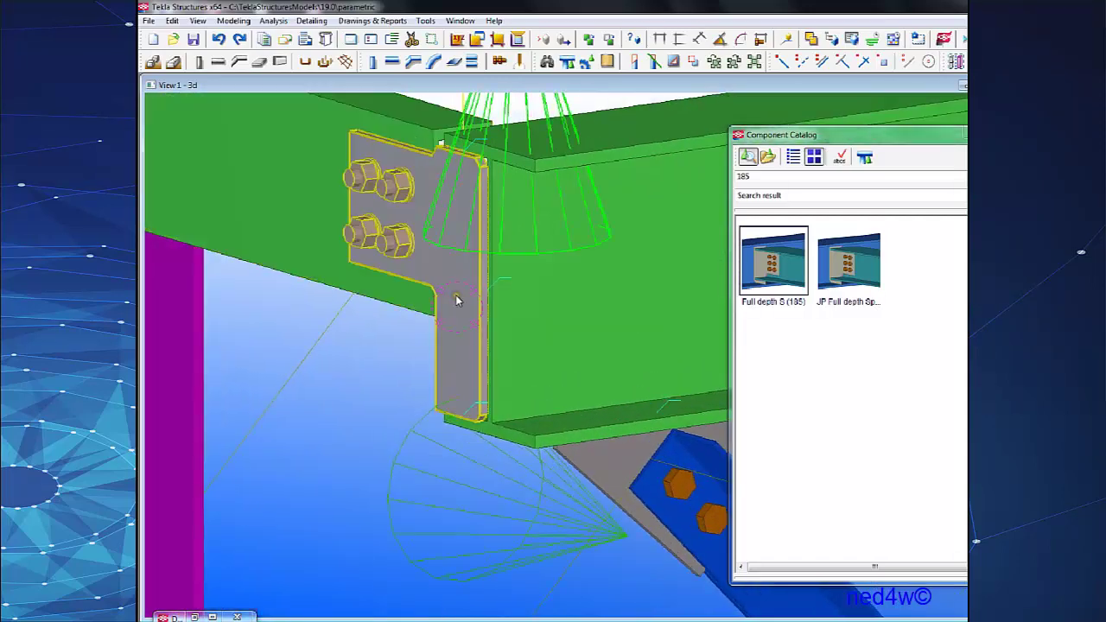
scroll(456, 295, down, 2)
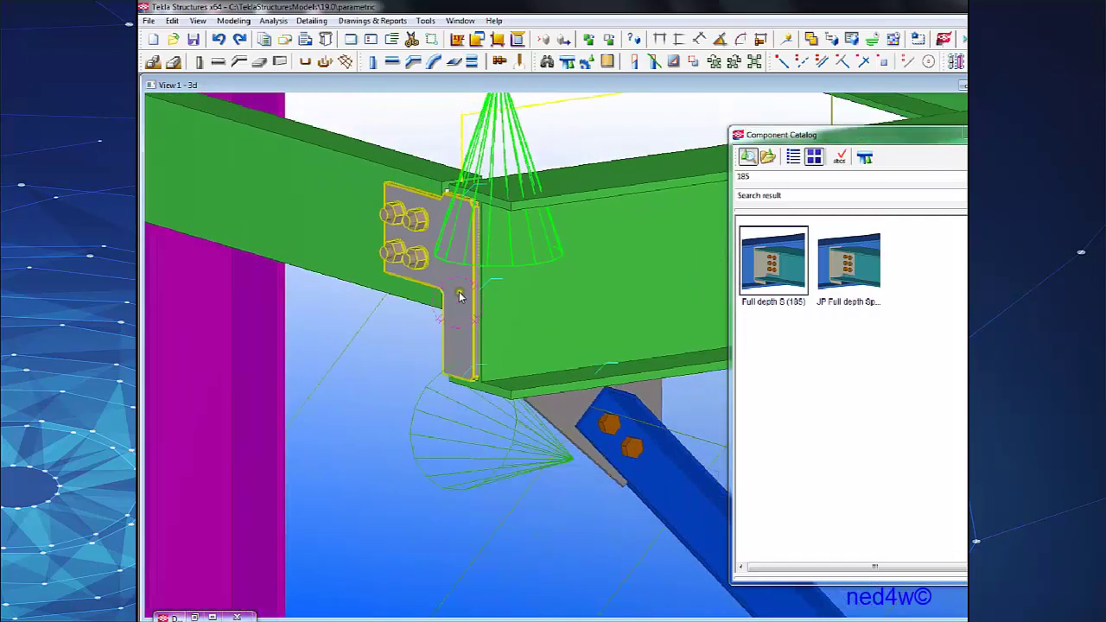
double_click(517, 137)
drag(443, 129, 856, 89)
scroll(406, 271, up, 2)
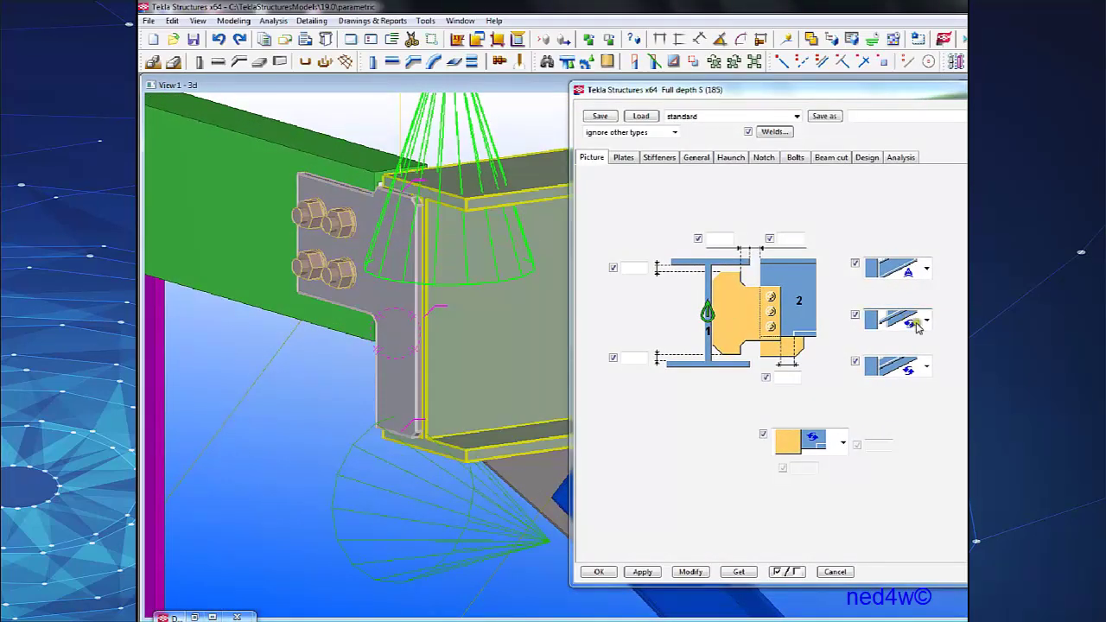
click(630, 162)
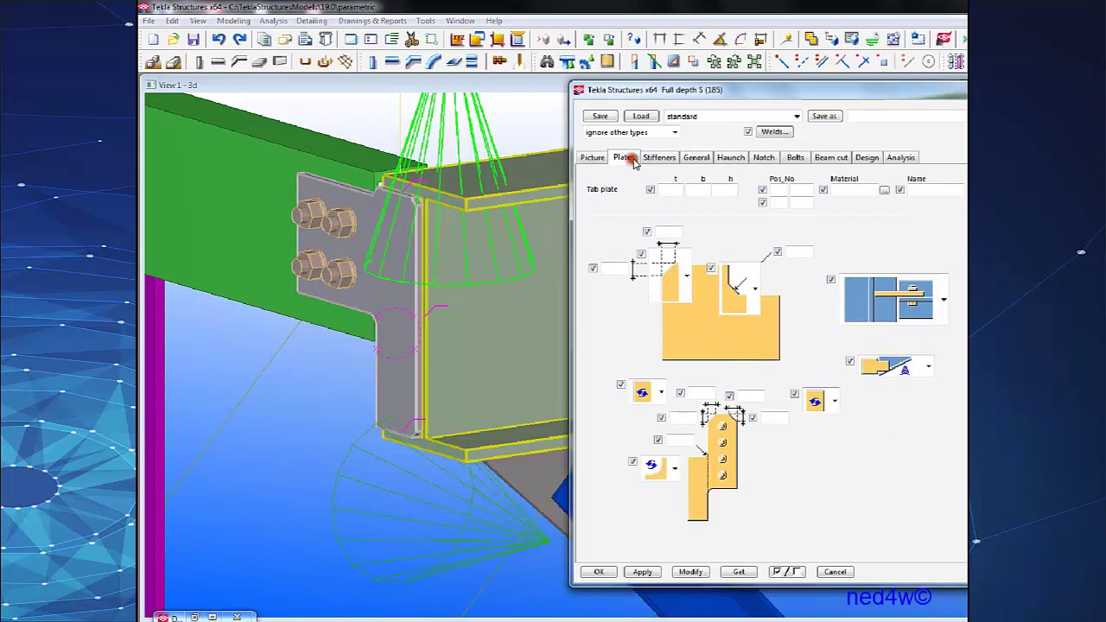
click(935, 299)
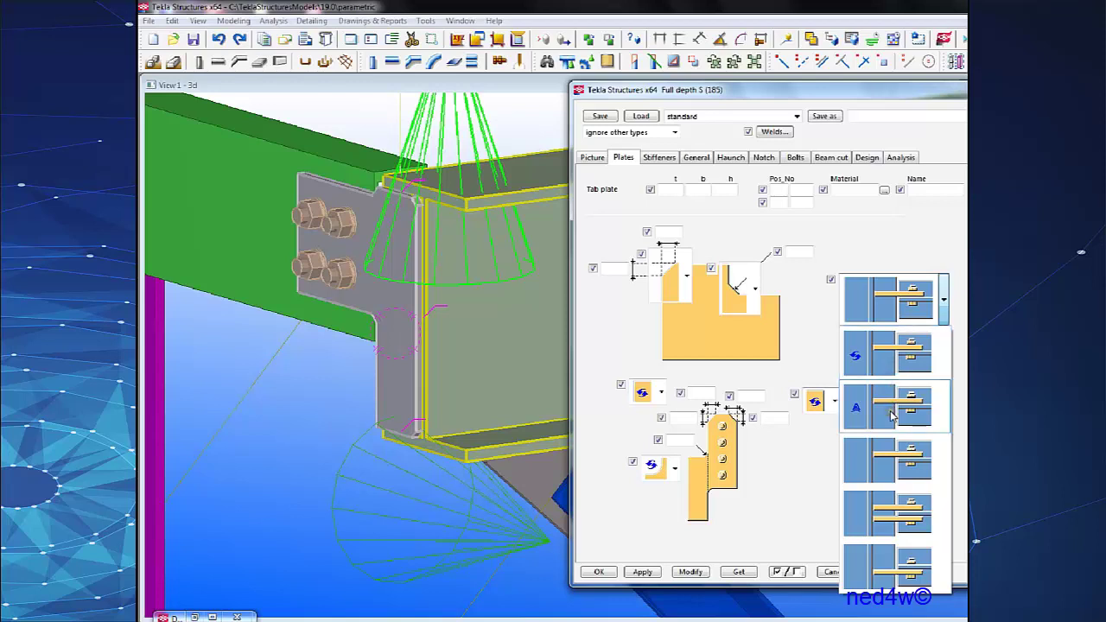
click(912, 569)
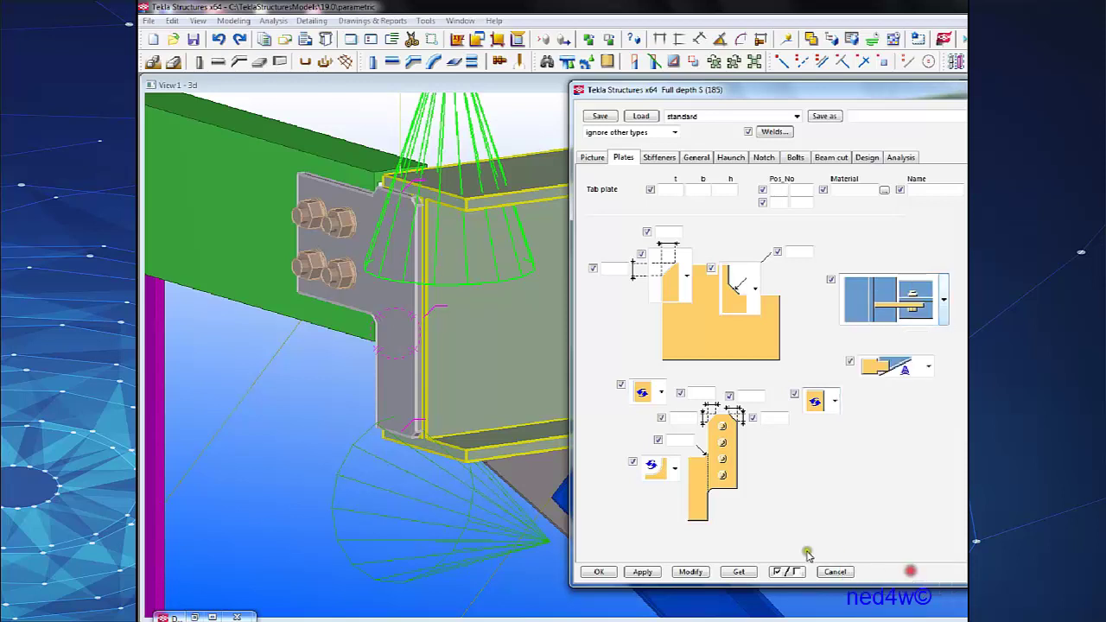
click(692, 572)
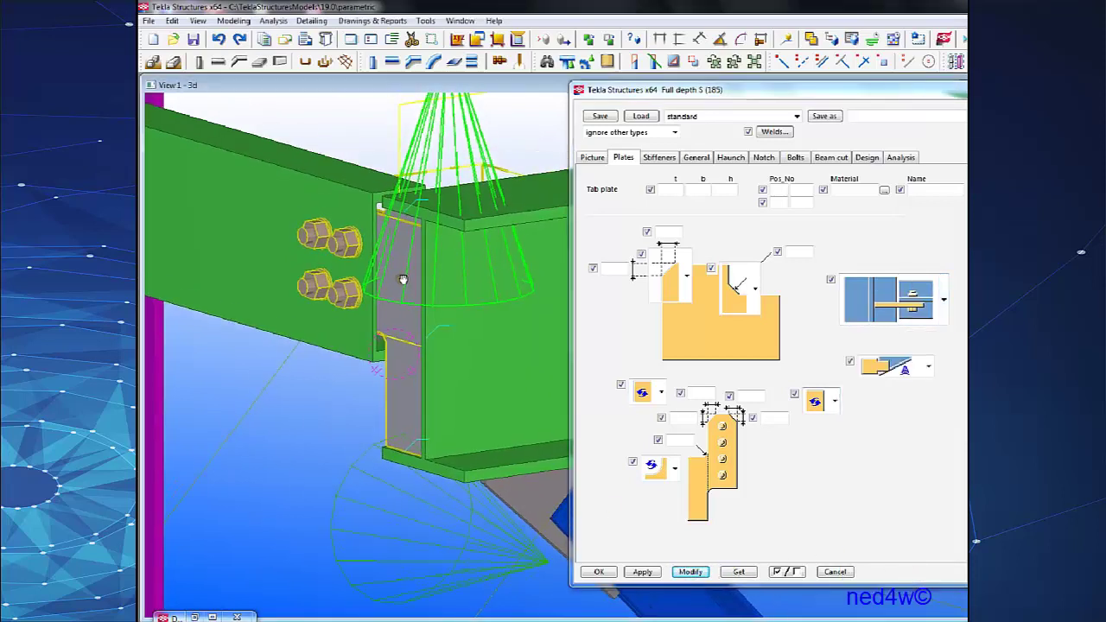
click(599, 572)
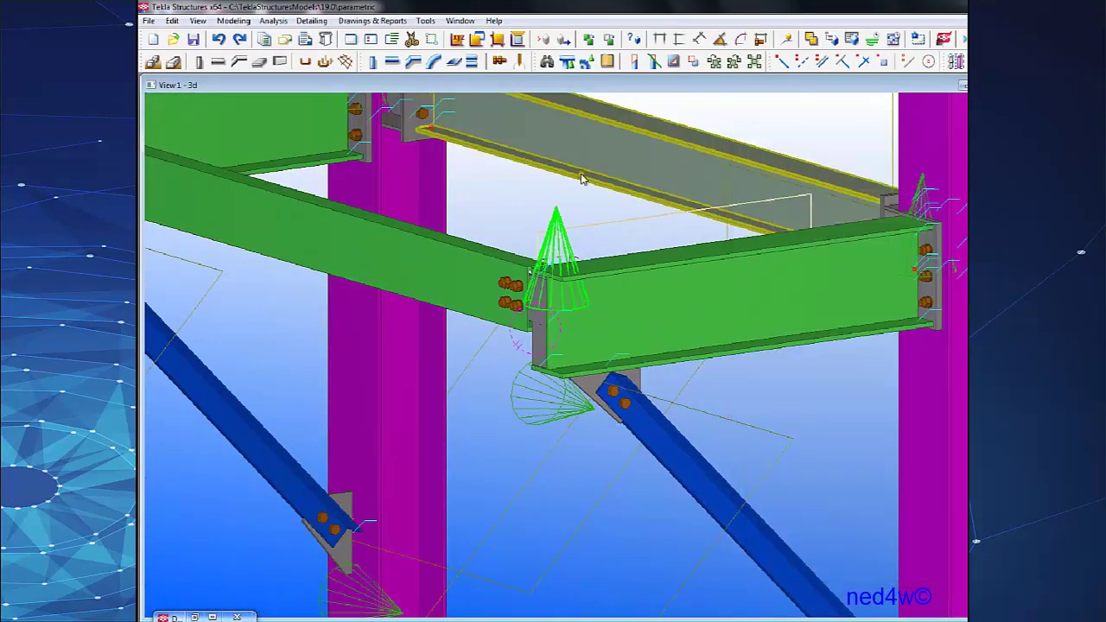
Examine the tab plate and bolts of the modified Full depth S (185) joint between the channel and the cantilever beam.
click(506, 207)
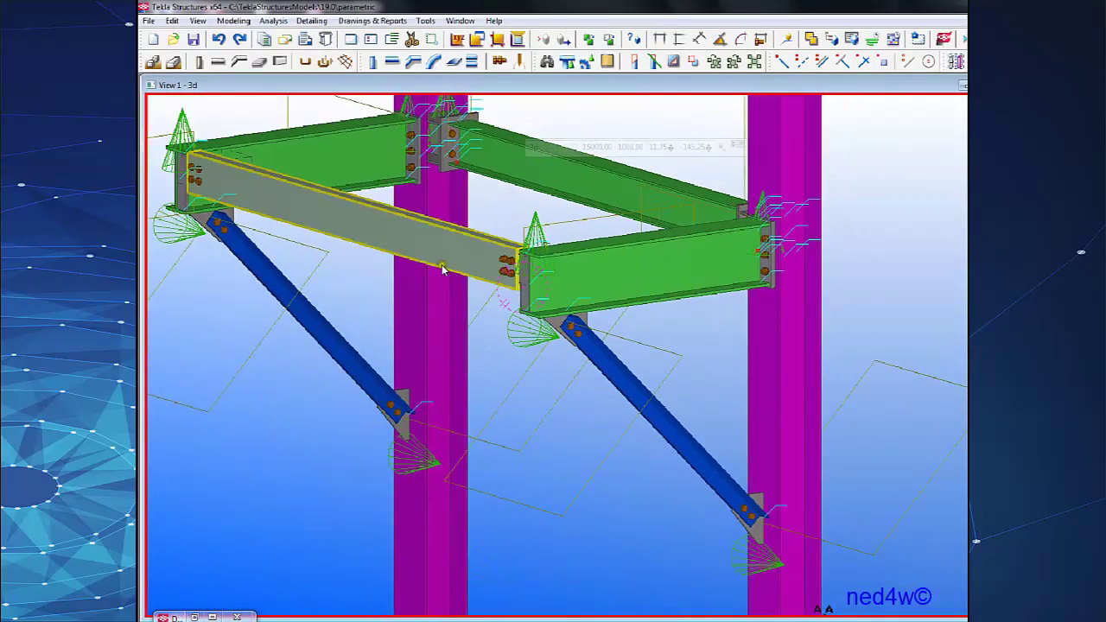
mouse_move(502, 246)
ctrl+middle_down()
mouse_move(718, 328)
mouse_move(513, 301)
mouse_move(521, 241)
ctrl+middle_up()
scroll(644, 319, up, 8)
scroll(521, 234, up, 2)
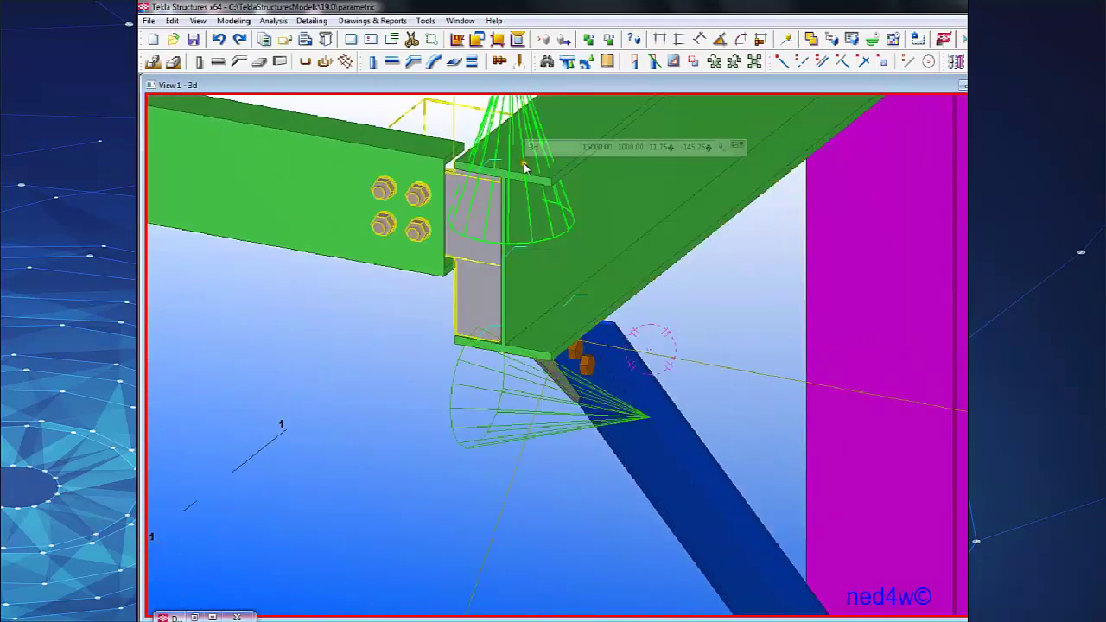
middle_drag(523, 164, 546, 256)
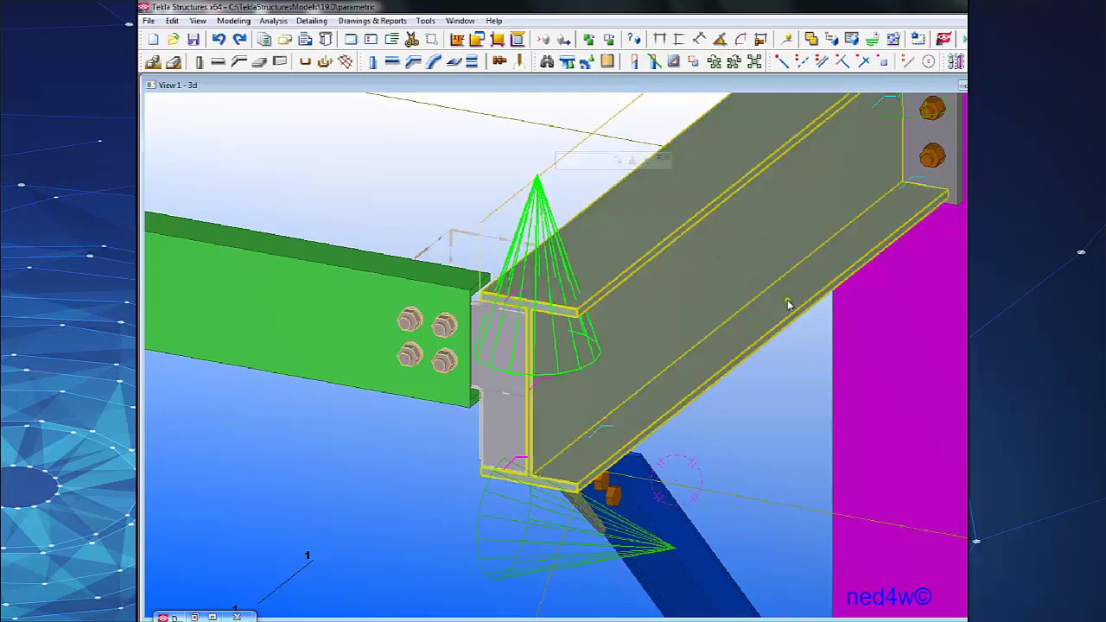
click(553, 511)
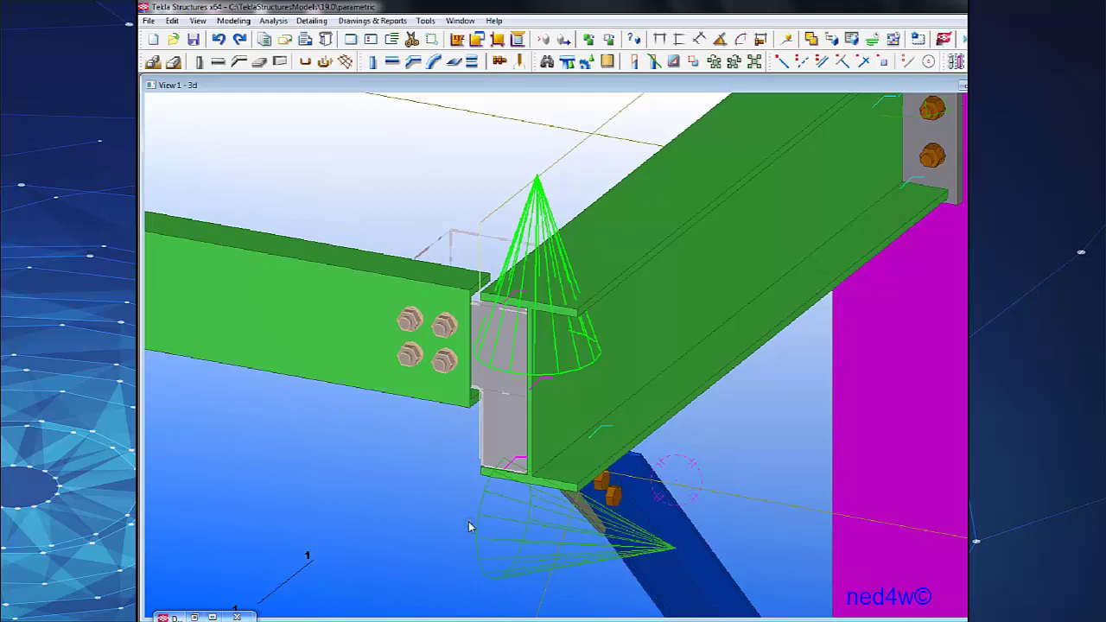
scroll(449, 332, up, 3)
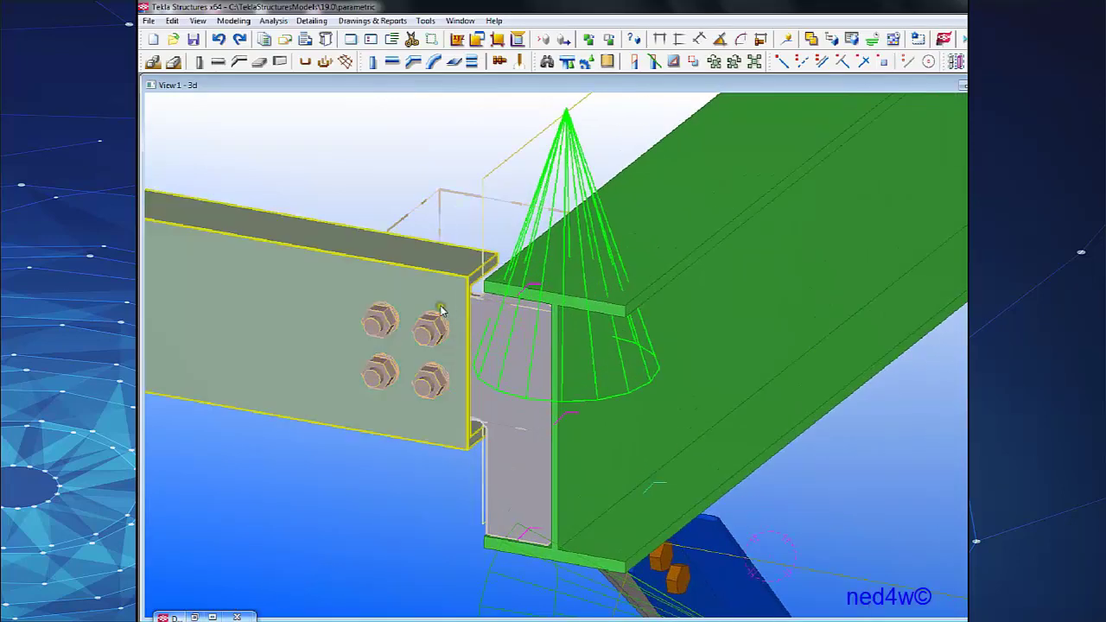
click(434, 334)
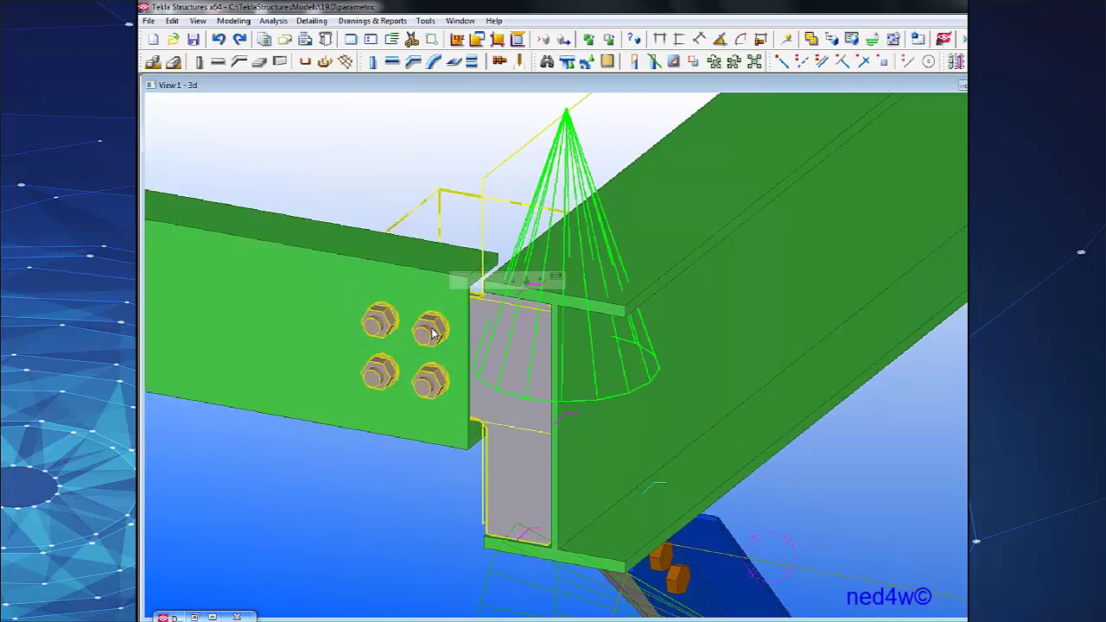
key(Escape)
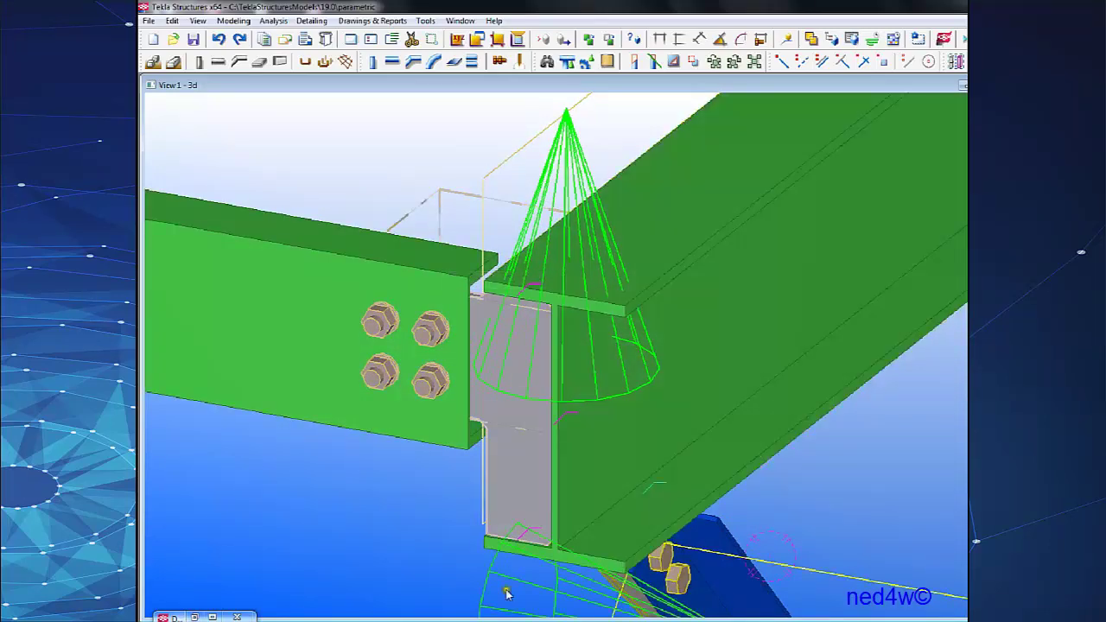
Inspect the bolt group, shear plate and weld of the 185 joint by selecting them individually, and clear the selection.
click(513, 471)
click(437, 338)
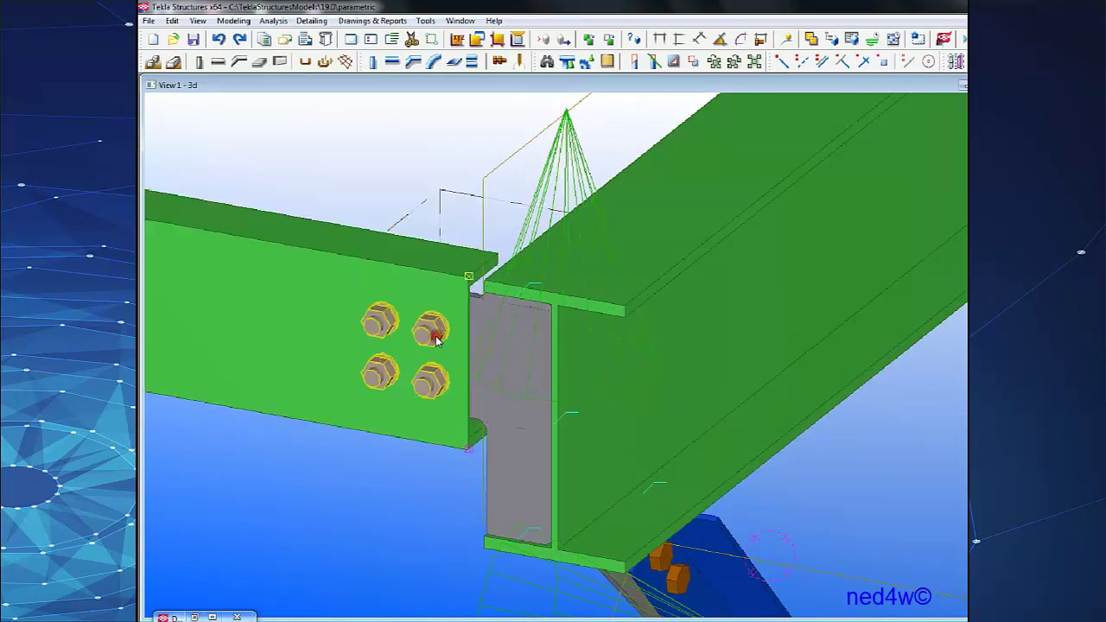
click(463, 201)
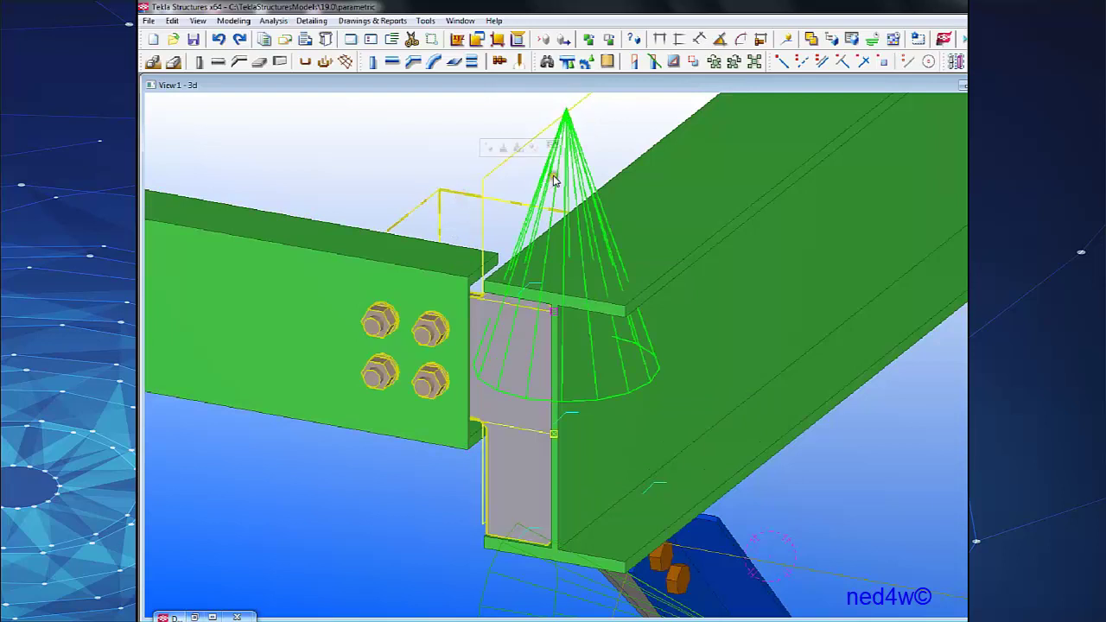
click(545, 474)
click(531, 526)
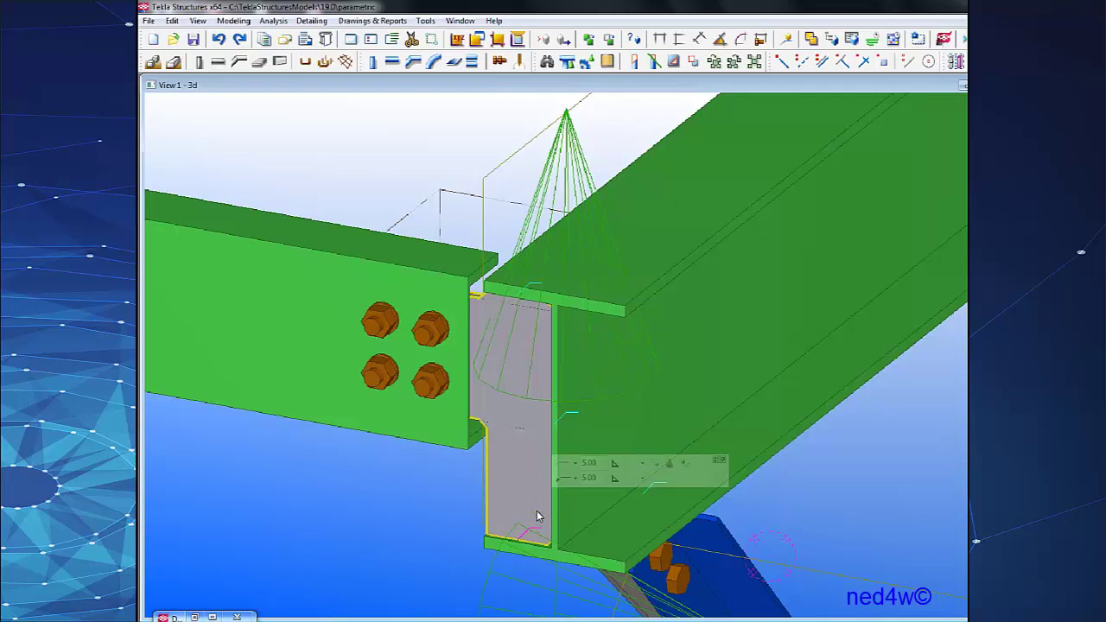
key(Escape)
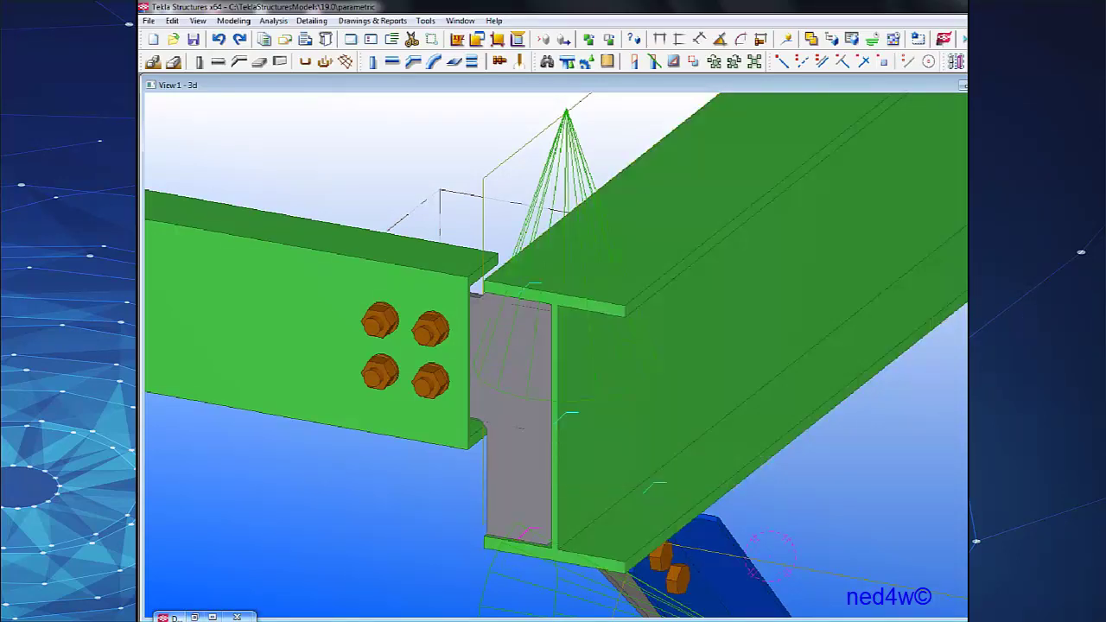
click(391, 492)
Examine the whole frame from both sides, from the cantilever beams and braces down to the base plates.
scroll(445, 442, down, 3)
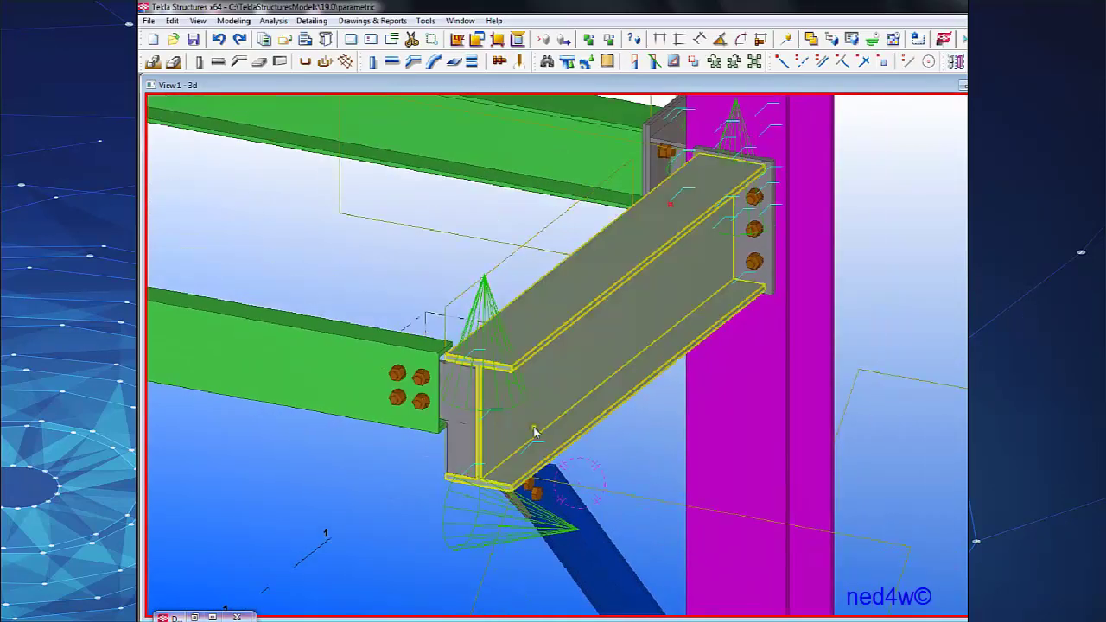
scroll(558, 451, up, 3)
middle_drag(561, 455, 827, 448)
scroll(827, 448, down, 7)
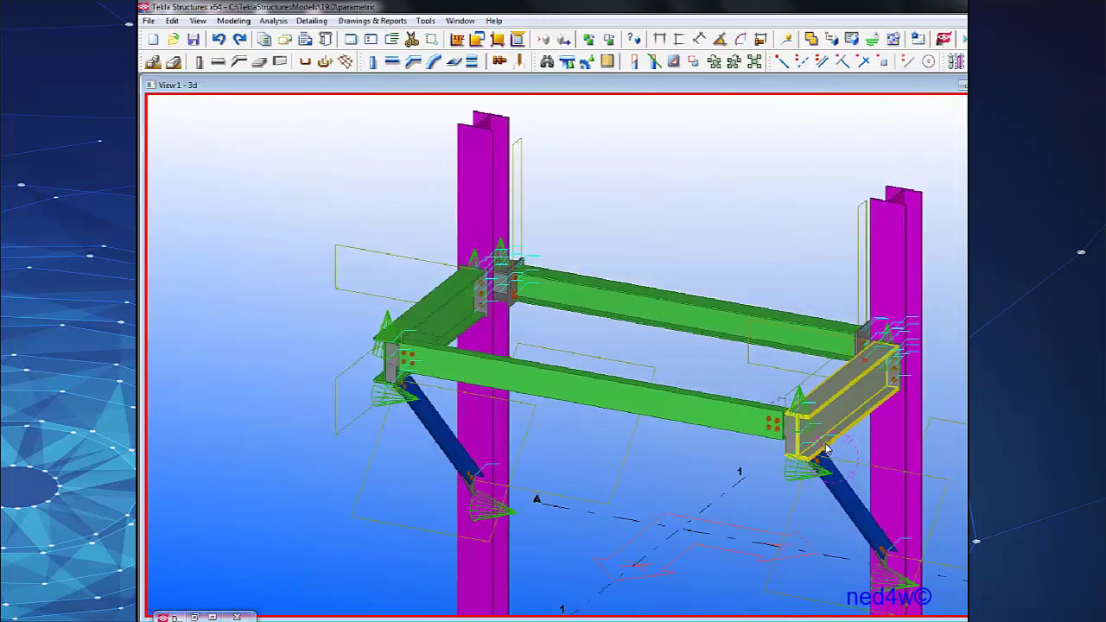
ctrl+middle_drag(709, 461, 521, 429)
scroll(870, 473, down, 1)
scroll(683, 432, down, 1)
middle_drag(683, 433, 540, 435)
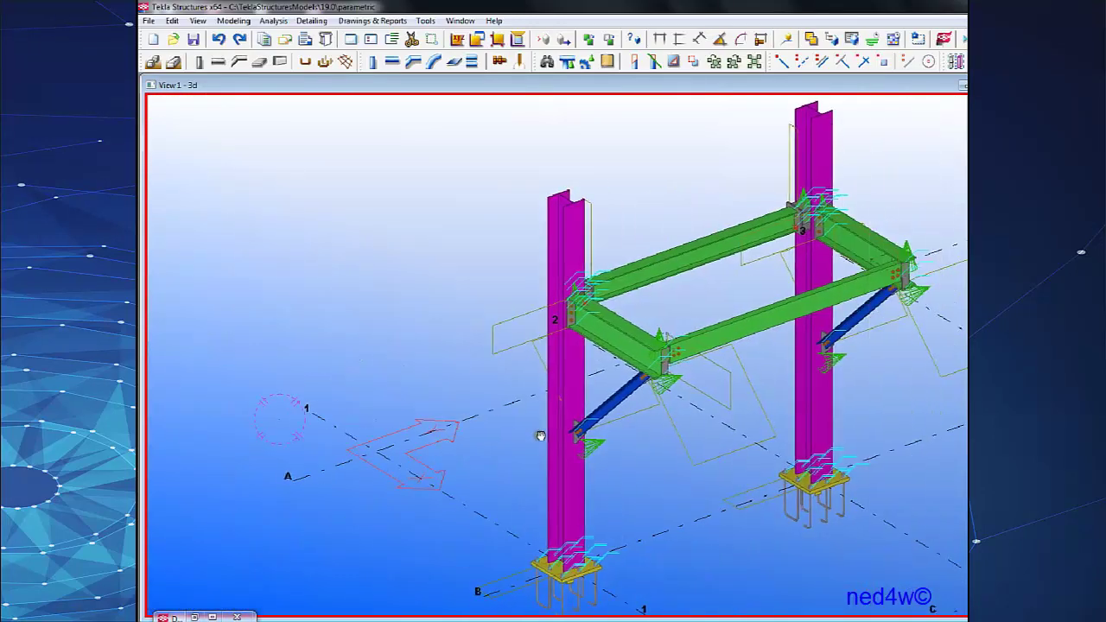
scroll(664, 427, up, 4)
ctrl+middle_drag(778, 432, 775, 383)
scroll(744, 415, down, 3)
middle_drag(774, 383, 682, 418)
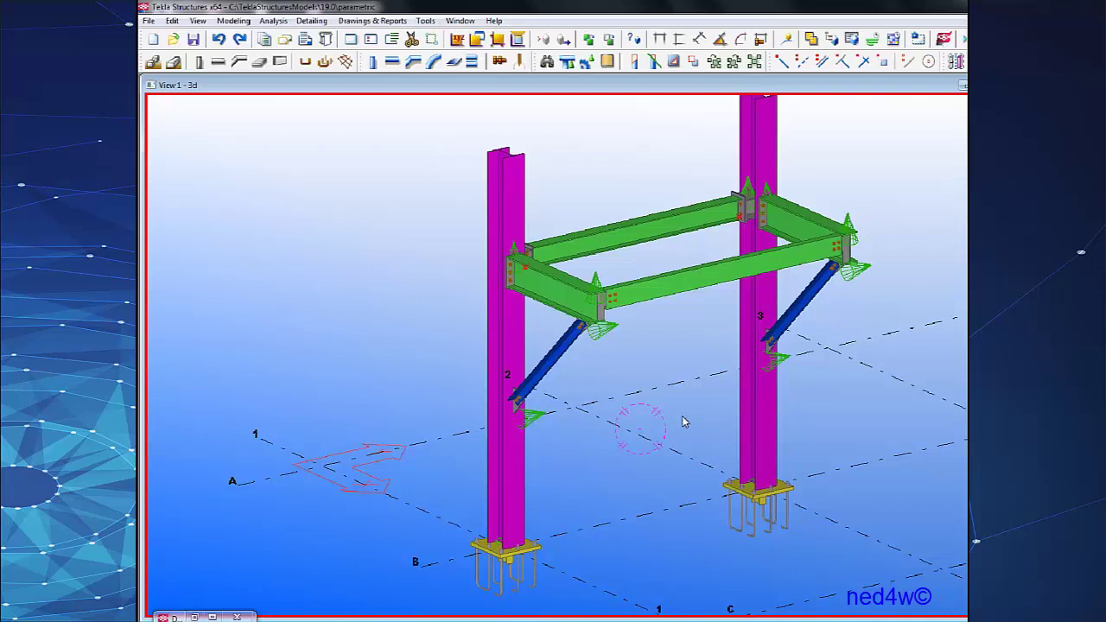
Cycle the representation of the parts from wireframe through the shaded and rendered modes to show only selected.
key(ctrl+1)
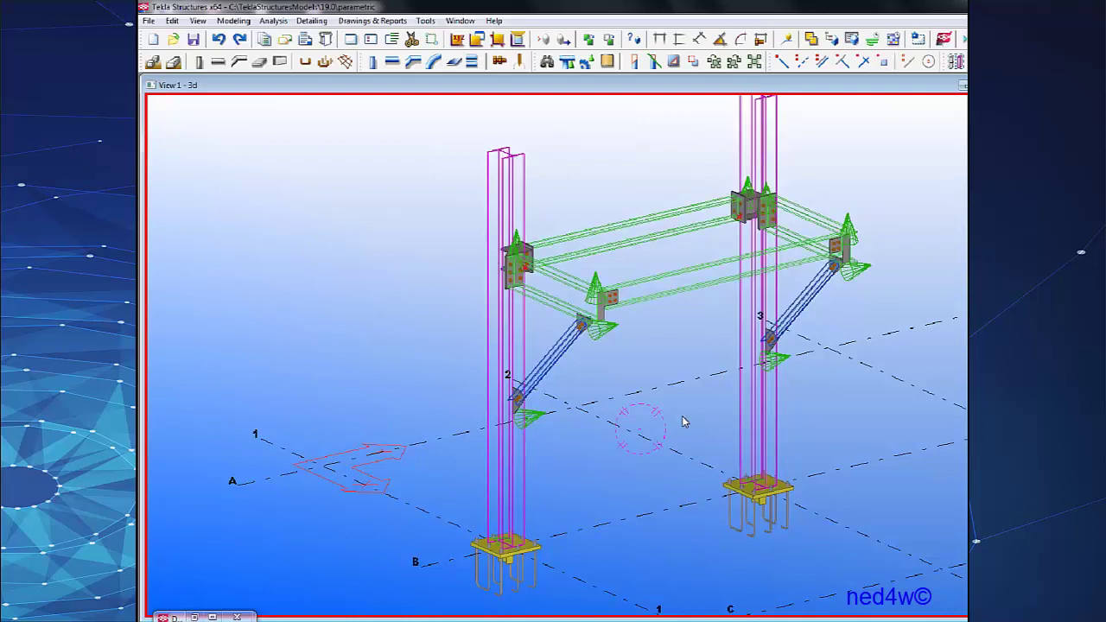
key(ctrl+2)
key(ctrl+3)
key(ctrl+4)
key(ctrl+5)
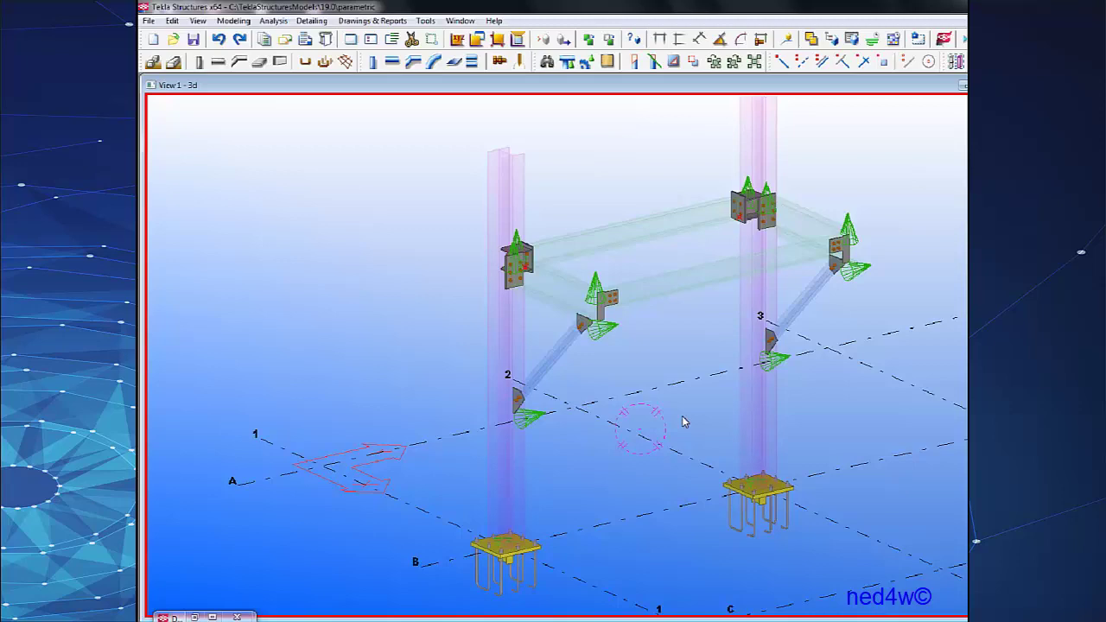
Cycle the representation of the component objects through all modes to show only selected, and examine the connections at the column.
key(shift+1)
key(shift+2)
key(shift+3)
key(shift+4)
key(shift+5)
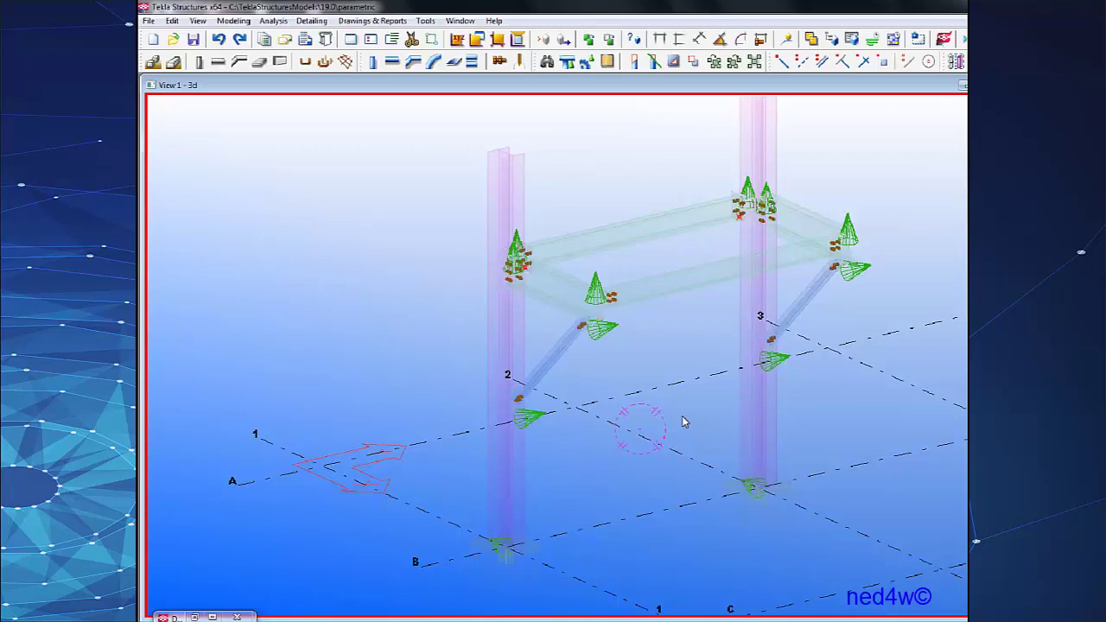
scroll(865, 218, up, 5)
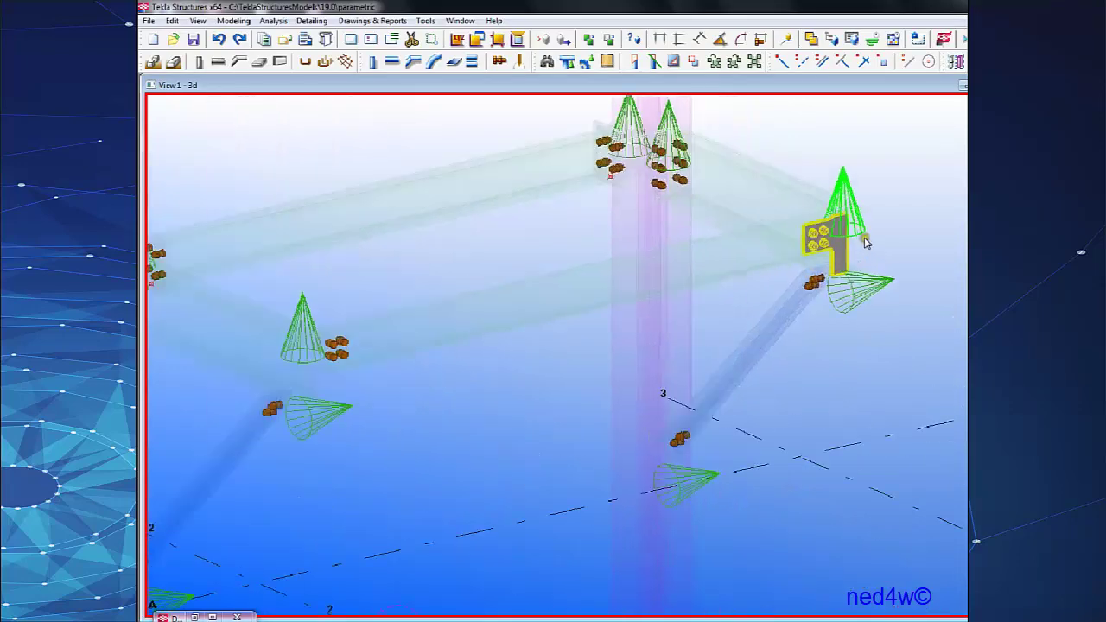
middle_drag(645, 303, 782, 536)
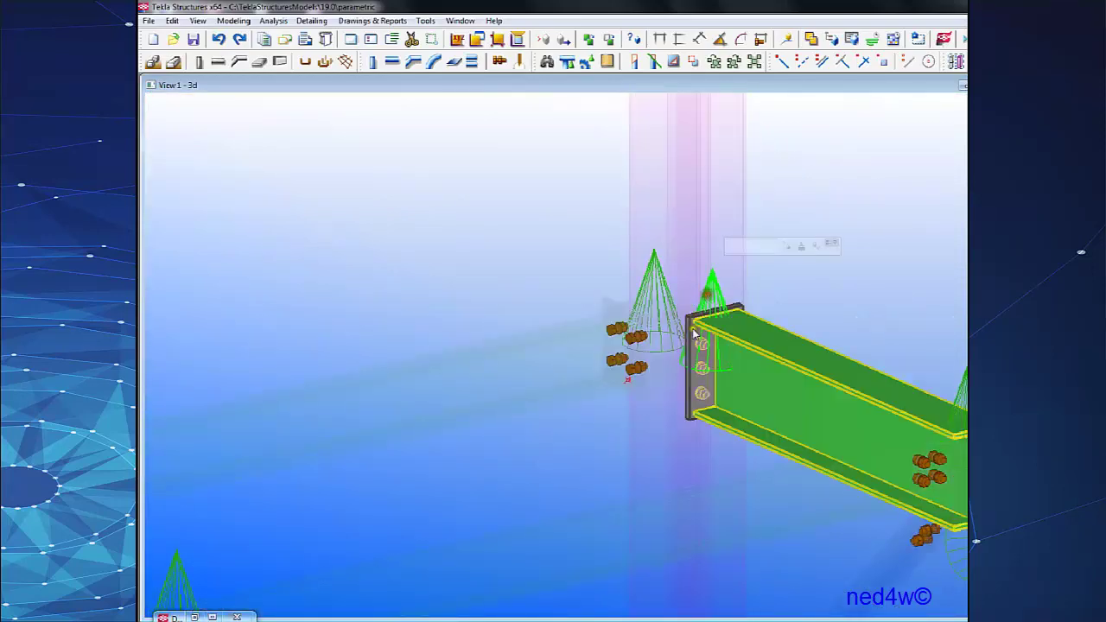
scroll(539, 462, down, 2)
middle_drag(539, 462, 663, 459)
scroll(664, 459, down, 2)
click(419, 401)
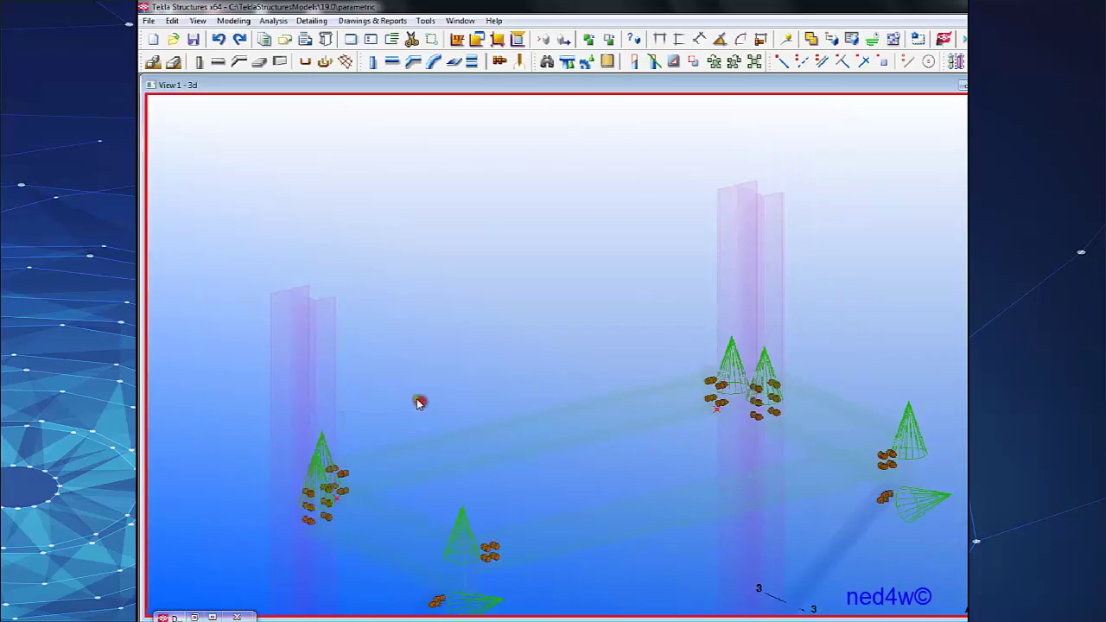
Restore the rendered representation for both the parts and the component objects of the frame.
key(ctrl+4)
key(shift+4)
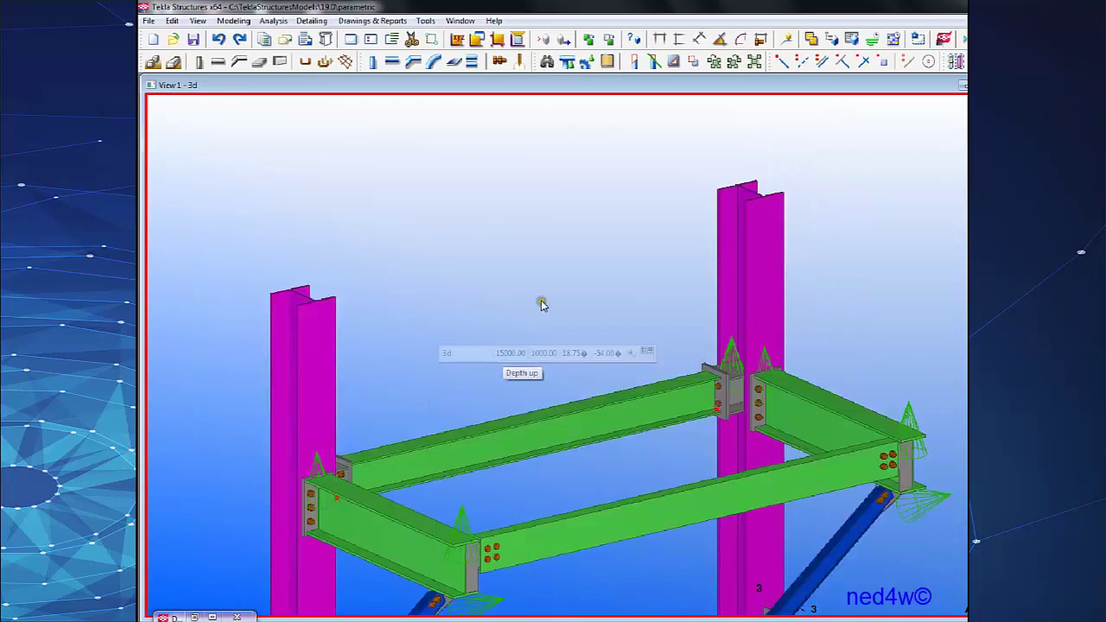
click(564, 268)
scroll(759, 428, down, 4)
middle_drag(783, 469, 716, 368)
scroll(717, 368, down, 3)
middle_drag(724, 431, 674, 327)
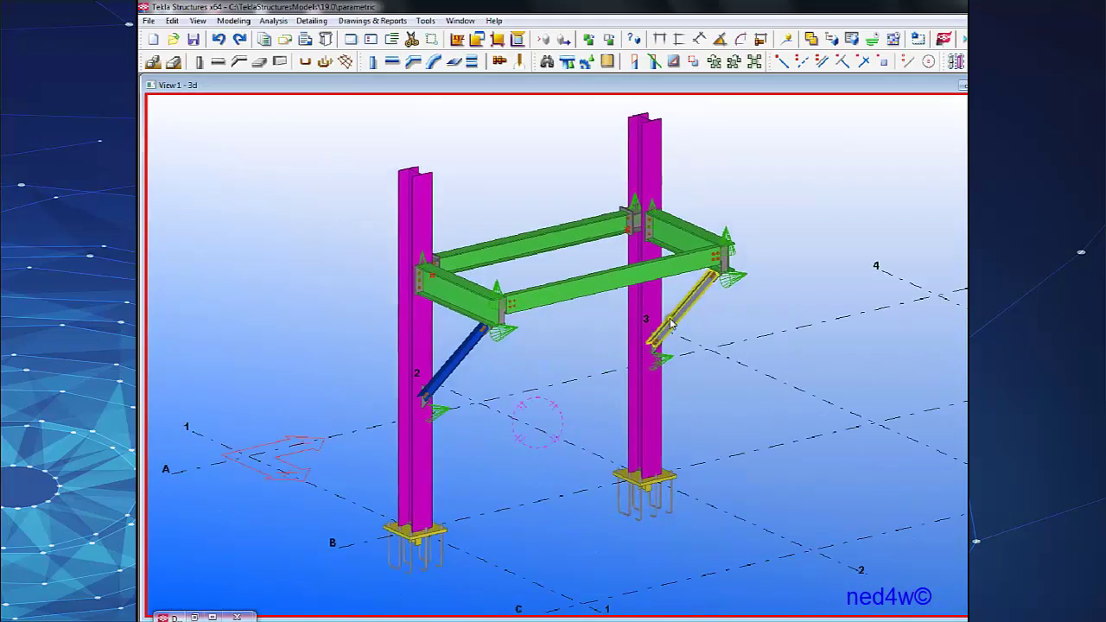
scroll(671, 327, down, 2)
mouse_move(735, 372)
ctrl+middle_down()
mouse_move(644, 383)
mouse_move(700, 382)
ctrl+middle_up()
click(749, 232)
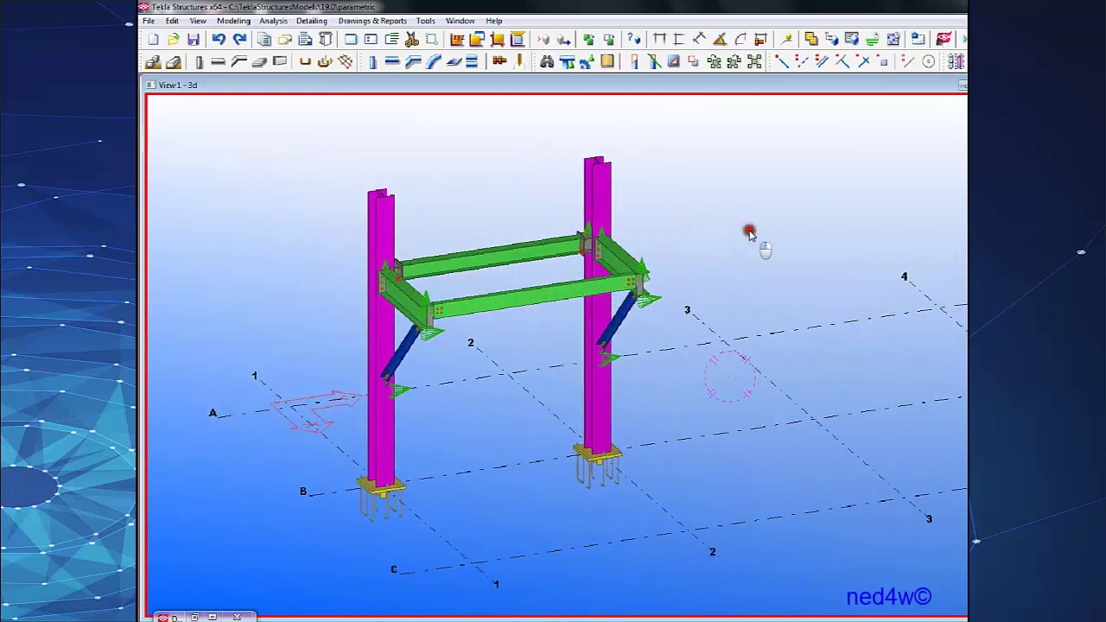
middle_drag(737, 237, 695, 281)
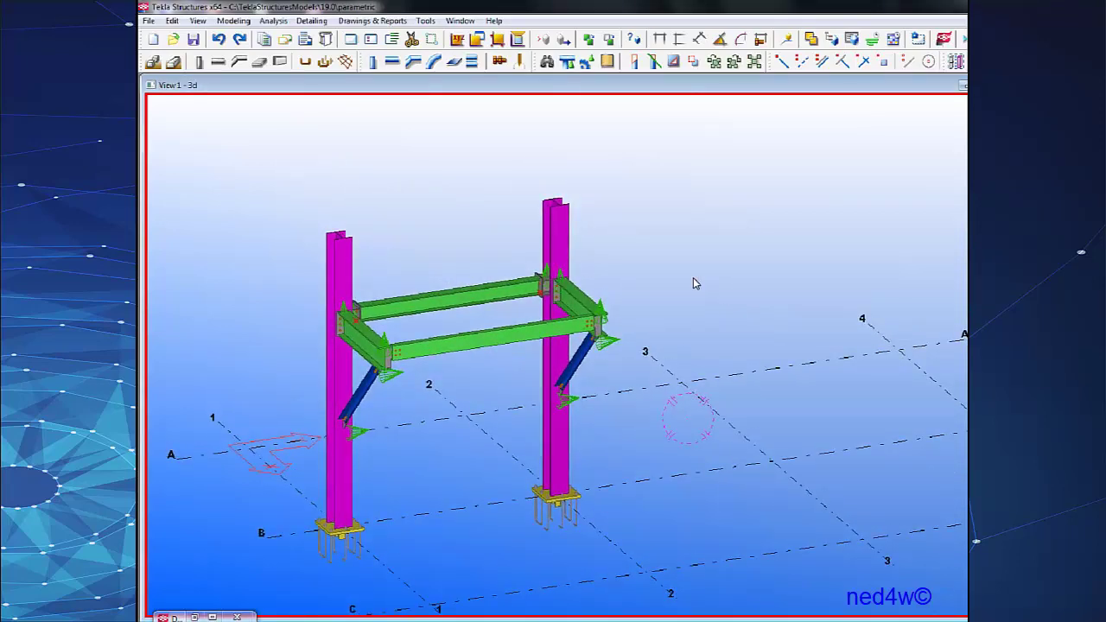
middle_drag(699, 316, 674, 334)
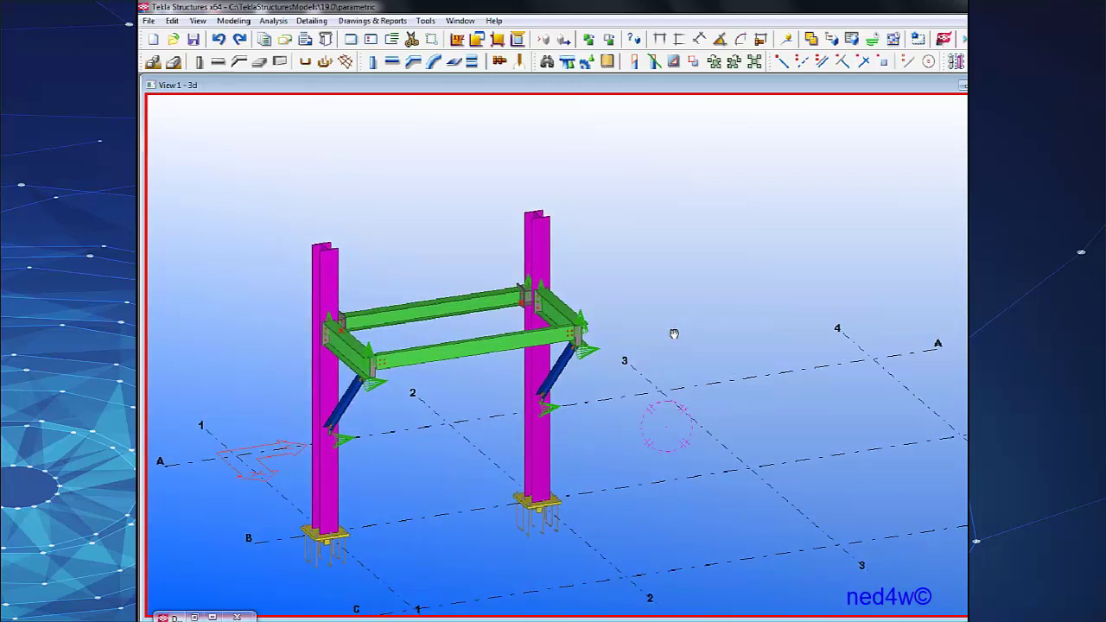
Copy the column on grid line 2 with its beams, channel, brace and connections linearly, using dY 3000 and 2 copies.
drag(652, 164, 474, 545)
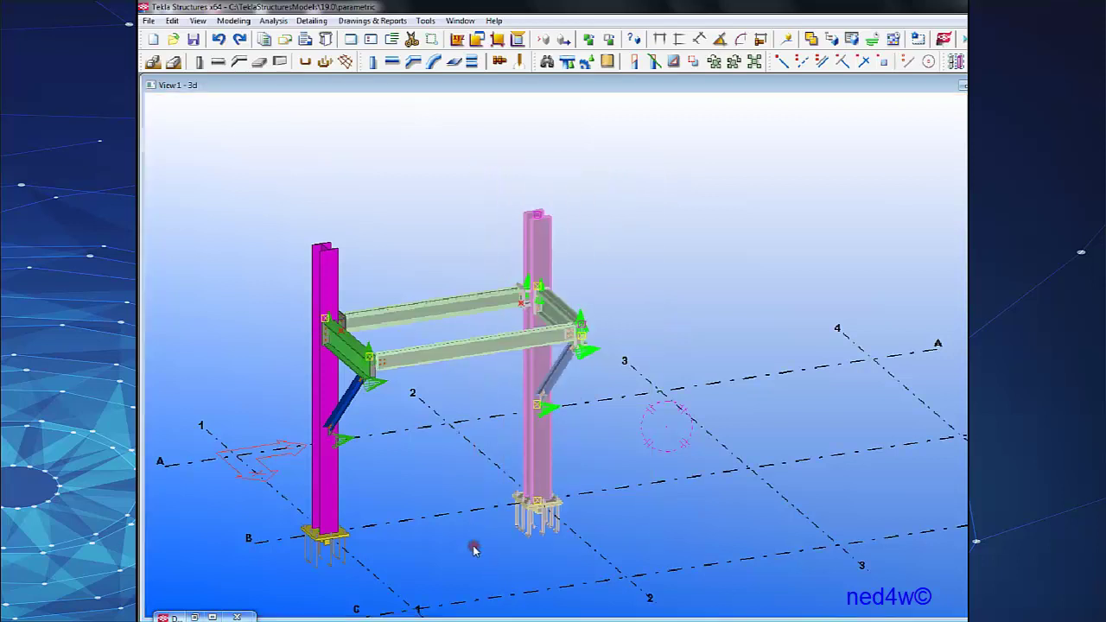
right_click(542, 327)
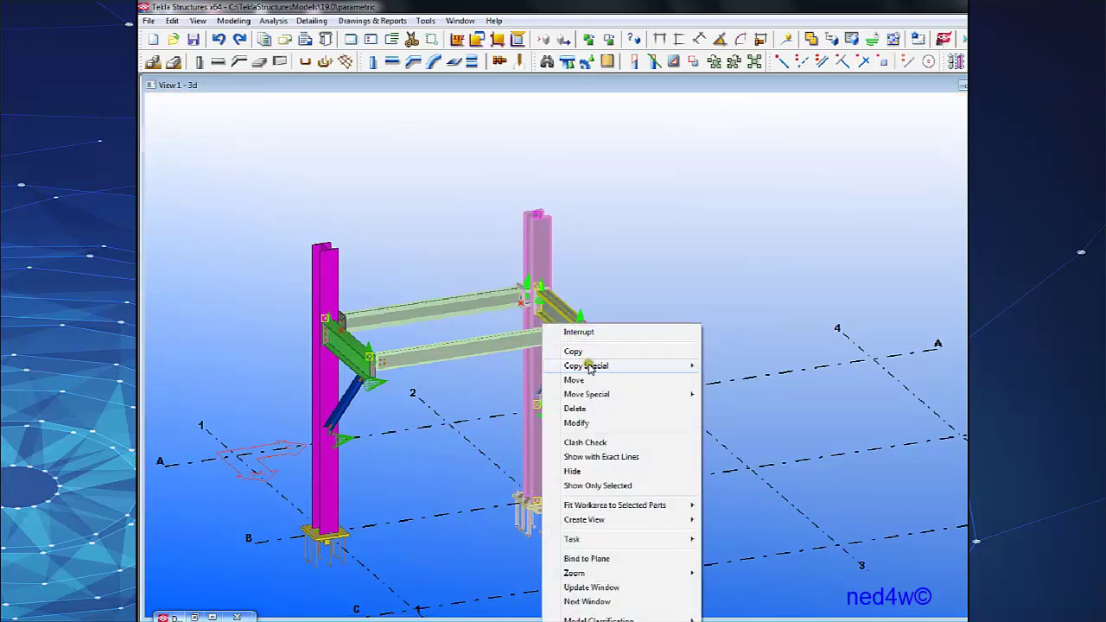
mouse_move(589, 367)
click(741, 368)
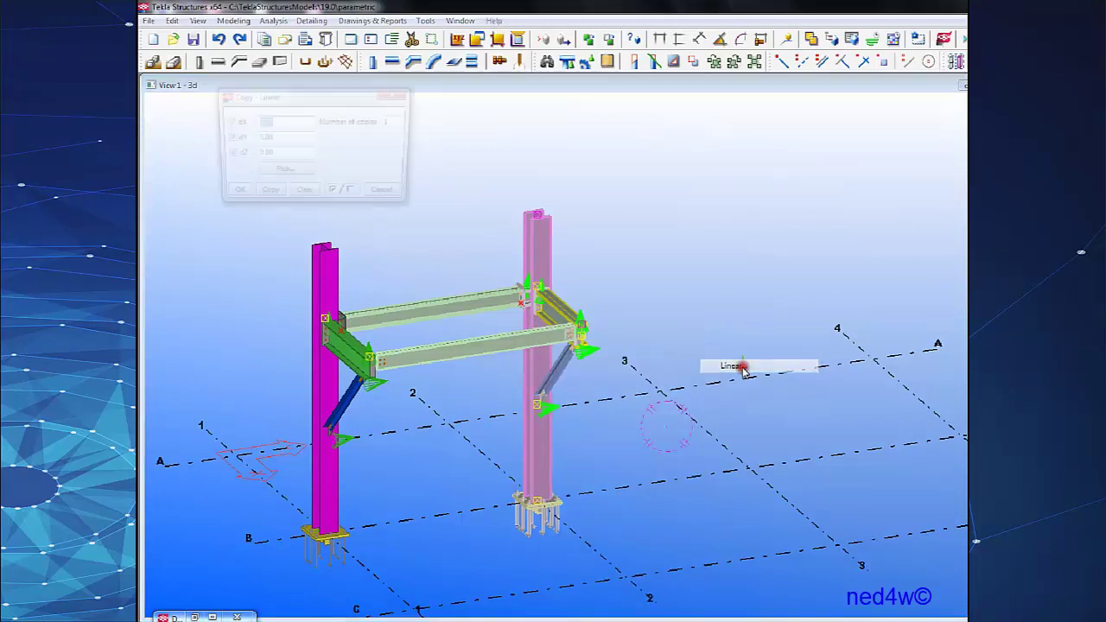
click(840, 543)
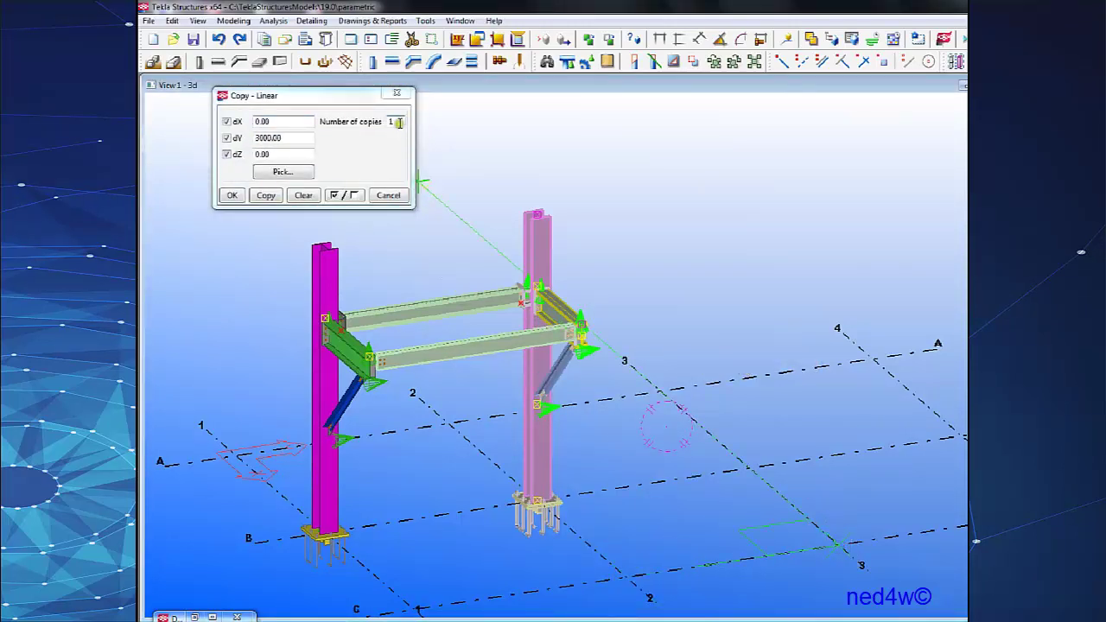
double_click(393, 122)
text(2)
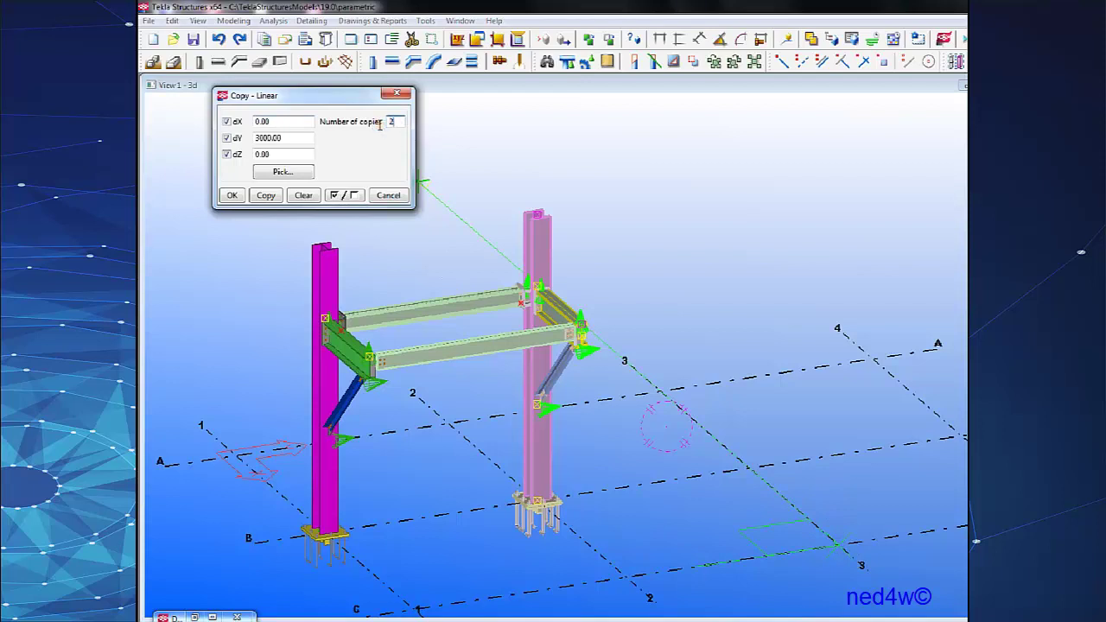
click(267, 195)
click(389, 196)
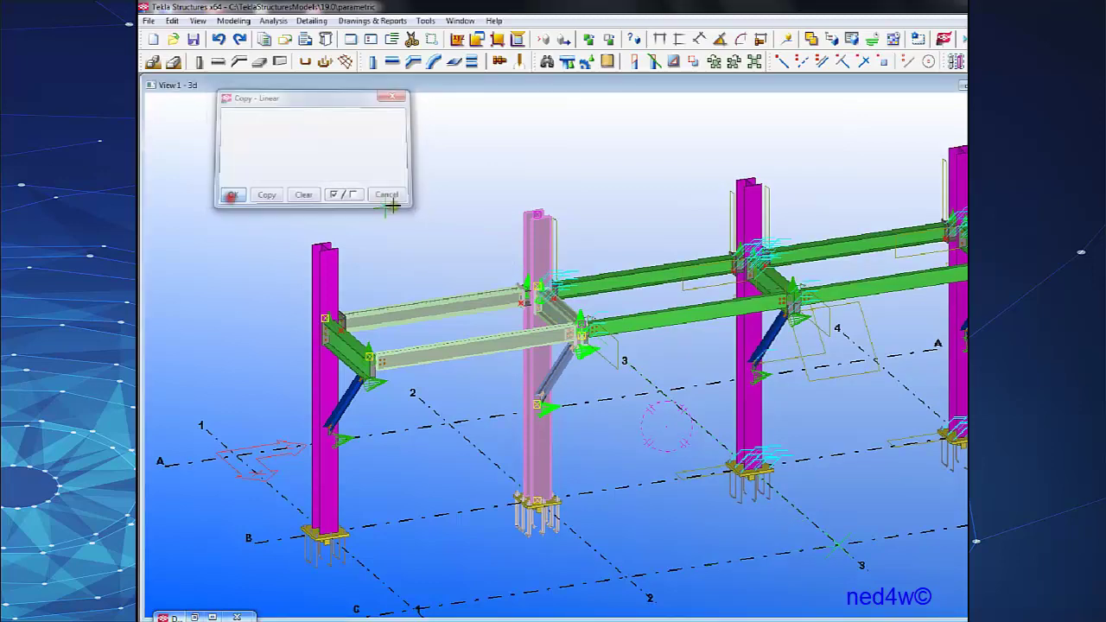
right_click(557, 144)
click(597, 143)
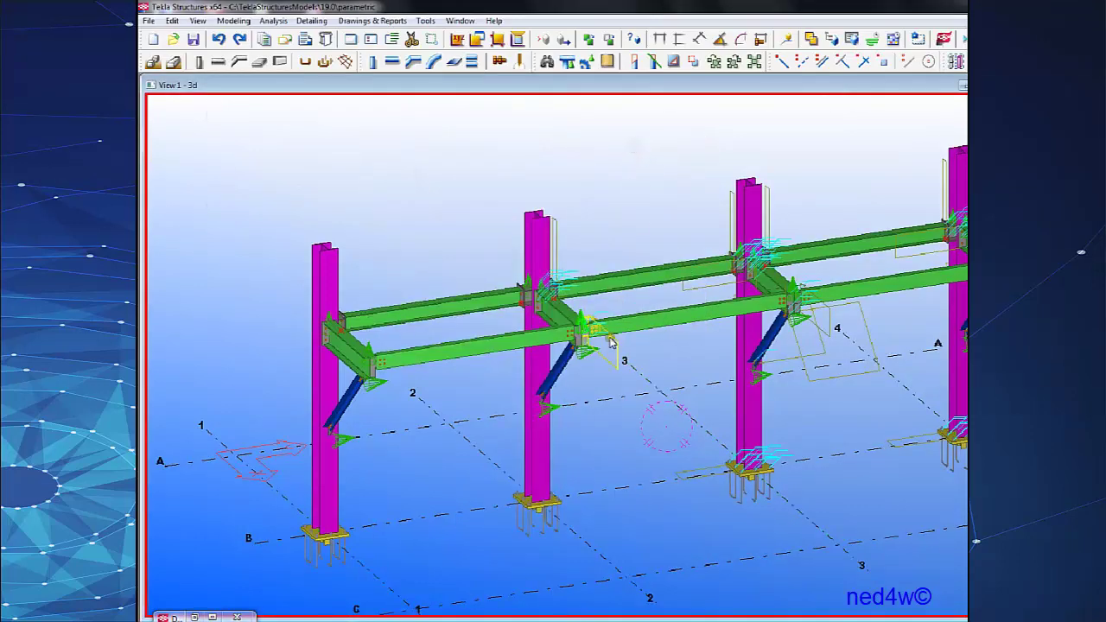
Examine the connections in the copied bays and view the complete frame along grid lines 1 to 4.
scroll(611, 343, up, 10)
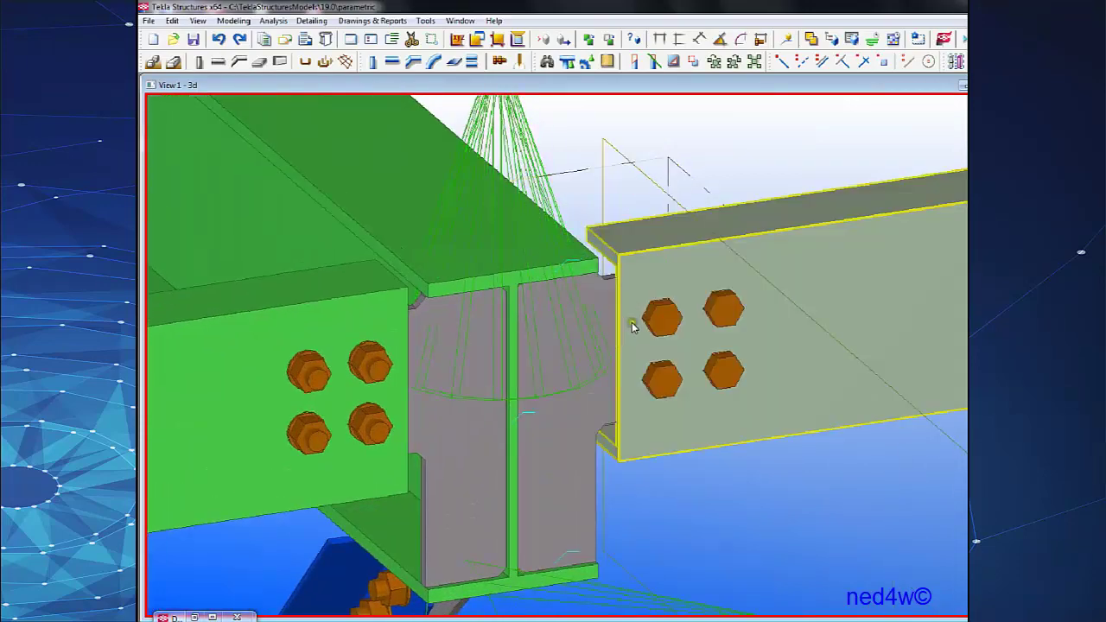
scroll(632, 327, down, 12)
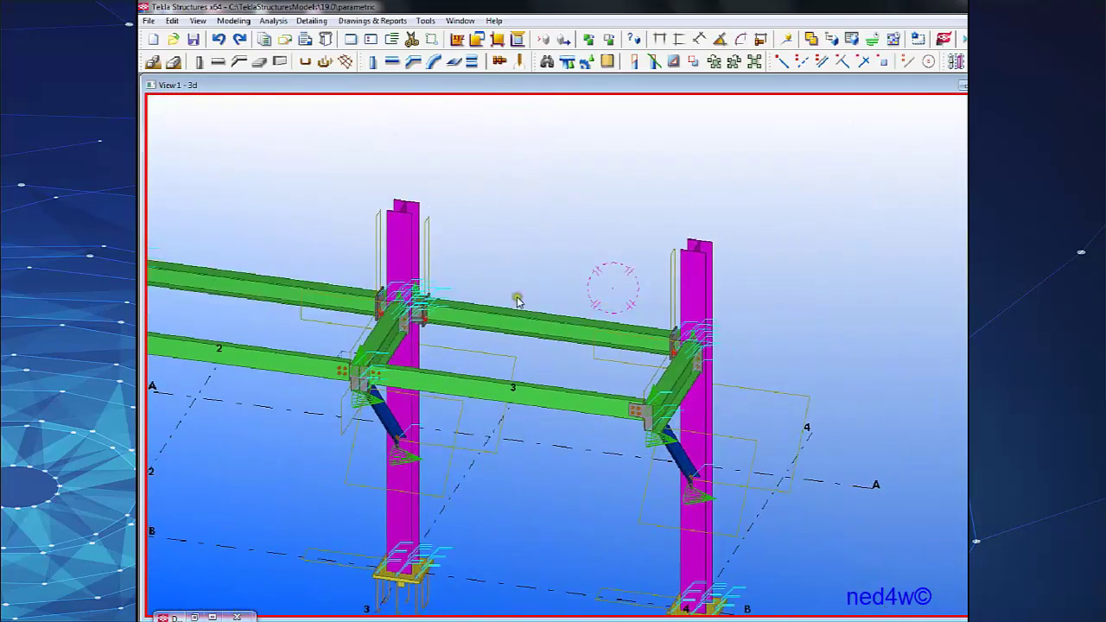
scroll(519, 301, down, 10)
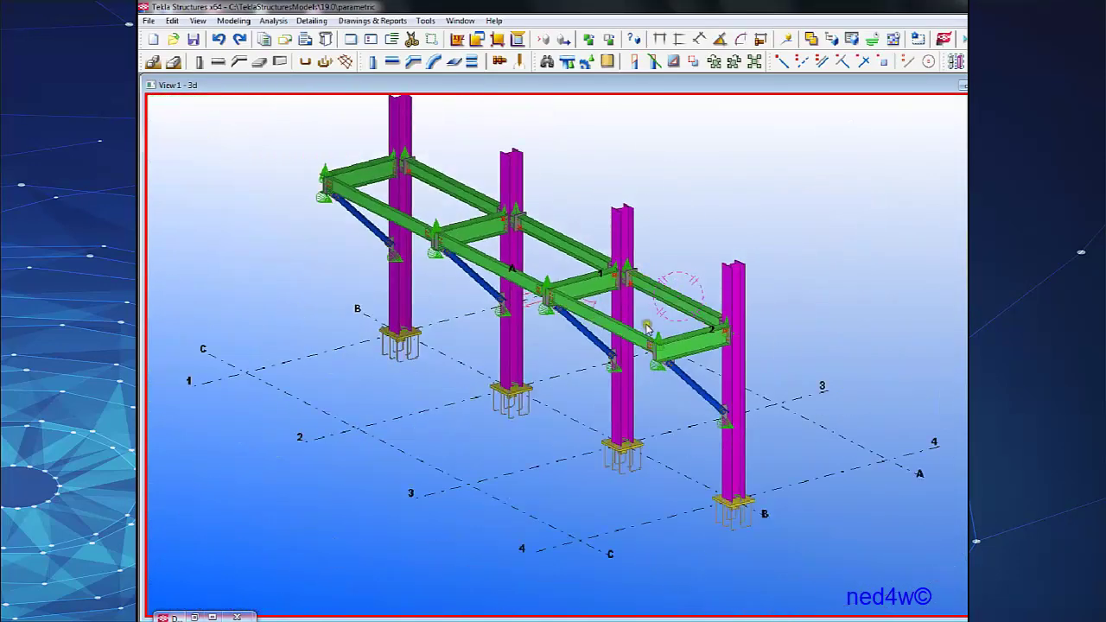
mouse_move(647, 328)
ctrl+middle_down()
mouse_move(689, 265)
mouse_move(702, 319)
mouse_move(597, 320)
mouse_move(751, 348)
mouse_move(783, 326)
mouse_move(787, 306)
mouse_move(637, 318)
ctrl+middle_up()
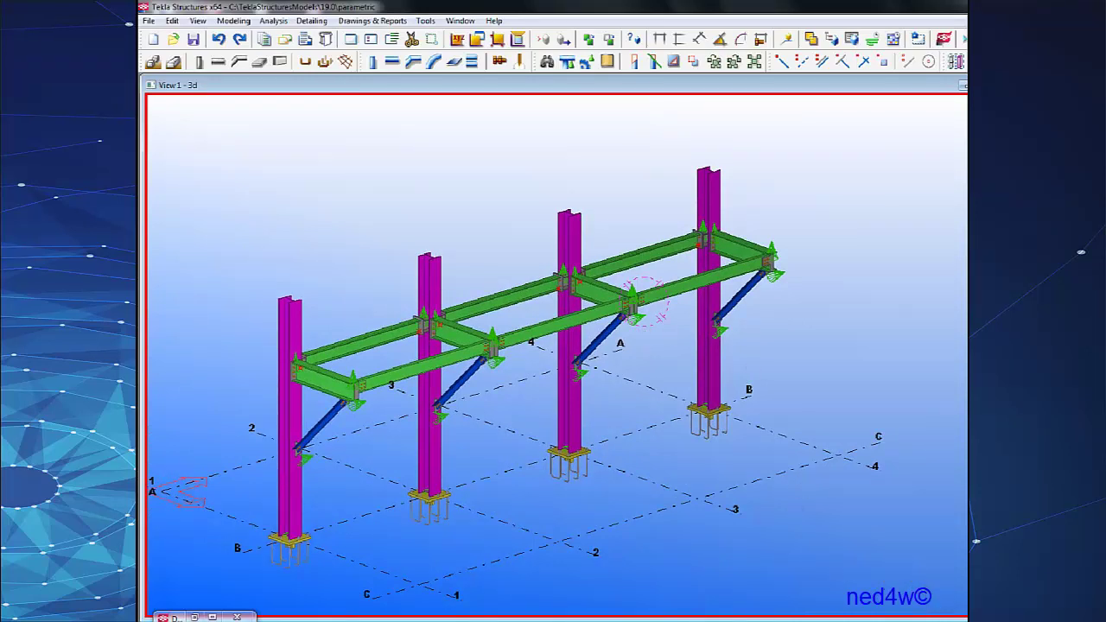
click(916, 621)
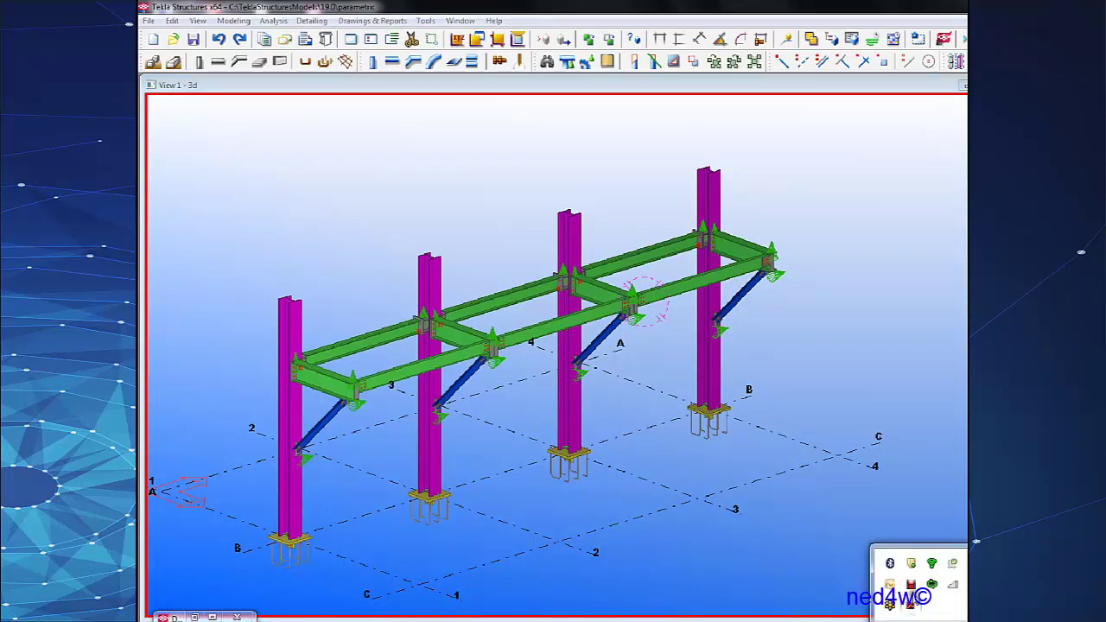
right_click(914, 588)
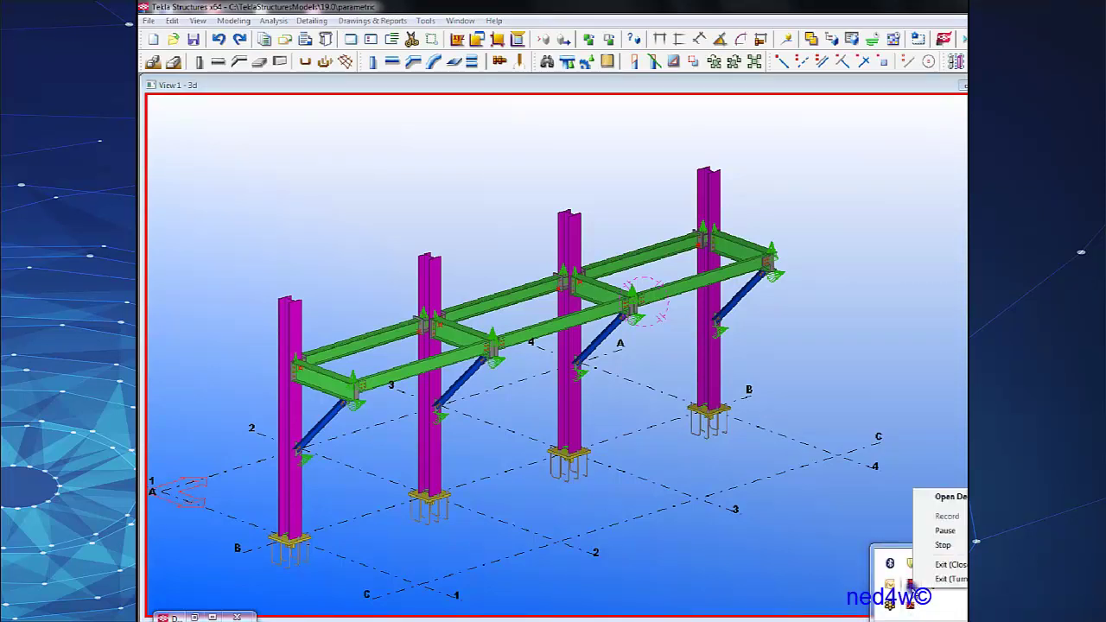
click(948, 531)
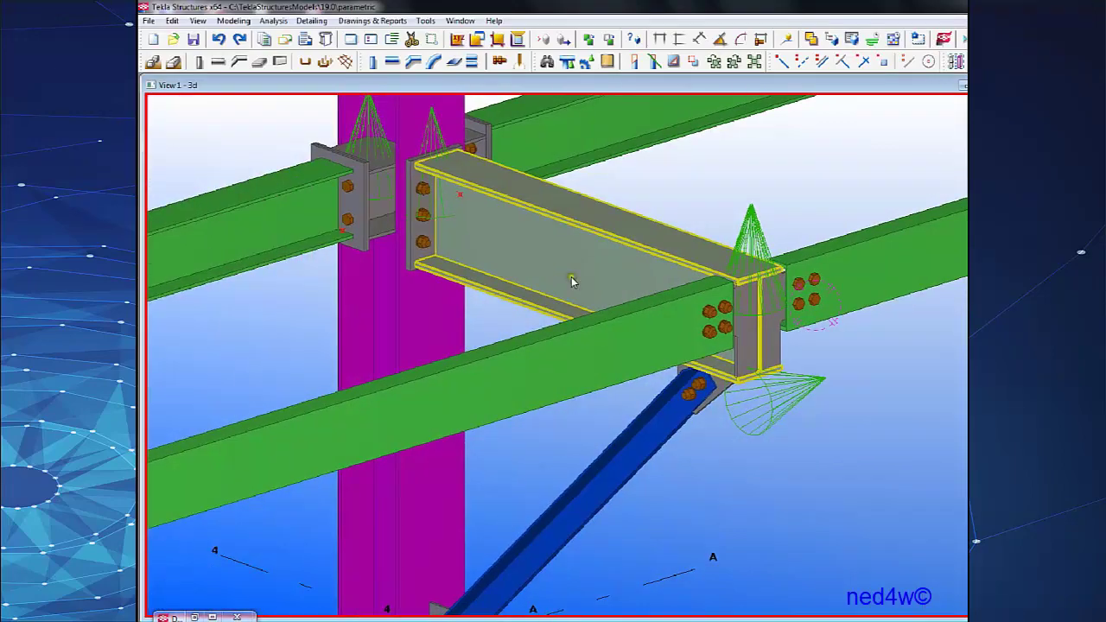
Open the bolt settings of the end plate (144) joining the short cross beam to the column.
scroll(572, 281, down, 3)
ctrl+middle_drag(452, 311, 435, 329)
scroll(491, 204, up, 7)
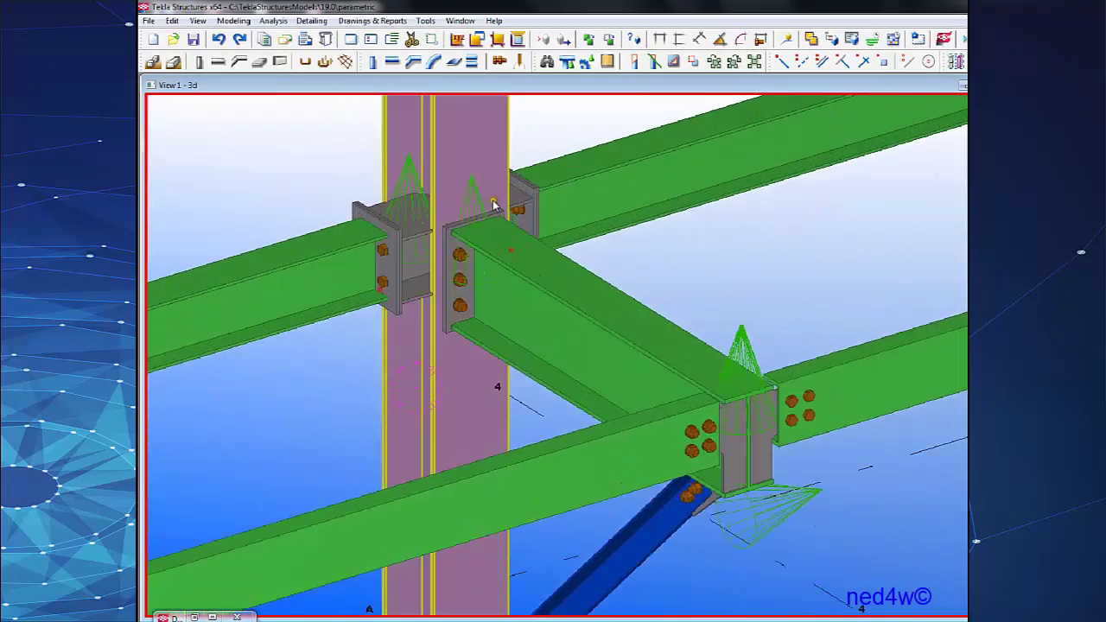
scroll(485, 203, down, 3)
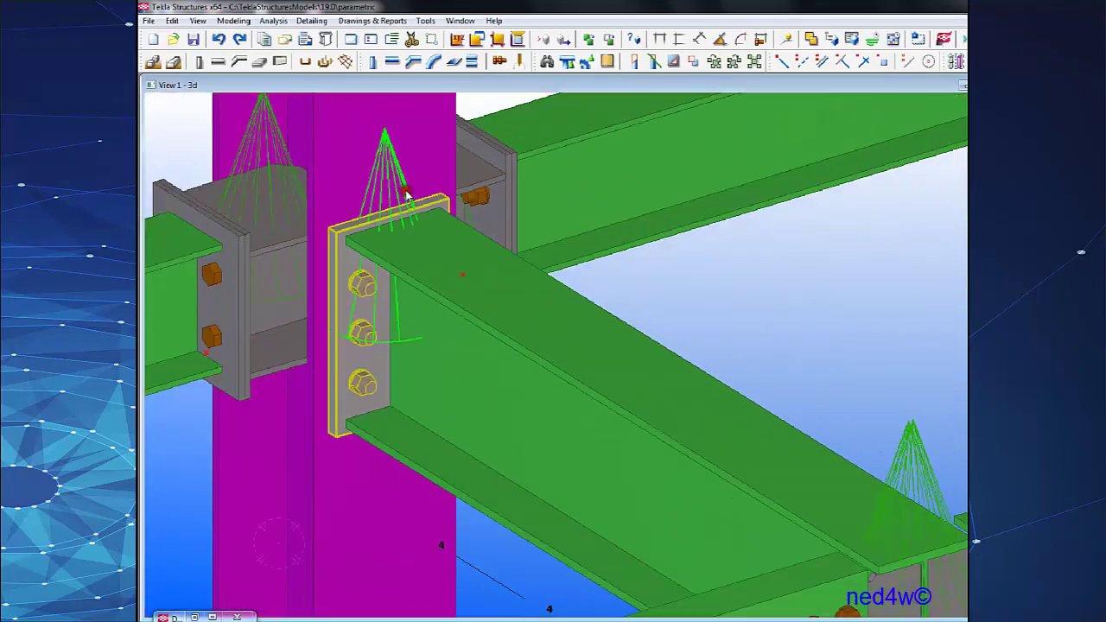
double_click(407, 196)
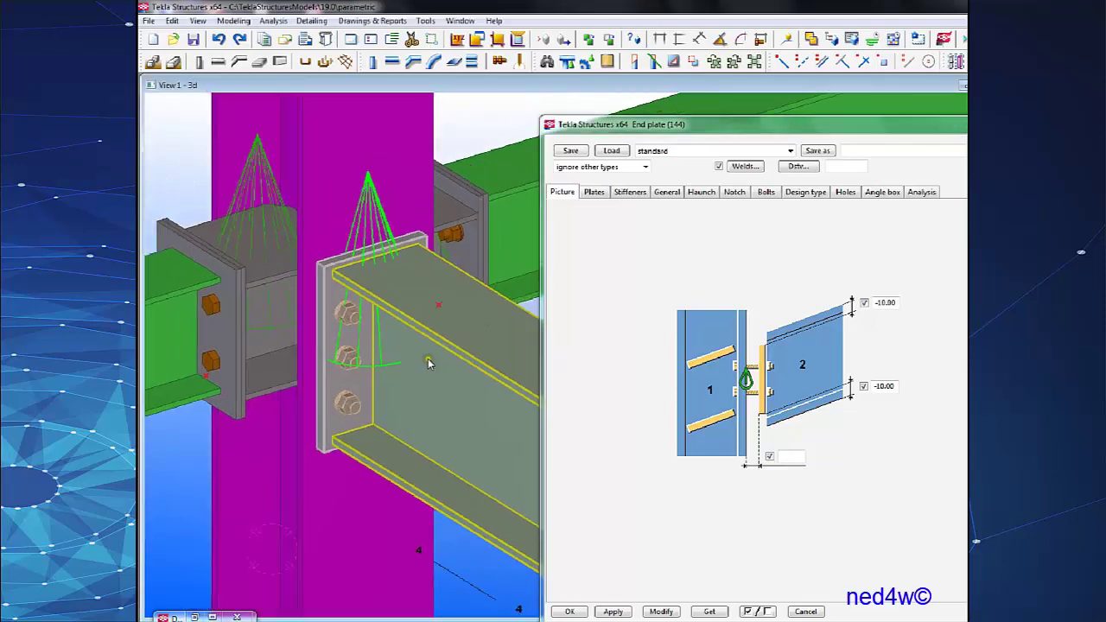
click(767, 192)
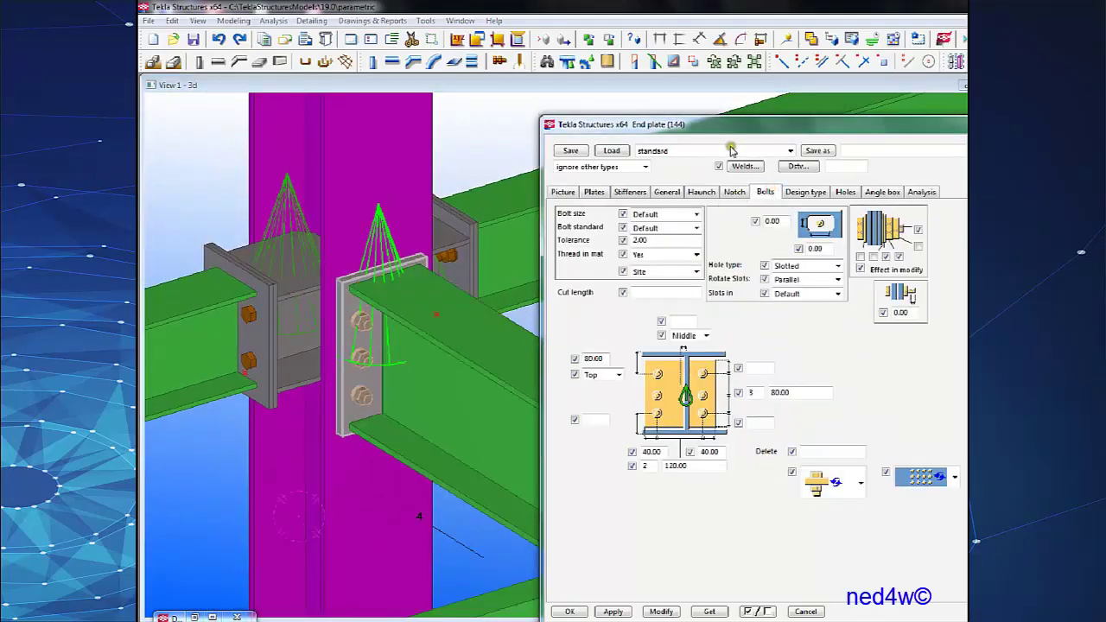
drag(758, 130, 766, 99)
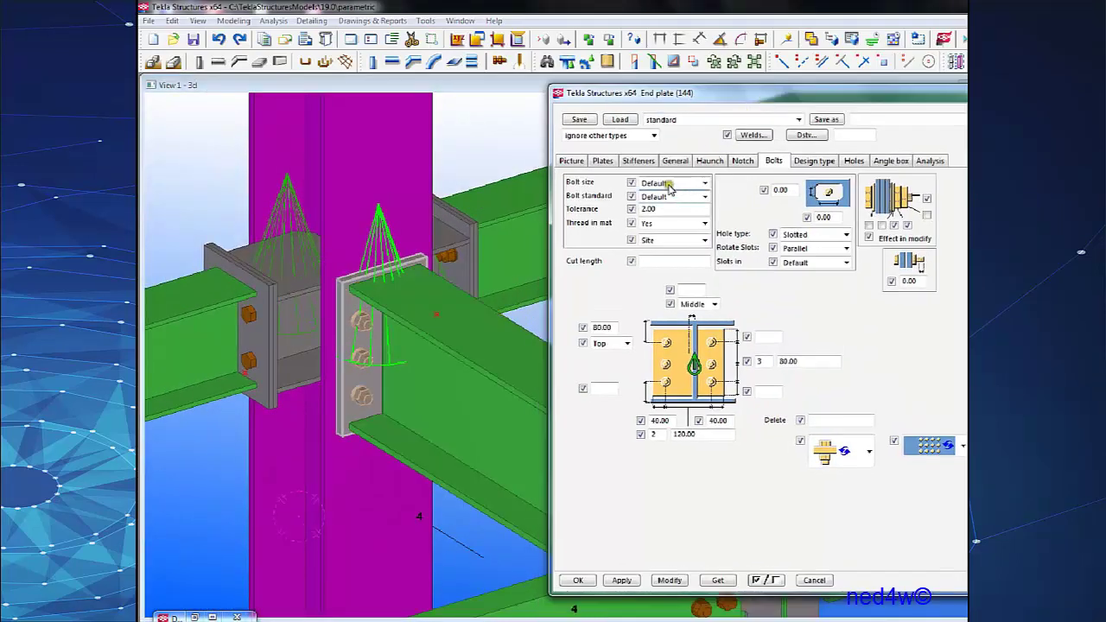
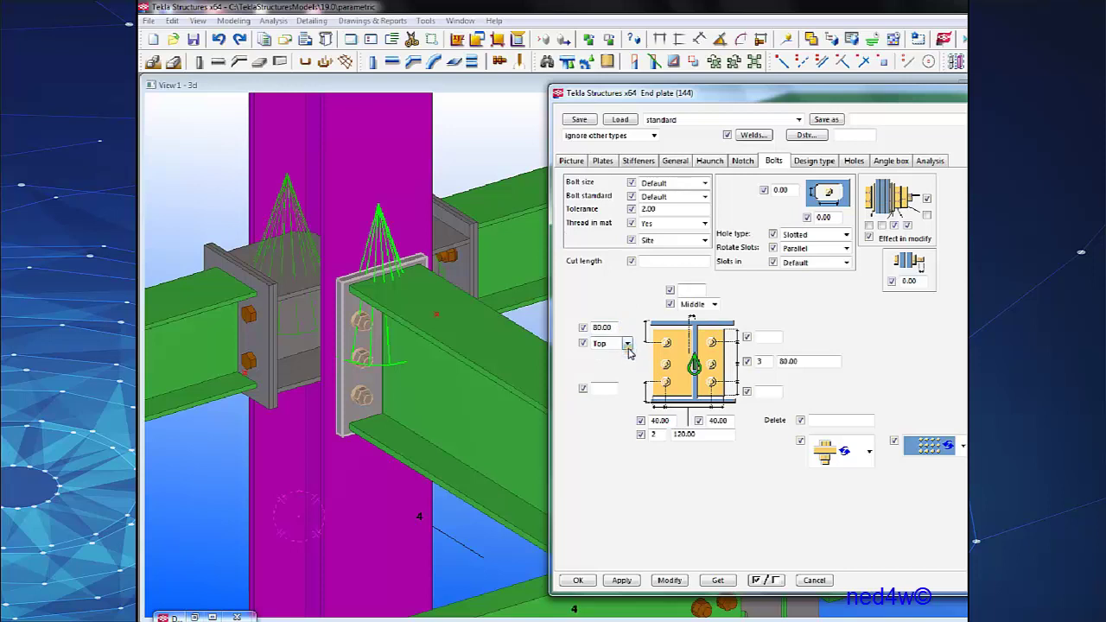
Review the vertical bolt position and edge distance options of the end plate connection without editing them.
click(628, 344)
click(600, 343)
click(603, 327)
click(603, 387)
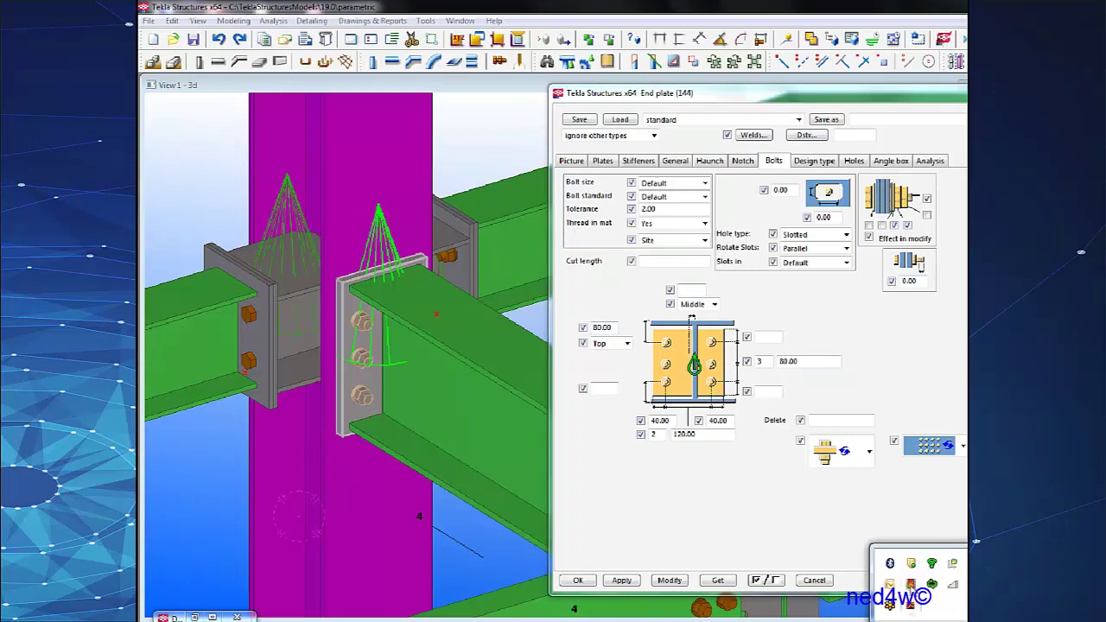
right_click(912, 588)
click(944, 528)
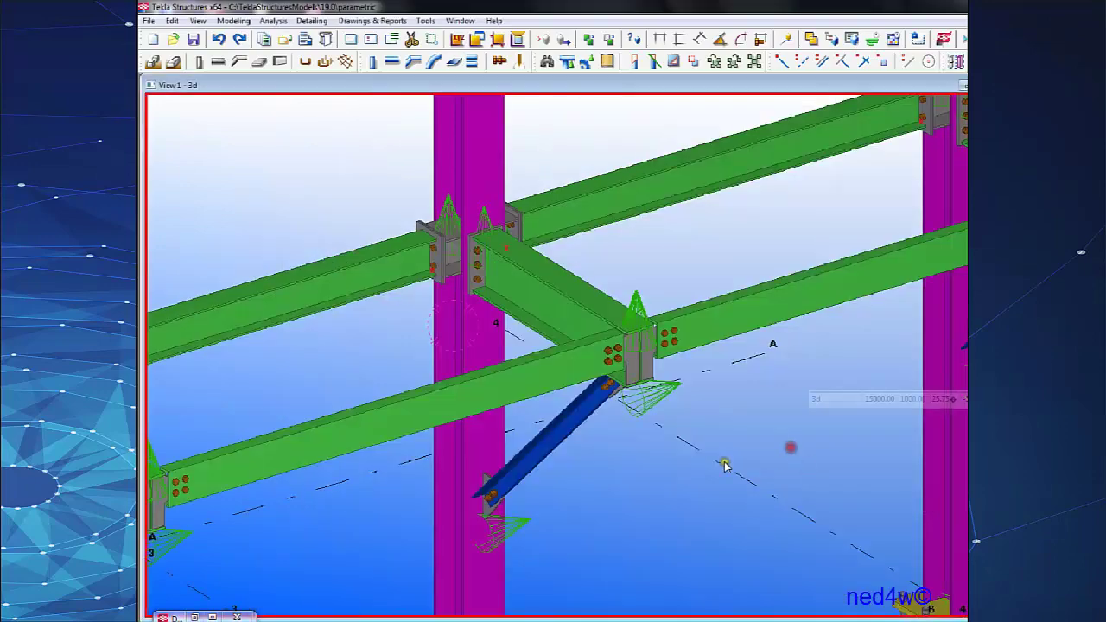
Examine the copied frame from the column and brace joints down to the base plates.
middle_drag(724, 461, 626, 332)
scroll(635, 341, down, 3)
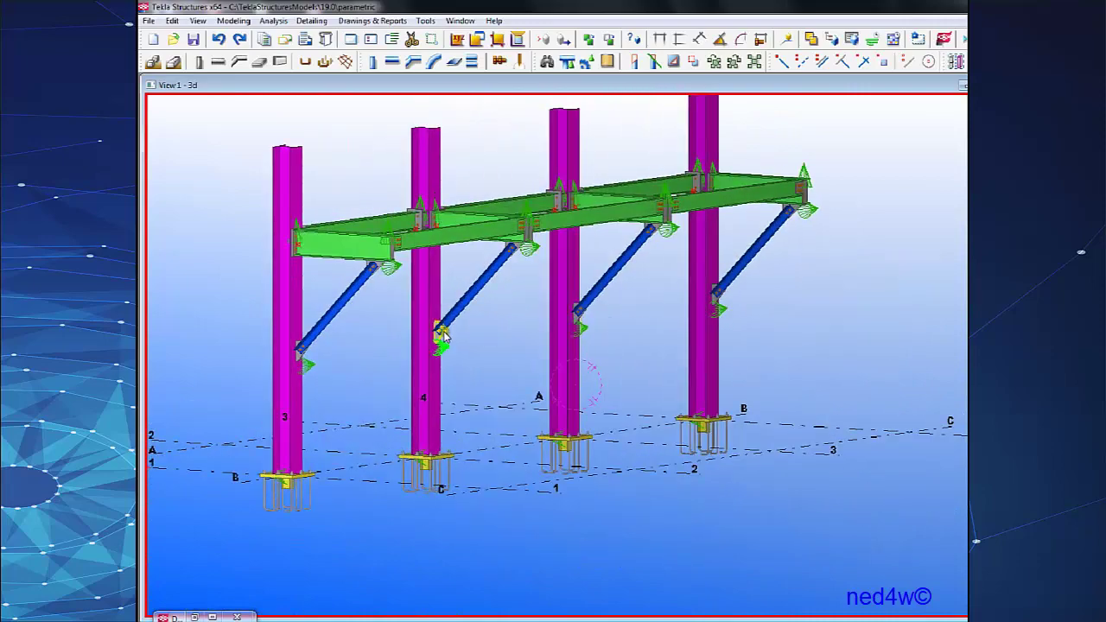
middle_drag(422, 338, 518, 351)
scroll(508, 328, up, 2)
scroll(496, 319, up, 3)
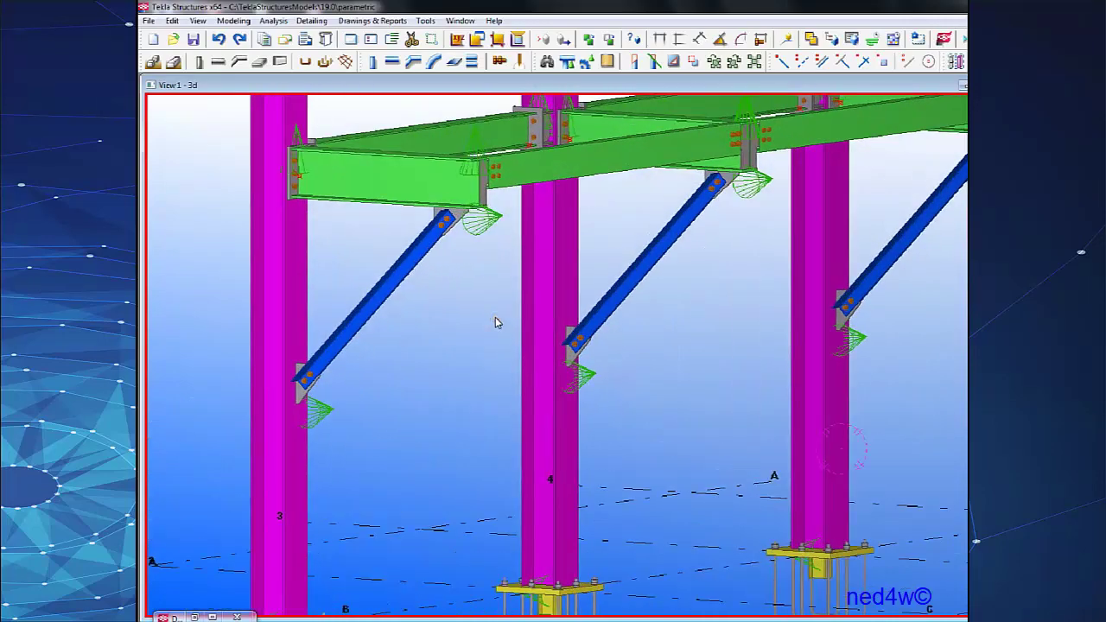
scroll(496, 319, down, 4)
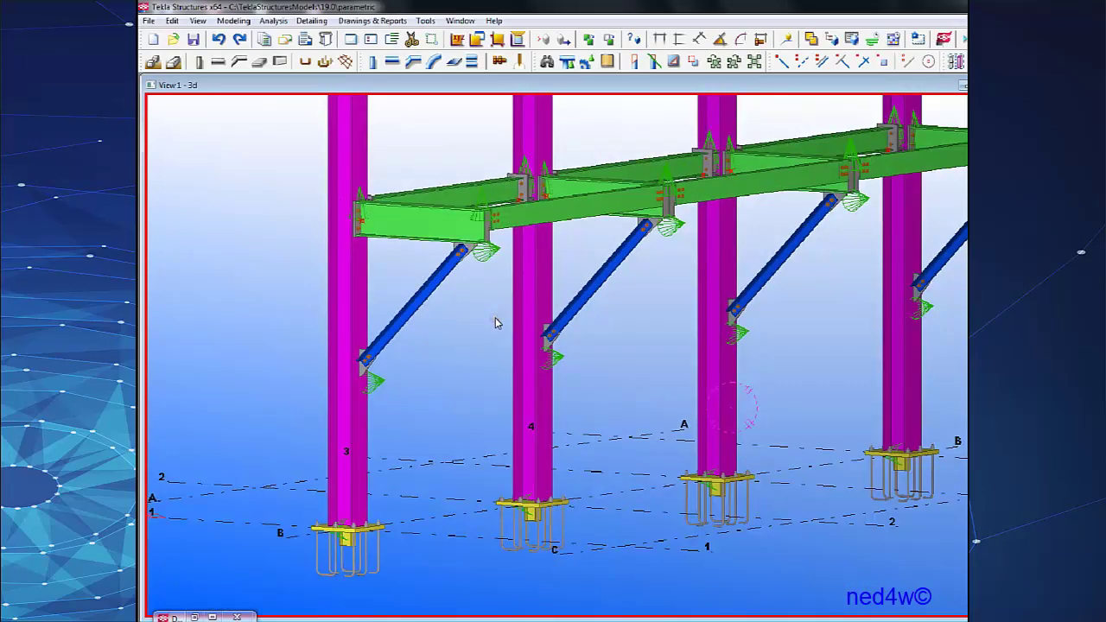
scroll(496, 323, down, 5)
scroll(643, 511, up, 4)
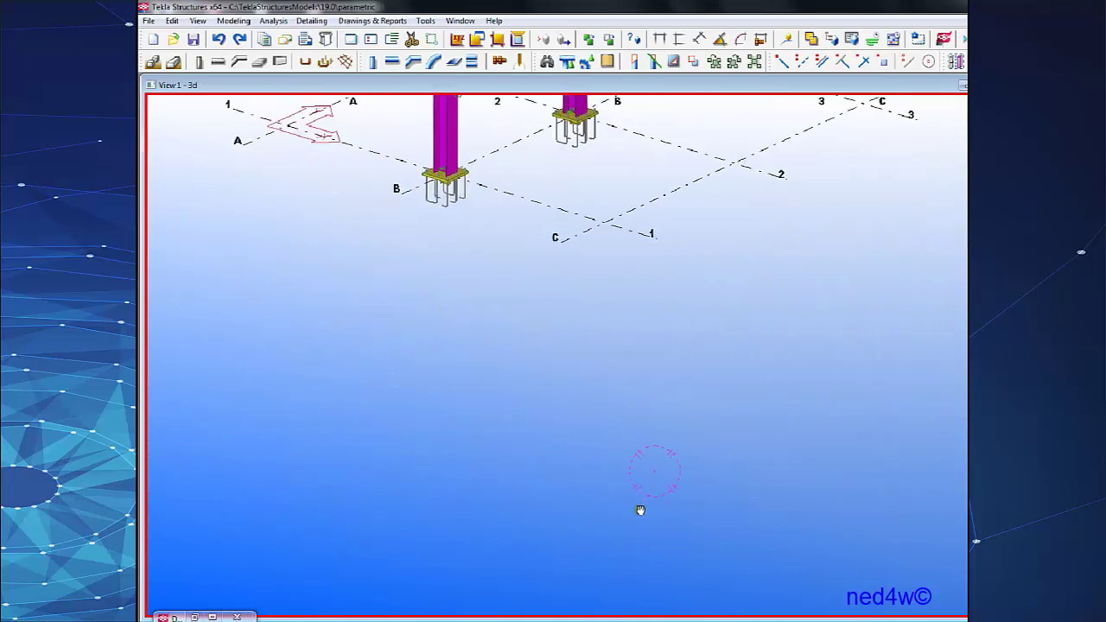
Model a 1500 mm twin angle profile along grid line C, from grid line 1 to midway towards grid line 2.
middle_drag(643, 511, 547, 594)
click(472, 61)
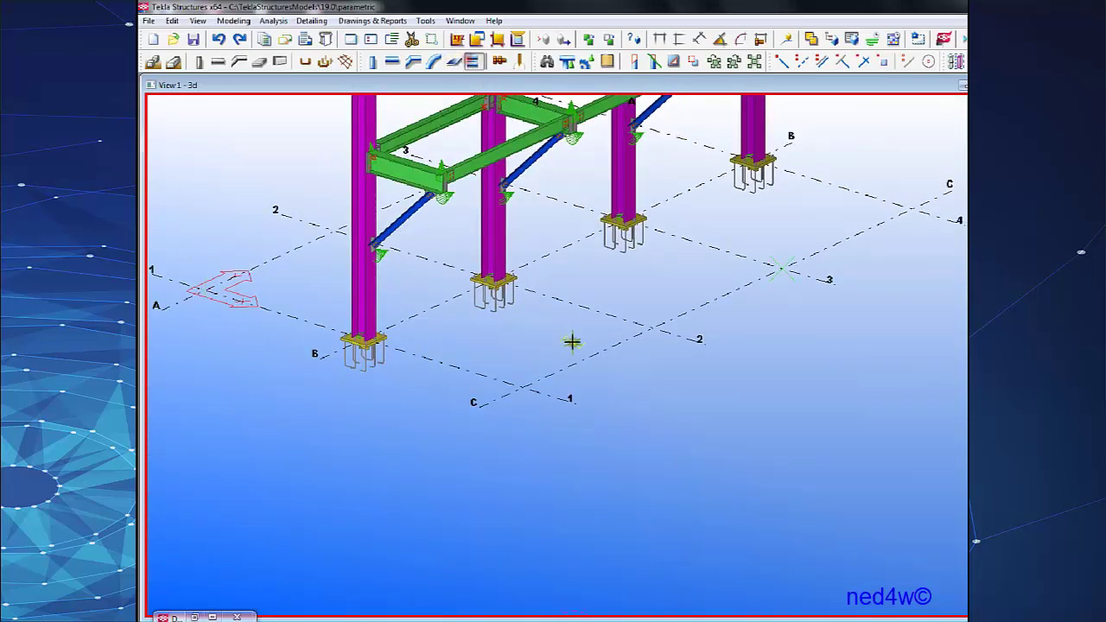
scroll(562, 366, up, 3)
scroll(519, 415, up, 1)
click(468, 408)
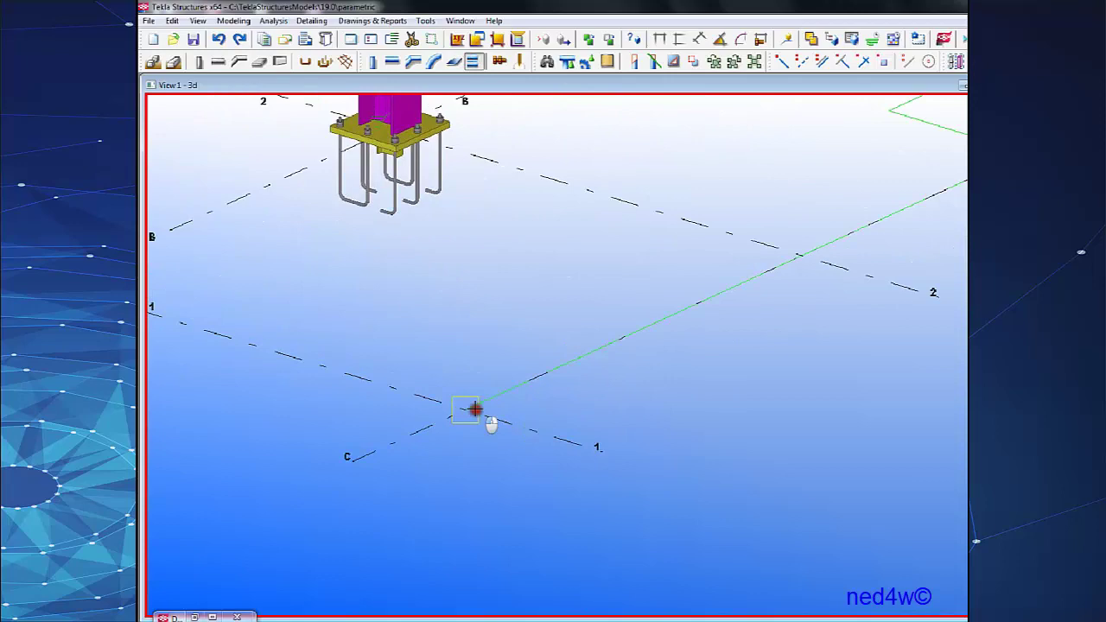
click(631, 332)
right_click(474, 297)
click(484, 302)
scroll(499, 425, up, 5)
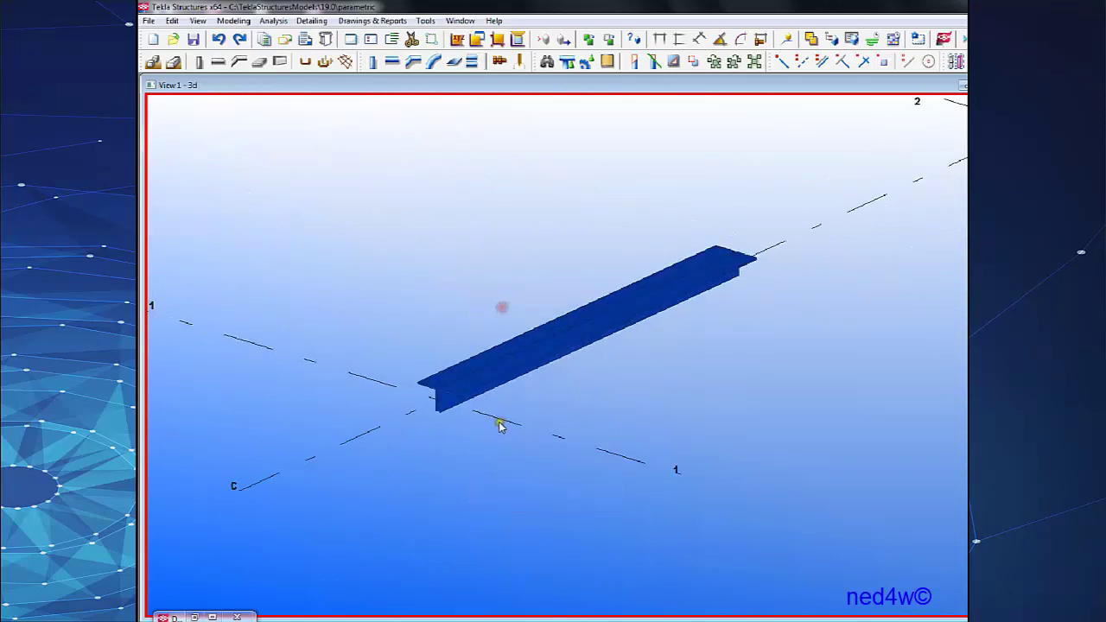
Set the on-plane position offset of the twin profile's near angle, closest to grid line 1's labelled end, to 6 mm.
click(450, 391)
scroll(452, 391, up, 3)
ctrl+middle_drag(472, 392, 533, 363)
scroll(433, 389, up, 4)
scroll(378, 415, down, 2)
middle_drag(381, 412, 746, 324)
double_click(541, 326)
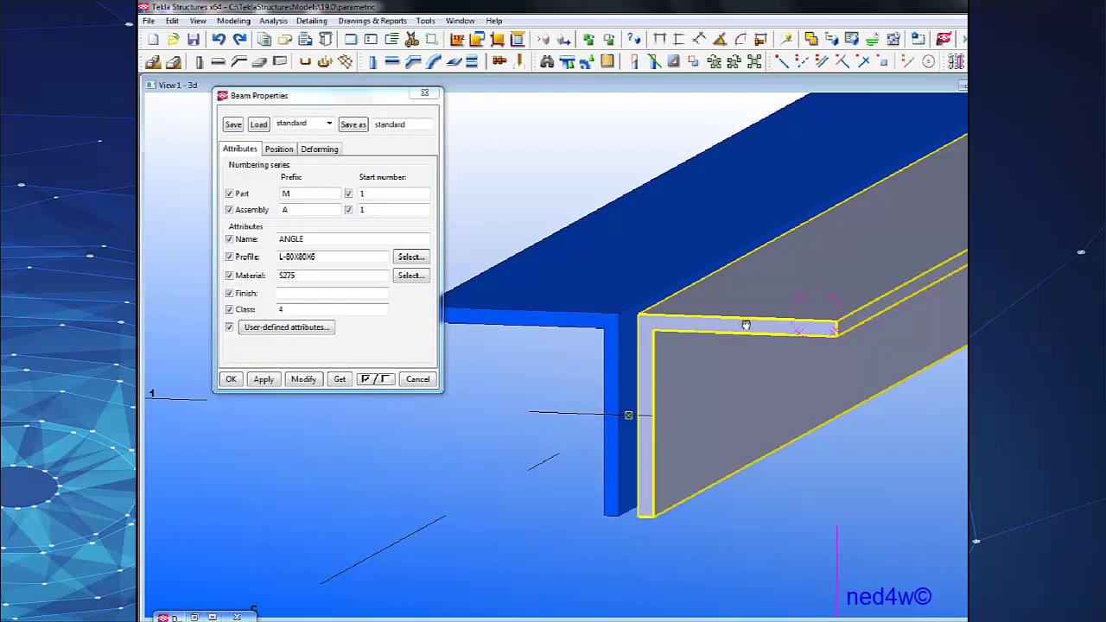
scroll(660, 395, up, 3)
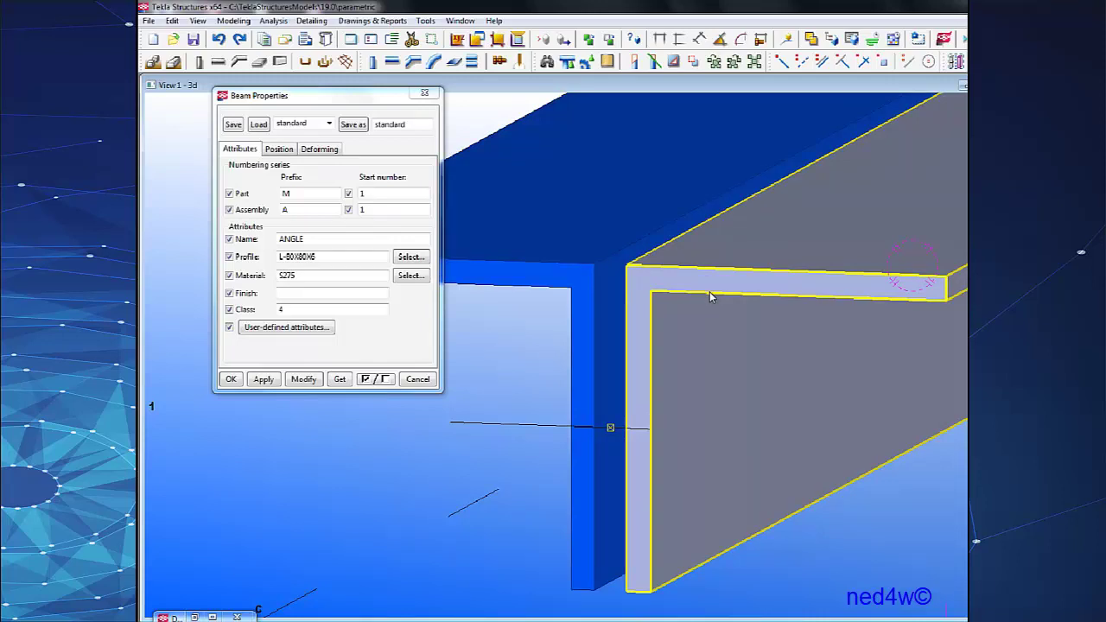
click(859, 301)
click(291, 147)
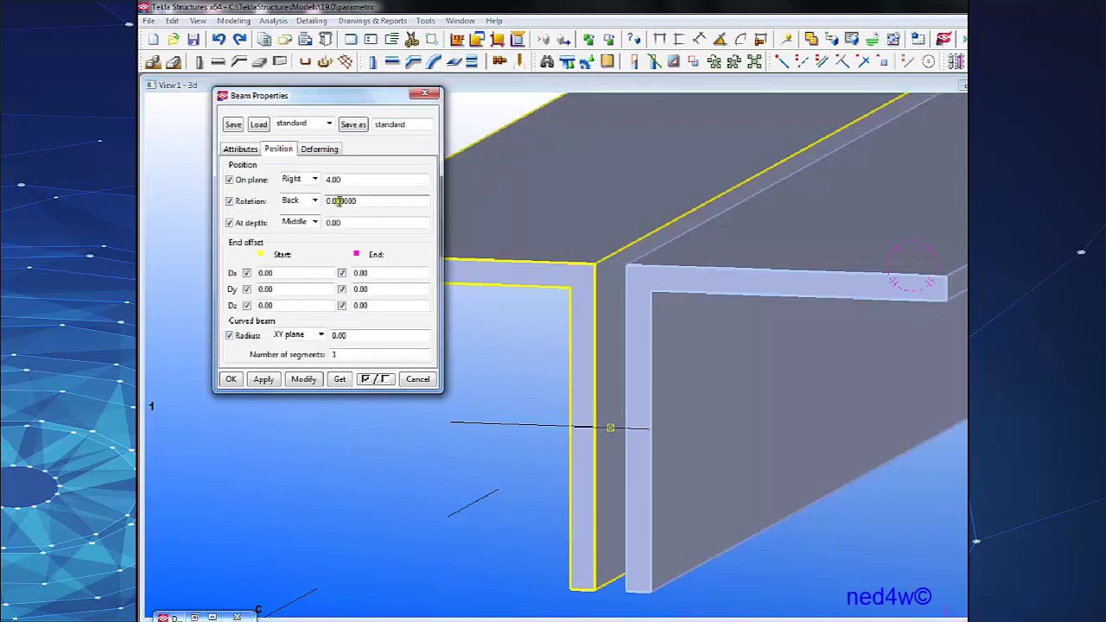
drag(349, 180, 256, 183)
text(6)
click(302, 379)
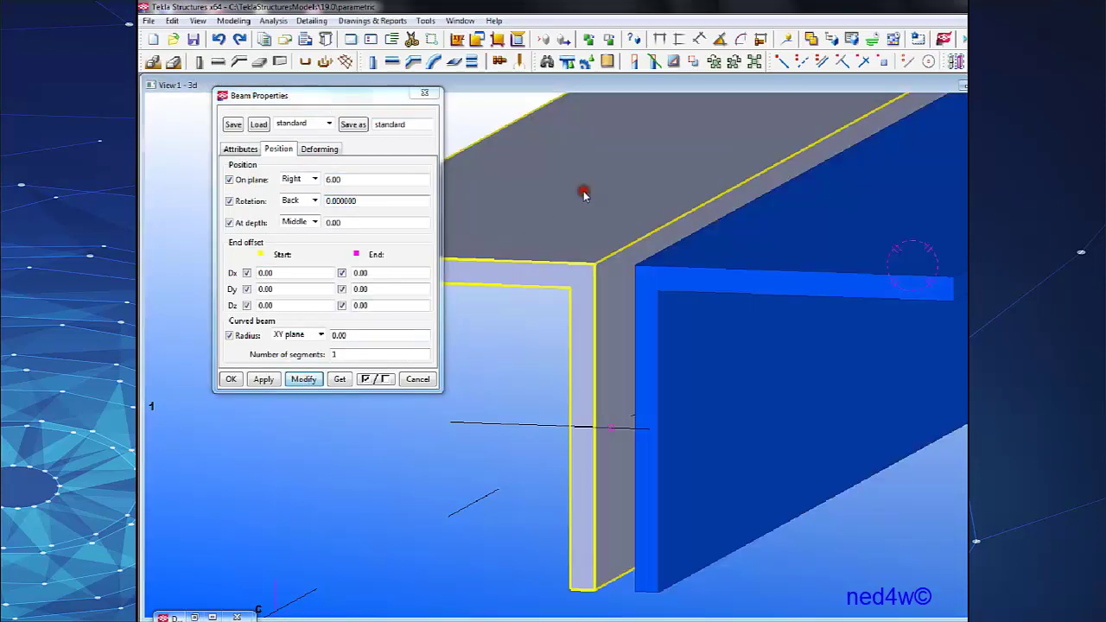
Set the other angle's on-plane position offset to 6 mm as well and close its properties.
drag(343, 180, 260, 178)
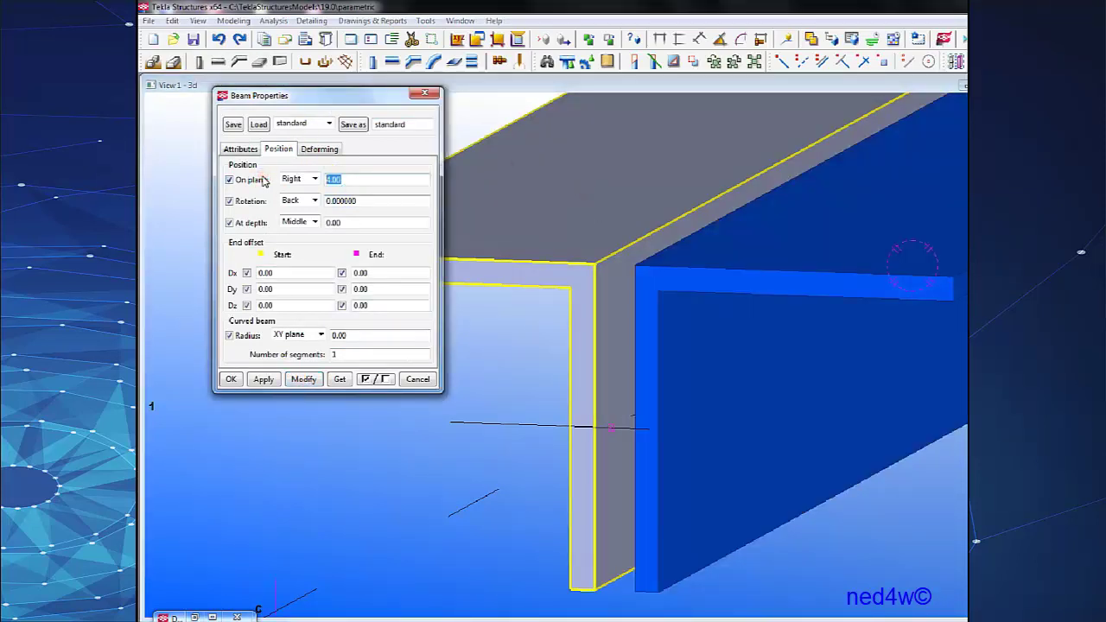
text(6)
click(307, 380)
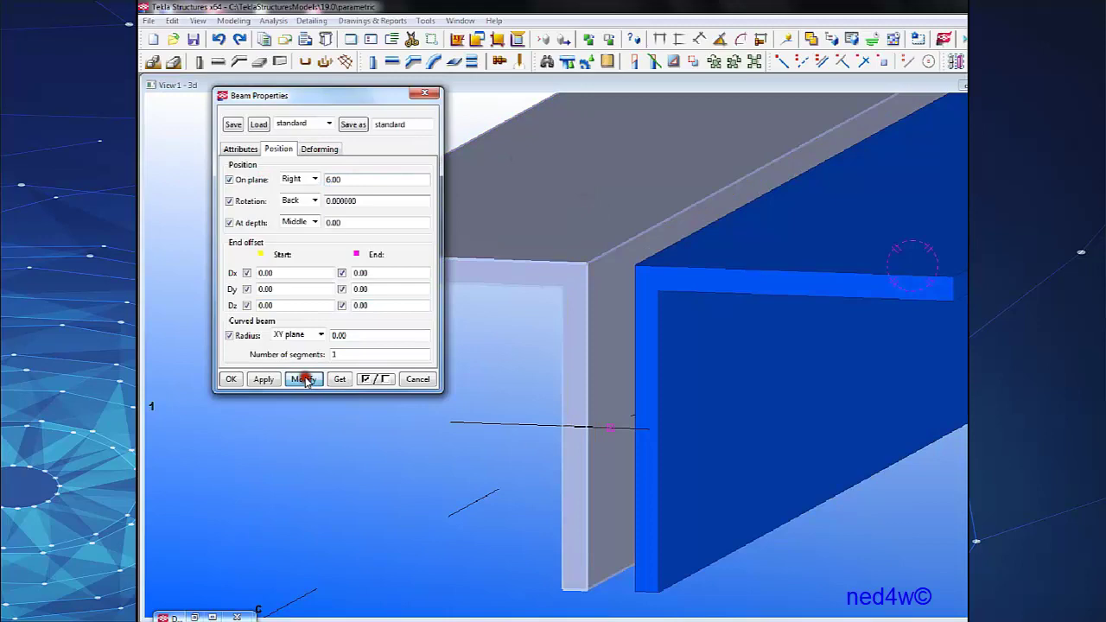
click(231, 379)
Change the profile of both angles to L-90X90X10, applying only the profile property.
scroll(577, 418, down, 3)
click(625, 358)
scroll(628, 359, up, 3)
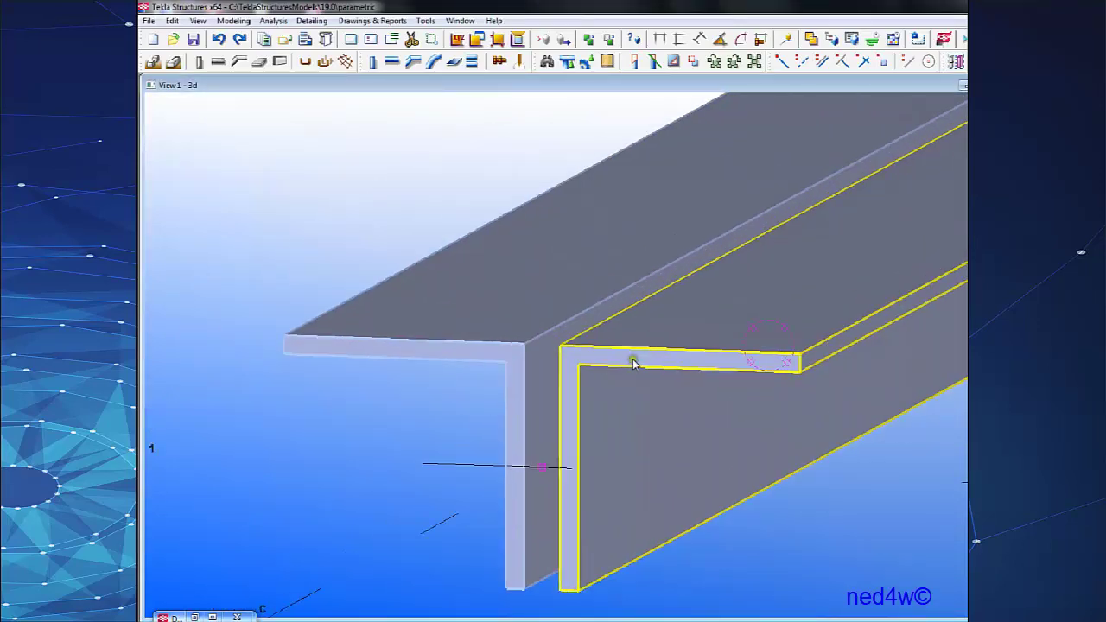
double_click(632, 360)
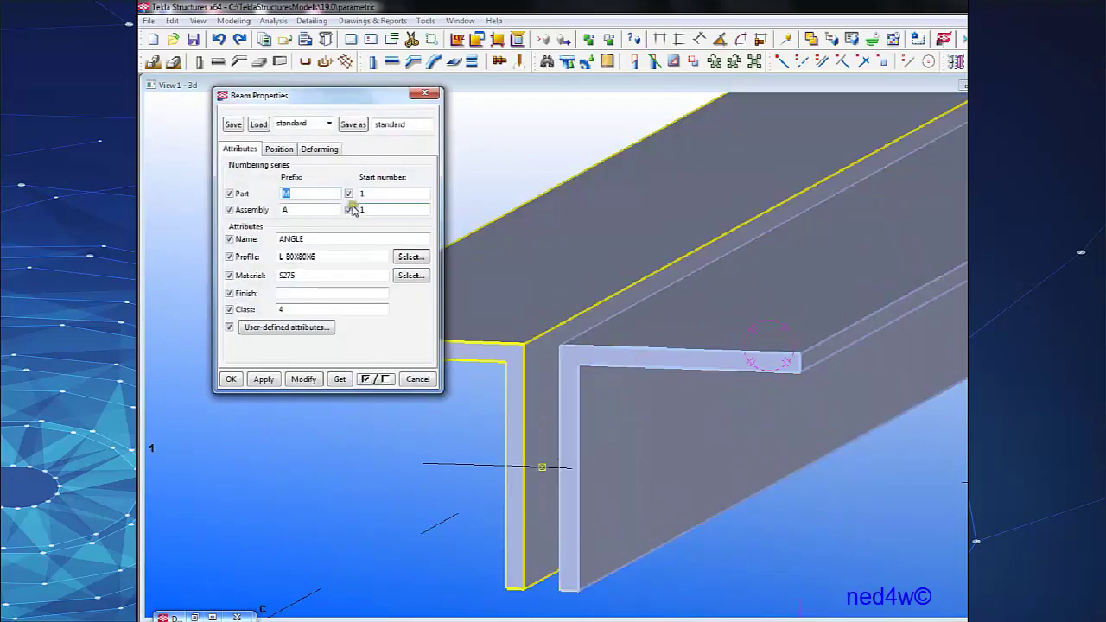
click(410, 257)
double_click(212, 386)
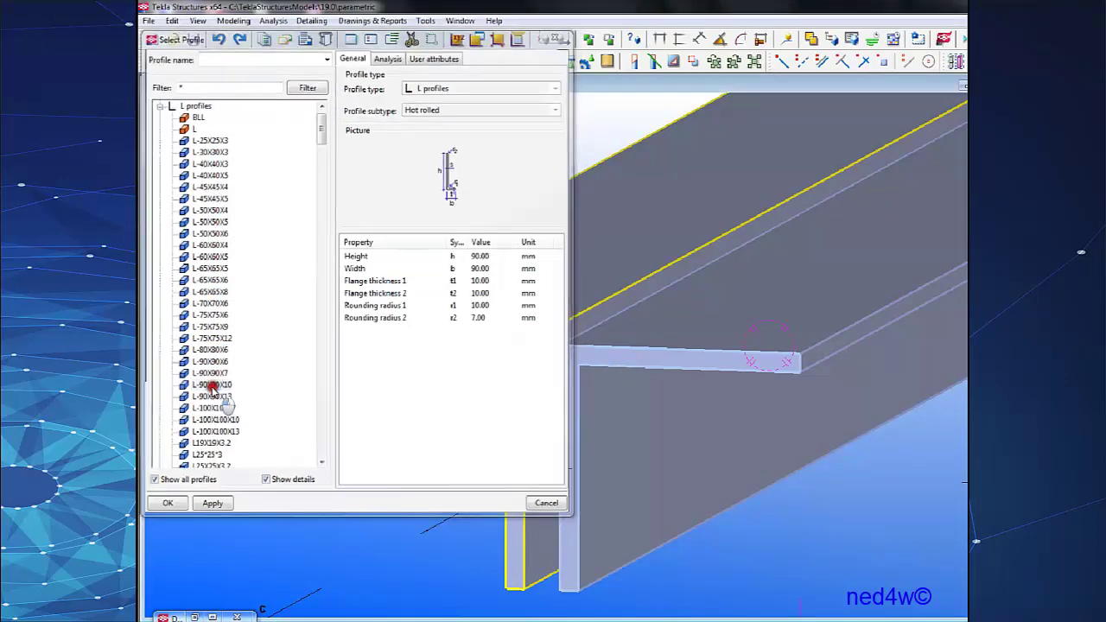
click(307, 381)
click(362, 378)
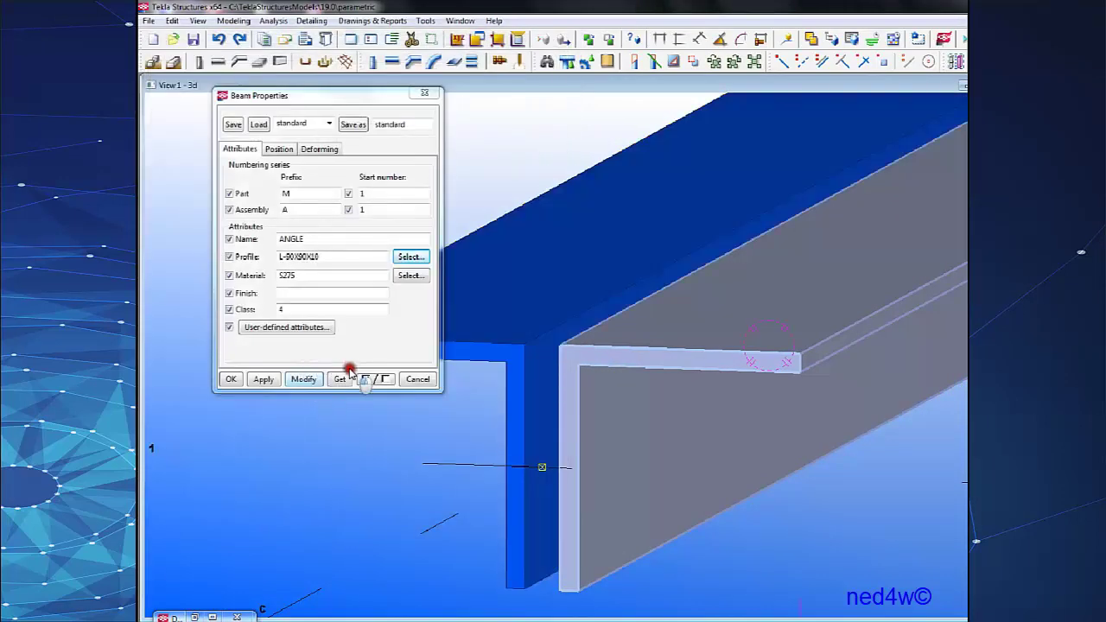
click(247, 260)
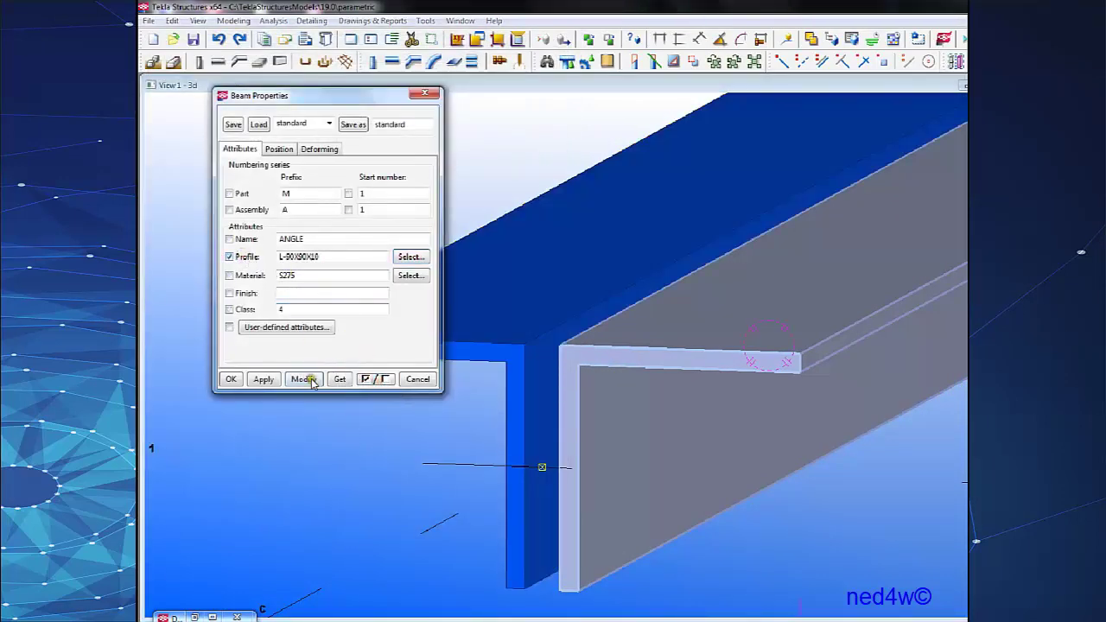
click(303, 378)
click(303, 379)
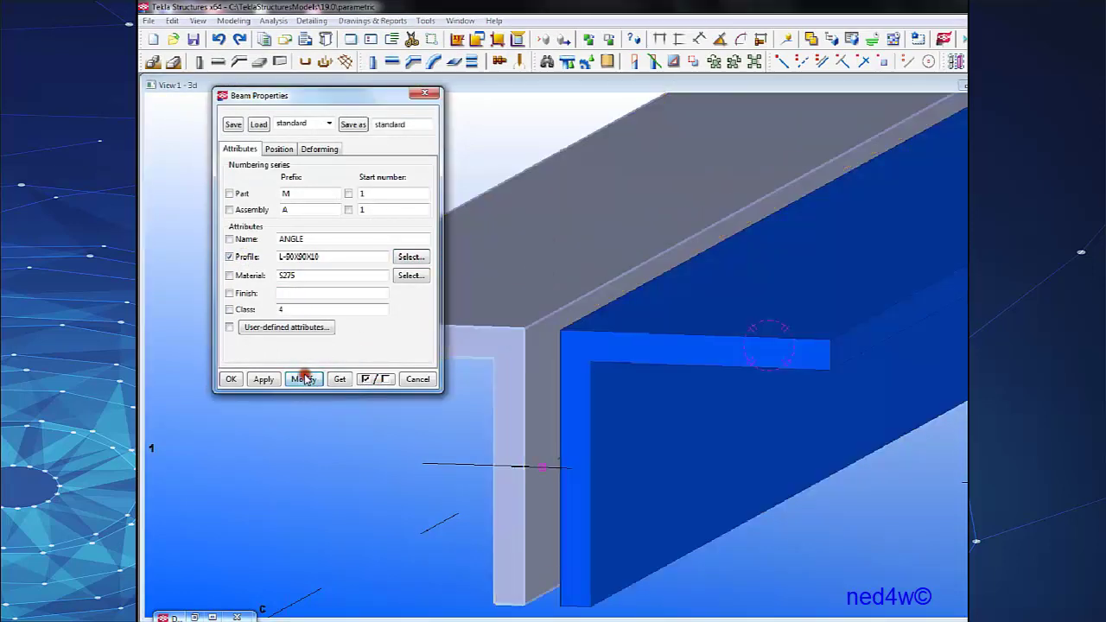
Examine the gap and overall shape of the modified twin profile, with the beam properties closed.
scroll(697, 400, down, 4)
scroll(819, 379, down, 3)
ctrl+middle_drag(813, 371, 798, 389)
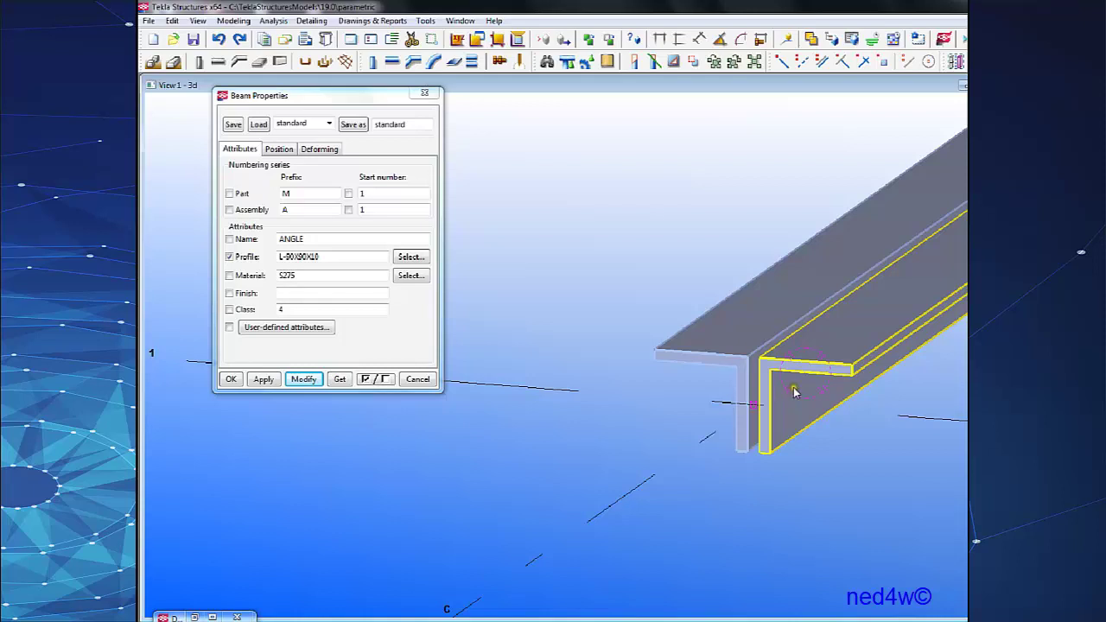
scroll(795, 392, up, 5)
click(683, 357)
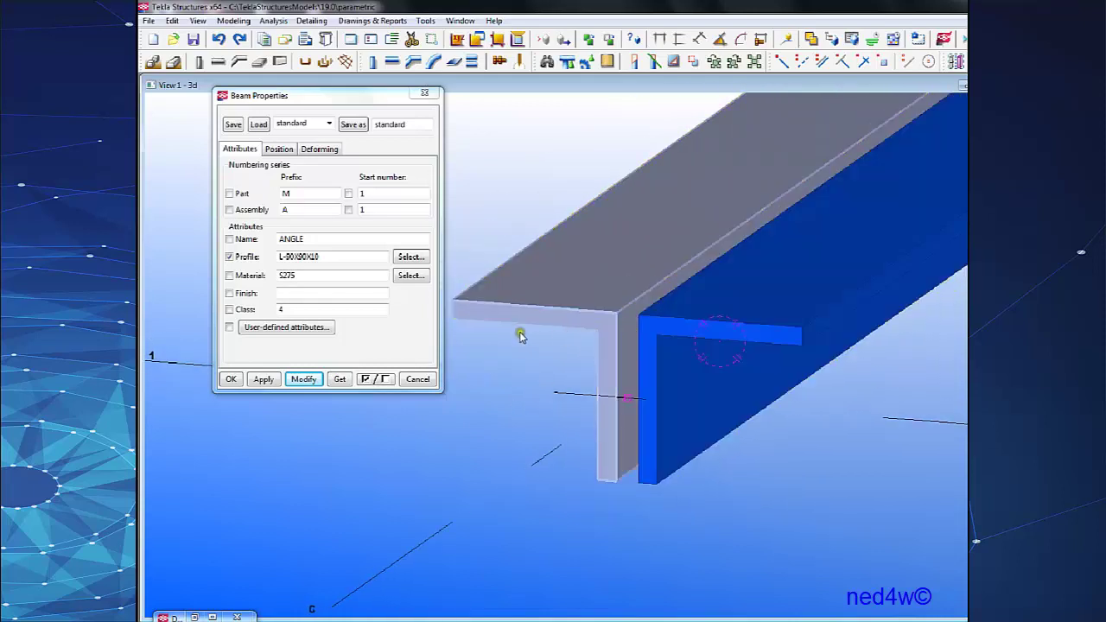
click(415, 378)
right_click(485, 136)
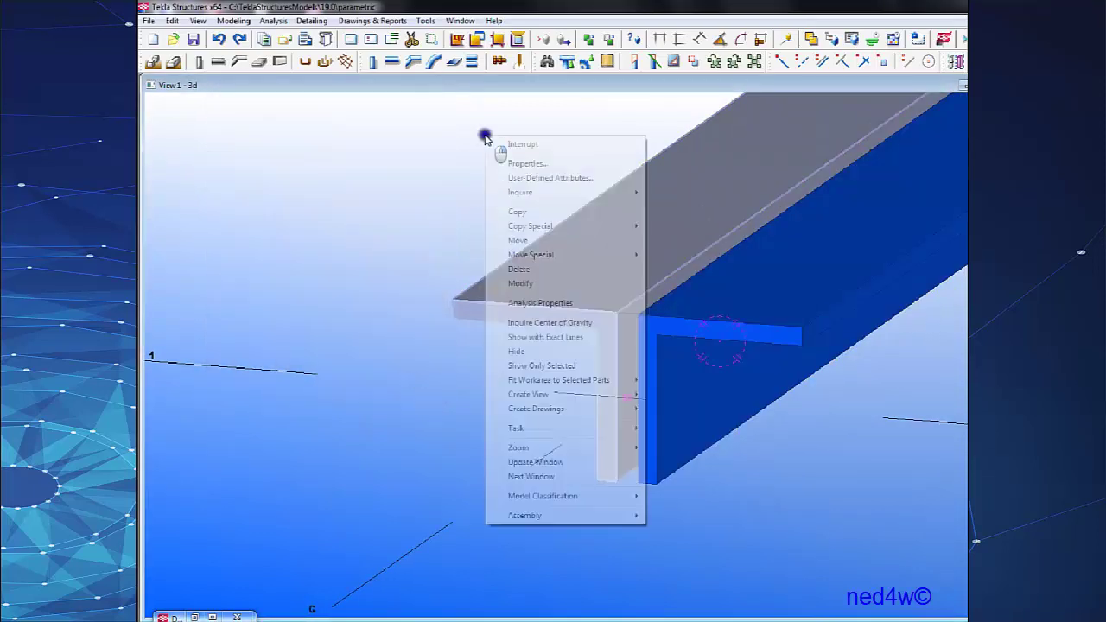
click(539, 144)
scroll(539, 329, down, 5)
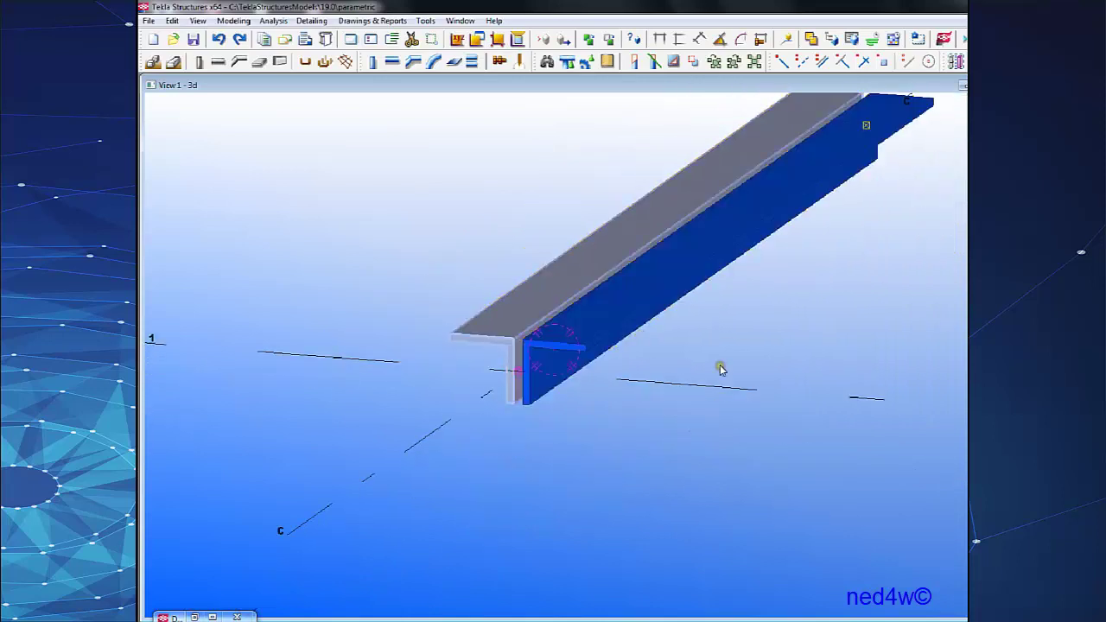
middle_drag(722, 370, 704, 420)
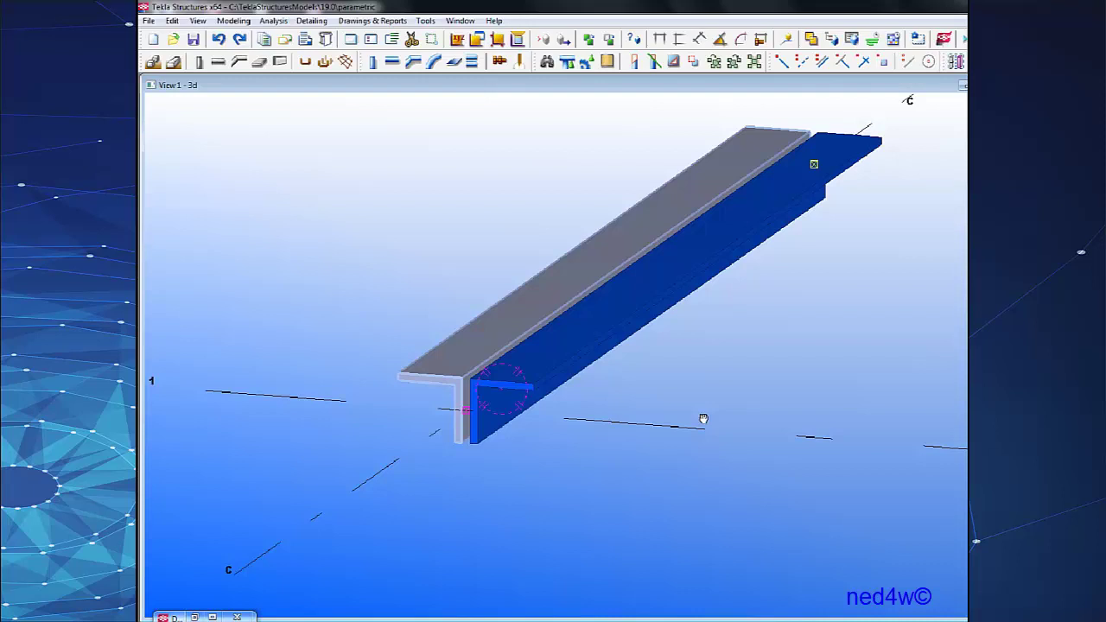
scroll(588, 414, down, 4)
Select each angle of the twin profile individually, then both together, to check them as separate parts.
click(584, 362)
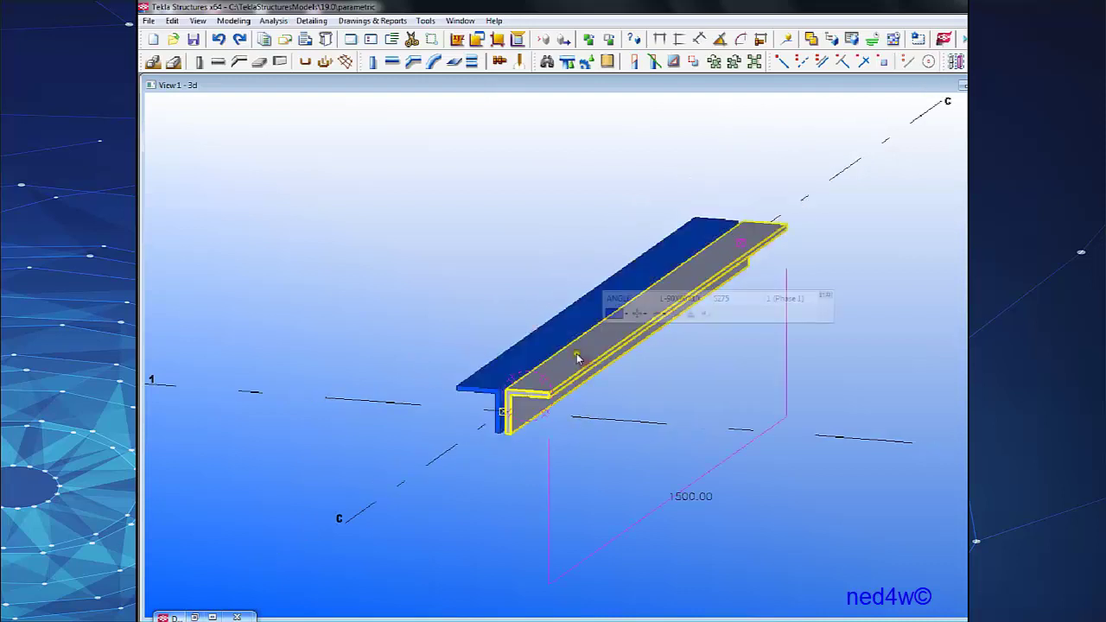
click(562, 344)
drag(562, 344, 569, 355)
click(551, 337)
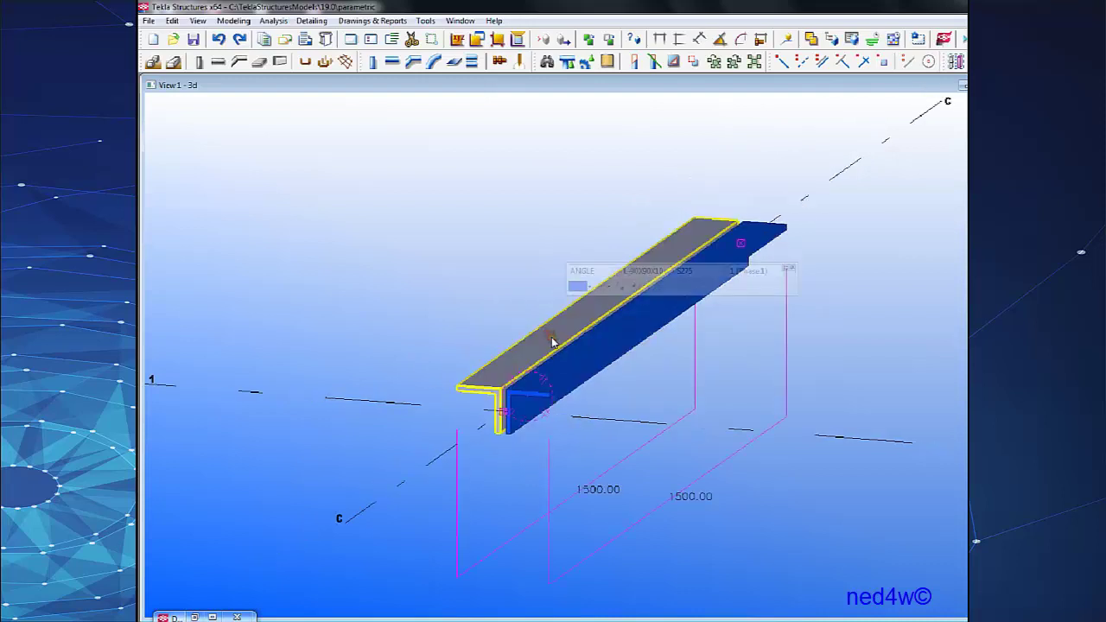
click(578, 373)
click(577, 373)
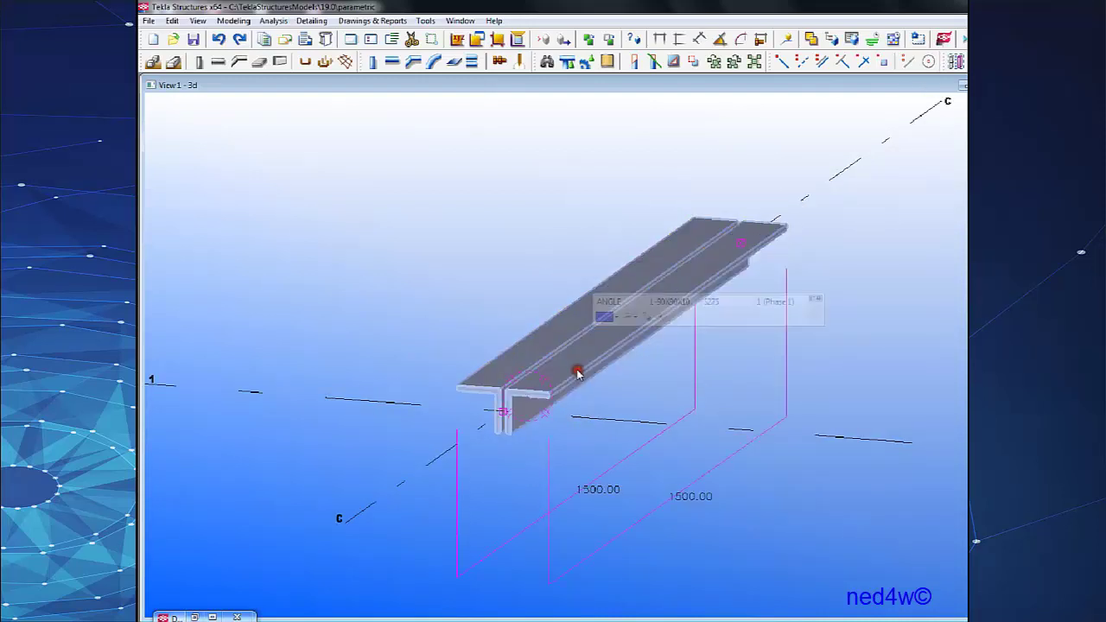
Delete both angles of the twin profile and return to the steel frame.
key(Delete)
middle_drag(607, 396, 568, 420)
scroll(568, 420, down, 5)
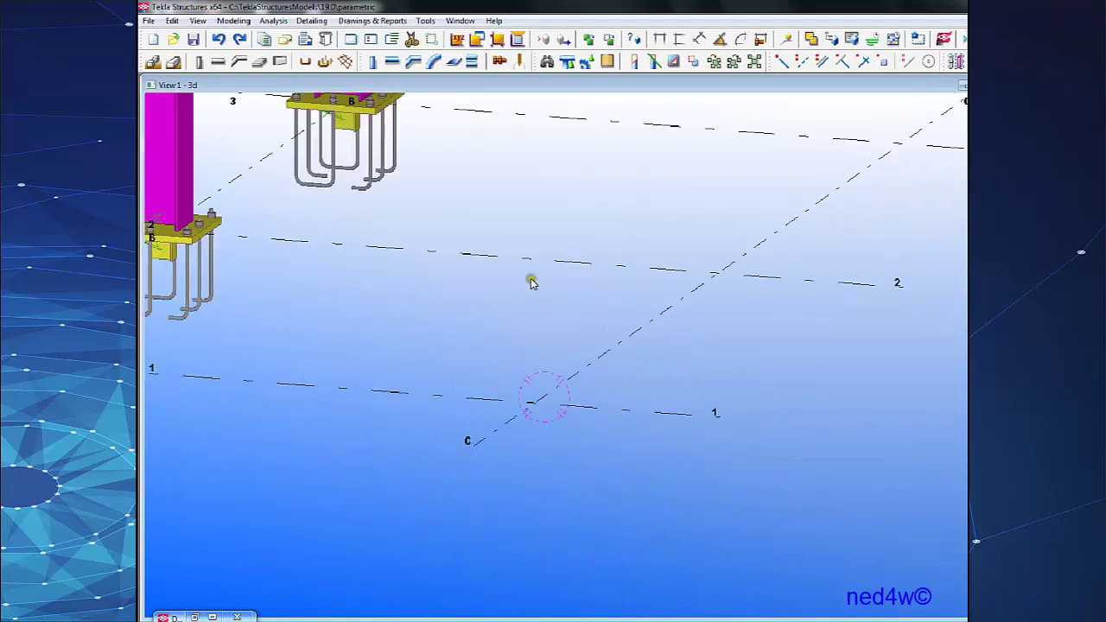
right_click(568, 238)
click(596, 248)
scroll(594, 251, down, 3)
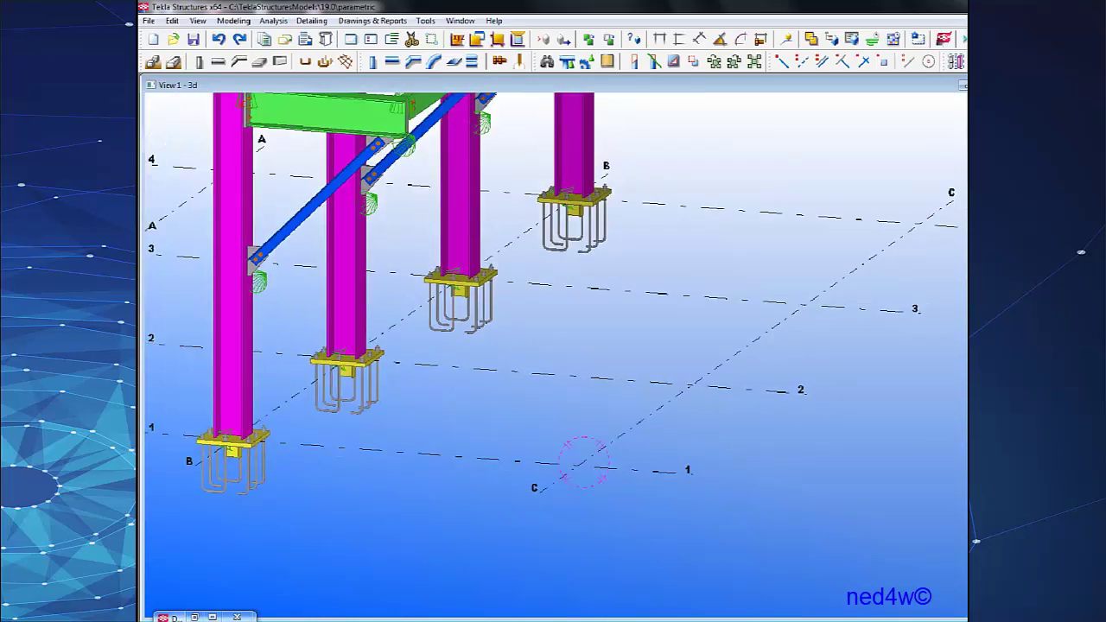
click(922, 621)
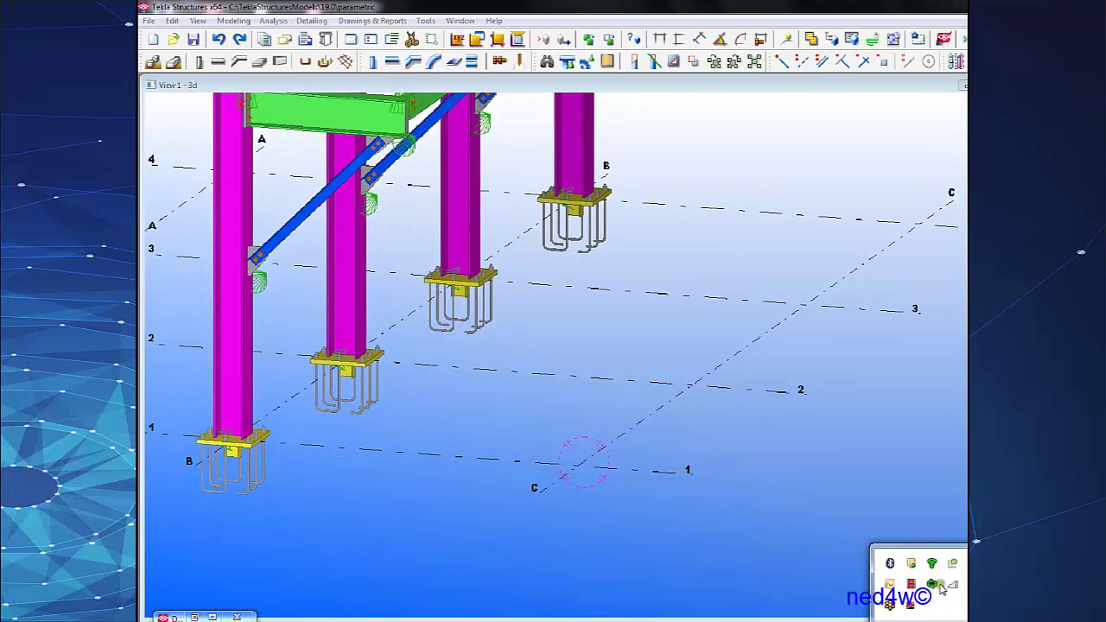
right_click(912, 586)
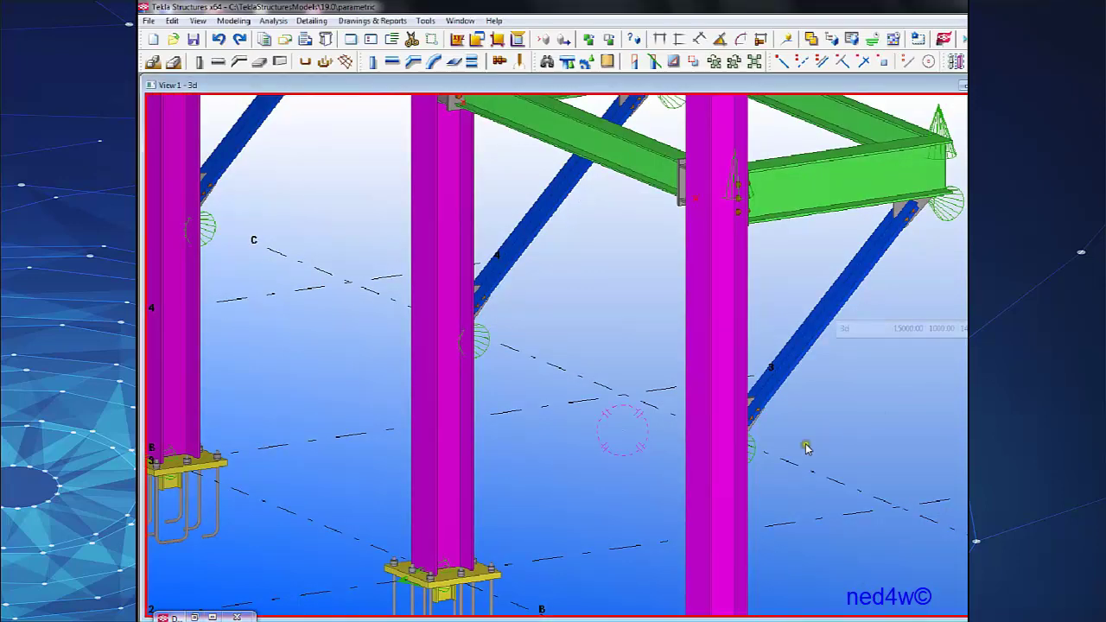
Select the corner column at grid 1/B and look over its available class colours without changing the class.
middle_drag(805, 447, 922, 451)
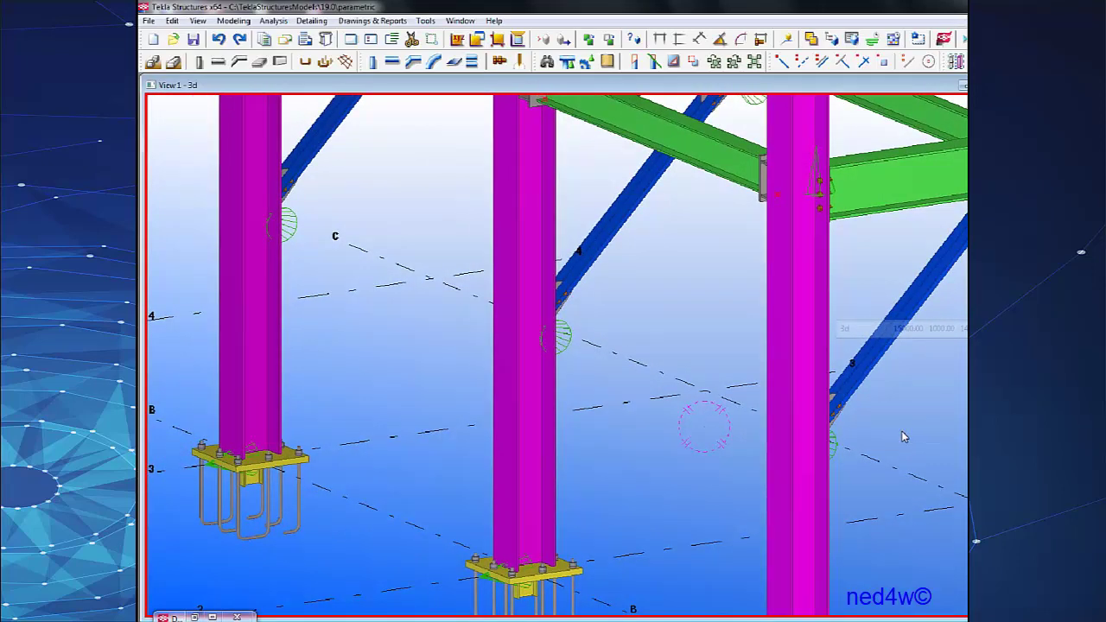
click(797, 321)
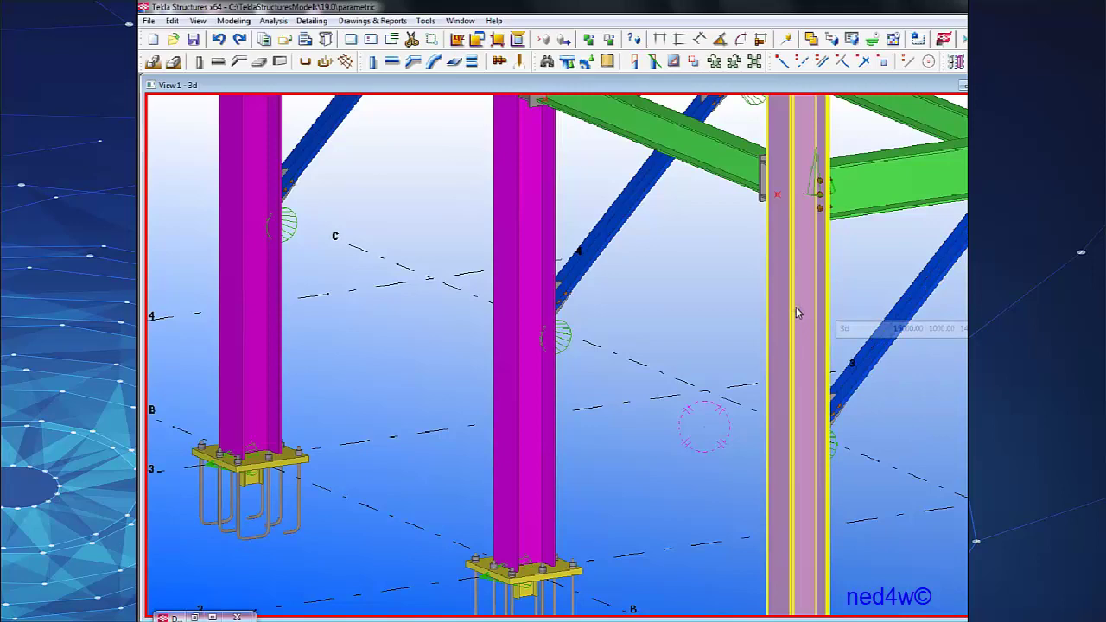
click(882, 384)
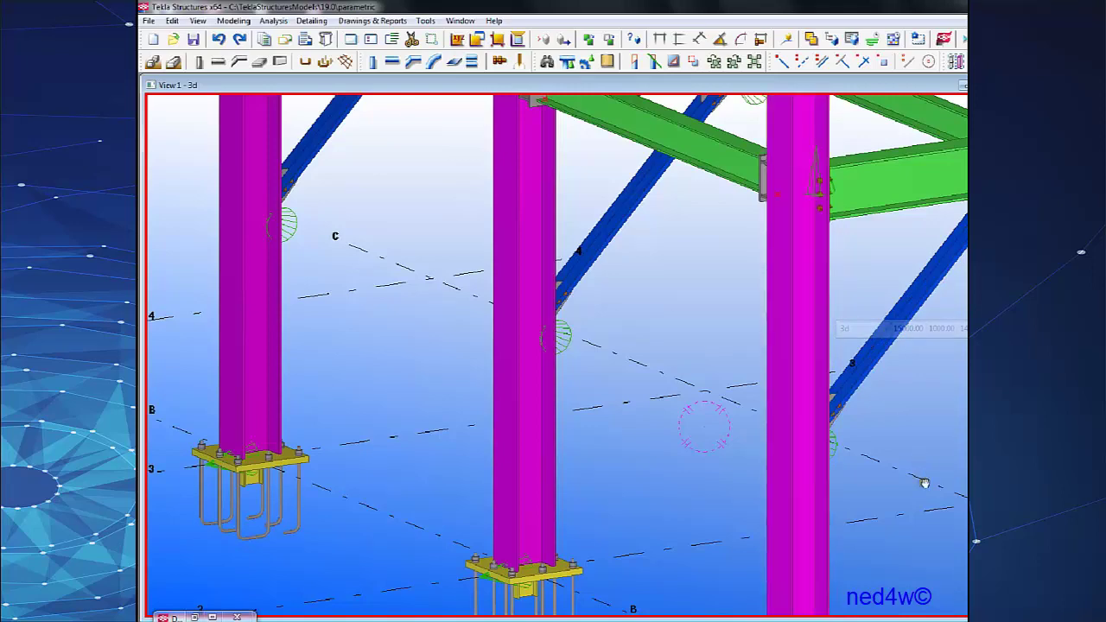
scroll(908, 487, down, 2)
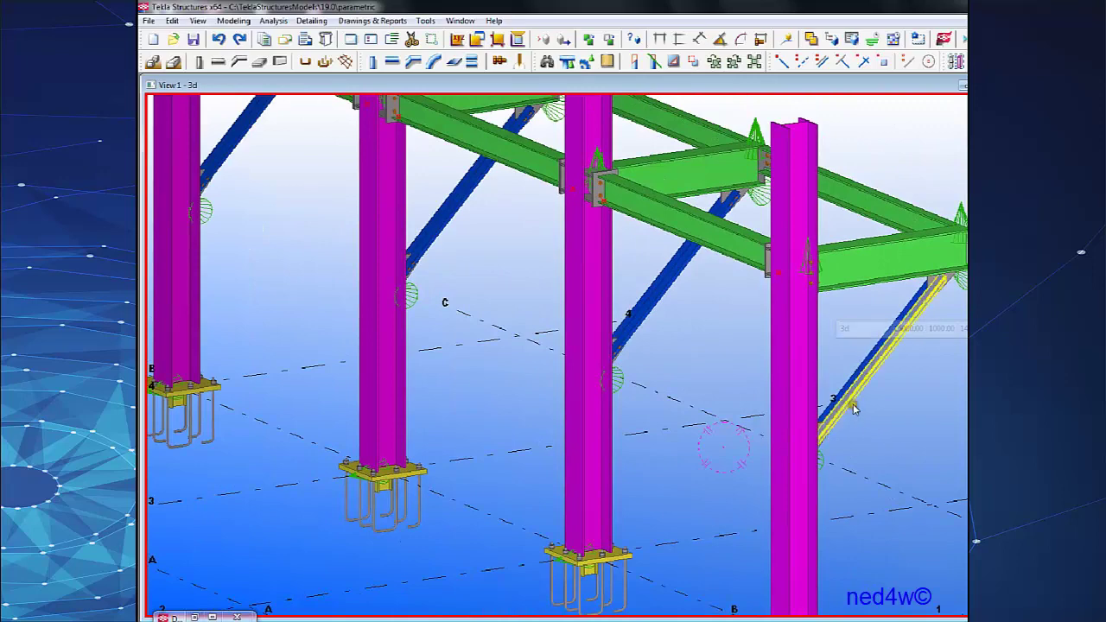
click(809, 384)
middle_drag(809, 385, 767, 375)
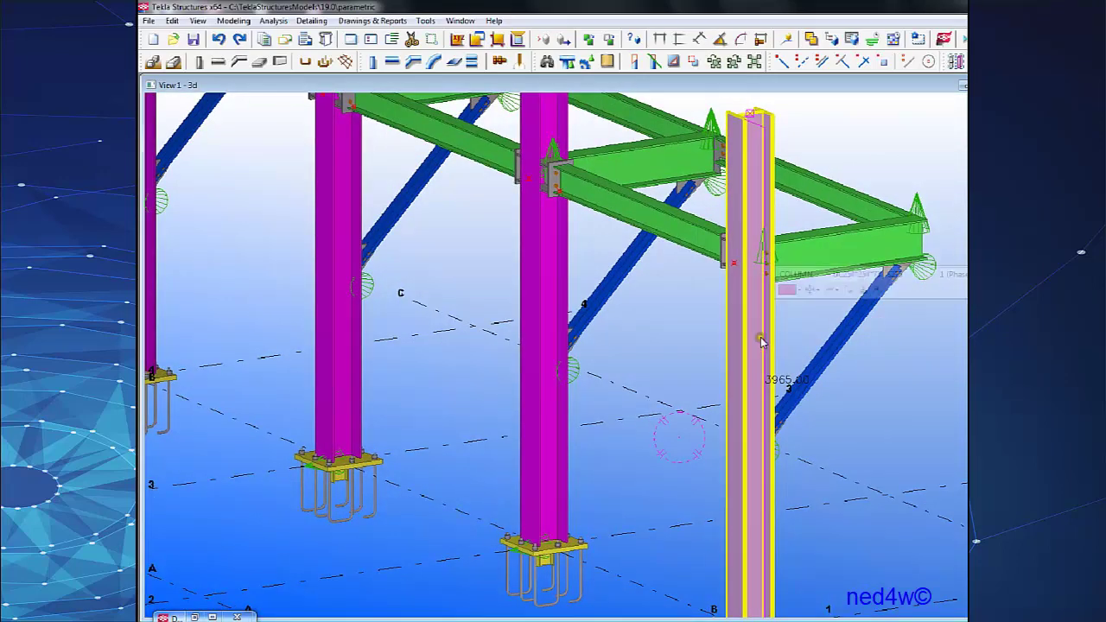
click(803, 295)
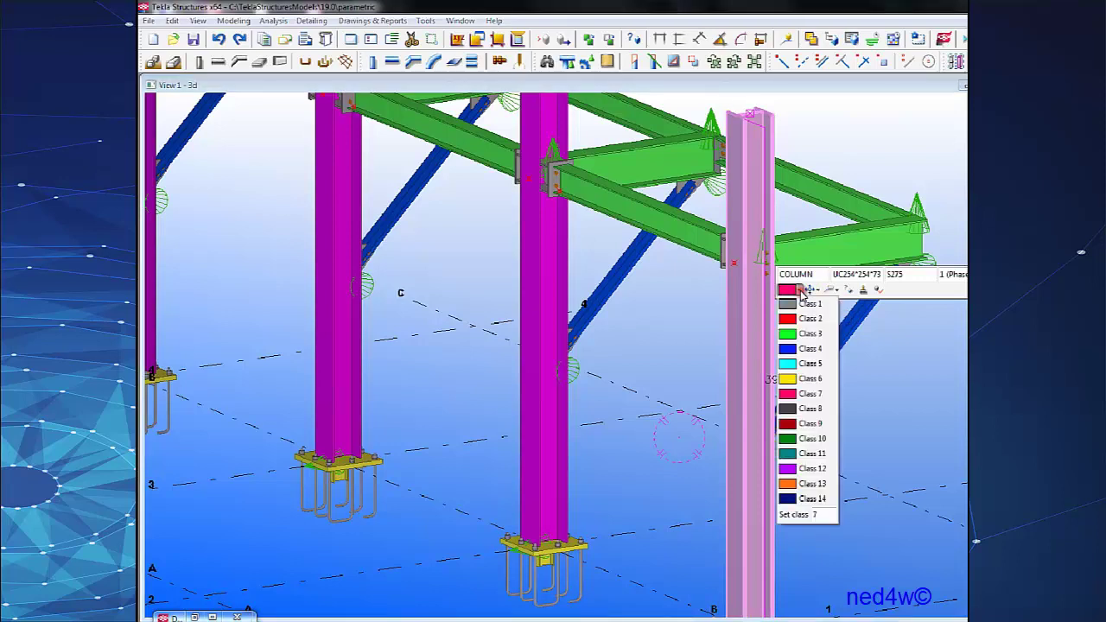
click(803, 295)
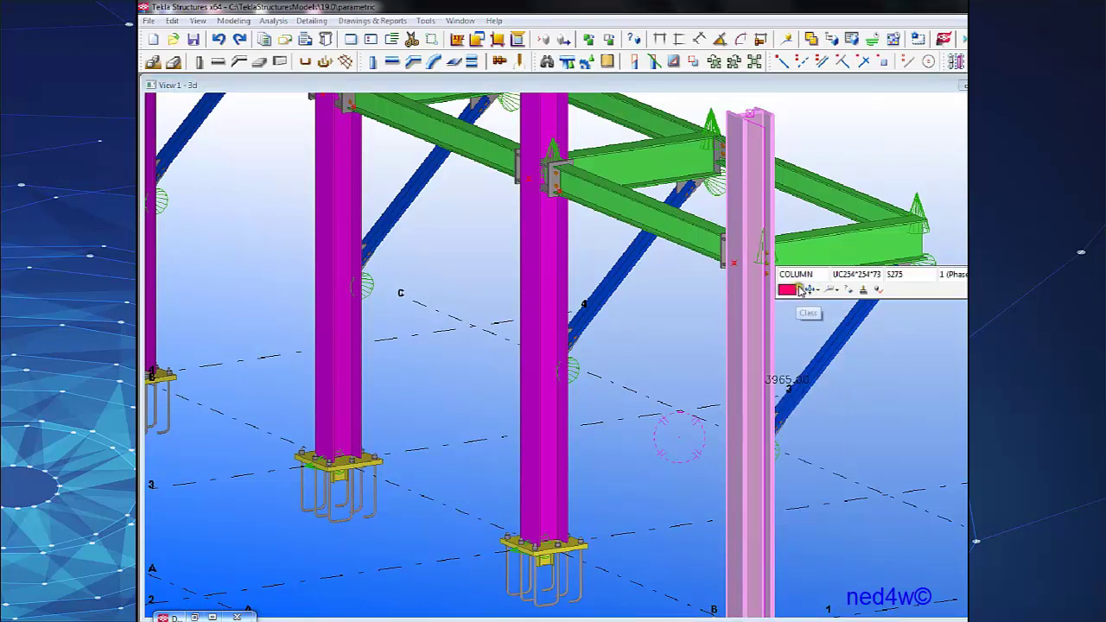
click(802, 291)
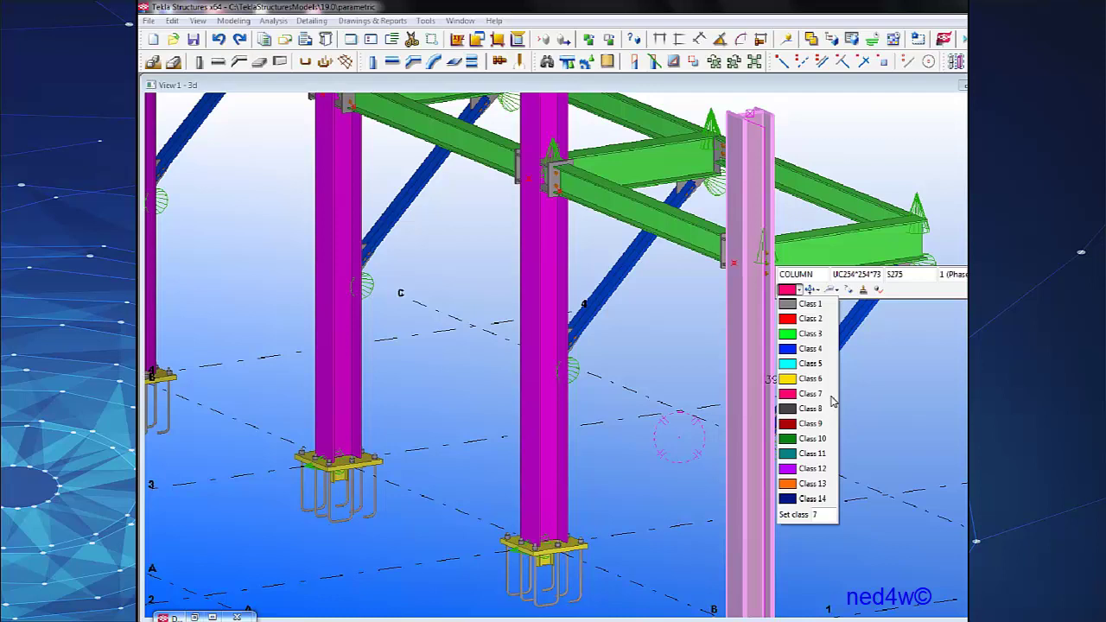
click(902, 400)
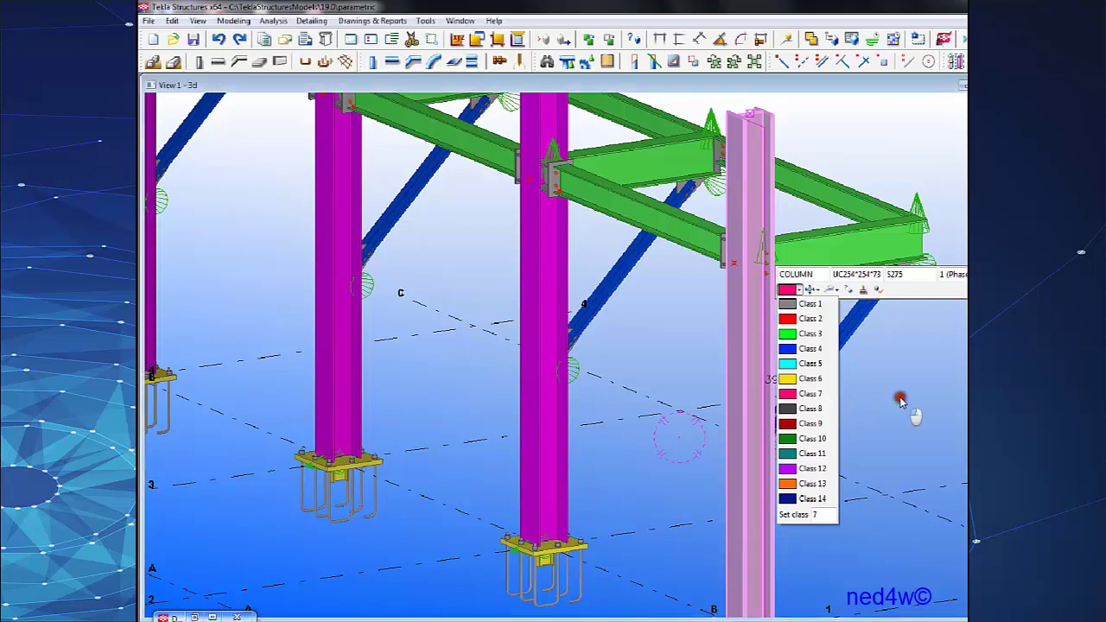
Find the Stiffeners (1003) component in the component catalog, check its plate settings and accept the standard properties.
middle_drag(749, 413, 640, 383)
scroll(647, 395, up, 4)
middle_drag(716, 478, 642, 446)
scroll(642, 446, down, 4)
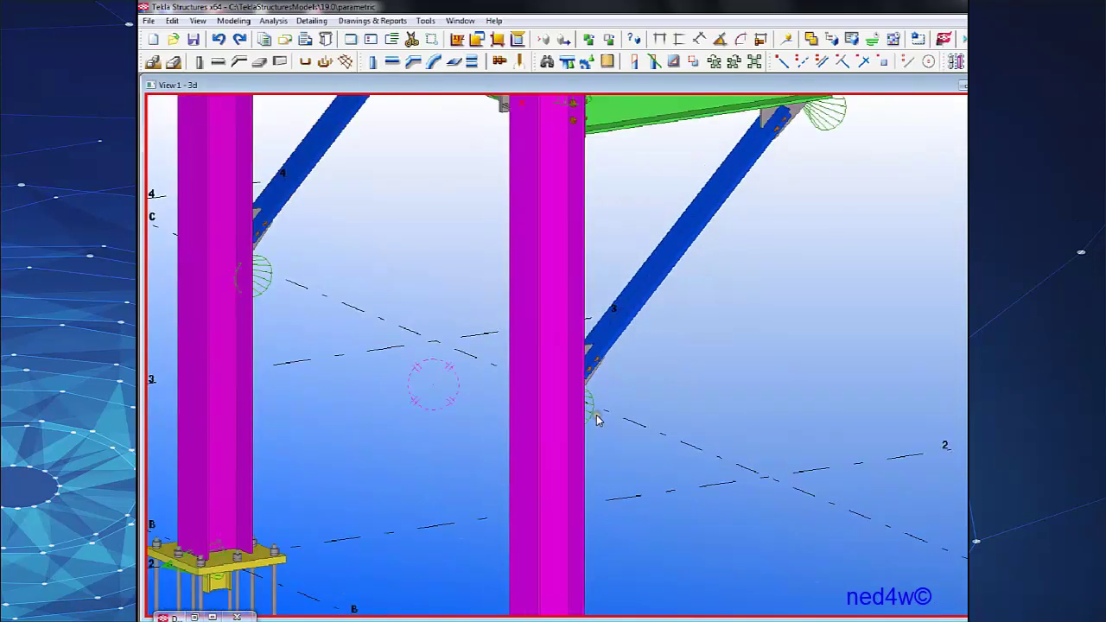
key(ctrl+f)
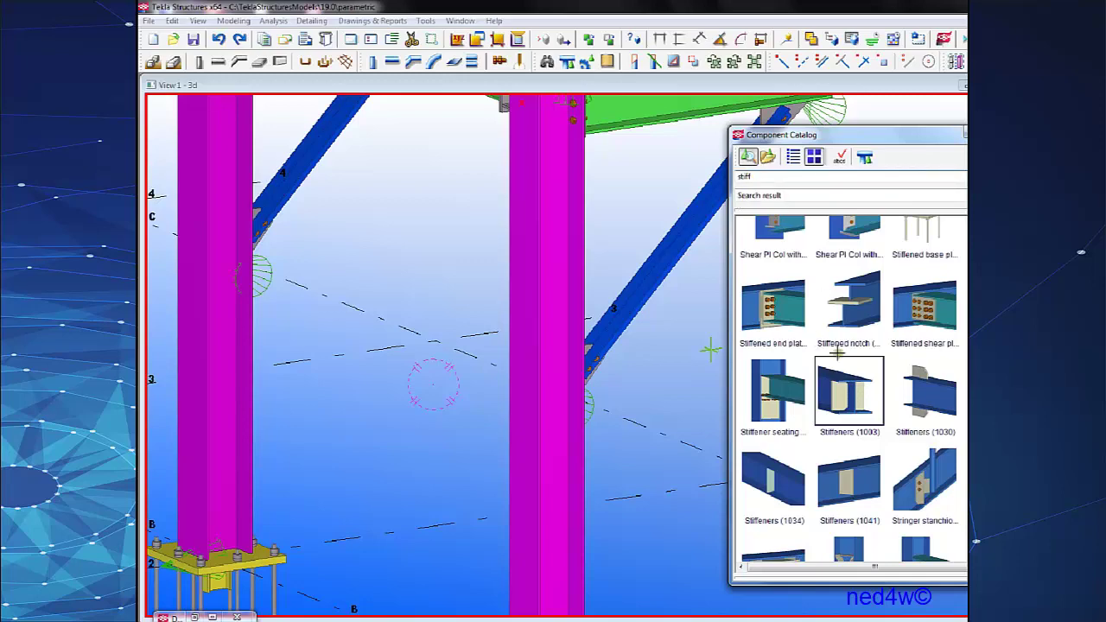
double_click(848, 386)
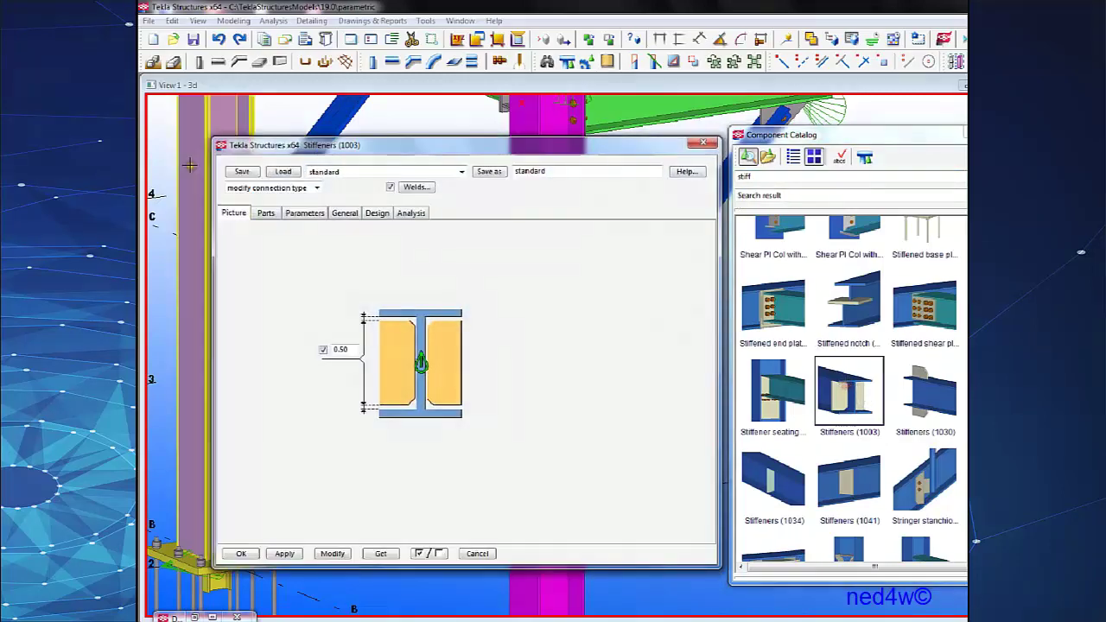
click(264, 213)
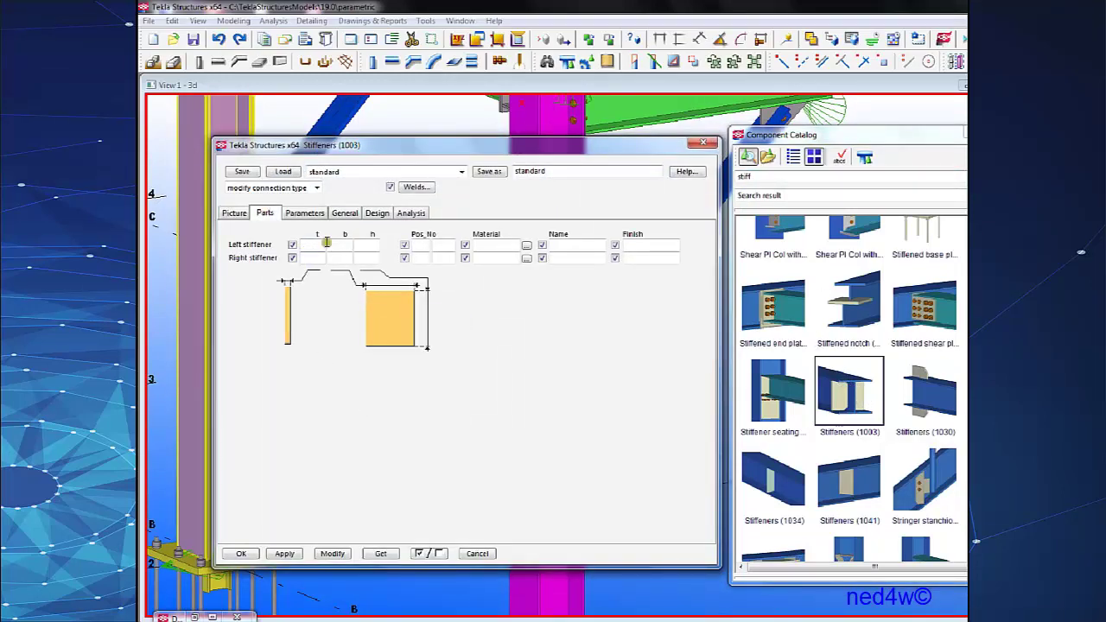
click(241, 553)
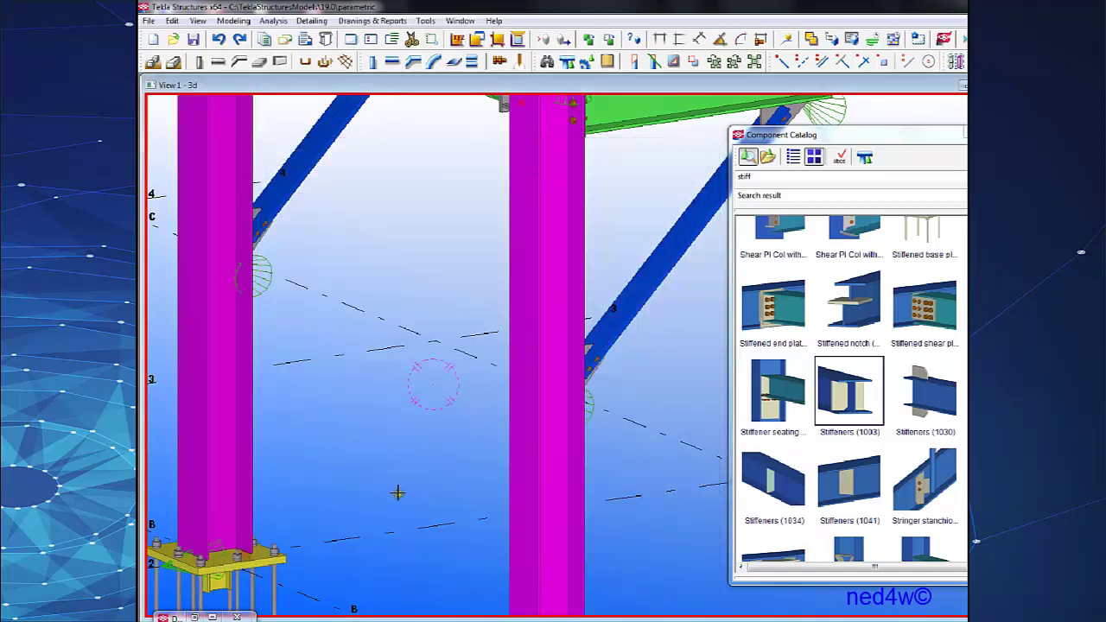
Place the stiffeners on the grid 1/B column at the brace's lower connection, and close the component catalog.
click(555, 447)
middle_drag(555, 447, 494, 393)
scroll(494, 389, down, 2)
click(501, 255)
scroll(495, 339, up, 3)
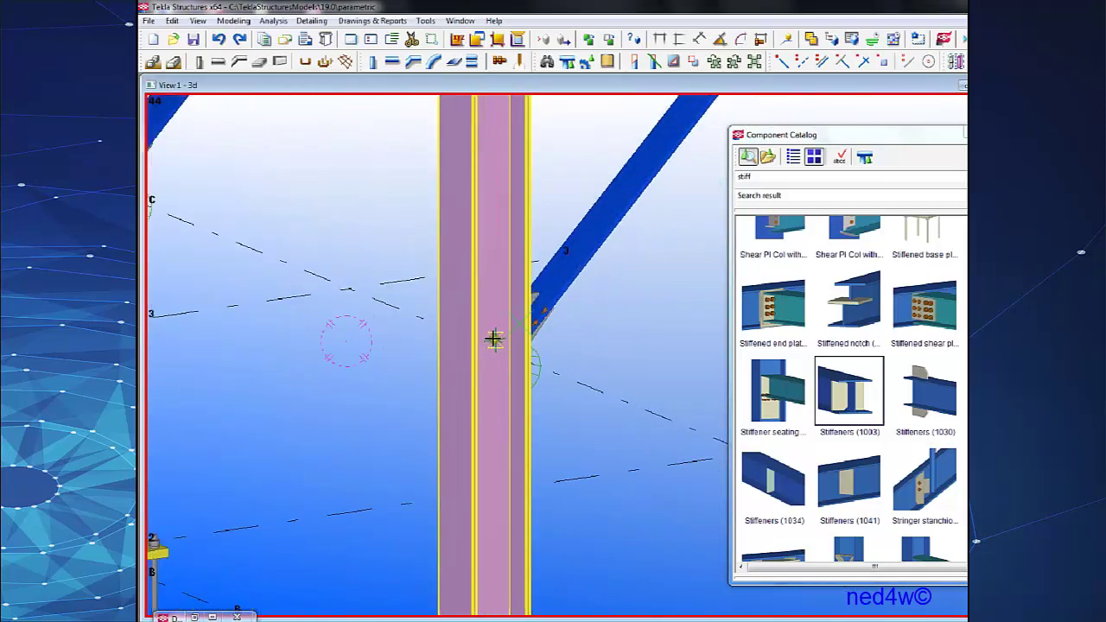
scroll(493, 339, up, 1)
click(525, 317)
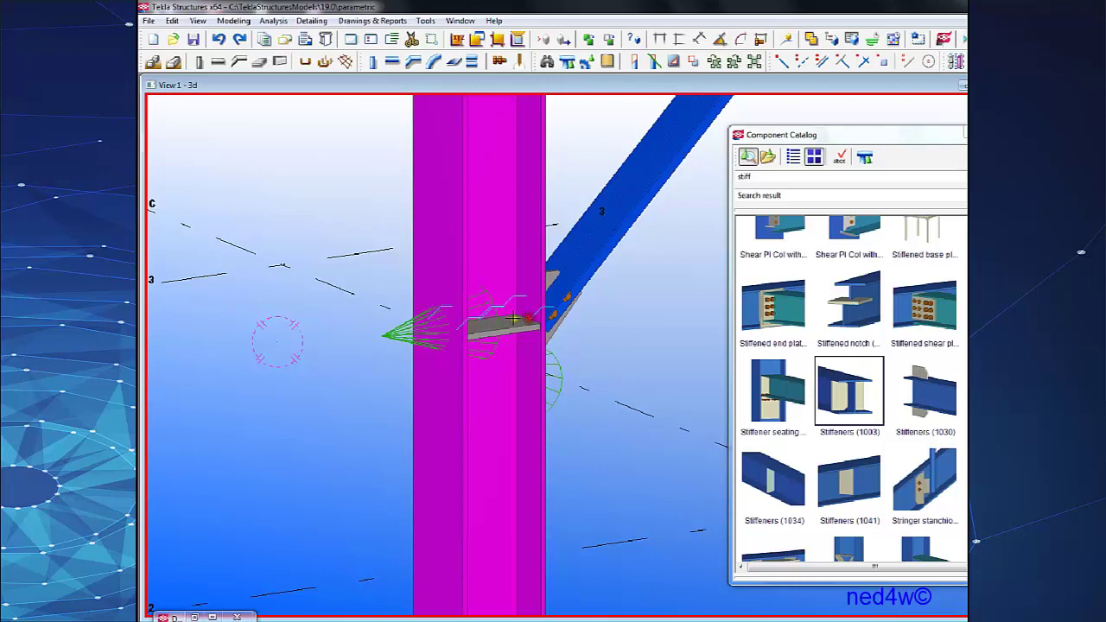
right_click(590, 150)
click(623, 161)
scroll(563, 415, down, 3)
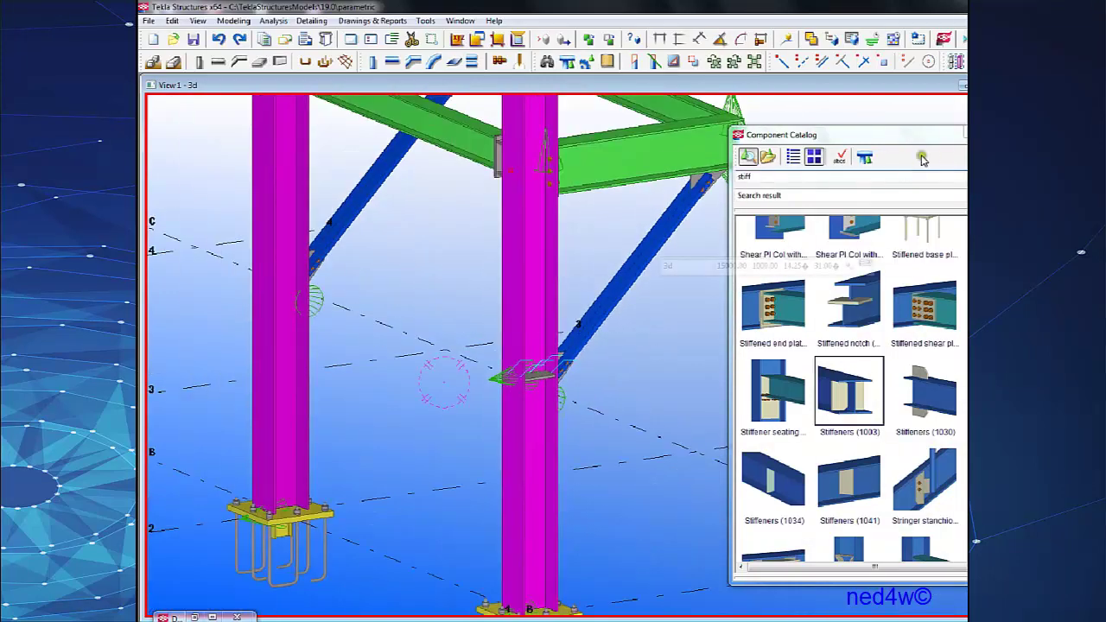
click(1003, 132)
Start a special copy of the stiffener component to another object, with the grid 1/B column as the source object.
middle_drag(617, 372, 791, 380)
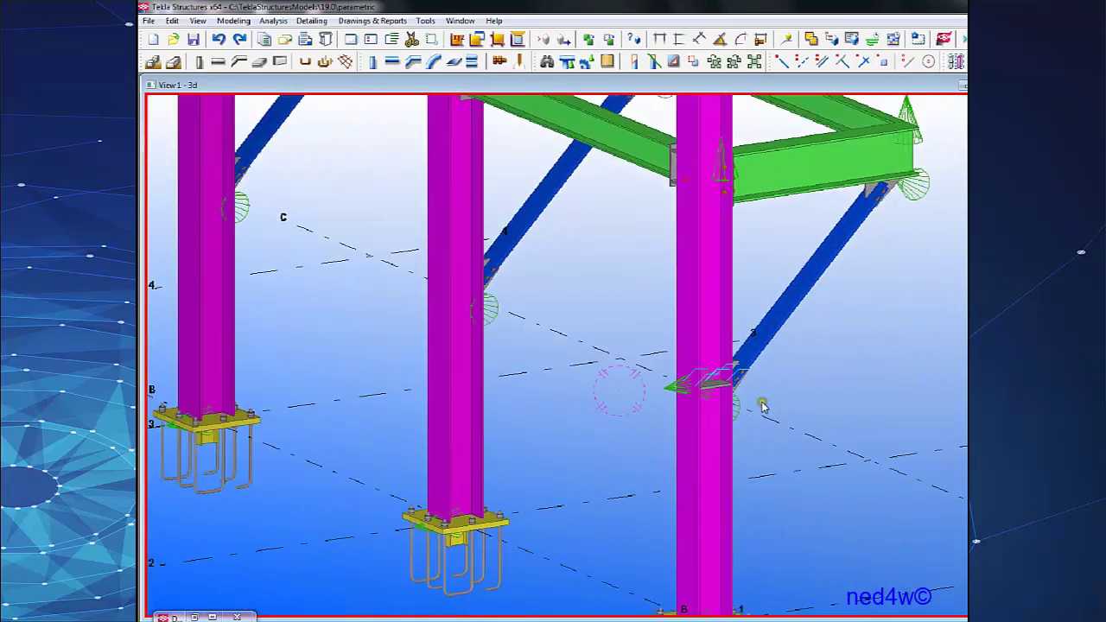
scroll(738, 416, up, 2)
scroll(707, 385, down, 4)
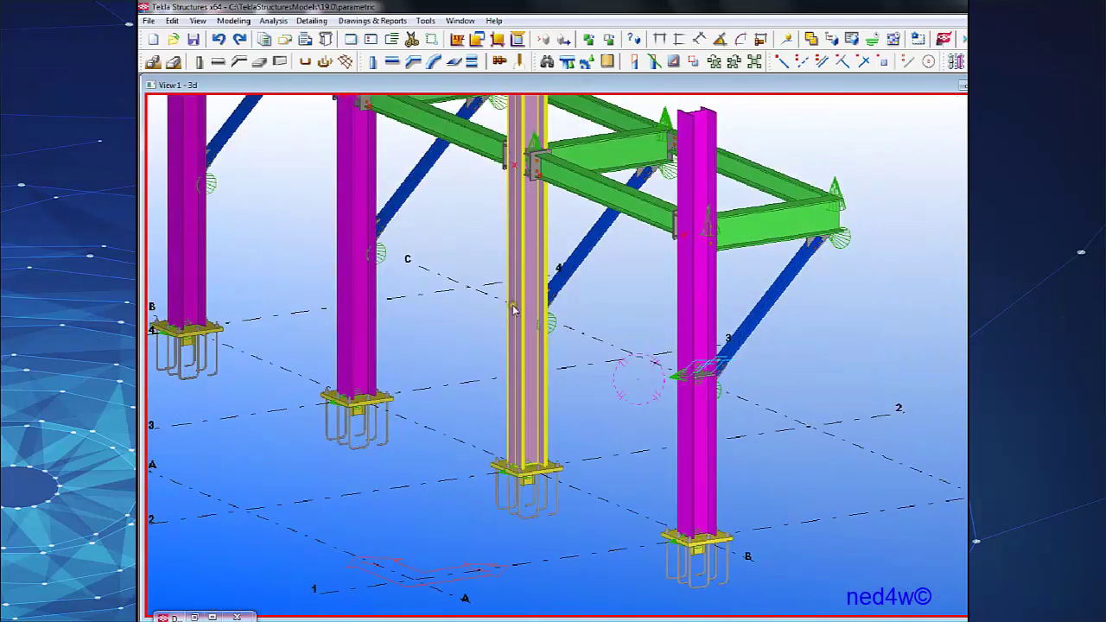
scroll(606, 383, up, 6)
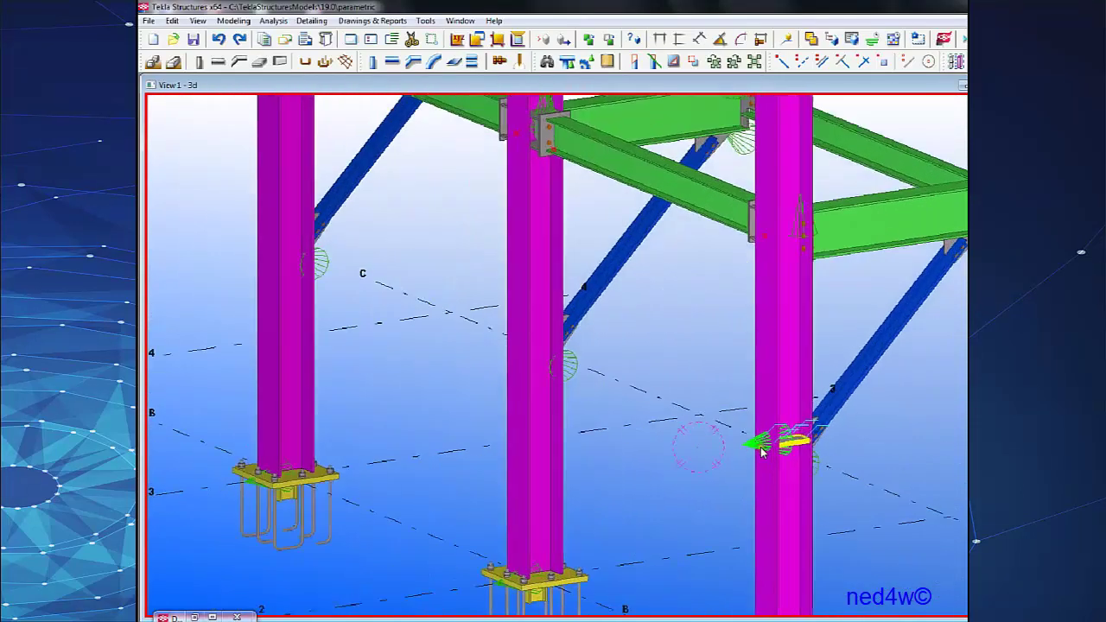
scroll(741, 436, down, 6)
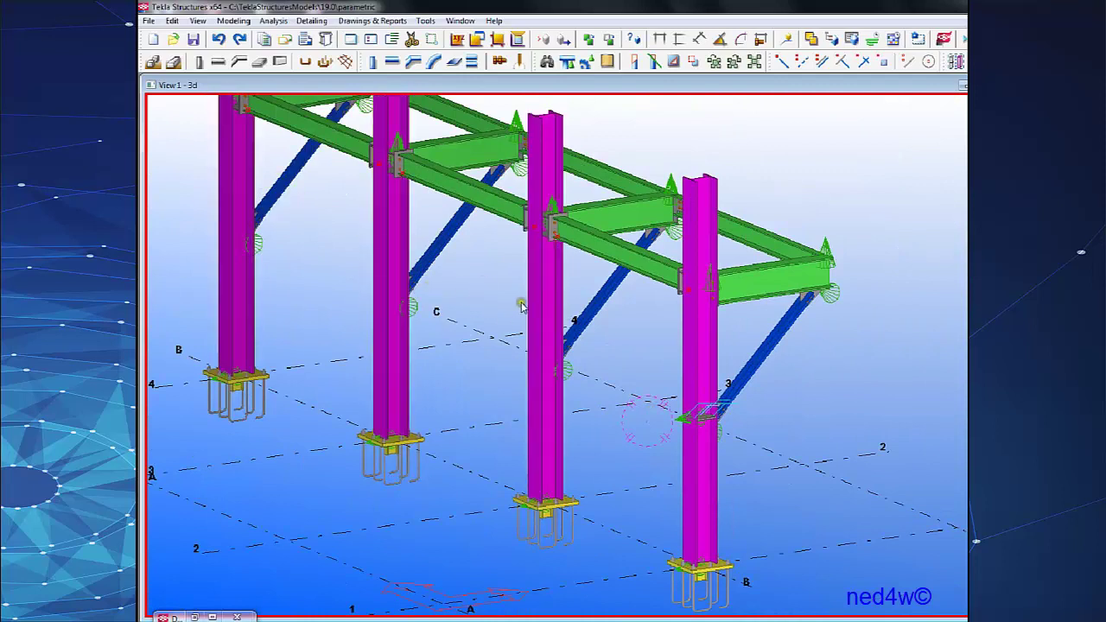
click(559, 328)
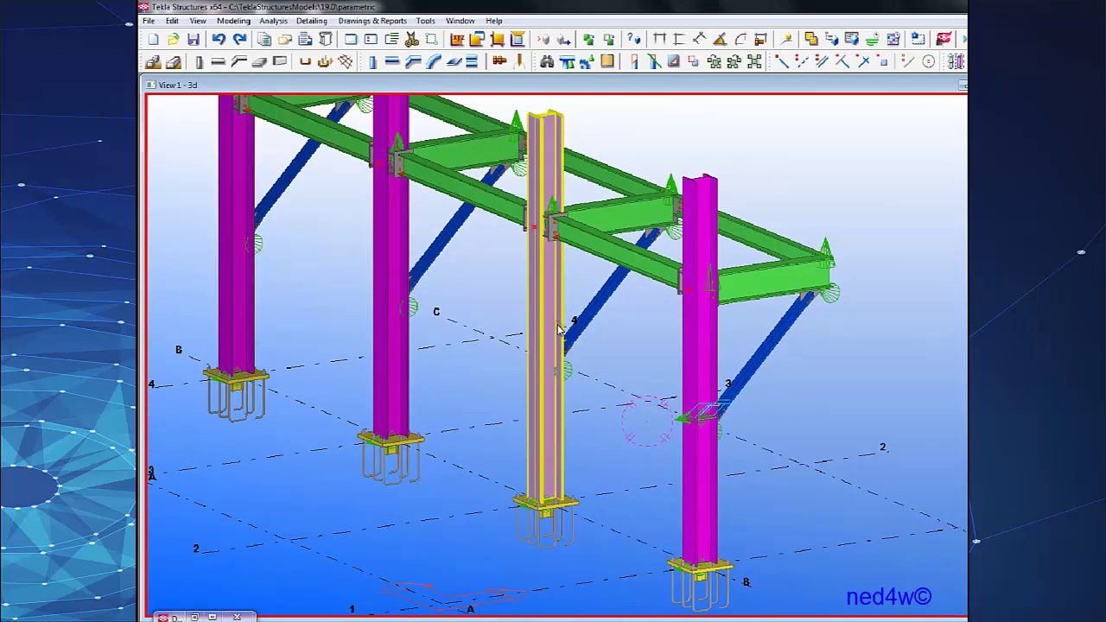
scroll(679, 424, up, 5)
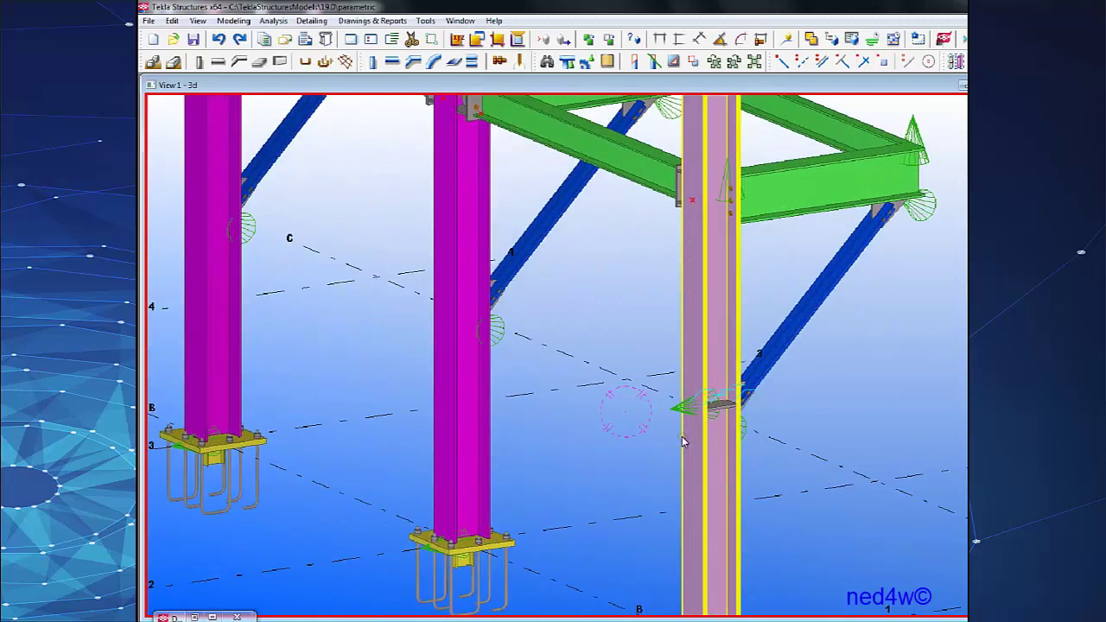
click(675, 406)
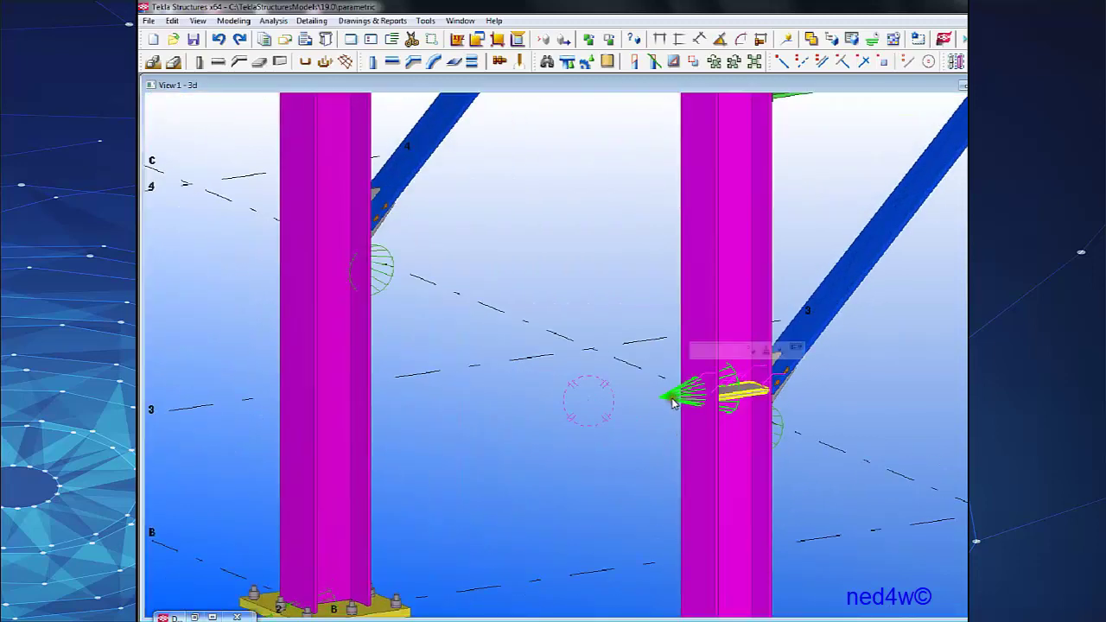
right_click(673, 404)
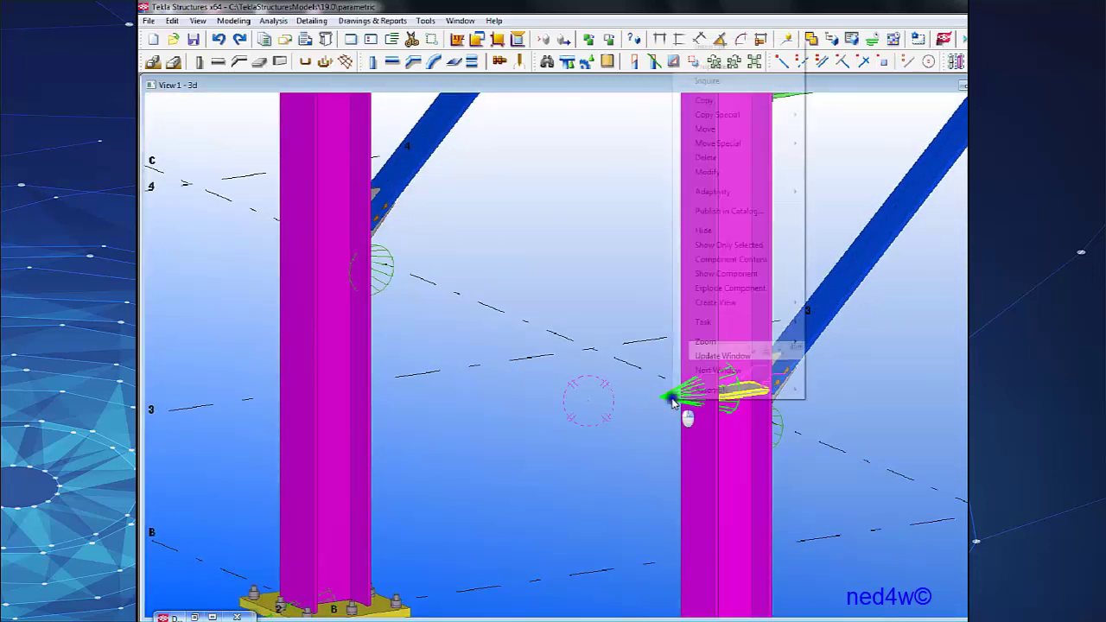
mouse_move(733, 121)
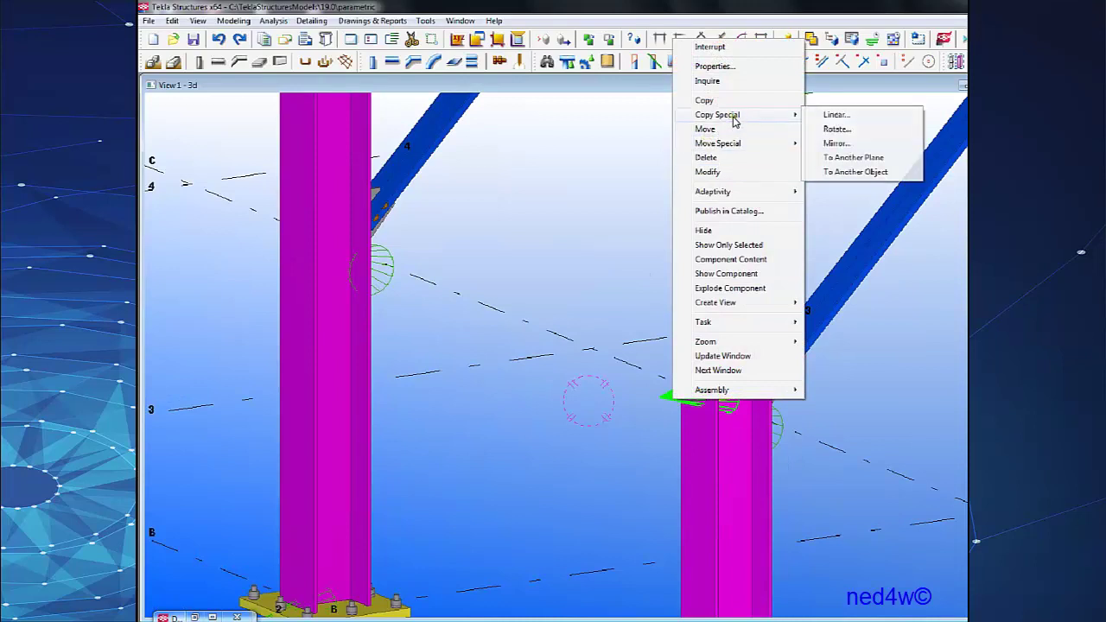
click(867, 173)
click(868, 176)
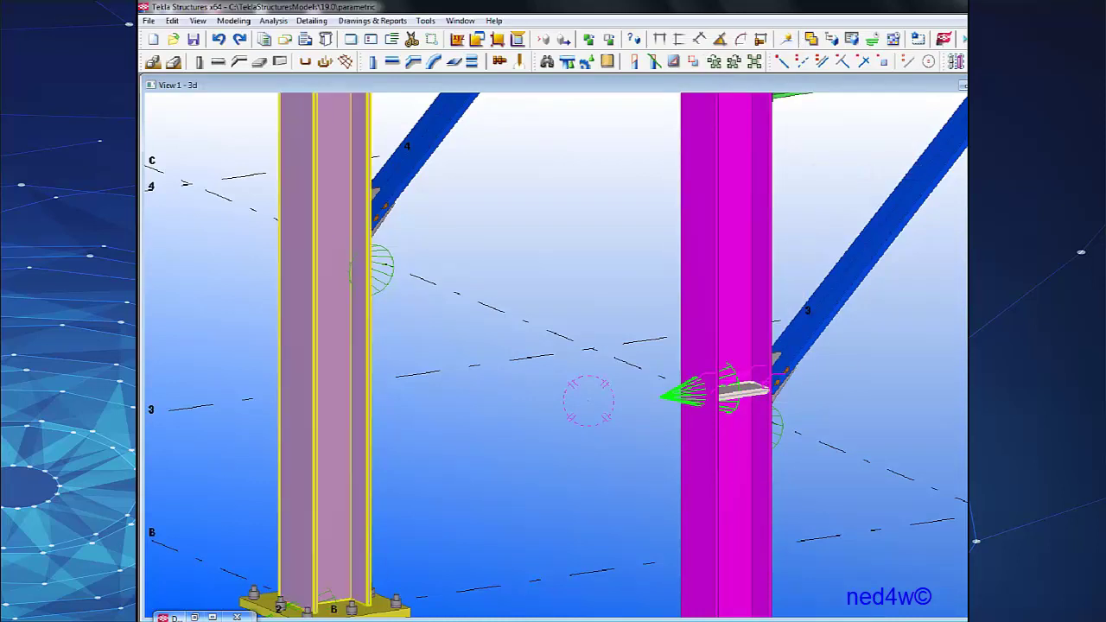
click(252, 612)
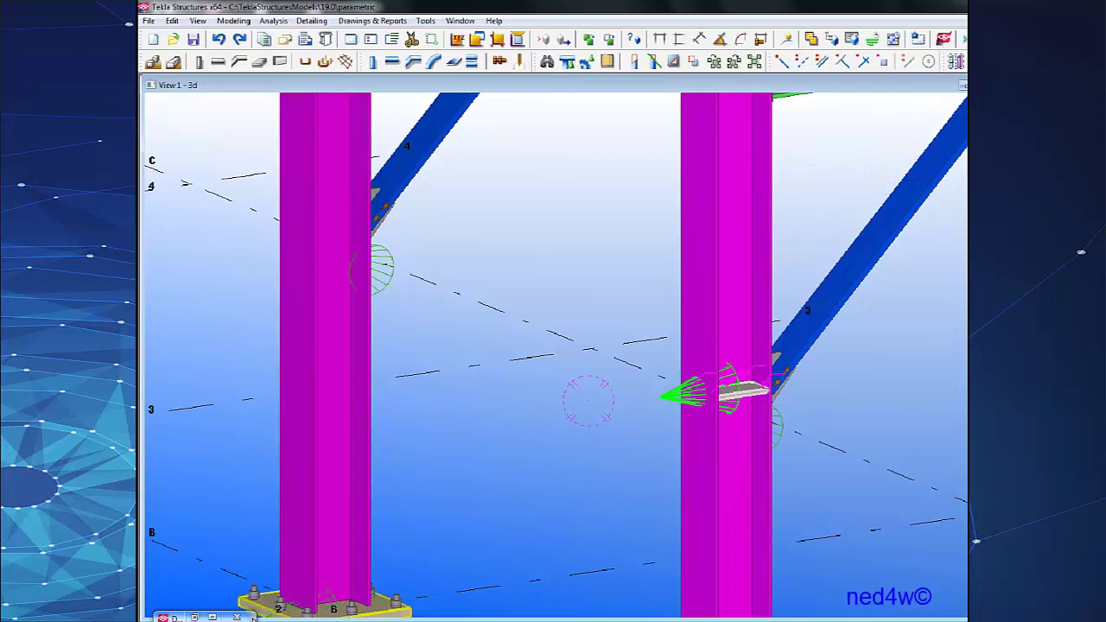
click(728, 190)
Copy the stiffeners onto the other three columns along grid line B and end the copy command.
scroll(576, 250, down, 4)
middle_drag(575, 249, 801, 321)
scroll(800, 322, down, 3)
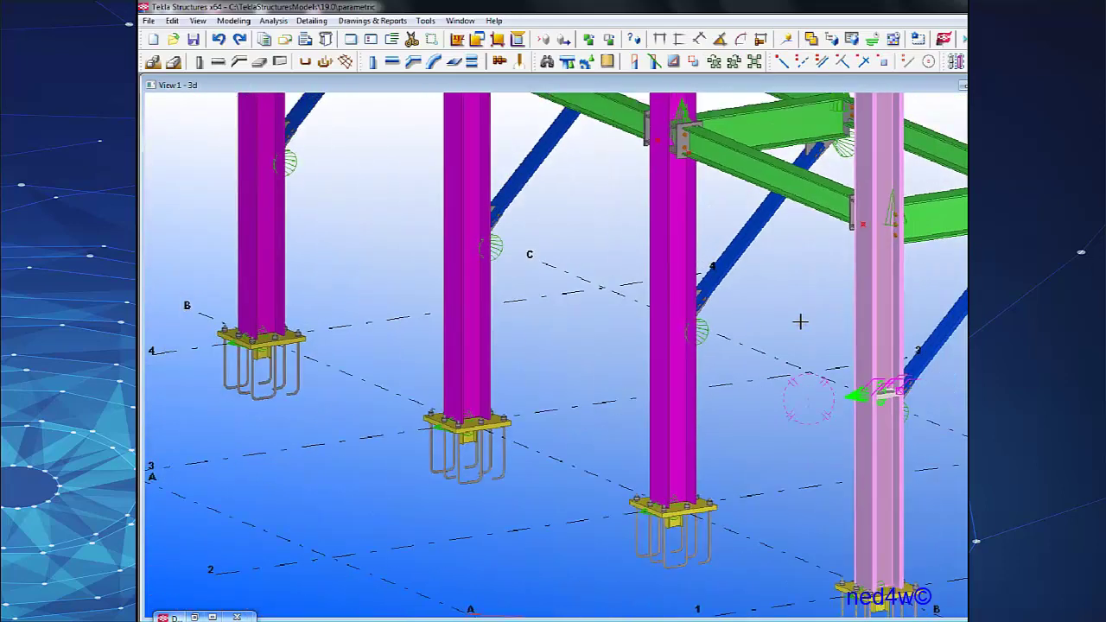
click(481, 158)
click(296, 115)
right_click(479, 181)
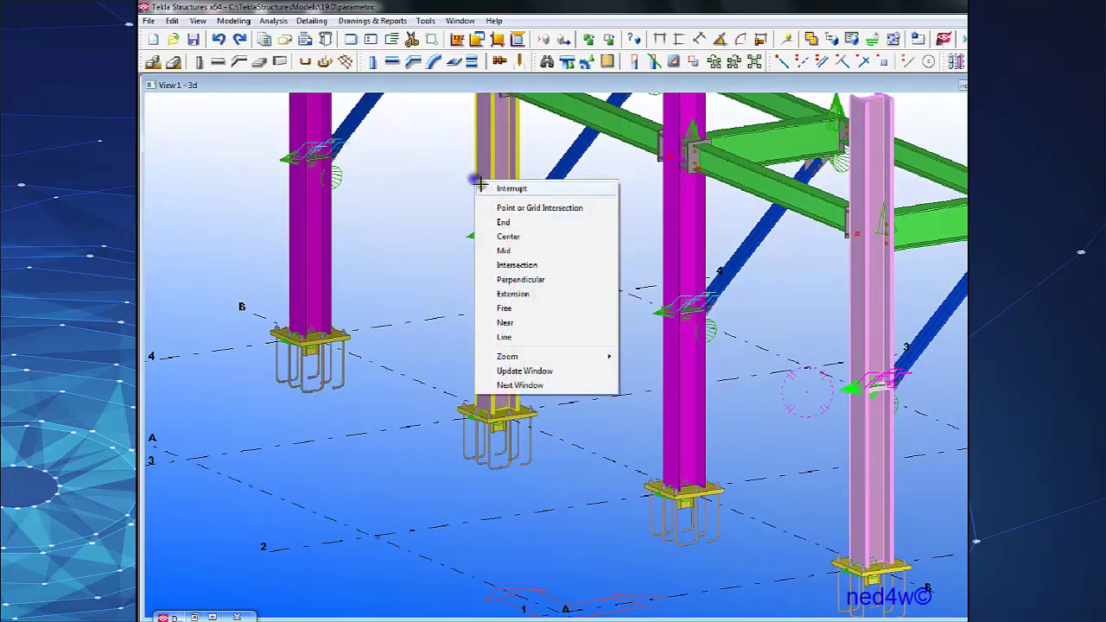
click(501, 189)
Examine the copied stiffener on the neighbouring column beside the brace's lower connection.
click(604, 237)
scroll(606, 239, up, 8)
scroll(725, 313, up, 3)
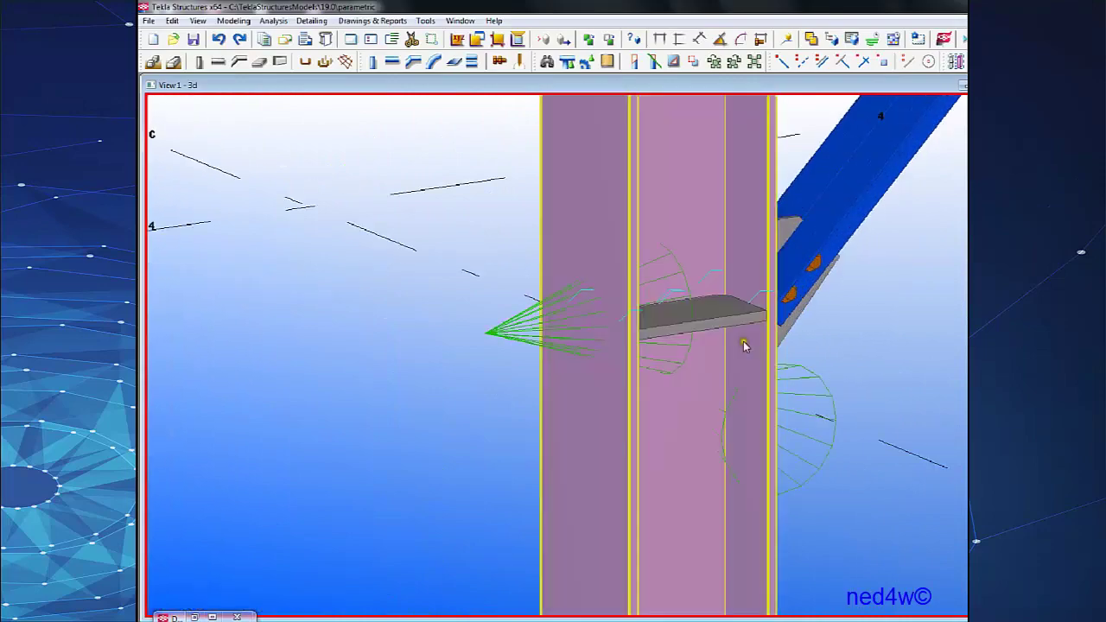
Examine the copied stiffeners at the lower brace connections of the columns along grid line B.
scroll(744, 356, down, 5)
middle_drag(449, 281, 586, 412)
middle_drag(356, 258, 515, 357)
scroll(467, 350, up, 3)
scroll(462, 347, down, 8)
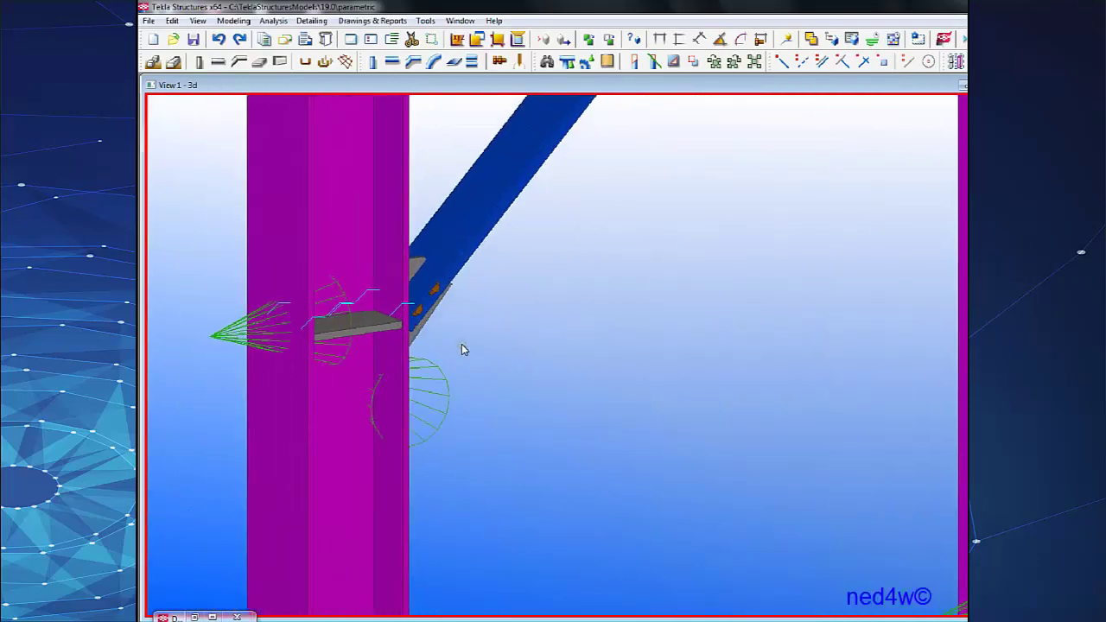
scroll(467, 279, up, 5)
scroll(467, 279, up, 5)
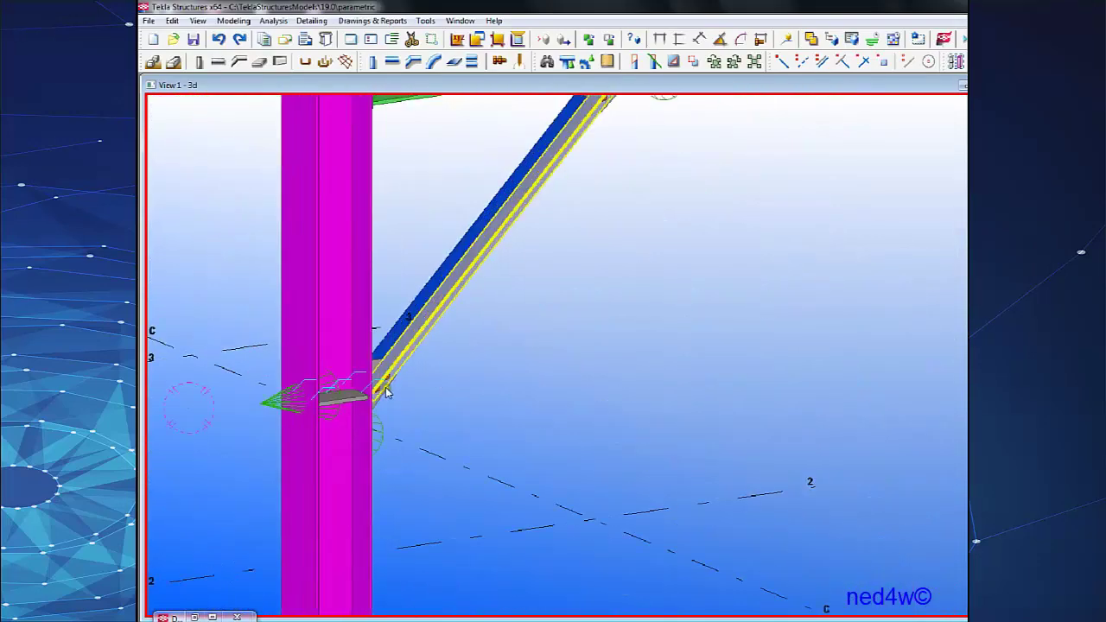
scroll(568, 389, down, 8)
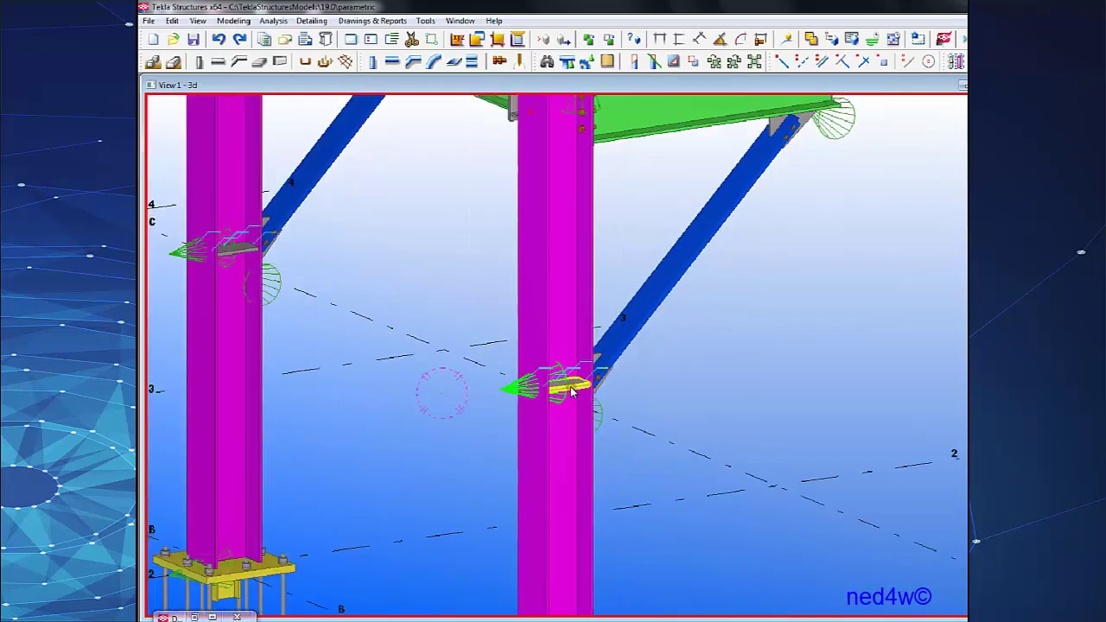
scroll(679, 441, up, 2)
scroll(679, 441, down, 2)
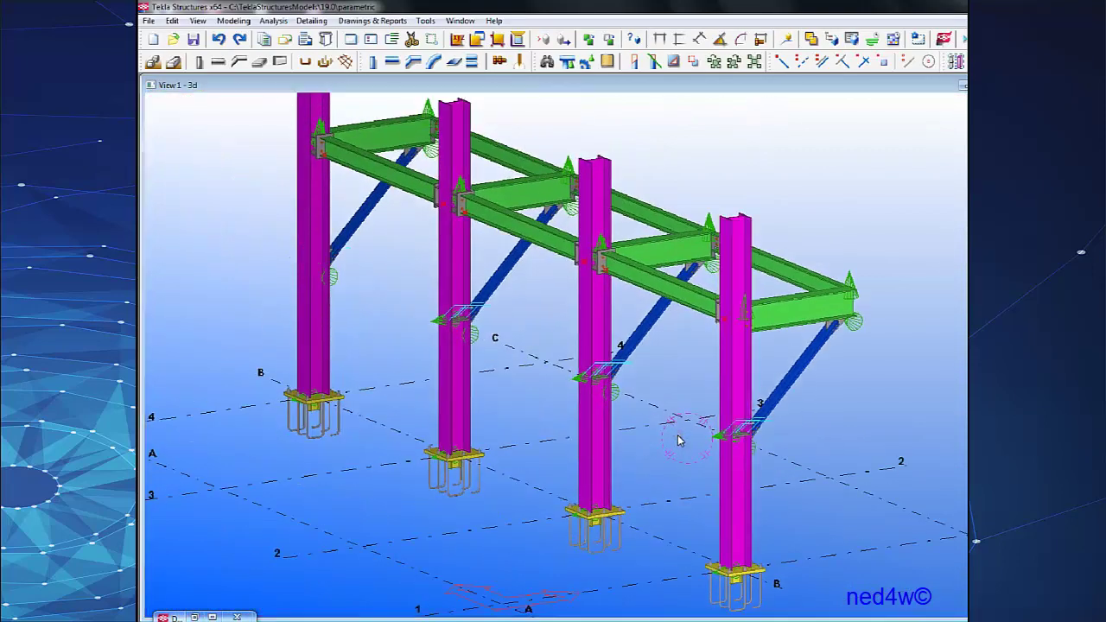
scroll(699, 447, up, 5)
middle_drag(785, 467, 598, 437)
scroll(598, 437, up, 2)
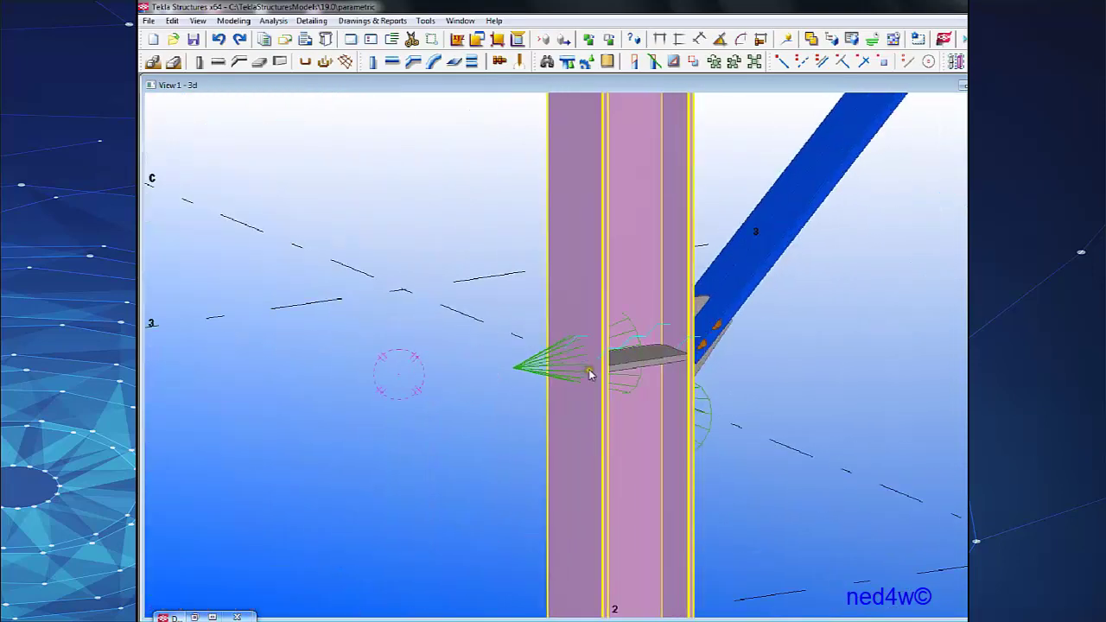
Copy the stiffener component from the grid 1/B column to the other three columns along grid line B with a special copy to another object.
click(926, 398)
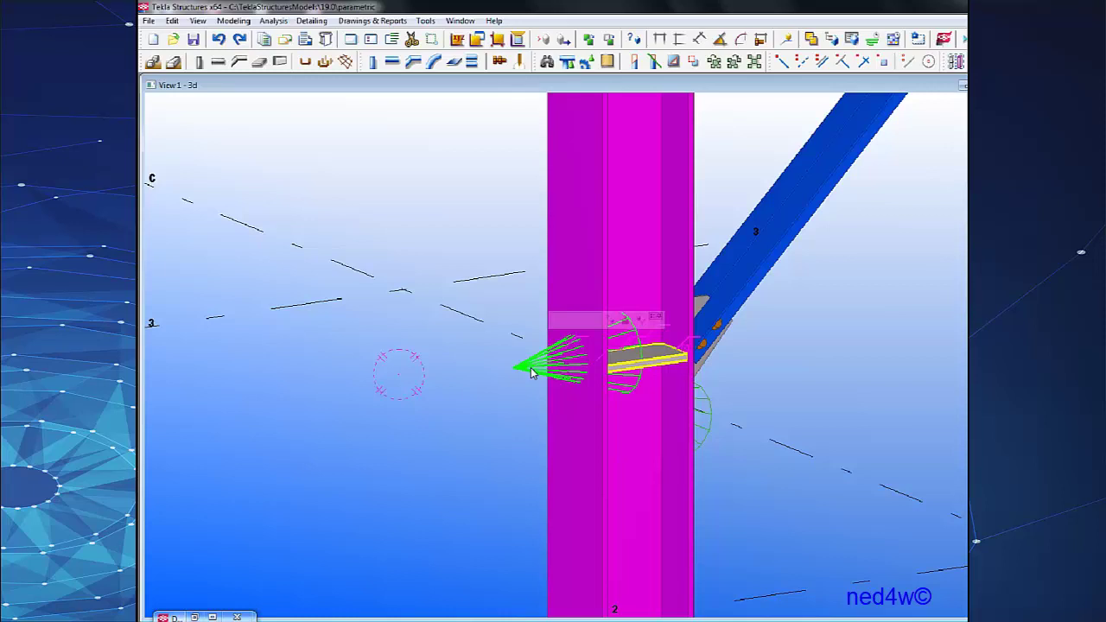
right_click(530, 370)
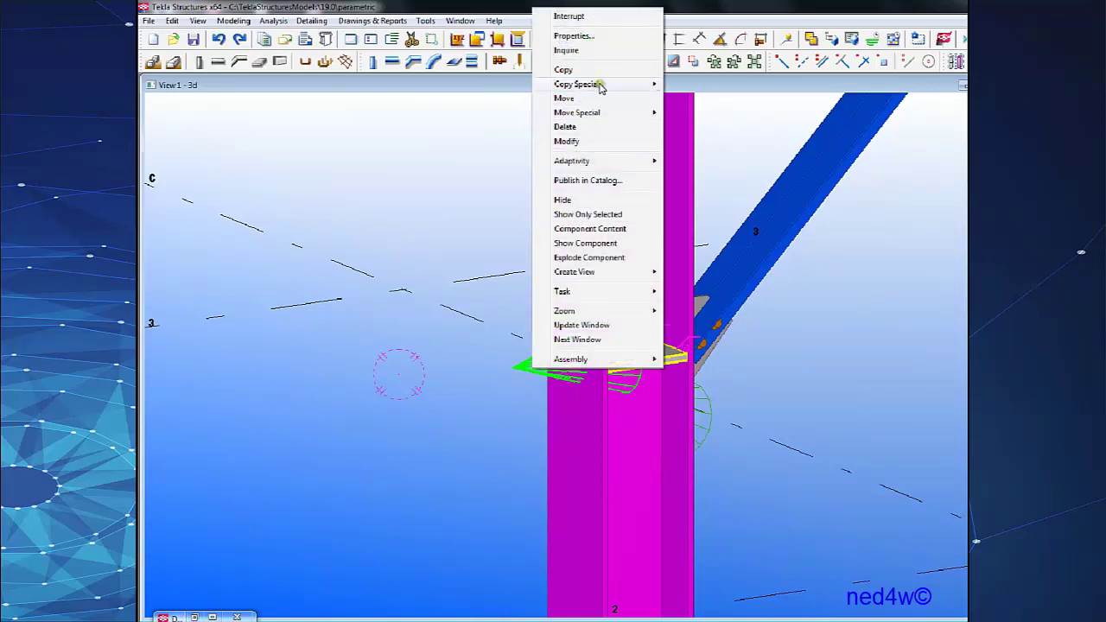
mouse_move(601, 87)
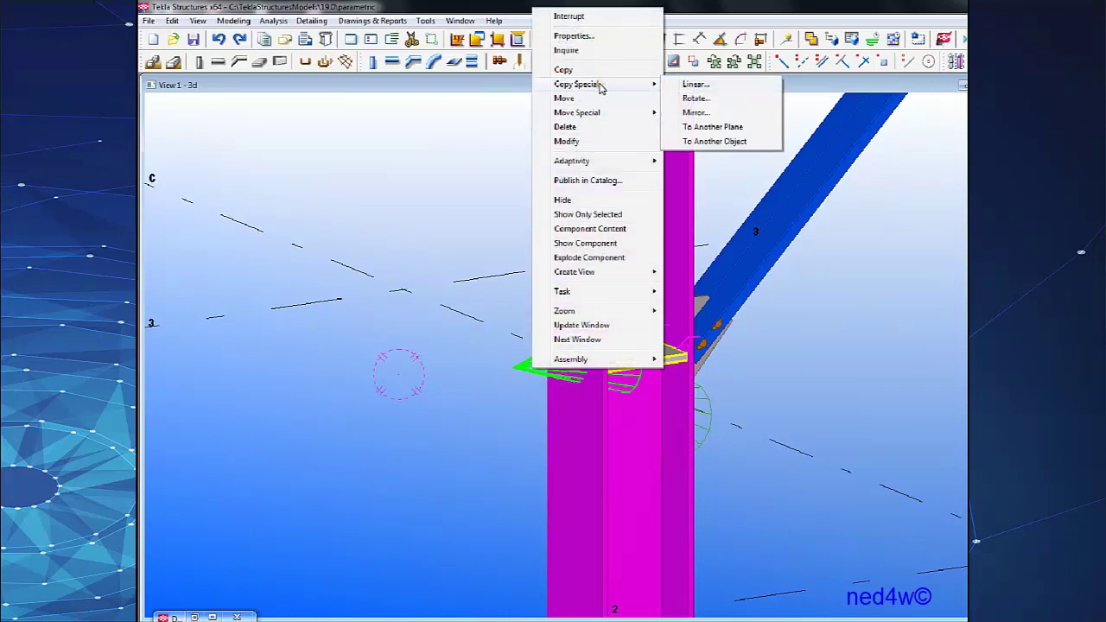
click(739, 143)
middle_drag(644, 293, 770, 340)
scroll(768, 363, down, 3)
scroll(556, 519, down, 1)
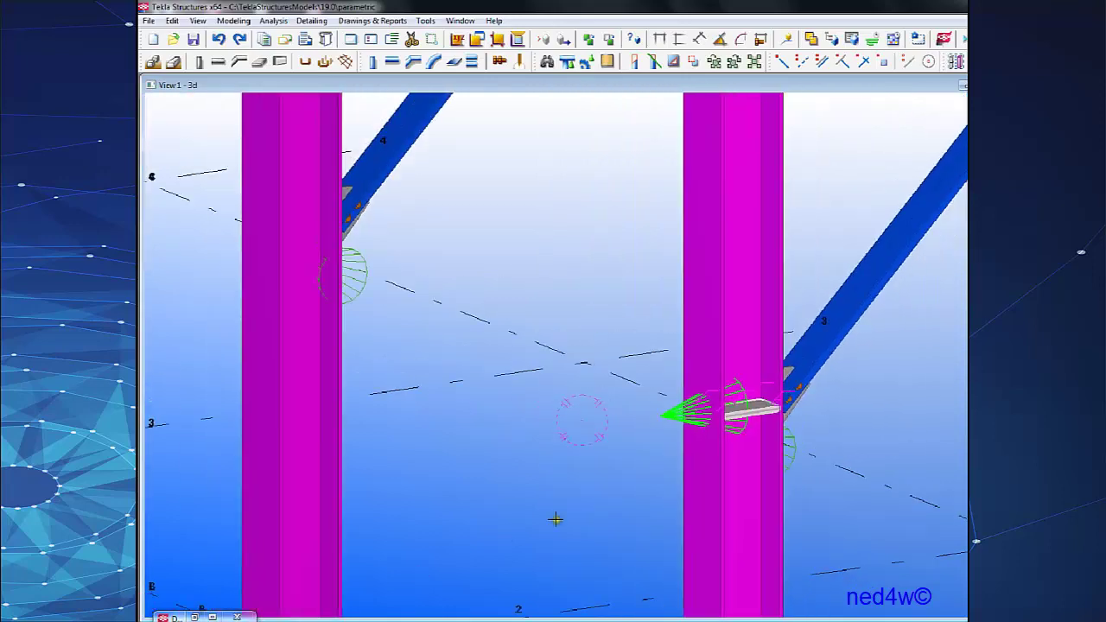
scroll(628, 429, down, 5)
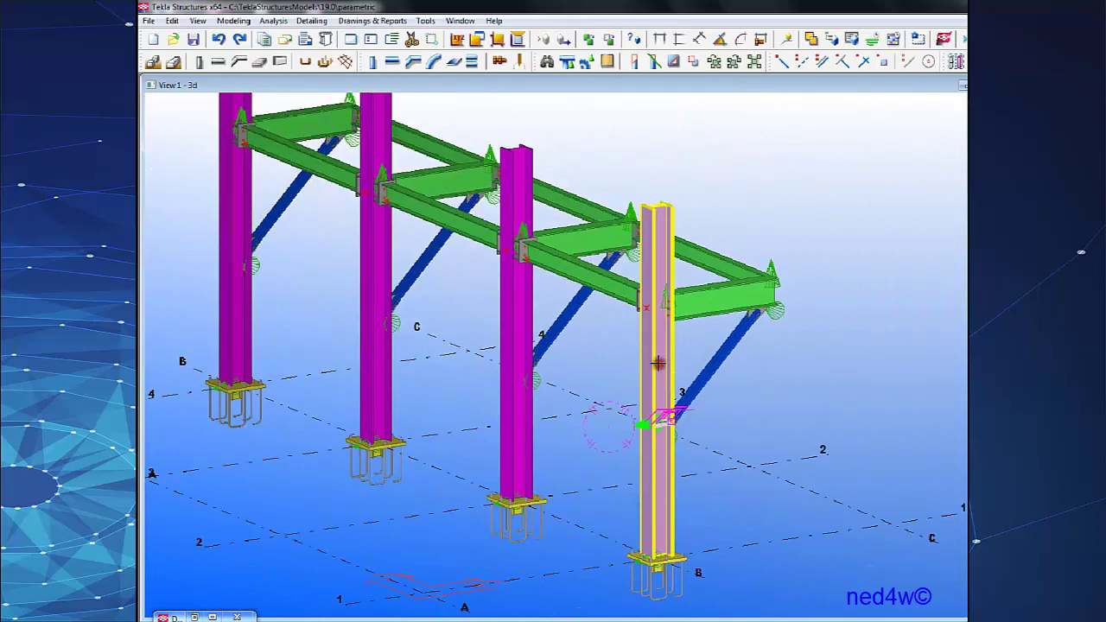
click(517, 307)
click(378, 252)
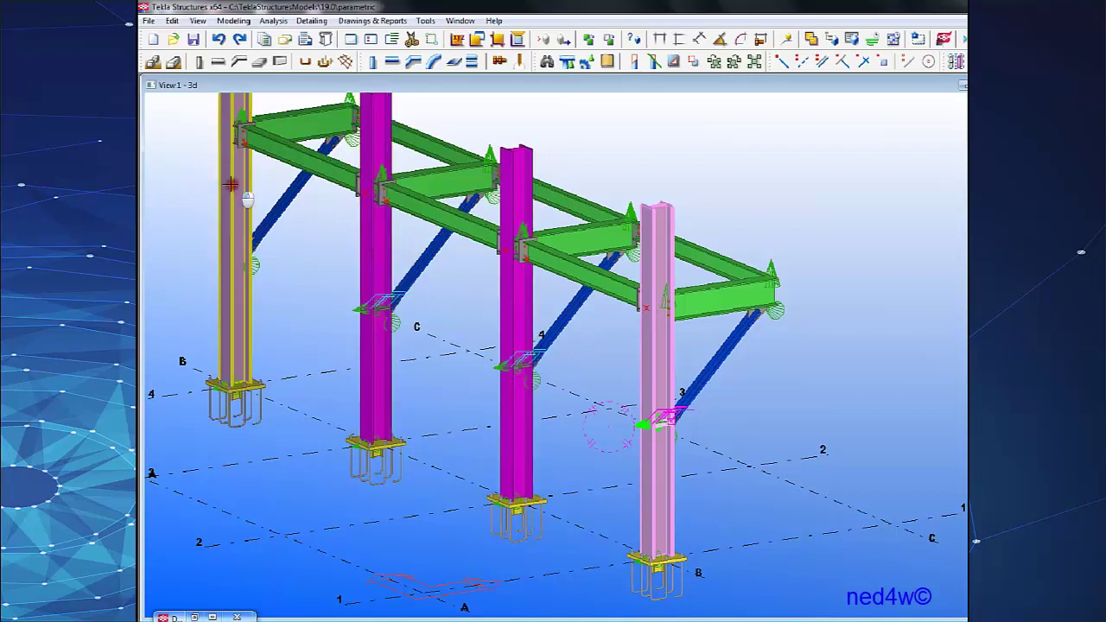
right_click(345, 210)
click(380, 219)
middle_drag(818, 435, 888, 471)
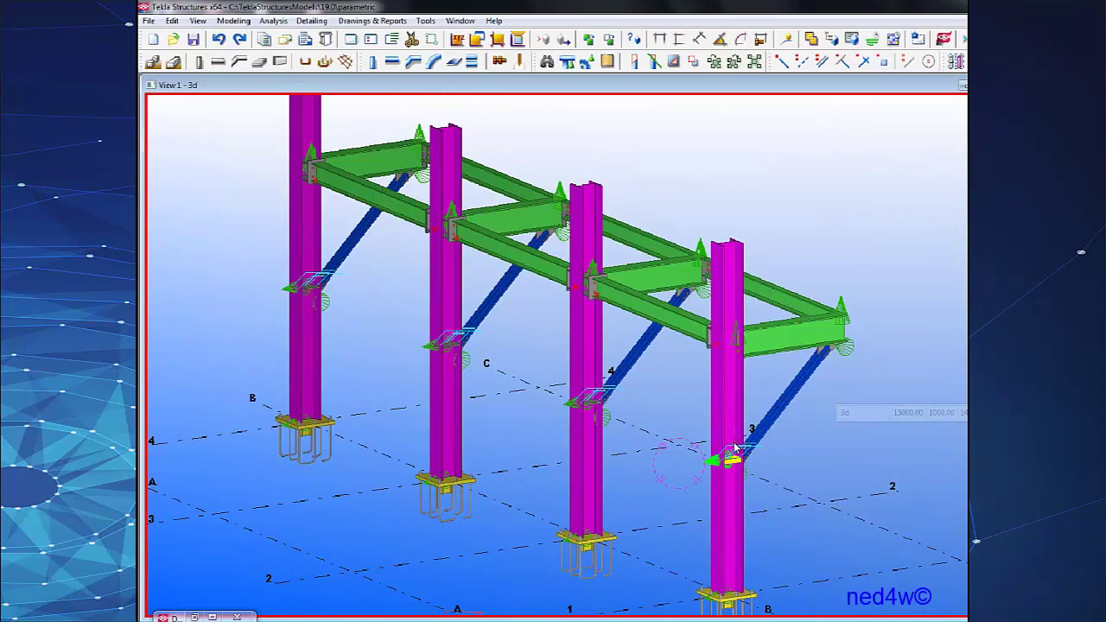
click(735, 445)
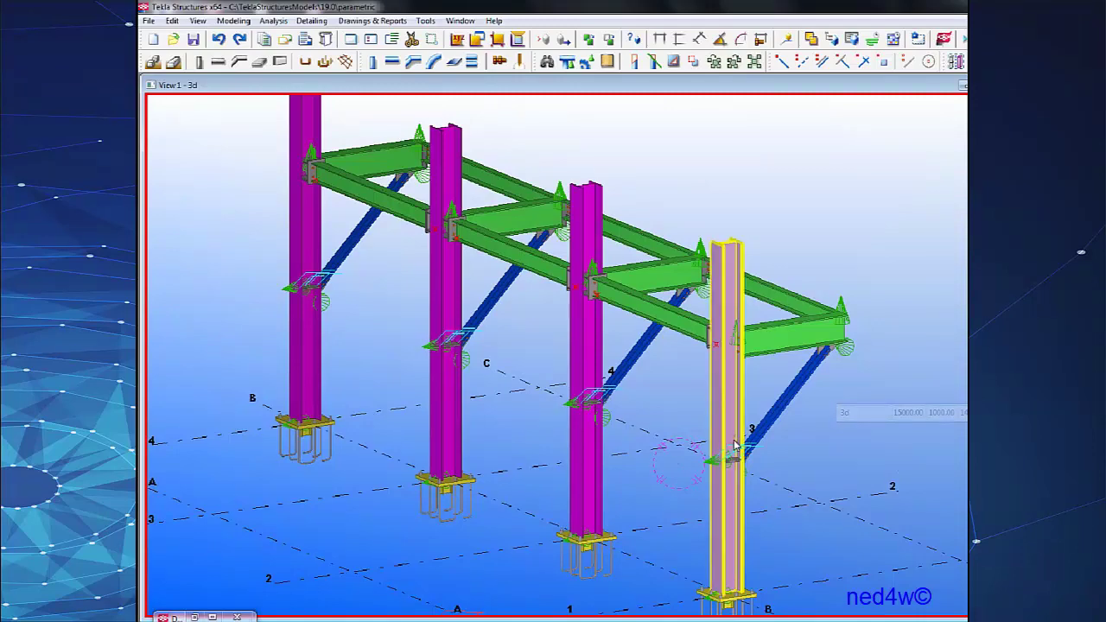
scroll(749, 480, up, 3)
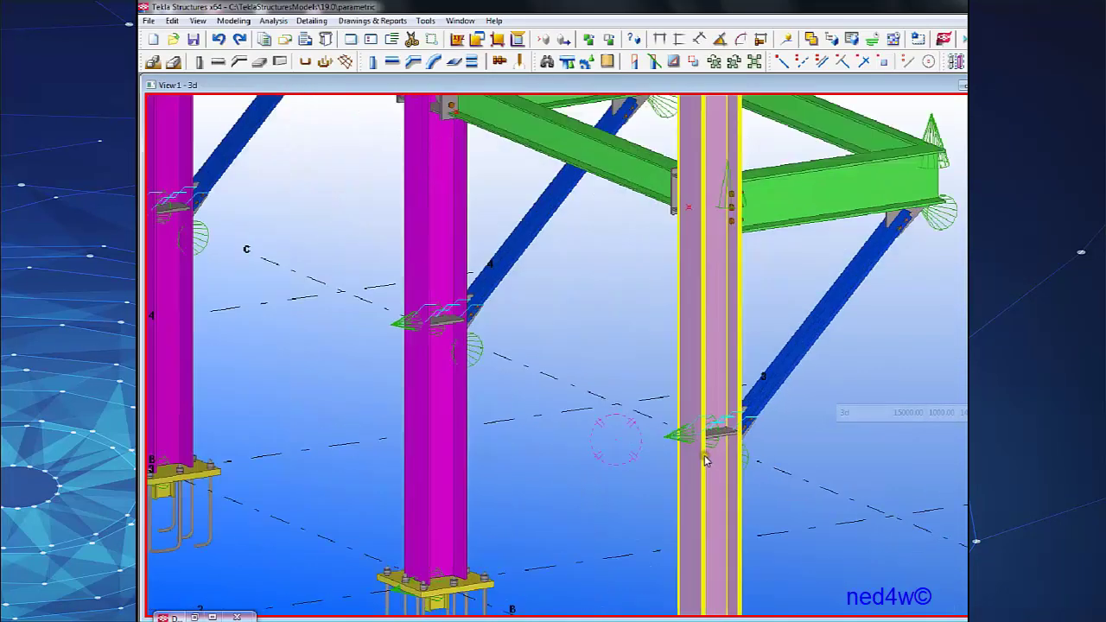
scroll(704, 461, up, 2)
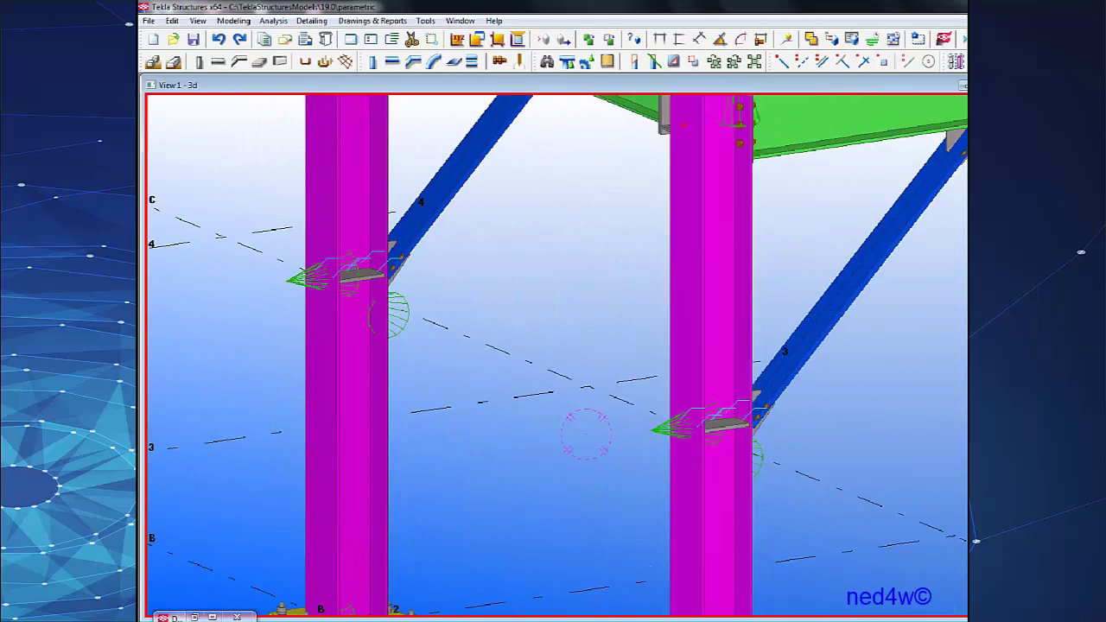
click(923, 621)
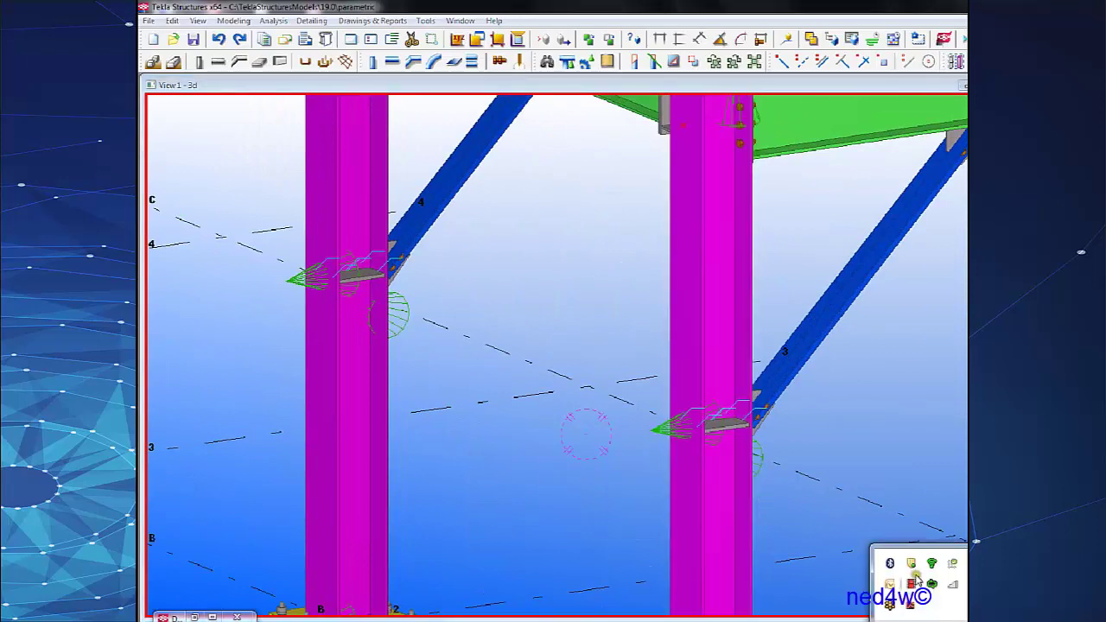
right_click(913, 583)
click(941, 541)
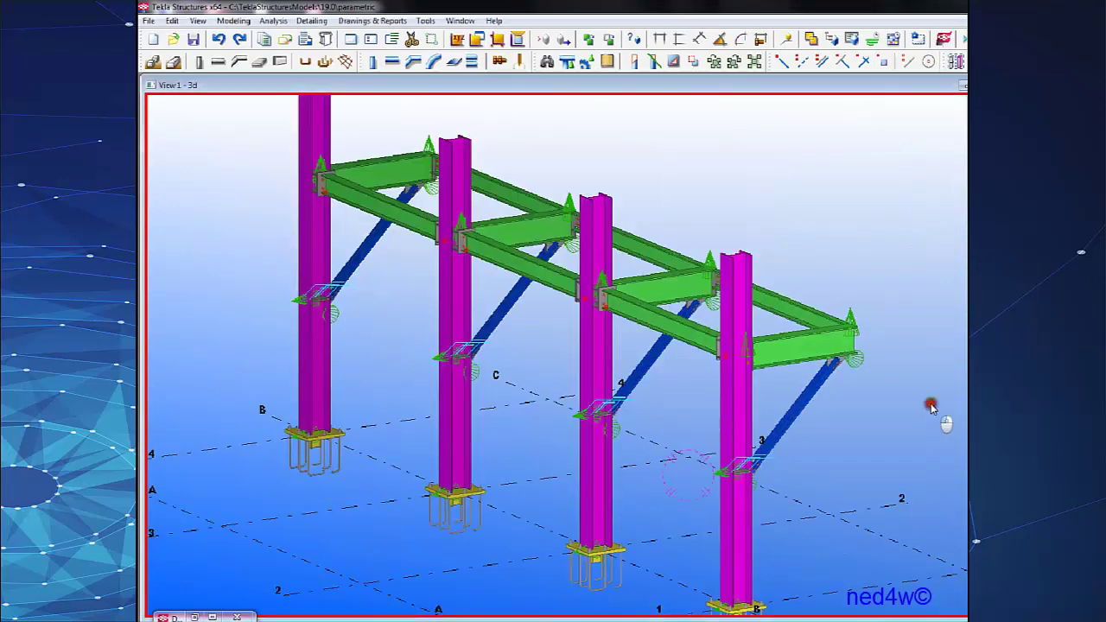
Open the anchor rod settings of the Base plate (1004) component on the grid 1/B column.
scroll(668, 473, down, 2)
scroll(668, 472, down, 1)
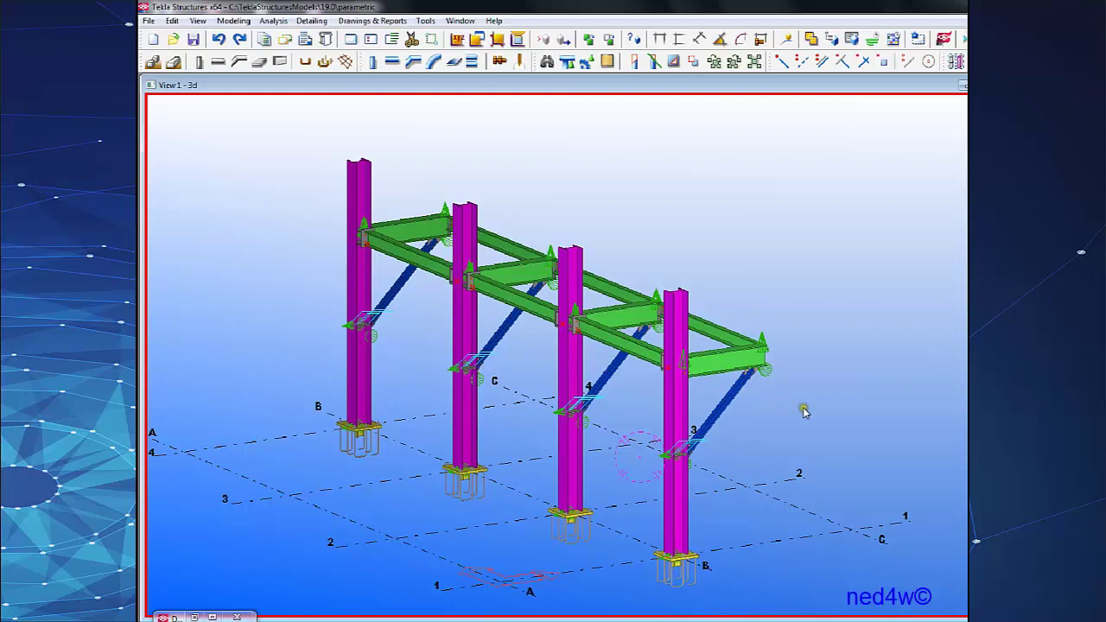
scroll(804, 424, up, 2)
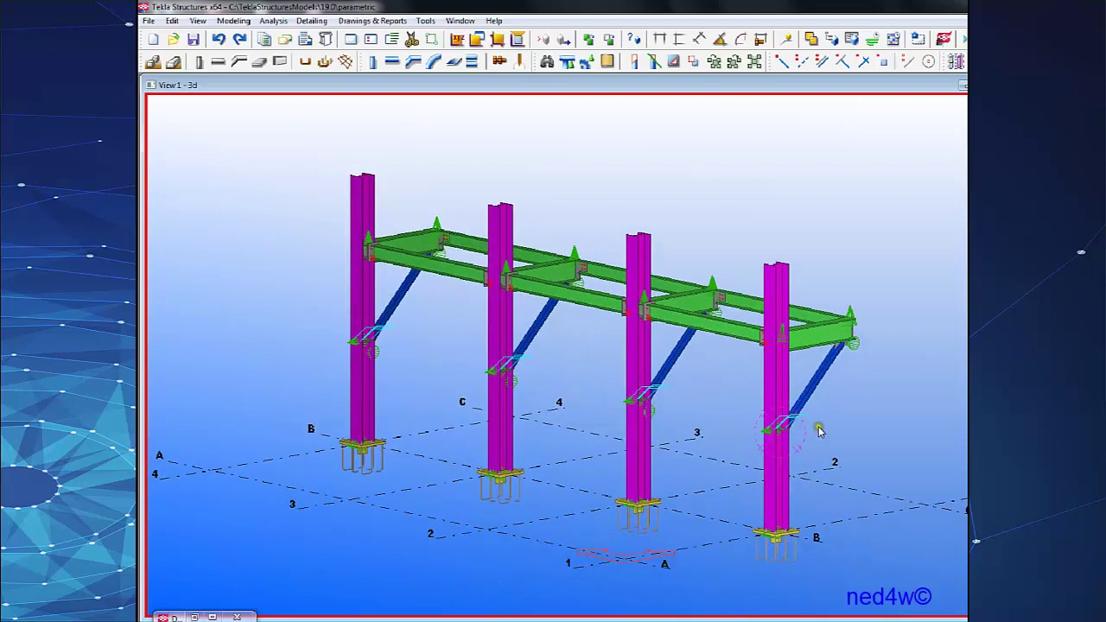
scroll(815, 521, up, 5)
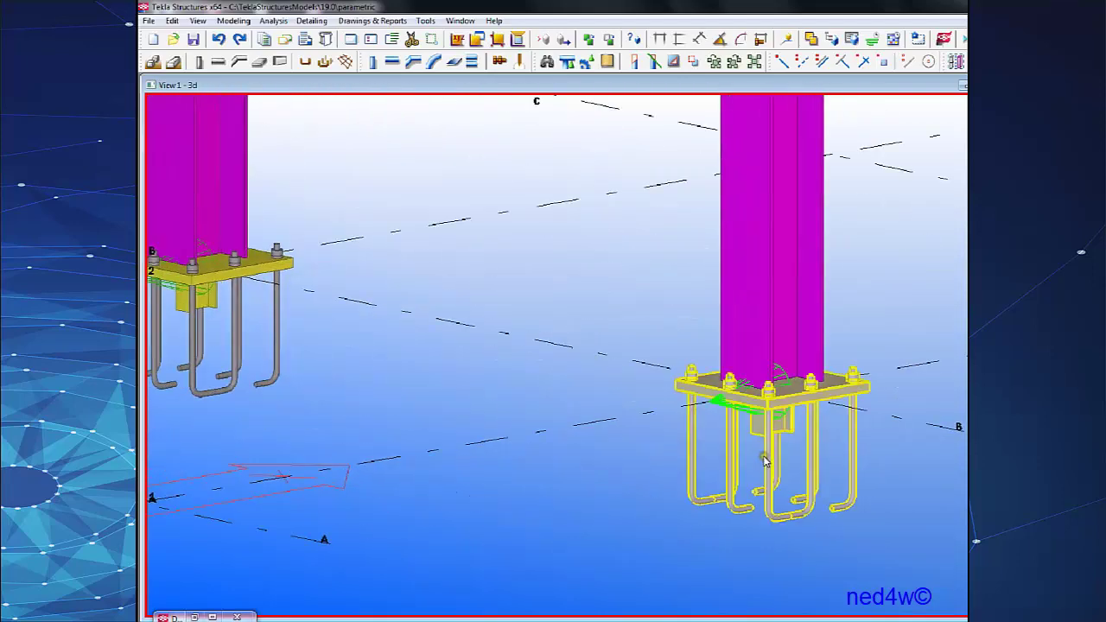
scroll(768, 454, up, 6)
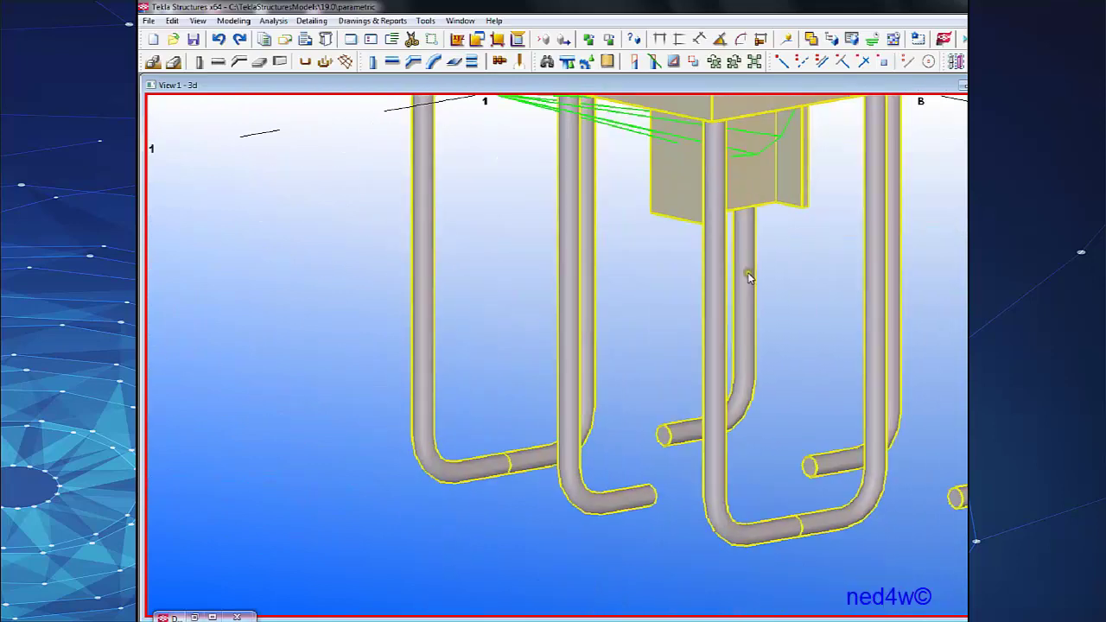
double_click(814, 525)
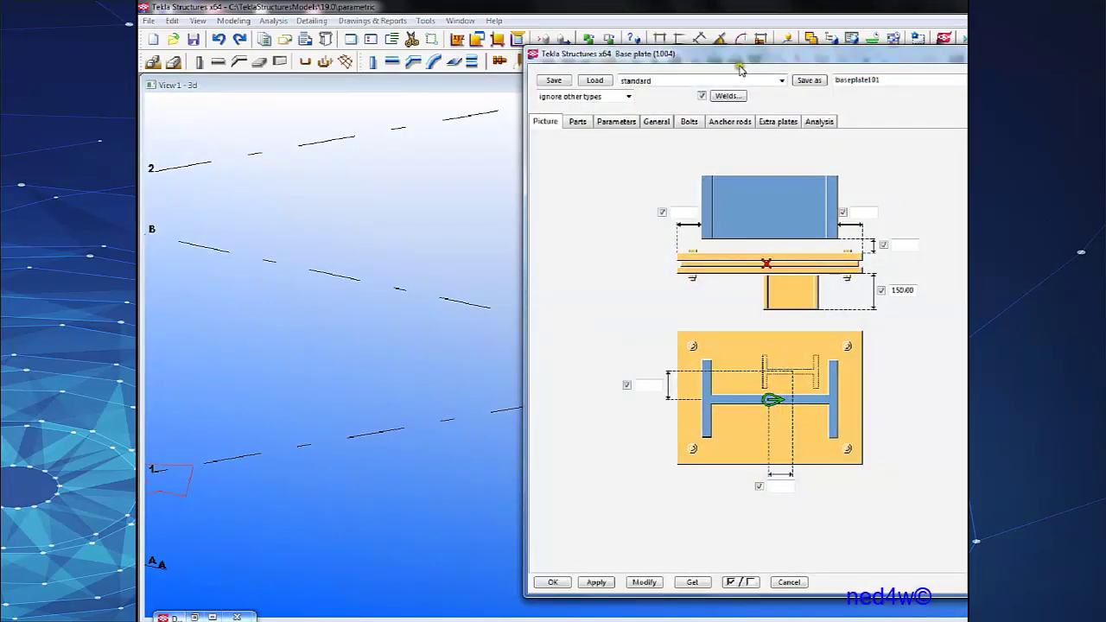
drag(734, 57, 345, 43)
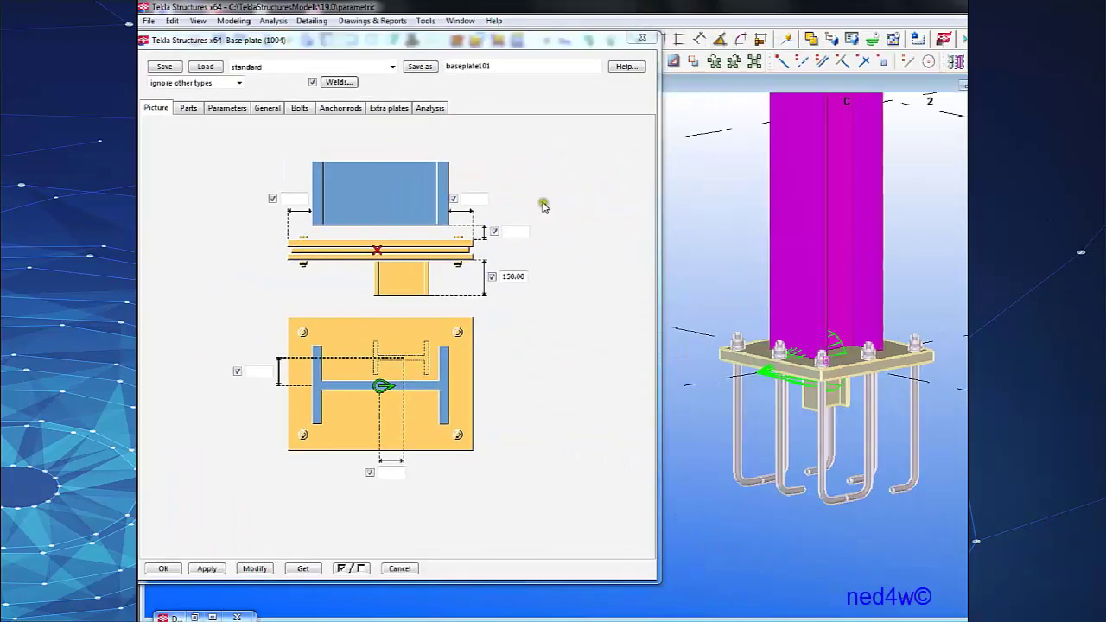
click(360, 110)
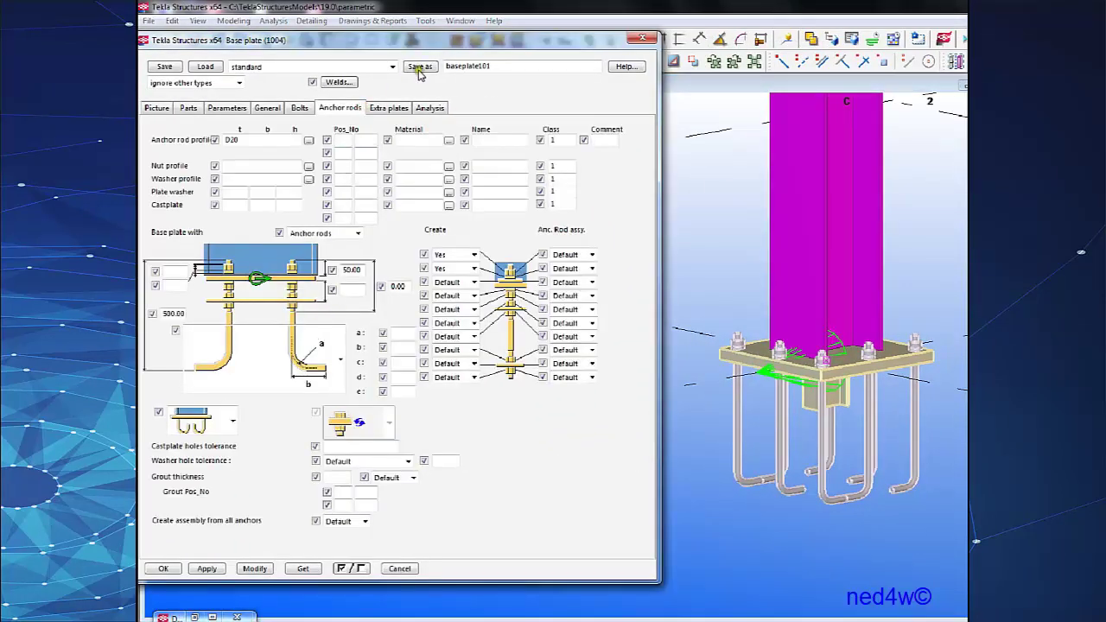
drag(444, 41, 494, 47)
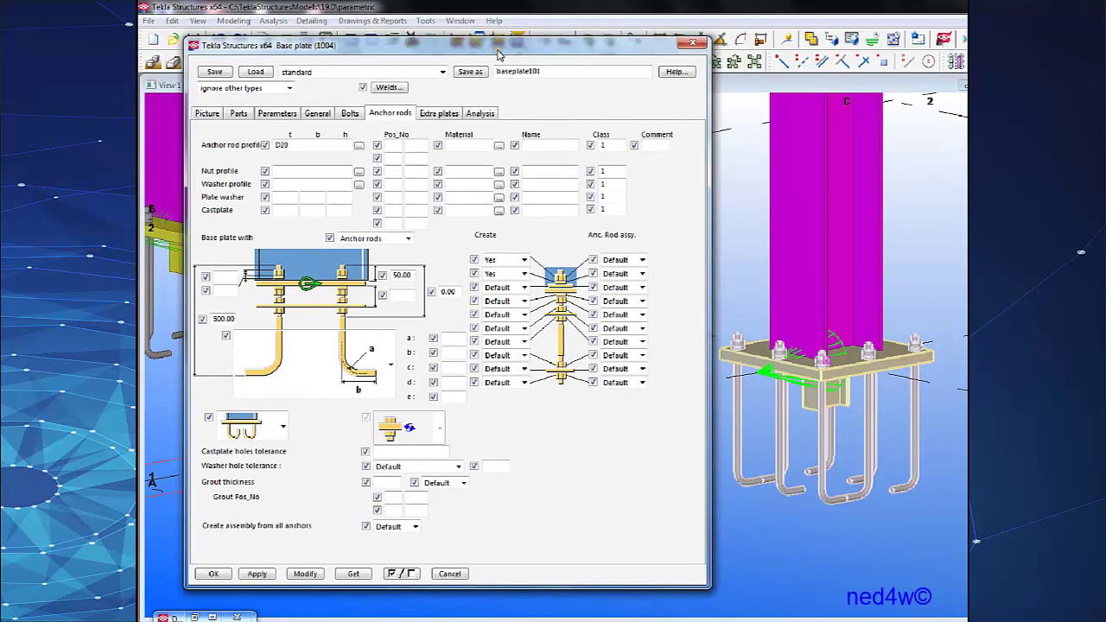
Check the anchor rod shape and orientation options, reapply the settings to the base plate, and close its dialog.
click(385, 373)
click(361, 435)
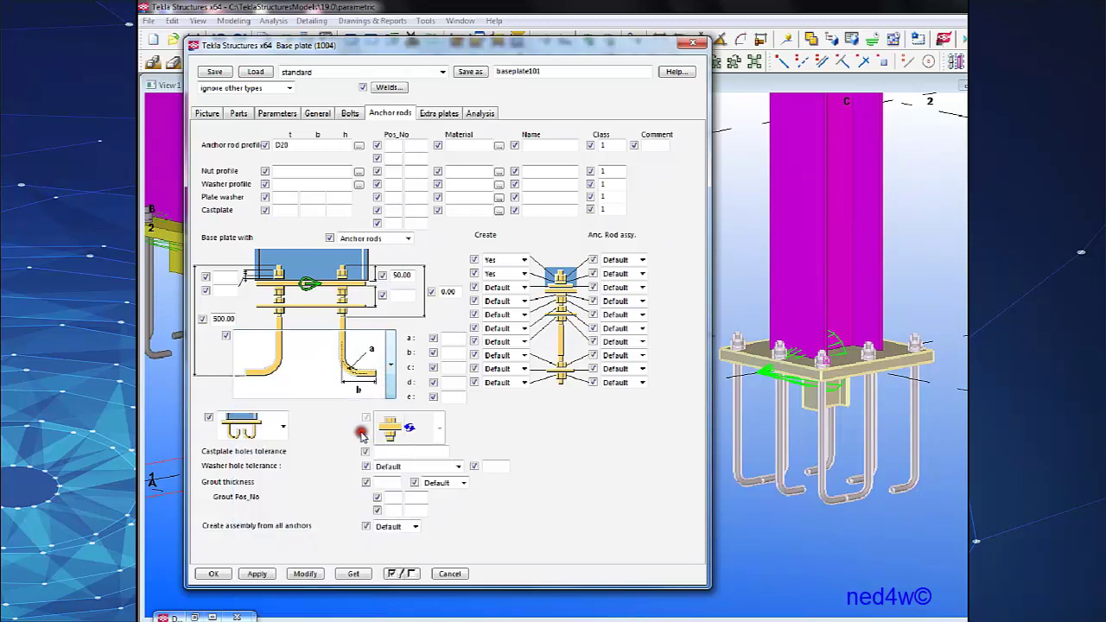
click(307, 574)
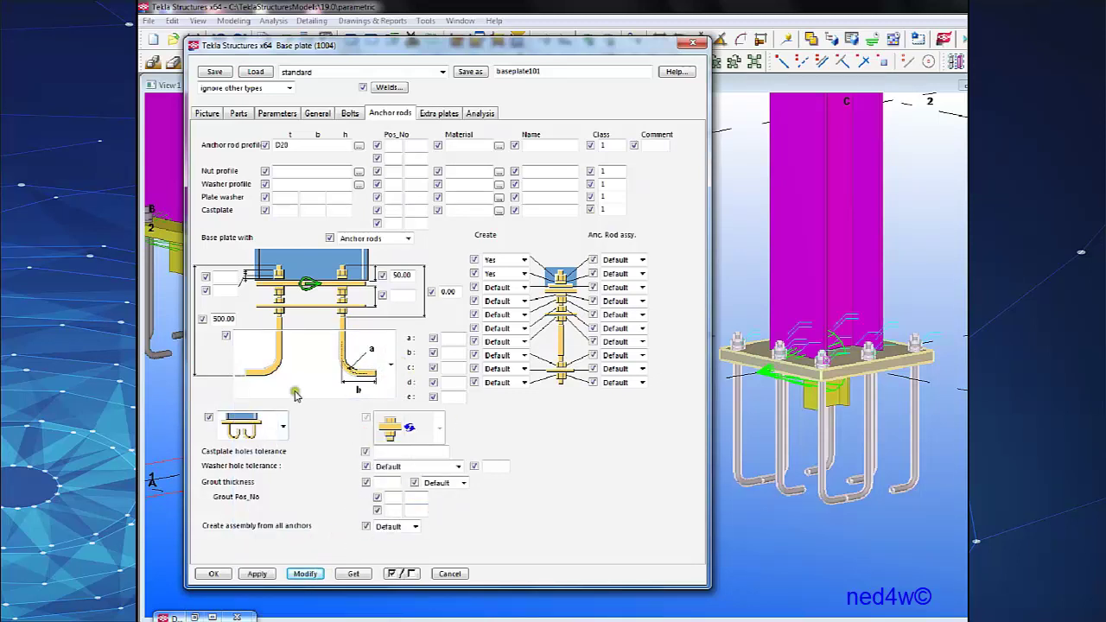
click(283, 426)
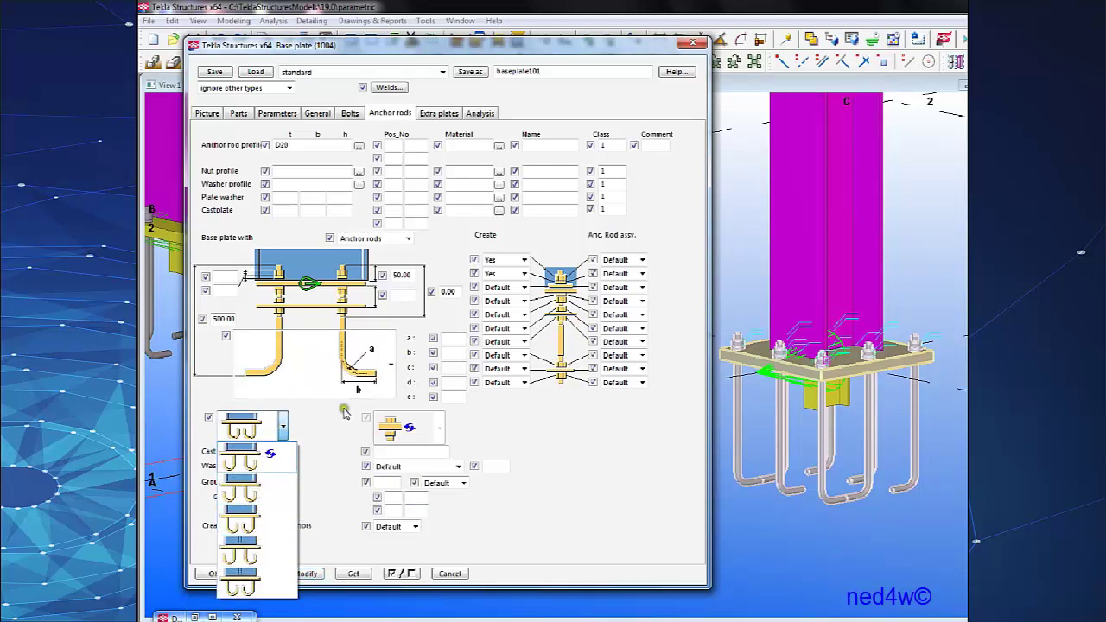
click(452, 573)
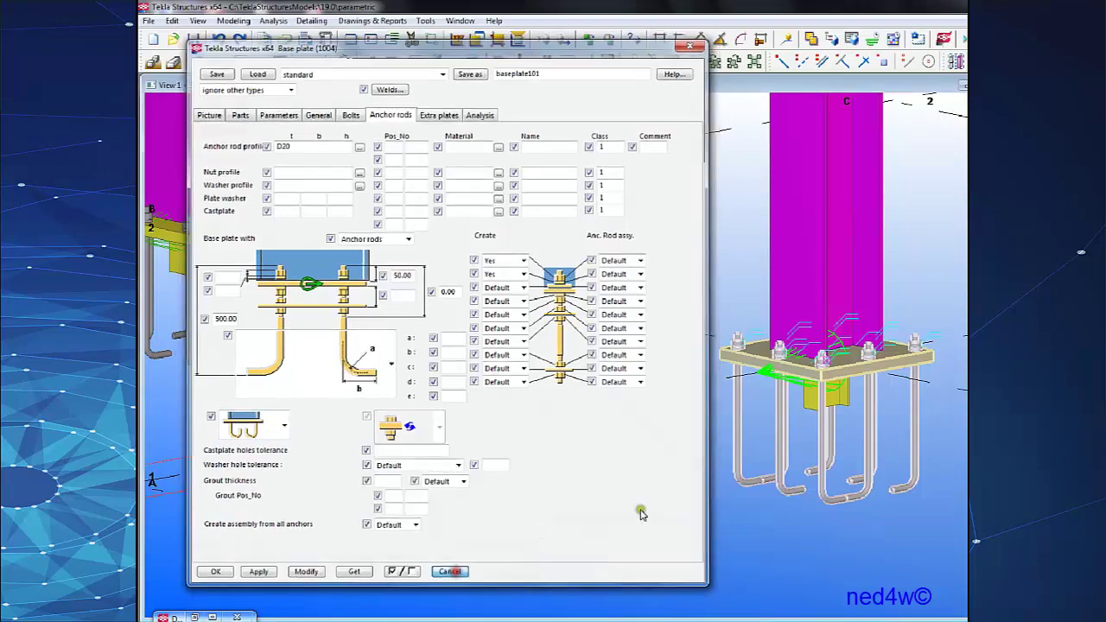
click(700, 506)
Examine the whole frame with its base plates, beam connections, braces and column stiffeners.
middle_drag(763, 489, 679, 513)
scroll(677, 512, down, 5)
click(595, 393)
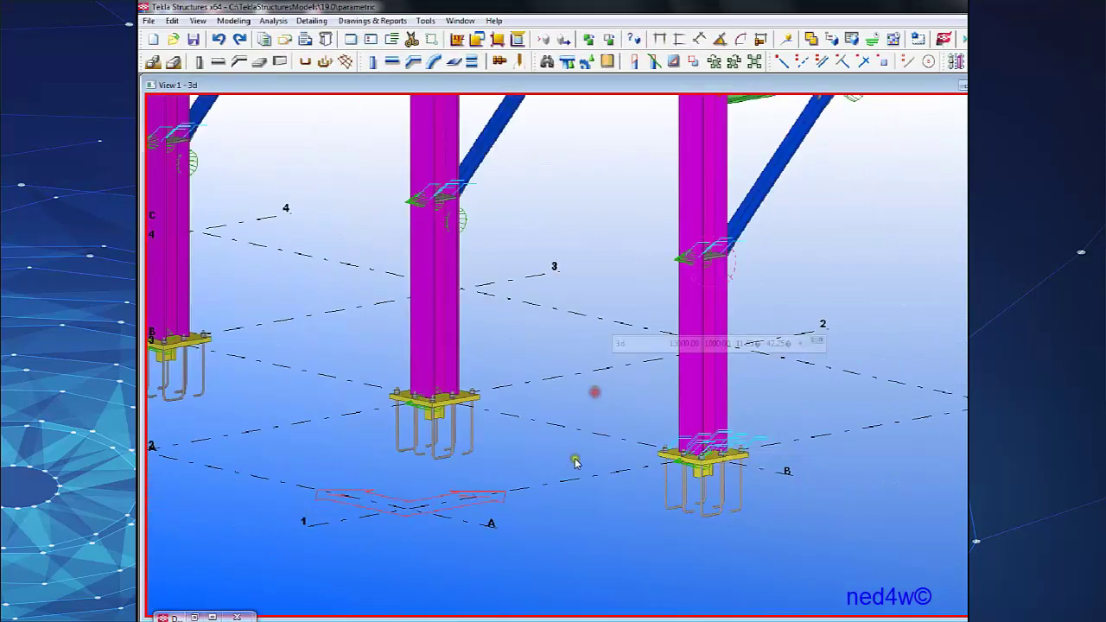
scroll(575, 463, down, 4)
mouse_move(505, 450)
ctrl+middle_down()
mouse_move(487, 476)
mouse_move(383, 453)
mouse_move(593, 482)
mouse_move(445, 454)
mouse_move(435, 433)
mouse_move(552, 464)
mouse_move(612, 435)
mouse_move(595, 446)
mouse_move(645, 447)
ctrl+middle_up()
scroll(528, 458, down, 2)
click(766, 434)
scroll(646, 453, up, 2)
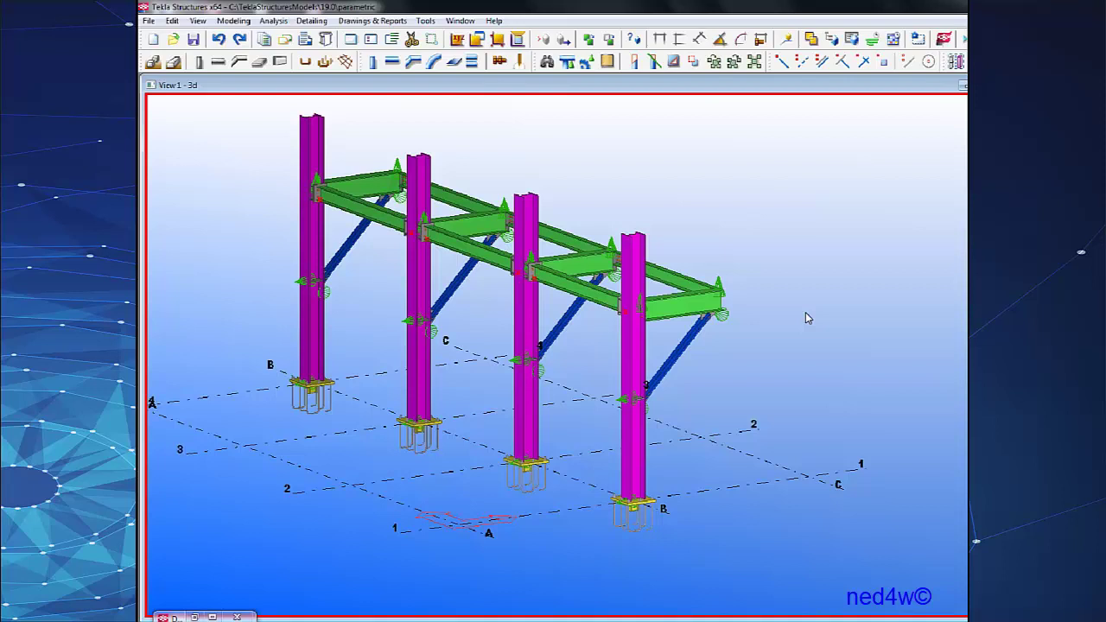
middle_drag(802, 343, 834, 337)
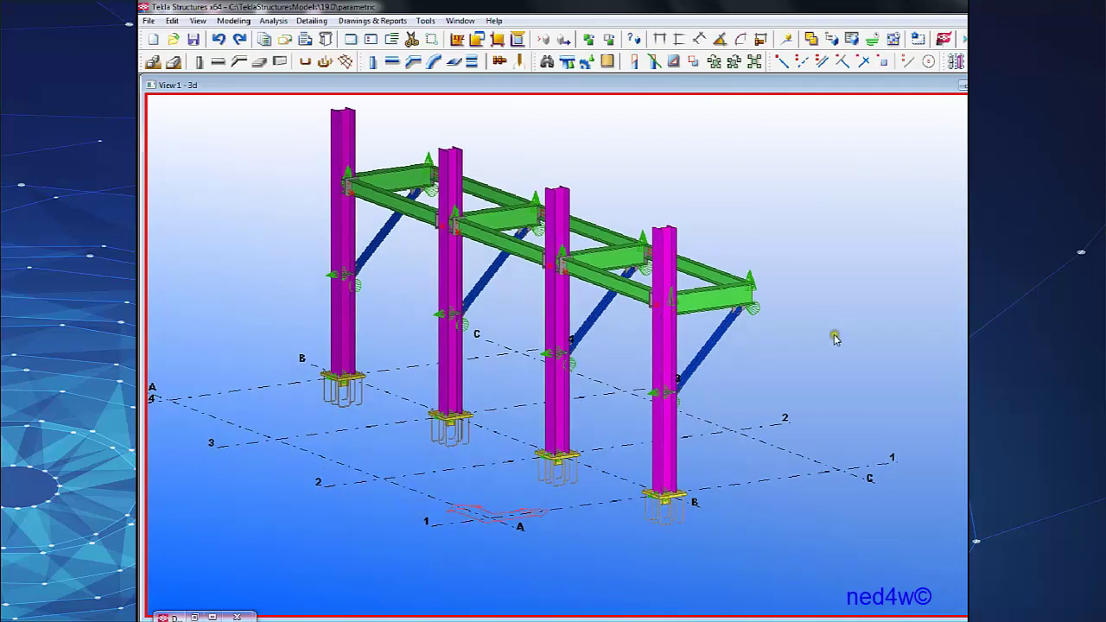
scroll(833, 337, down, 2)
scroll(833, 336, up, 2)
middle_drag(708, 333, 709, 359)
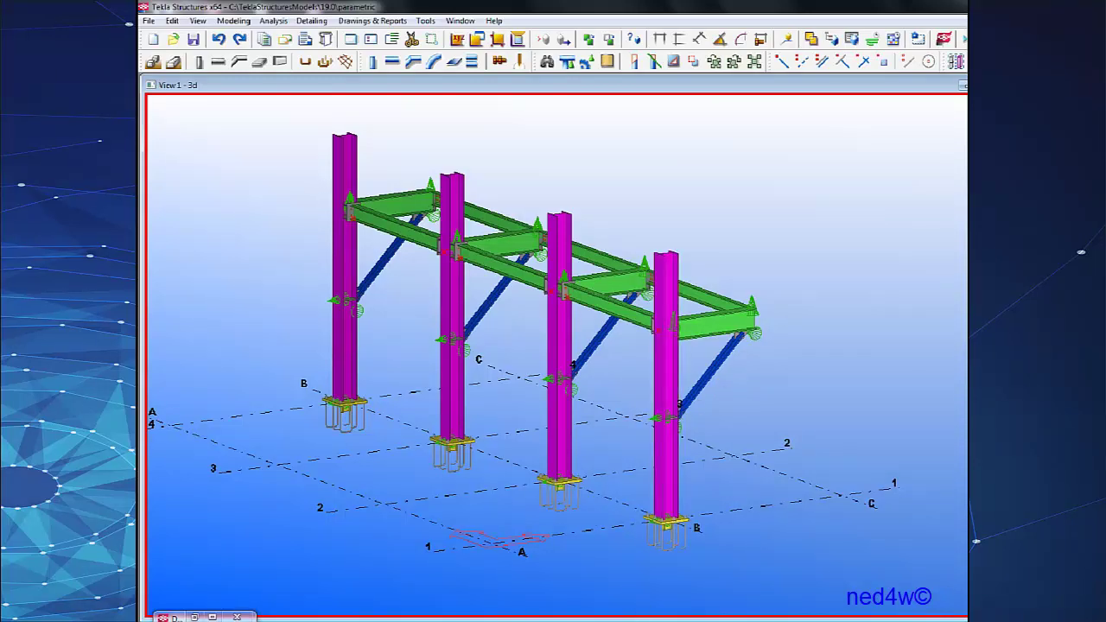
Set the selection filter to Columns.
click(652, 621)
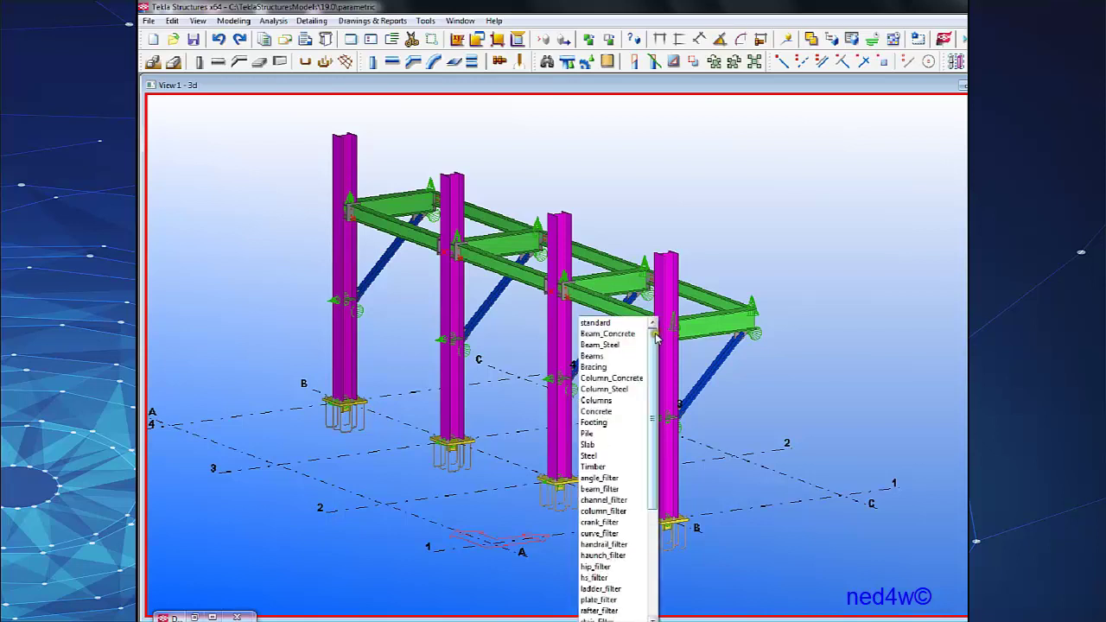
click(610, 403)
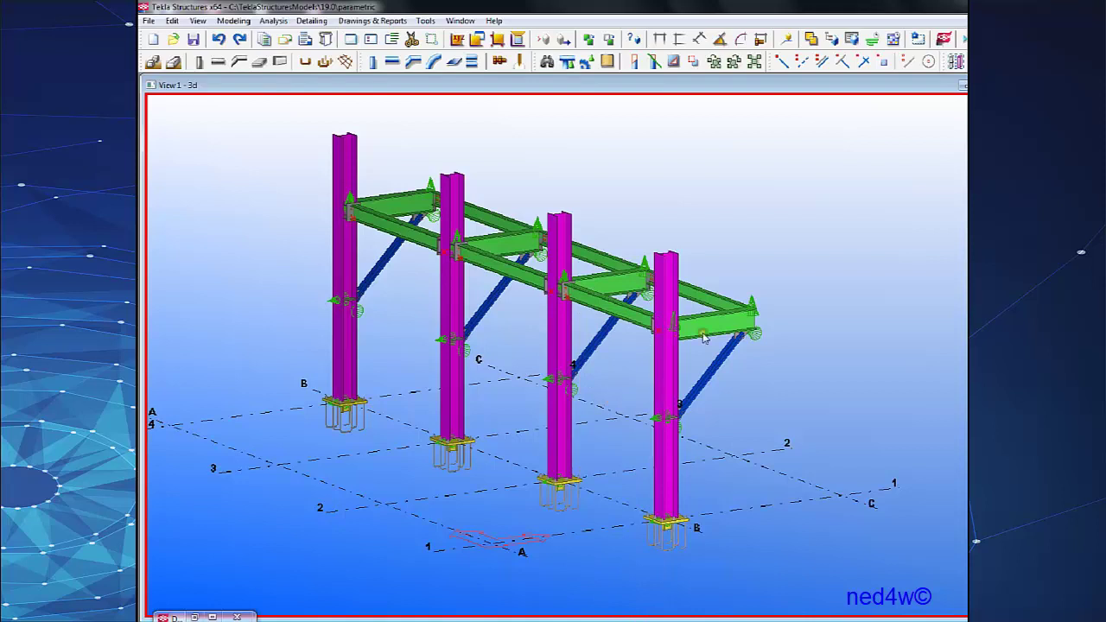
Area-select the frame's columns, switch the selection filter to beam_filter, area-select the frame's beams, and clear the selection.
drag(863, 128, 255, 560)
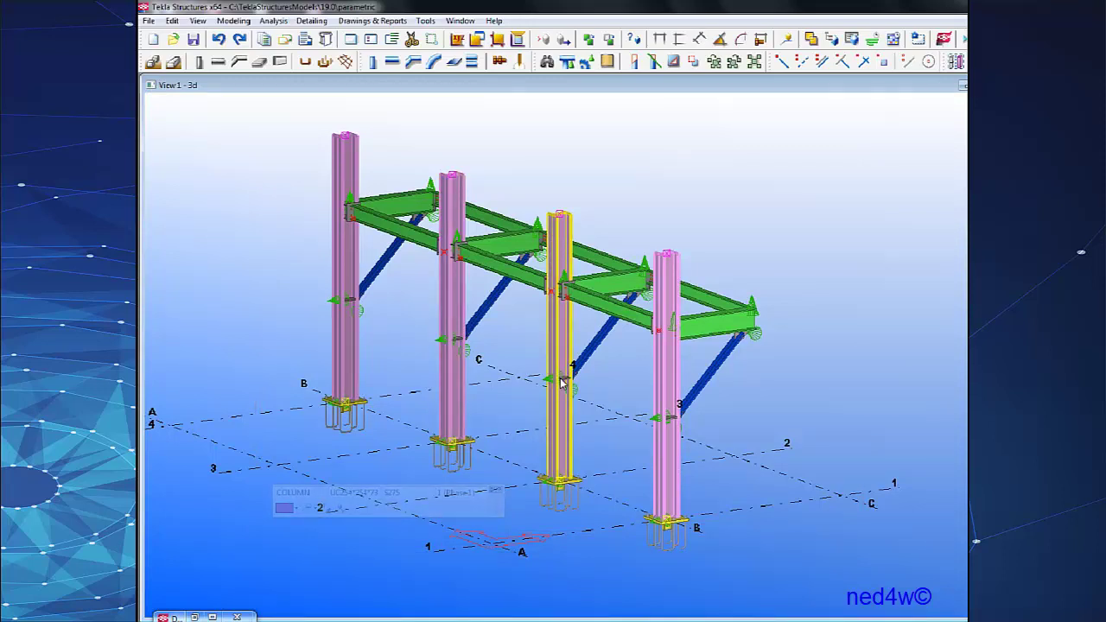
click(653, 621)
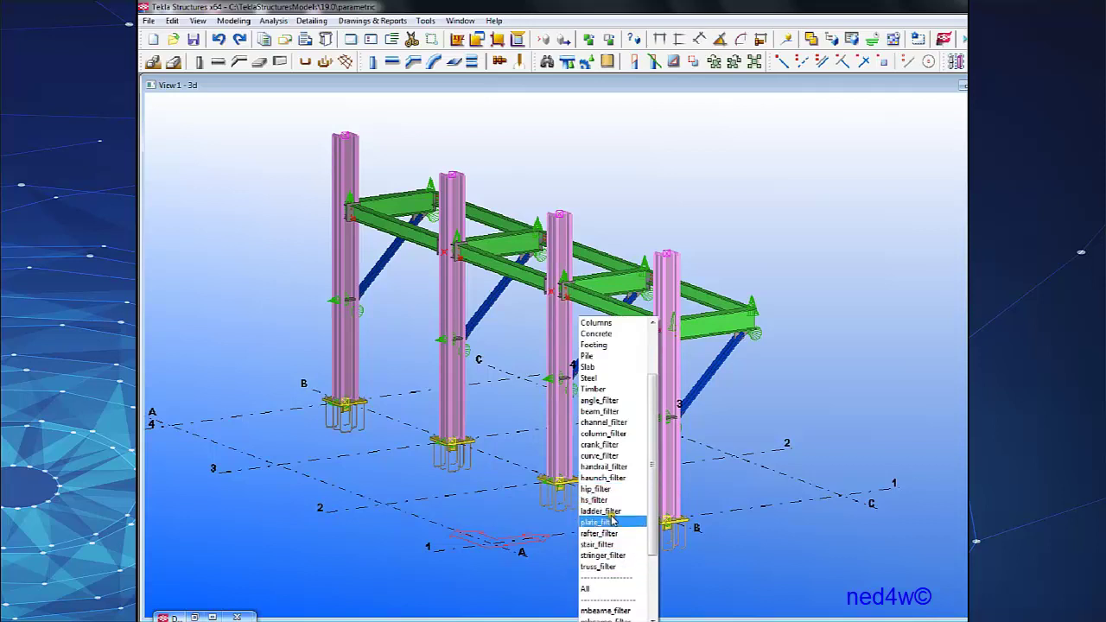
click(608, 411)
drag(869, 143, 223, 467)
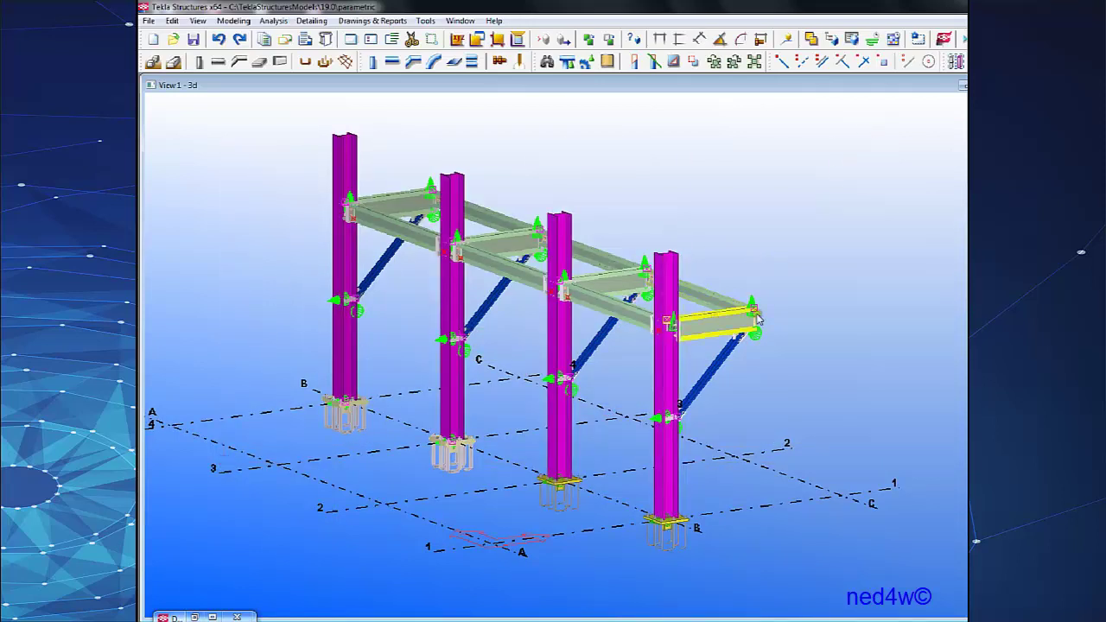
drag(920, 125, 280, 554)
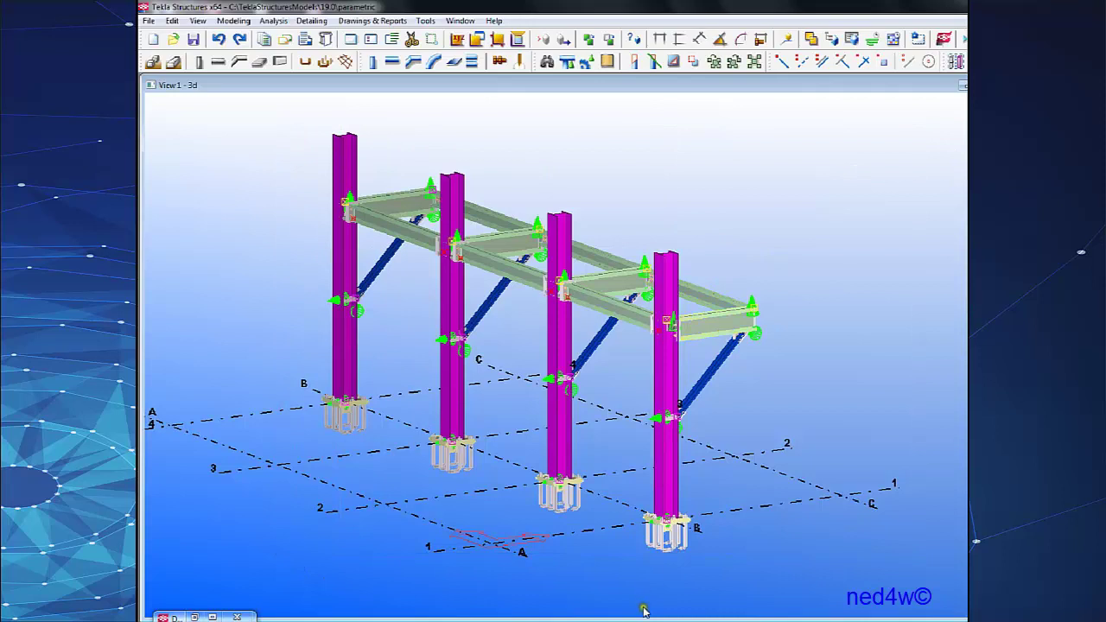
click(790, 378)
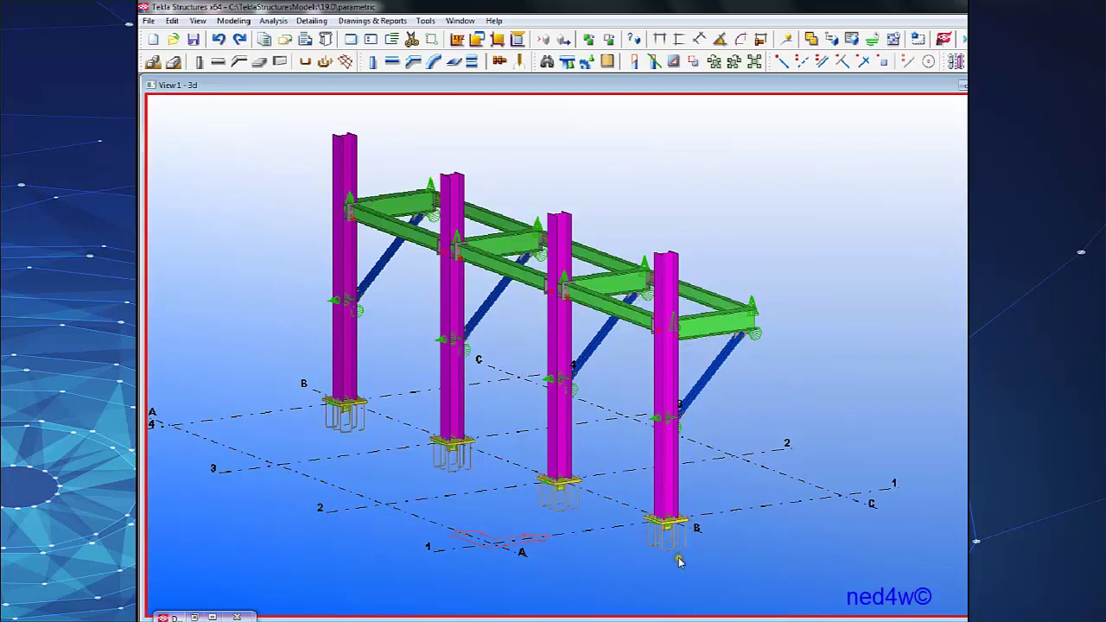
Set the selection filter back to standard, area-select the frame's columns, beams and braces, and clear the selection.
click(635, 620)
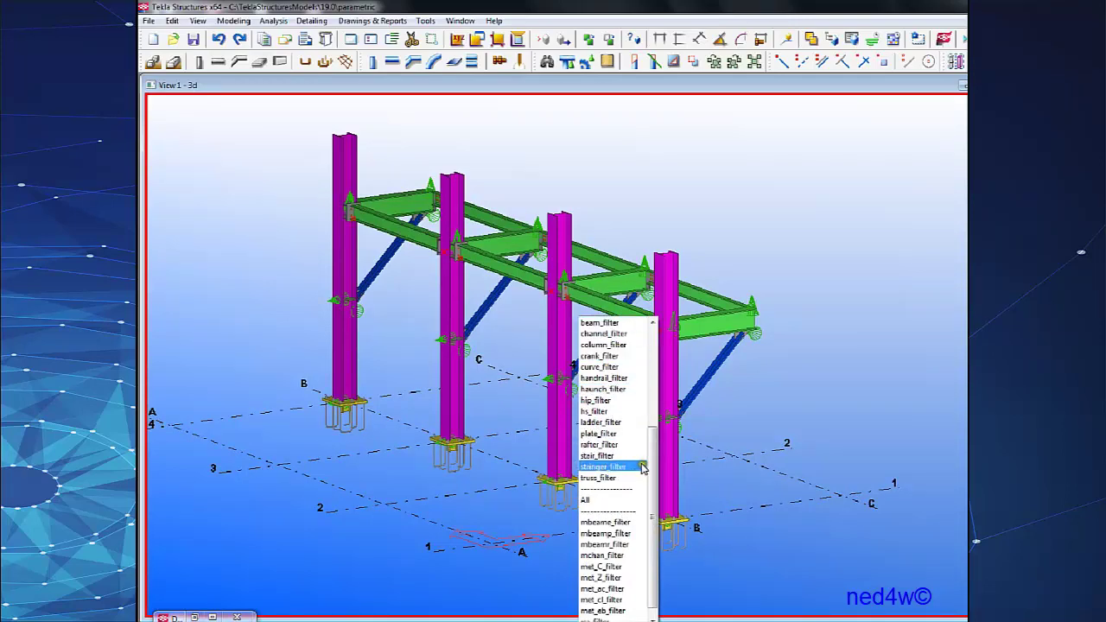
scroll(615, 454, up, 5)
click(608, 324)
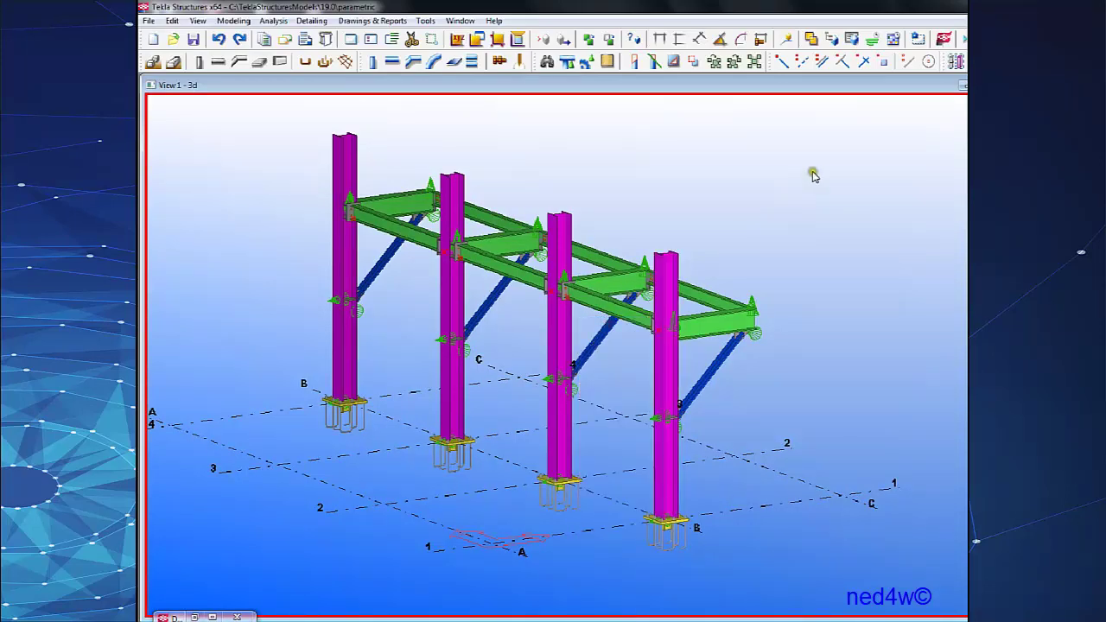
drag(835, 141, 249, 403)
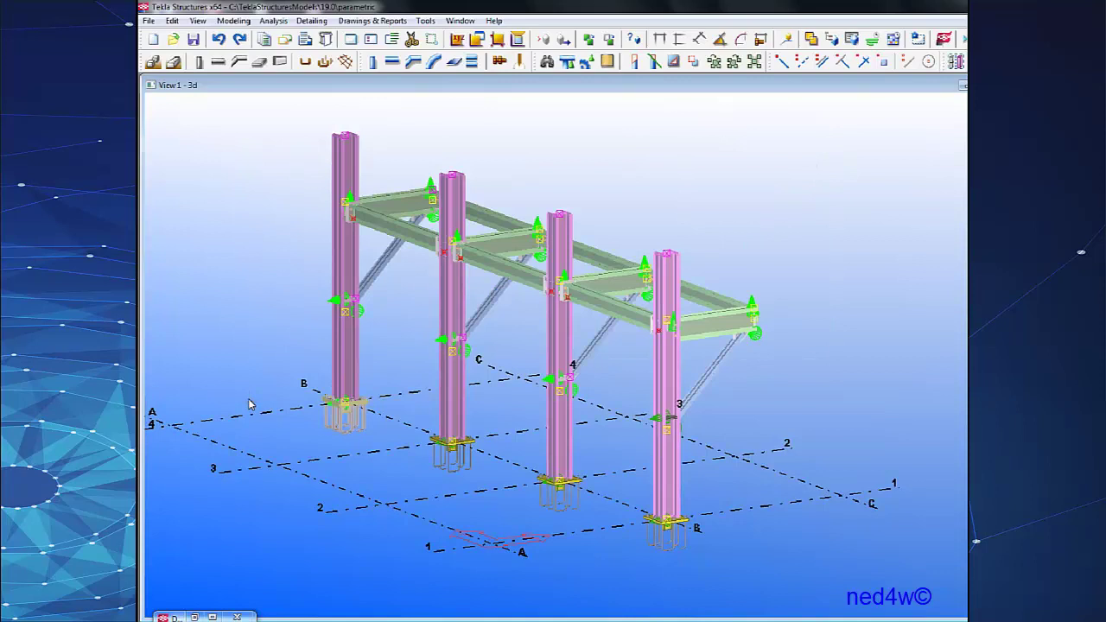
click(821, 284)
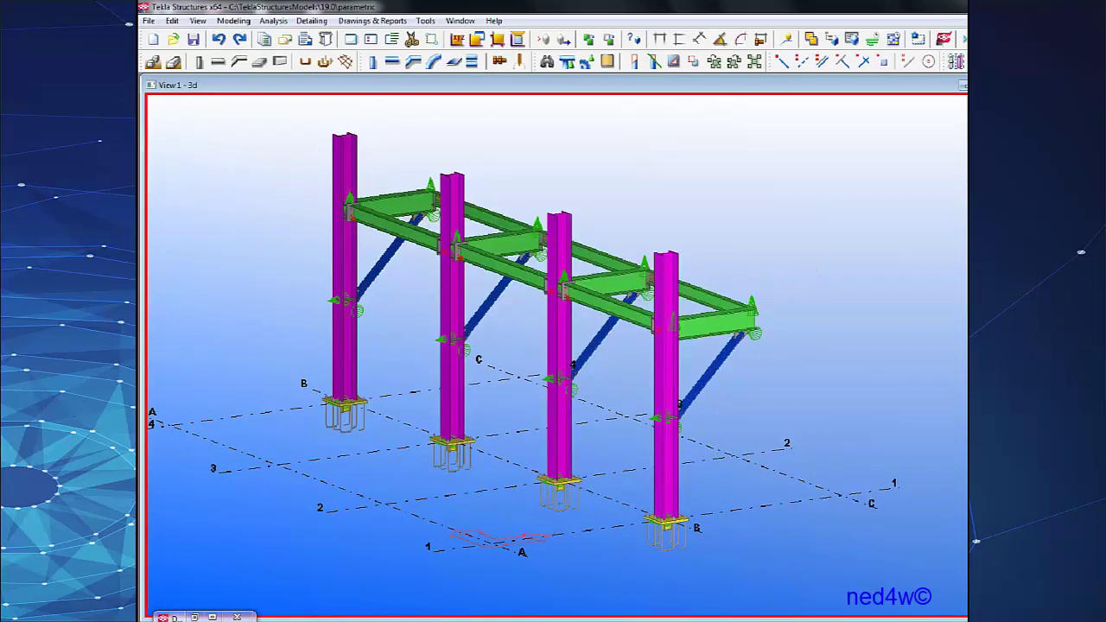
click(651, 621)
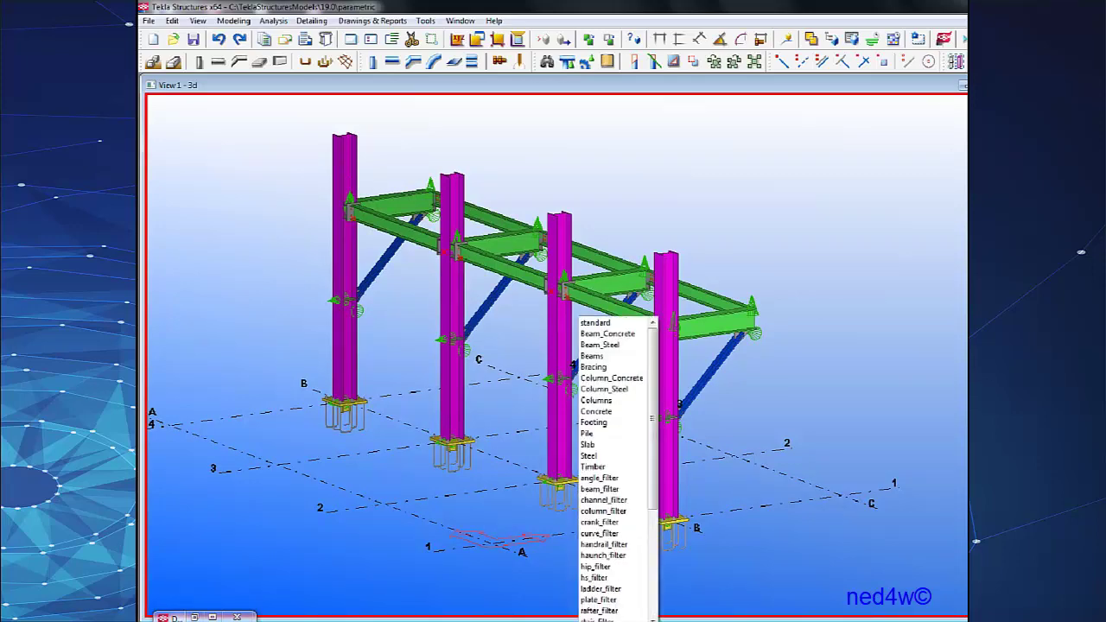
drag(656, 429, 624, 578)
click(811, 542)
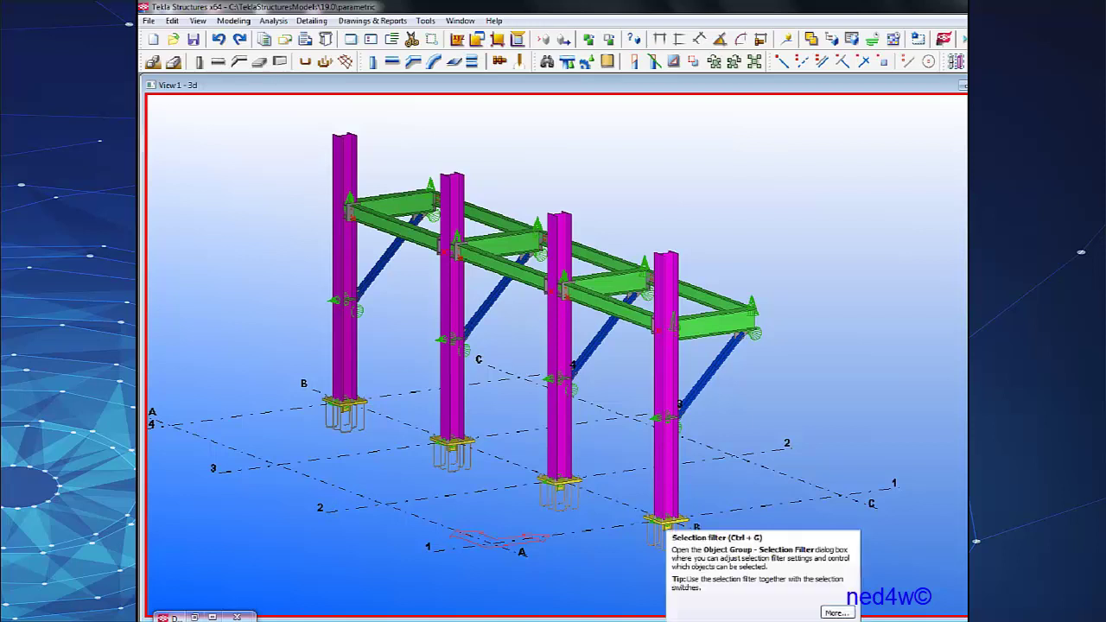
Open the Object Group - Selection Filter settings and place the dialog clear of the steel frame.
click(667, 621)
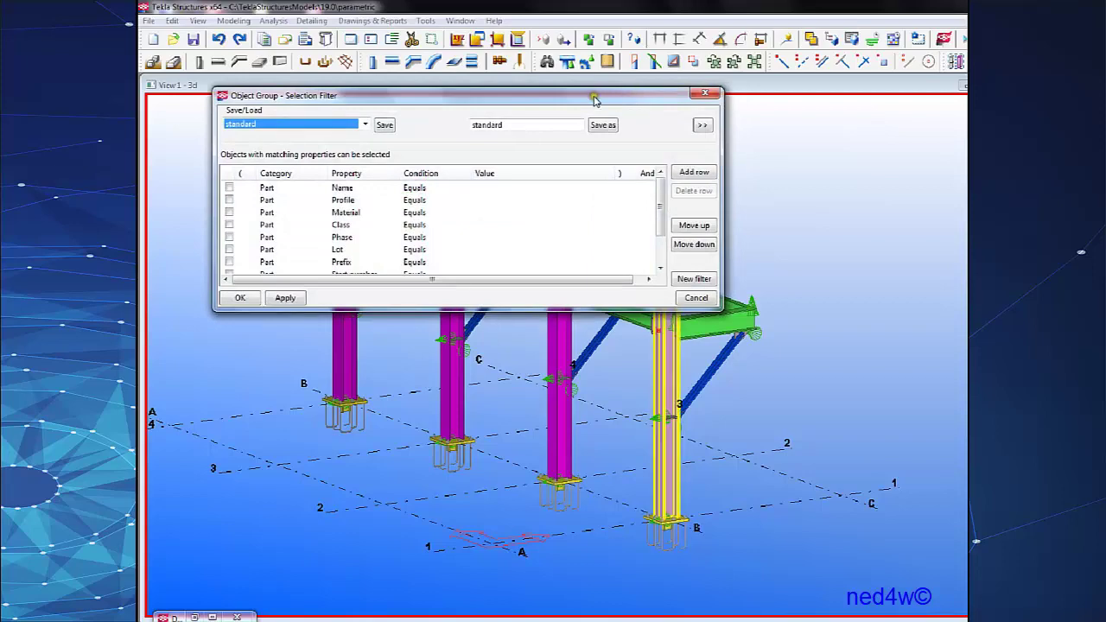
drag(594, 100, 853, 315)
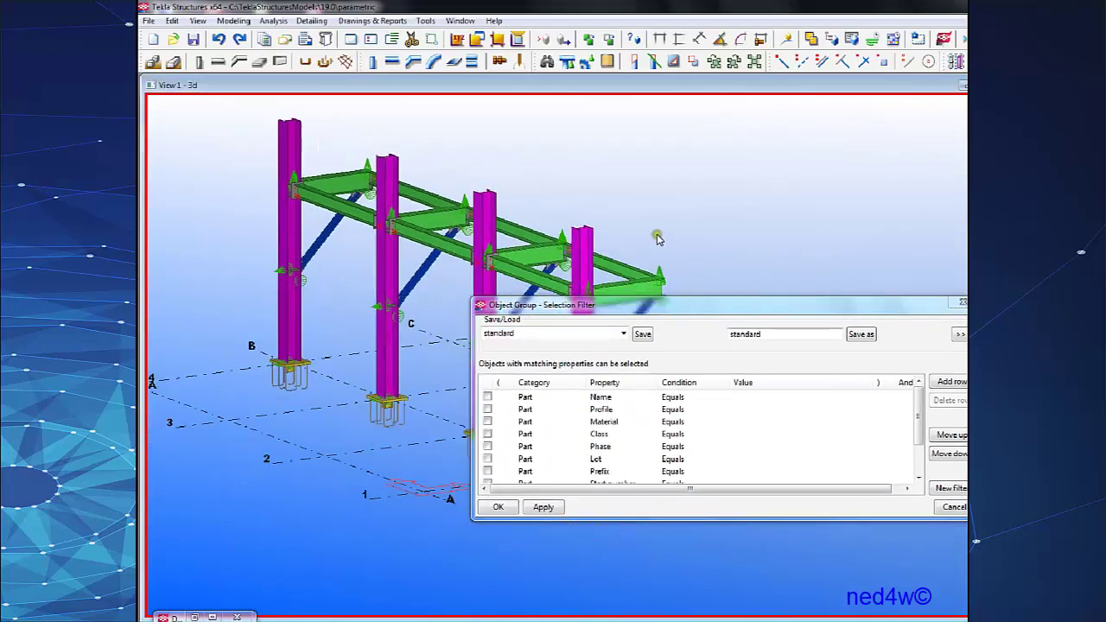
drag(706, 305, 733, 385)
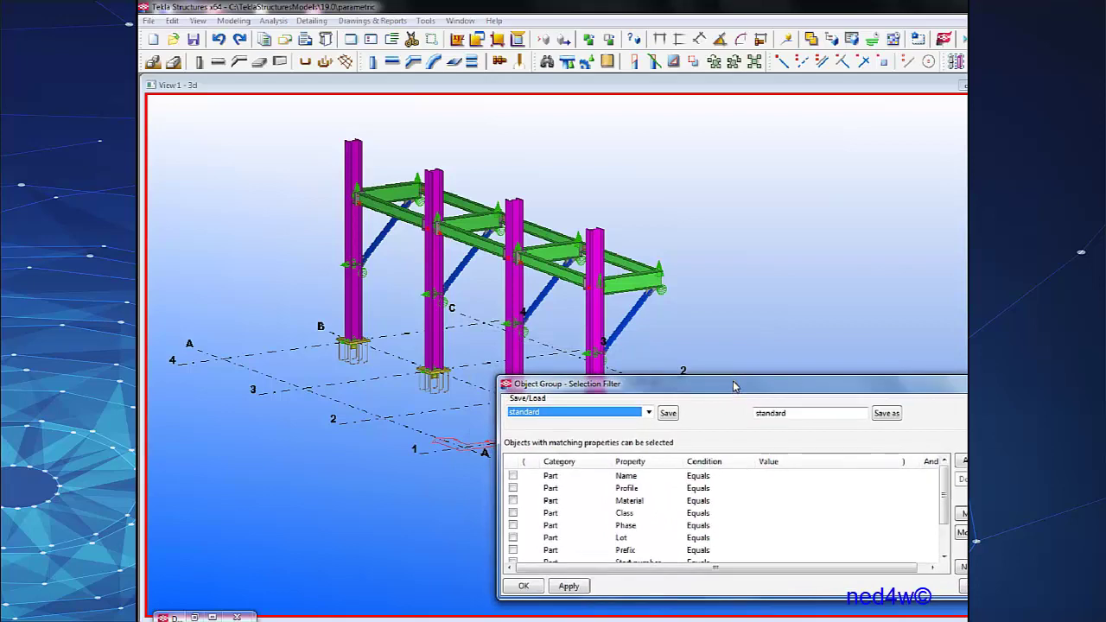
middle_drag(671, 334, 592, 288)
scroll(591, 288, up, 2)
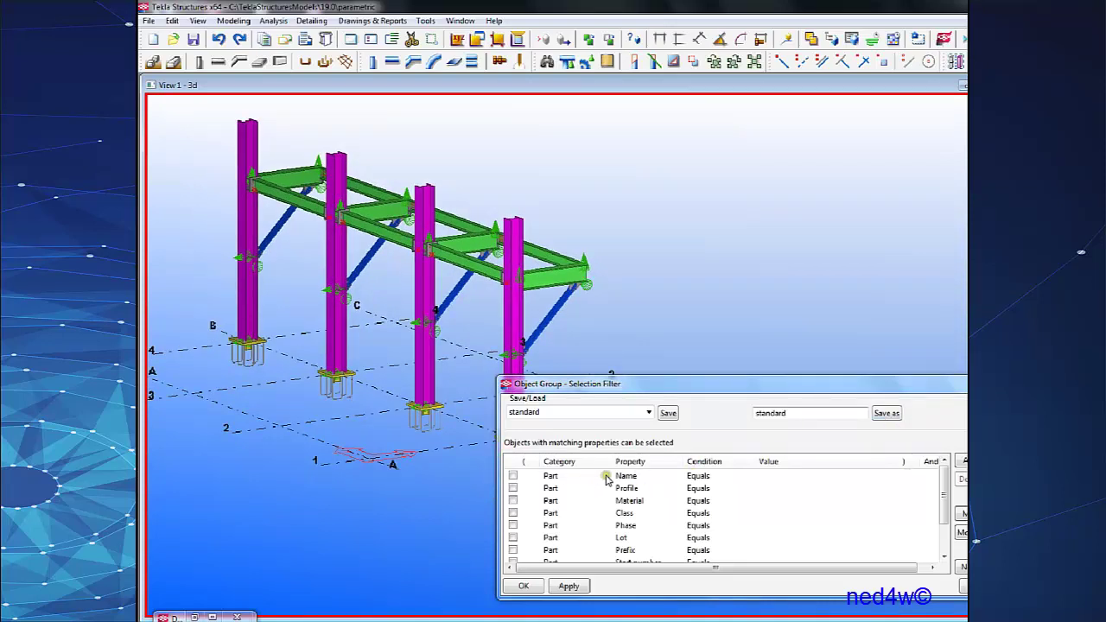
mouse_move(669, 389)
mouse_down()
mouse_move(663, 397)
mouse_move(682, 395)
mouse_up()
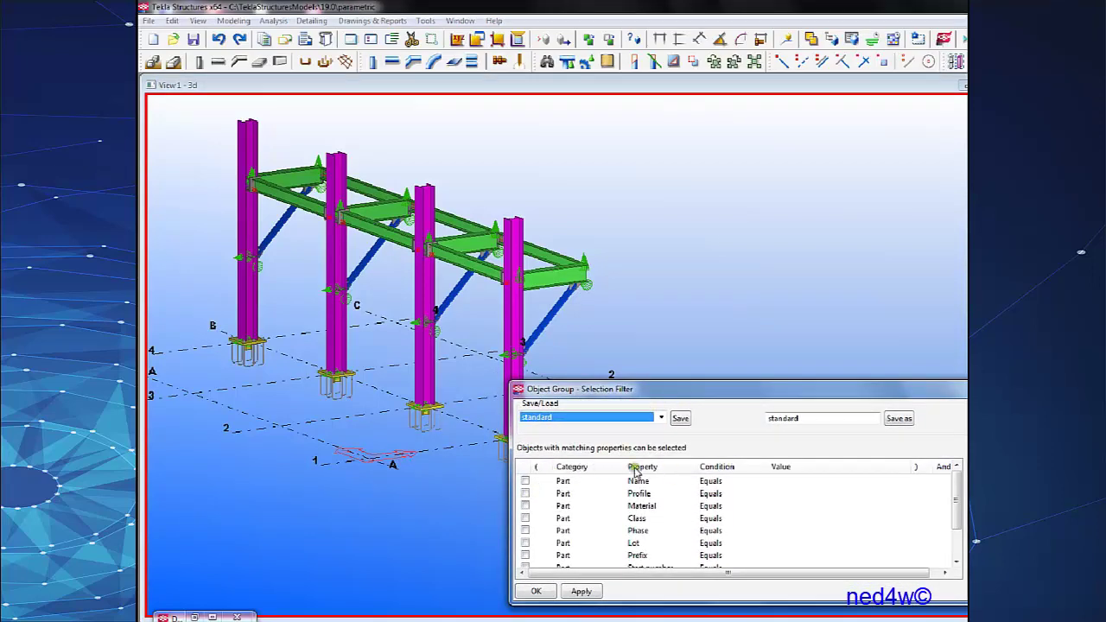
Check the category, property and condition of the Part Name row in the standard selection filter.
click(566, 483)
click(654, 482)
click(717, 483)
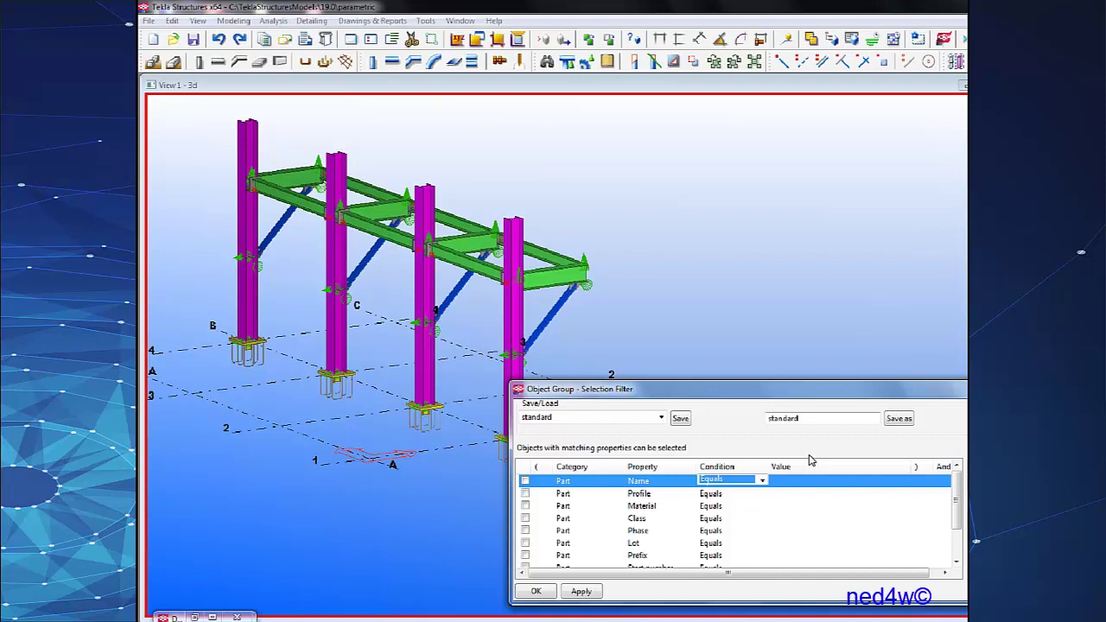
Set the first selection filter row to the Part category and the Name property.
click(603, 481)
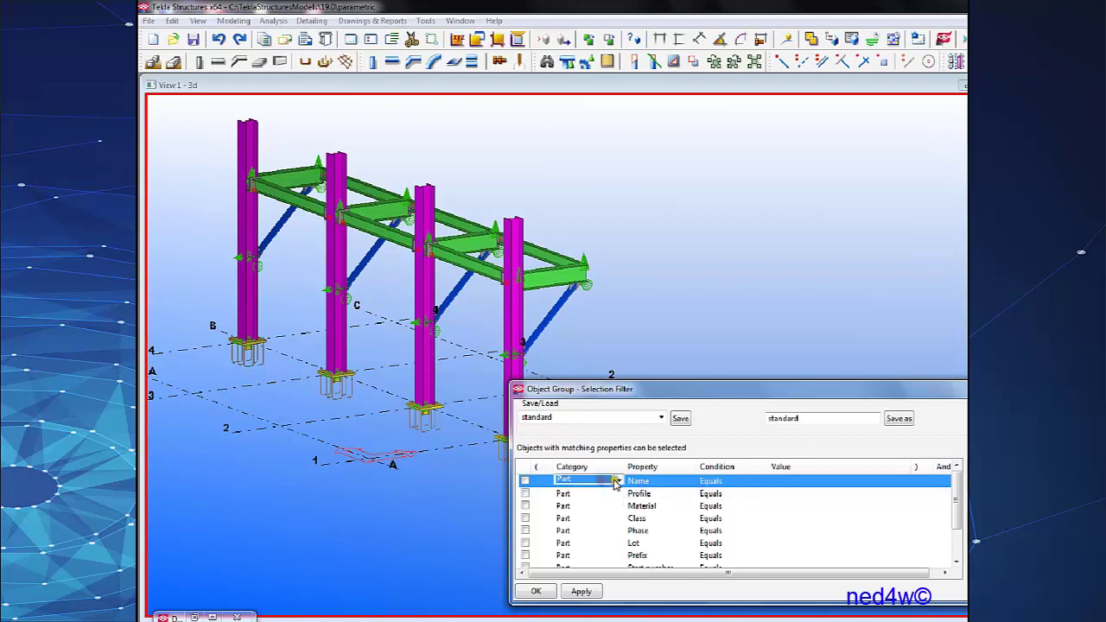
click(616, 480)
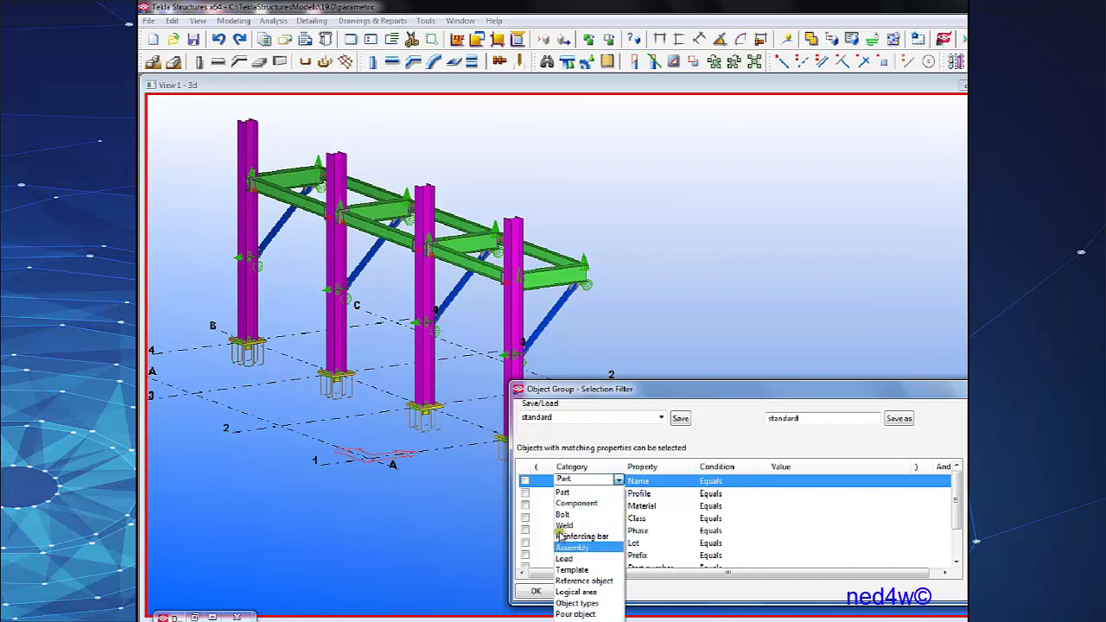
click(638, 407)
click(601, 481)
click(619, 481)
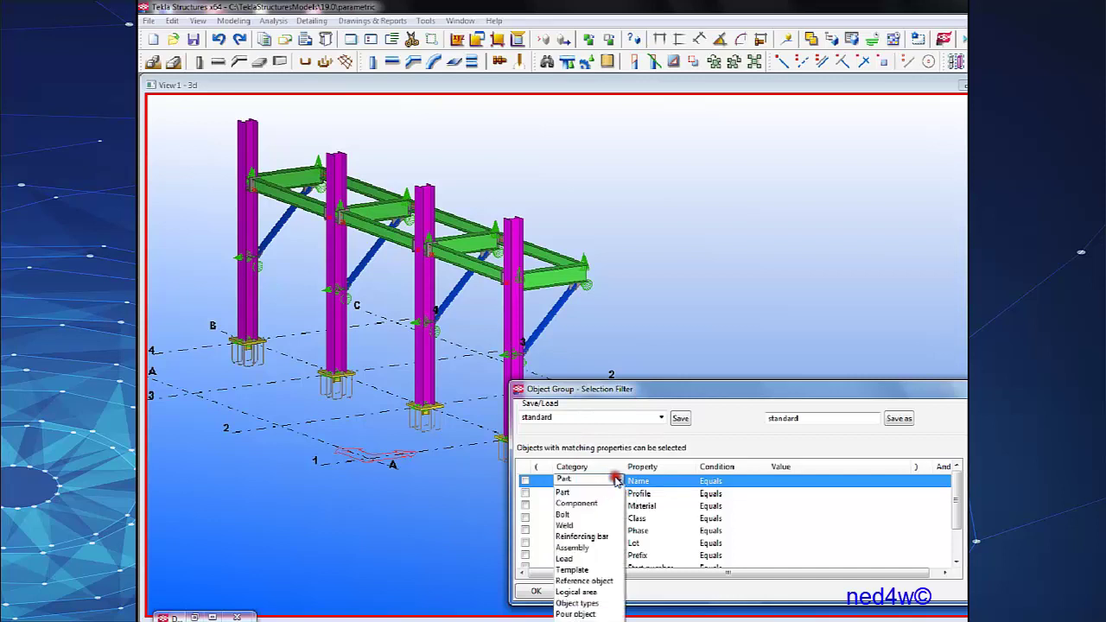
click(670, 481)
click(691, 481)
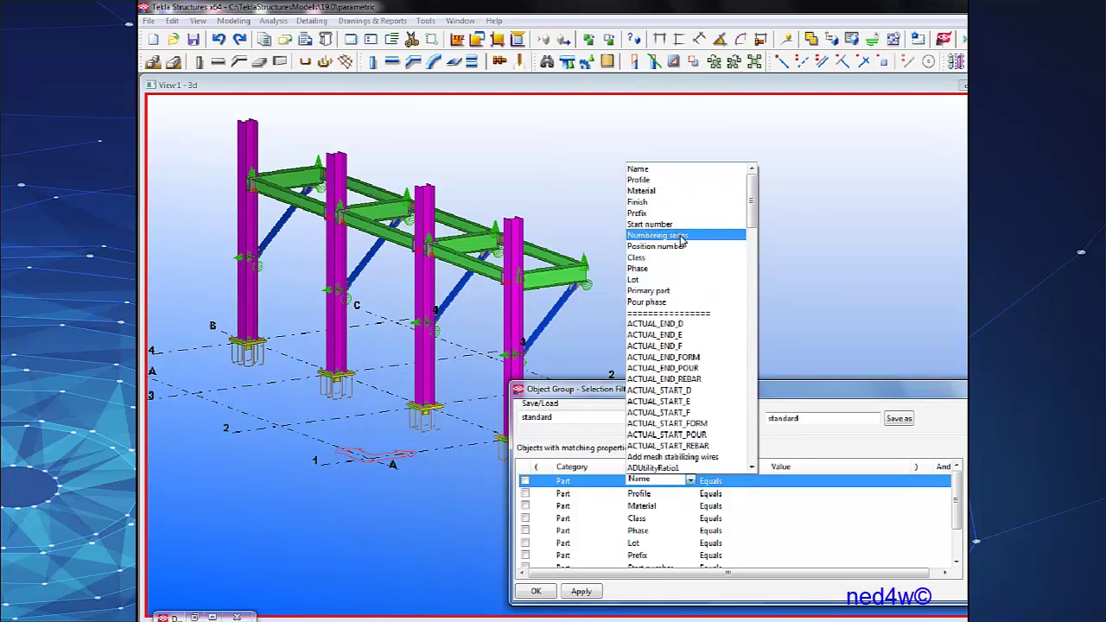
click(650, 168)
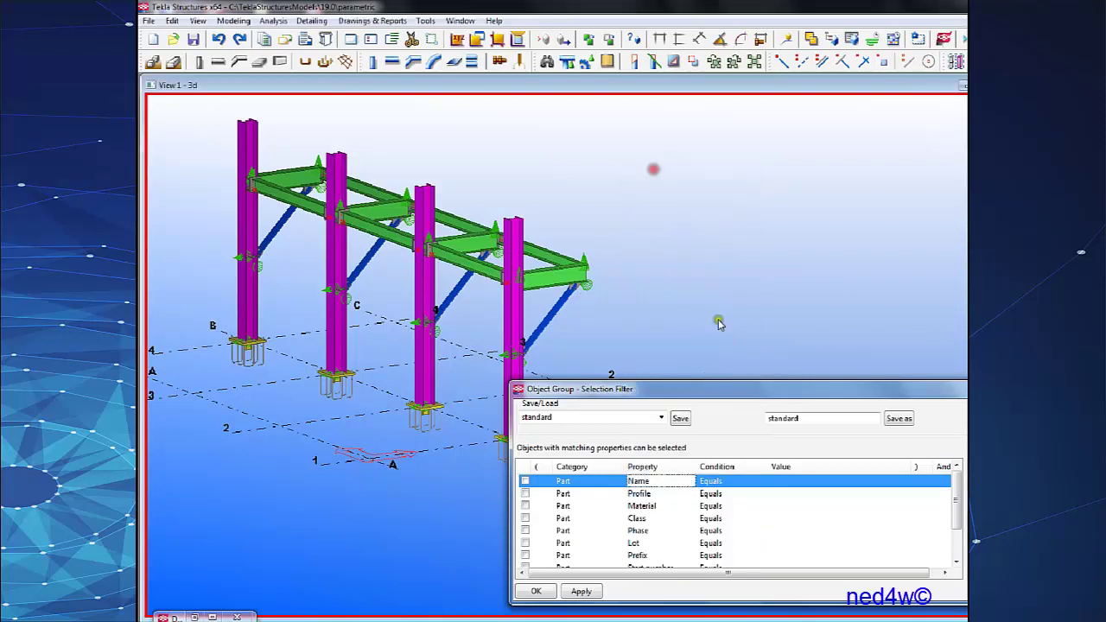
Set the Name value to ANGLE by picking a diagonal brace in the model, and apply the filter.
click(901, 481)
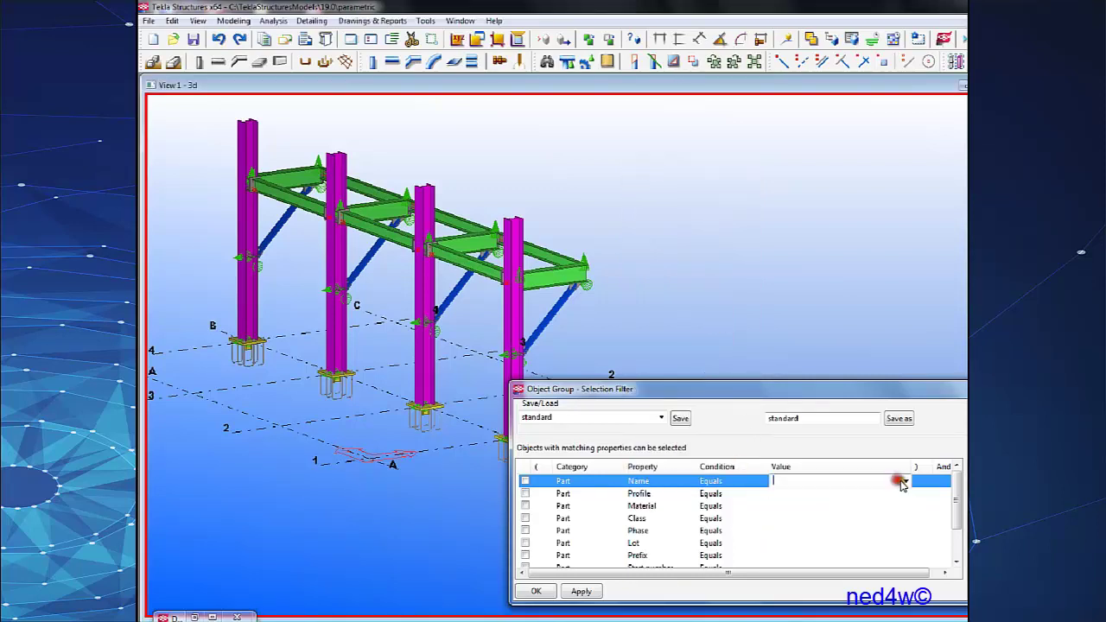
click(906, 482)
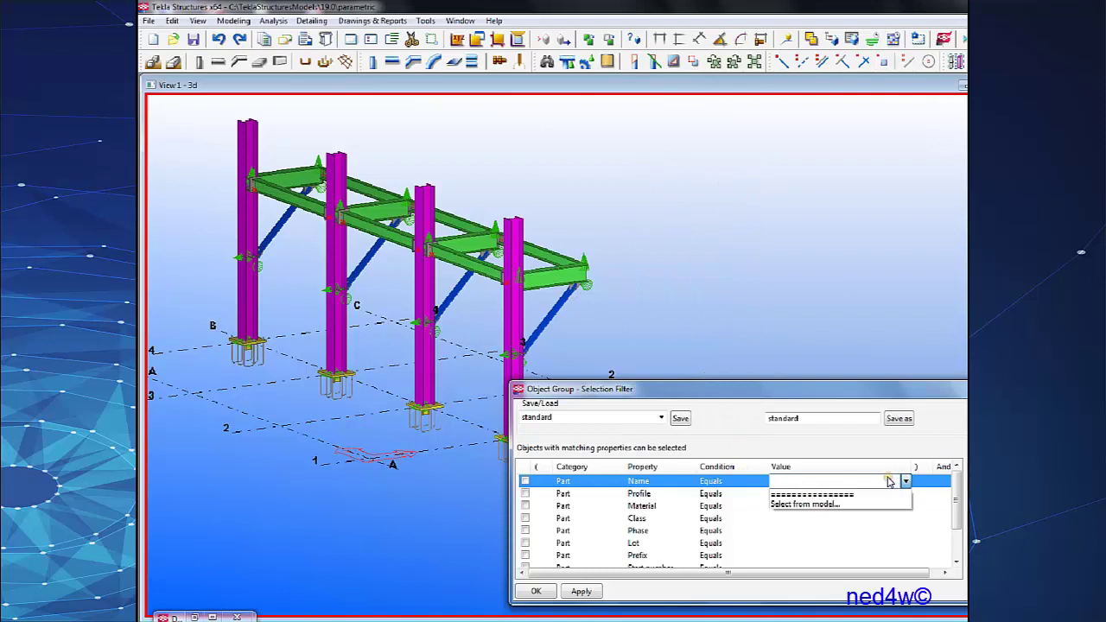
click(826, 506)
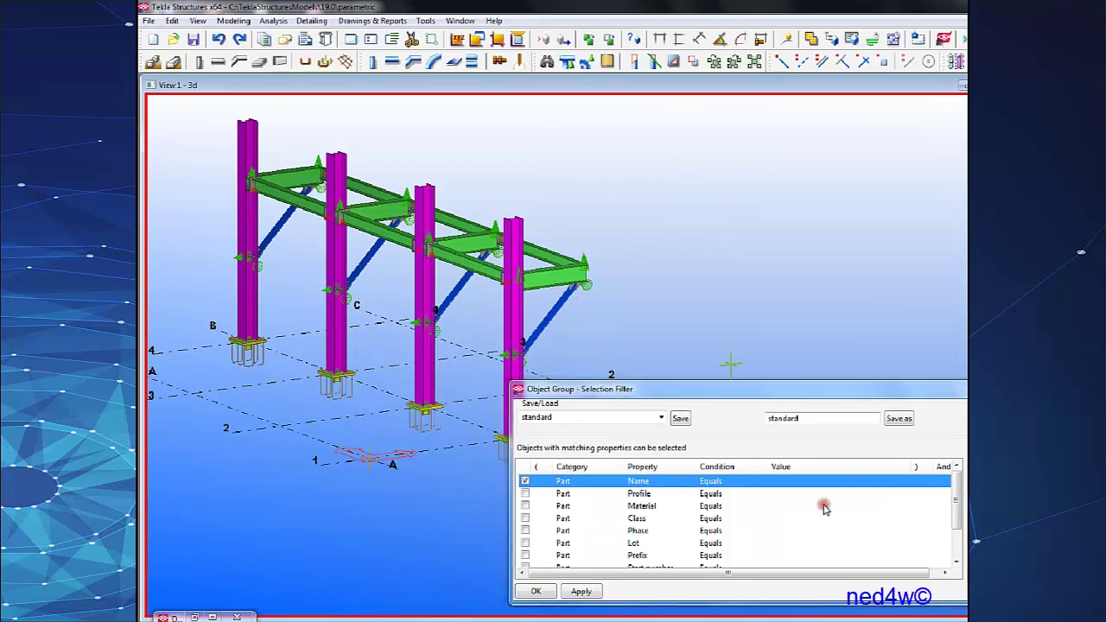
click(556, 317)
click(584, 592)
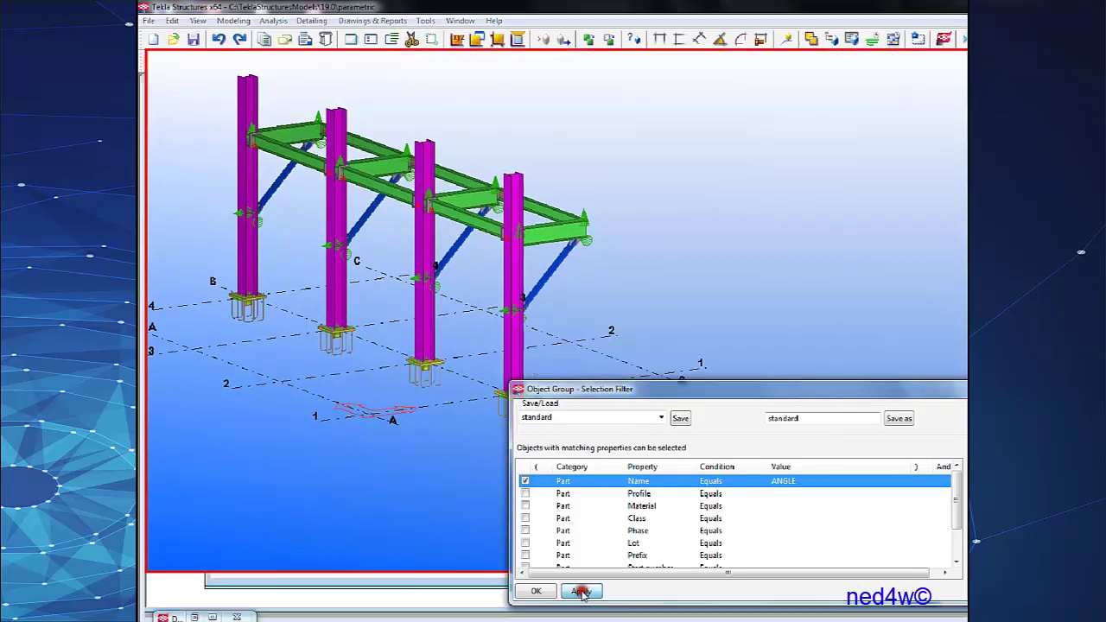
click(535, 592)
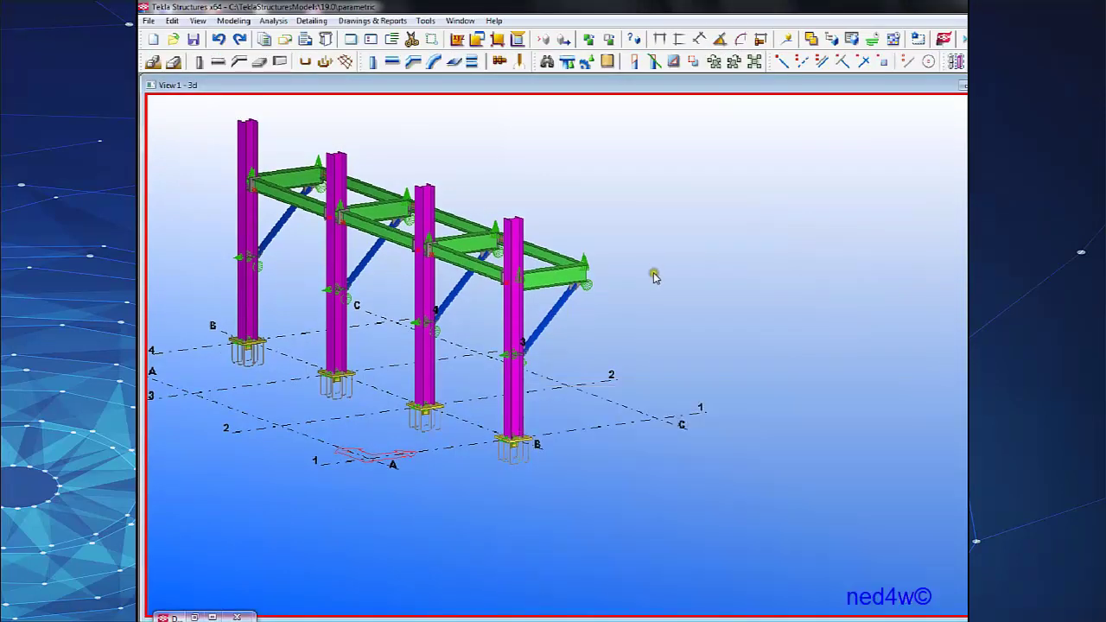
Test the ANGLE filter by selecting the whole frame with a selection window, and inspect one of the braces closely.
drag(612, 156, 188, 395)
middle_drag(585, 323, 654, 363)
scroll(654, 363, up, 1)
scroll(655, 366, up, 5)
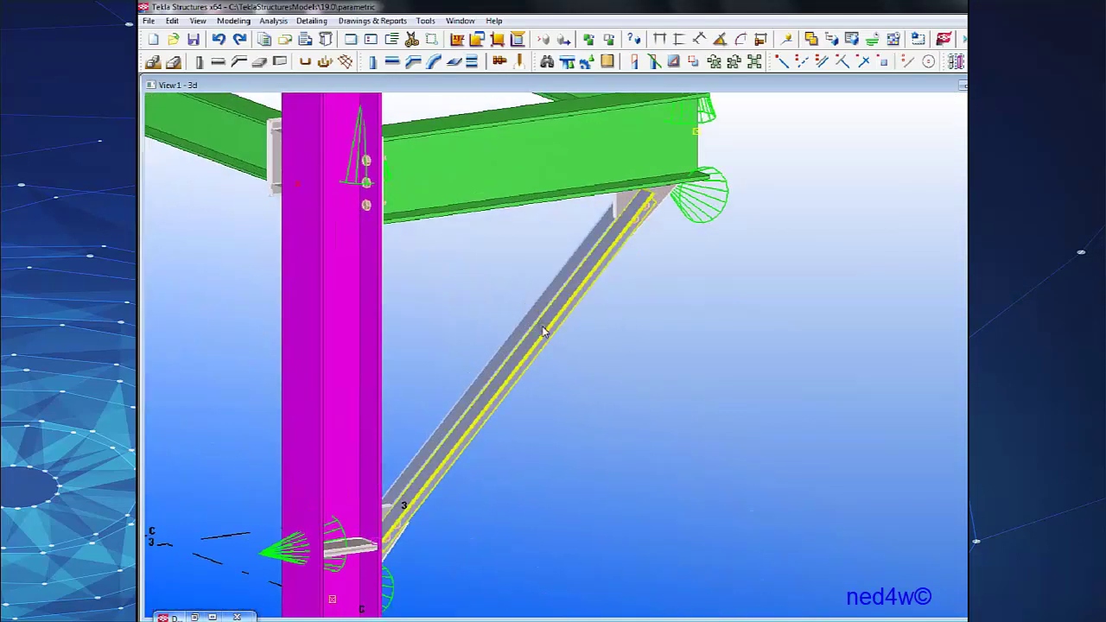
scroll(549, 337, down, 6)
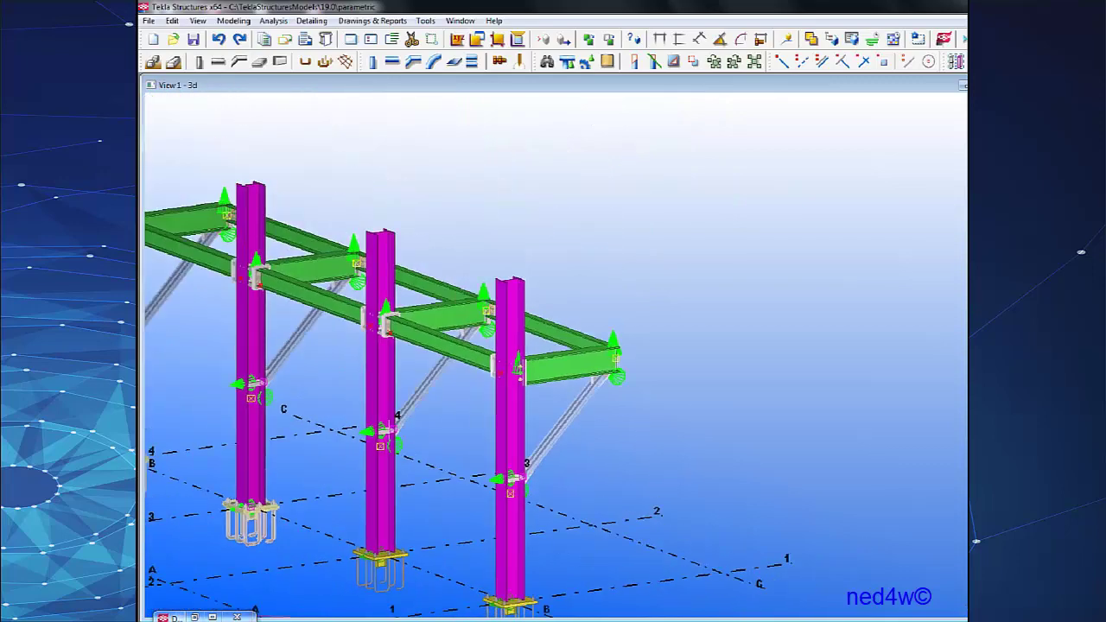
Reopen the selection filter settings and save the ANGLE filter as "parametric angles".
key(ctrl+g)
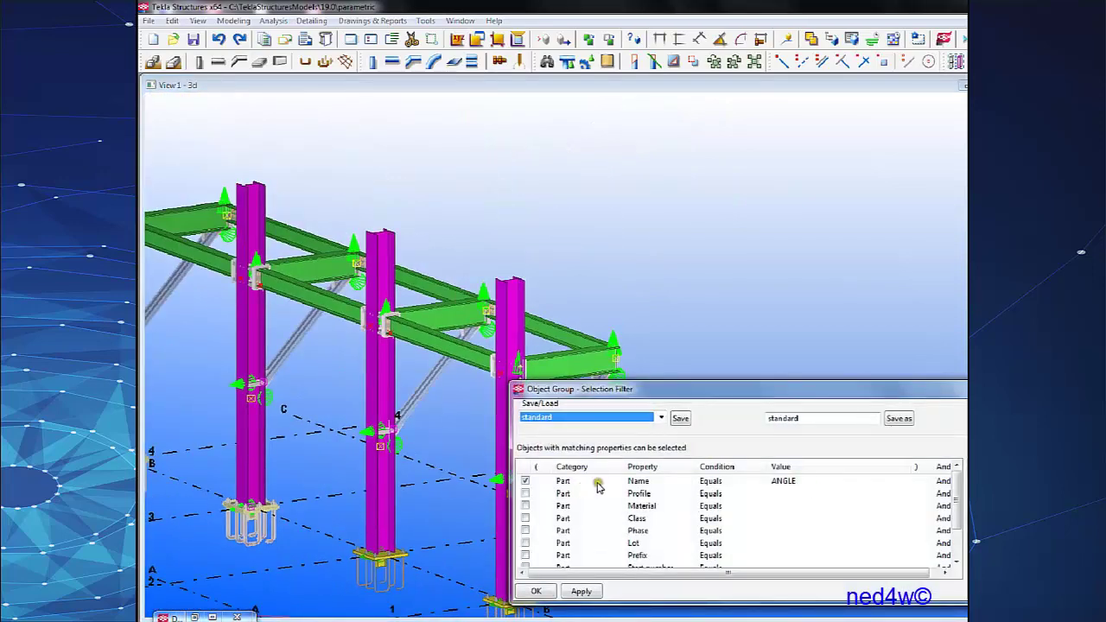
double_click(804, 422)
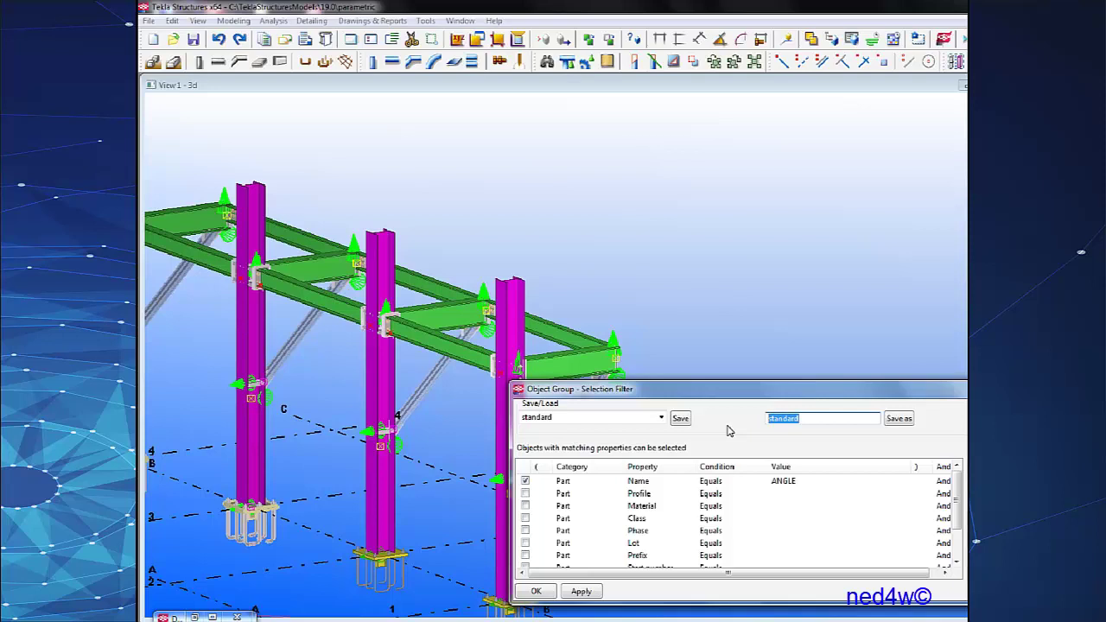
text(parametric angles)
click(900, 422)
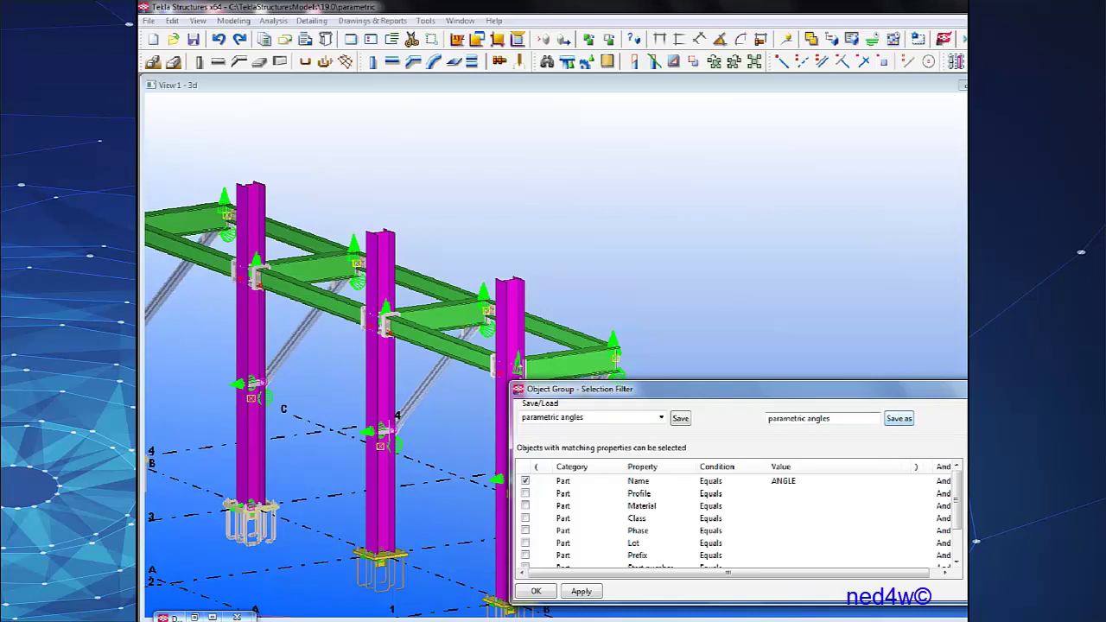
Move the filter dialog clear of the available filters and check the list for "parametric angles".
drag(943, 390, 931, 156)
click(654, 621)
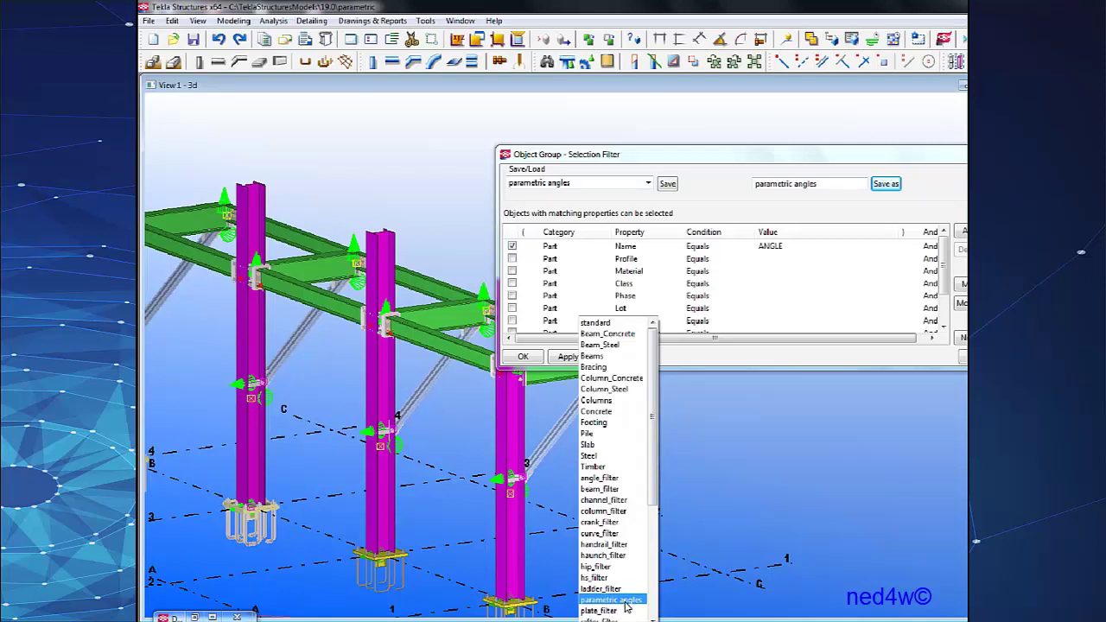
click(749, 497)
mouse_move(788, 147)
mouse_down()
mouse_move(775, 282)
mouse_move(812, 165)
mouse_move(792, 138)
mouse_up()
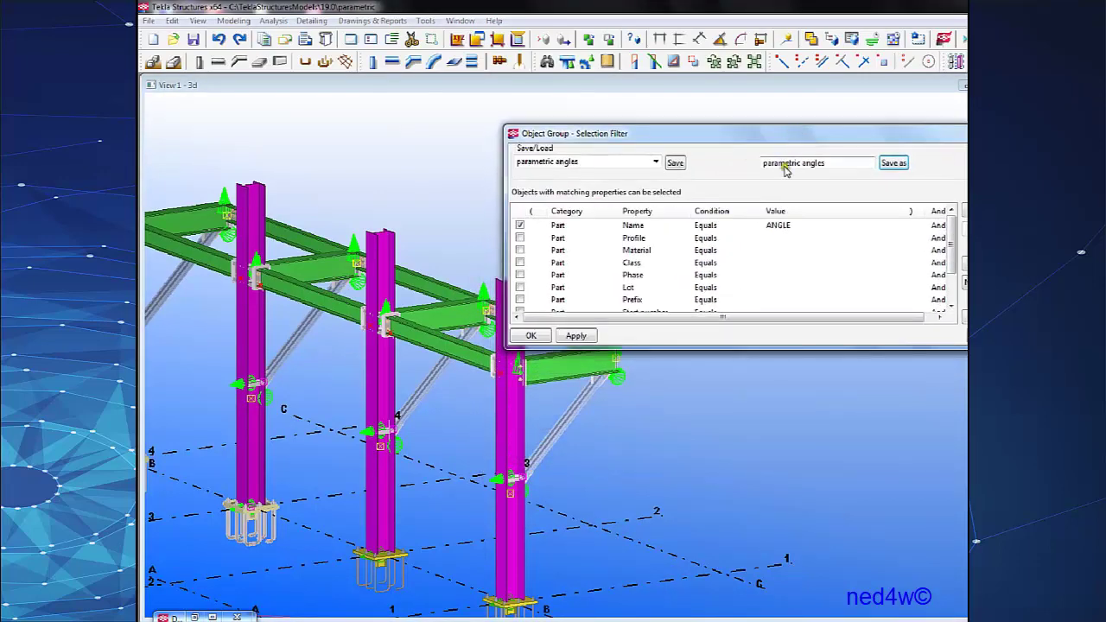
click(809, 226)
click(901, 225)
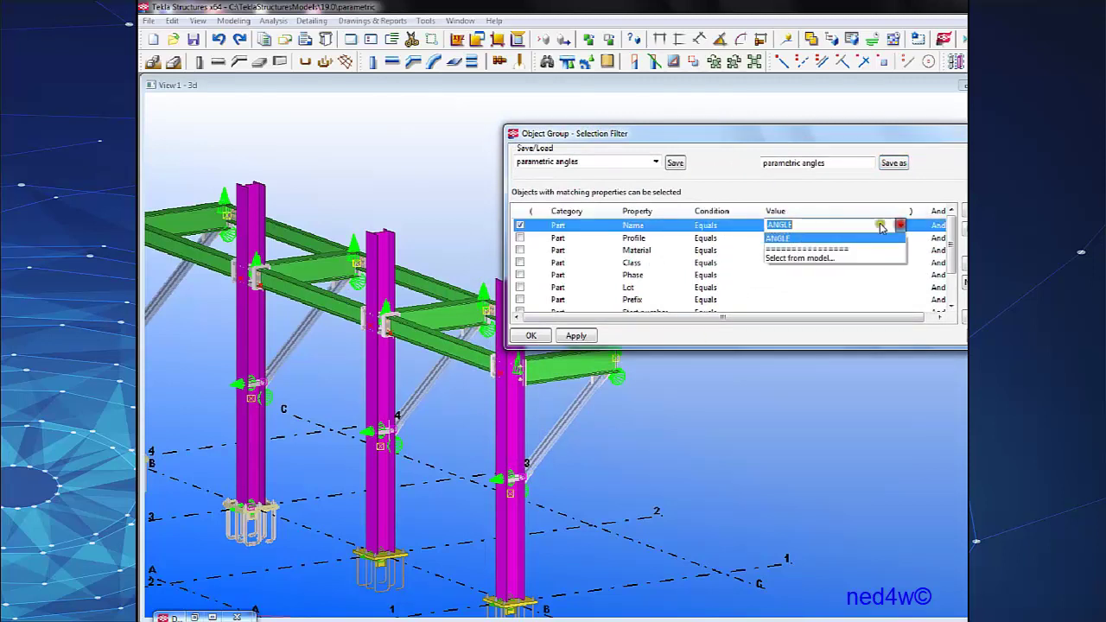
click(810, 258)
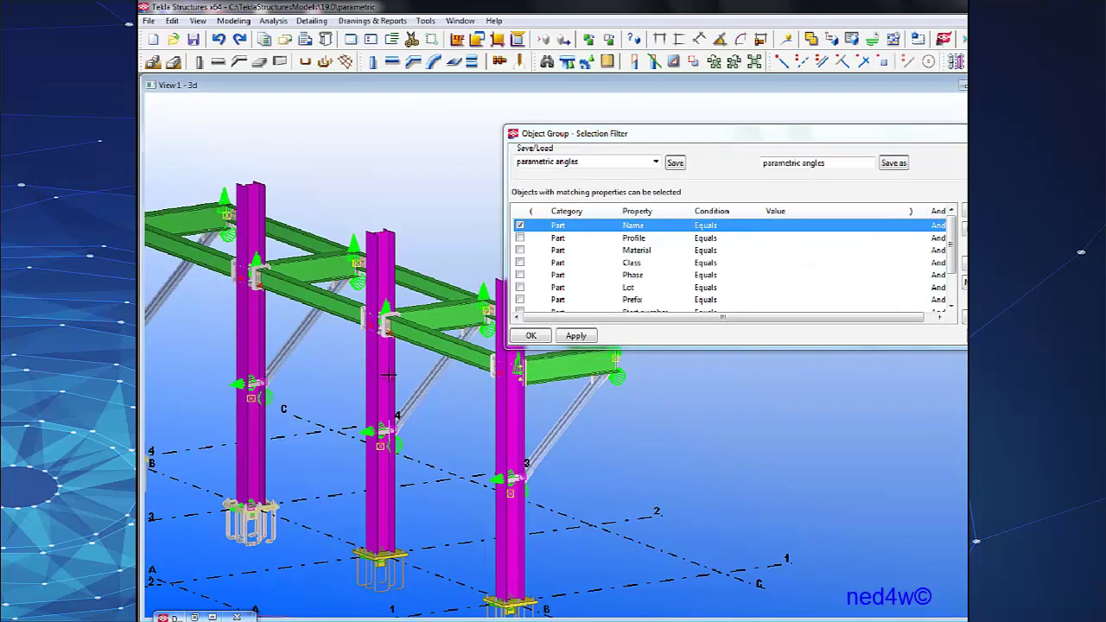
right_click(424, 174)
click(452, 180)
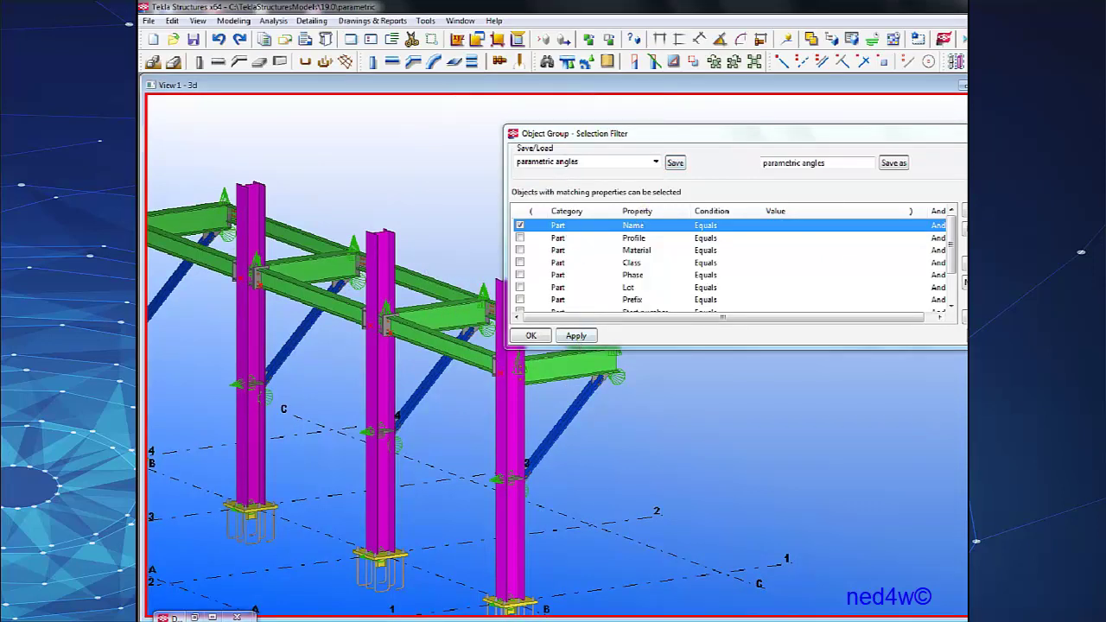
Switch the active selection filter to standard and test it with a window selection across the nearest brace.
click(657, 621)
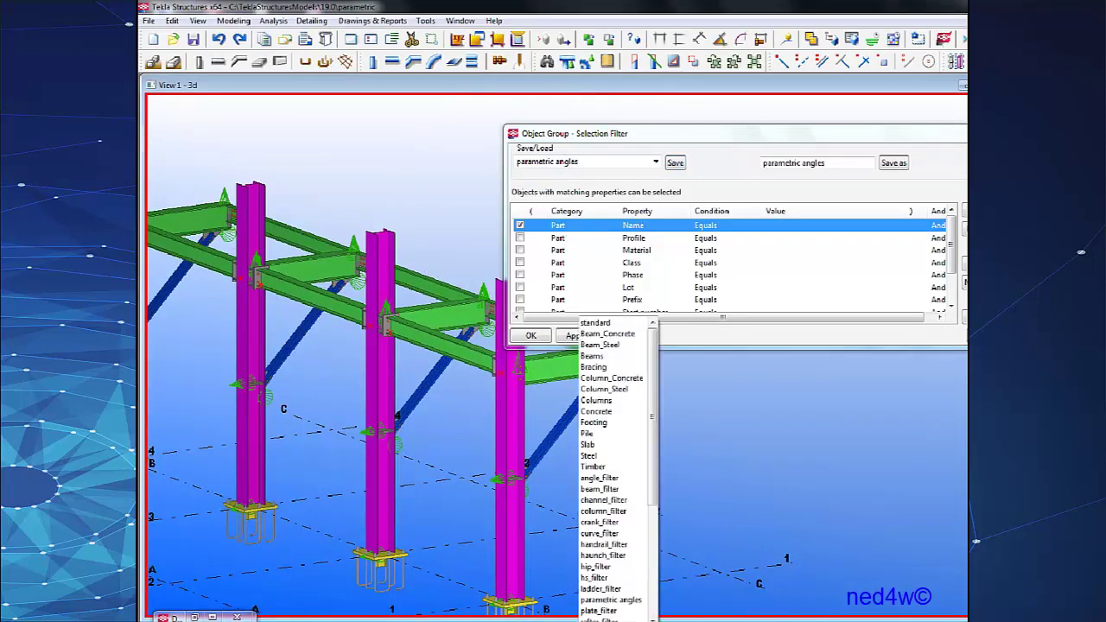
click(617, 321)
click(509, 431)
drag(635, 411, 455, 462)
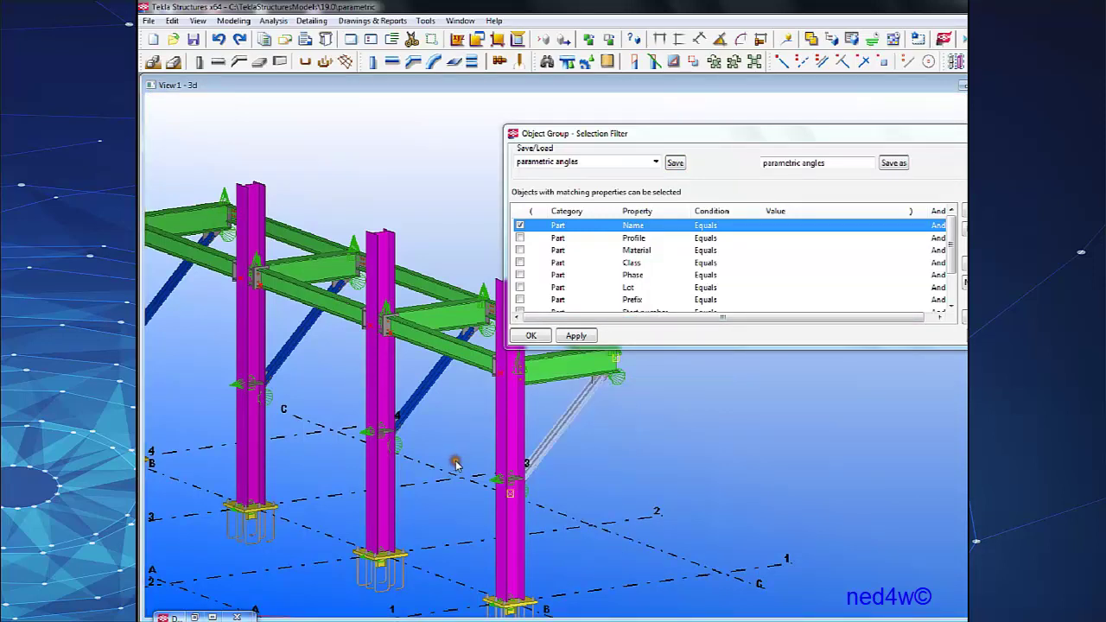
click(574, 440)
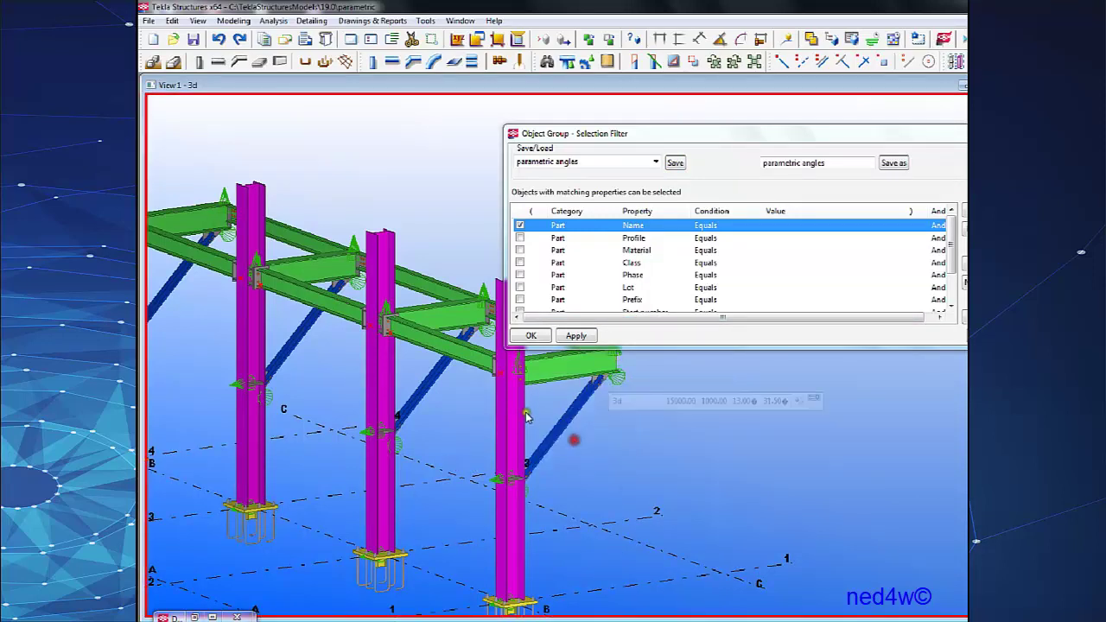
Load the standard filter settings in the dialog and apply them.
click(656, 161)
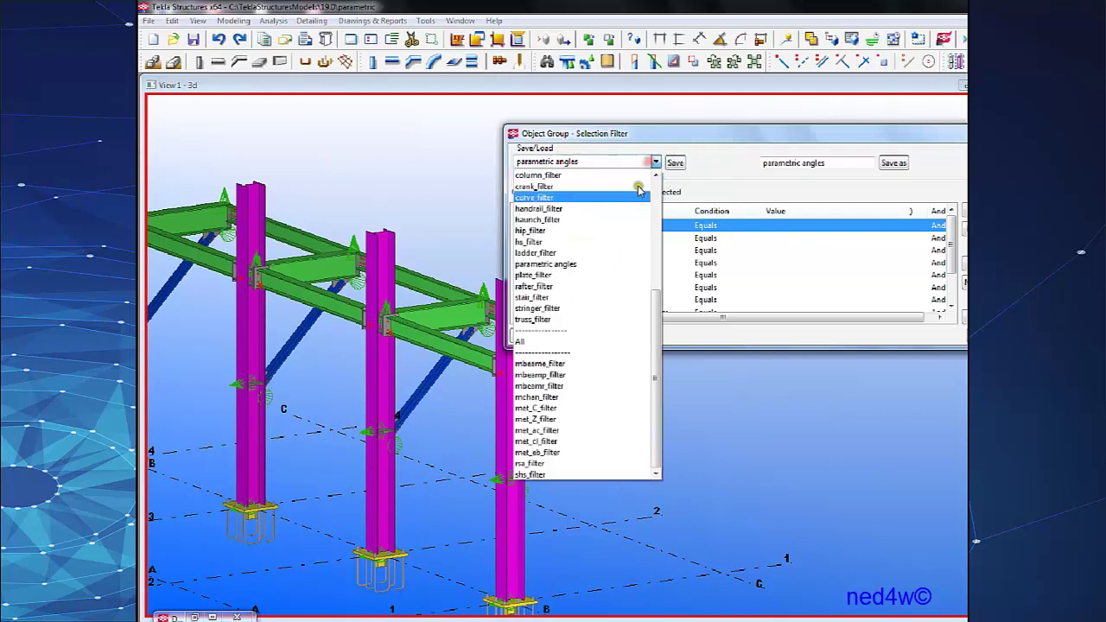
scroll(638, 211, up, 5)
click(596, 179)
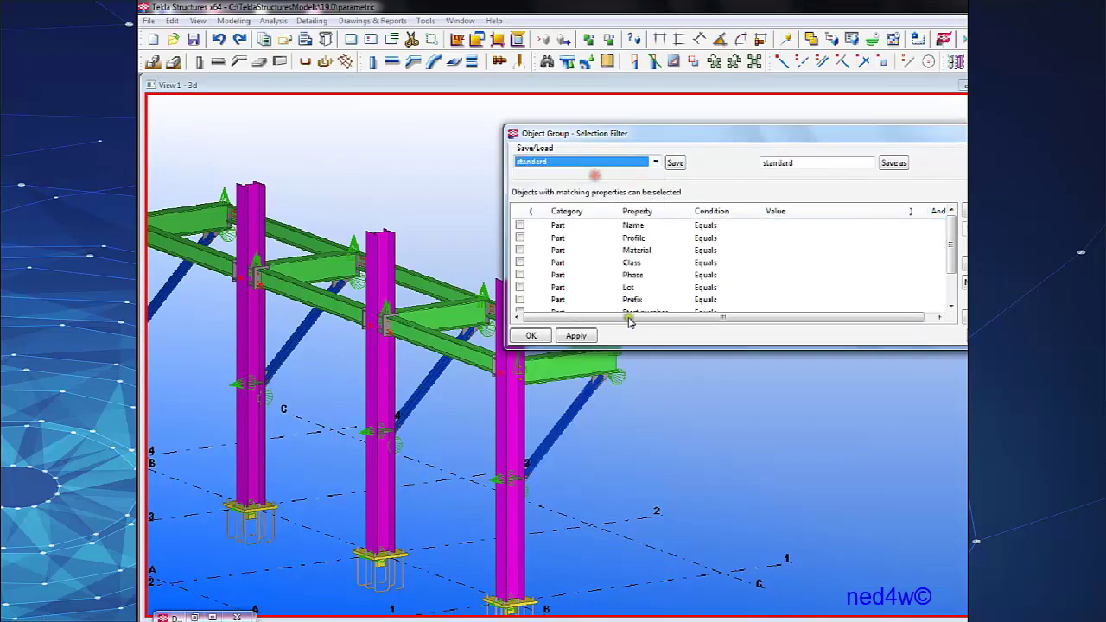
click(581, 337)
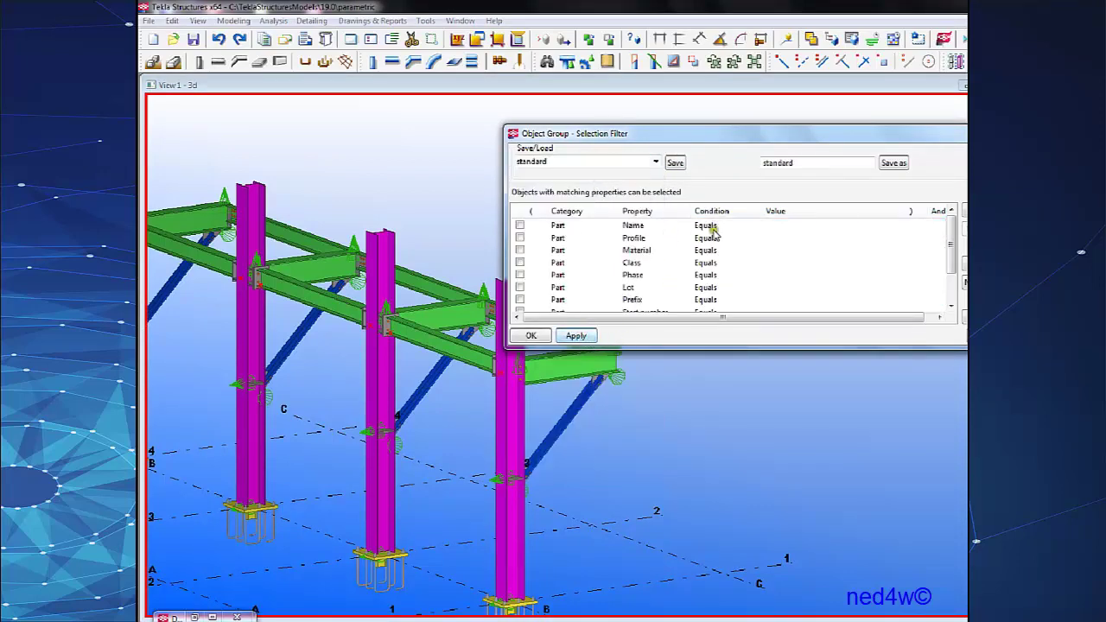
Set the Name value to COLUMN by picking a column in the model, and save the filter as "parametric column".
click(789, 225)
click(899, 228)
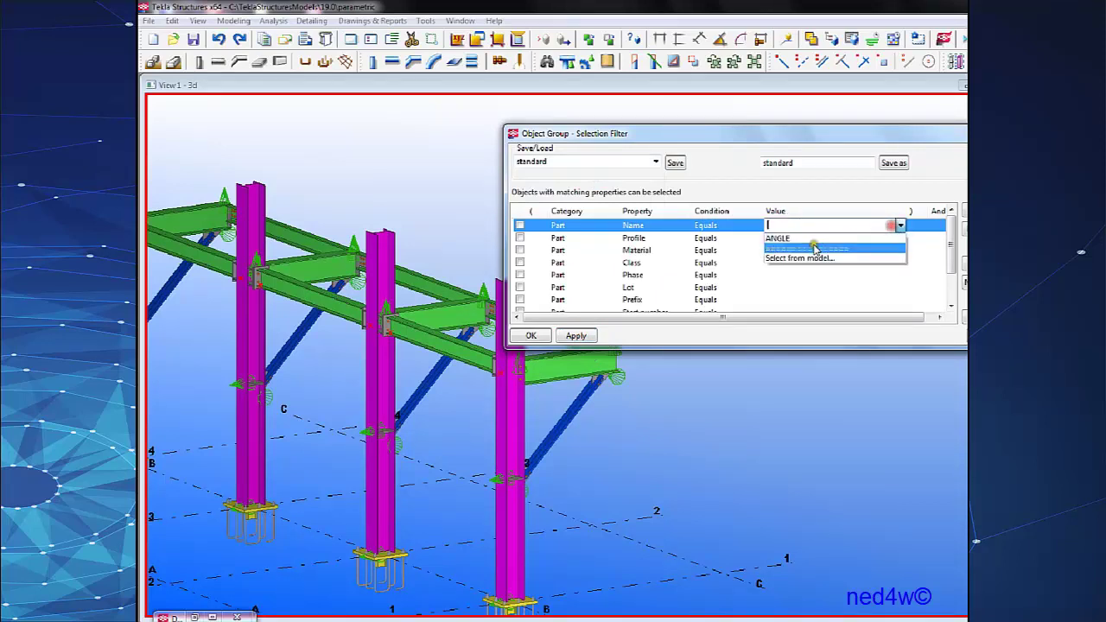
click(806, 258)
click(503, 432)
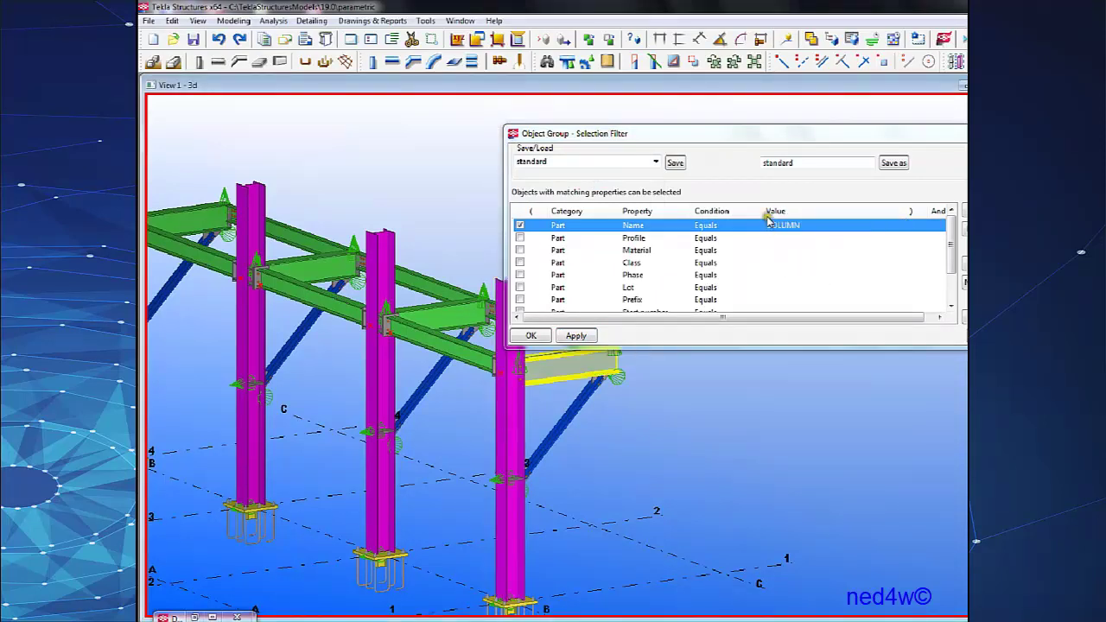
drag(800, 164, 696, 175)
text(parametric column)
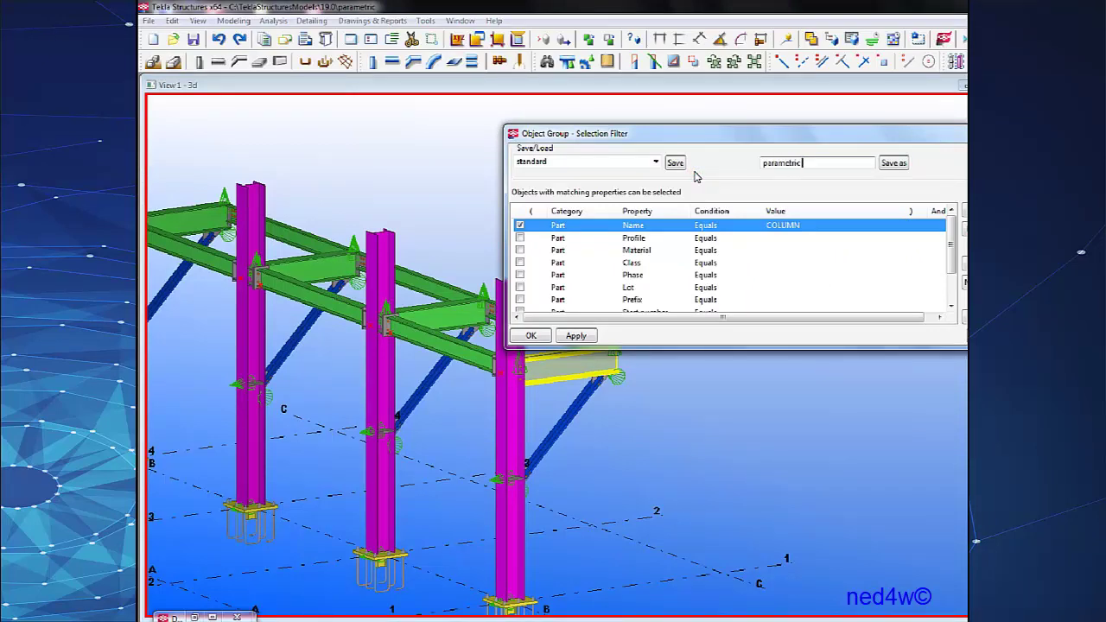
click(894, 162)
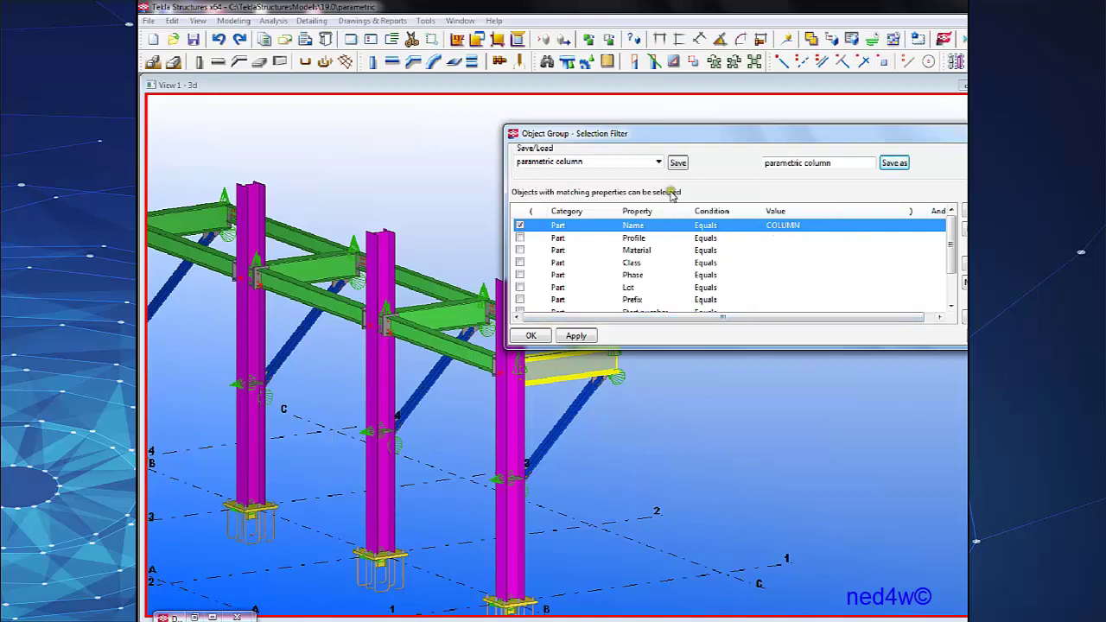
Reload the standard filter settings and set the Name value to BEAM by picking a beam in the model.
click(659, 162)
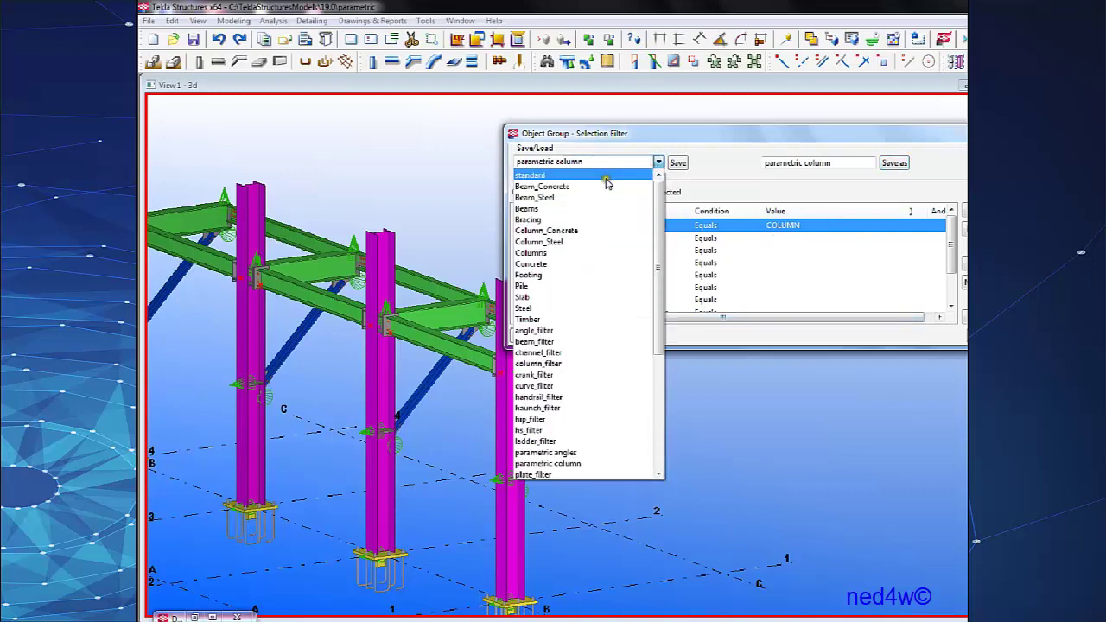
click(606, 176)
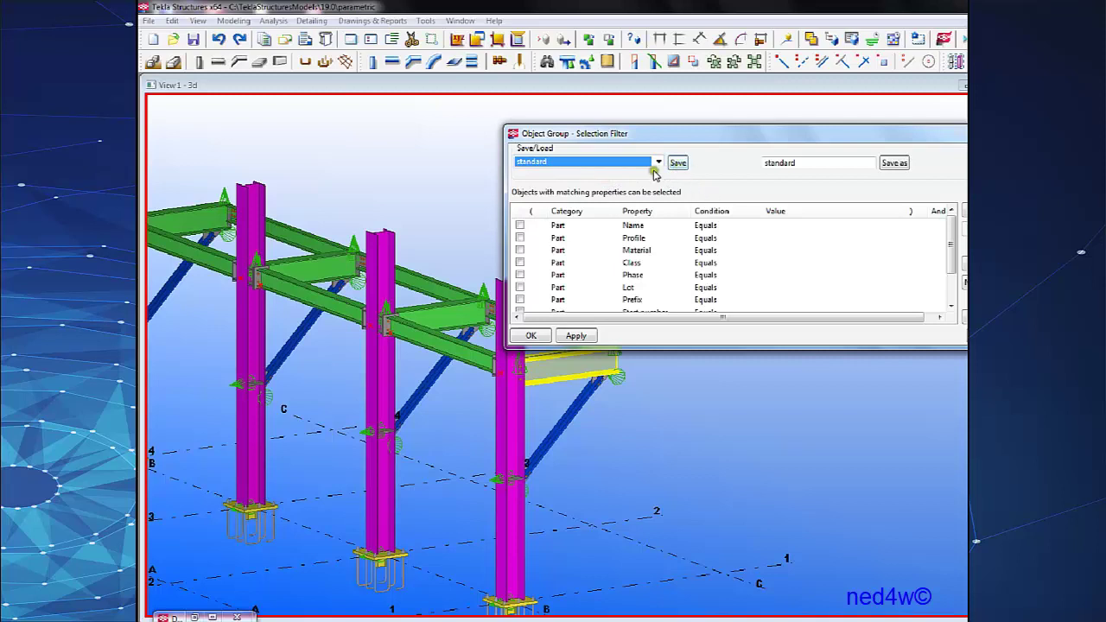
click(864, 226)
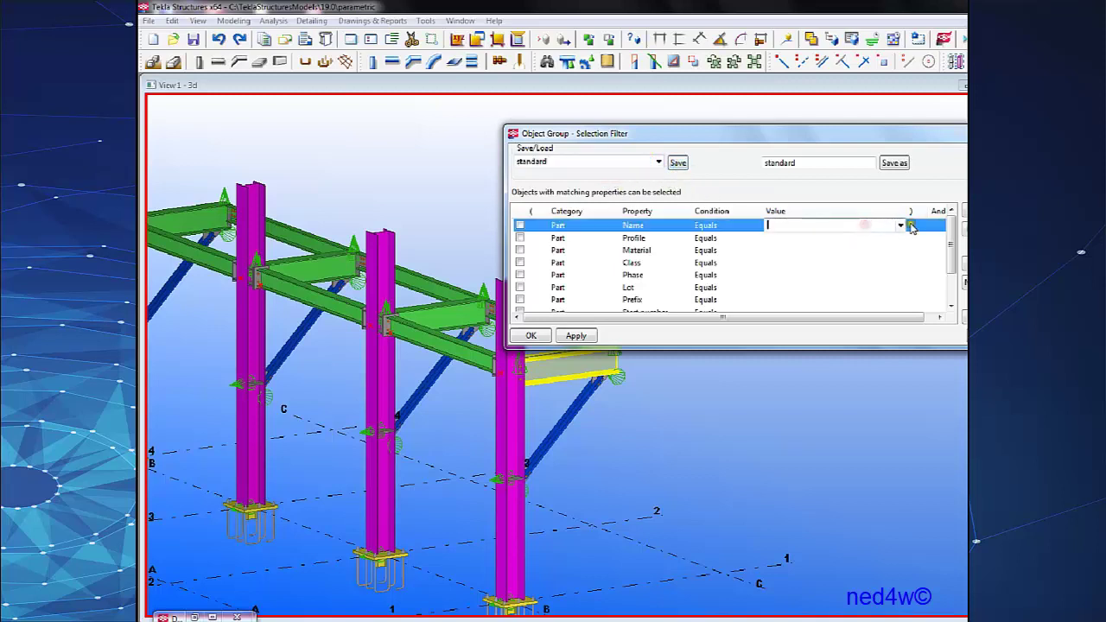
click(901, 225)
click(825, 259)
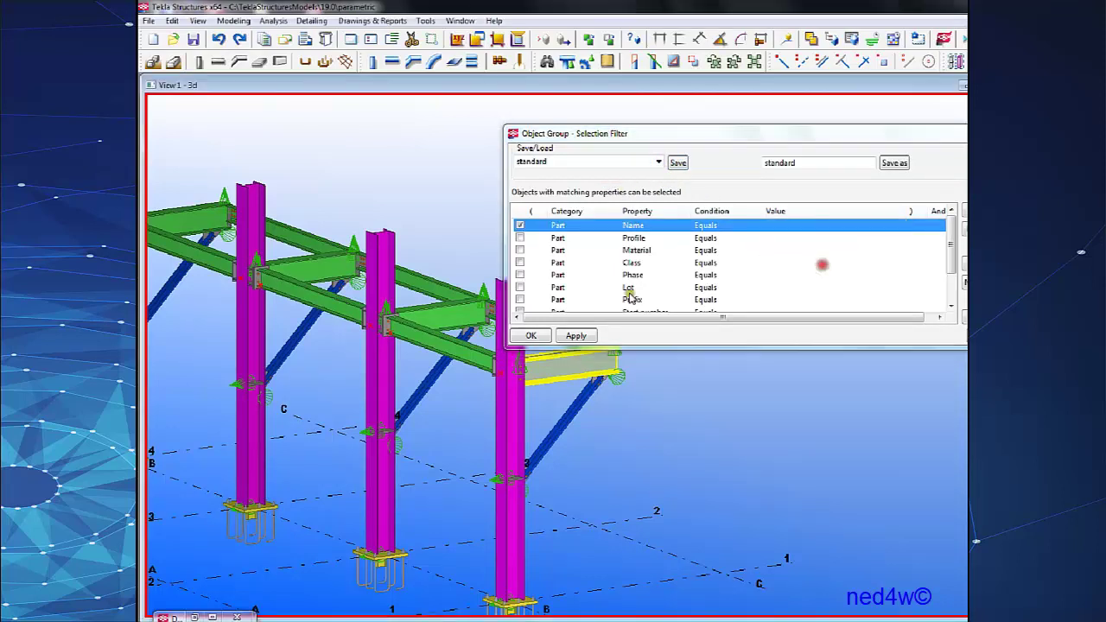
Save the selection filter as "parametric beam" and close the filter dialog without applying it.
double_click(804, 163)
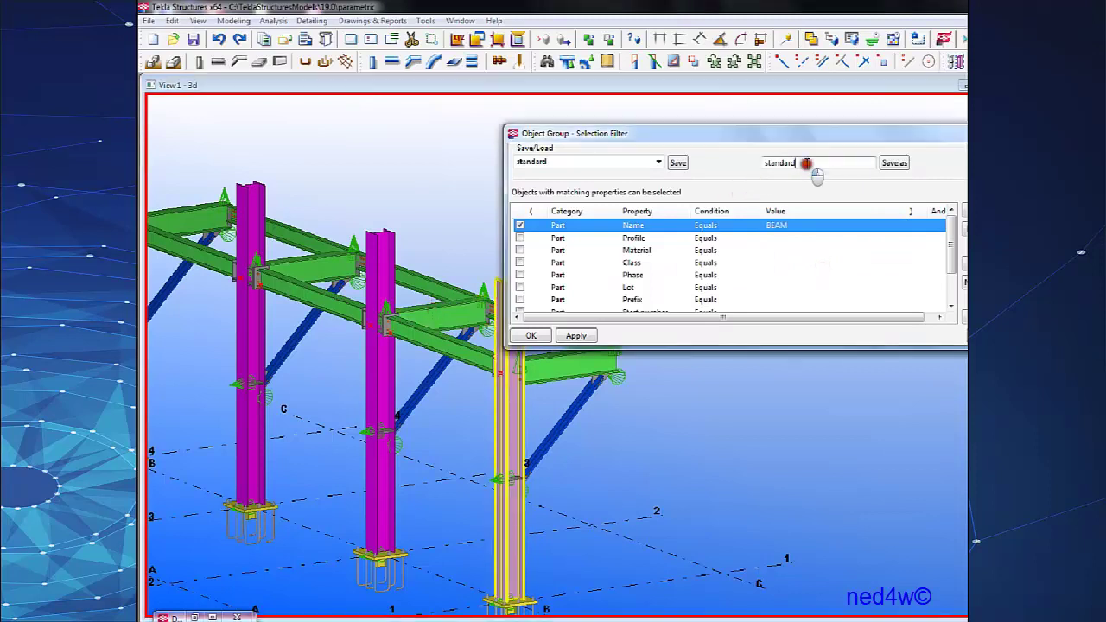
text(parametric beam)
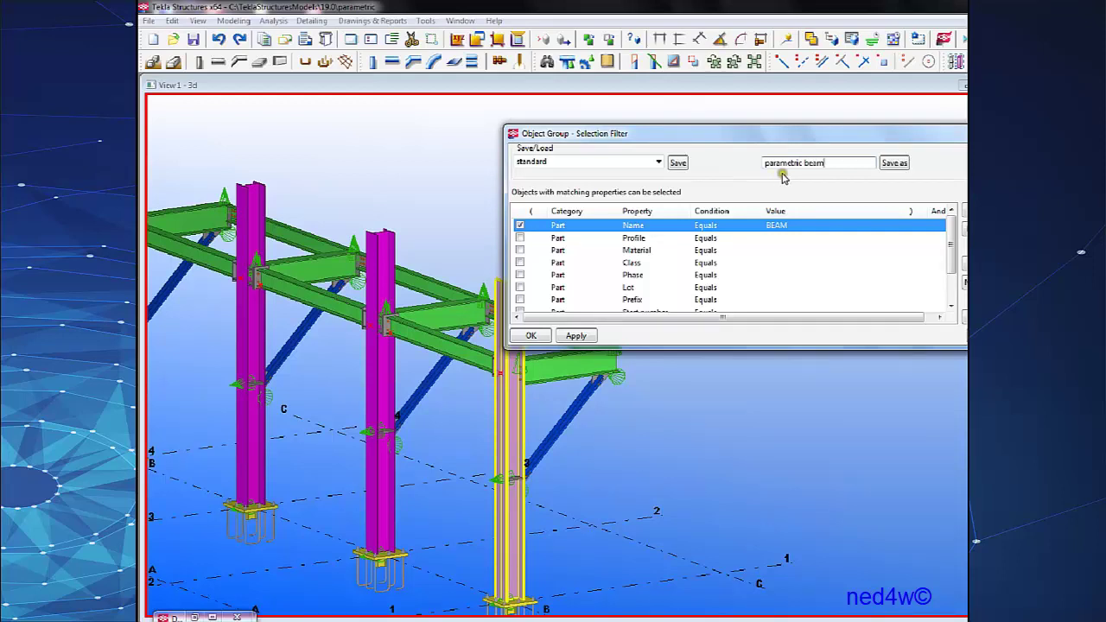
click(894, 164)
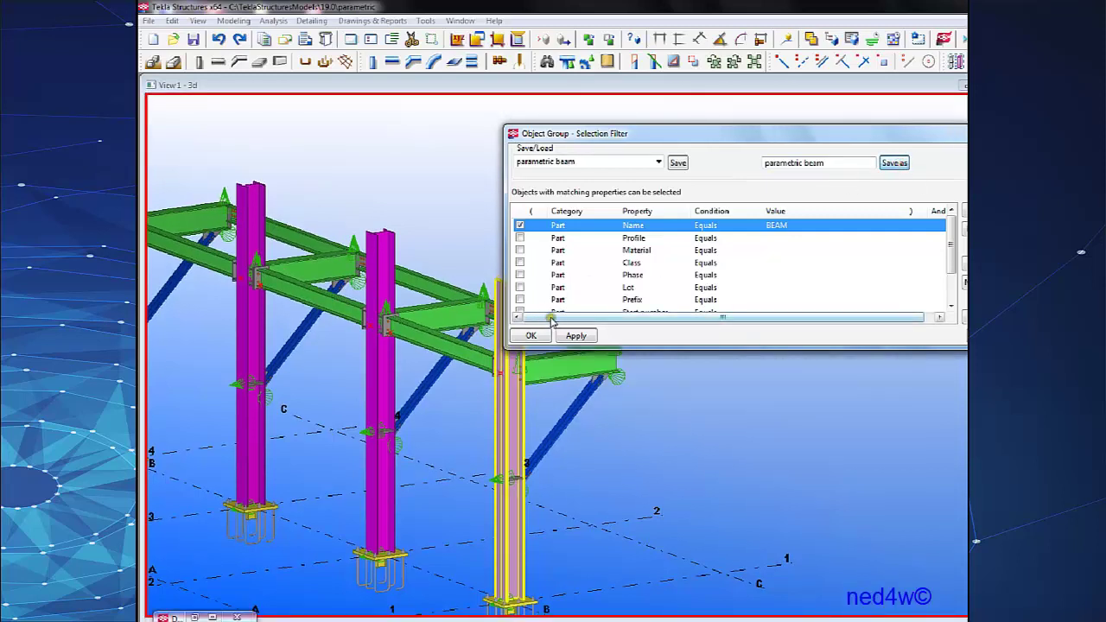
click(603, 394)
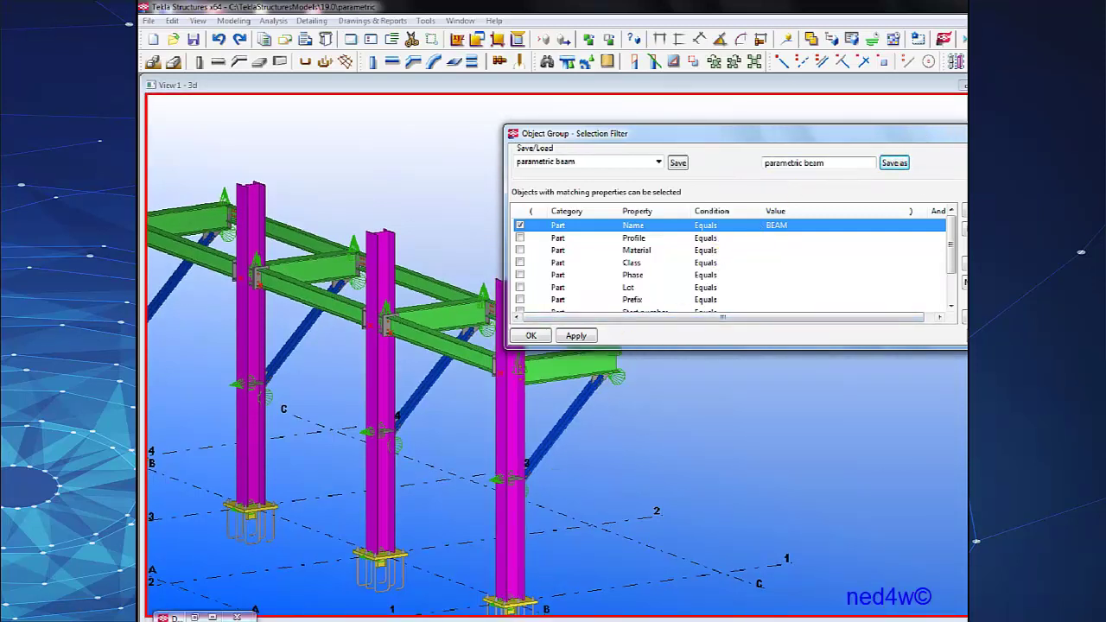
click(986, 335)
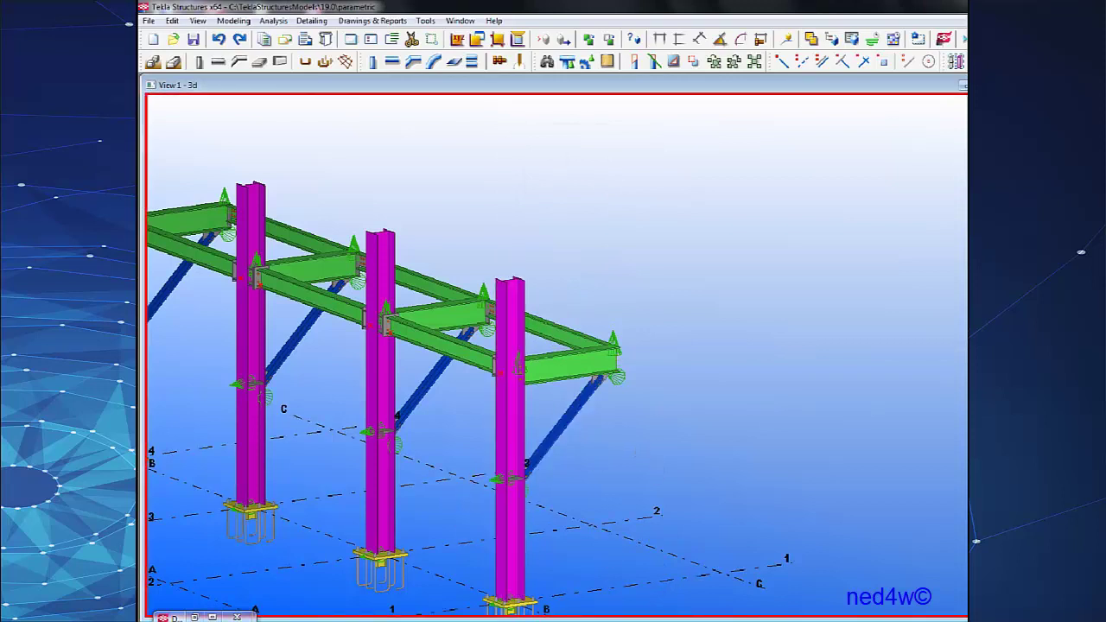
Activate the "parametric beam" selection filter and test it with a window selection across the whole frame.
click(657, 620)
scroll(656, 466, down, 4)
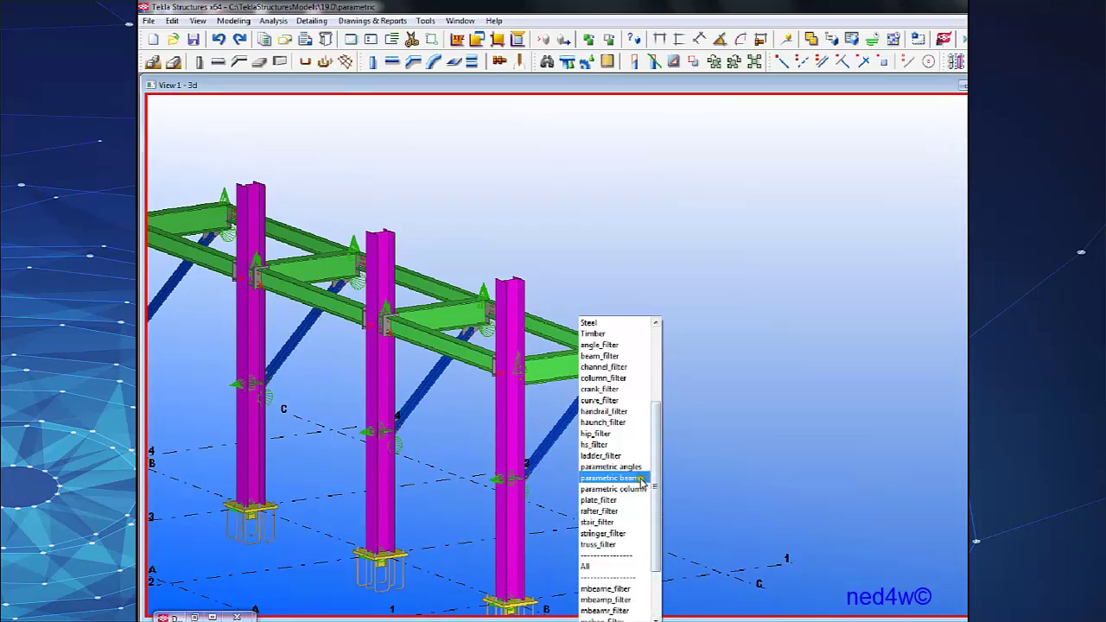
click(641, 478)
drag(656, 180, 197, 377)
Switch the active selection filter to "parametric column" and test it with a window selection across the nearest columns.
click(656, 620)
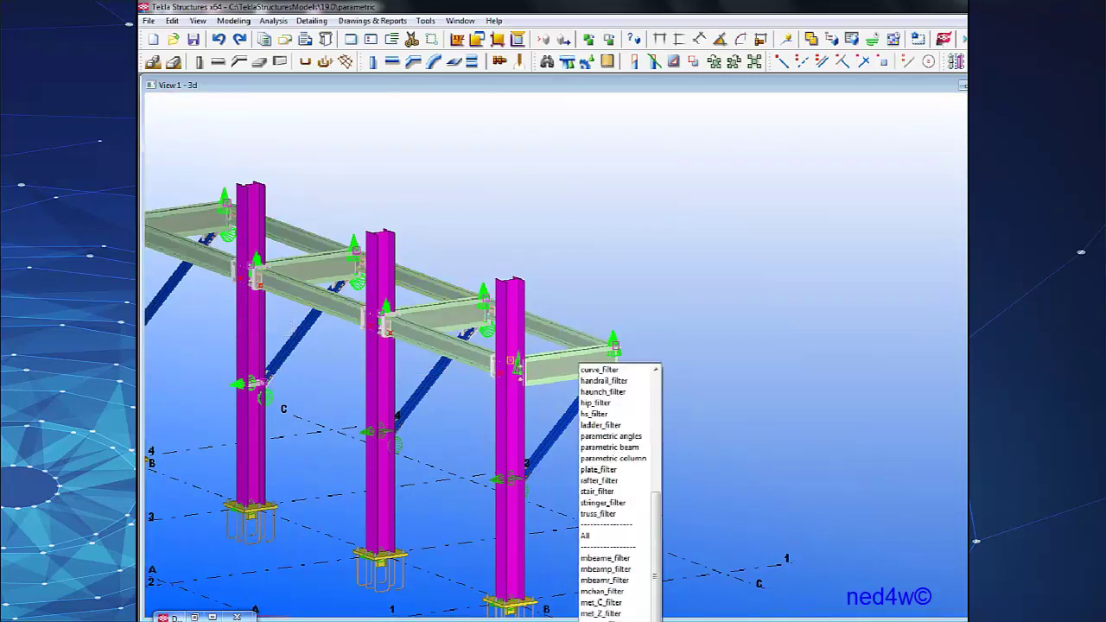
click(618, 414)
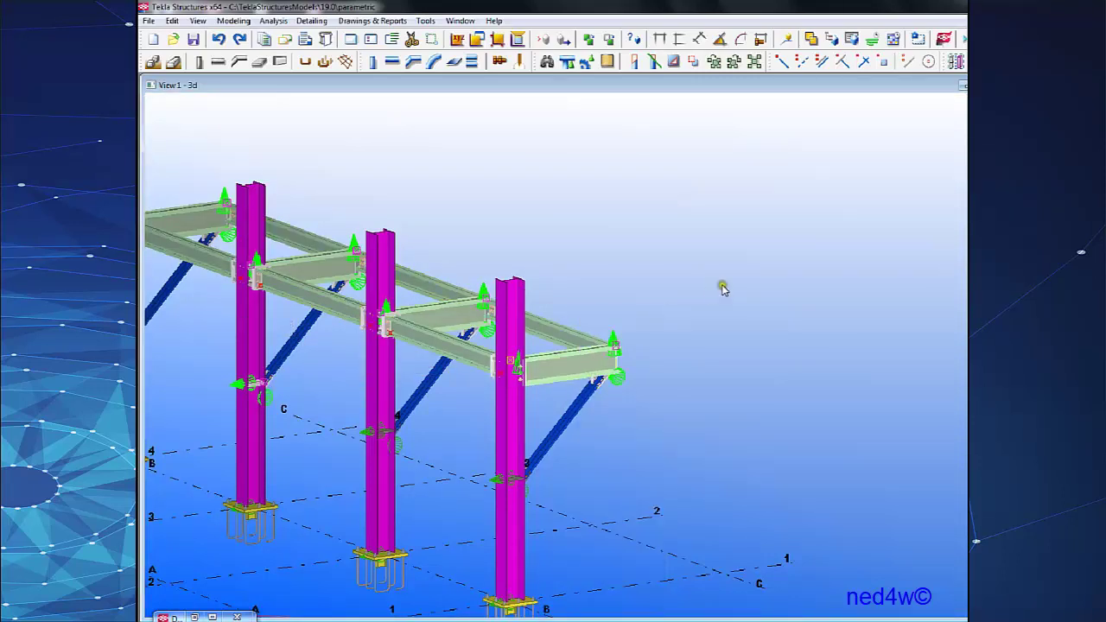
drag(727, 281, 346, 492)
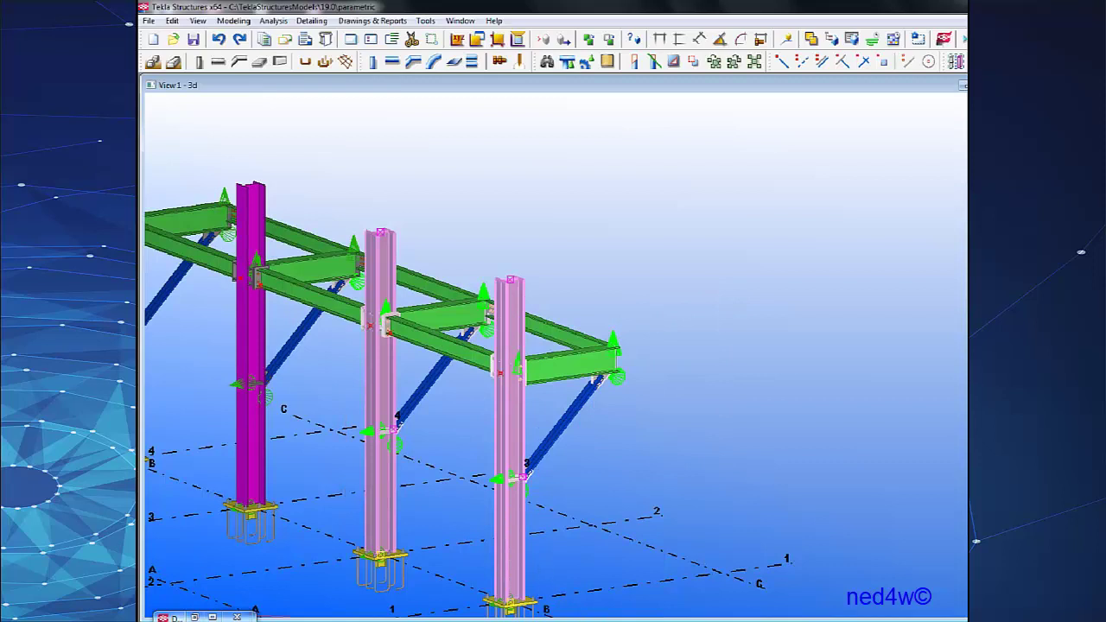
Switch the active selection filter to "parametric angles", test it with a window selection across the braces, and clear the selection.
click(619, 618)
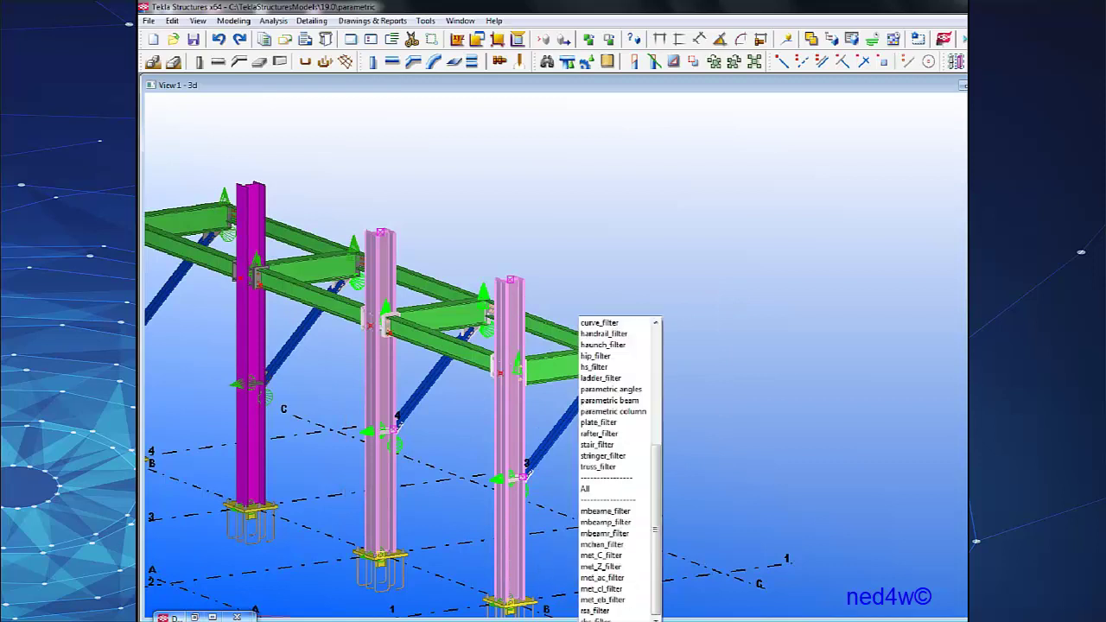
click(632, 390)
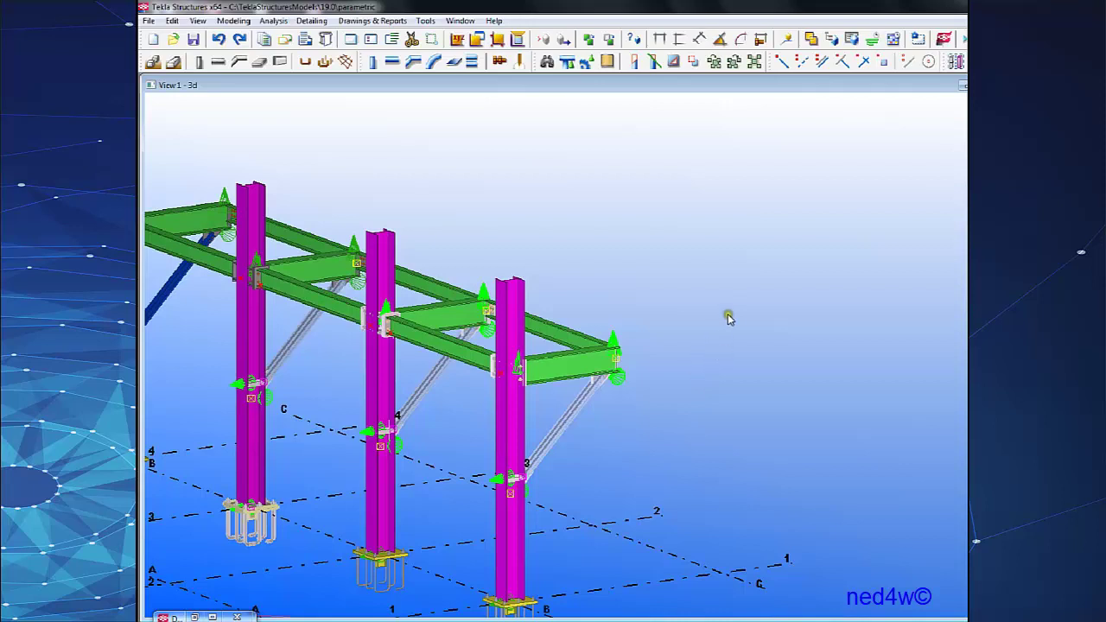
click(747, 332)
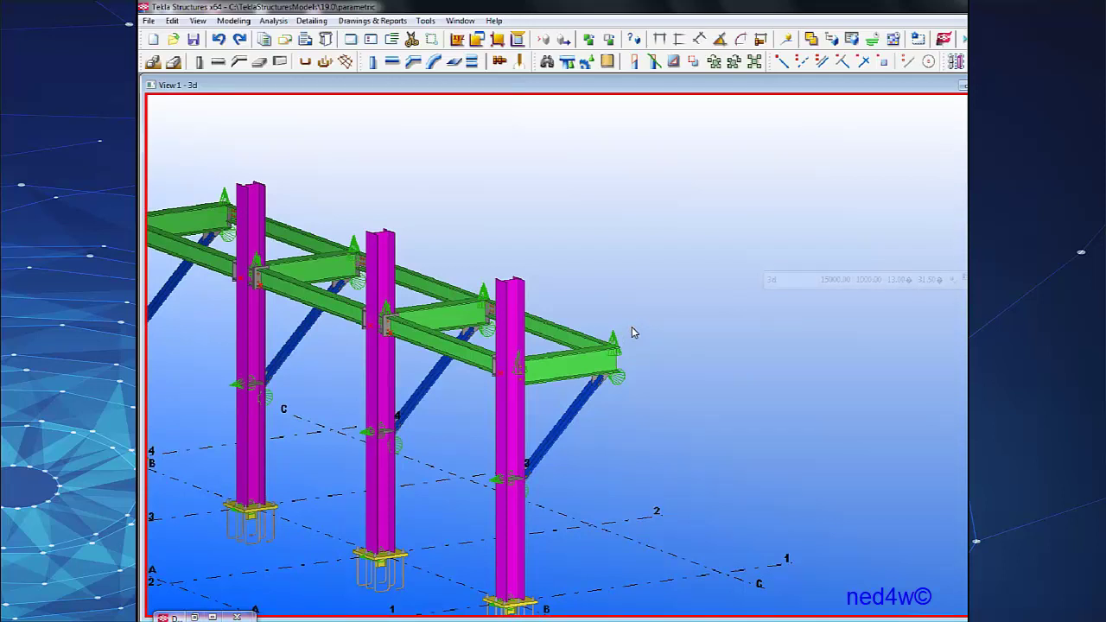
Set the active selection filter back to standard.
click(657, 620)
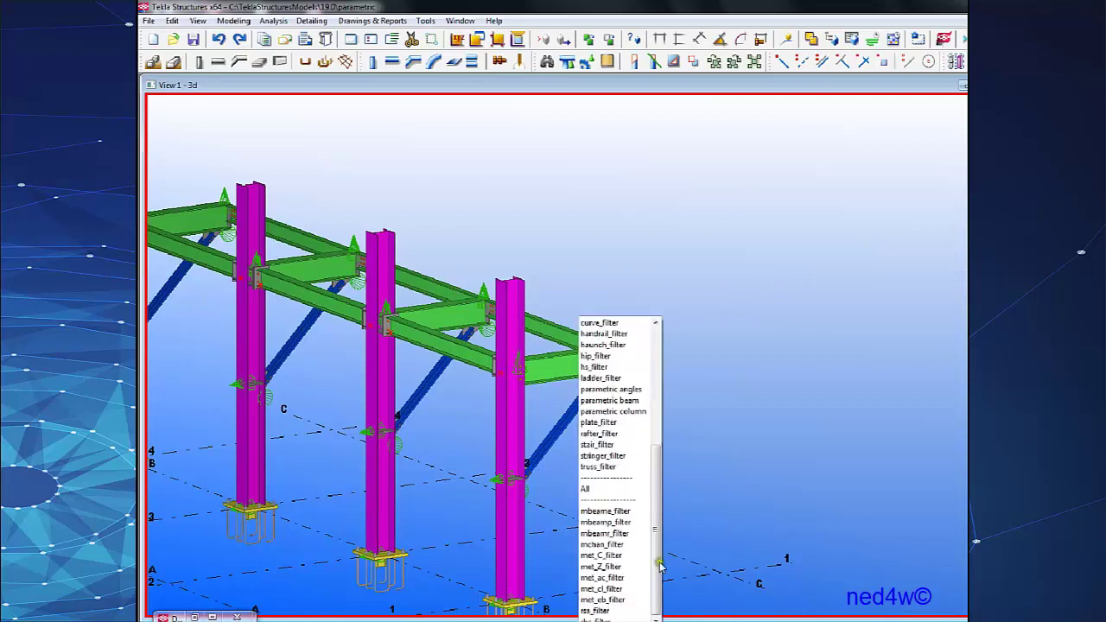
drag(660, 561, 661, 420)
click(606, 323)
click(608, 324)
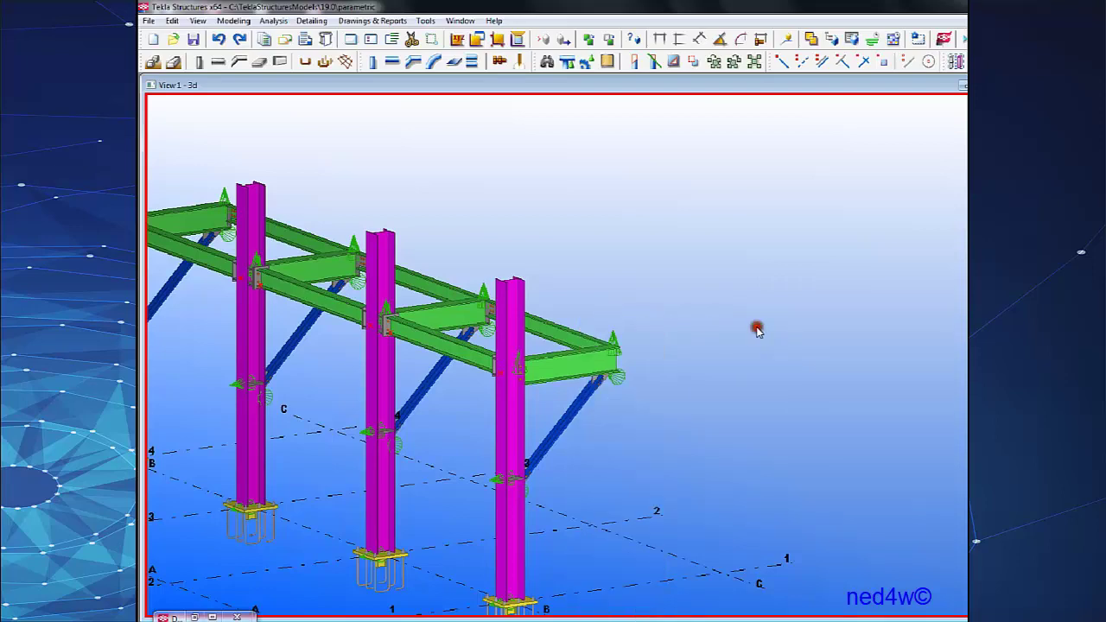
Open the 3D view's properties, set its visible object group to Beams and modify the view.
scroll(670, 437, down, 4)
middle_drag(670, 433, 630, 392)
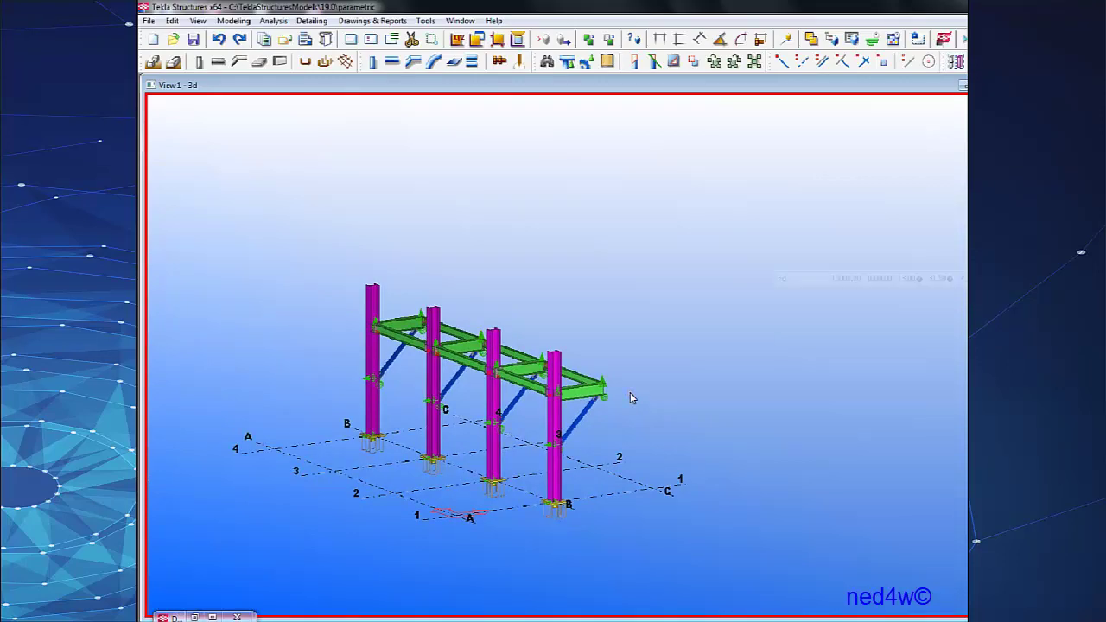
double_click(731, 293)
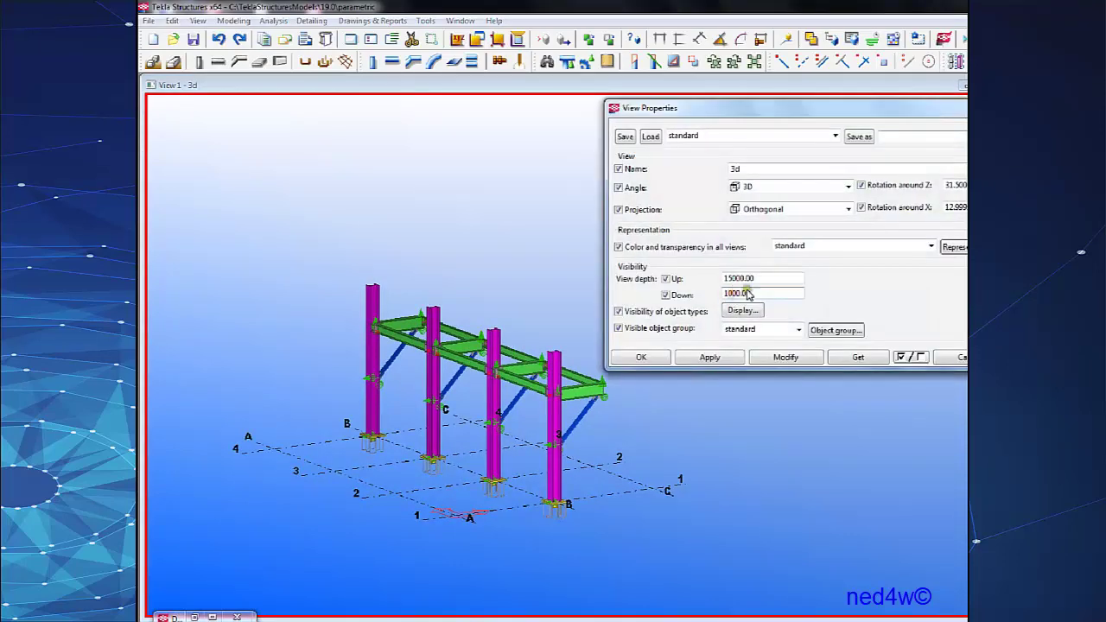
double_click(850, 222)
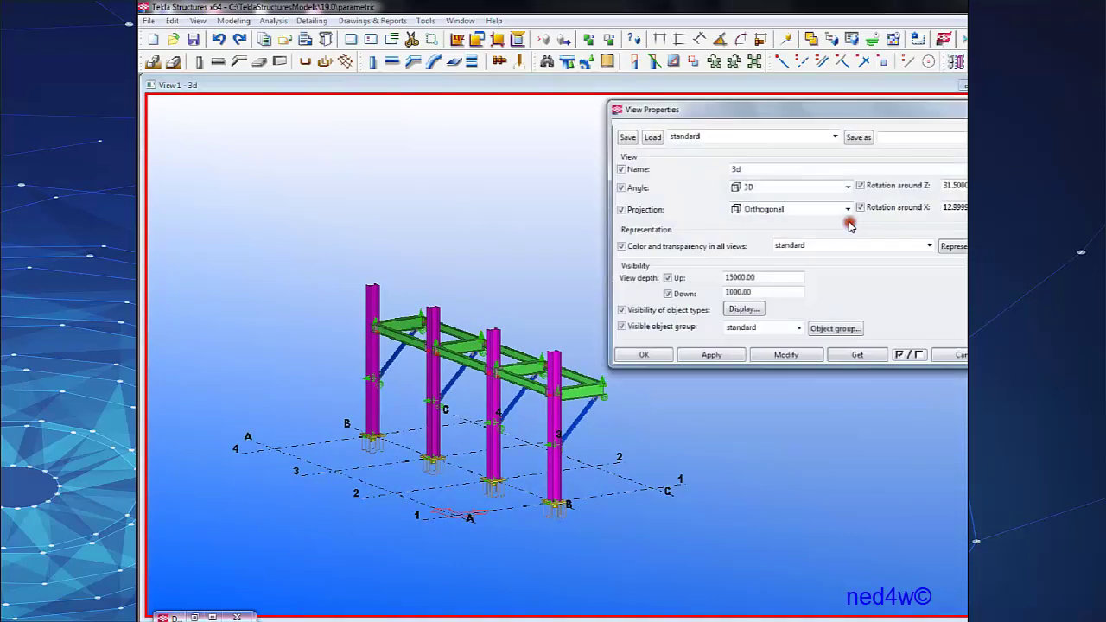
middle_drag(556, 292, 531, 251)
scroll(482, 277, up, 1)
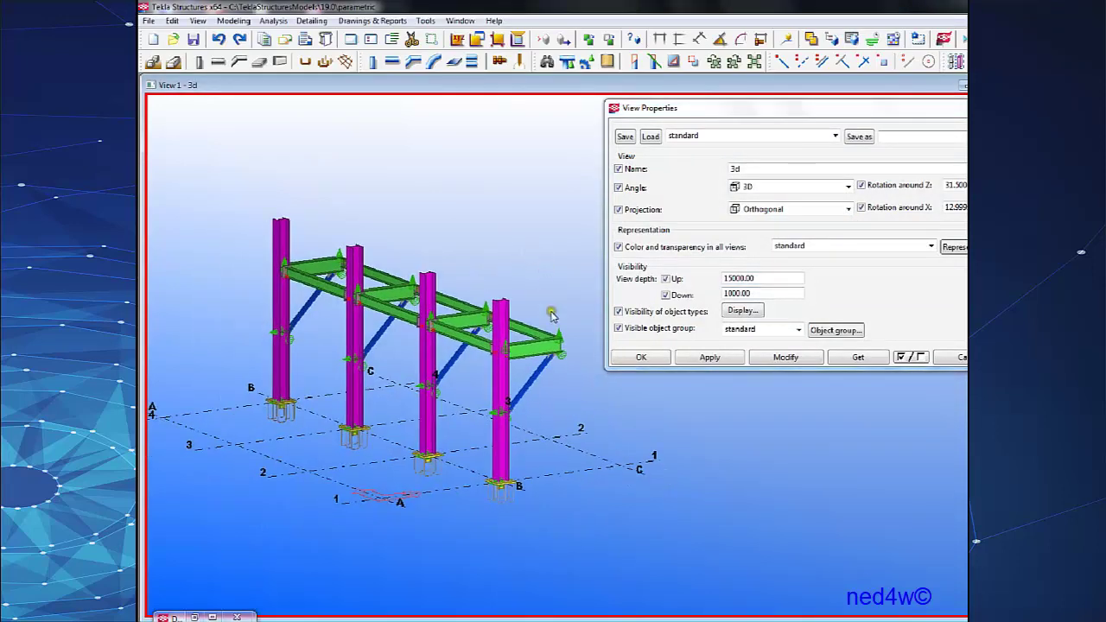
click(799, 329)
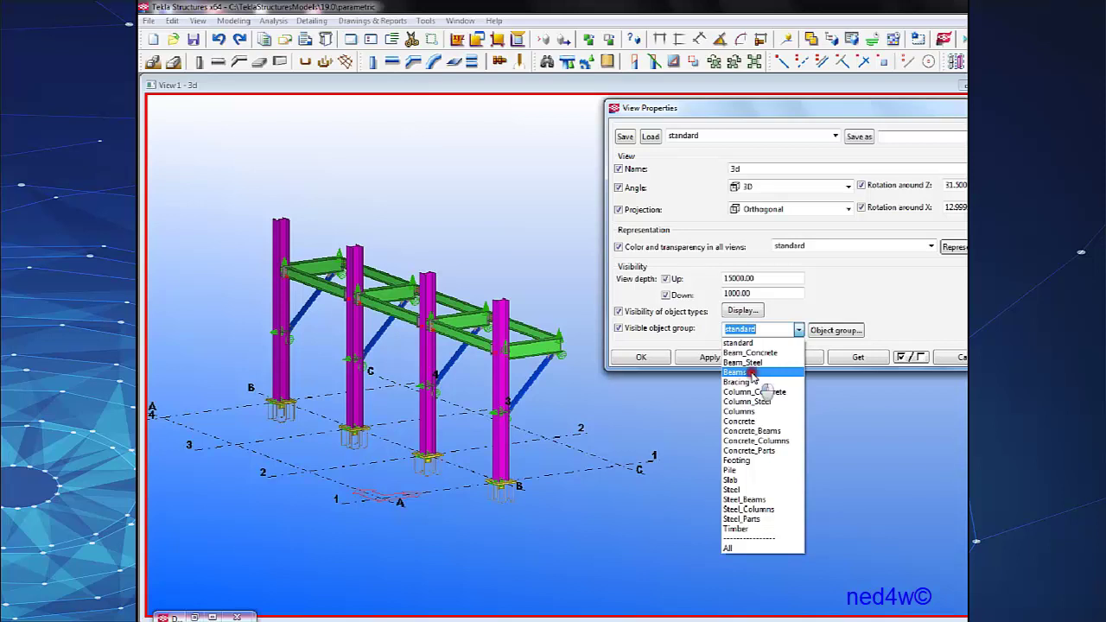
click(752, 372)
click(783, 357)
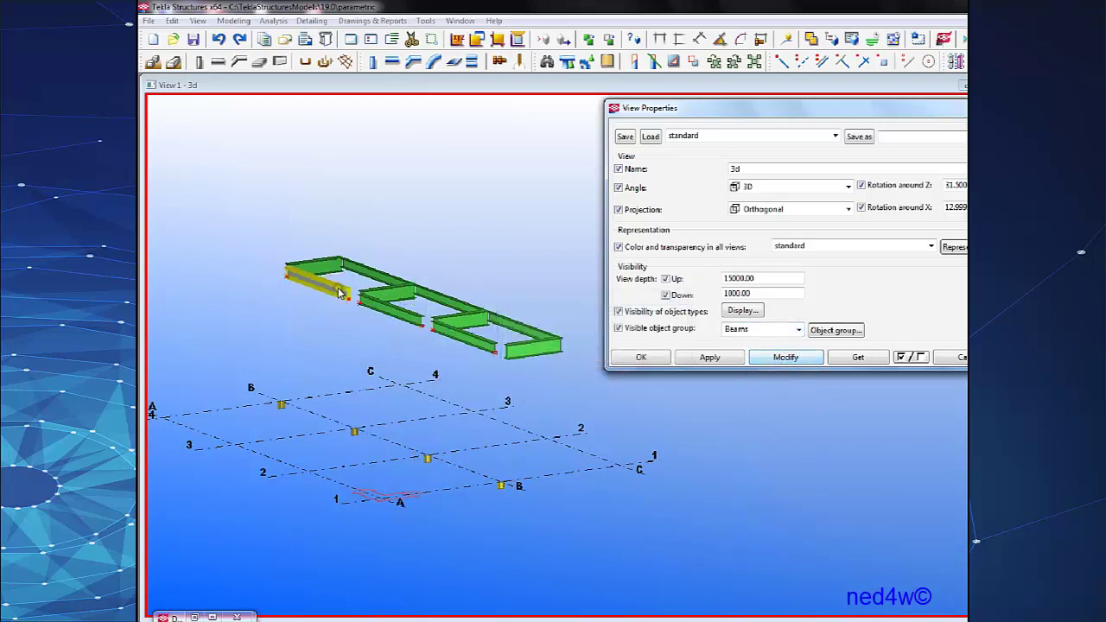
Change the view's visible object group to Columns and modify the view.
click(799, 329)
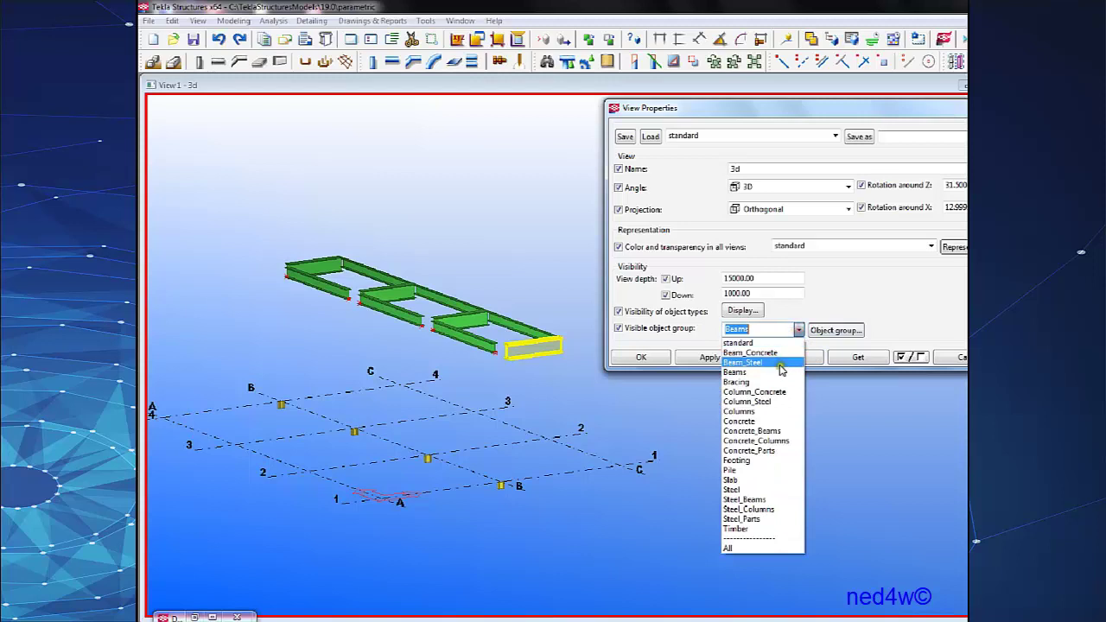
click(748, 411)
click(774, 363)
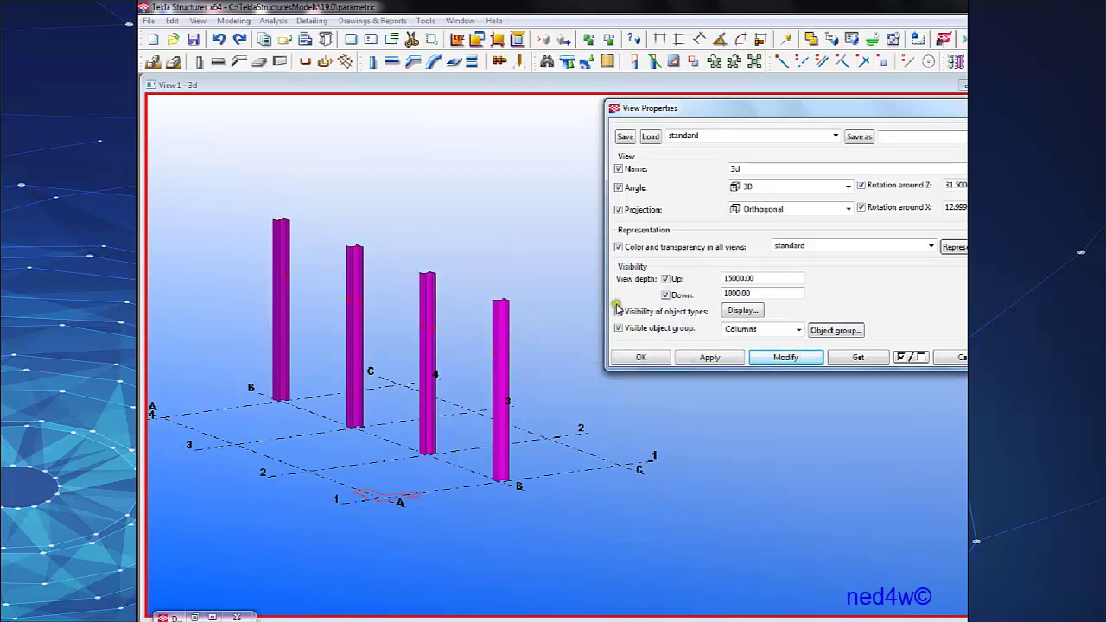
Return the view's visible object group to standard and modify the view.
click(792, 351)
click(797, 330)
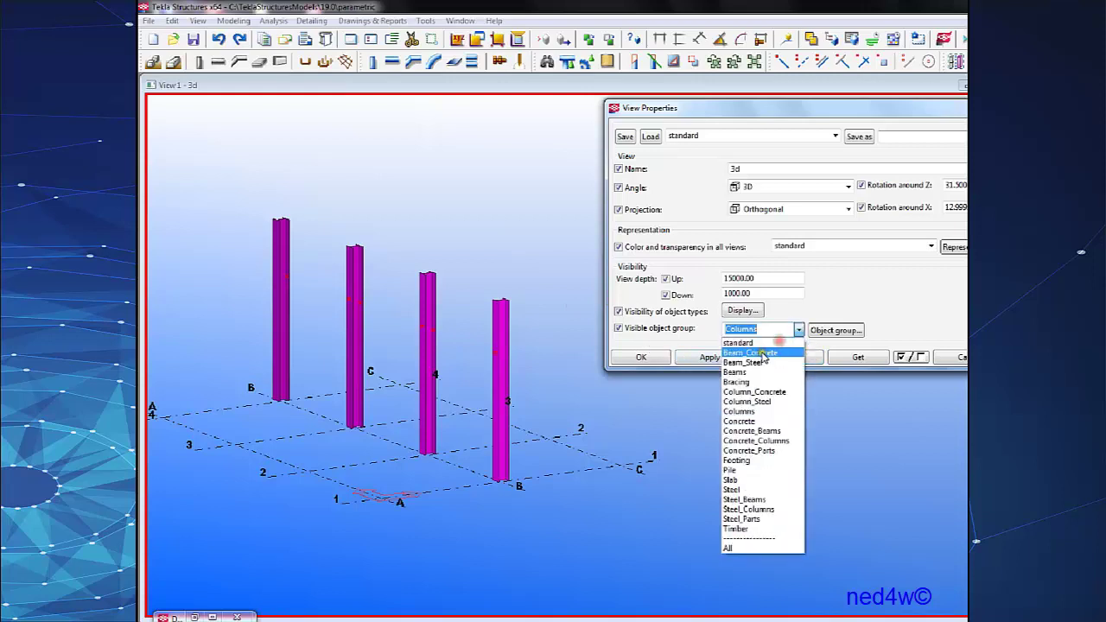
click(762, 345)
click(781, 356)
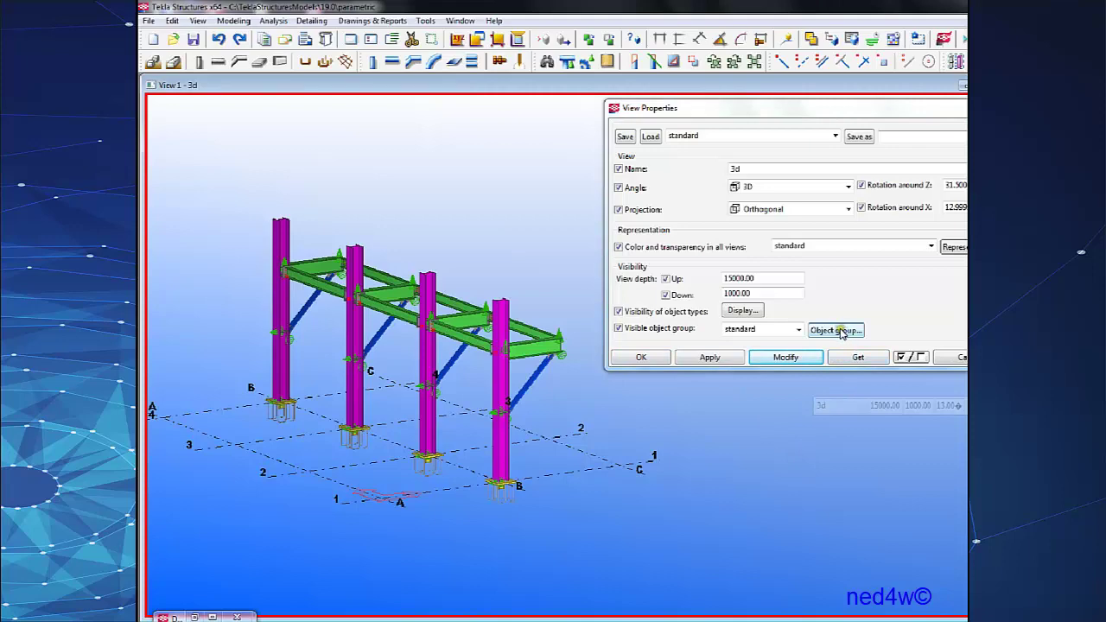
Examine the standard view filter settings behind the visible object group, and close both the filter and view properties without changes.
click(835, 330)
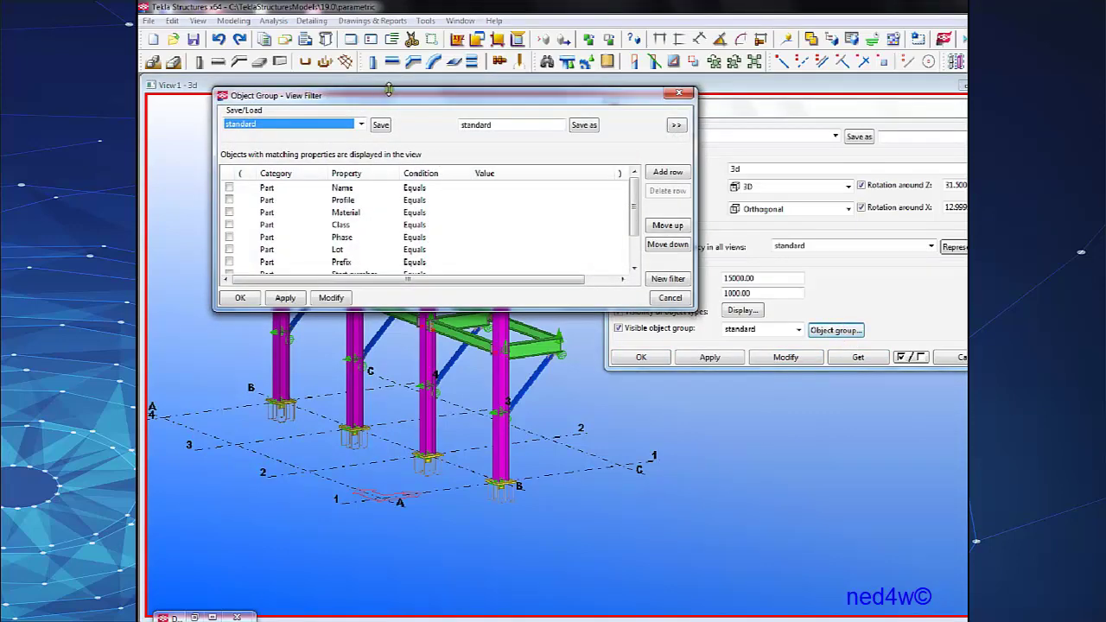
drag(389, 90, 575, 142)
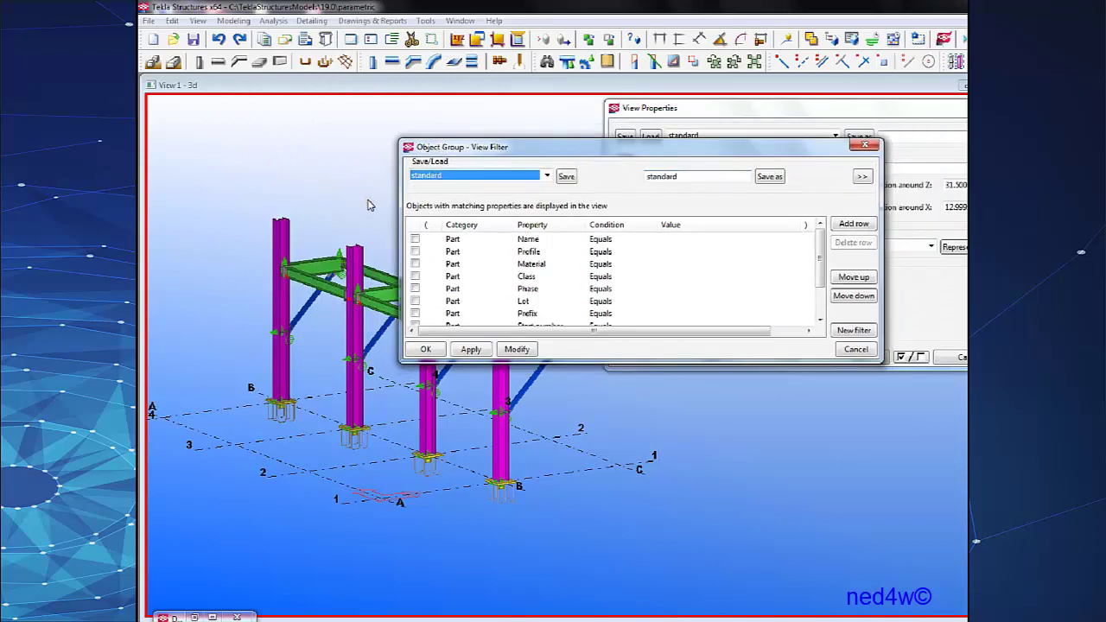
click(864, 145)
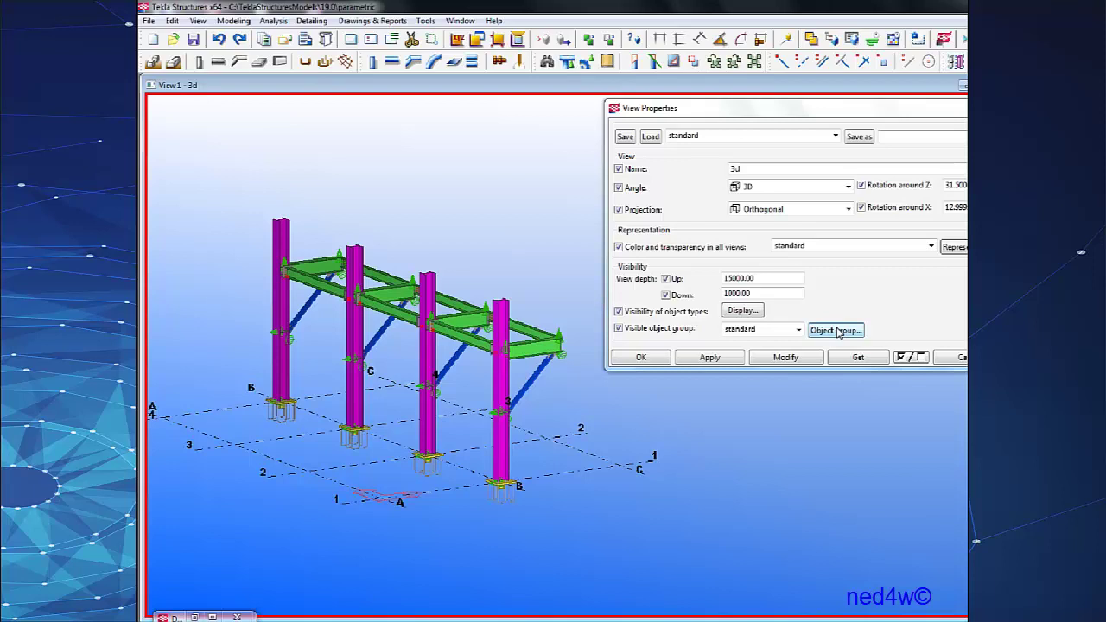
click(836, 330)
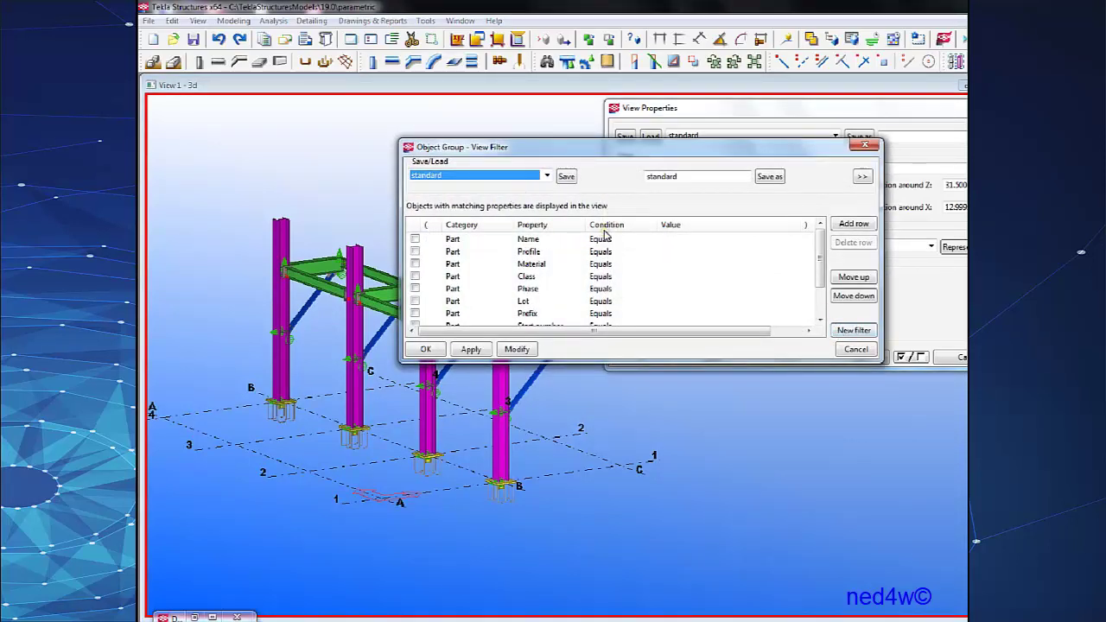
click(865, 146)
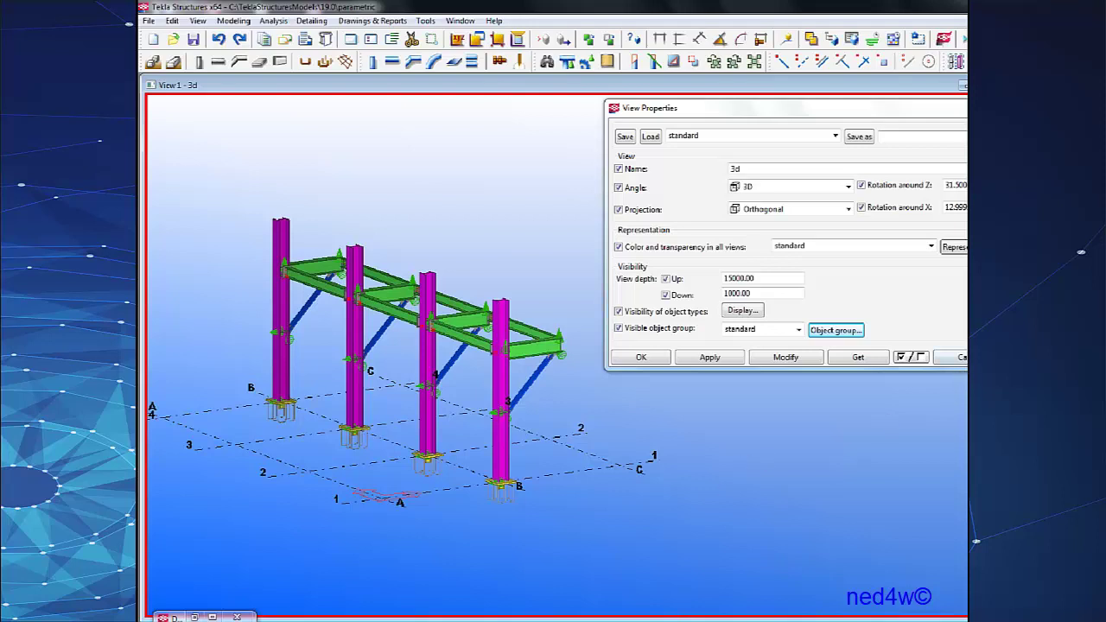
click(960, 357)
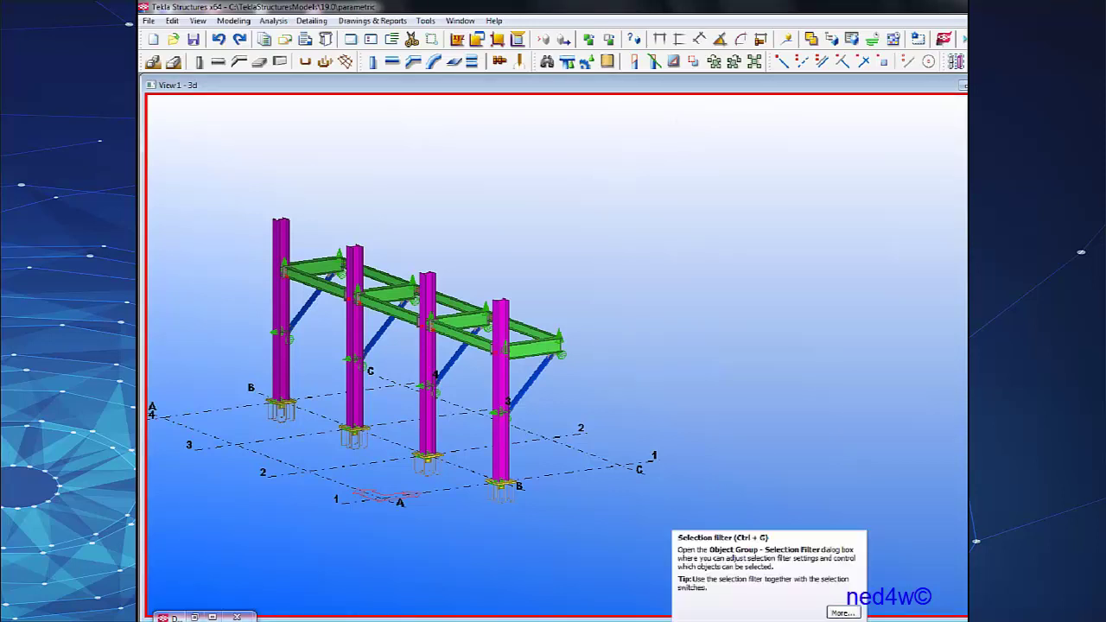
Reopen the selection filter settings and load the saved "parametric angles" filter.
click(674, 621)
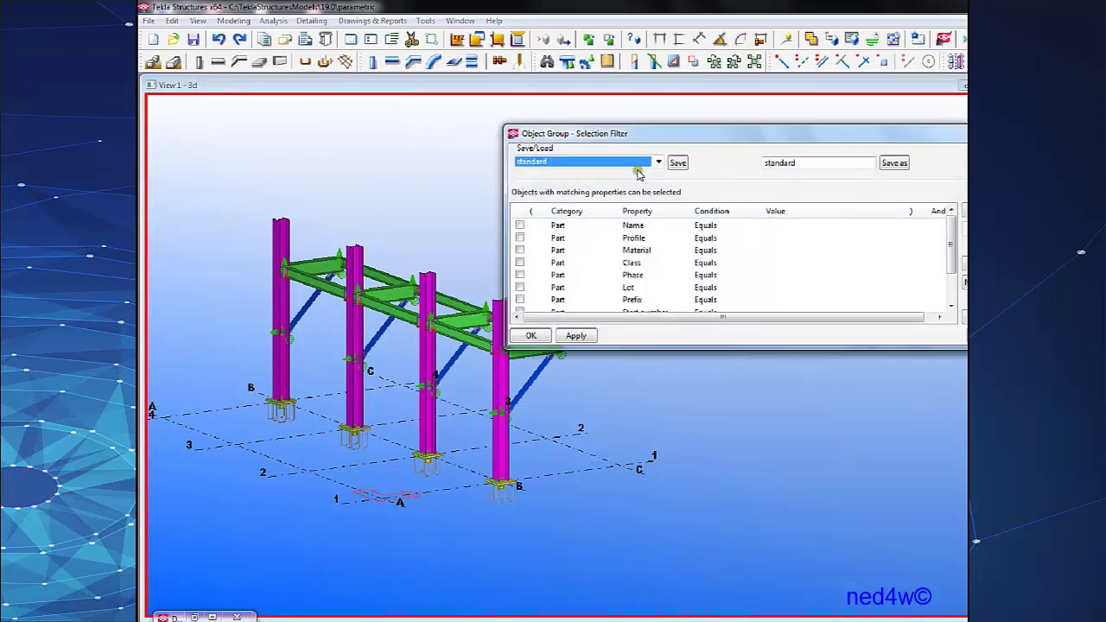
click(659, 162)
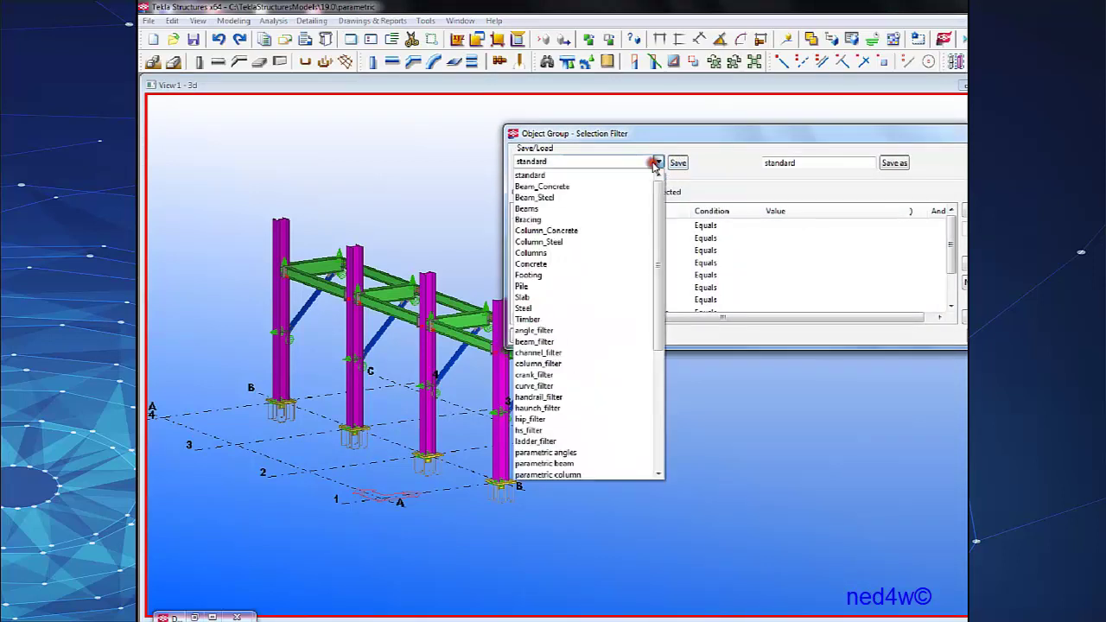
click(570, 453)
drag(698, 134, 557, 112)
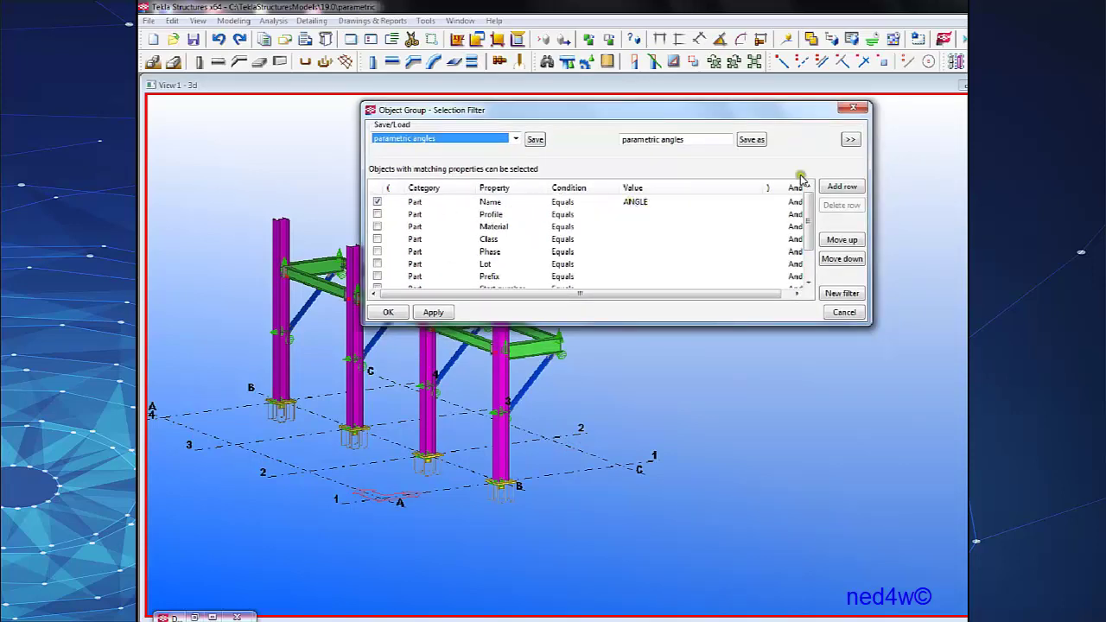
Show the filter types, enable View filter and Object representation for the model, and save the filter as "parametric angles".
click(850, 141)
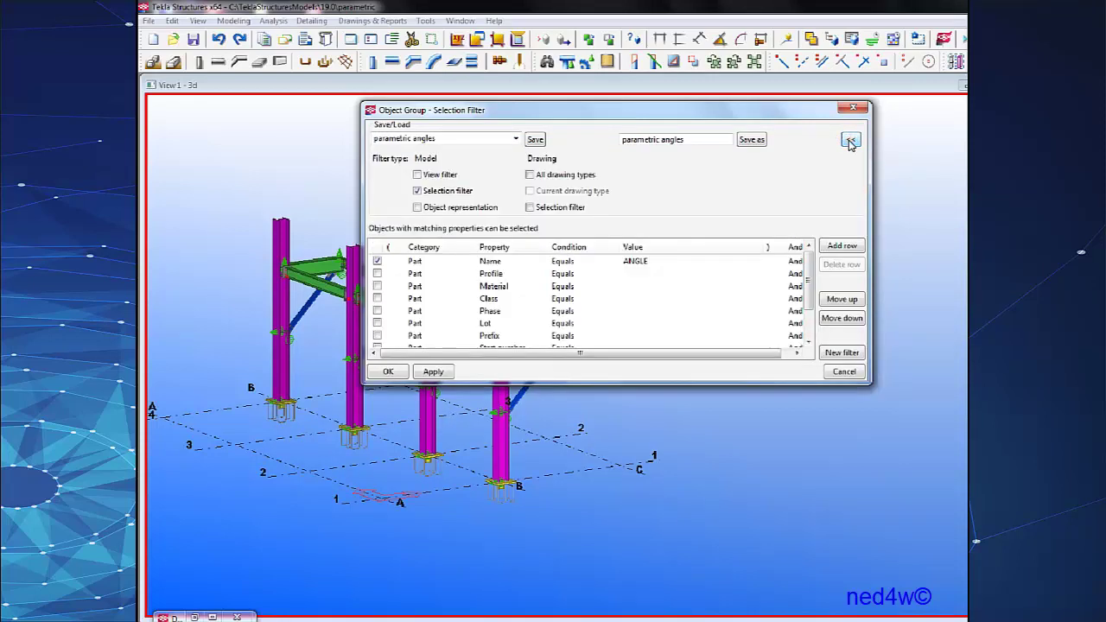
click(418, 175)
click(417, 208)
click(751, 140)
Load the "parametric beam" filter, enable View filter and Object representation for the model, and save it under the same name.
click(515, 139)
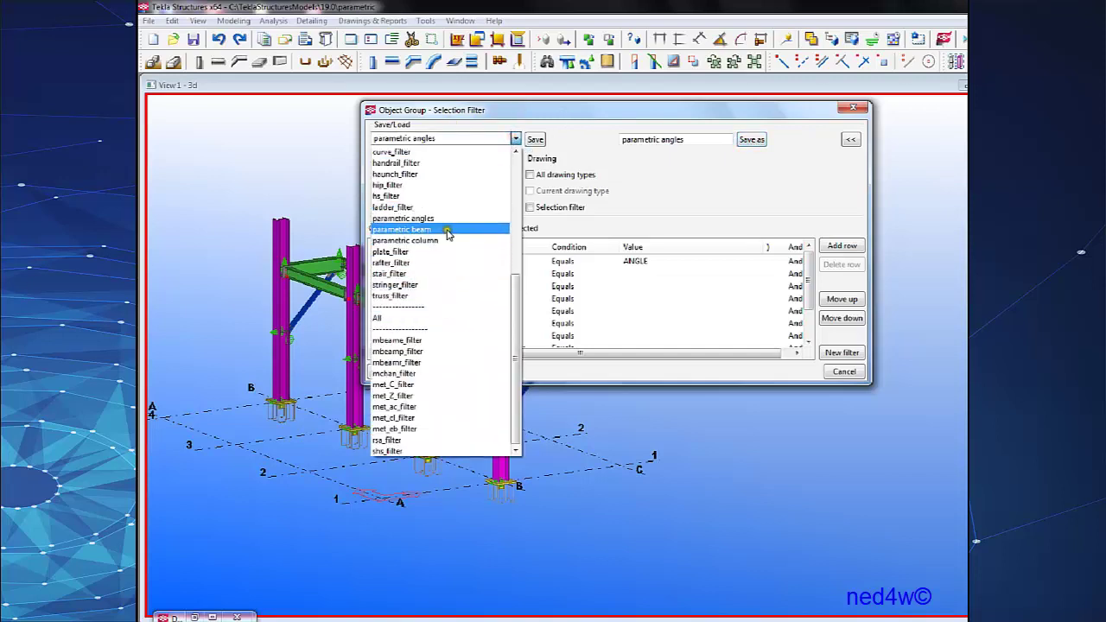
click(505, 229)
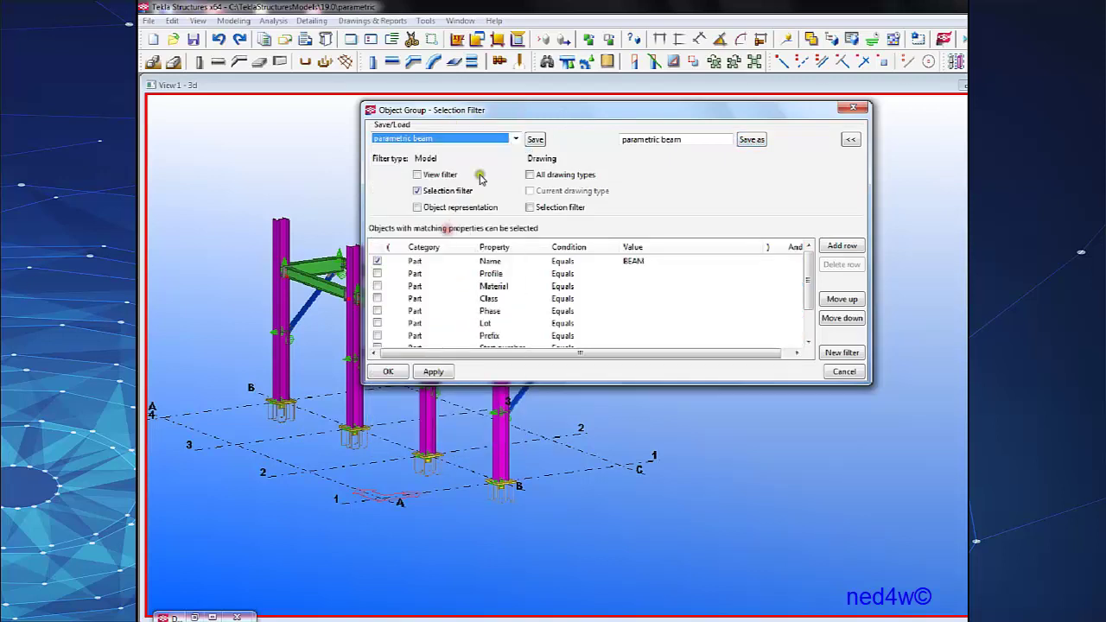
click(417, 174)
click(417, 207)
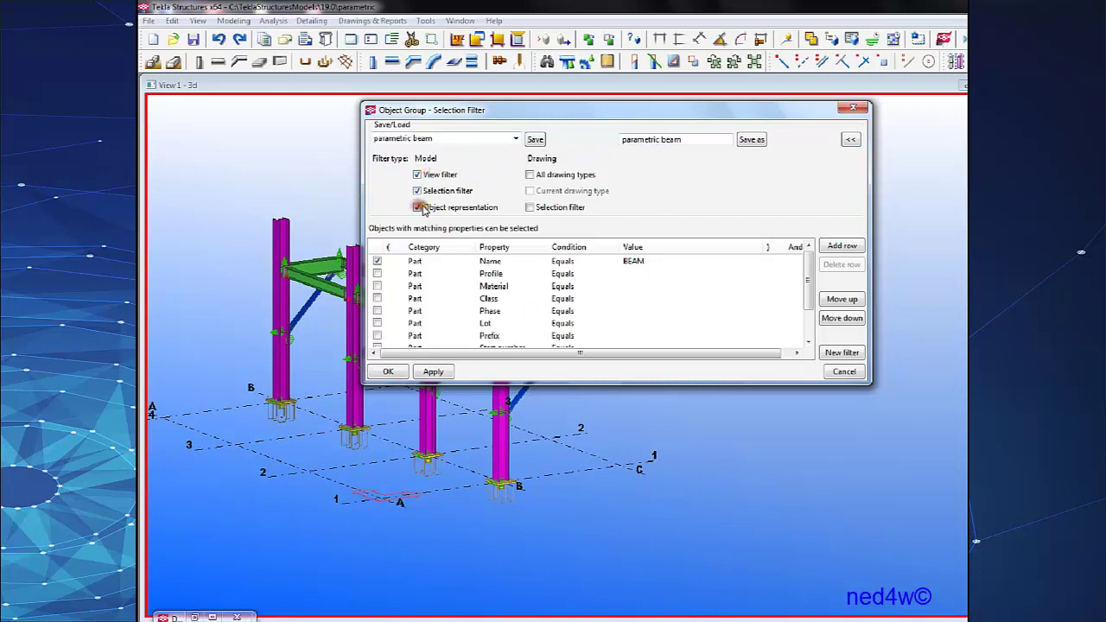
click(749, 140)
Enable View filter and Object representation for the "parametric column" filter, save it under the same name, and close the selection filter settings.
click(464, 139)
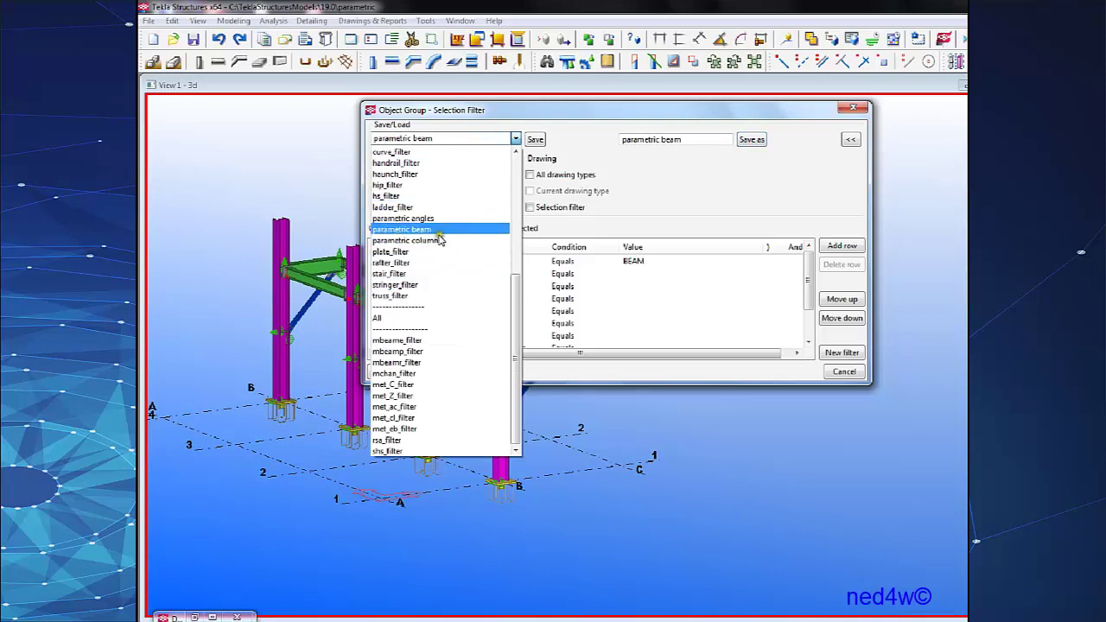
click(439, 240)
click(430, 176)
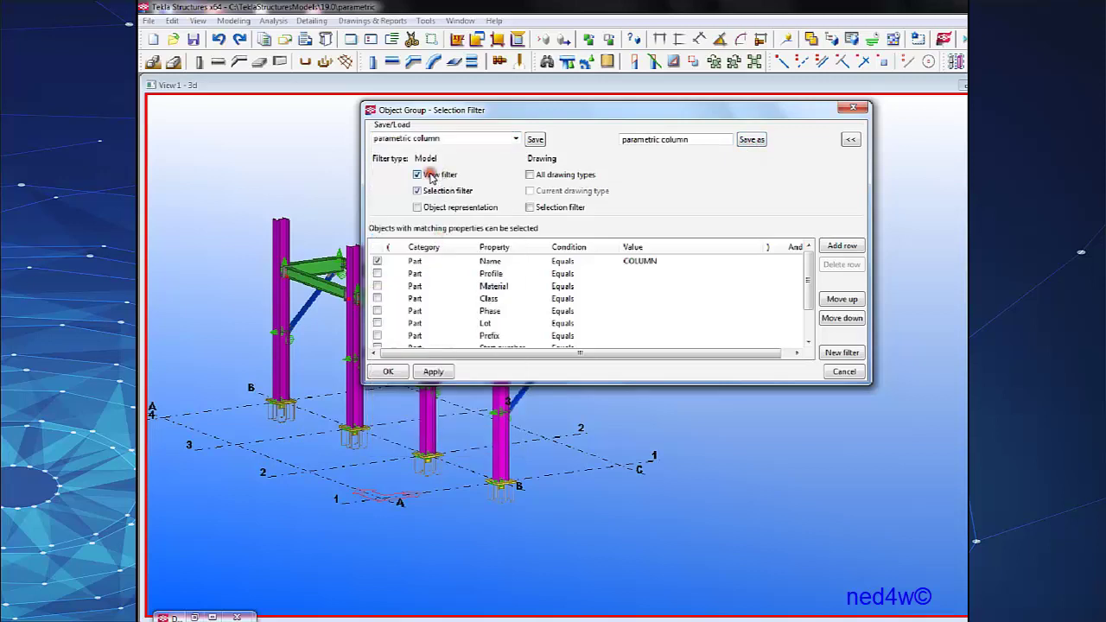
click(418, 207)
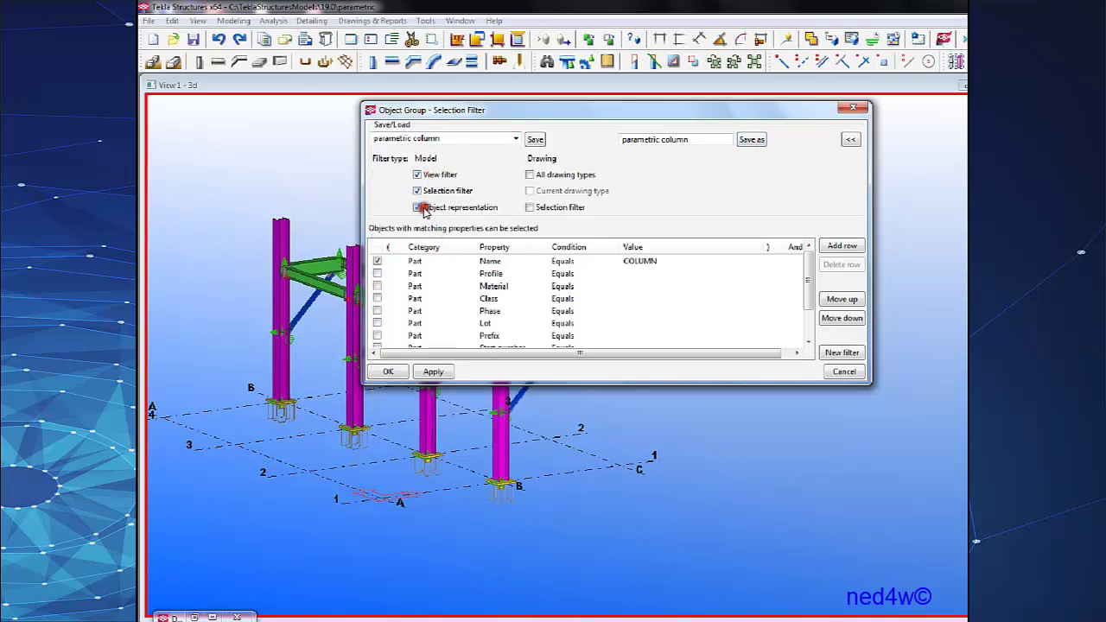
click(752, 142)
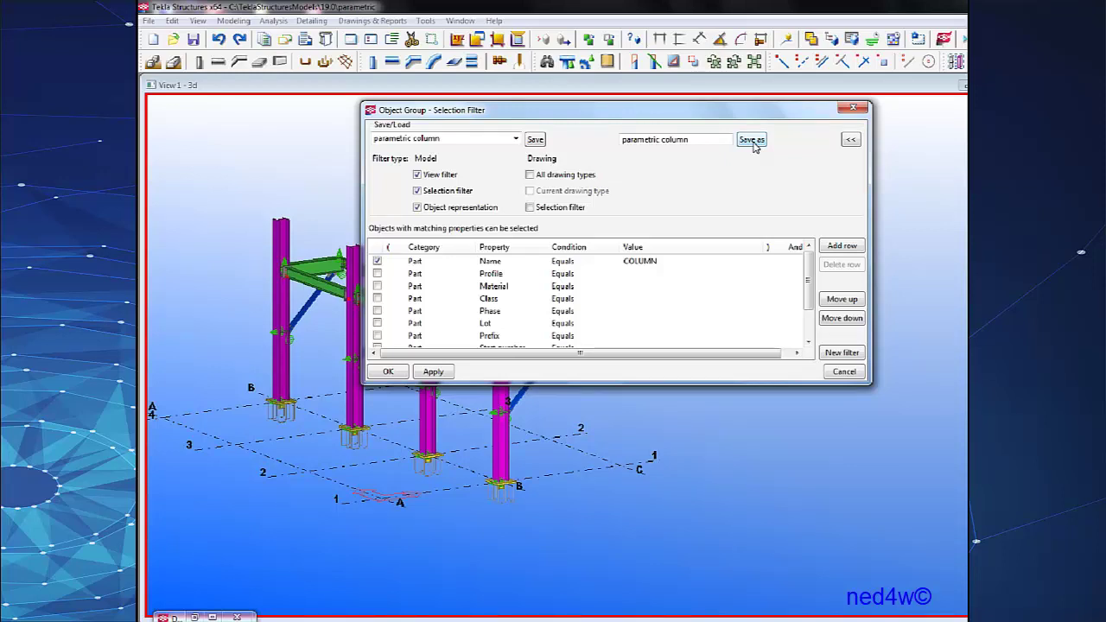
click(838, 372)
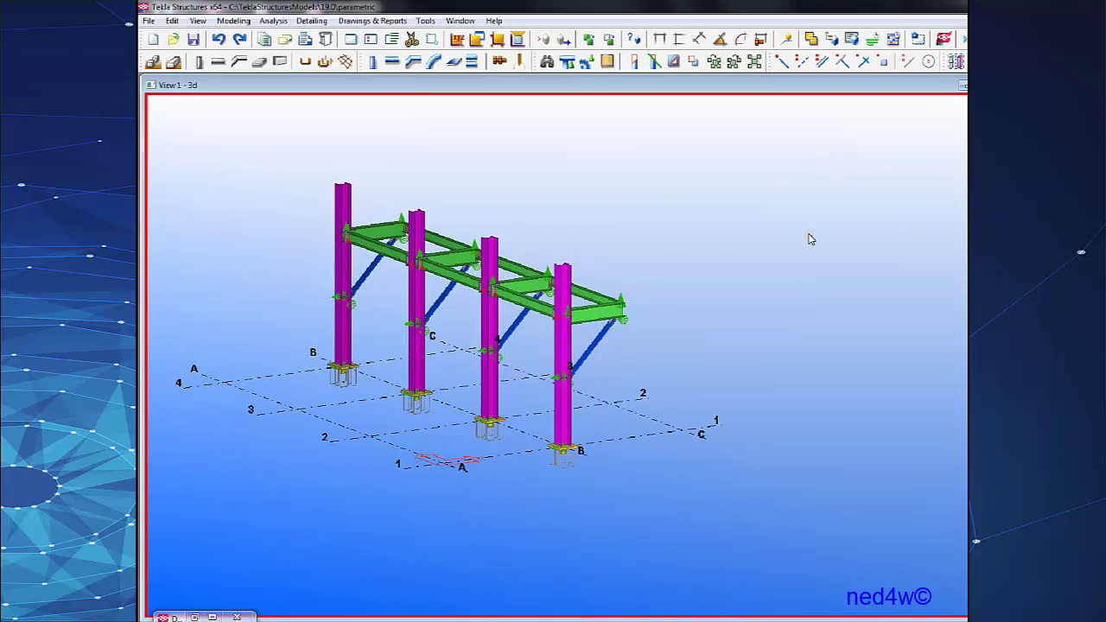
Set the 3D view's visible object group to "parametric angles" and modify the view.
double_click(724, 277)
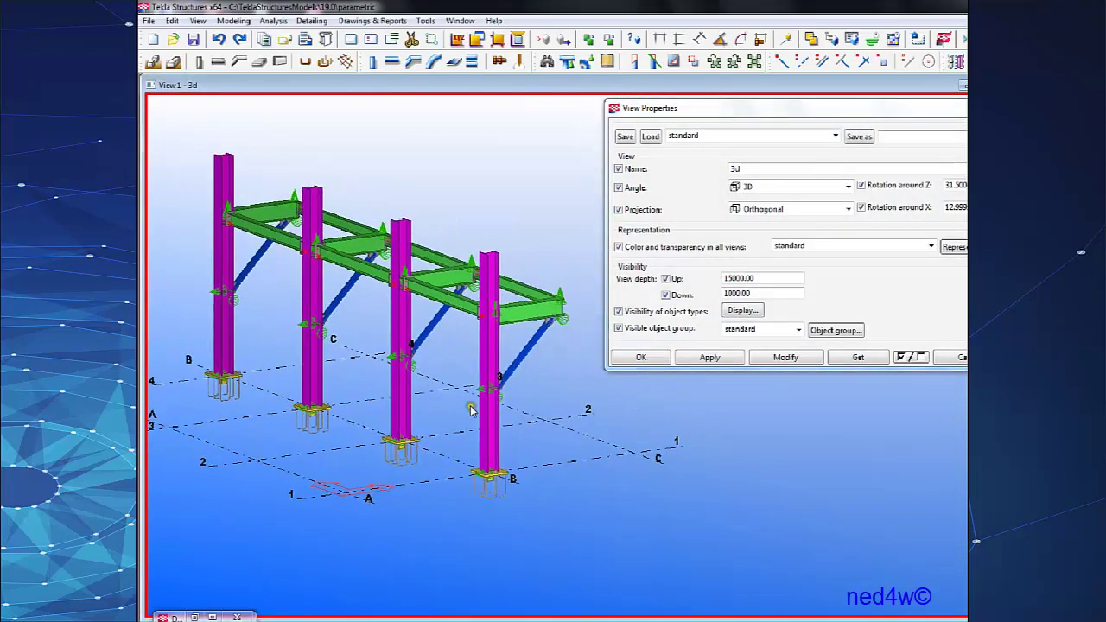
click(799, 331)
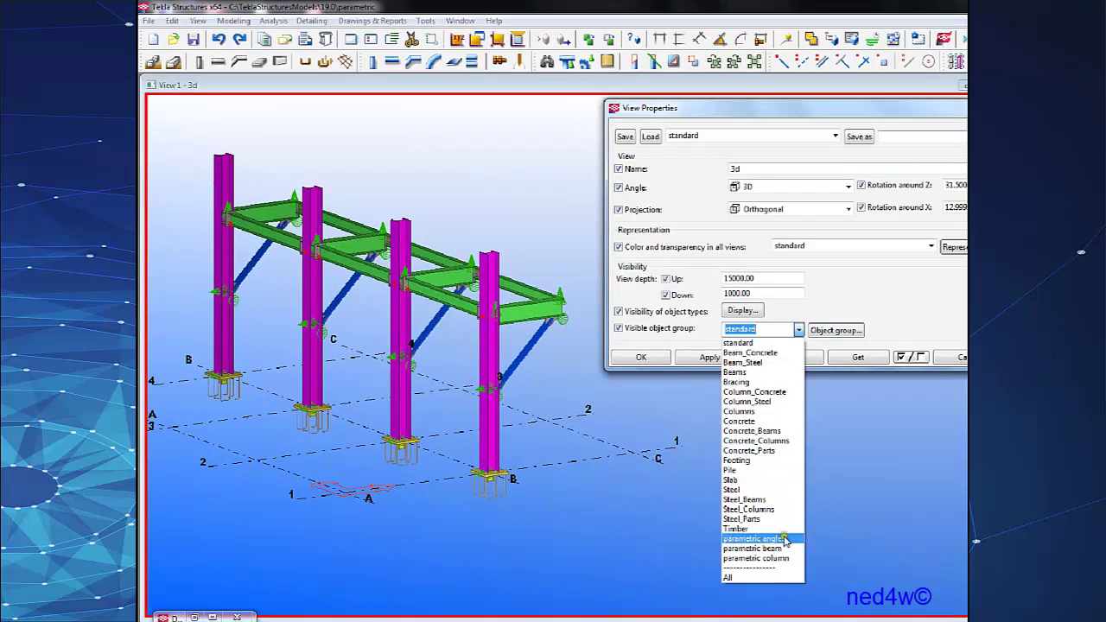
click(780, 541)
click(782, 357)
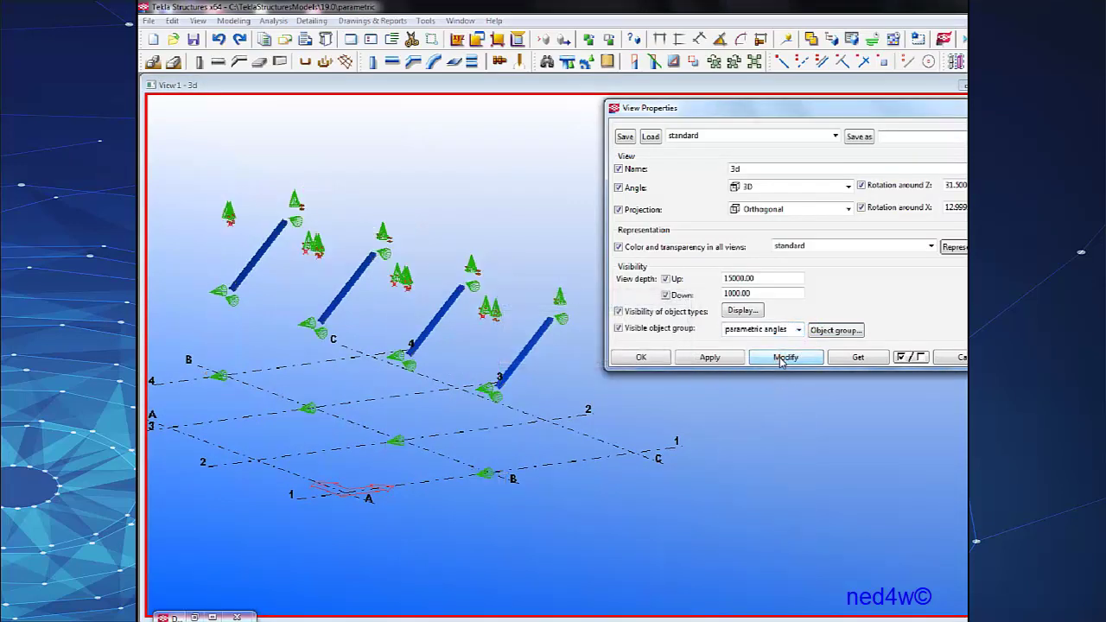
Change the view's visible object group to "parametric beam" and modify the view.
click(798, 330)
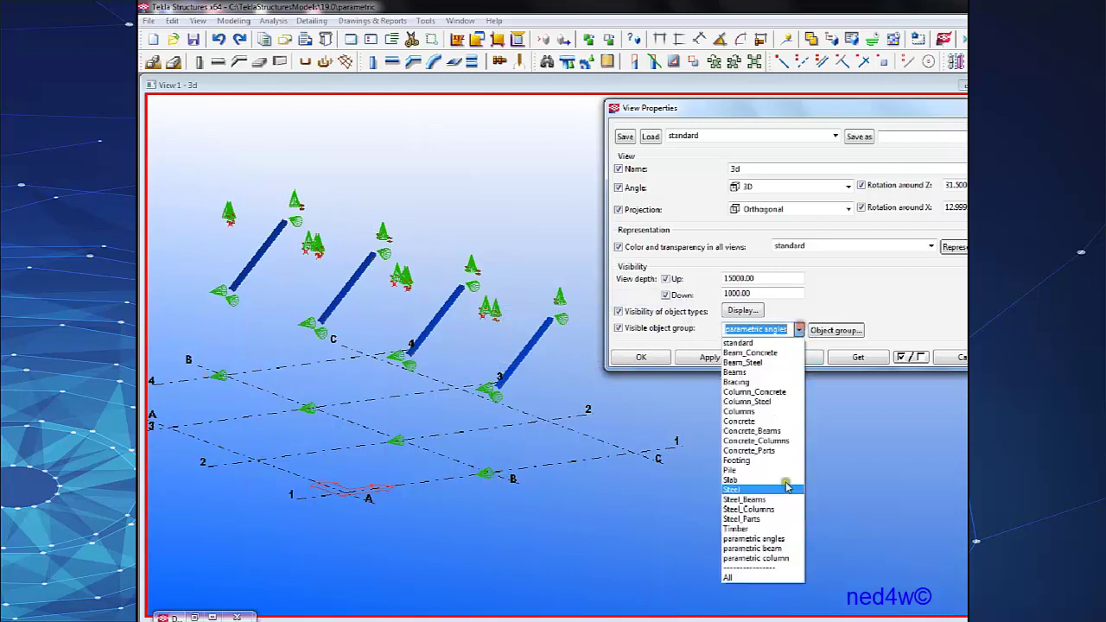
click(784, 551)
click(787, 358)
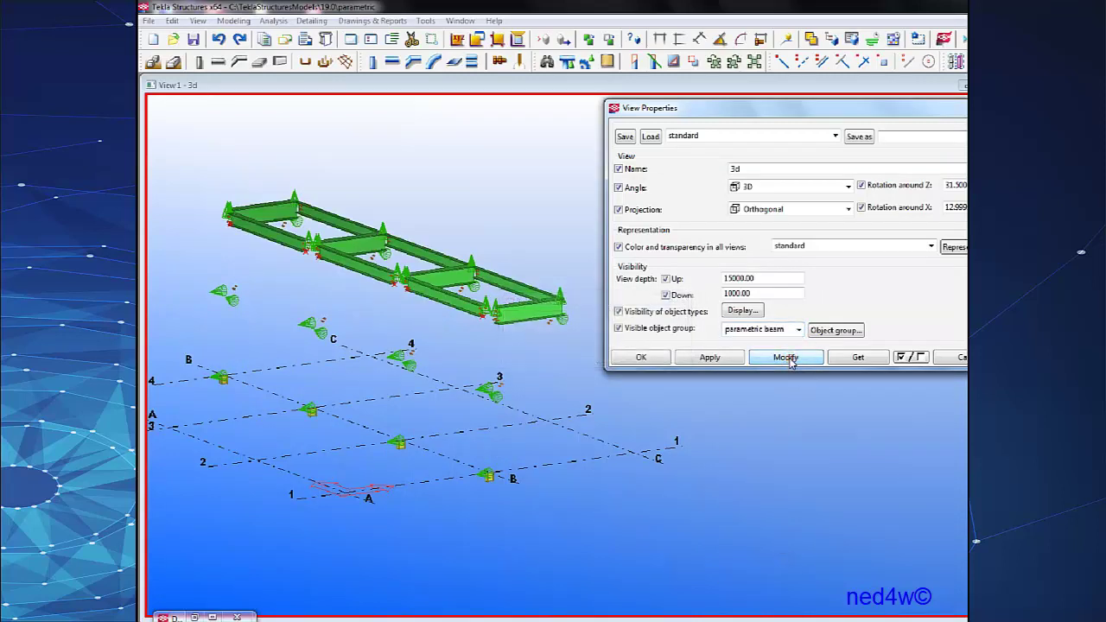
Switch the visible object group to "parametric column", modify the view, and close the view properties.
click(784, 331)
click(798, 330)
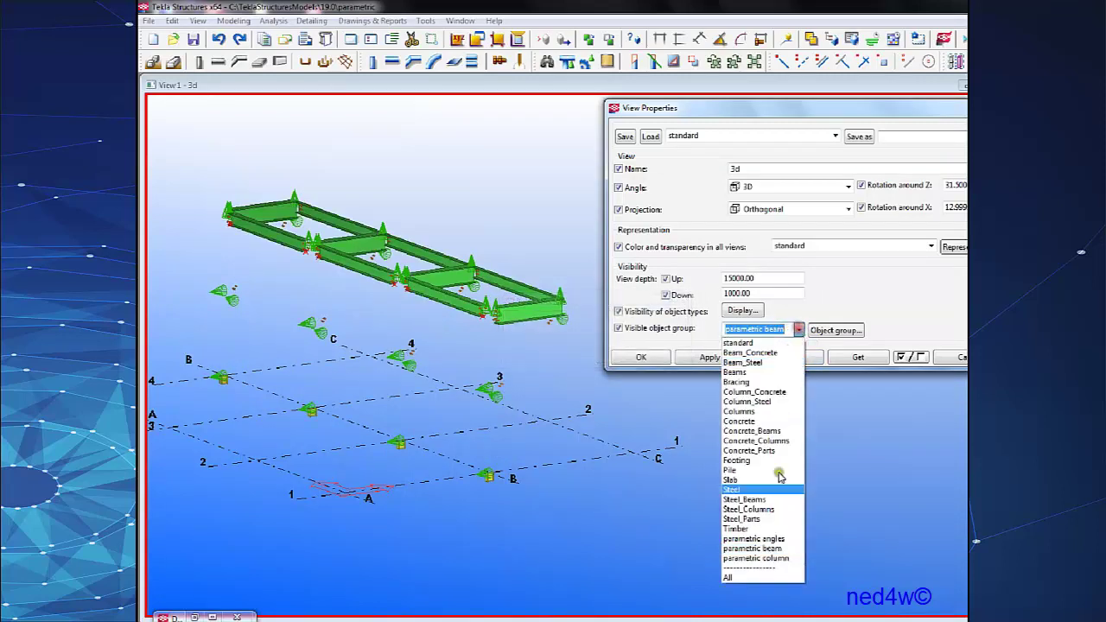
click(784, 558)
click(786, 357)
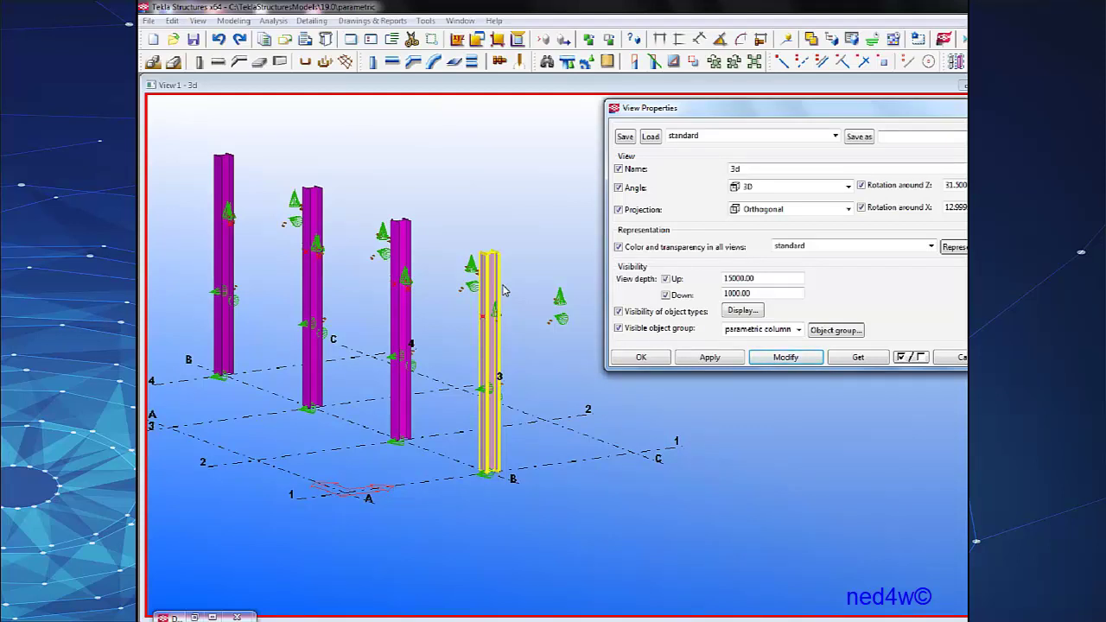
click(954, 357)
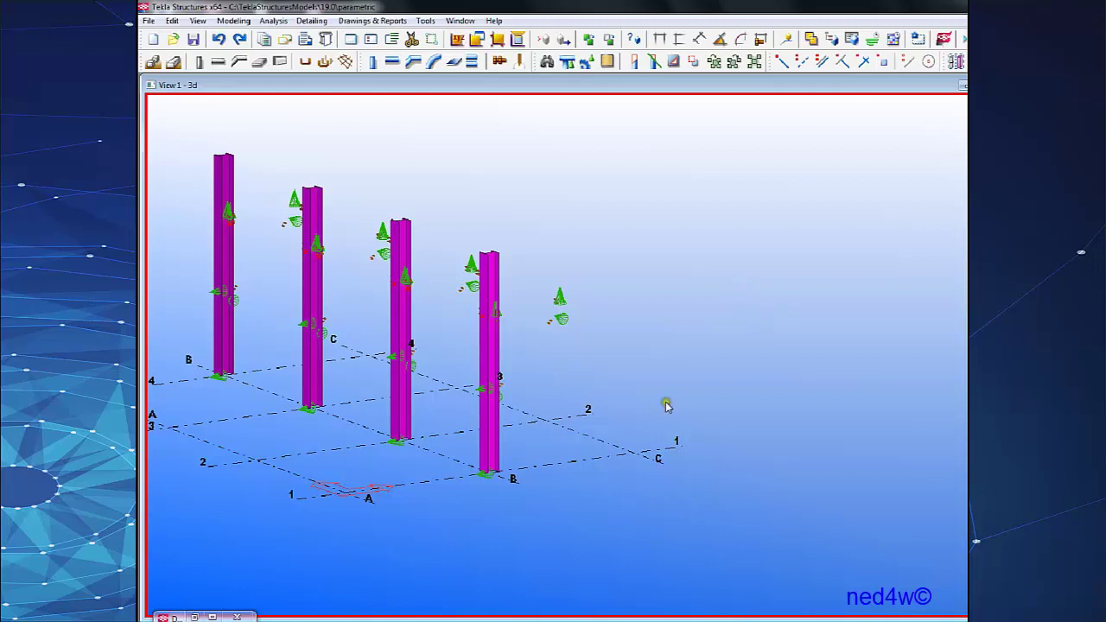
Reopen the 3D view properties, restore the visible object group to standard, modify the view and confirm.
double_click(717, 346)
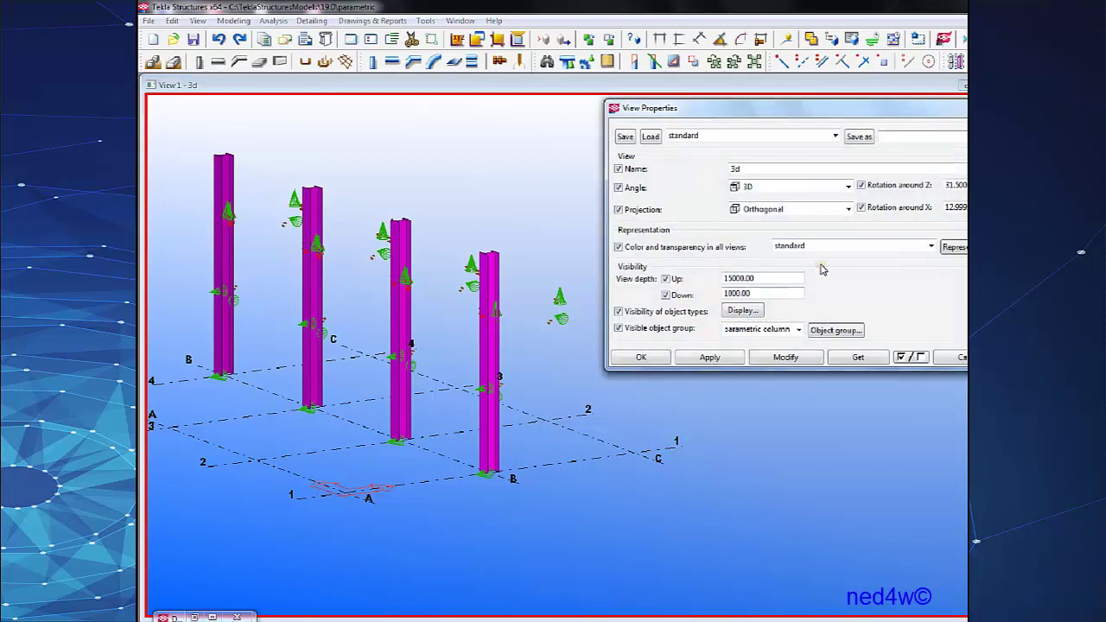
click(798, 330)
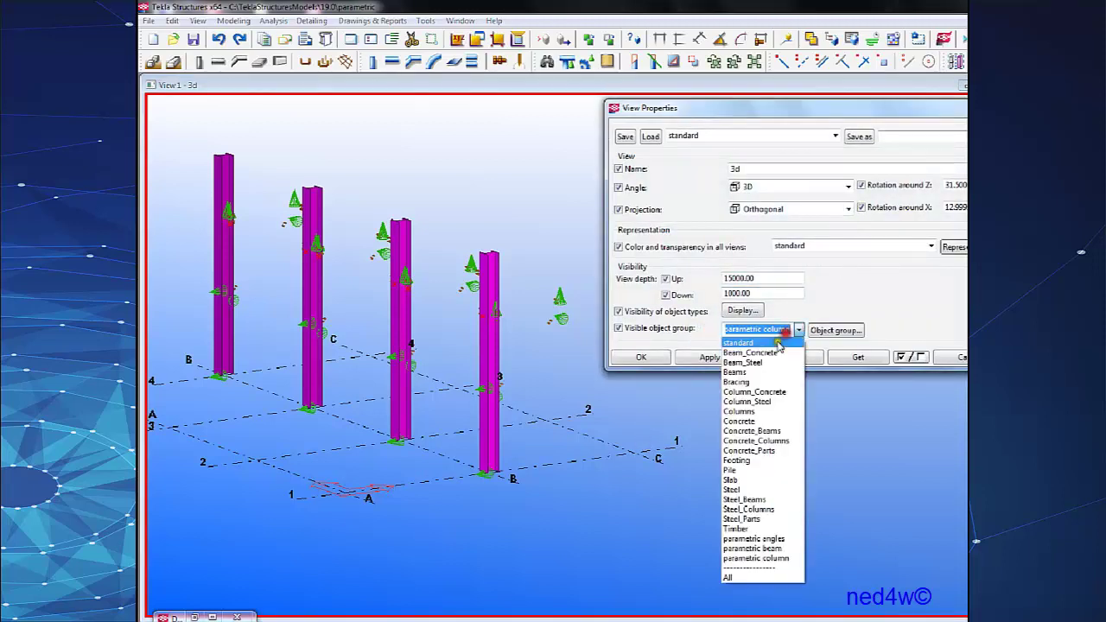
click(777, 344)
click(785, 354)
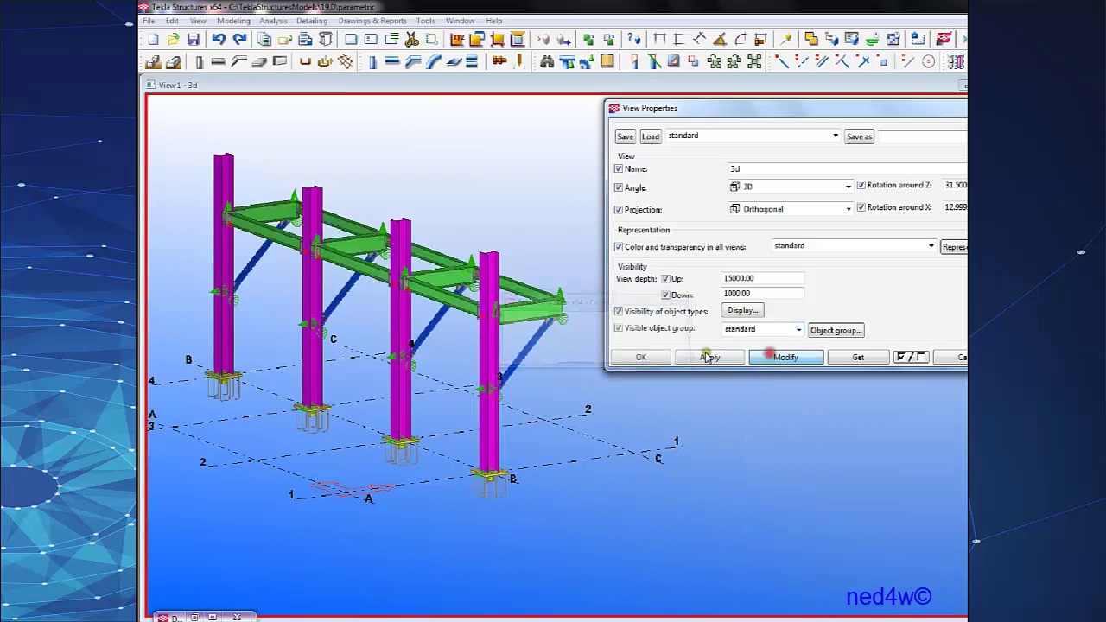
click(638, 356)
click(921, 621)
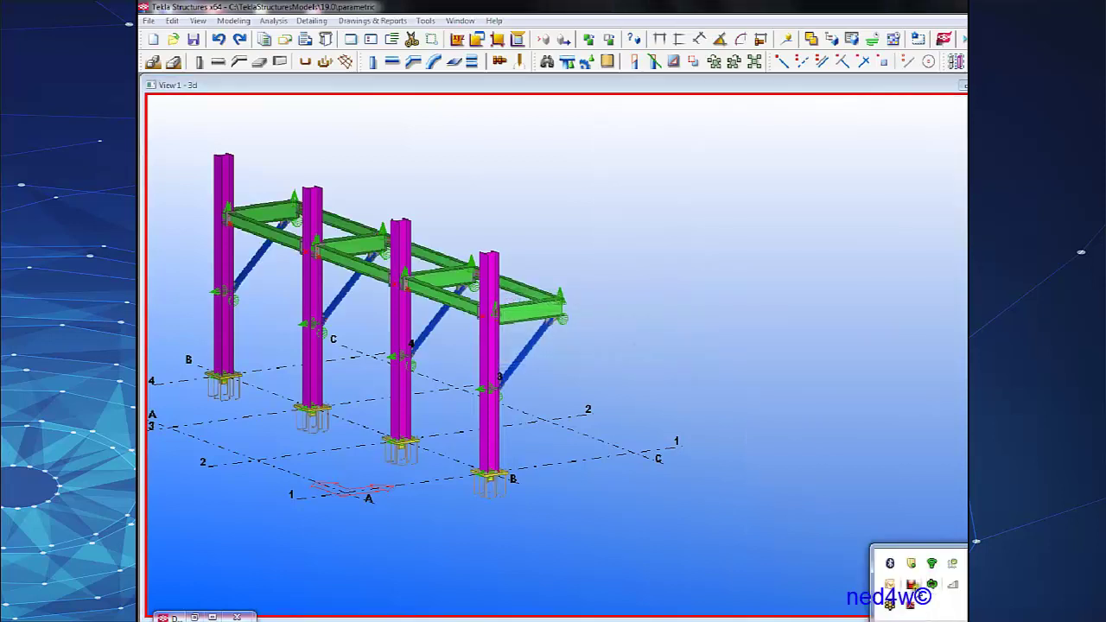
right_click(914, 587)
click(946, 530)
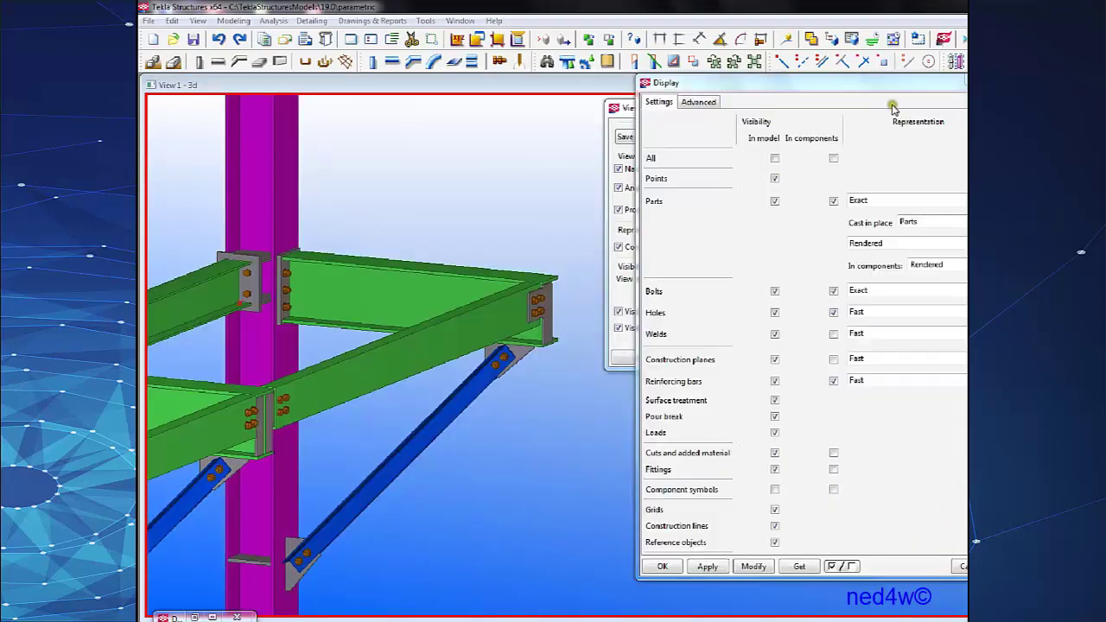
Close the Display settings and reopen them from the view properties' visibility of object types.
click(956, 84)
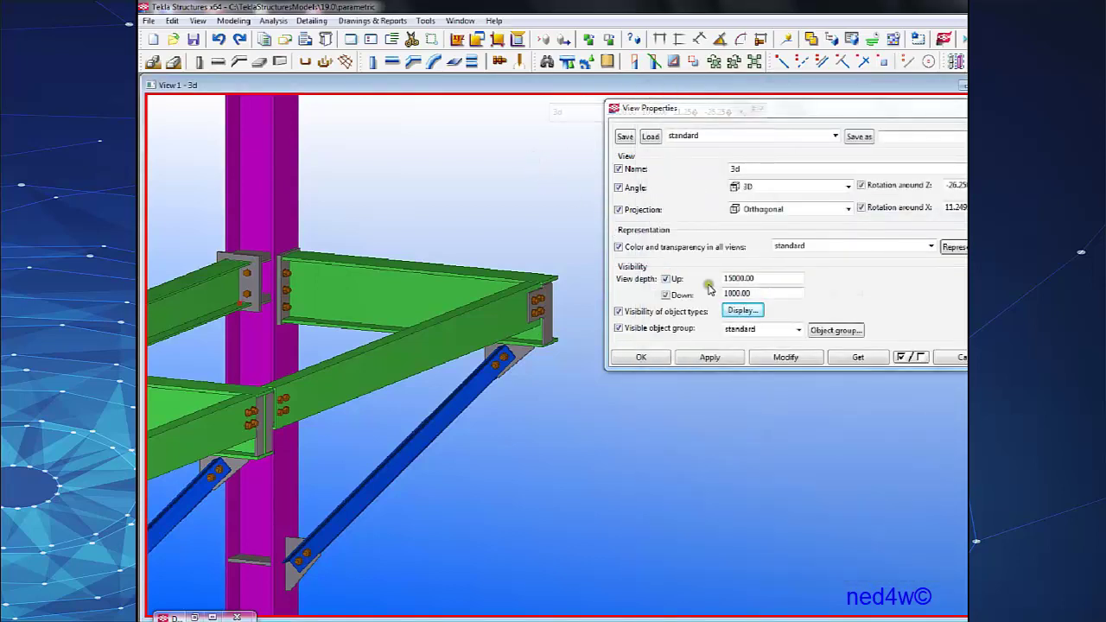
click(742, 311)
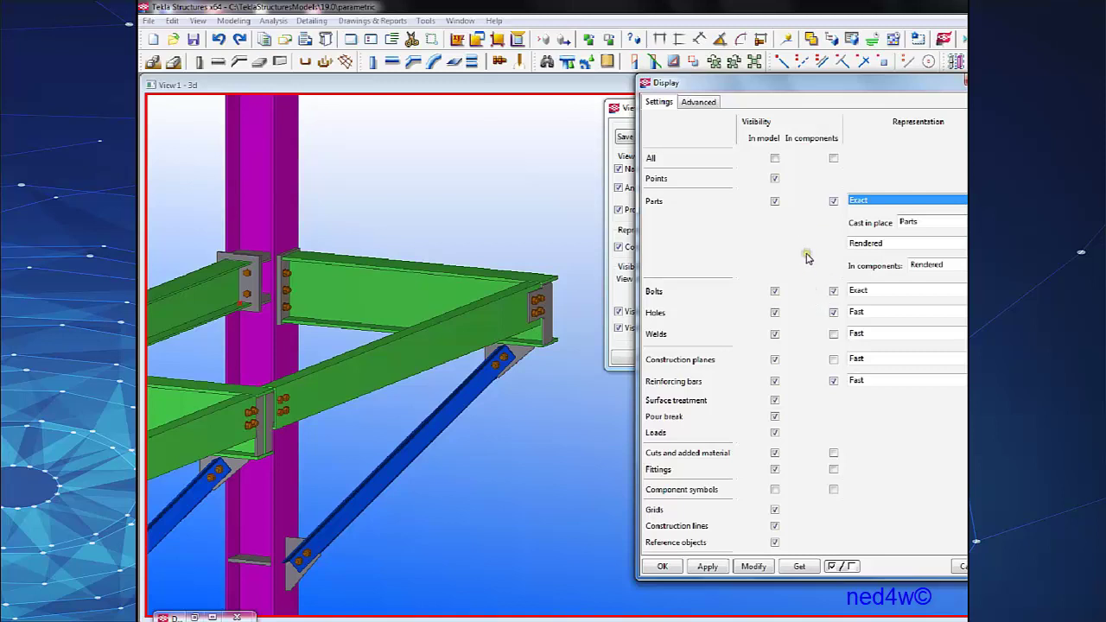
Move the tab plate to the opposite side of the beam web in the outer corner's Full depth S (185) connection and modify it.
scroll(566, 286, up, 5)
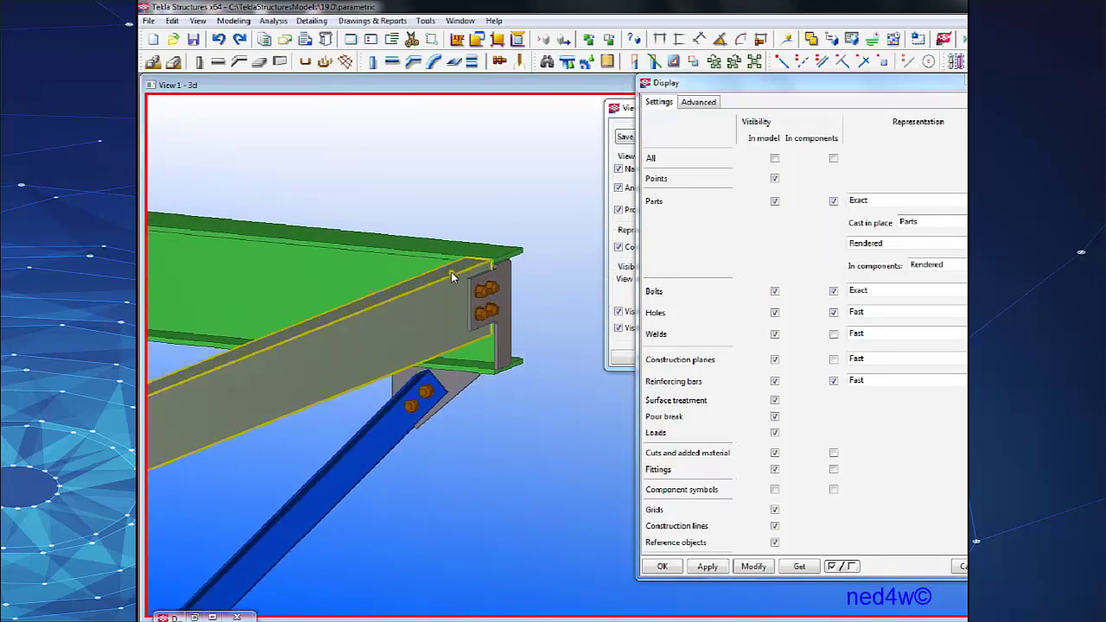
scroll(516, 306, down, 5)
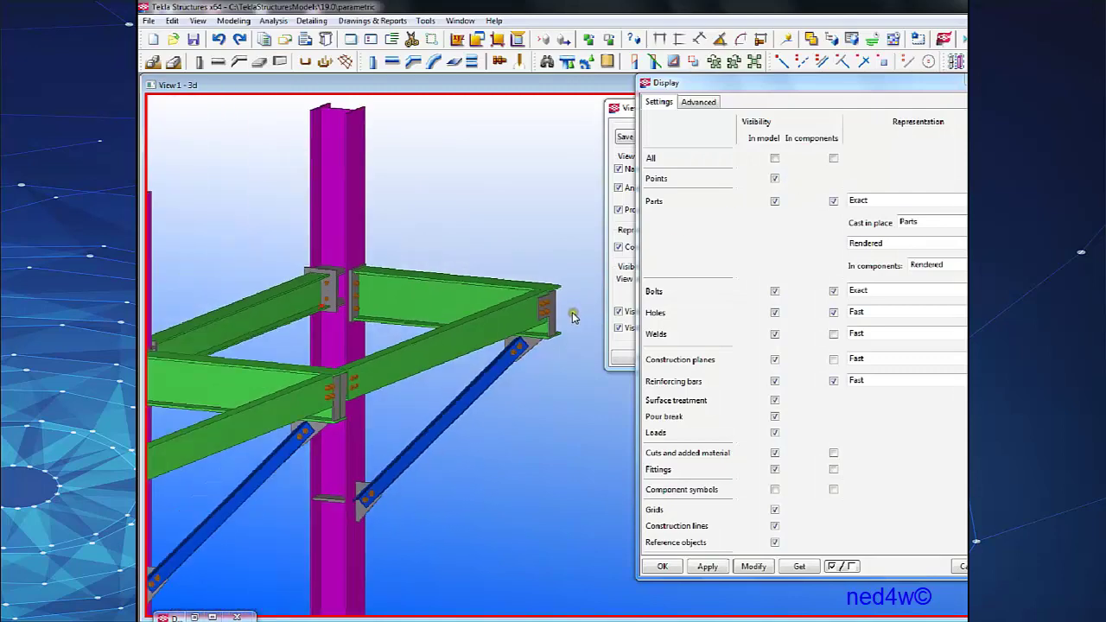
scroll(553, 289, up, 5)
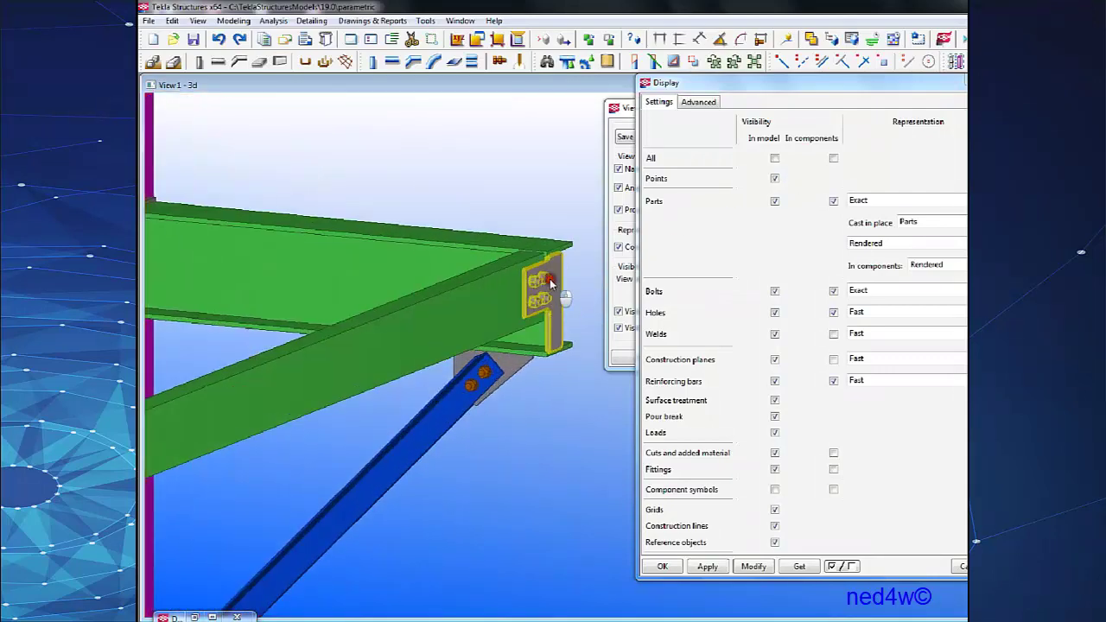
double_click(550, 282)
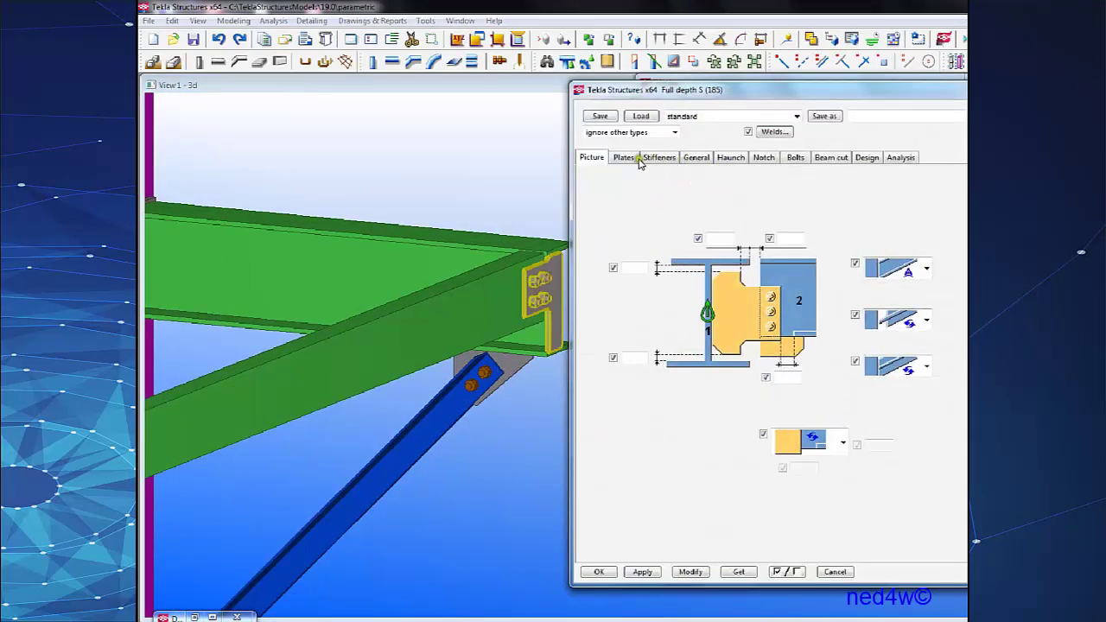
click(626, 158)
click(903, 298)
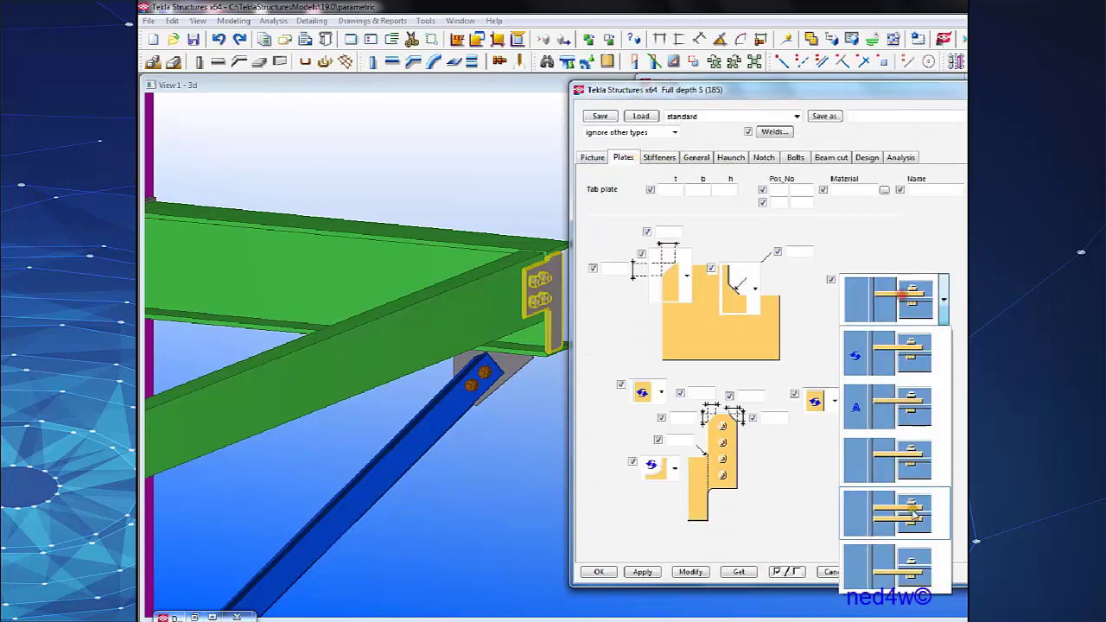
click(914, 514)
click(691, 571)
click(595, 571)
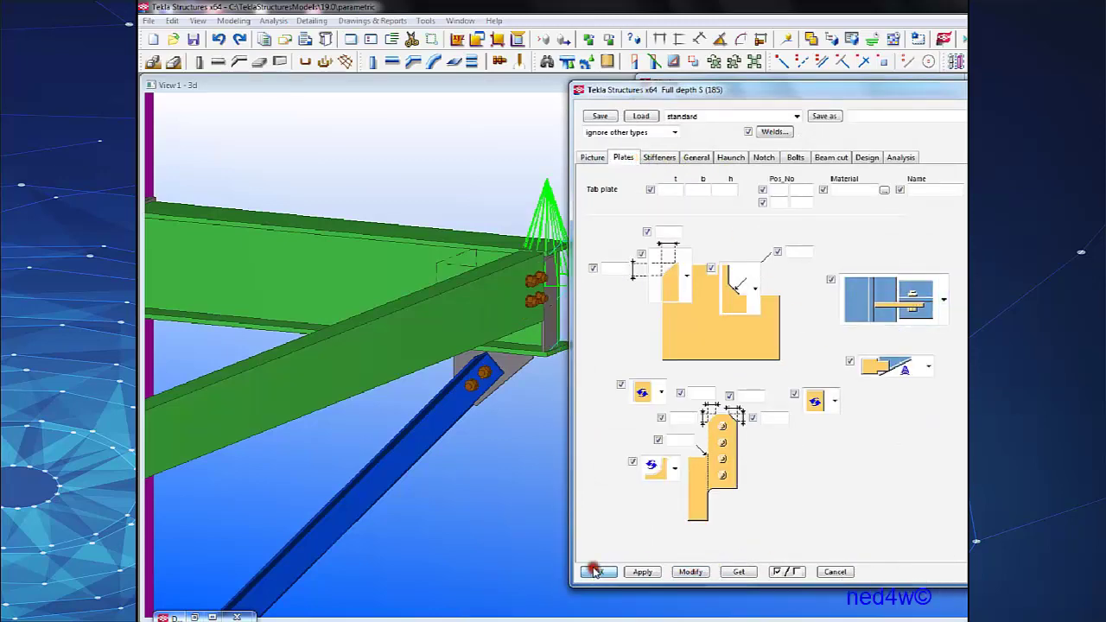
click(509, 434)
Turn off the visibility of parts in components in the display settings and modify the view.
scroll(491, 220, up, 2)
middle_drag(519, 279, 458, 274)
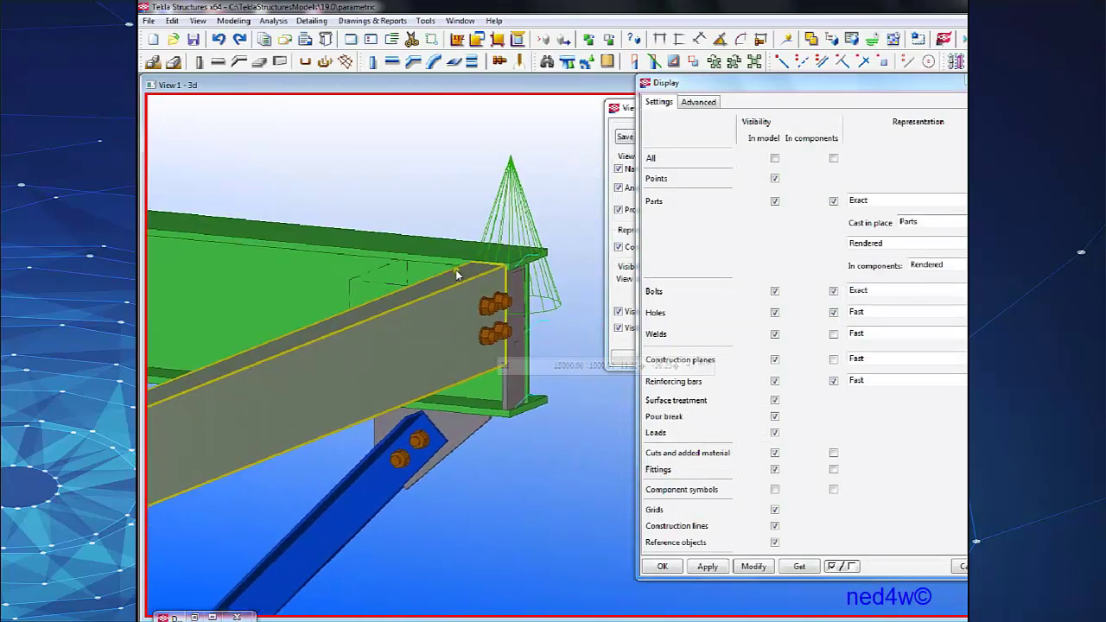
scroll(458, 275, up, 3)
scroll(462, 299, down, 6)
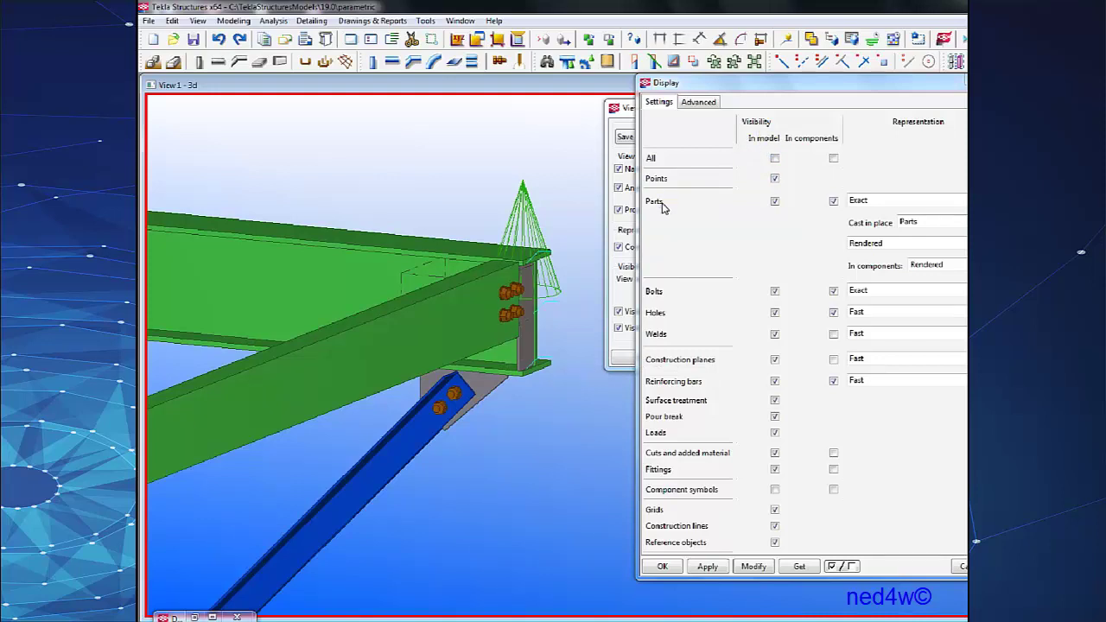
click(833, 201)
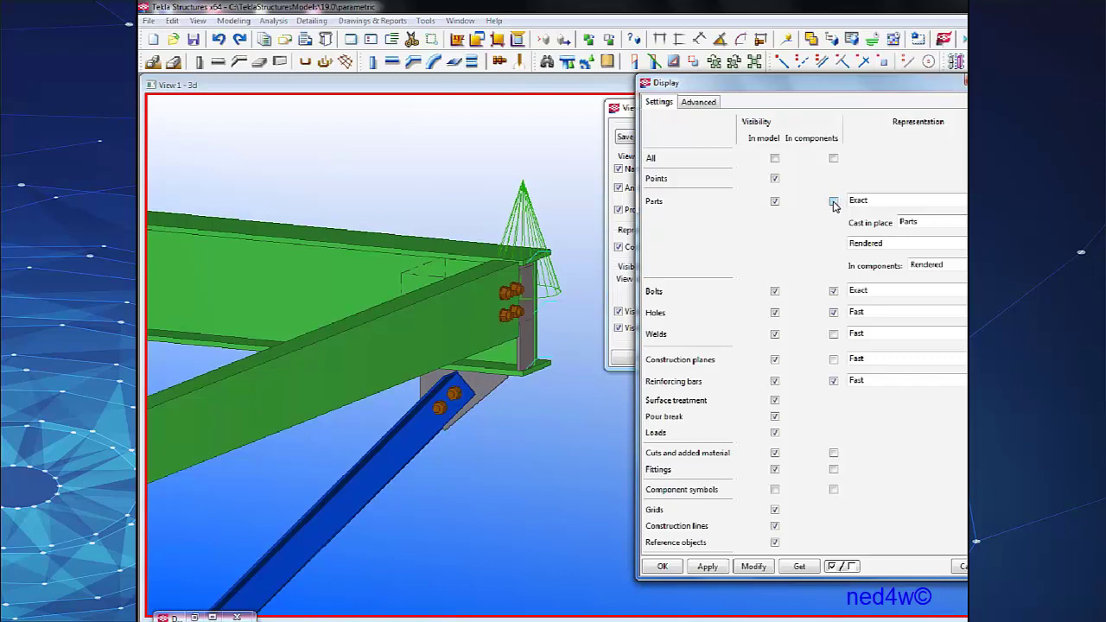
click(754, 567)
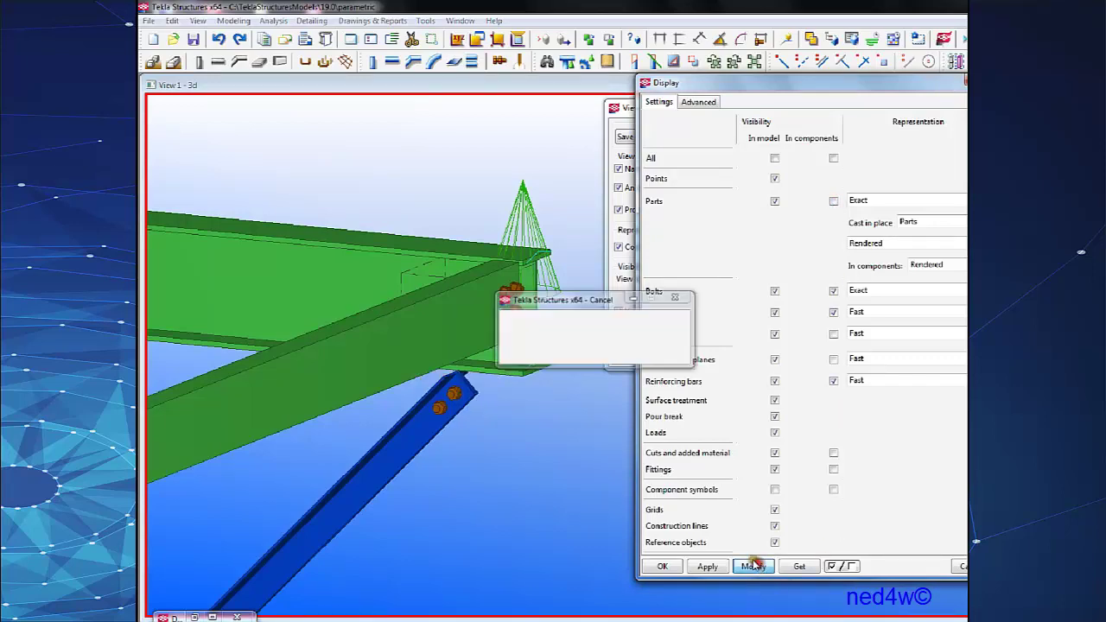
Examine the frame's bolted joints up close with the component parts hidden.
scroll(534, 421, down, 10)
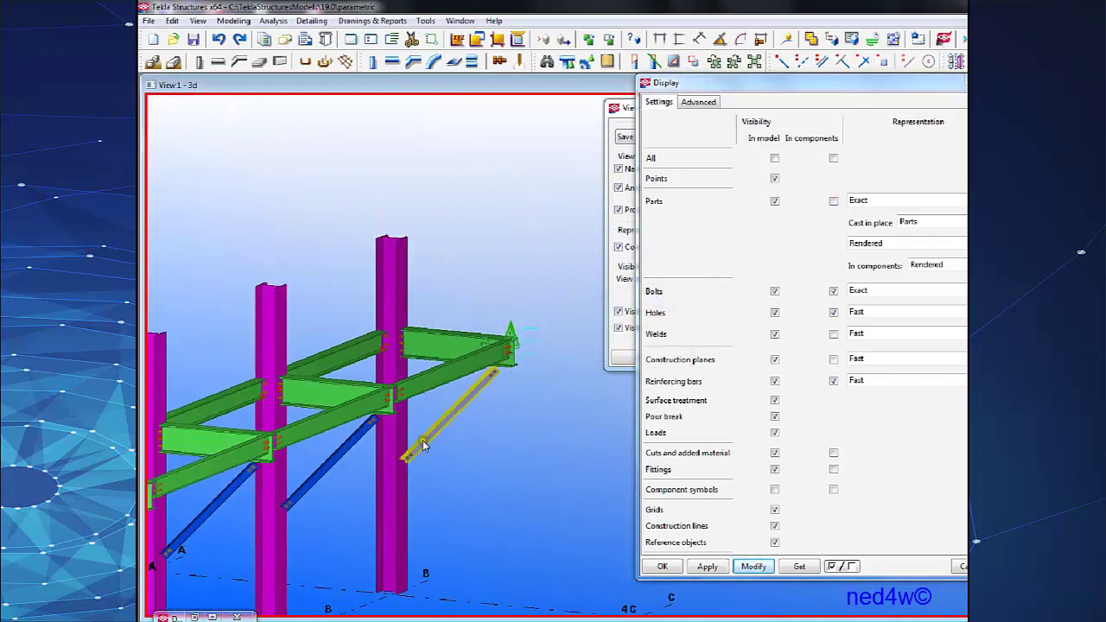
middle_drag(362, 358, 481, 320)
scroll(481, 320, up, 4)
scroll(449, 355, down, 4)
mouse_move(348, 404)
ctrl+middle_down()
mouse_move(434, 403)
mouse_move(360, 393)
ctrl+middle_up()
scroll(355, 279, up, 15)
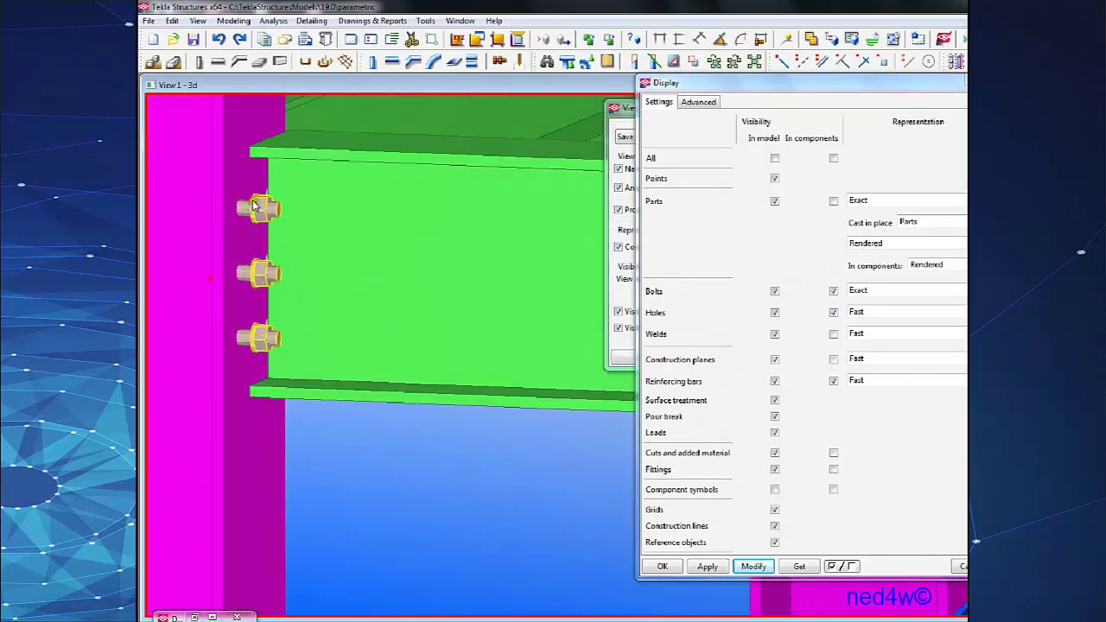
Inspect the remaining column, beam and bracing joints along the frame to see which connection objects are displayed.
scroll(389, 253, down, 10)
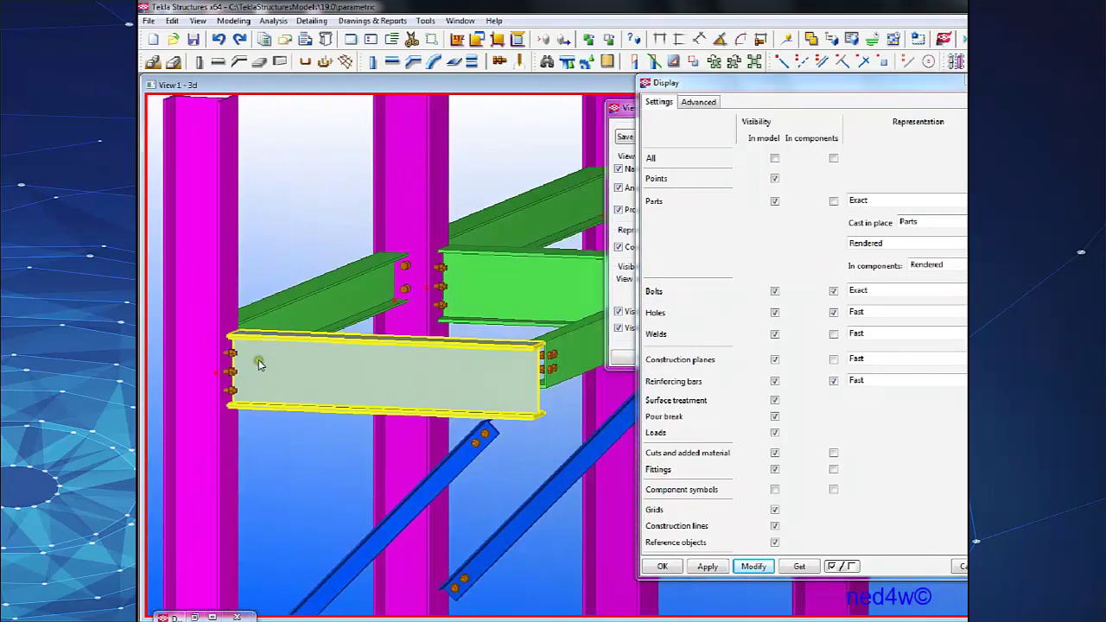
scroll(428, 305, down, 10)
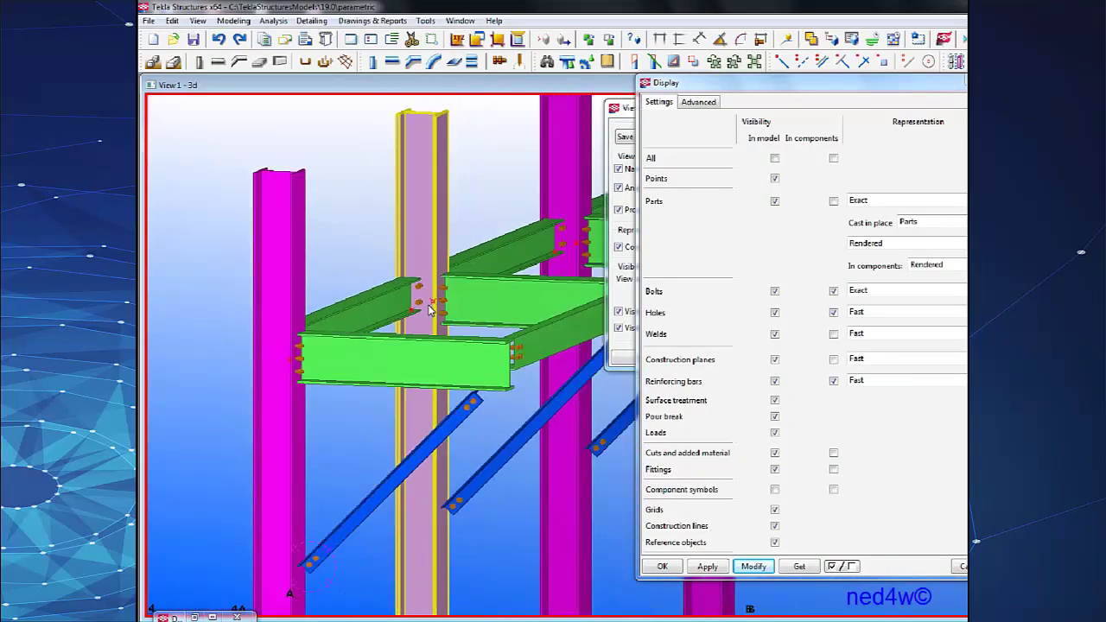
scroll(432, 289, up, 15)
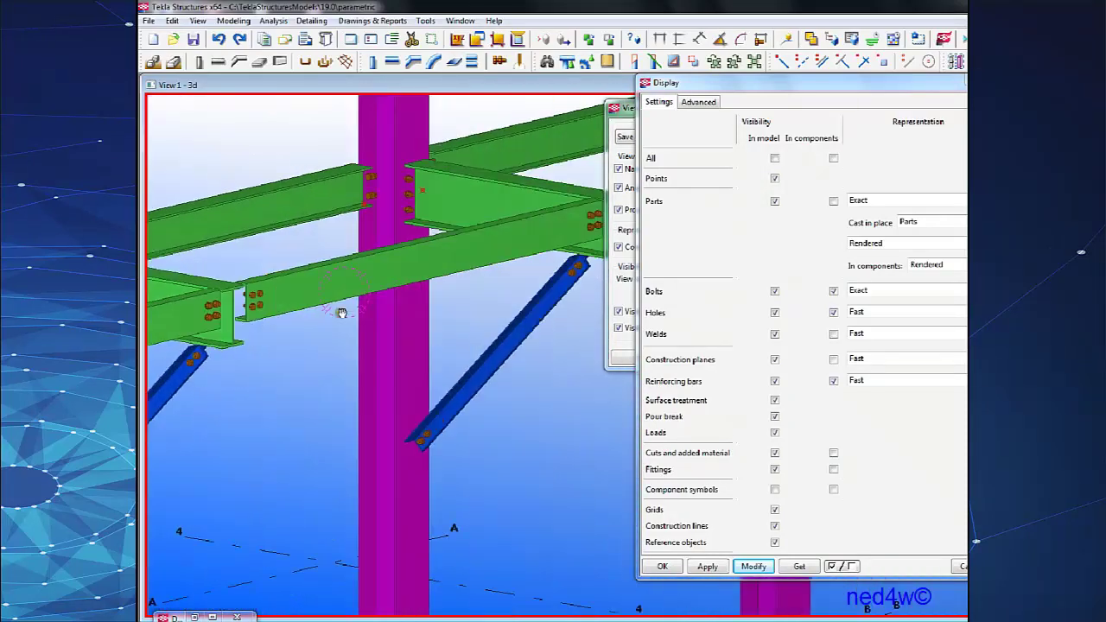
scroll(448, 230, up, 3)
click(439, 227)
scroll(436, 228, down, 3)
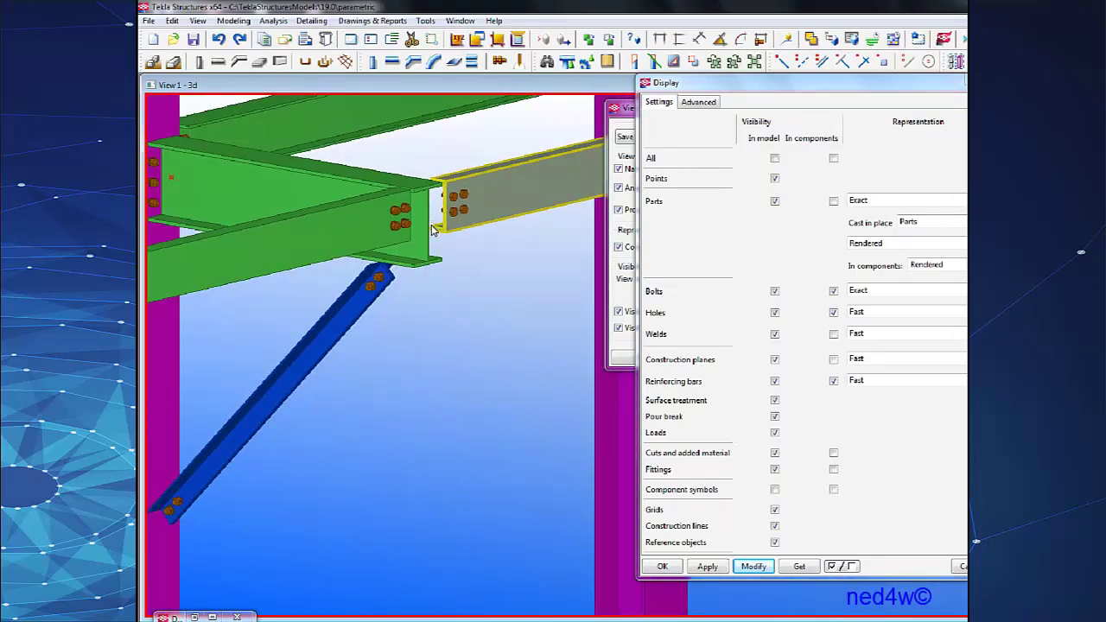
scroll(434, 229, down, 5)
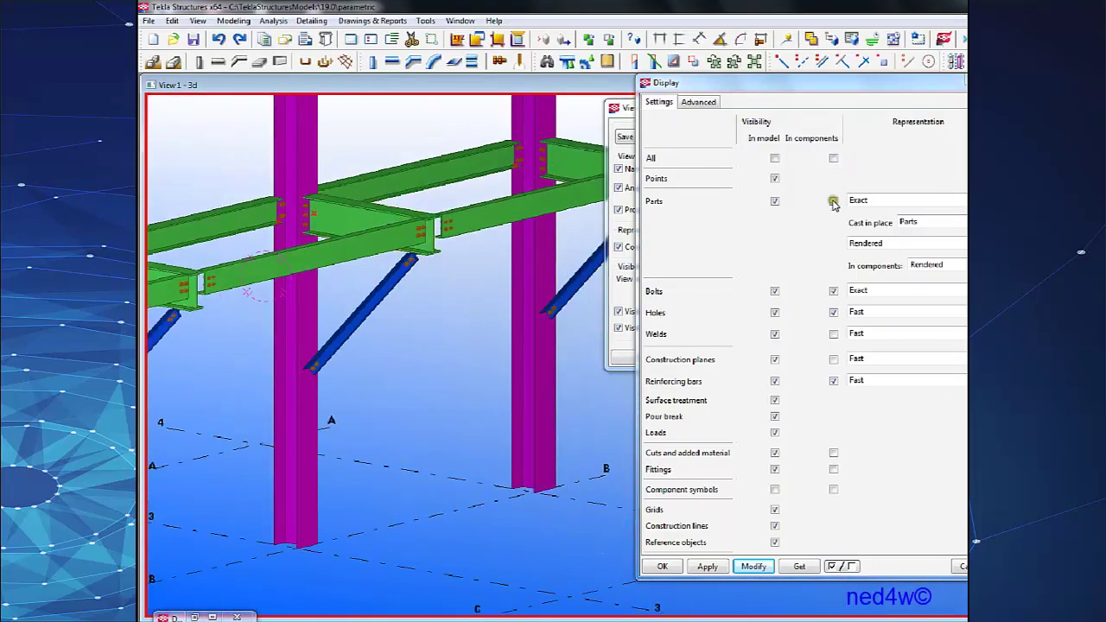
Show parts in components, hide parts in the model, modify the view and examine the isolated connection plates.
click(832, 202)
click(775, 202)
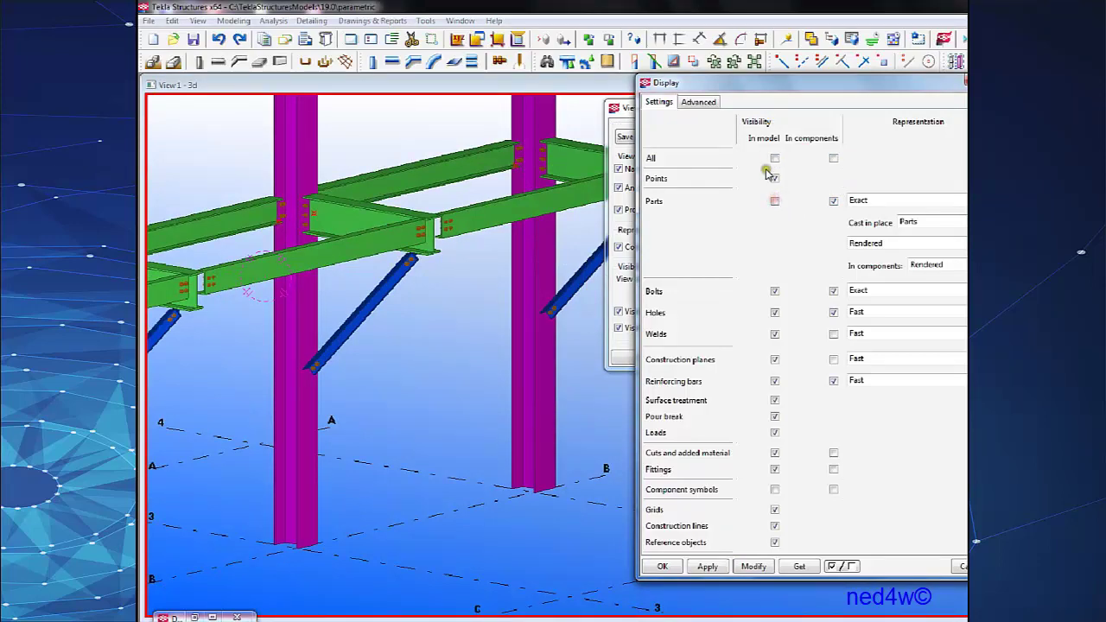
click(765, 568)
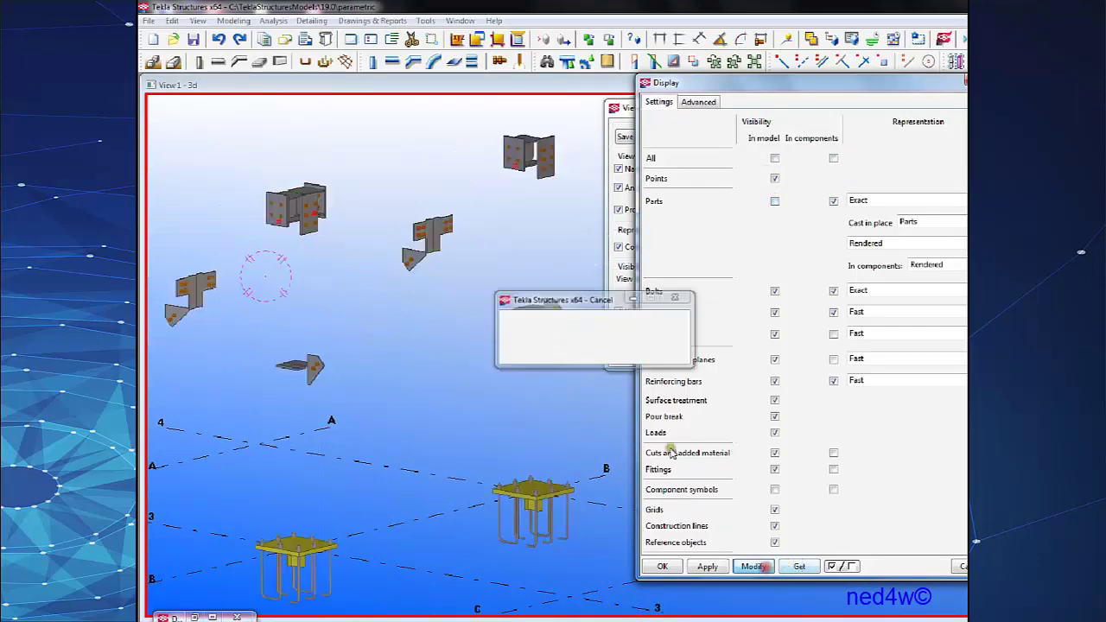
scroll(356, 292, down, 4)
ctrl+middle_drag(357, 292, 398, 259)
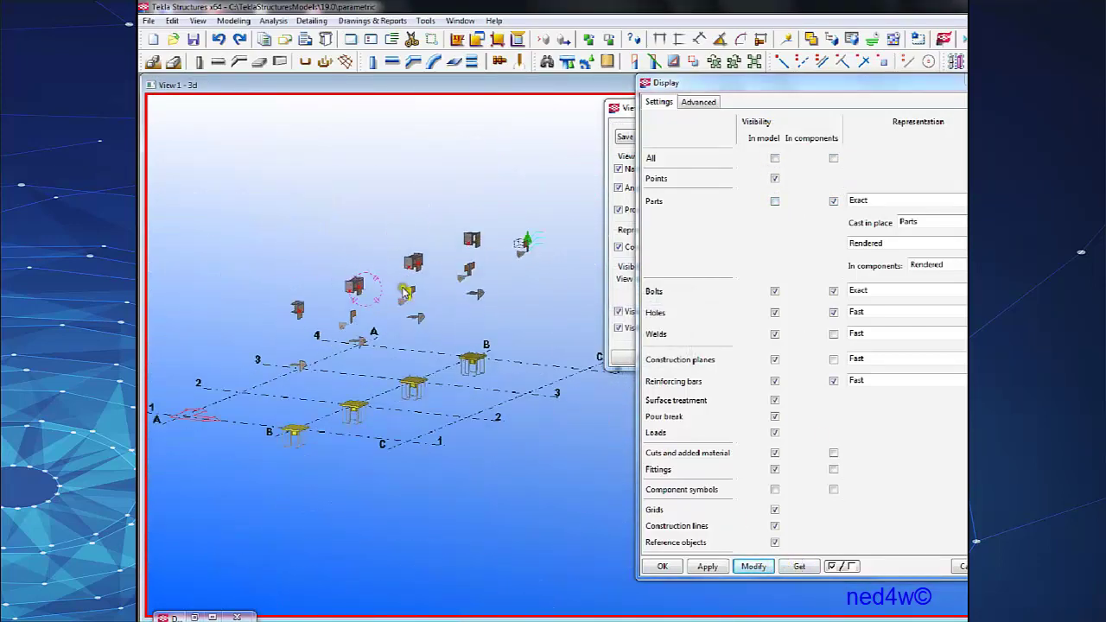
scroll(418, 246, up, 5)
scroll(419, 245, up, 4)
scroll(423, 258, down, 1)
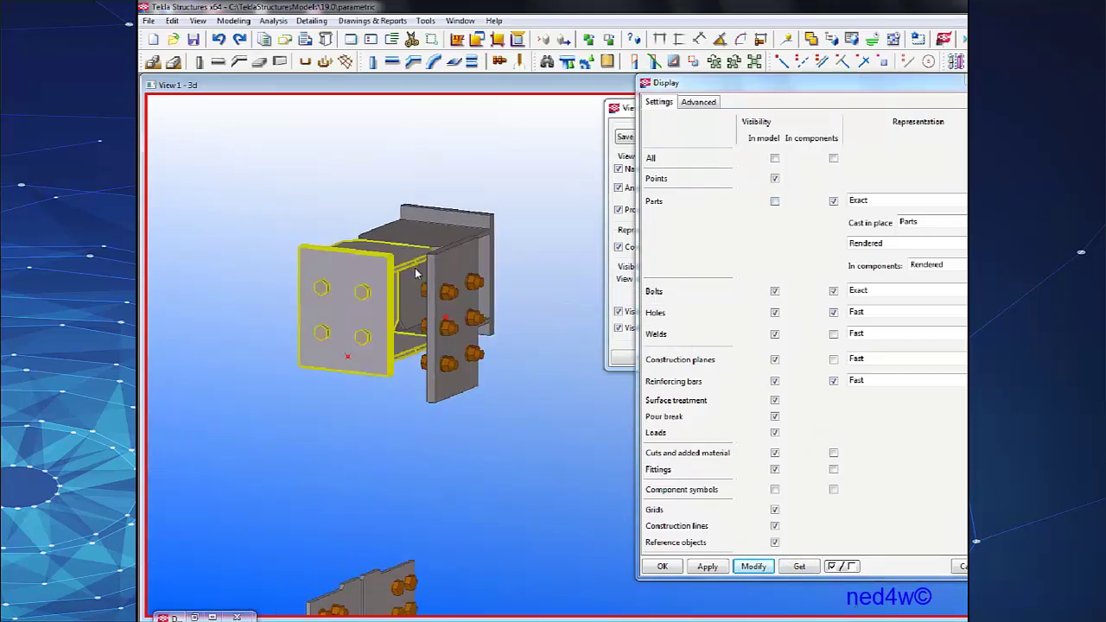
Turn the visibility of parts in the model back on, modify the view and inspect an upper beam-to-column joint.
click(774, 201)
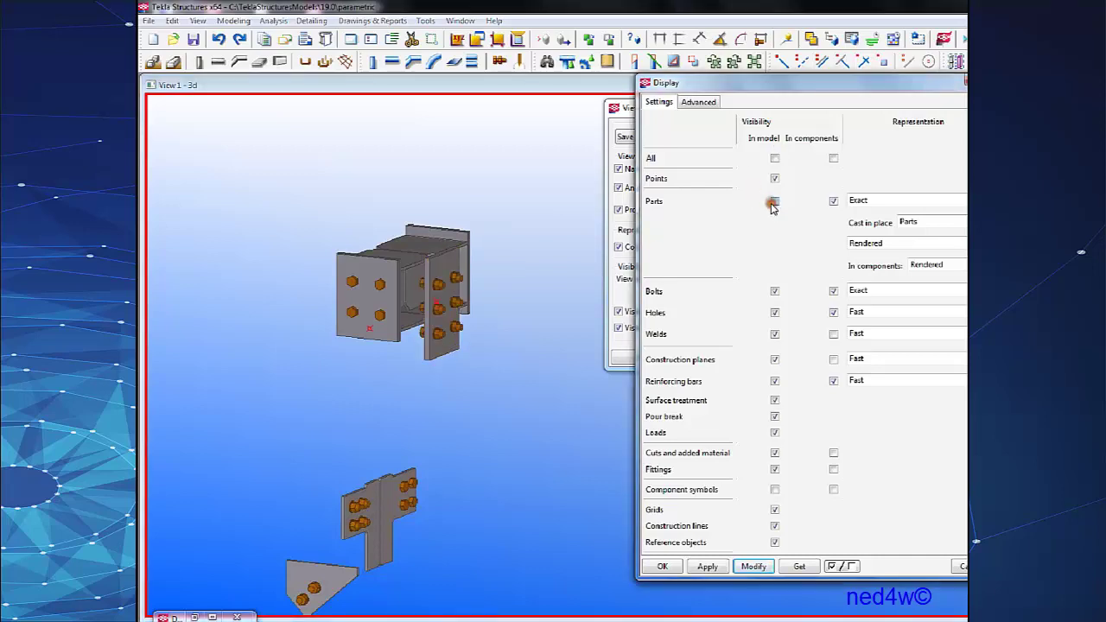
click(754, 566)
scroll(407, 272, down, 3)
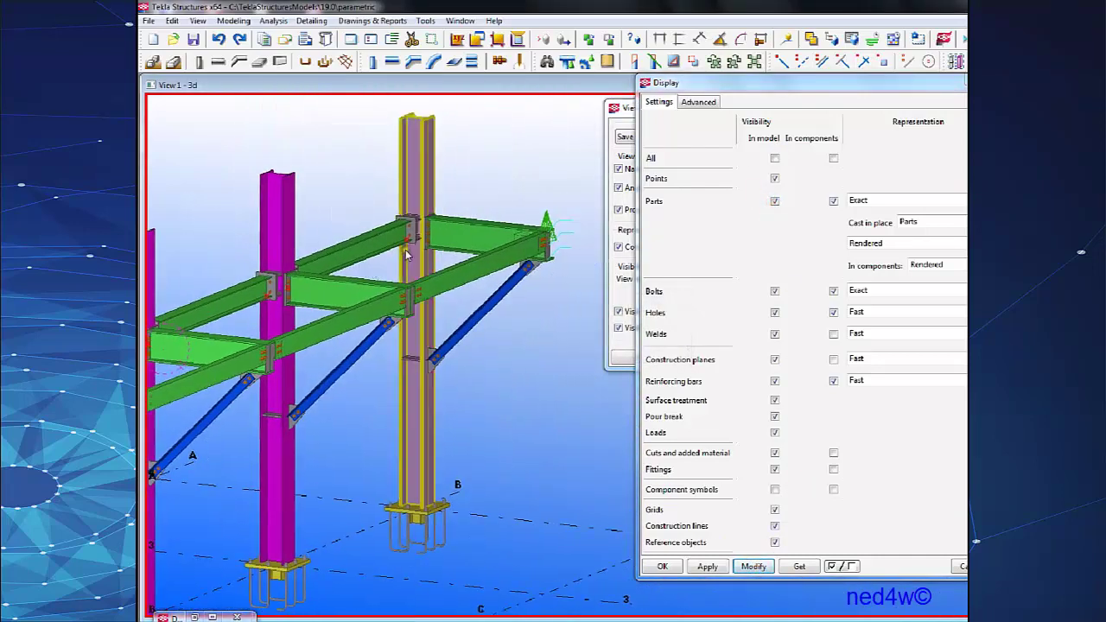
scroll(464, 210, up, 8)
scroll(458, 246, up, 3)
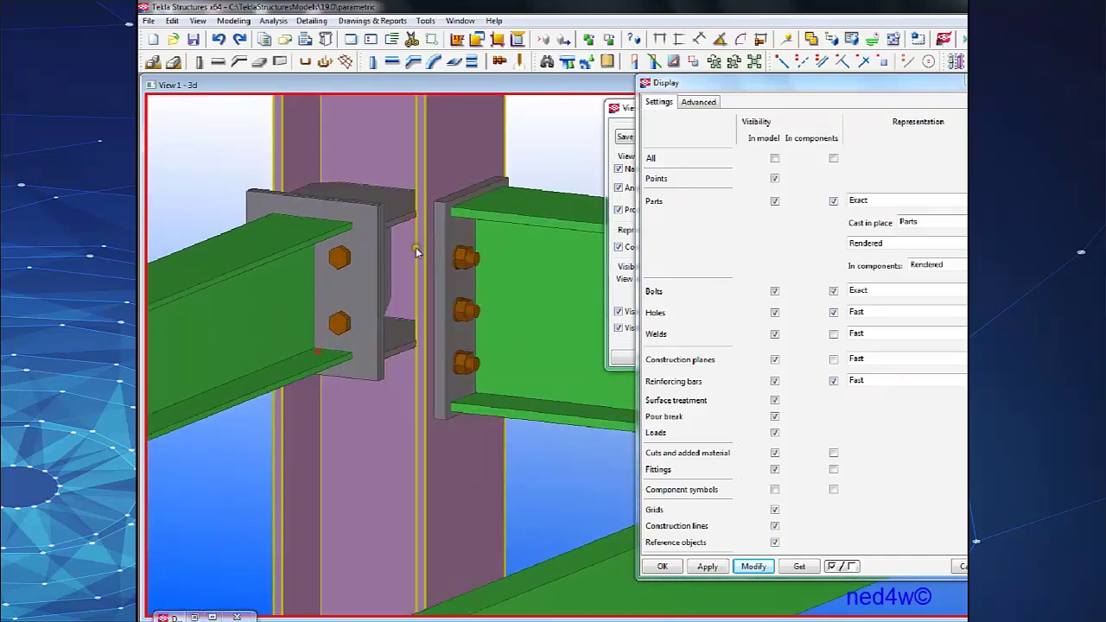
Explode the connection component with the end plate and stiffeners at the upper beam-to-column joint.
scroll(418, 250, down, 3)
double_click(376, 255)
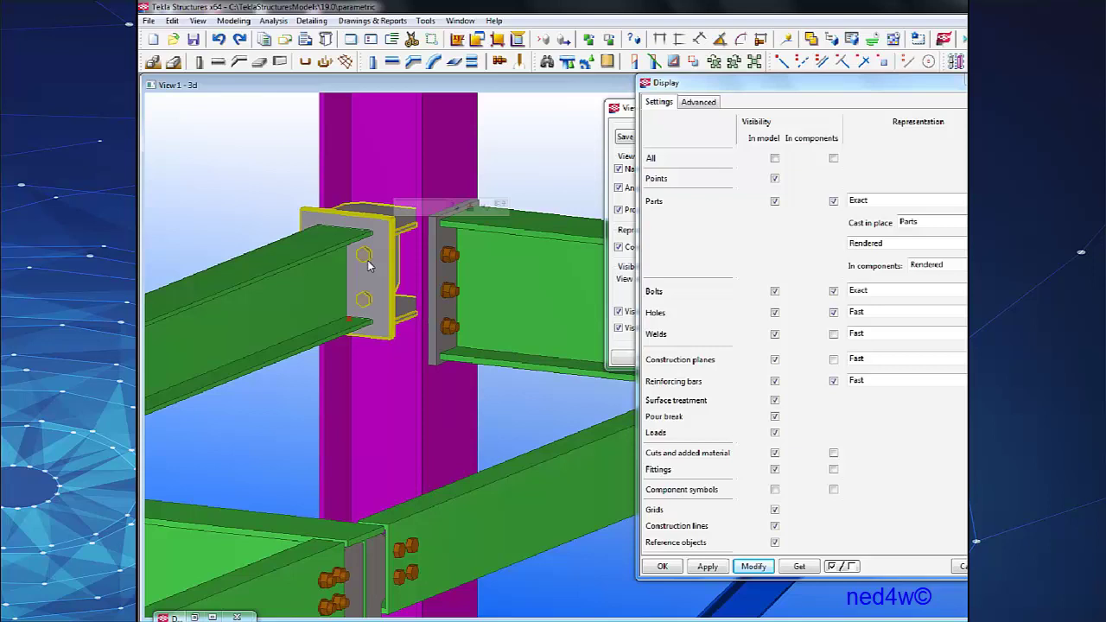
right_click(367, 260)
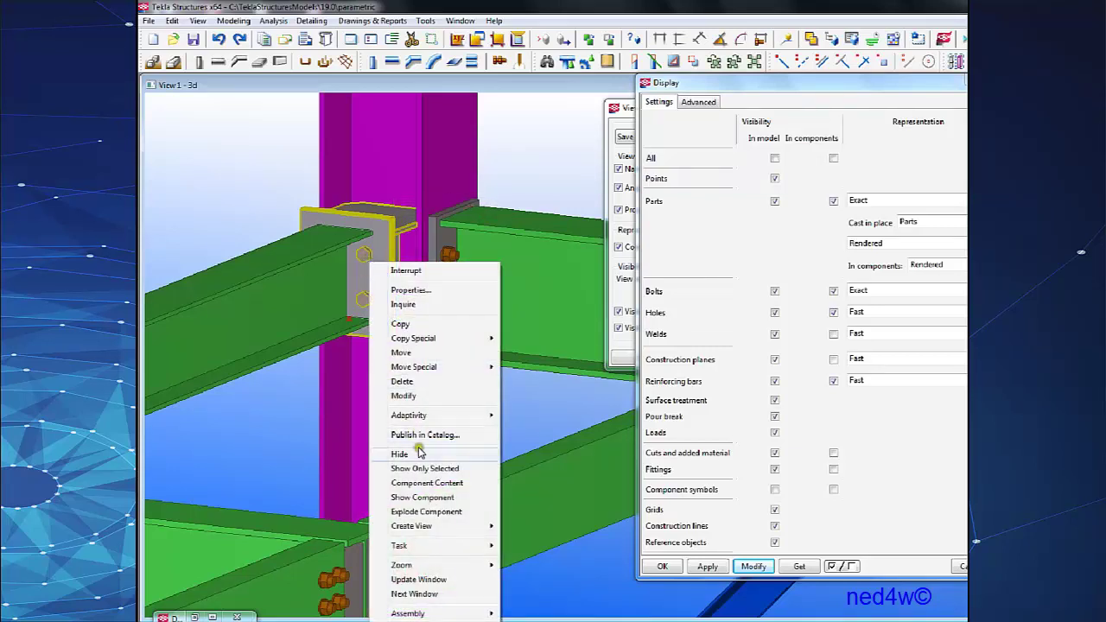
click(441, 512)
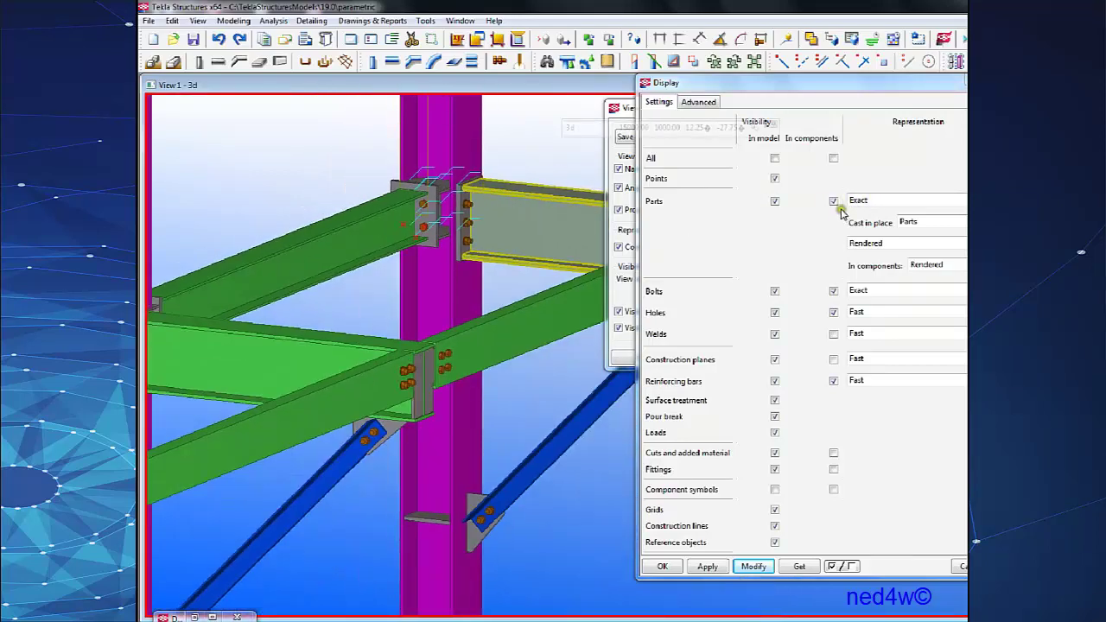
Turn off the visibility of parts in components, modify the view and examine the exploded connection's plates.
click(834, 201)
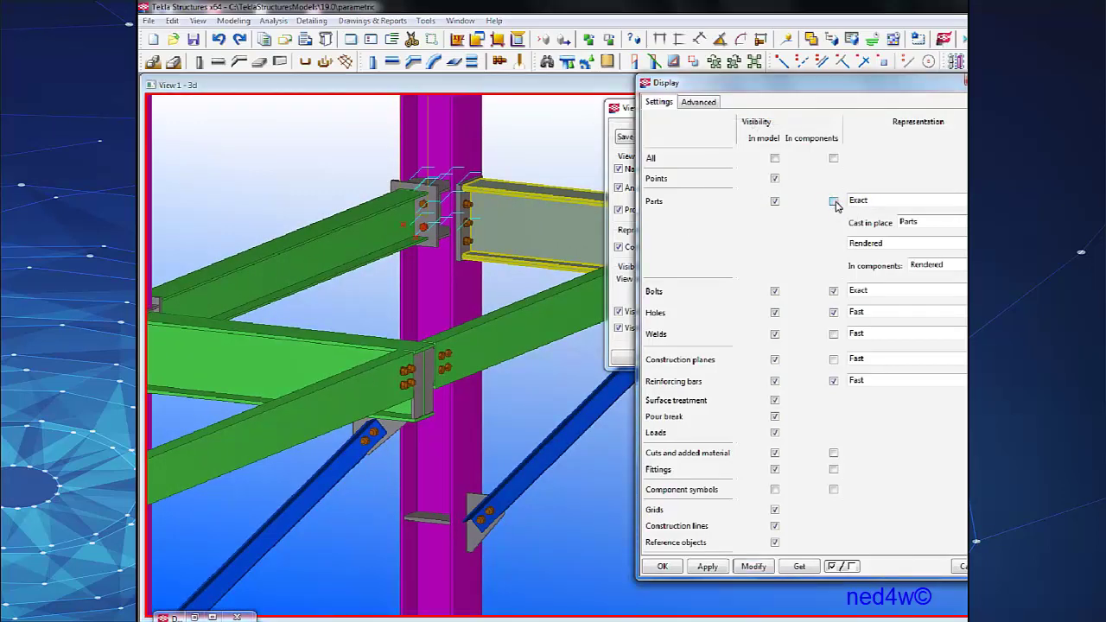
click(756, 566)
scroll(467, 178, down, 3)
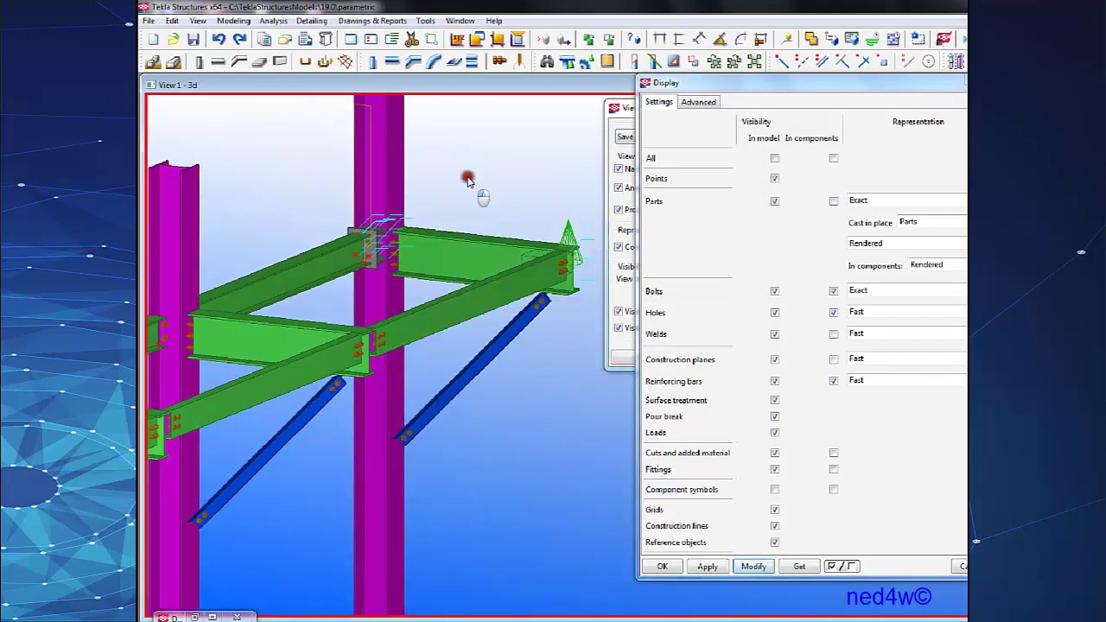
scroll(467, 178, up, 6)
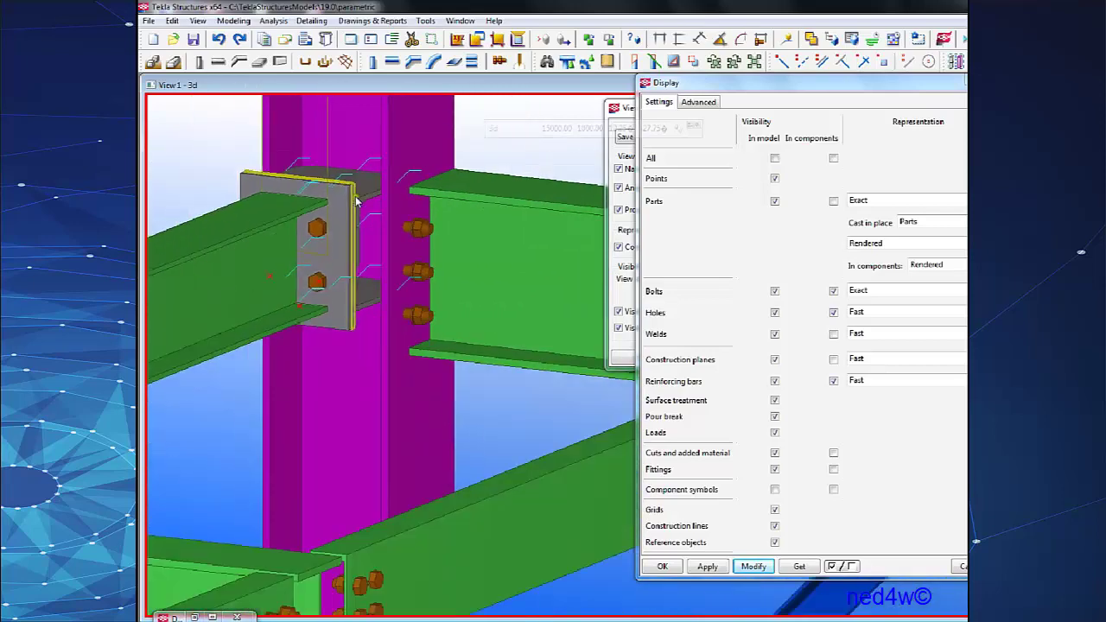
middle_drag(324, 227, 394, 216)
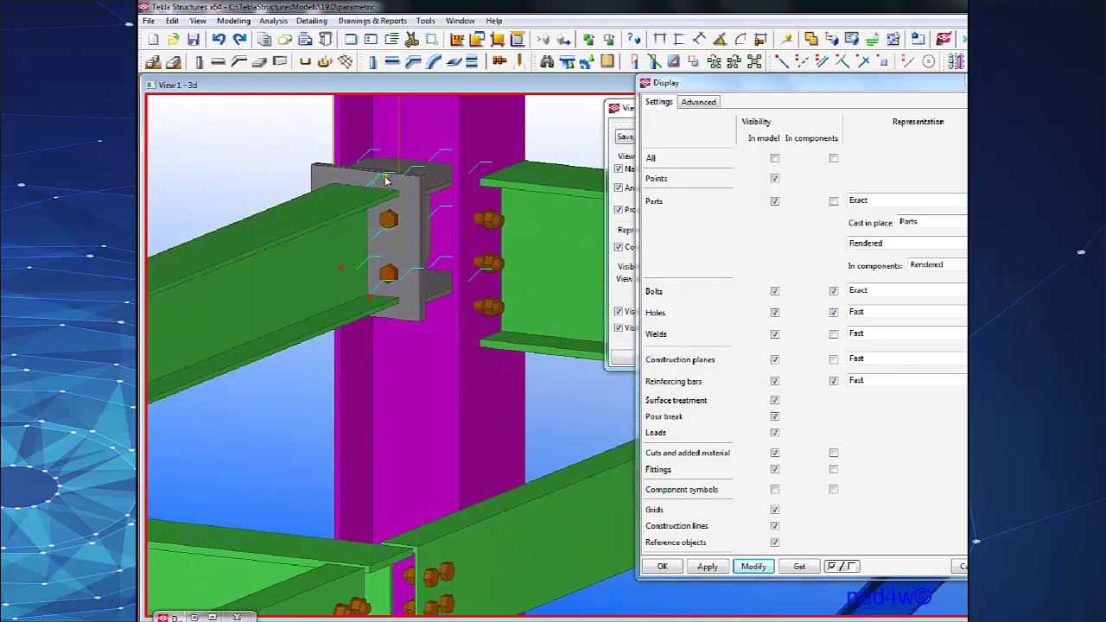
scroll(391, 170, down, 2)
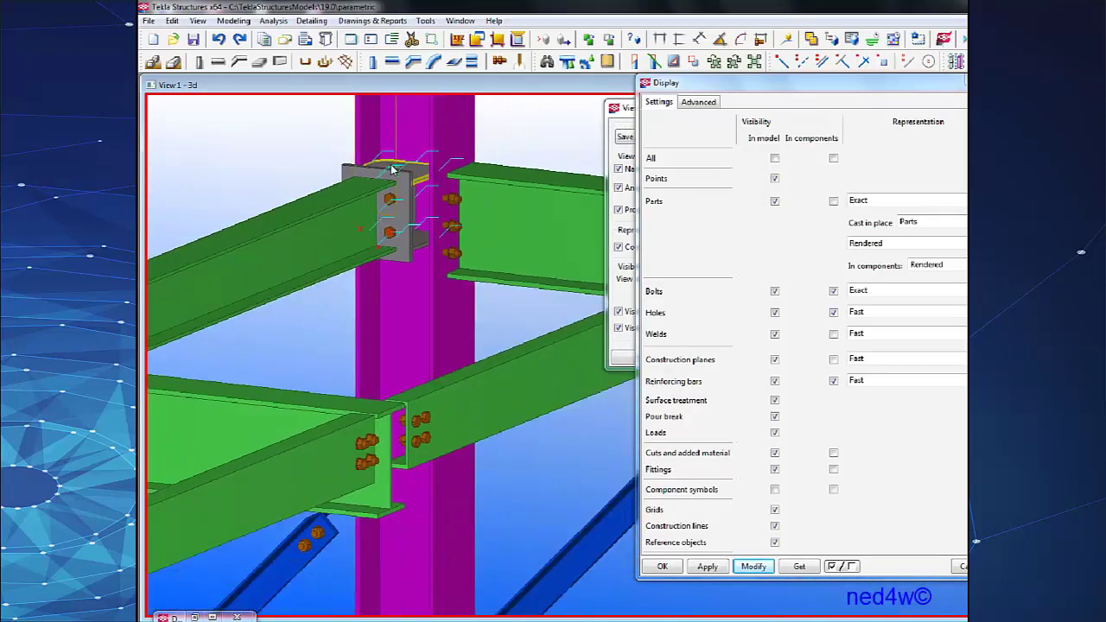
middle_drag(393, 169, 370, 199)
Undo the explosion of the connection, show parts in components again and modify the view.
click(395, 185)
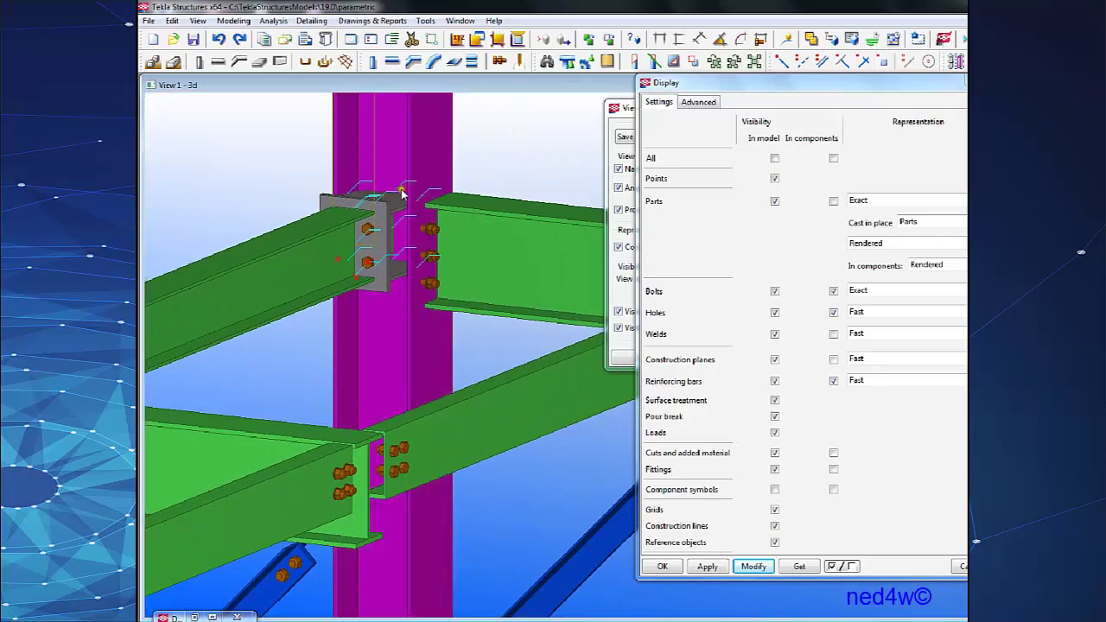
click(538, 159)
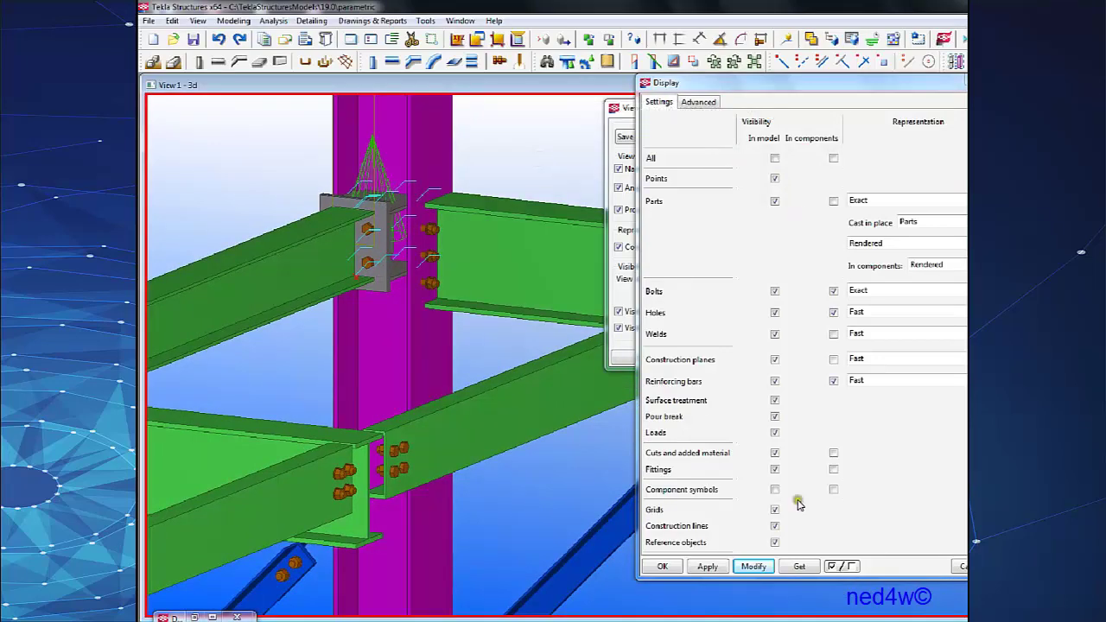
click(760, 566)
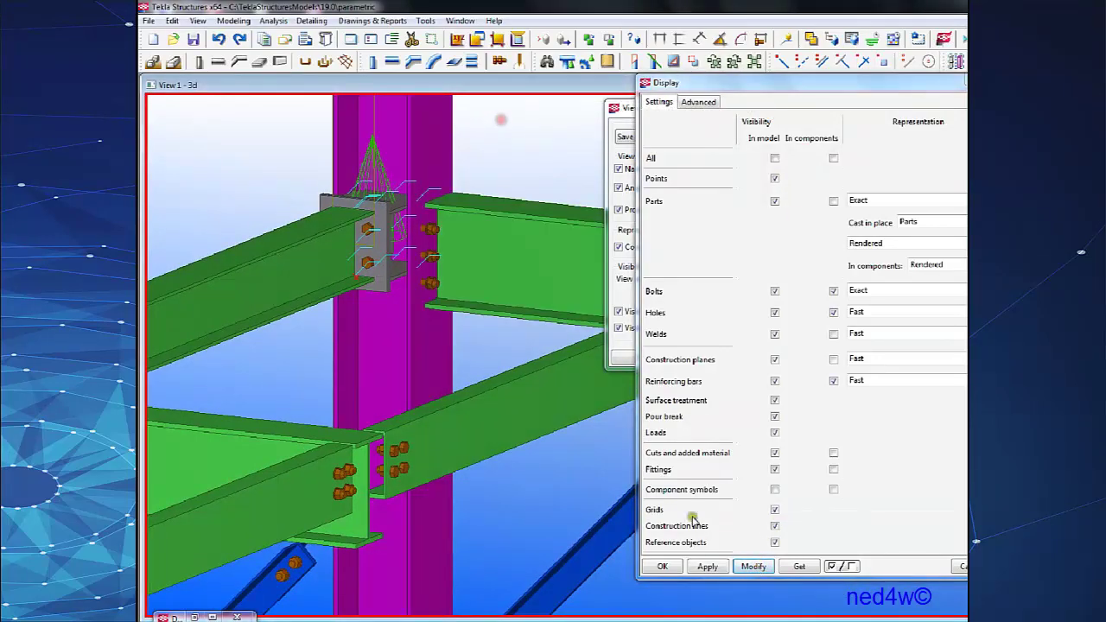
click(833, 201)
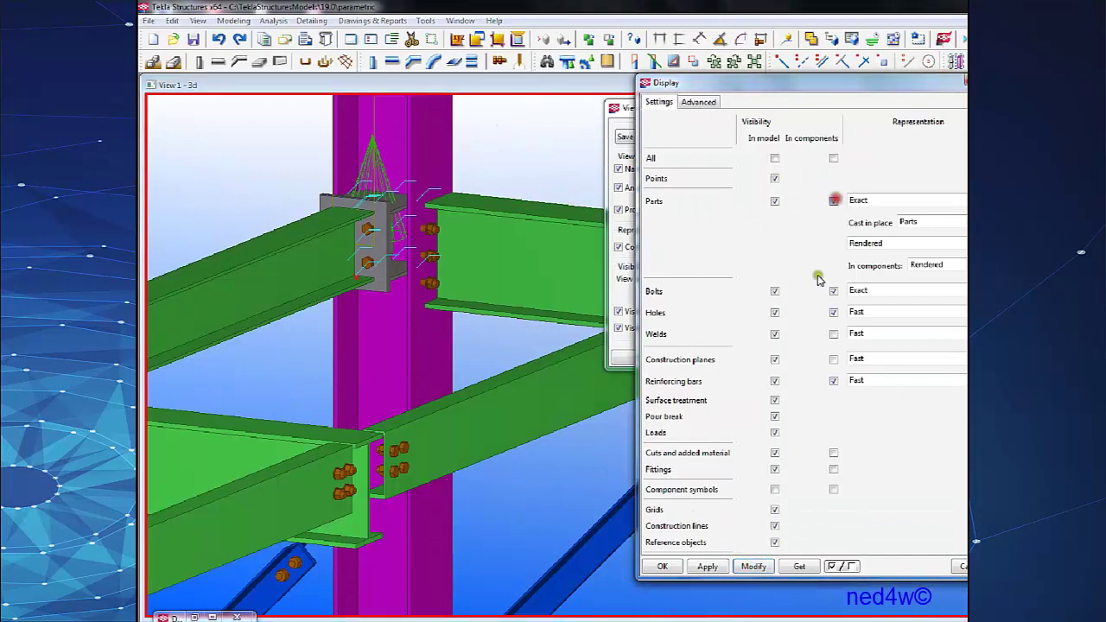
click(752, 567)
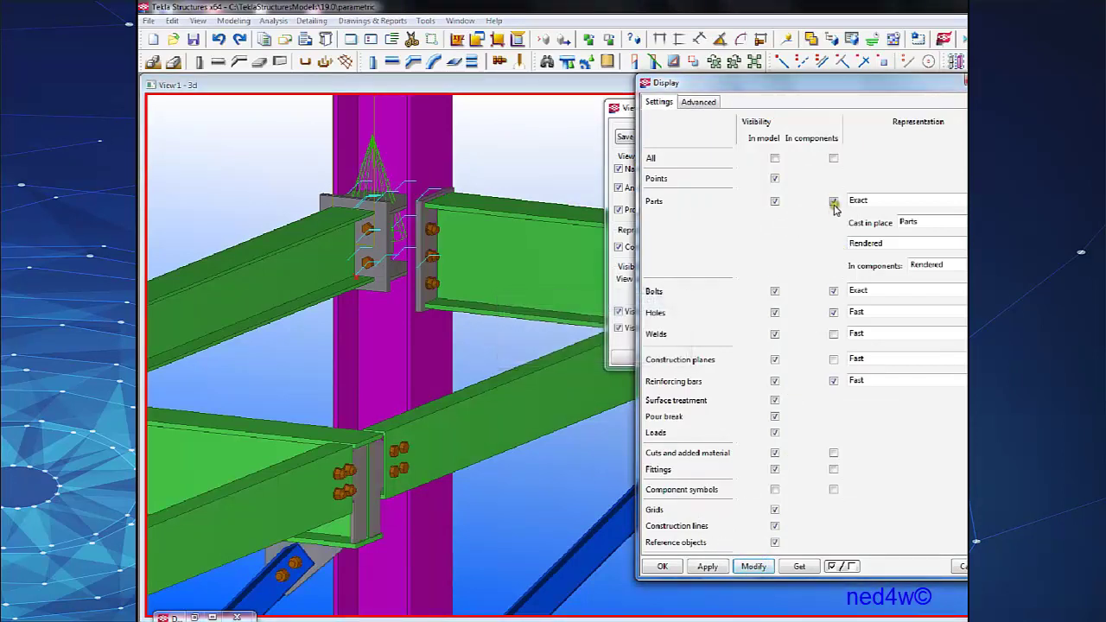
Hide the parts in components once more and modify the view to check the restored connection.
click(833, 201)
click(754, 567)
click(476, 259)
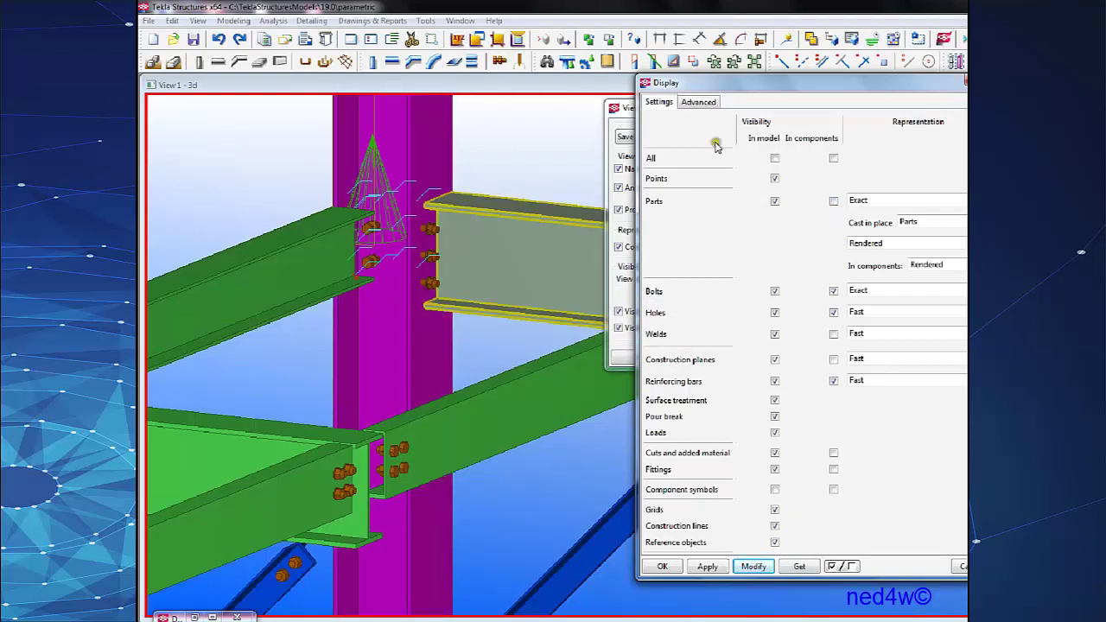
Turn on the visibility of parts in components and modify the view.
click(830, 198)
click(831, 200)
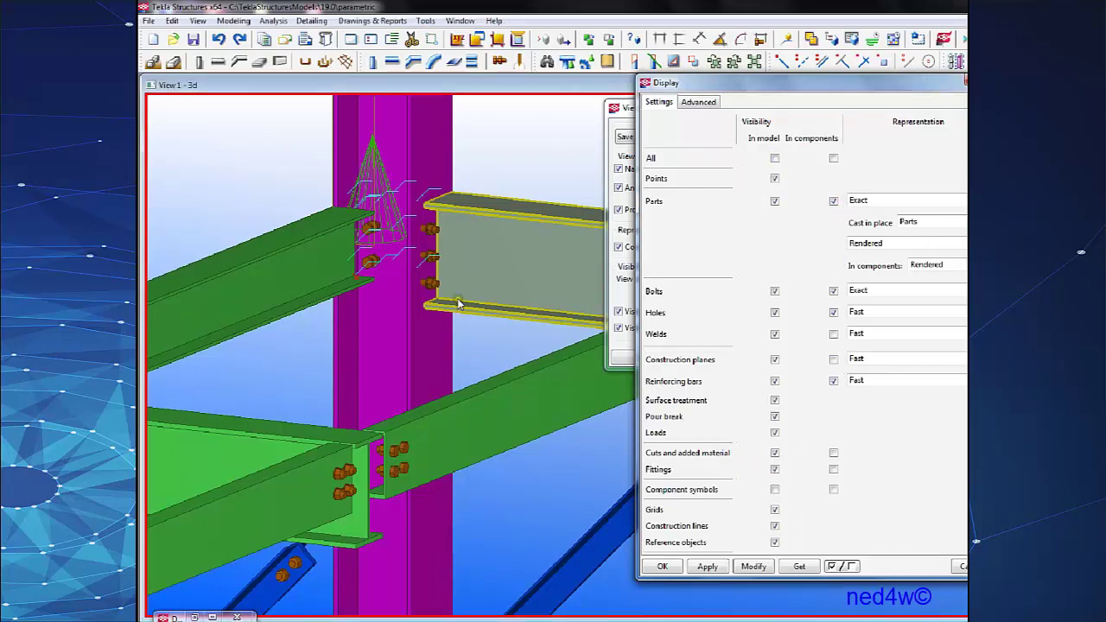
mouse_move(459, 301)
middle_down()
mouse_move(409, 324)
mouse_move(454, 314)
middle_up()
click(428, 345)
click(491, 275)
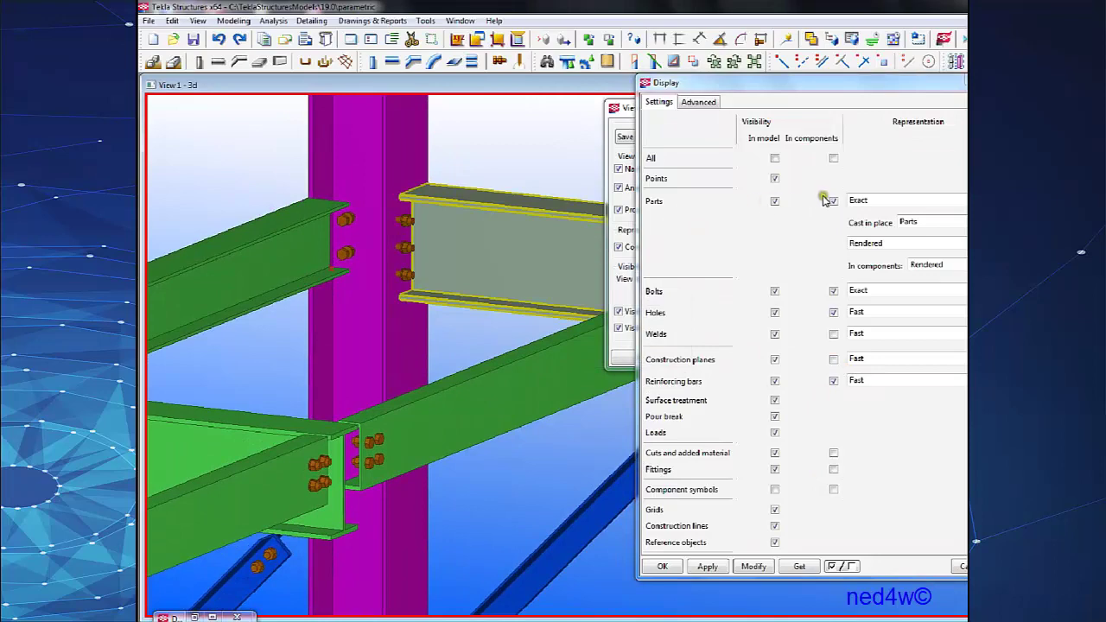
click(757, 567)
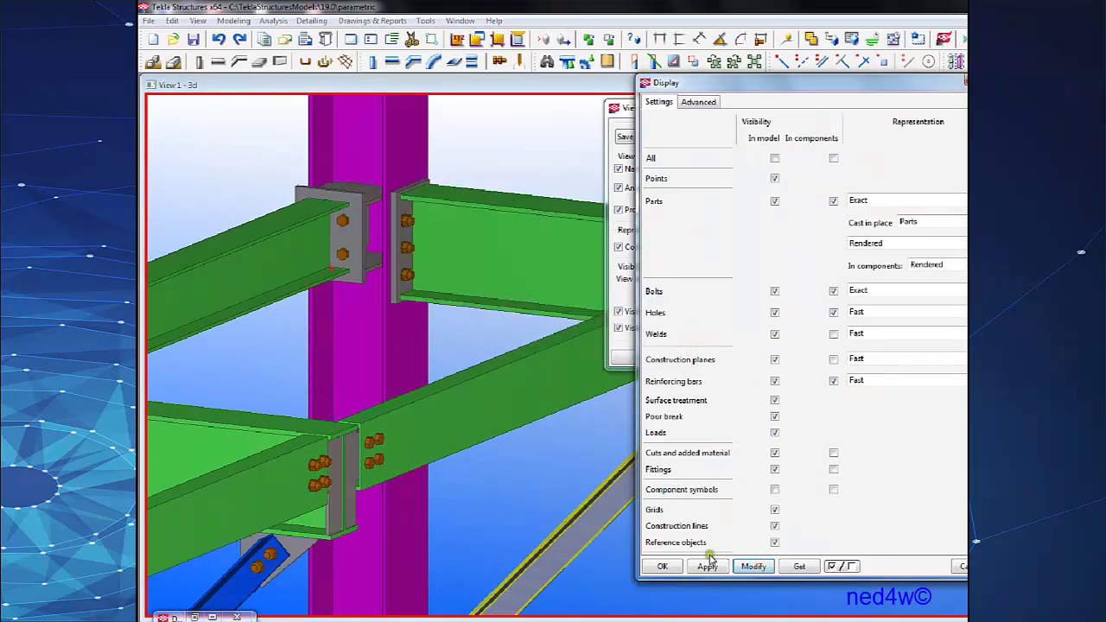
Accept and close the display settings and the view properties, and bring the whole frame into view.
click(662, 566)
click(663, 357)
scroll(938, 433, down, 5)
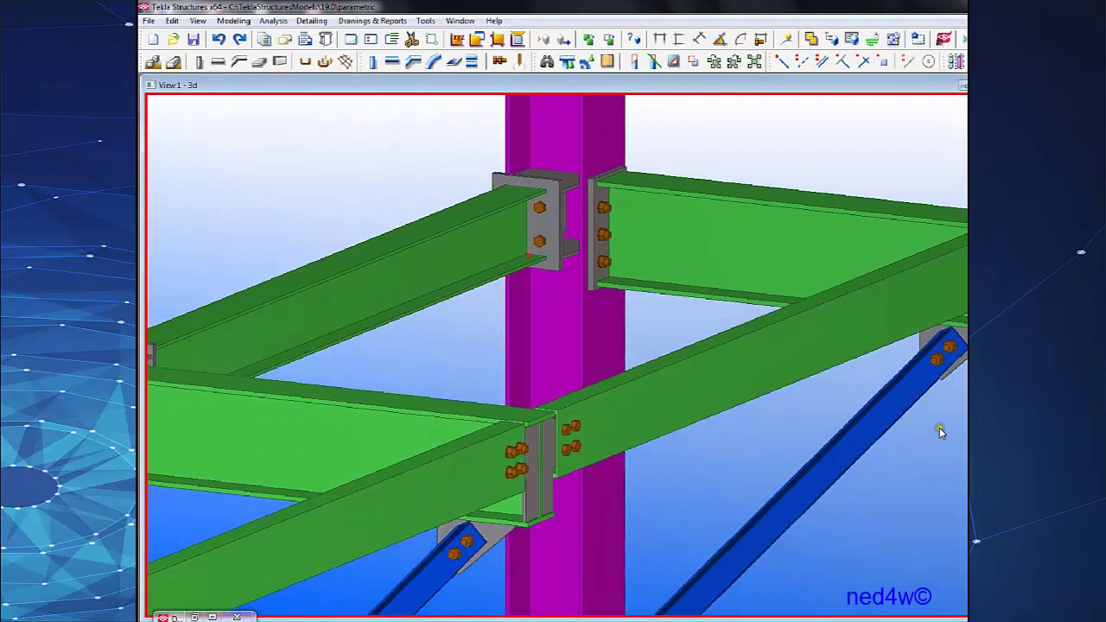
middle_drag(773, 319, 755, 291)
scroll(744, 358, up, 2)
middle_drag(785, 388, 763, 331)
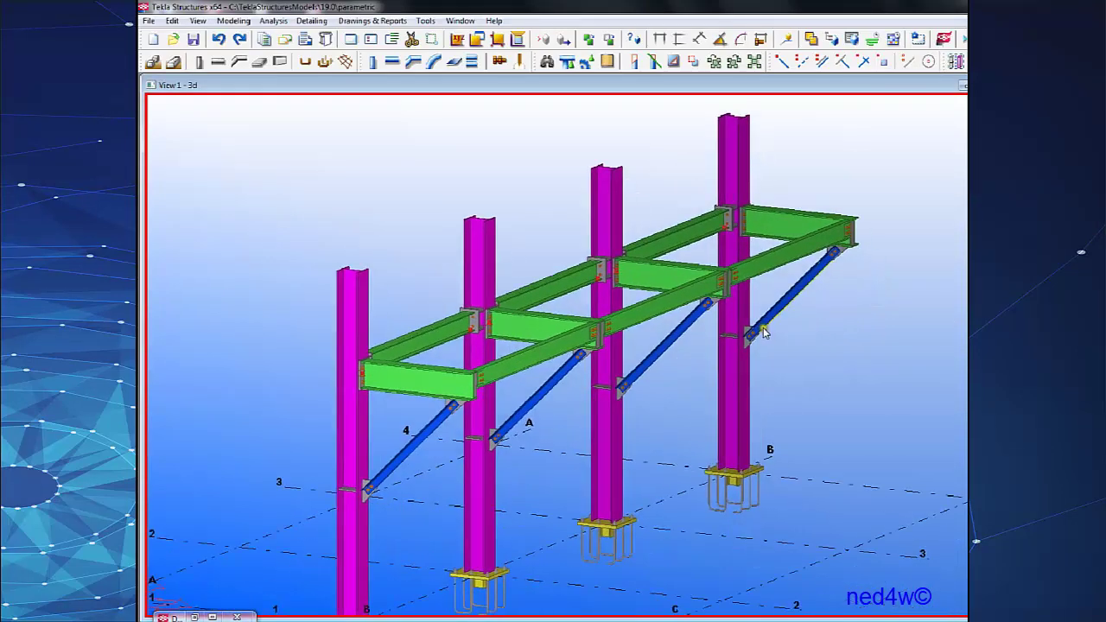
scroll(769, 336, down, 2)
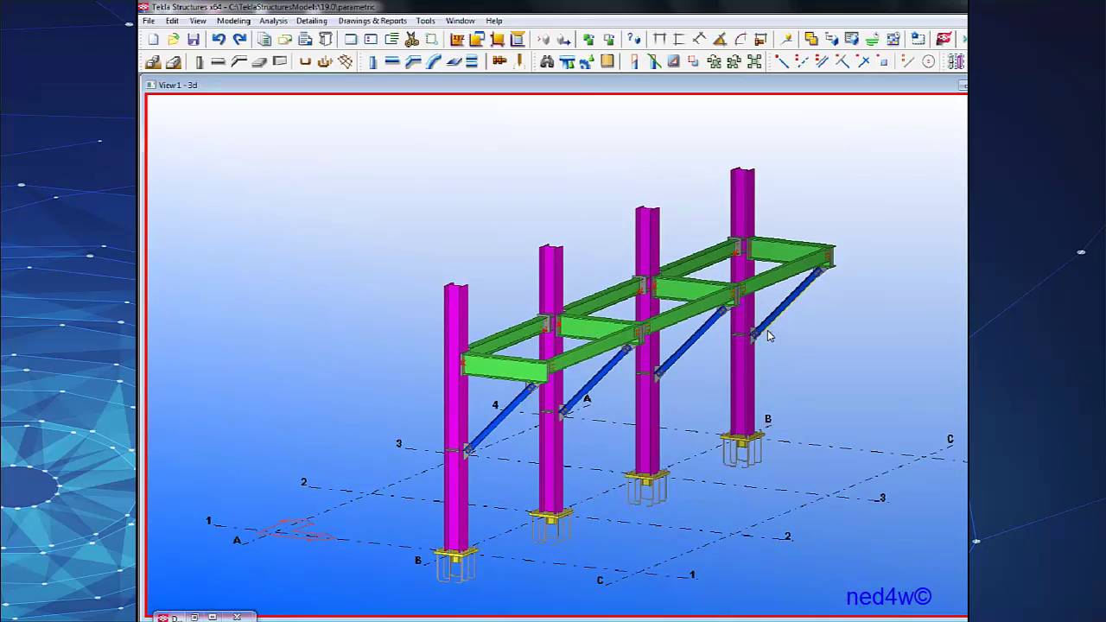
Open the Object Representation settings for the model views.
click(198, 20)
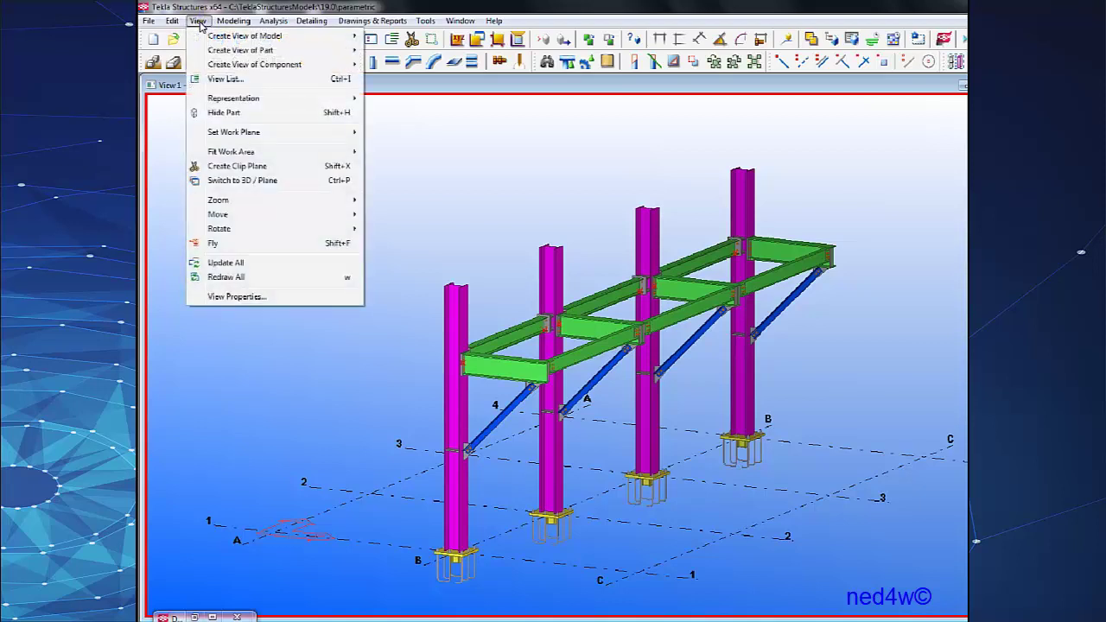
mouse_move(262, 97)
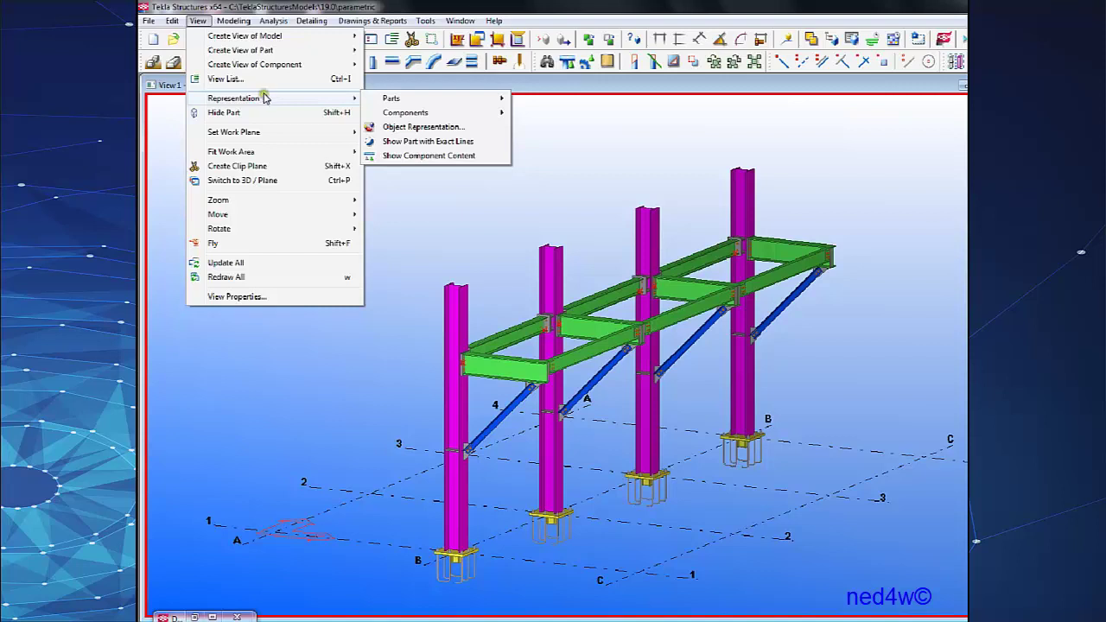
click(443, 128)
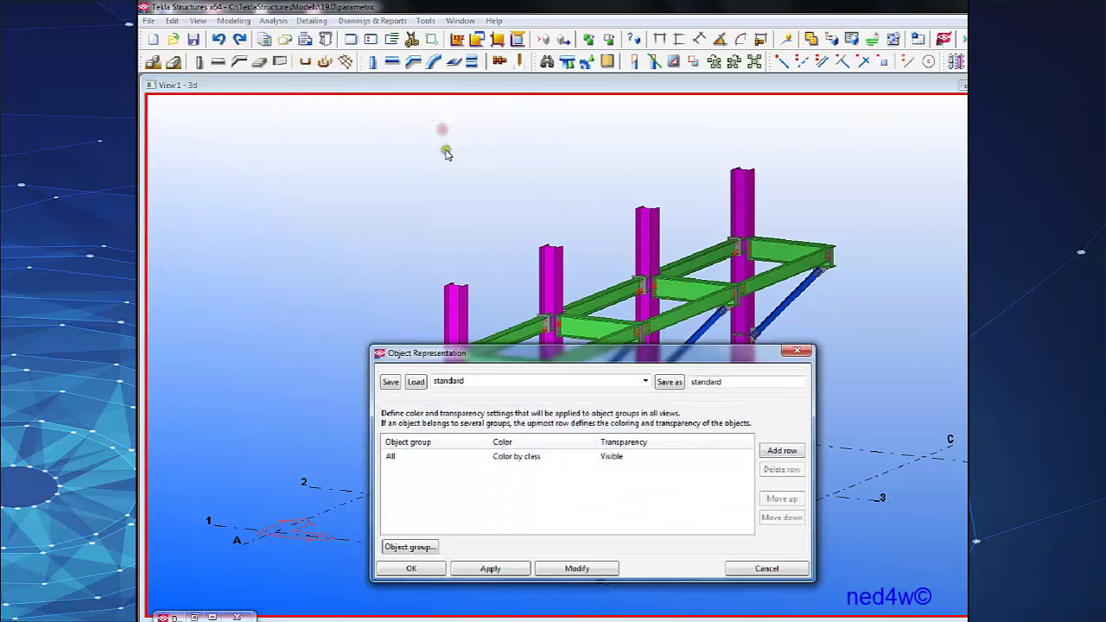
Move the Object Representation dialog off the frame and examine how the columns, beams and braces are currently colored.
drag(580, 358, 372, 106)
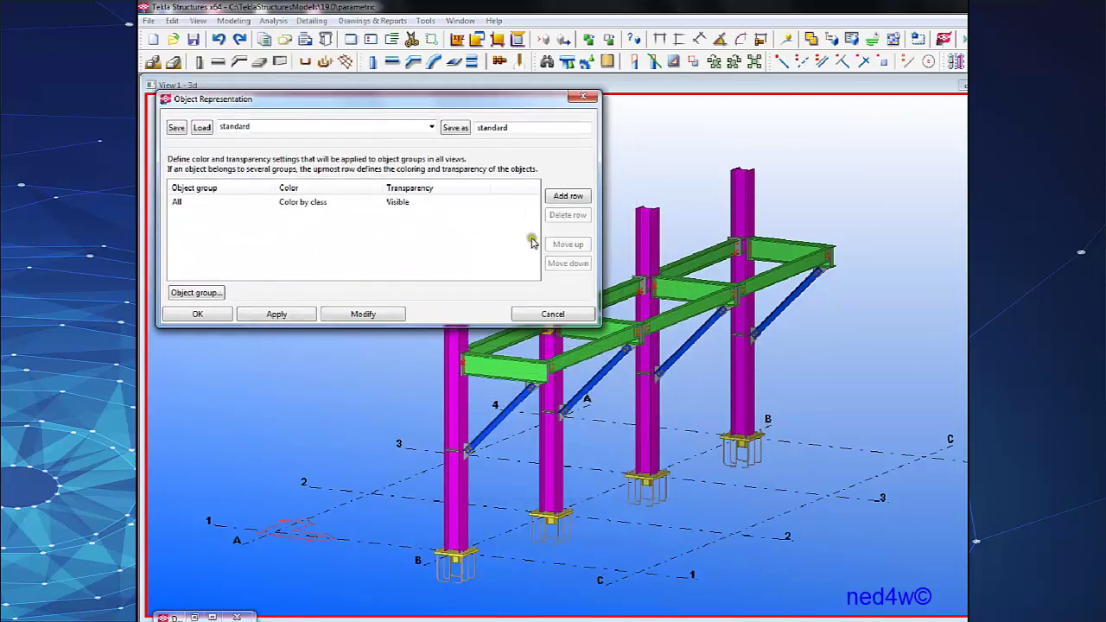
middle_drag(647, 348, 826, 381)
scroll(802, 375, down, 1)
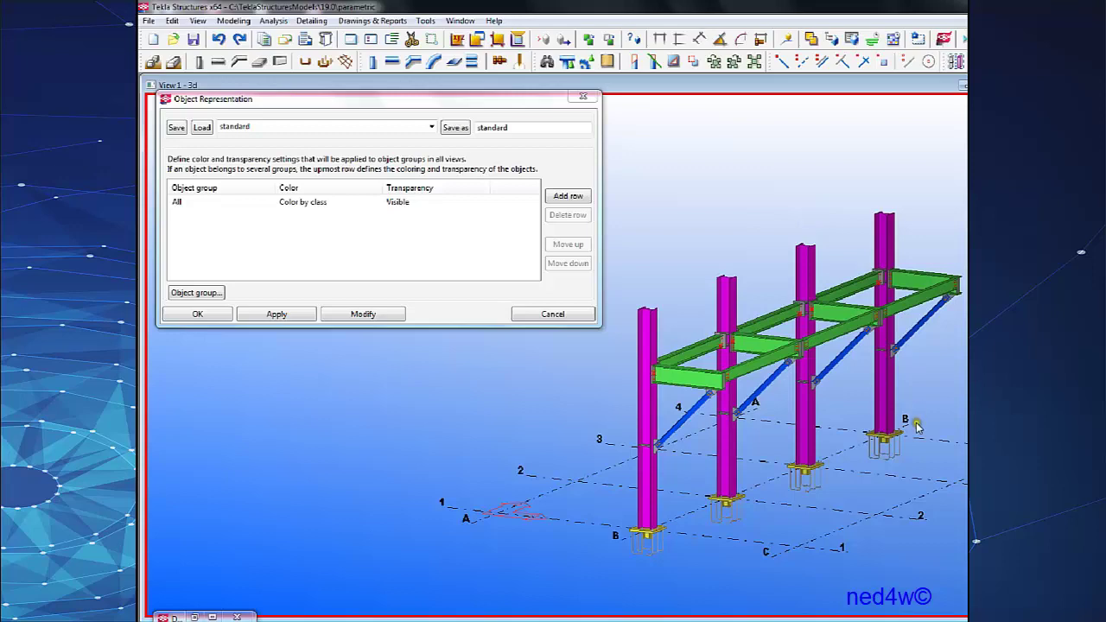
middle_drag(920, 376, 922, 359)
scroll(922, 359, up, 10)
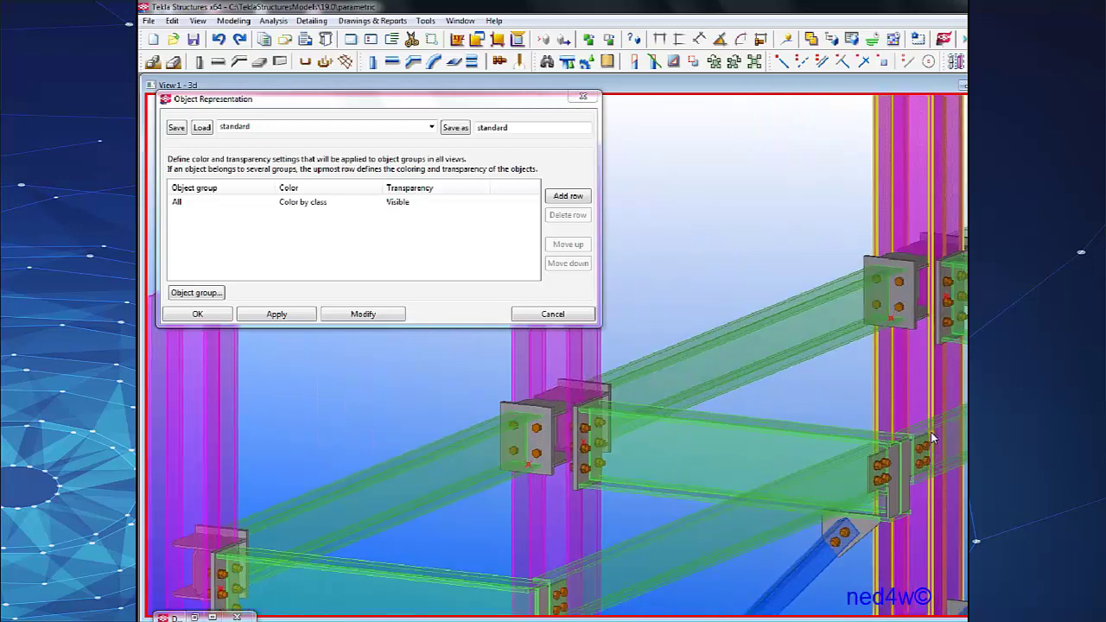
scroll(932, 432, down, 10)
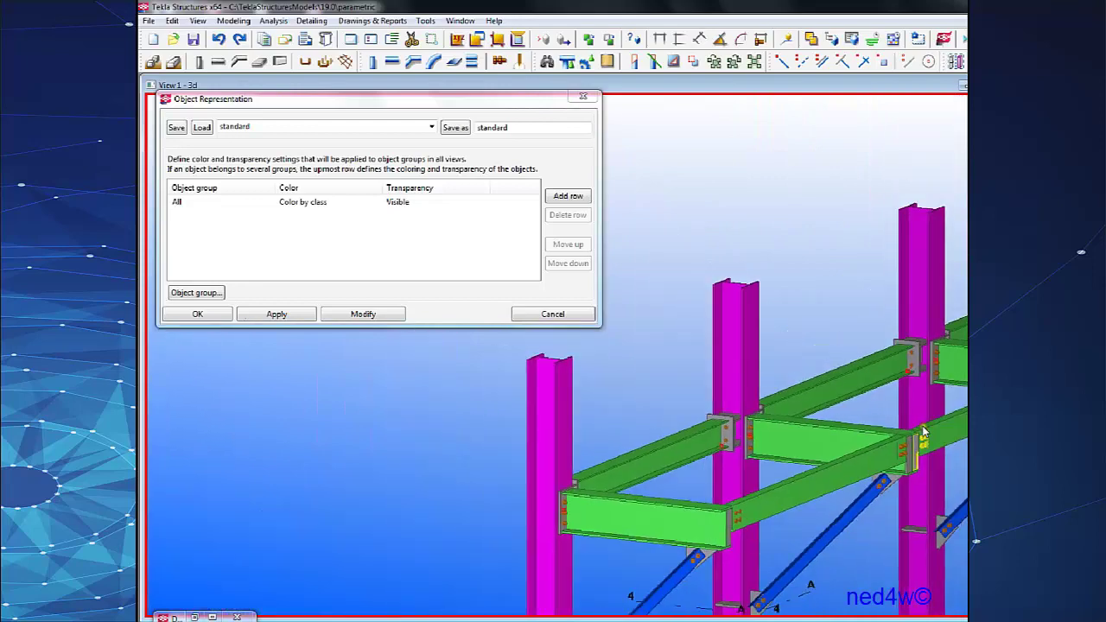
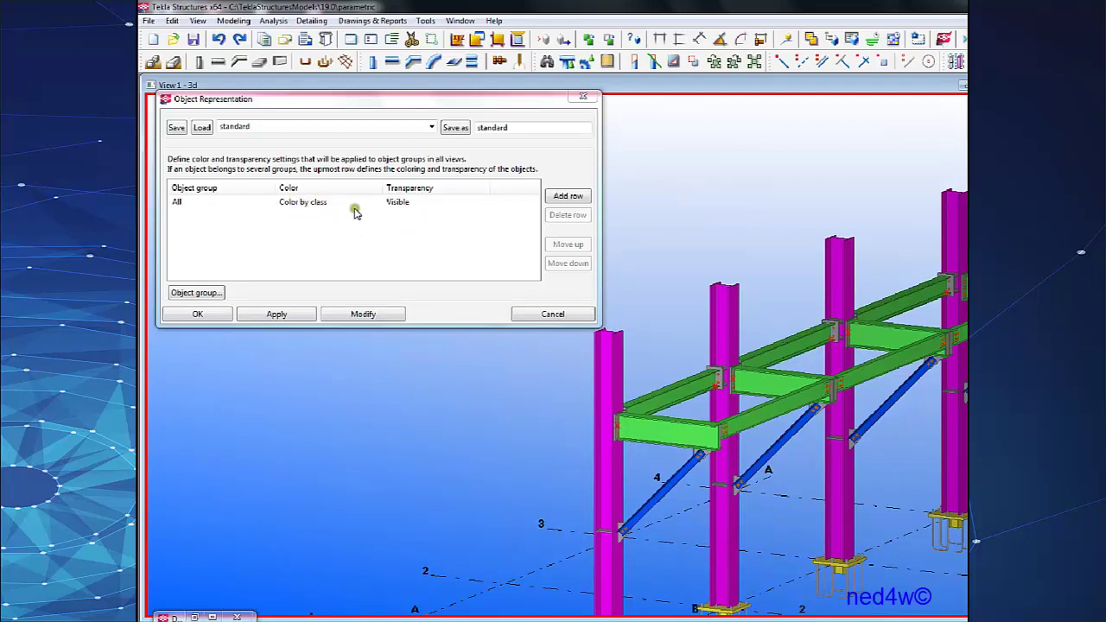
scroll(891, 437, down, 2)
middle_drag(890, 438, 854, 393)
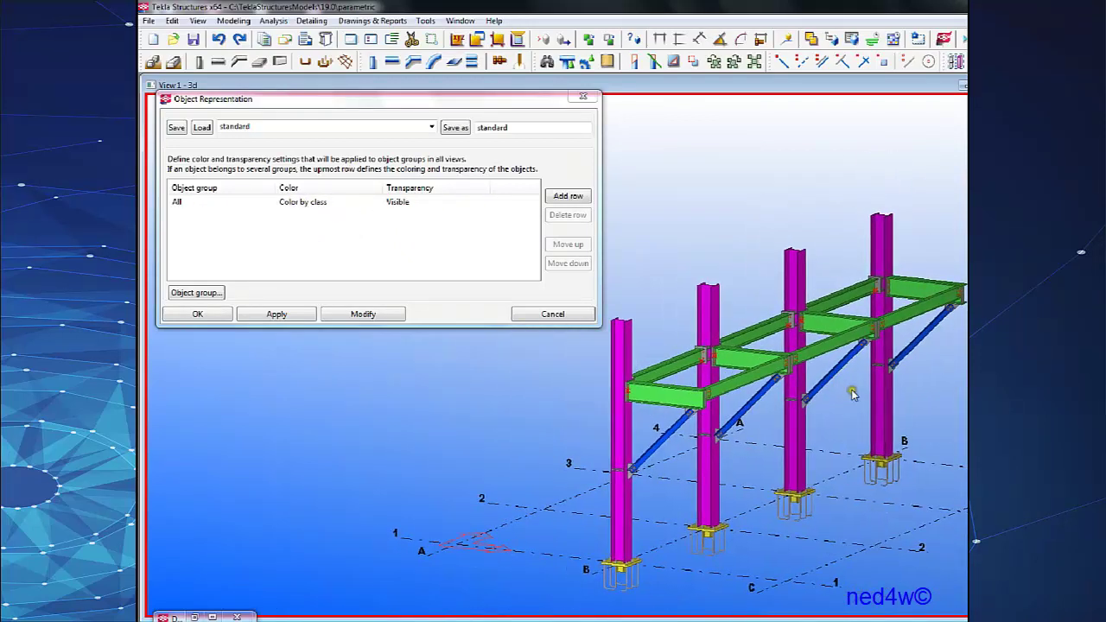
click(572, 197)
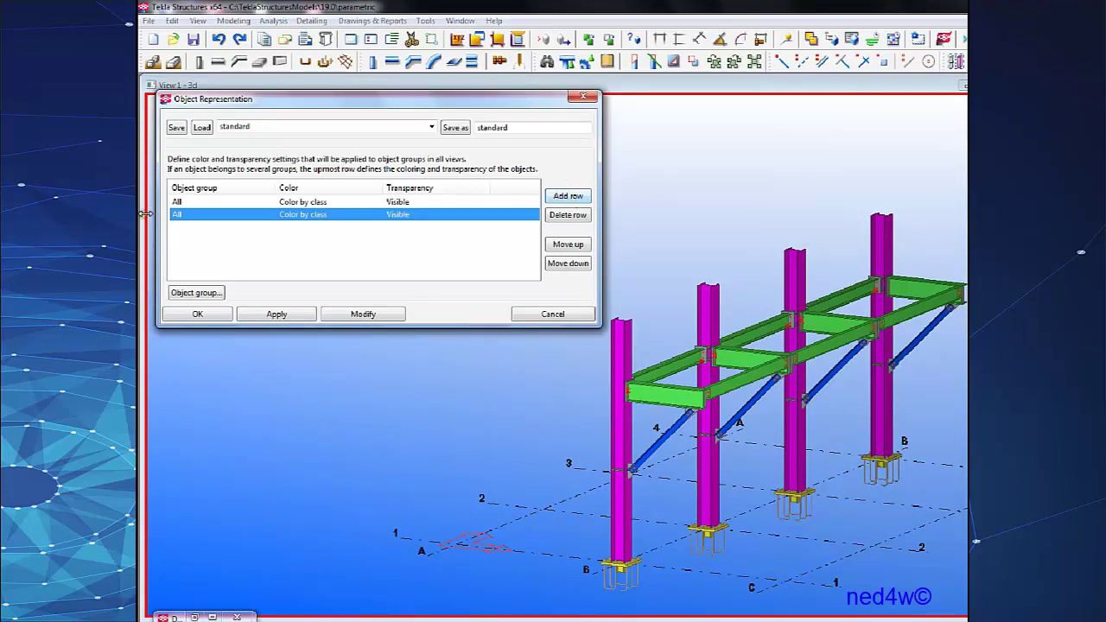
click(227, 214)
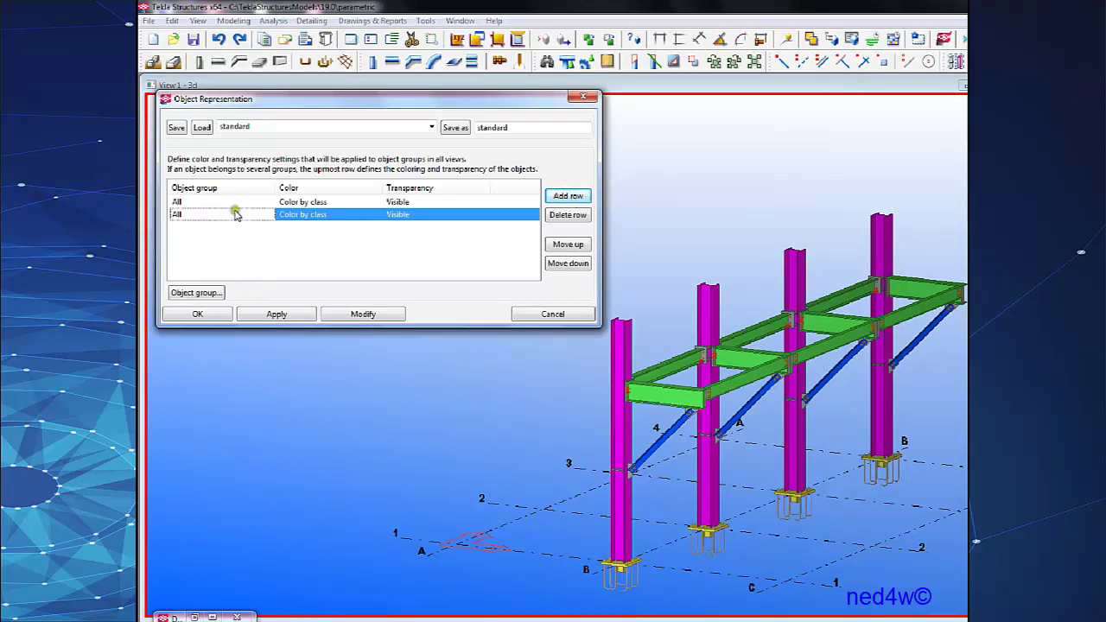
click(270, 213)
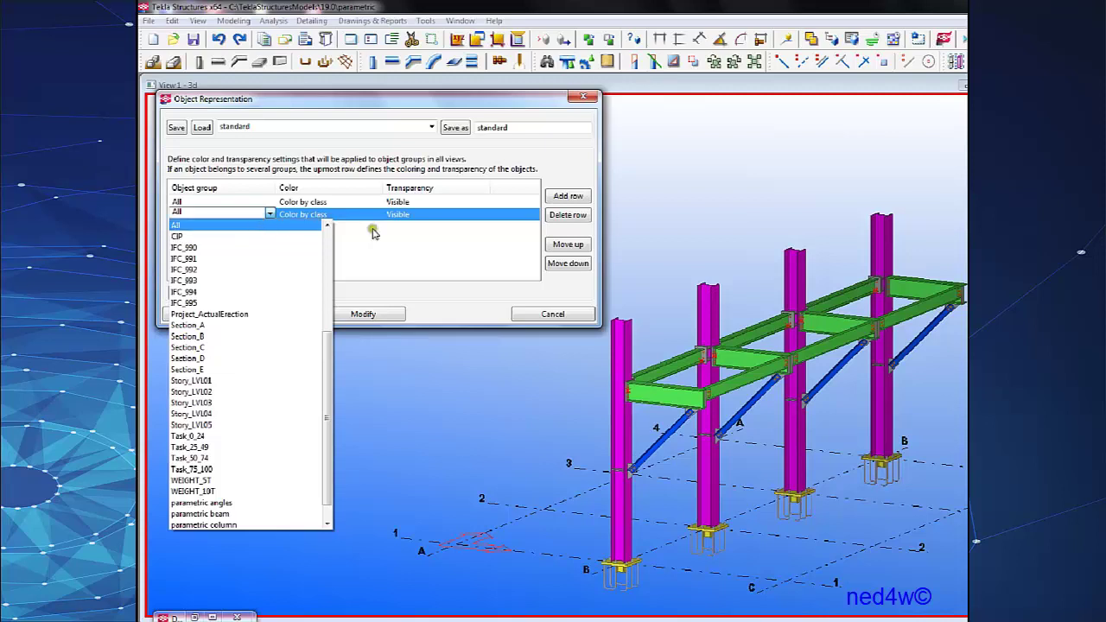
click(576, 170)
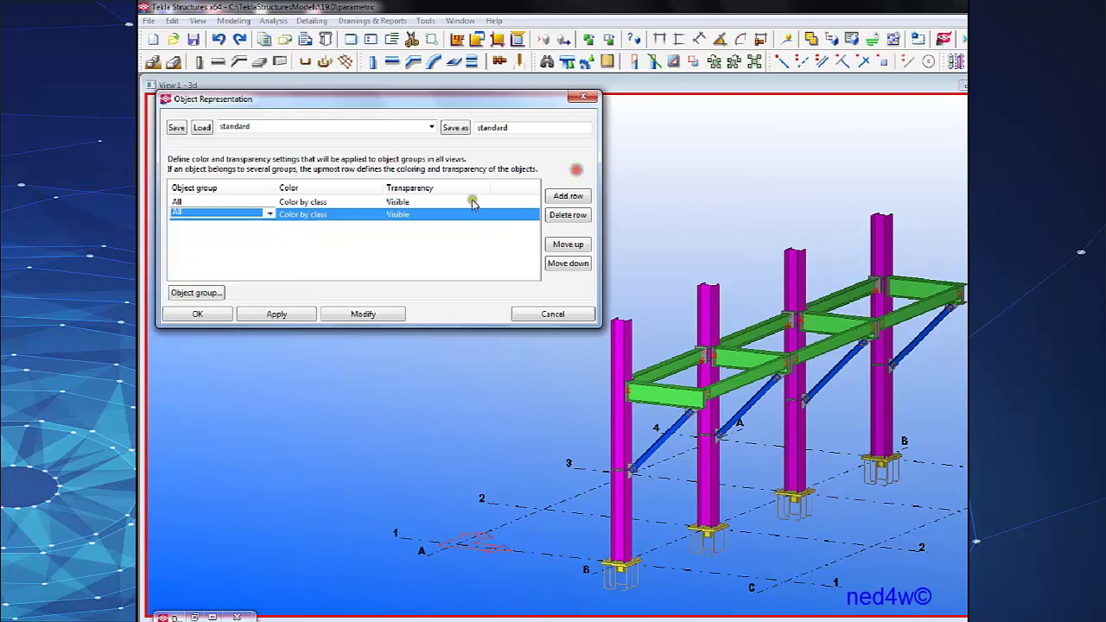
click(558, 216)
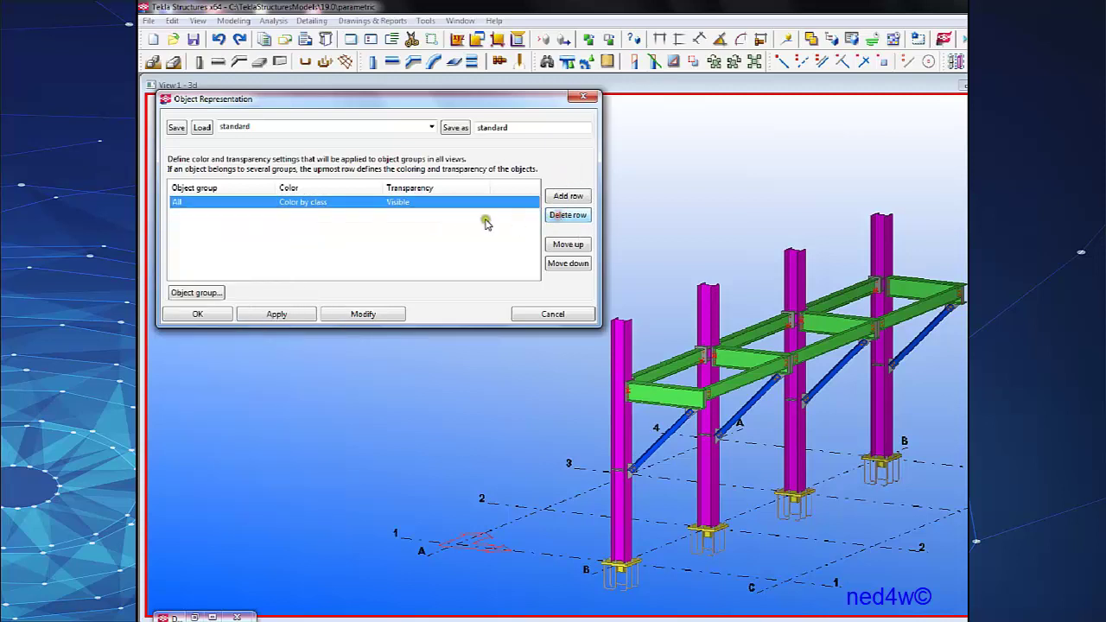
Add a row to the object representation and assign it the parametric column object group.
click(571, 198)
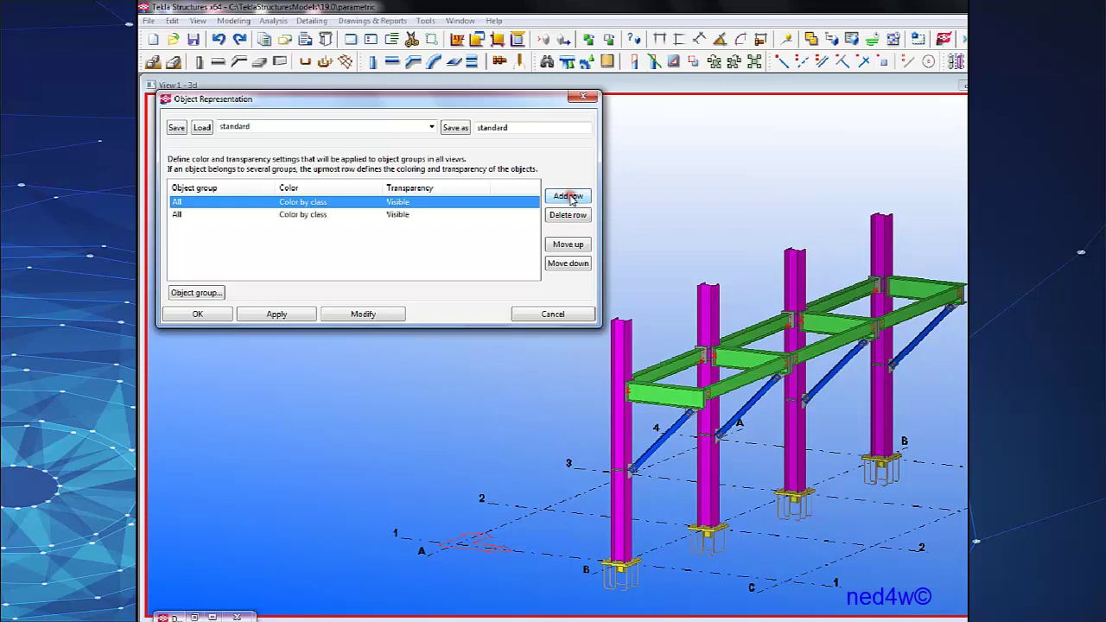
click(229, 214)
click(269, 213)
scroll(276, 325, up, 5)
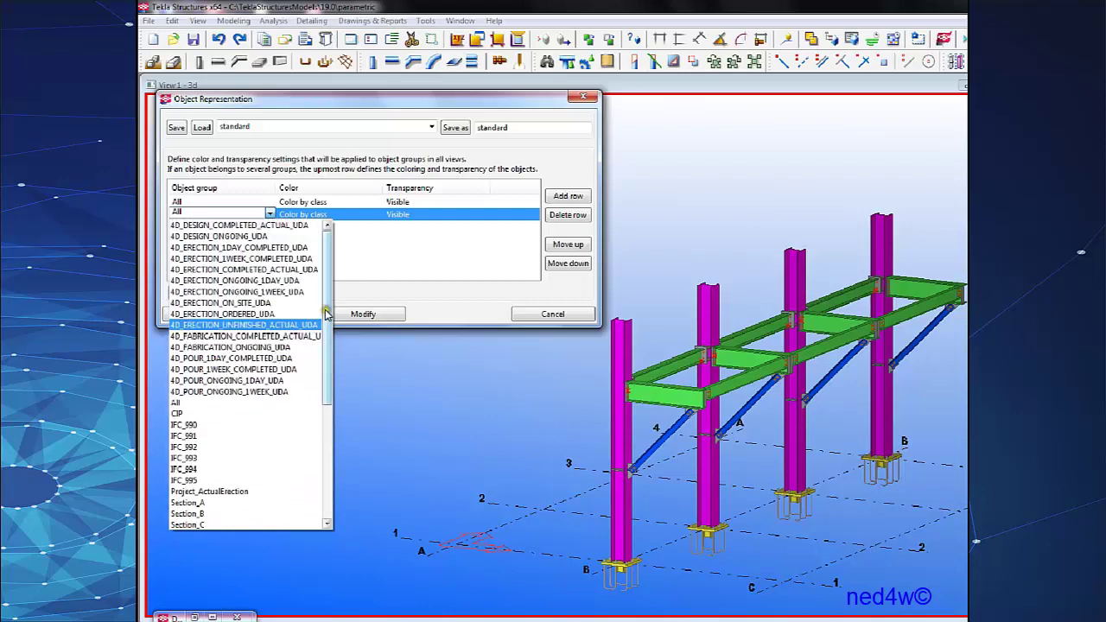
scroll(336, 403, down, 6)
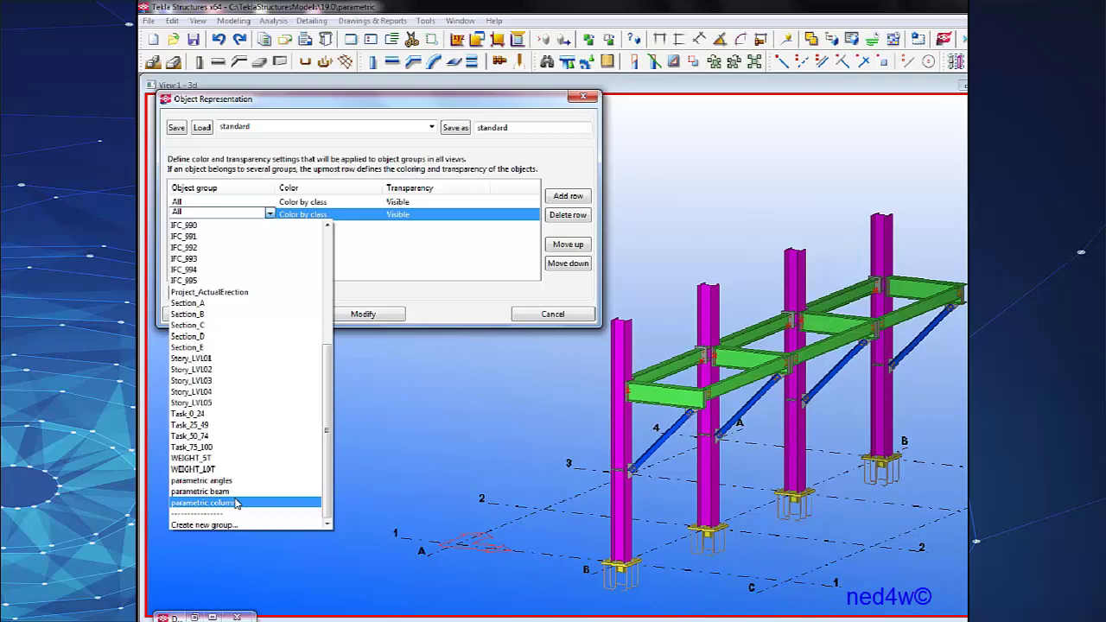
click(235, 503)
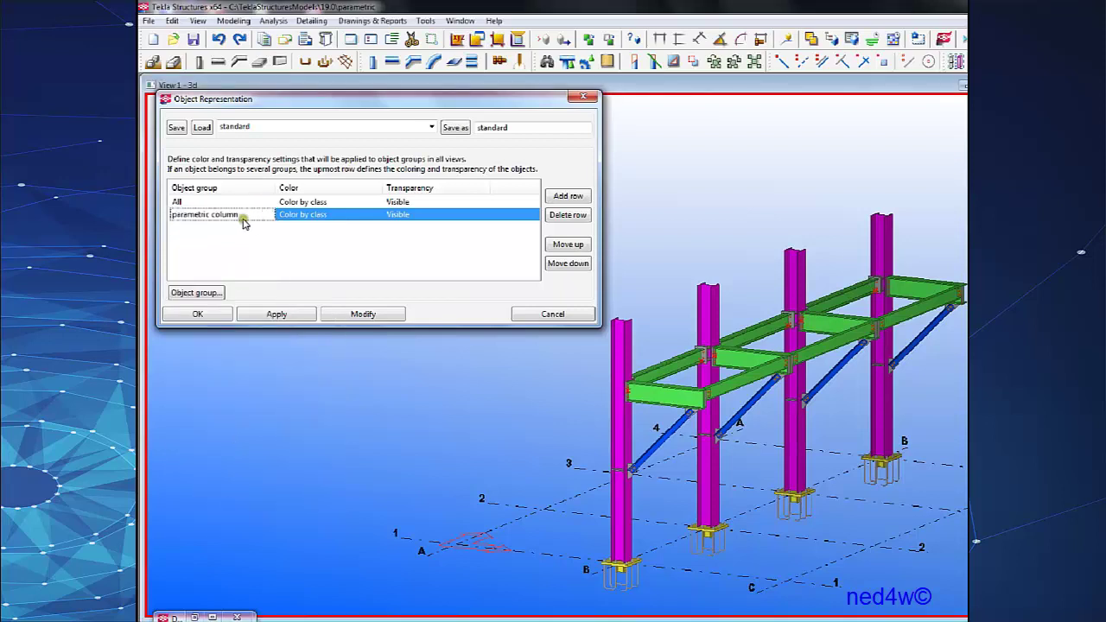
Give the parametric column group a custom muted olive-yellow color and accept it.
click(346, 218)
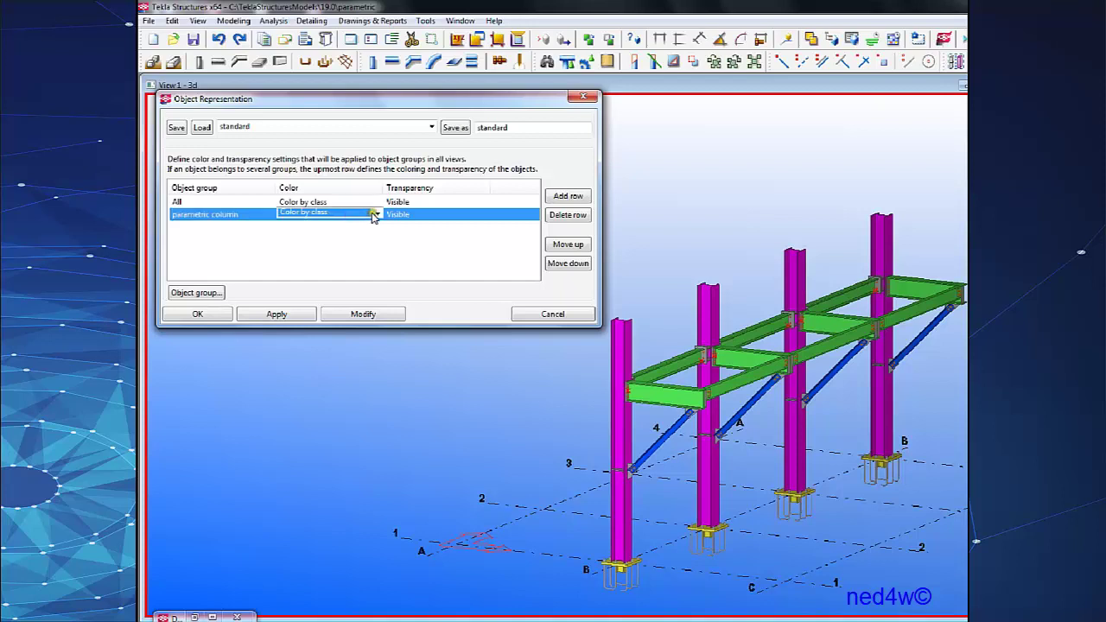
click(376, 214)
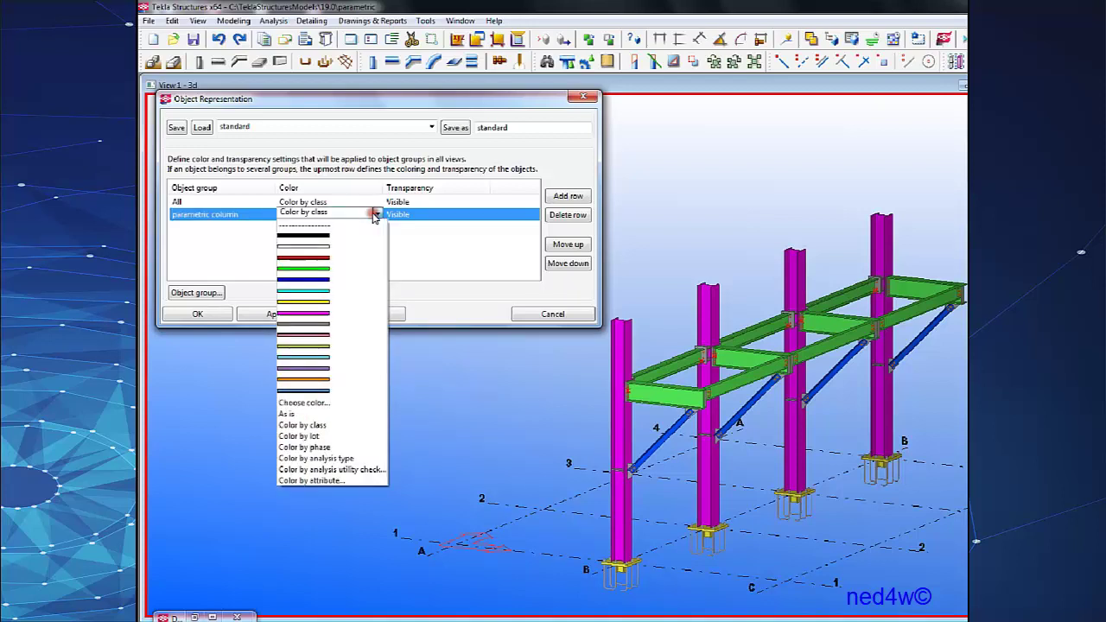
click(329, 403)
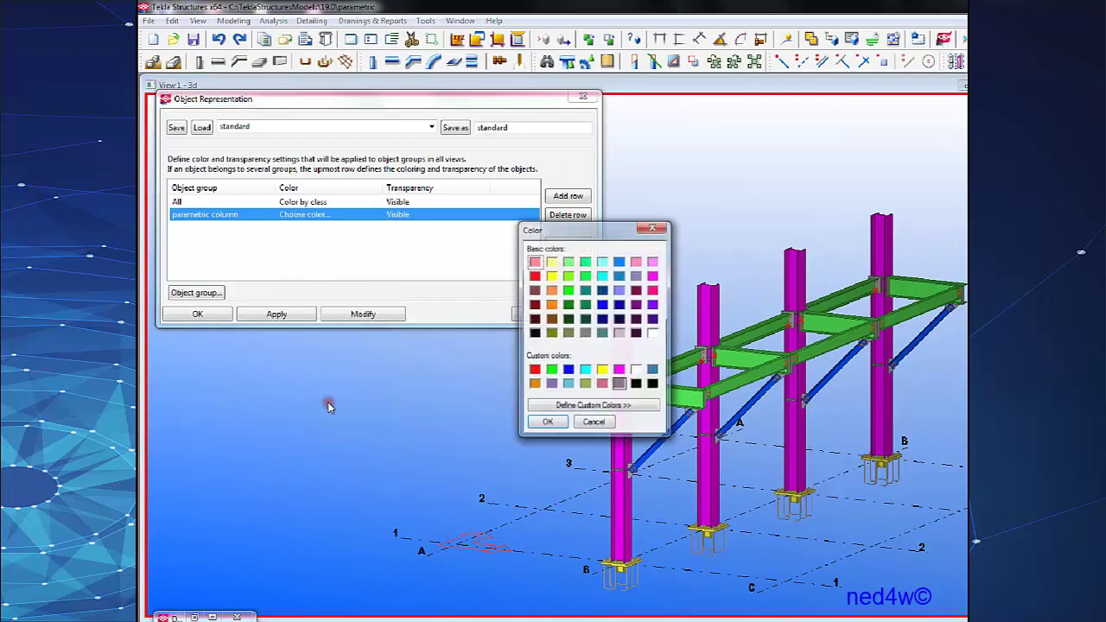
click(596, 407)
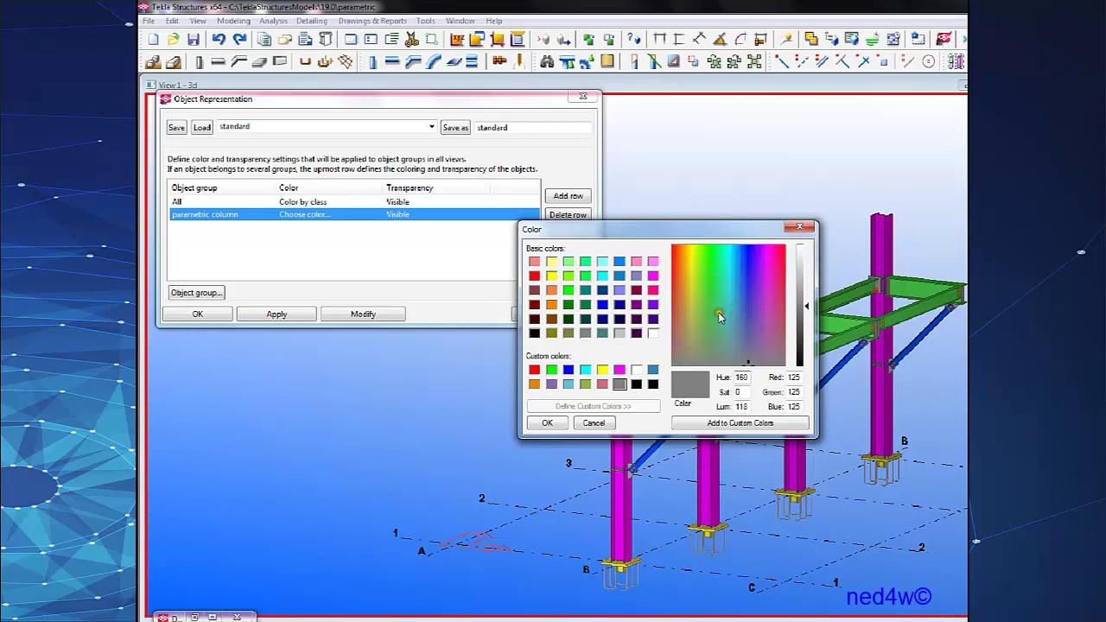
click(692, 312)
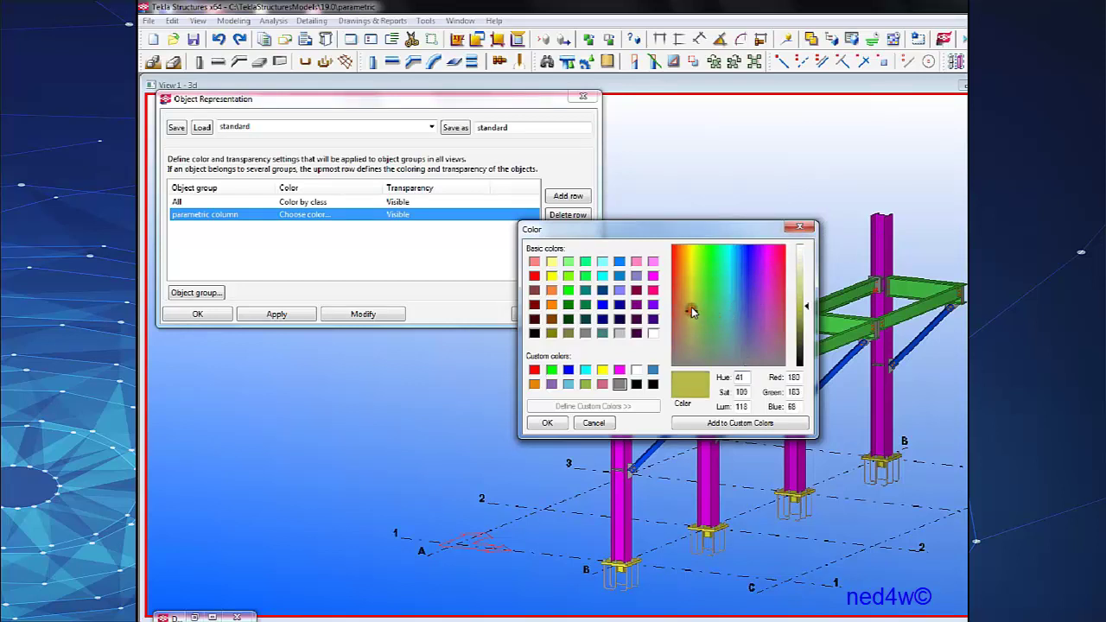
click(691, 323)
click(690, 312)
click(690, 310)
click(691, 319)
click(692, 314)
click(547, 423)
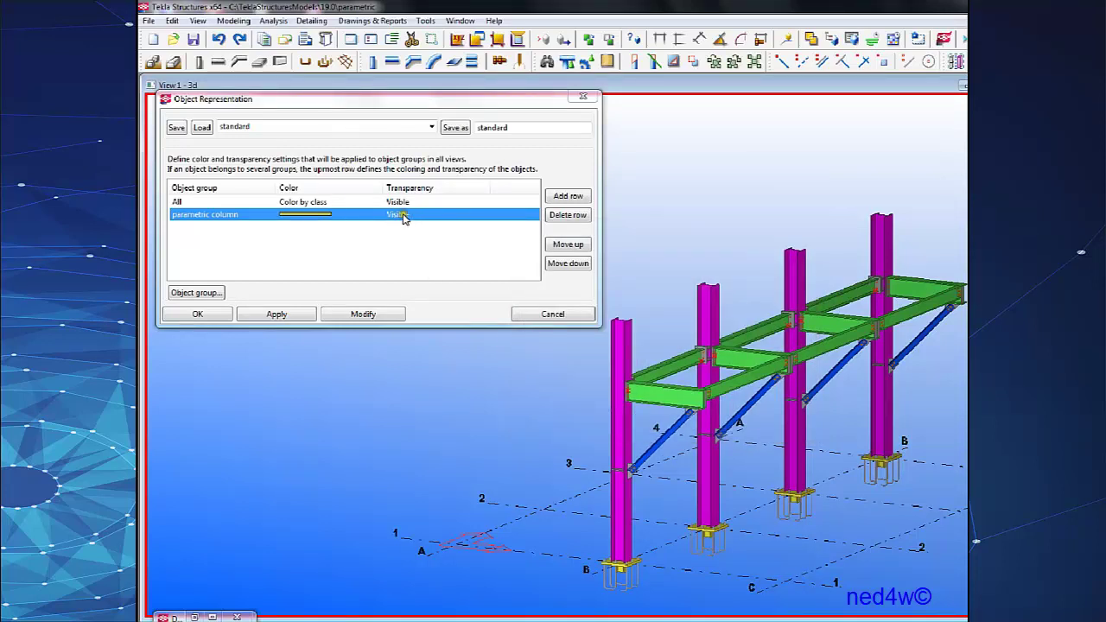
Try to apply the column color to the model views with the parametric column row below the All row.
click(361, 315)
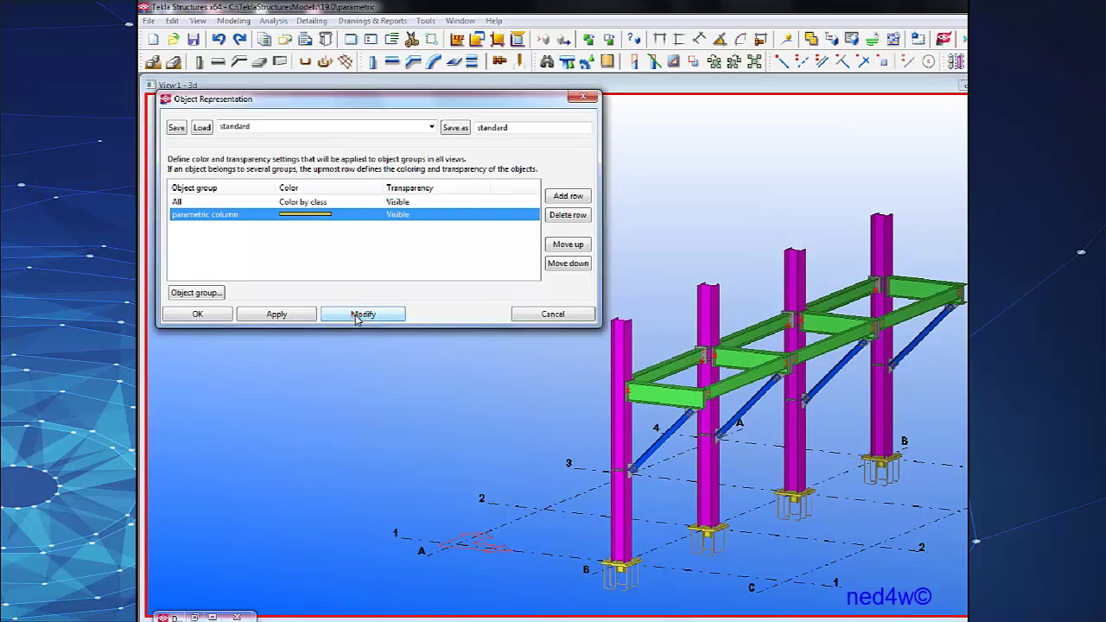
click(367, 316)
middle_drag(666, 281, 679, 245)
click(684, 219)
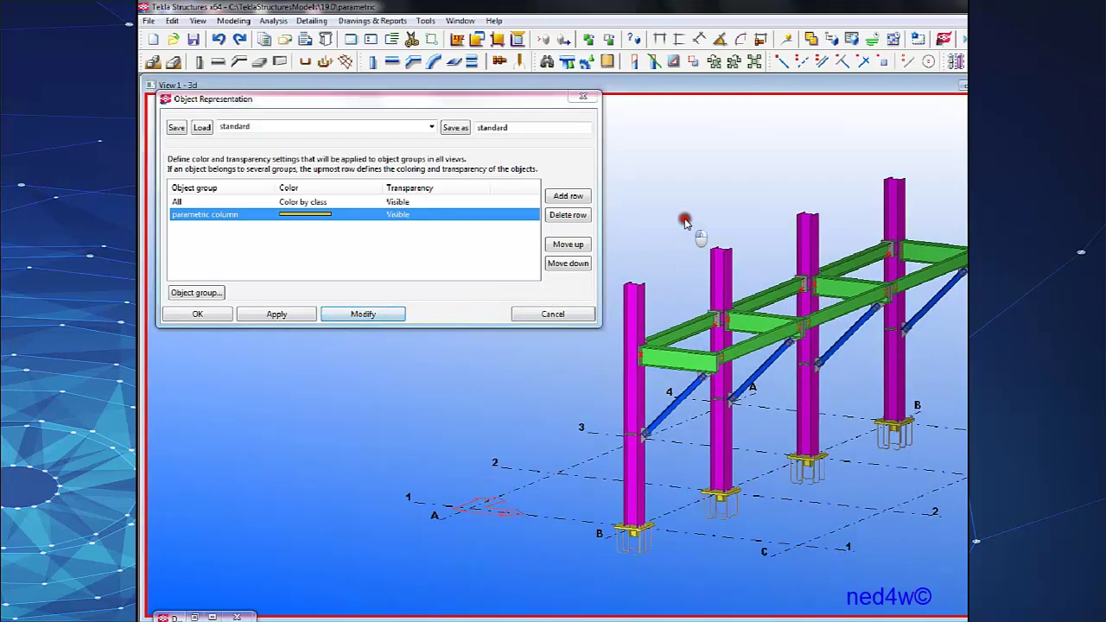
click(383, 314)
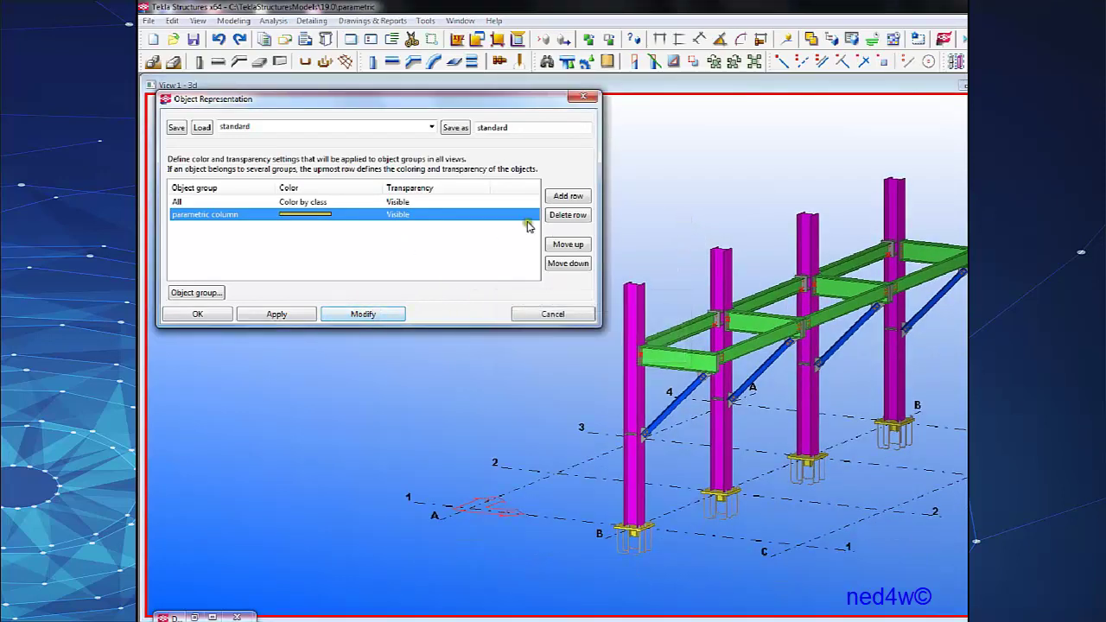
Move the parametric column row above the All row, modify the views and check the columns' color.
click(574, 245)
click(363, 314)
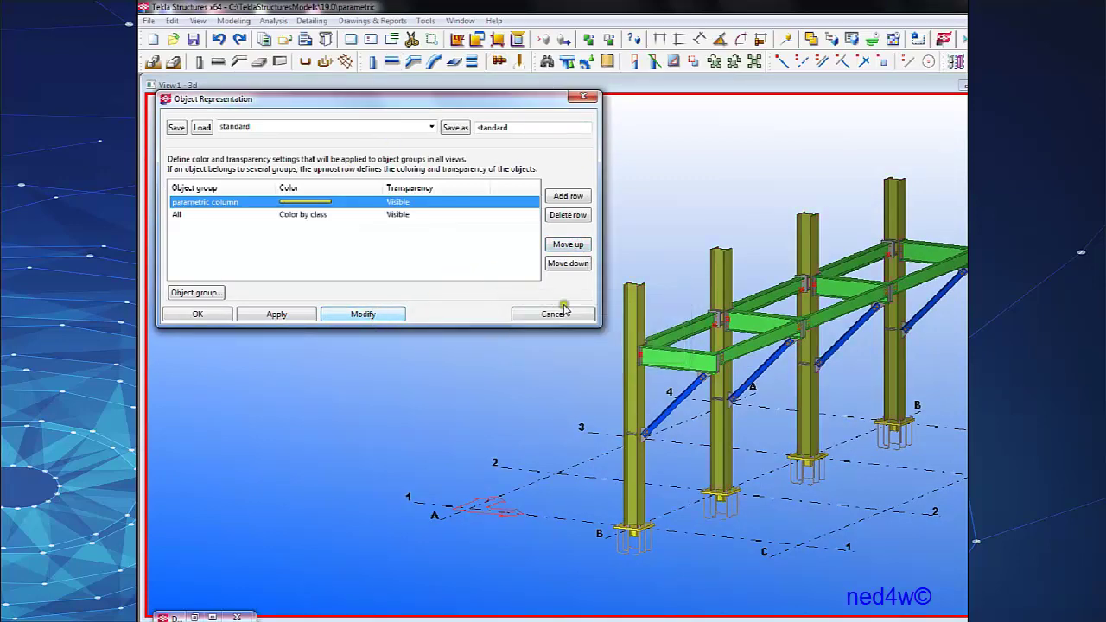
click(725, 378)
middle_drag(724, 378, 811, 368)
scroll(811, 367, up, 3)
scroll(811, 367, down, 2)
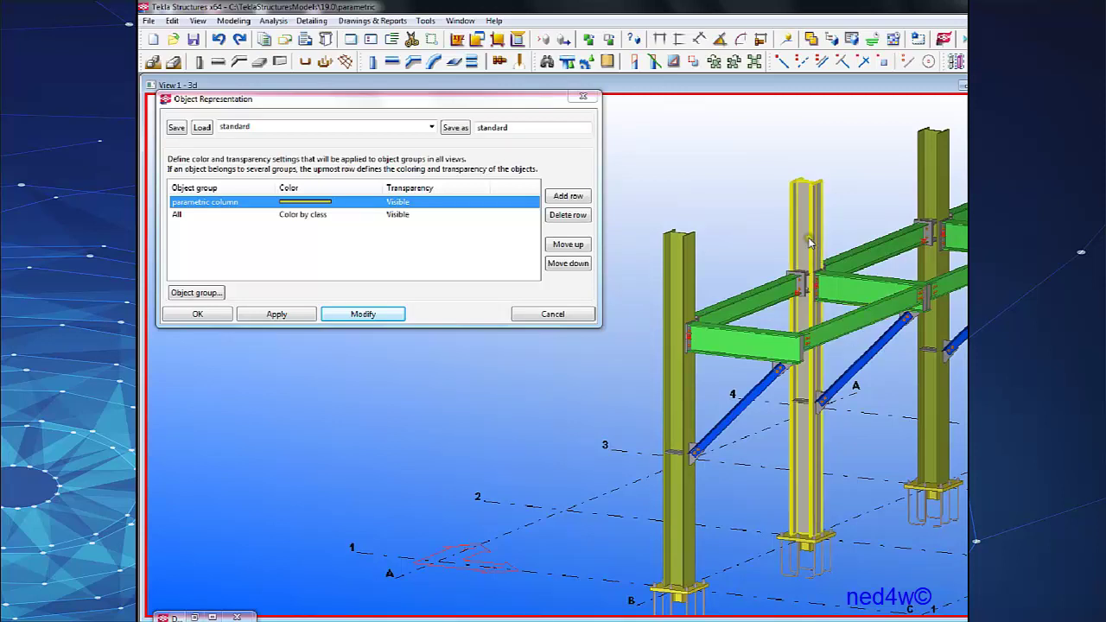
Add another row between the parametric column and All rows and assign it the parametric beam object group.
click(587, 197)
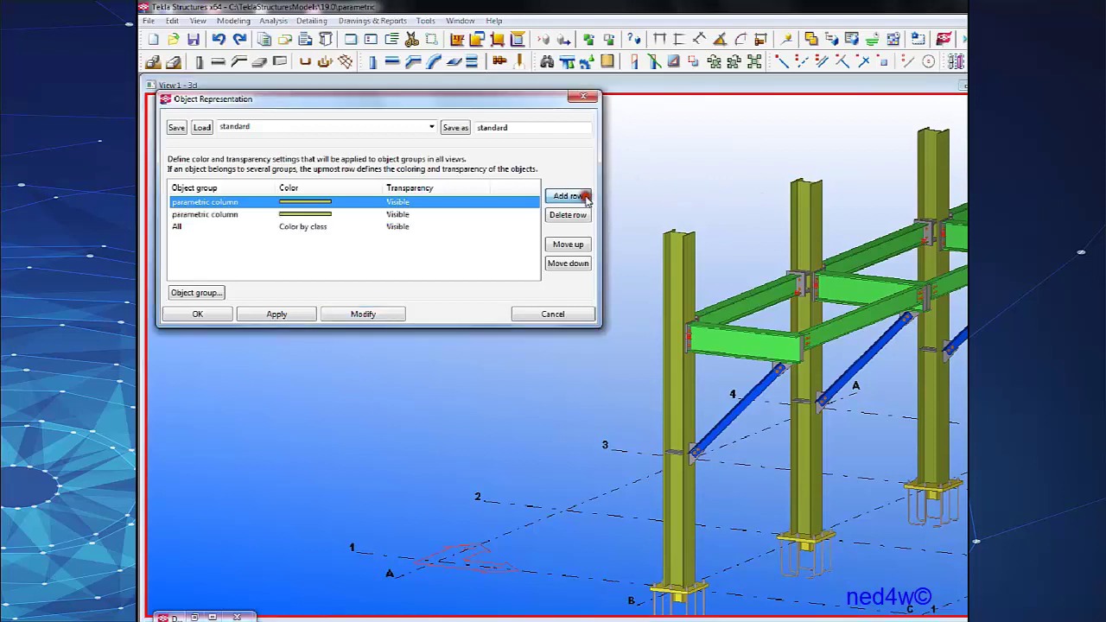
click(237, 214)
click(269, 214)
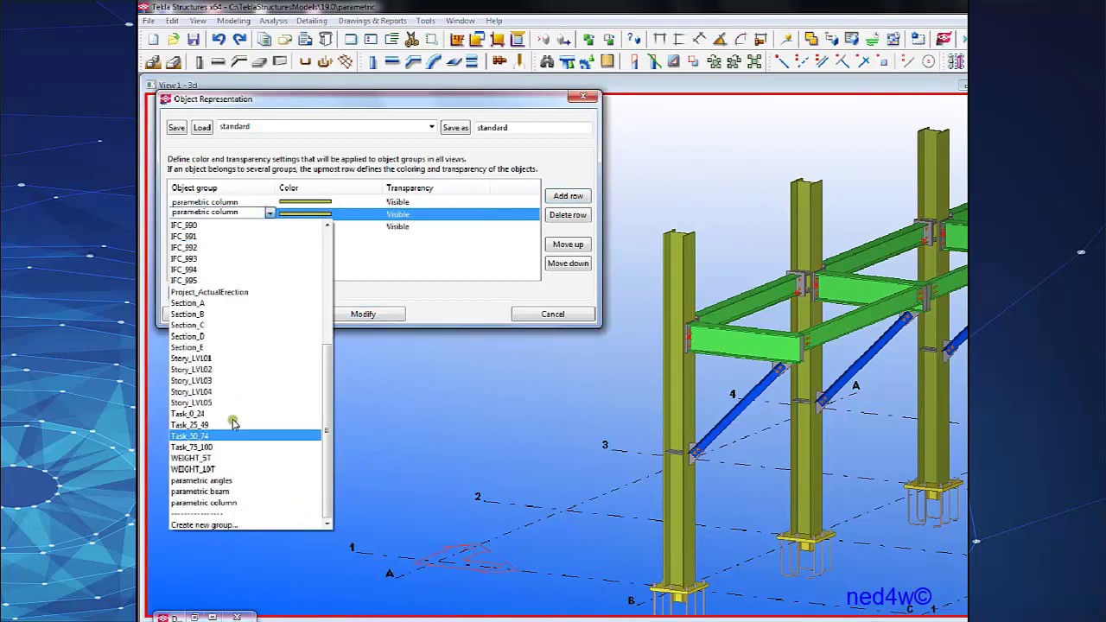
click(237, 491)
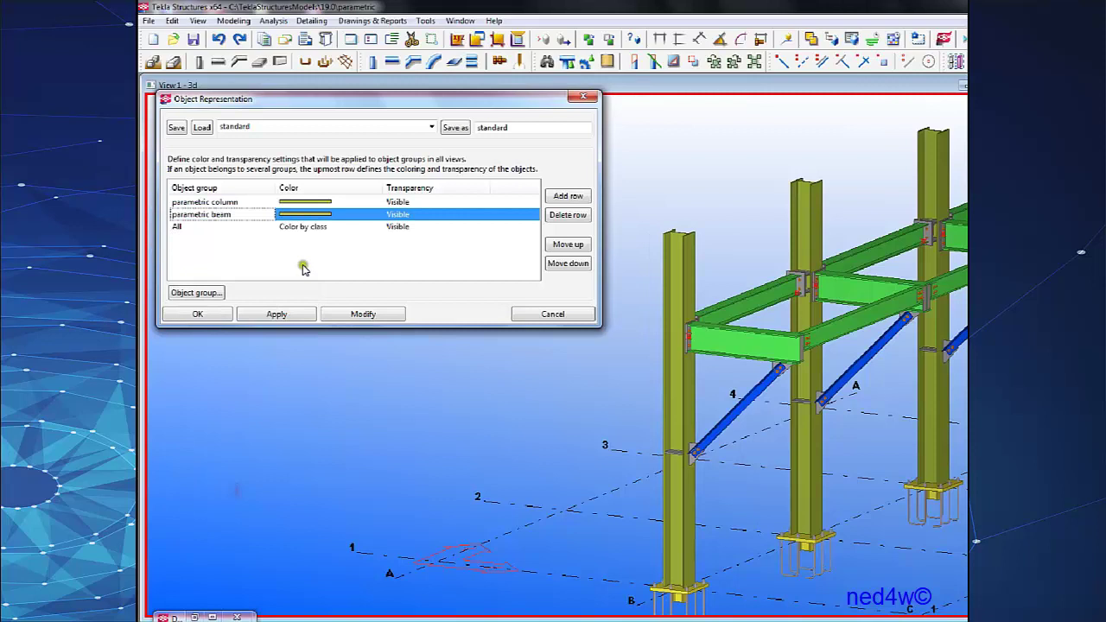
Give the parametric beam group a custom pink-magenta color with red 251, green 51 and blue 201, and accept it.
click(342, 216)
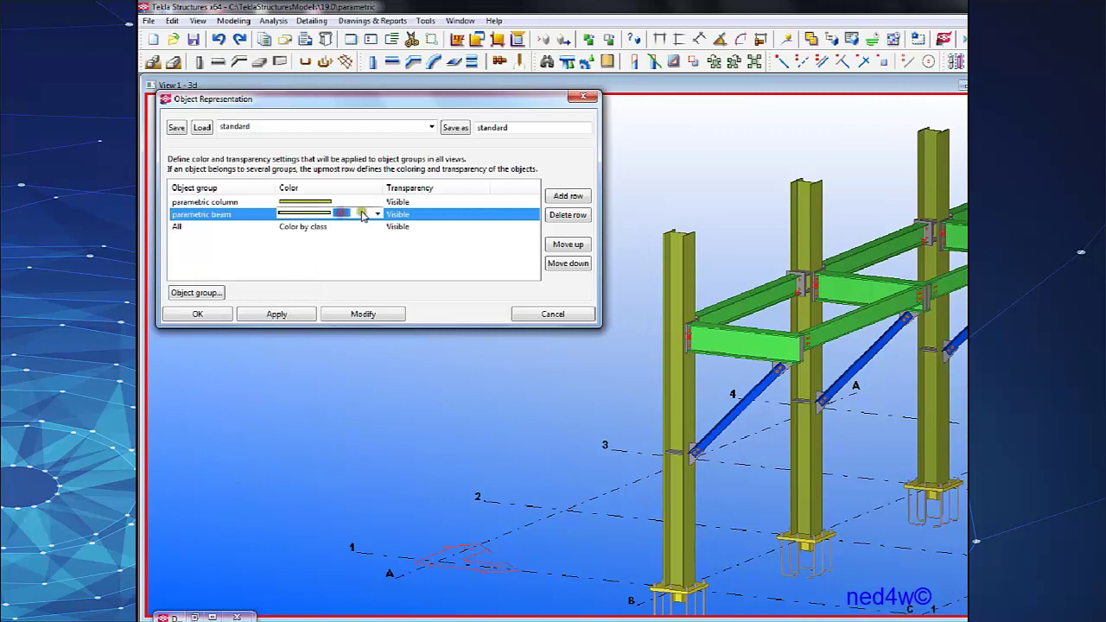
click(377, 213)
click(337, 414)
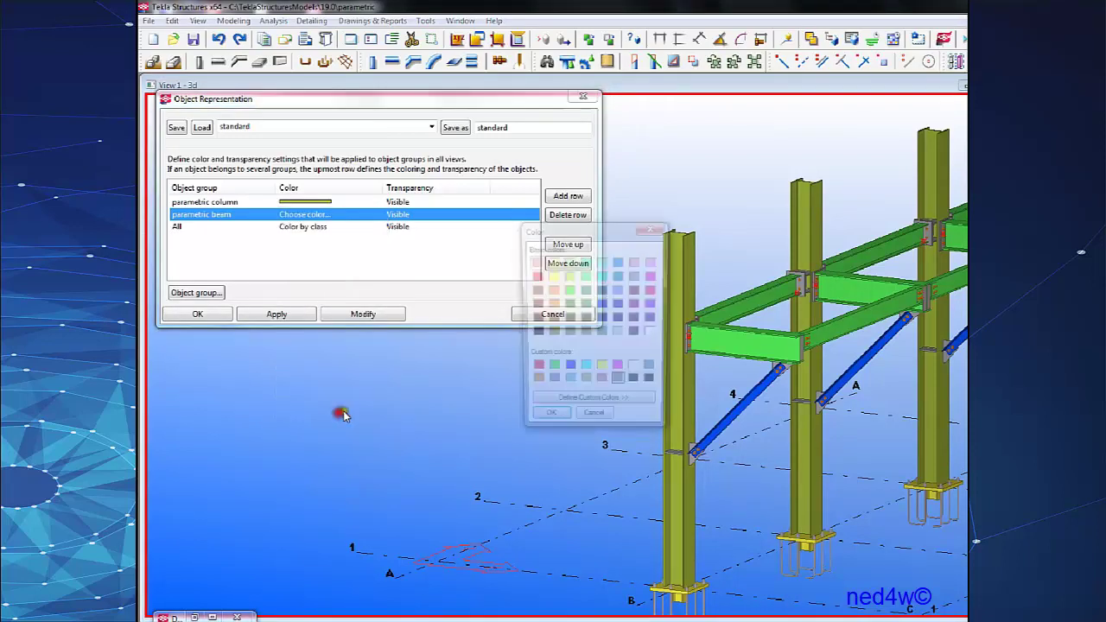
click(631, 405)
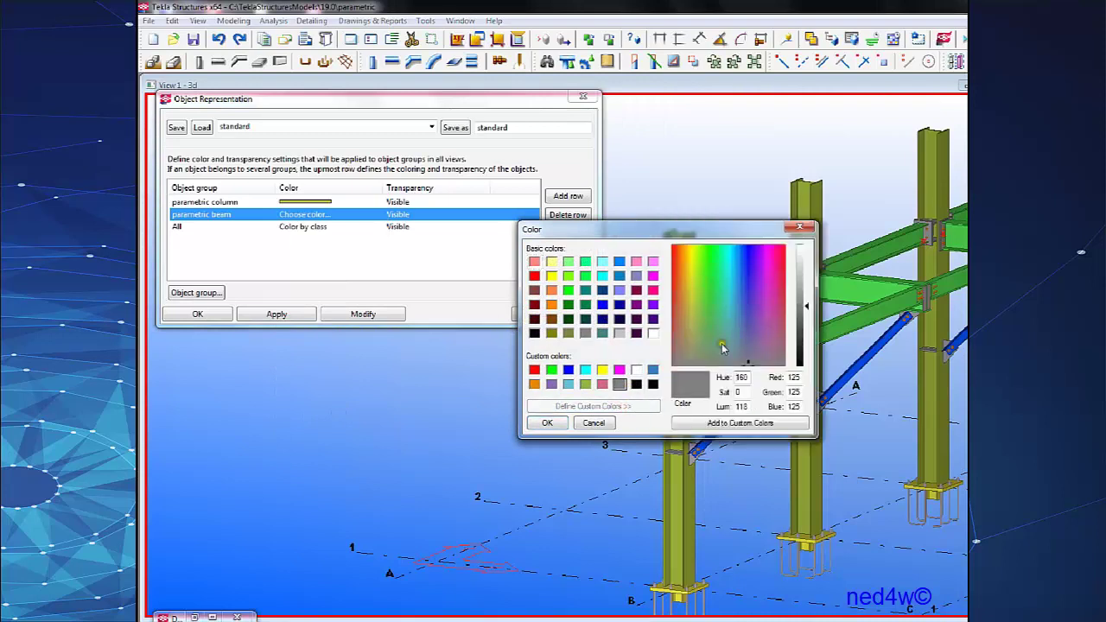
click(762, 302)
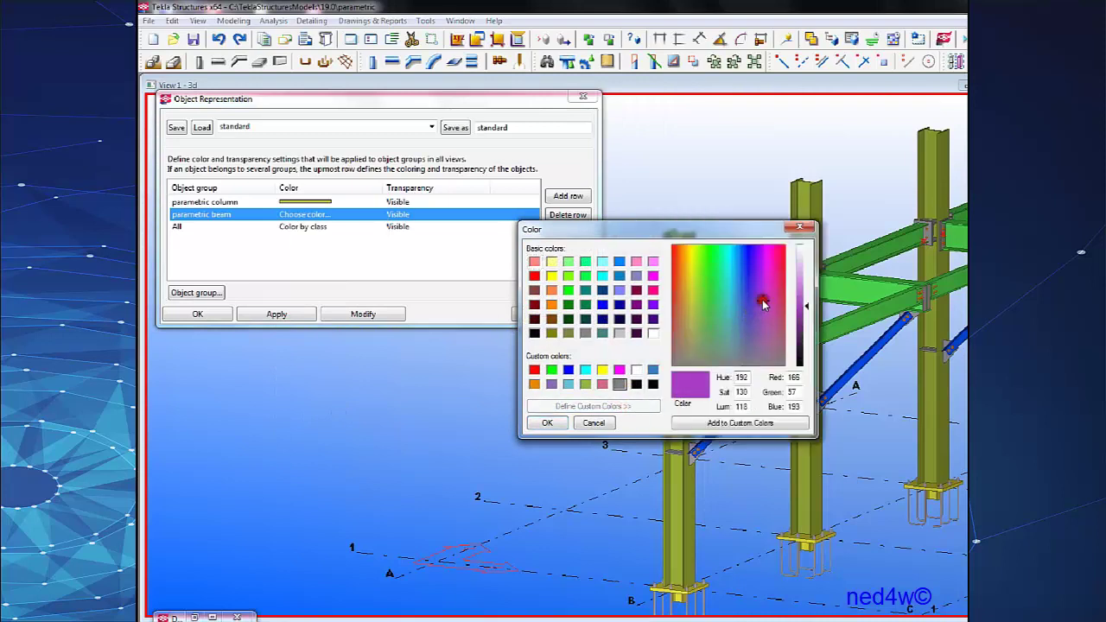
click(766, 295)
click(763, 304)
click(769, 323)
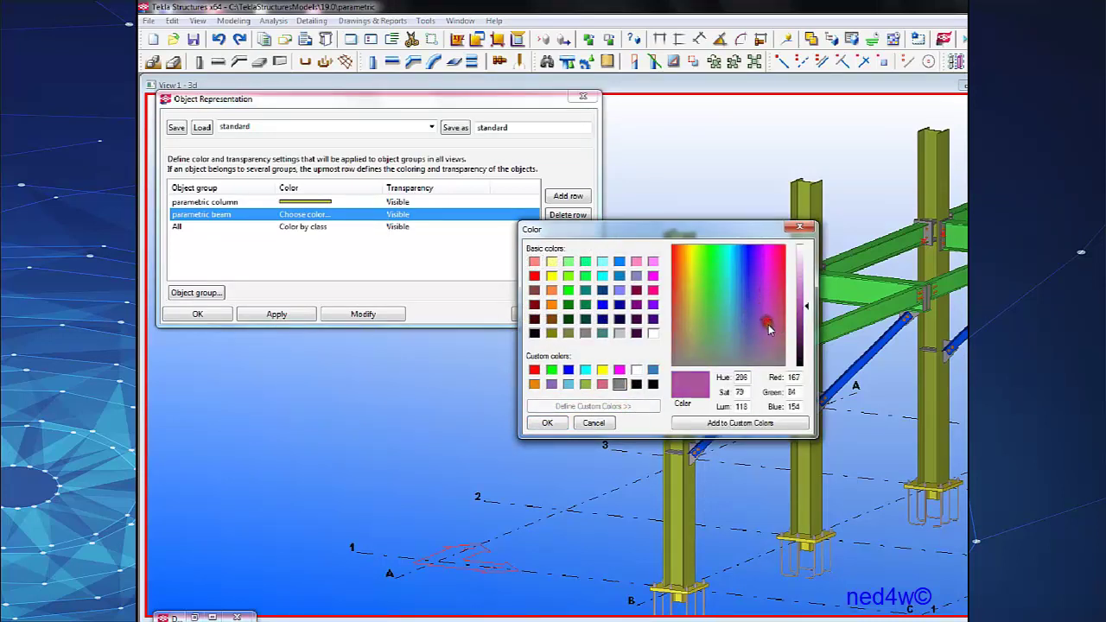
click(773, 332)
drag(772, 335, 775, 252)
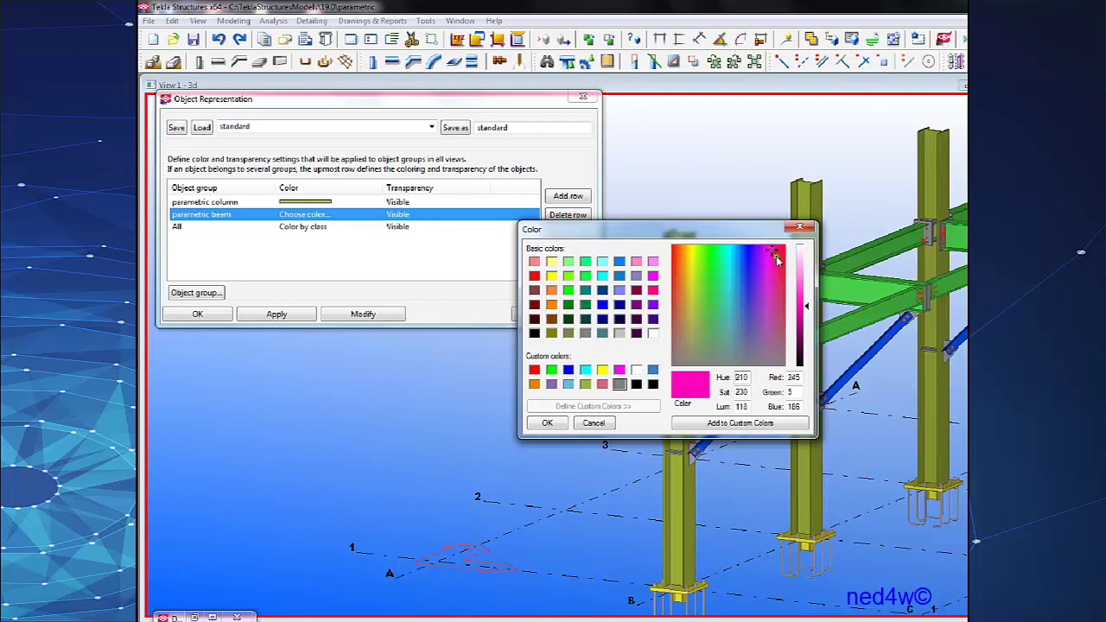
click(808, 298)
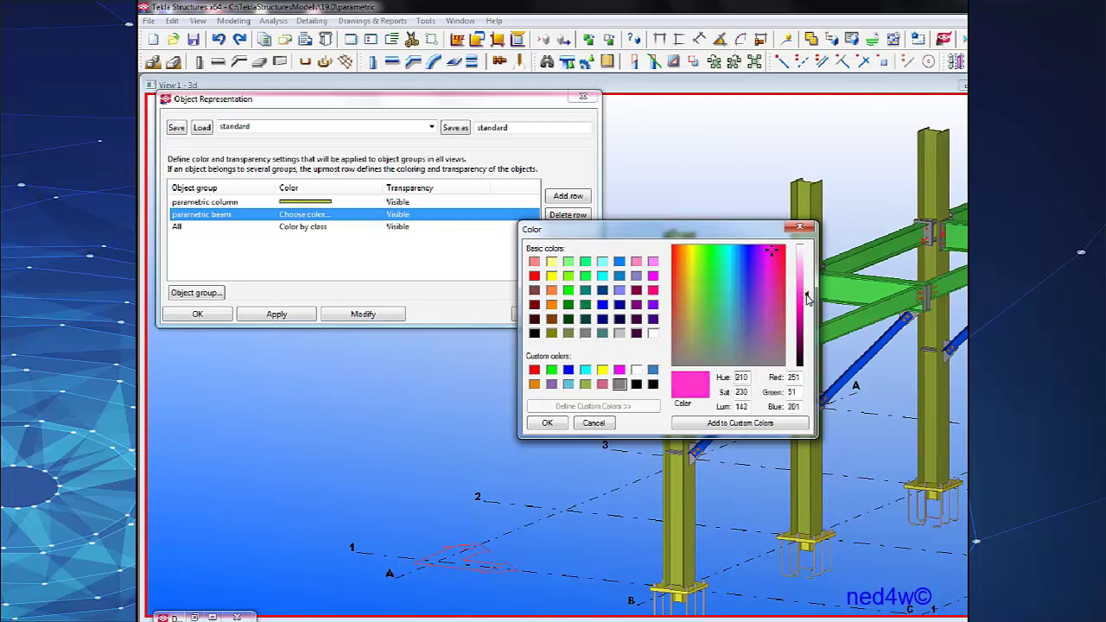
click(547, 422)
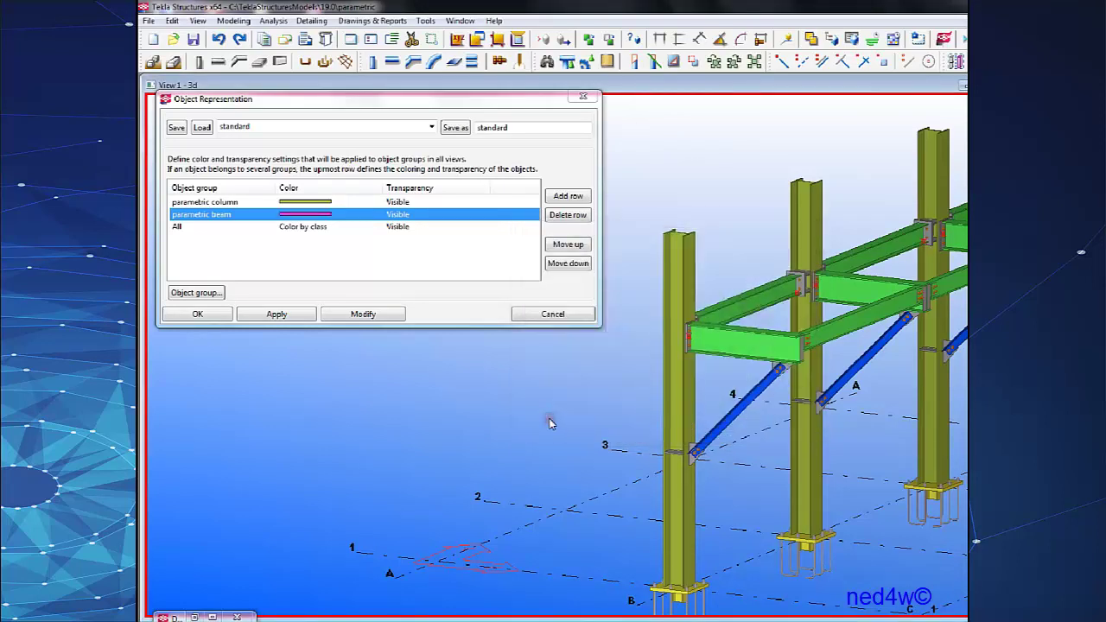
Make the parametric beam group 70% transparent, modify the views and inspect the beams up close in the model.
click(466, 214)
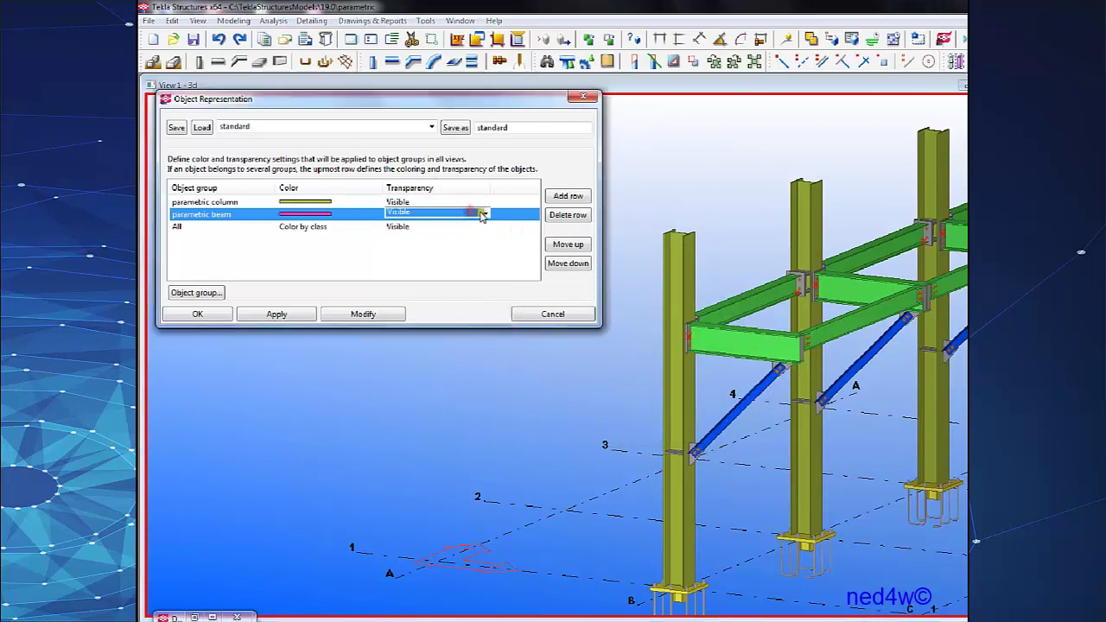
click(485, 213)
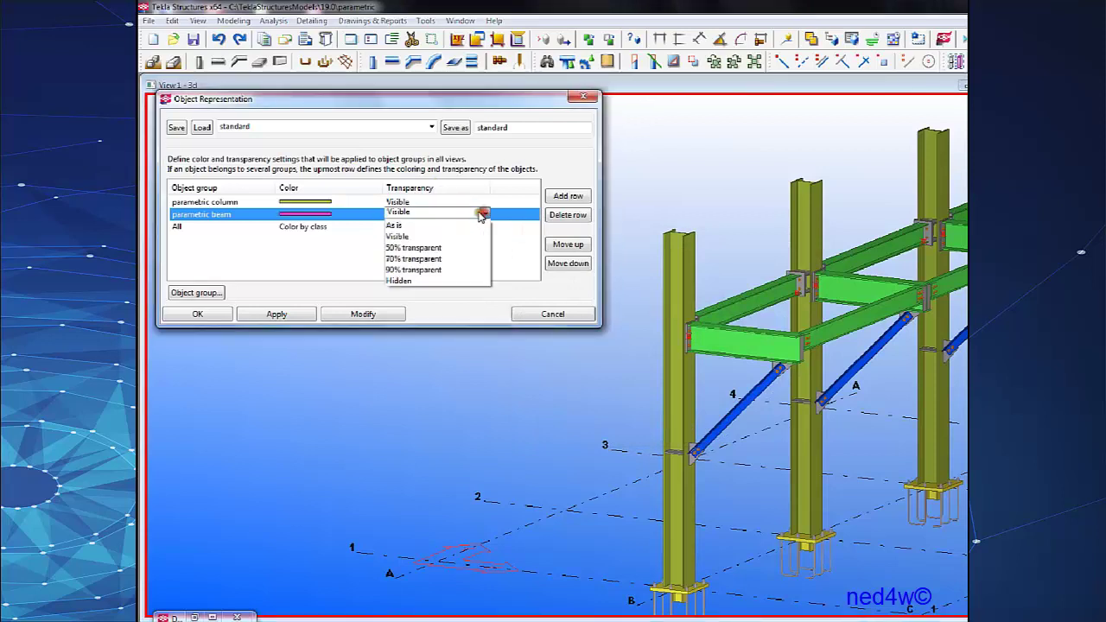
click(449, 259)
click(363, 315)
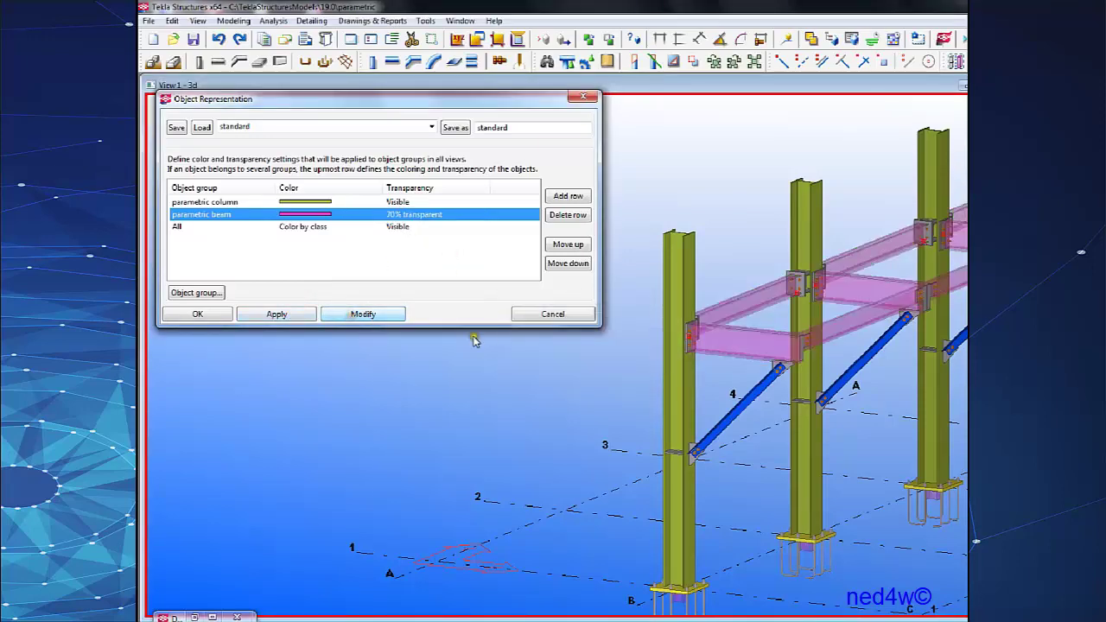
scroll(776, 405, up, 6)
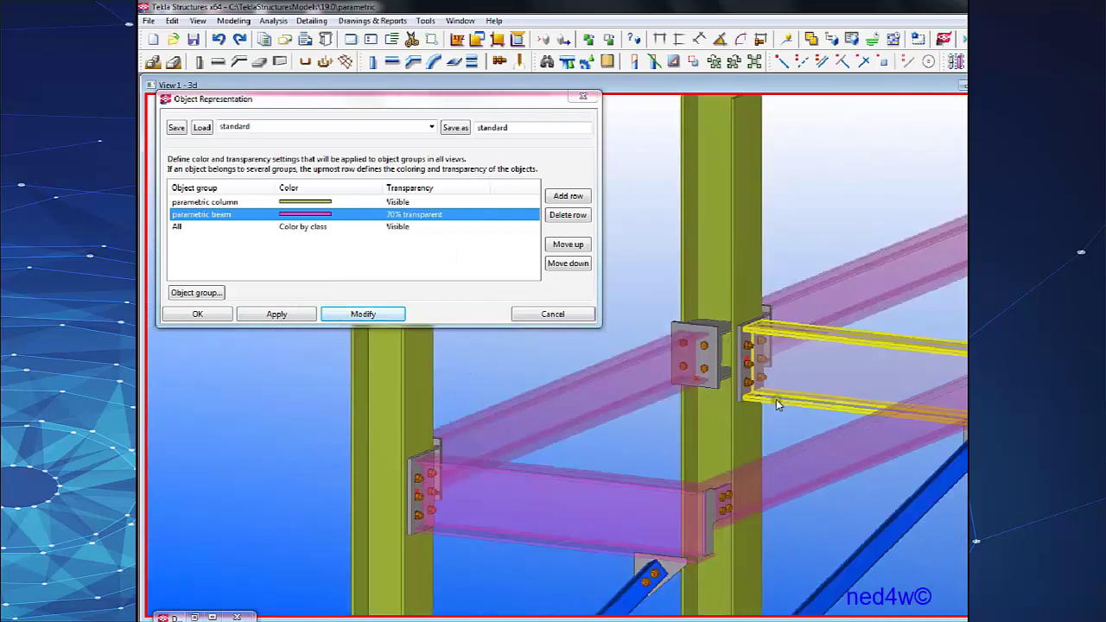
ctrl+middle_drag(776, 405, 741, 417)
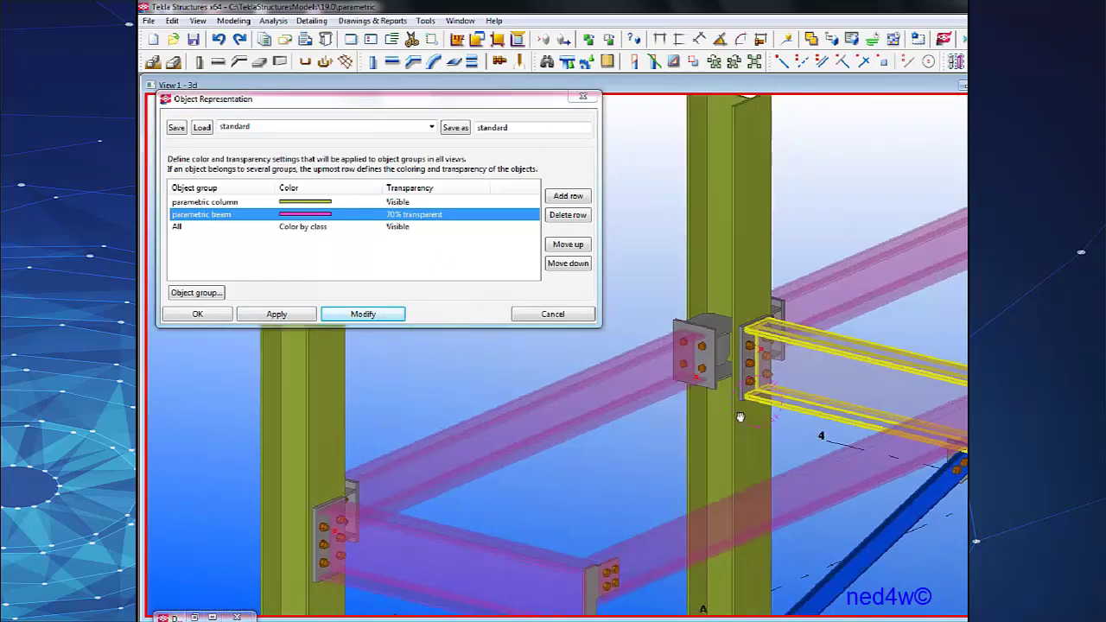
scroll(738, 428, down, 10)
scroll(632, 415, up, 5)
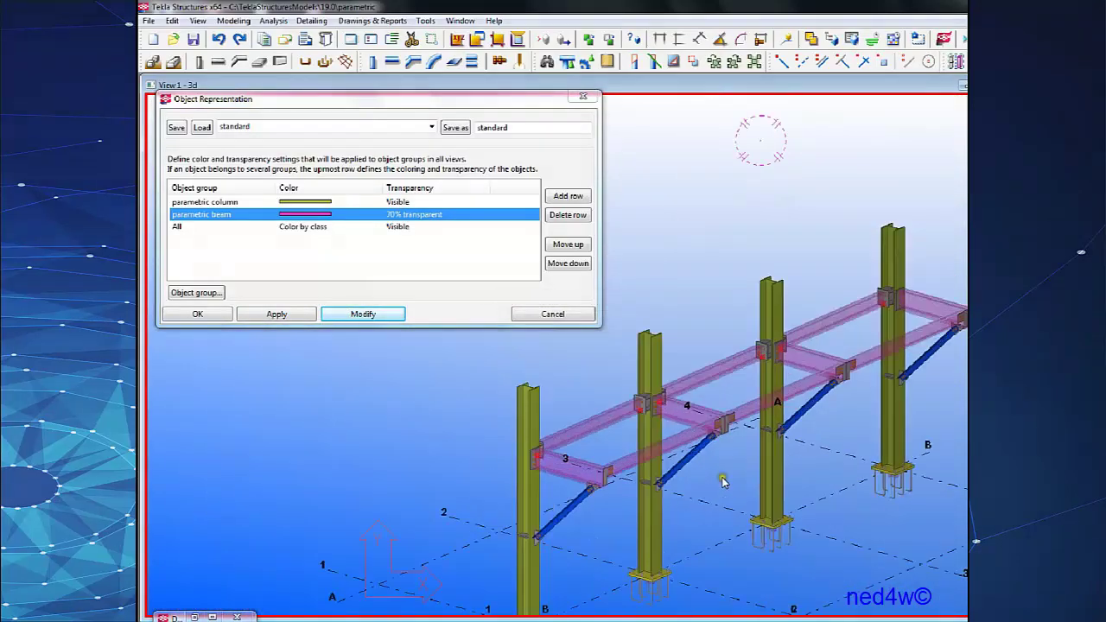
middle_drag(724, 482, 715, 409)
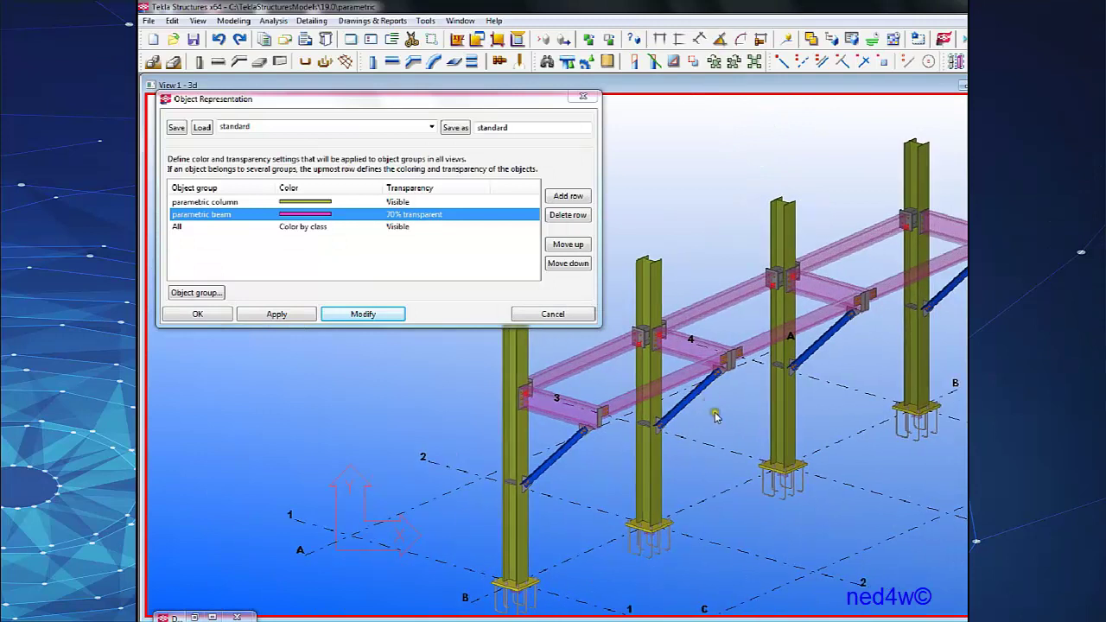
click(692, 350)
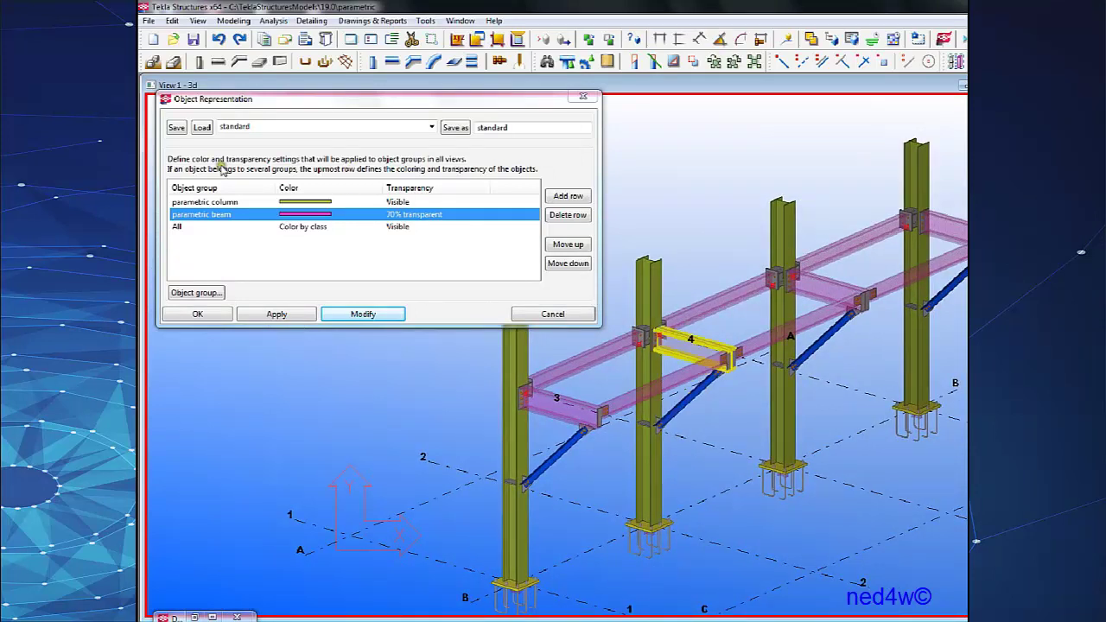
Add another row between the parametric beam and All rows and assign it the parametric angles object group.
click(568, 196)
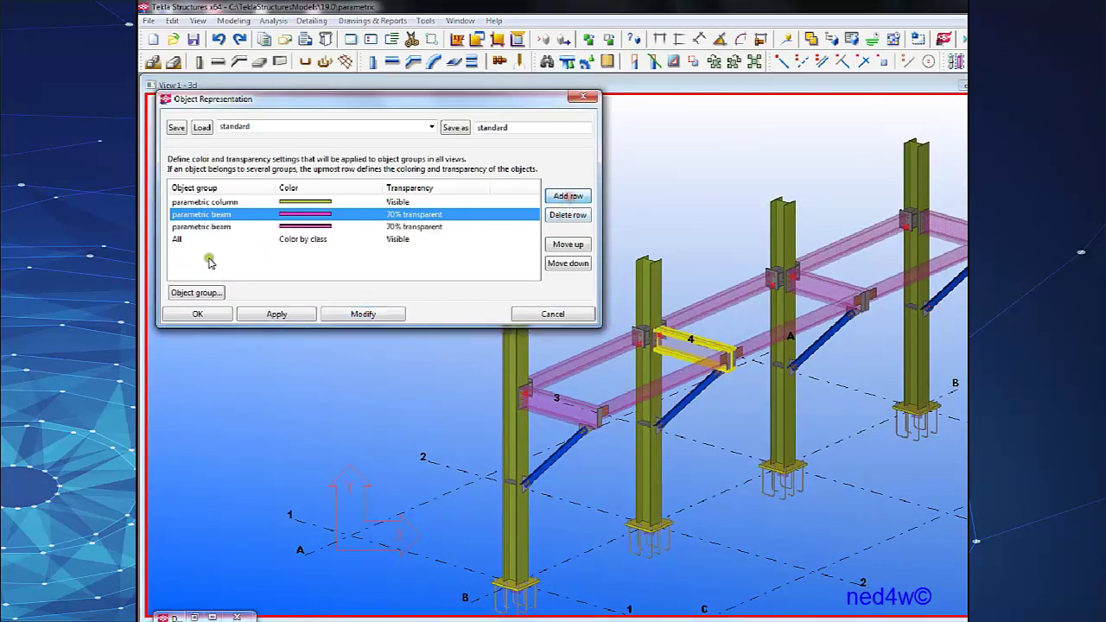
click(242, 229)
click(270, 225)
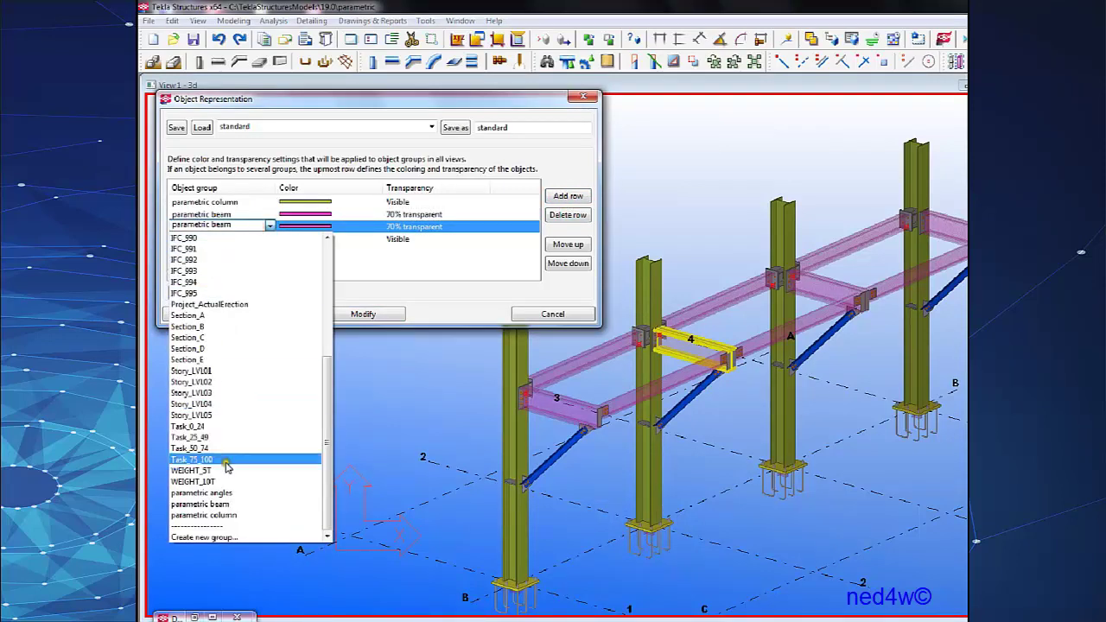
click(229, 494)
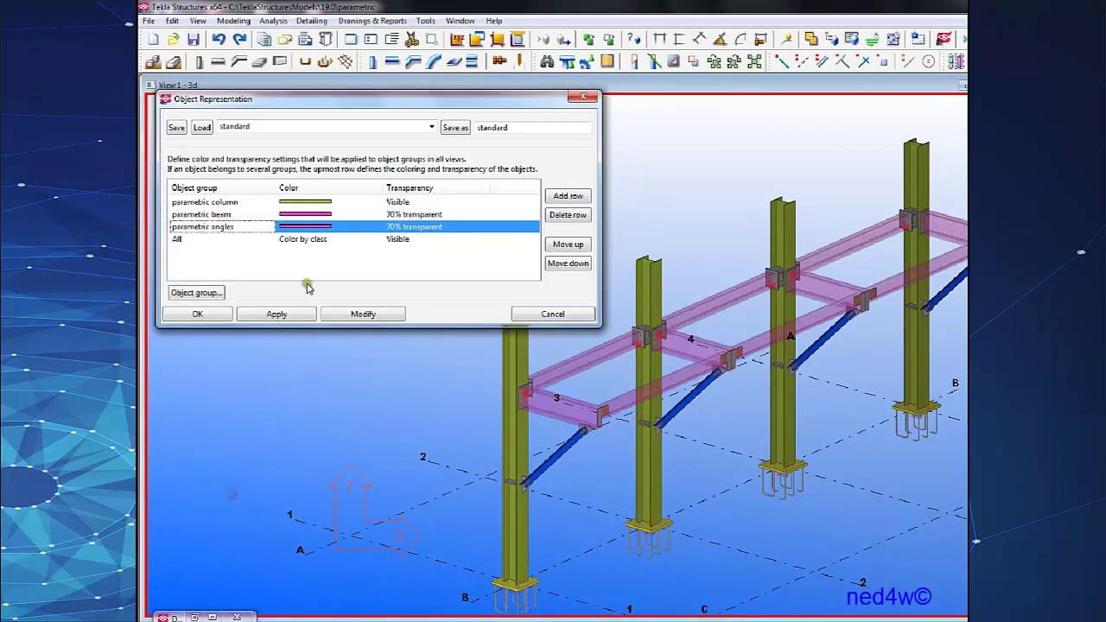
Give the parametric angles group the basic spring-green color and apply the representation settings.
click(367, 226)
click(370, 226)
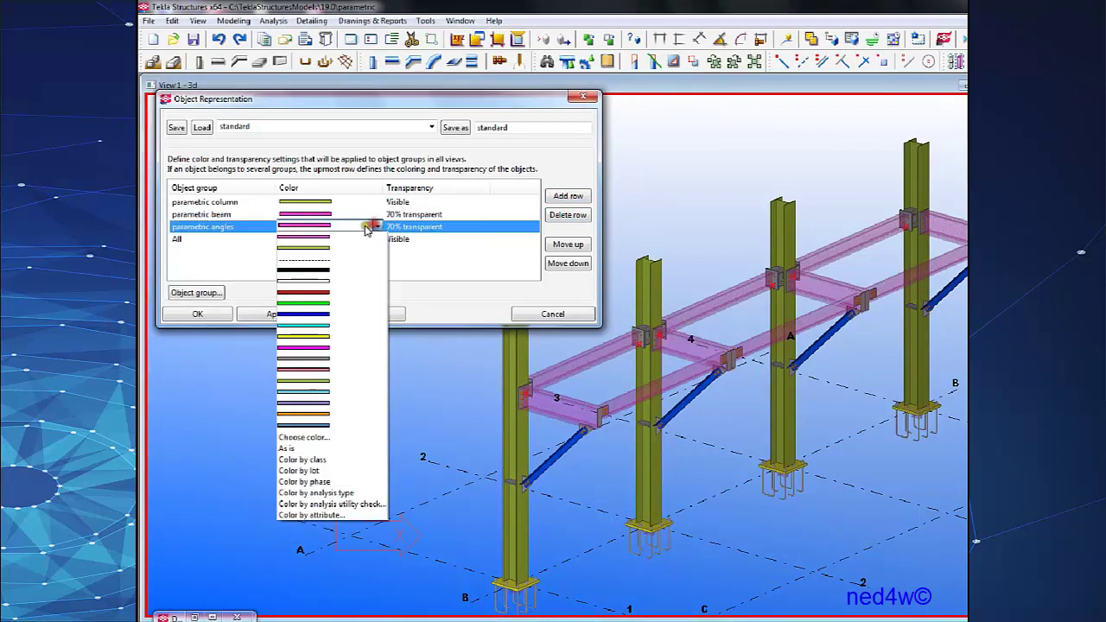
click(328, 439)
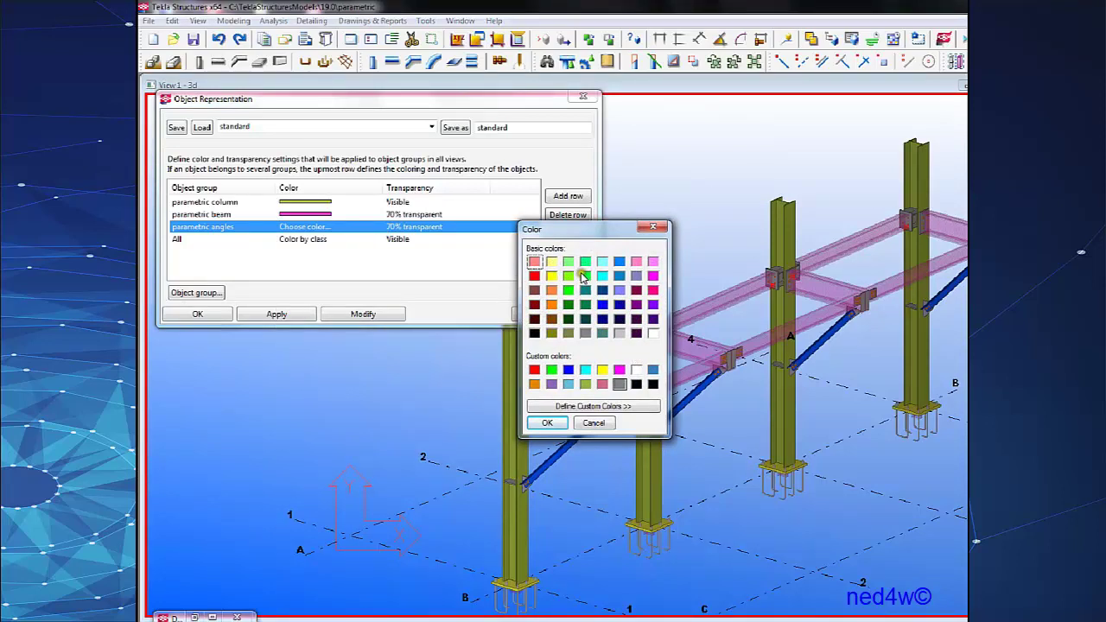
click(585, 262)
click(553, 424)
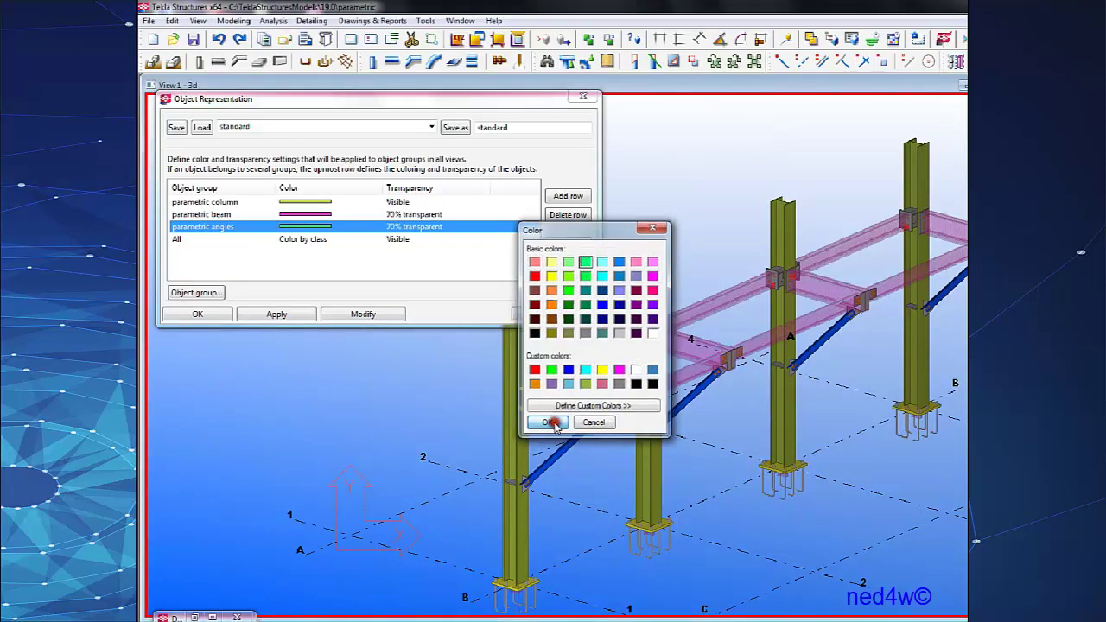
click(276, 314)
Set the parametric angles group's transparency to Visible, modify the views and accept the object representation settings.
click(484, 227)
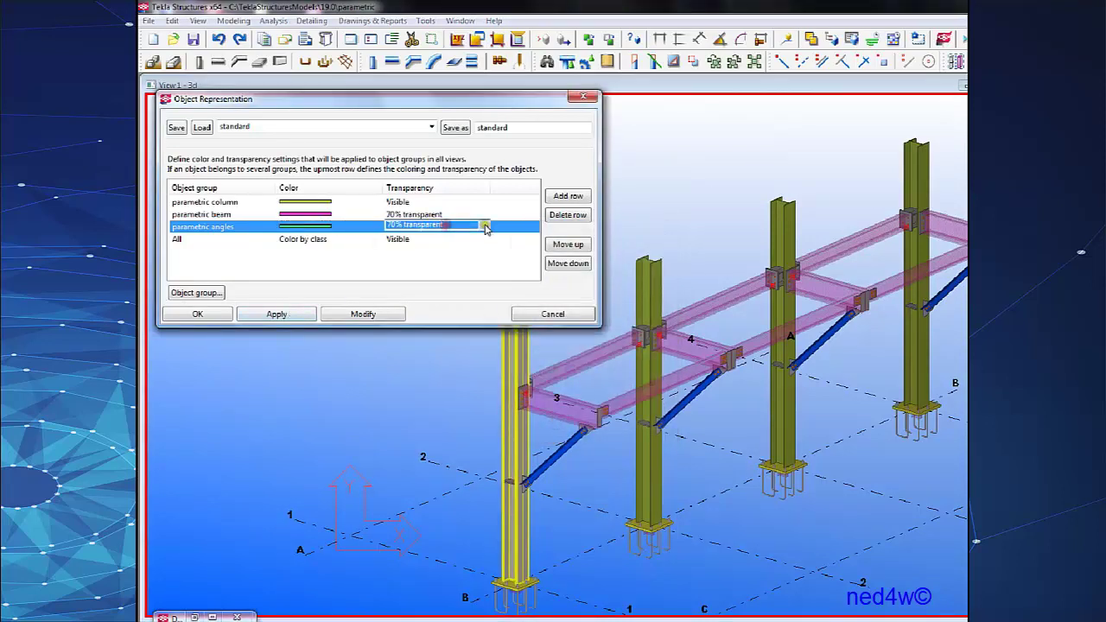
click(486, 226)
click(437, 242)
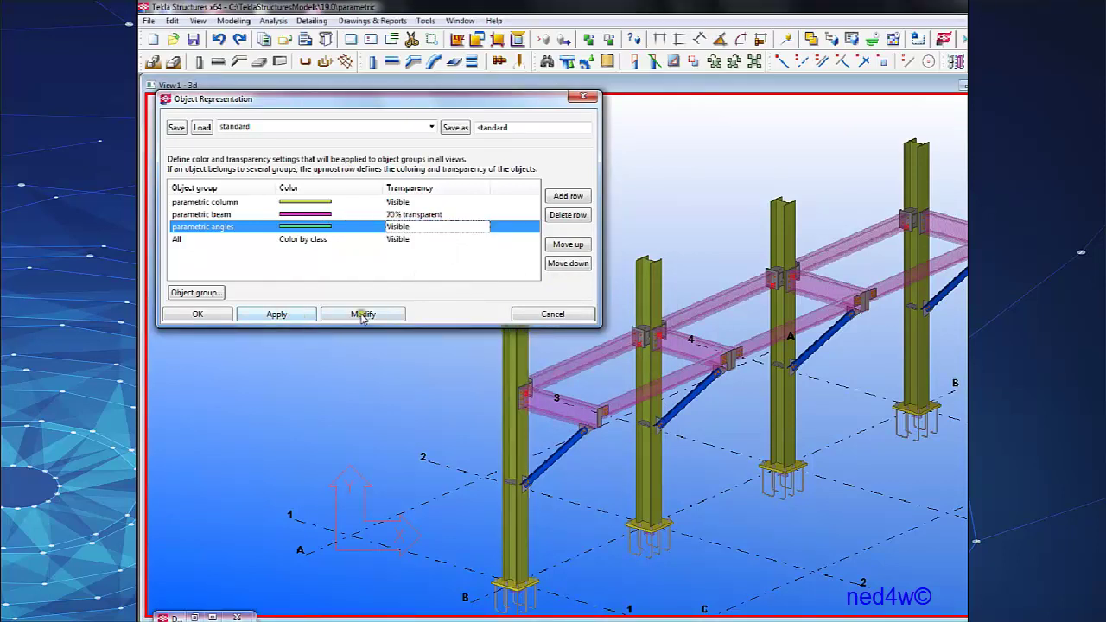
click(363, 314)
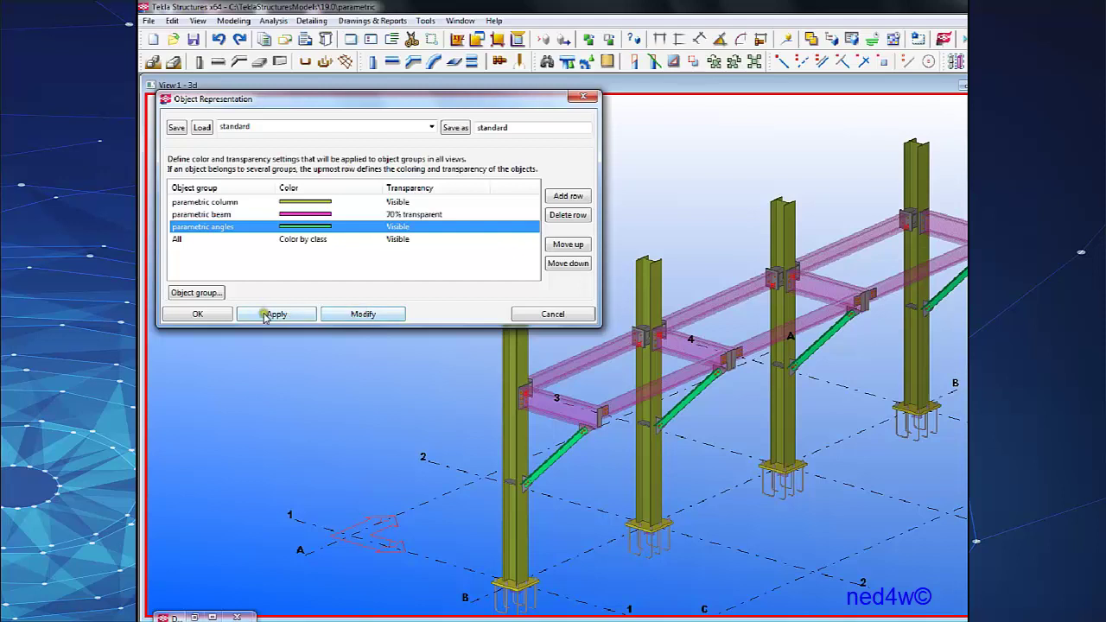
click(214, 316)
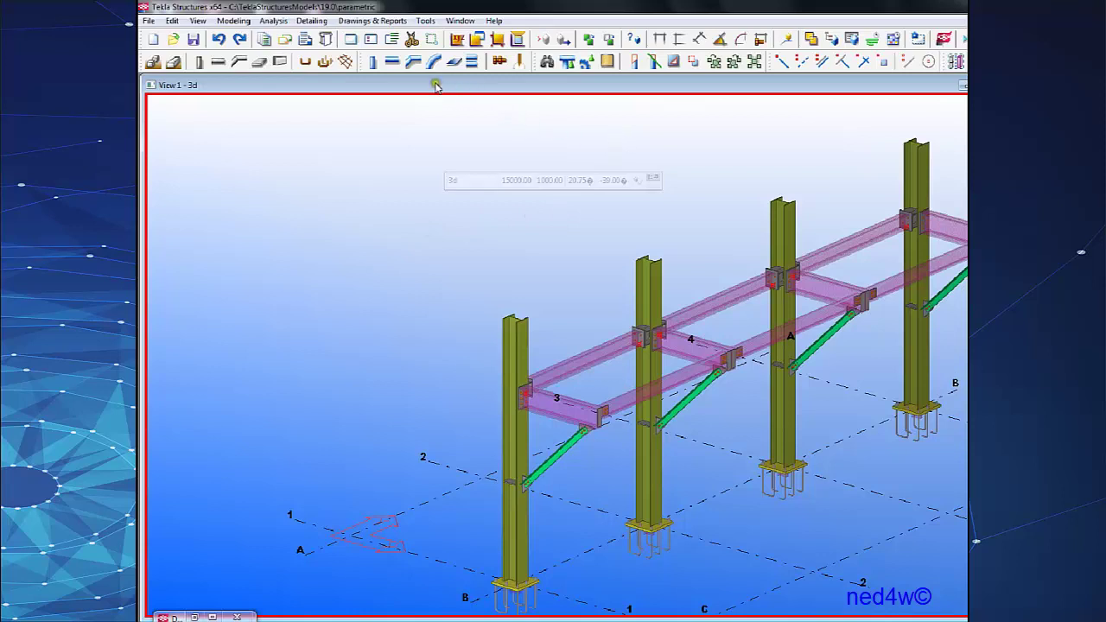
Create a test beam about 5230 mm long at ground level, running diagonally past the column bases, and end the command.
click(391, 61)
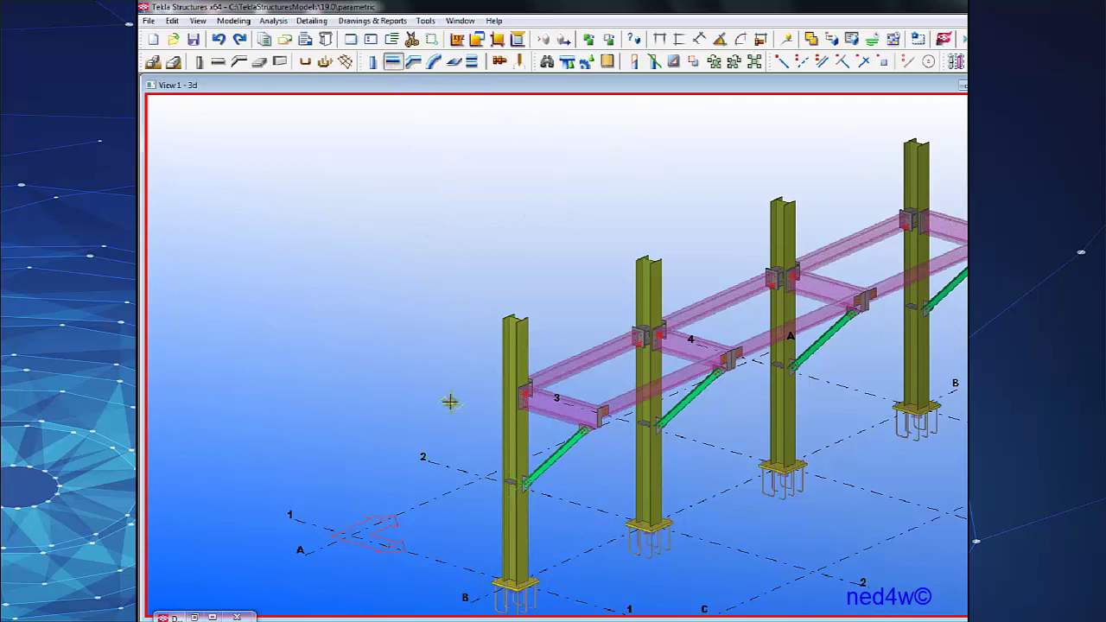
click(563, 560)
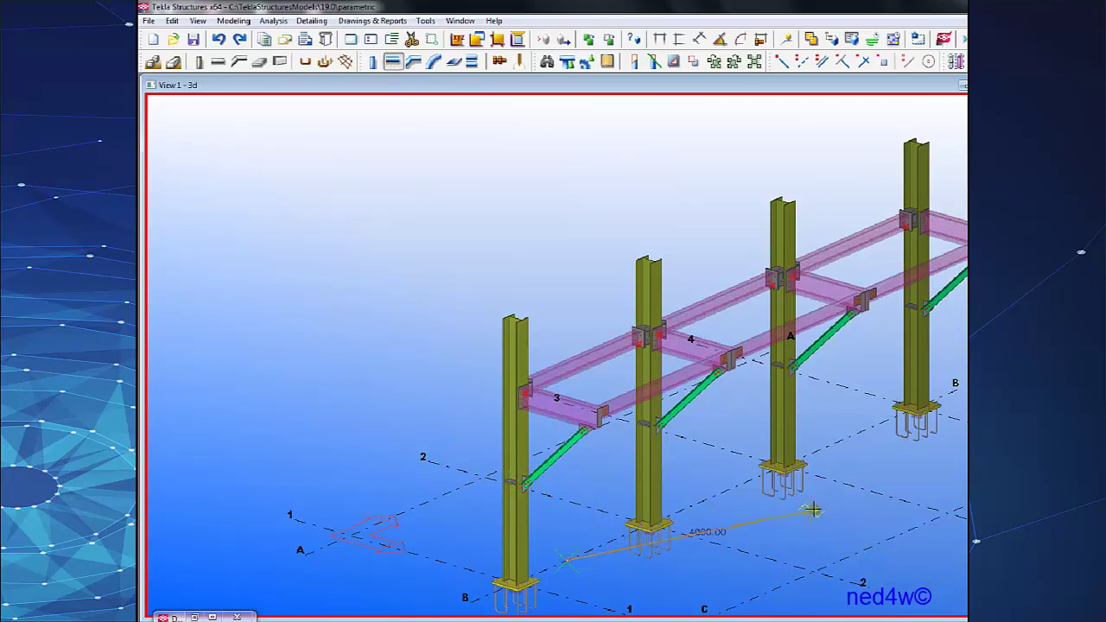
click(890, 497)
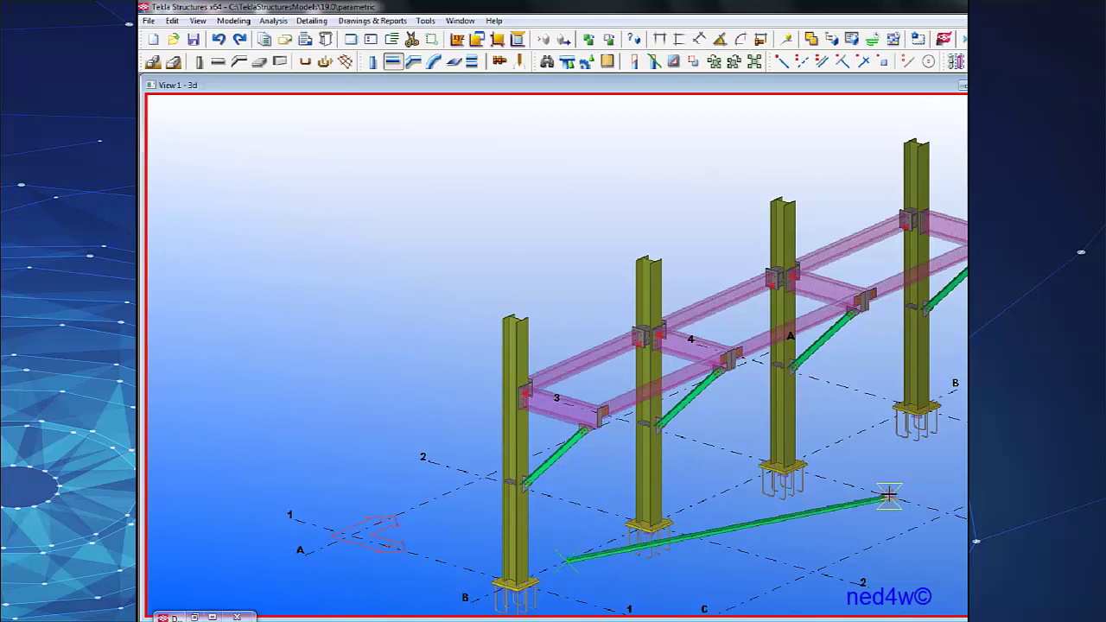
right_click(856, 437)
click(877, 445)
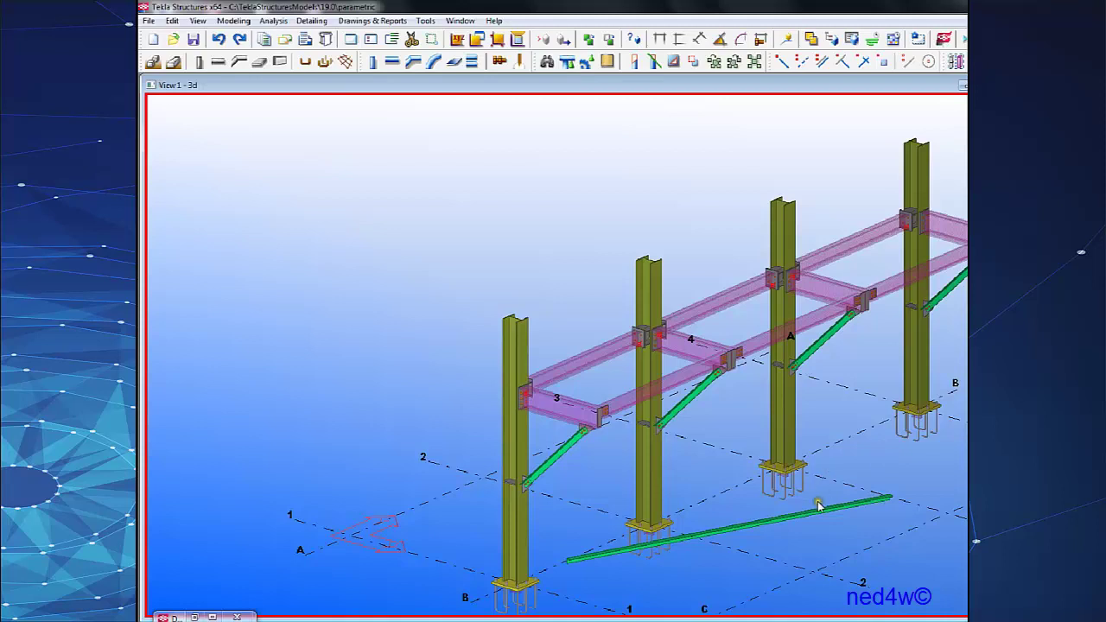
Load the standard properties (BEAM, UB406*140*39, class 3) into the test member, modify it and inspect how it is displayed.
double_click(593, 557)
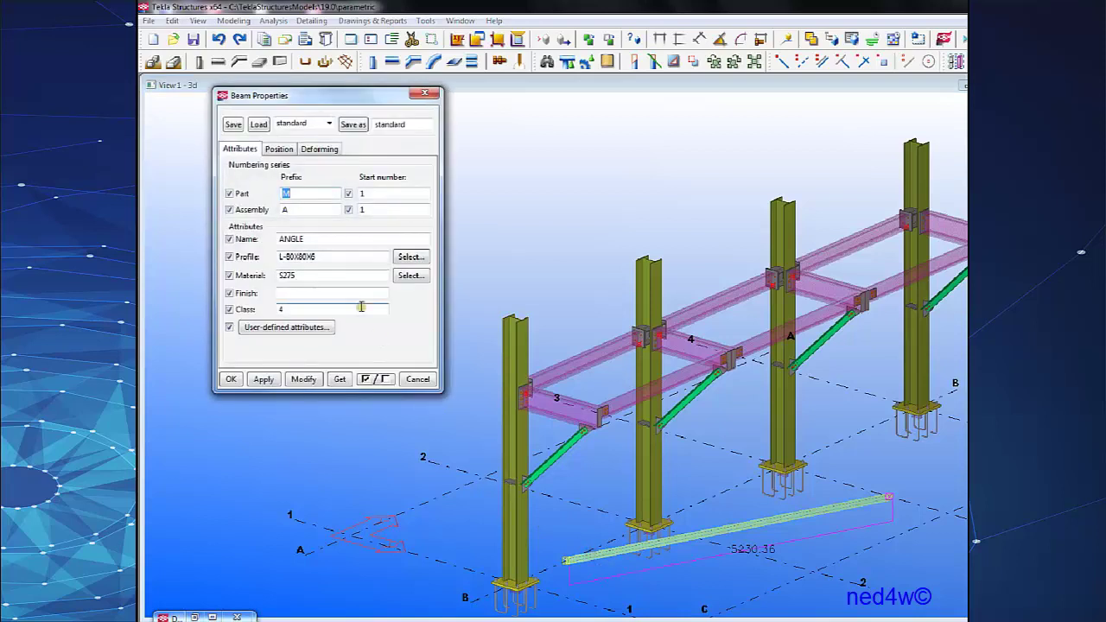
click(260, 125)
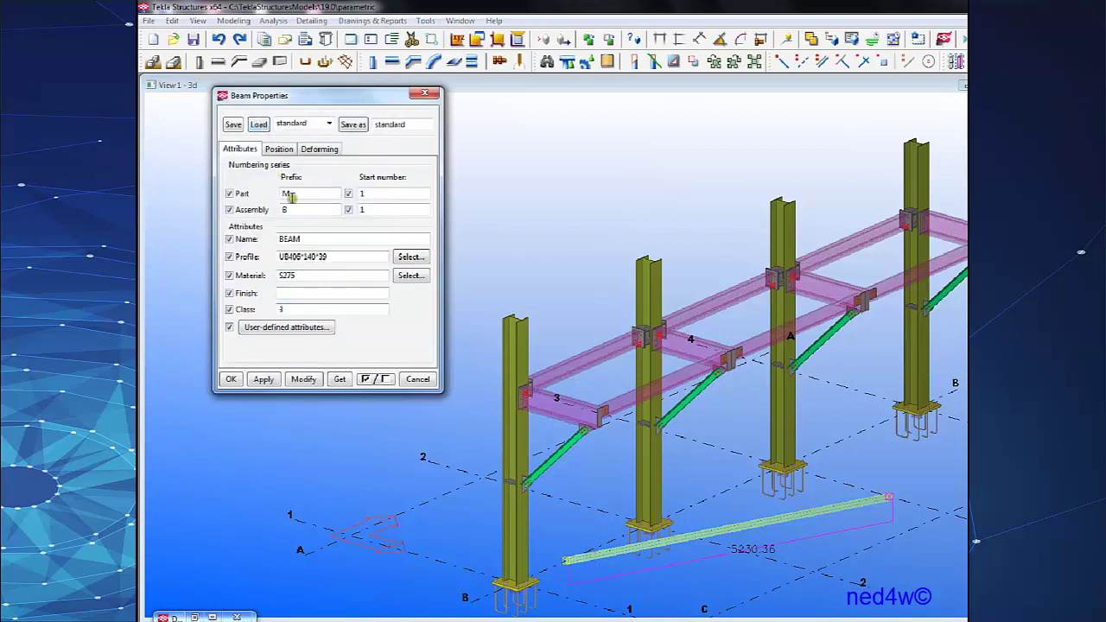
click(304, 379)
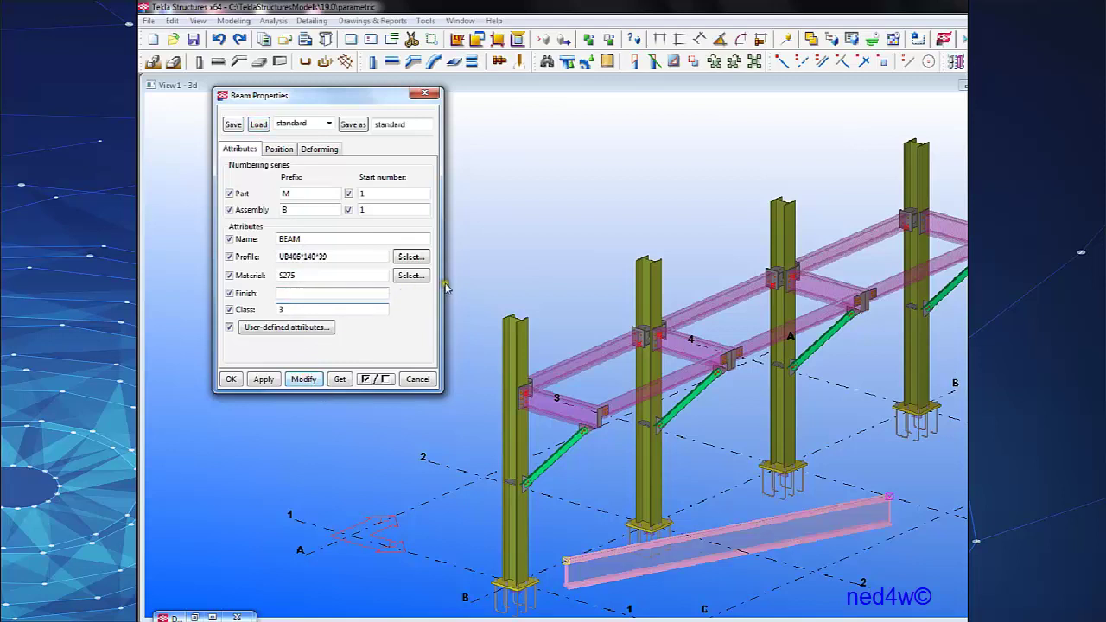
click(418, 379)
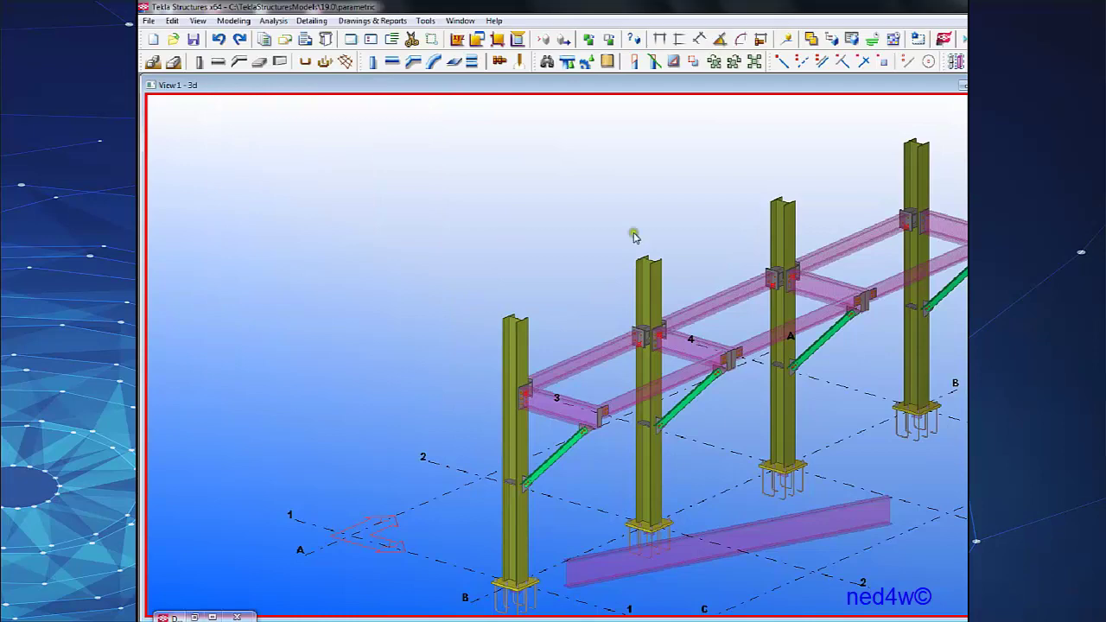
click(748, 538)
scroll(714, 363, up, 5)
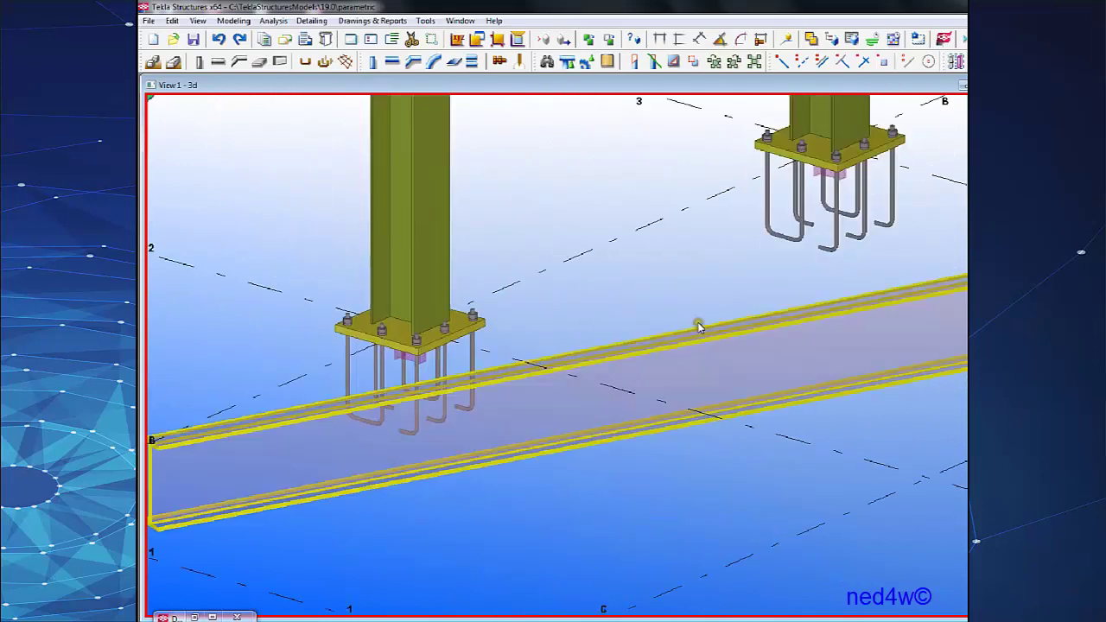
Delete the diagonal test beam at the column bases and view the whole frame from a slightly different angle.
scroll(701, 327, down, 5)
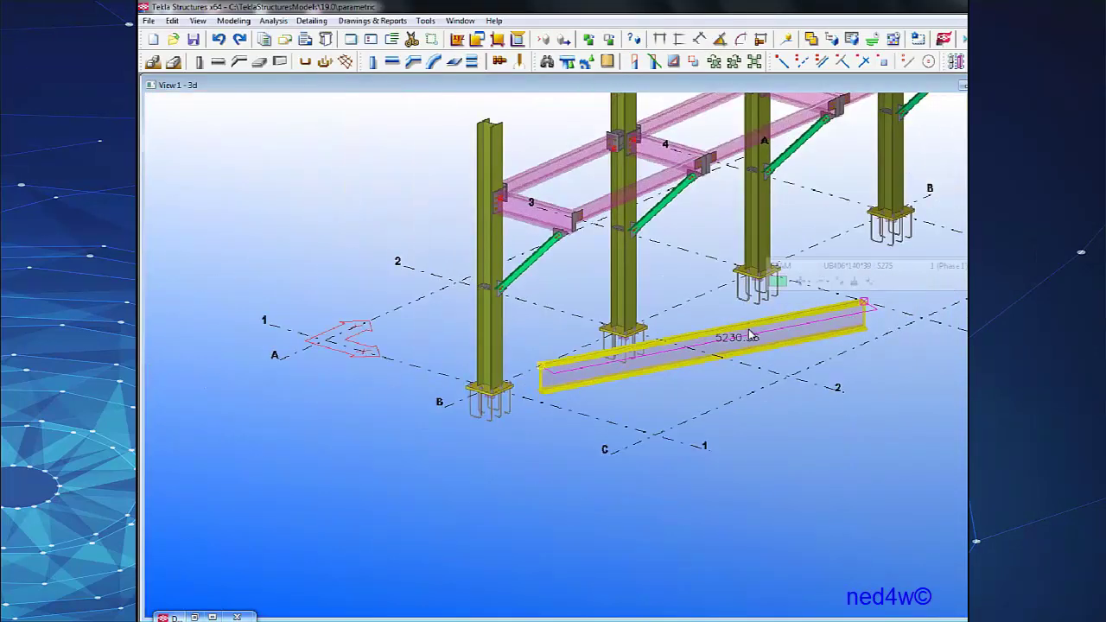
key(Delete)
scroll(727, 346, down, 4)
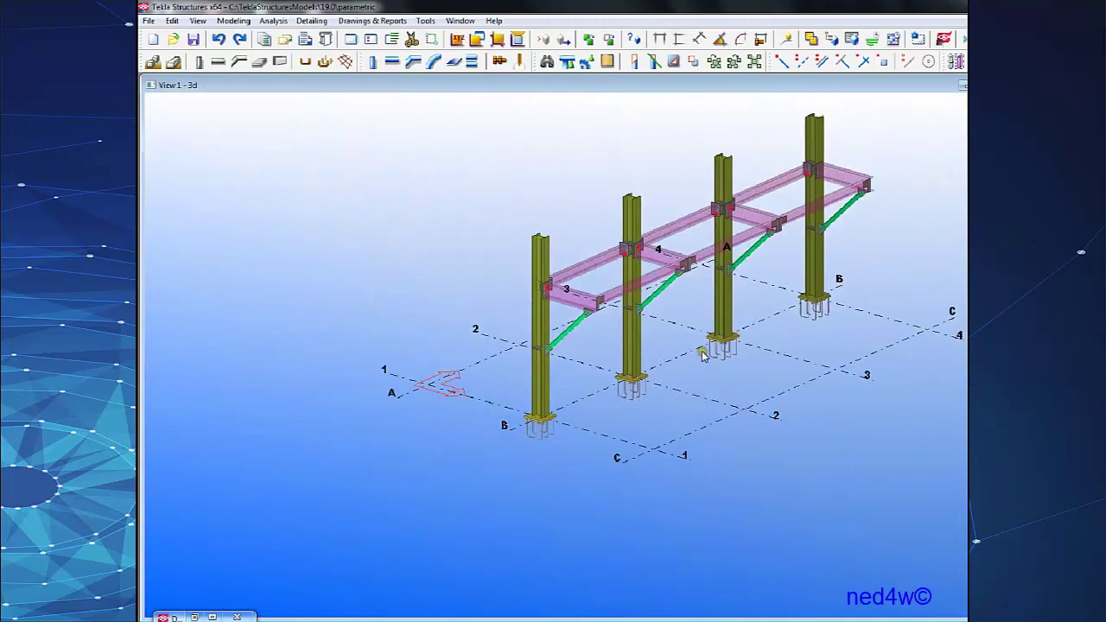
ctrl+middle_drag(702, 355, 717, 376)
scroll(656, 300, up, 4)
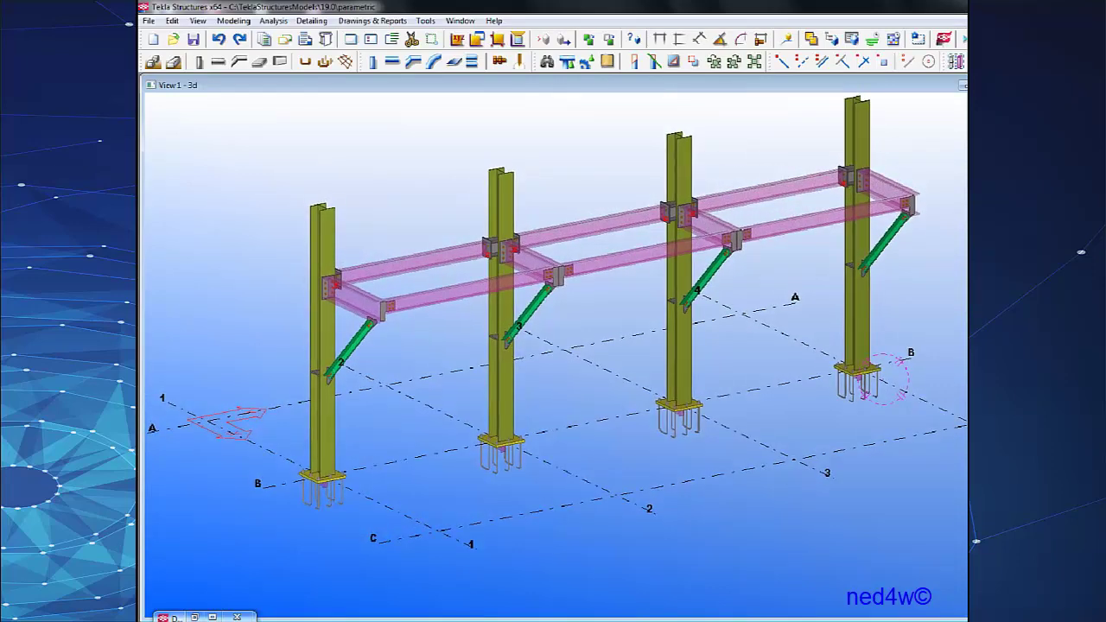
click(921, 621)
right_click(917, 584)
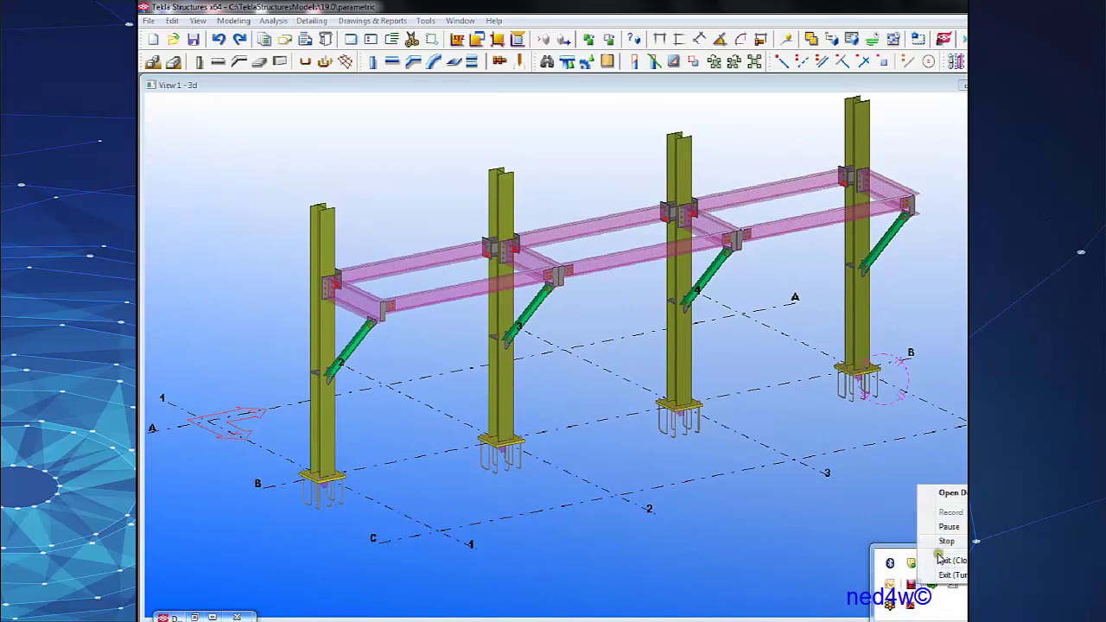
click(949, 526)
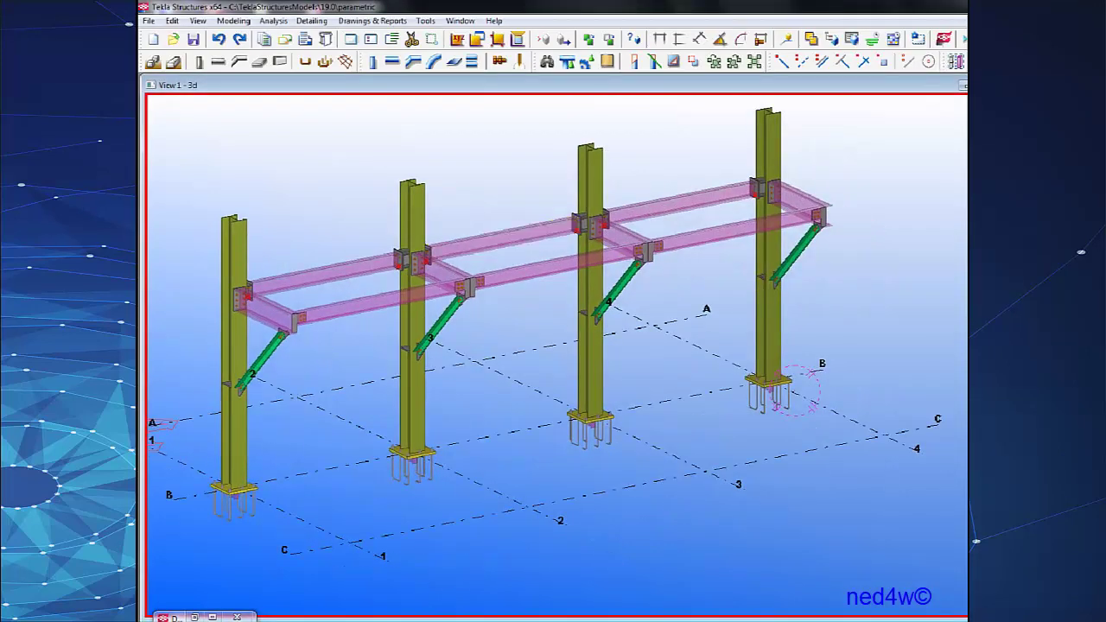
Open the Master Drawing Catalog, enlarge its window and browse to the stored assembly drawings.
click(912, 138)
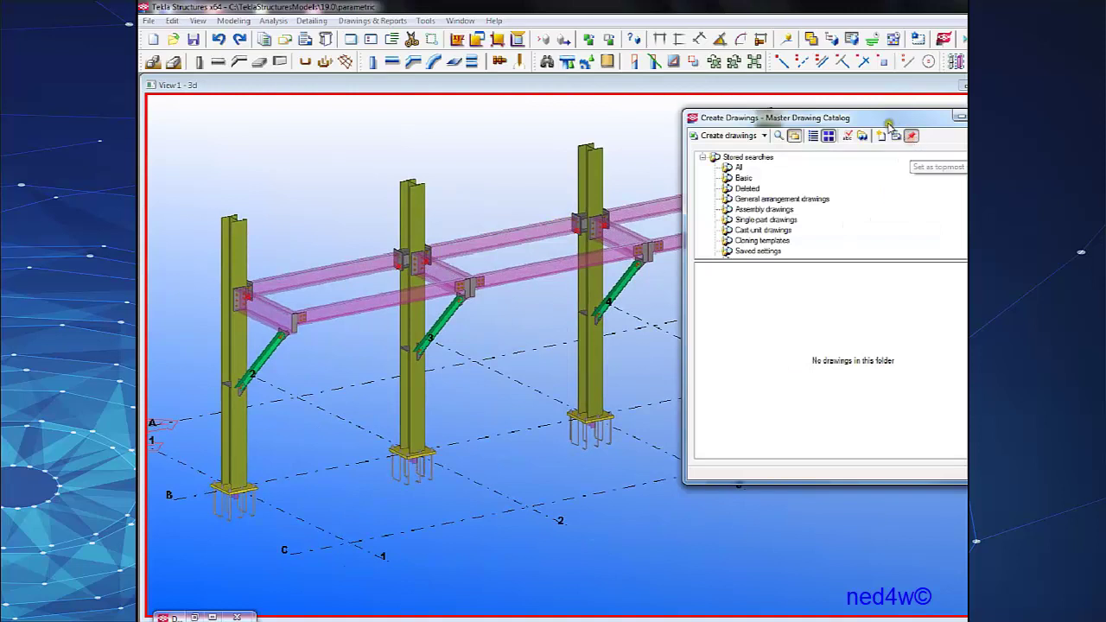
drag(887, 122, 901, 100)
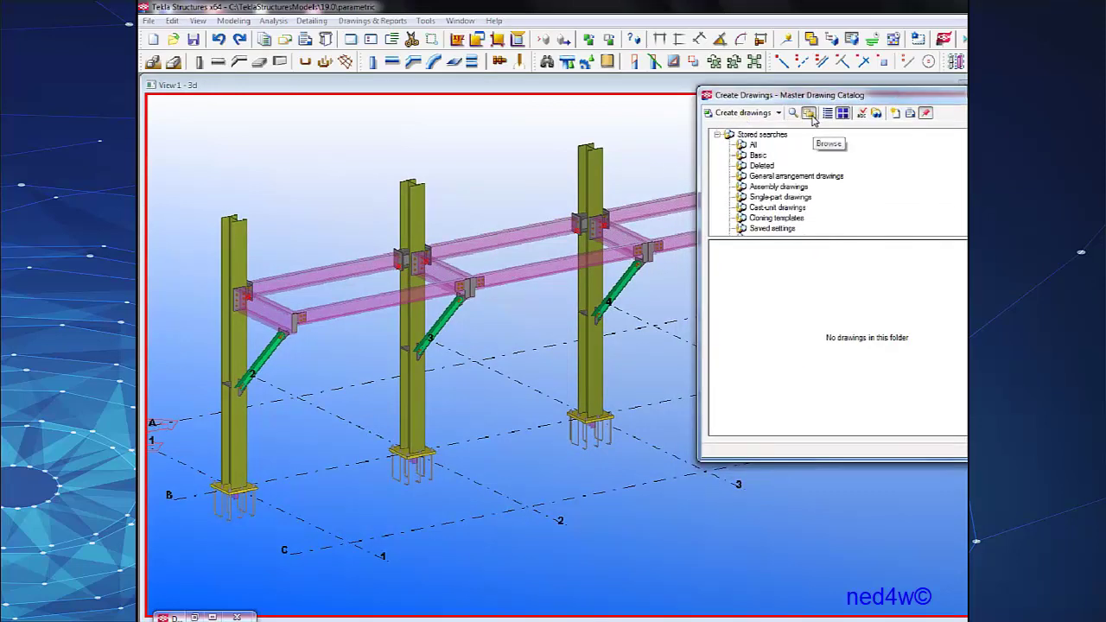
click(753, 145)
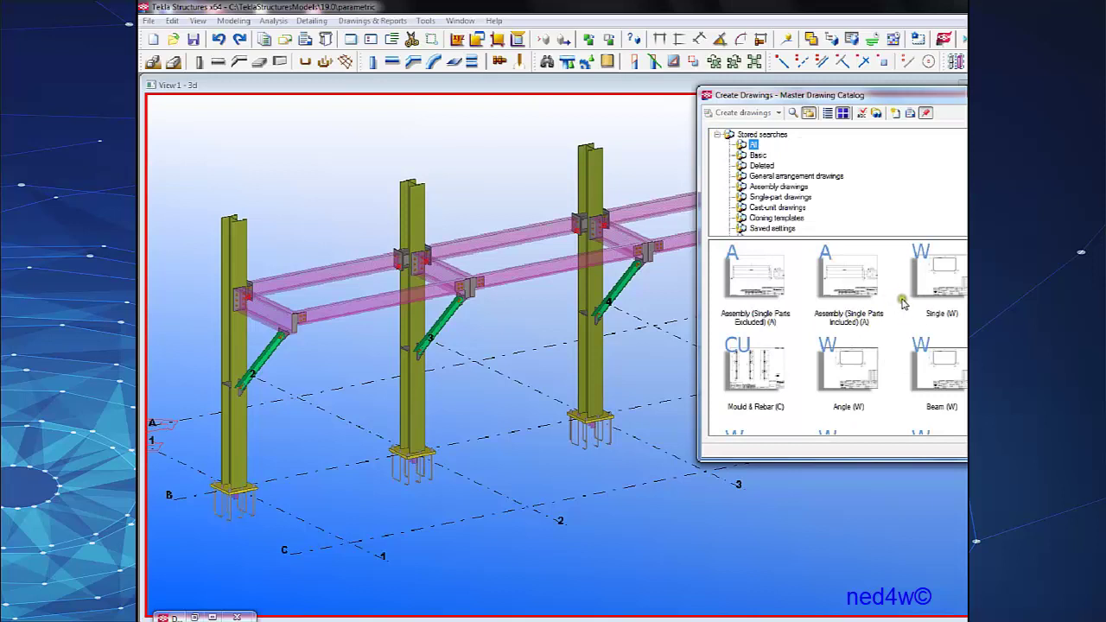
drag(920, 459, 920, 608)
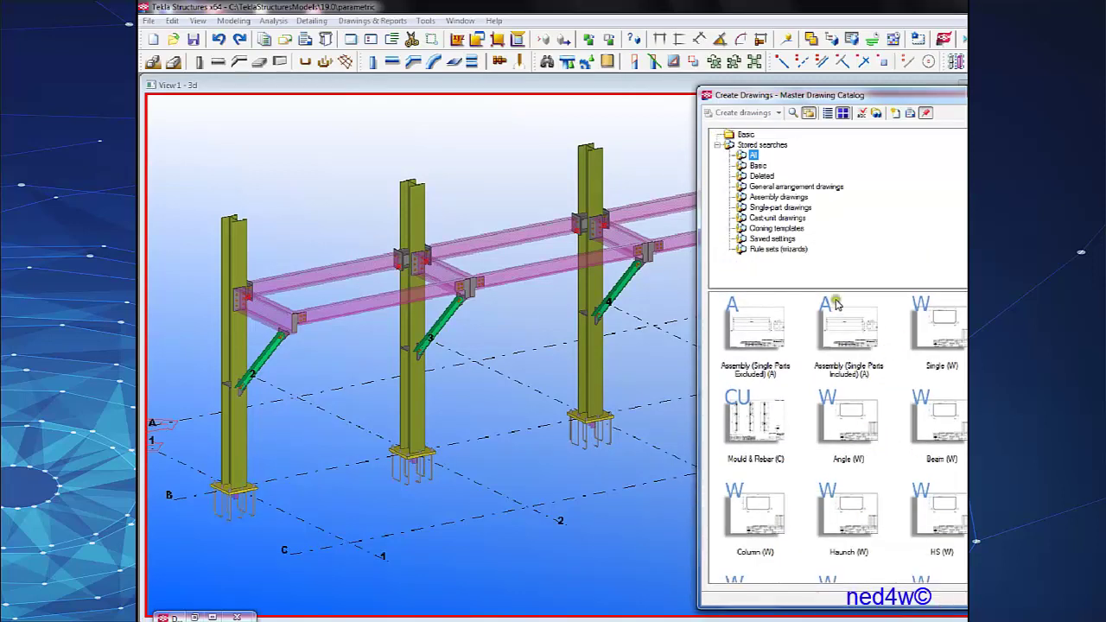
click(791, 198)
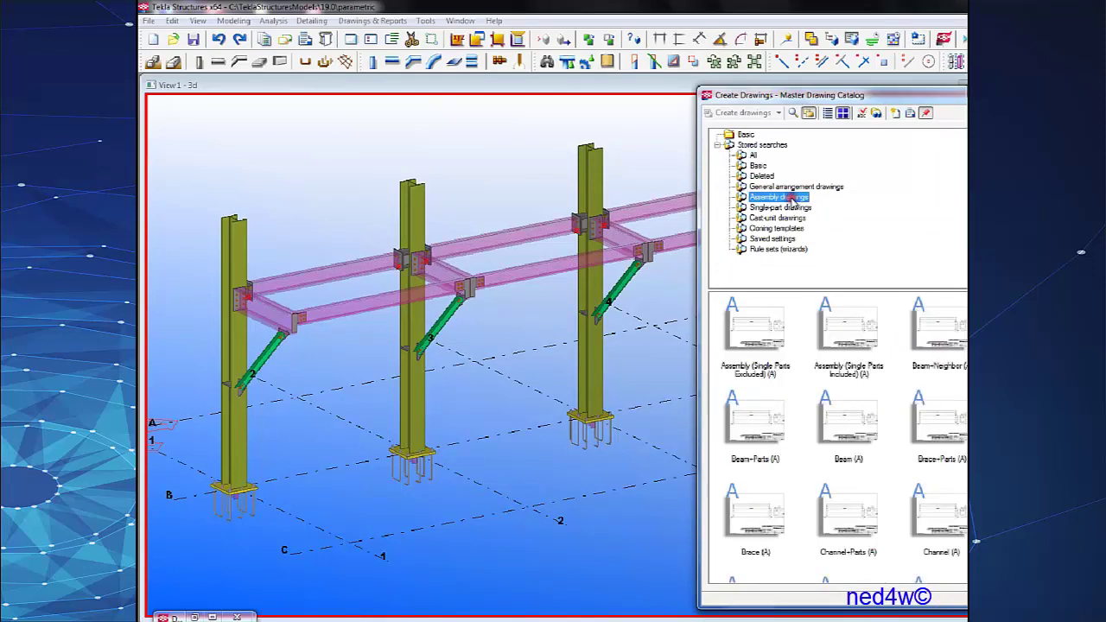
Find the Column+Parts (A) template among the assembly drawings and number the modified objects in the model.
click(833, 358)
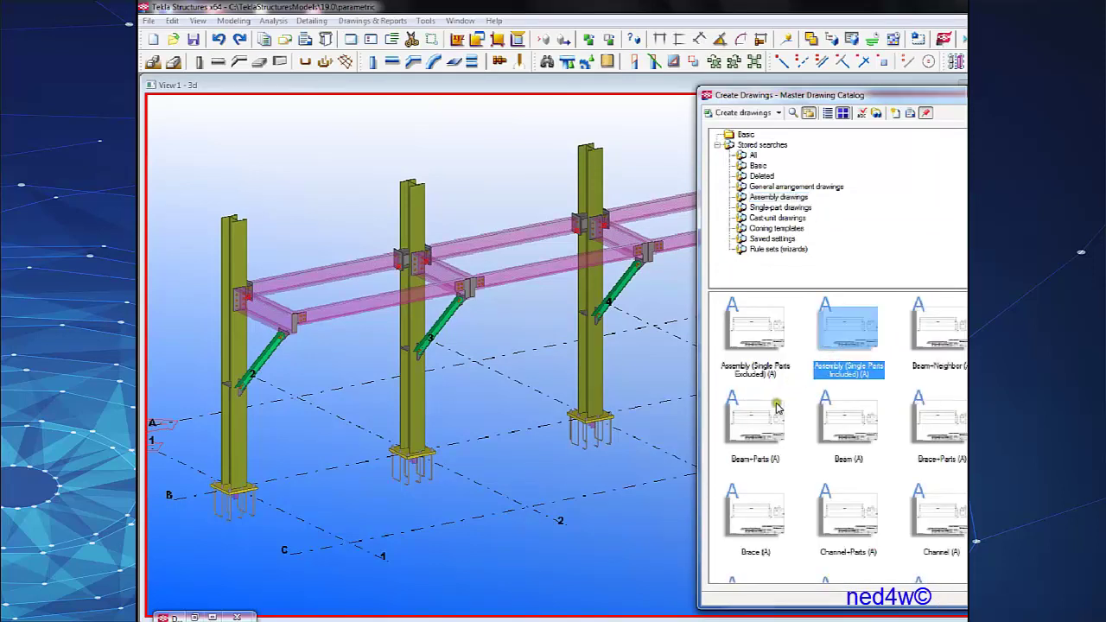
scroll(887, 443, down, 3)
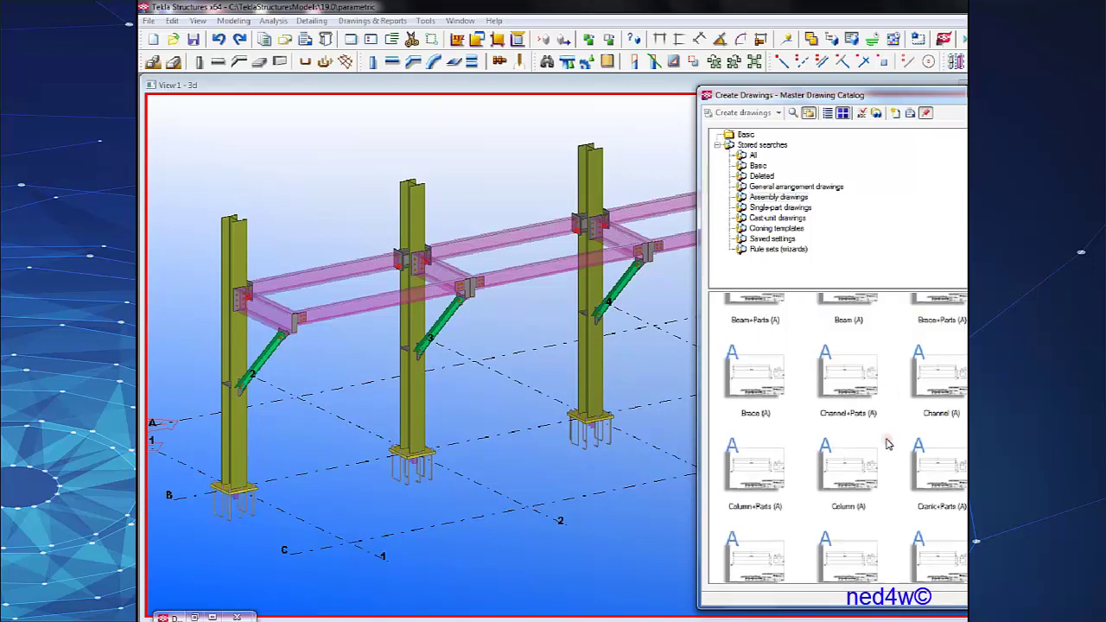
scroll(888, 444, down, 3)
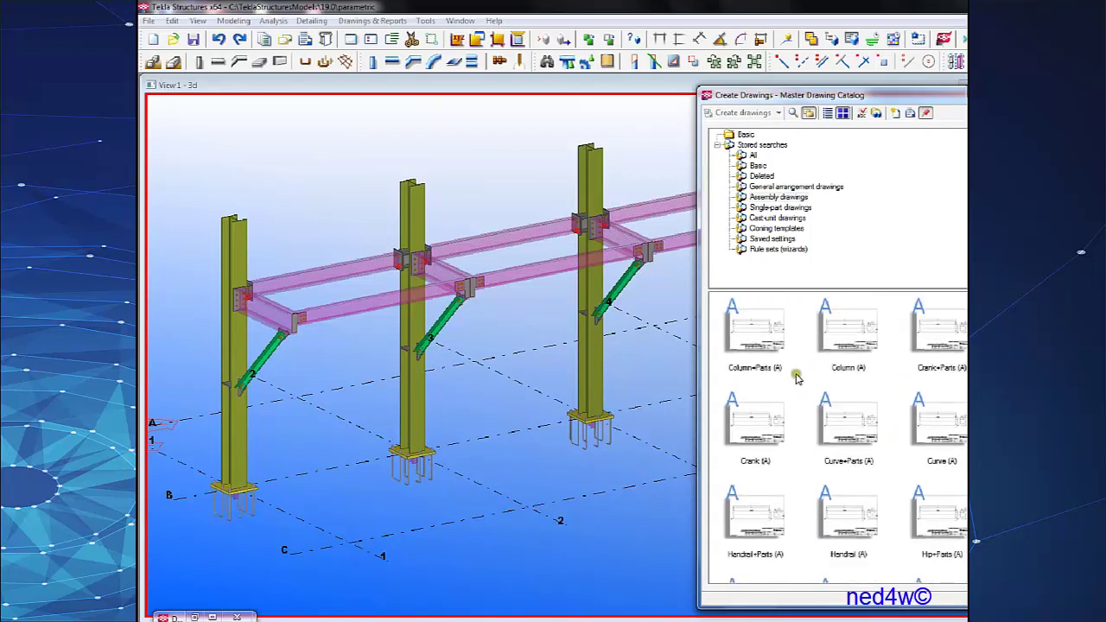
click(768, 348)
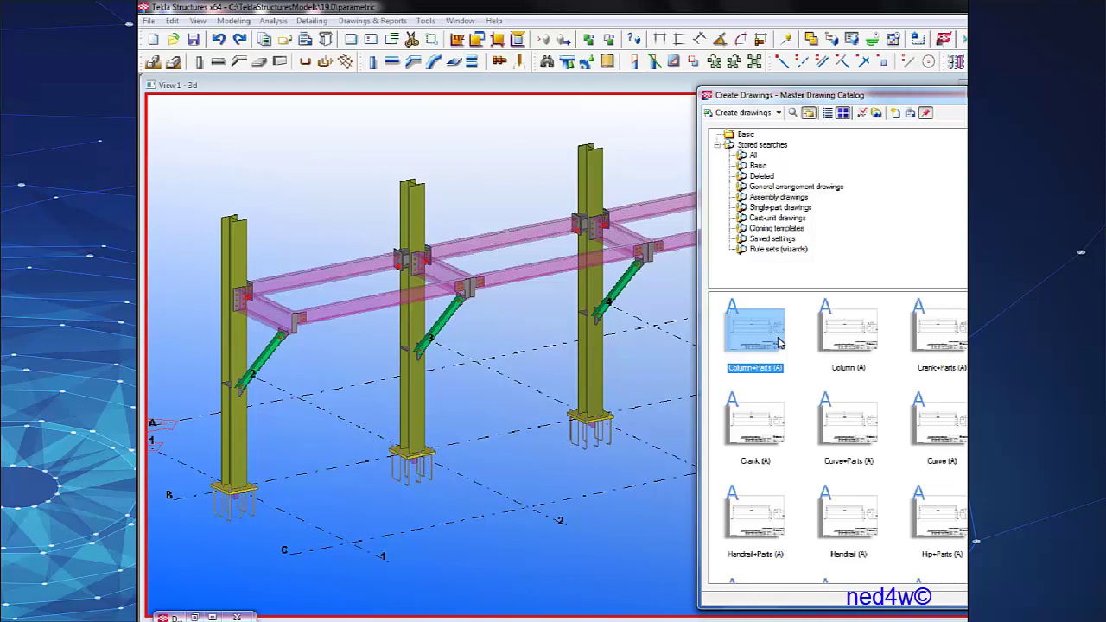
click(787, 41)
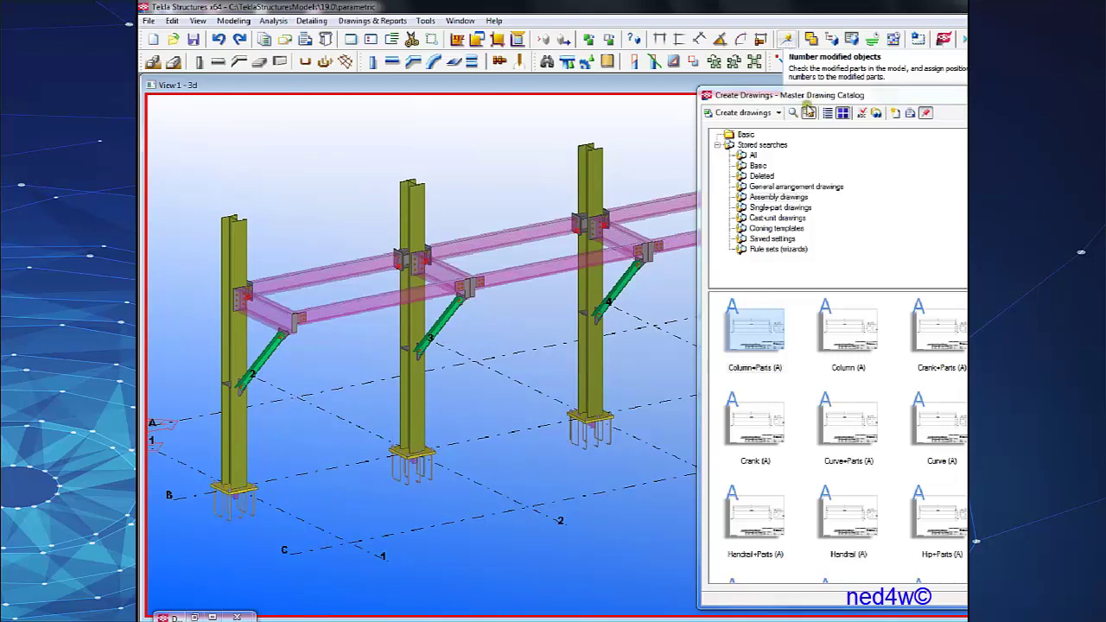
Create a Column+Parts (A) assembly drawing for the column at grid B/2.
middle_drag(457, 287, 471, 258)
scroll(441, 222, up, 2)
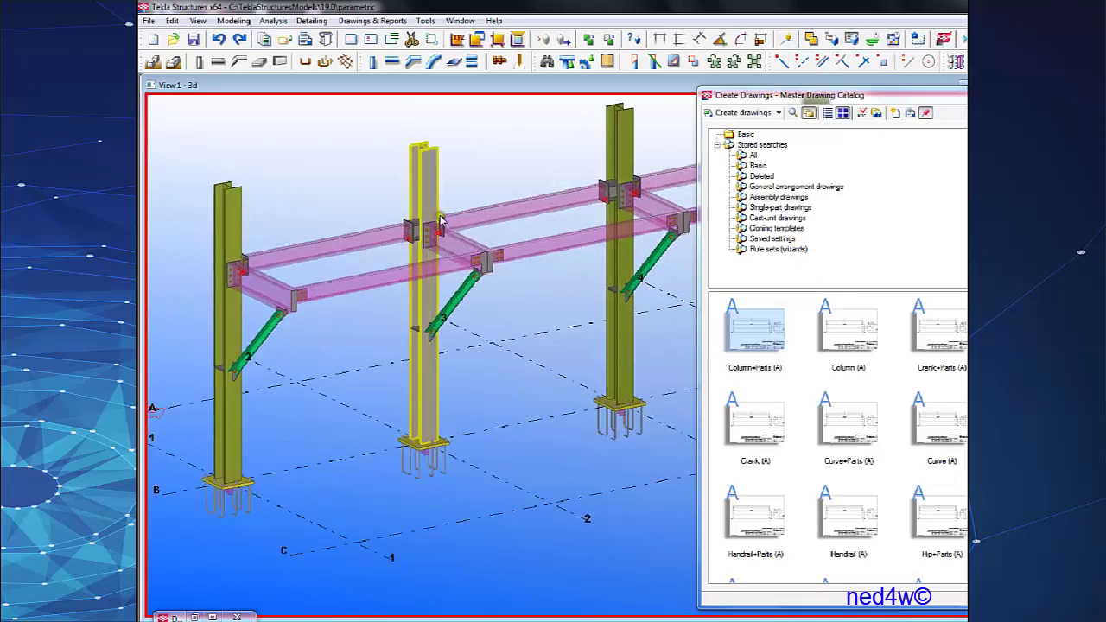
click(431, 171)
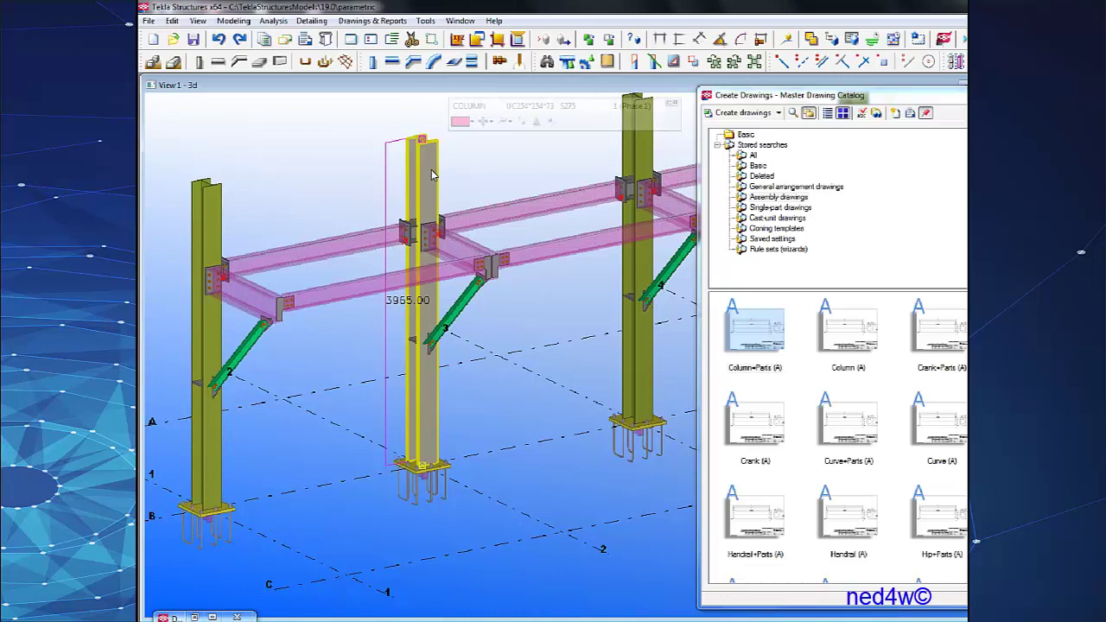
click(748, 327)
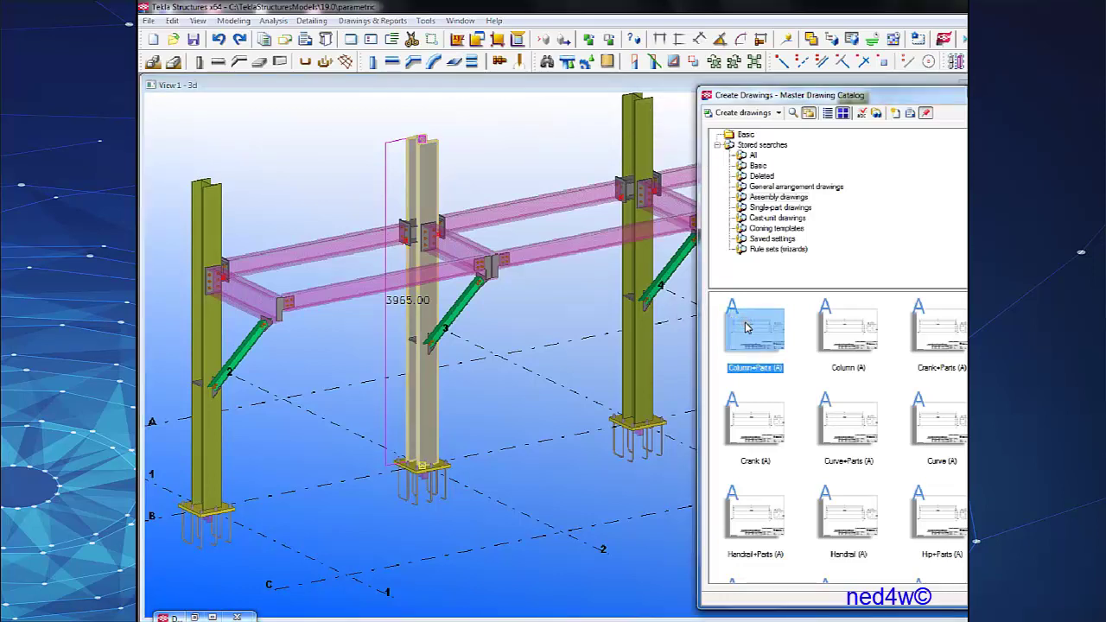
click(744, 113)
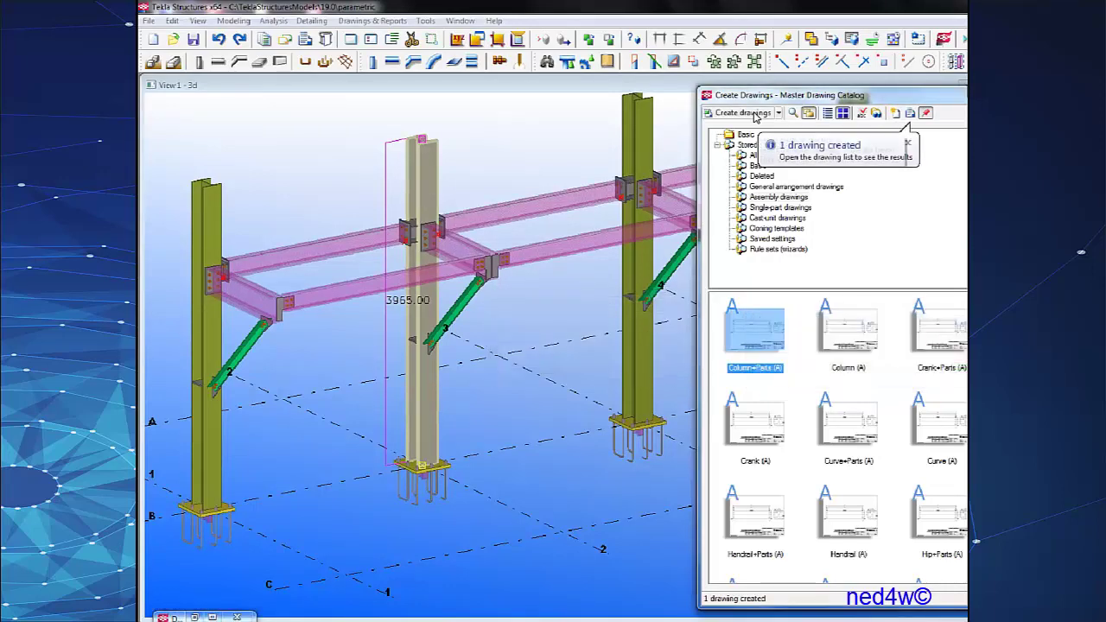
Open the new COLUMN drawing from the drawing list and minimize the list.
click(912, 114)
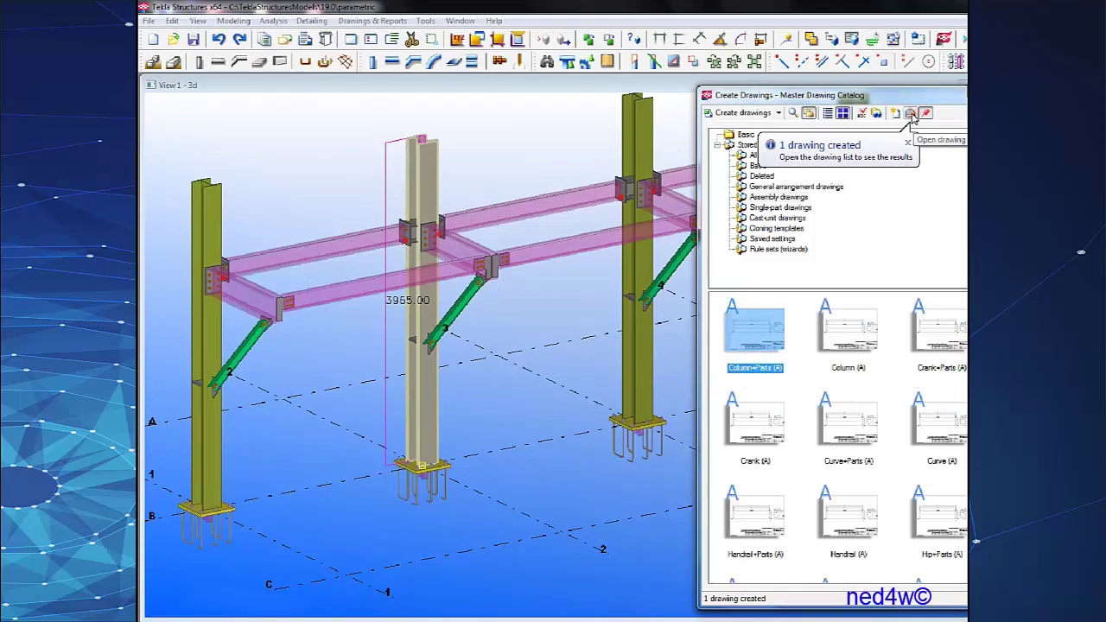
double_click(499, 275)
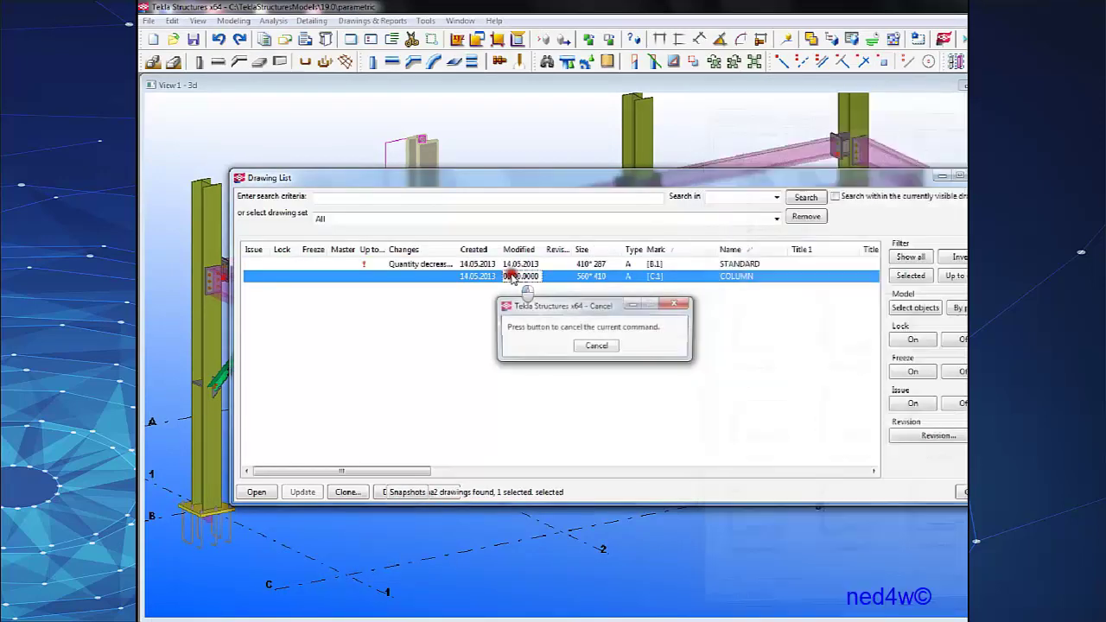
click(942, 176)
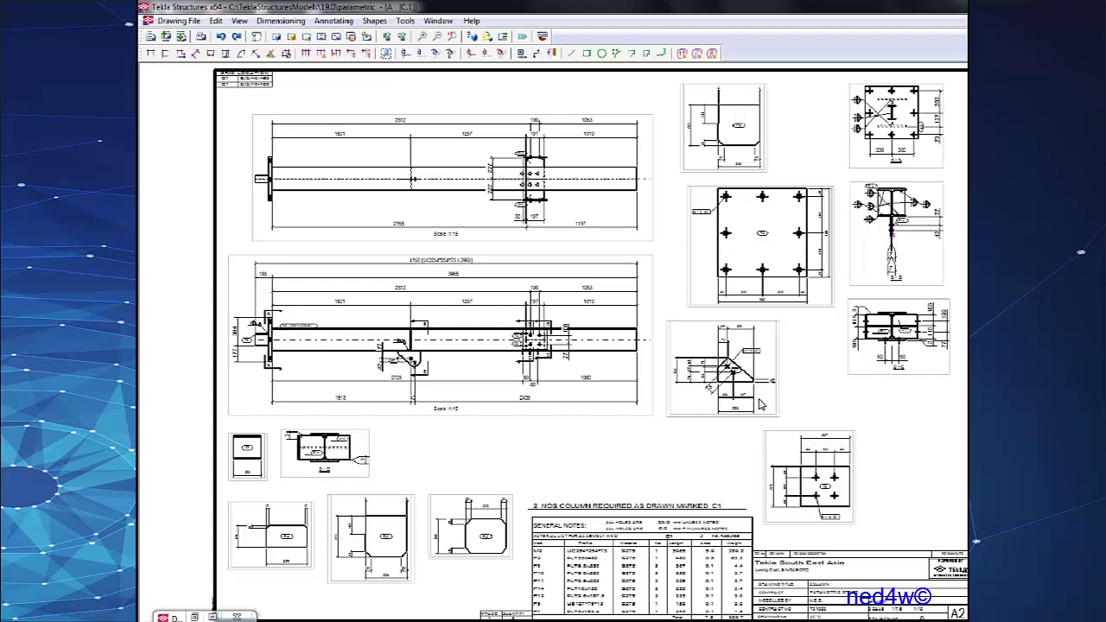
Examine the column drawing's material list, base plate detail and section views.
scroll(699, 539, up, 6)
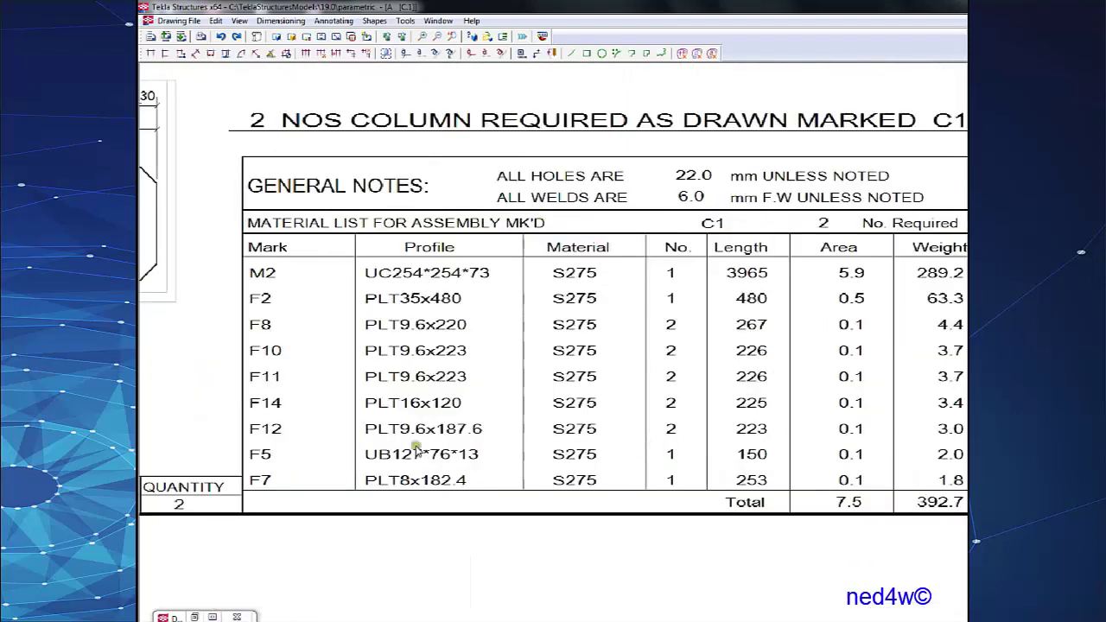
scroll(775, 350, down, 5)
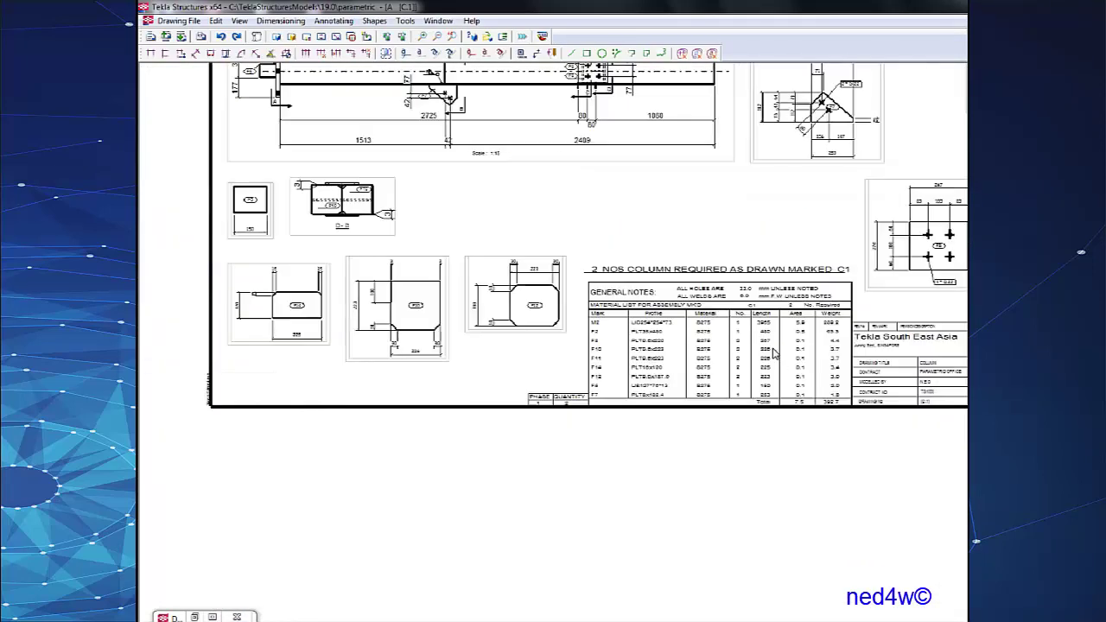
scroll(775, 350, down, 2)
scroll(715, 296, up, 4)
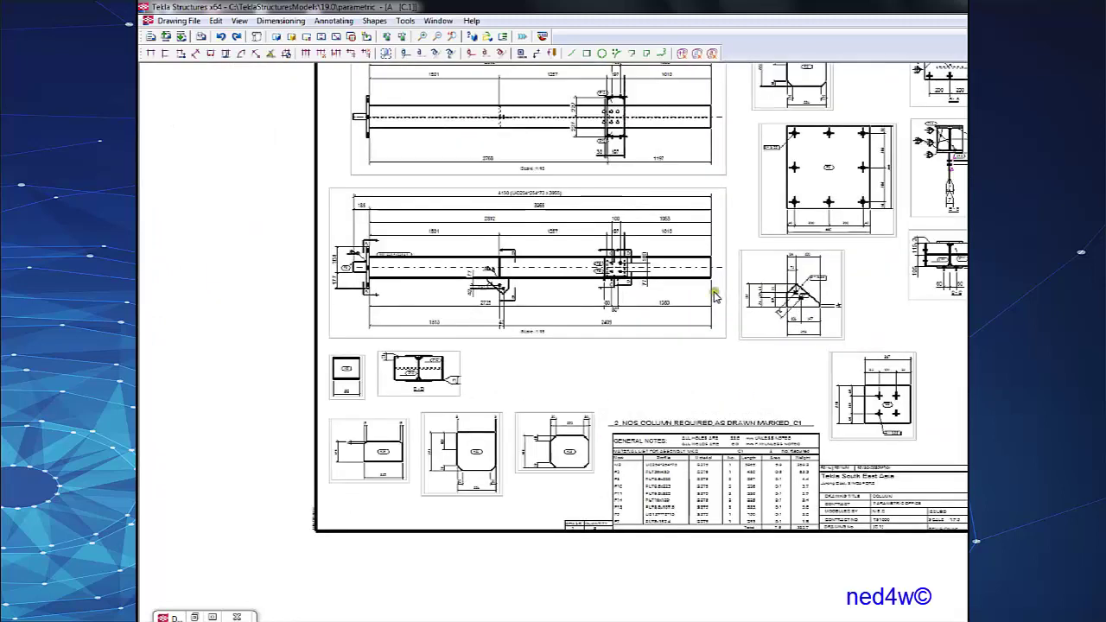
middle_drag(715, 296, 697, 312)
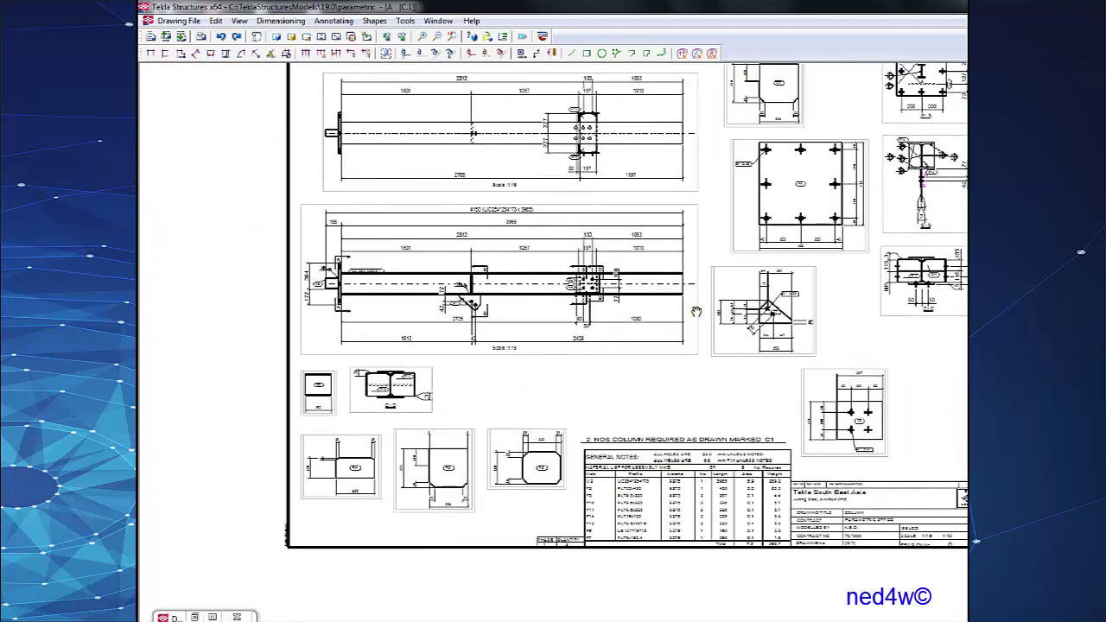
scroll(762, 234, up, 5)
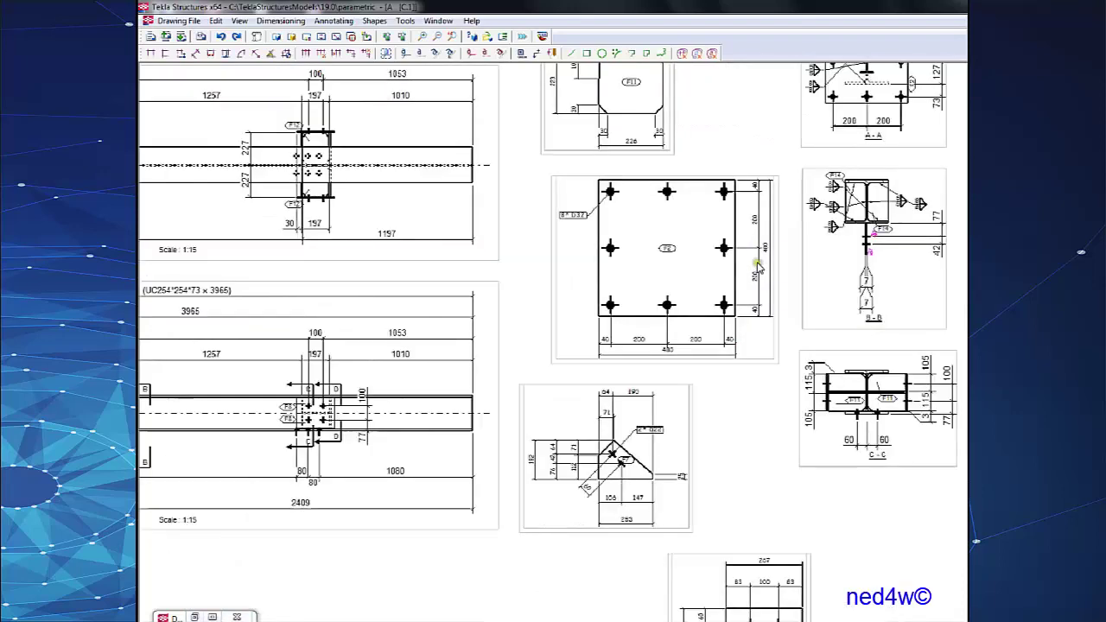
middle_drag(769, 229, 611, 255)
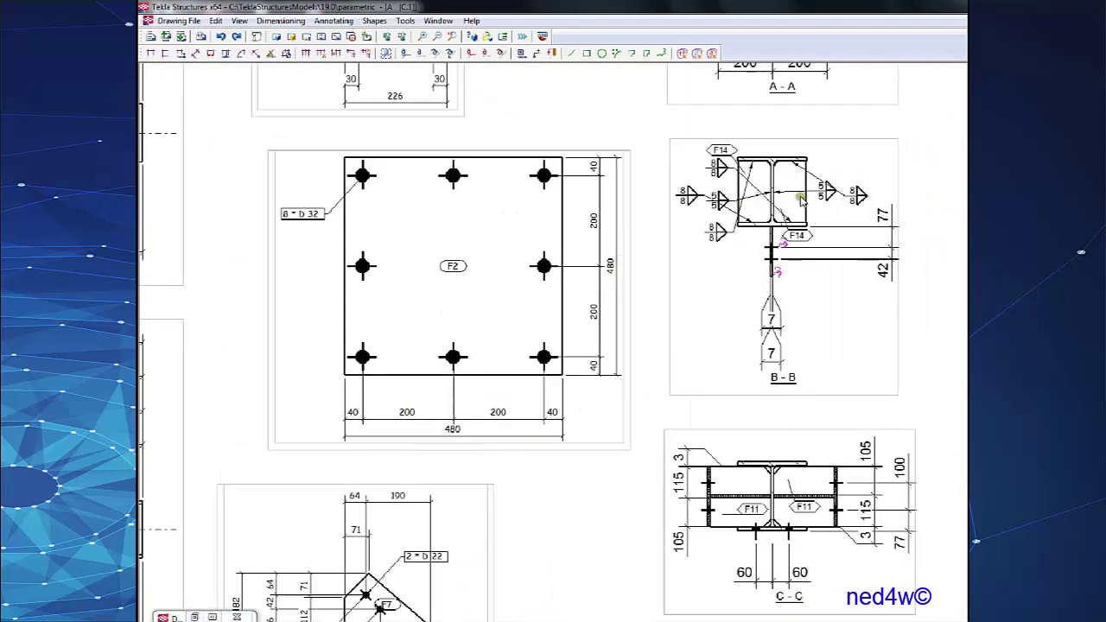
Space out the weld marks beside section B-B, pulling one crossing 8/8 mark to the lower right of the section.
scroll(812, 190, up, 3)
click(912, 202)
drag(912, 202, 909, 163)
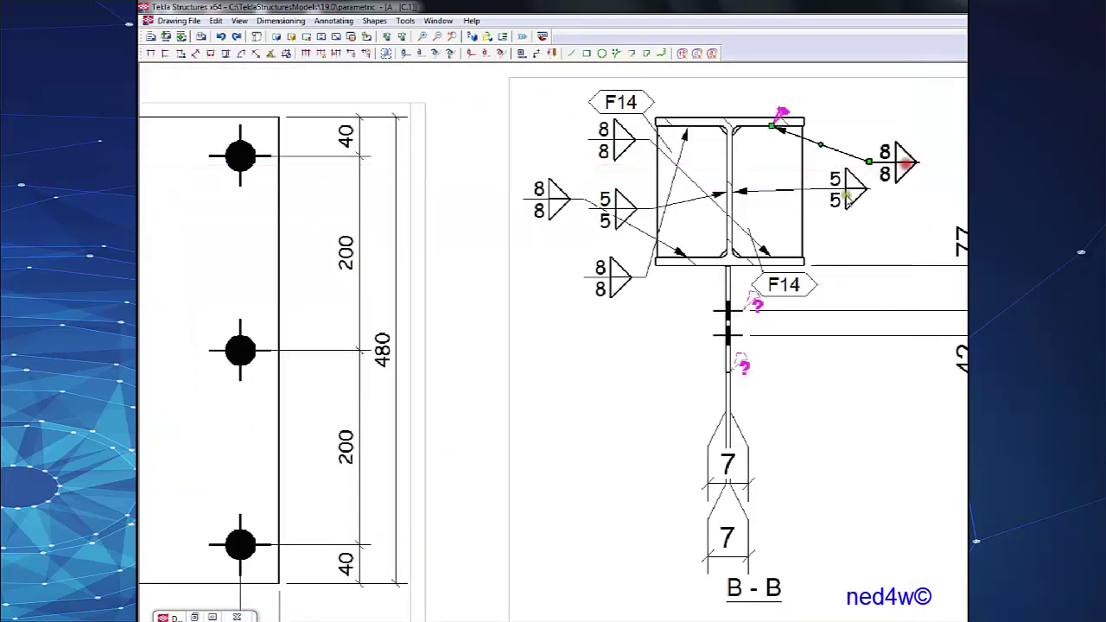
drag(827, 204, 846, 200)
drag(622, 133, 849, 380)
Rearrange the three remaining weld marks left of section B-B so their leader lines do not cross.
click(558, 207)
drag(557, 207, 598, 344)
click(623, 270)
drag(622, 270, 588, 166)
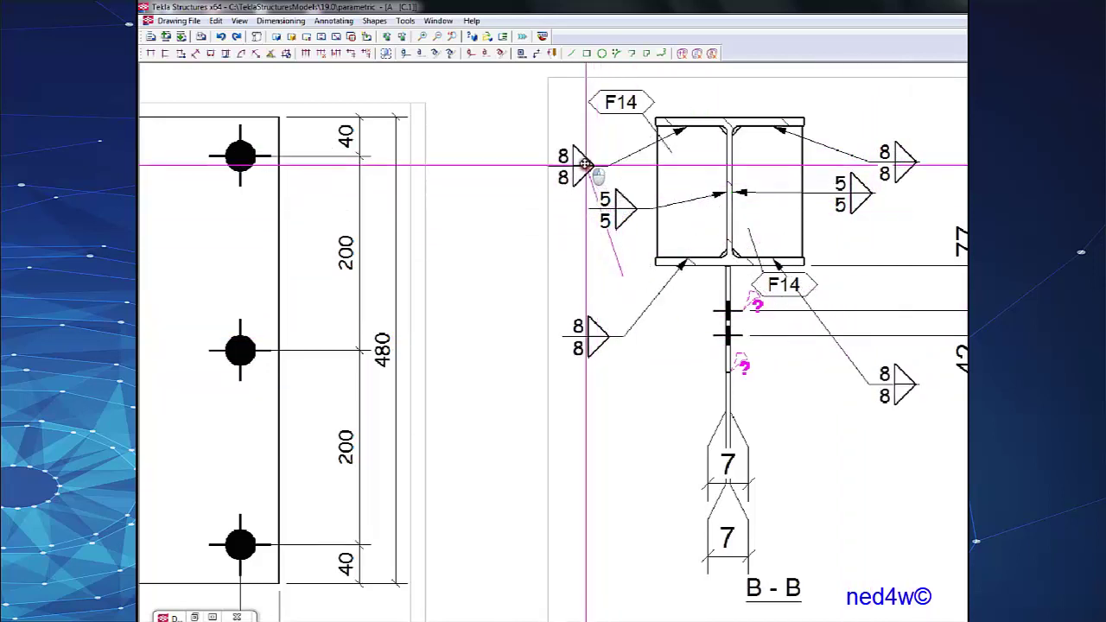
click(609, 210)
drag(609, 210, 609, 233)
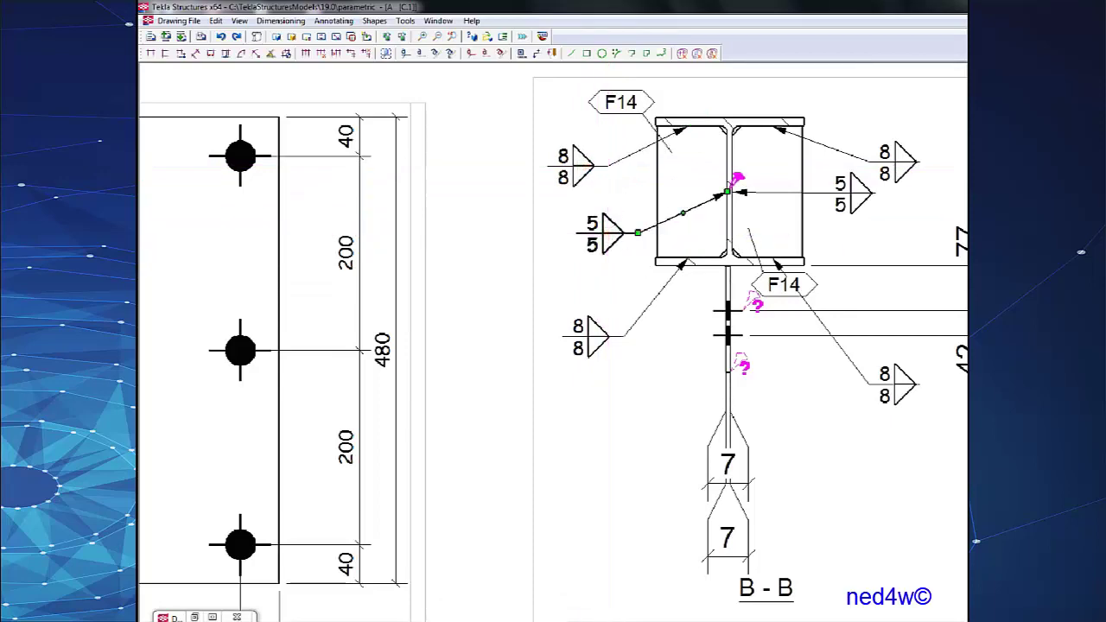
Review section C-C, the plate details and the overall sheet layout of the column drawing.
scroll(879, 386, down, 6)
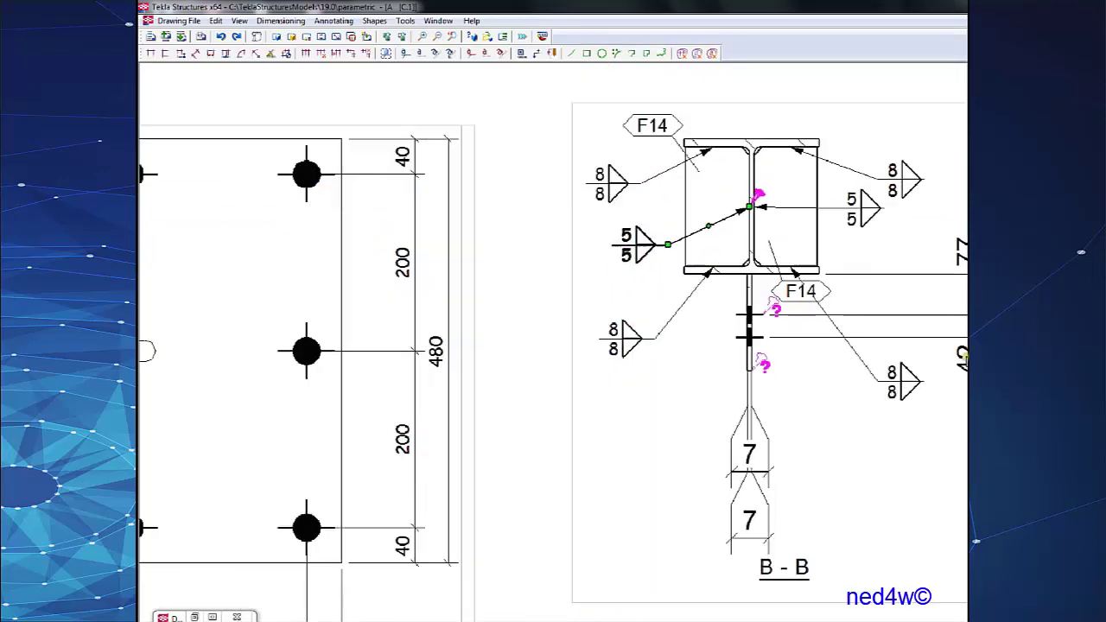
scroll(857, 415, up, 2)
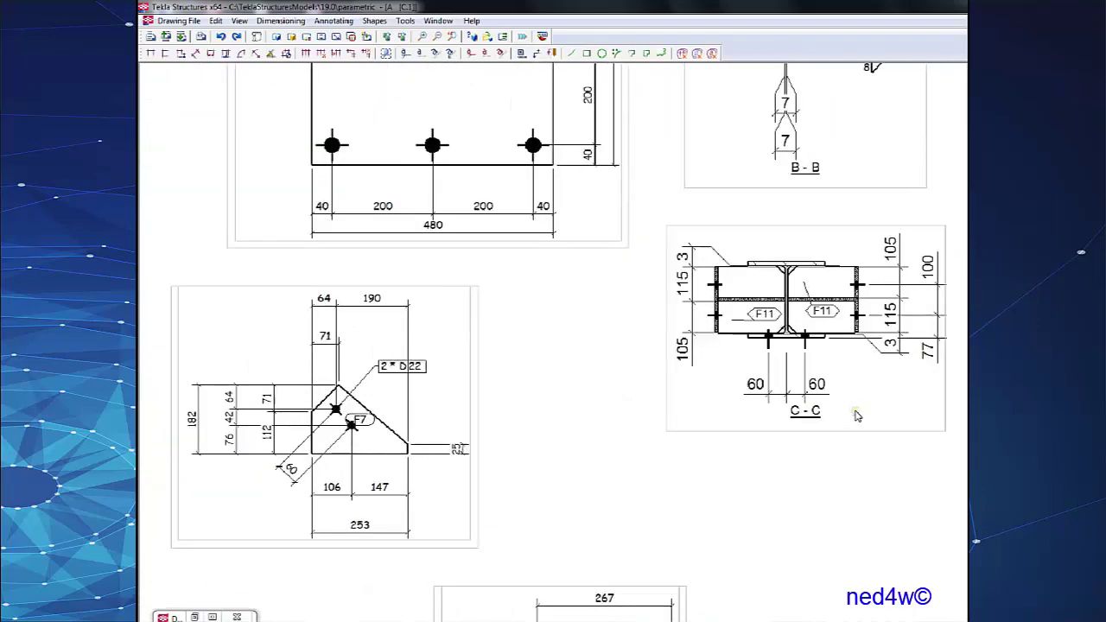
scroll(856, 416, down, 5)
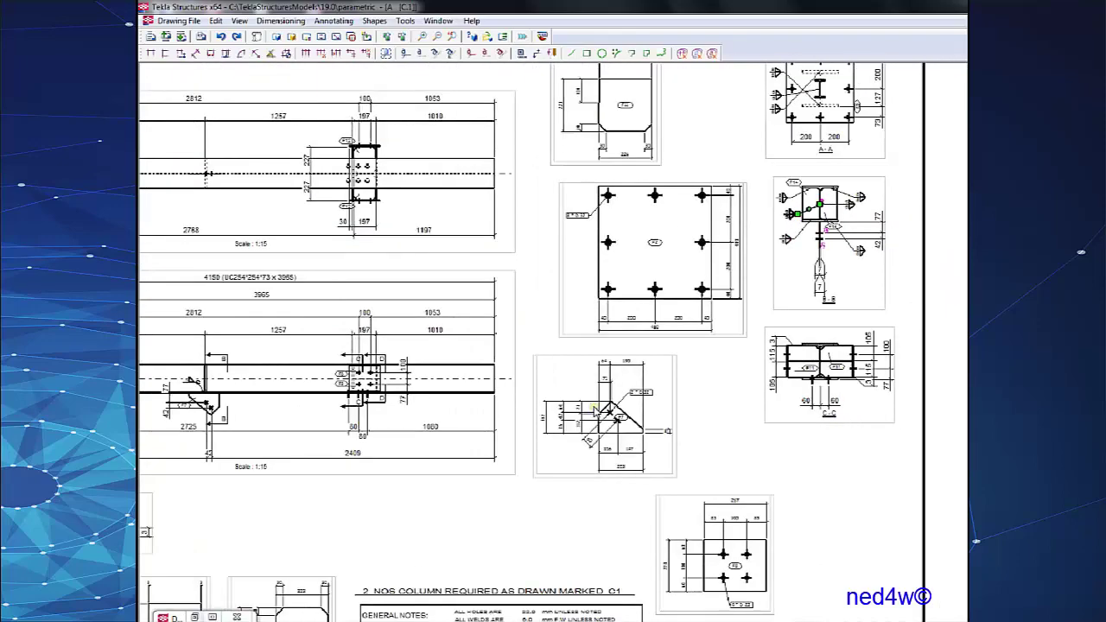
scroll(731, 434, up, 3)
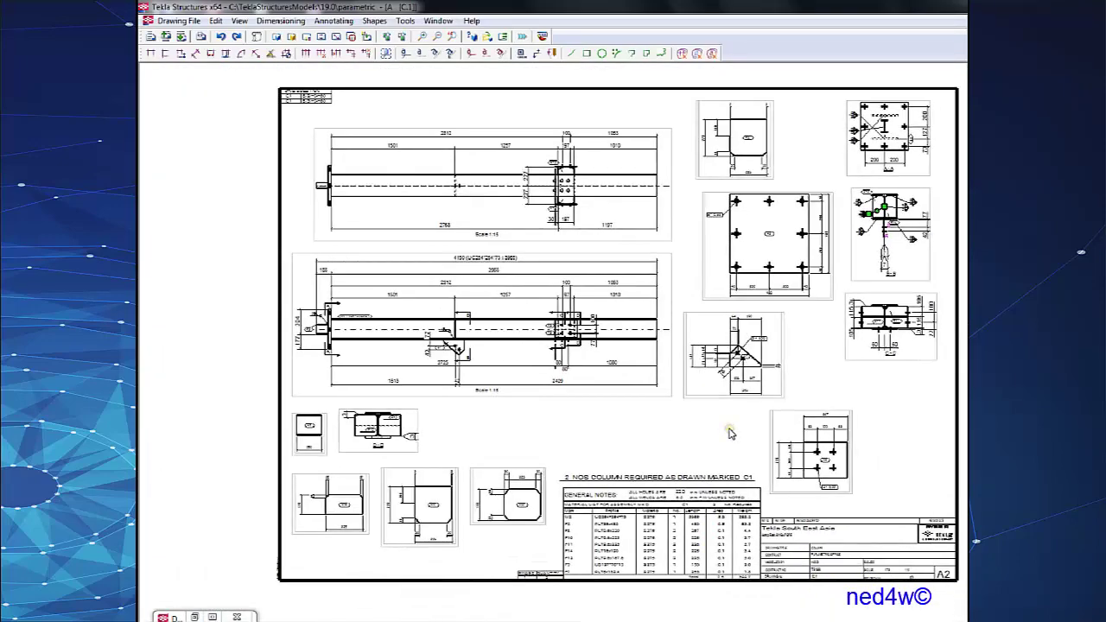
Close the column drawing, keeping its changes and creating a snapshot.
middle_drag(731, 434, 734, 418)
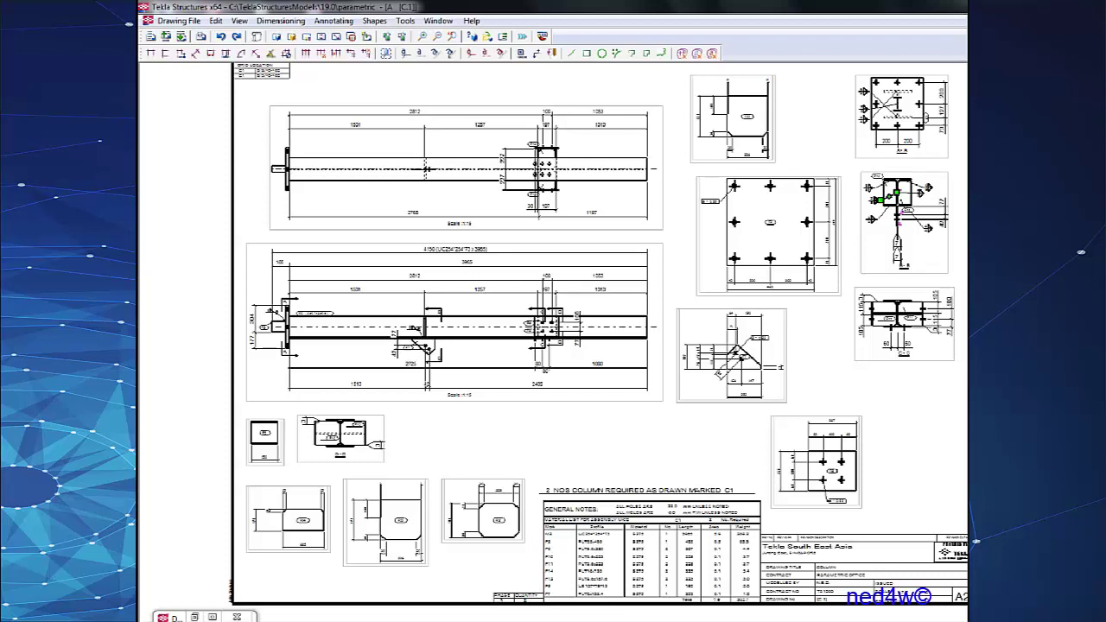
key(ctrl+F4)
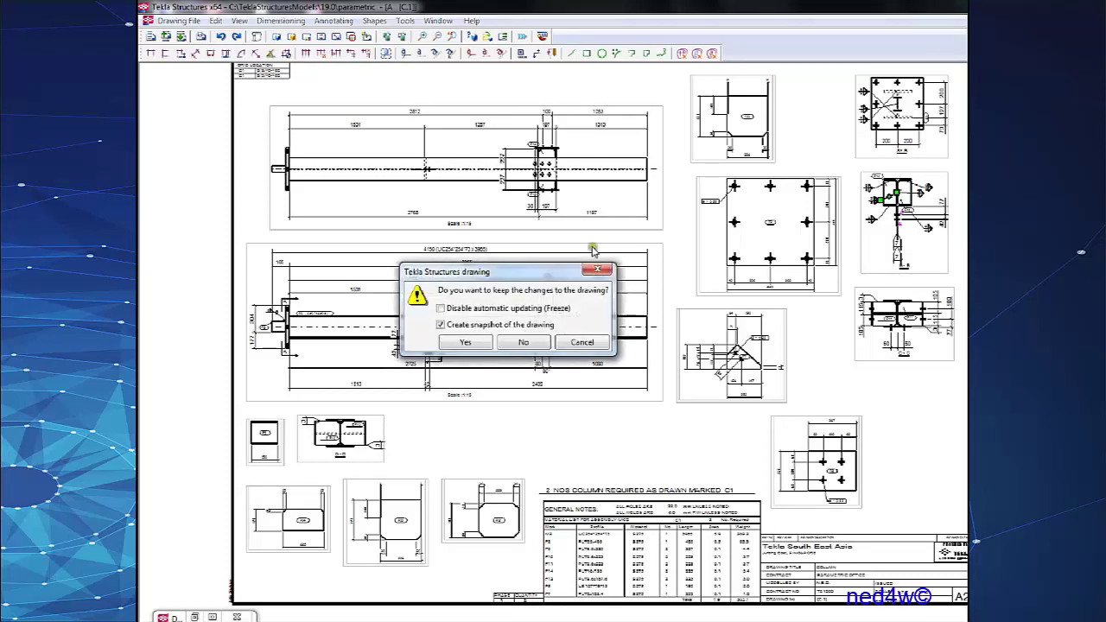
click(478, 346)
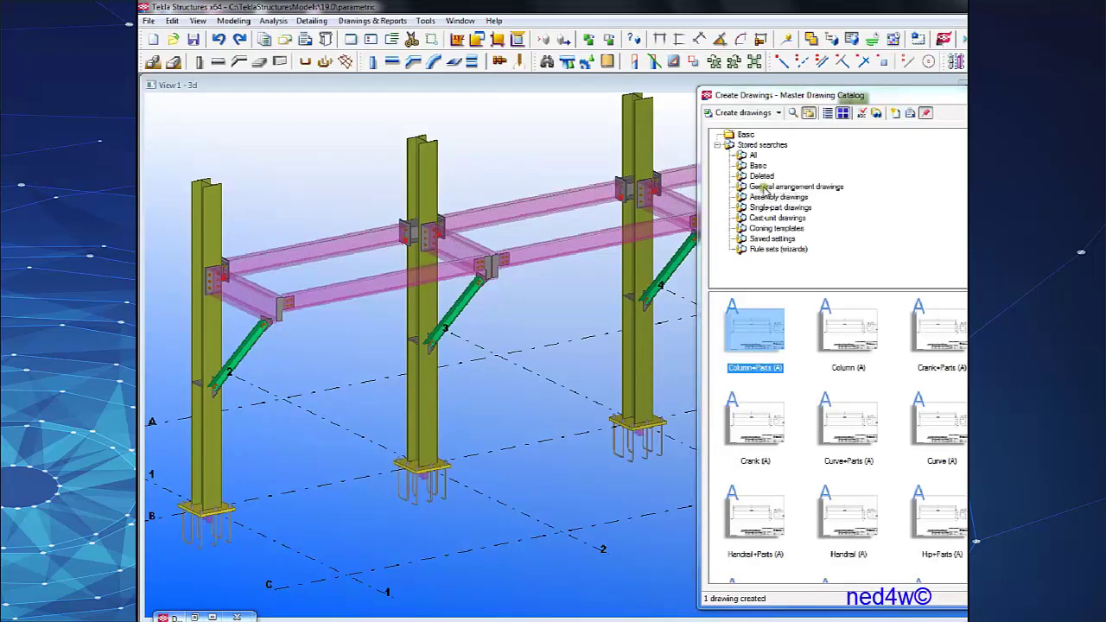
Select all four columns in the 3D model and create their assembly drawings with the Column+Parts master drawing.
scroll(521, 335, down, 5)
scroll(494, 252, up, 4)
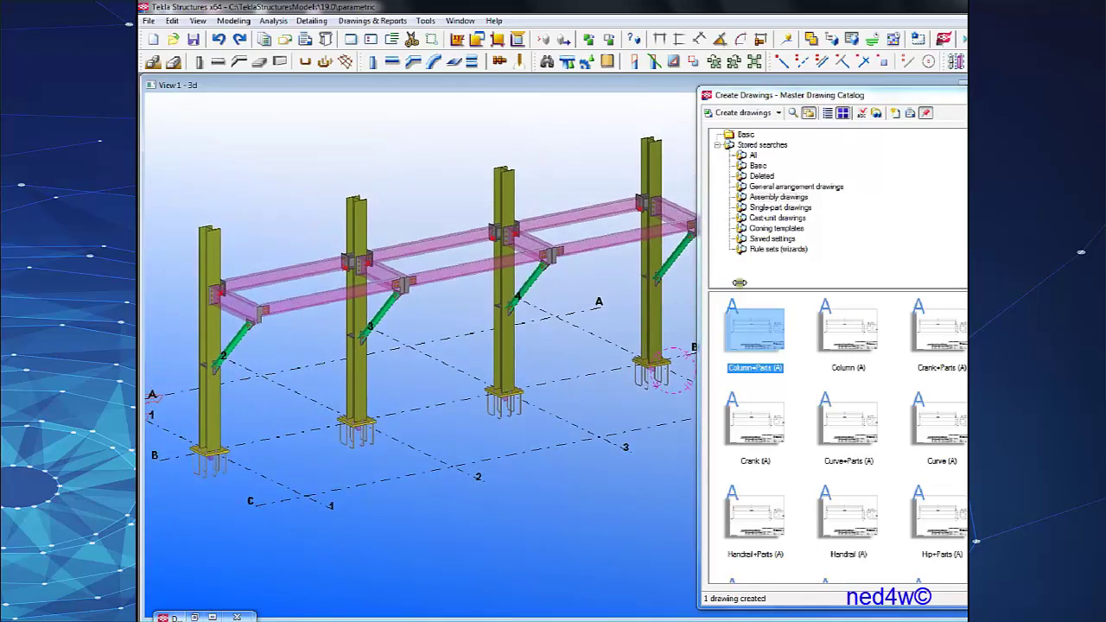
scroll(563, 239, down, 2)
ctrl+middle_drag(543, 206, 539, 183)
drag(679, 151, 268, 209)
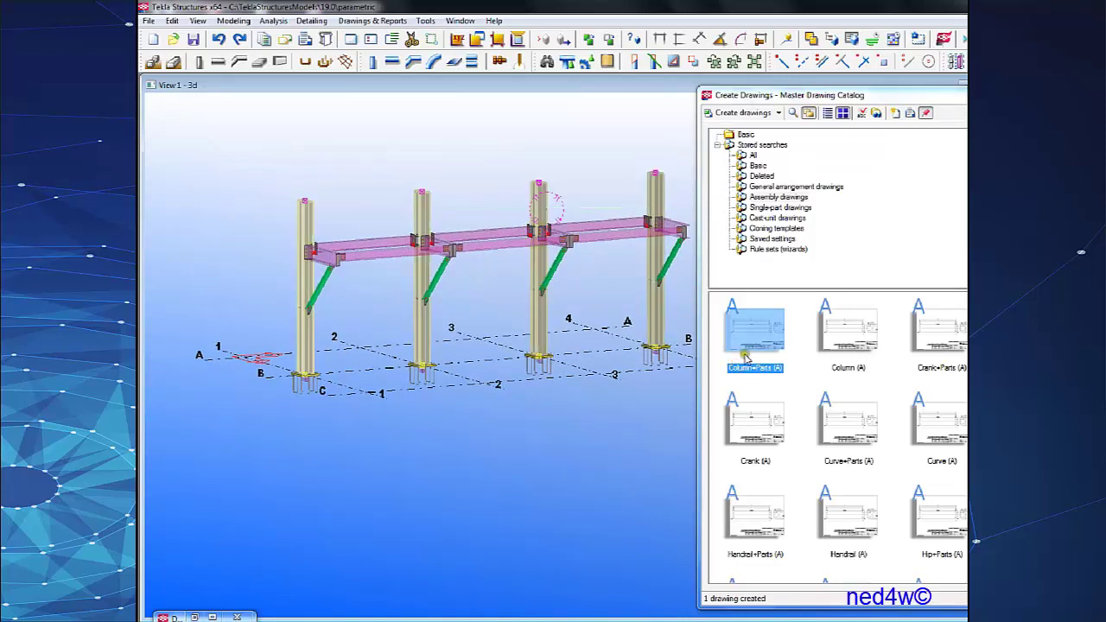
click(751, 116)
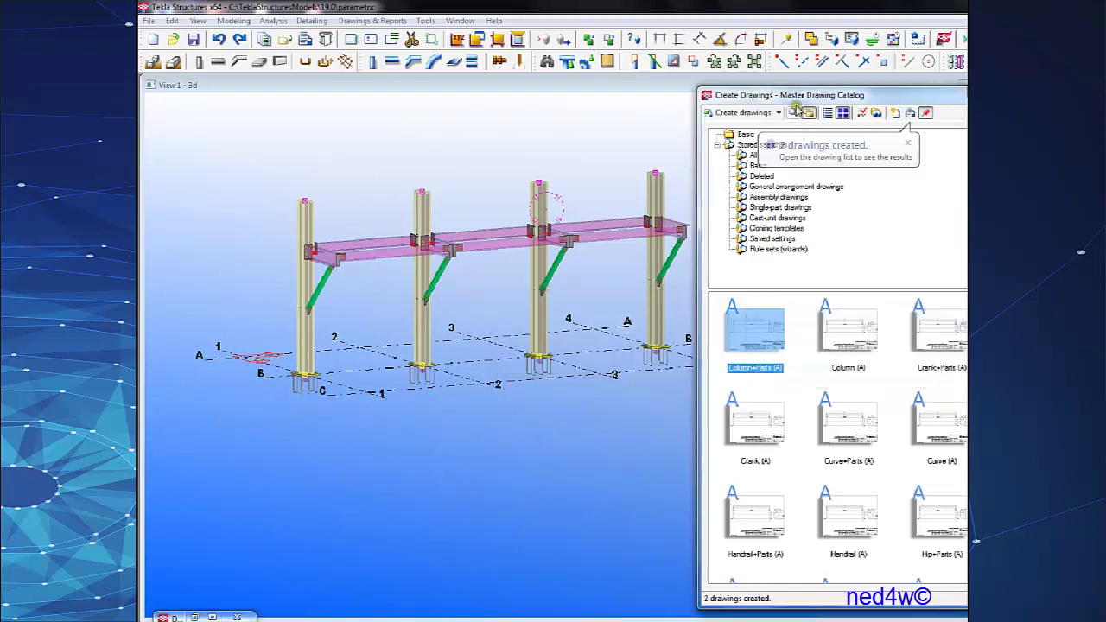
Open column drawing C.1 from the drawing list and dismiss the list.
click(910, 113)
double_click(532, 277)
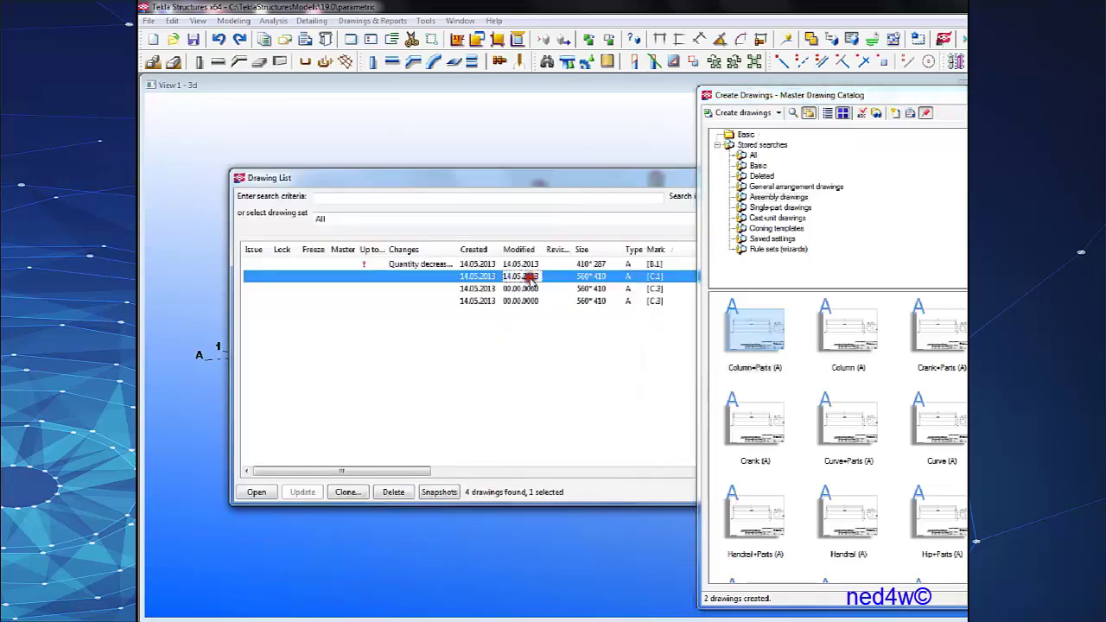
click(917, 177)
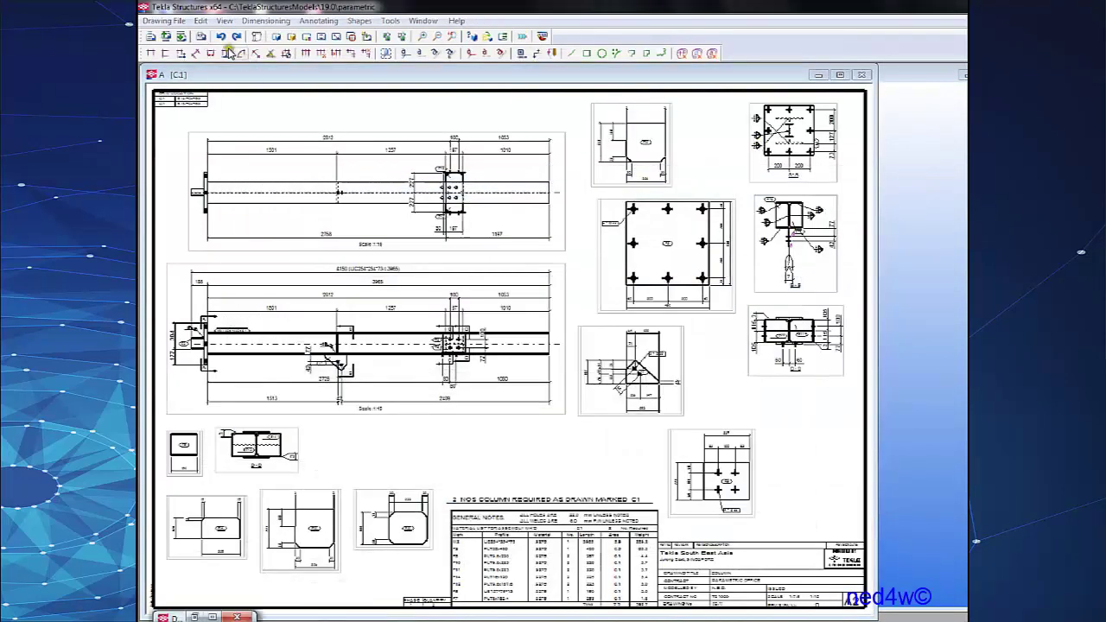
Step forward through column drawings C.2 and C.3, decline returning to the first drawing, and close the drawing.
click(180, 36)
click(181, 36)
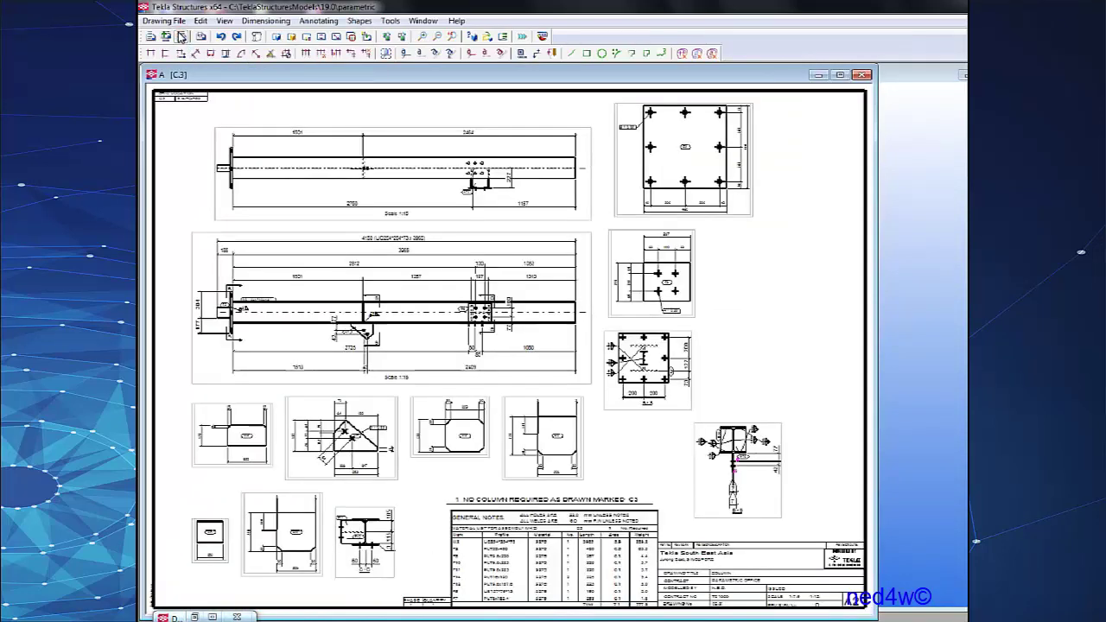
click(181, 36)
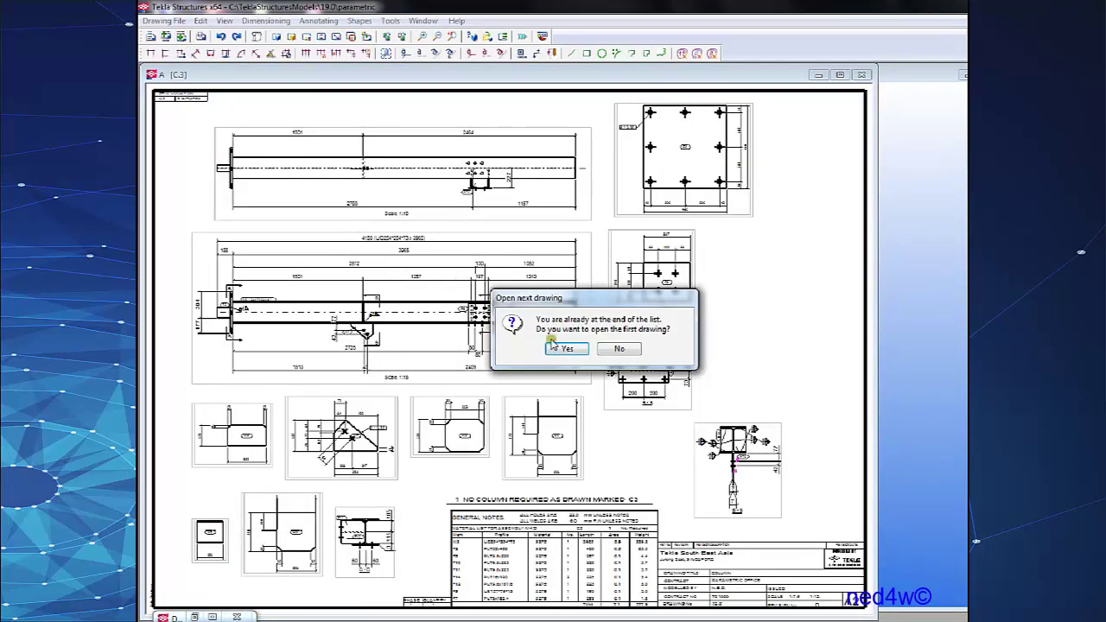
click(639, 354)
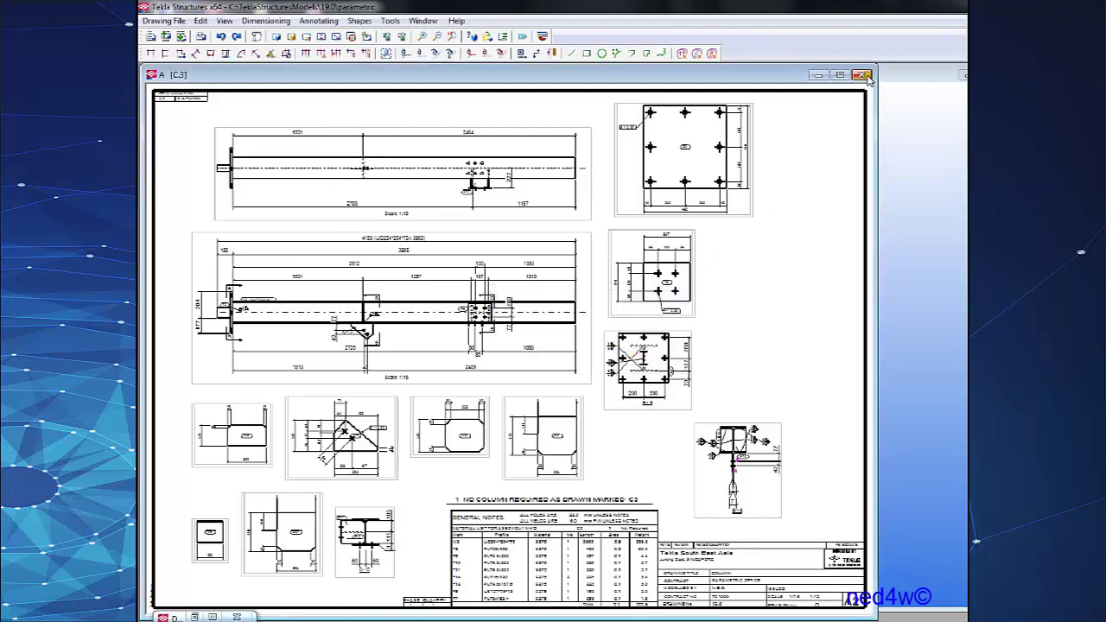
click(863, 76)
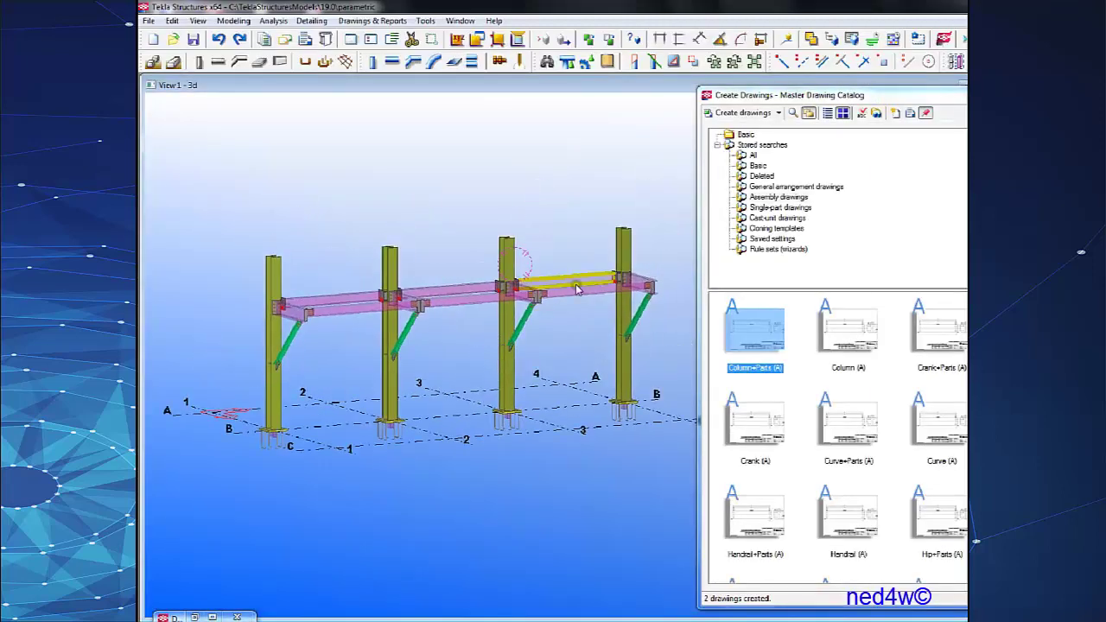
Close the Master Drawing Catalog so the whole frame model is in view.
scroll(393, 253, up, 1)
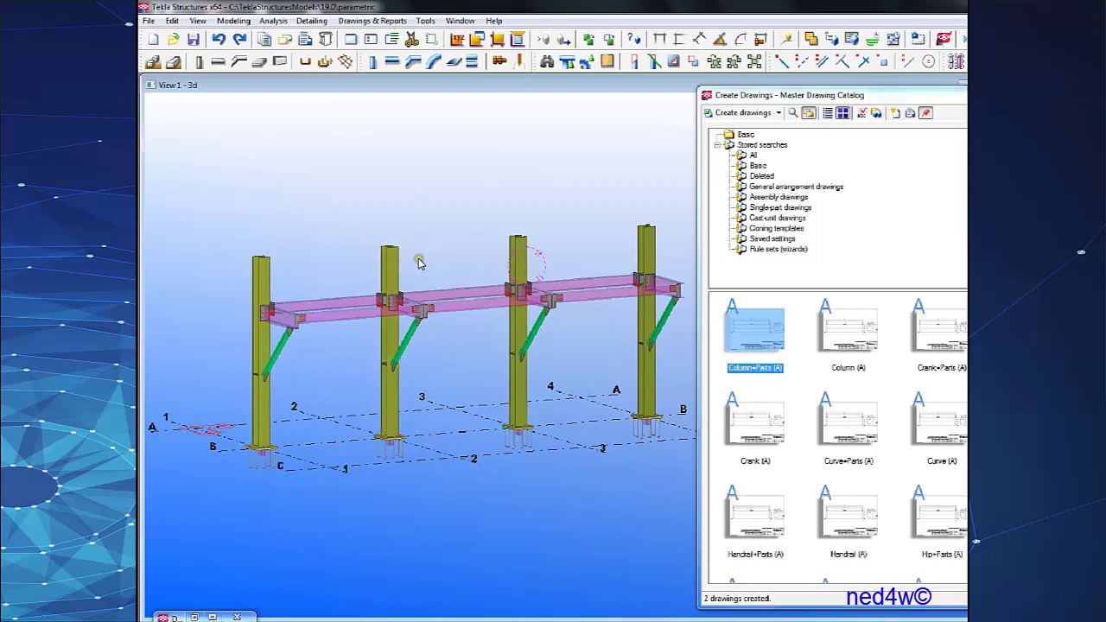
scroll(419, 264, down, 1)
scroll(419, 263, up, 1)
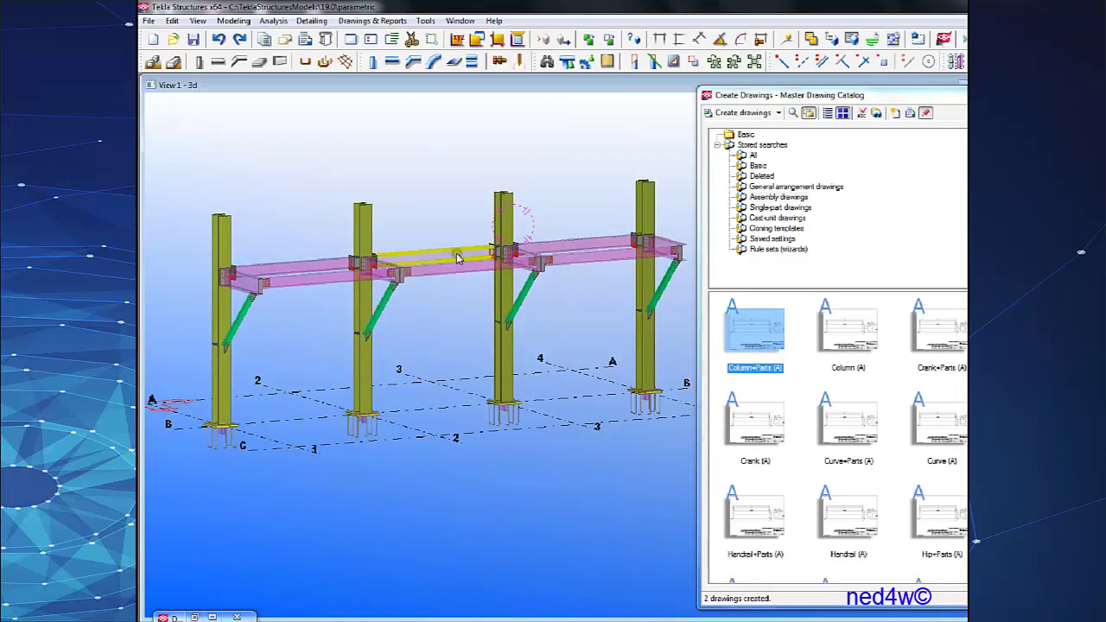
drag(698, 204, 756, 202)
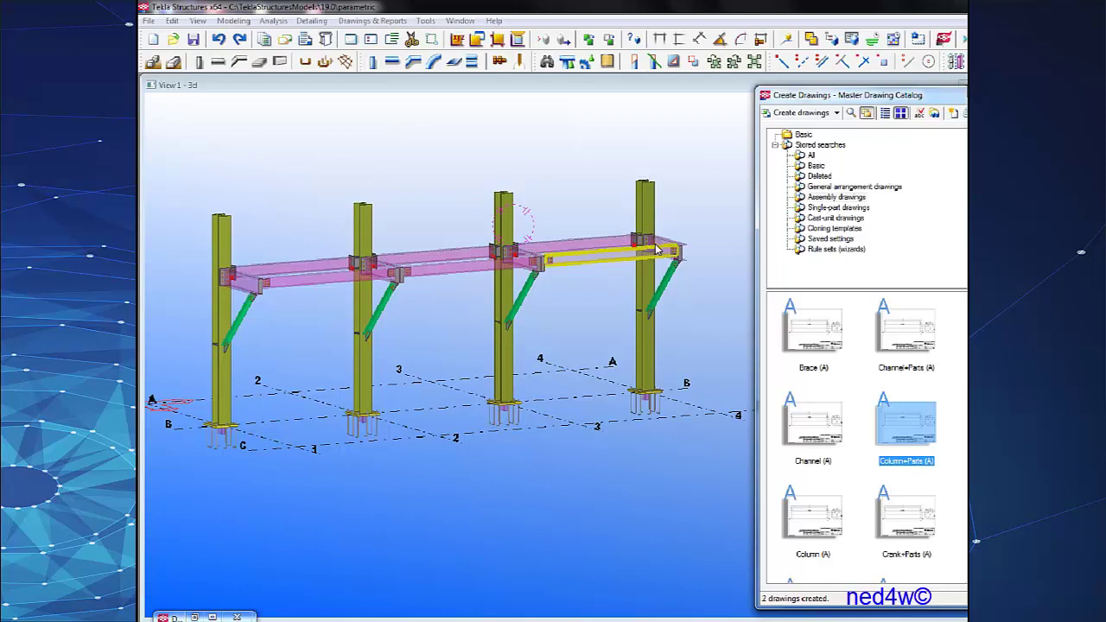
click(1028, 95)
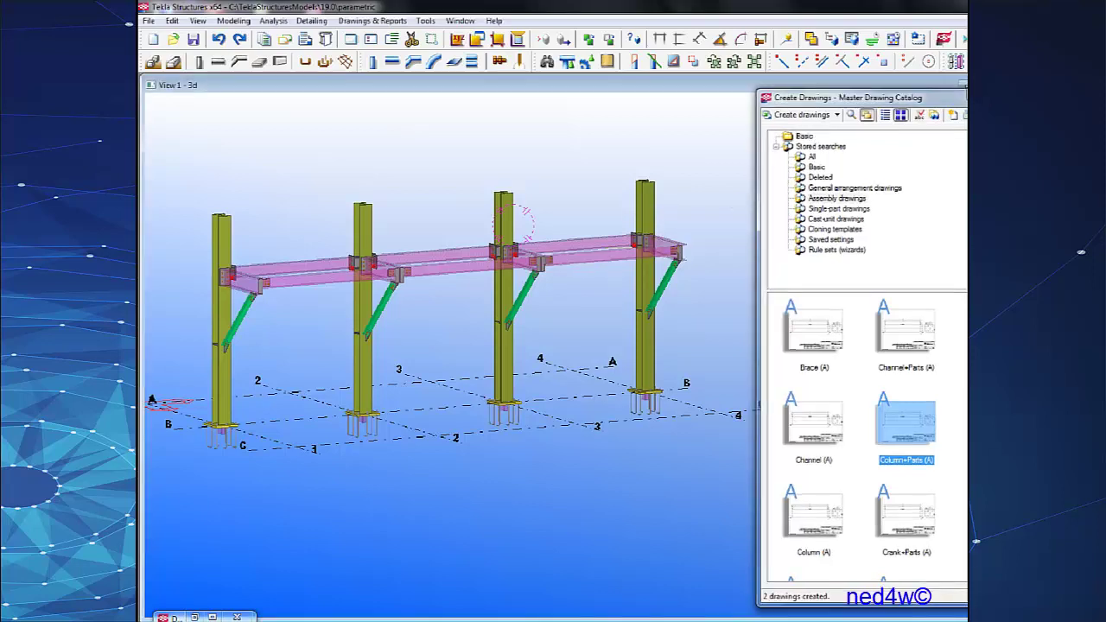
middle_drag(652, 222, 793, 222)
scroll(737, 230, down, 2)
scroll(736, 230, up, 3)
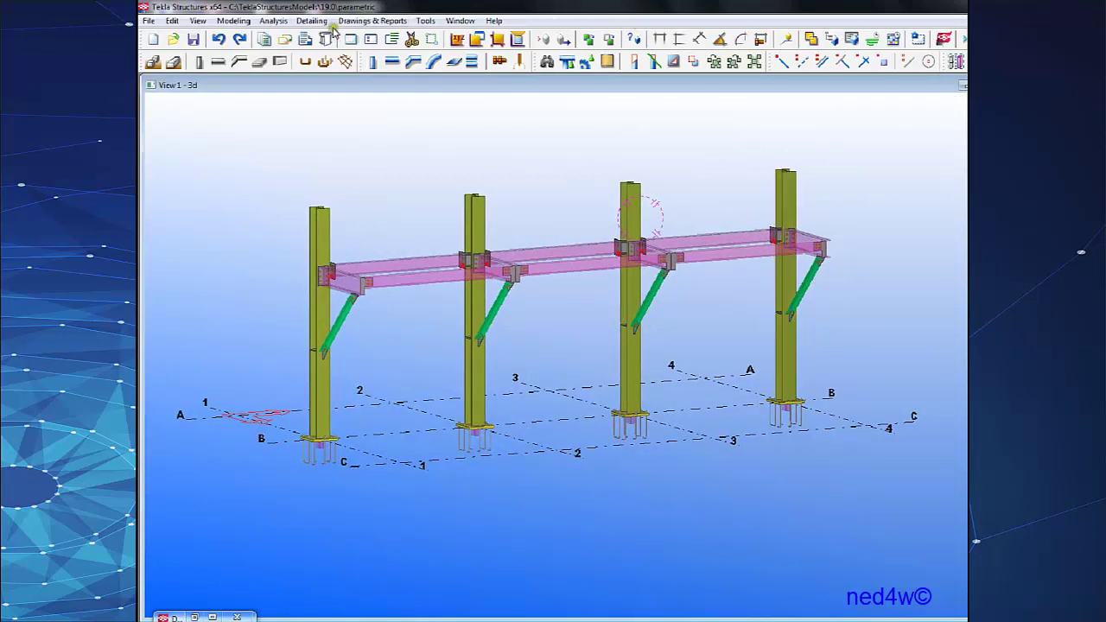
Select column drawings C.1 and C.2 in the drawing list and create an empty multi-drawing.
click(309, 40)
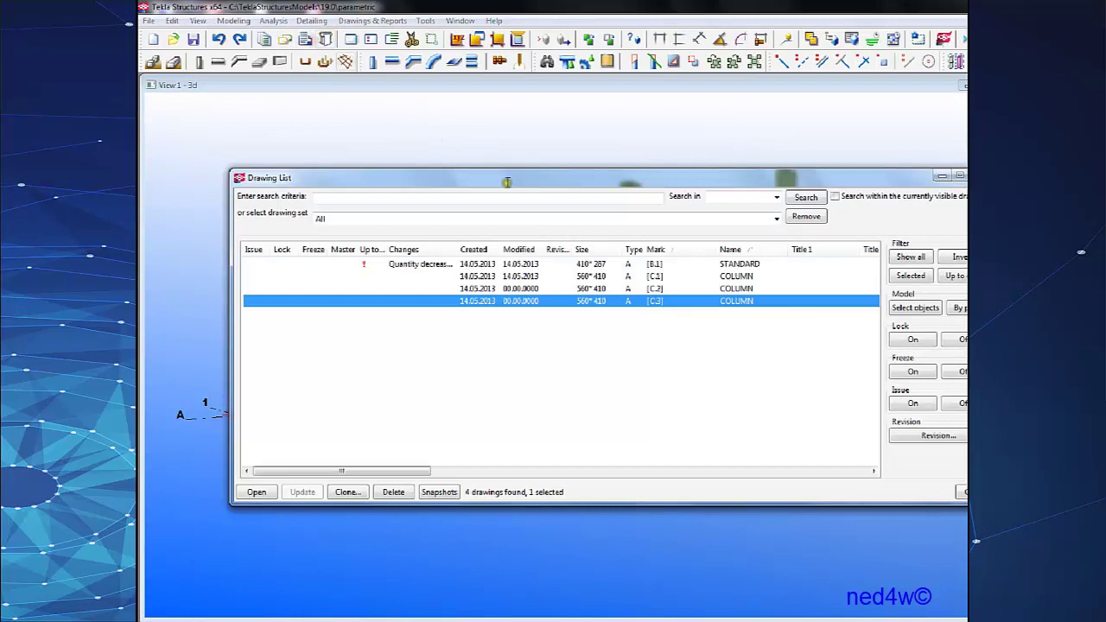
click(673, 278)
ctrl+click(673, 286)
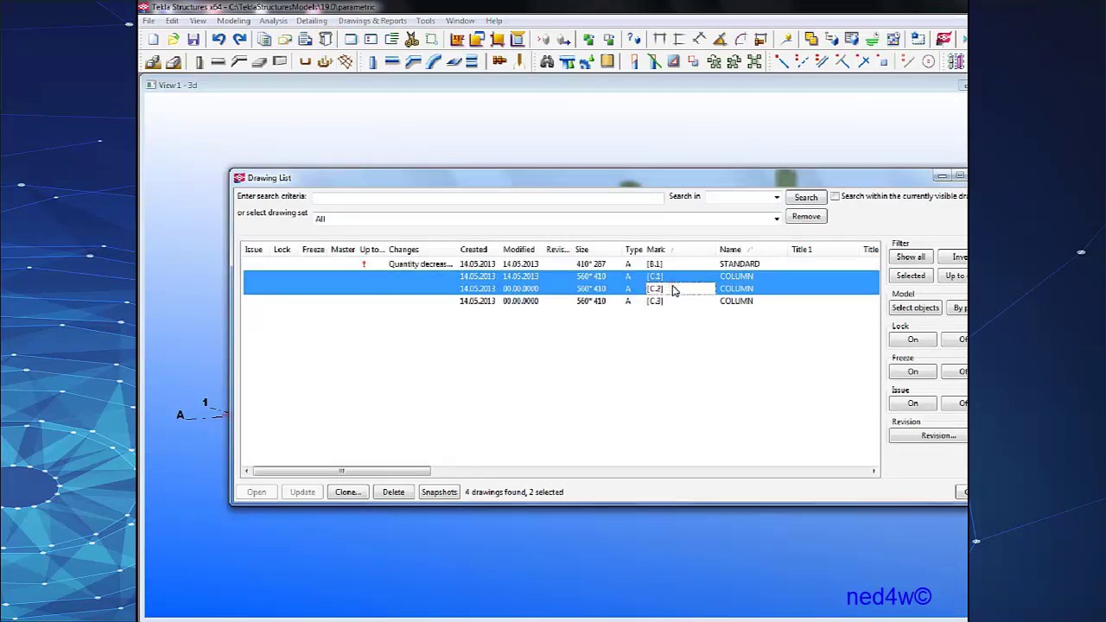
right_click(674, 291)
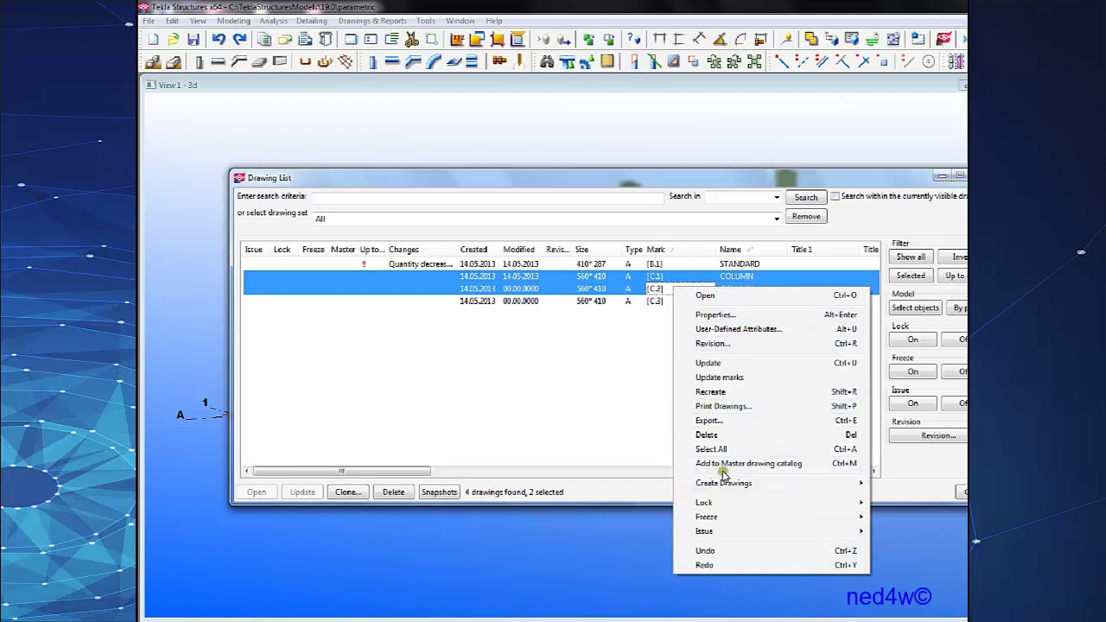
mouse_move(733, 484)
mouse_move(938, 499)
mouse_move(773, 483)
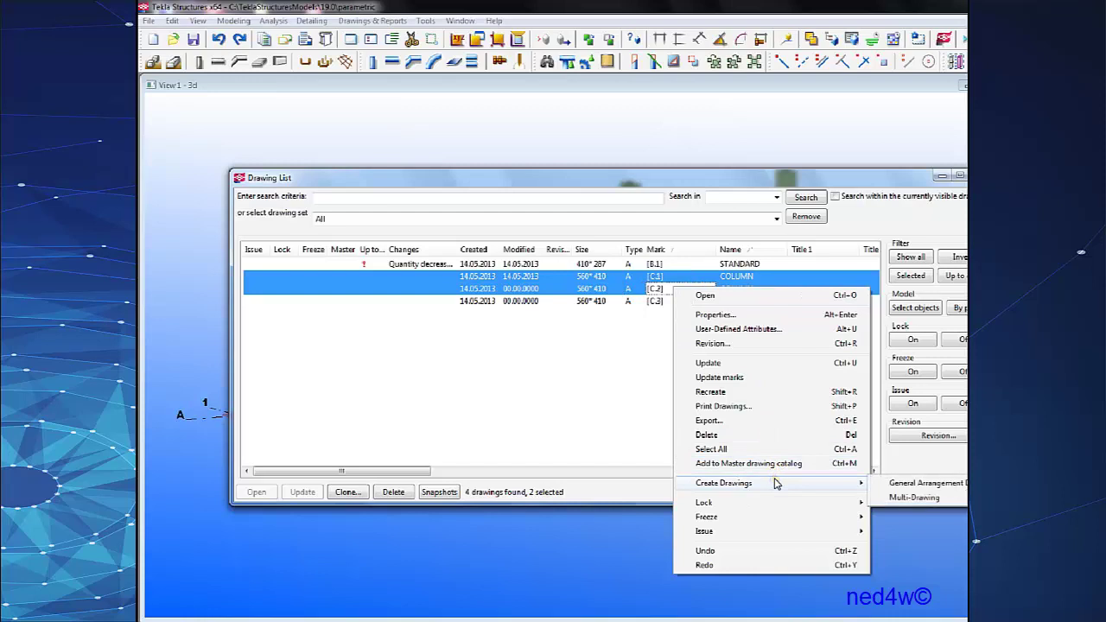
mouse_move(897, 499)
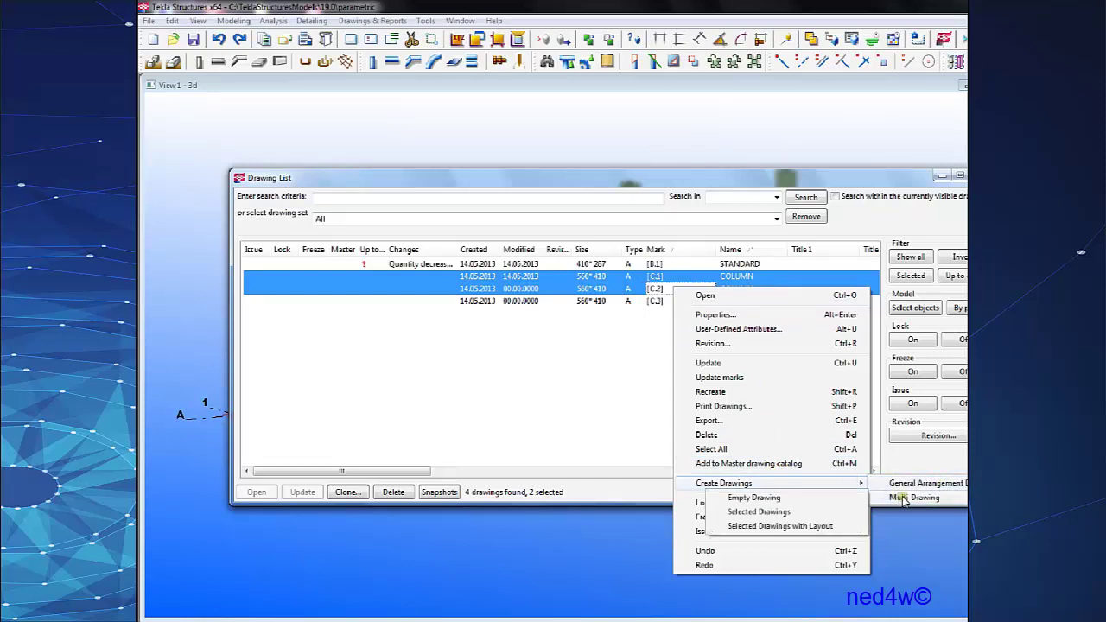
click(766, 500)
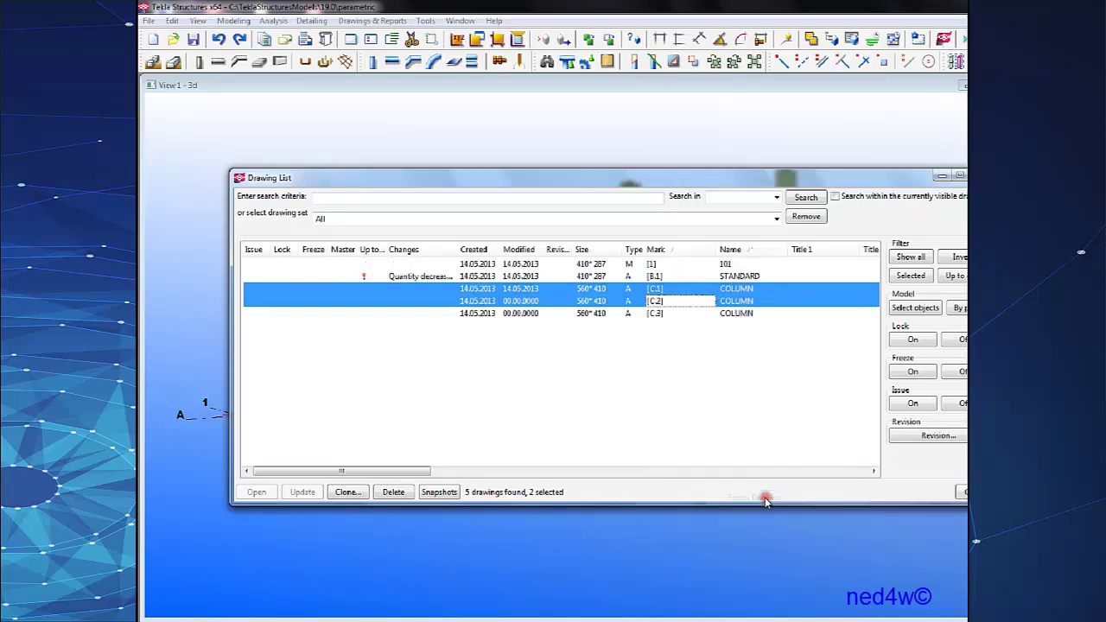
Open the empty multi-drawing, link the views of column drawings C.1 and C.2 into it, and close the drawing list.
double_click(654, 264)
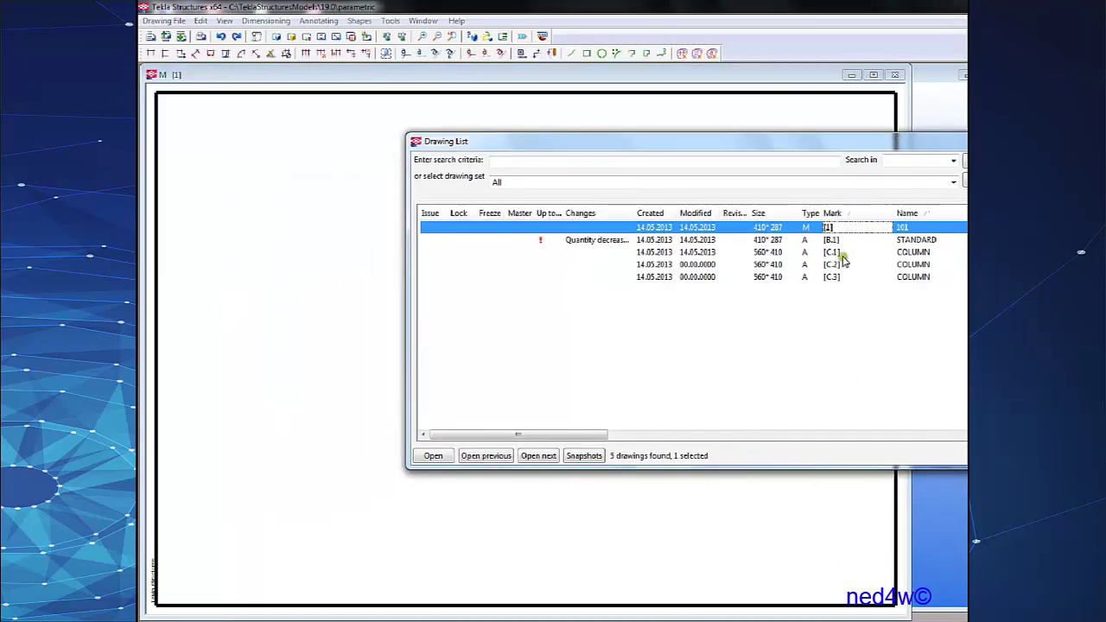
click(841, 251)
shift+click(842, 264)
right_click(843, 263)
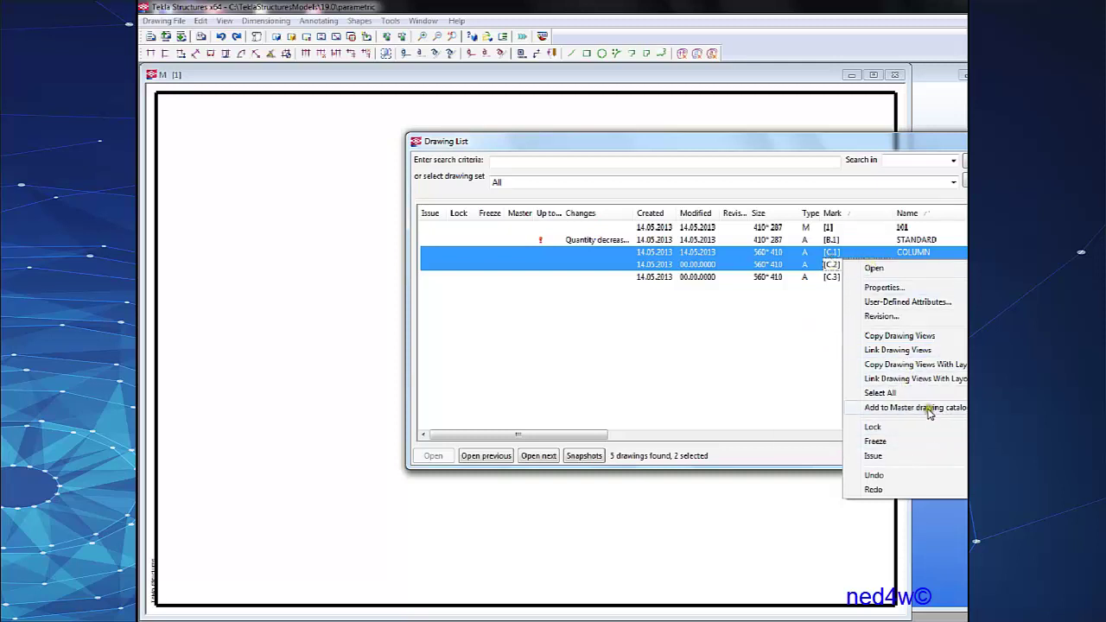
click(917, 350)
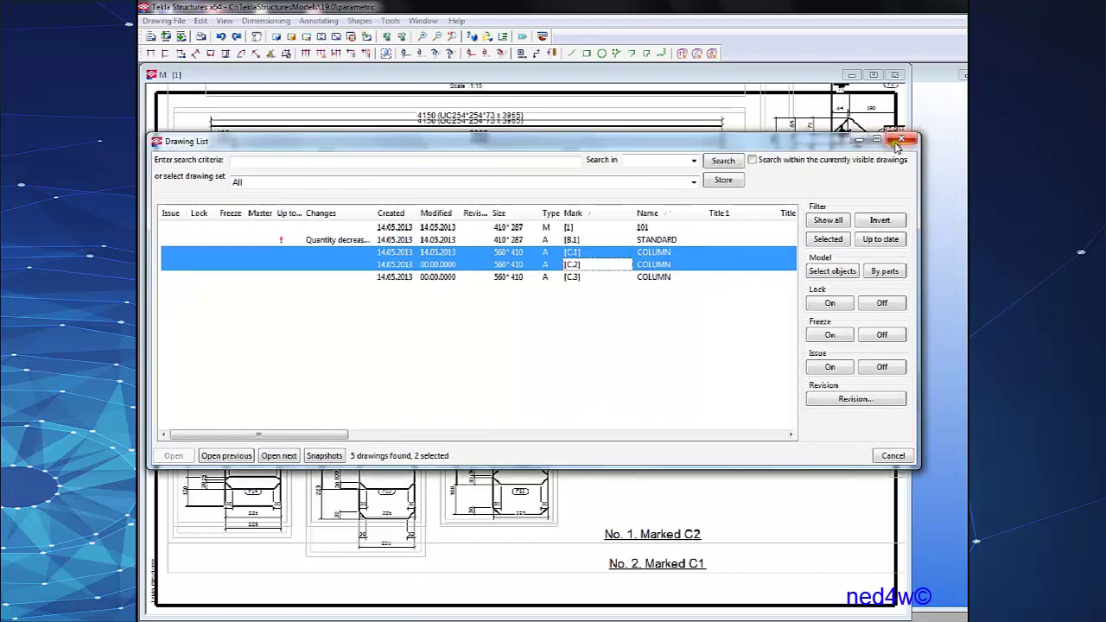
click(905, 138)
Move the C2 group of linked views above the C1 group so that the two do not overlap.
scroll(752, 350, down, 2)
scroll(752, 350, down, 2)
scroll(834, 407, up, 1)
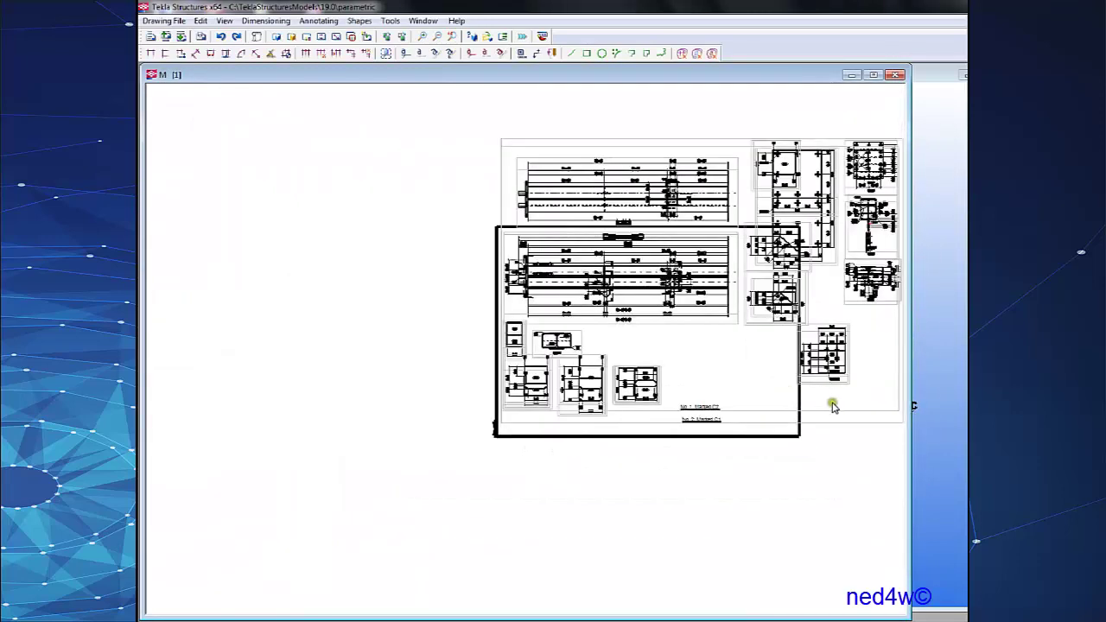
scroll(835, 413, down, 2)
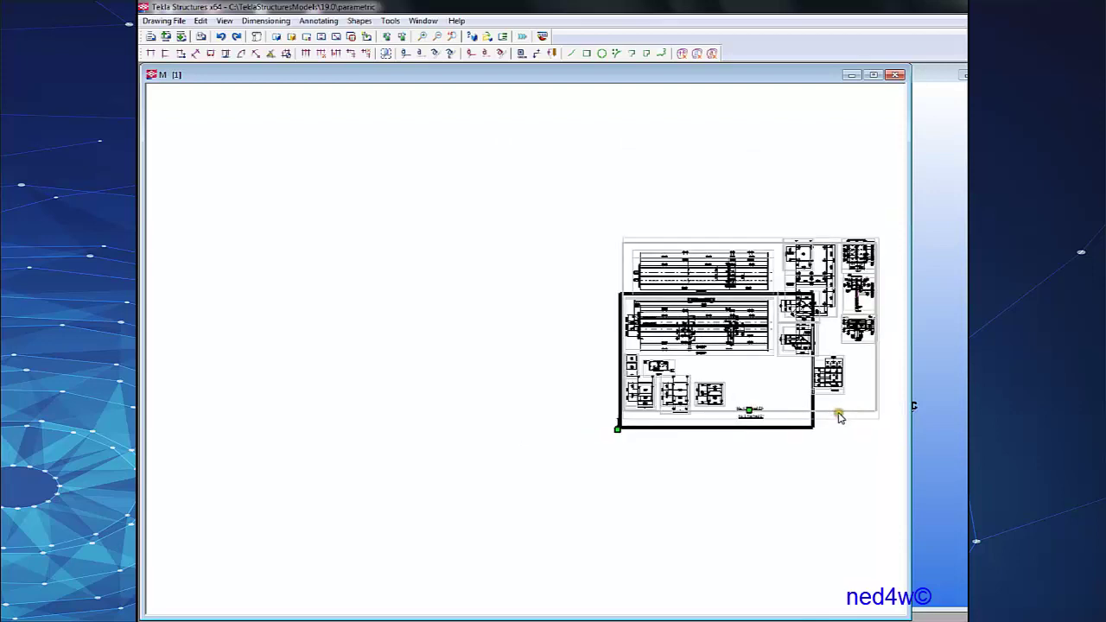
mouse_move(812, 307)
mouse_down()
mouse_move(822, 225)
mouse_move(842, 227)
mouse_up()
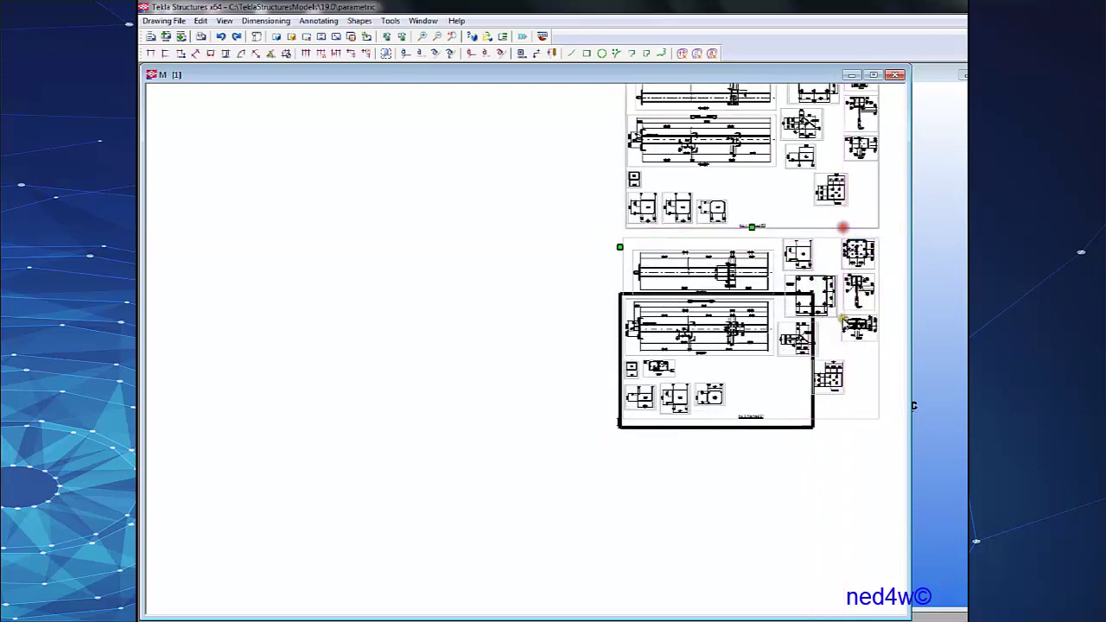
middle_drag(838, 350, 707, 431)
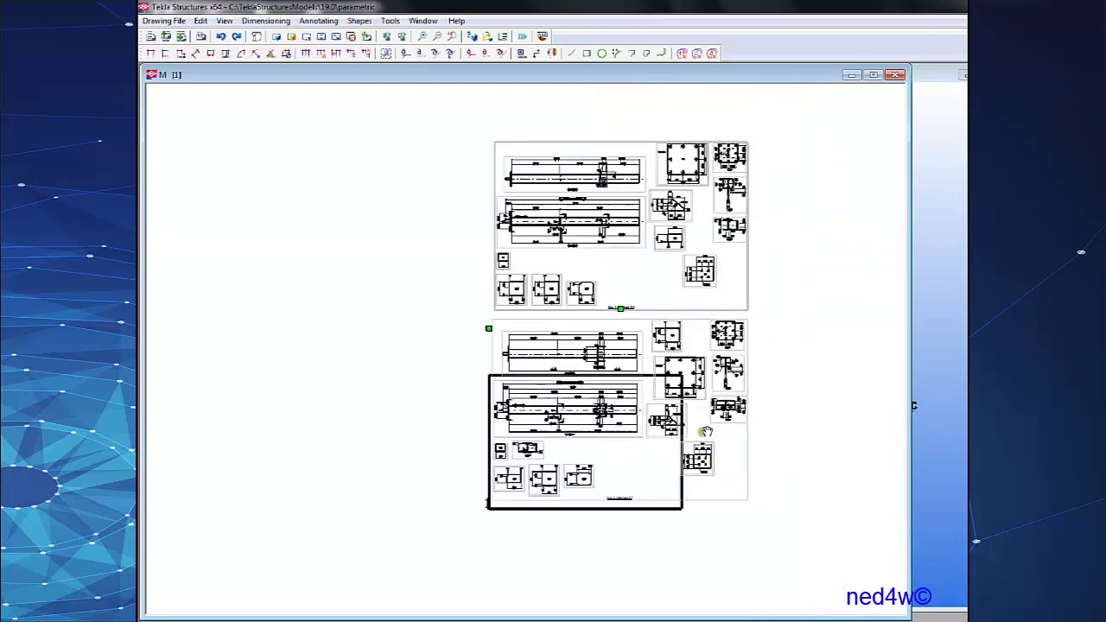
Switch the multi-drawing layout to a specified size with a width of 841, apply it, and maximize the drawing window.
double_click(818, 388)
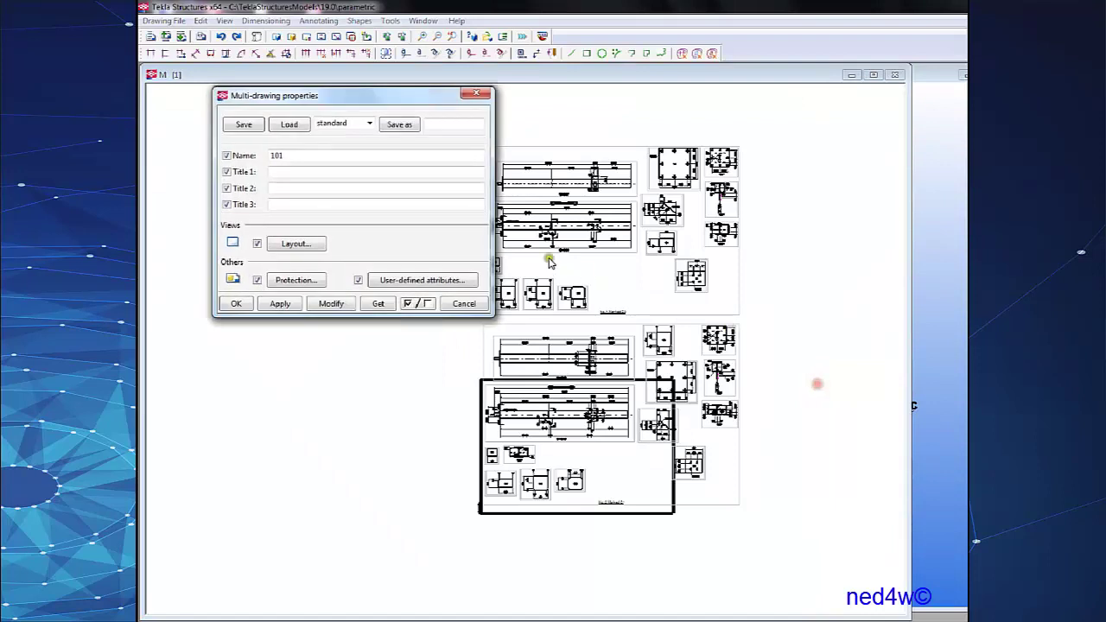
click(293, 244)
click(443, 212)
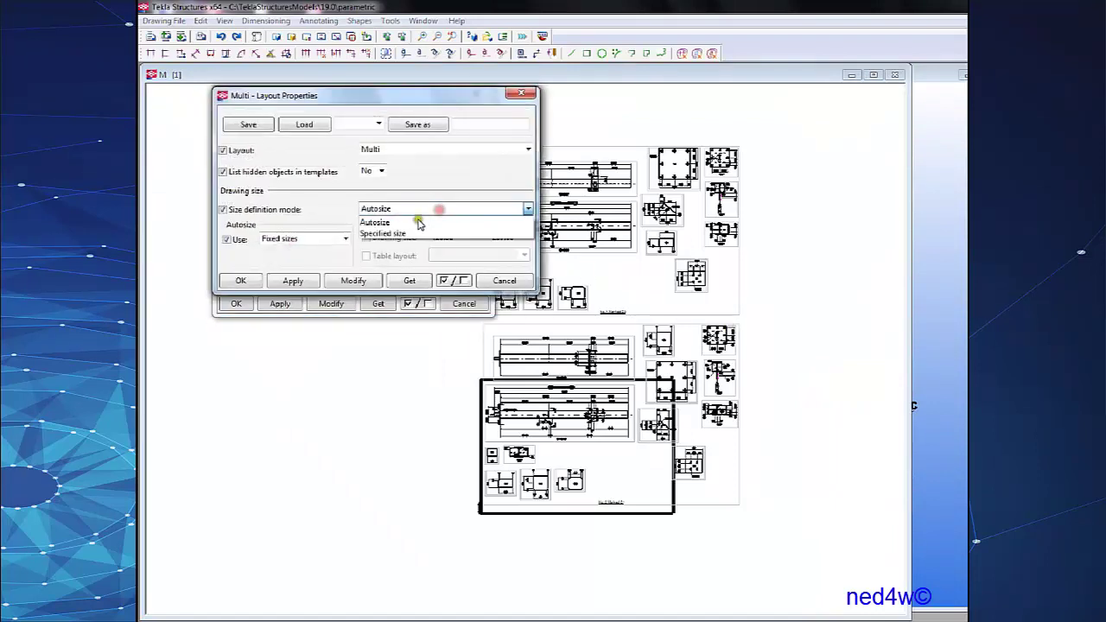
click(409, 234)
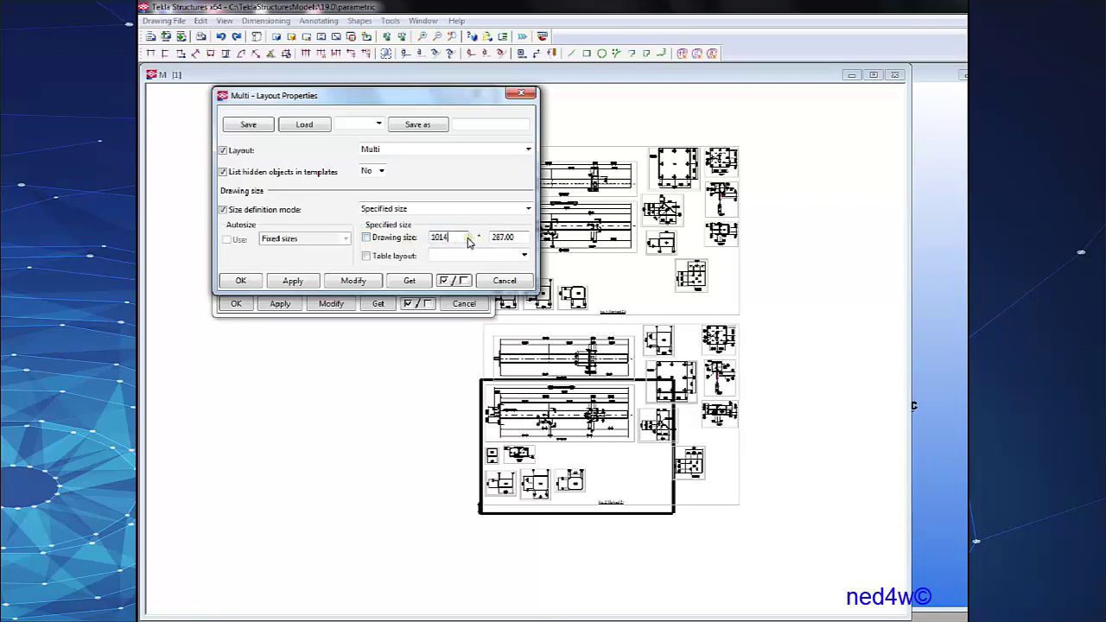
drag(466, 238, 417, 239)
text(841)
key(Tab)
click(329, 282)
click(241, 281)
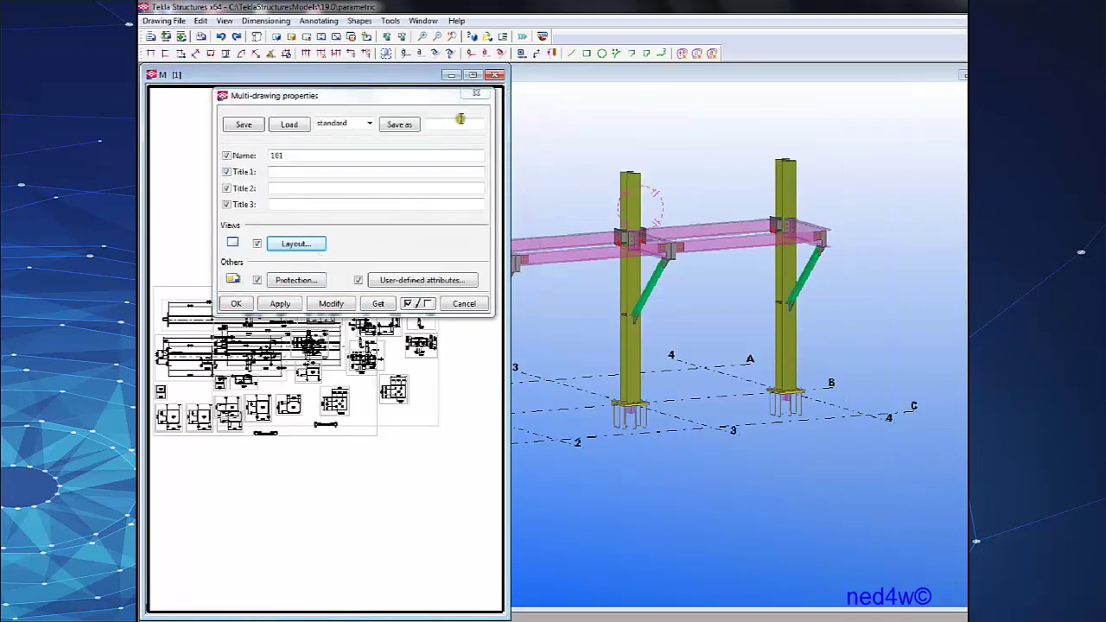
click(476, 93)
double_click(421, 77)
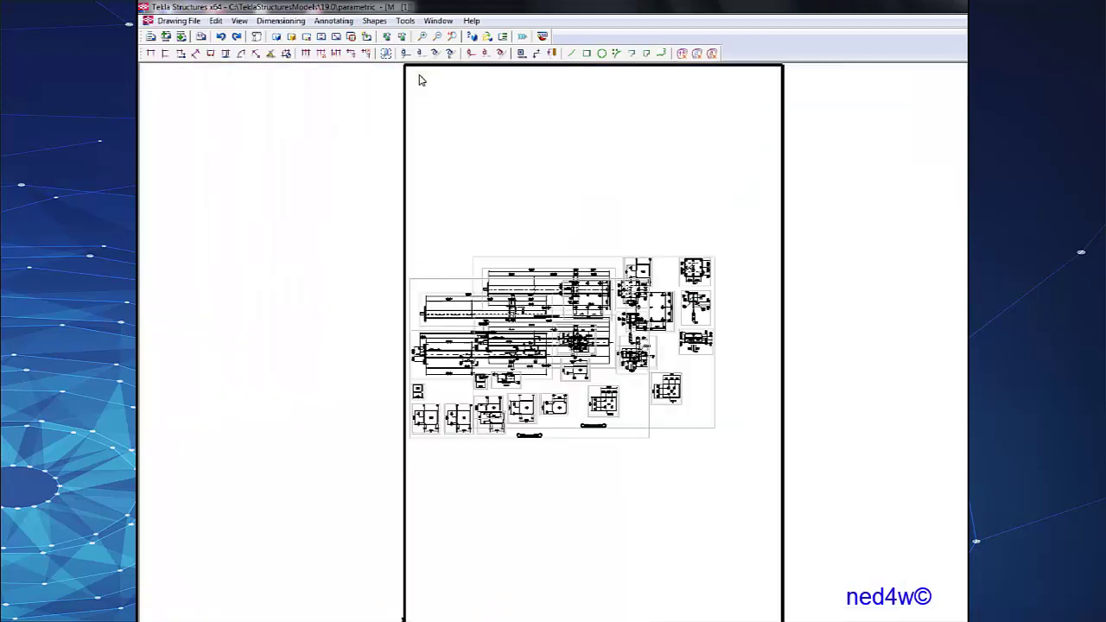
Arrange the two groups of linked column views one above the other on the sheet, and close the multi-drawing without keeping the changes.
drag(667, 257, 664, 133)
click(649, 395)
mouse_move(648, 382)
mouse_down()
mouse_move(672, 415)
mouse_move(715, 428)
mouse_up()
scroll(856, 382, up, 4)
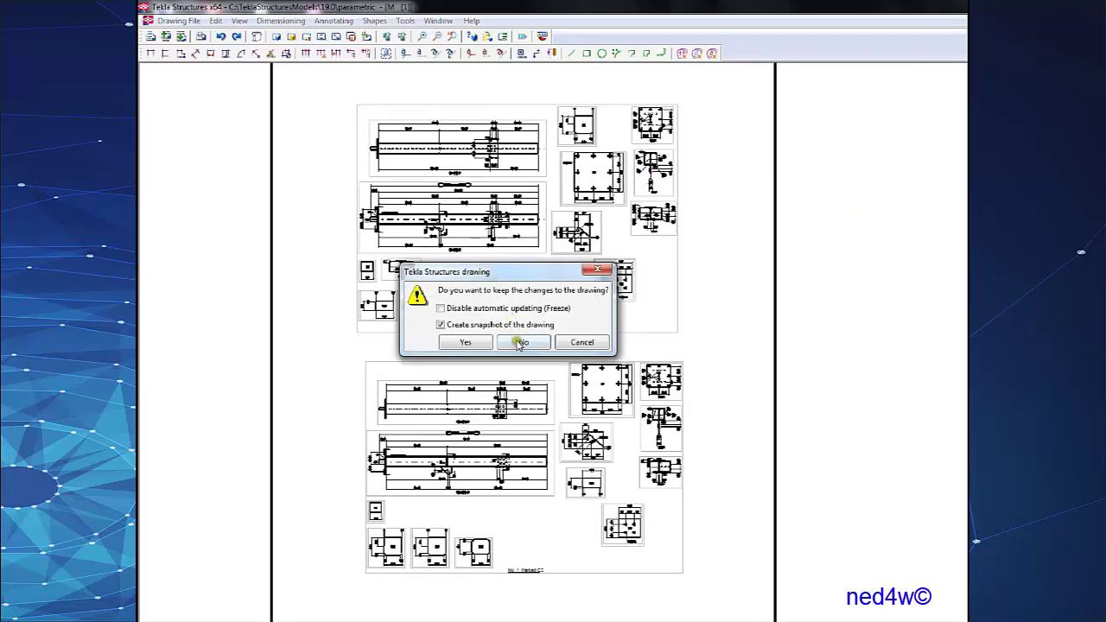
click(518, 344)
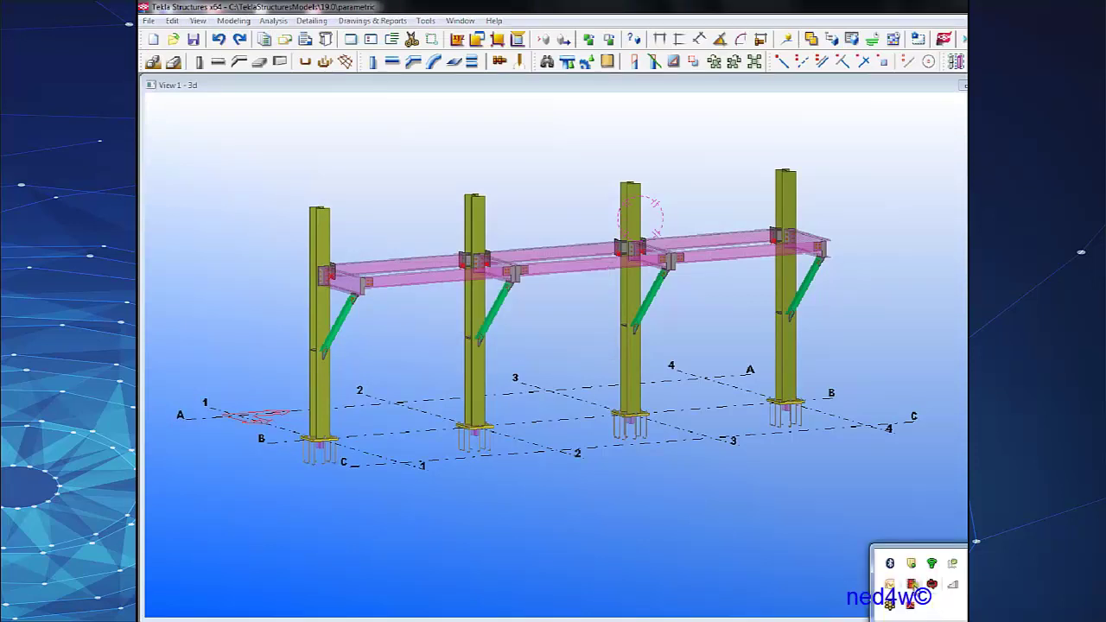
right_click(912, 586)
click(951, 517)
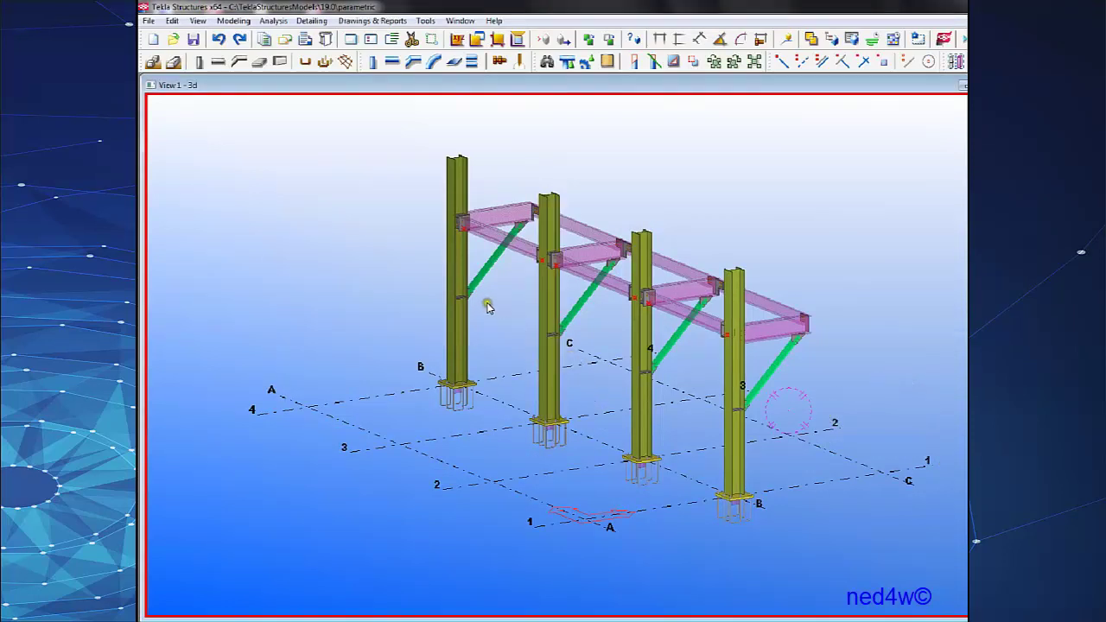
Copy the columns at B/3 and B/4 with their braces, bracket beams and the connecting beam from grid line B to grid line A.
click(538, 313)
click(546, 306)
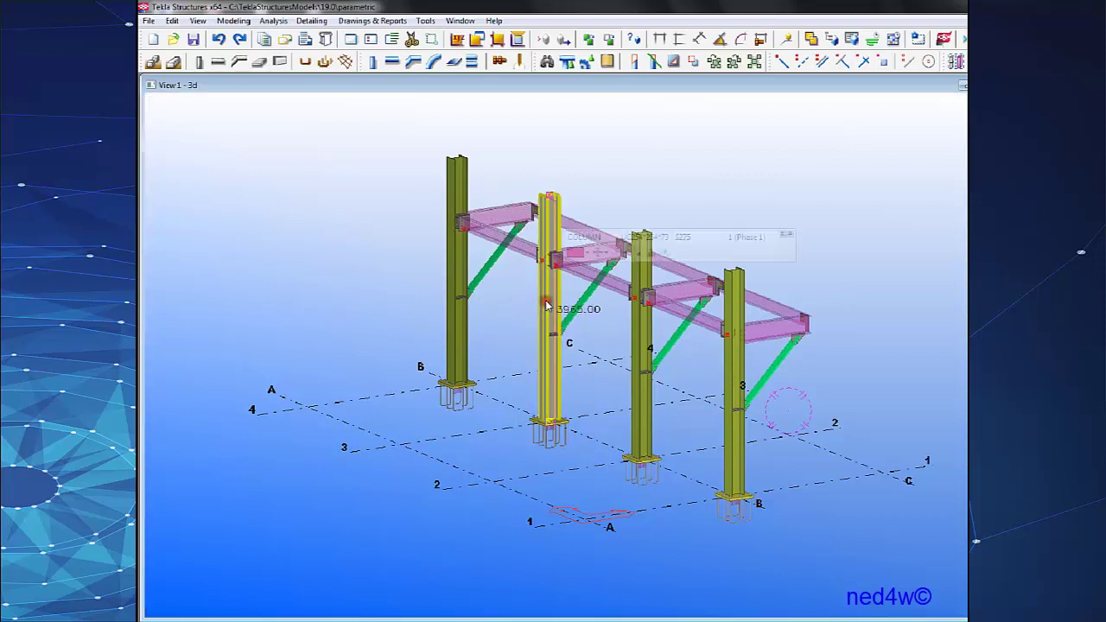
ctrl+click(463, 267)
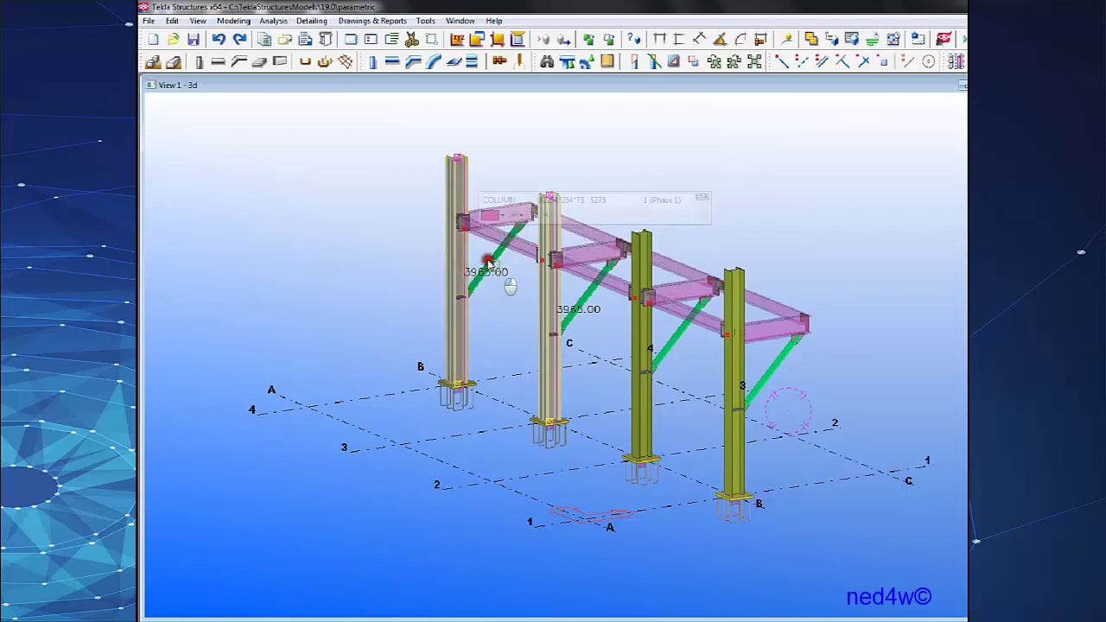
ctrl+click(496, 267)
ctrl+click(585, 299)
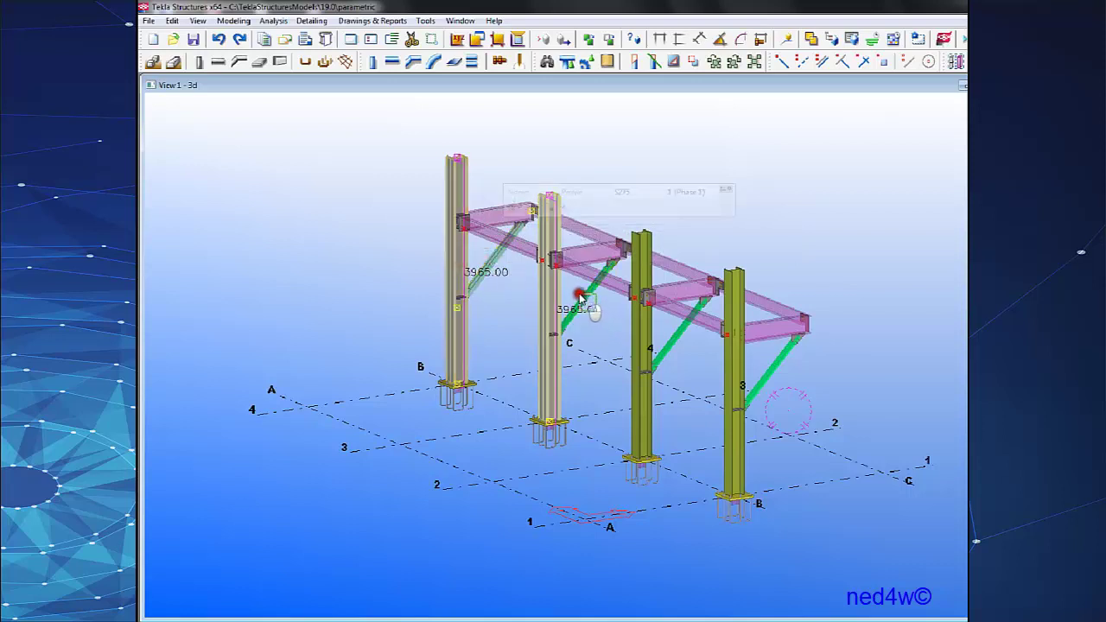
ctrl+click(581, 248)
ctrl+click(531, 214)
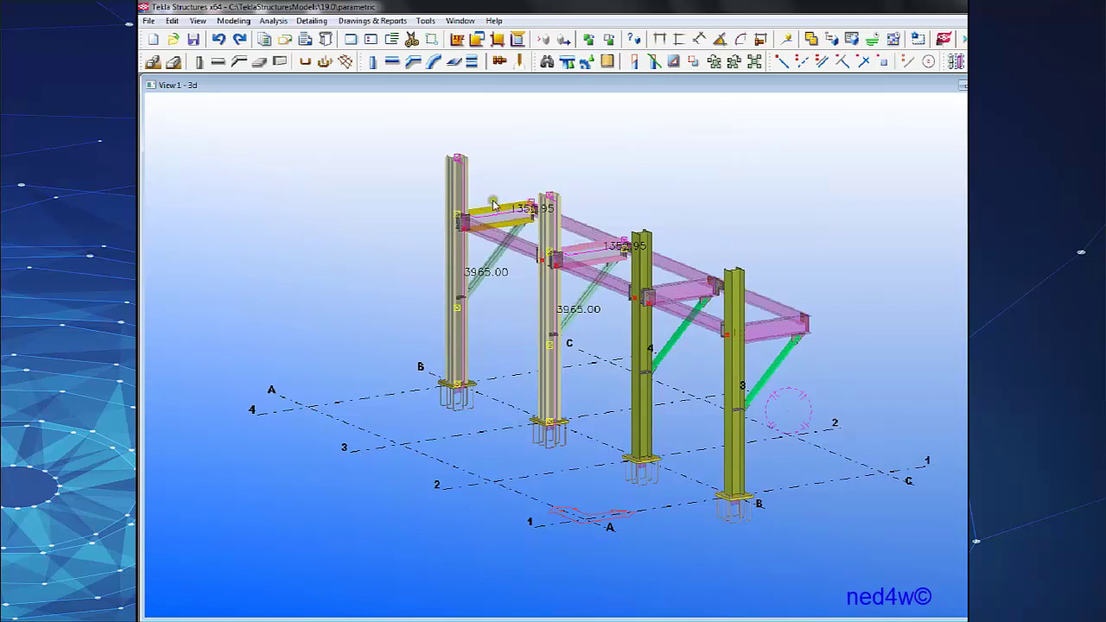
ctrl+click(521, 253)
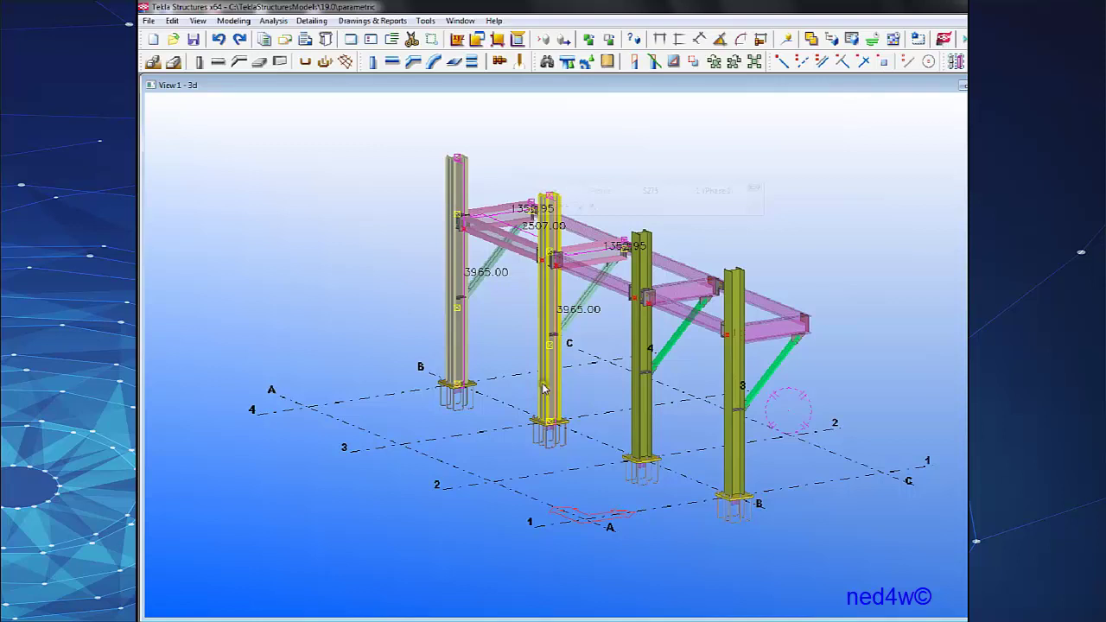
right_click(543, 389)
click(578, 308)
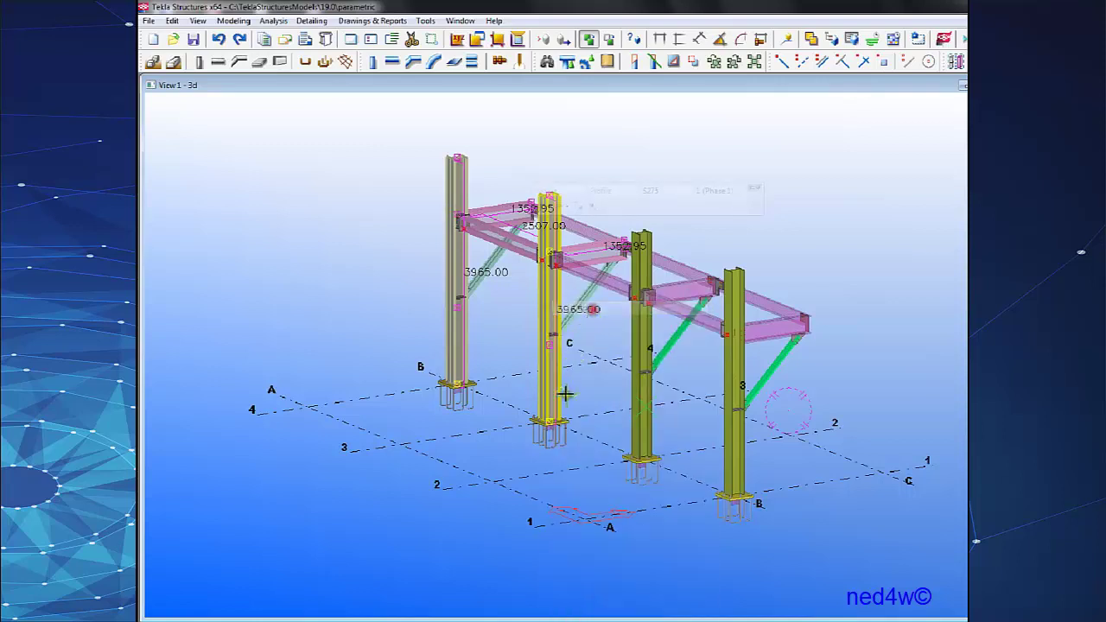
click(550, 420)
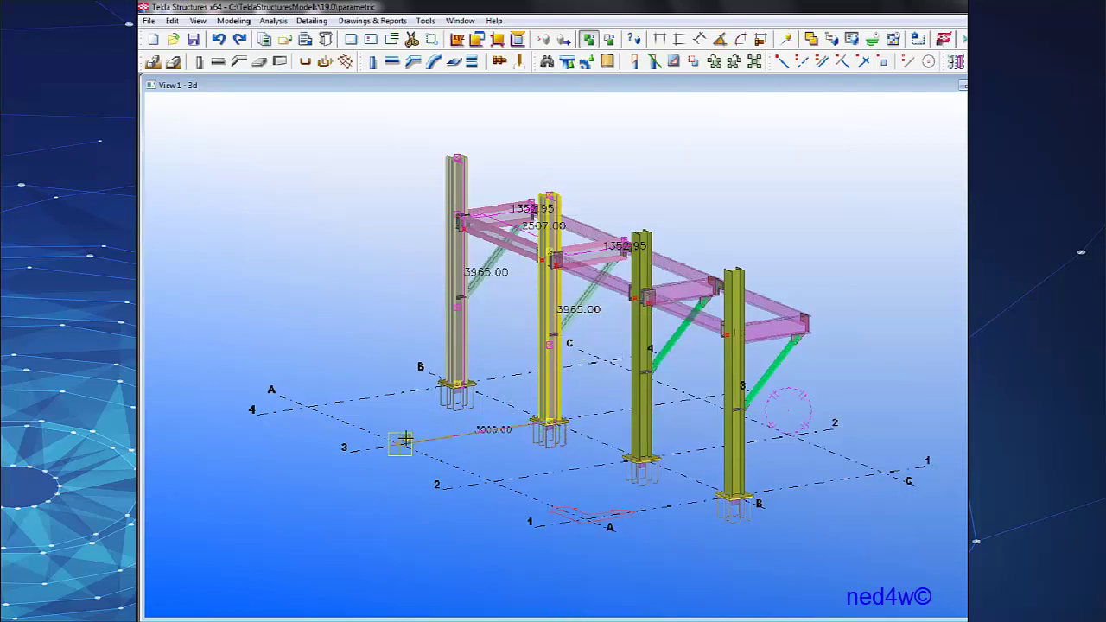
click(400, 443)
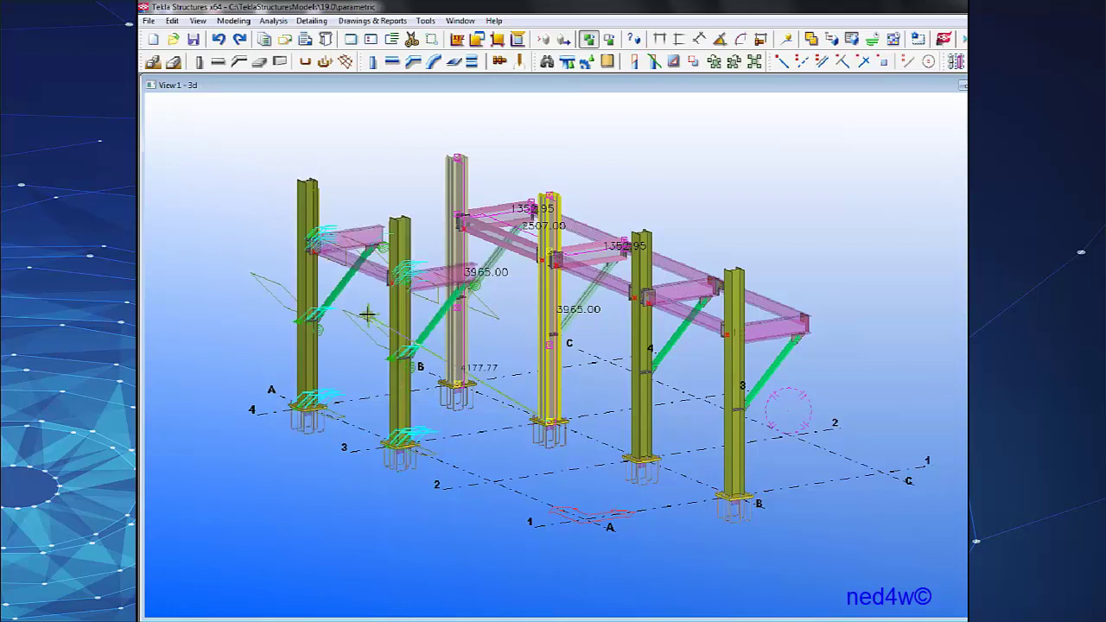
right_click(391, 169)
click(431, 180)
Move the beams and braces of the copied frame on grid line A vertically by a dZ of -500.
scroll(554, 346, up, 3)
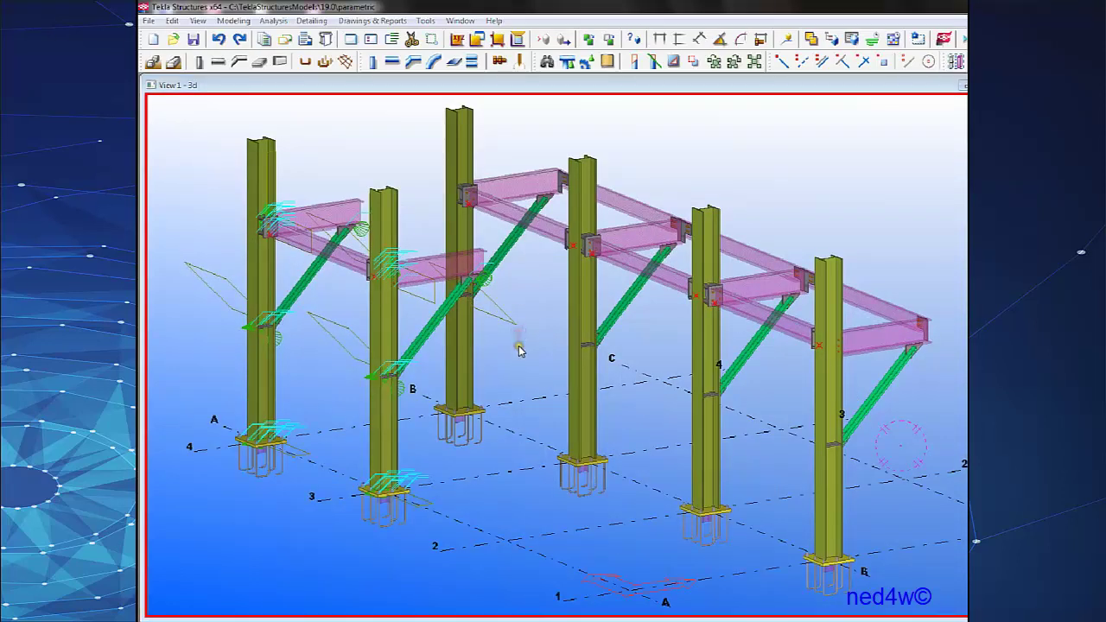
mouse_move(519, 344)
middle_down()
mouse_move(553, 341)
mouse_move(561, 353)
mouse_move(529, 352)
middle_up()
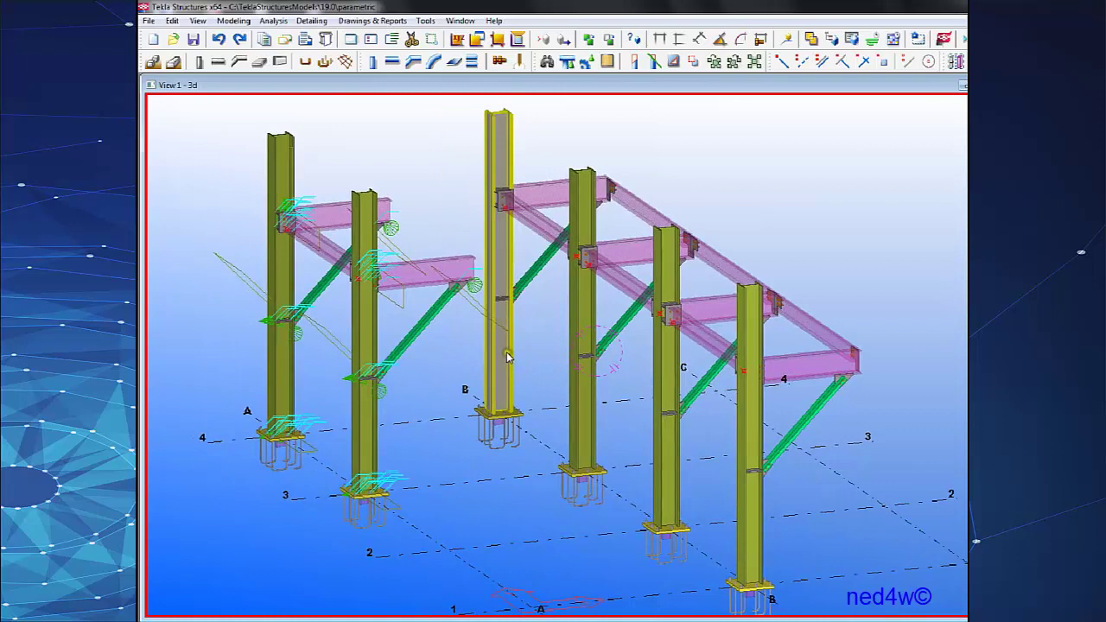
click(363, 252)
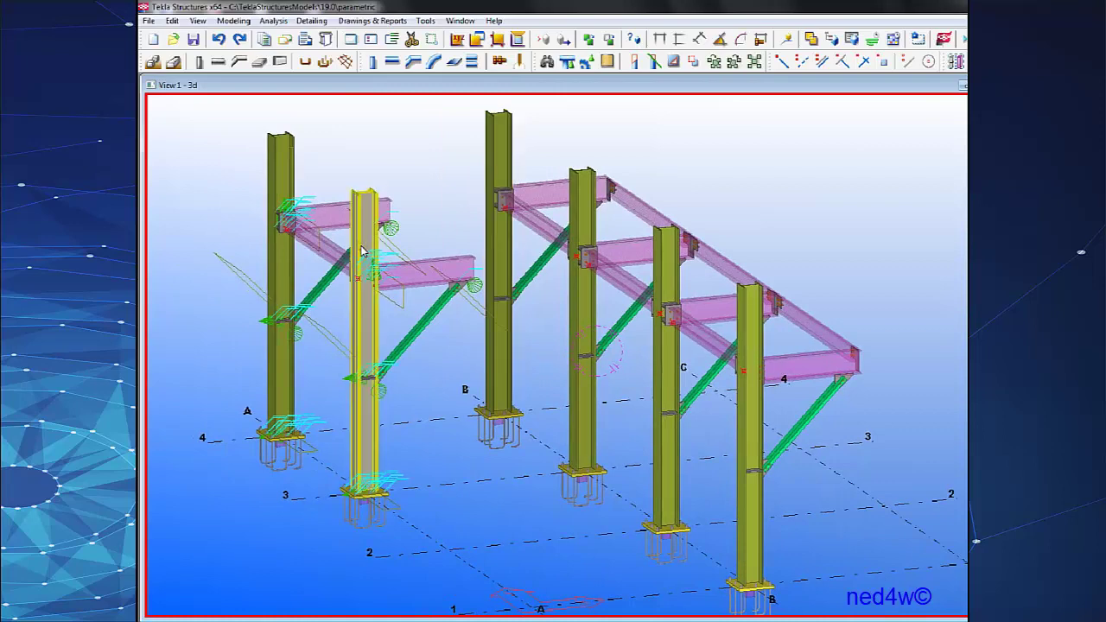
scroll(328, 289, up, 3)
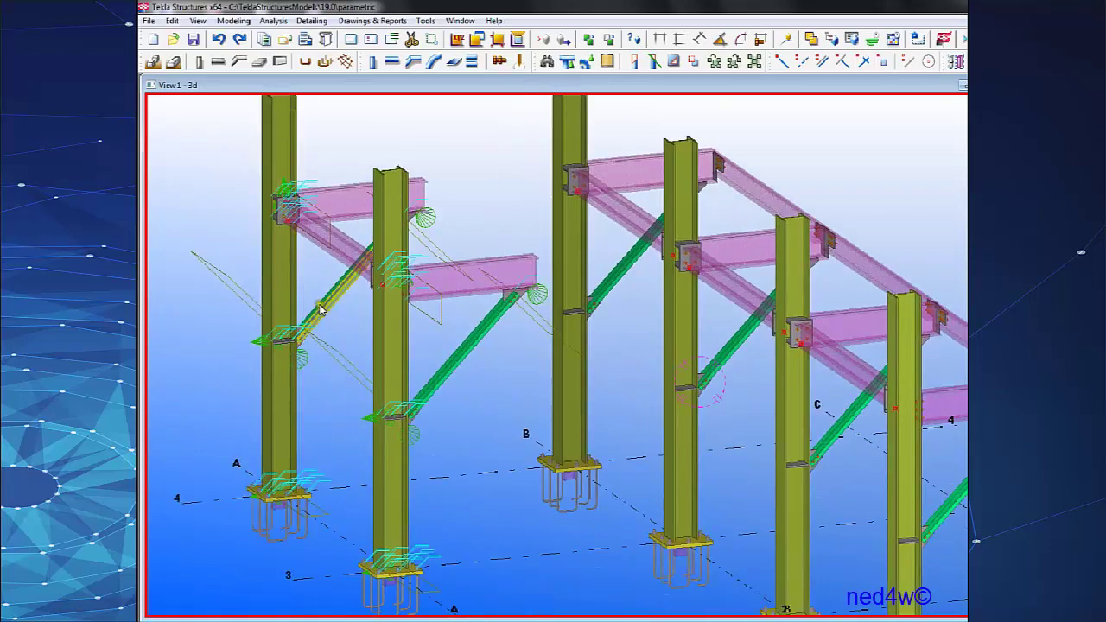
click(351, 170)
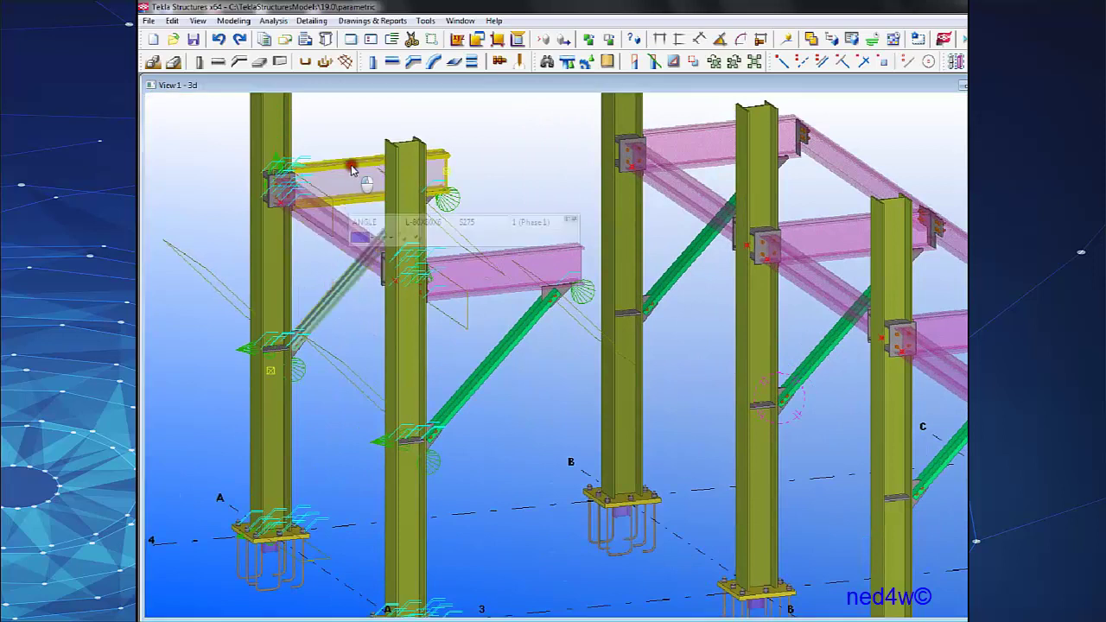
shift+click(499, 254)
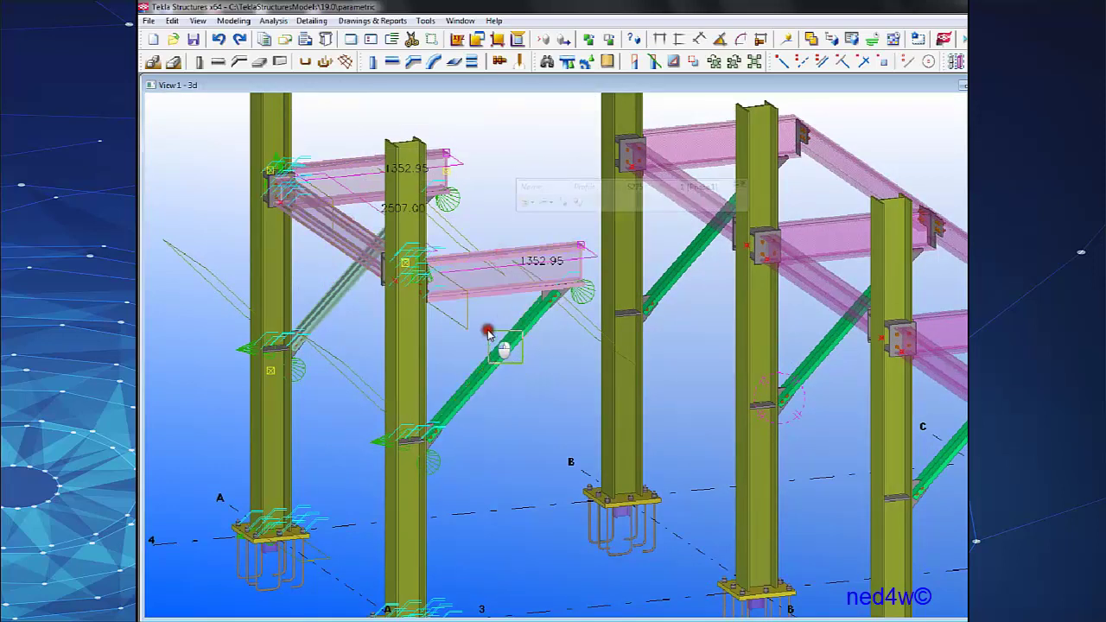
shift+click(491, 336)
scroll(276, 346, up, 3)
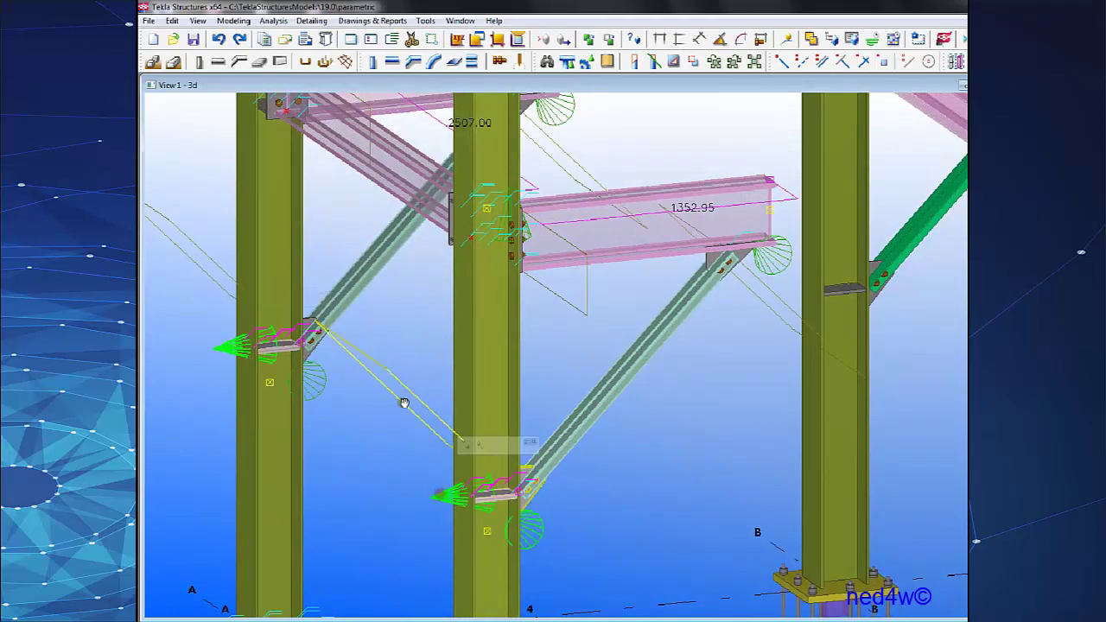
scroll(403, 403, down, 3)
right_click(562, 234)
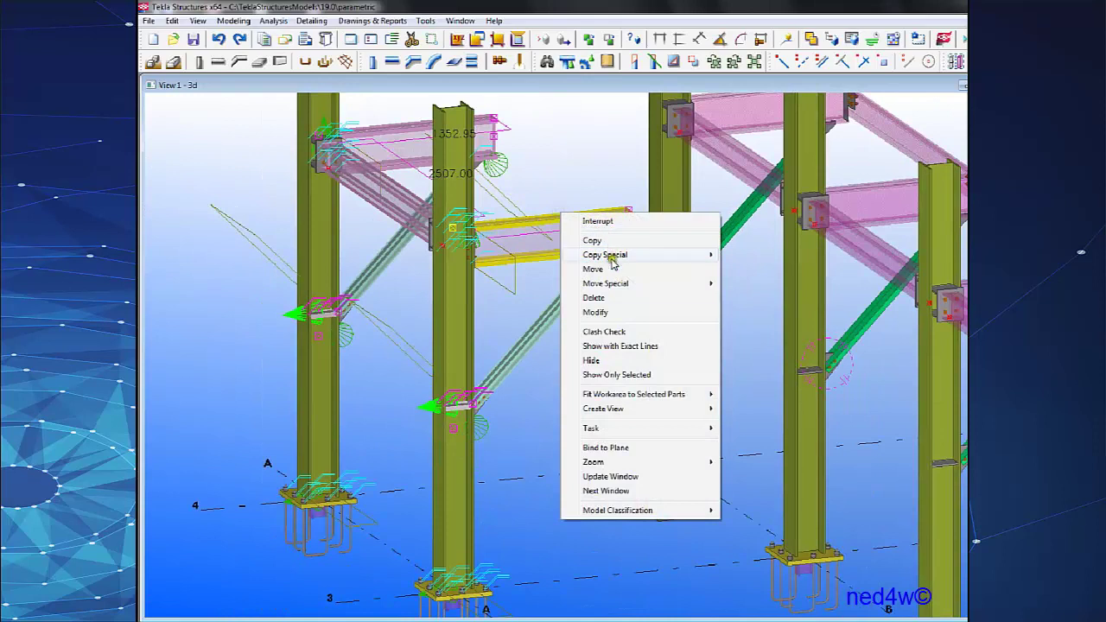
click(735, 283)
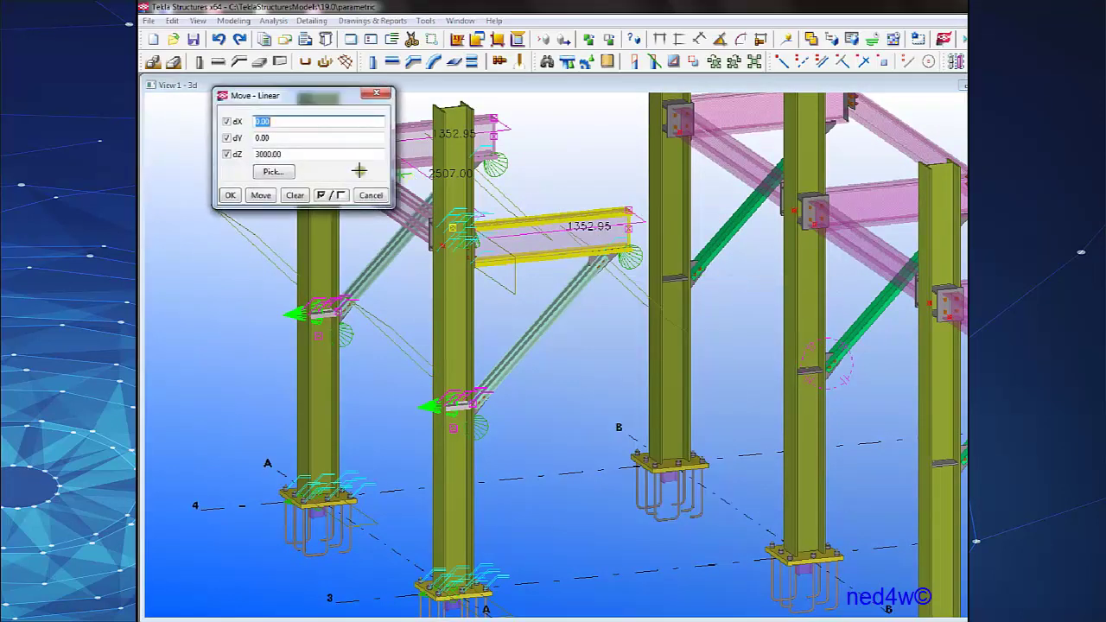
drag(305, 155, 251, 147)
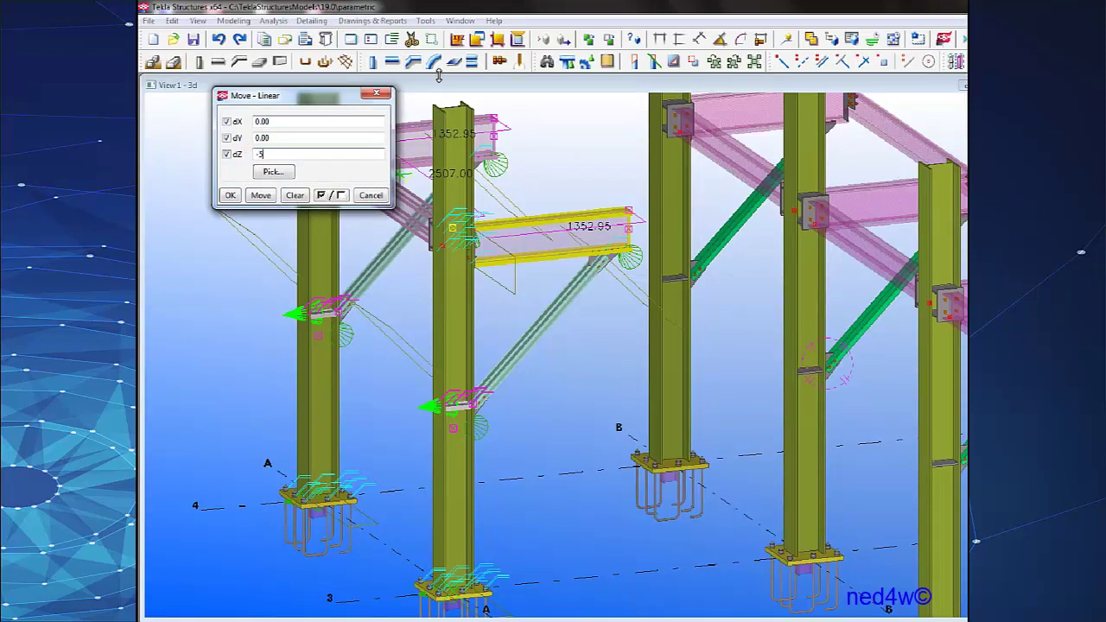
text(-500)
click(249, 195)
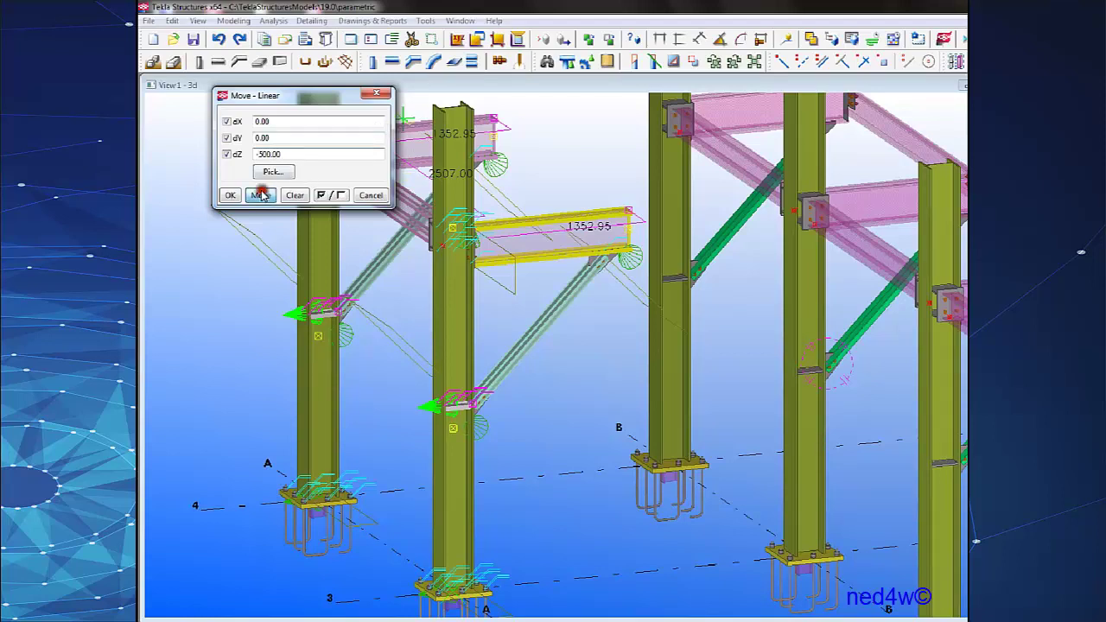
click(230, 196)
right_click(188, 185)
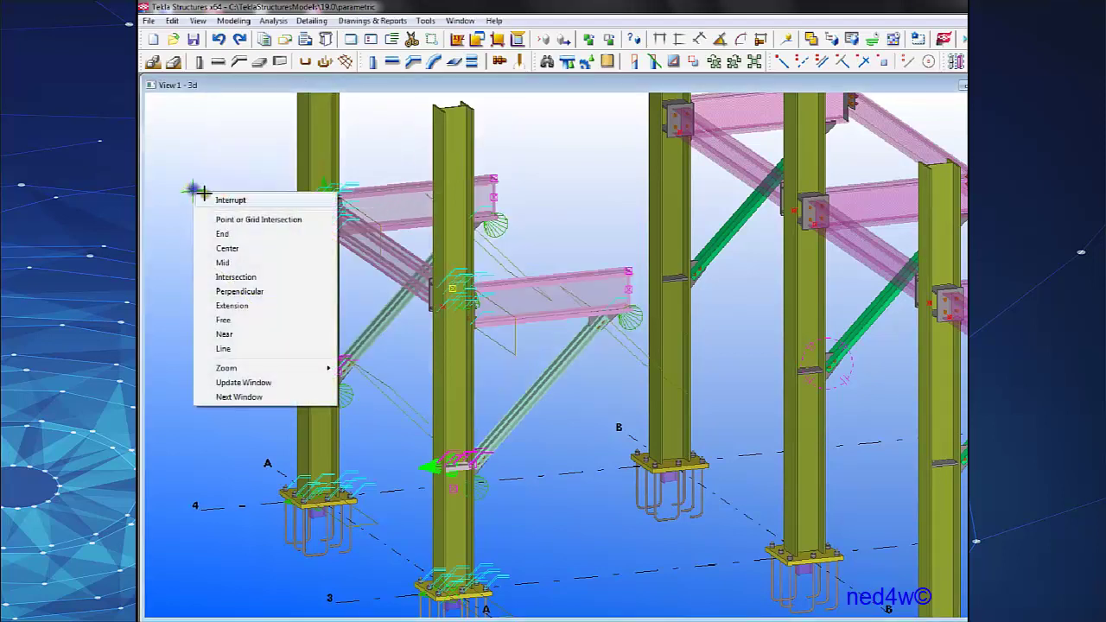
click(230, 200)
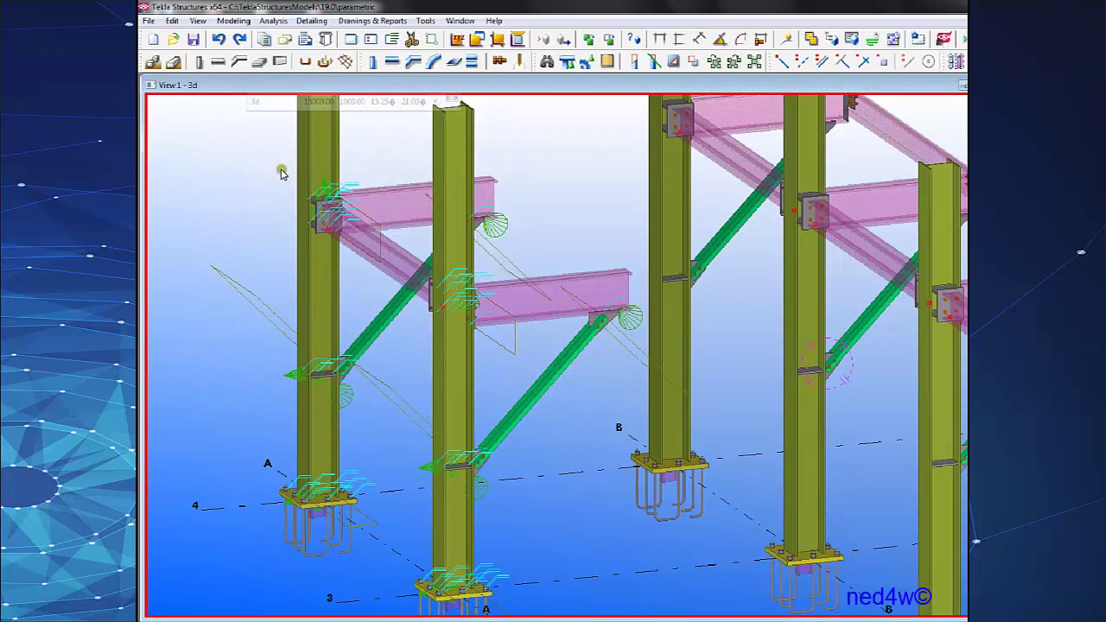
Set the top level of the two copied columns on grid line A to 2500, modifying only that property.
click(564, 188)
middle_drag(499, 221, 573, 321)
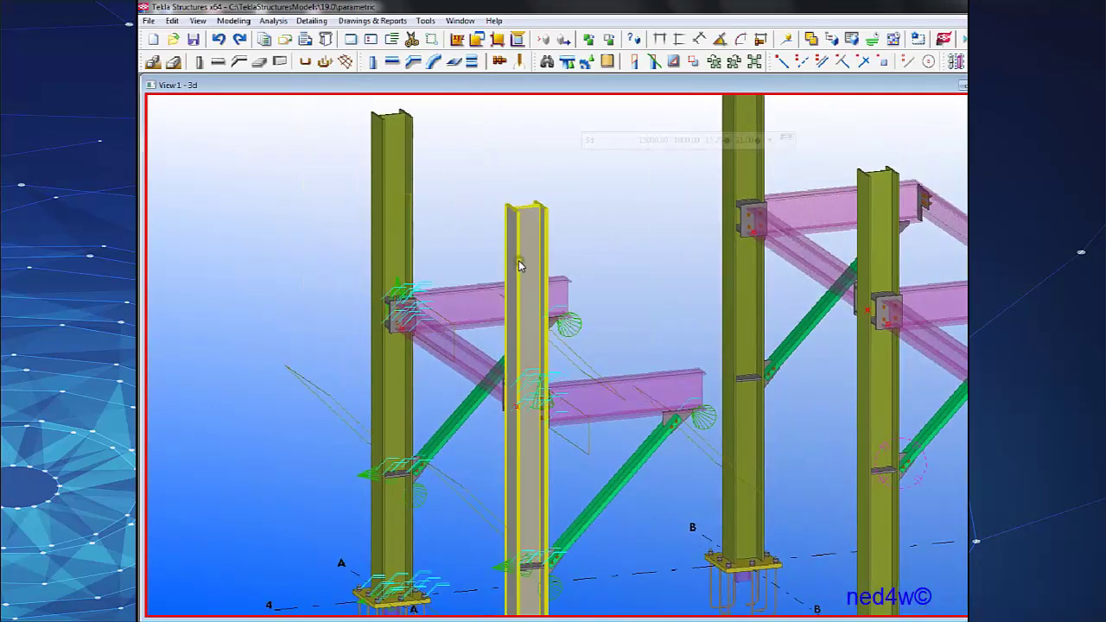
click(521, 261)
ctrl+click(404, 213)
right_click(403, 159)
double_click(403, 157)
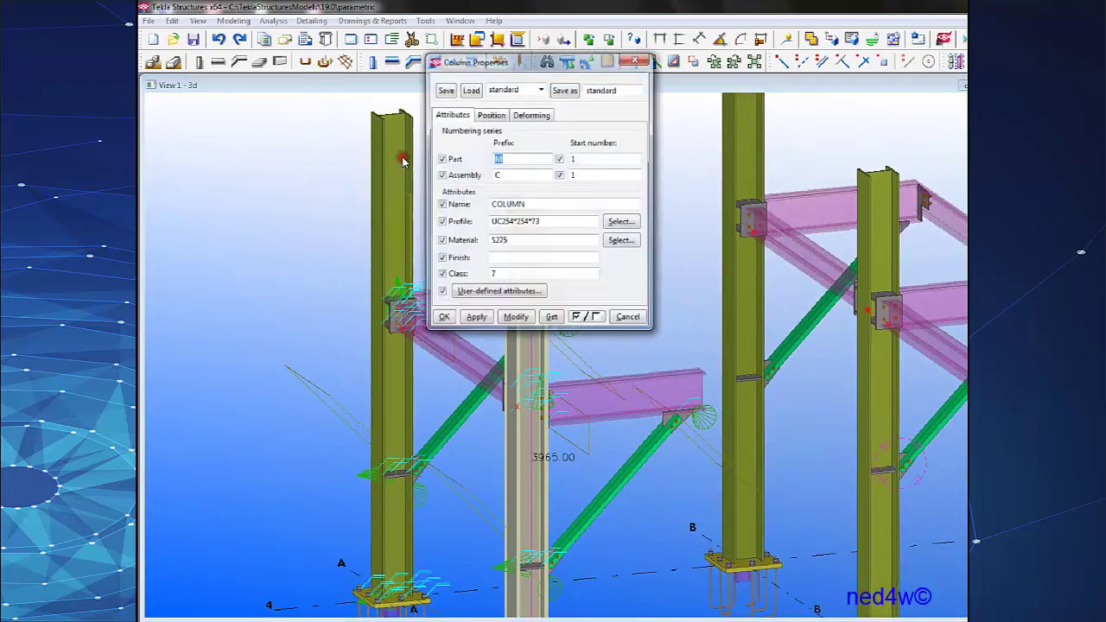
middle_drag(403, 157, 325, 147)
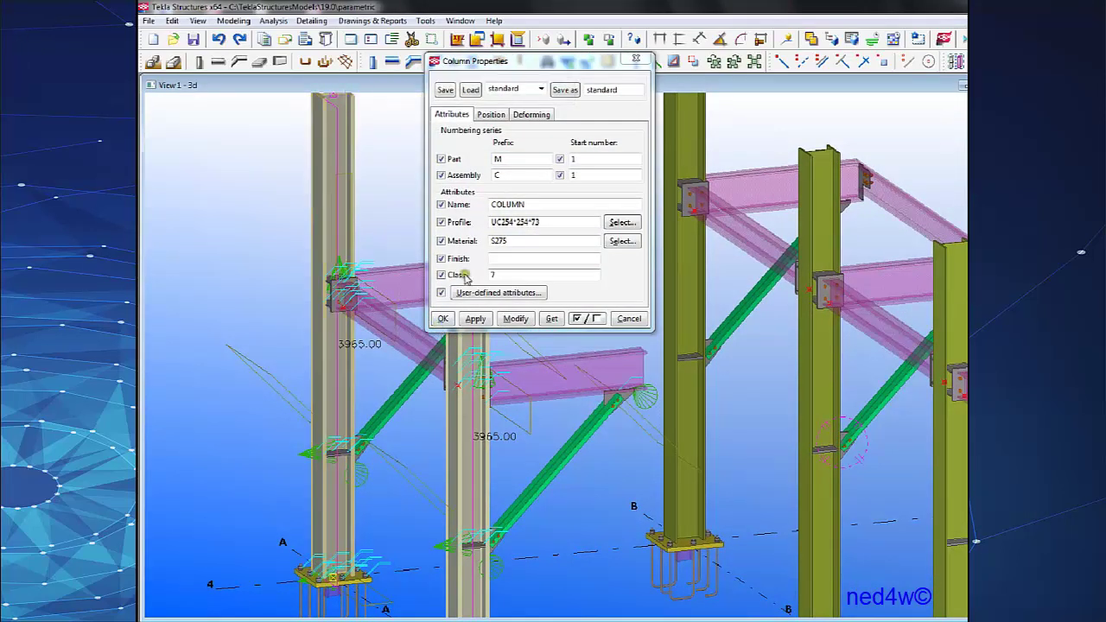
click(587, 318)
click(491, 114)
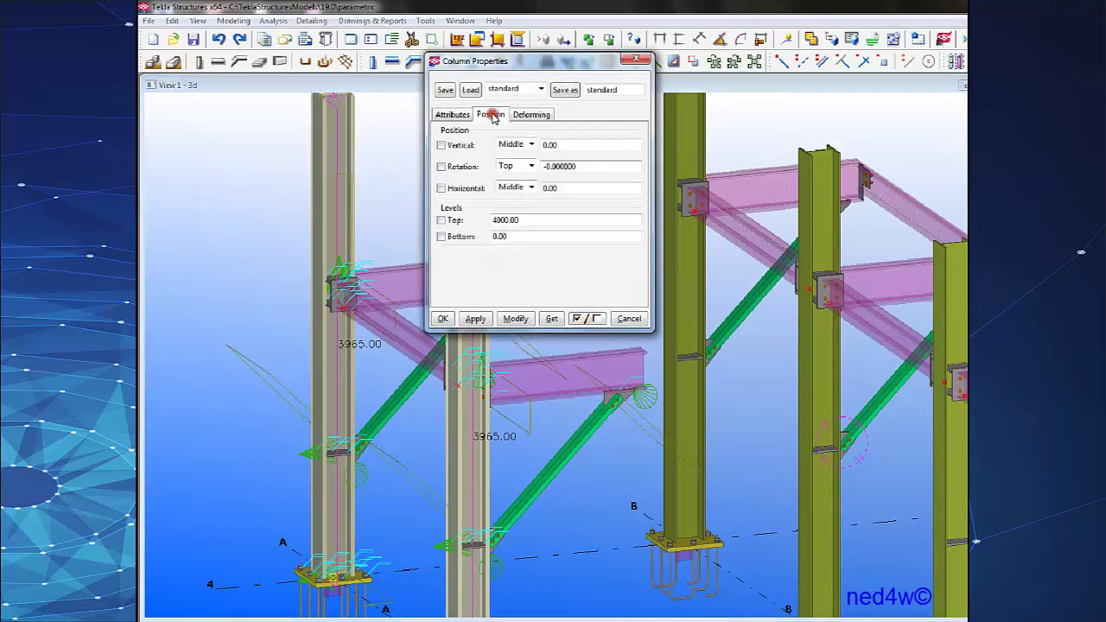
double_click(506, 221)
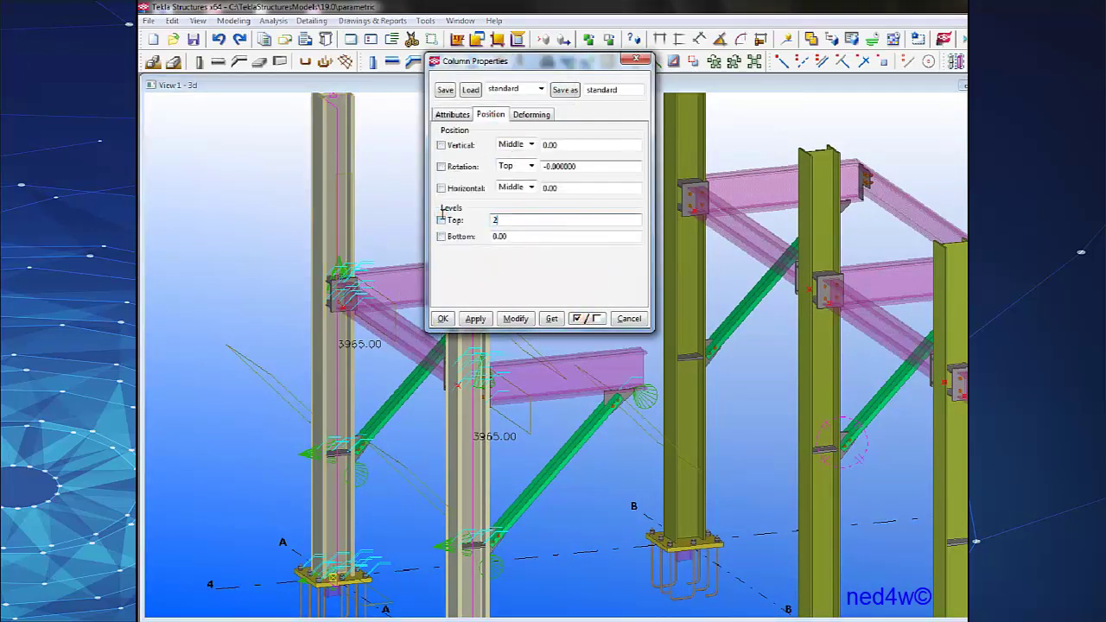
text(2500)
click(516, 318)
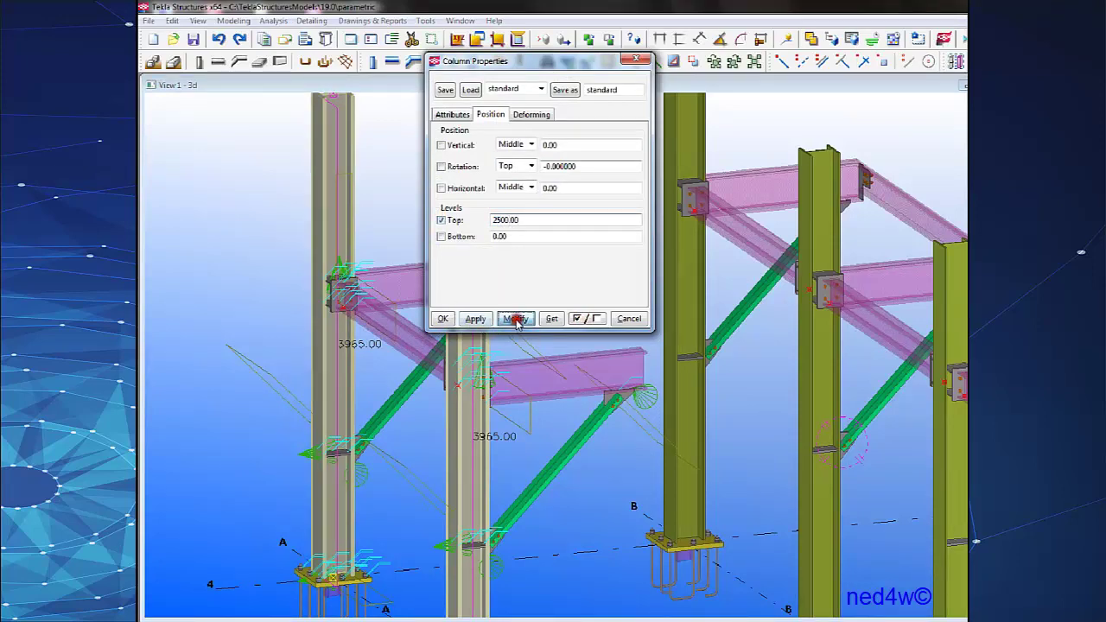
click(442, 318)
Delete the beam-to-column connections at the top of the column at A/4.
scroll(396, 188, up, 6)
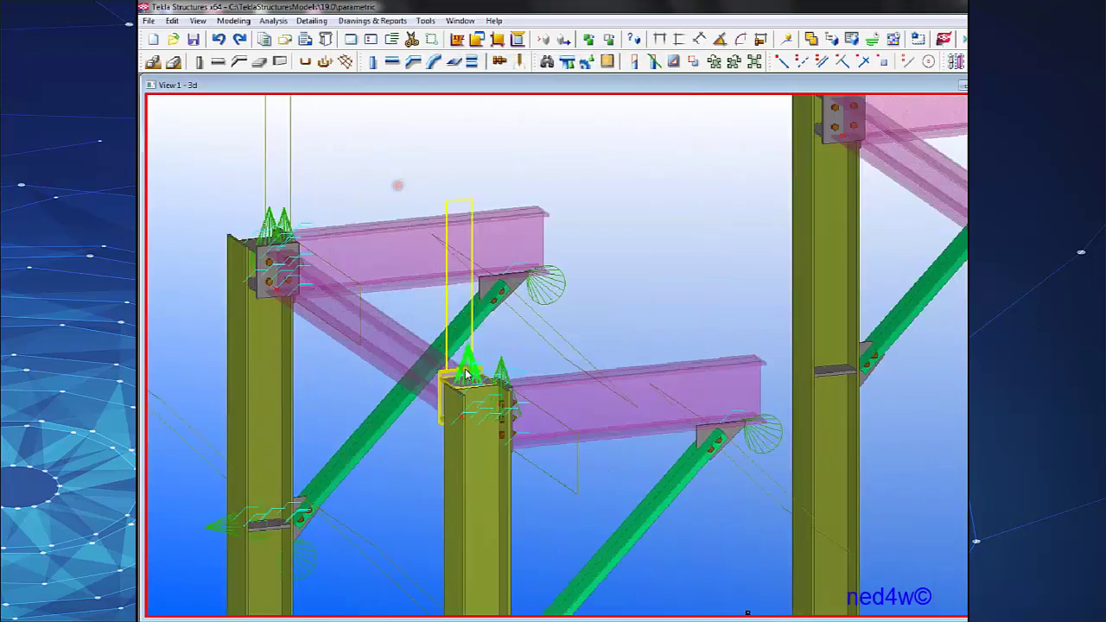
scroll(697, 363, down, 4)
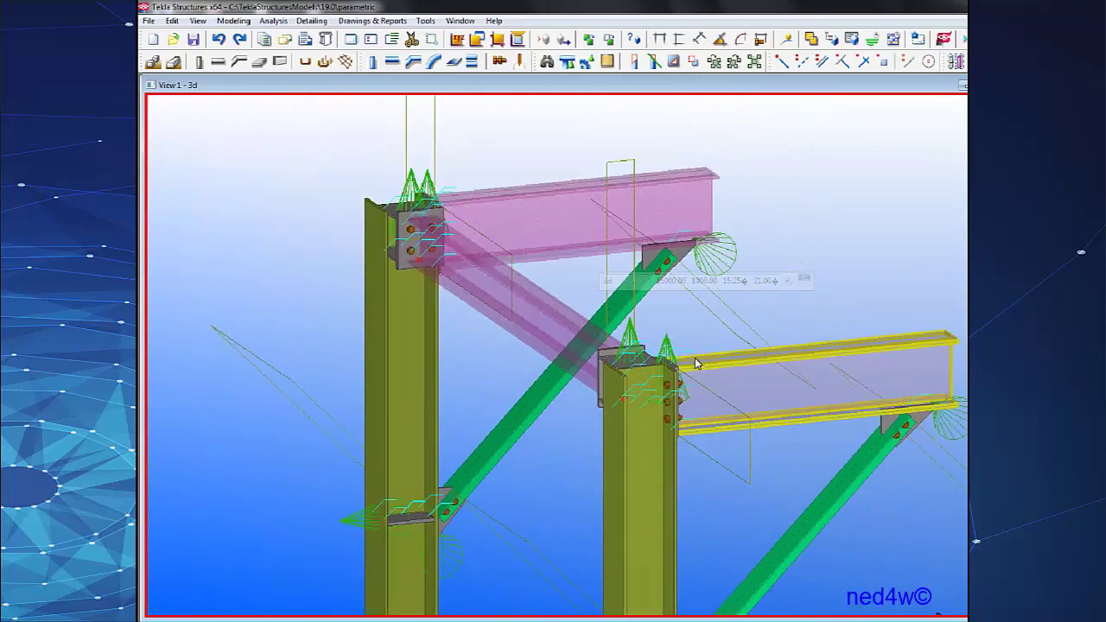
scroll(390, 239, up, 2)
scroll(391, 238, up, 5)
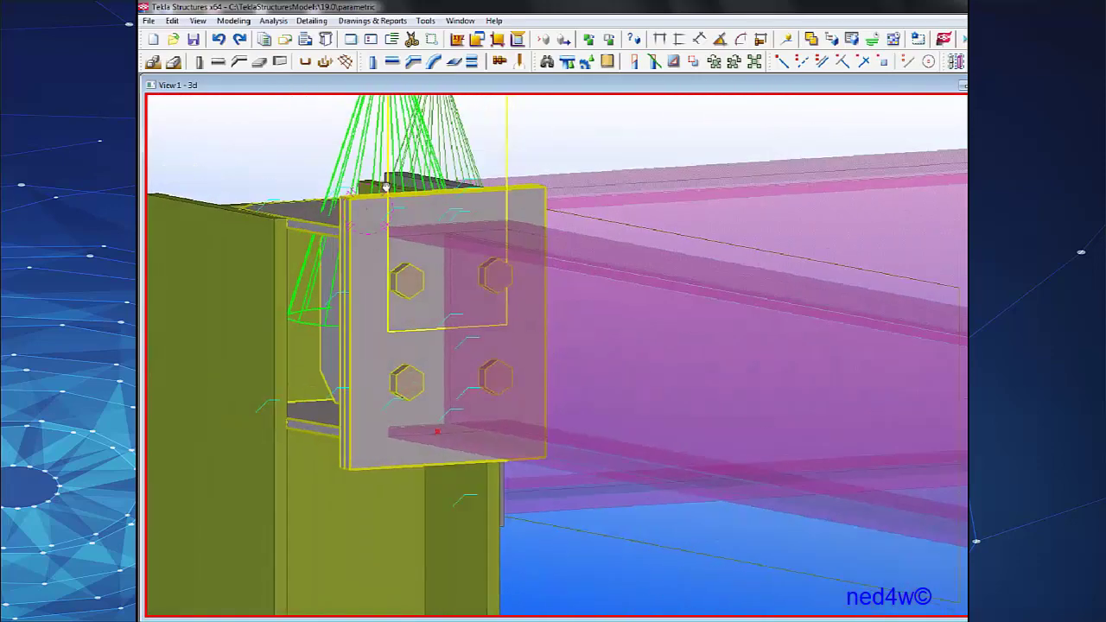
ctrl+middle_drag(387, 186, 468, 202)
scroll(467, 200, down, 3)
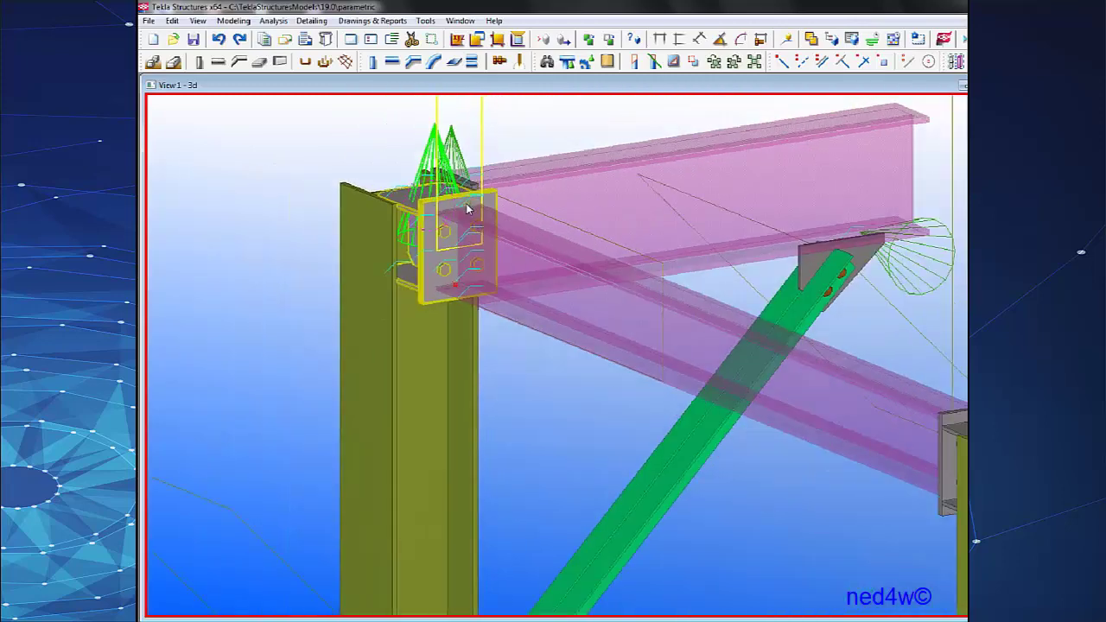
double_click(374, 134)
key(Delete)
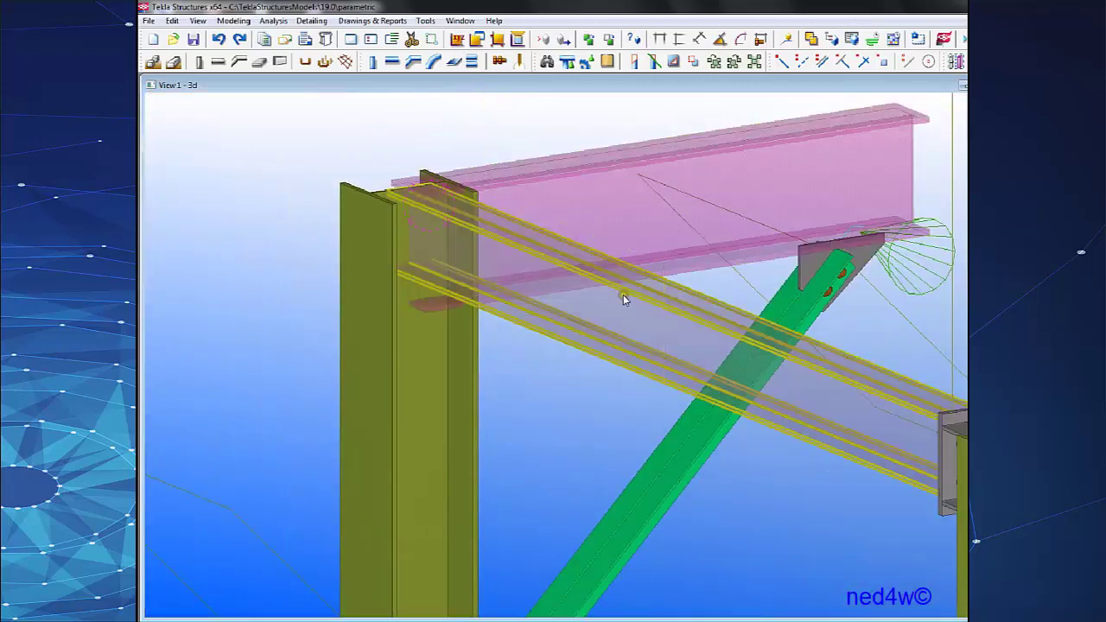
Delete the beam-to-column connection at the top of the column at A/3.
middle_drag(769, 331, 489, 274)
click(723, 316)
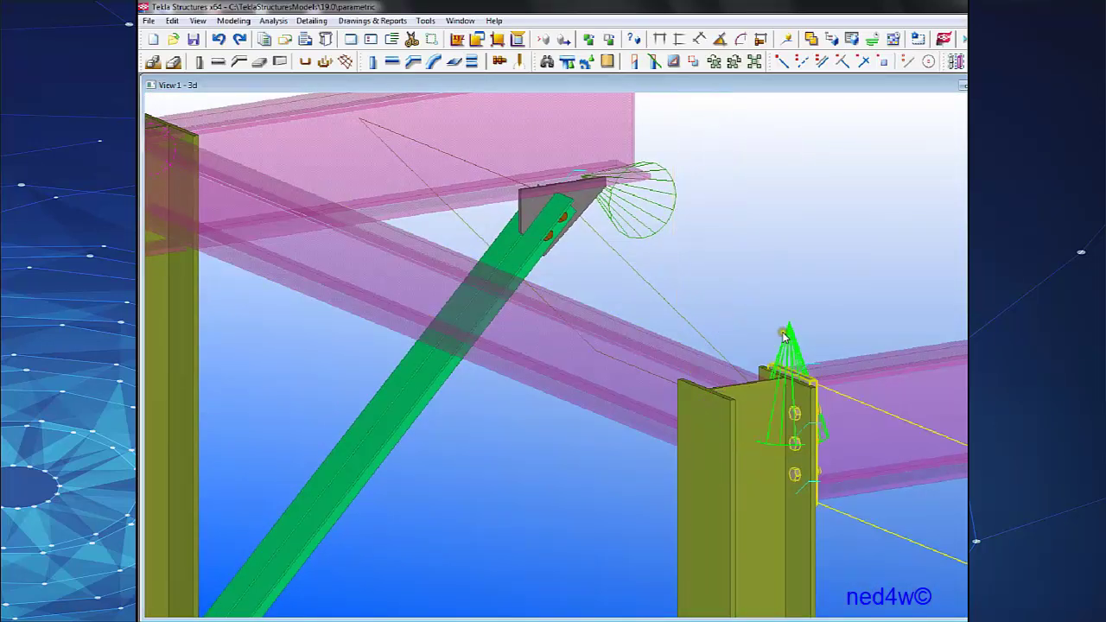
scroll(761, 313, down, 4)
click(778, 255)
middle_drag(736, 312, 694, 316)
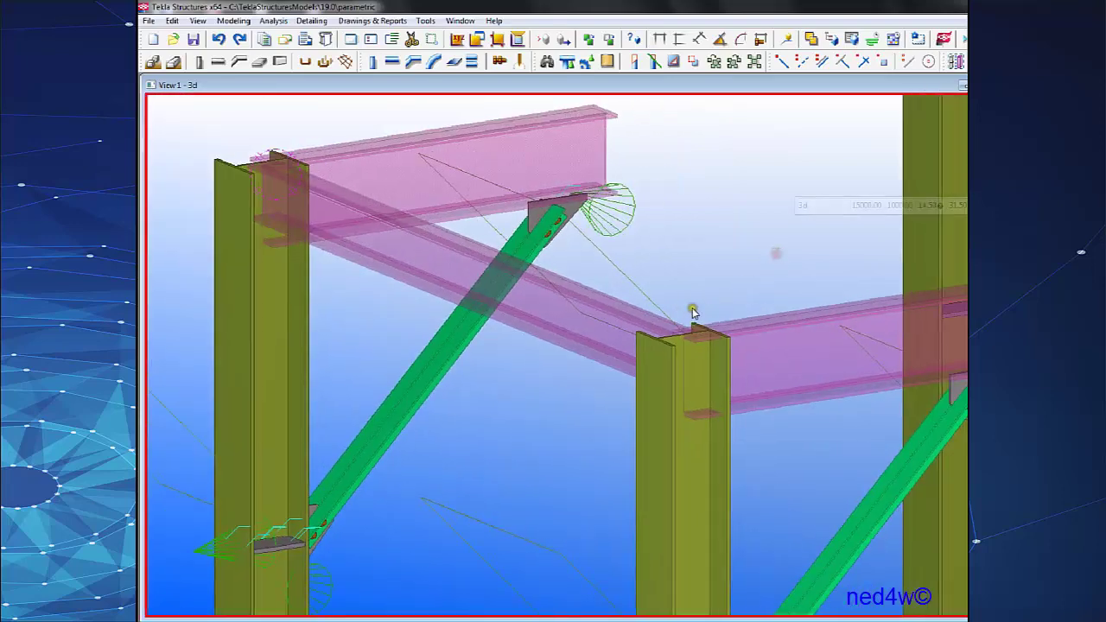
scroll(694, 317, down, 4)
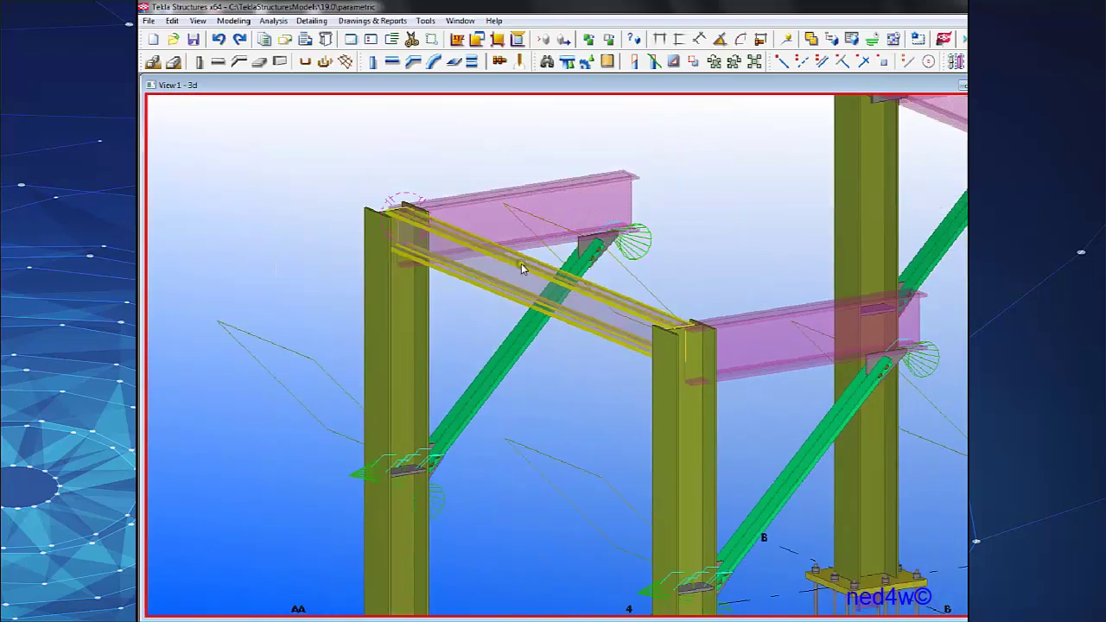
Select only the free-end handles of the two bracket beams on the grid line A columns.
click(778, 319)
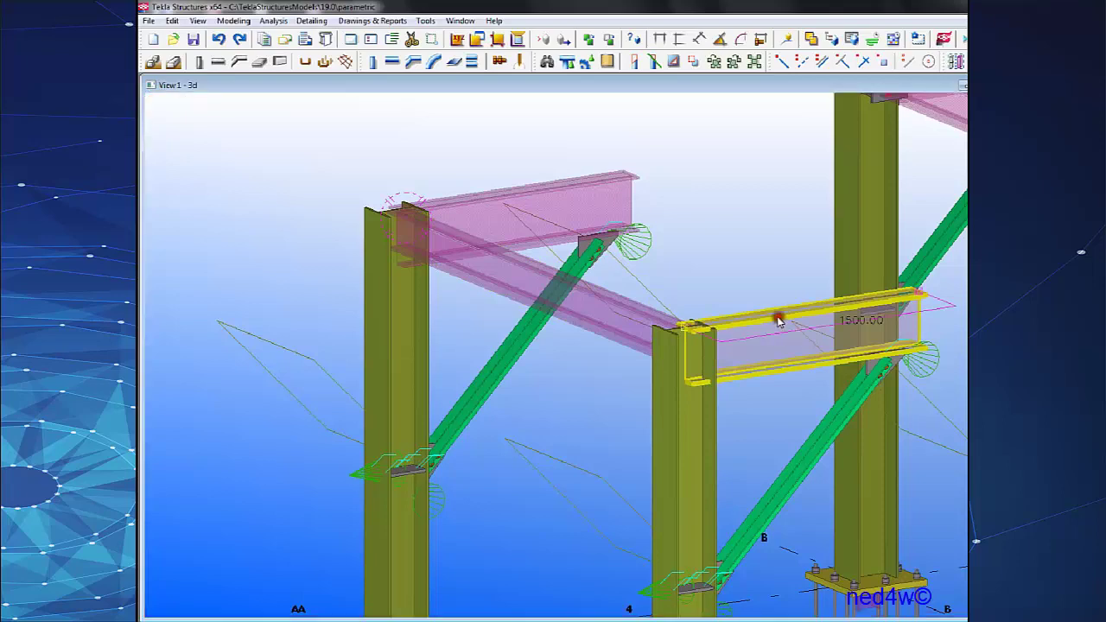
click(579, 185)
click(773, 246)
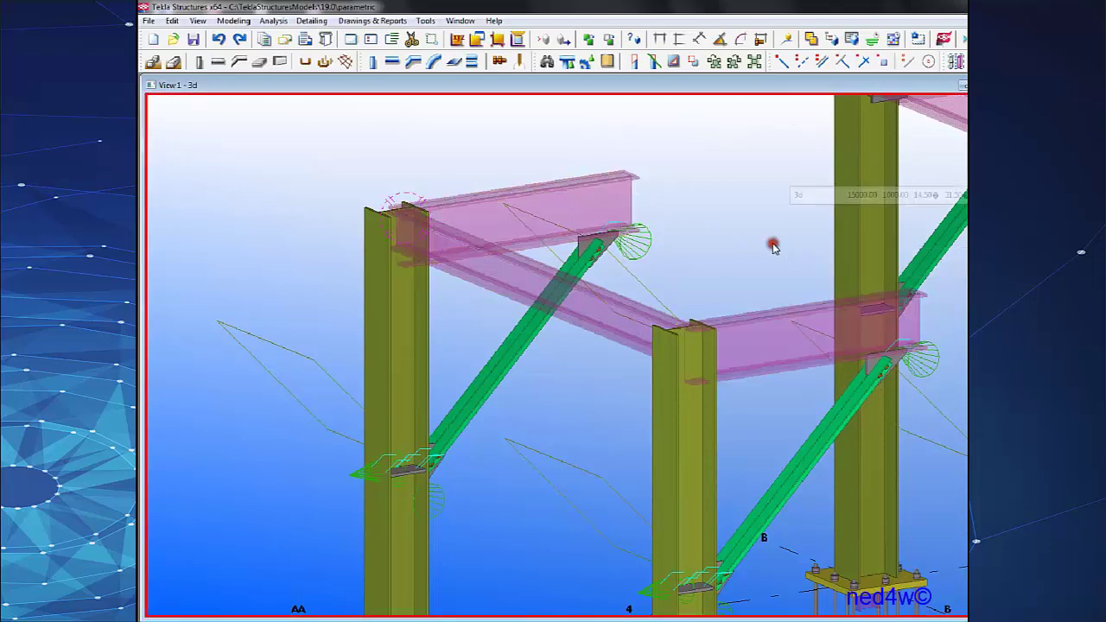
middle_drag(722, 252, 590, 260)
scroll(589, 261, down, 4)
scroll(616, 308, up, 2)
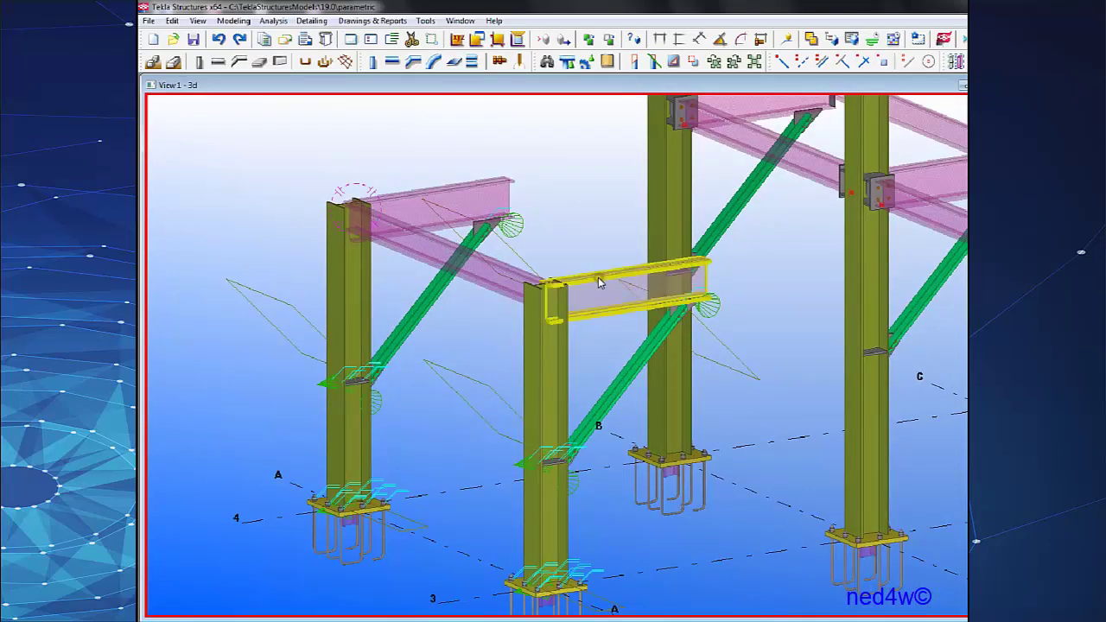
click(601, 282)
ctrl+click(470, 191)
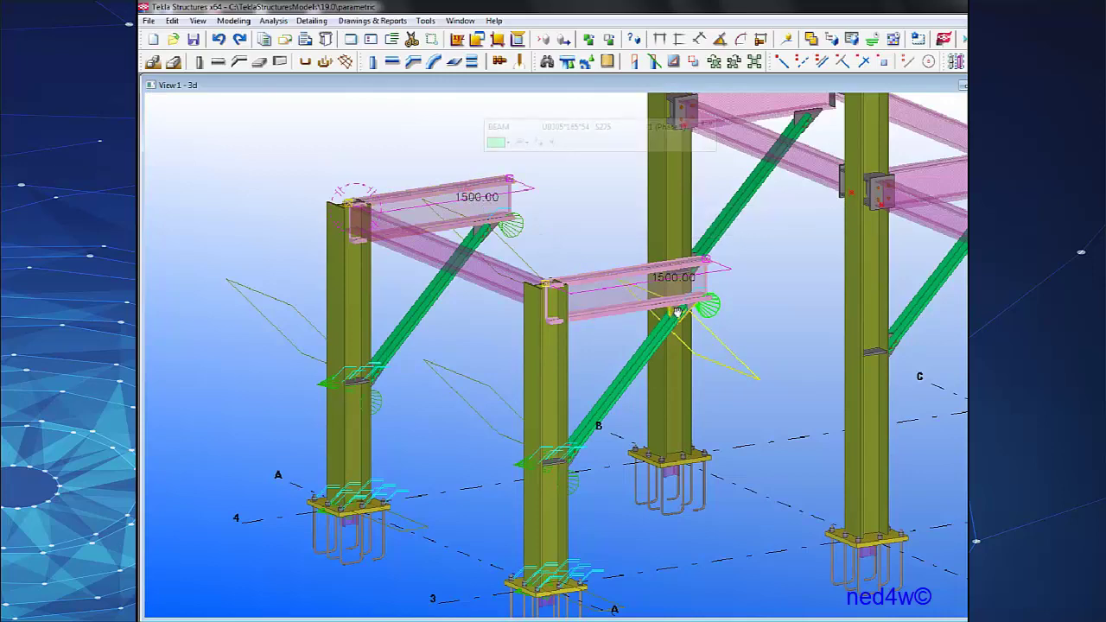
ctrl+middle_drag(678, 311, 620, 216)
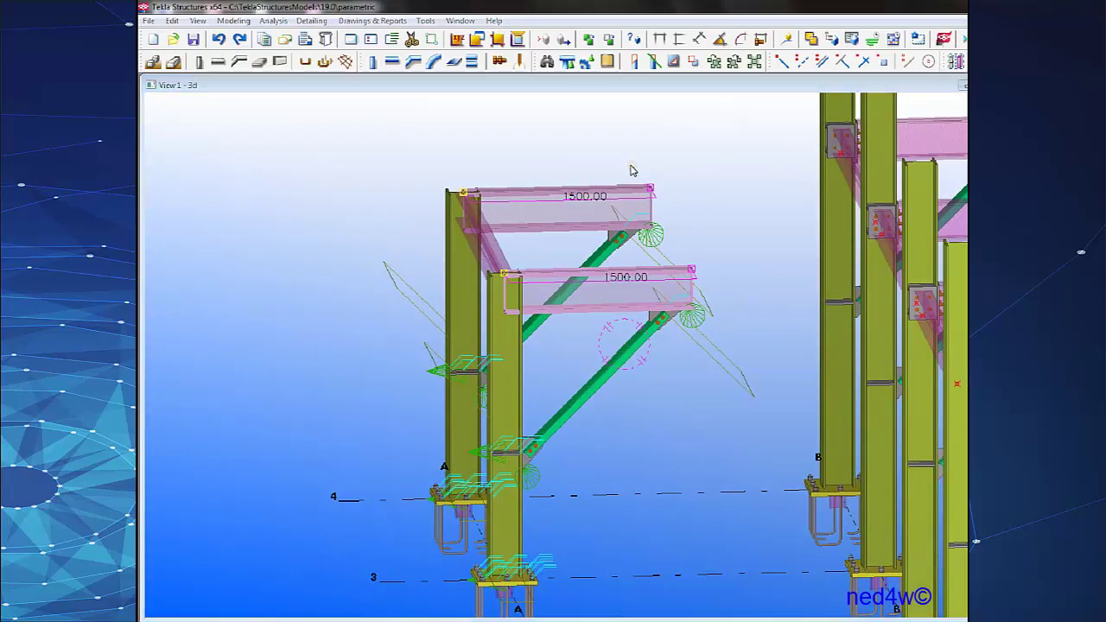
drag(633, 142, 736, 307)
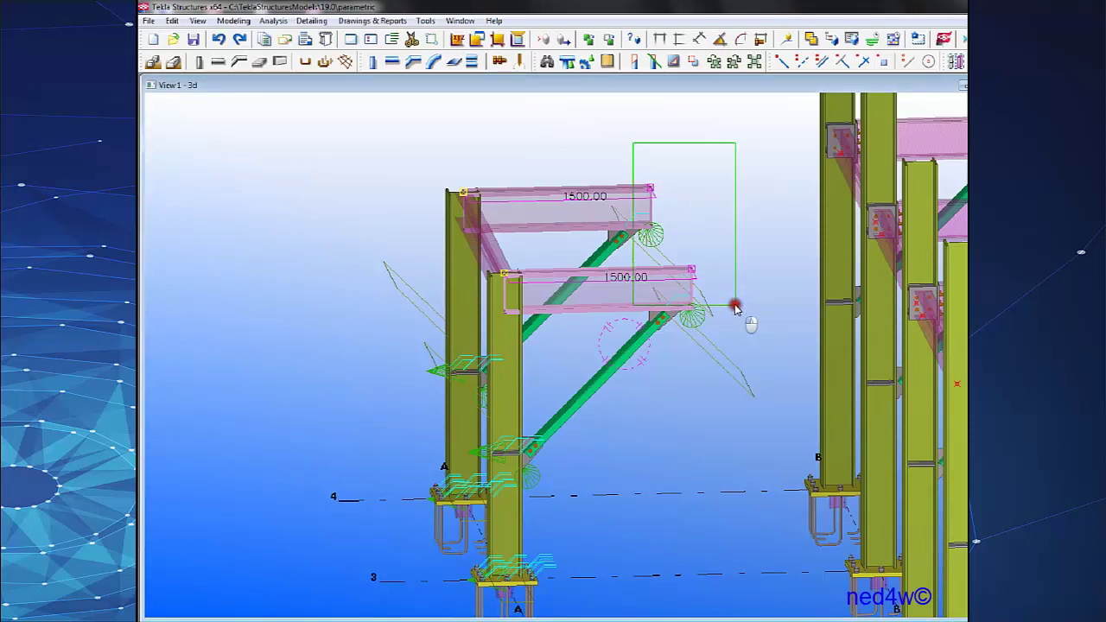
drag(736, 307, 736, 307)
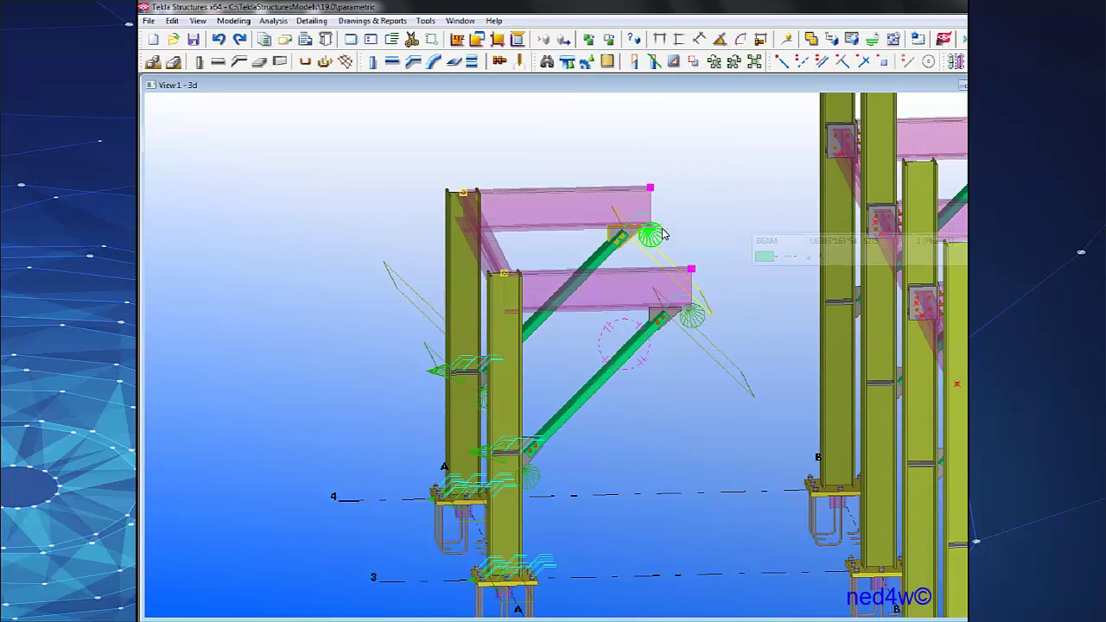
Move the selected bracket beam ends towards grid line B by a numeric location of 1500 along grid line 3.
right_click(693, 274)
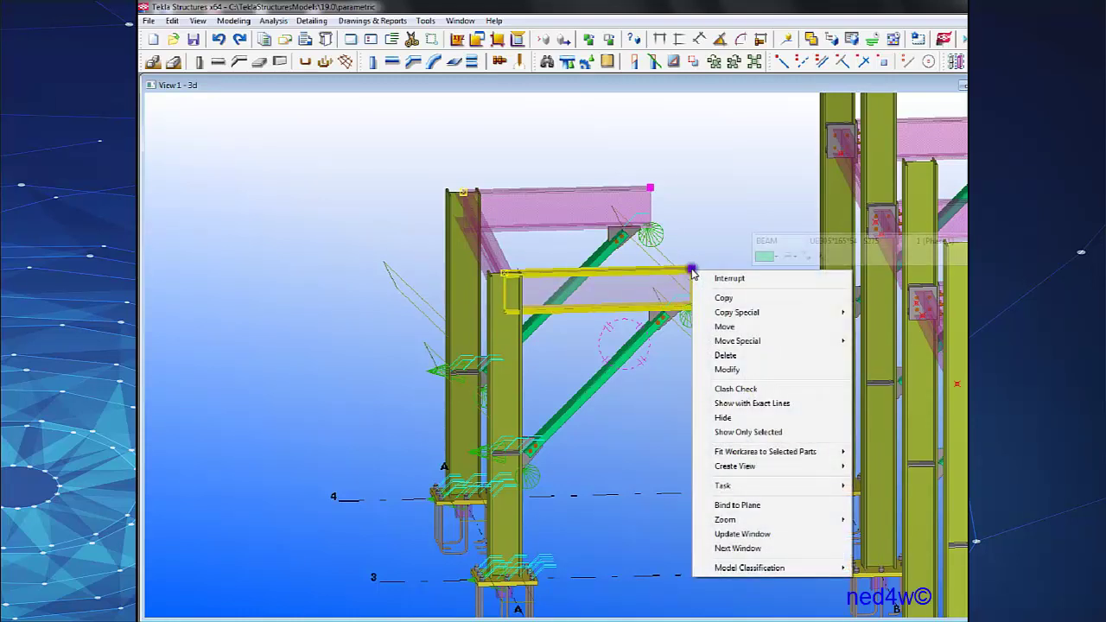
click(724, 327)
ctrl+middle_drag(588, 305, 487, 330)
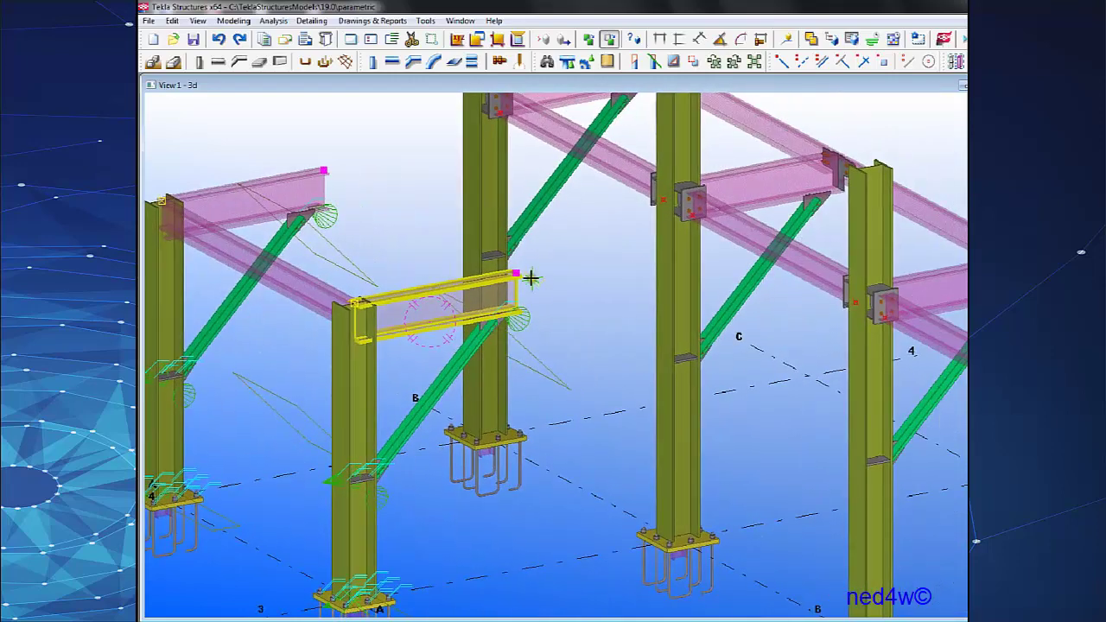
scroll(511, 294, down, 3)
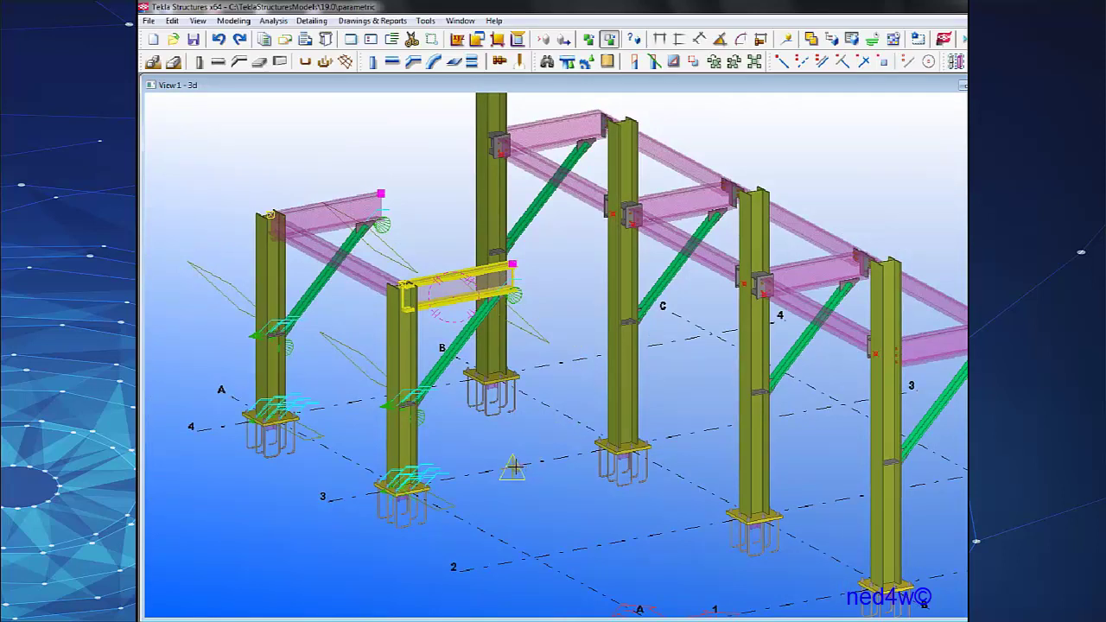
scroll(621, 443, up, 3)
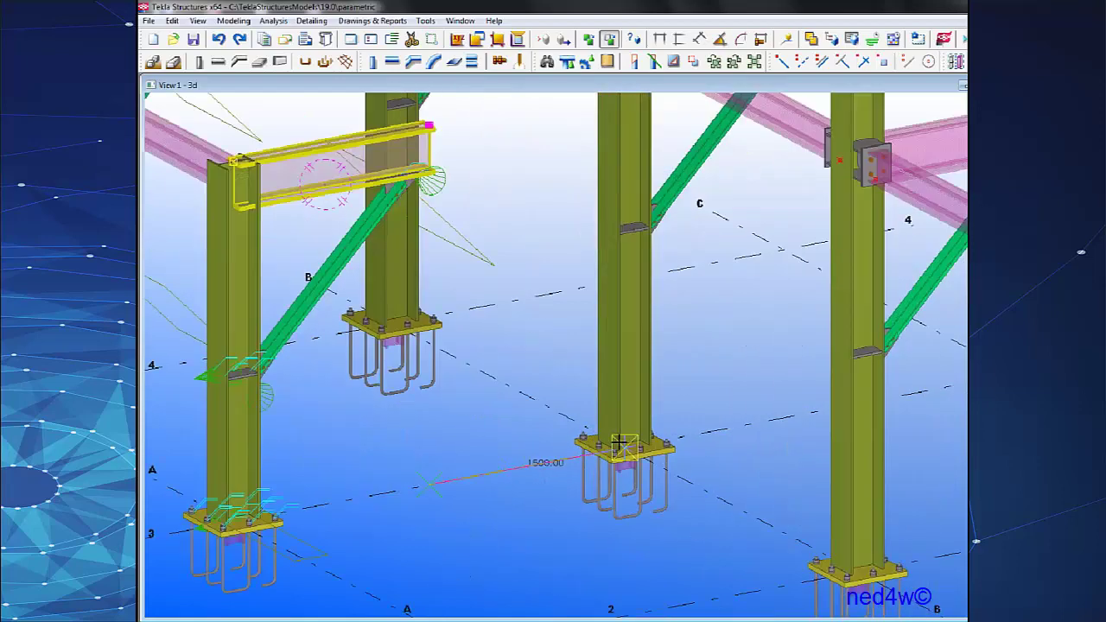
scroll(621, 444, up, 3)
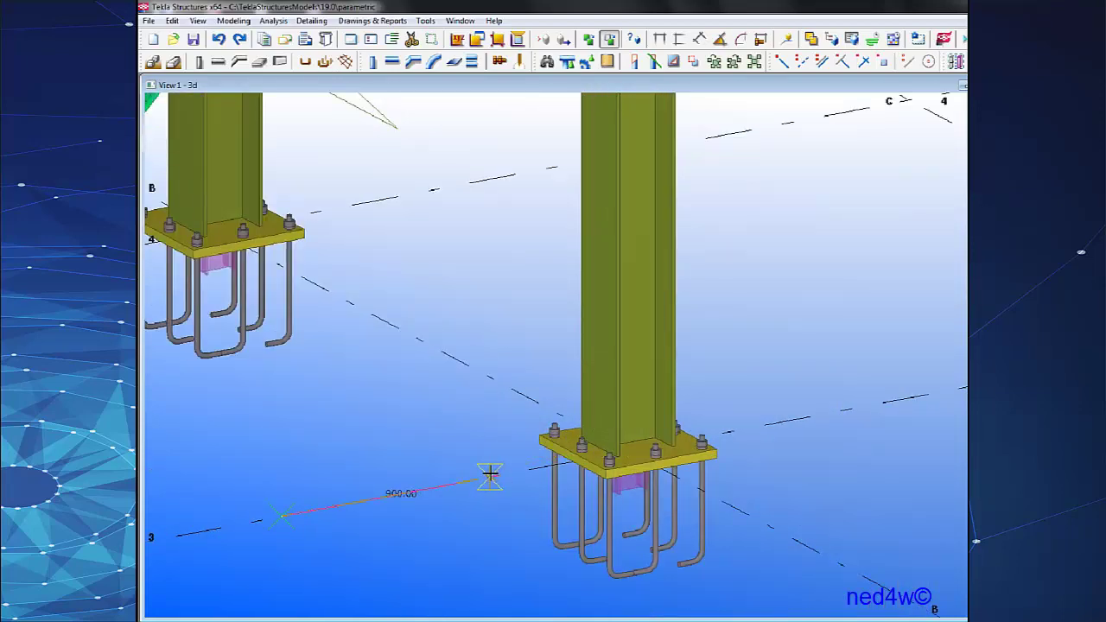
text(1500)
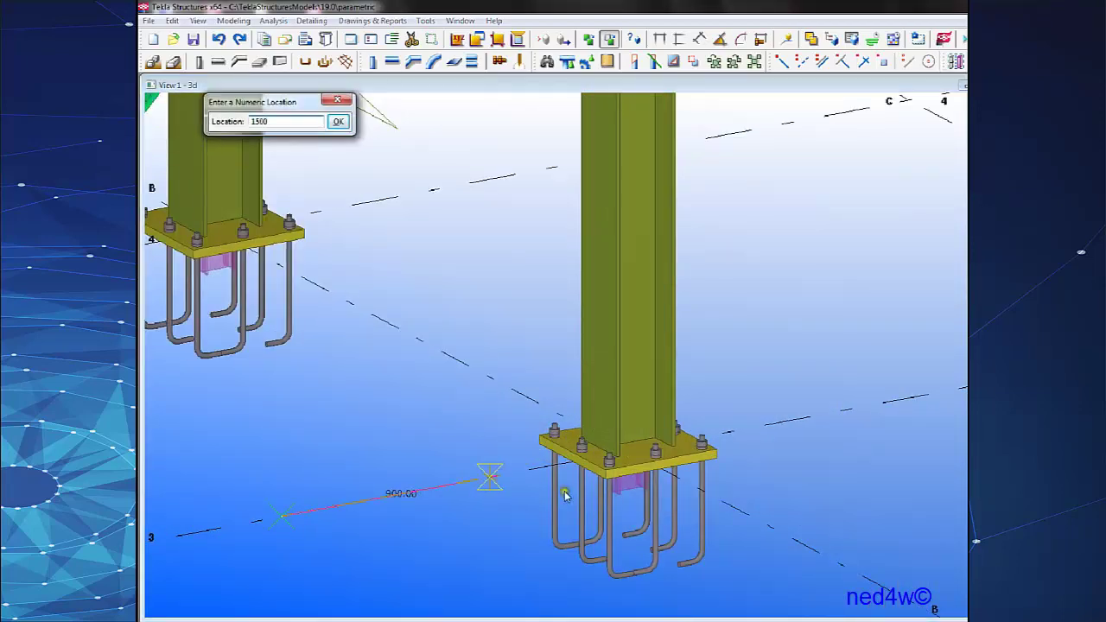
key(Return)
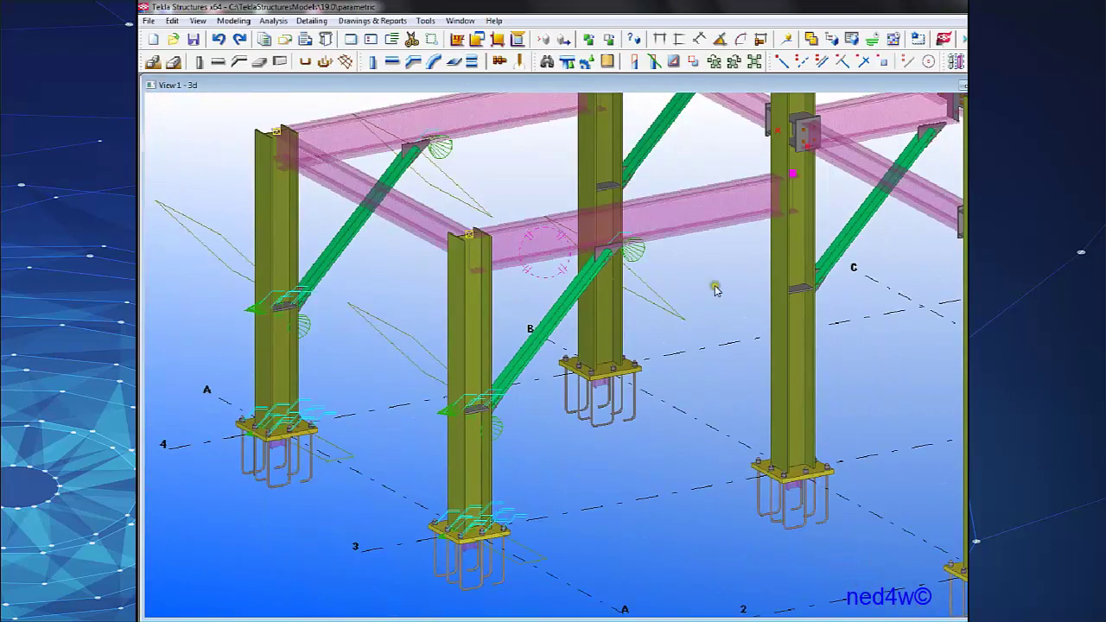
right_click(707, 258)
click(724, 264)
Inspect the extended bracket beams and undo the last move of their ends.
middle_drag(716, 269, 688, 311)
scroll(691, 276, up, 1)
scroll(692, 276, down, 2)
click(671, 243)
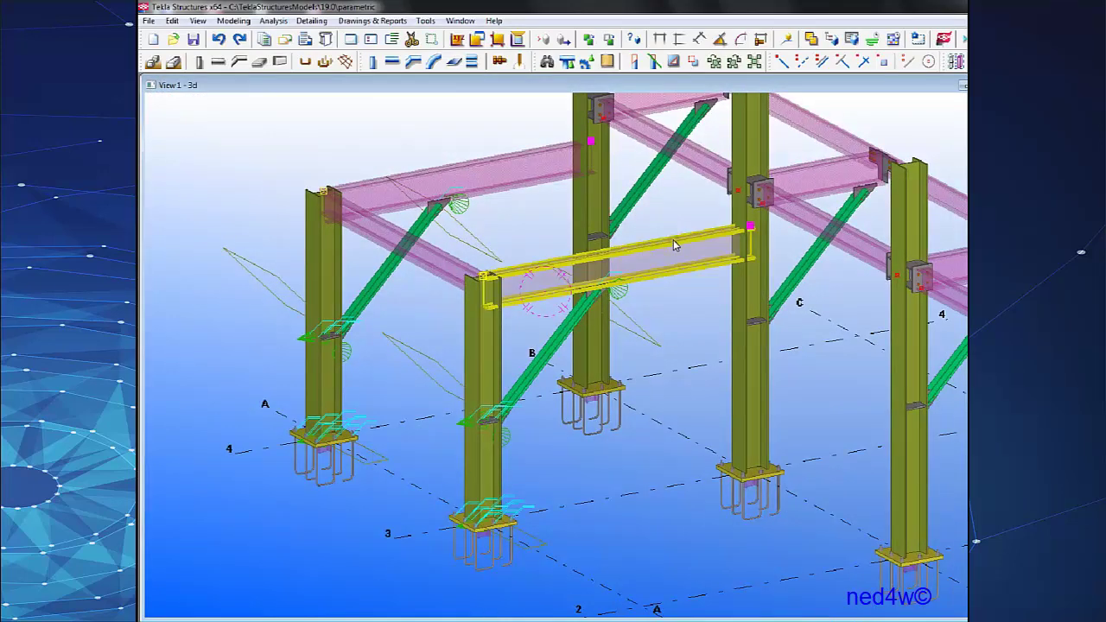
click(597, 303)
middle_drag(600, 316, 548, 315)
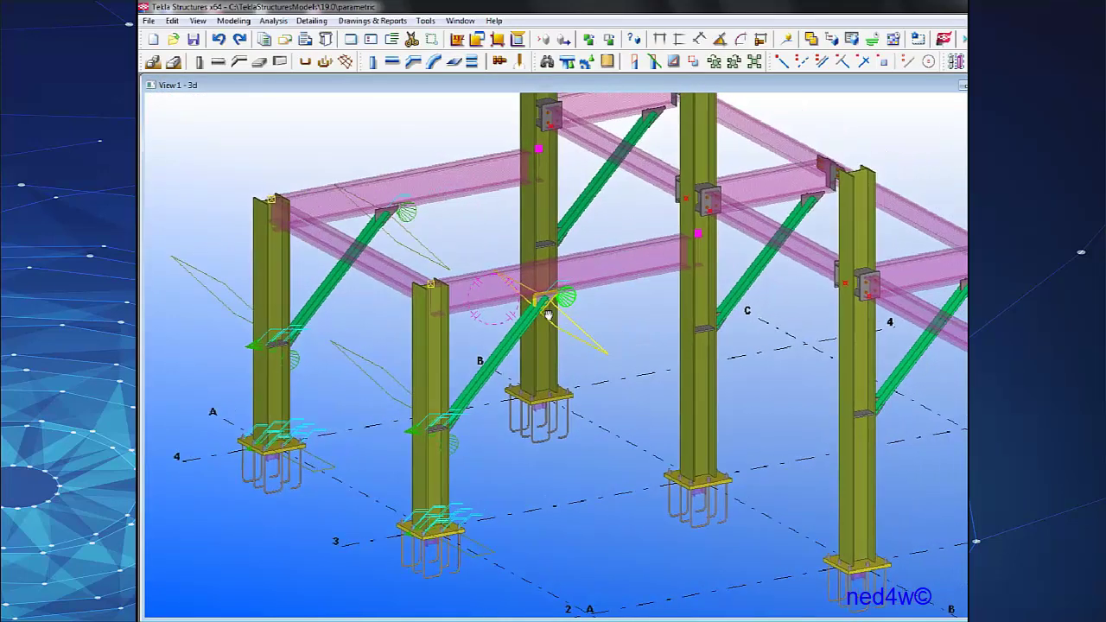
mouse_move(609, 340)
middle_down()
mouse_move(526, 354)
mouse_move(573, 334)
mouse_move(558, 369)
middle_up()
scroll(527, 355, up, 1)
key(ctrl+z)
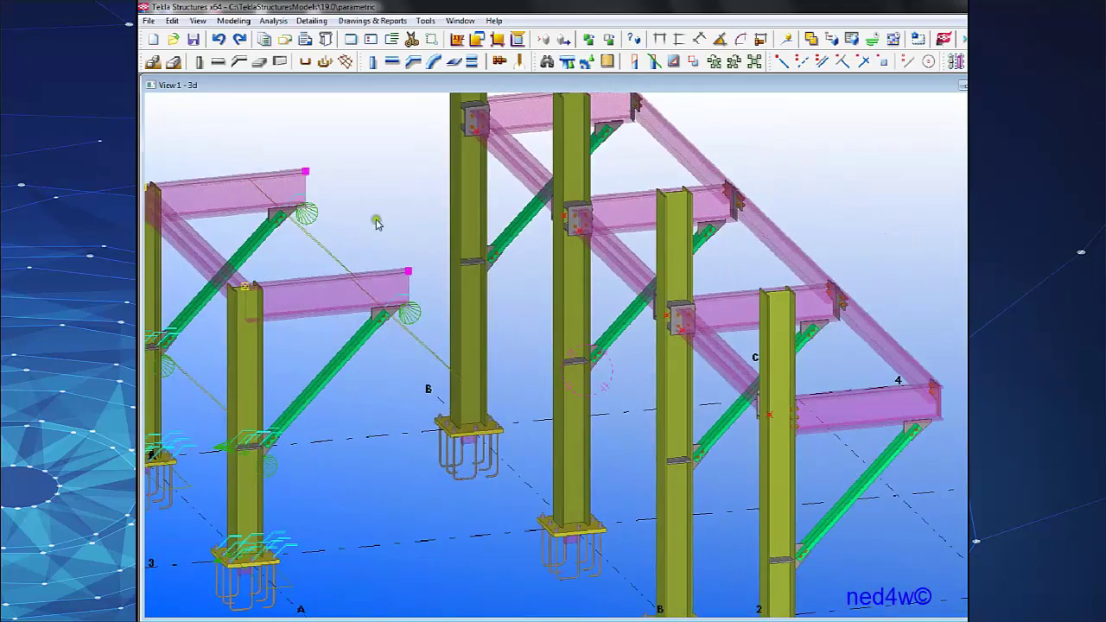
Move the selected bracket beam ends linearly by a dX of 1500, with dY and dZ at 0.
right_click(377, 245)
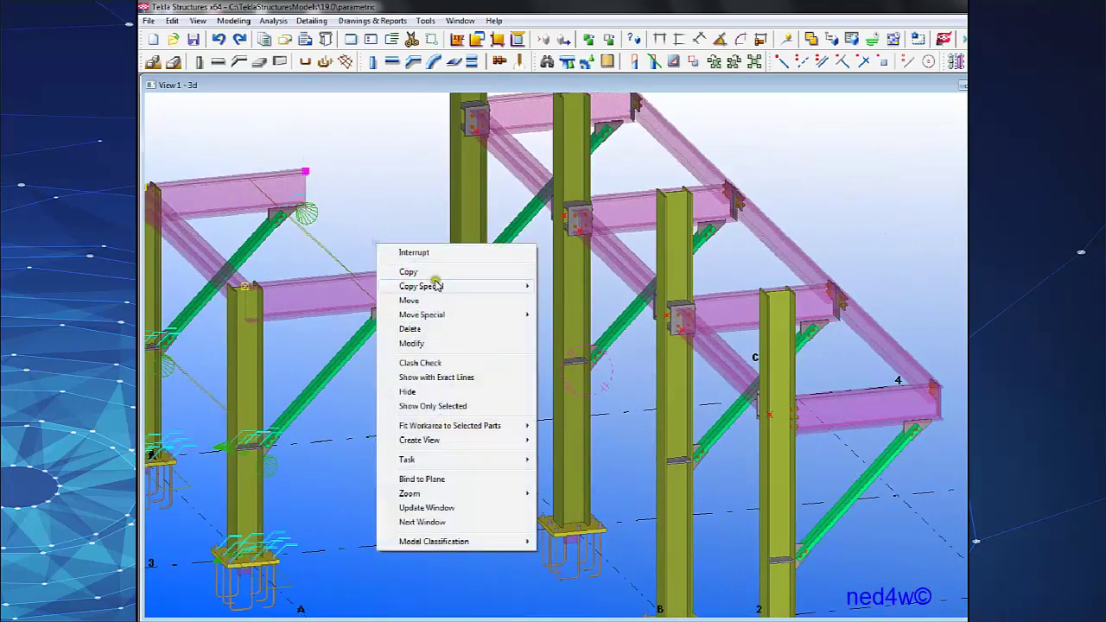
mouse_move(452, 316)
click(568, 316)
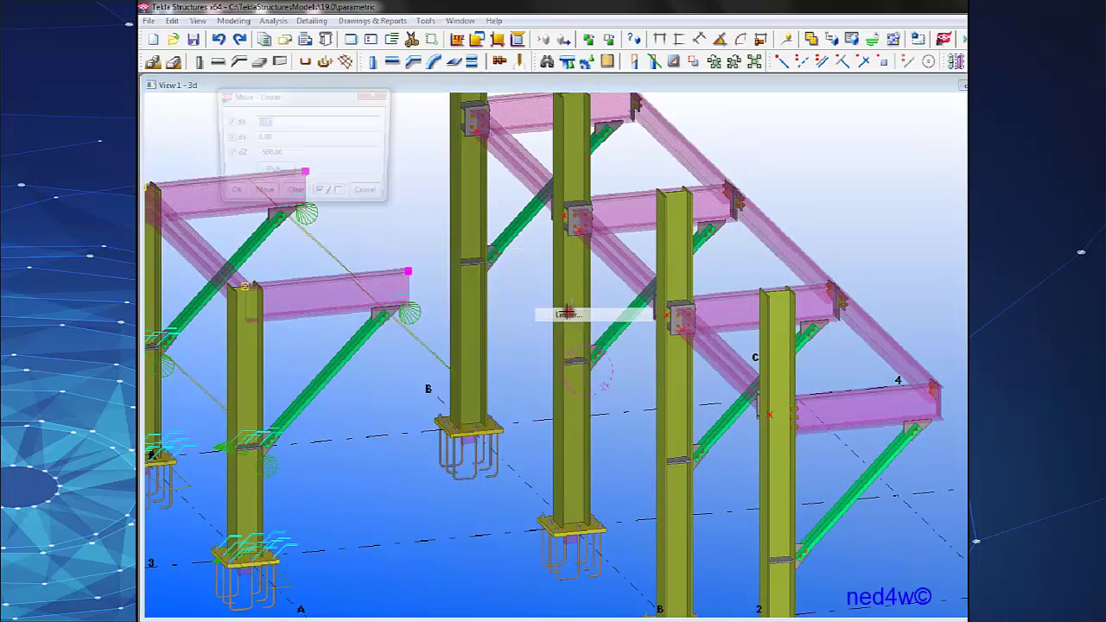
click(394, 542)
click(460, 548)
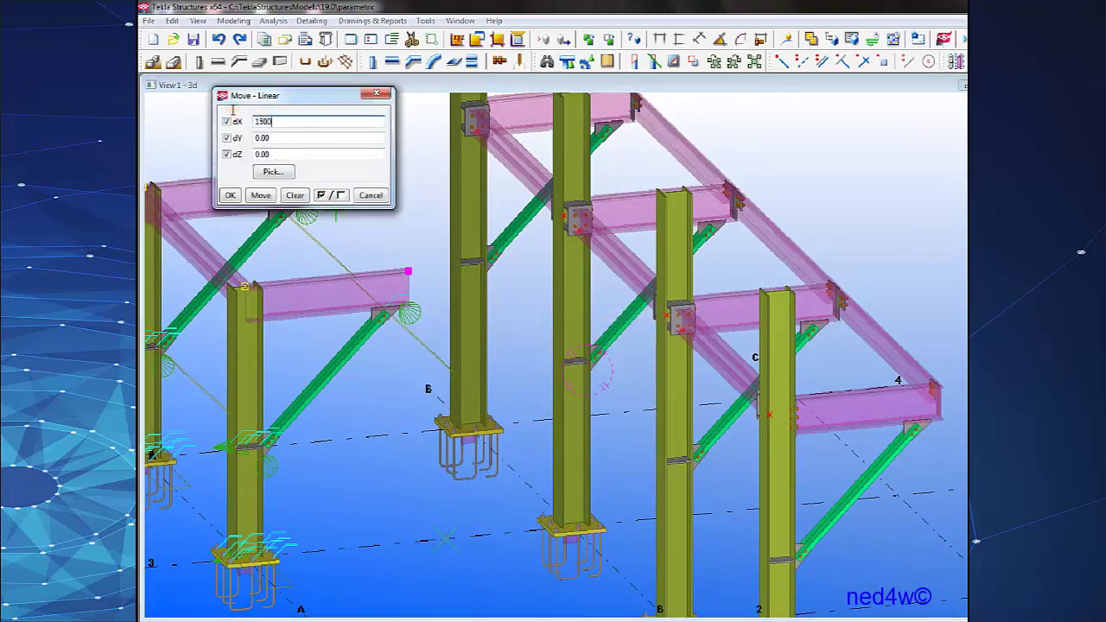
middle_drag(434, 243, 620, 316)
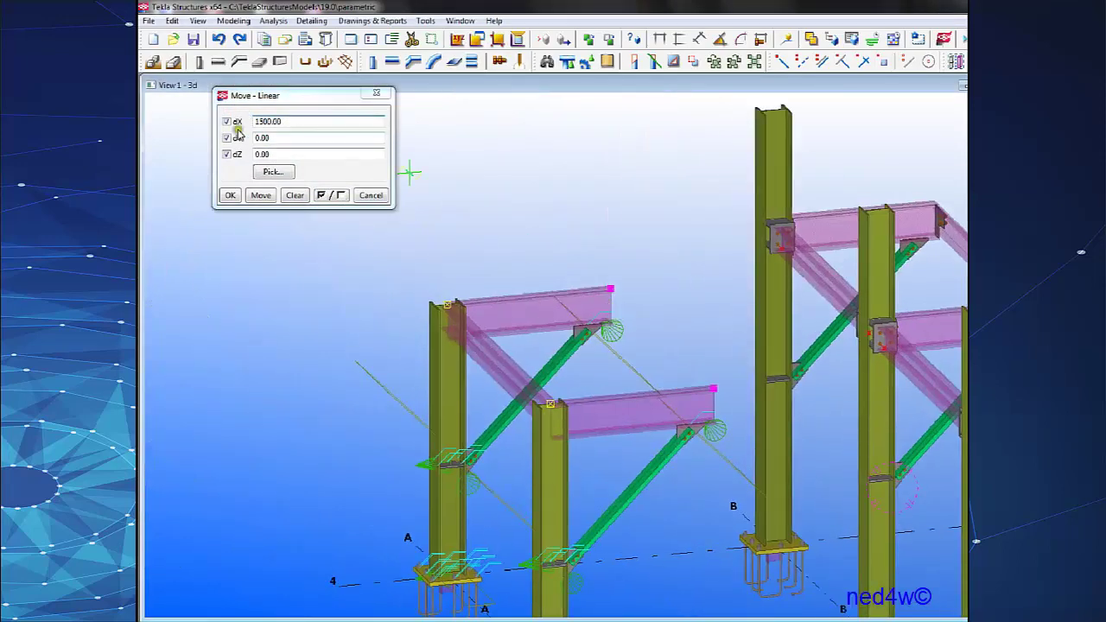
click(256, 198)
click(232, 196)
right_click(417, 212)
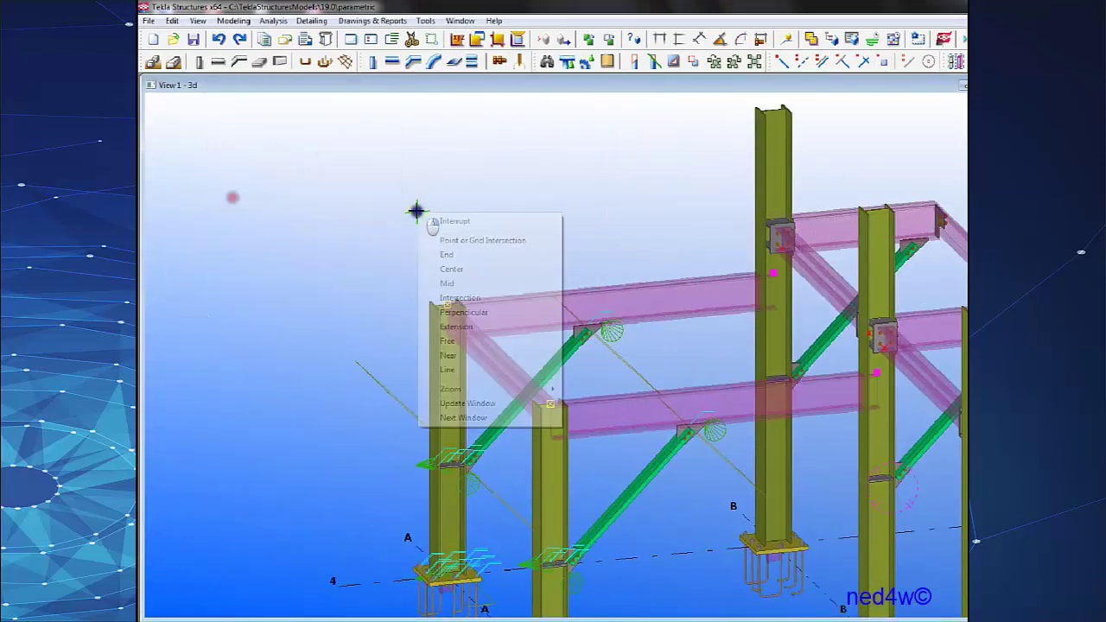
click(443, 221)
Copy the connecting beam between A/3 and A/4 to grid line B, from the extended beam's start point to its end point.
middle_drag(504, 182, 398, 121)
scroll(424, 180, down, 3)
scroll(392, 224, up, 4)
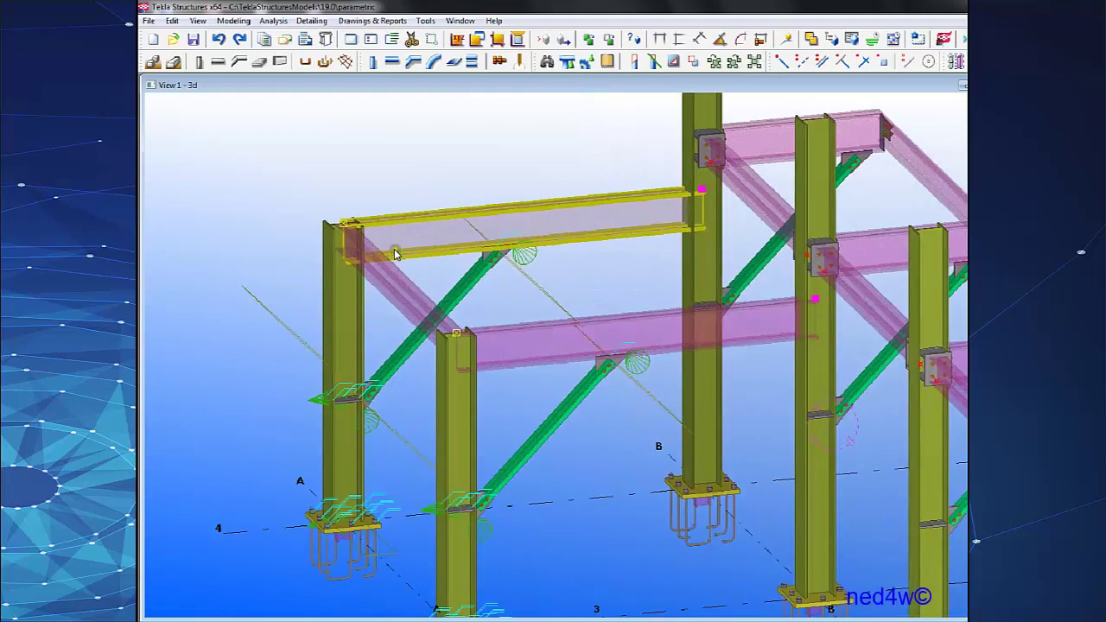
right_click(402, 300)
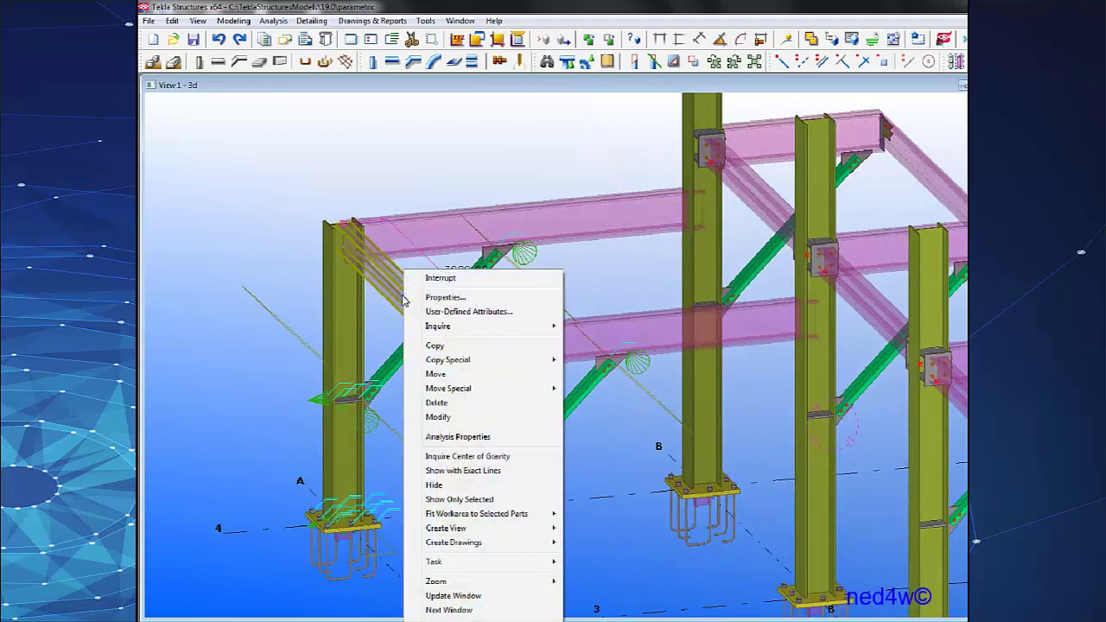
click(437, 345)
scroll(350, 226, up, 2)
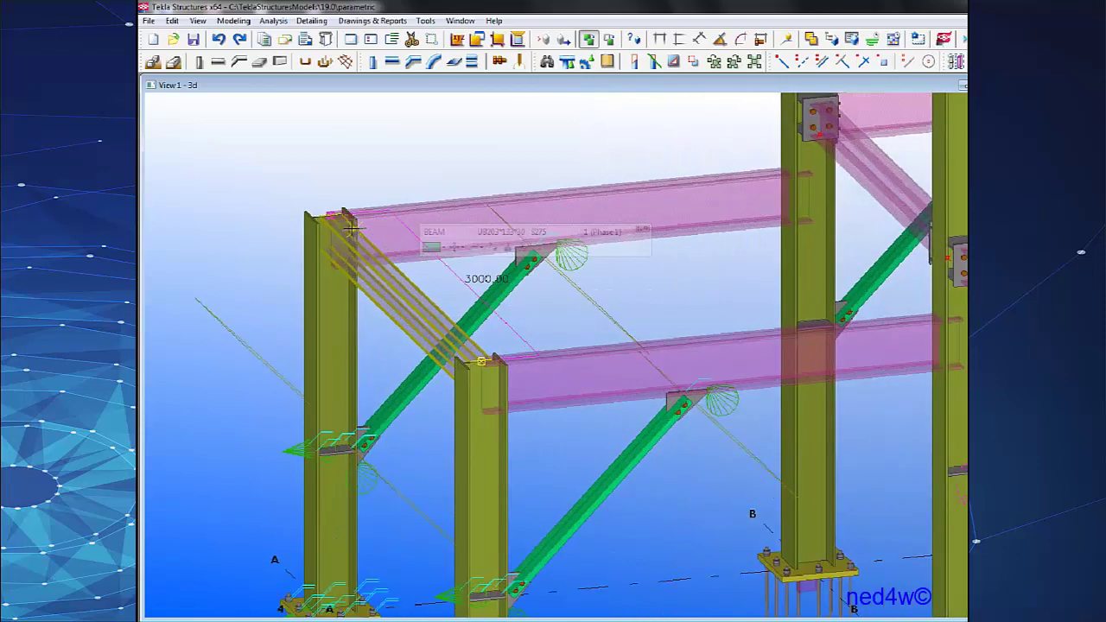
click(331, 211)
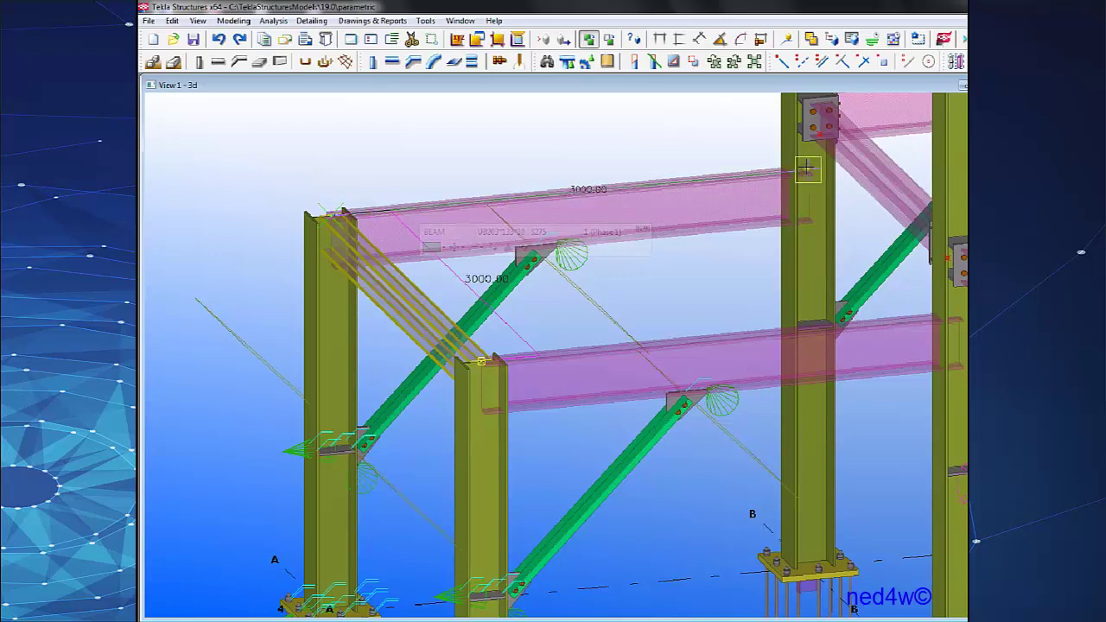
right_click(602, 122)
click(678, 136)
Examine the unconnected beam ends at the columns on grid lines A and B.
scroll(697, 160, down, 2)
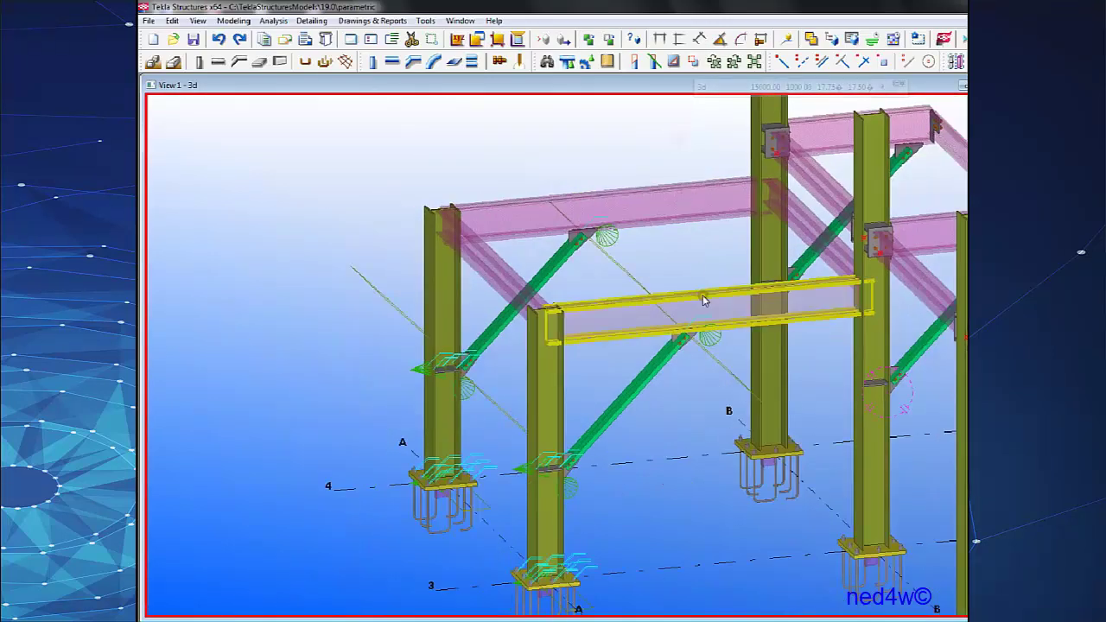
middle_drag(703, 296, 594, 259)
scroll(593, 262, down, 2)
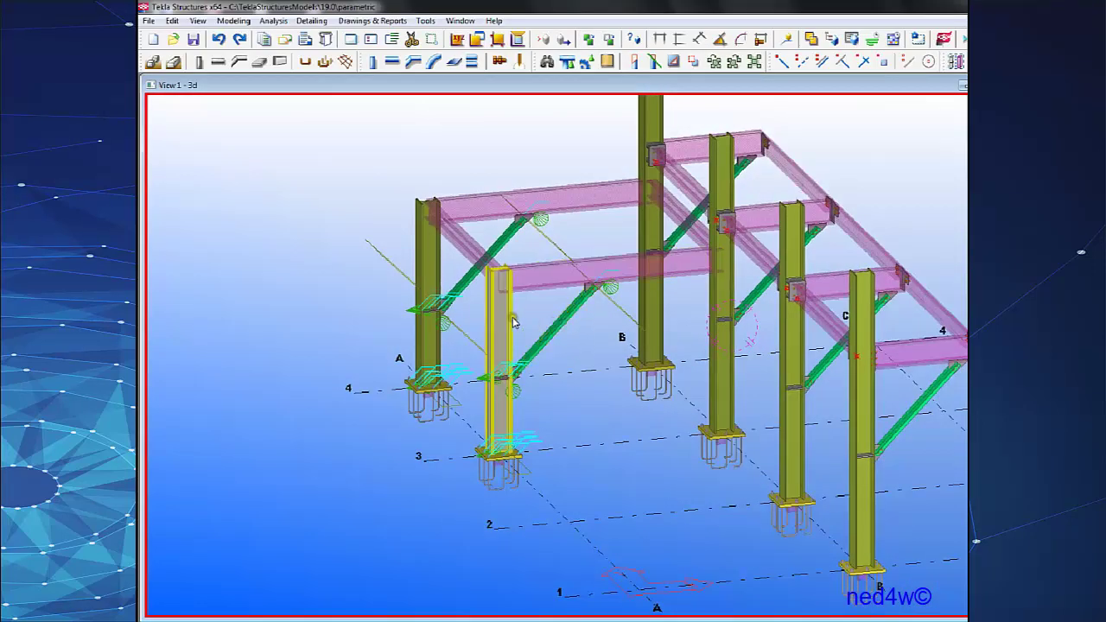
ctrl+middle_drag(514, 317, 559, 323)
scroll(570, 337, up, 3)
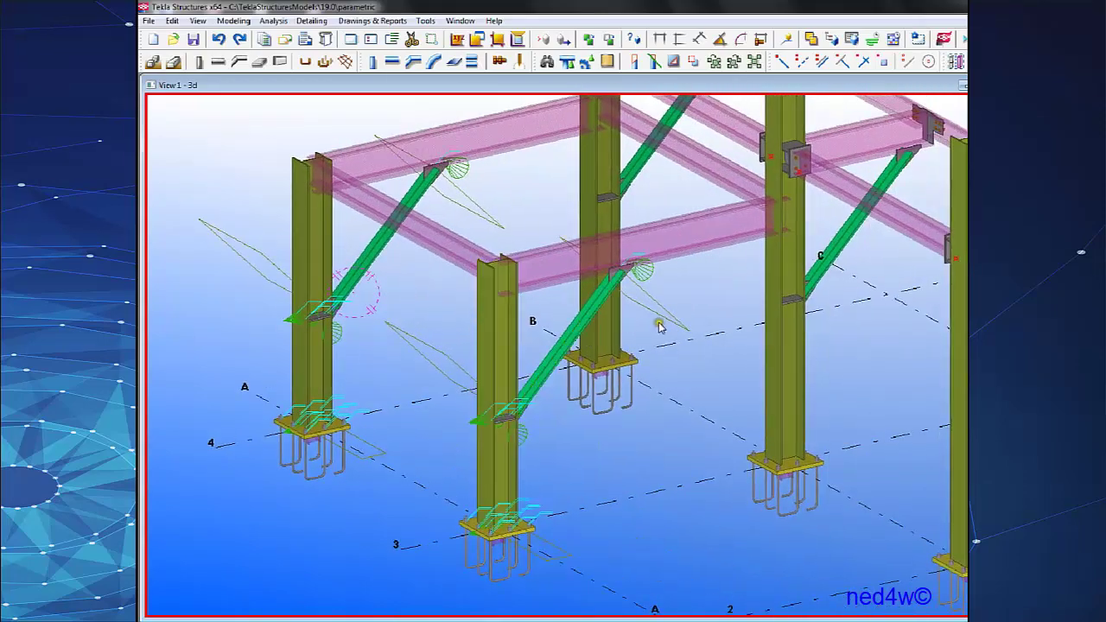
middle_drag(486, 257, 462, 321)
scroll(563, 178, up, 4)
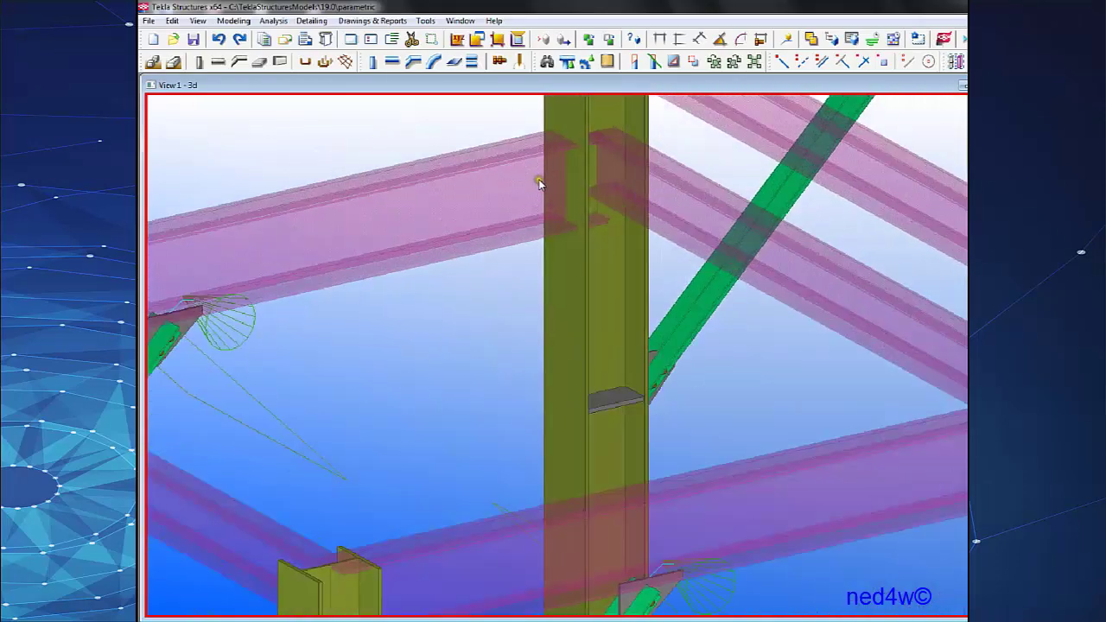
middle_drag(393, 184, 787, 210)
scroll(271, 320, down, 2)
Search the component catalog for "clip" and choose the Clip angle (141) connection.
click(300, 365)
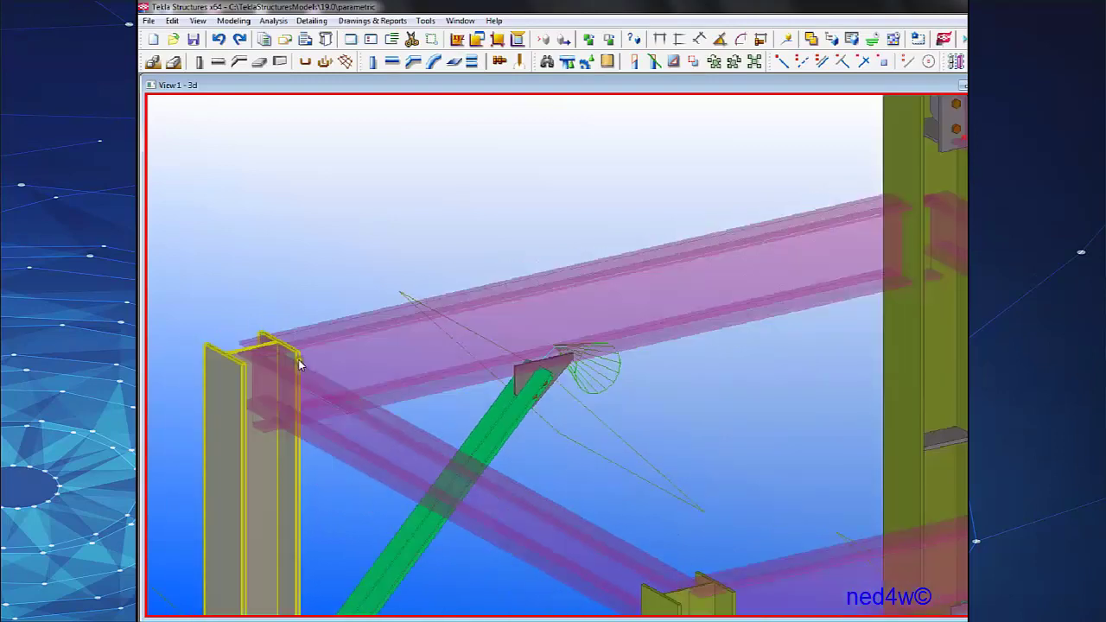
click(530, 263)
key(ctrl+f)
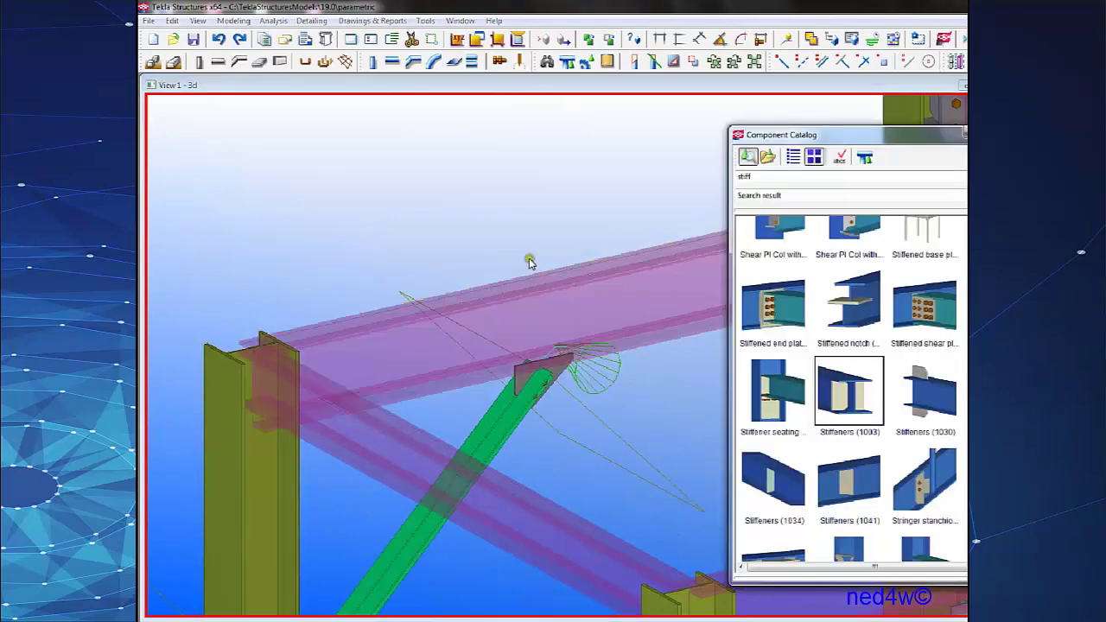
double_click(761, 178)
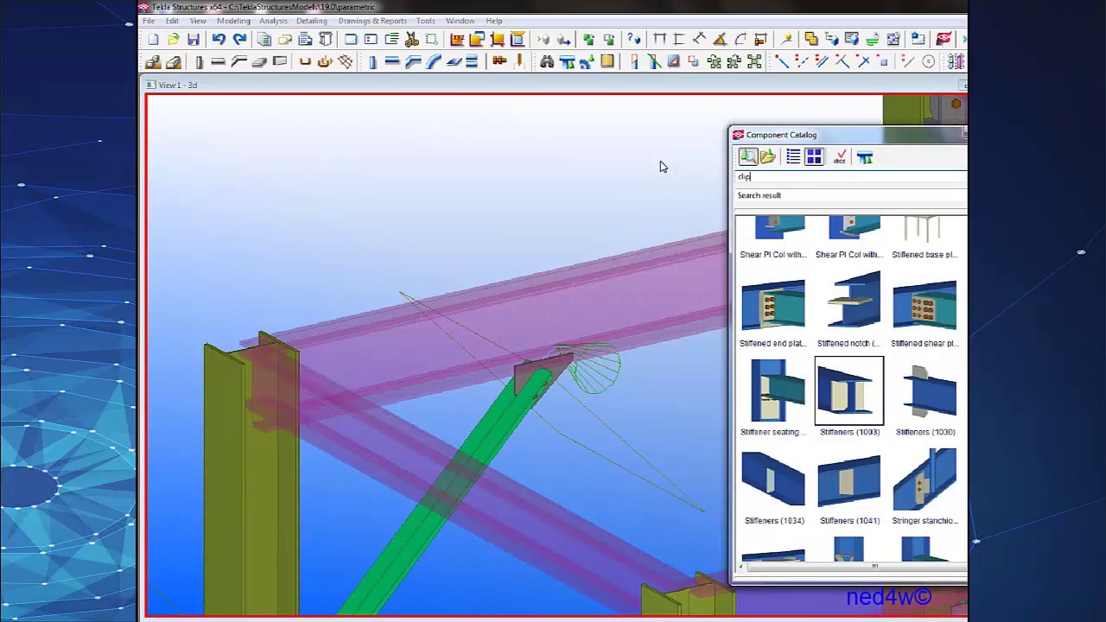
key(Return)
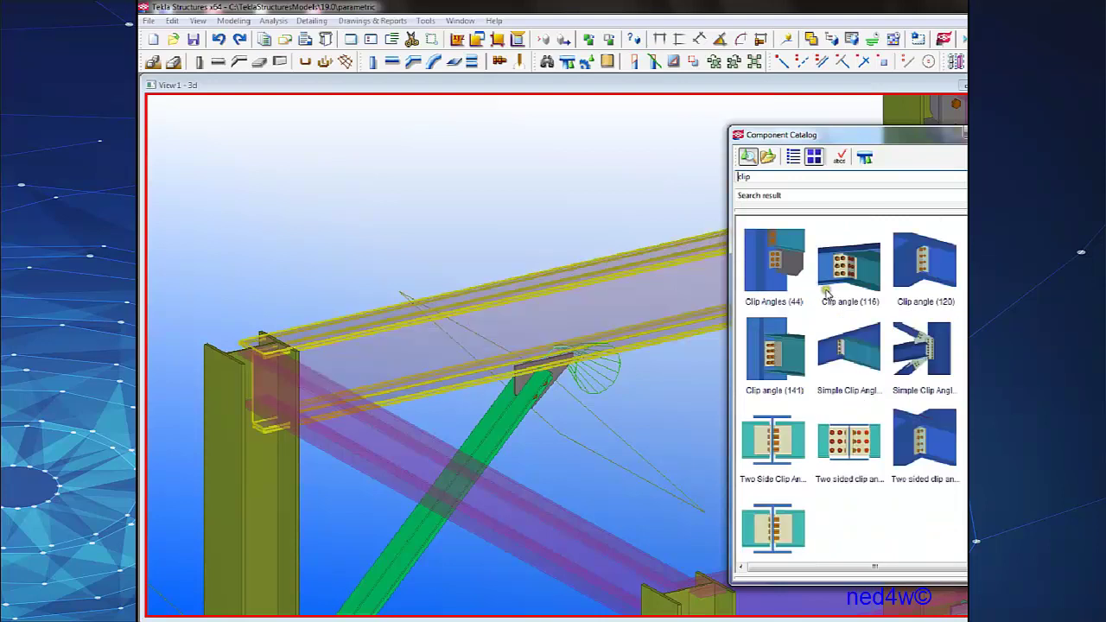
click(792, 353)
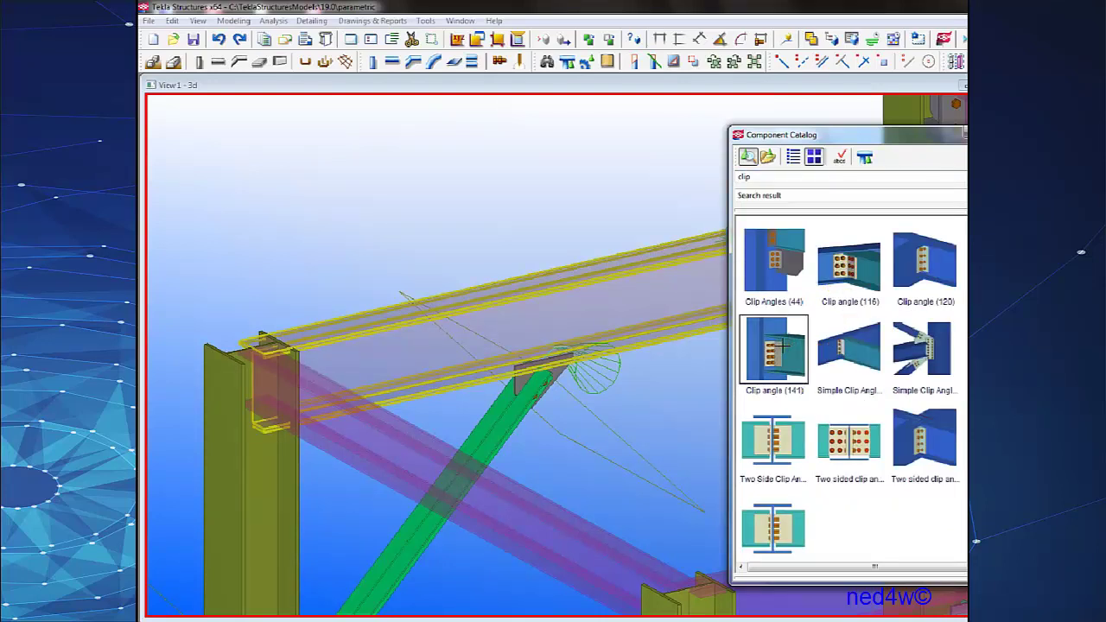
Apply Clip angle (141) to connect column A/4 with the connecting beam and with the extended beam on grid line 4.
middle_drag(381, 386, 420, 306)
scroll(422, 308, up, 2)
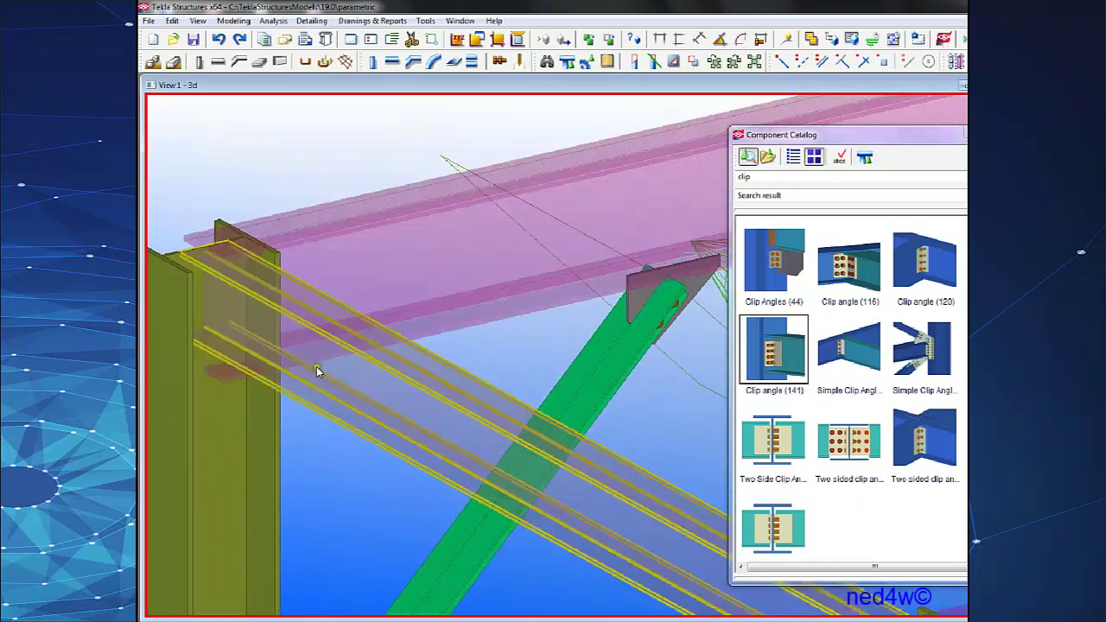
middle_drag(258, 382, 408, 320)
scroll(407, 321, up, 2)
middle_drag(334, 397, 309, 469)
scroll(308, 469, down, 1)
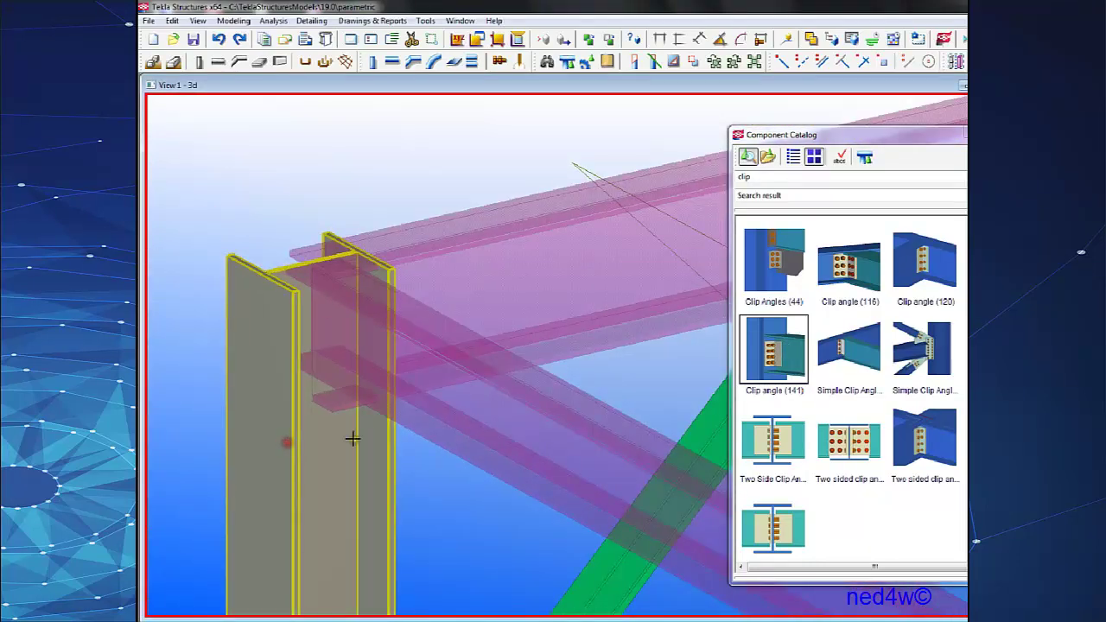
click(417, 438)
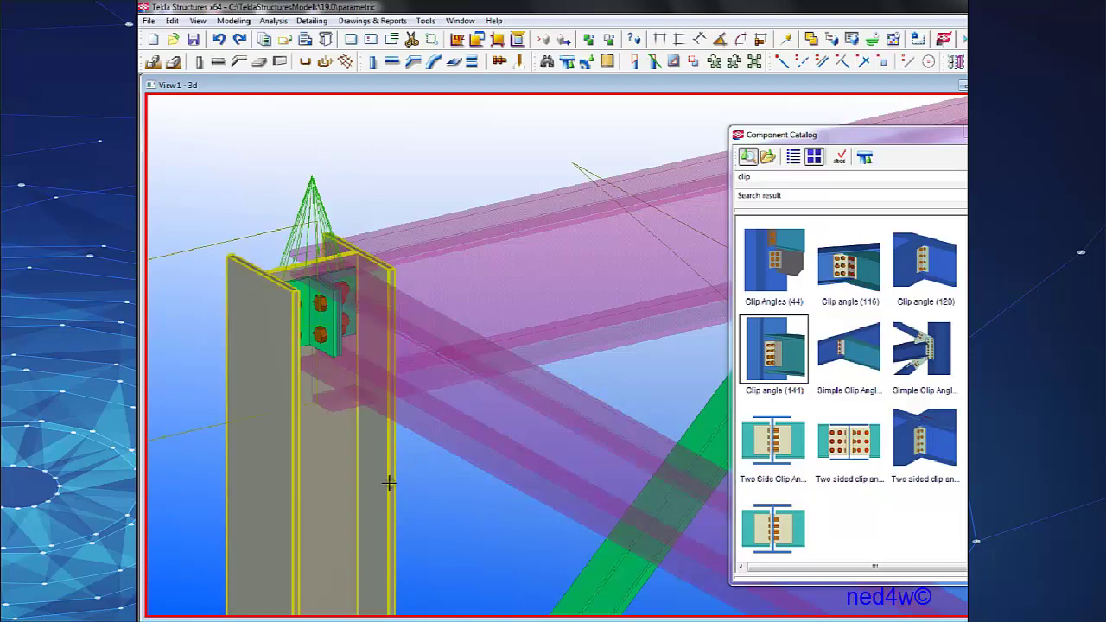
click(579, 325)
Apply Clip angle (141) to connect column B/4 with the extended beam and the copied connecting beam.
middle_drag(579, 326, 291, 294)
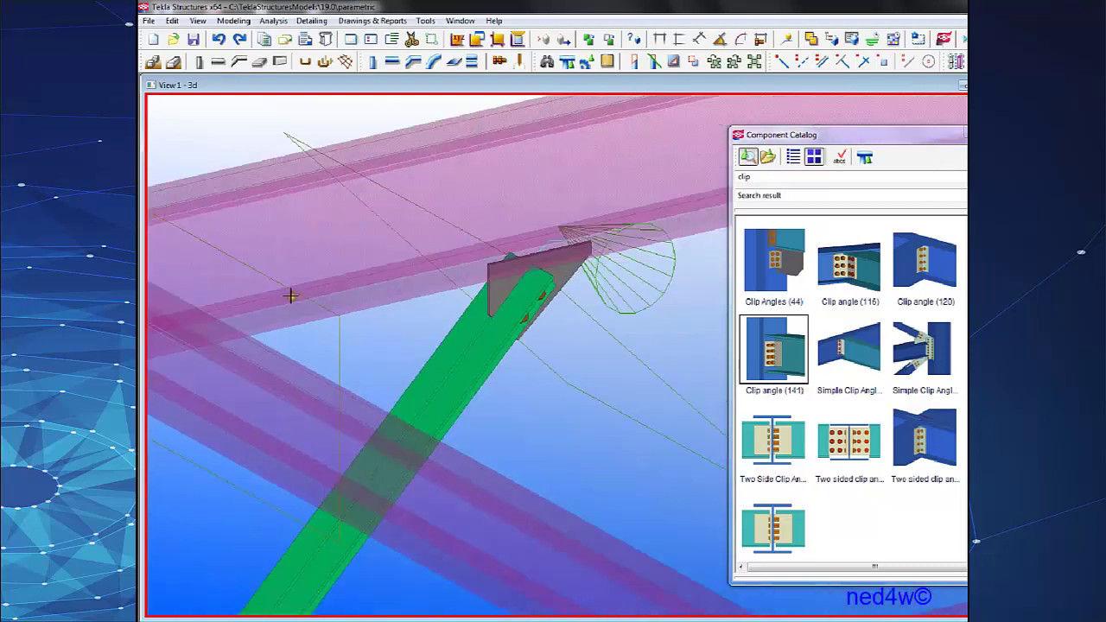
scroll(291, 294, down, 3)
middle_drag(618, 199, 404, 227)
scroll(404, 227, up, 2)
click(403, 227)
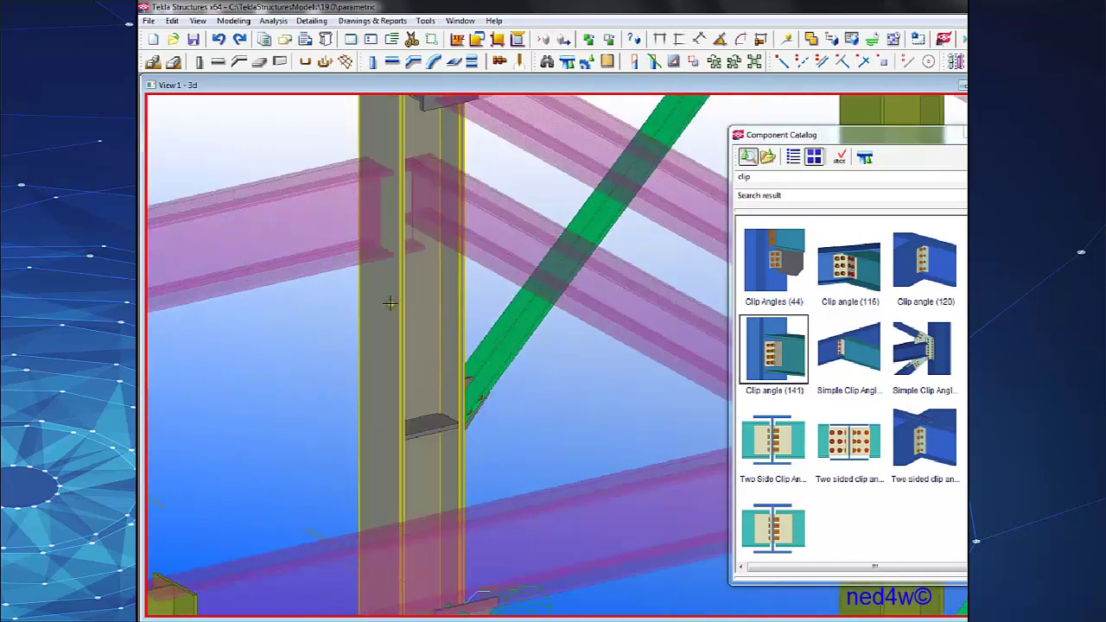
click(337, 265)
click(474, 251)
Apply Clip angle (141) to connect column B/3 with the extended beam and the copied connecting beam.
middle_drag(503, 412, 338, 321)
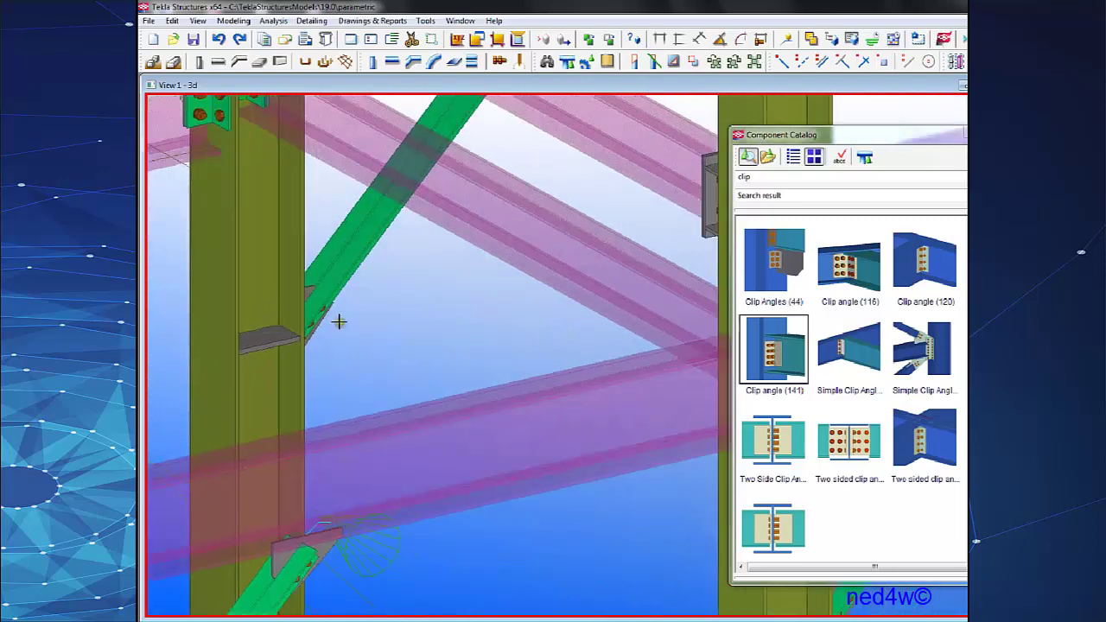
scroll(340, 322, down, 2)
click(571, 444)
click(464, 317)
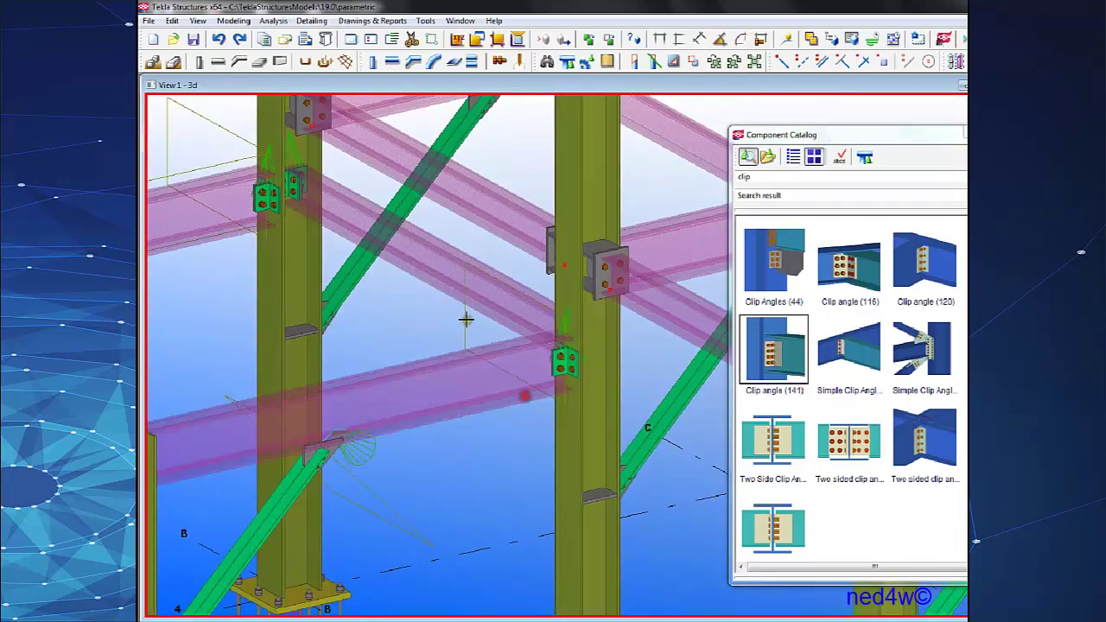
click(497, 278)
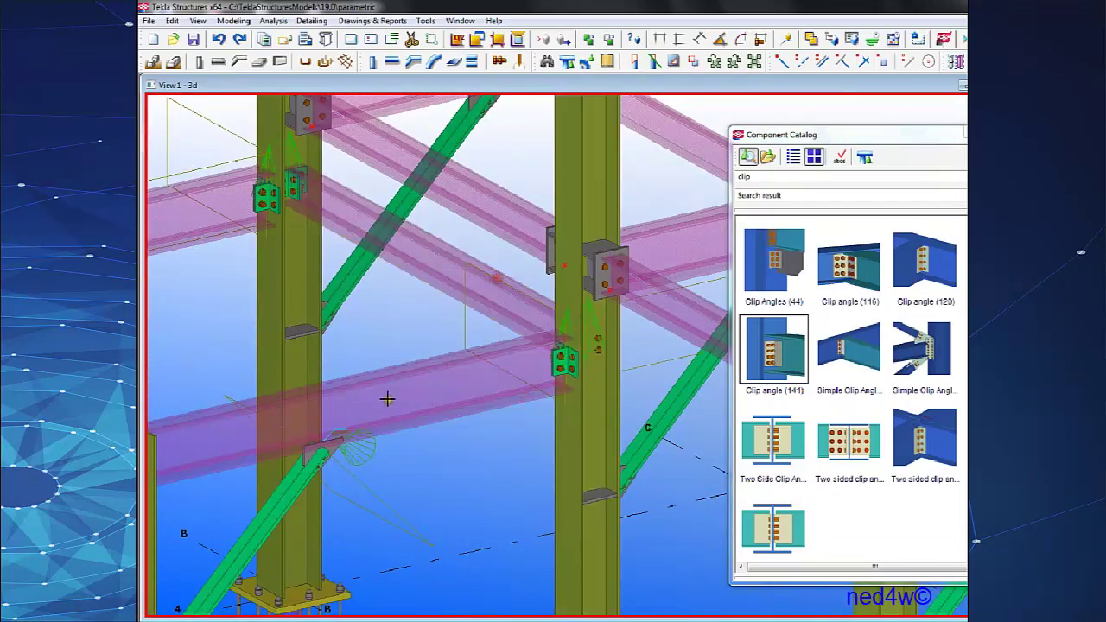
Connect both beams to column A/3 with Clip angle (141), end the command and close the component catalog.
middle_drag(173, 489, 494, 342)
scroll(497, 359, up, 2)
click(495, 357)
click(493, 357)
click(553, 294)
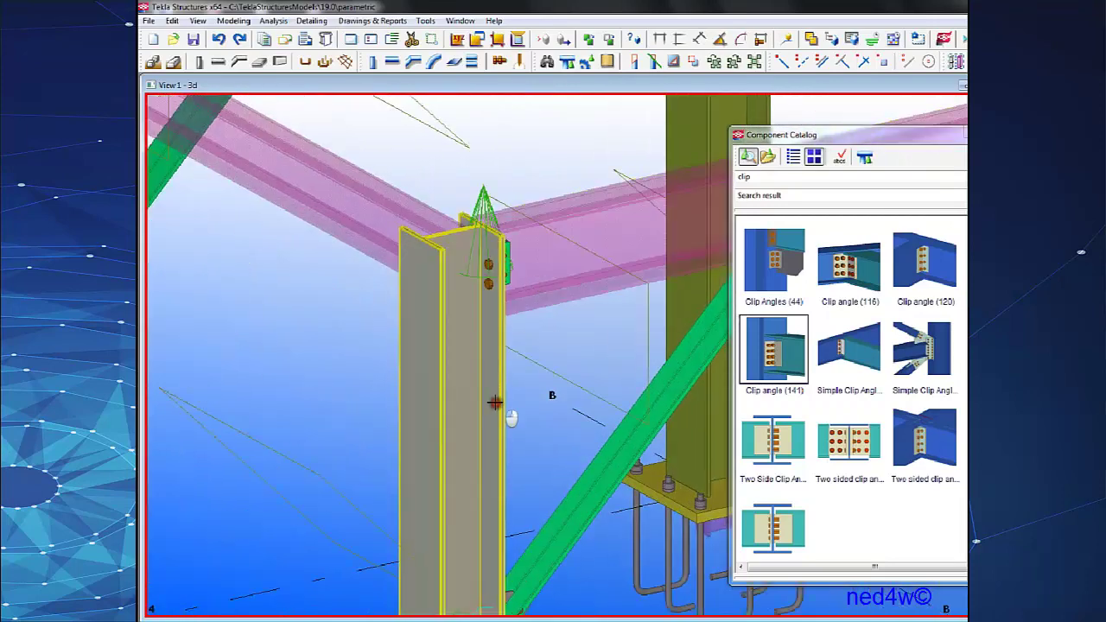
click(508, 416)
click(378, 203)
right_click(526, 165)
click(555, 171)
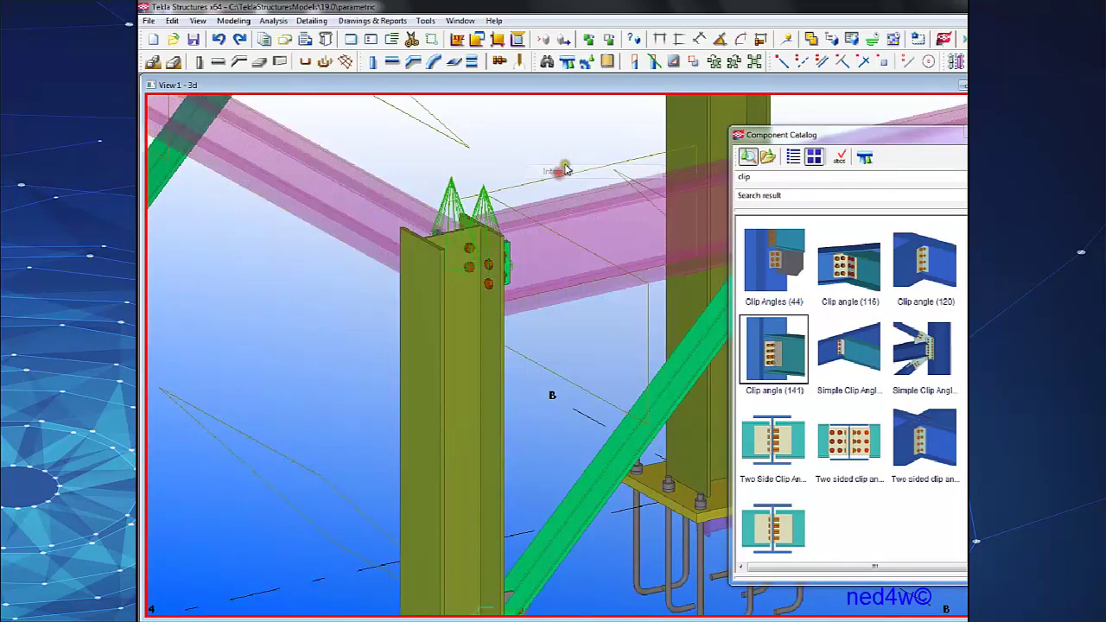
scroll(552, 175, down, 3)
middle_drag(552, 160, 488, 259)
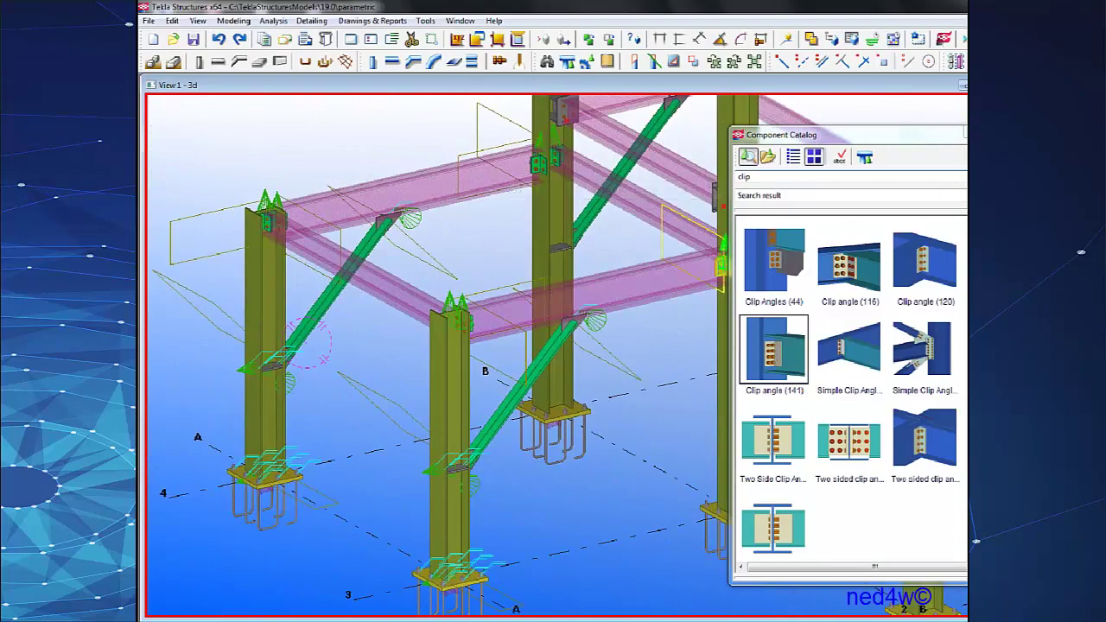
click(1028, 132)
Delete the gusset connections joining the upper brace ends to the extended beams on grid lines 3 and 4.
click(618, 251)
middle_drag(626, 282, 665, 259)
scroll(629, 372, down, 2)
scroll(629, 379, up, 1)
ctrl+middle_drag(629, 381, 575, 367)
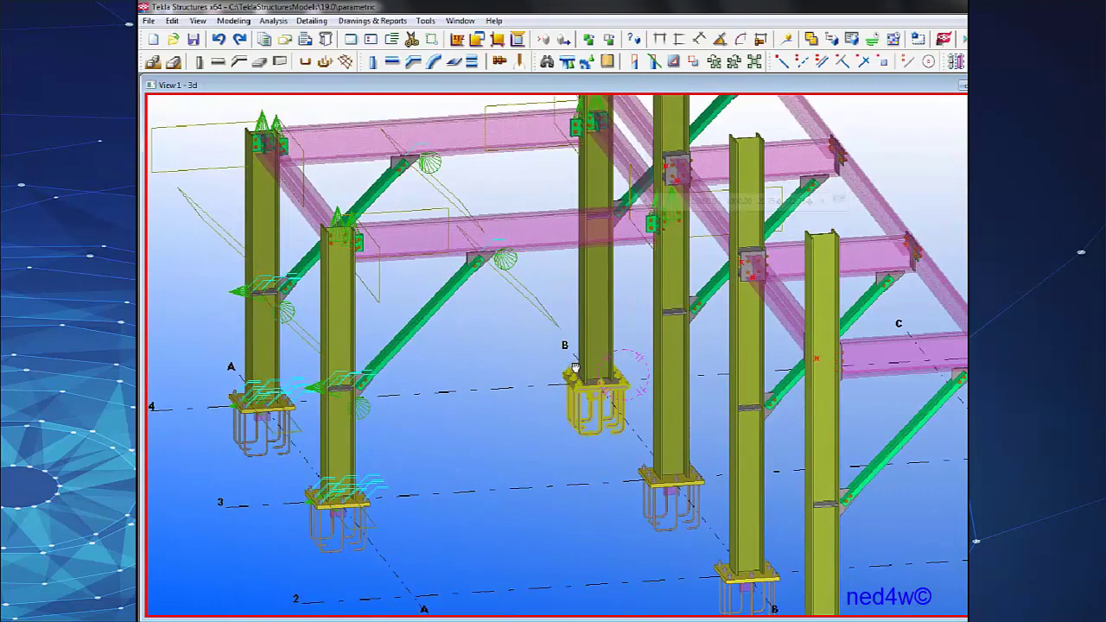
ctrl+middle_drag(487, 390, 447, 367)
scroll(376, 202, up, 2)
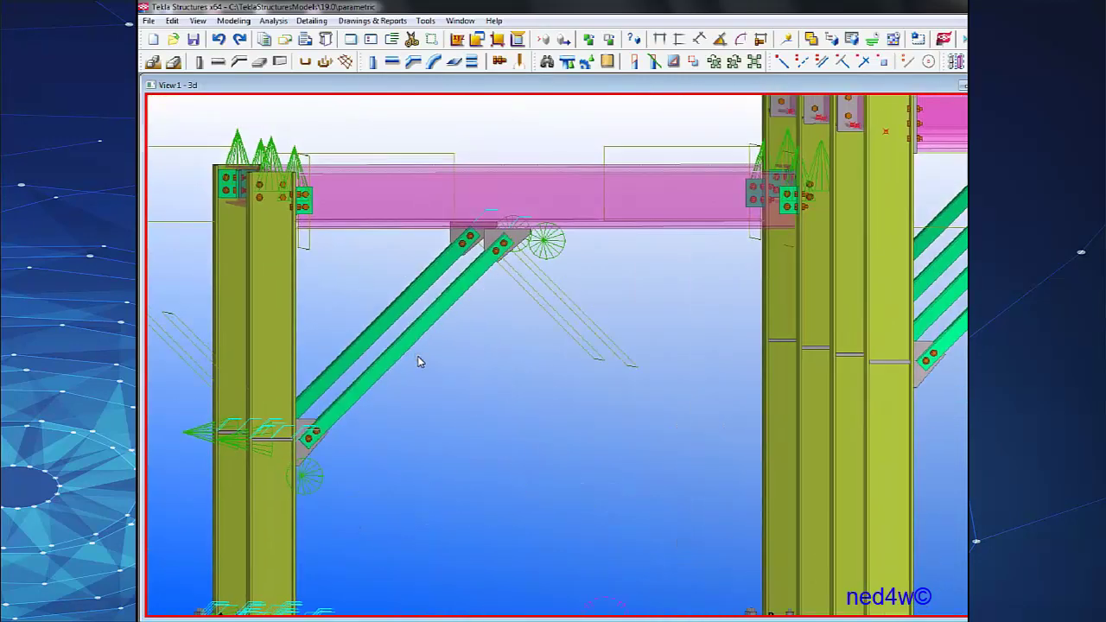
middle_drag(474, 325, 624, 437)
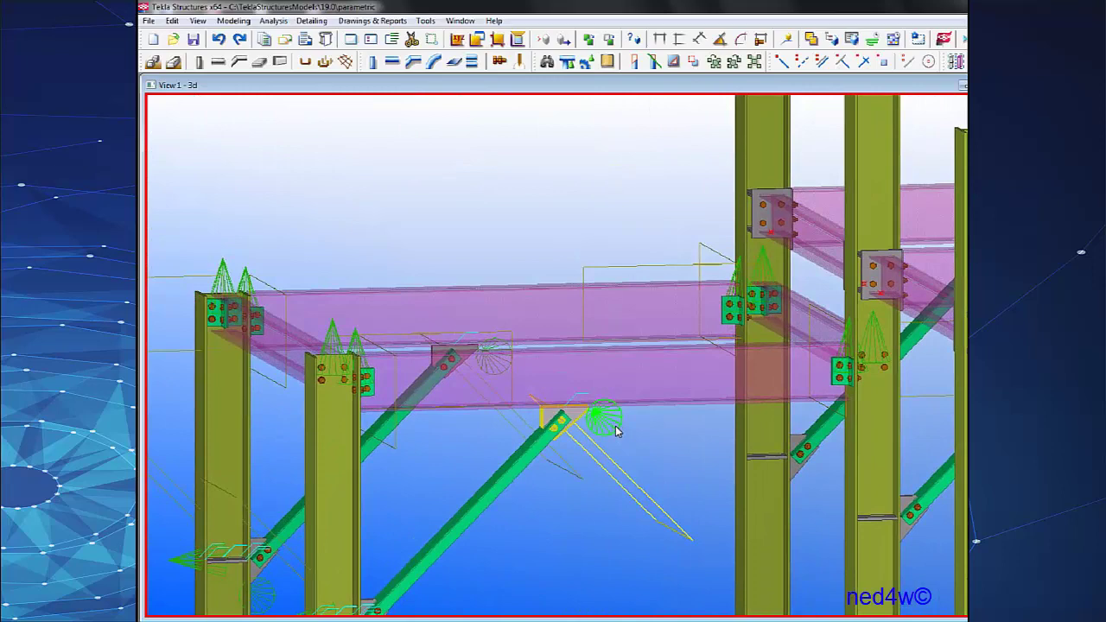
click(616, 428)
key(Delete)
click(509, 368)
key(Delete)
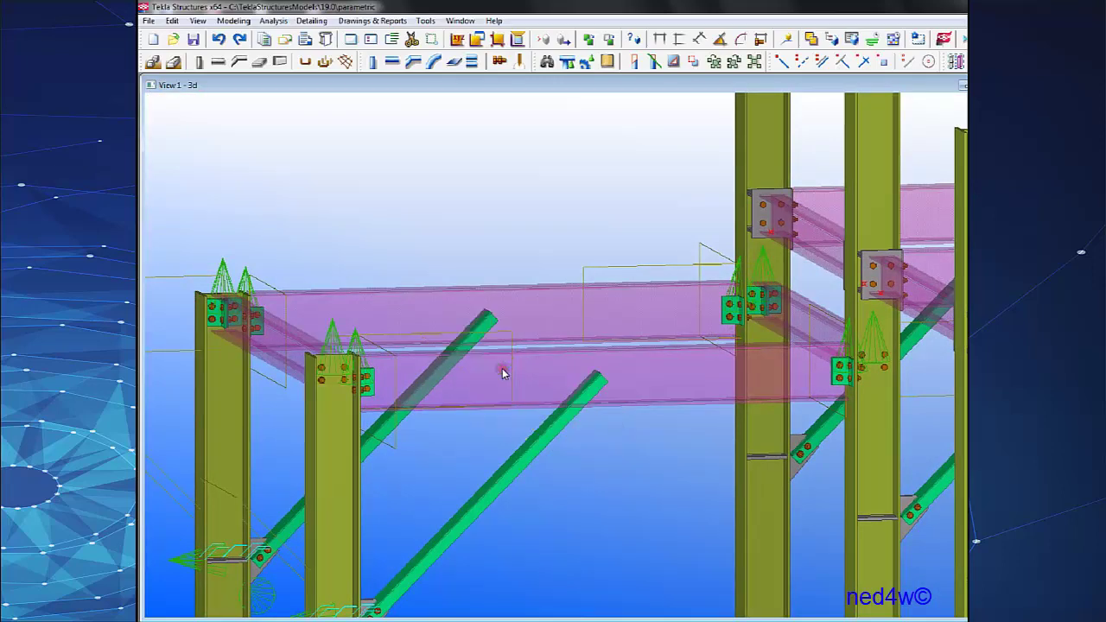
Select the two braces between grid lines A and B and switch the model view to plan.
middle_drag(505, 416, 558, 352)
scroll(558, 352, down, 2)
ctrl+middle_drag(589, 460, 867, 540)
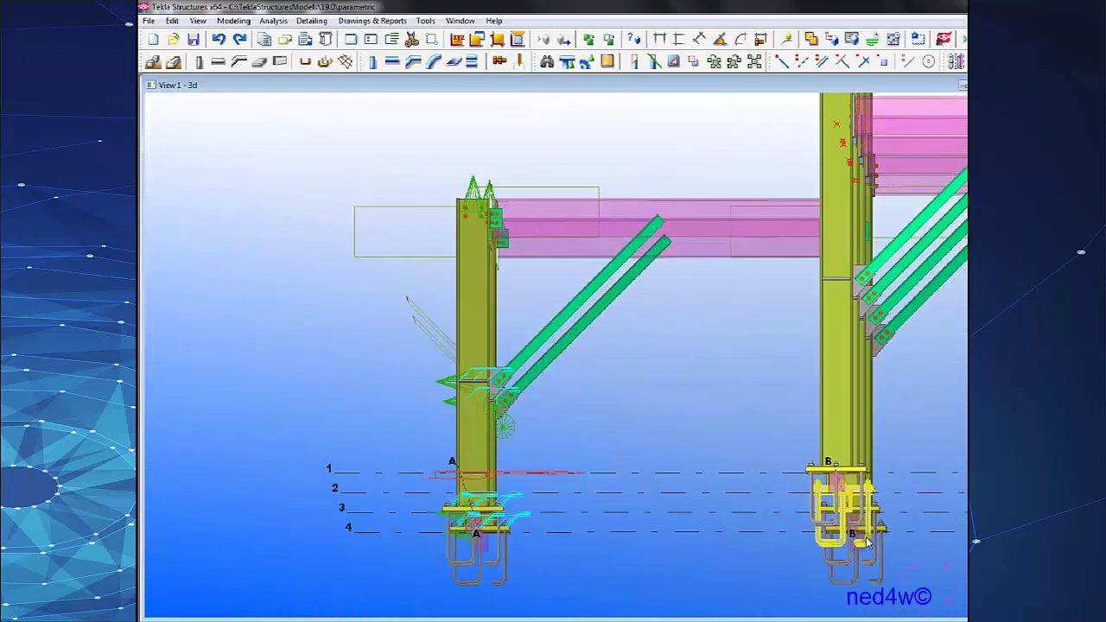
ctrl+middle_drag(593, 449, 580, 401)
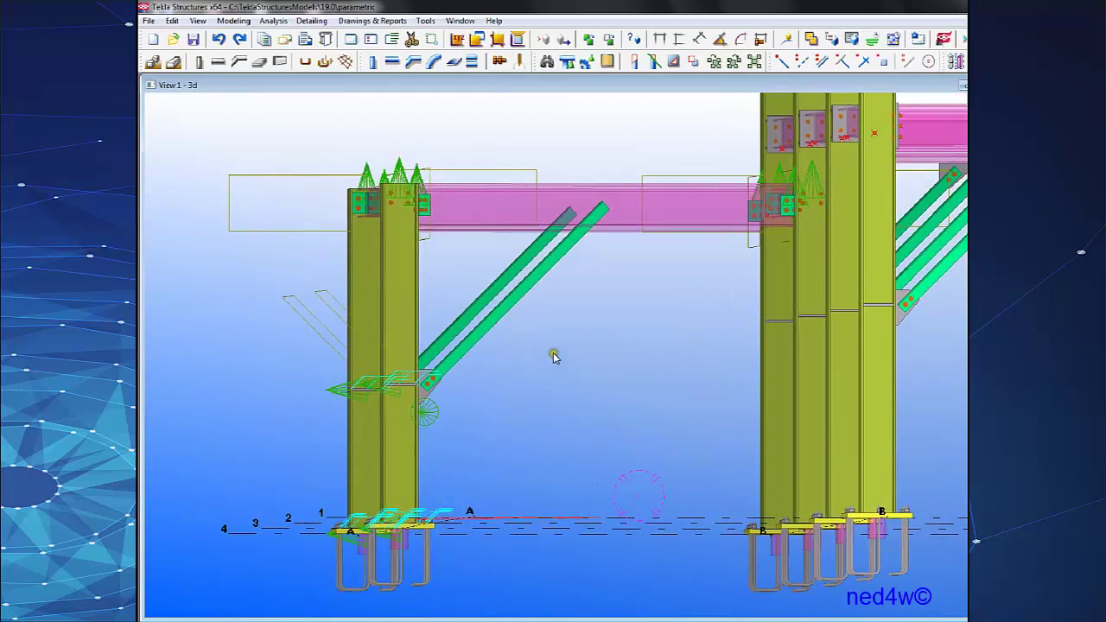
drag(556, 350, 482, 283)
middle_drag(601, 467, 505, 280)
ctrl+middle_drag(510, 281, 704, 617)
scroll(605, 356, up, 2)
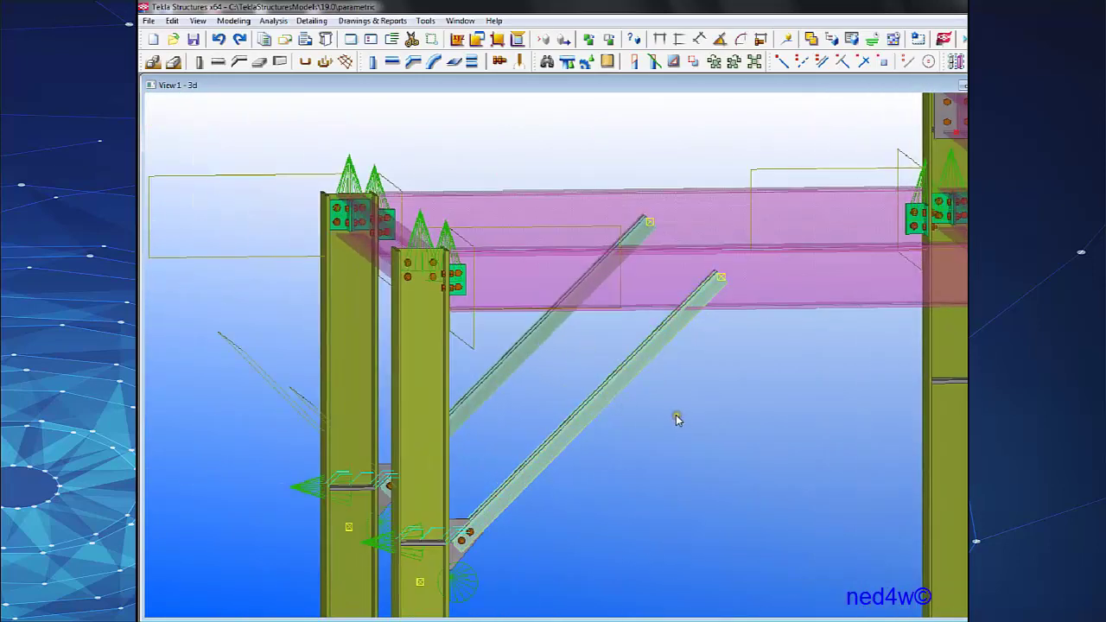
key(ctrl+p)
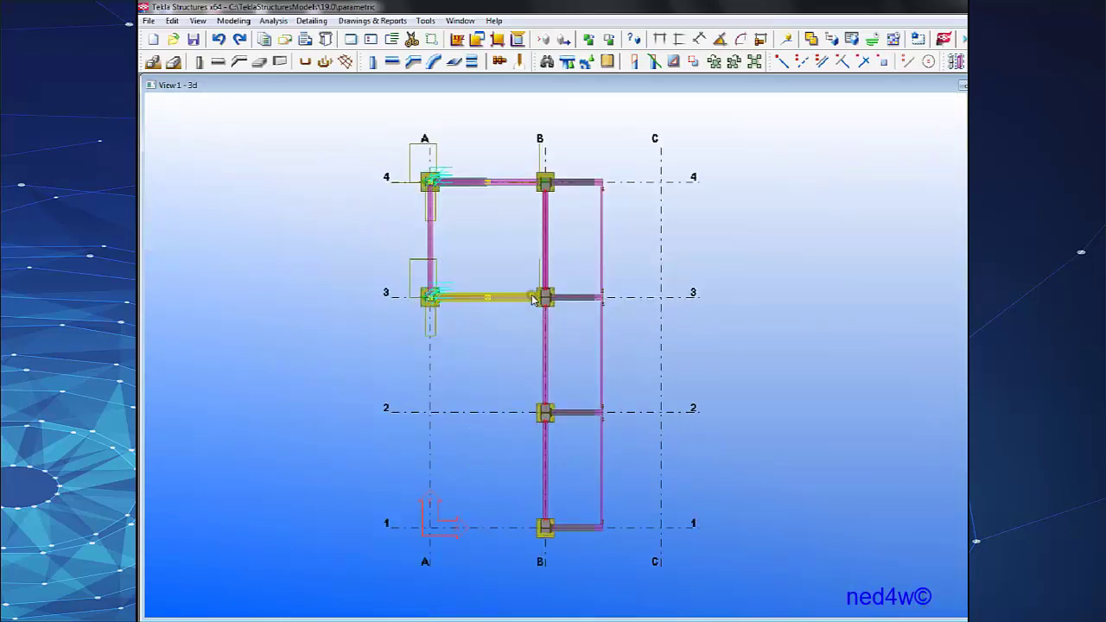
Mirror-copy the selected braces on grid lines 3 and 4 about X0 1500, Y0 9000 at an angle of -90.
scroll(578, 314, up, 4)
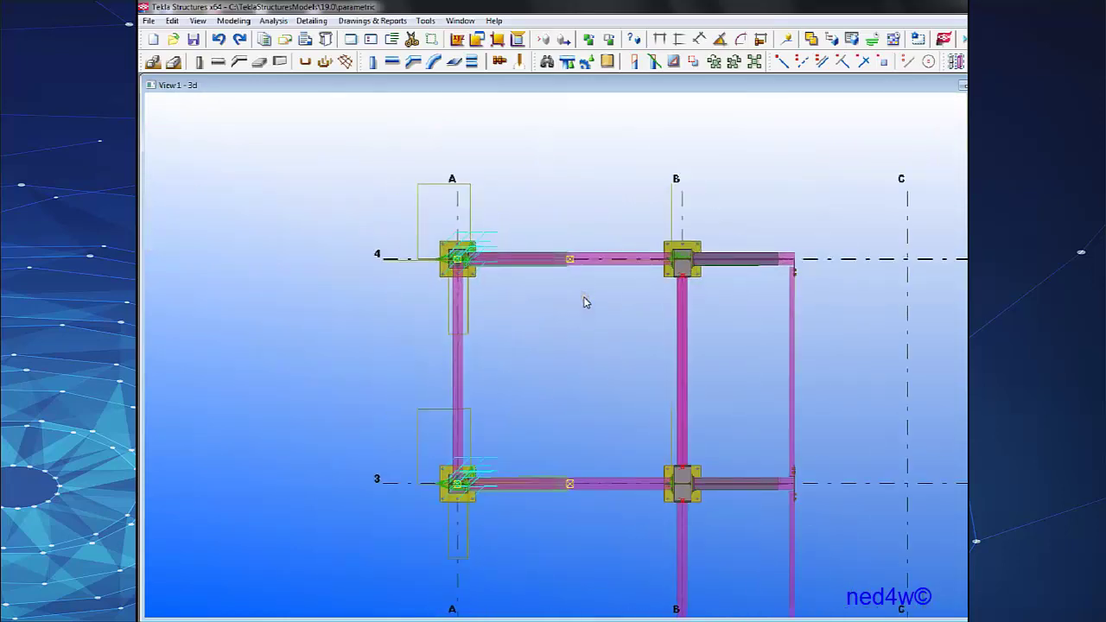
right_click(576, 261)
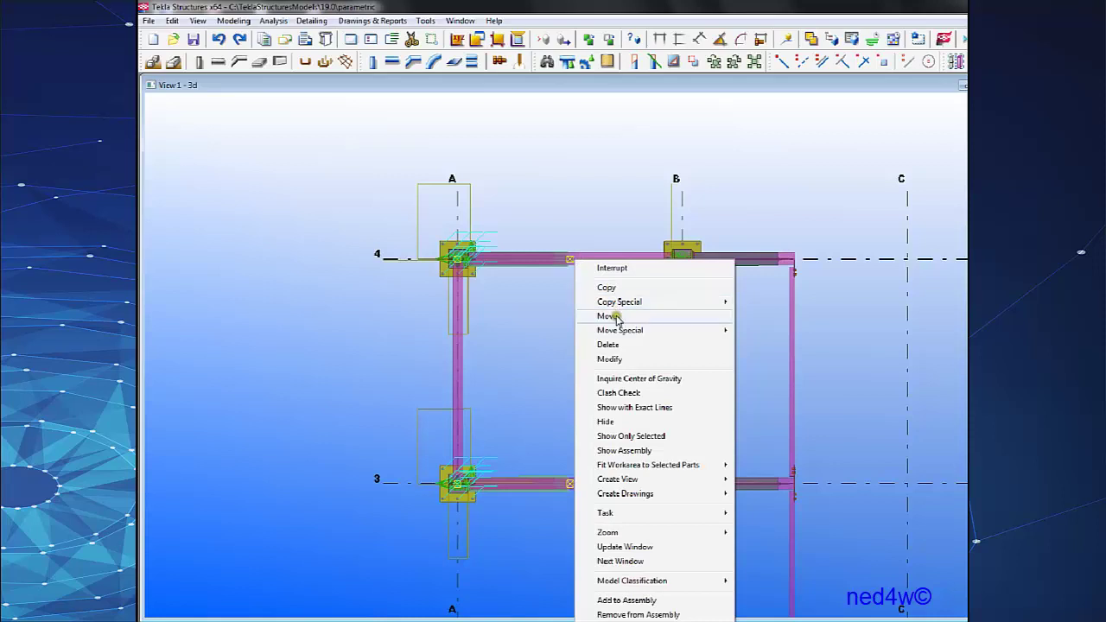
mouse_move(629, 303)
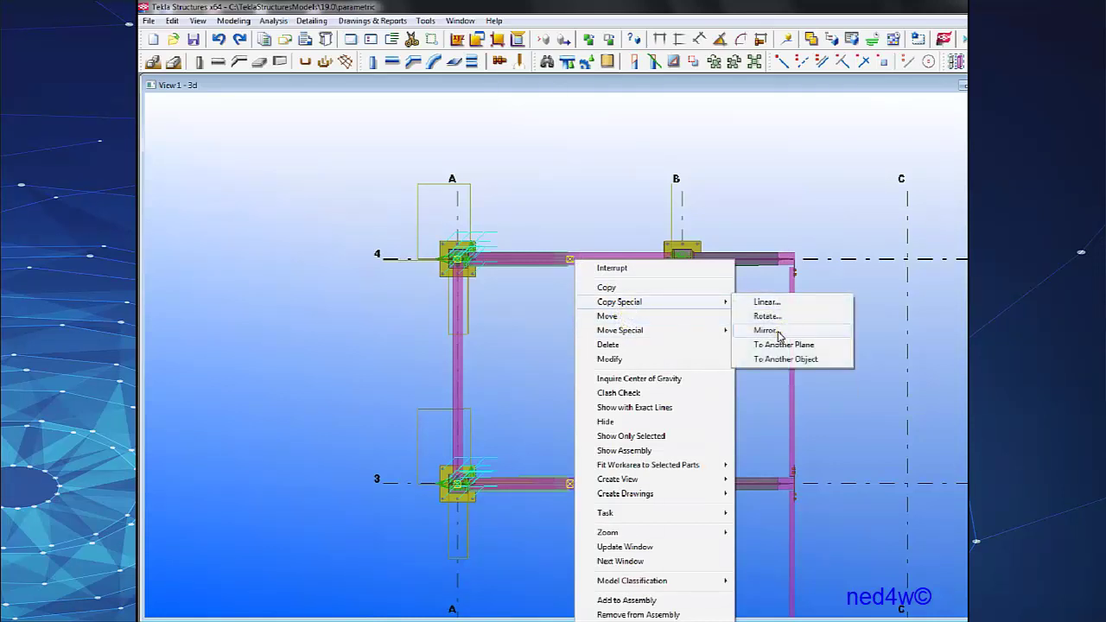
click(766, 330)
click(571, 259)
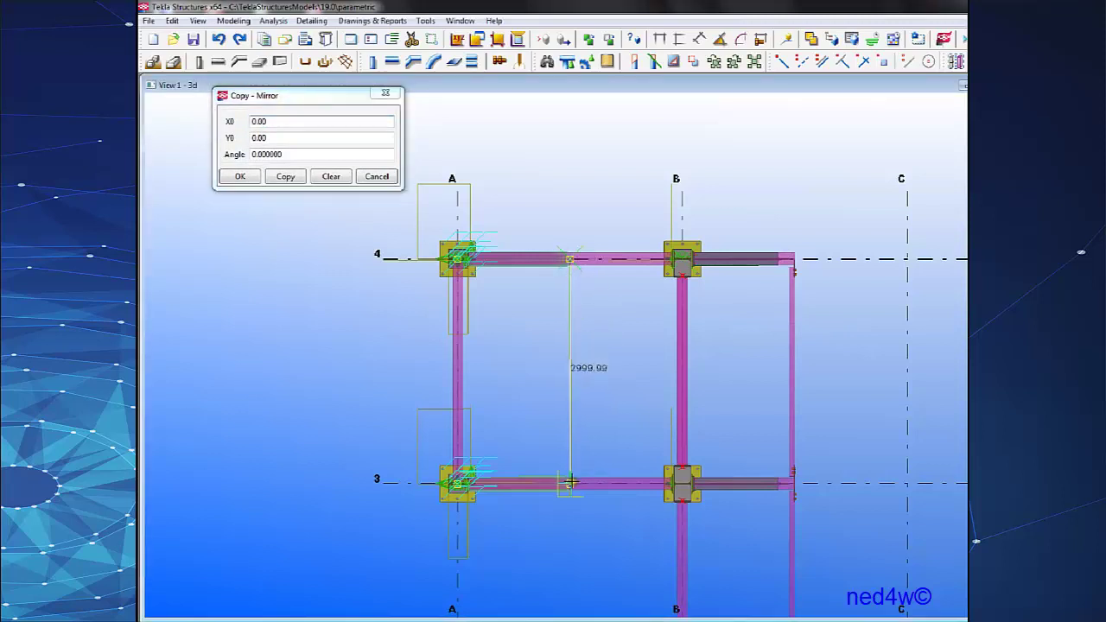
click(571, 482)
double_click(256, 154)
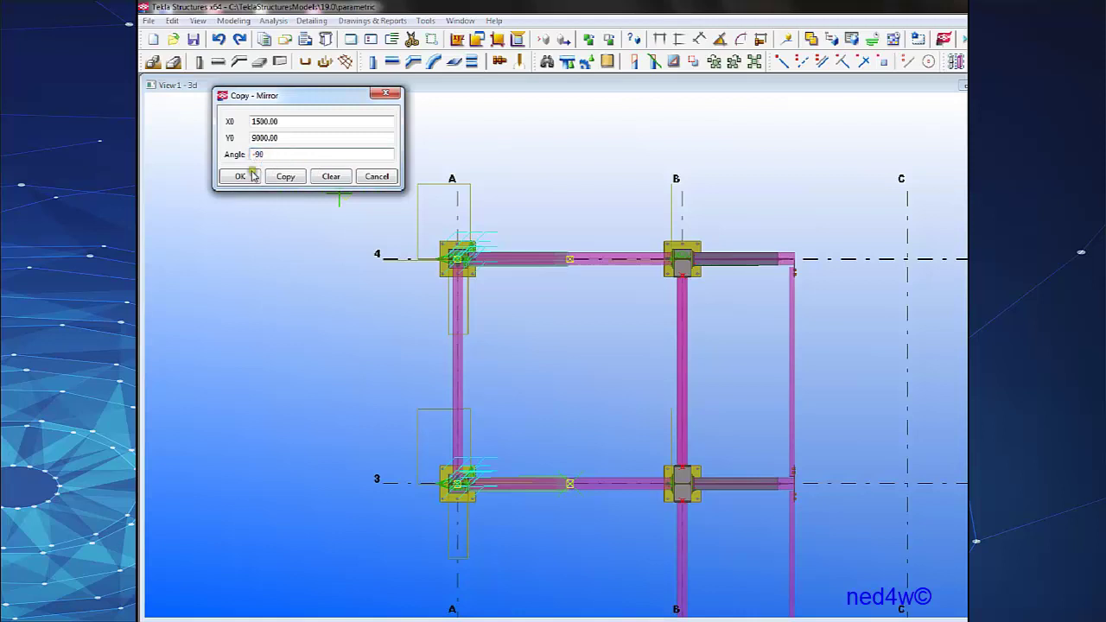
click(277, 177)
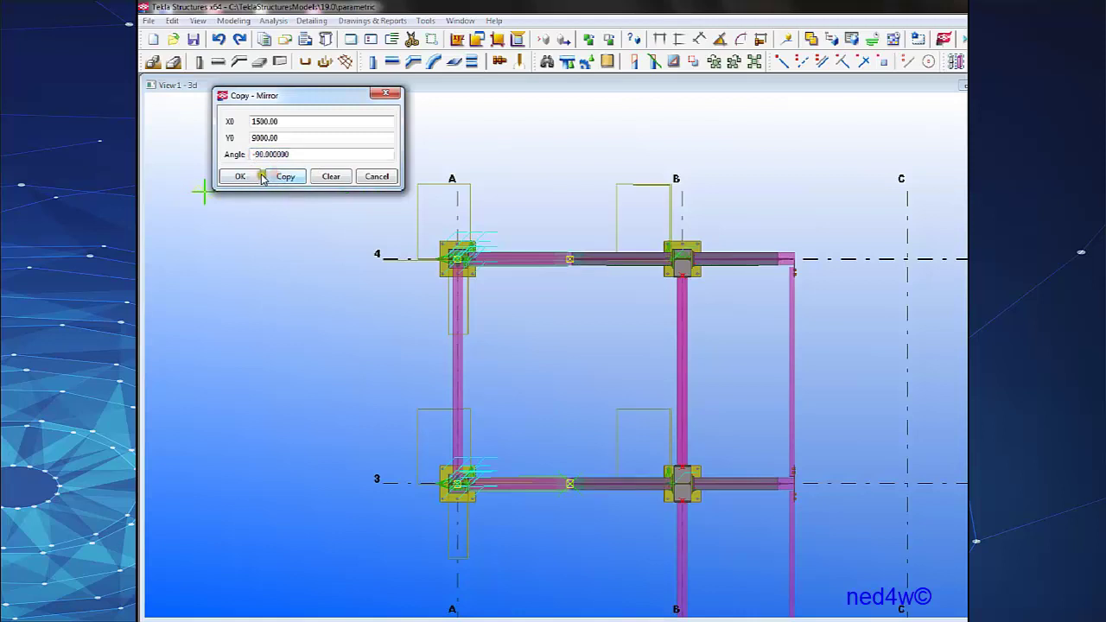
click(240, 176)
right_click(433, 162)
click(463, 173)
Examine the mirrored braces at their bolted column gussets and where each pair meets under the beam.
scroll(626, 464, up, 2)
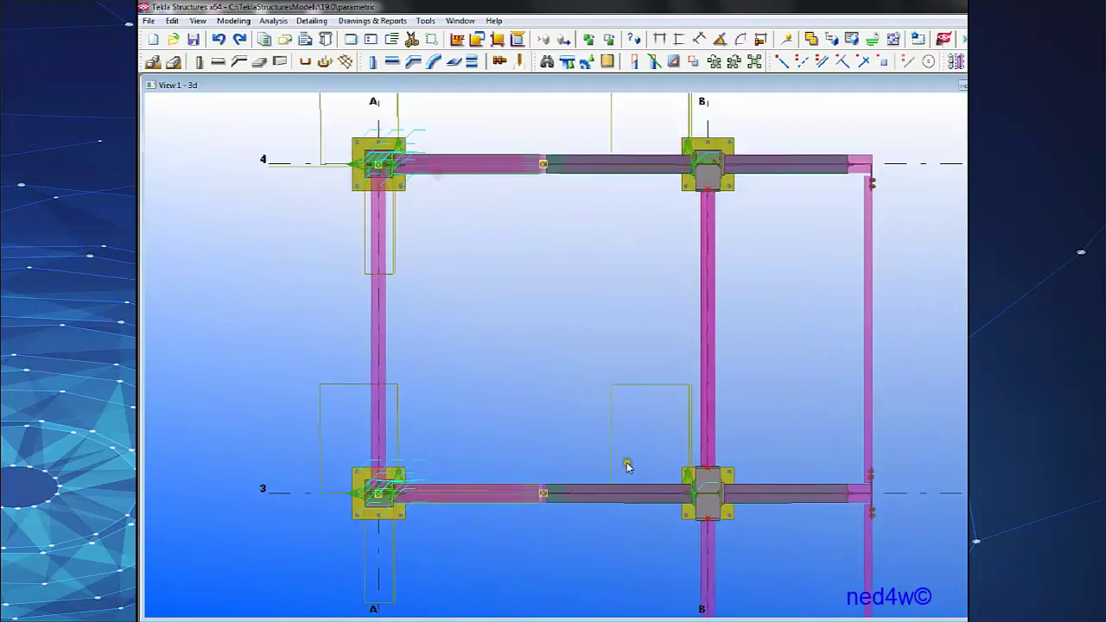
ctrl+middle_drag(626, 464, 699, 308)
scroll(687, 371, up, 10)
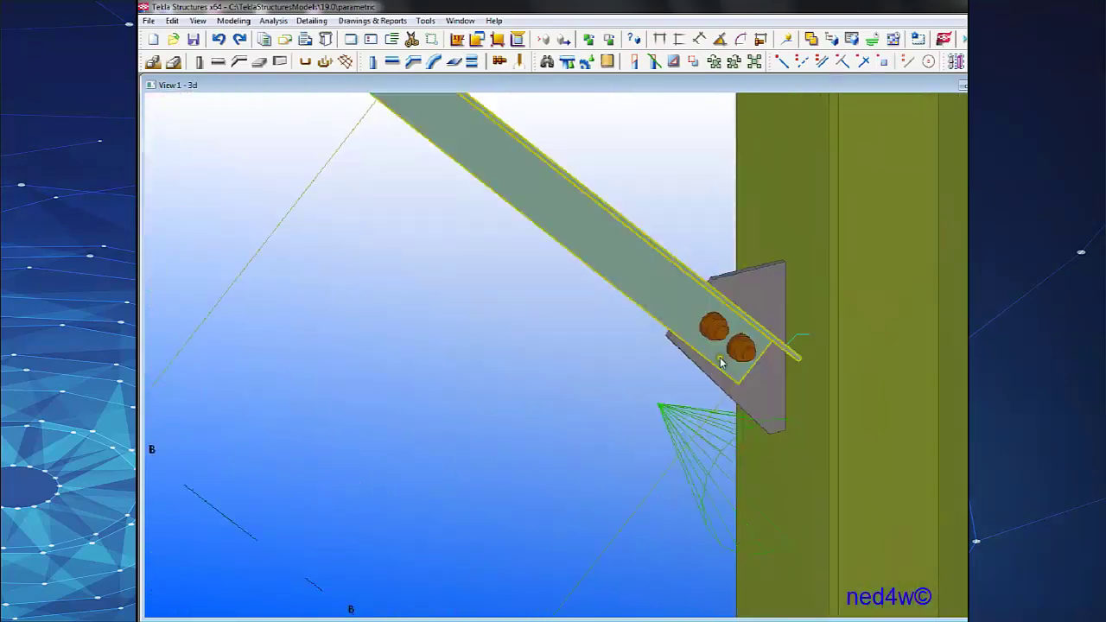
scroll(690, 374, down, 8)
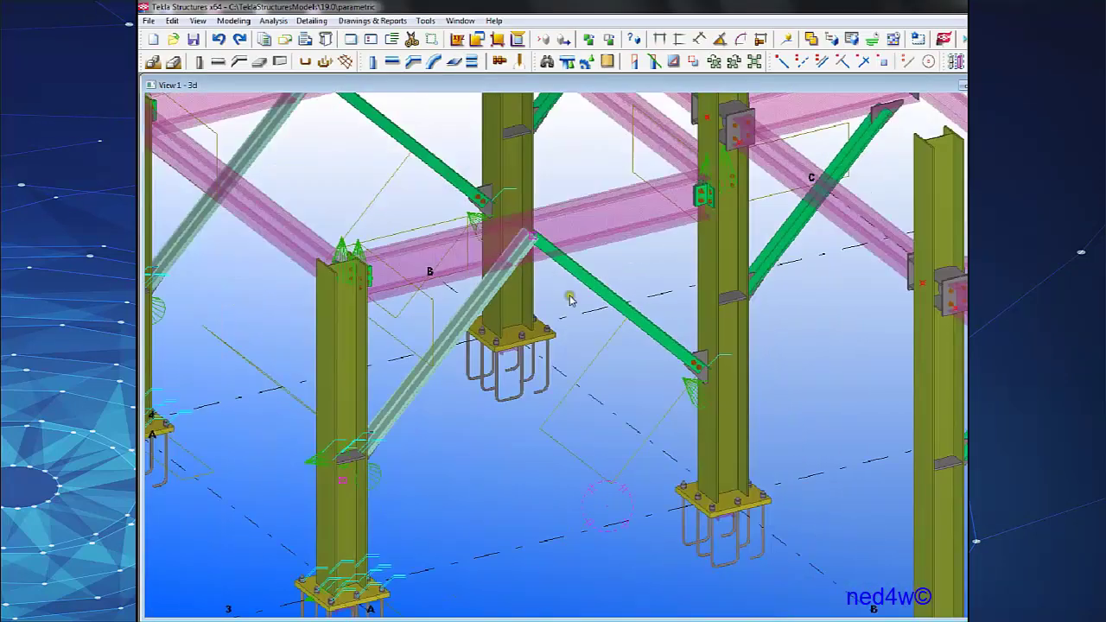
middle_drag(570, 297, 655, 360)
middle_drag(415, 155, 501, 265)
scroll(496, 264, up, 1)
scroll(500, 260, up, 5)
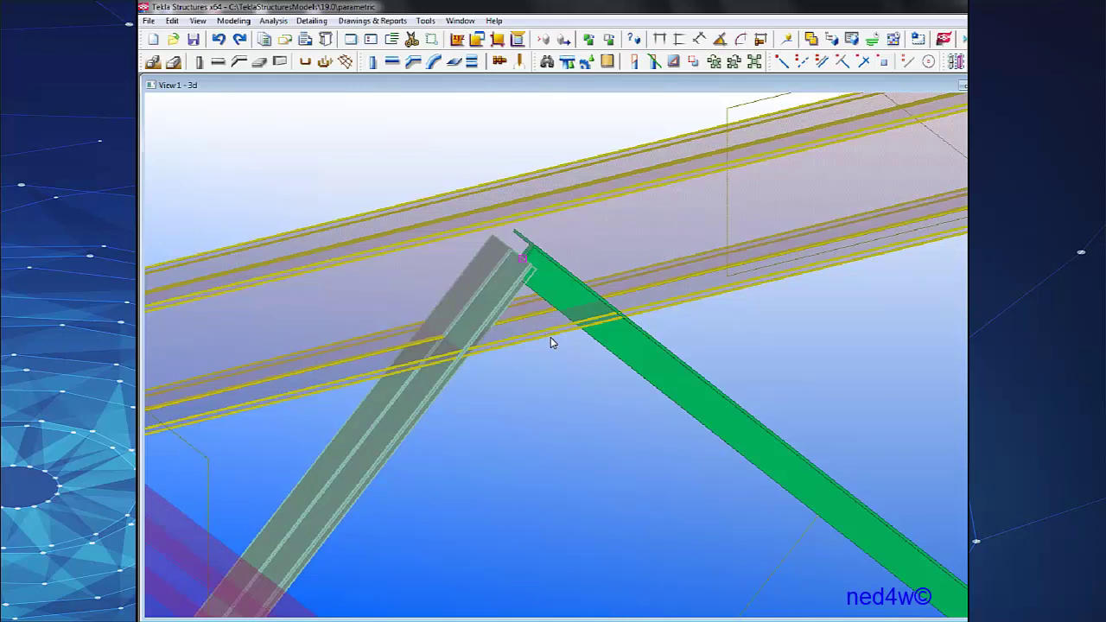
Search the component catalog for 11.
key(ctrl+f)
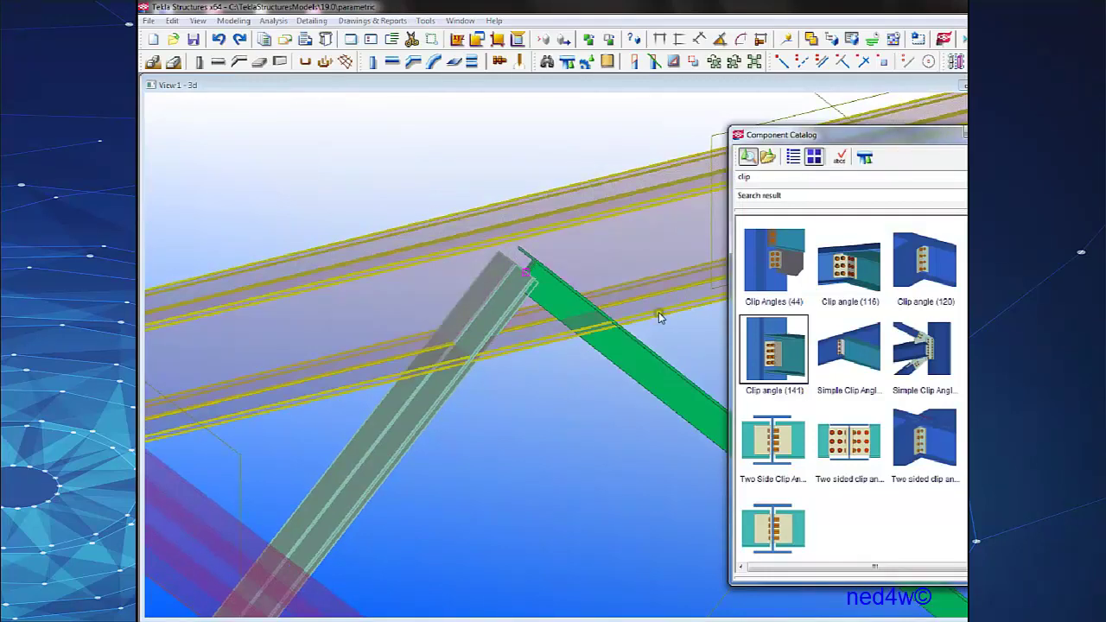
middle_drag(622, 330, 542, 299)
scroll(542, 299, down, 2)
drag(761, 179, 682, 180)
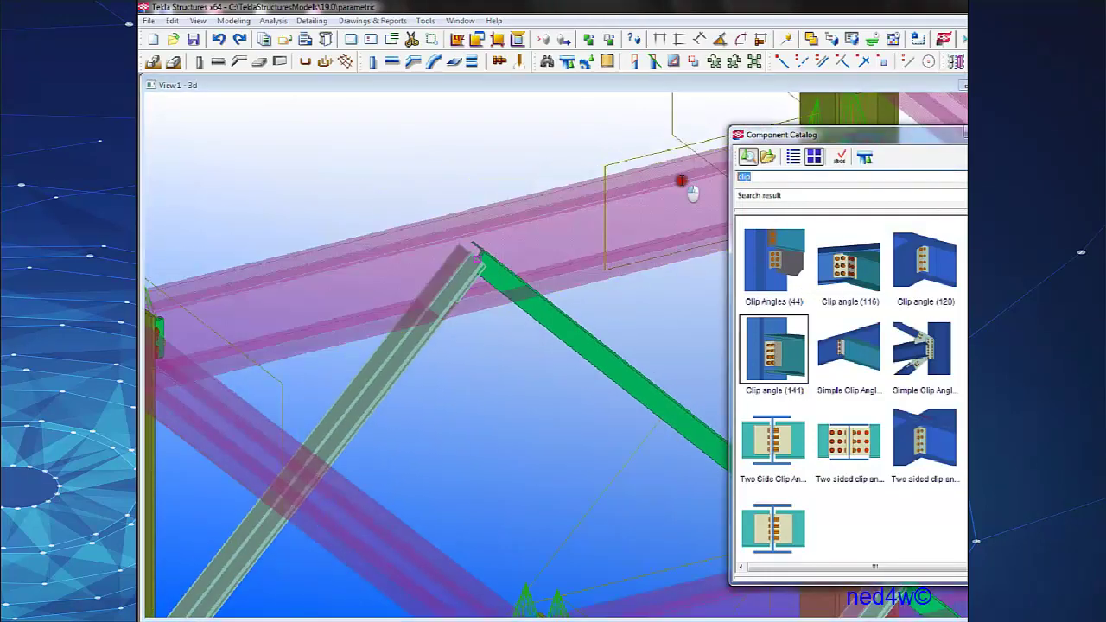
key(Return)
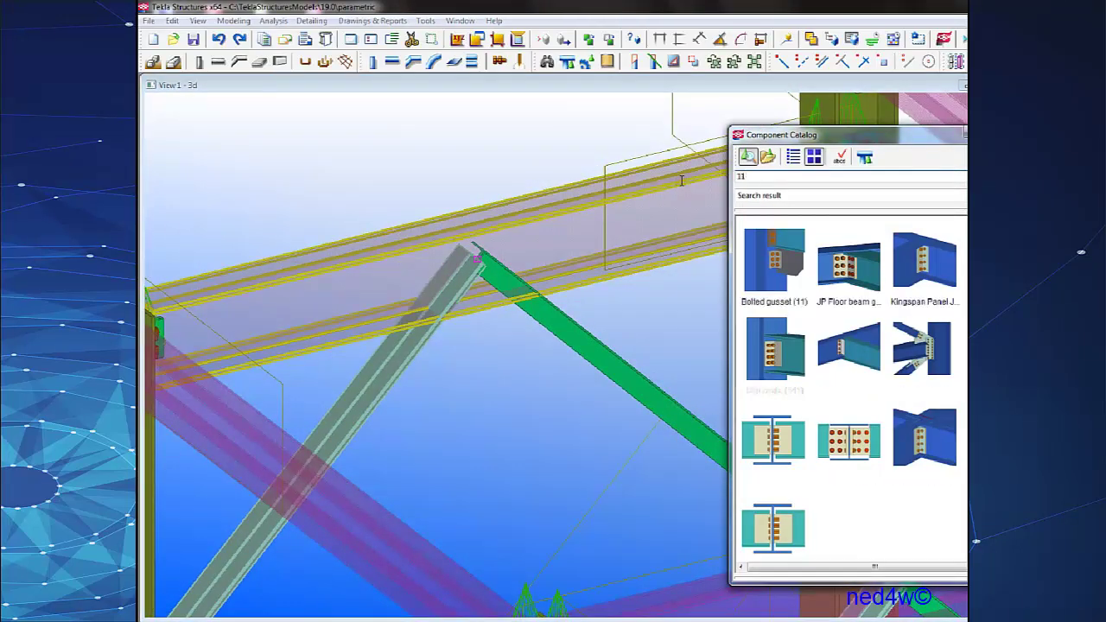
Connect the two braces on grid line 4 to the beam above with Bolted gusset (11).
click(778, 268)
middle_drag(599, 323, 598, 274)
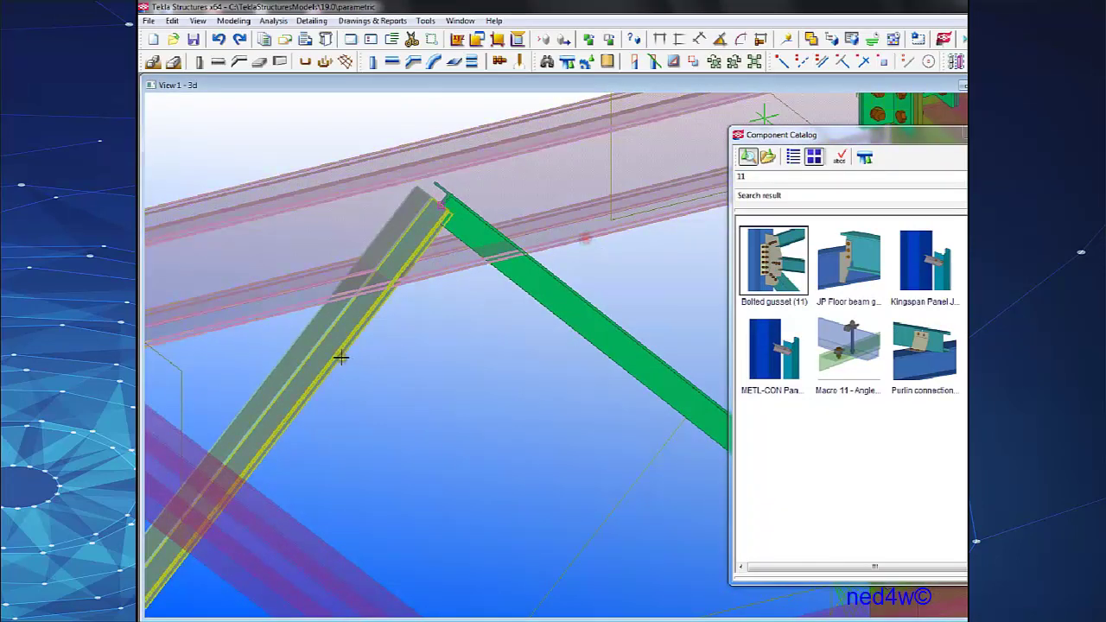
click(350, 334)
click(553, 301)
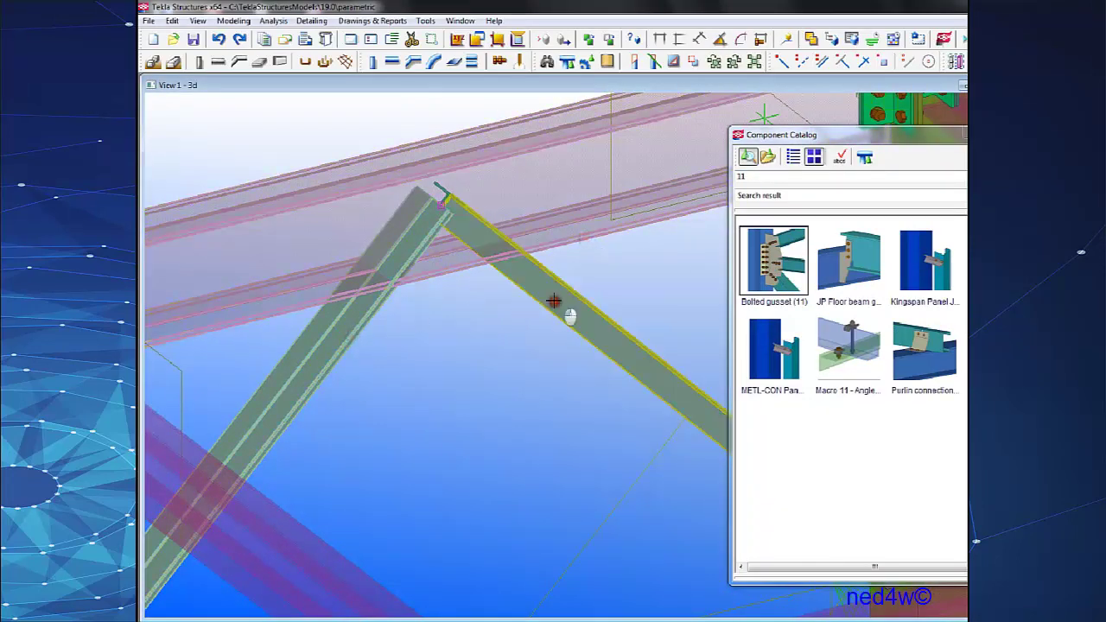
middle_click(490, 361)
middle_drag(251, 471, 606, 446)
scroll(432, 222, up, 2)
scroll(514, 338, down, 1)
scroll(515, 336, up, 2)
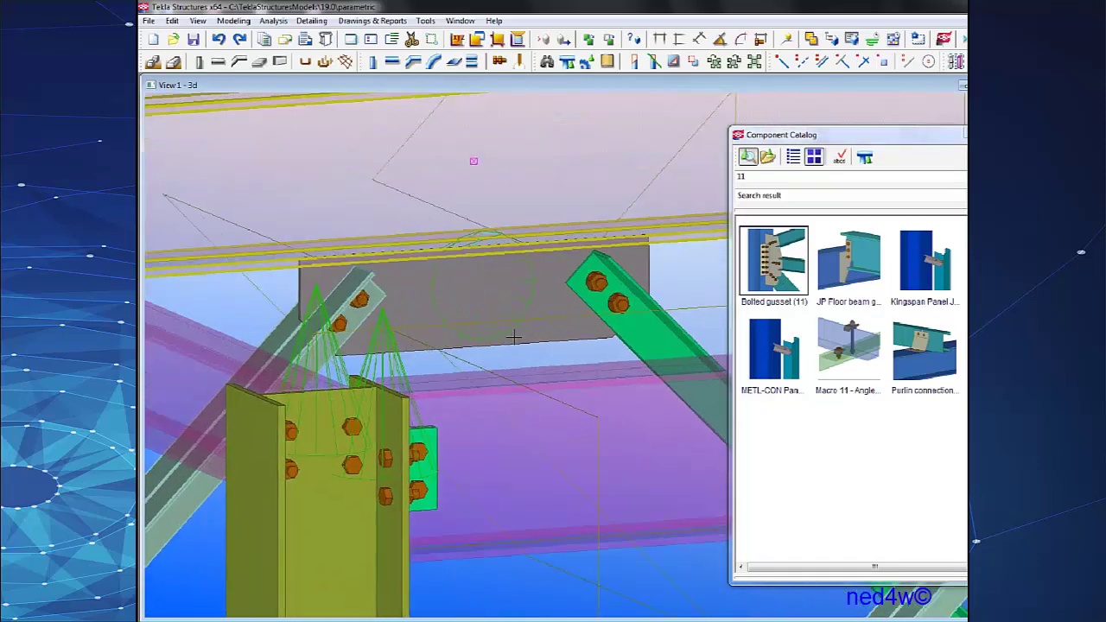
Connect the two braces on grid line 3 to their beam with the same bolted gusset, and close the component catalog.
middle_drag(523, 359, 392, 216)
scroll(393, 215, down, 4)
middle_drag(657, 278, 446, 228)
scroll(447, 228, up, 3)
scroll(446, 228, up, 2)
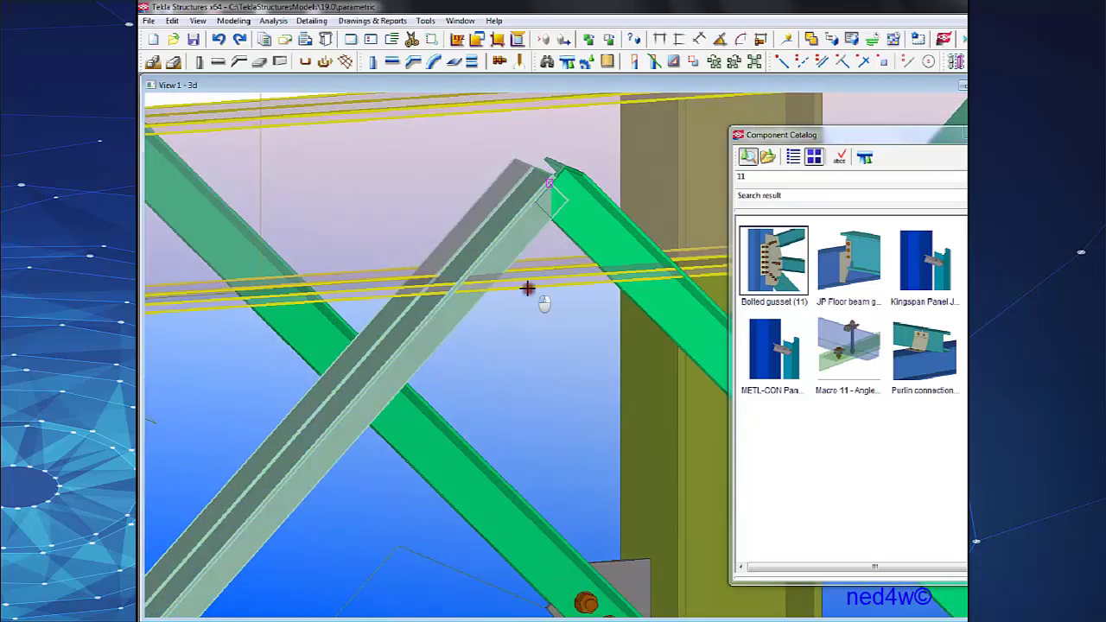
click(527, 288)
click(624, 294)
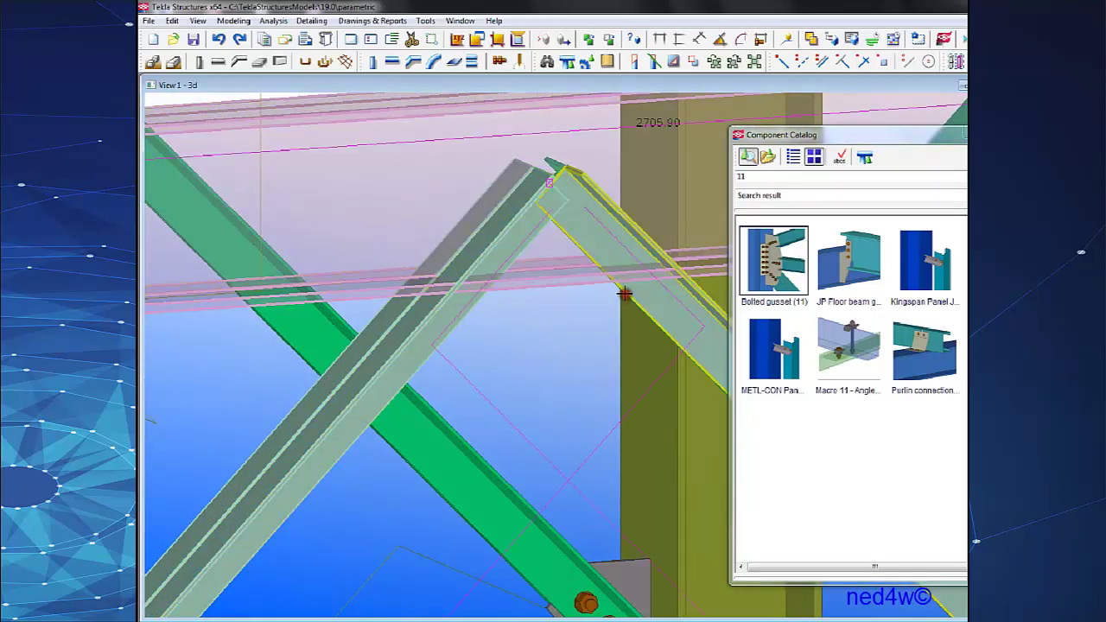
middle_click(568, 334)
scroll(568, 334, down, 5)
right_click(554, 260)
click(578, 271)
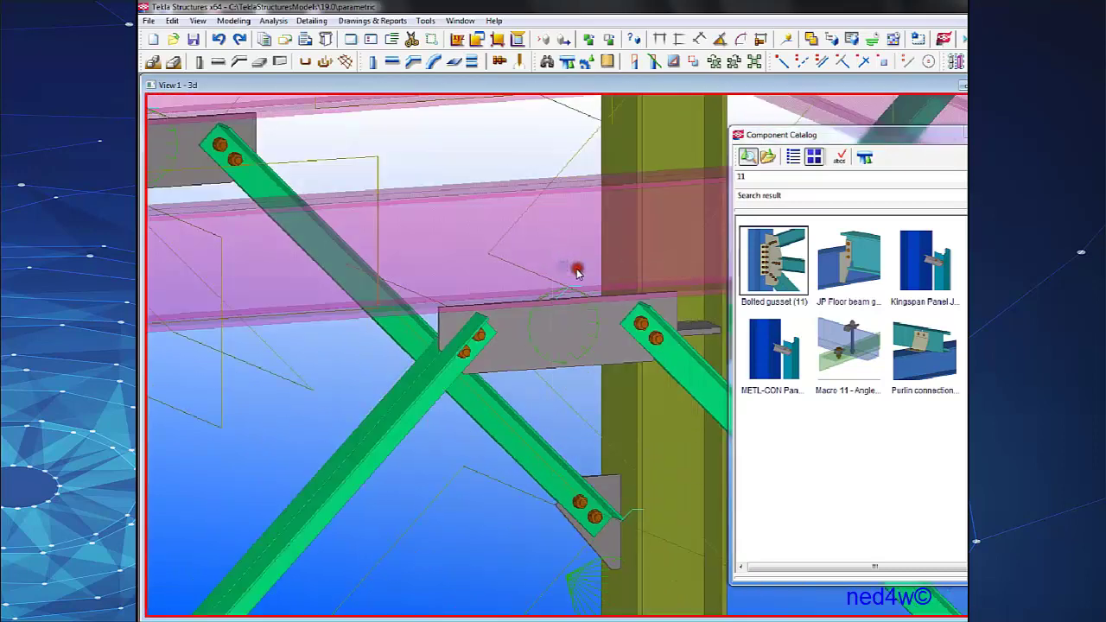
scroll(576, 277, down, 2)
click(1034, 133)
Examine the braced frames on grid lines 3 and 4 and the neighbouring bays from around the structure.
scroll(840, 387, down, 3)
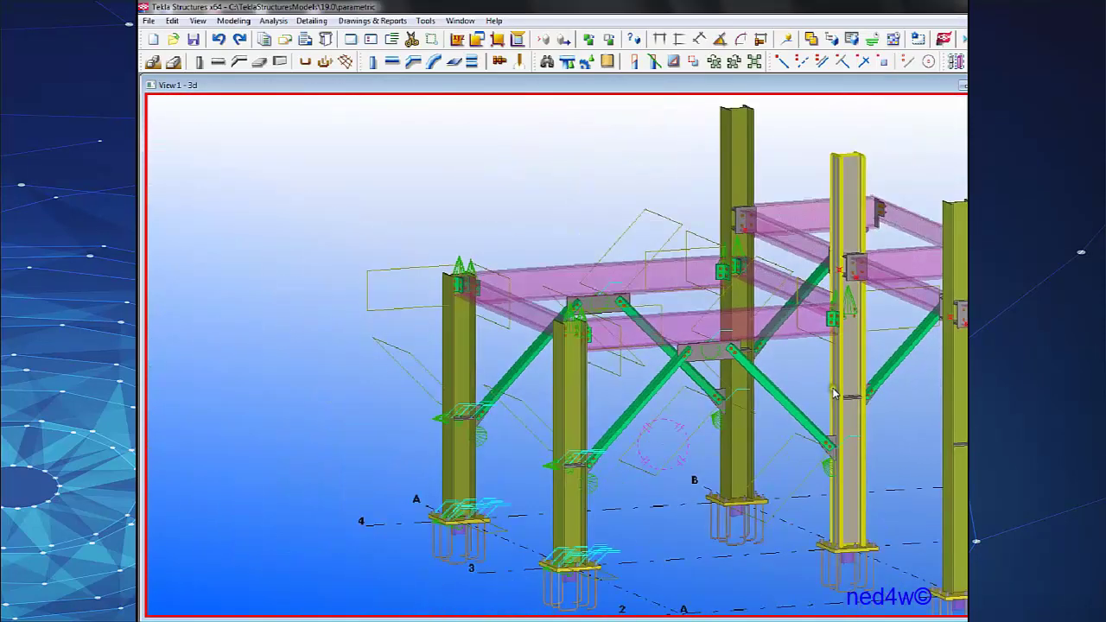
middle_drag(795, 396, 549, 347)
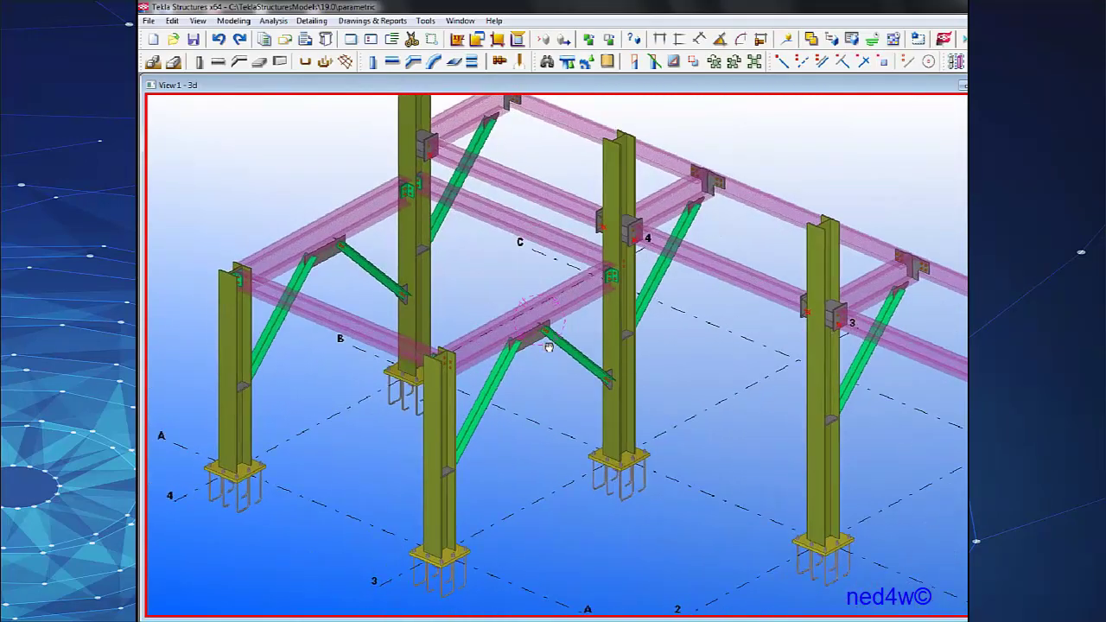
middle_drag(629, 440, 619, 364)
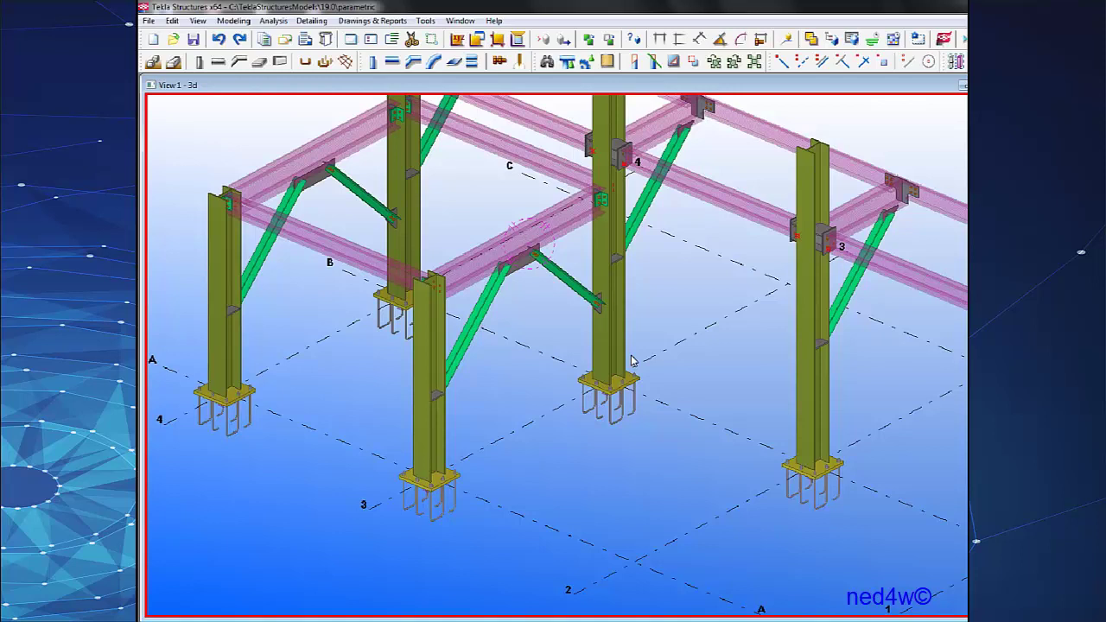
scroll(588, 299, up, 5)
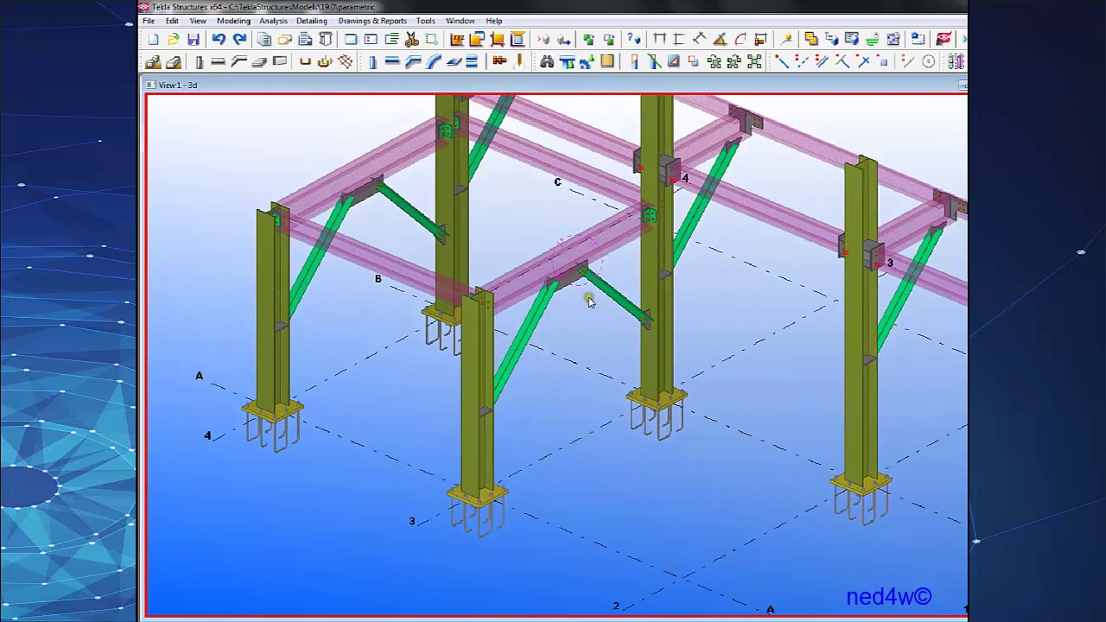
scroll(588, 294, down, 5)
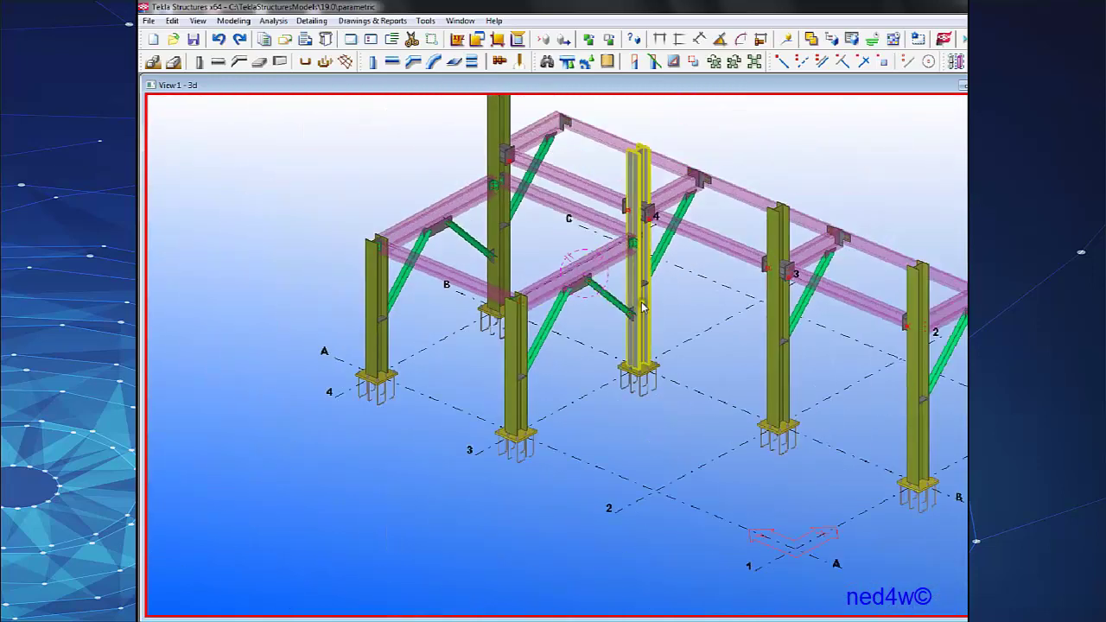
scroll(669, 380, up, 3)
middle_drag(700, 379, 650, 401)
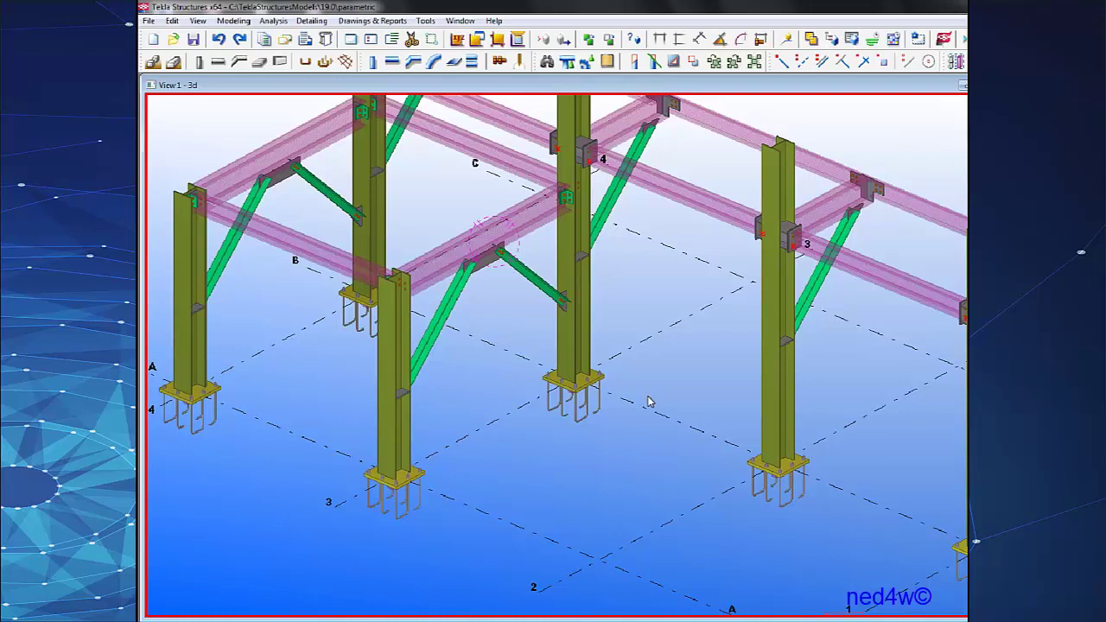
Search the component catalog for stair and open the settings of Stairs (S71).
key(ctrl+f)
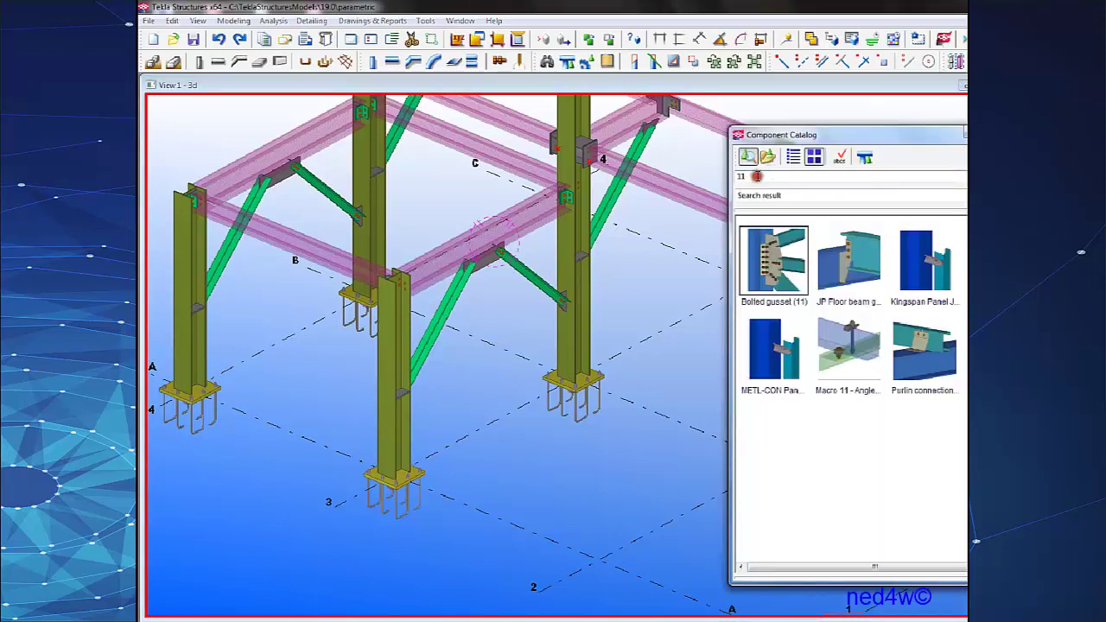
text(stair)
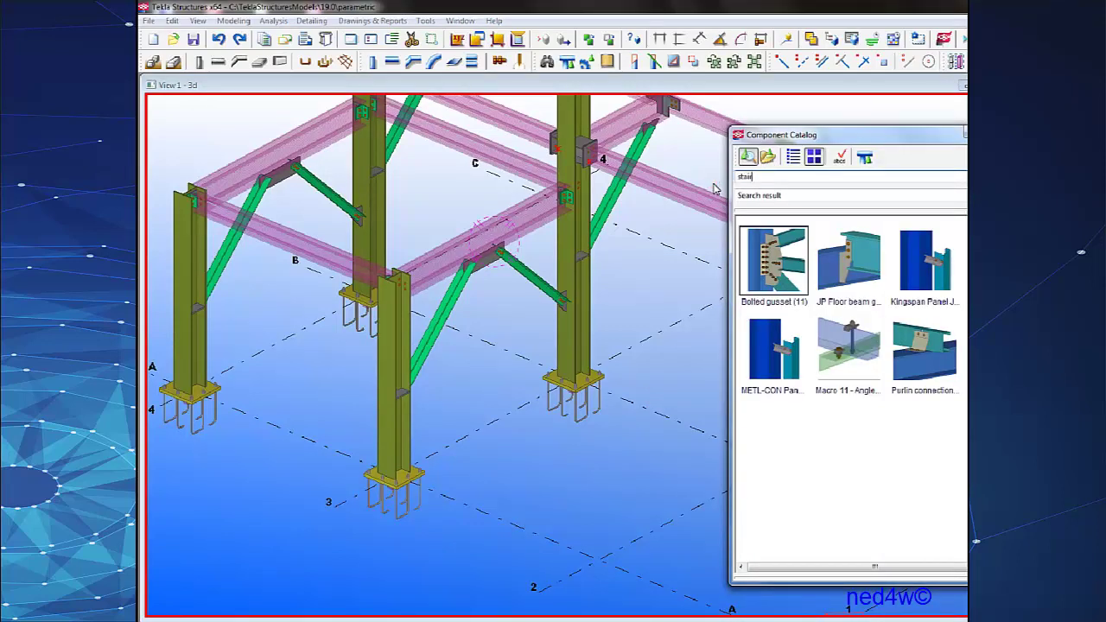
key(Return)
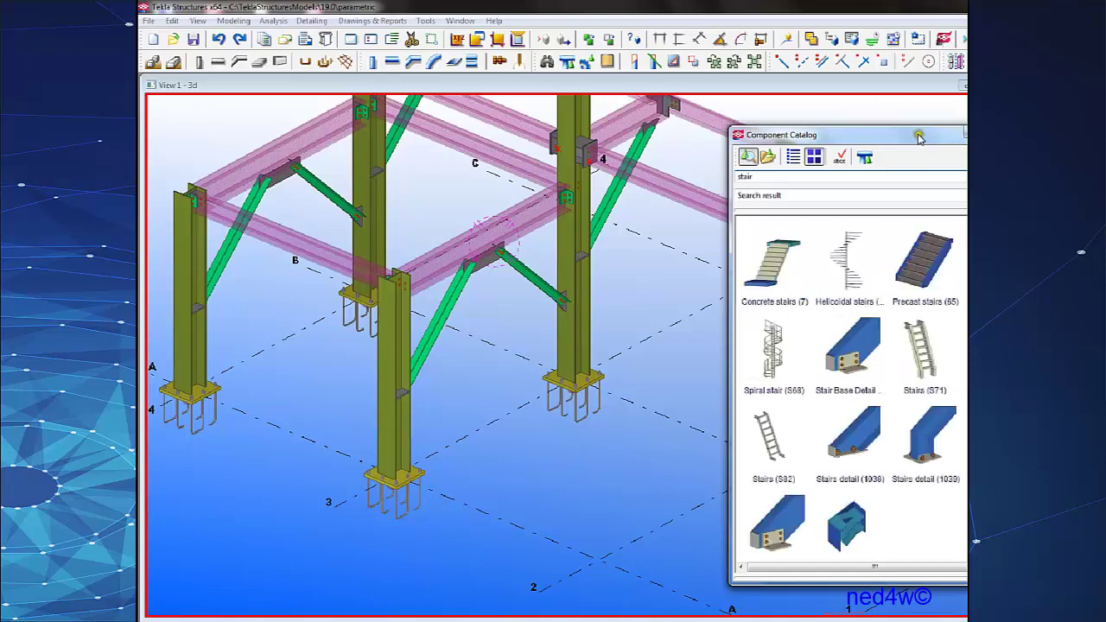
drag(915, 142, 942, 135)
scroll(612, 230, down, 3)
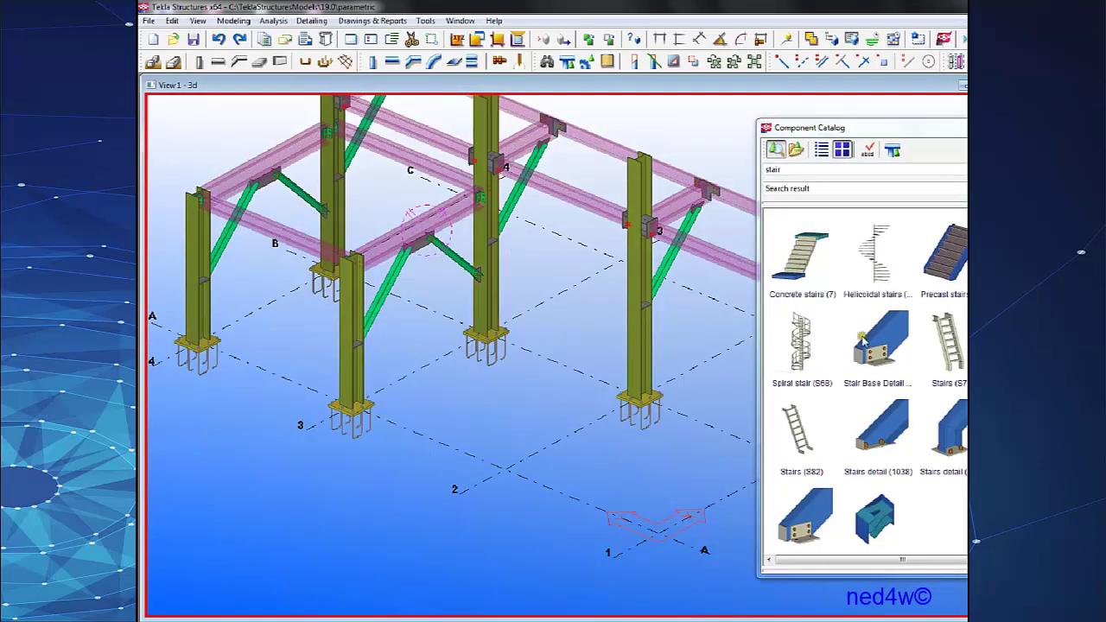
click(955, 351)
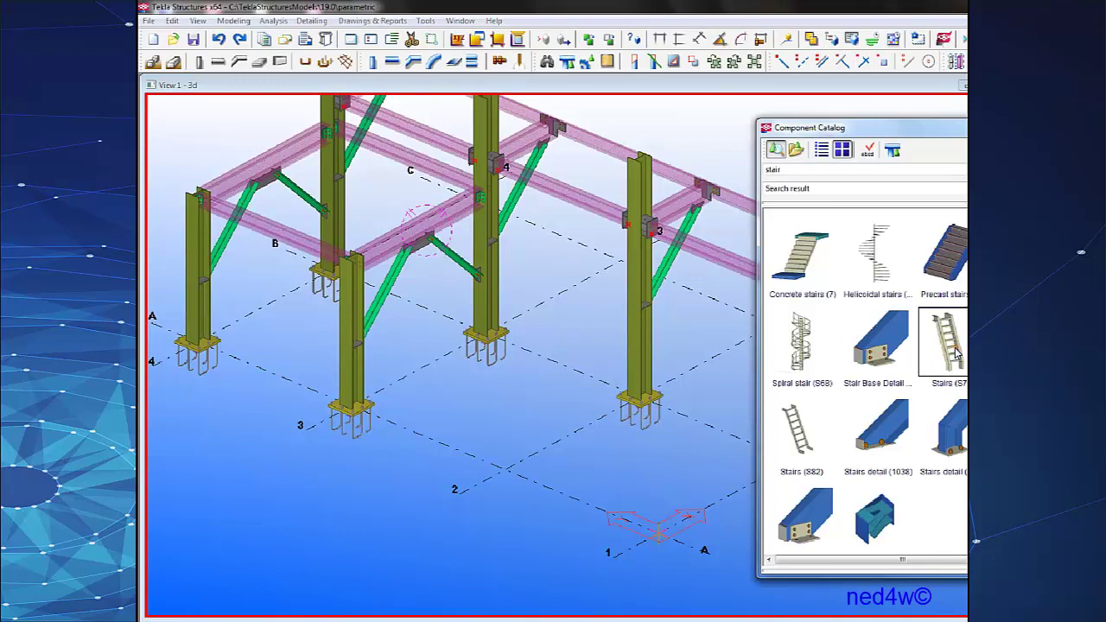
double_click(954, 351)
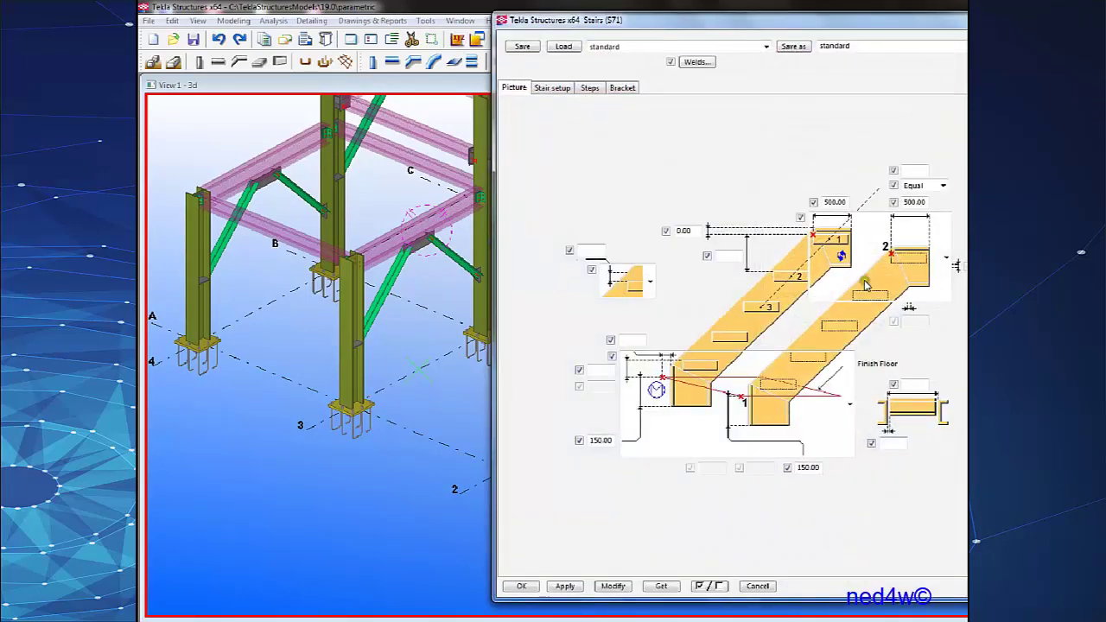
drag(788, 19, 867, 43)
Examine the braced bays between grid lines 2 and 4 to judge where the stairs can run.
middle_drag(385, 299, 312, 288)
scroll(312, 289, down, 3)
scroll(341, 302, up, 4)
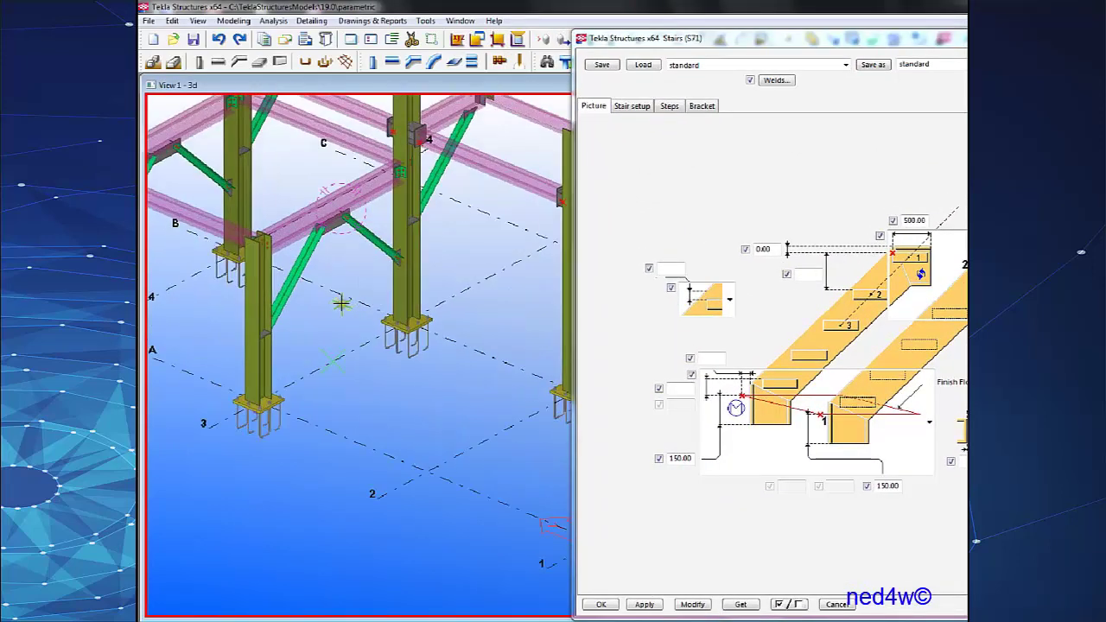
scroll(343, 302, up, 3)
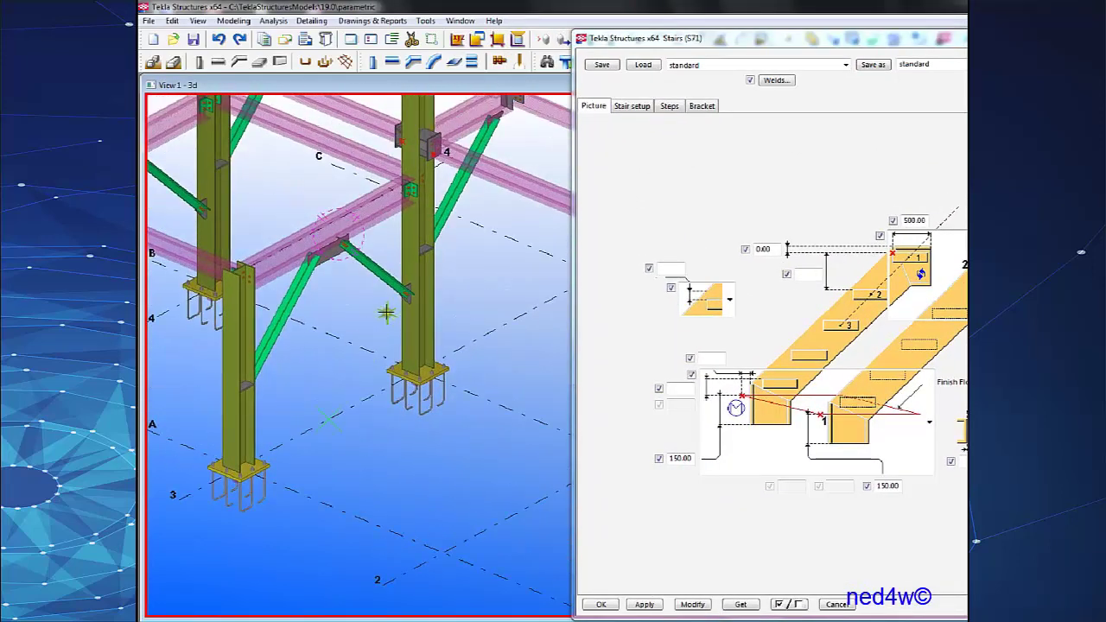
middle_drag(387, 313, 385, 337)
middle_drag(446, 398, 386, 382)
scroll(387, 381, down, 1)
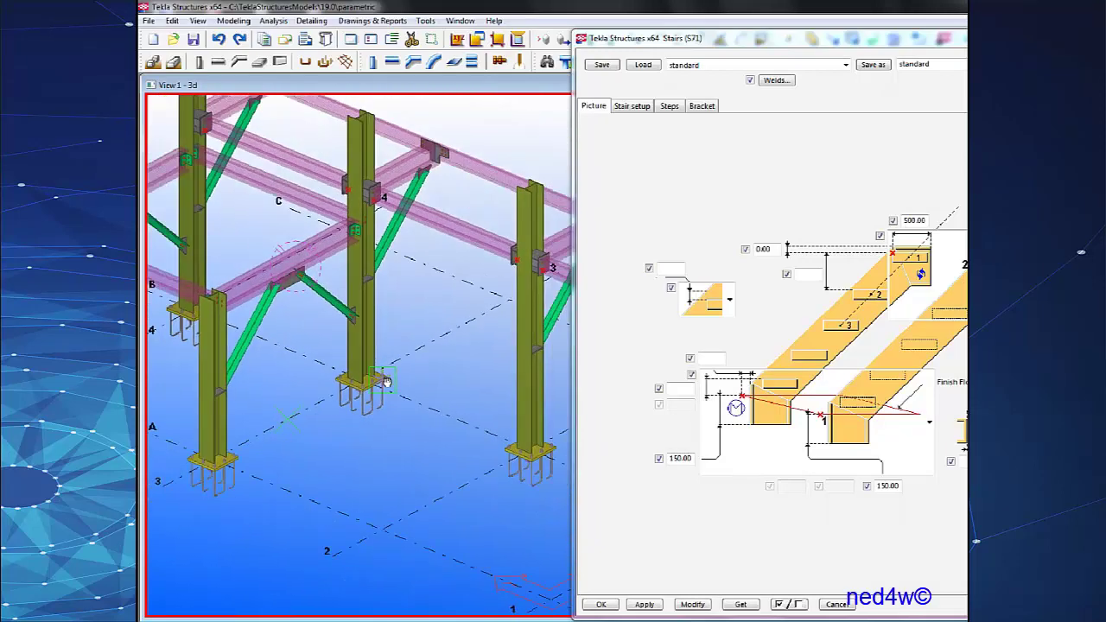
middle_drag(375, 342, 403, 338)
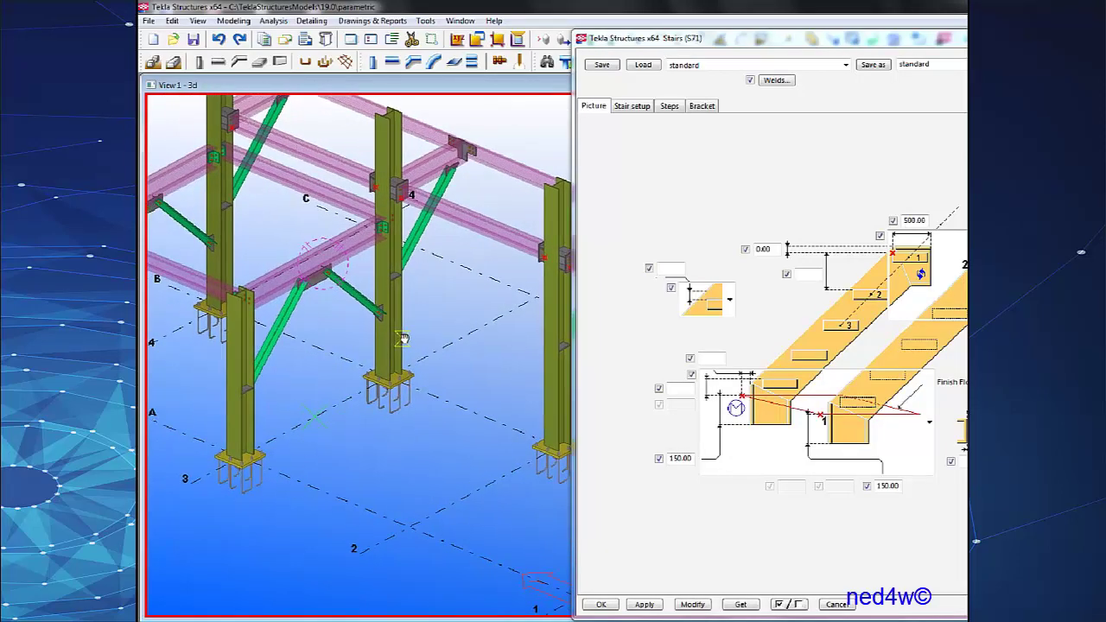
scroll(403, 338, down, 1)
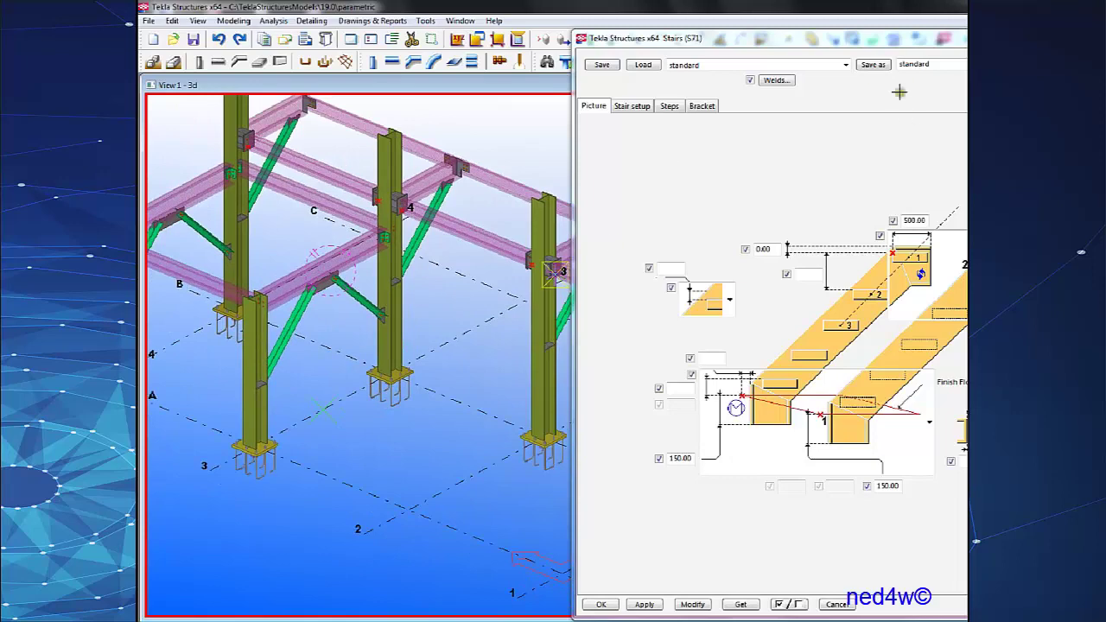
drag(893, 40, 830, 37)
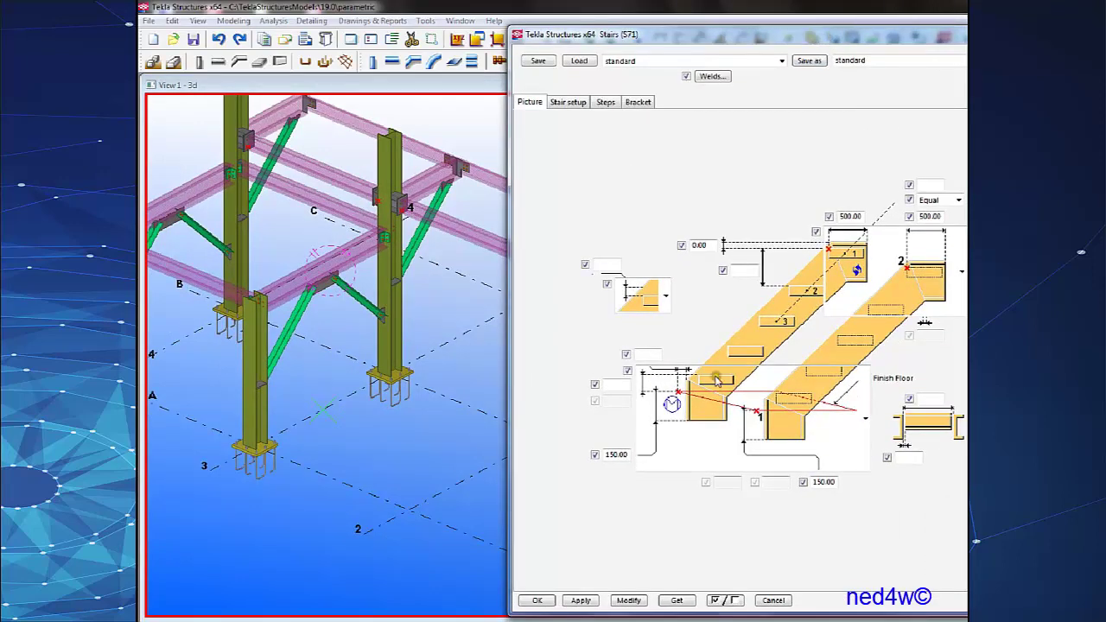
Compare the lower landing shape options, keep the one with a vertical stringer end, and apply the stair settings.
click(860, 421)
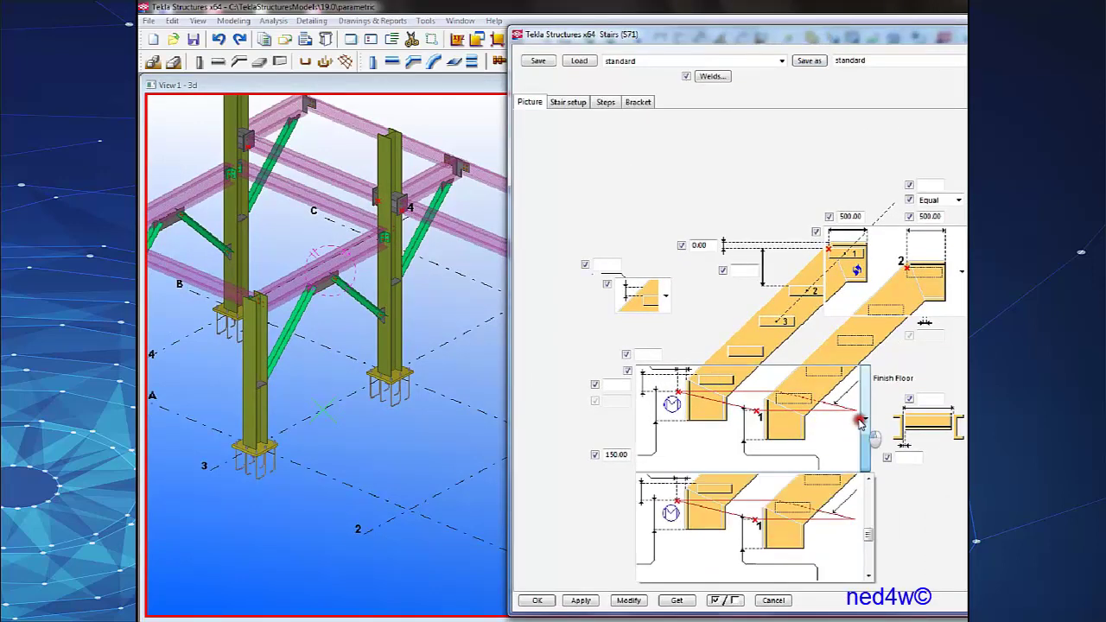
scroll(867, 524, down, 2)
scroll(867, 524, down, 2)
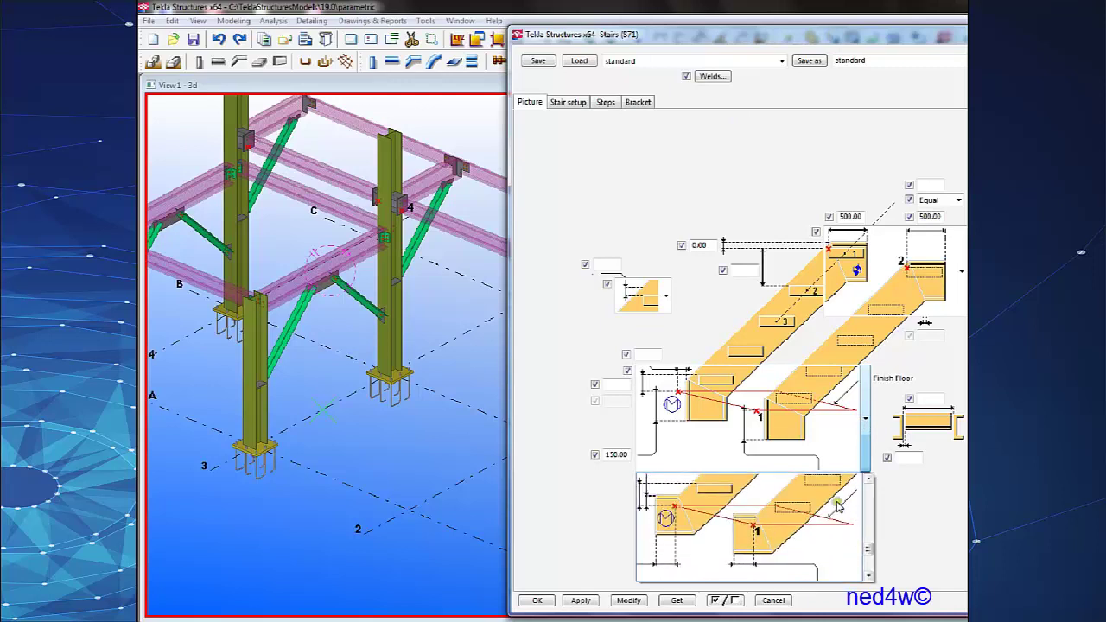
click(817, 426)
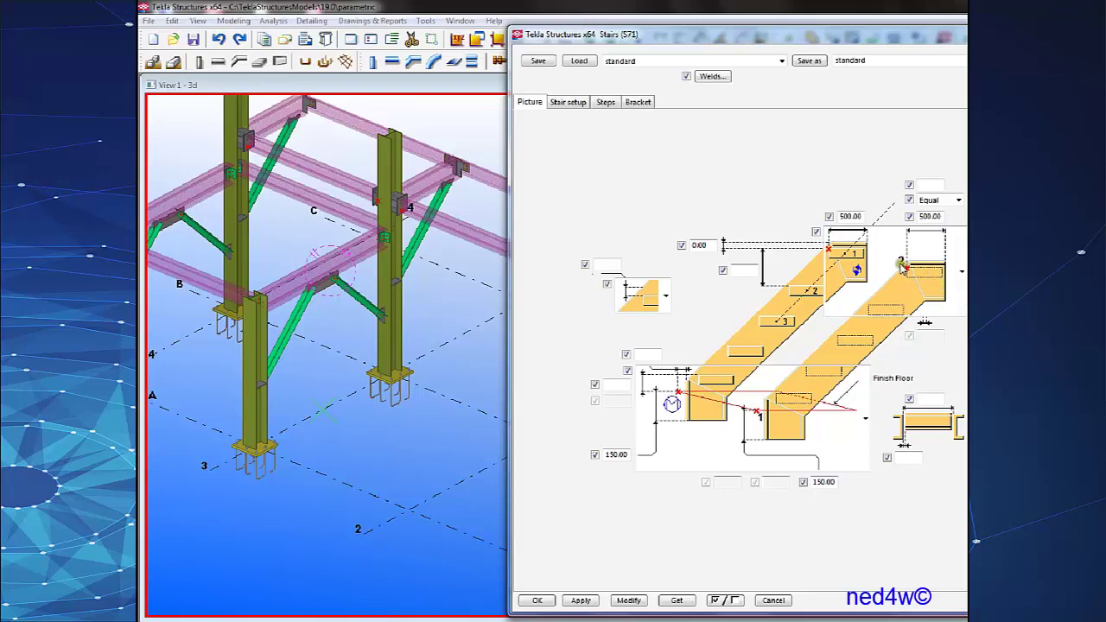
middle_drag(462, 419, 386, 424)
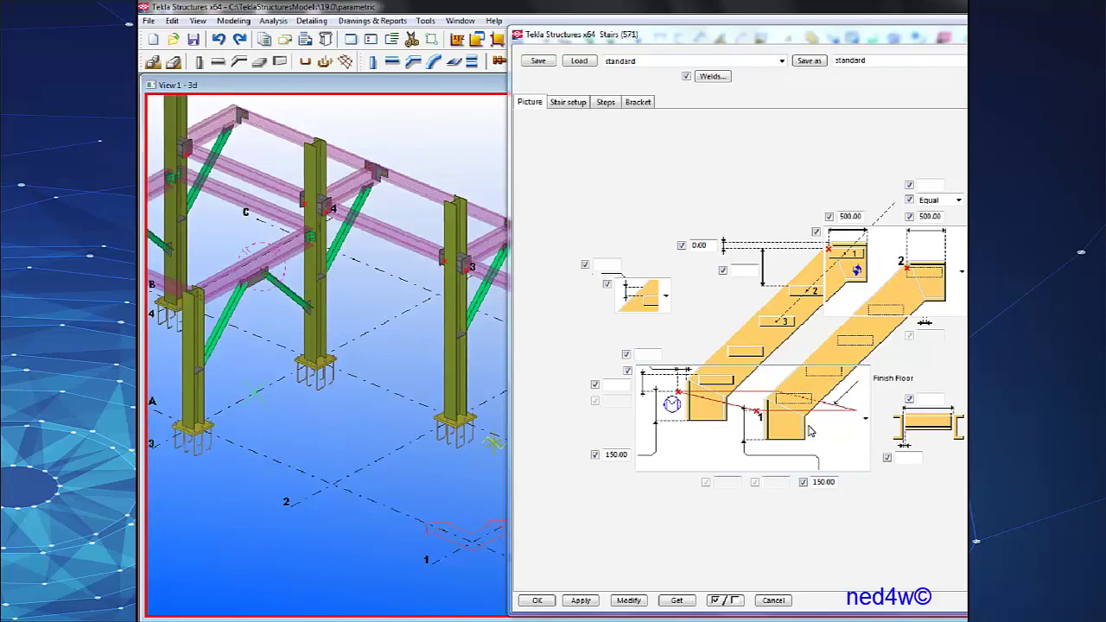
click(810, 432)
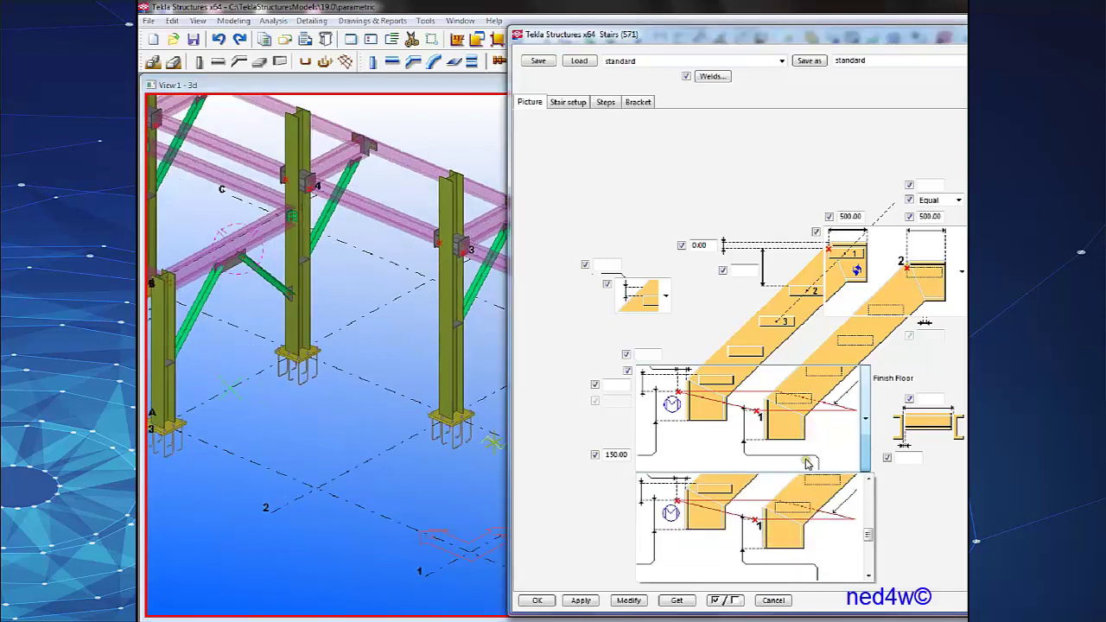
click(752, 523)
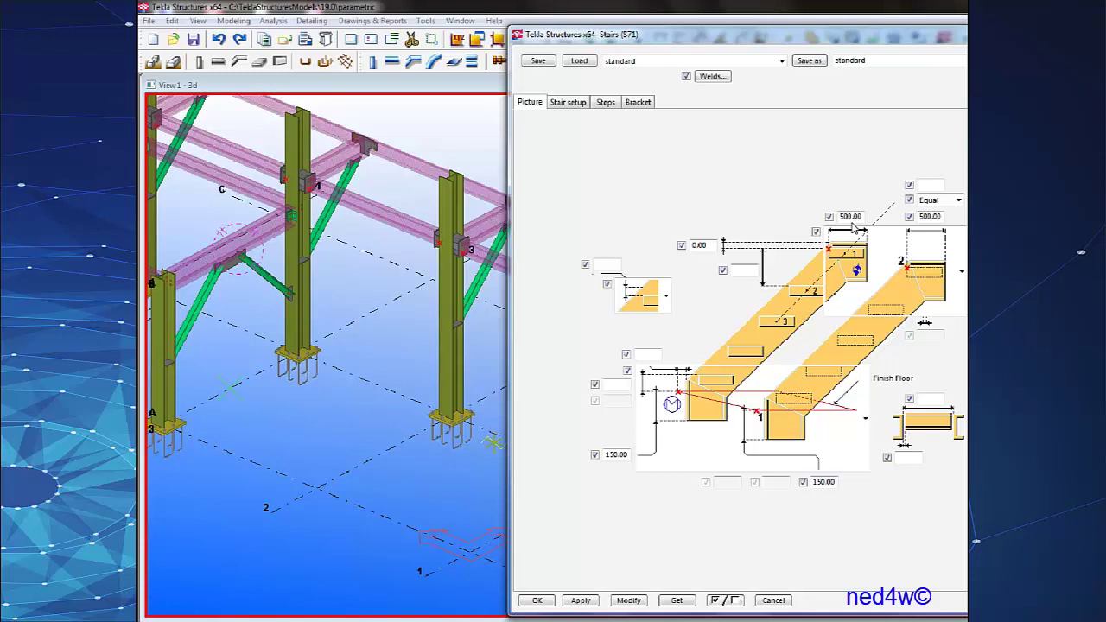
click(567, 104)
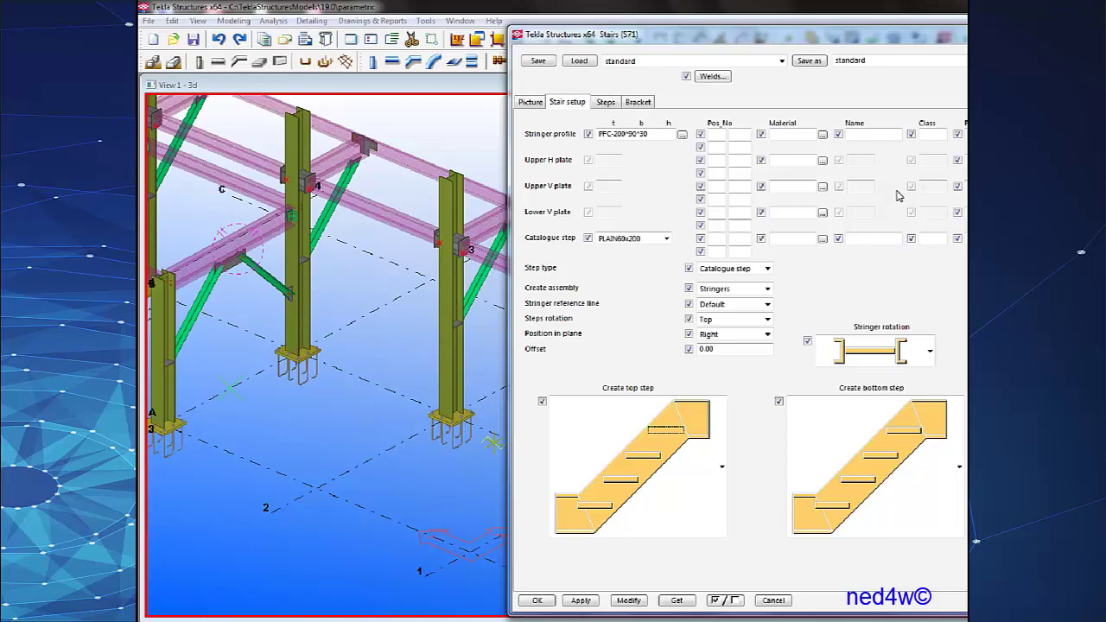
click(579, 601)
Open Tekla User Assistance, search it for s71, and open the Stairs (S71) article.
key(F1)
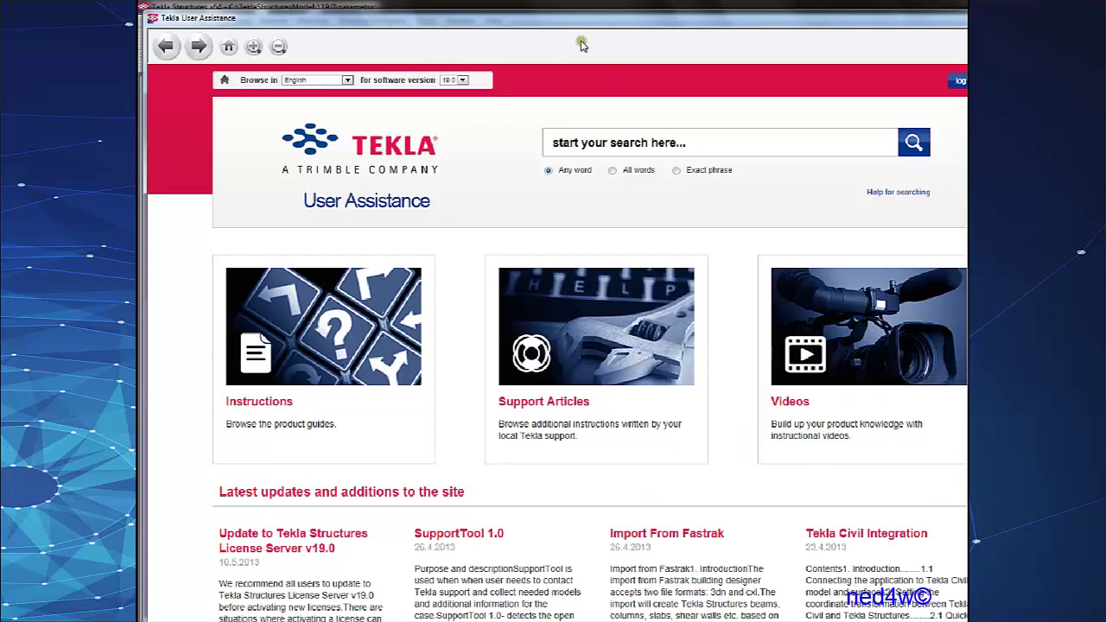
mouse_move(606, 24)
mouse_down()
mouse_move(603, 6)
mouse_move(606, 16)
mouse_up()
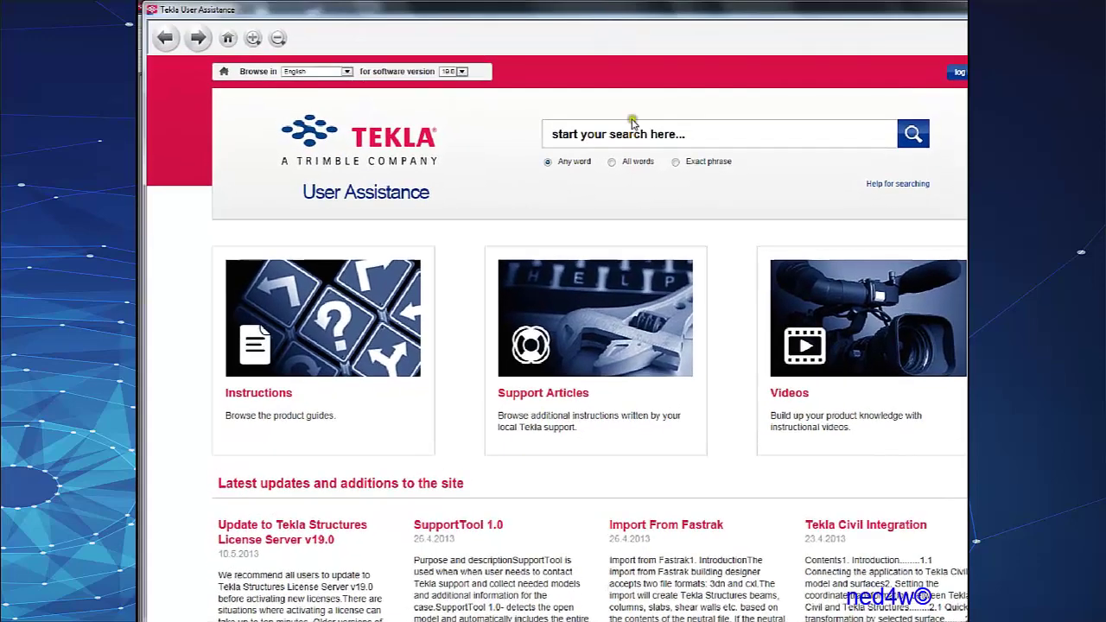
scroll(588, 346, down, 3)
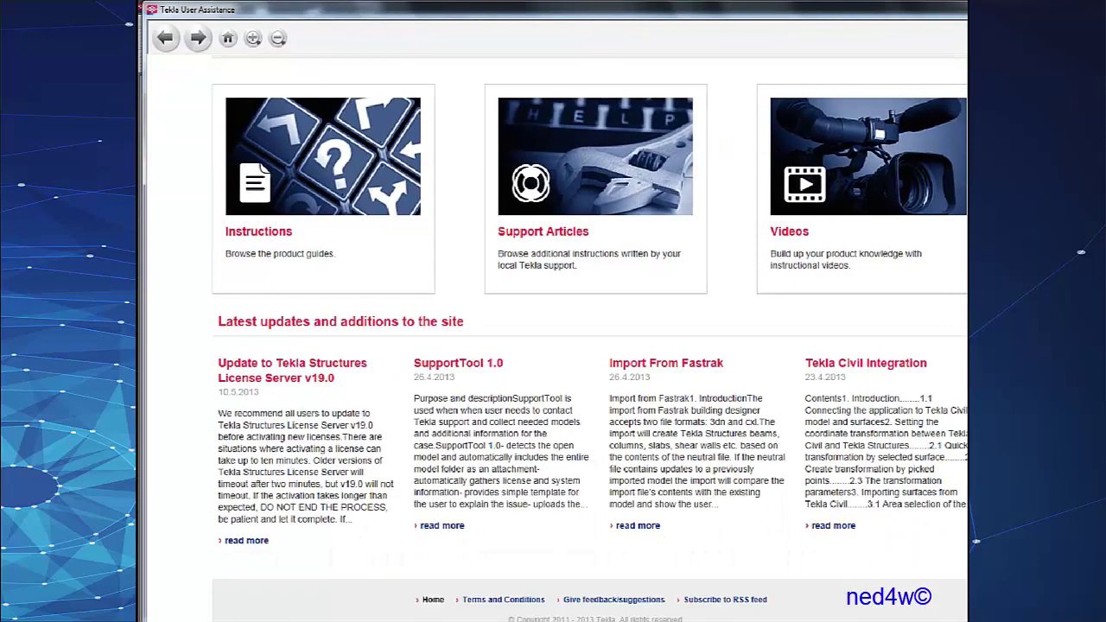
scroll(587, 346, up, 3)
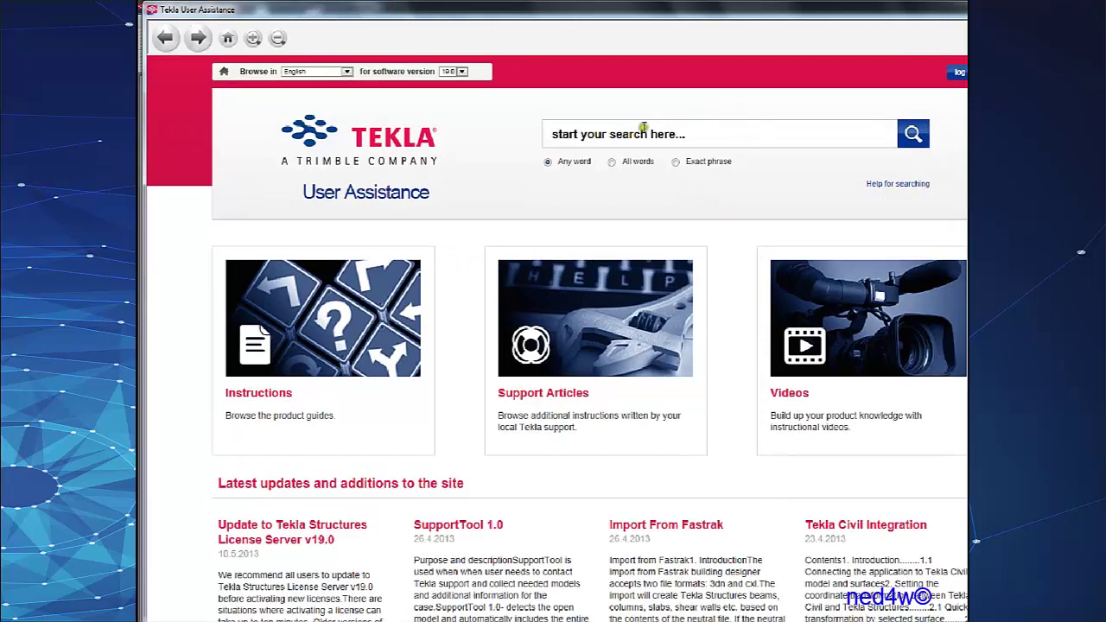
drag(664, 10, 667, 85)
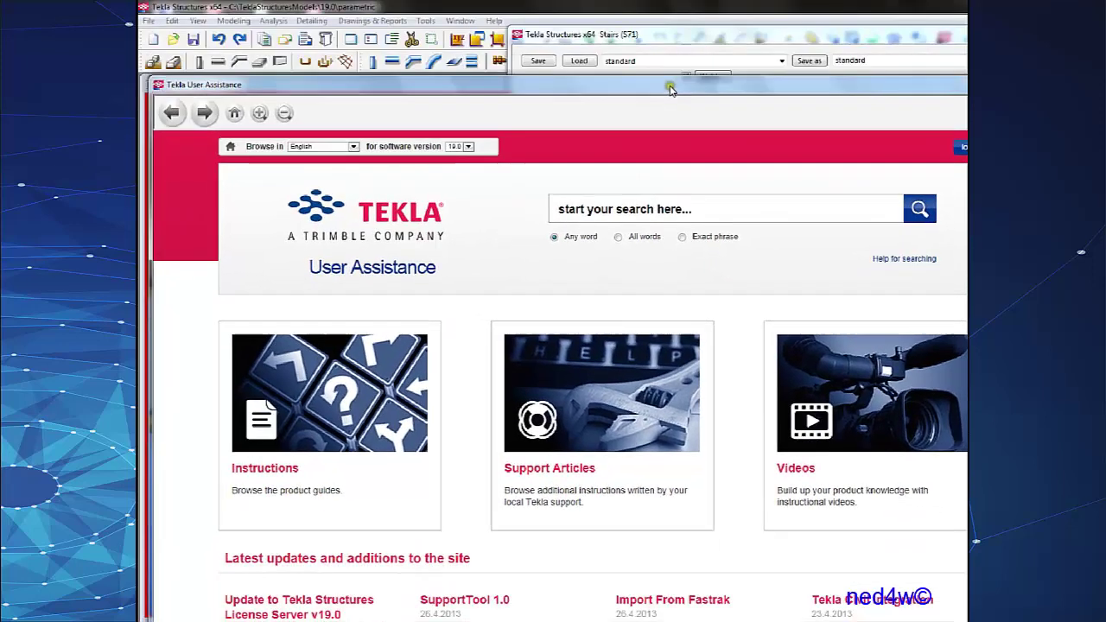
click(619, 212)
text(s71)
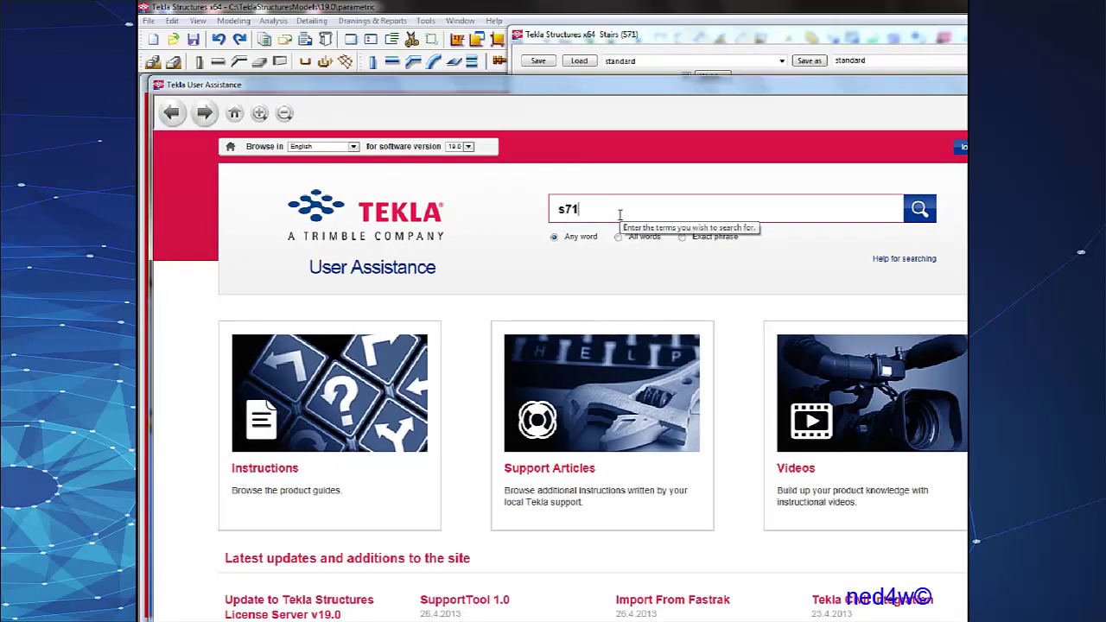
click(918, 213)
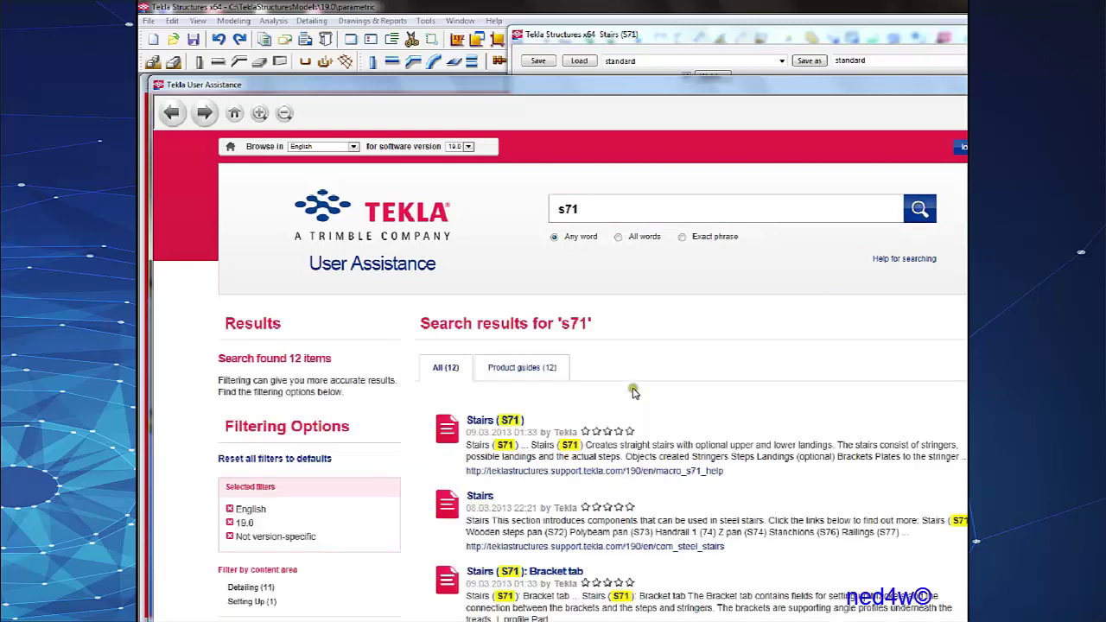
click(486, 422)
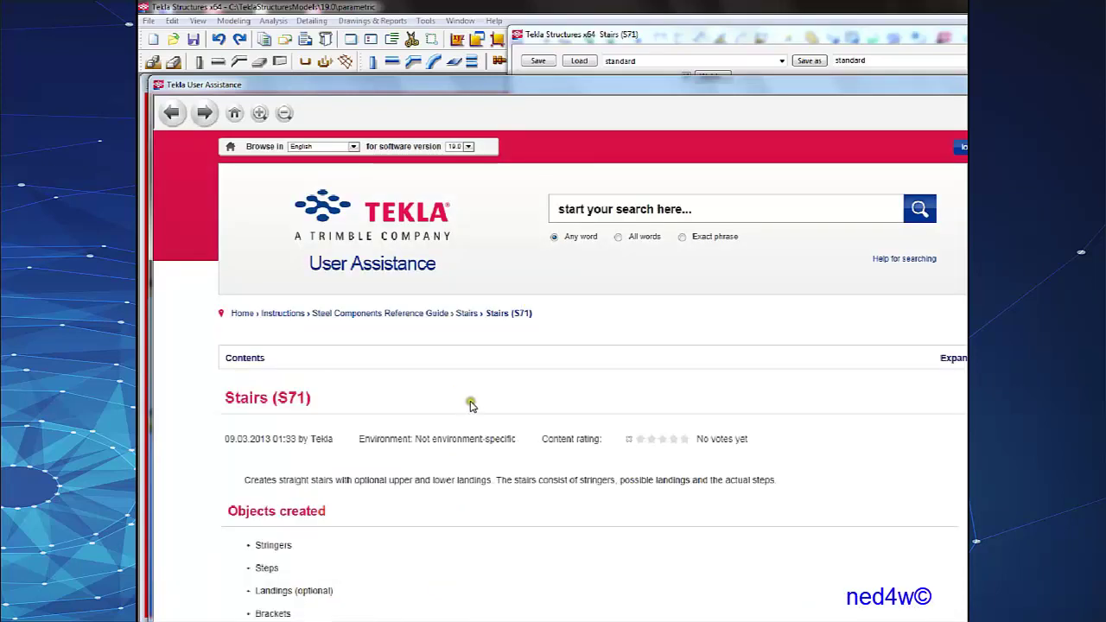
Read the Stairs (S71) article, covering the use cases, the selection order of the picked points and the part identification key.
scroll(758, 483, down, 7)
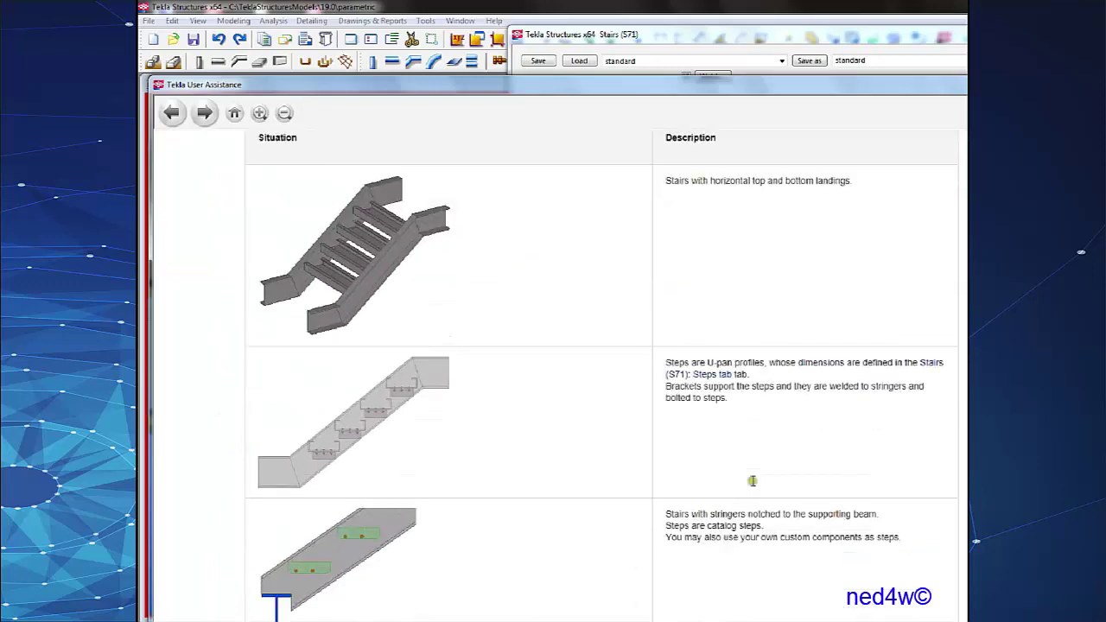
scroll(603, 396, down, 5)
scroll(602, 396, down, 8)
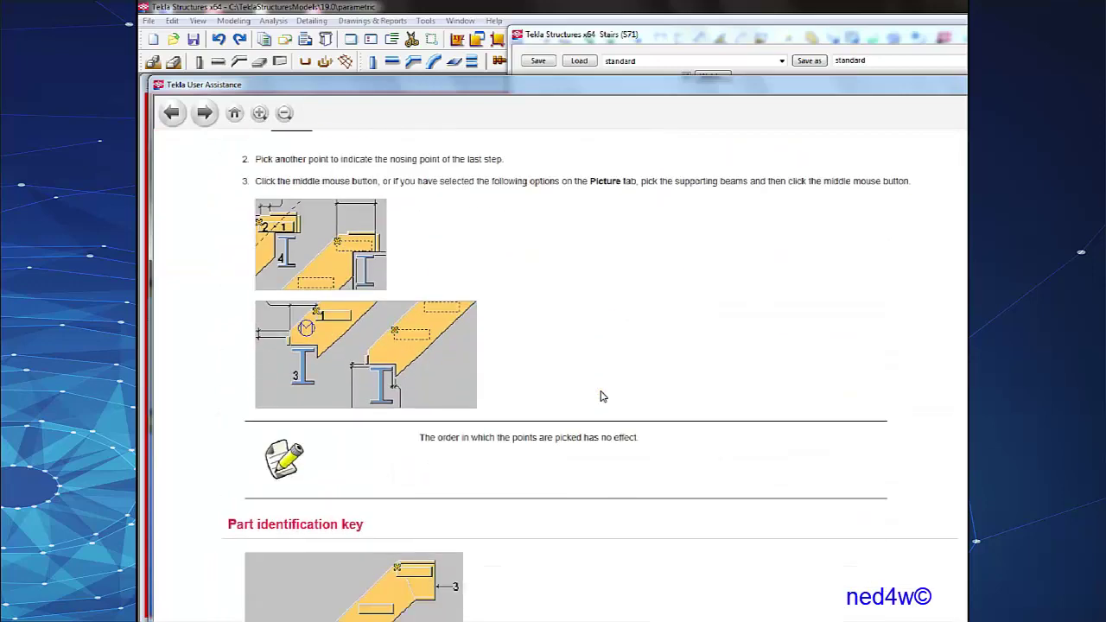
scroll(602, 396, up, 4)
scroll(602, 396, up, 8)
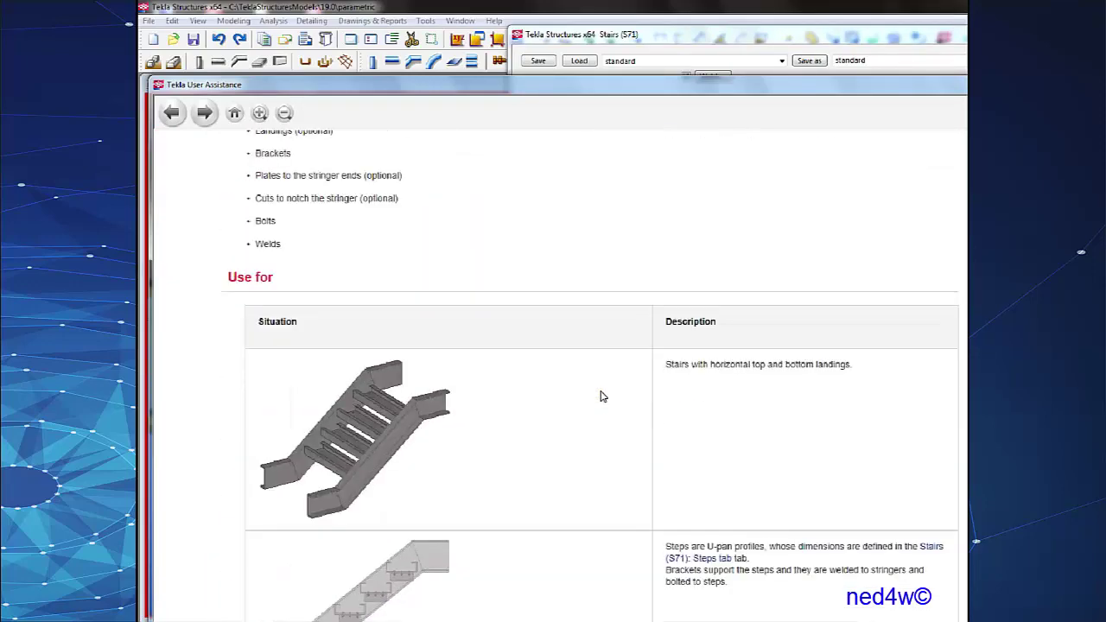
scroll(602, 396, up, 3)
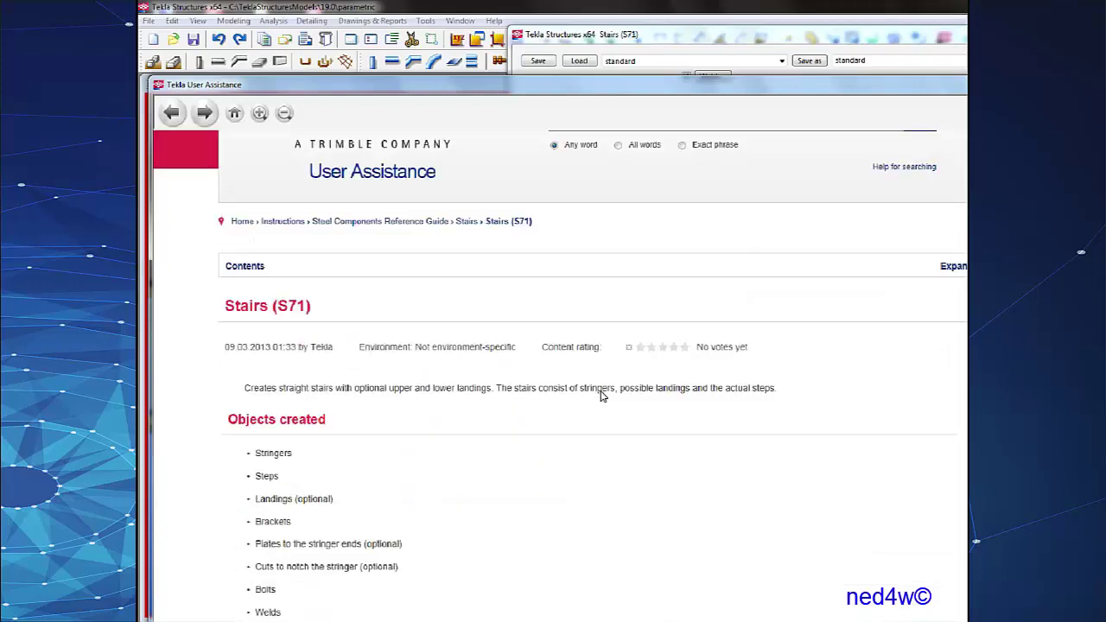
scroll(573, 412, down, 15)
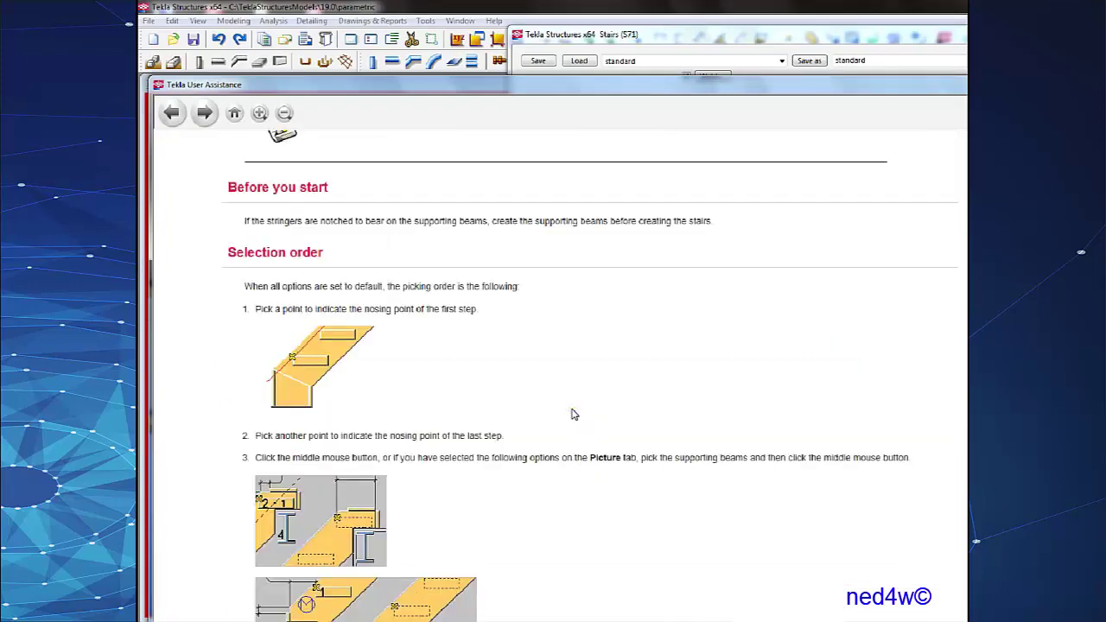
scroll(573, 413, down, 5)
scroll(573, 414, up, 8)
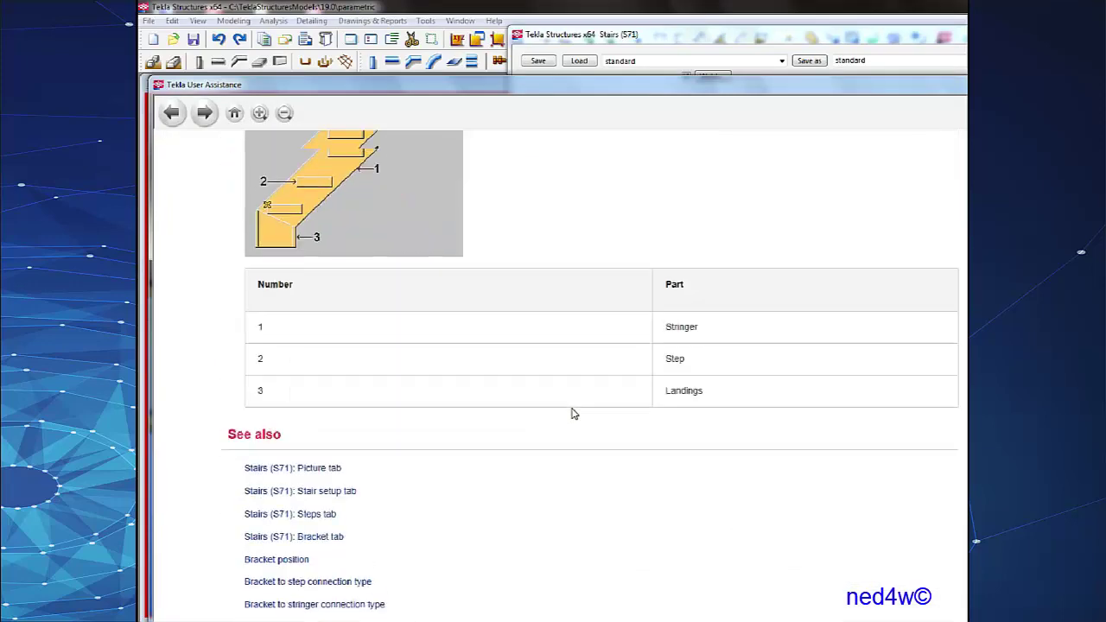
scroll(573, 414, up, 3)
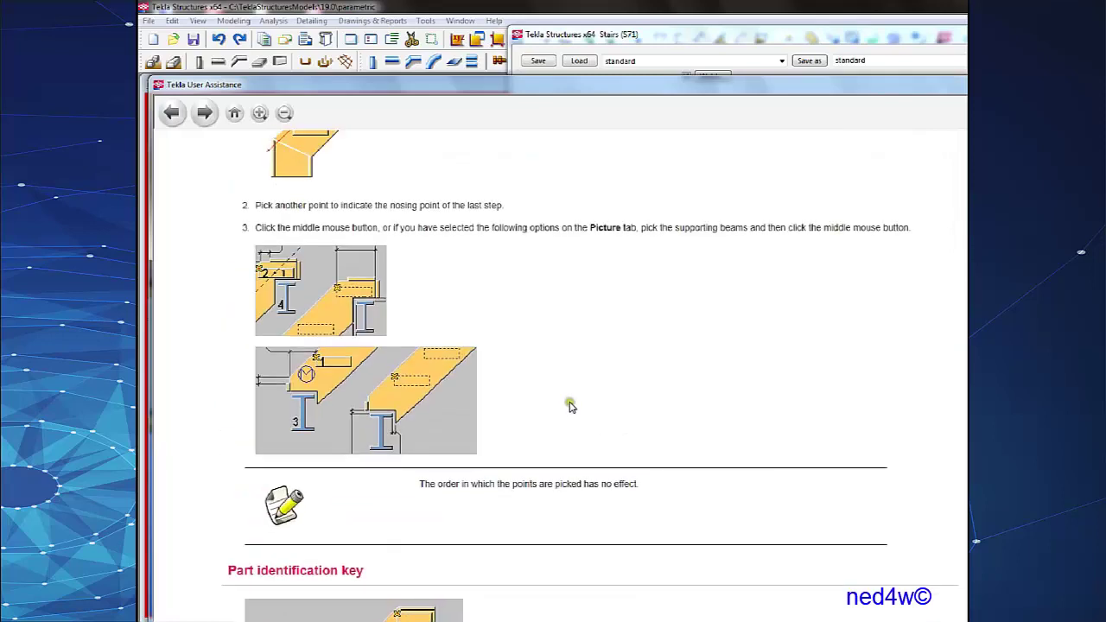
scroll(573, 414, up, 3)
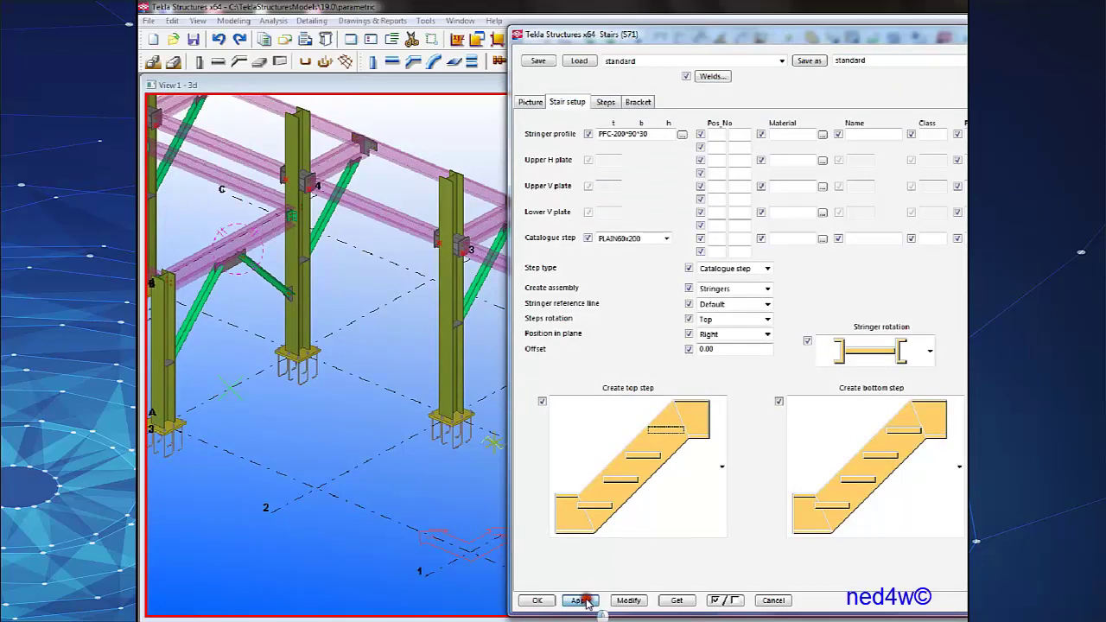
Create Stairs (S71) from the ground point on grid line 2 to the beam on grid line 3, with the third point 500 mm from the second.
click(536, 599)
scroll(568, 501, up, 5)
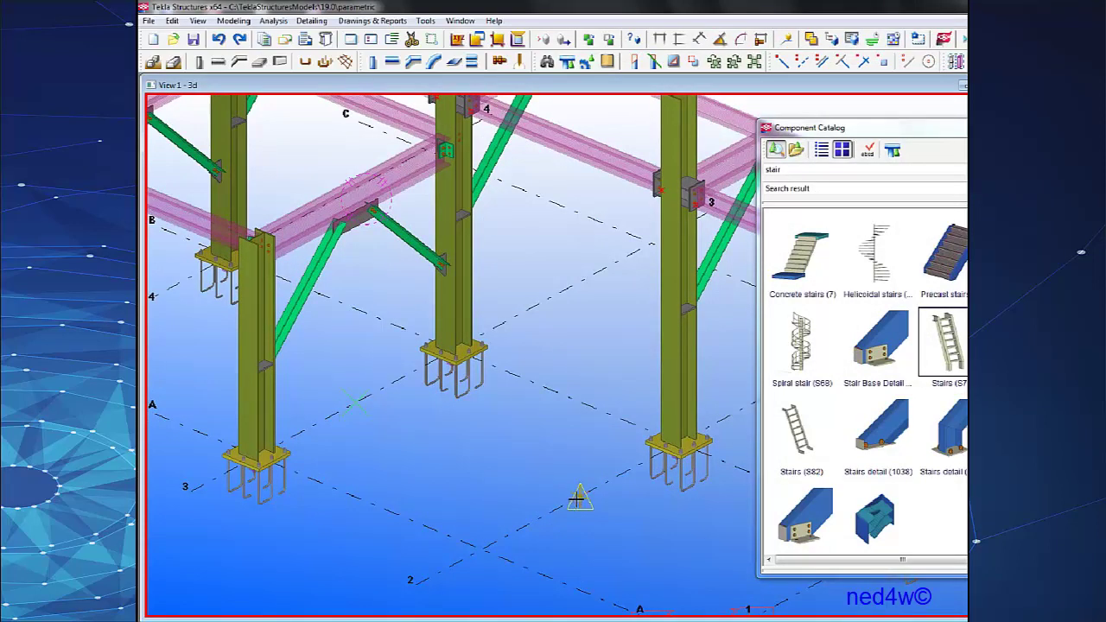
click(577, 498)
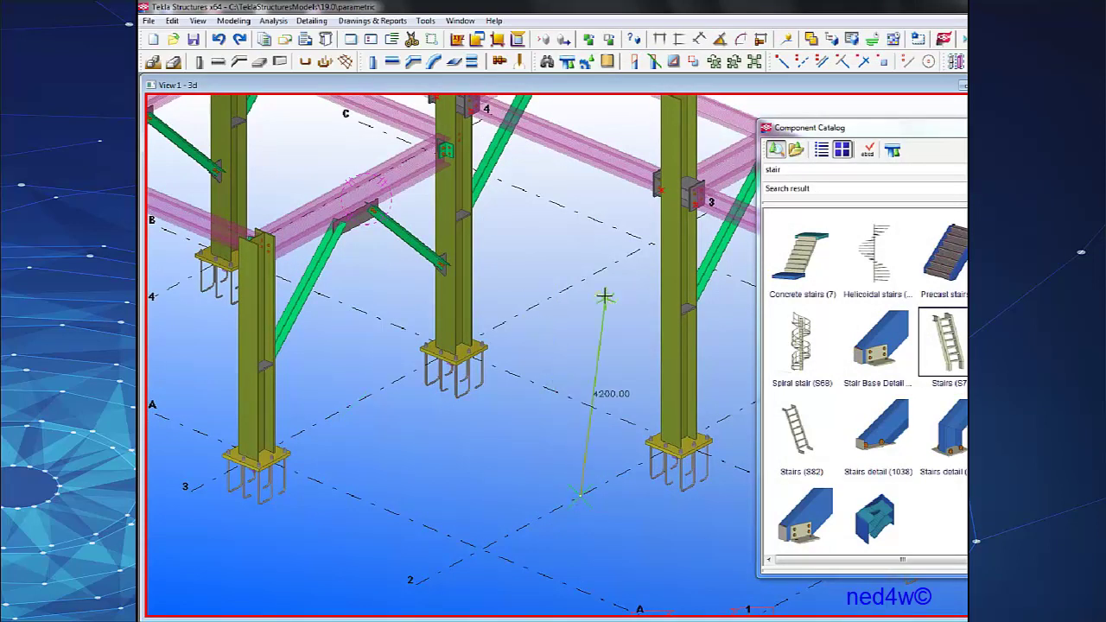
scroll(337, 182, up, 4)
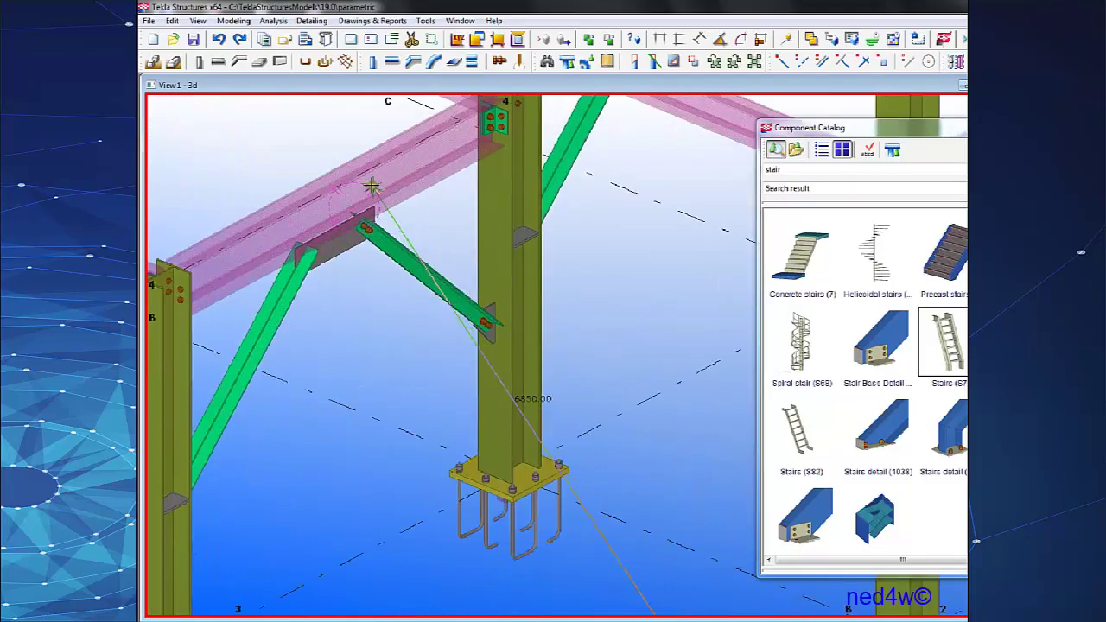
ctrl+middle_drag(323, 205, 389, 320)
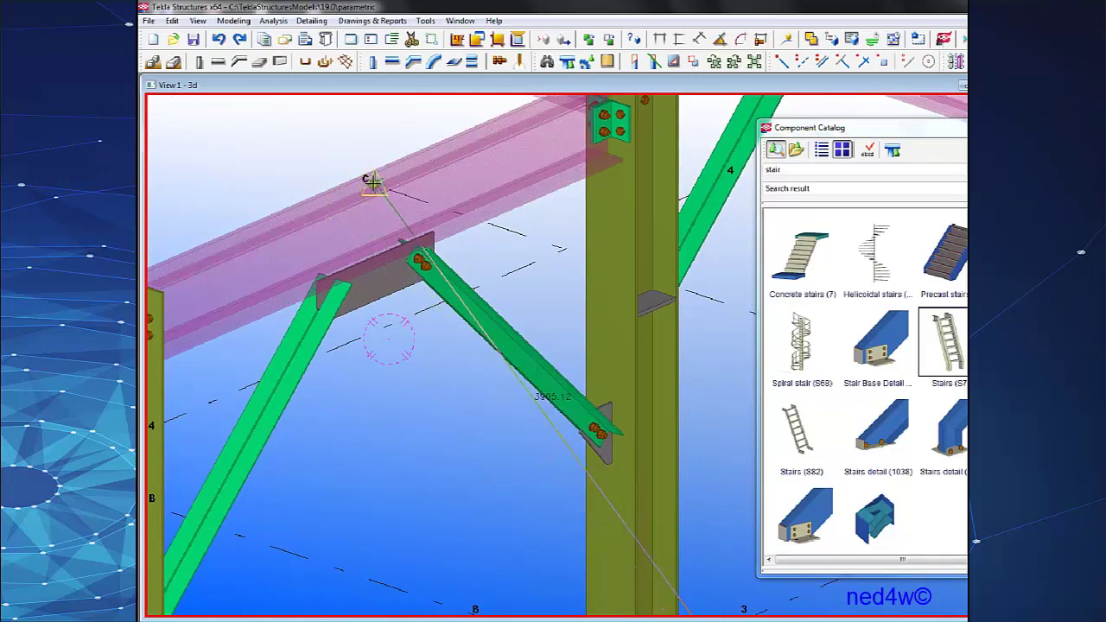
scroll(364, 186, down, 2)
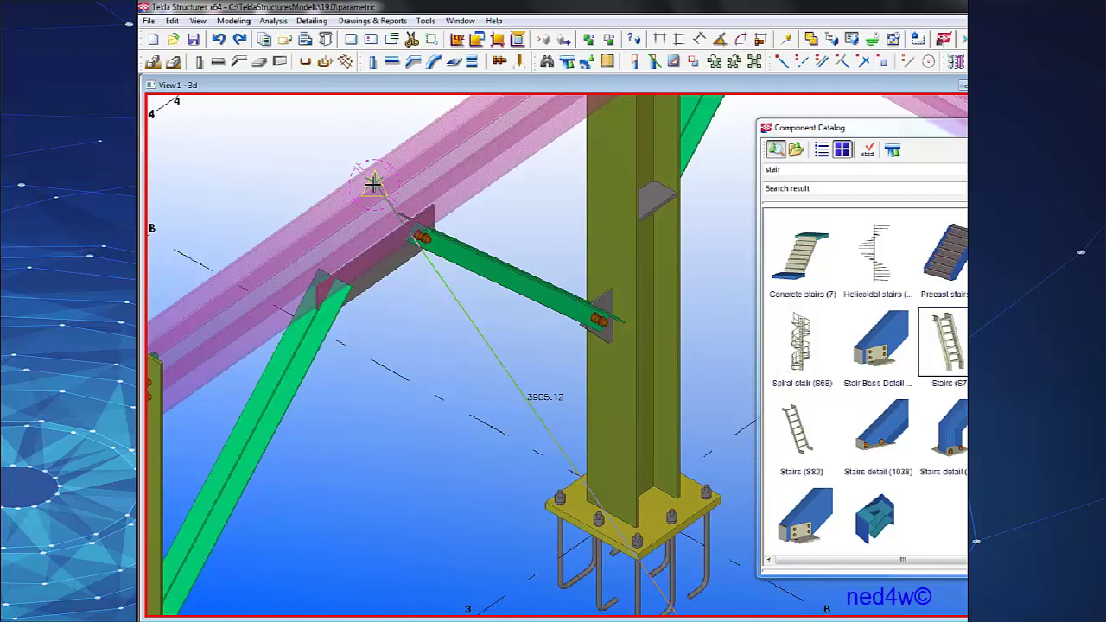
click(373, 182)
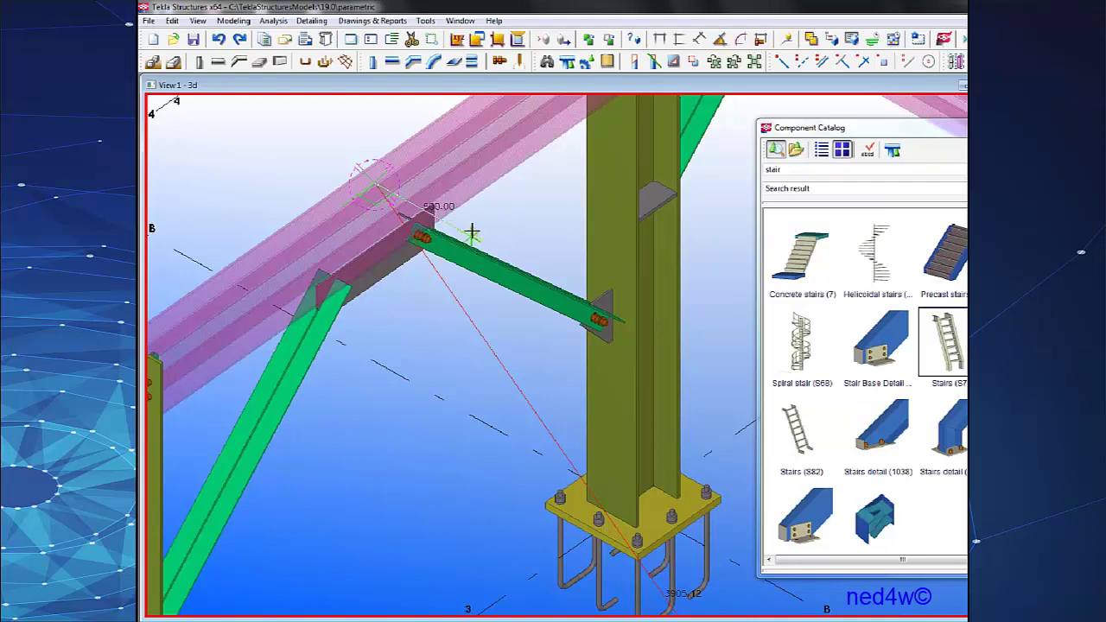
click(472, 231)
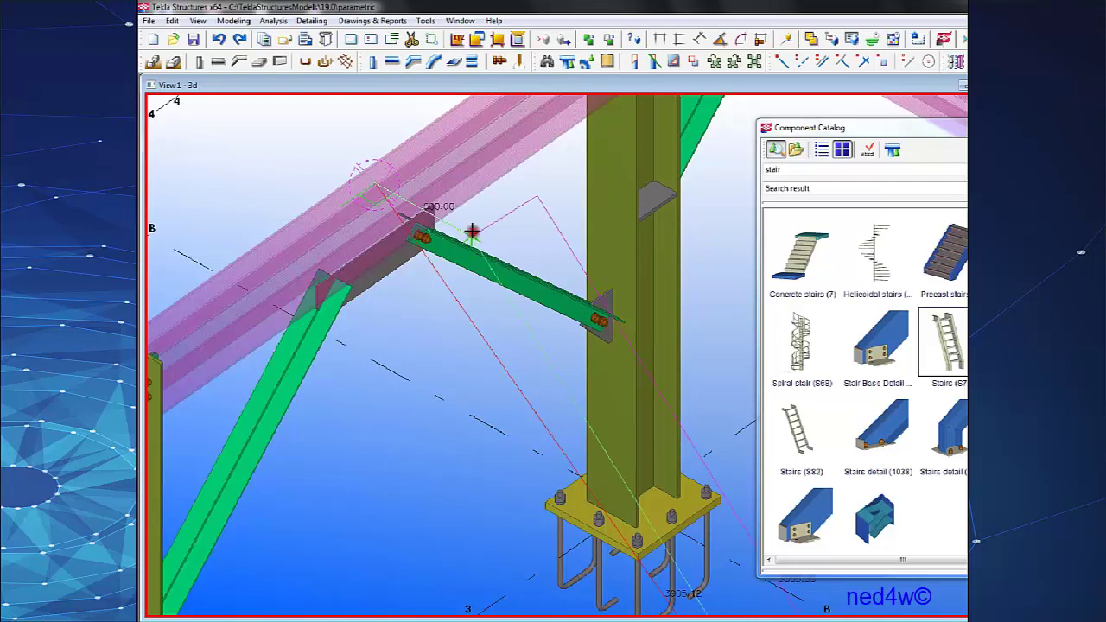
click(525, 192)
right_click(531, 183)
click(557, 192)
Inspect the newly placed stairs between grid lines 2 and 3 and delete them.
scroll(618, 286, down, 2)
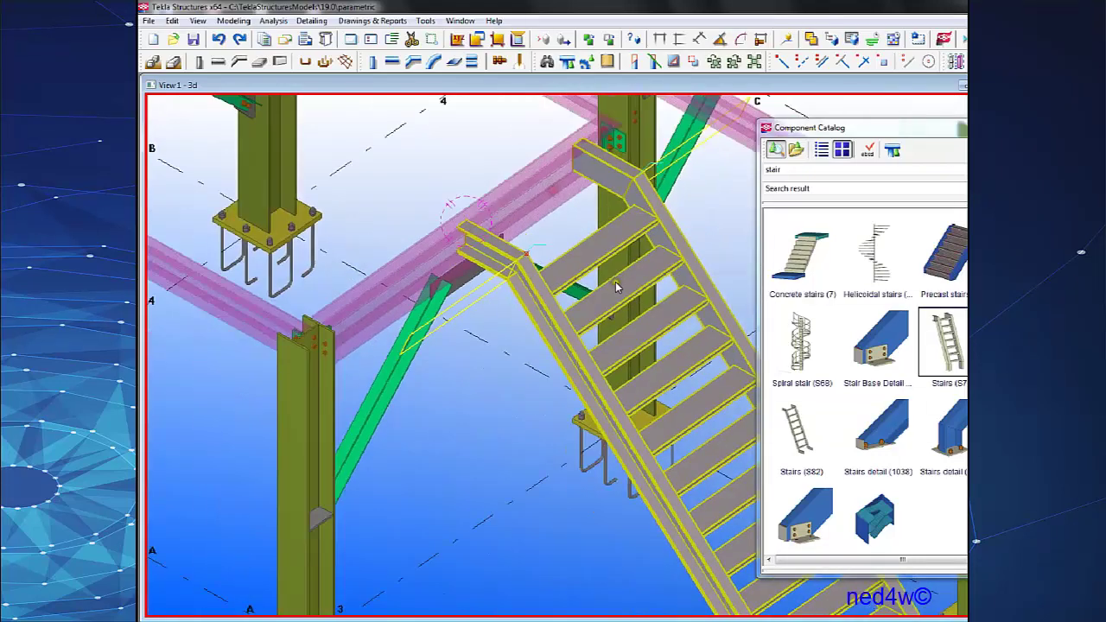
scroll(617, 287, down, 2)
middle_drag(634, 334, 458, 241)
ctrl+middle_drag(558, 433, 570, 327)
scroll(553, 368, down, 3)
scroll(553, 368, up, 2)
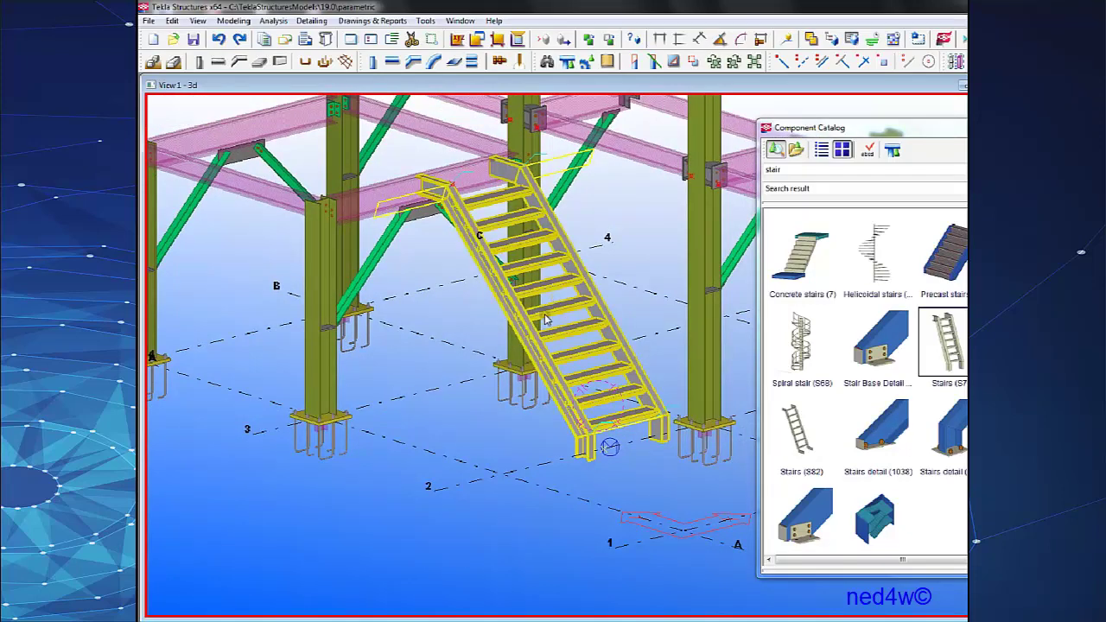
click(648, 303)
click(601, 292)
key(Delete)
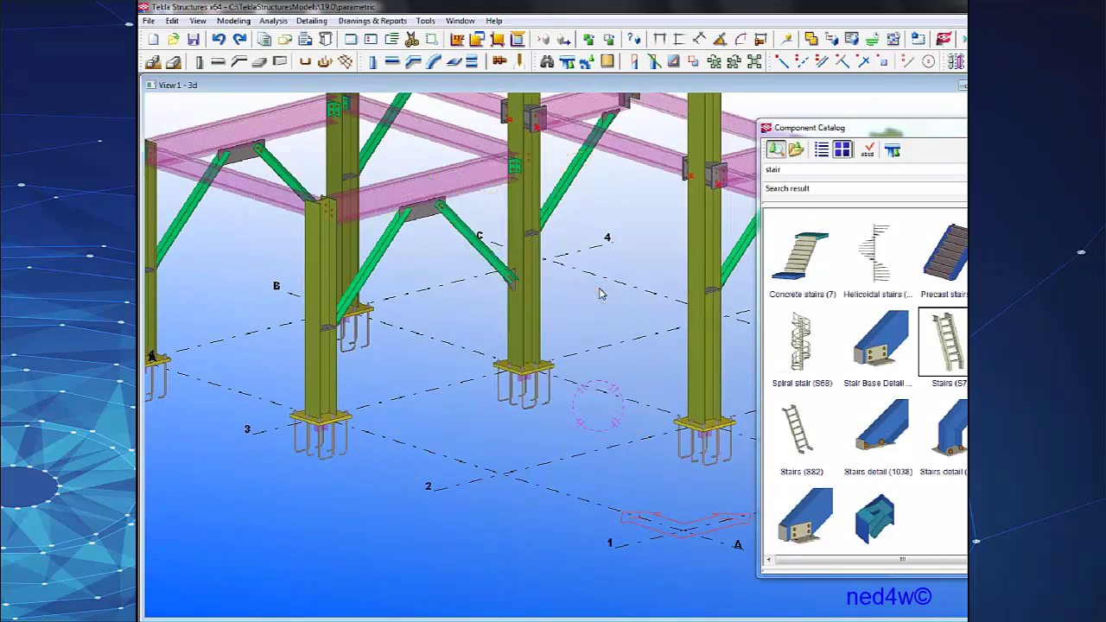
Place Stairs (S71) again, picking the ground point on grid line 2, the upper point at the grid line 3 beam and the third point.
double_click(961, 340)
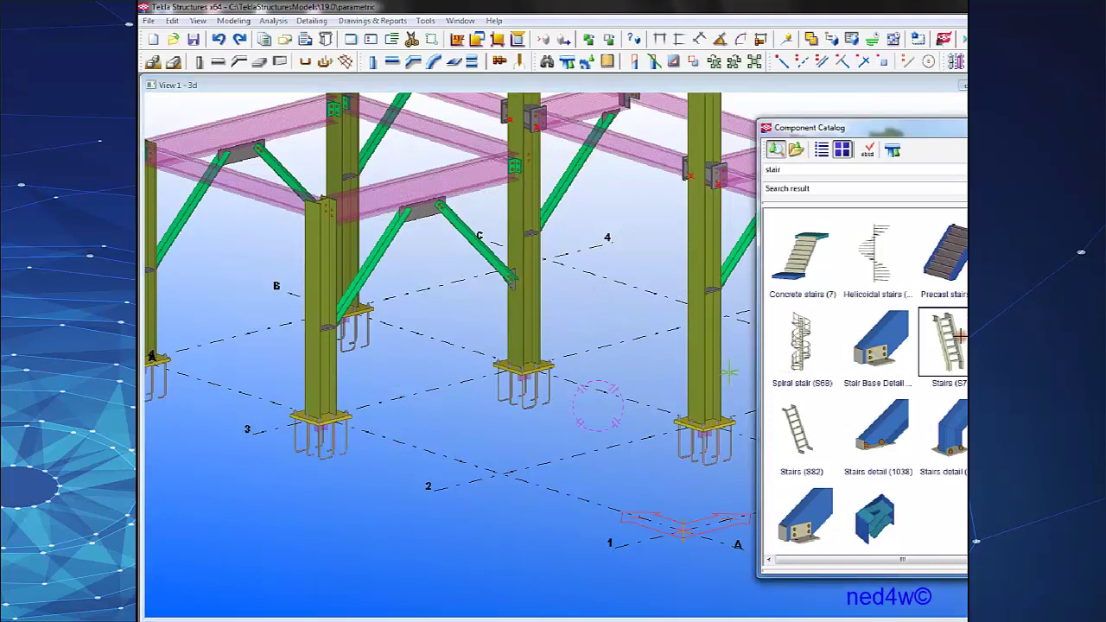
click(600, 447)
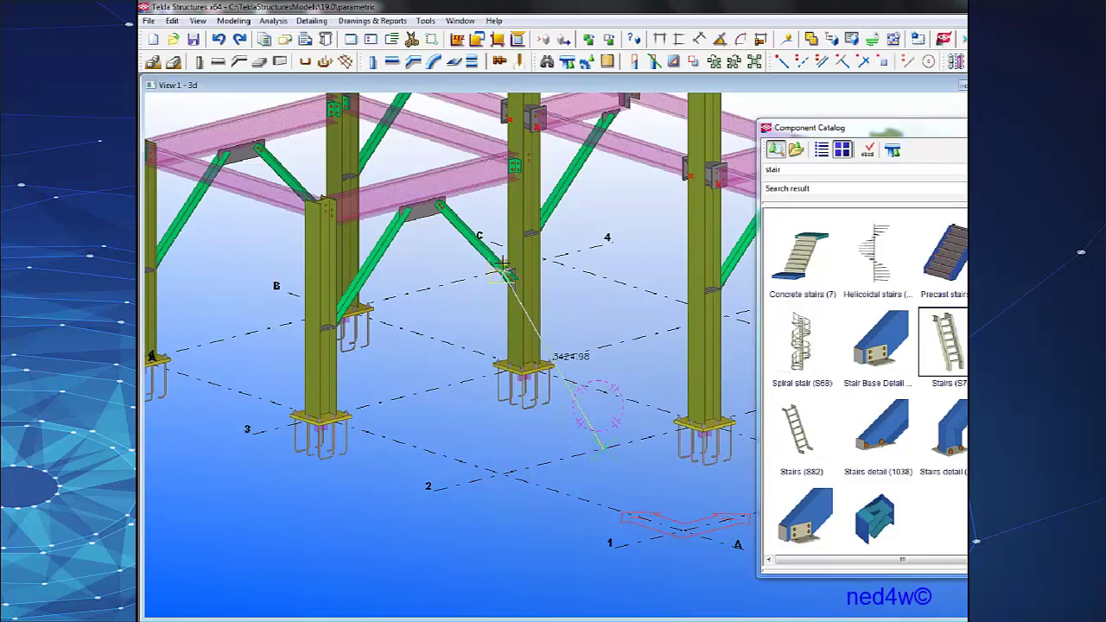
scroll(470, 239, up, 4)
scroll(470, 239, up, 2)
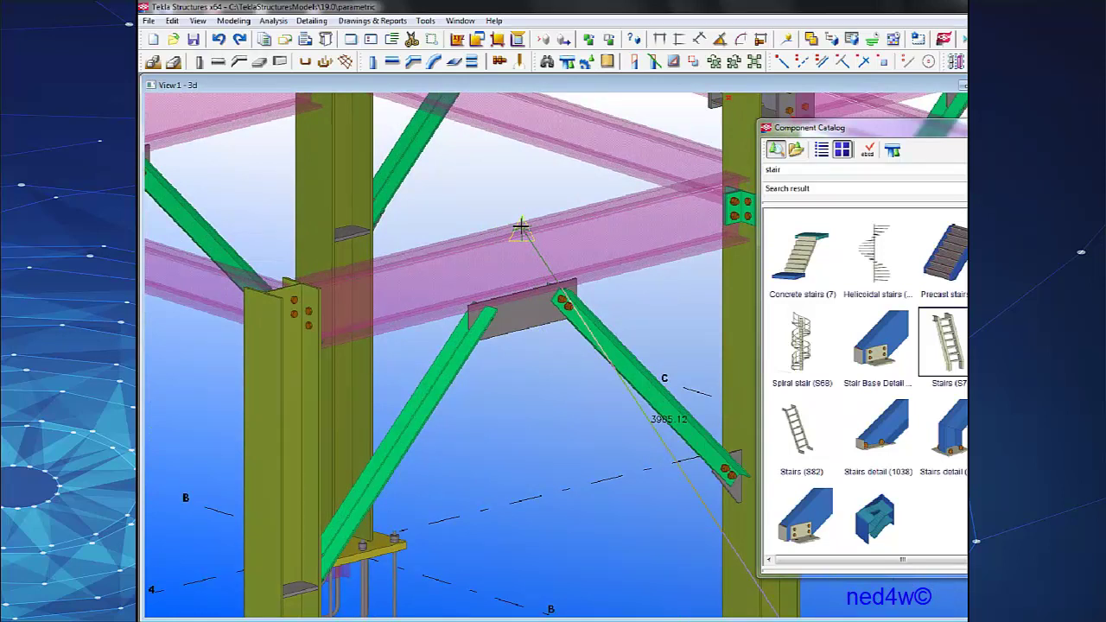
click(520, 227)
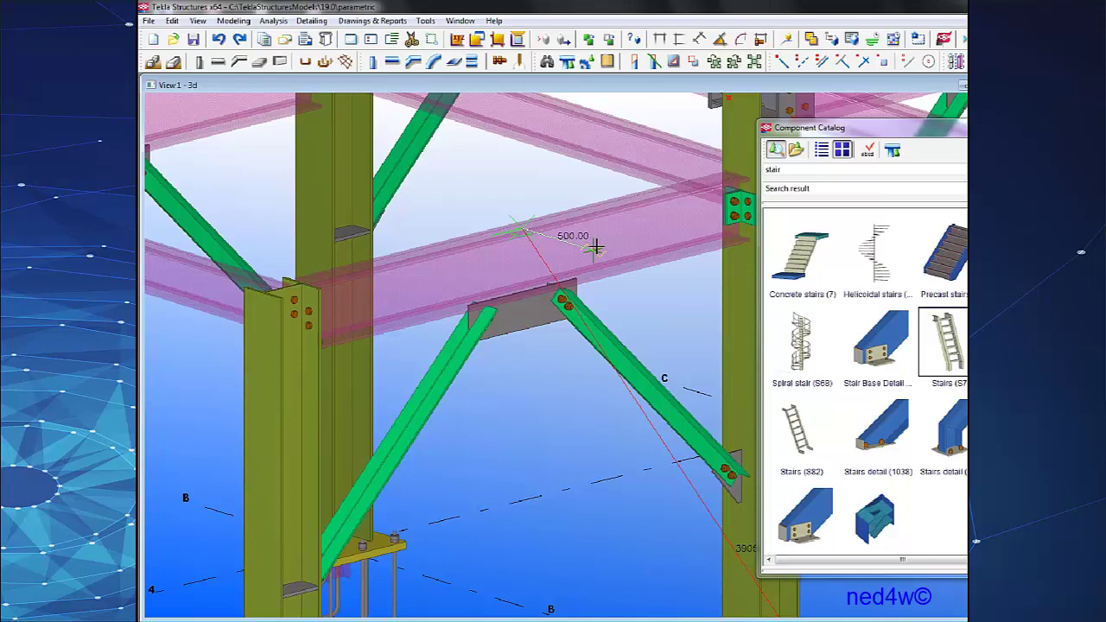
click(549, 235)
click(546, 173)
right_click(526, 169)
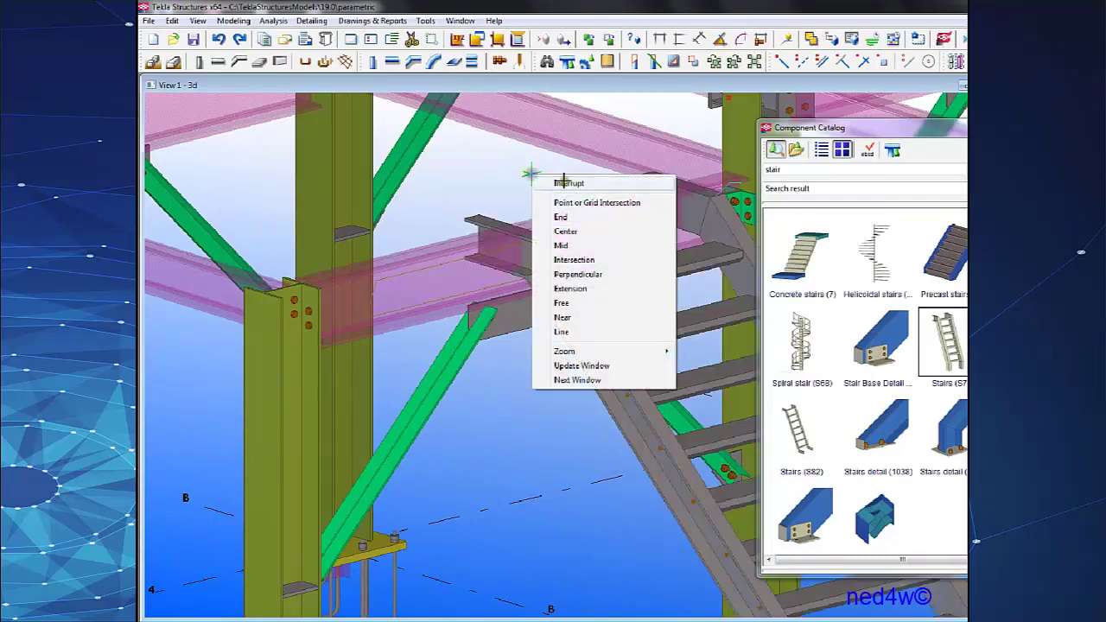
click(549, 178)
Set the upper horizontal landing length of both stringers to 200 mm and modify the stairs.
scroll(536, 247, up, 3)
ctrl+middle_drag(581, 293, 523, 421)
middle_drag(481, 326, 563, 372)
scroll(543, 429, down, 3)
scroll(545, 434, up, 4)
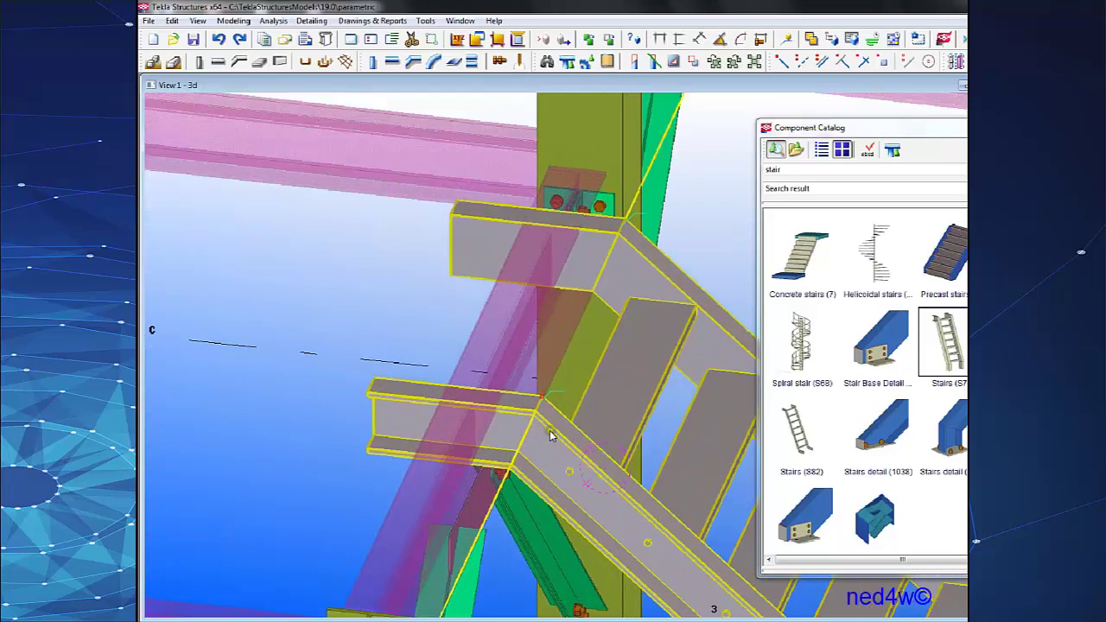
click(560, 435)
double_click(560, 437)
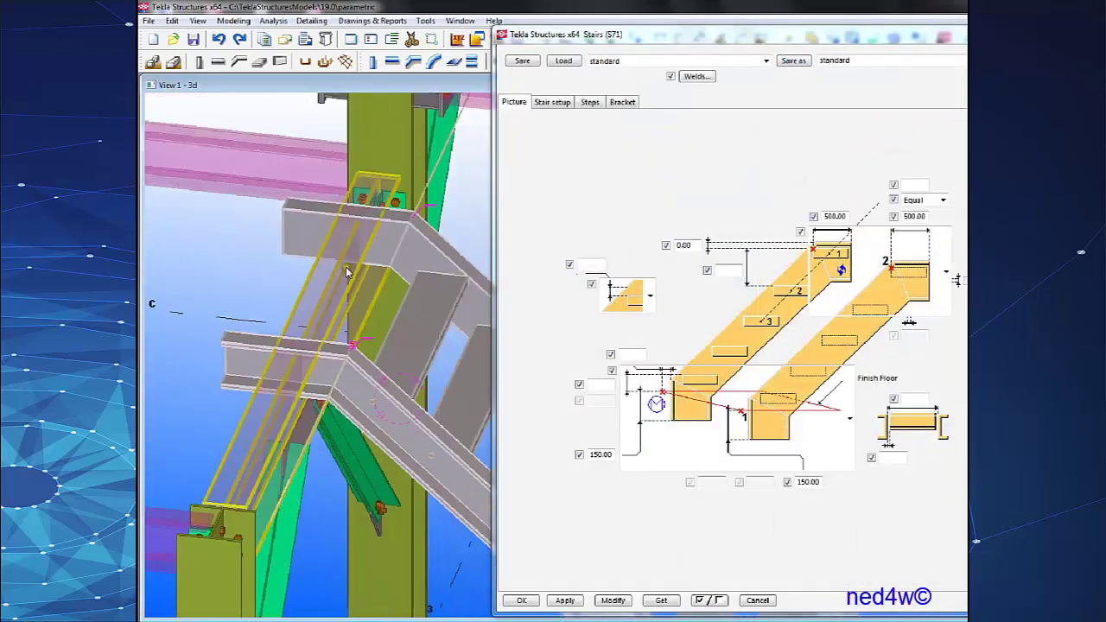
double_click(835, 216)
text(200)
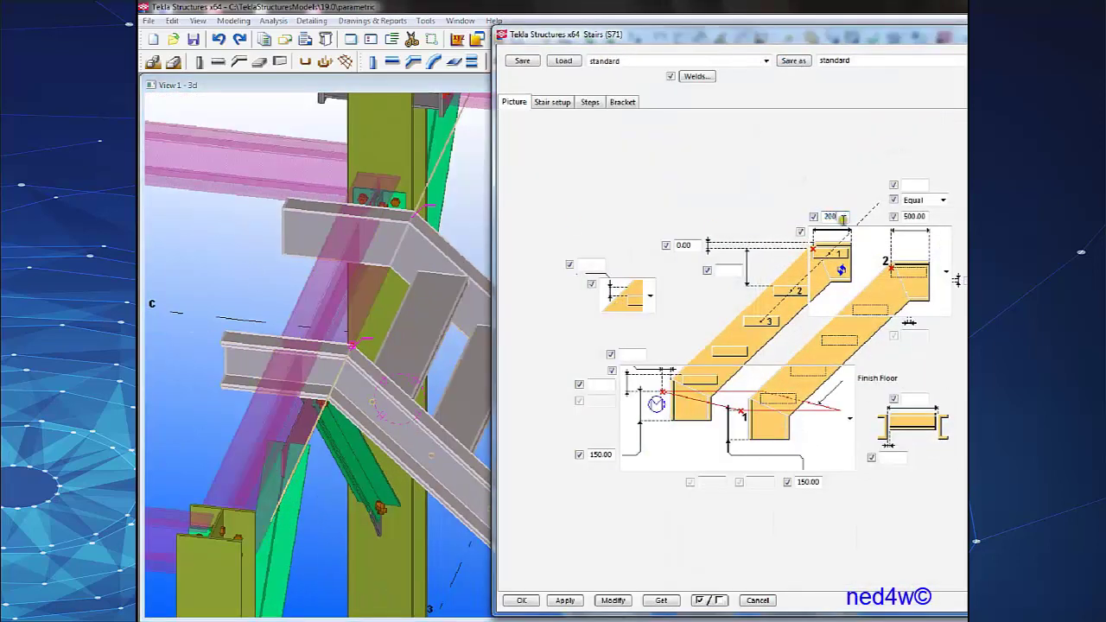
double_click(913, 216)
text(200)
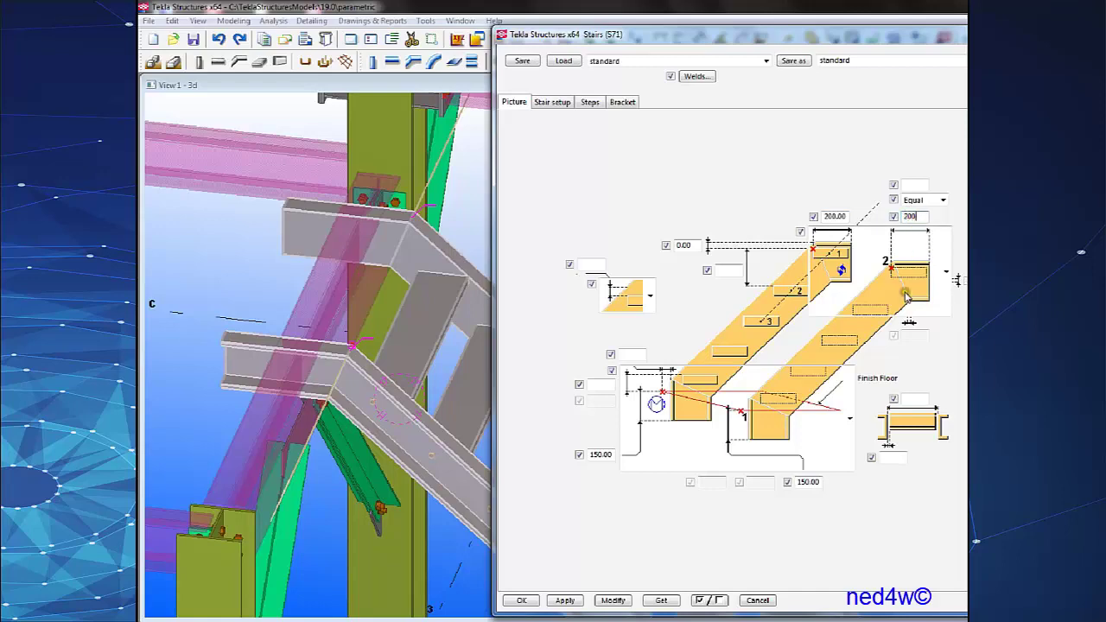
click(613, 600)
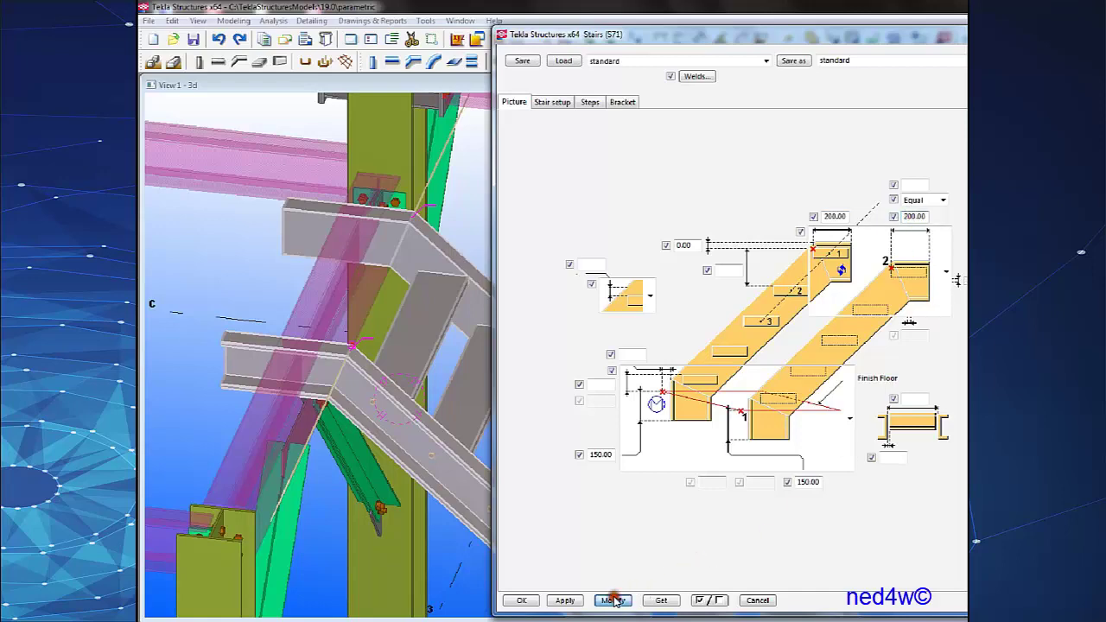
click(523, 602)
Examine where the stringers meet the grid line 3 beam, first in 3D and finally in plan view.
scroll(519, 217, up, 6)
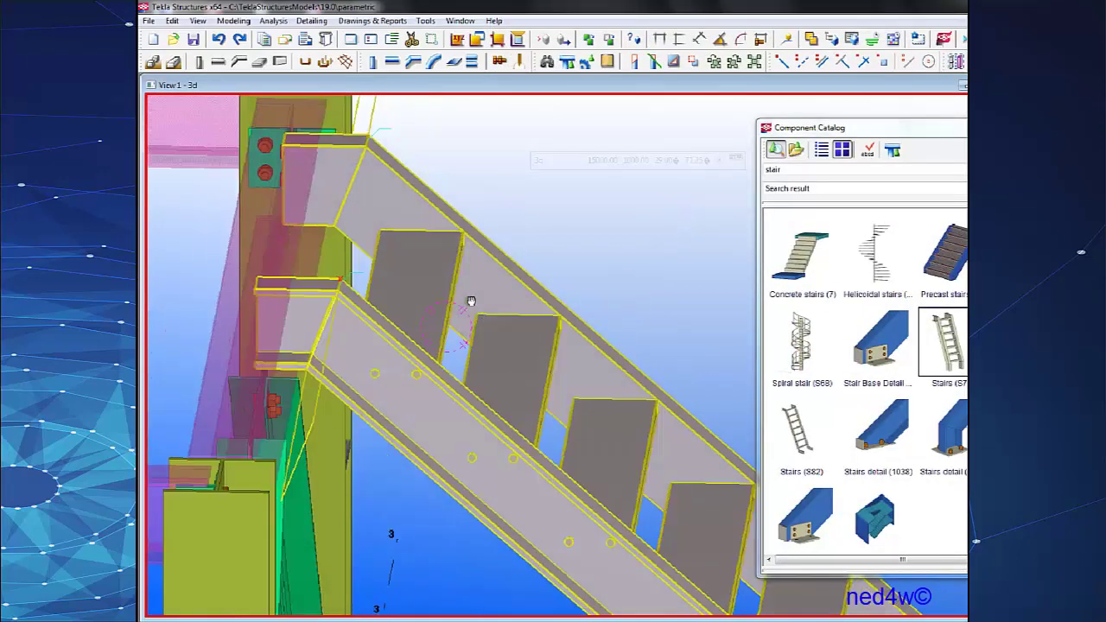
ctrl+middle_drag(505, 266, 356, 321)
scroll(355, 321, down, 8)
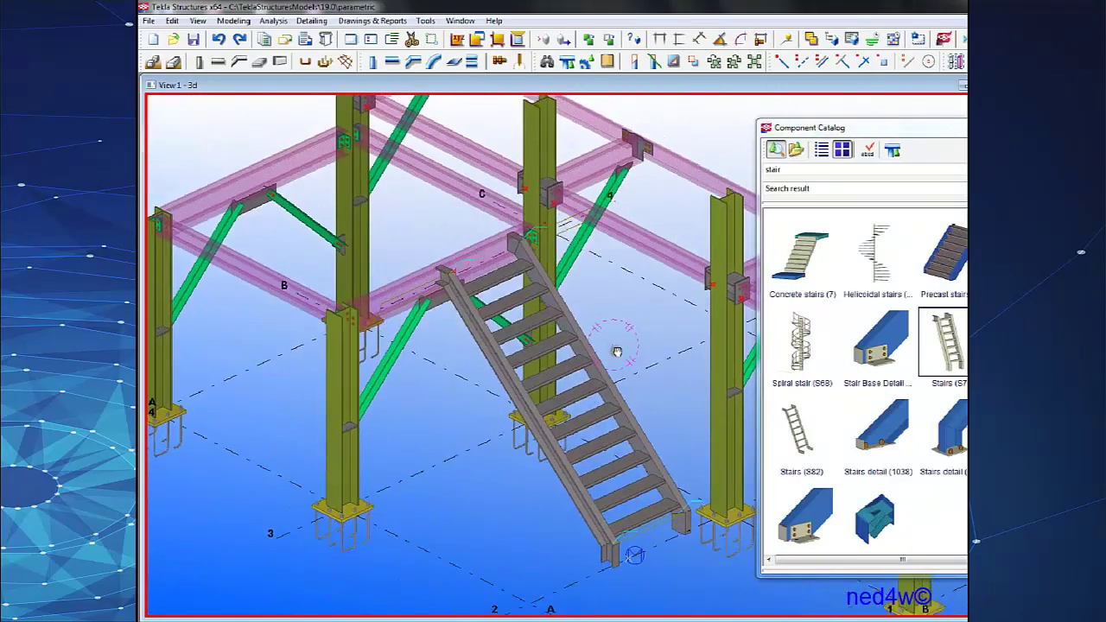
ctrl+middle_drag(618, 351, 617, 342)
middle_drag(646, 437, 624, 405)
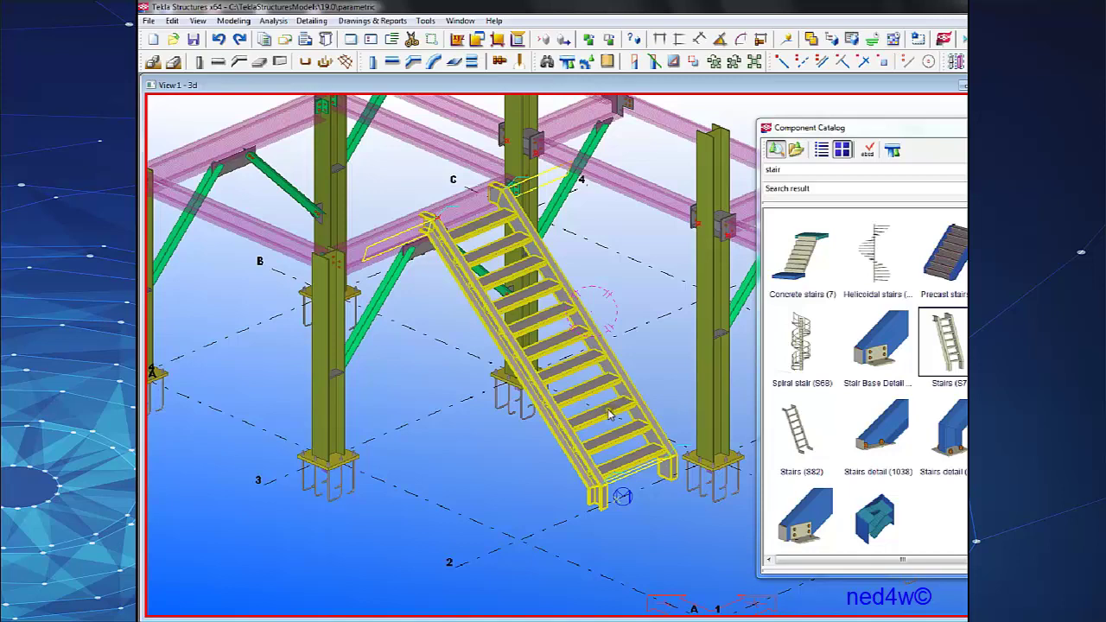
key(ctrl+p)
scroll(593, 424, up, 4)
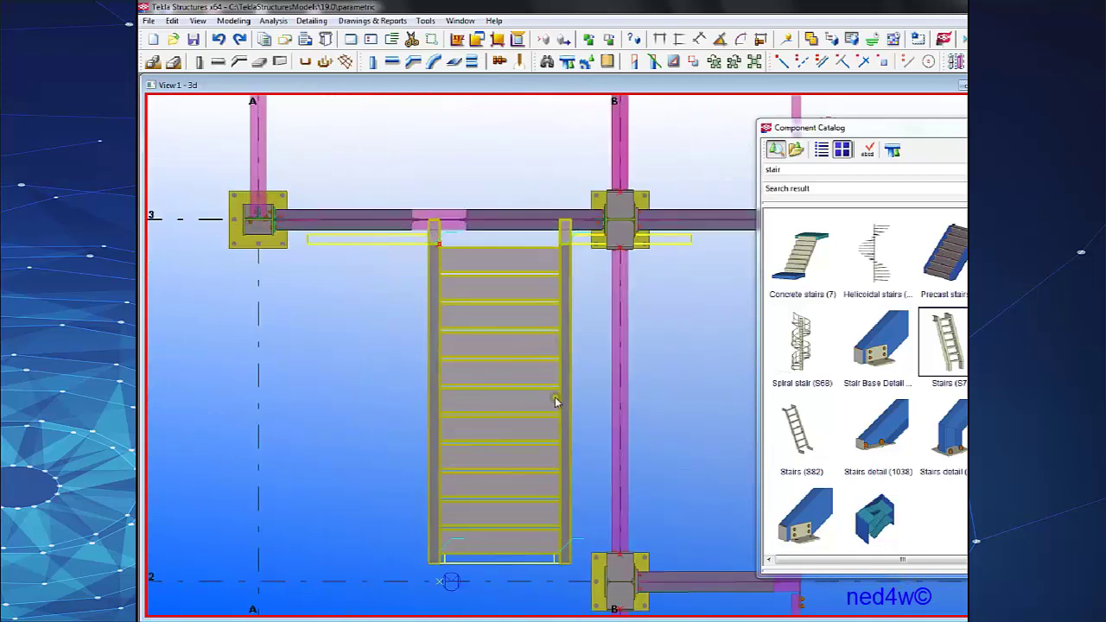
scroll(509, 317, up, 3)
middle_drag(509, 319, 453, 299)
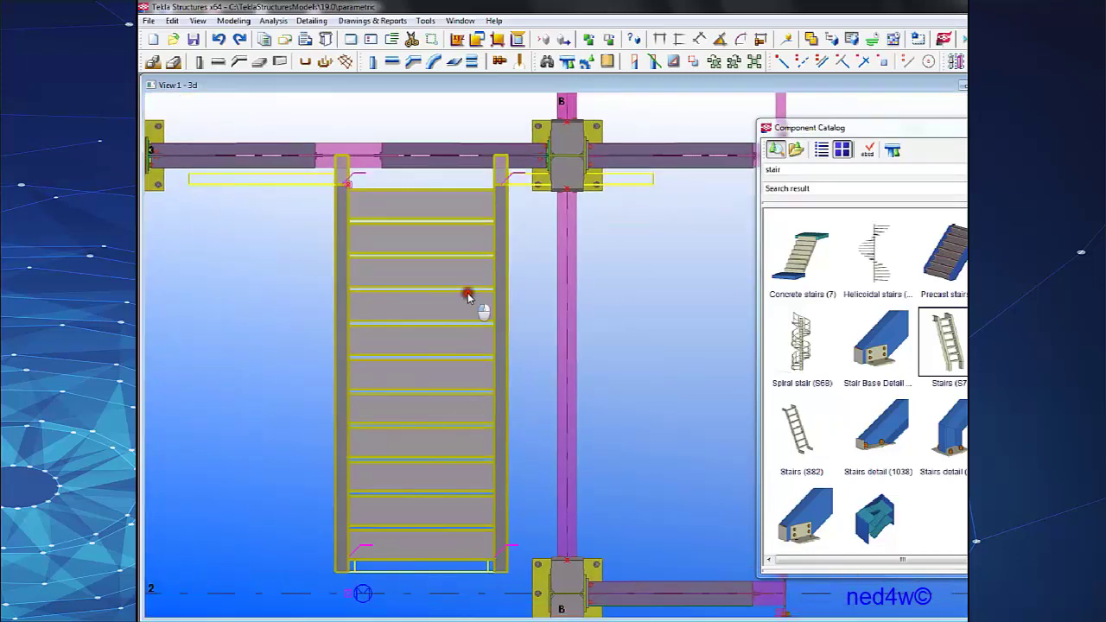
Set the stair width between the stringers to 800 mm and modify the stairs.
double_click(467, 296)
middle_drag(351, 203, 321, 198)
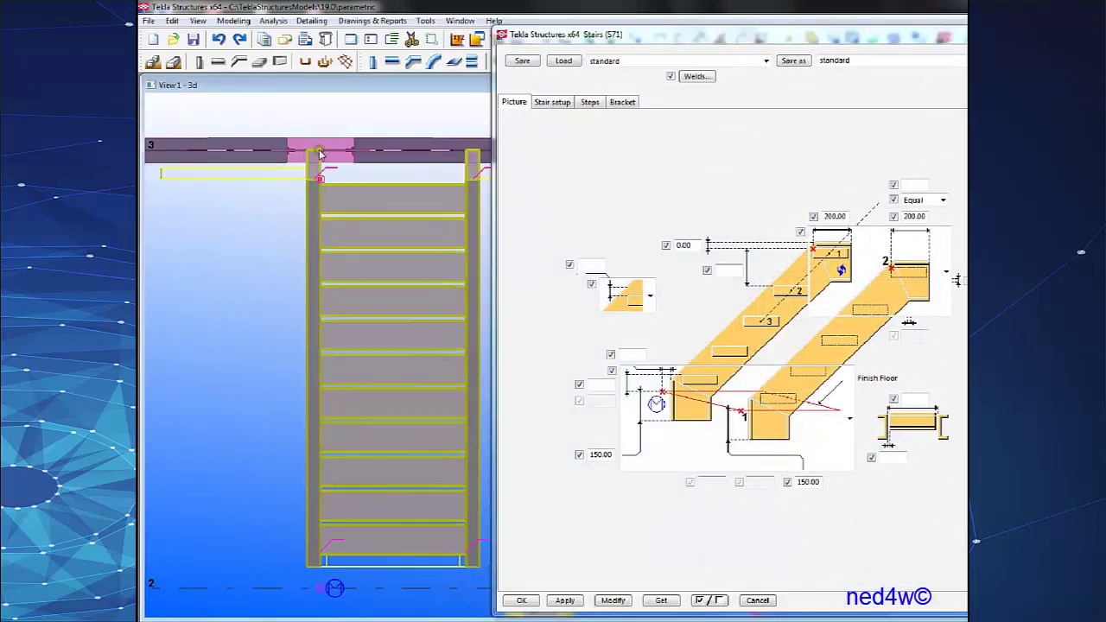
click(319, 154)
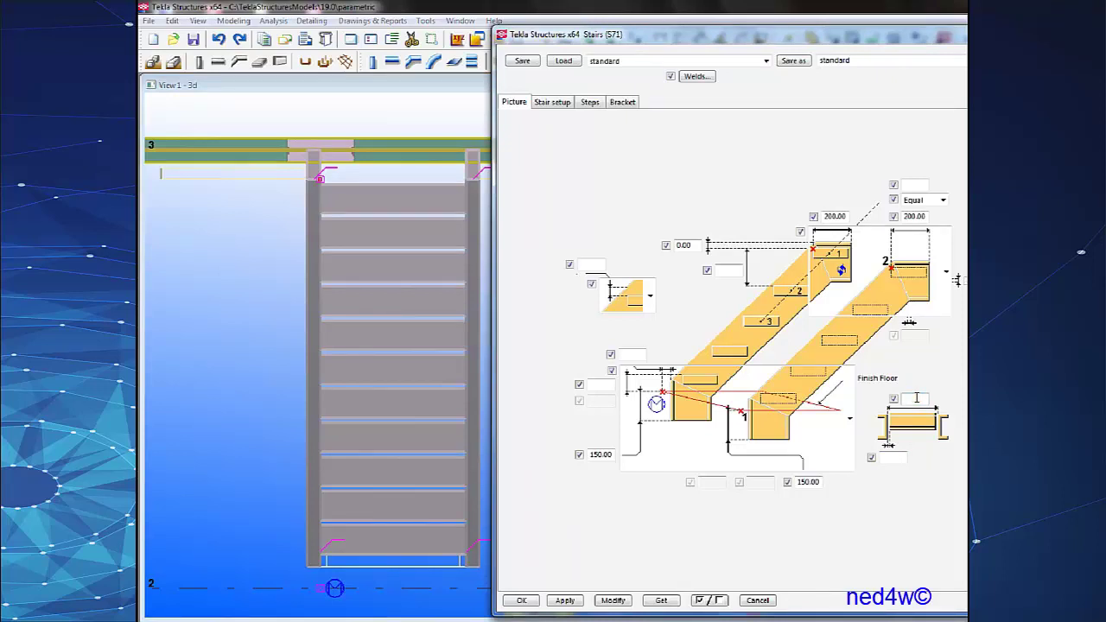
click(612, 600)
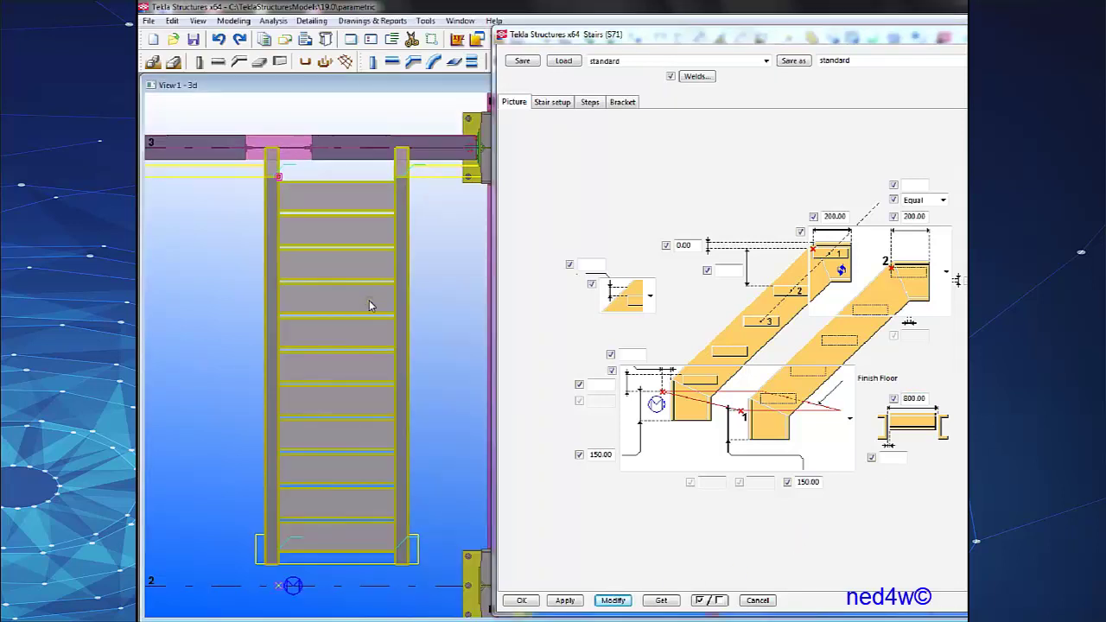
Set the stairs' position in plane to Middle, modify the stairs and accept the settings.
middle_drag(292, 172, 338, 164)
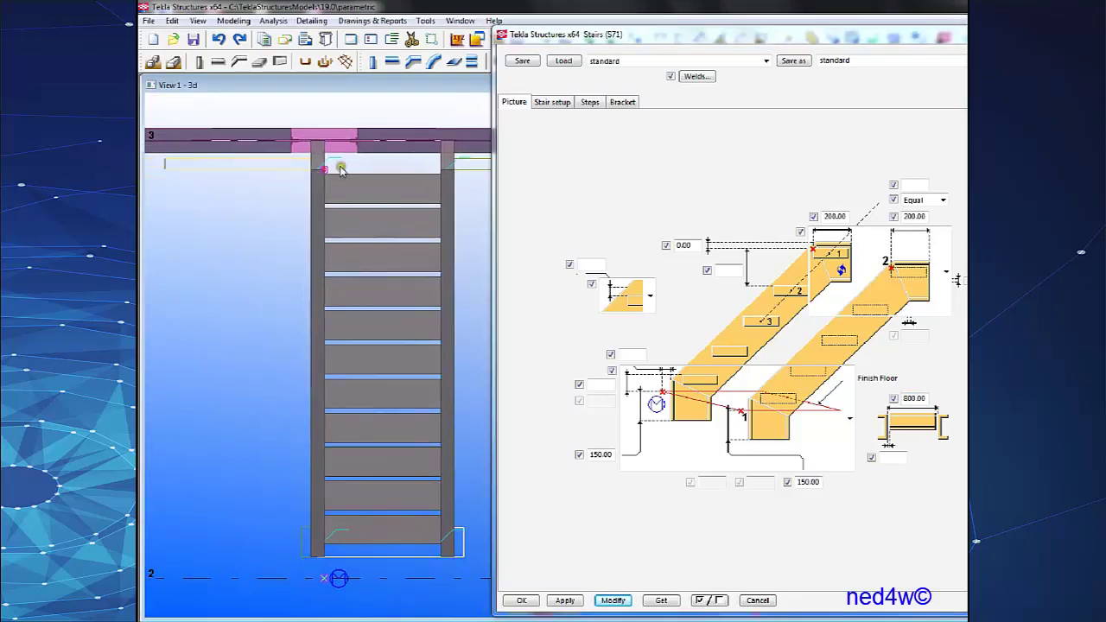
click(392, 162)
click(552, 102)
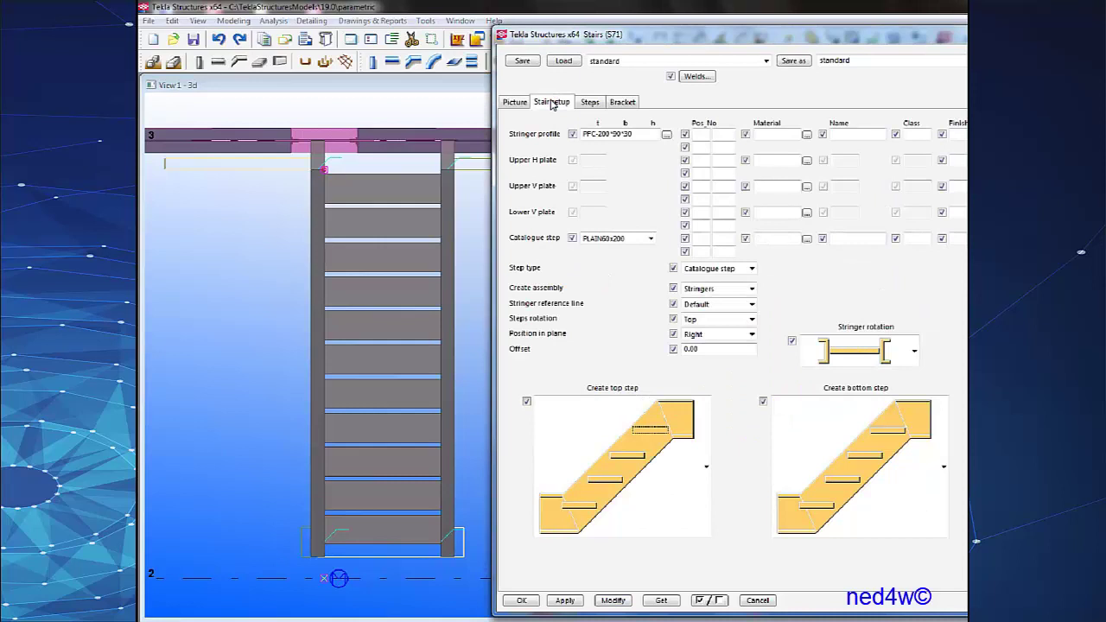
click(749, 335)
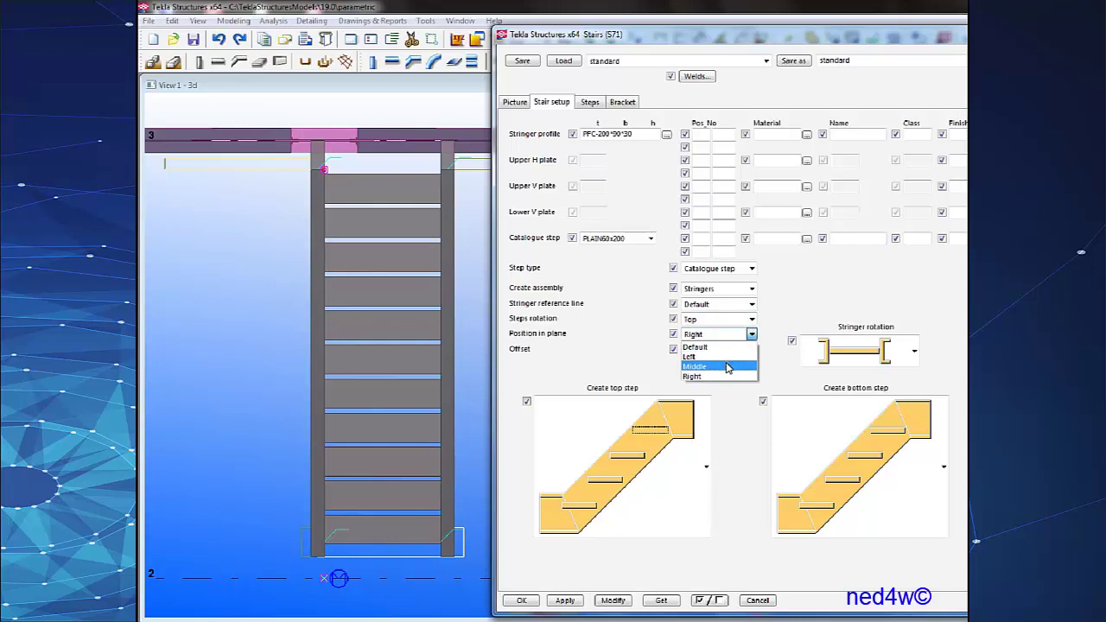
click(727, 366)
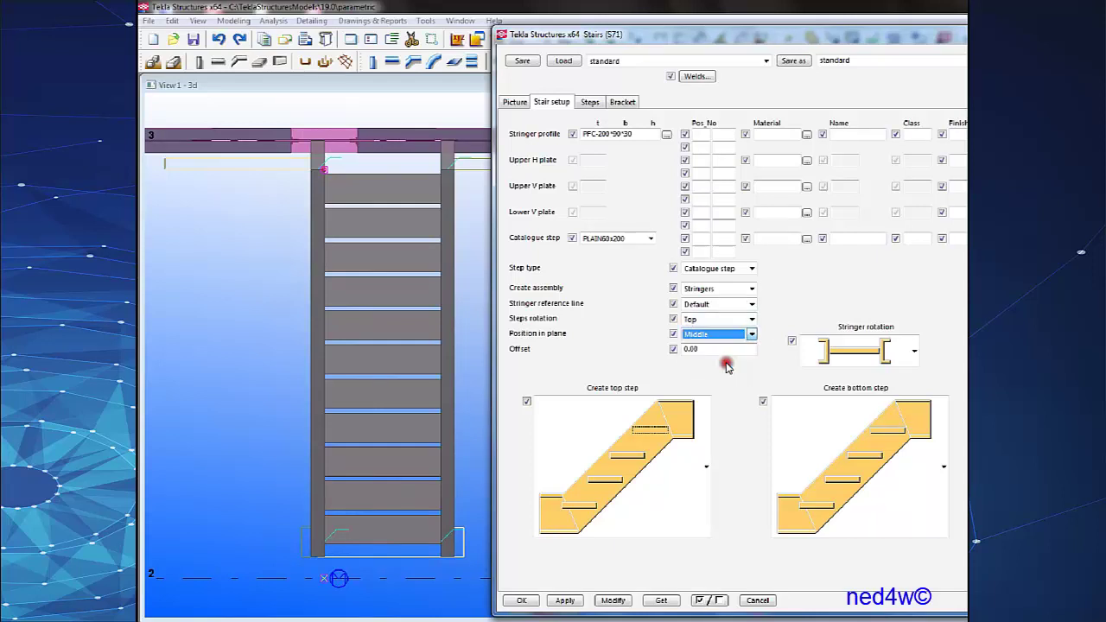
click(615, 601)
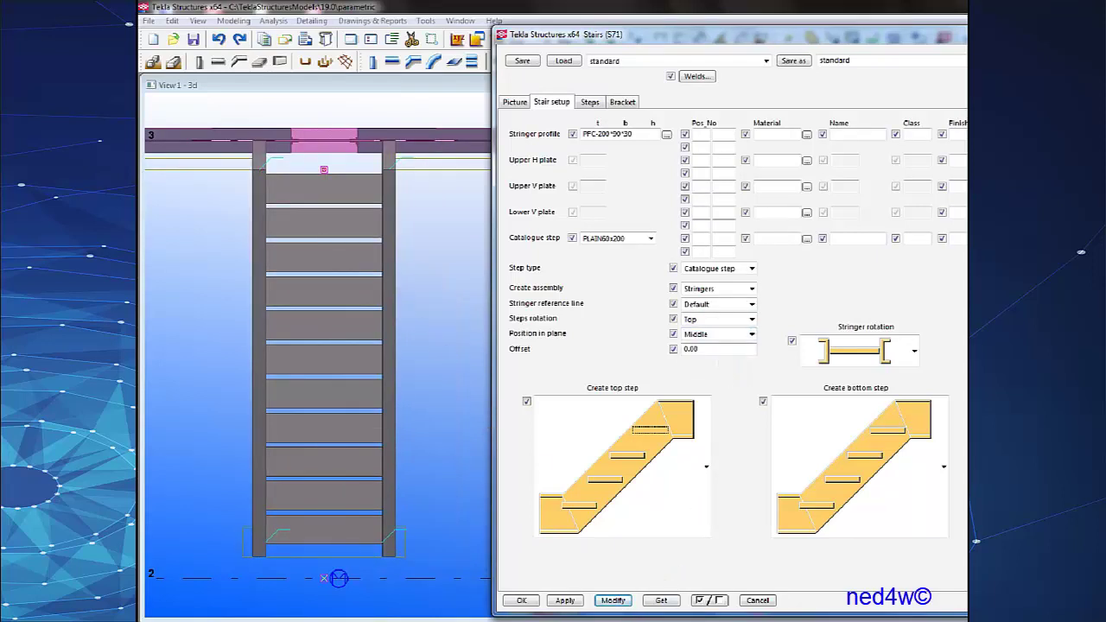
click(521, 600)
Return the view to 3D and examine the stairs' position within the frame between grid lines 2 and 3.
scroll(413, 415, down, 3)
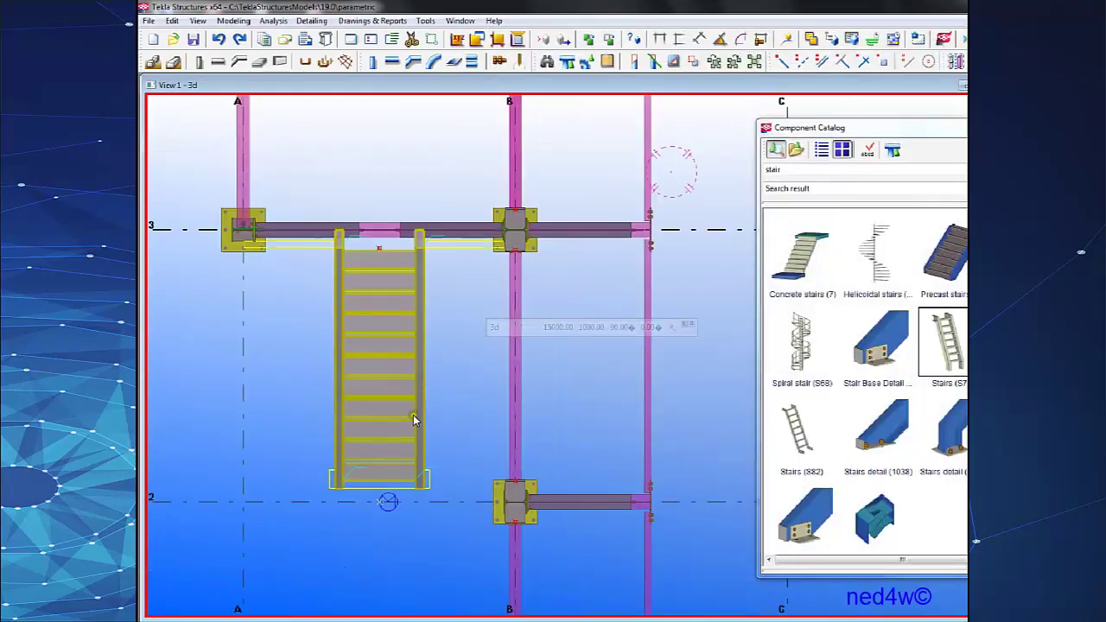
ctrl+middle_drag(413, 418, 617, 223)
click(412, 363)
scroll(415, 362, down, 2)
middle_drag(437, 358, 562, 324)
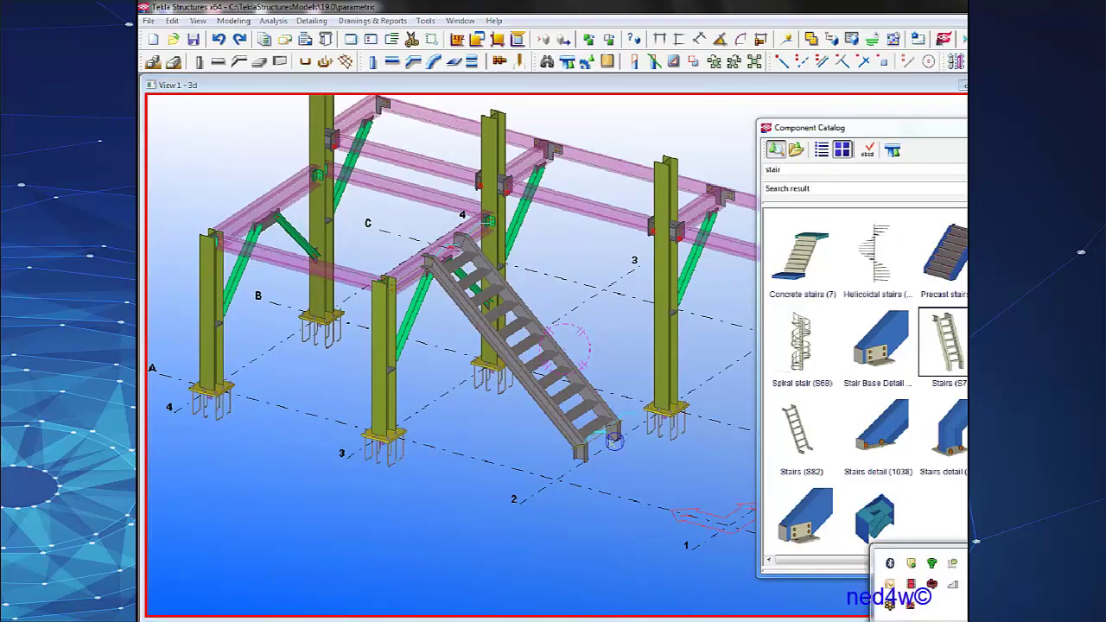
Reopen the Stairs (S71) settings from the model, review them and close them.
click(683, 485)
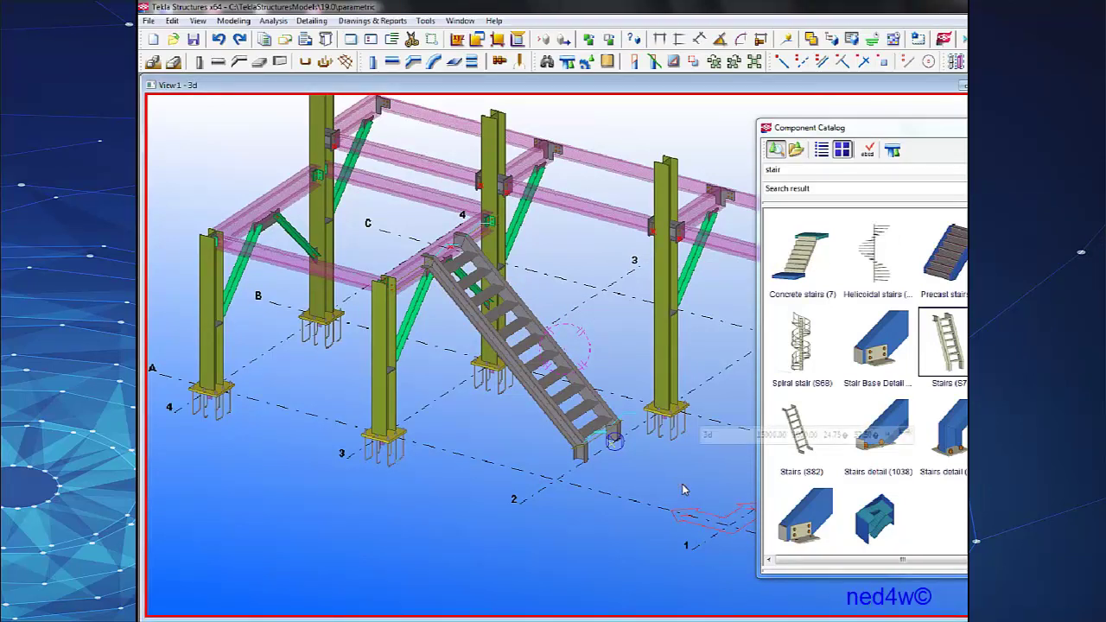
click(573, 413)
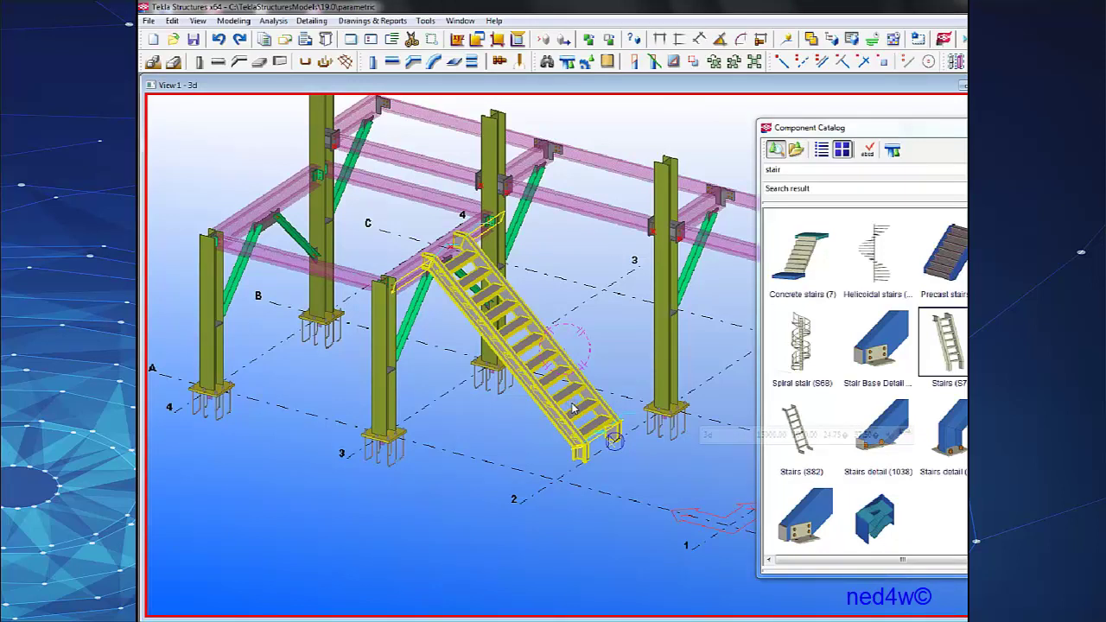
click(627, 358)
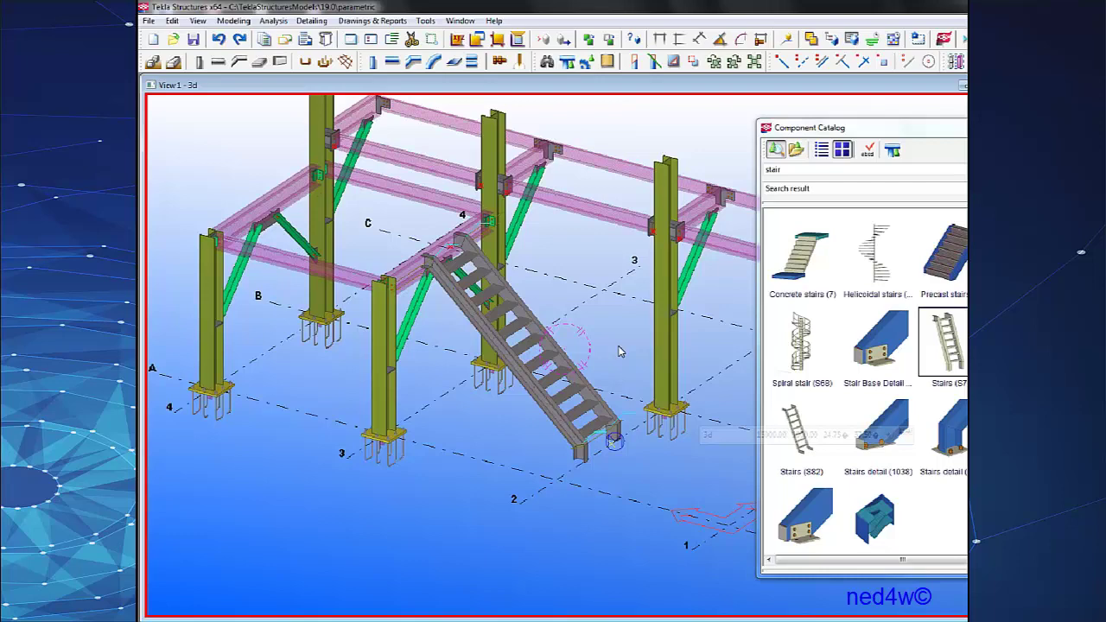
double_click(571, 358)
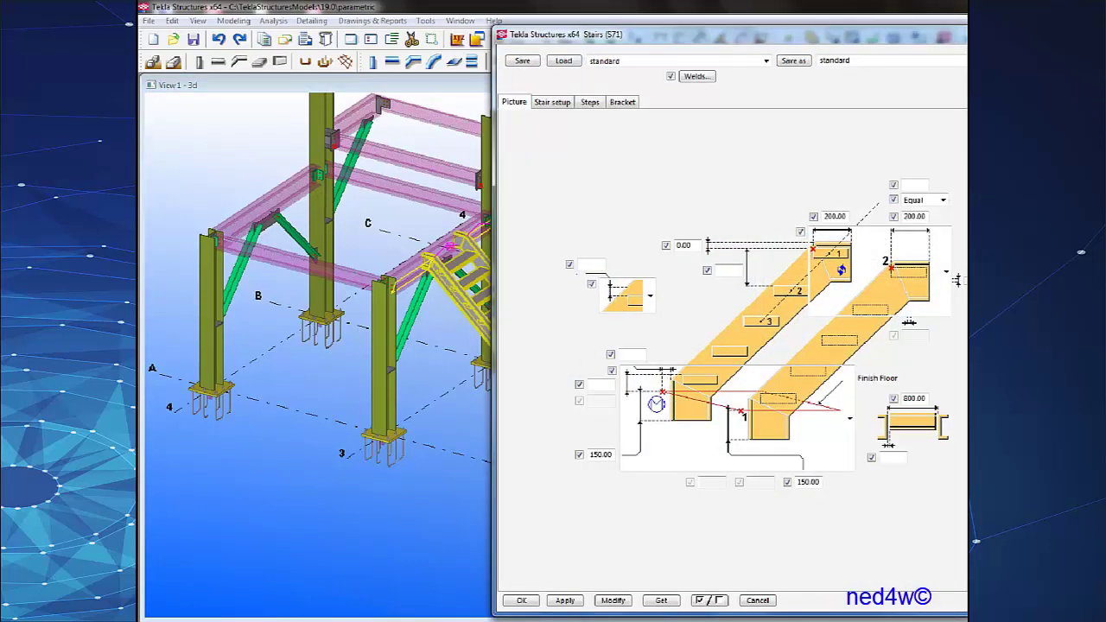
right_click(911, 584)
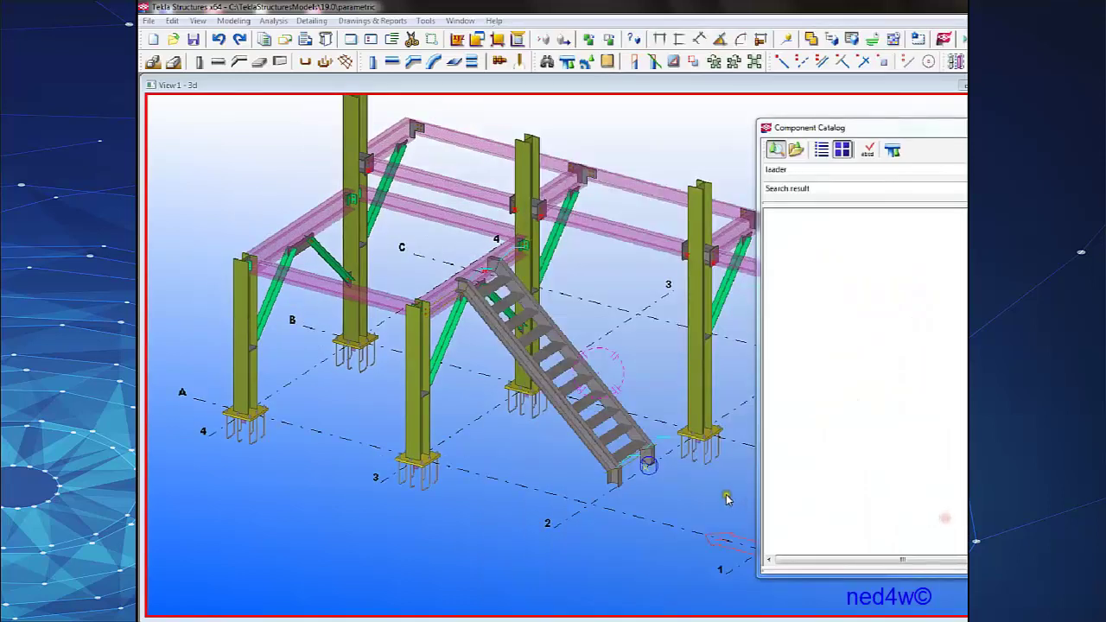
Search the component catalog for "ladder" and open the Ladder (S35) settings clear of the model.
drag(787, 169, 700, 170)
text(ladder)
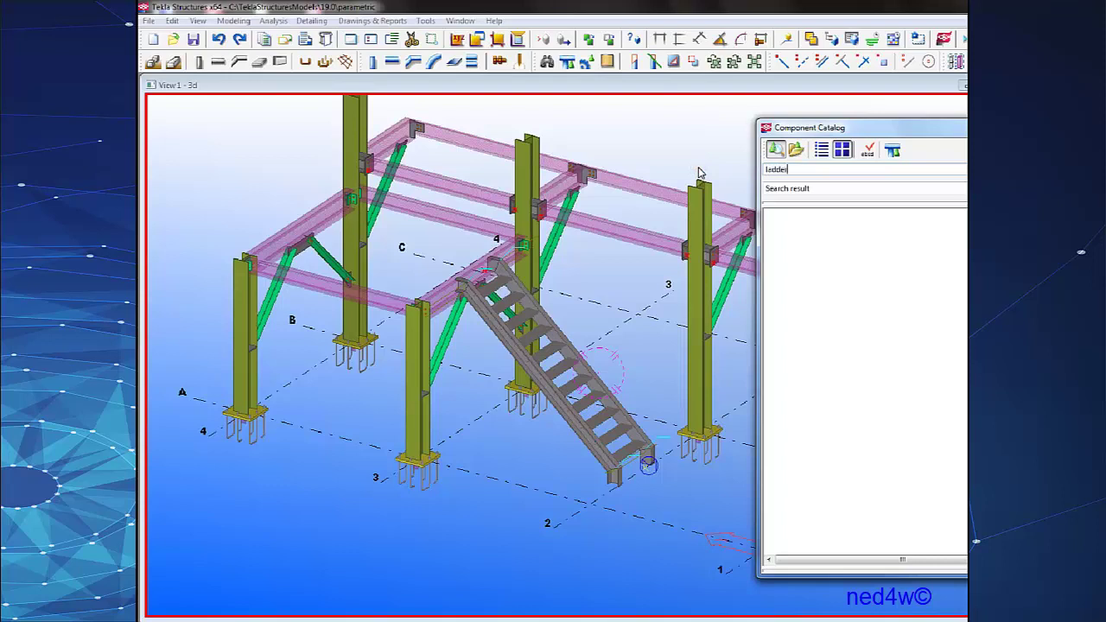
key(Return)
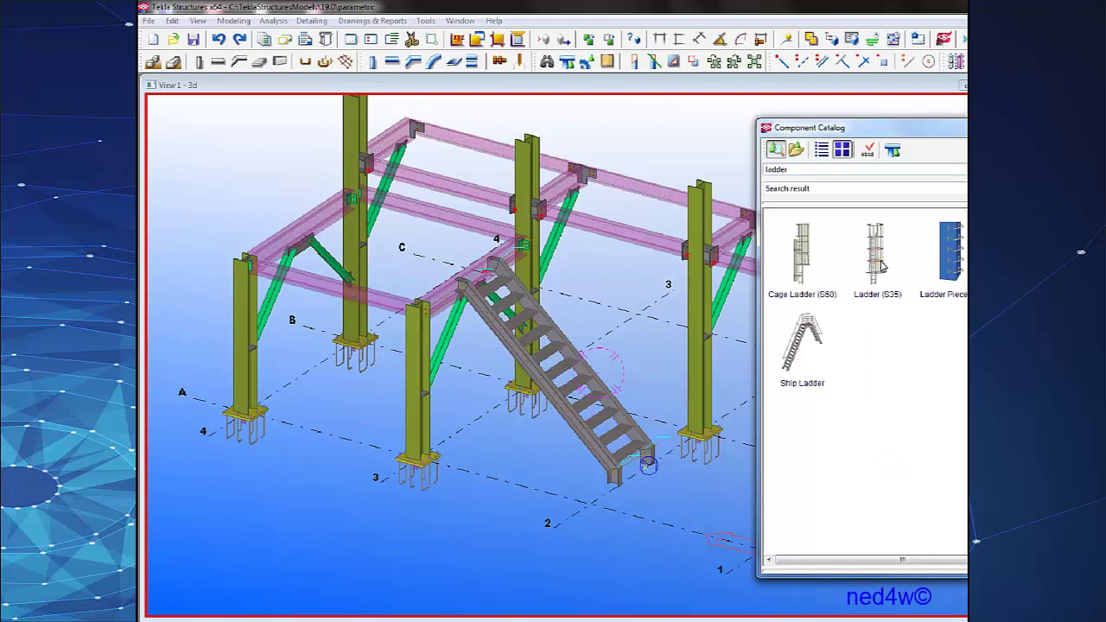
double_click(878, 259)
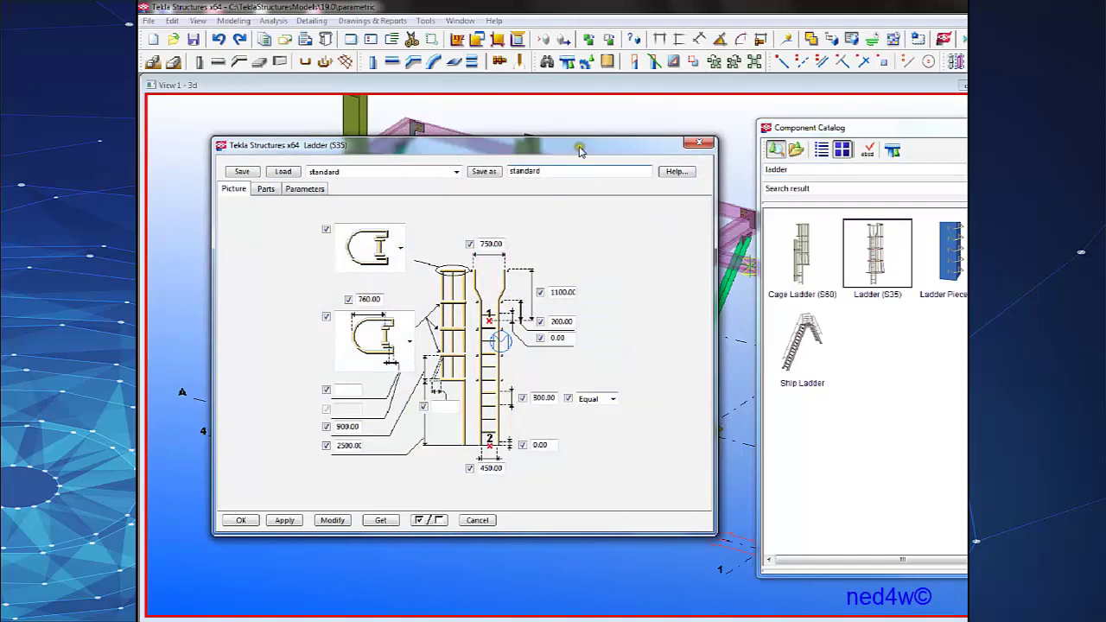
drag(580, 150, 886, 138)
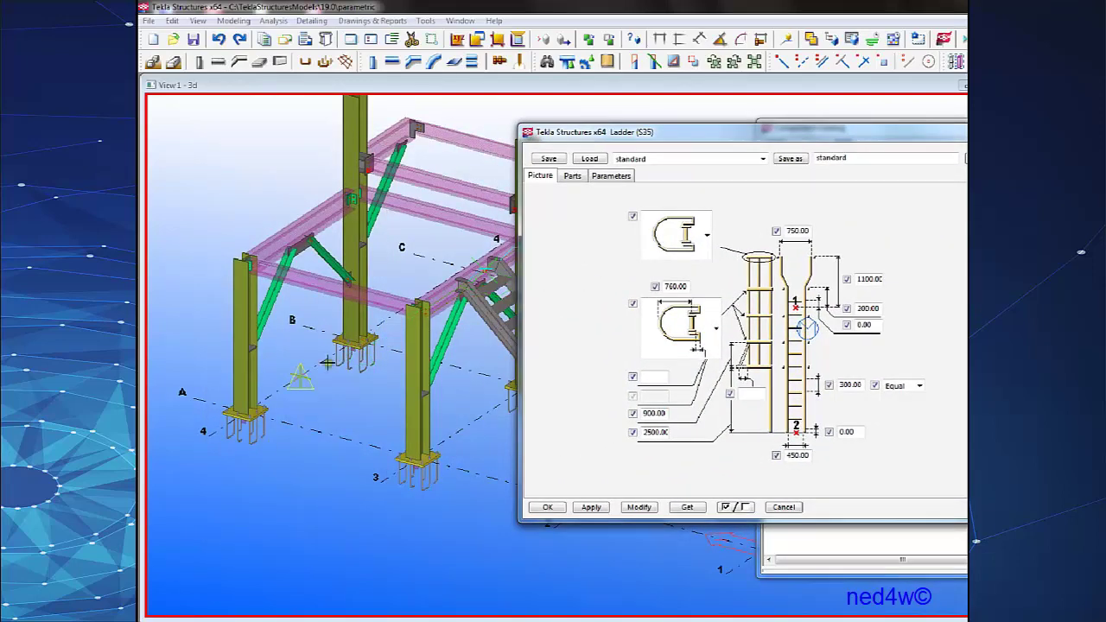
Set a temporary reference point at ground level, 300 mm outside grid line 4 between columns A and B, for the Ladder (S35).
ctrl+middle_drag(328, 363, 445, 370)
middle_drag(310, 382, 378, 371)
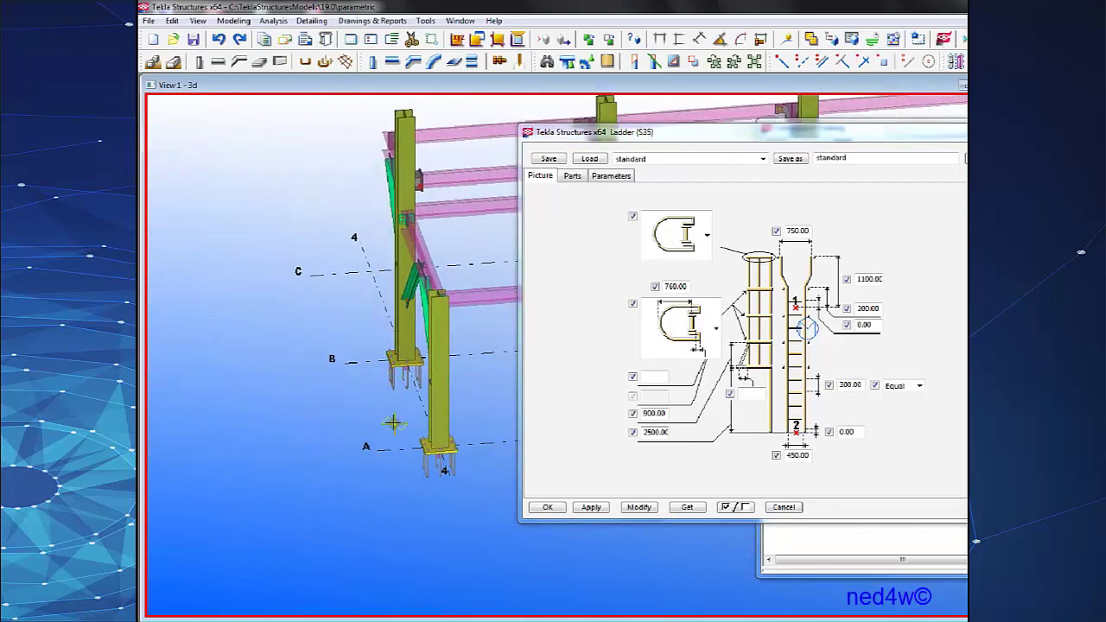
ctrl+middle_drag(393, 423, 360, 413)
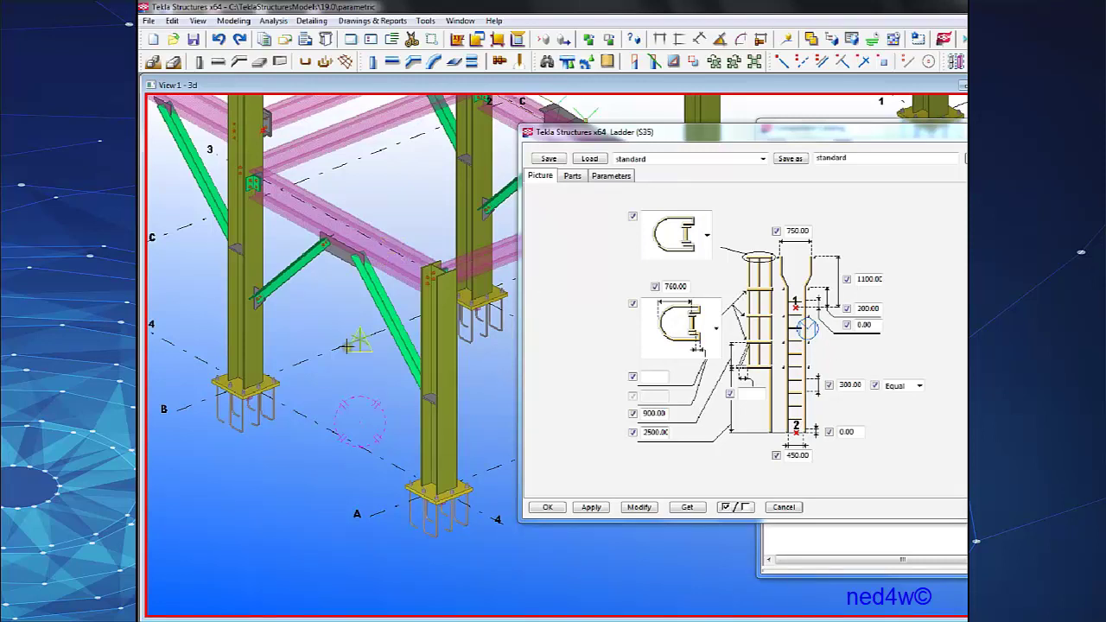
scroll(346, 350, down, 2)
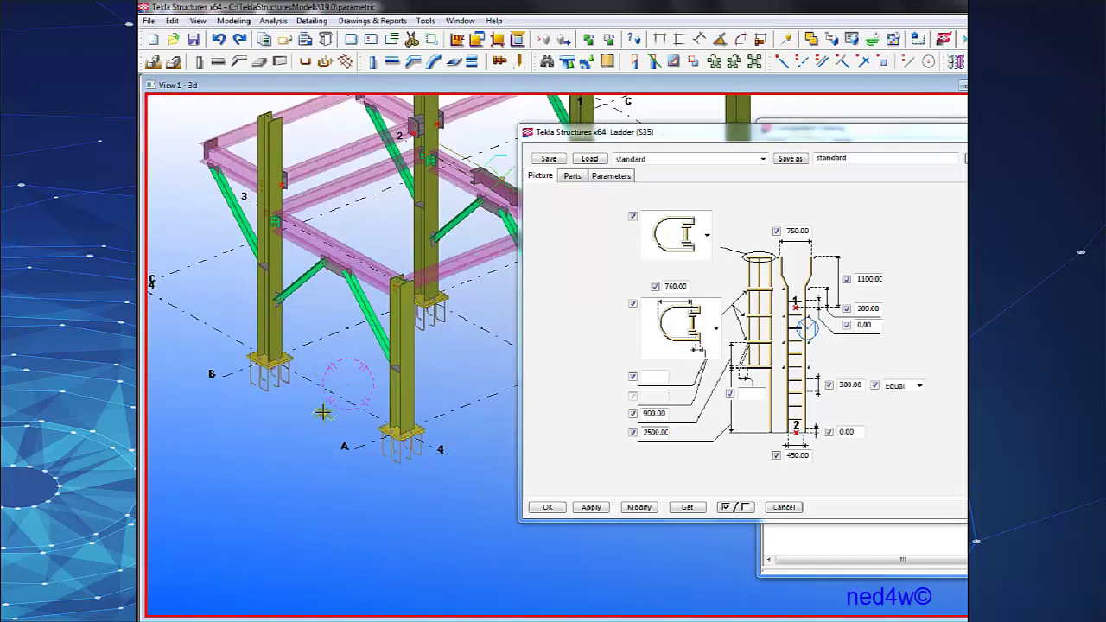
scroll(324, 388, up, 3)
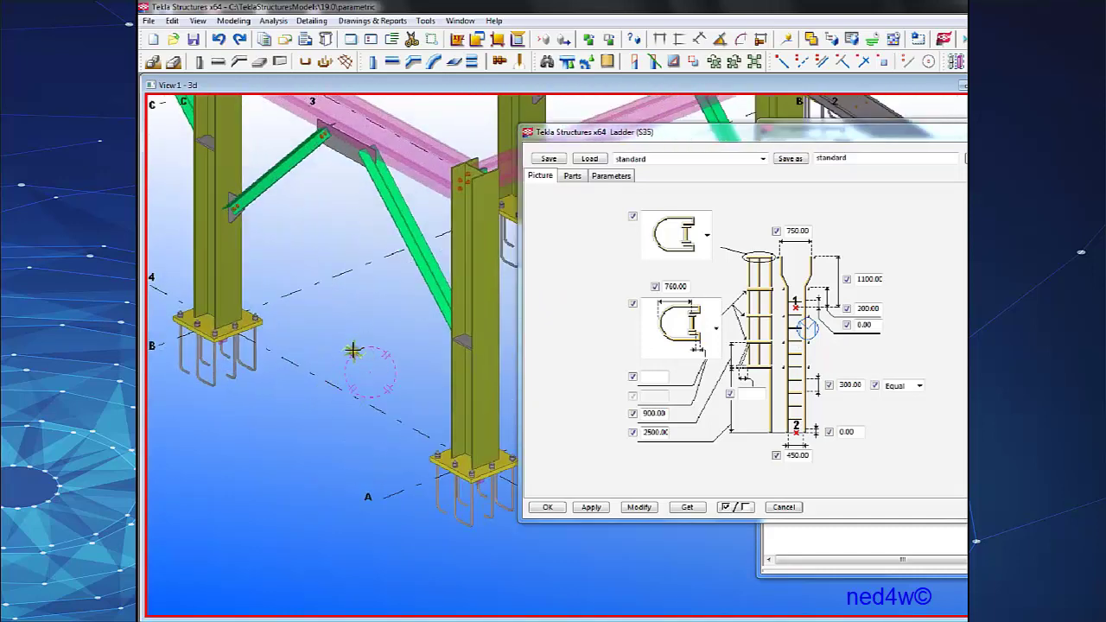
scroll(333, 386, down, 2)
scroll(332, 382, down, 1)
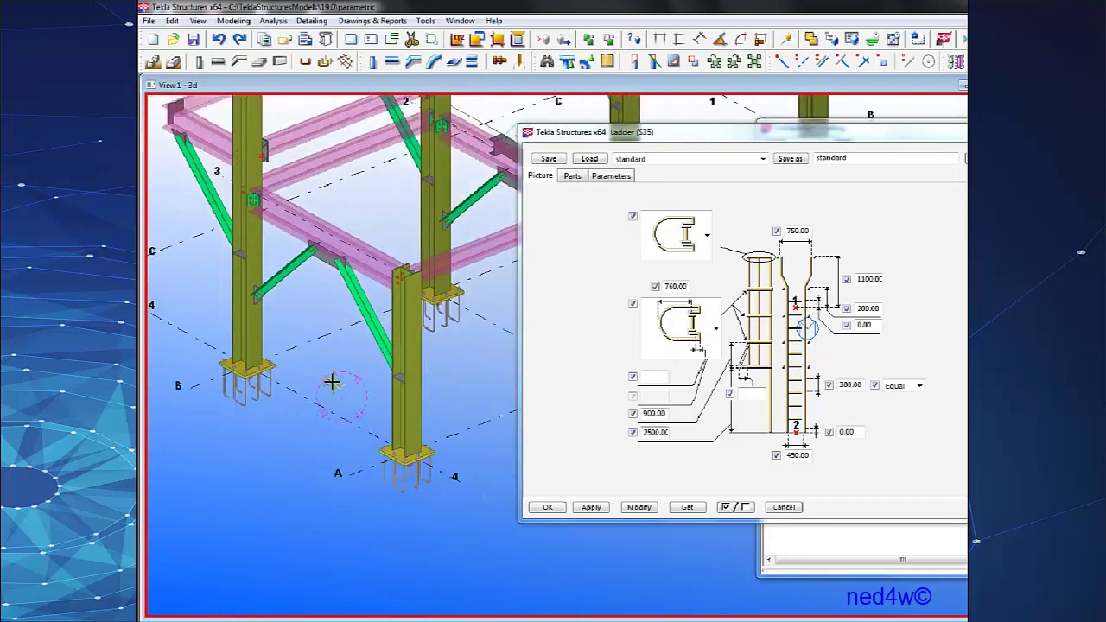
scroll(332, 382, up, 1)
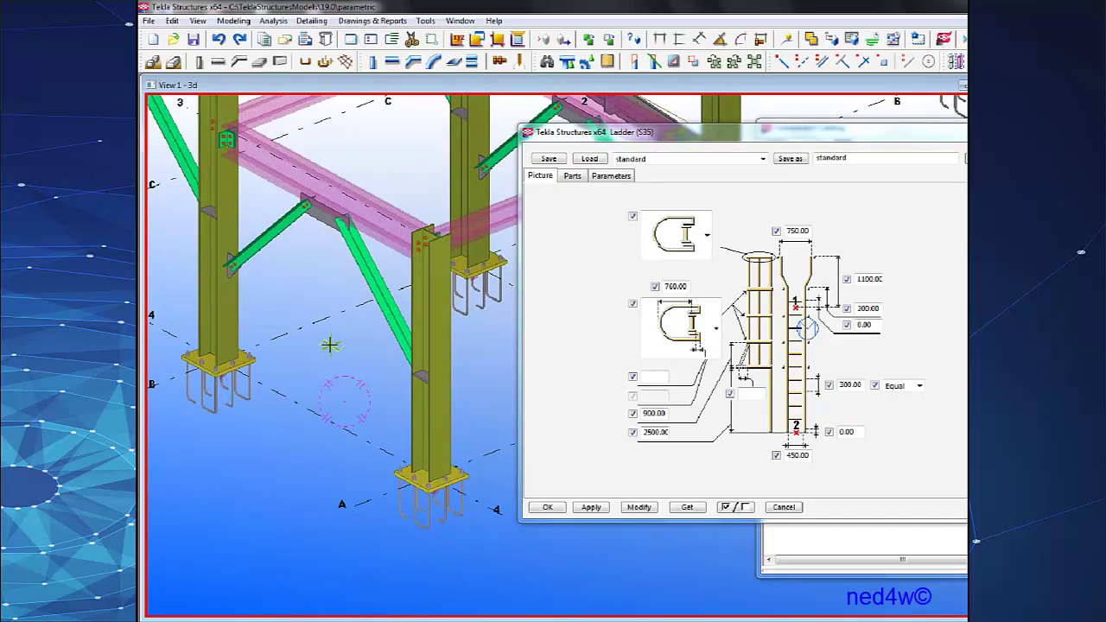
click(315, 413)
click(299, 427)
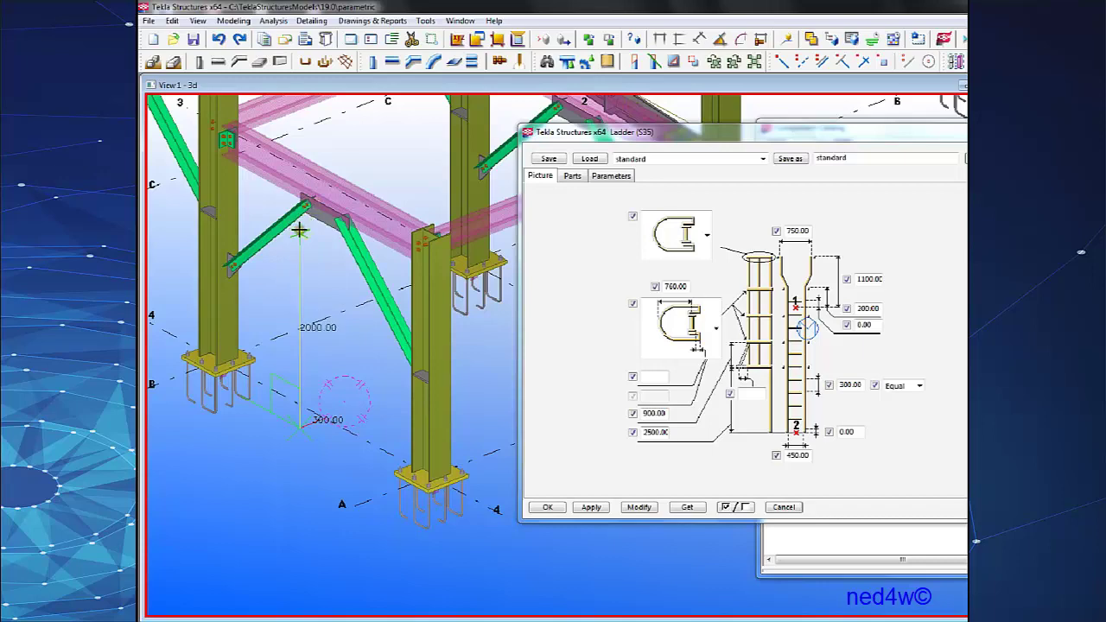
Place the Ladder (S35) from 2500 mm above the reference point down to ground level and end the command.
ctrl+middle_drag(329, 275, 704, 355)
middle_drag(452, 319, 162, 283)
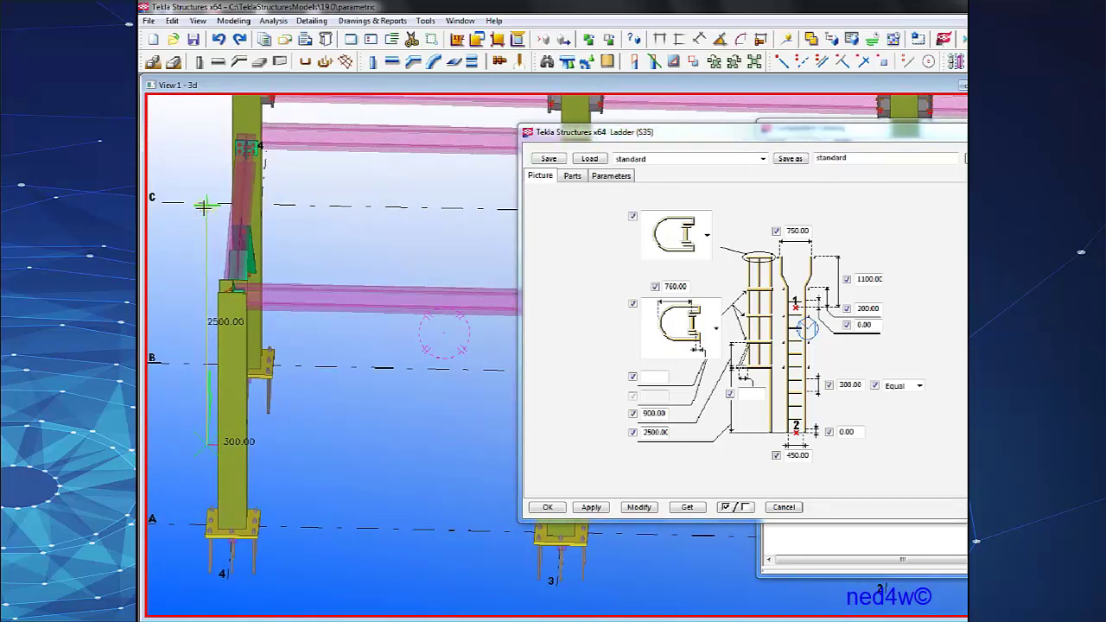
ctrl+middle_drag(206, 204, 205, 198)
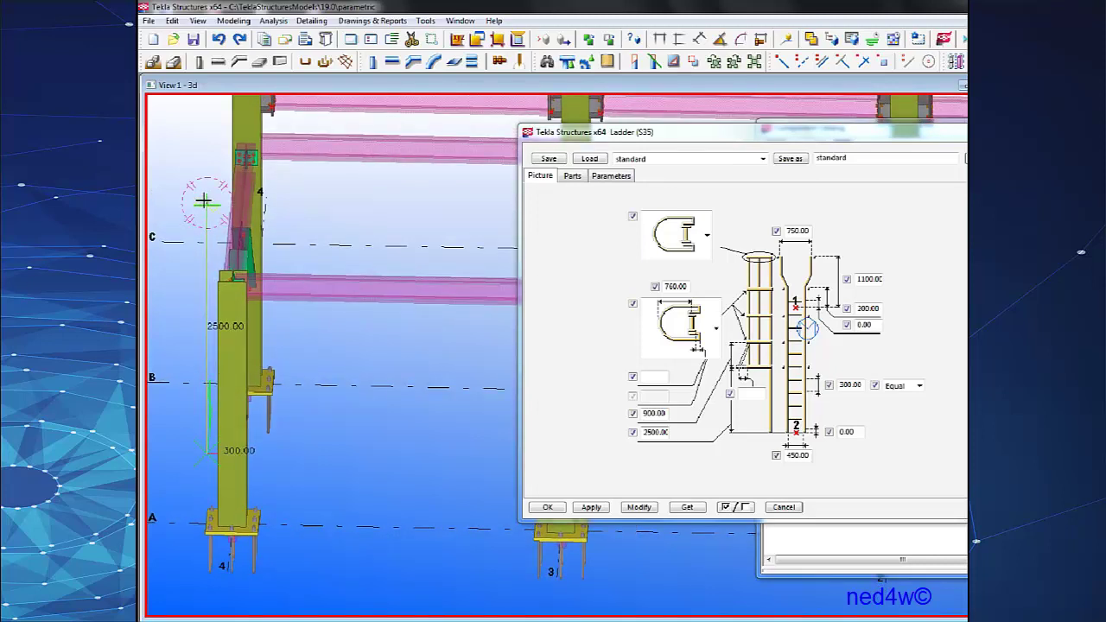
click(205, 202)
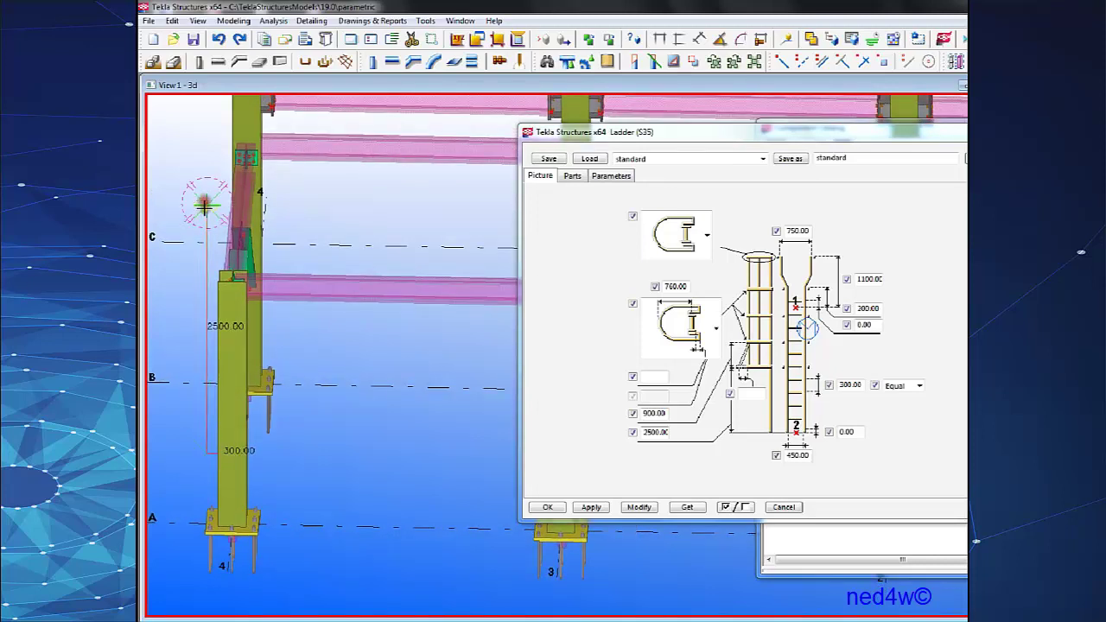
click(208, 450)
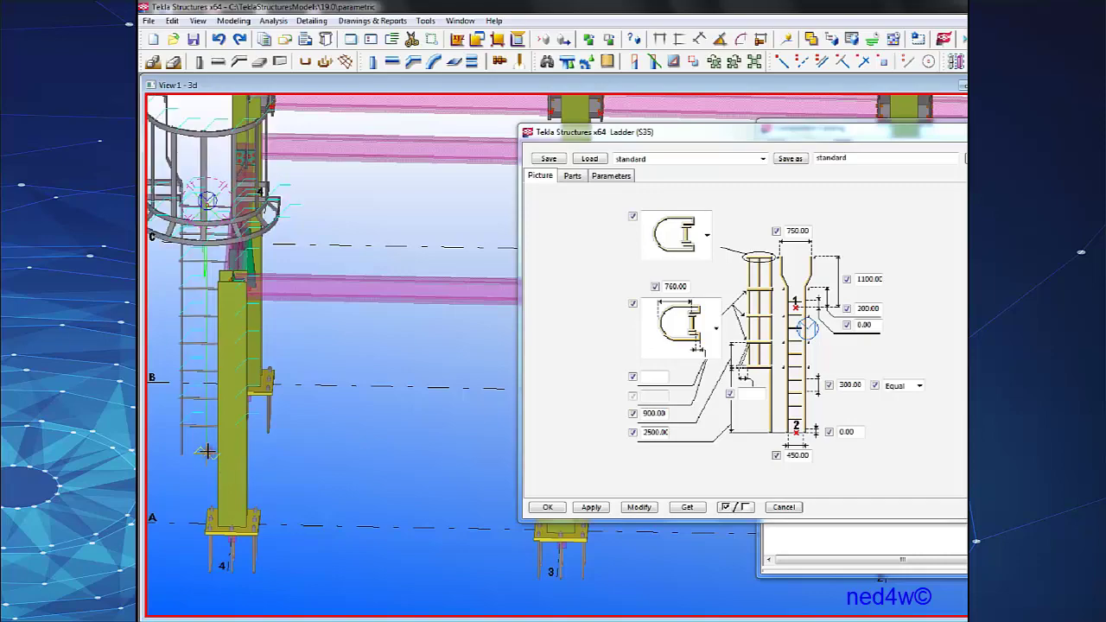
right_click(295, 208)
click(317, 216)
Examine how the ladder and its safety cage sit against the beam on grid line 4.
ctrl+middle_drag(265, 249, 337, 252)
scroll(311, 244, up, 2)
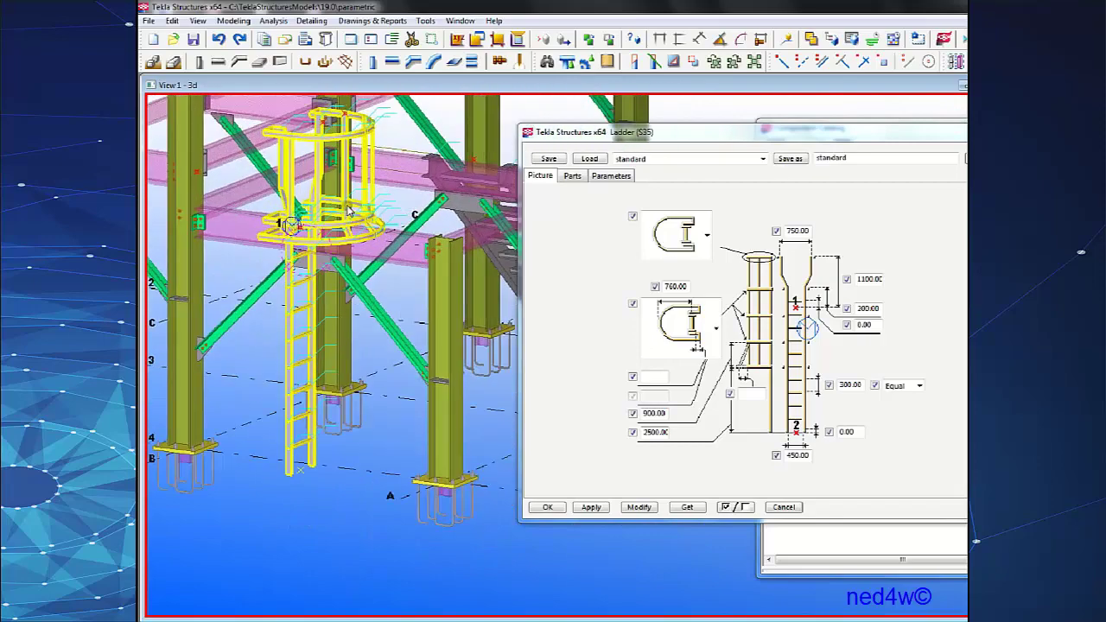
scroll(341, 252, up, 2)
scroll(338, 272, up, 5)
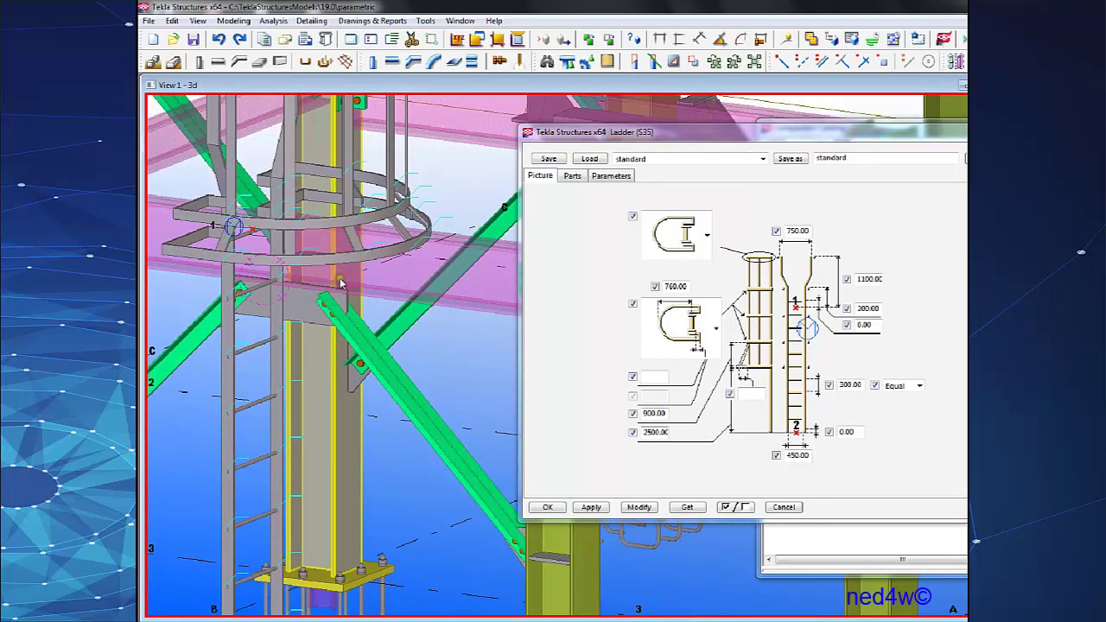
scroll(340, 283, down, 4)
ctrl+middle_drag(323, 488, 201, 522)
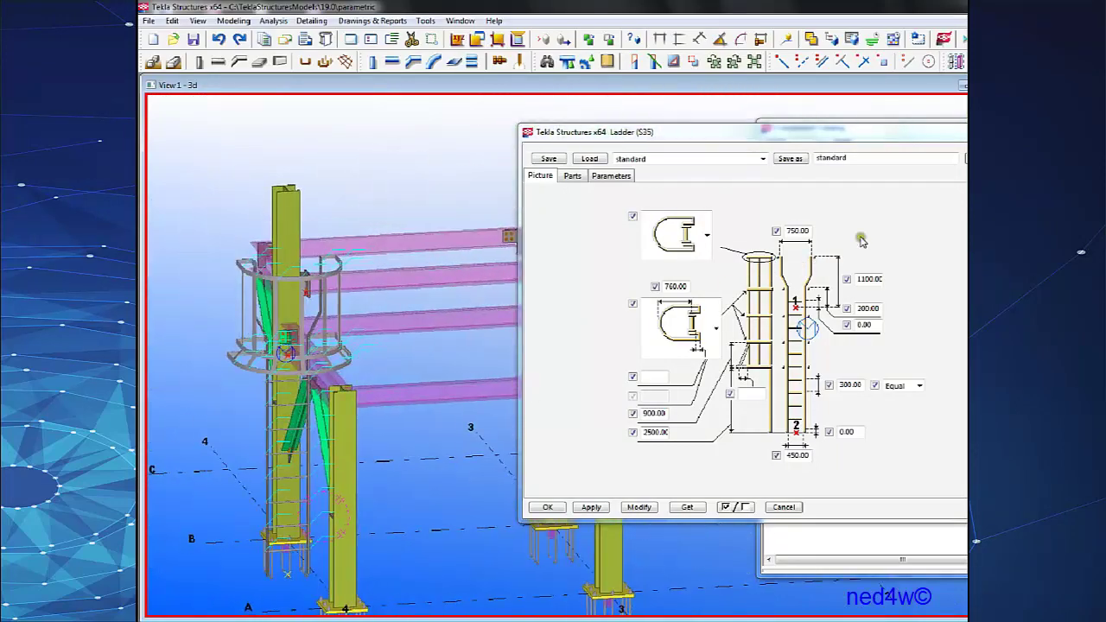
Close the ladder settings and the component catalog, and inspect the ladder from both sides of the frame.
click(994, 131)
drag(954, 127, 902, 121)
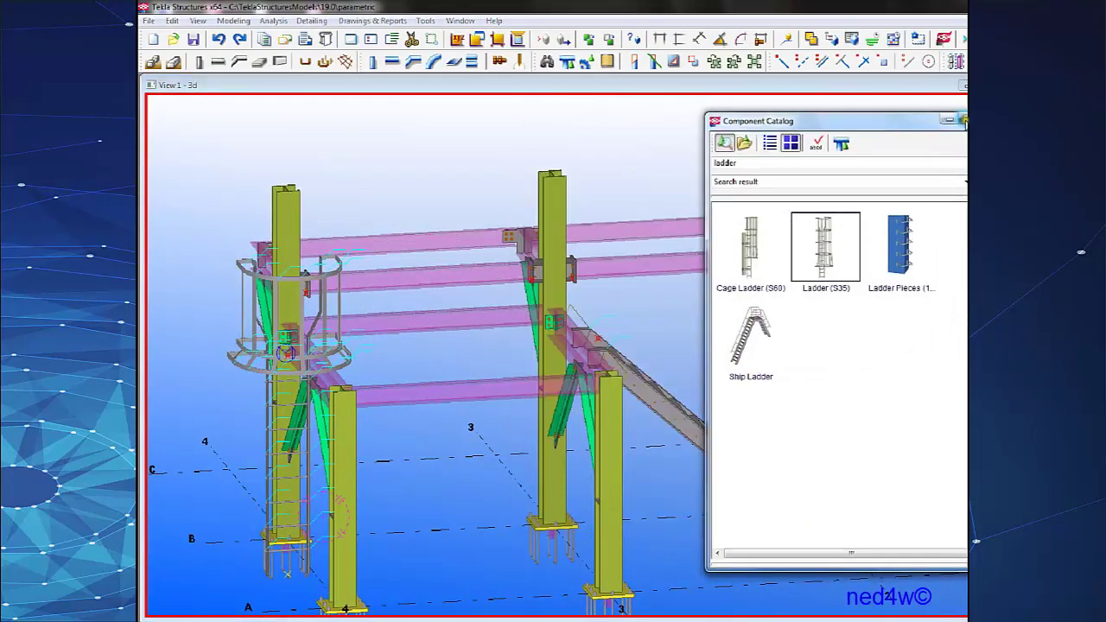
click(986, 120)
middle_drag(616, 205, 848, 159)
ctrl+middle_drag(535, 292, 589, 292)
scroll(589, 292, up, 2)
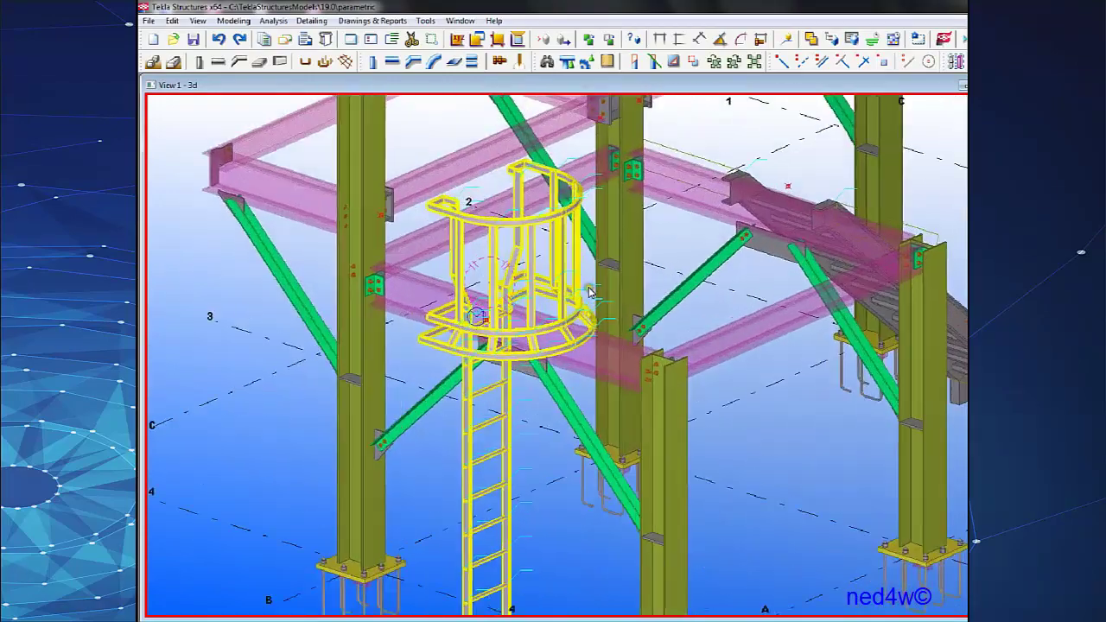
ctrl+middle_drag(501, 291, 852, 305)
click(836, 303)
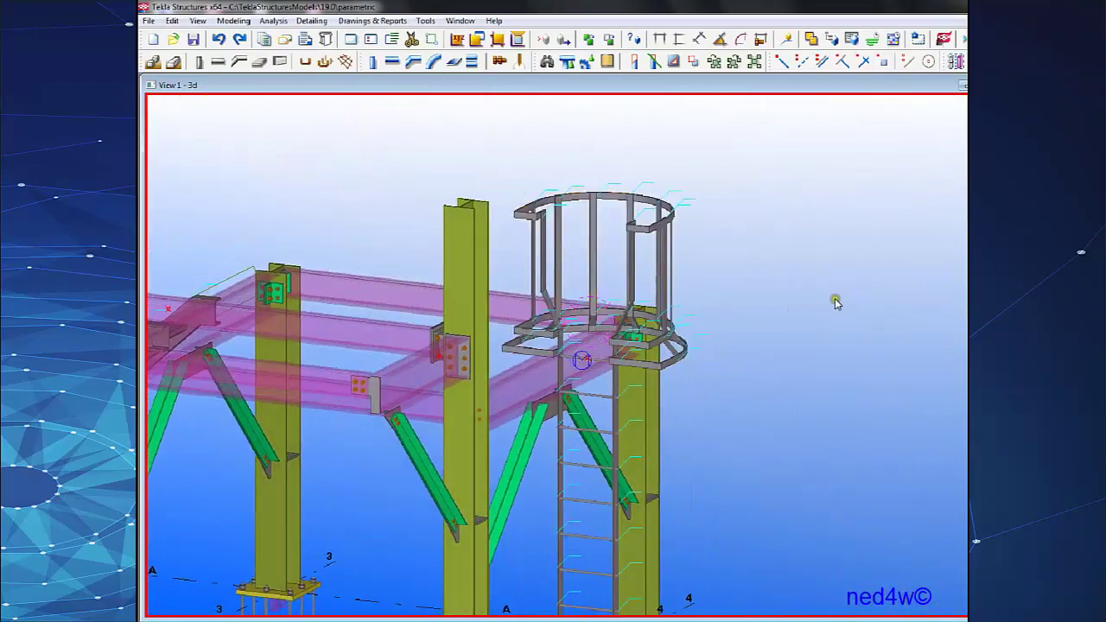
Move the ladder's upper reference point 3000 mm upward in Z with a linear move, leaving its base in place.
click(635, 250)
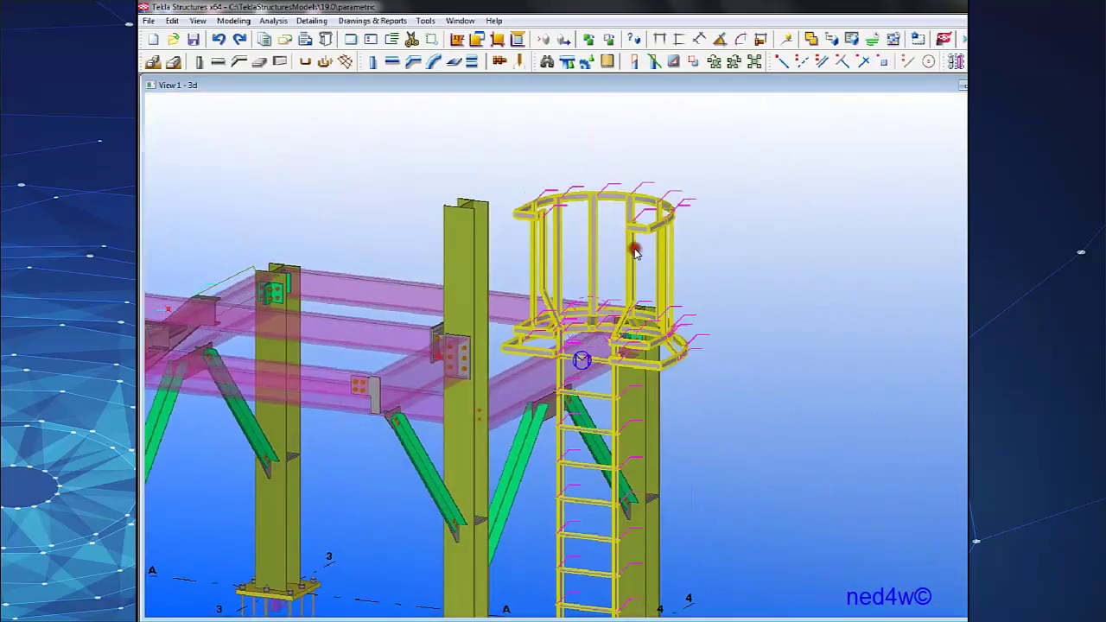
right_click(591, 358)
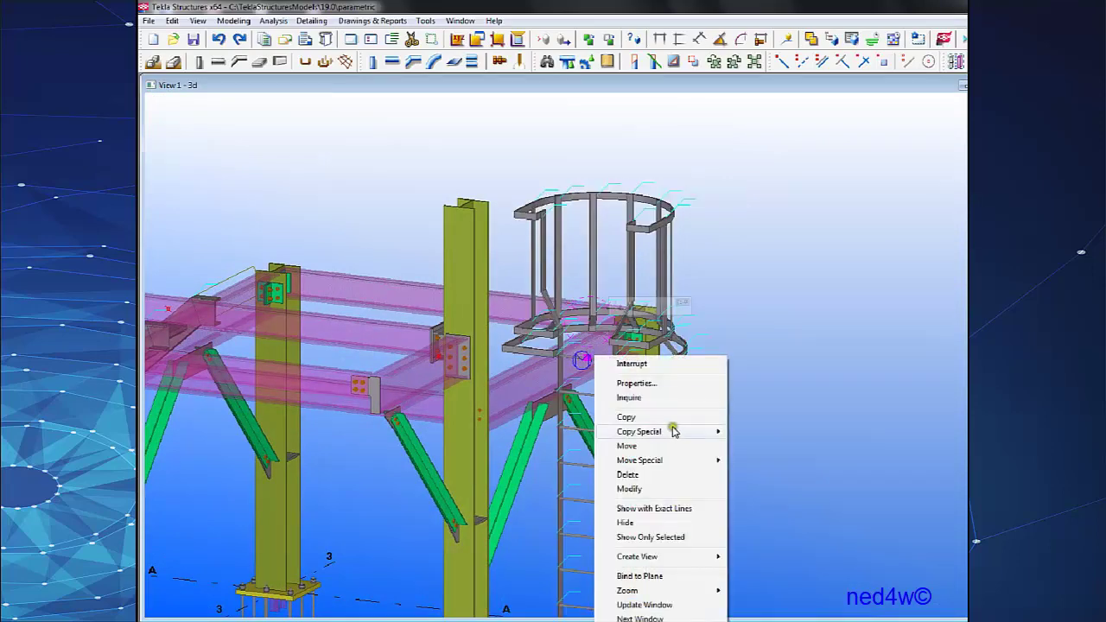
mouse_move(682, 460)
click(752, 460)
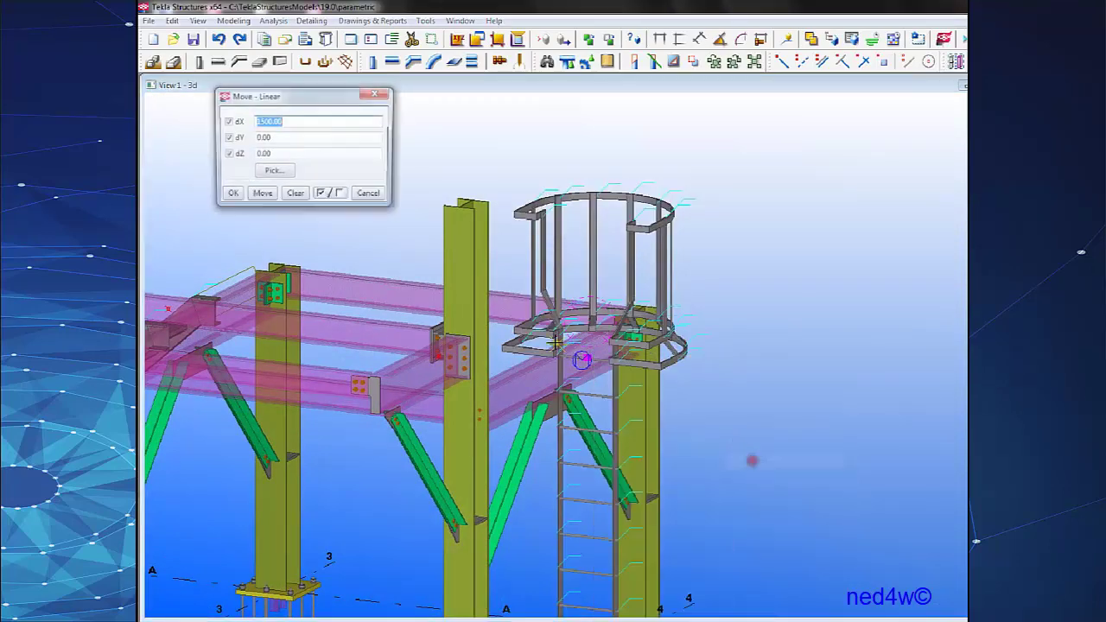
click(588, 359)
middle_drag(623, 267, 659, 395)
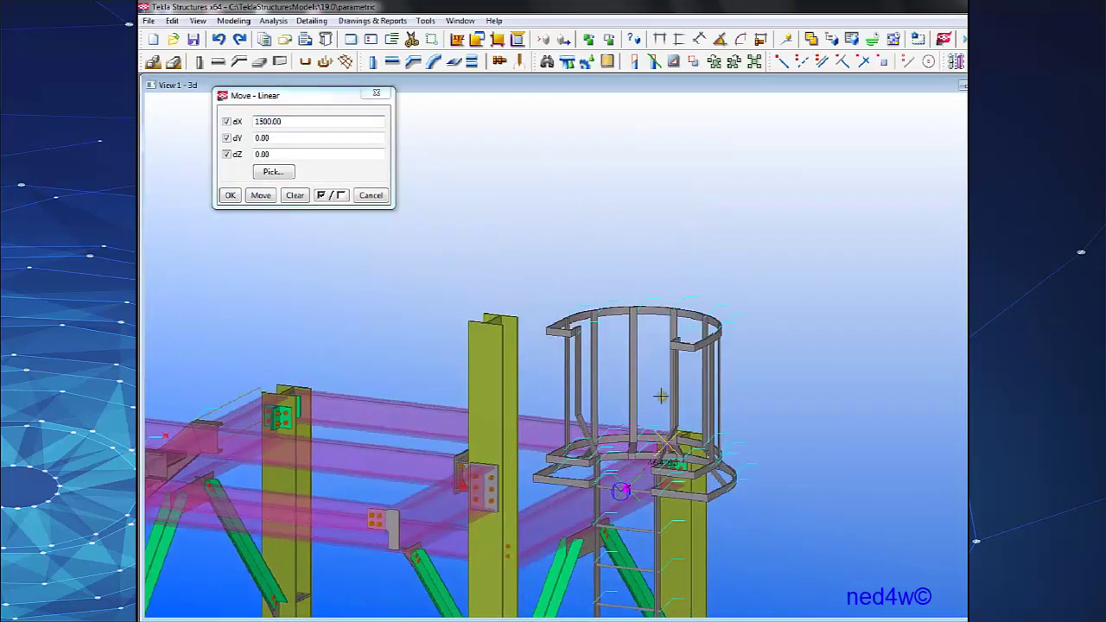
scroll(659, 395, down, 1)
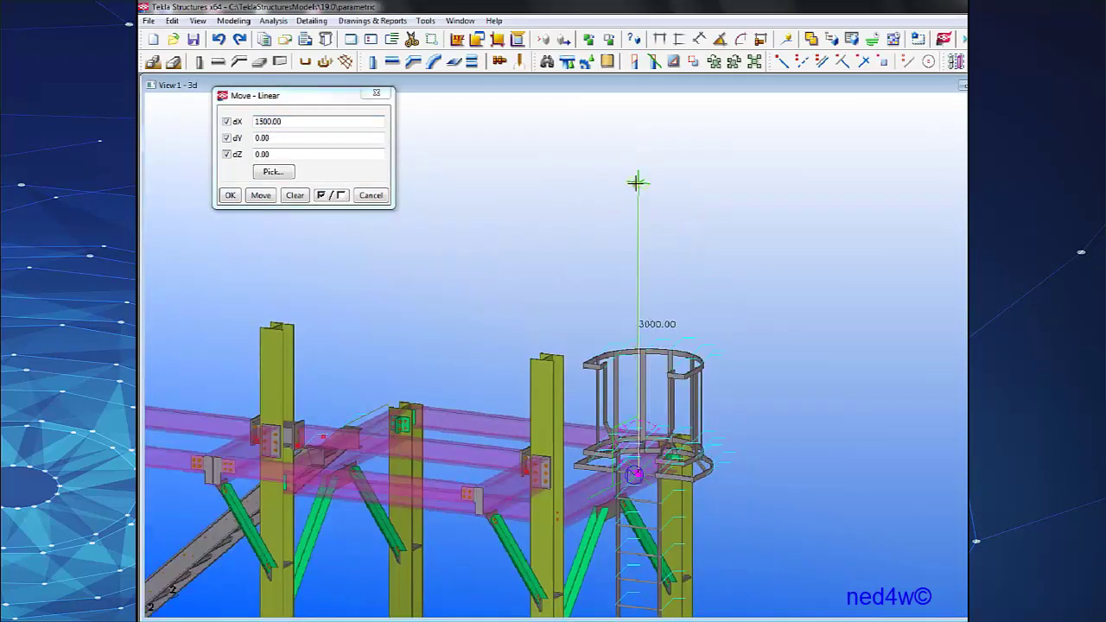
click(637, 183)
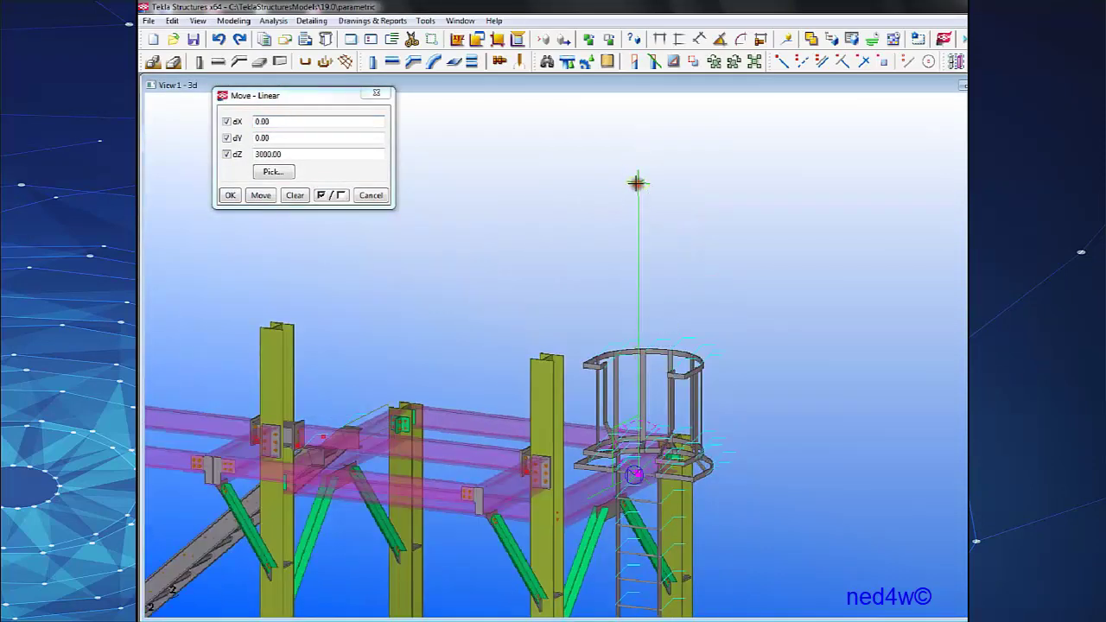
click(262, 195)
click(232, 195)
right_click(480, 188)
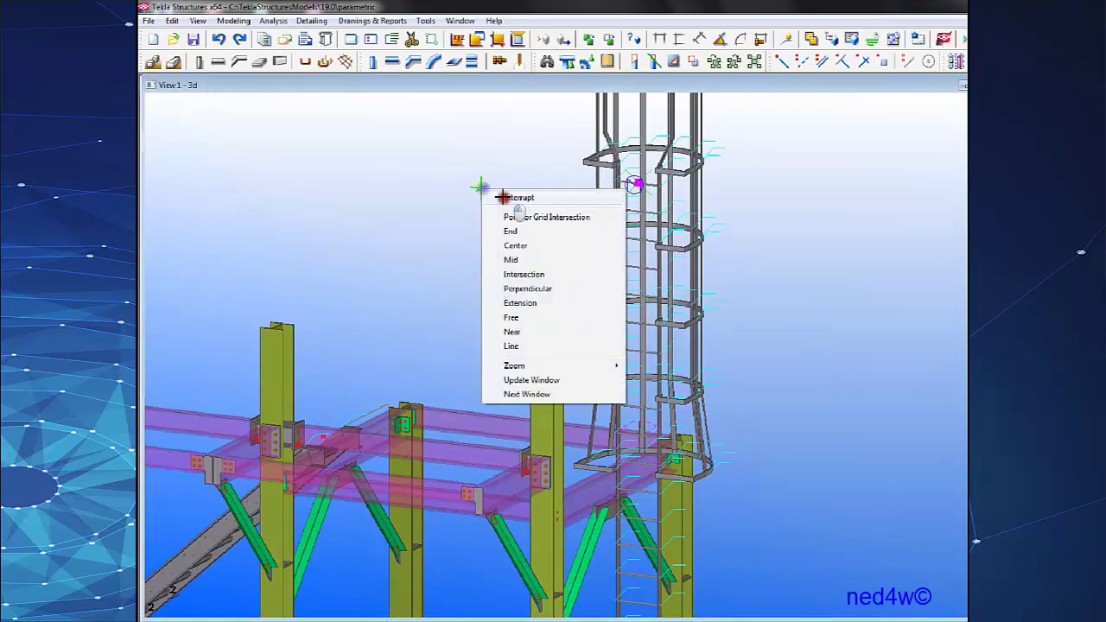
click(504, 198)
Examine the full height of the extended ladder against the whole frame from several directions.
scroll(582, 297, down, 2)
ctrl+middle_drag(635, 324, 755, 368)
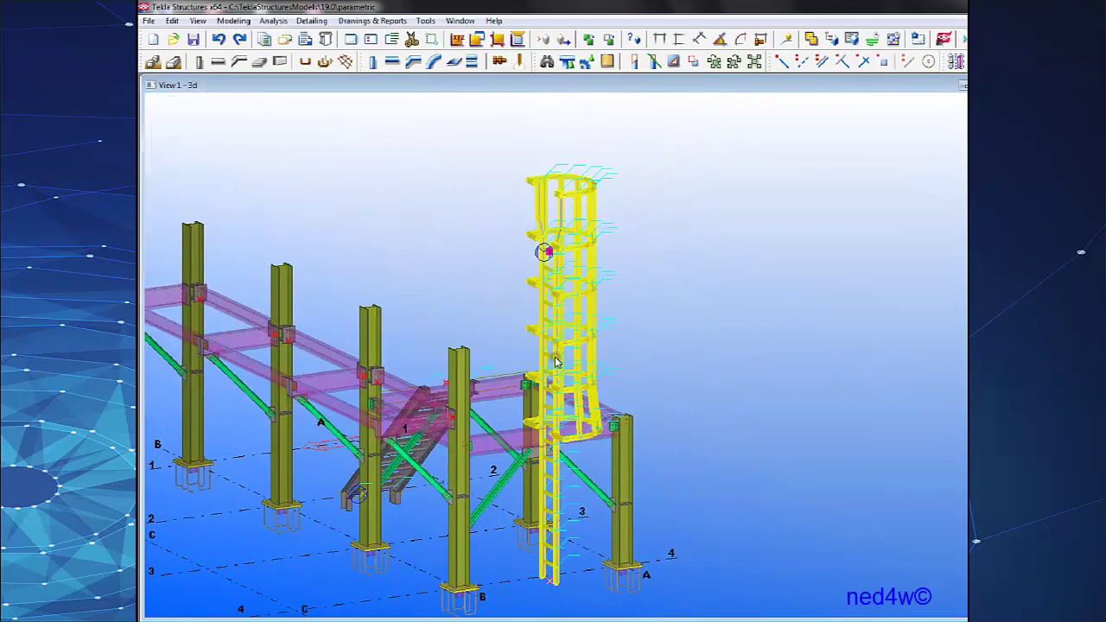
click(636, 370)
middle_drag(270, 355, 805, 359)
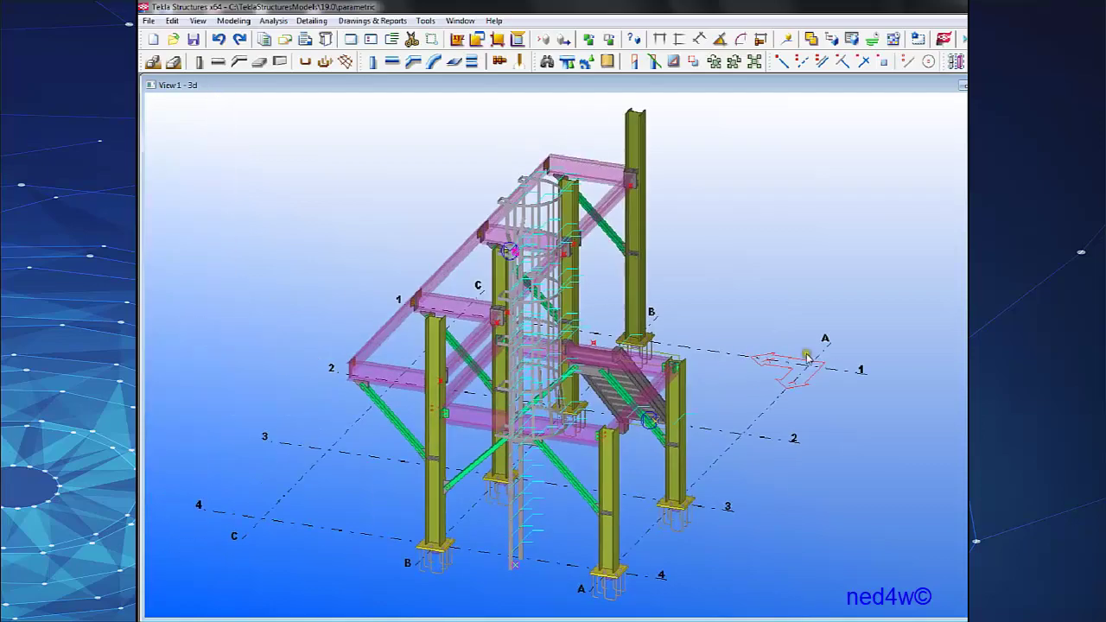
Switch to the plan view and open the rotation parameters of the Ladder (S35) beside grid line 4.
scroll(588, 344, up, 3)
click(558, 357)
ctrl+middle_drag(524, 362, 424, 361)
ctrl+middle_drag(560, 389, 486, 409)
key(ctrl+p)
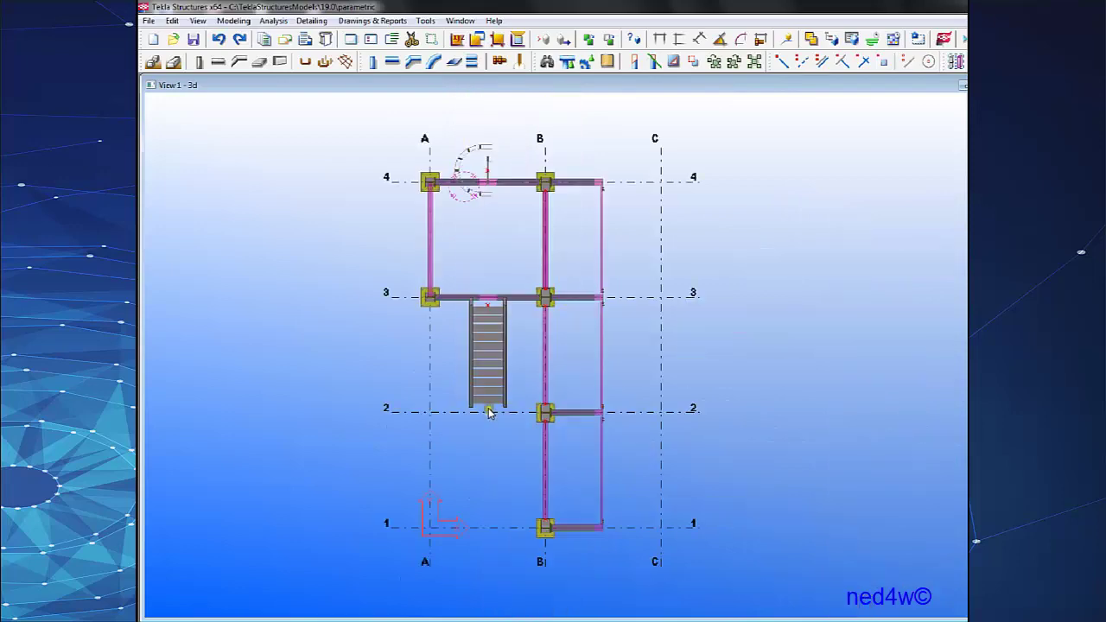
scroll(467, 259, up, 2)
scroll(584, 248, up, 4)
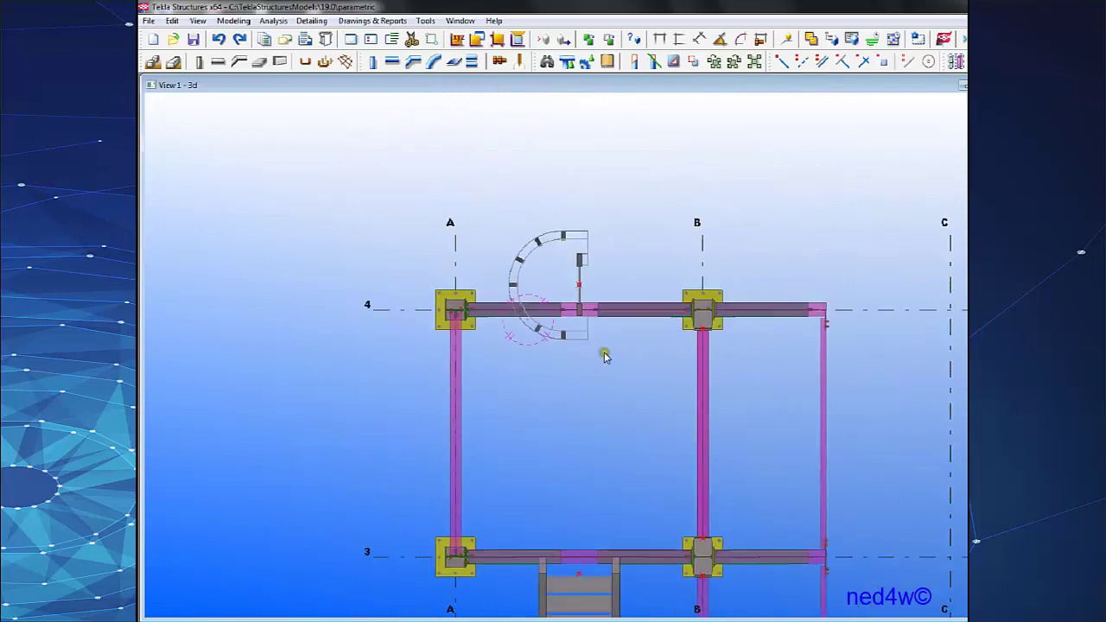
double_click(584, 248)
middle_drag(482, 284, 346, 282)
scroll(341, 282, down, 2)
scroll(409, 266, up, 2)
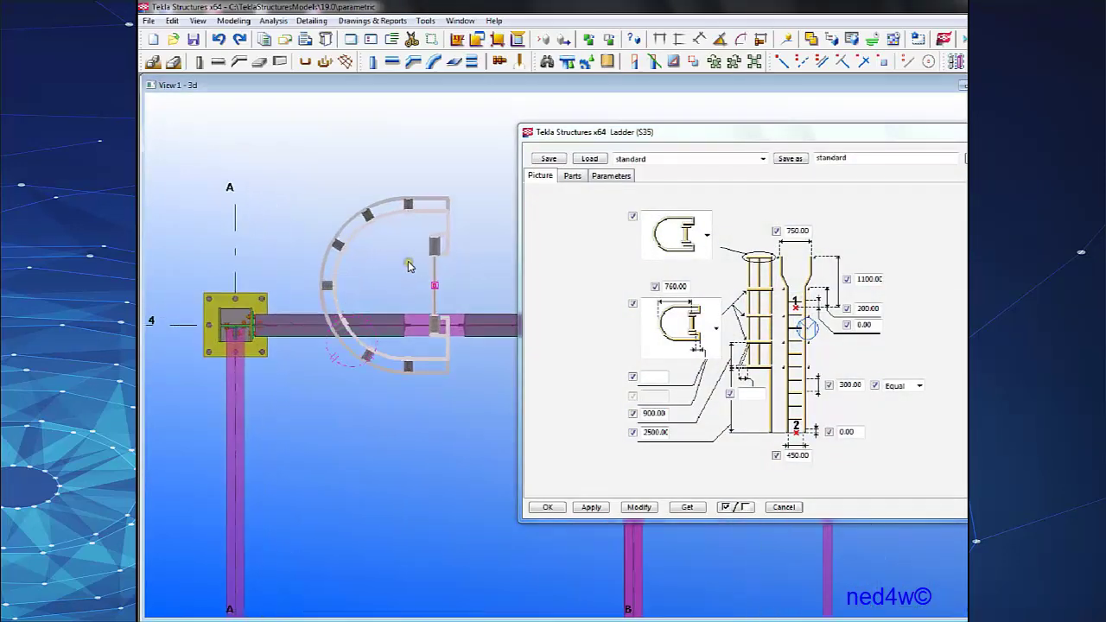
click(573, 176)
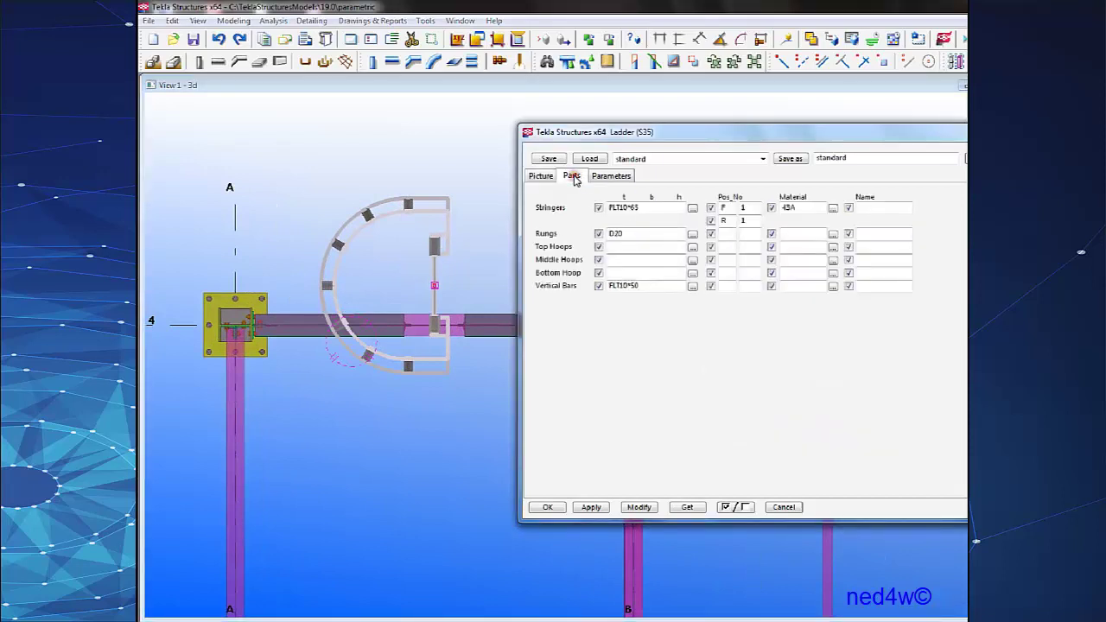
click(611, 177)
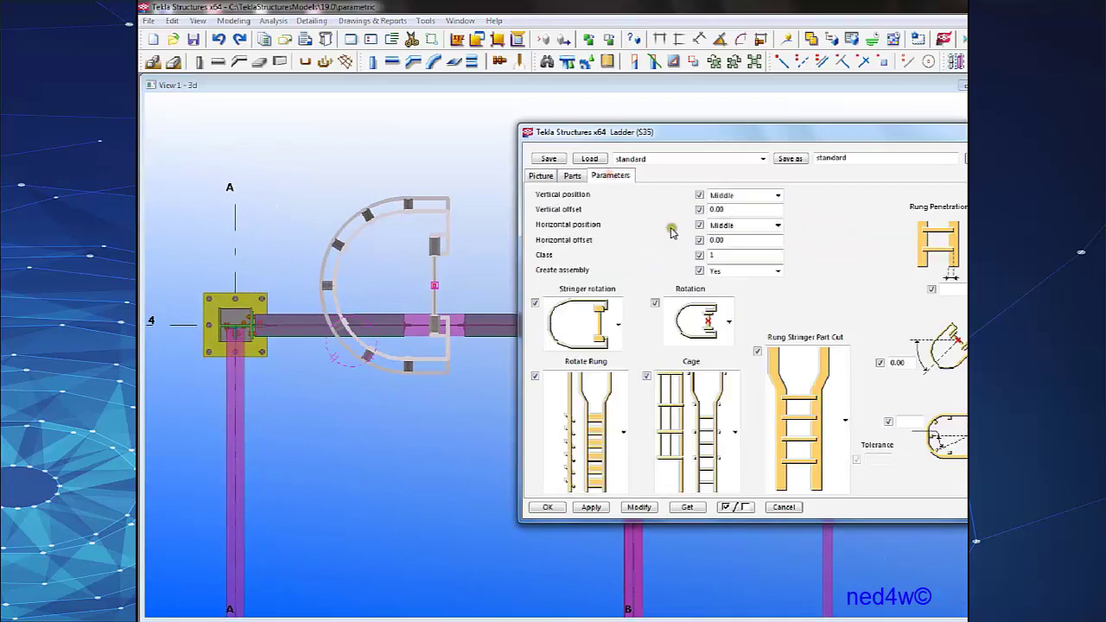
Modify the ladder with the rotation option that turns its cage toward grid line B.
click(728, 321)
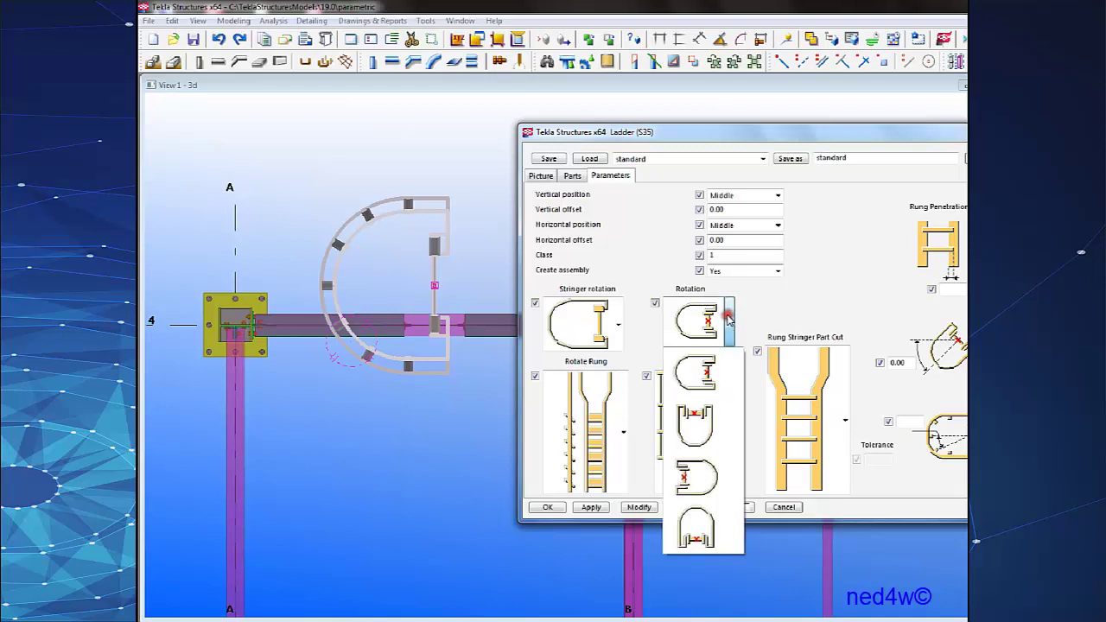
click(707, 484)
click(646, 507)
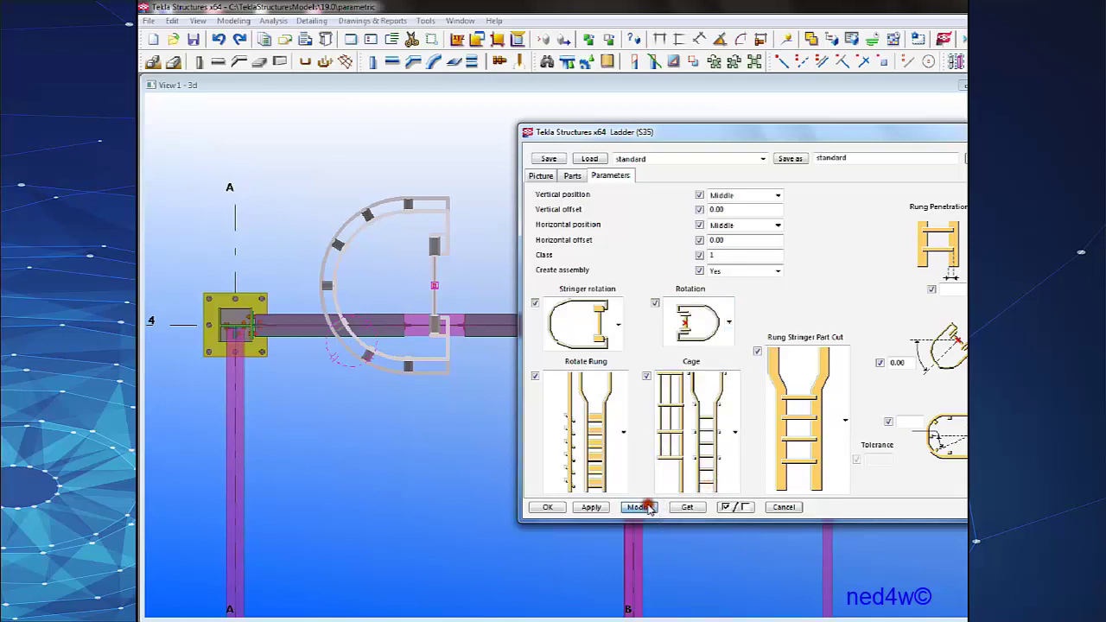
Modify the ladder with the rotation option that points its cage outward from grid line 4, away from the frame.
click(729, 322)
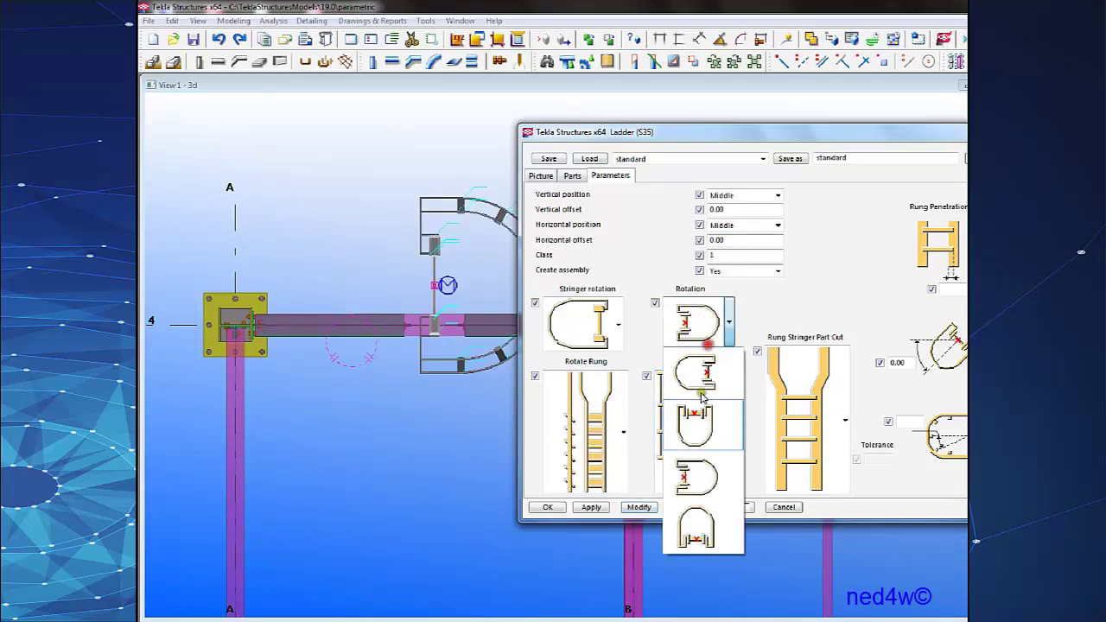
click(704, 536)
click(653, 510)
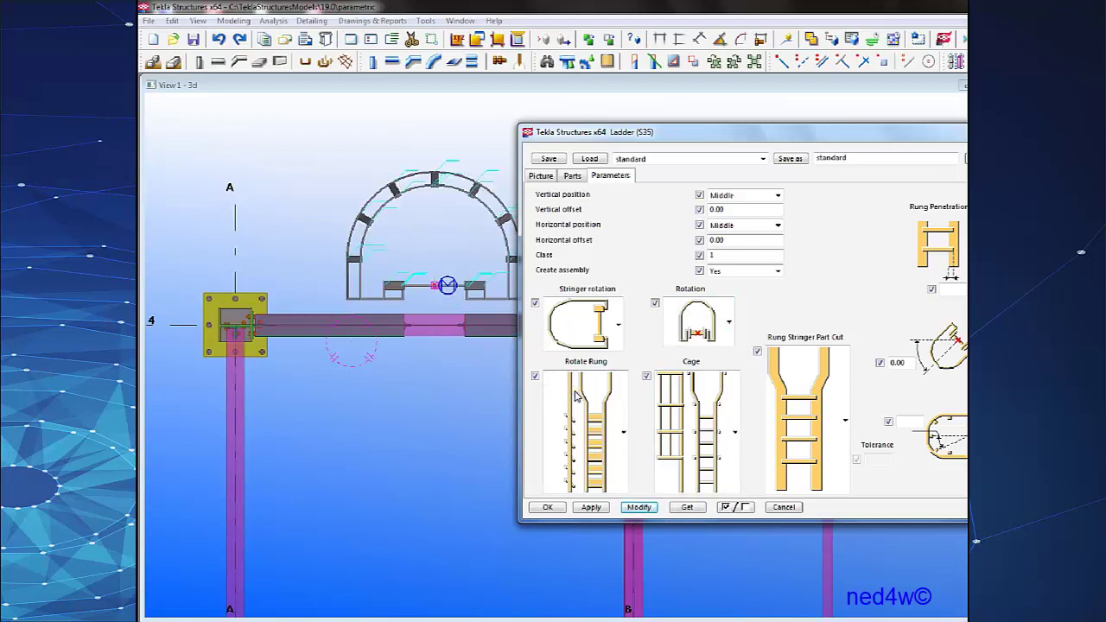
Change the ladder's top hoop to the shape open on one side, modify the ladder, and accept its settings.
click(541, 176)
click(704, 239)
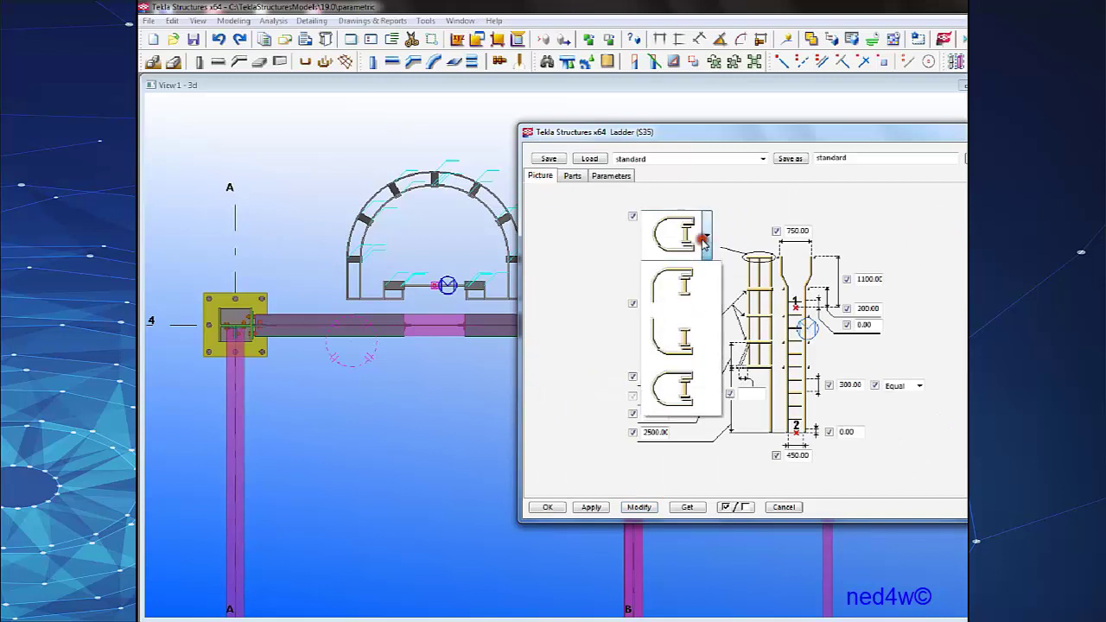
click(684, 301)
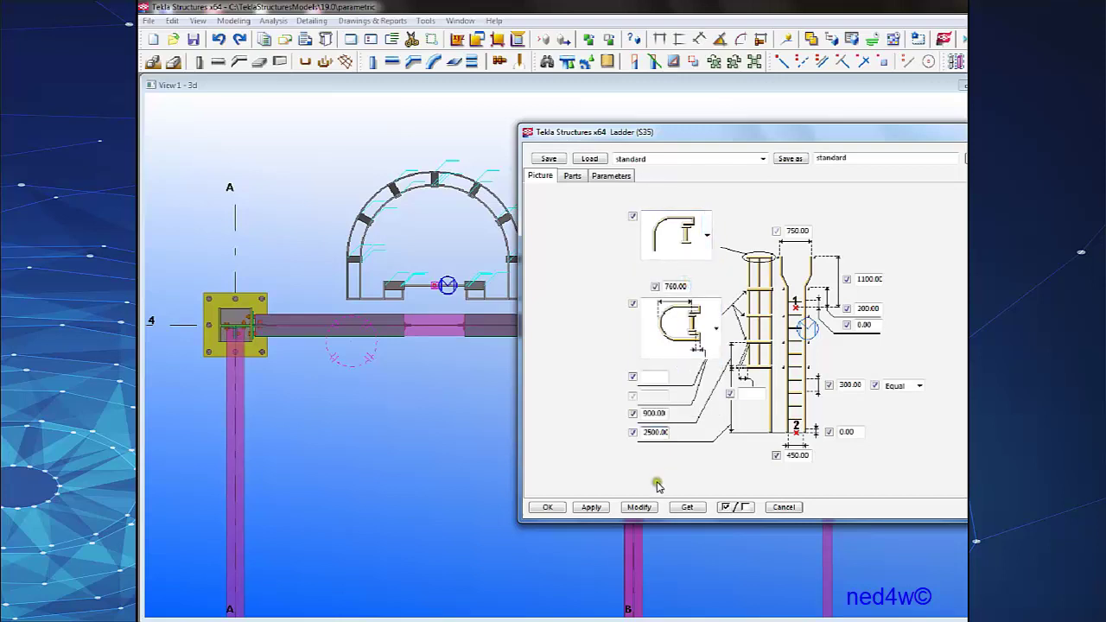
click(639, 507)
middle_drag(427, 294, 468, 214)
scroll(466, 215, up, 10)
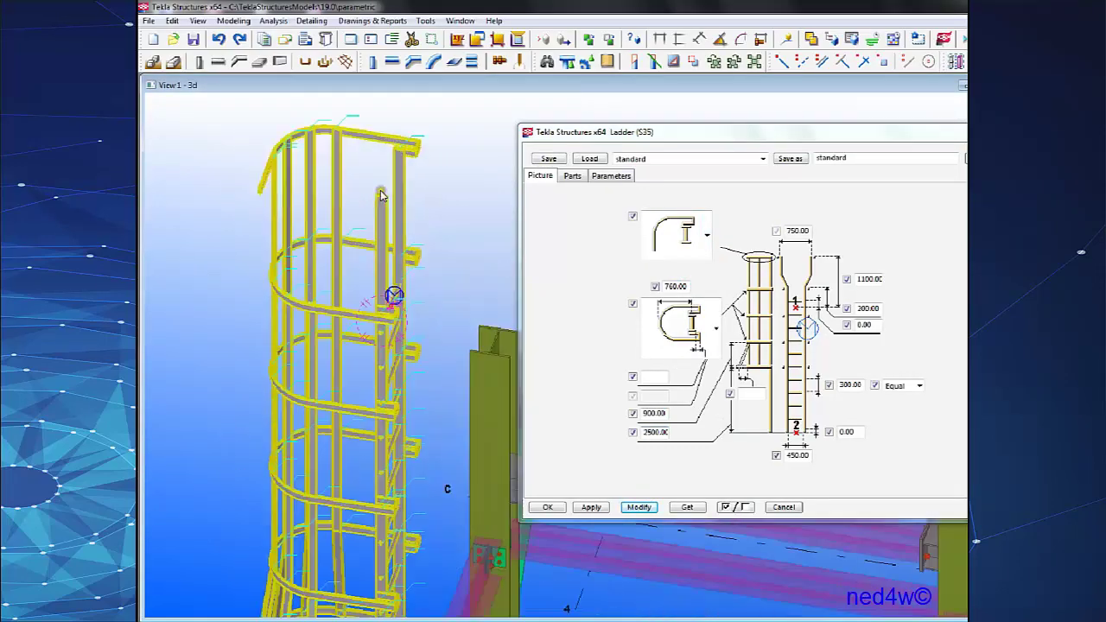
middle_drag(189, 173, 491, 257)
scroll(477, 261, down, 2)
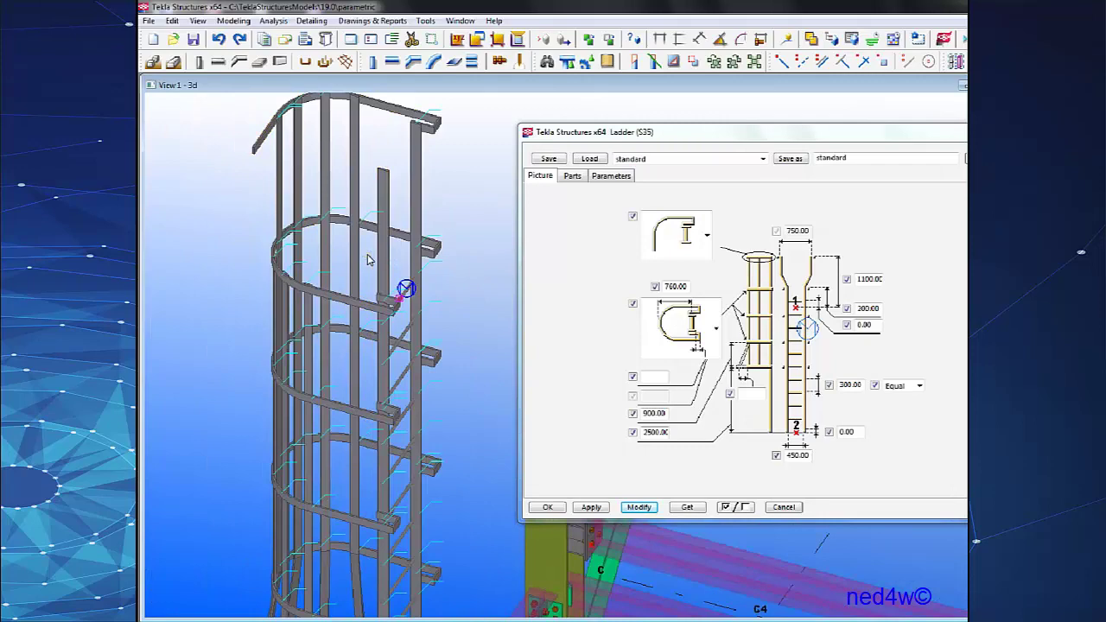
click(548, 508)
Examine the rotated ladder and its open top hoop against the frame beams from several directions.
middle_drag(471, 389, 578, 298)
scroll(600, 313, down, 2)
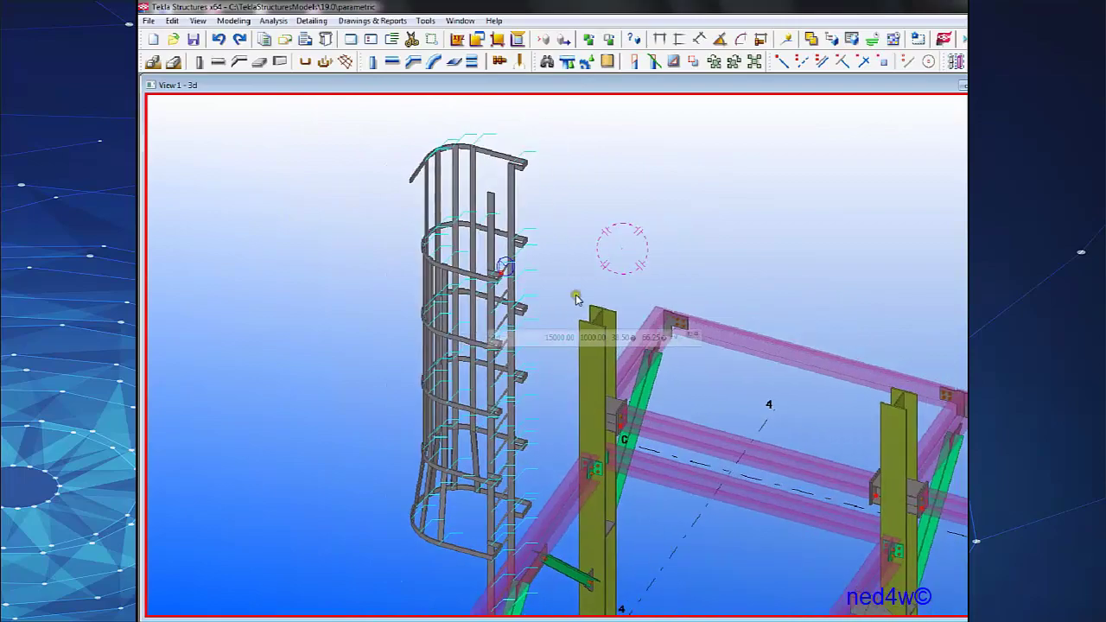
ctrl+middle_drag(506, 455, 637, 409)
middle_drag(746, 375, 605, 389)
scroll(544, 464, down, 2)
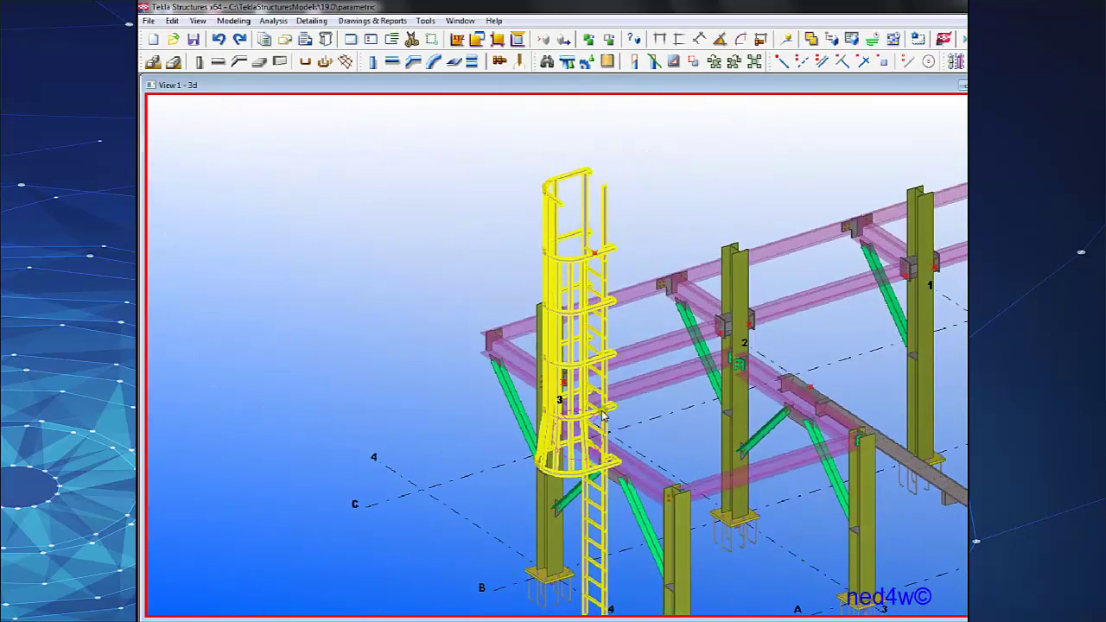
scroll(596, 380, up, 5)
click(688, 372)
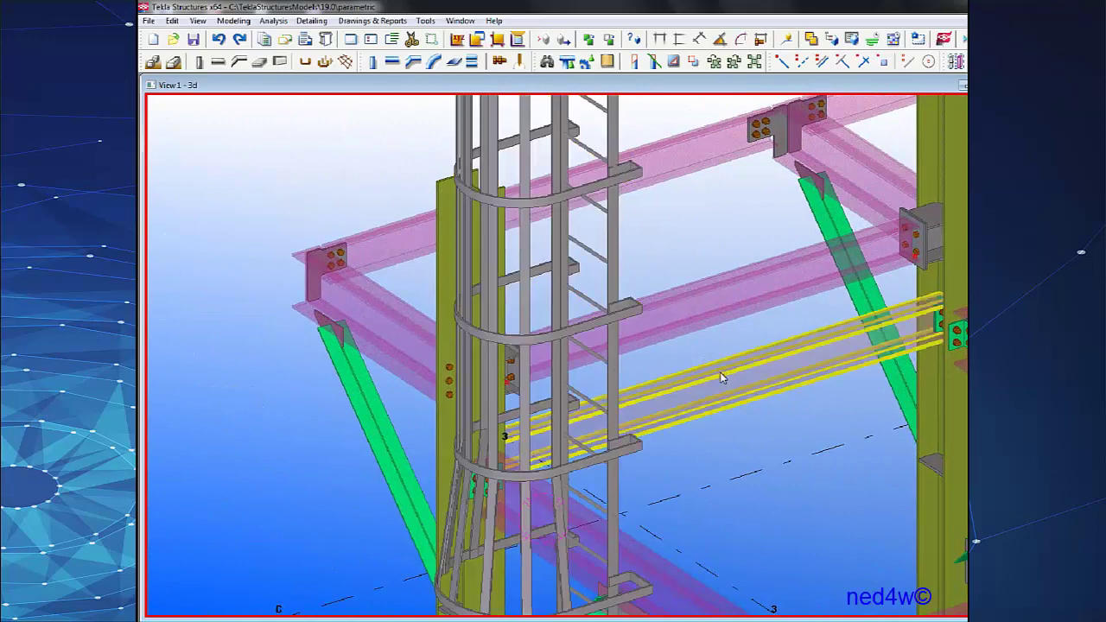
scroll(723, 378, down, 4)
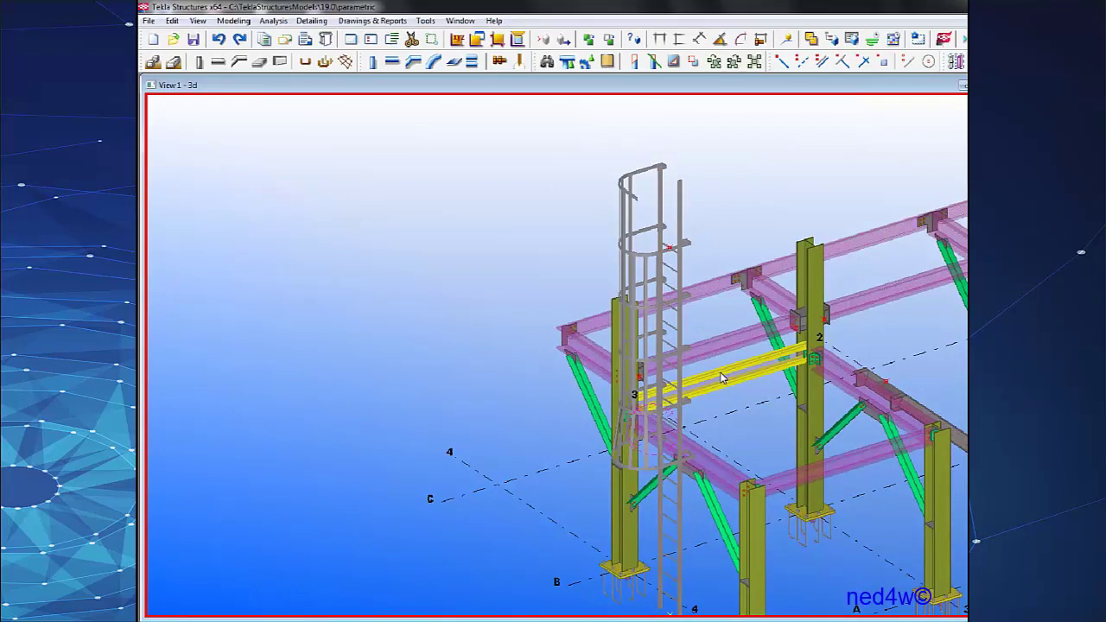
middle_drag(722, 378, 630, 358)
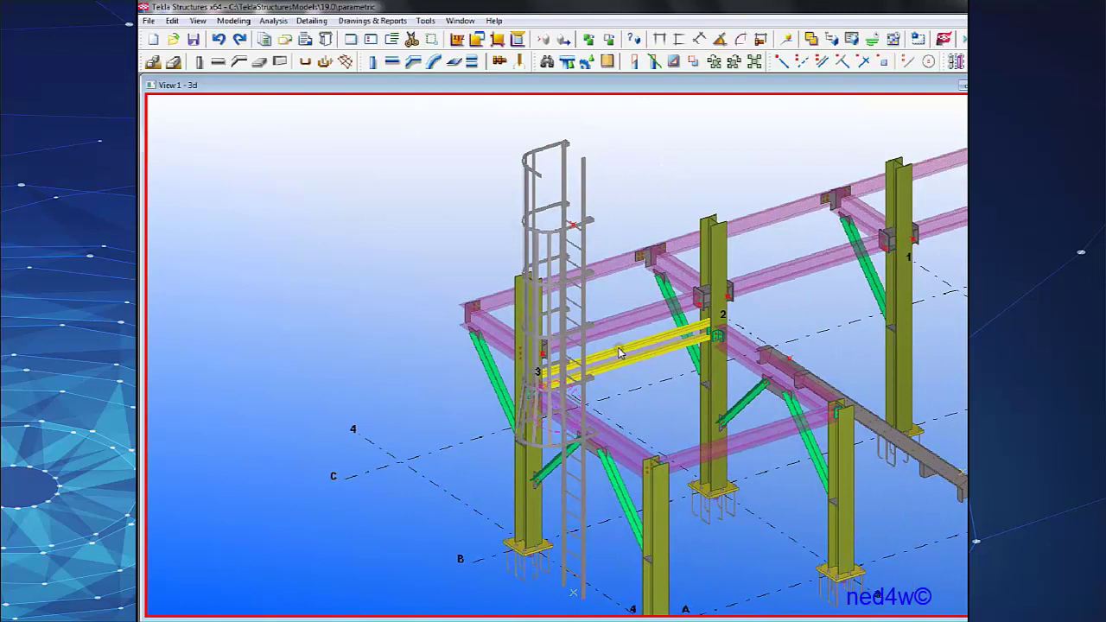
key(Delete)
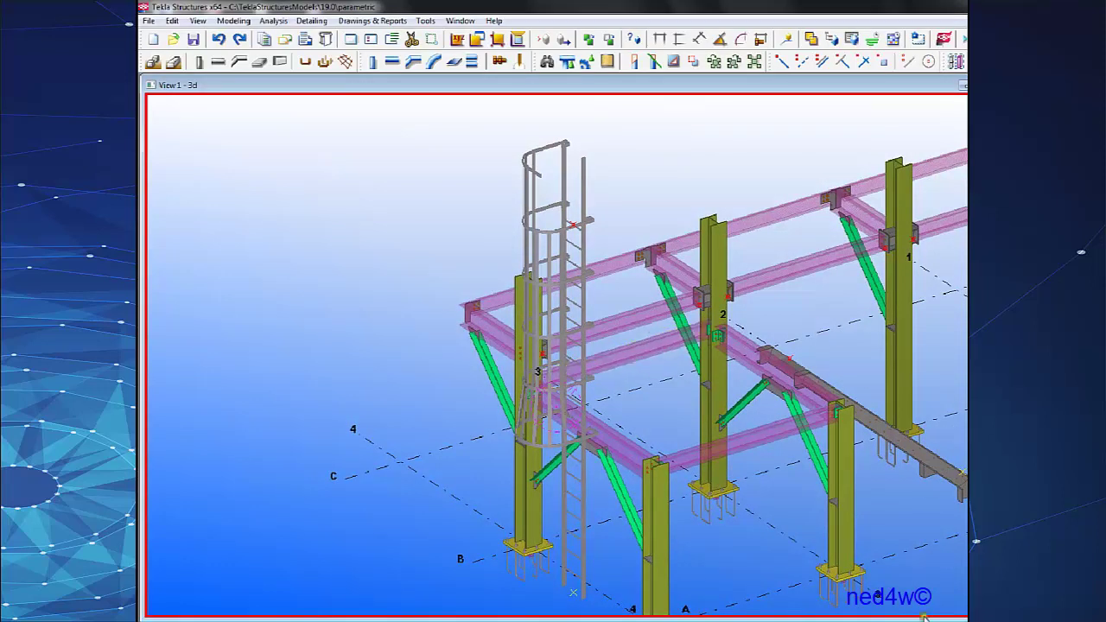
Move the component catalog clear of the model and examine the stair stringer and the platform beams as handrail locations.
click(922, 621)
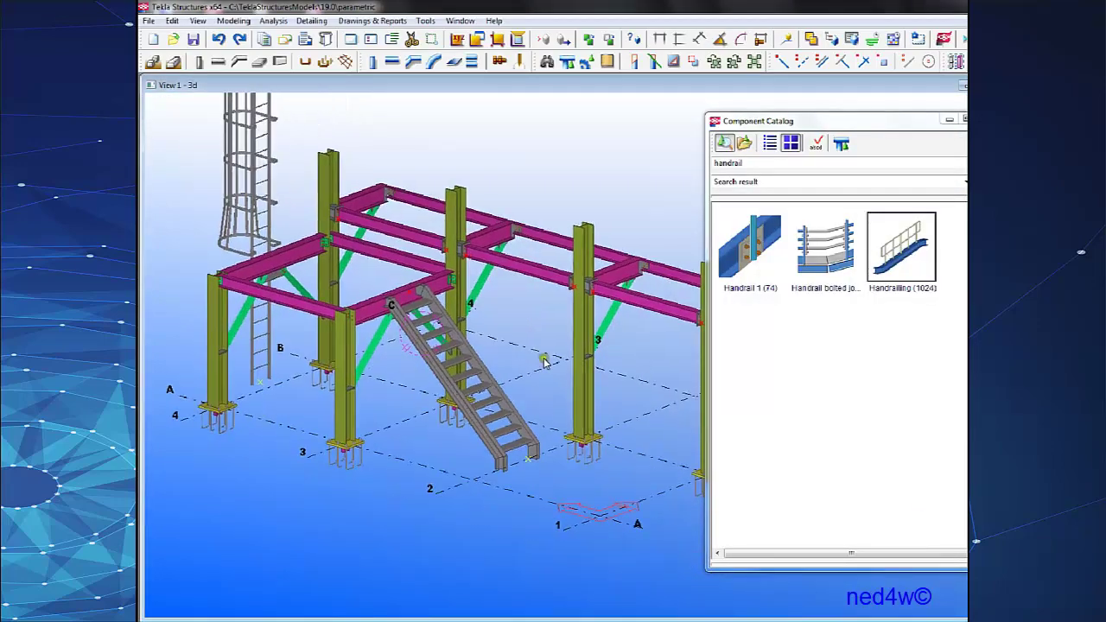
scroll(544, 358, up, 4)
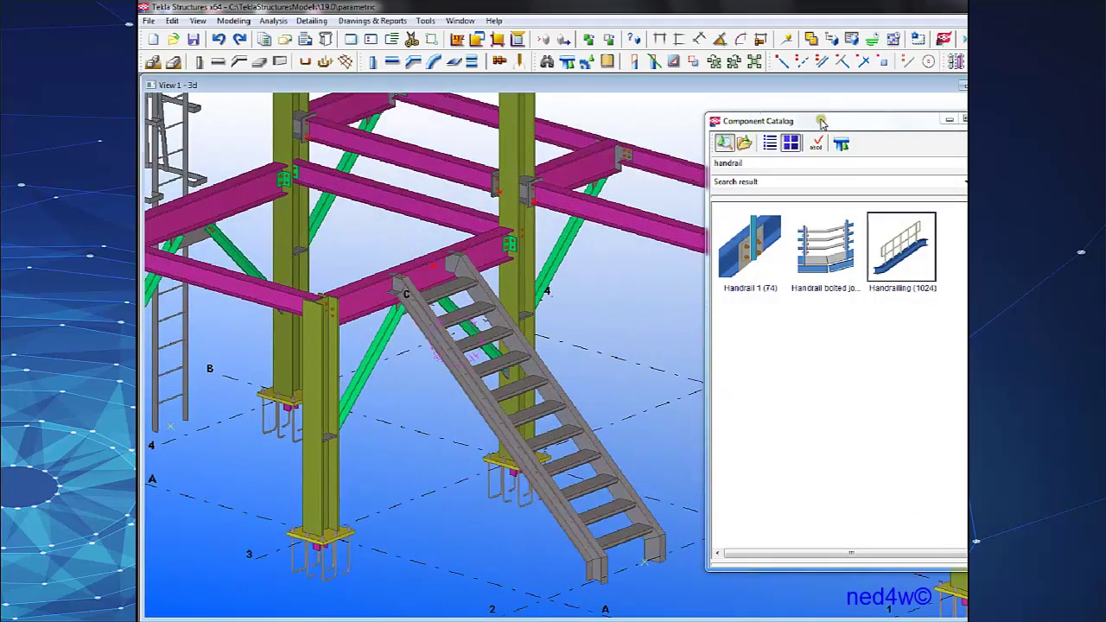
drag(821, 123, 885, 121)
middle_drag(495, 339, 531, 307)
scroll(544, 408, up, 3)
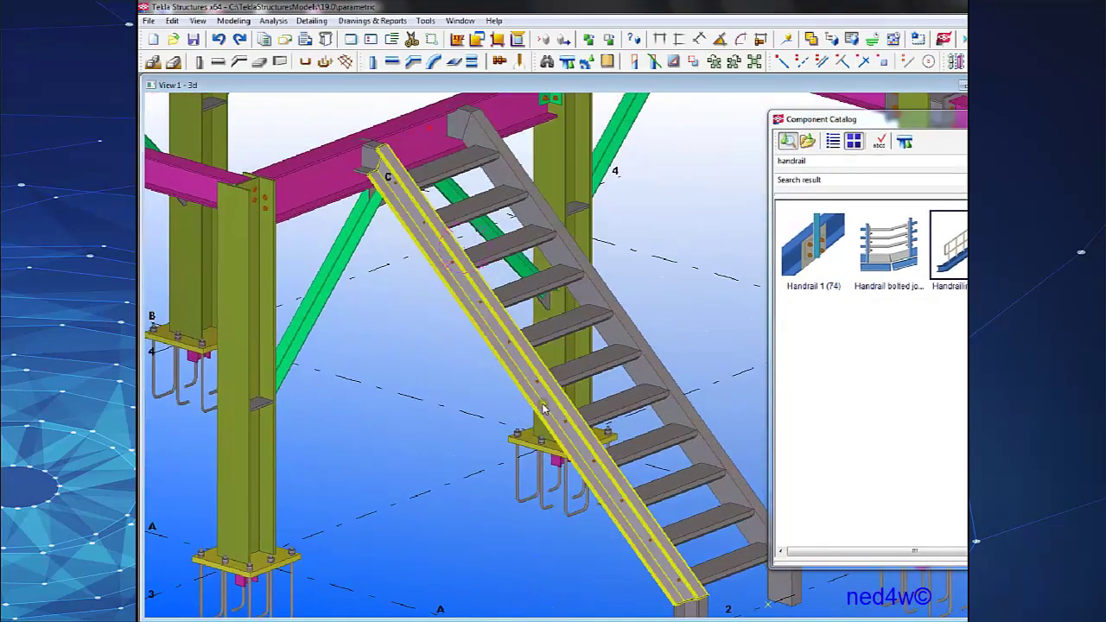
scroll(545, 410, down, 6)
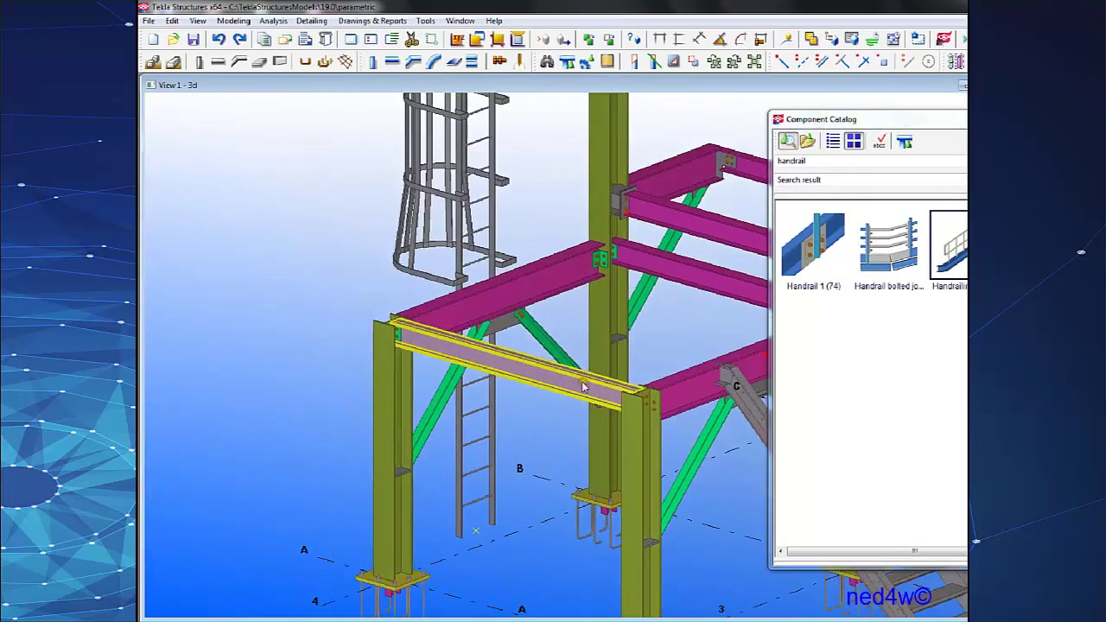
click(510, 280)
scroll(519, 286, up, 5)
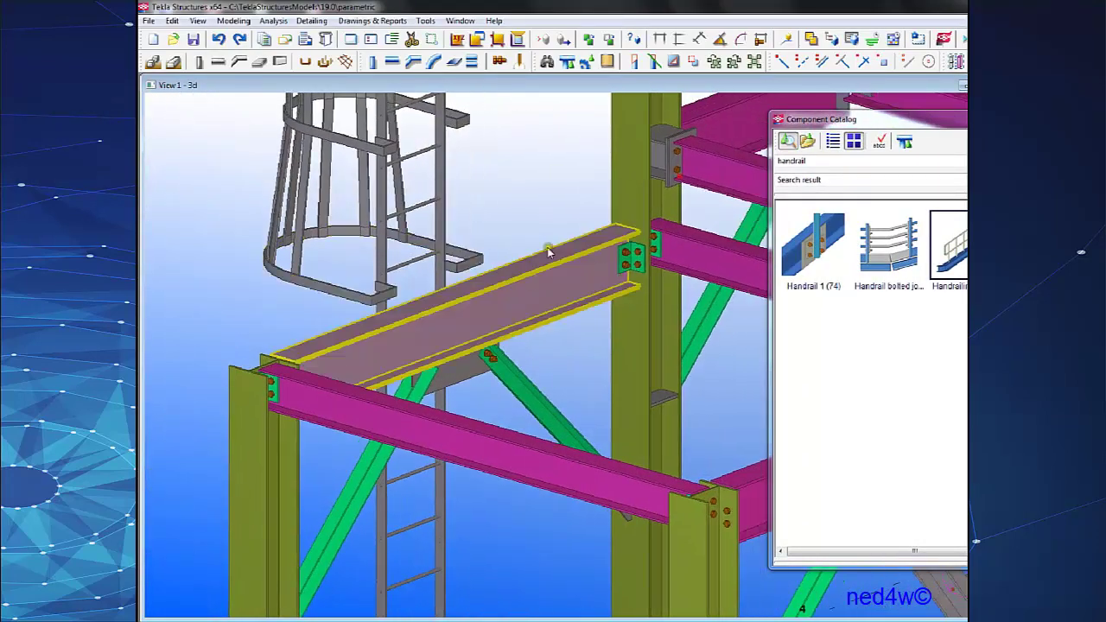
scroll(528, 268, down, 2)
click(705, 264)
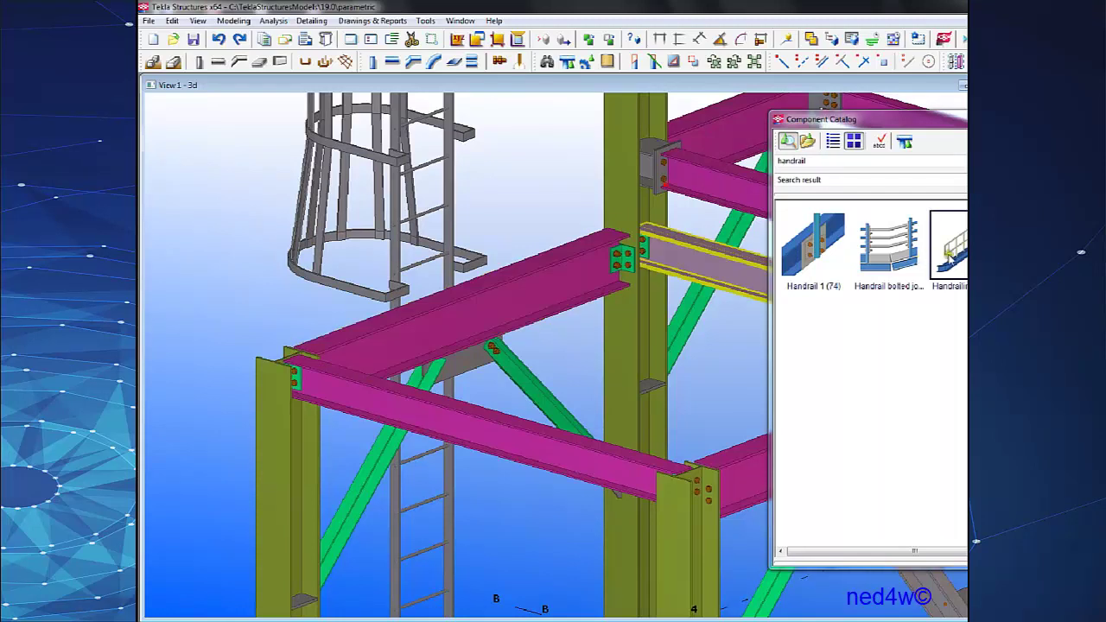
drag(823, 162, 716, 173)
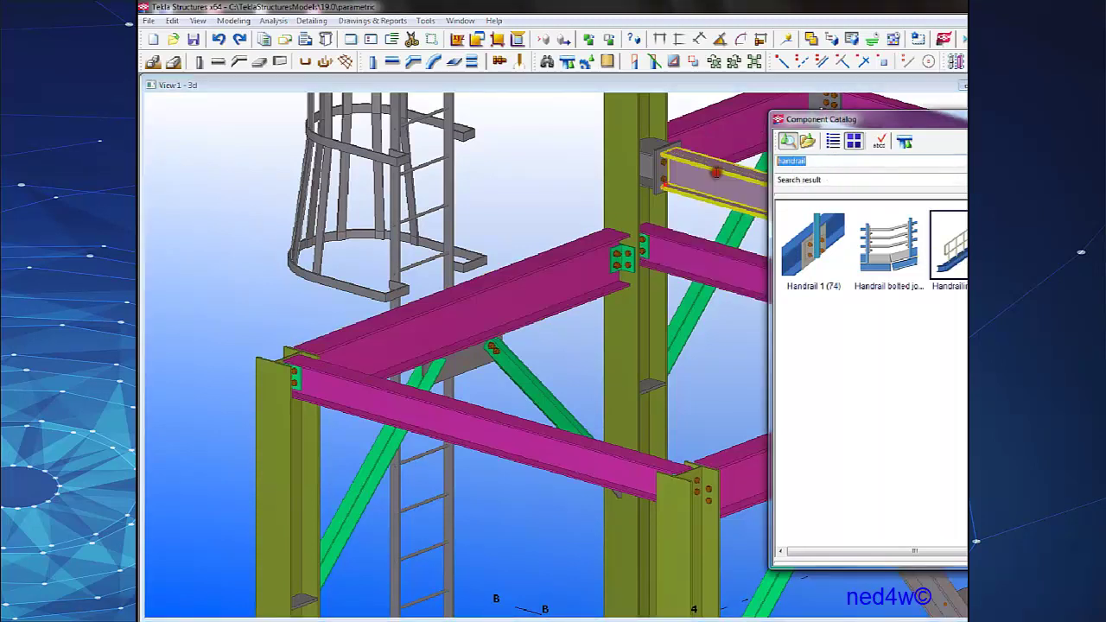
Open the Handrailing (1024) settings from the handrail search results and keep the platform beam on grid line 4 in view.
double_click(960, 252)
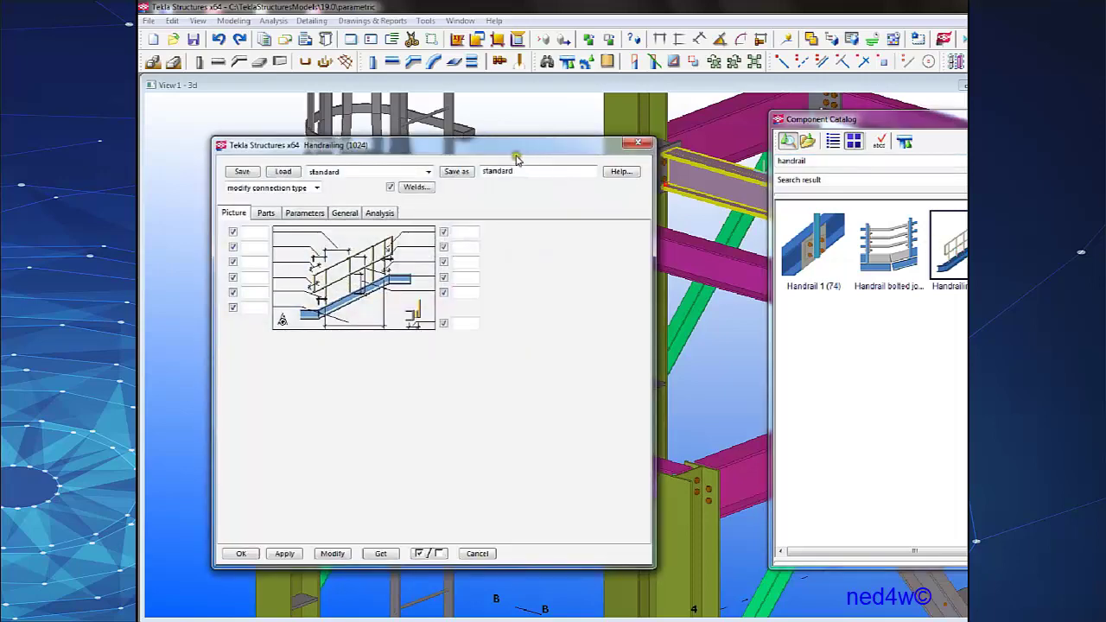
drag(515, 153, 888, 108)
scroll(450, 274, down, 2)
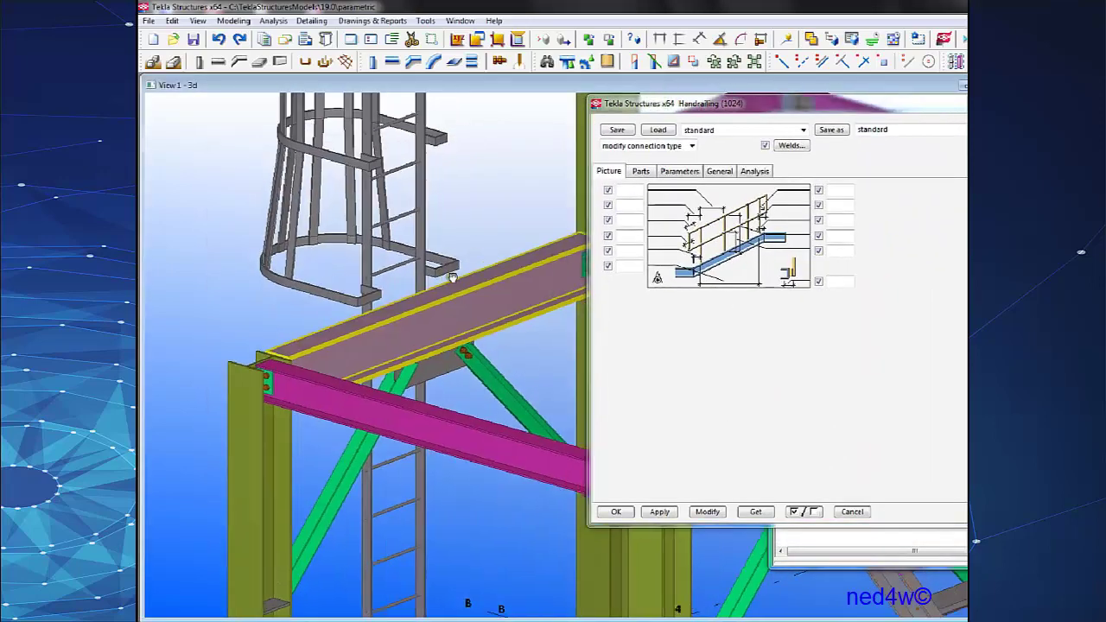
middle_drag(449, 274, 367, 269)
scroll(368, 270, up, 2)
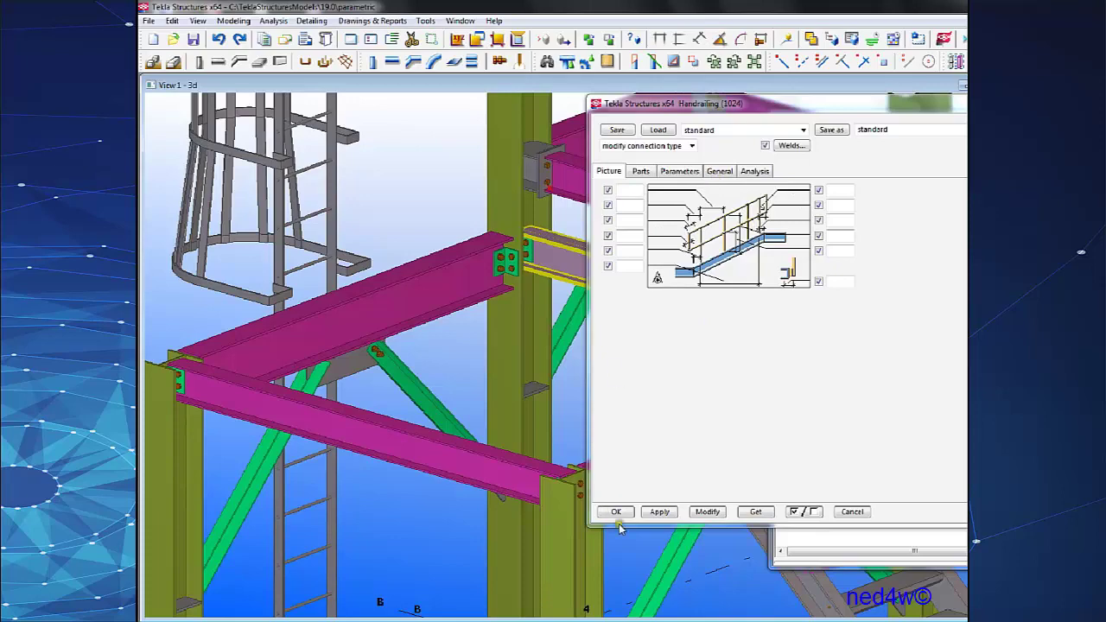
Apply the standard Handrailing (1024) settings, place the handrail along the platform beam on grid line 4, and end the command.
click(659, 513)
middle_drag(368, 322, 410, 309)
scroll(410, 308, up, 1)
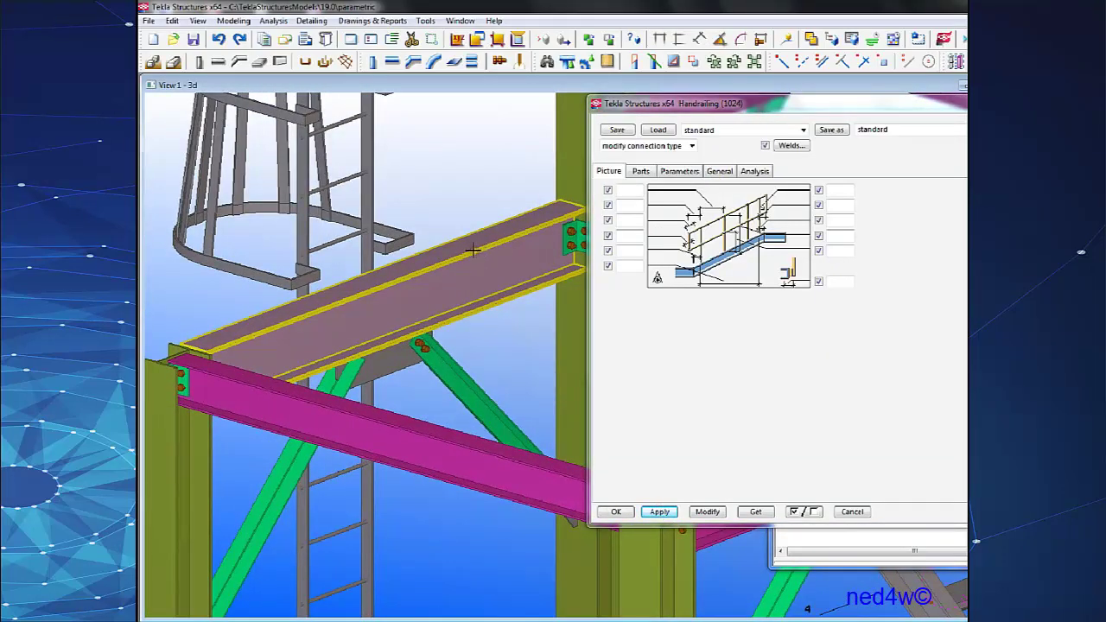
key(Right)
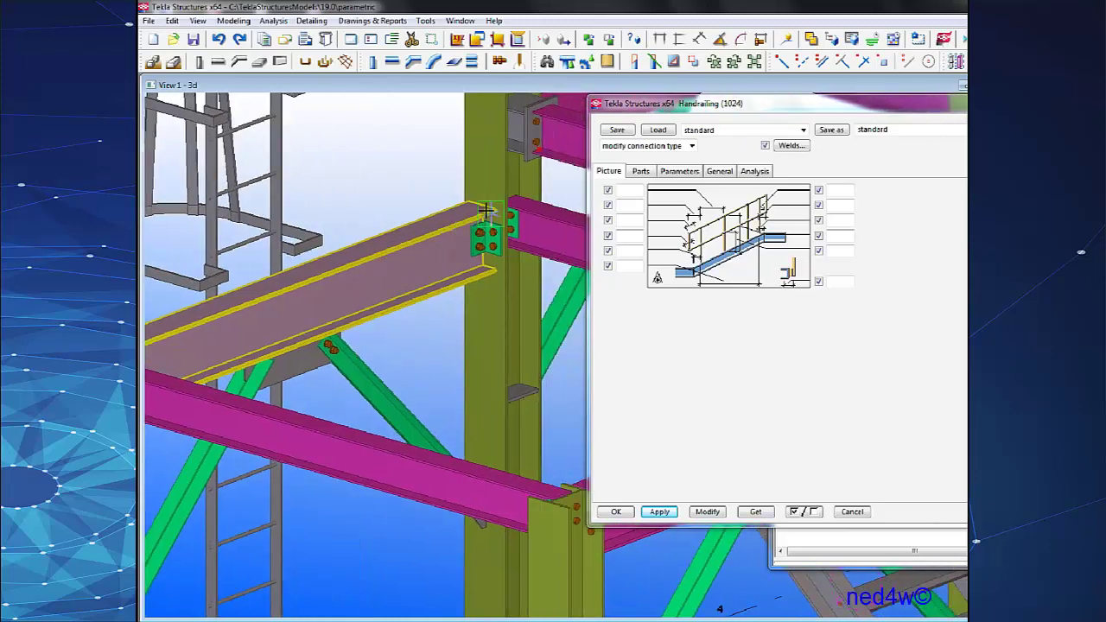
ctrl+middle_drag(482, 205, 453, 227)
right_click(451, 214)
click(474, 222)
ctrl+middle_drag(386, 250, 559, 261)
scroll(482, 306, up, 2)
scroll(497, 330, up, 3)
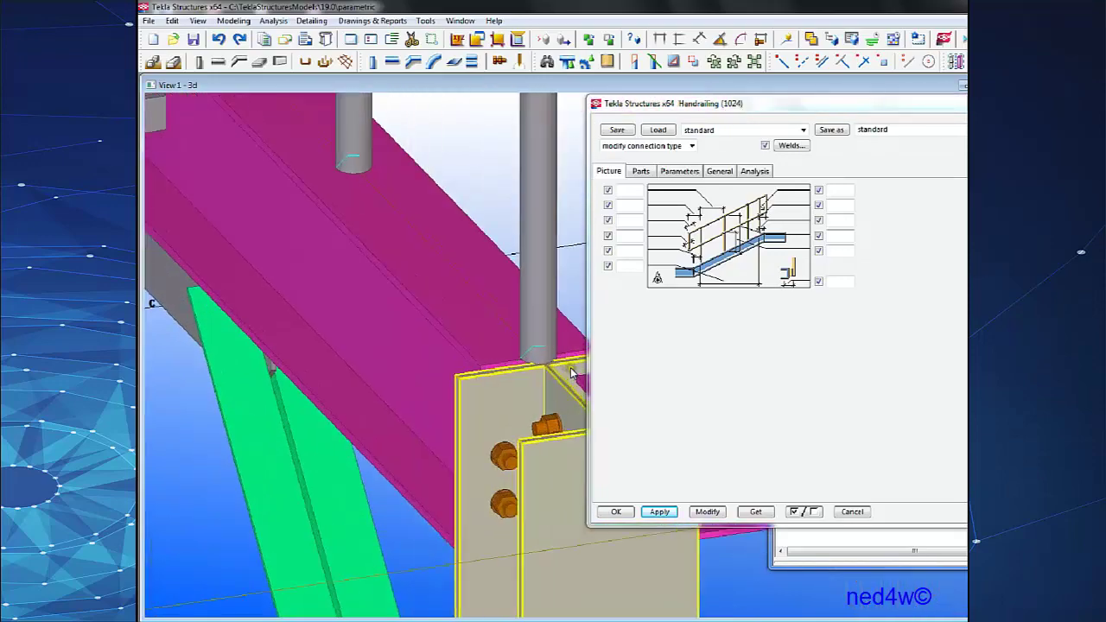
scroll(567, 372, down, 4)
Hide the caged ladder beside the grid line 4 platform beam.
ctrl+middle_drag(526, 332, 322, 314)
scroll(287, 331, down, 3)
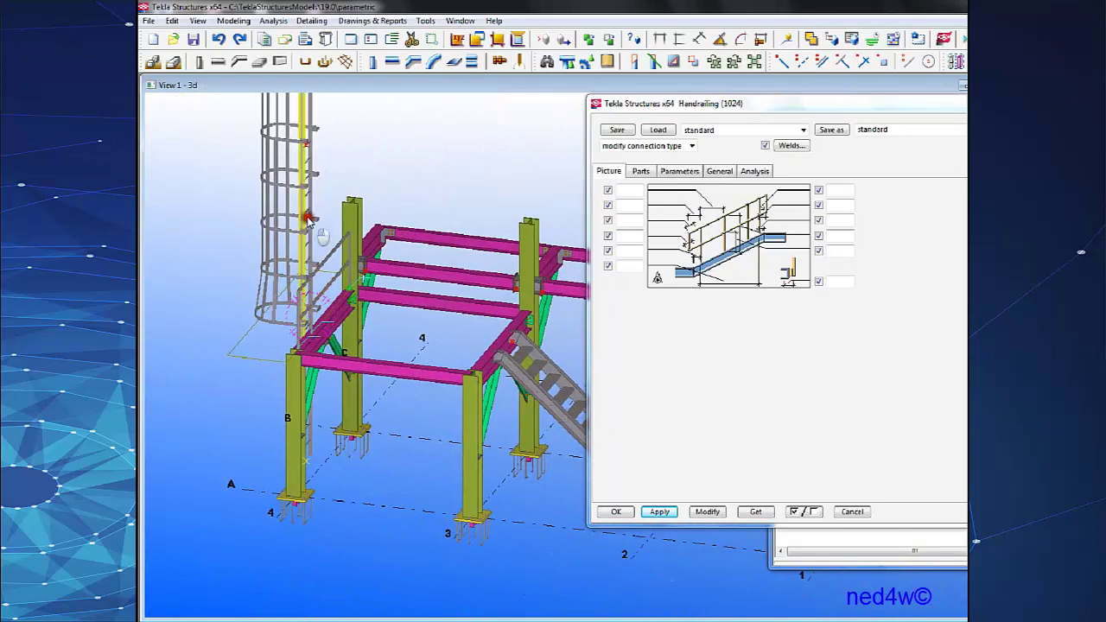
click(304, 215)
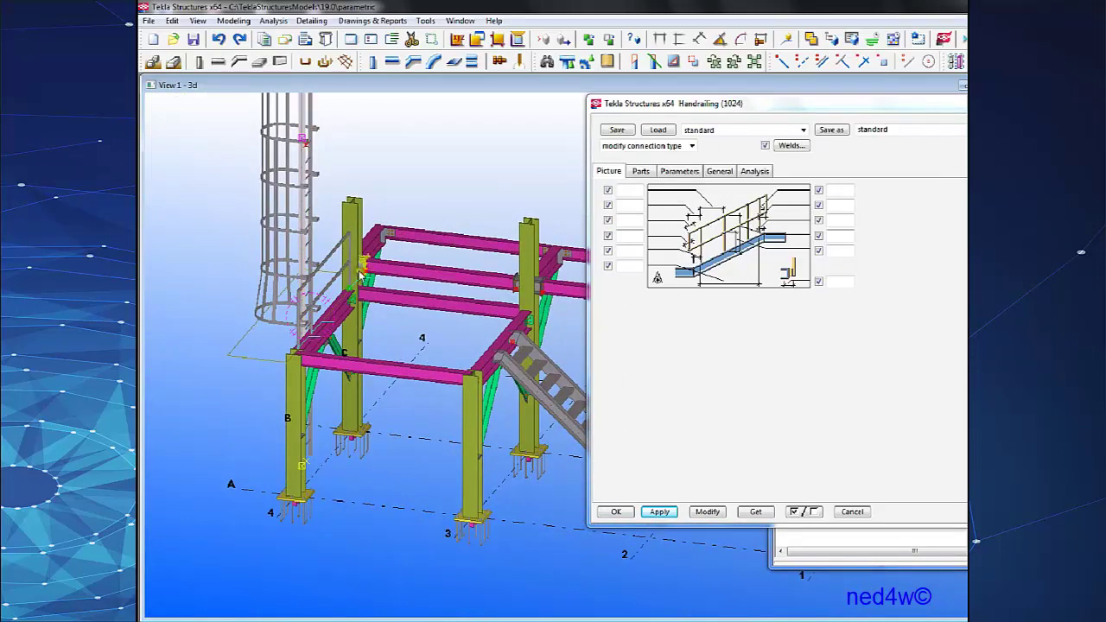
click(304, 207)
right_click(305, 204)
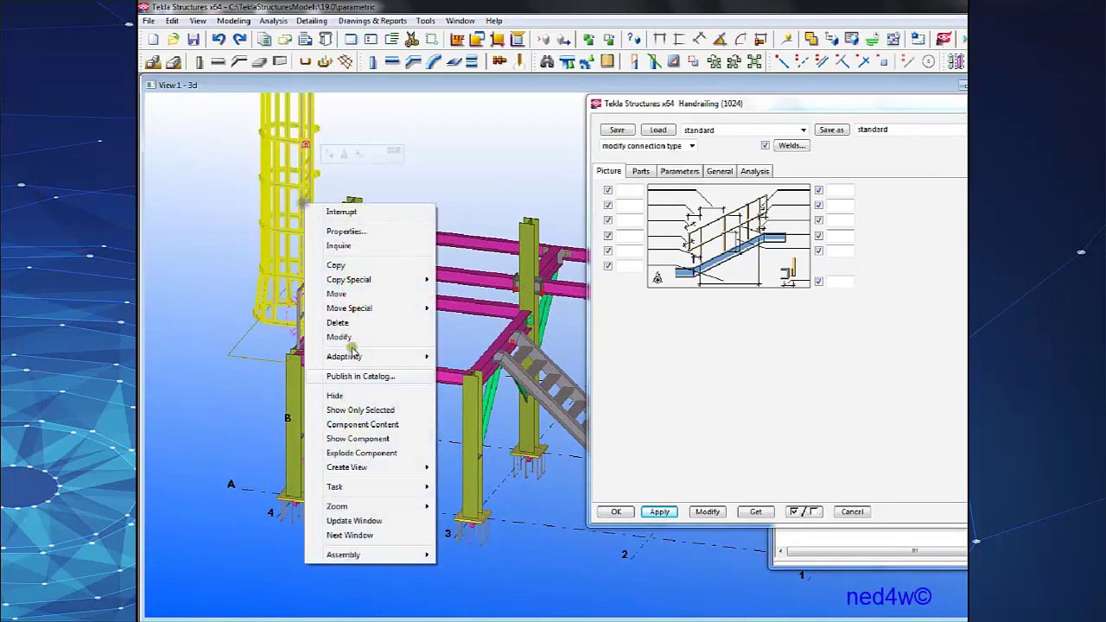
click(344, 395)
Try different part and component rendering modes, including show only selected, around the handrail beam on grid line 4.
middle_drag(277, 356, 485, 353)
scroll(369, 355, up, 2)
ctrl+middle_drag(468, 309, 564, 300)
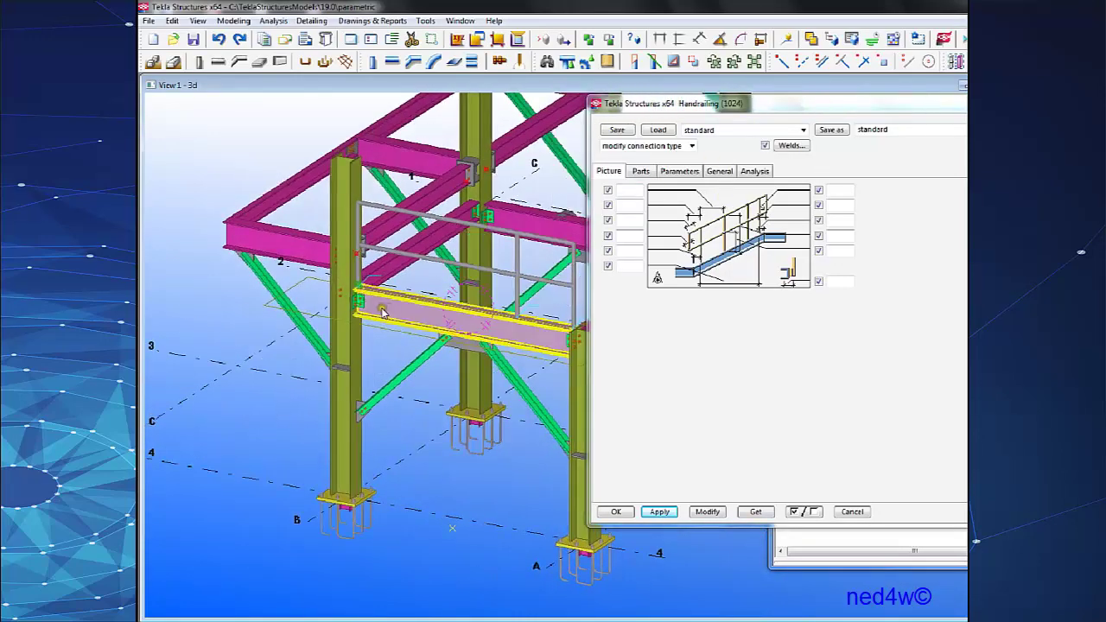
ctrl+middle_drag(382, 313, 360, 316)
scroll(441, 372, up, 2)
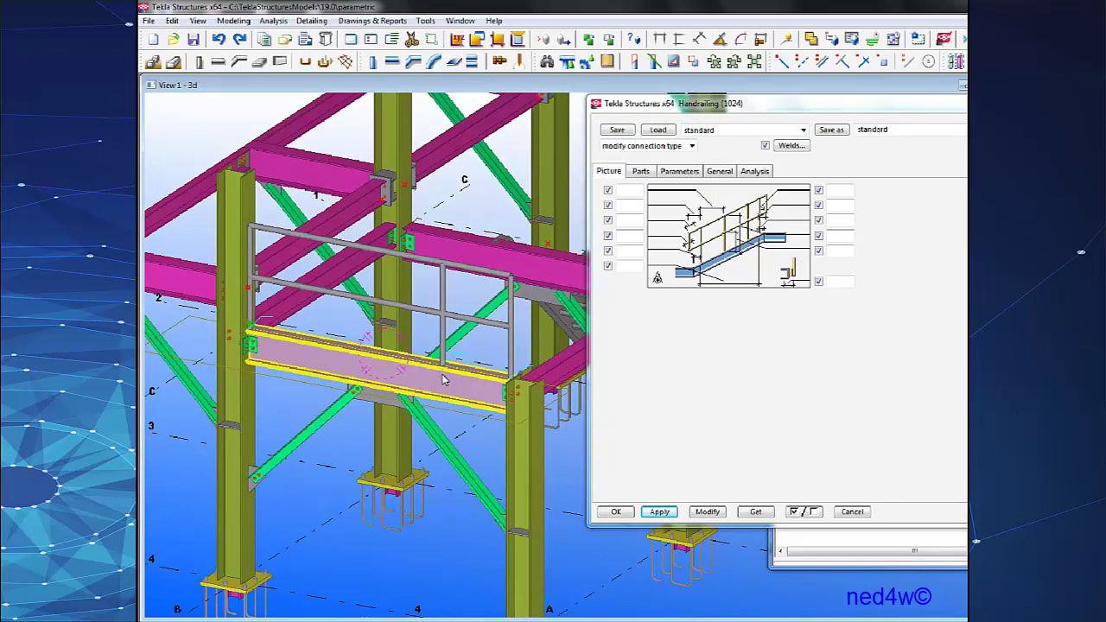
key(shift+5)
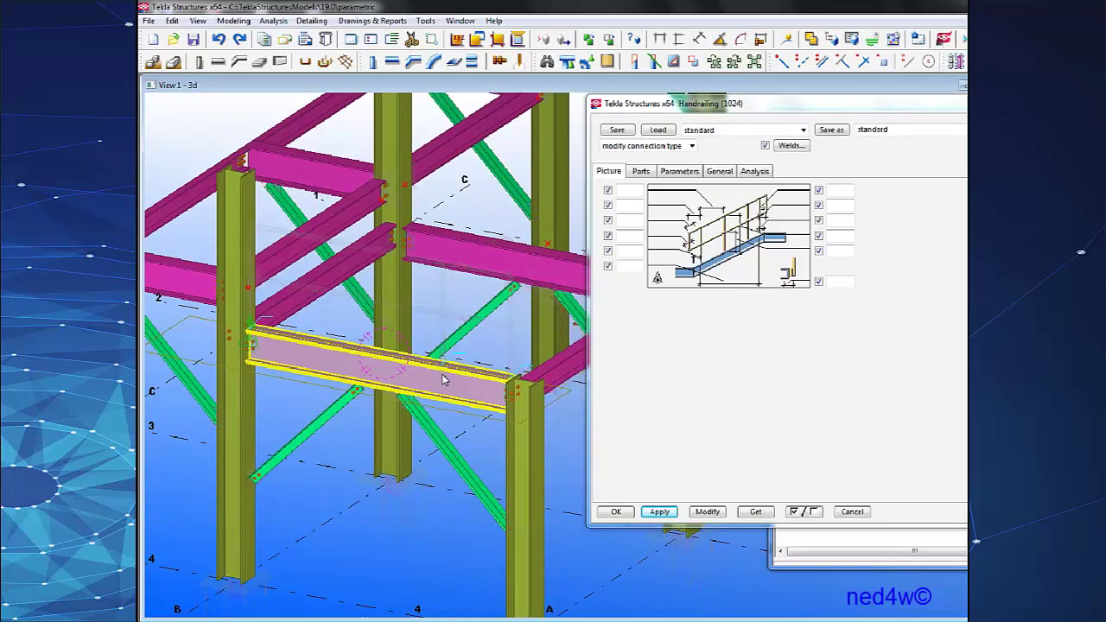
key(ctrl+5)
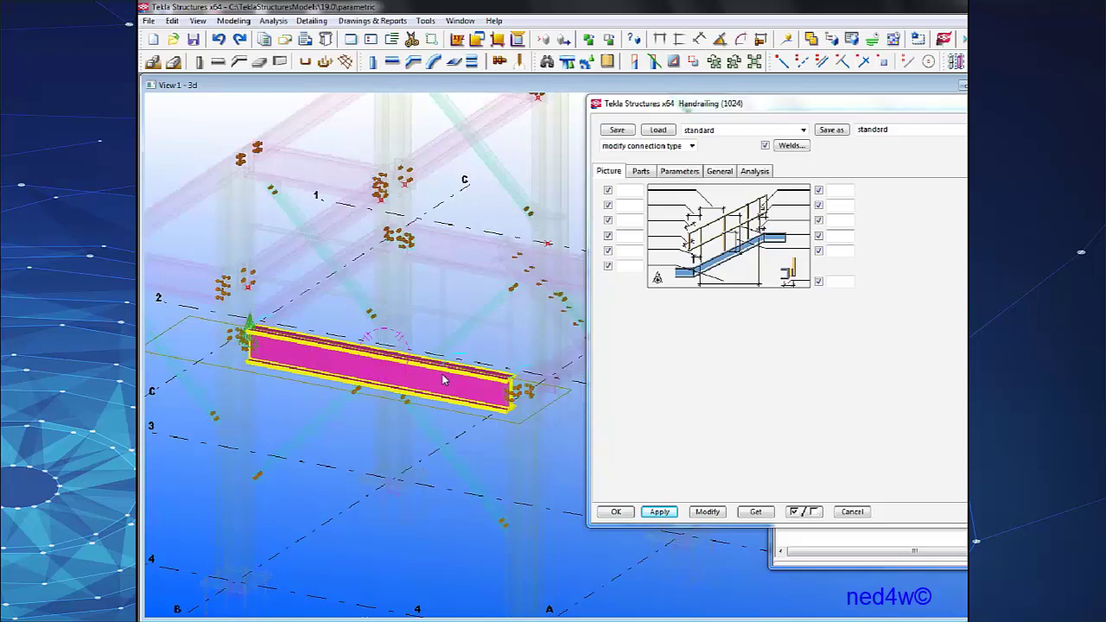
key(shift+4)
click(441, 467)
middle_drag(434, 567, 413, 548)
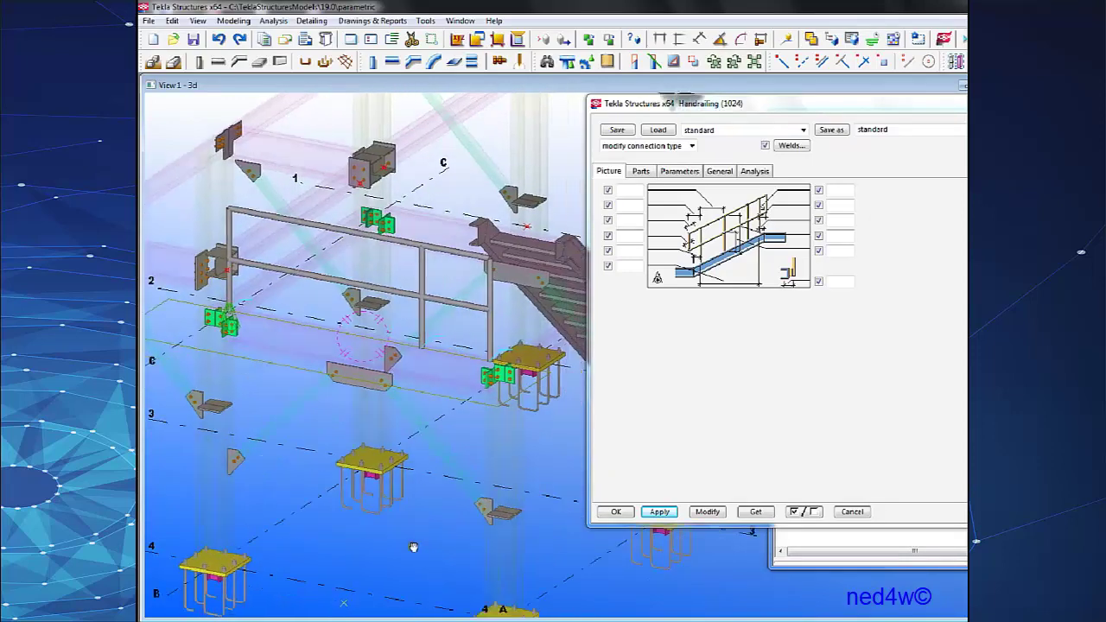
scroll(413, 547, down, 2)
drag(788, 91, 844, 99)
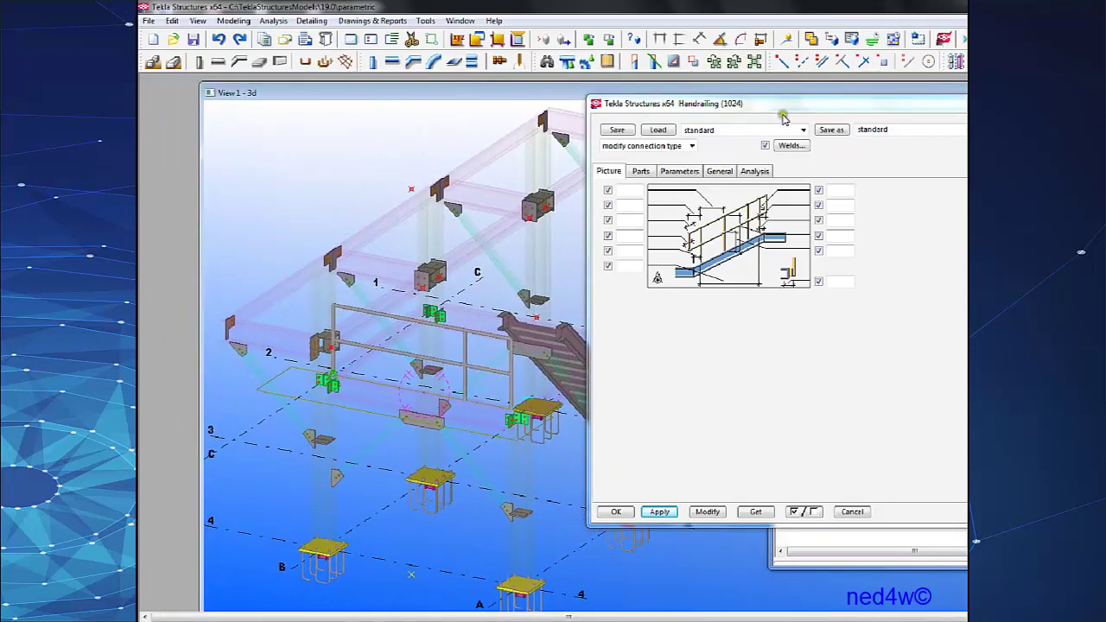
middle_drag(466, 415, 372, 343)
scroll(373, 343, up, 2)
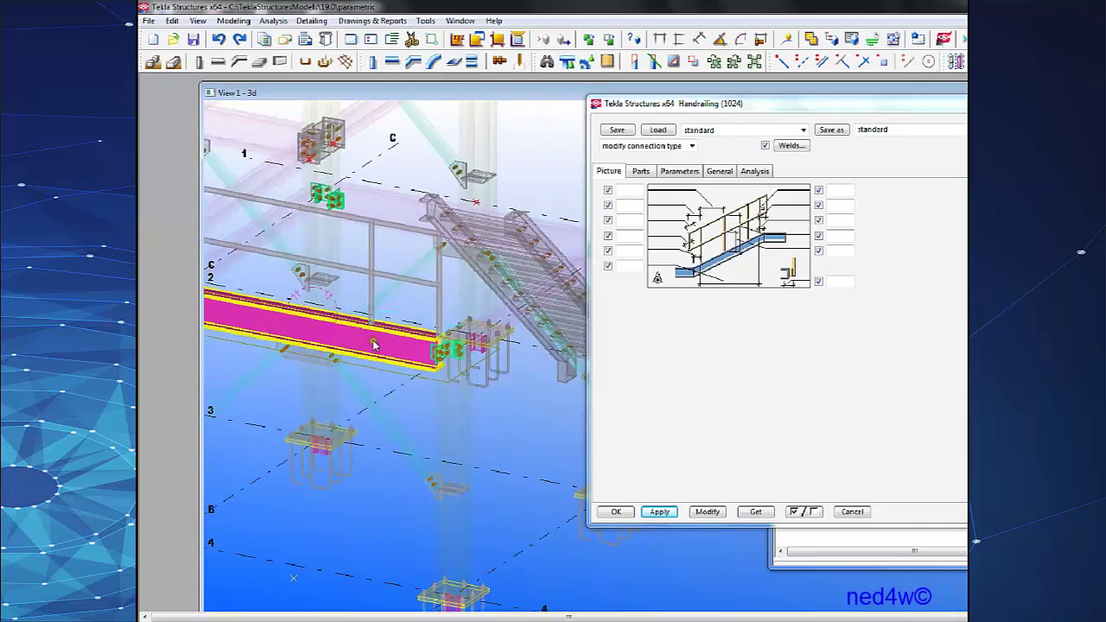
scroll(373, 343, down, 2)
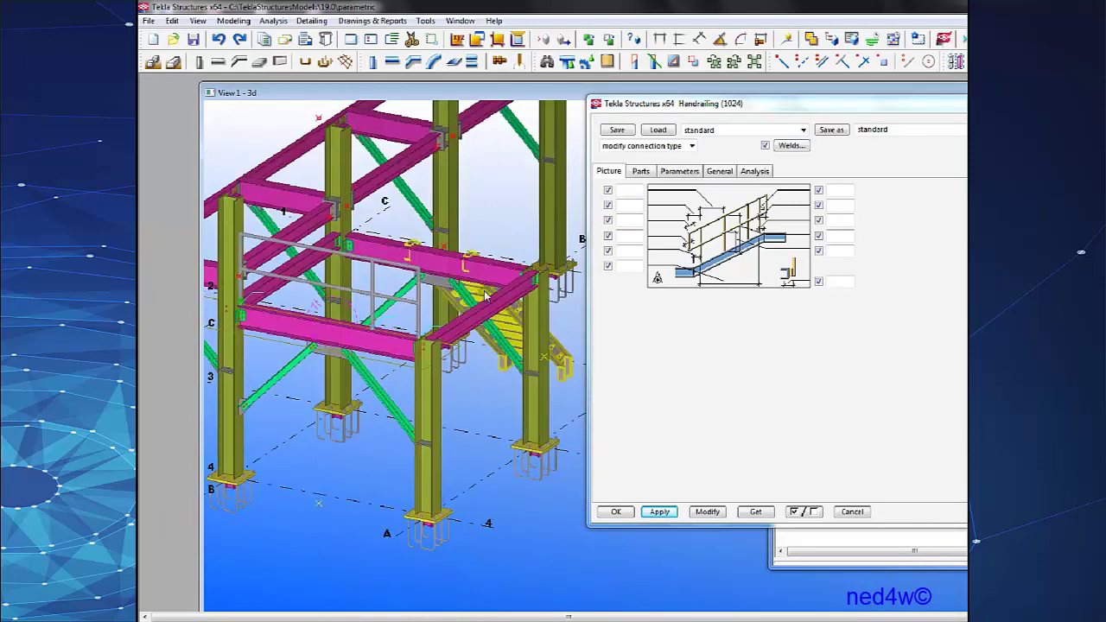
drag(515, 91, 448, 76)
Enter 350 as the handrail's distance from the grid B end of the beam and try to modify the handrail.
scroll(309, 307, up, 6)
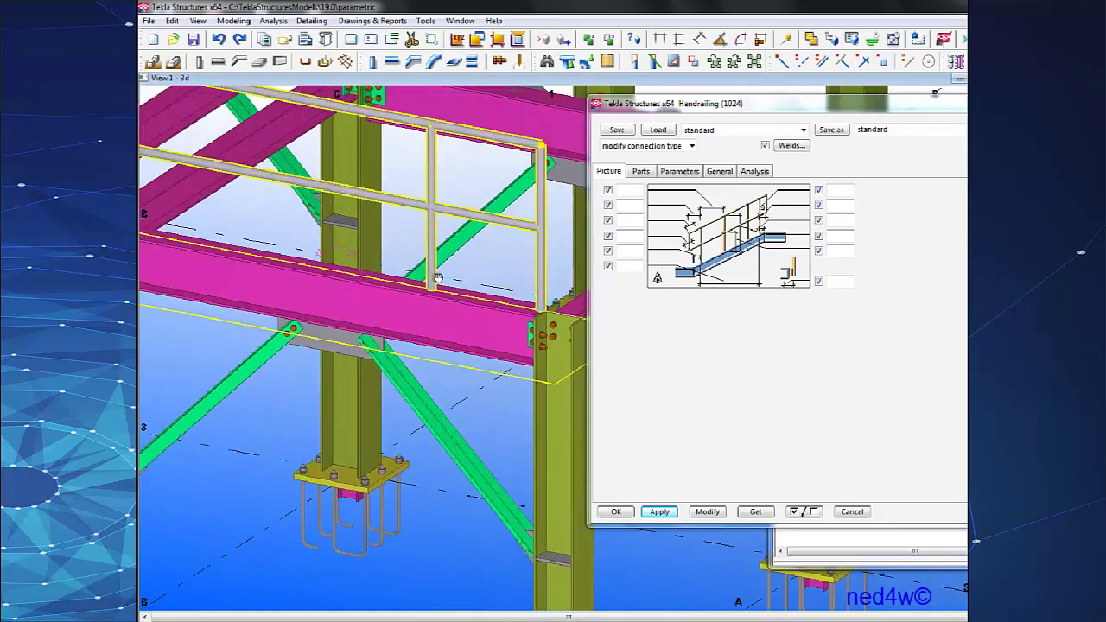
ctrl+middle_drag(478, 281, 490, 294)
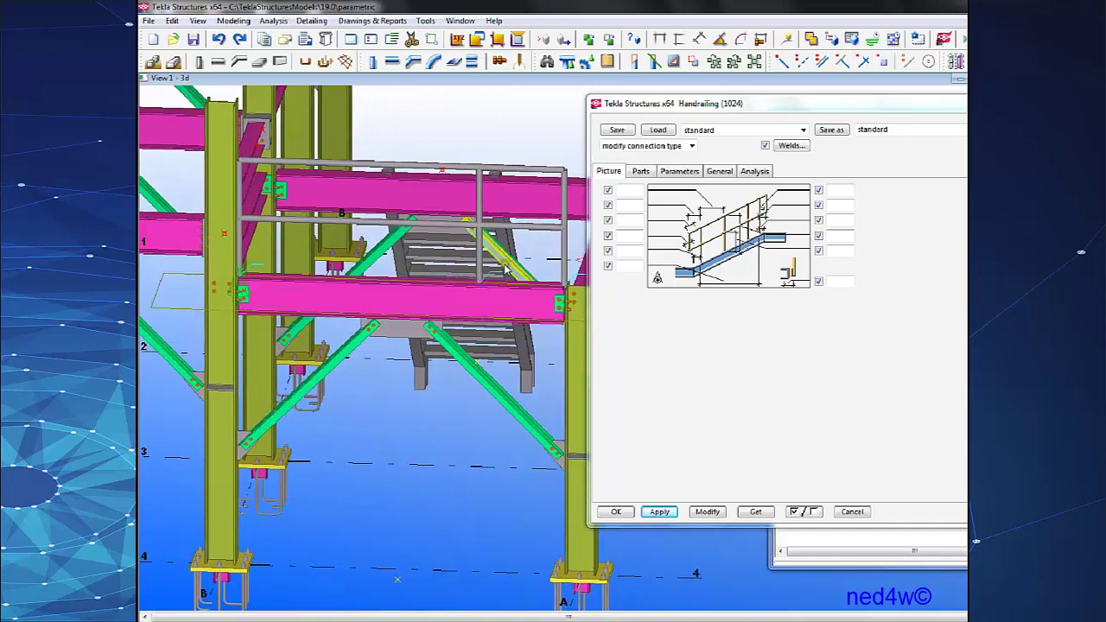
scroll(247, 291, up, 2)
scroll(248, 291, down, 2)
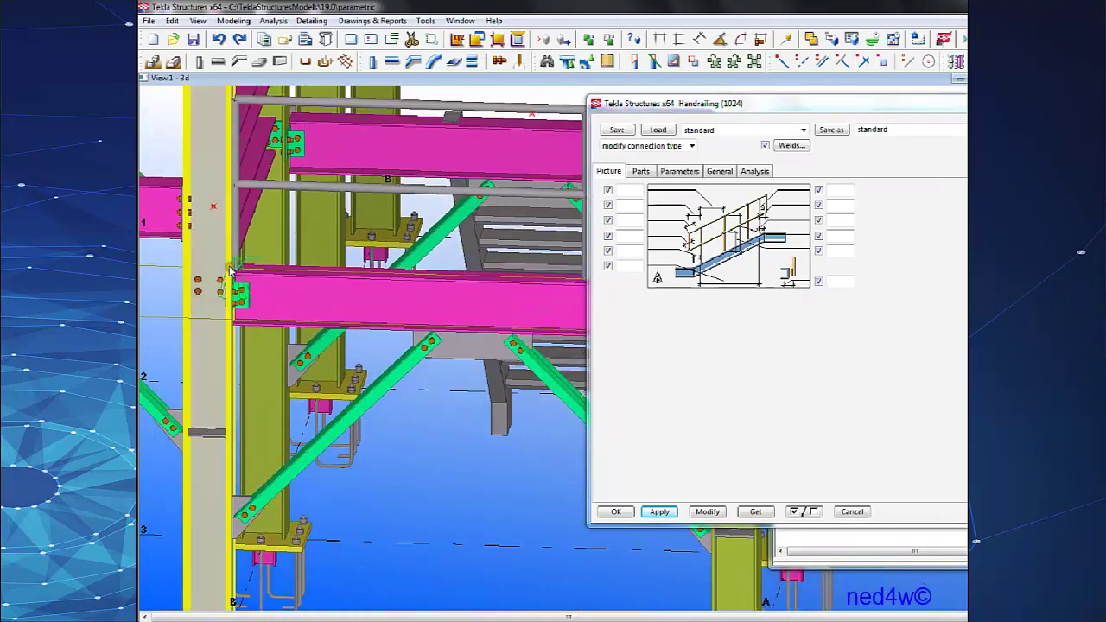
middle_drag(241, 264, 226, 293)
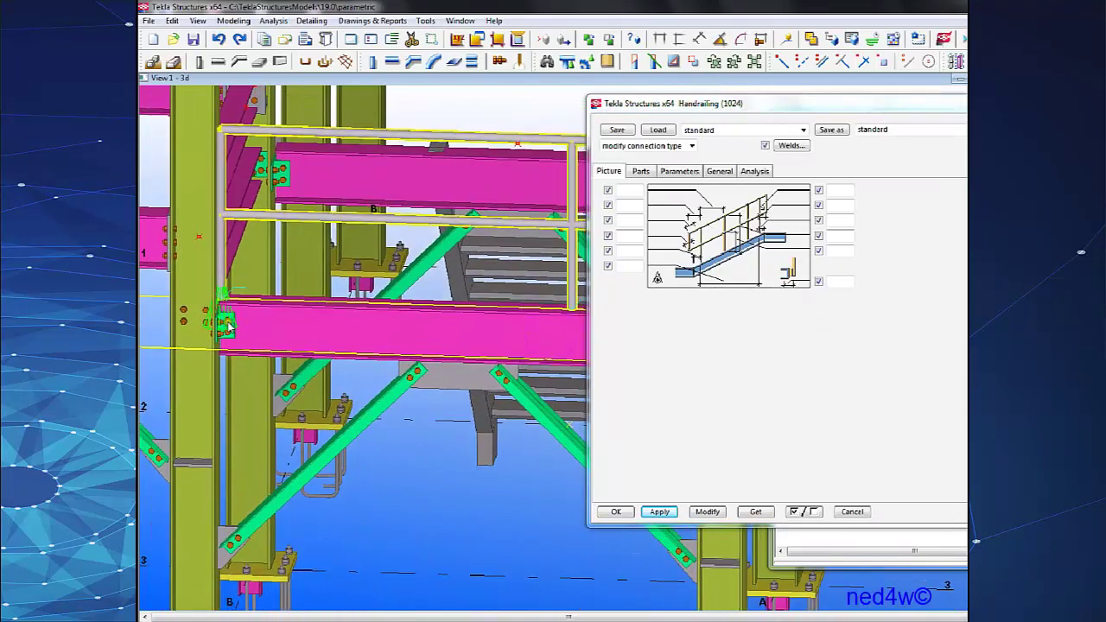
click(262, 179)
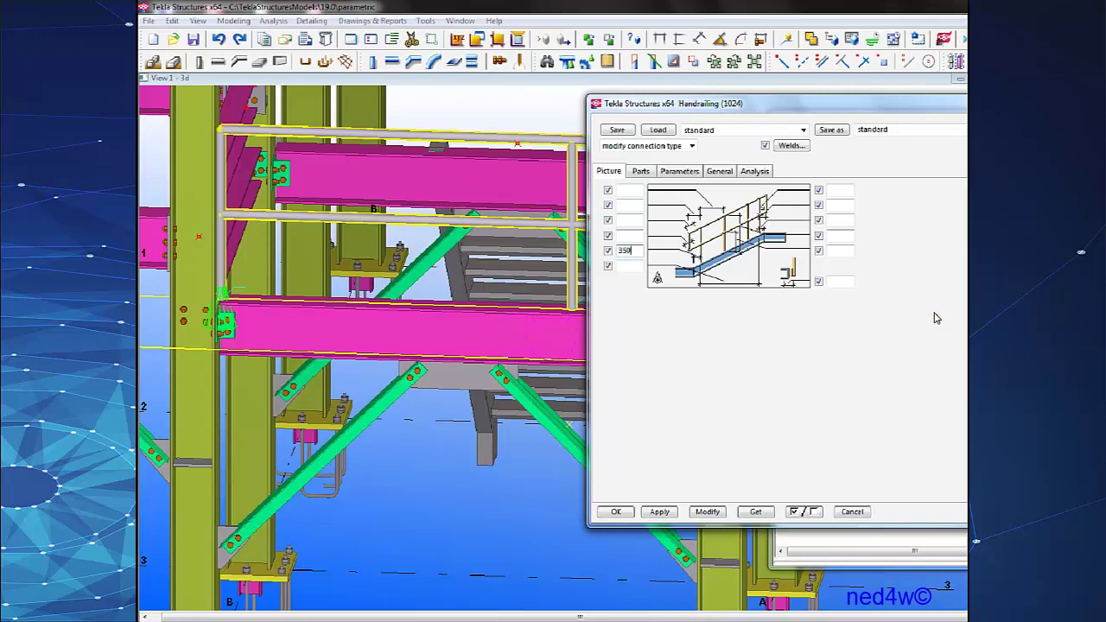
click(708, 512)
Move the Handrailing (1024) settings clear of the handrail and modify the selected handrail with the 350 distance at its grid B end.
scroll(313, 238, down, 1)
middle_drag(402, 262, 277, 257)
scroll(278, 257, up, 1)
middle_drag(507, 327, 444, 306)
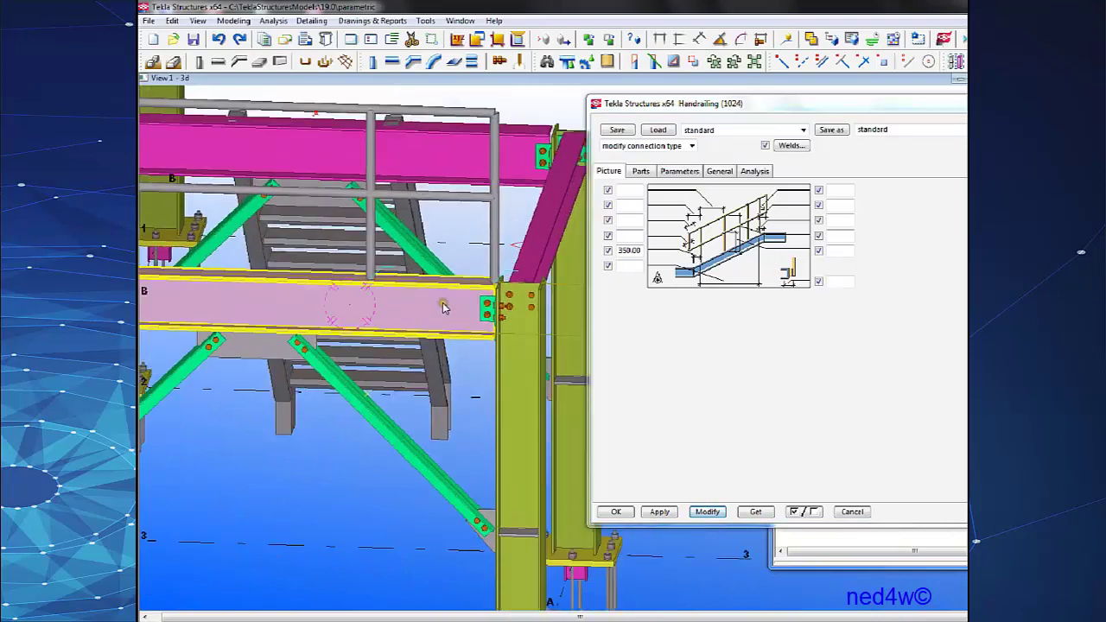
middle_drag(372, 302, 474, 304)
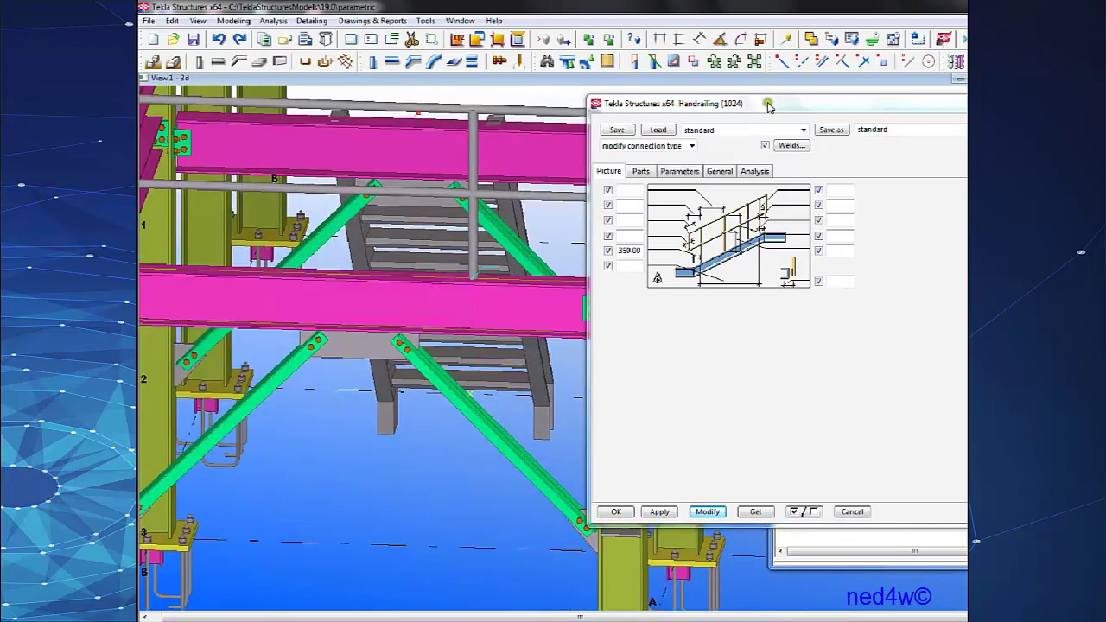
drag(768, 104, 846, 112)
scroll(317, 229, down, 1)
middle_drag(319, 229, 428, 236)
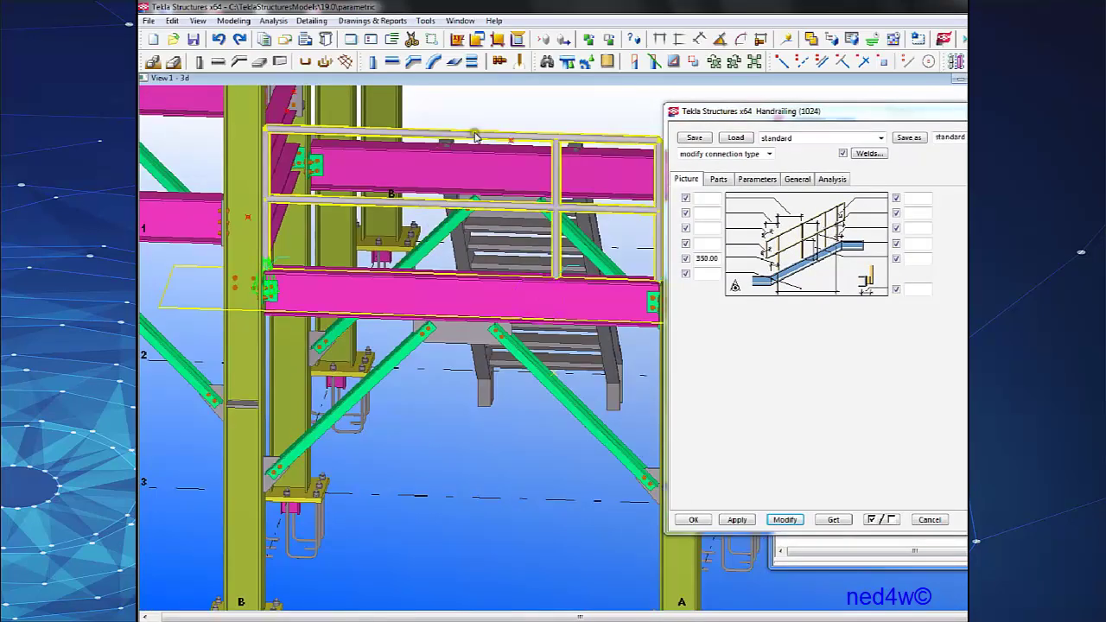
click(785, 520)
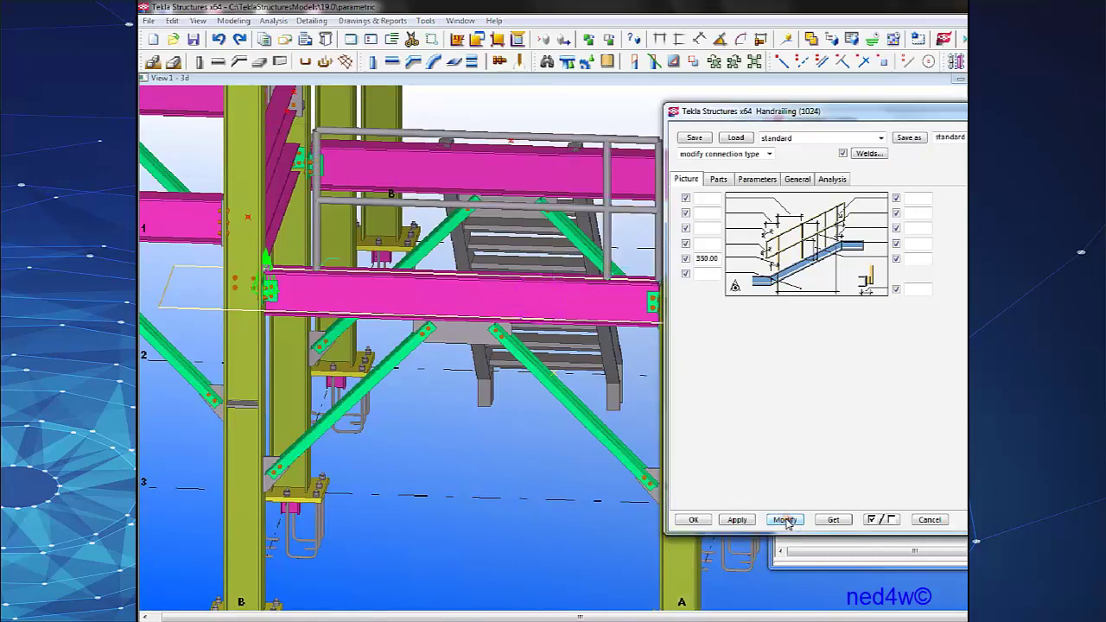
Set the handrail's distance from the grid A end of the beam to 350 and modify the handrail.
scroll(415, 329, up, 5)
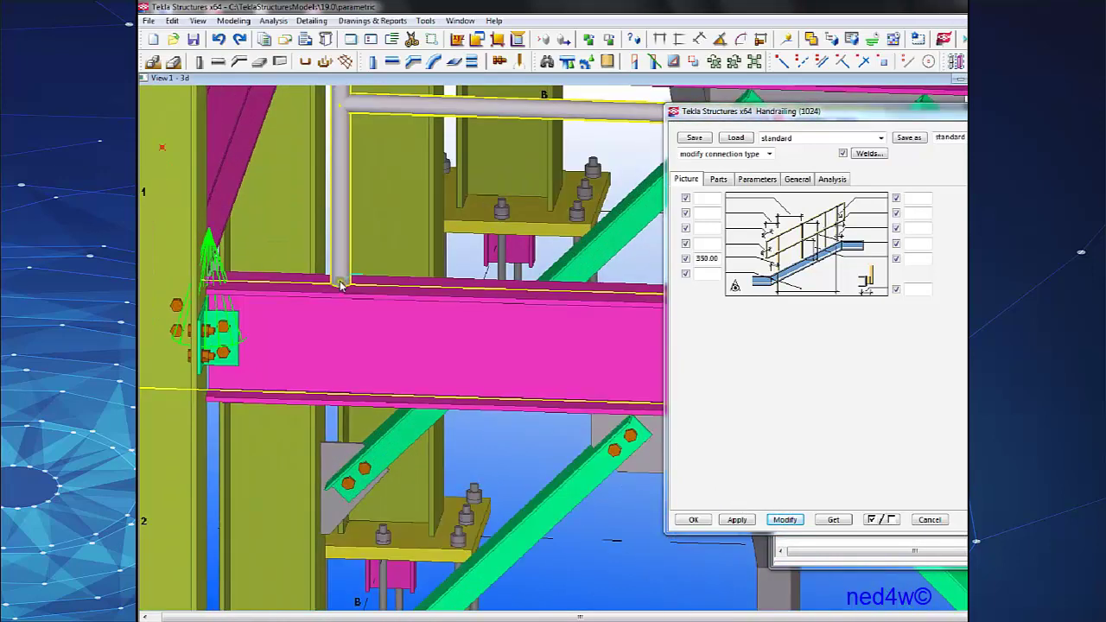
scroll(244, 282, down, 5)
middle_drag(465, 326, 271, 280)
scroll(537, 277, up, 3)
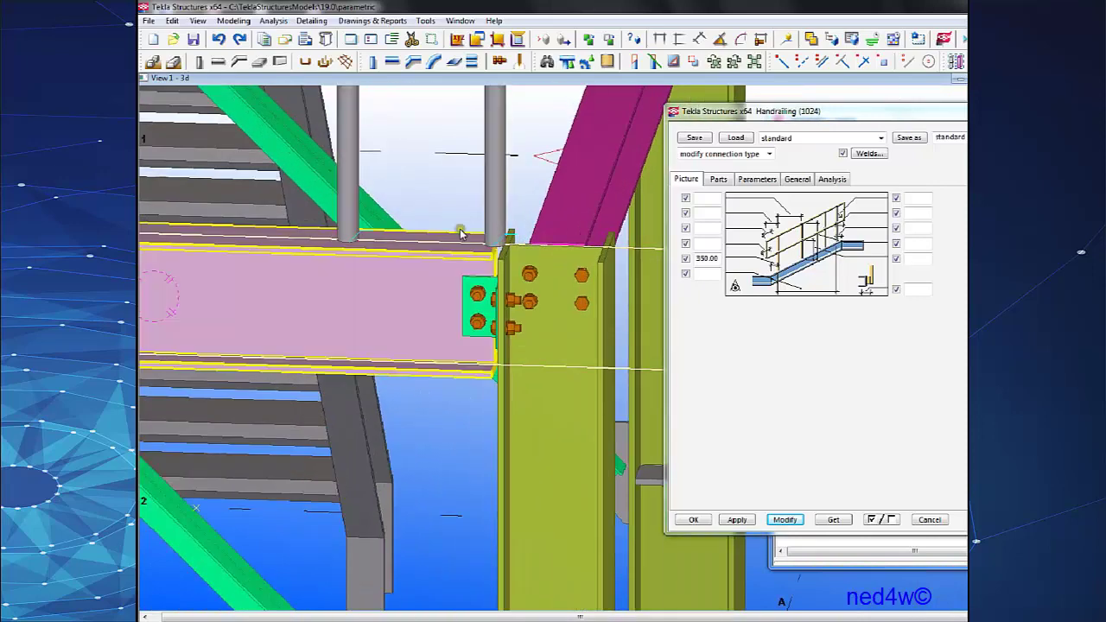
click(912, 229)
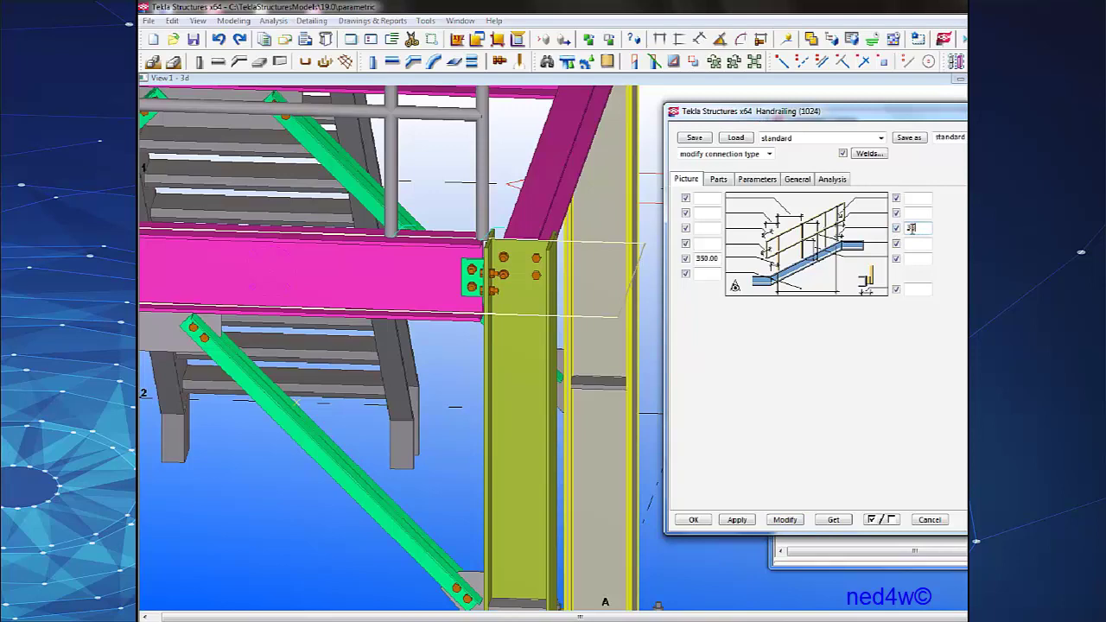
click(785, 520)
Set the handrail's post spacing to 1000 and modify the handrail.
scroll(504, 383, down, 5)
scroll(503, 383, up, 4)
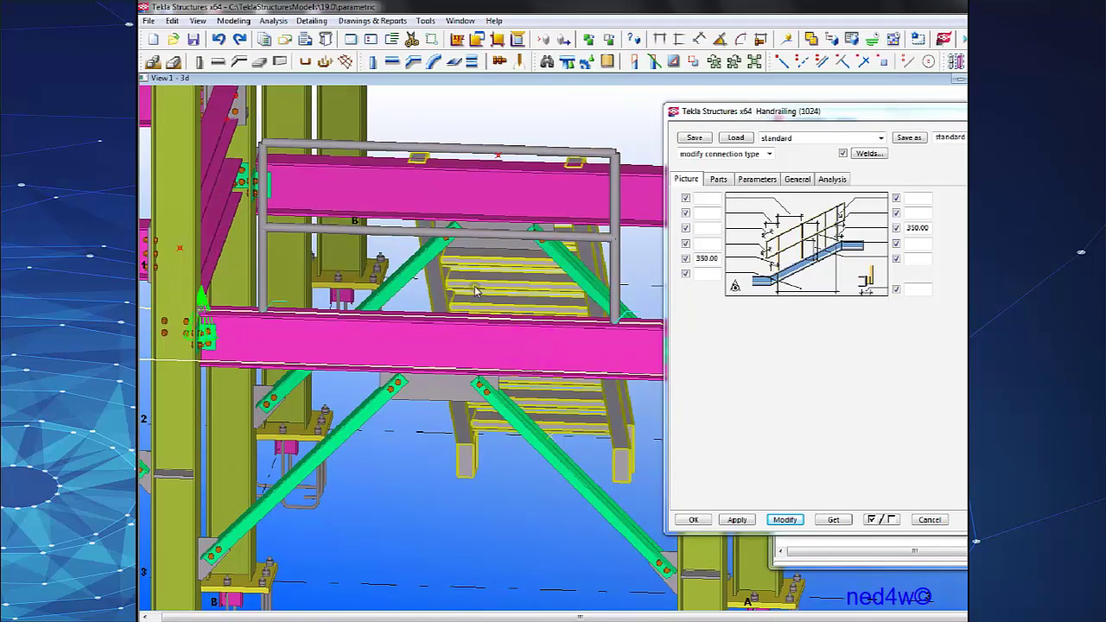
click(702, 197)
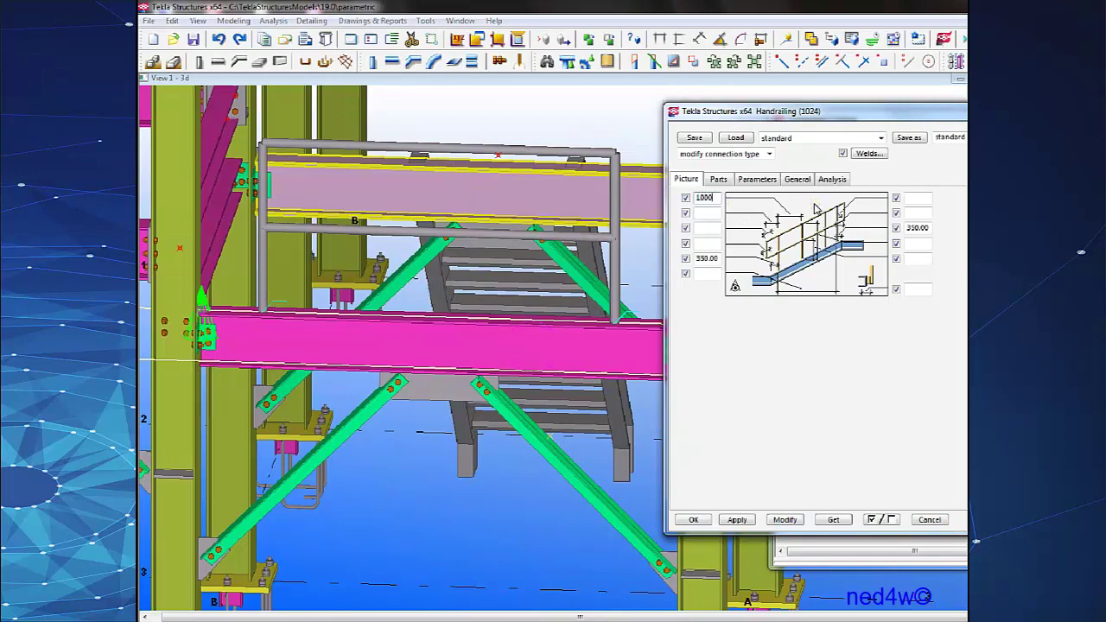
click(794, 523)
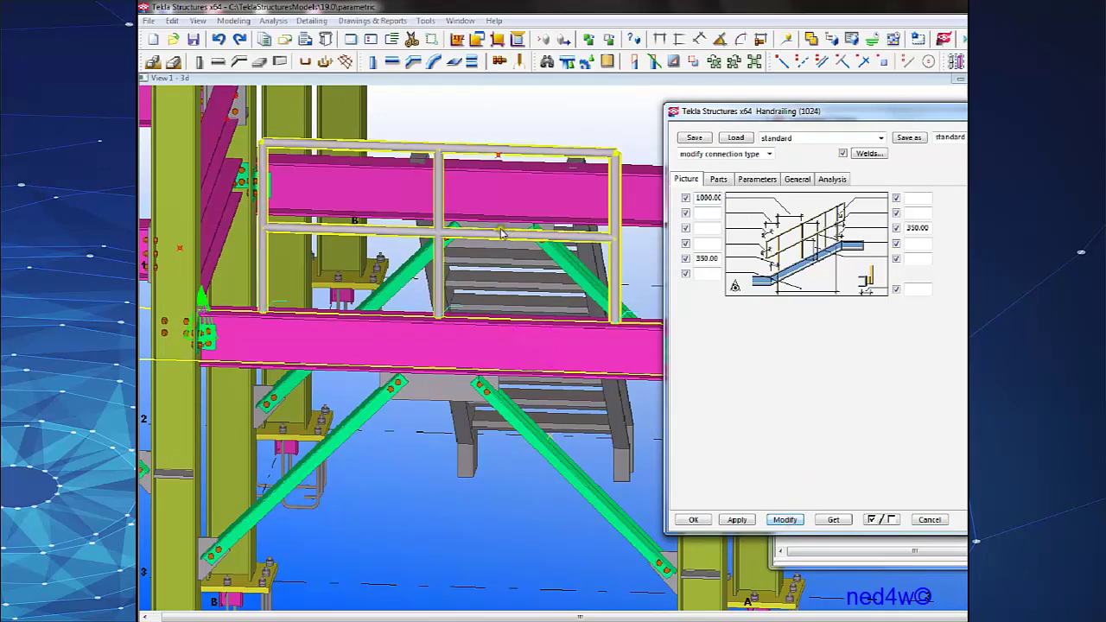
Set the rail extension beyond the handrail's grid B end post to 300 and modify the handrail.
scroll(428, 263, up, 5)
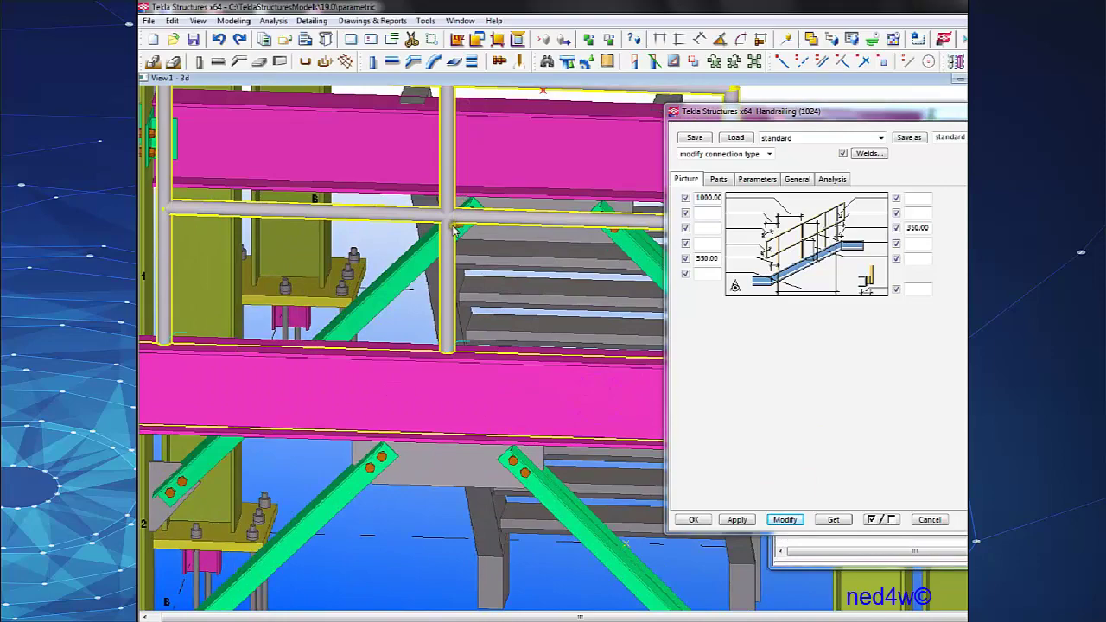
scroll(453, 229, down, 4)
scroll(493, 231, up, 8)
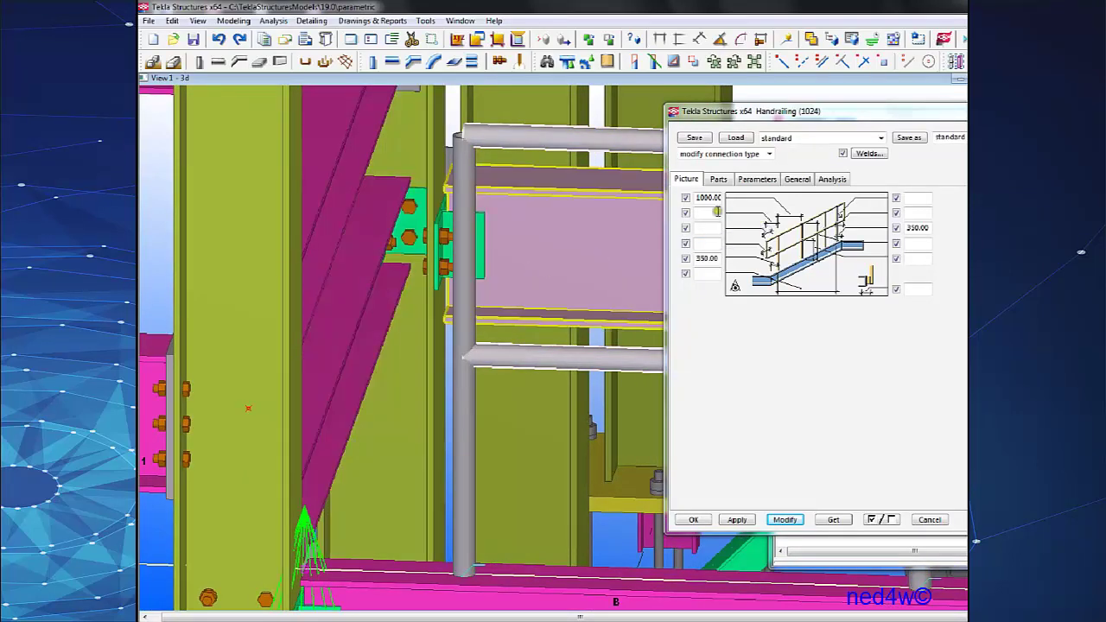
click(709, 211)
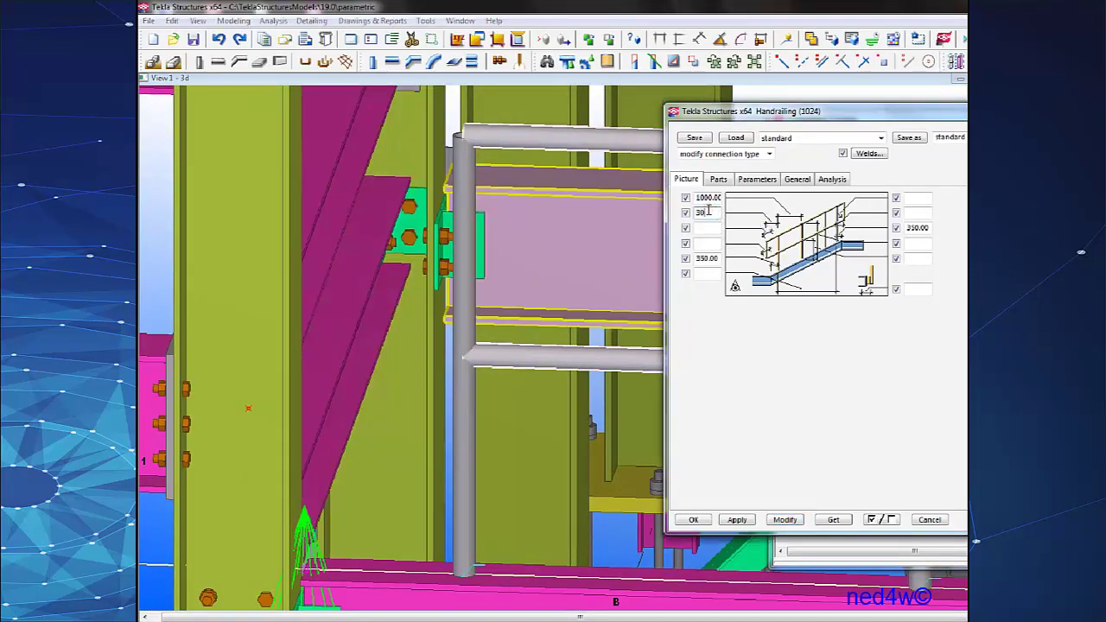
click(782, 520)
Examine the rounded loop at the handrail's grid B end and the Parts, Parameters and General settings of the handrail.
scroll(430, 120, up, 3)
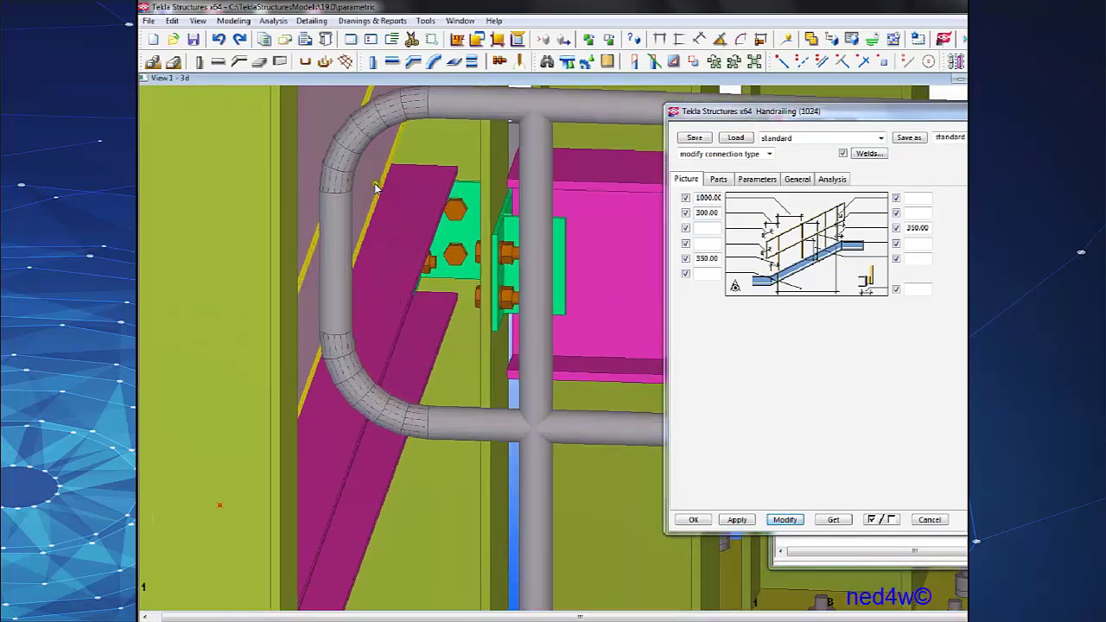
middle_drag(439, 399, 424, 438)
scroll(423, 438, down, 4)
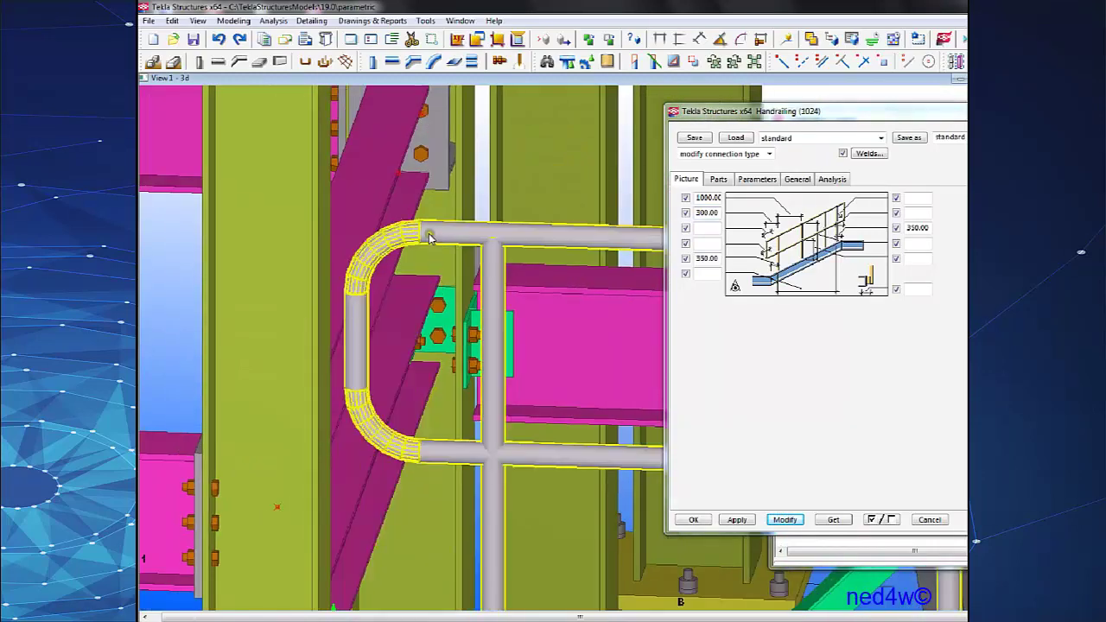
click(388, 330)
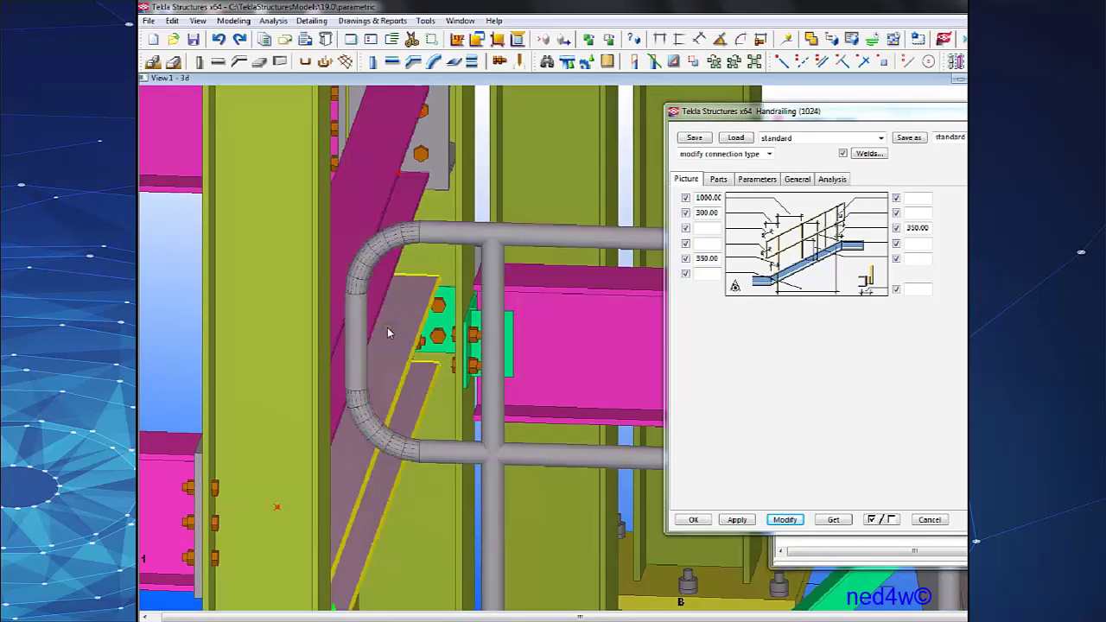
click(359, 333)
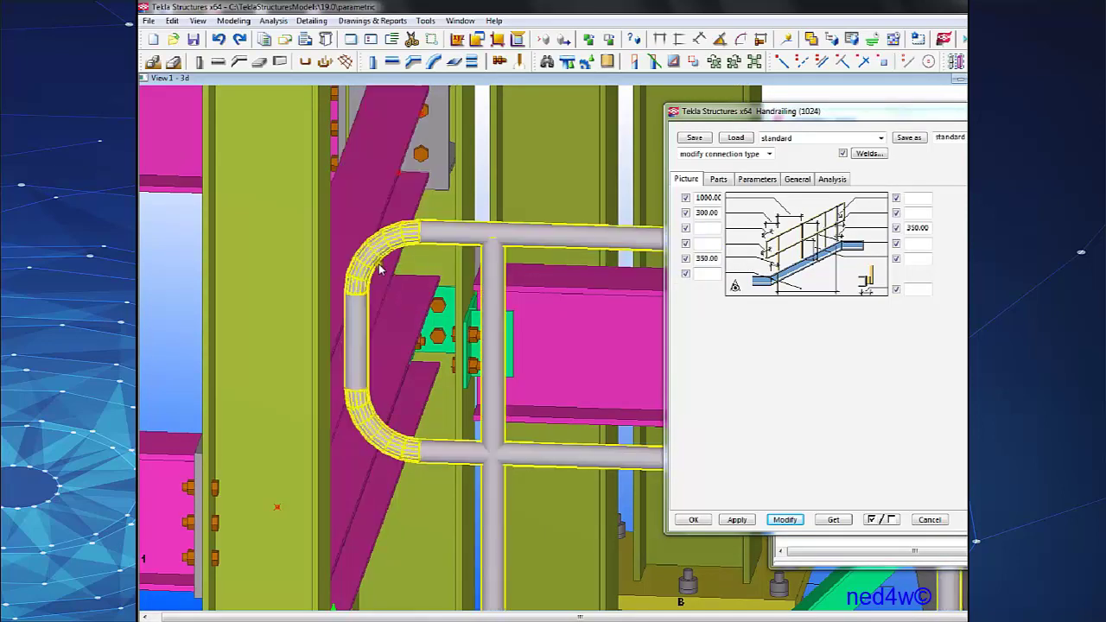
click(720, 178)
click(758, 179)
click(797, 180)
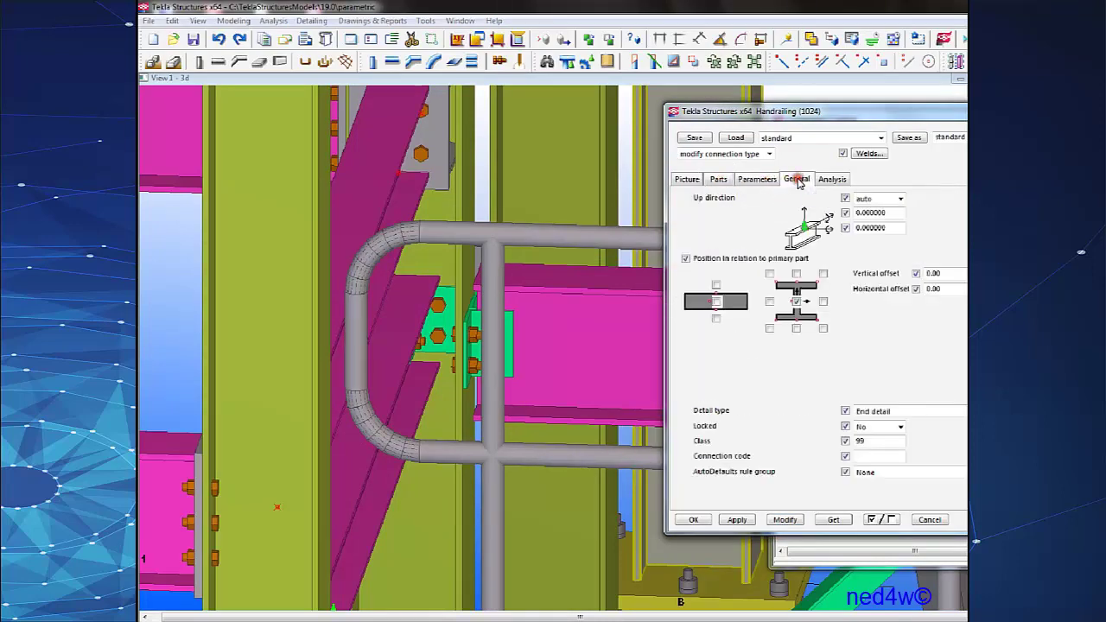
click(687, 179)
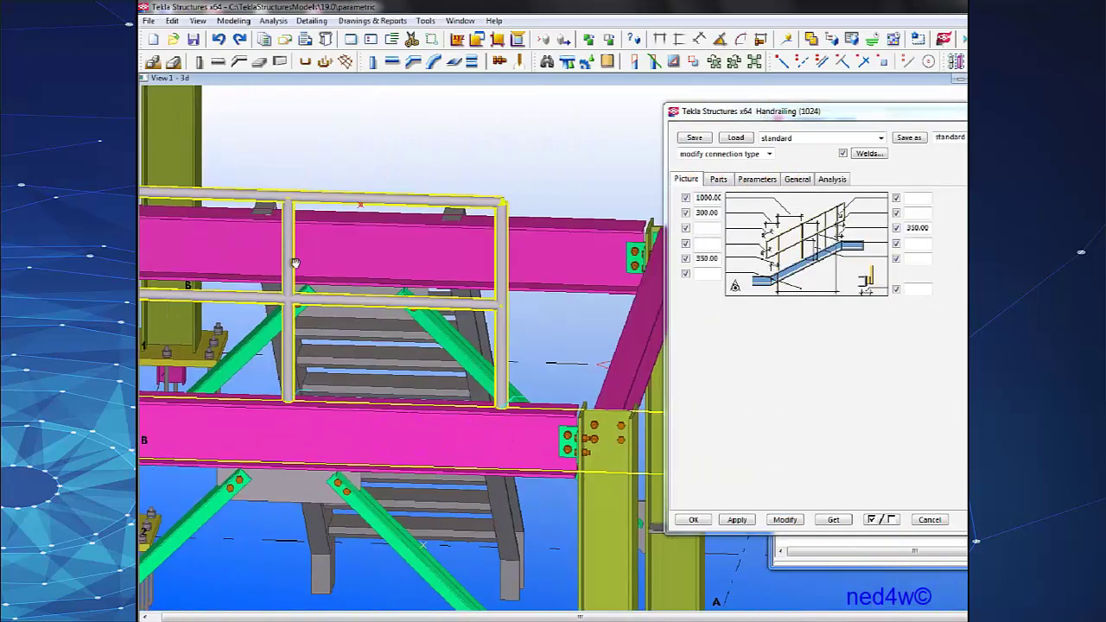
Set the rail extension beyond the handrail's grid A end post to 400 and modify the handrail.
middle_drag(547, 250, 459, 247)
scroll(451, 242, up, 3)
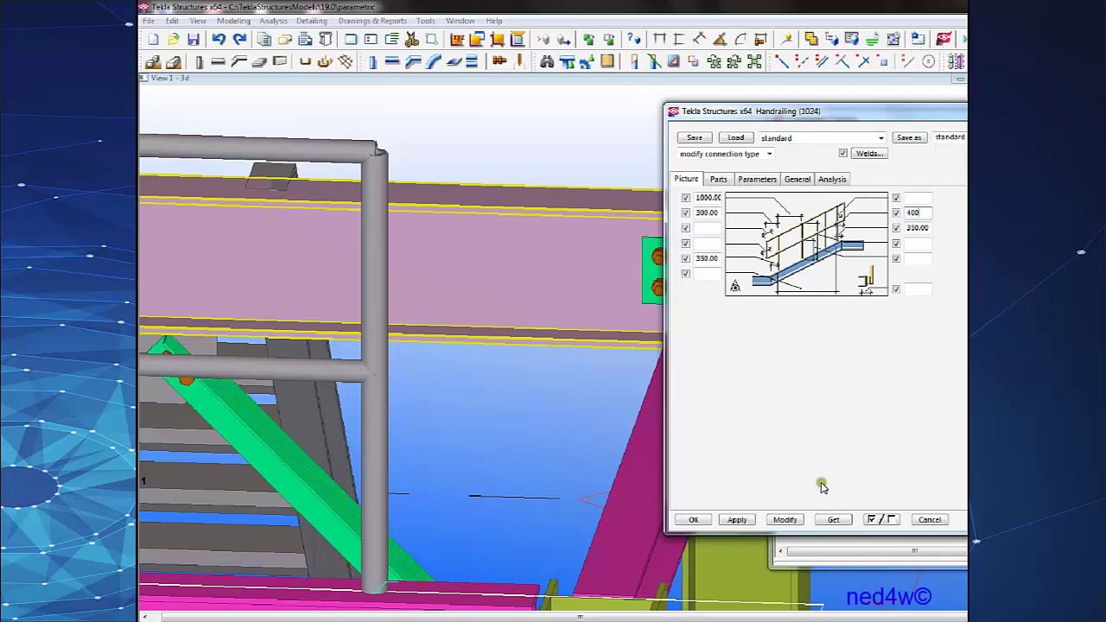
click(787, 520)
scroll(467, 306, down, 2)
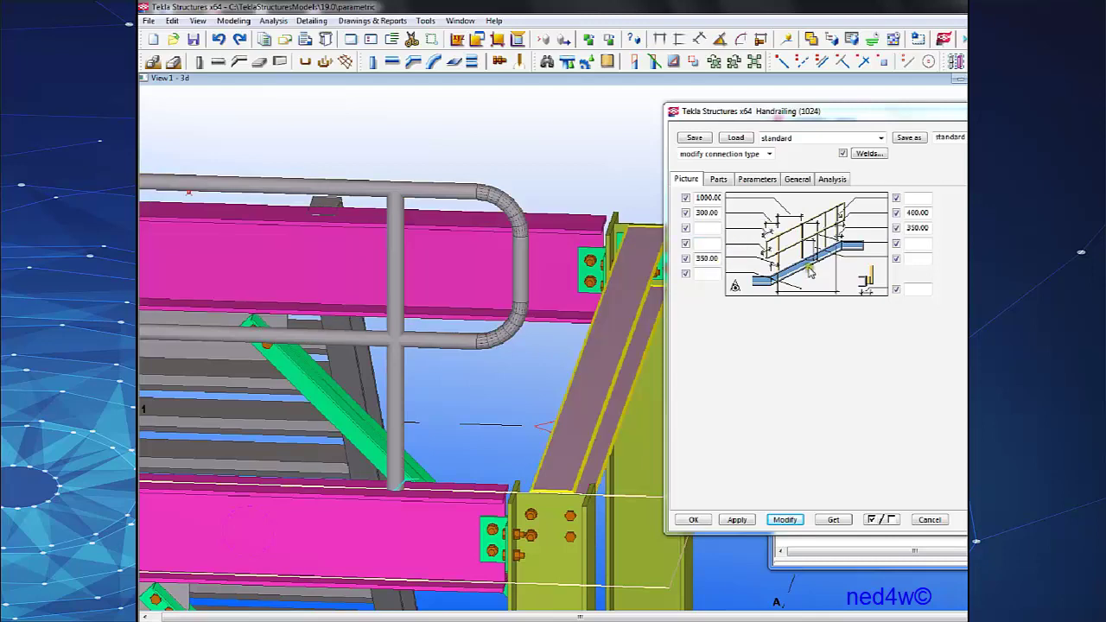
scroll(588, 316, down, 4)
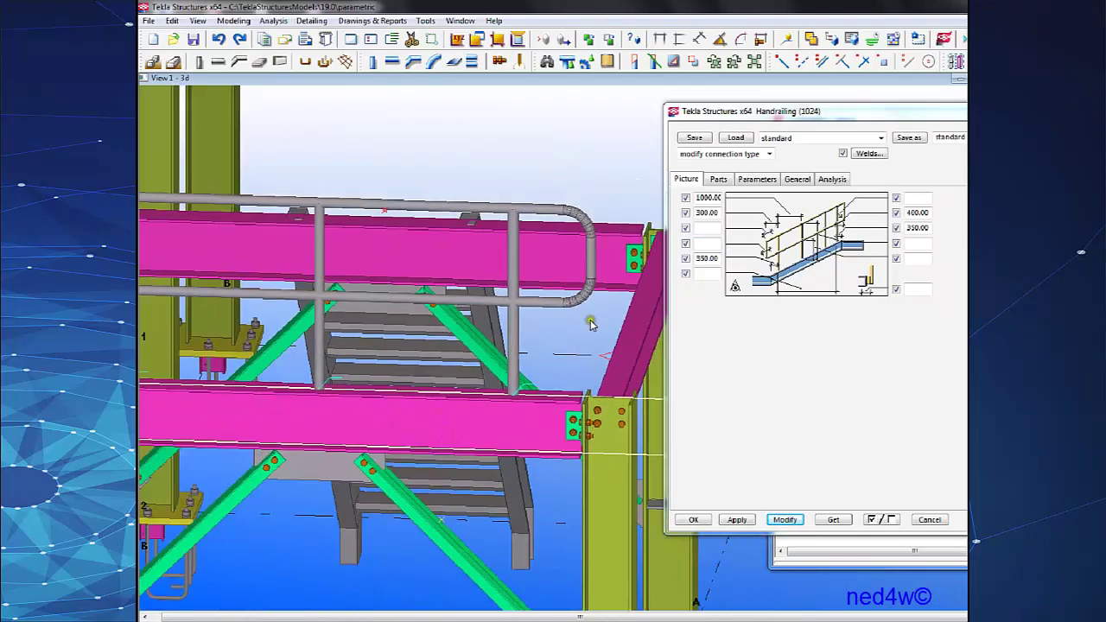
Examine the rounded loop at the handrail's grid A end and review the handrail's Picture, Parts and Parameters settings.
scroll(590, 324, up, 5)
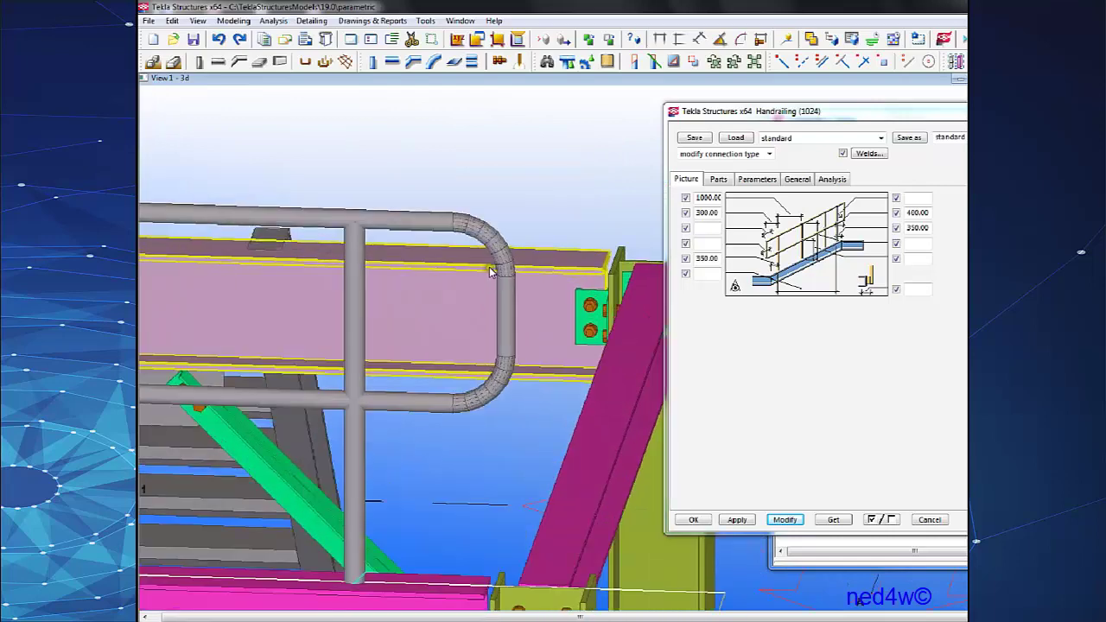
scroll(491, 271, up, 2)
click(453, 203)
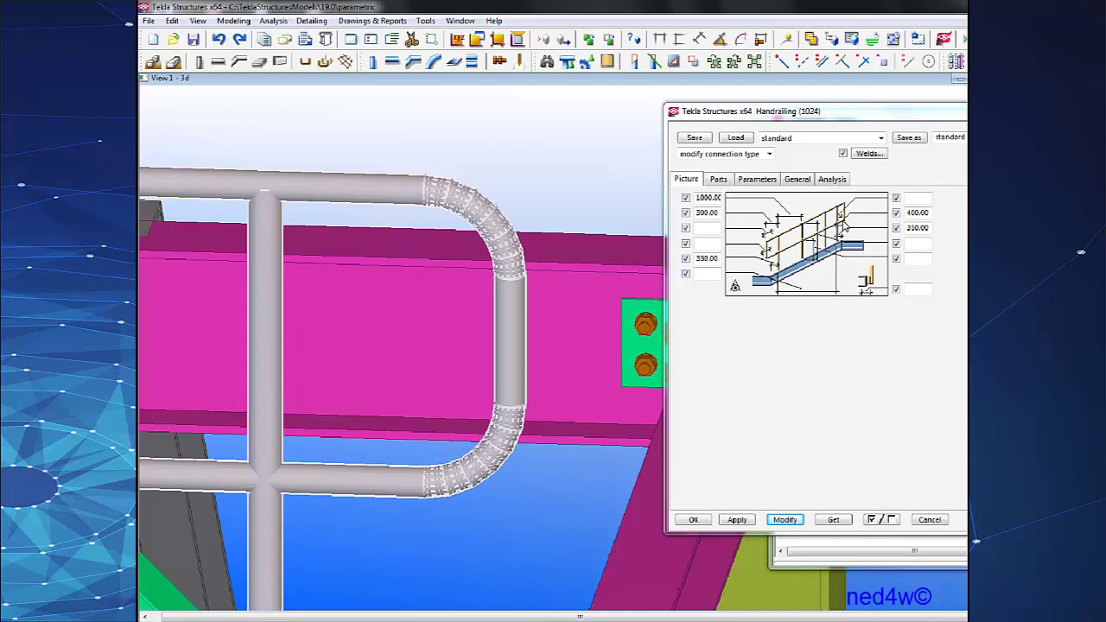
click(720, 180)
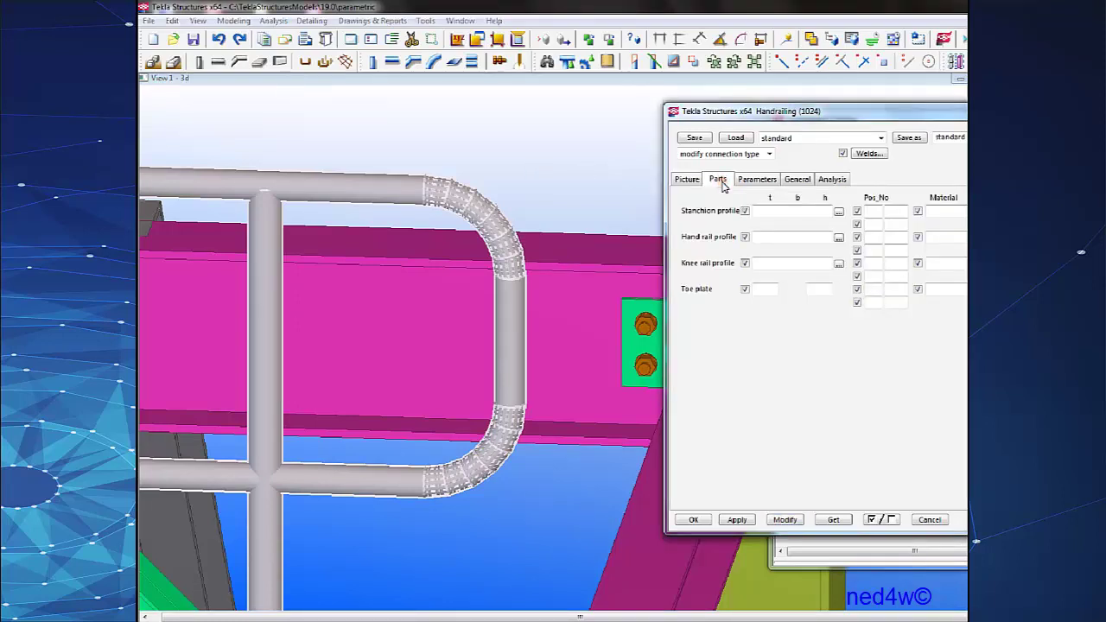
click(750, 179)
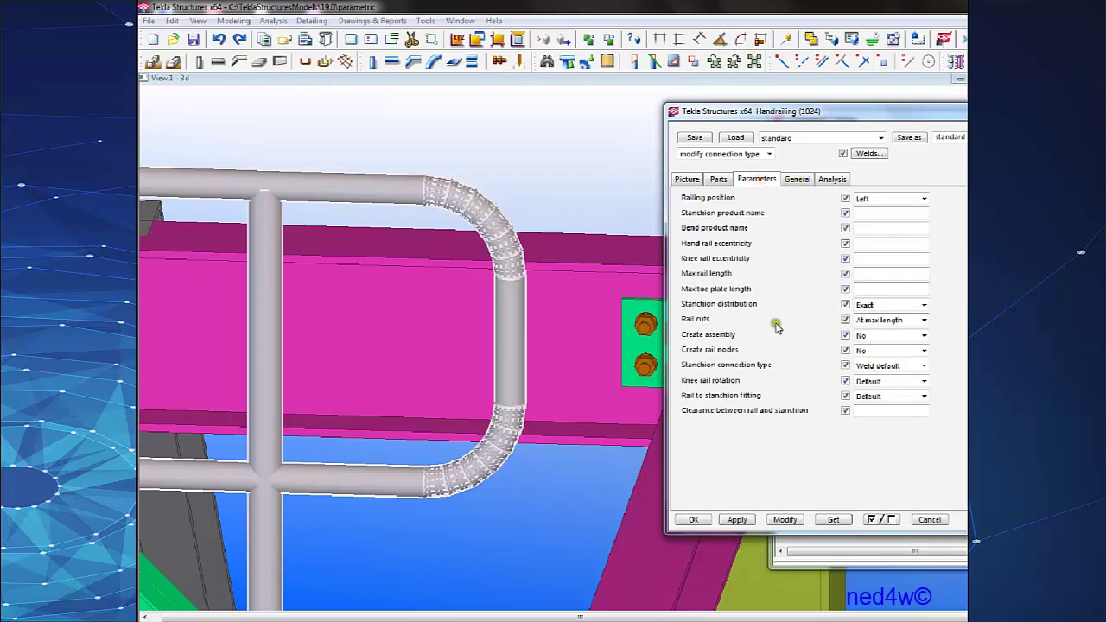
click(880, 198)
click(890, 213)
click(720, 180)
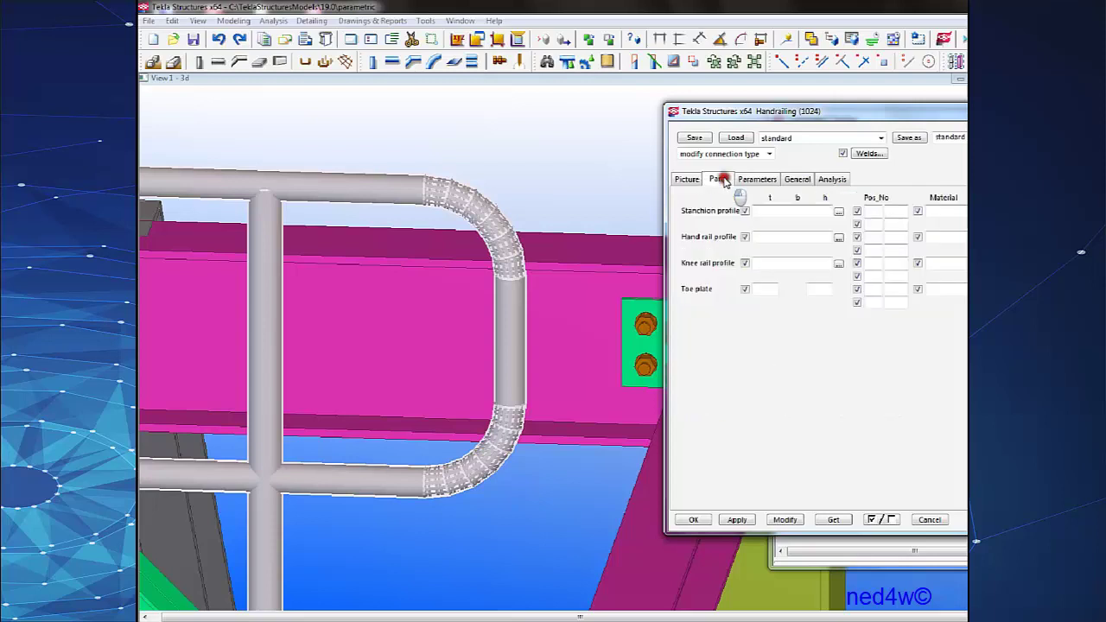
click(756, 179)
click(682, 179)
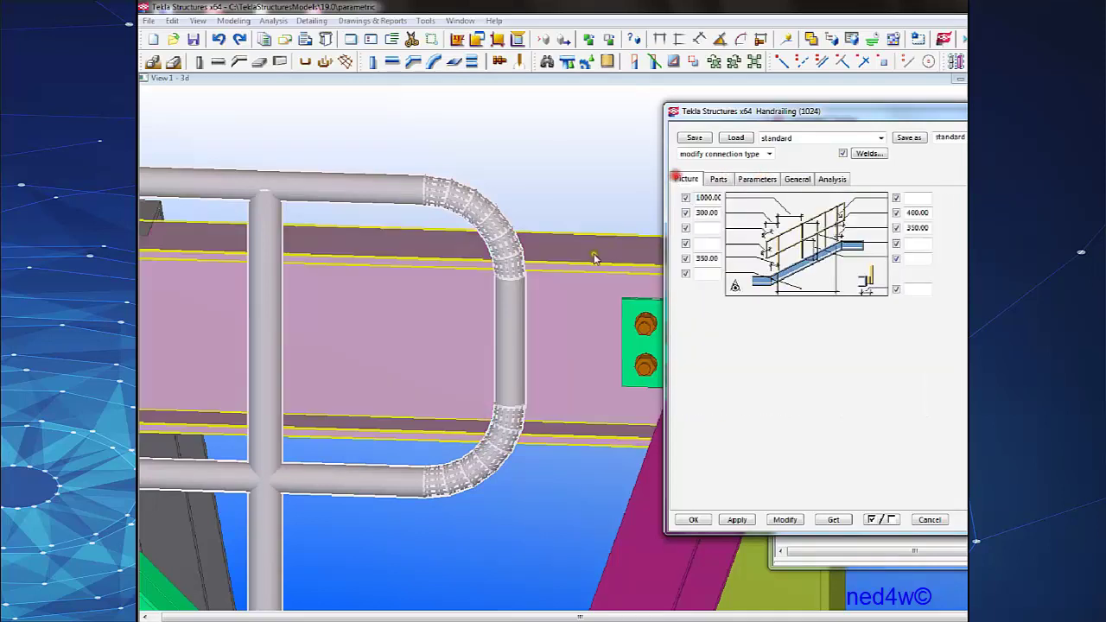
click(719, 179)
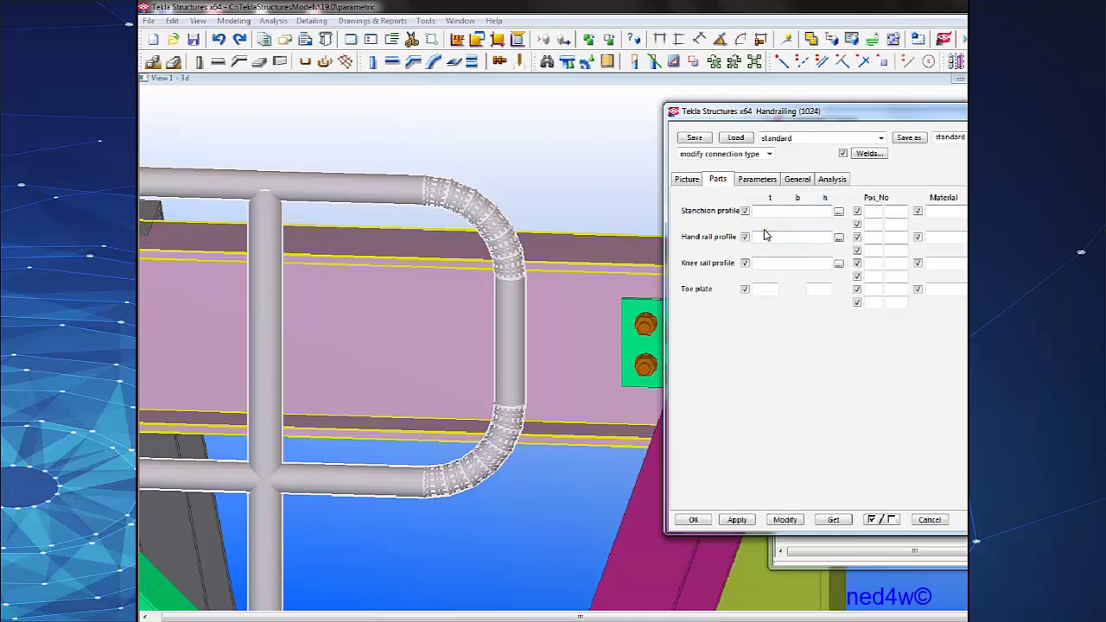
click(766, 180)
Inspect the handrail's post base on the beam flange and the joint between post and top rail from several angles.
scroll(579, 371, down, 5)
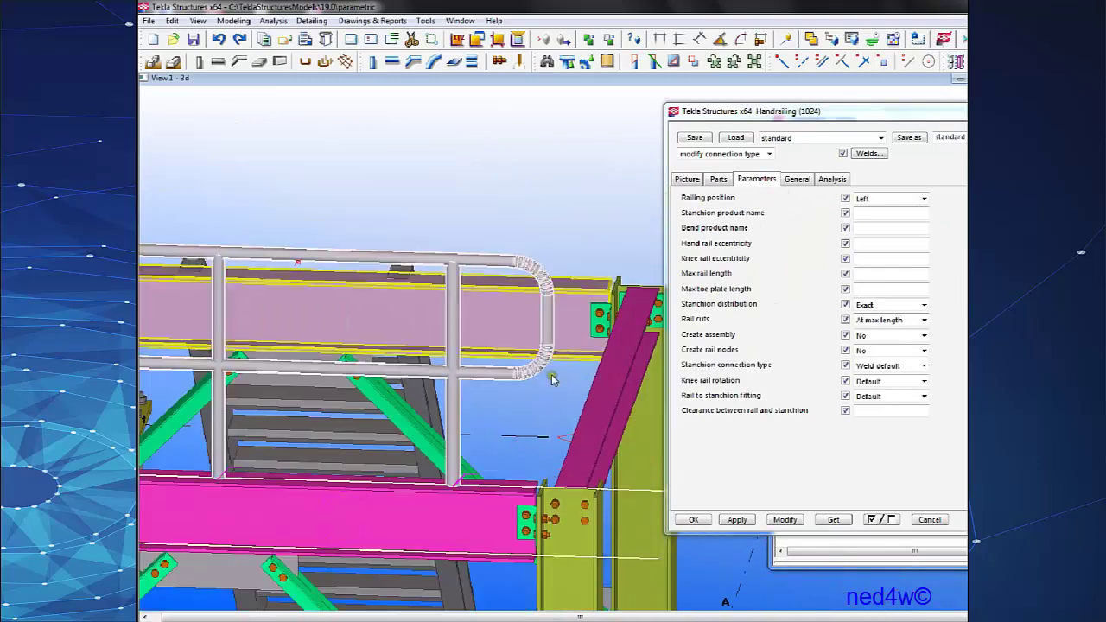
scroll(540, 376, up, 8)
ctrl+middle_drag(548, 375, 471, 420)
scroll(606, 357, up, 3)
scroll(610, 356, down, 5)
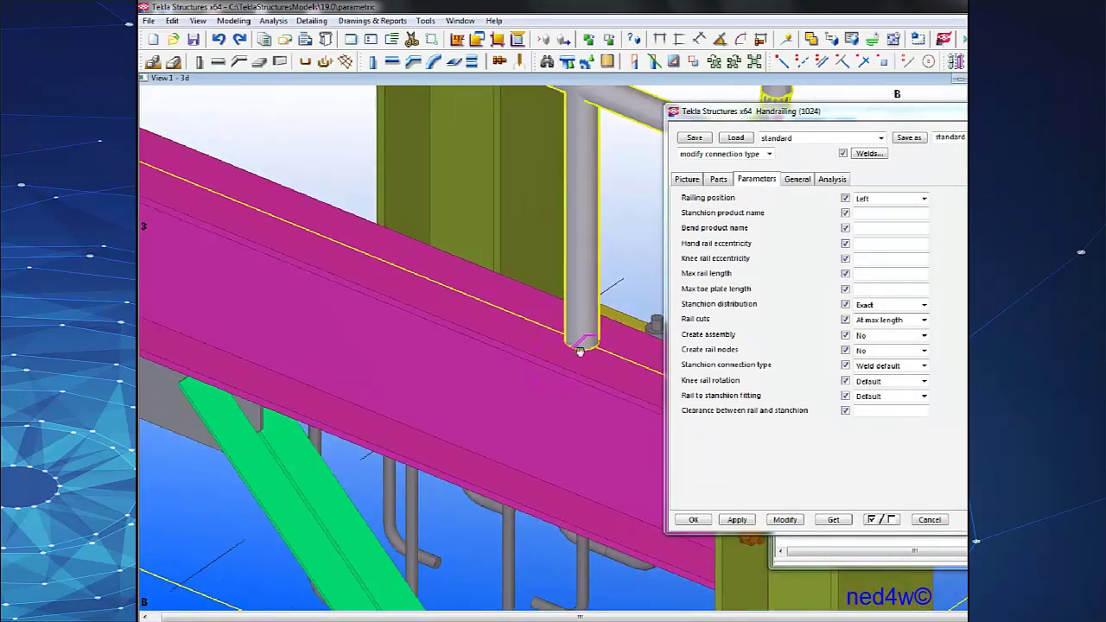
ctrl+middle_drag(553, 273, 558, 321)
scroll(580, 142, up, 2)
scroll(530, 286, up, 5)
scroll(565, 352, down, 6)
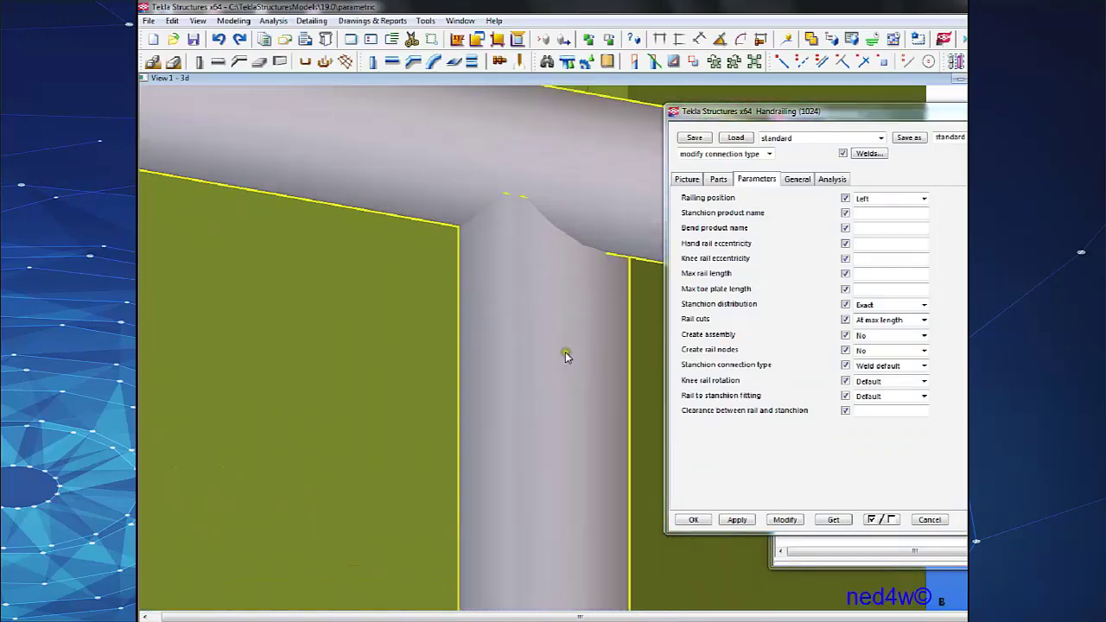
scroll(562, 348, down, 3)
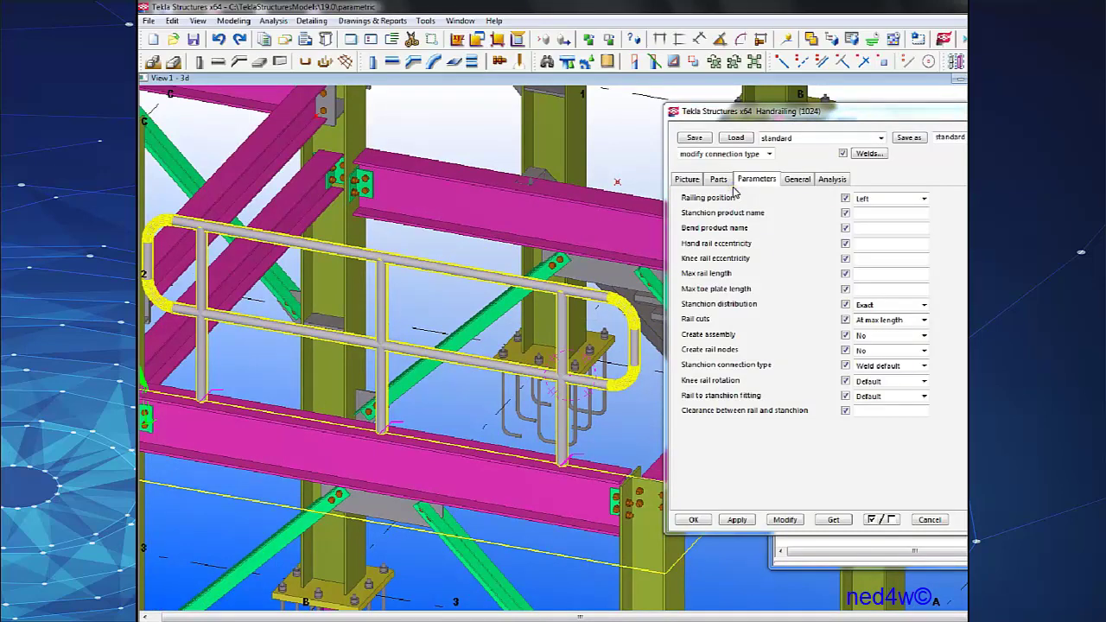
Set the handrail's stanchion distribution to Equal and modify the handrail.
click(870, 304)
click(877, 333)
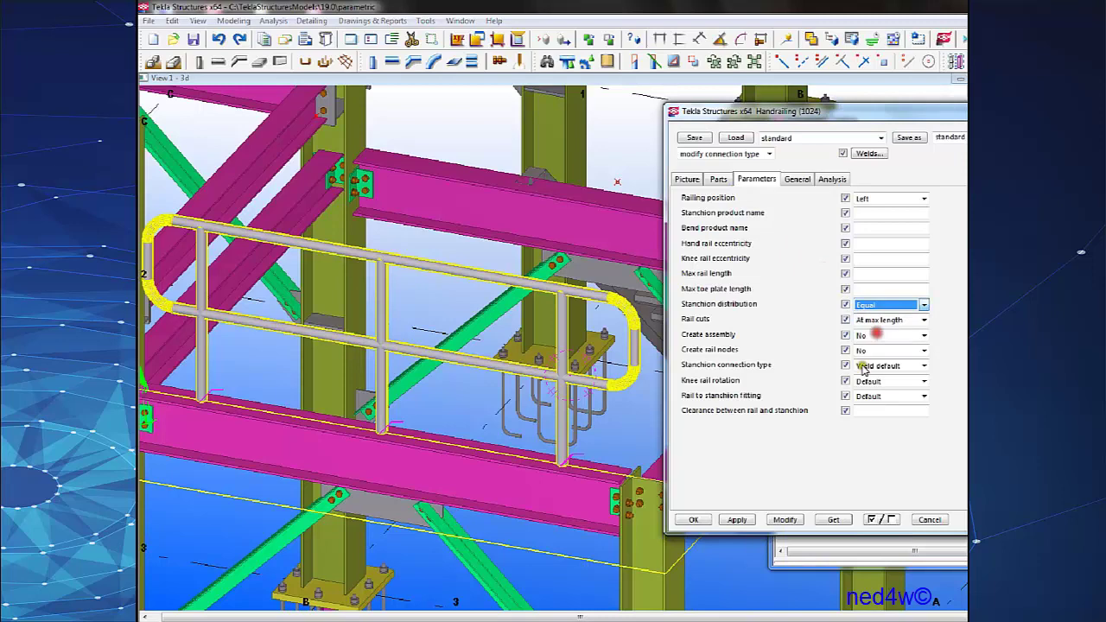
click(785, 519)
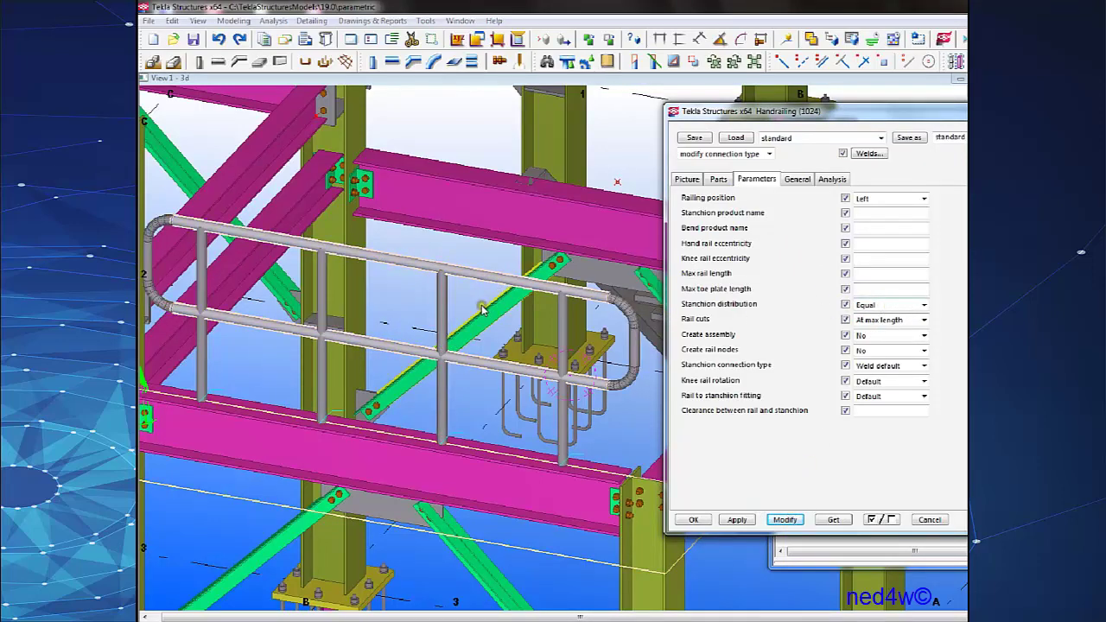
scroll(523, 311, down, 2)
scroll(536, 333, up, 1)
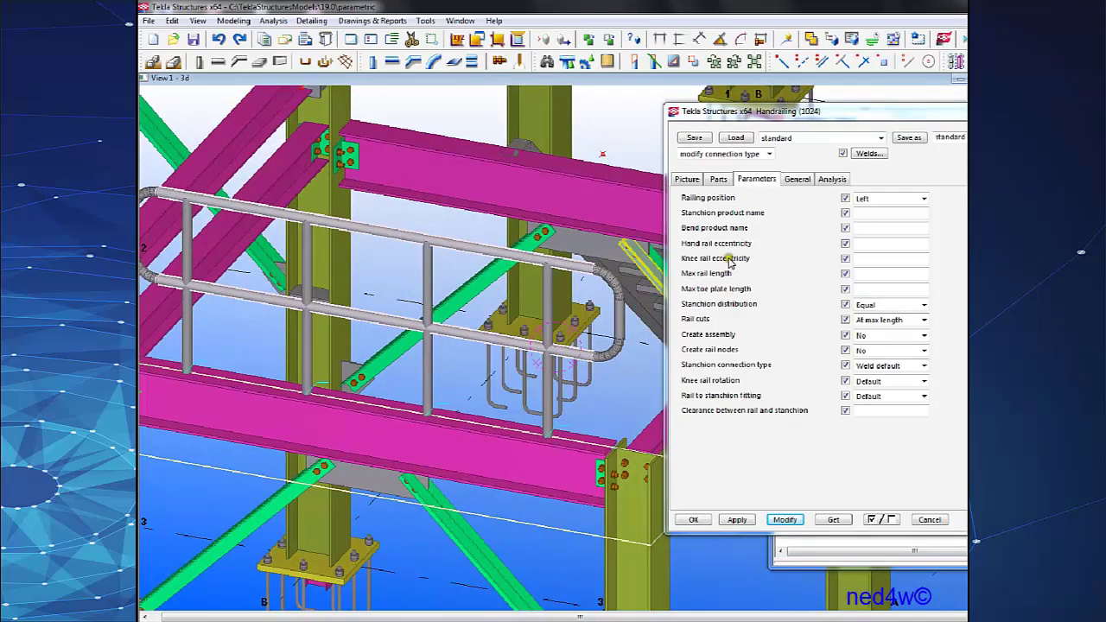
Set the sideways offset of the handrail posts from the beam centerline to 150 and modify the handrail.
click(716, 179)
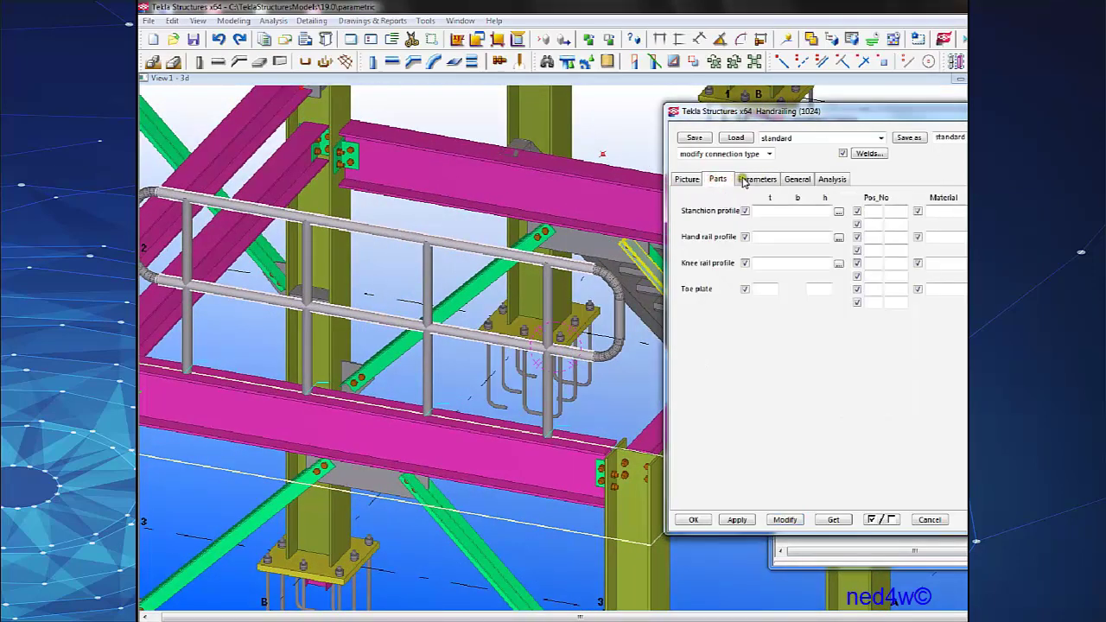
click(689, 180)
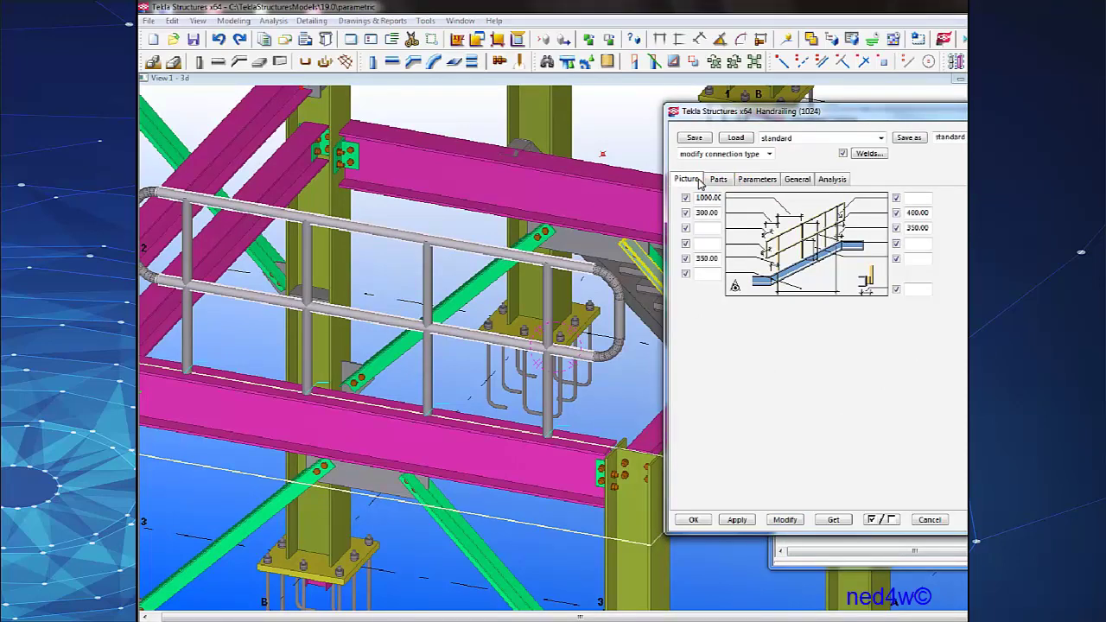
scroll(579, 346, up, 5)
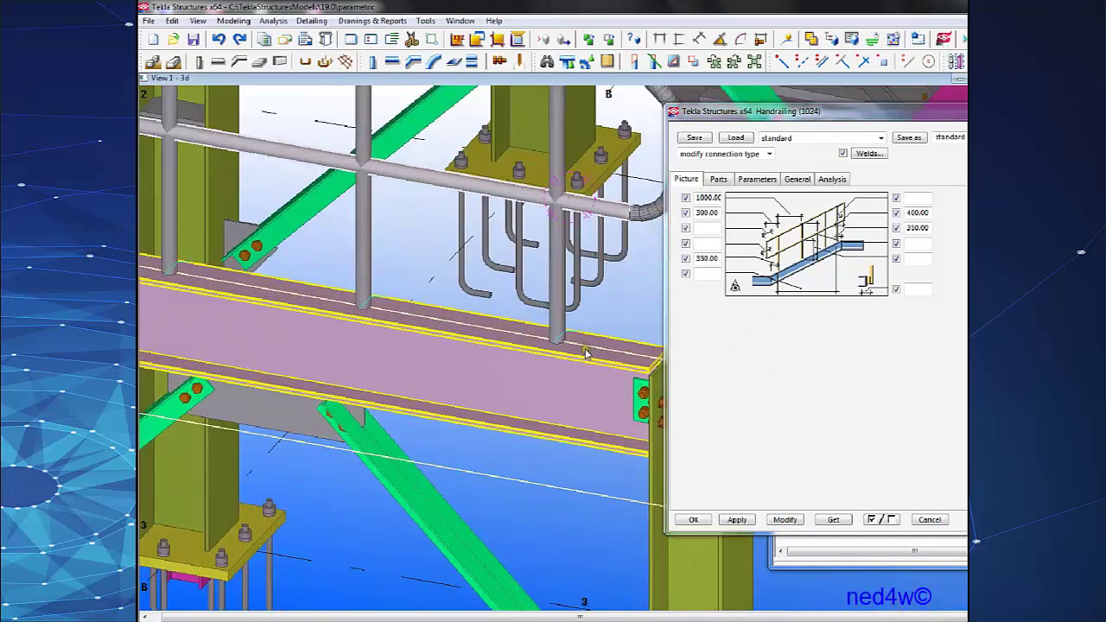
ctrl+middle_drag(568, 348, 501, 300)
click(537, 326)
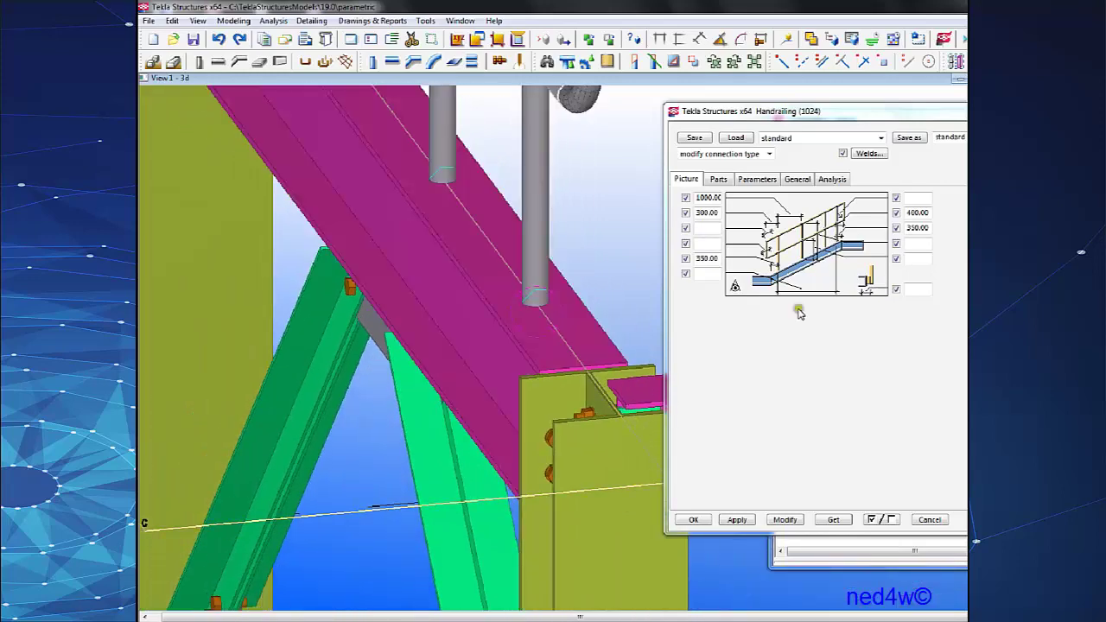
click(919, 290)
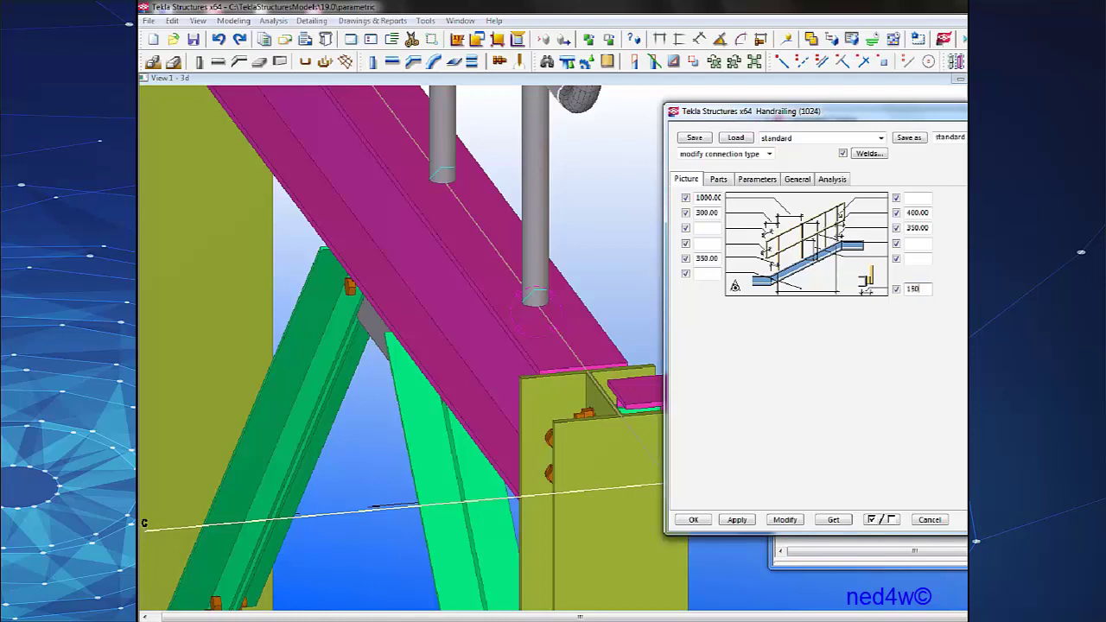
click(786, 519)
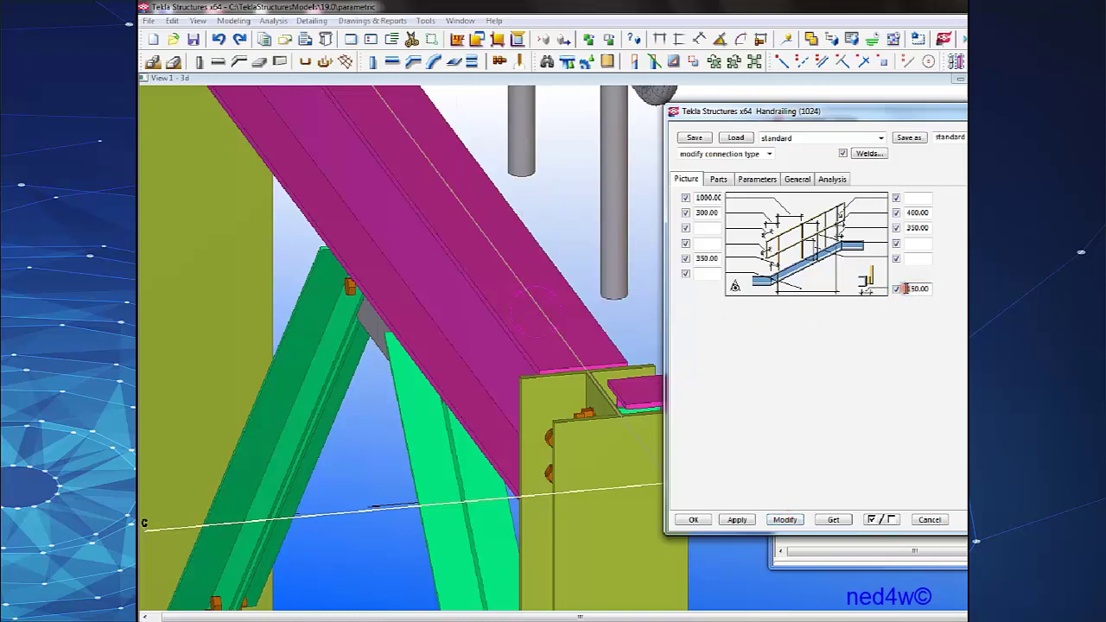
Set the handrail's sideways offset from the beam centerline to -150, modify the handrail, and check the posts against the beam flange.
click(782, 520)
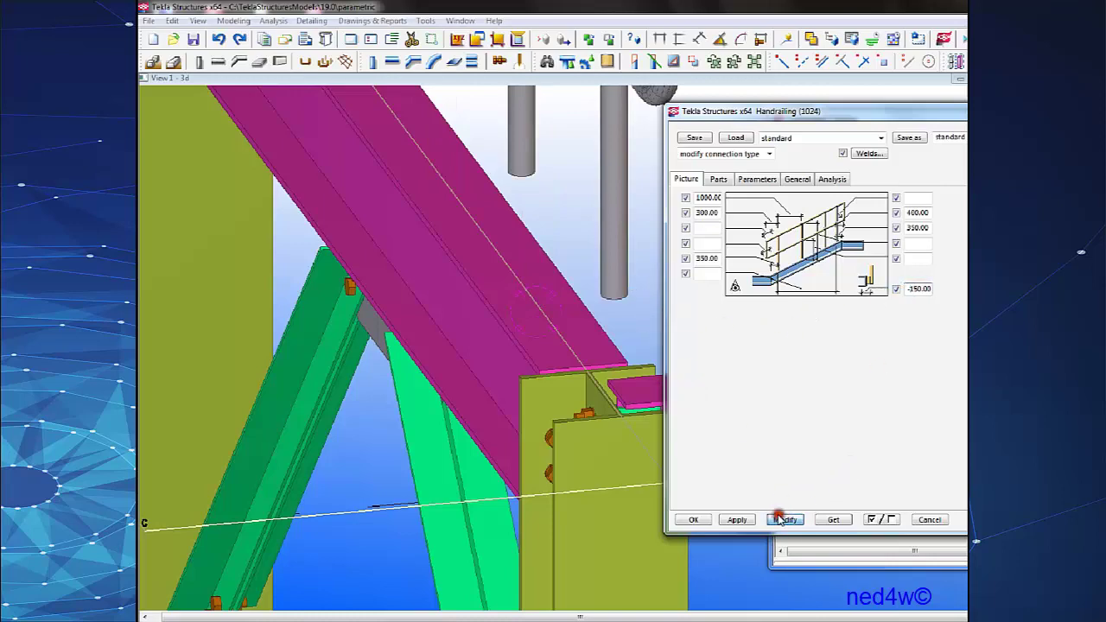
scroll(573, 365, down, 3)
middle_drag(573, 407, 604, 419)
scroll(517, 389, up, 4)
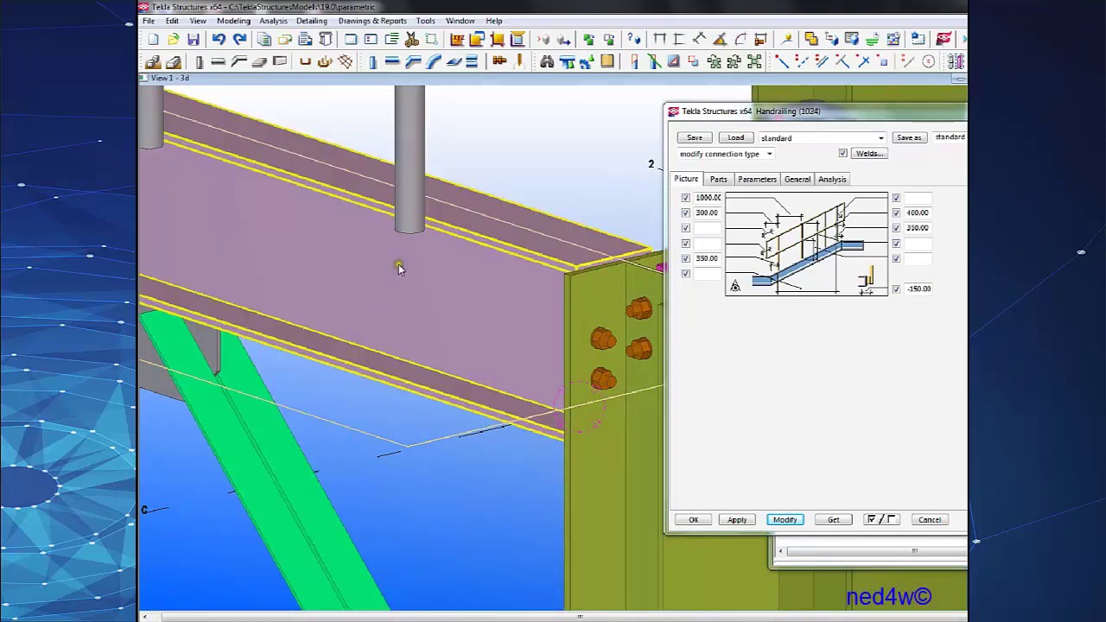
scroll(413, 289, down, 5)
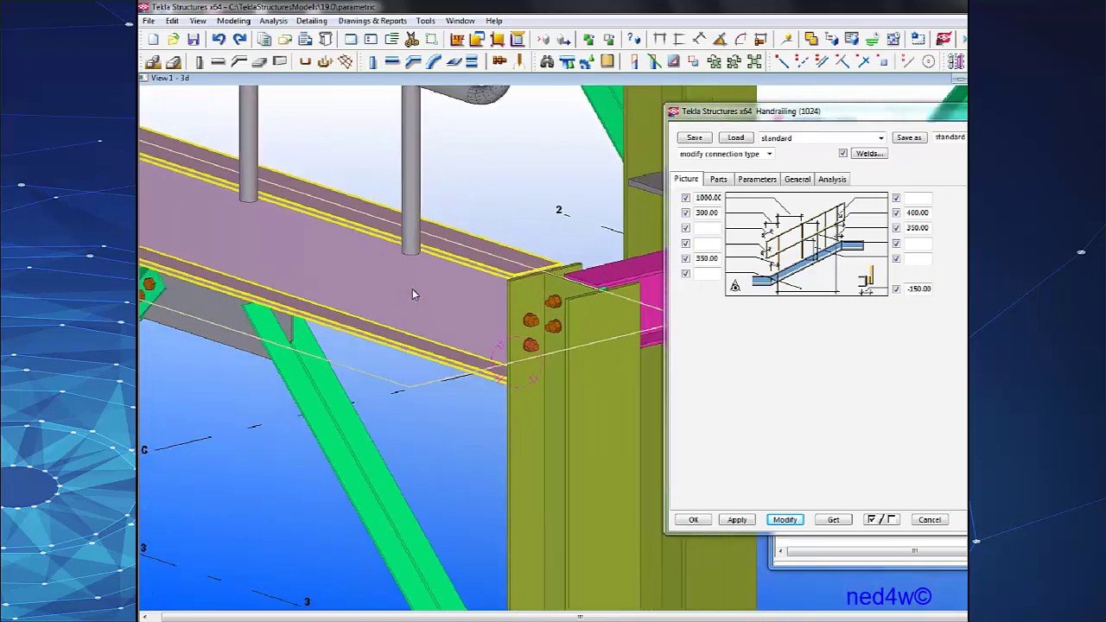
ctrl+middle_drag(413, 289, 295, 260)
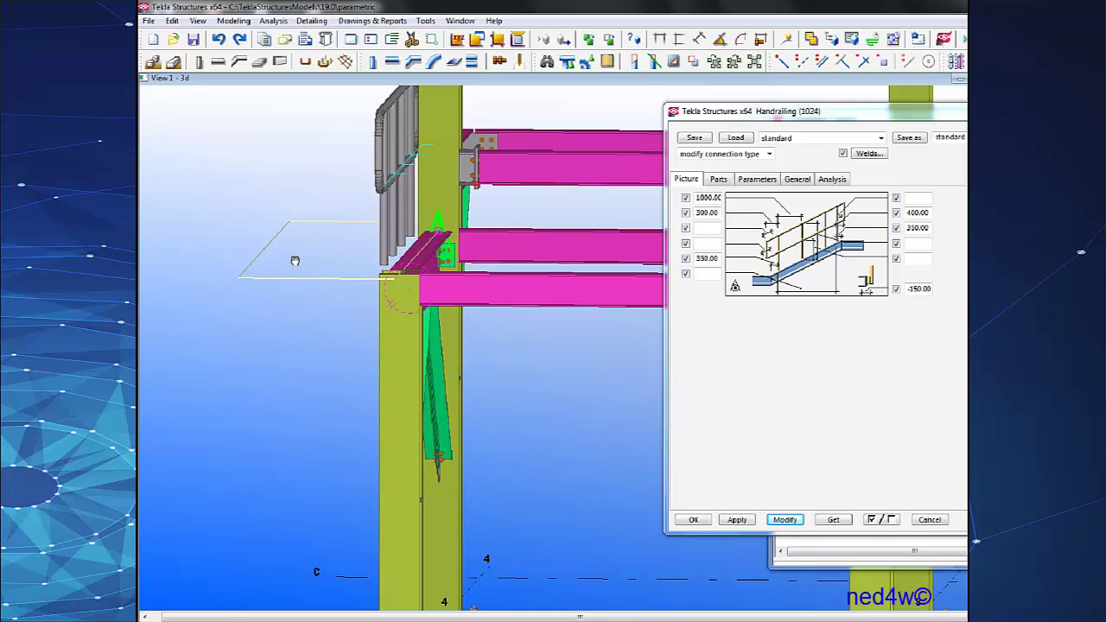
ctrl+middle_drag(369, 357, 575, 365)
scroll(487, 371, up, 4)
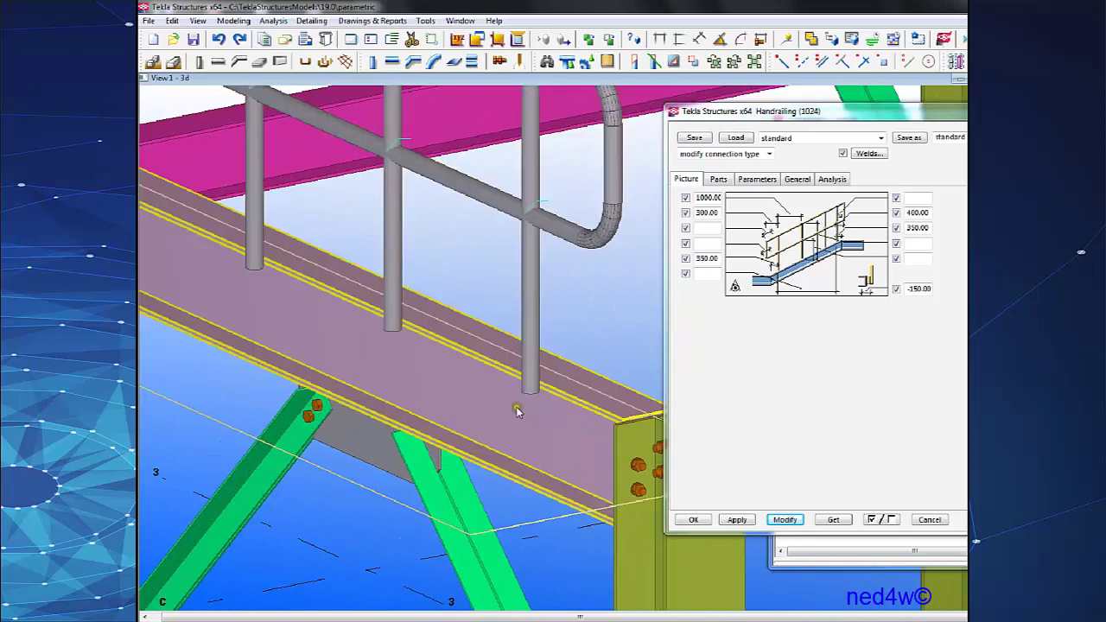
Set the stanchion connection type to STANCHION_87, modify the handrail and inspect the post connections at the beam.
click(719, 180)
click(755, 180)
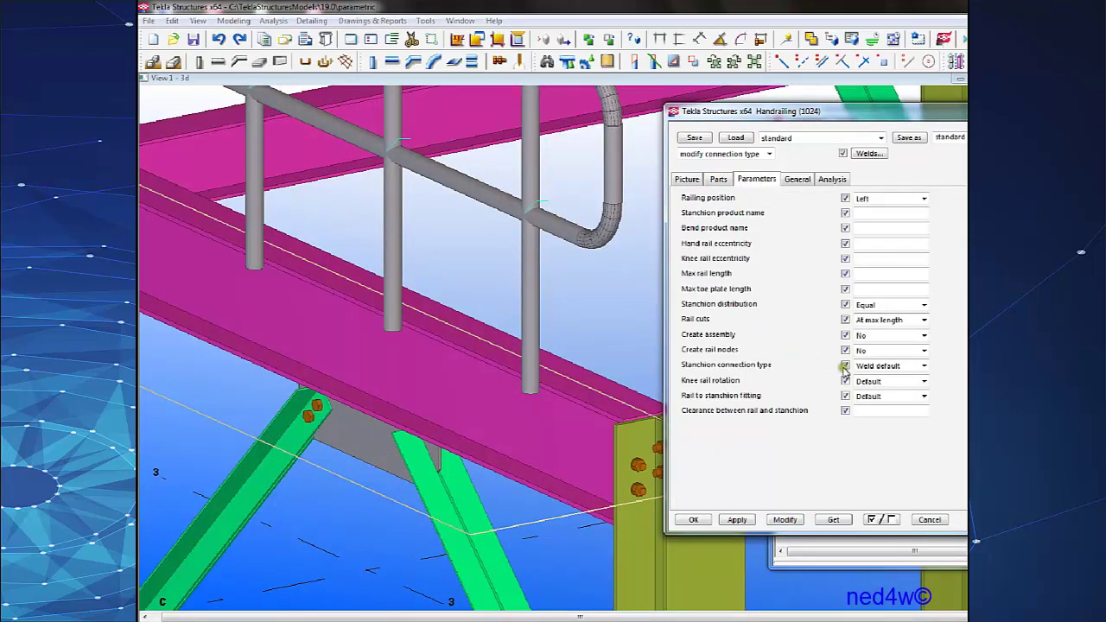
click(922, 366)
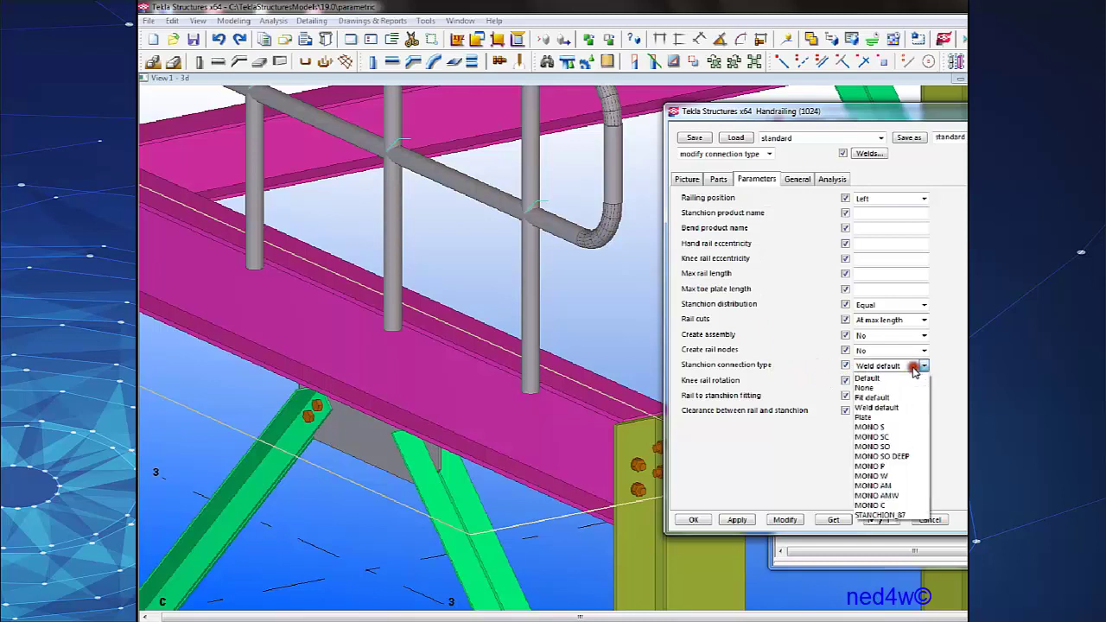
click(895, 516)
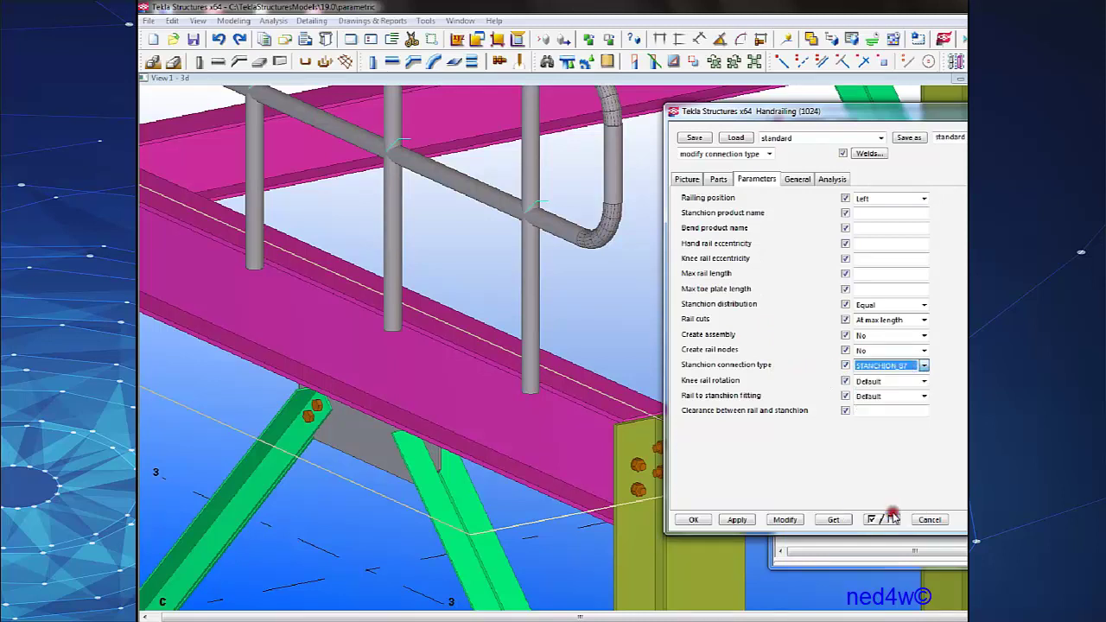
click(784, 520)
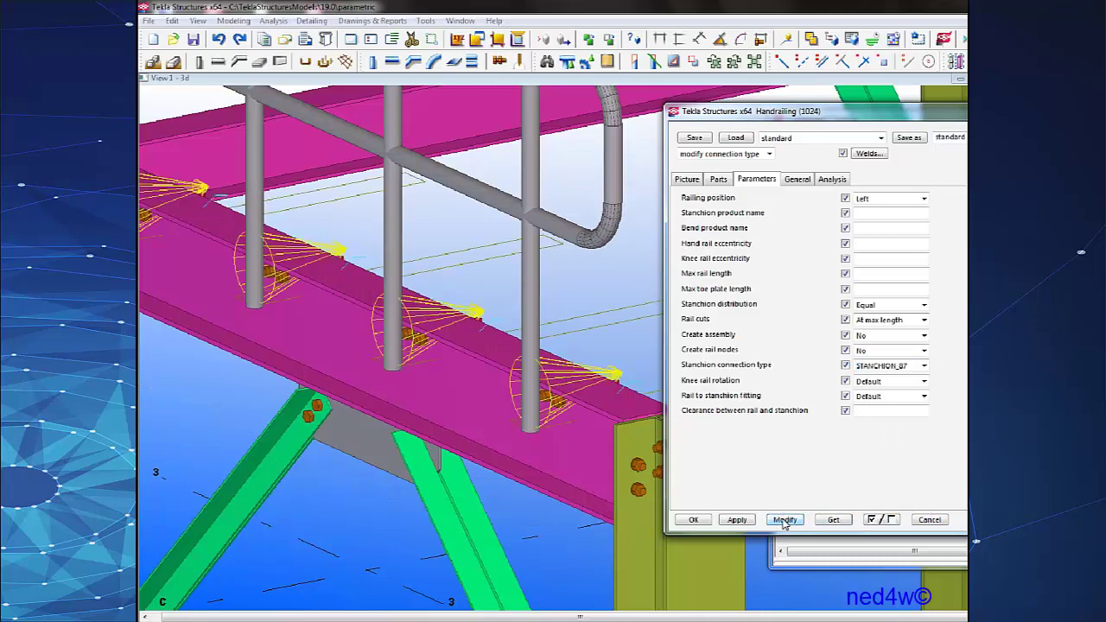
mouse_move(572, 394)
ctrl+middle_down()
mouse_move(443, 398)
mouse_move(386, 375)
mouse_move(557, 407)
ctrl+middle_up()
scroll(555, 405, up, 3)
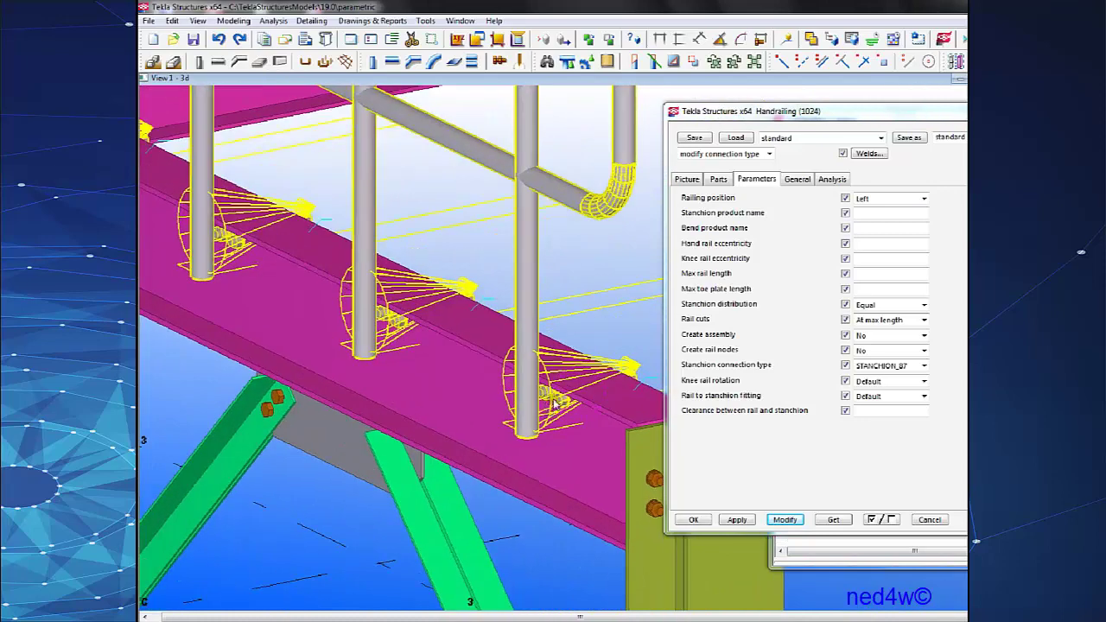
Set the stanchion connection type to MONO S and modify the handrail.
click(924, 365)
click(895, 430)
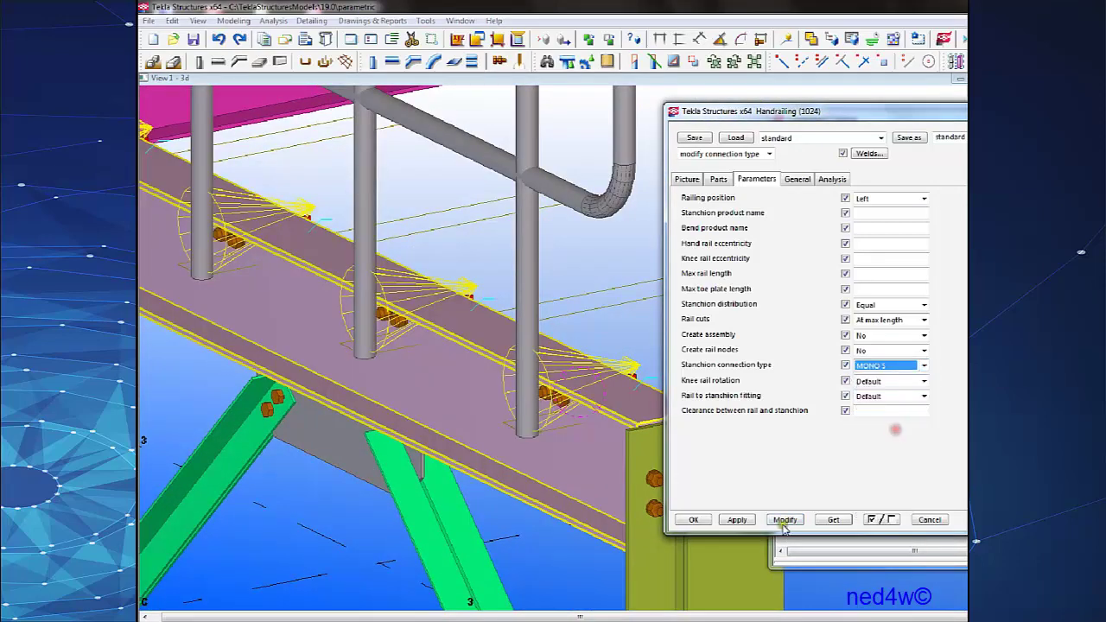
click(785, 521)
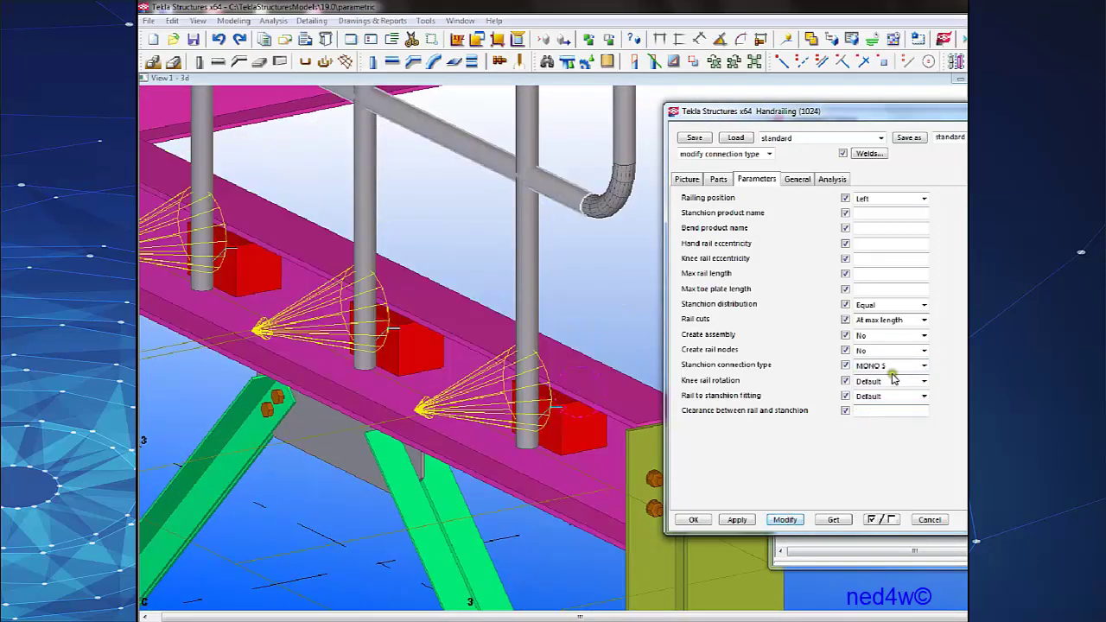
Try the MONO AMW stanchion connection type on the handrail.
click(925, 365)
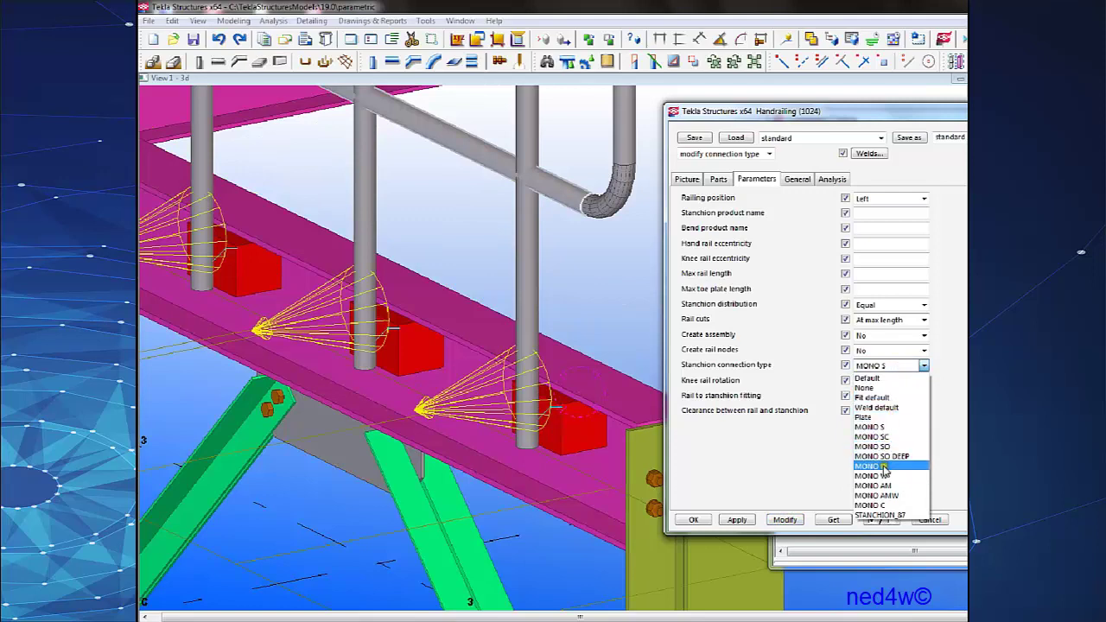
click(892, 496)
click(784, 520)
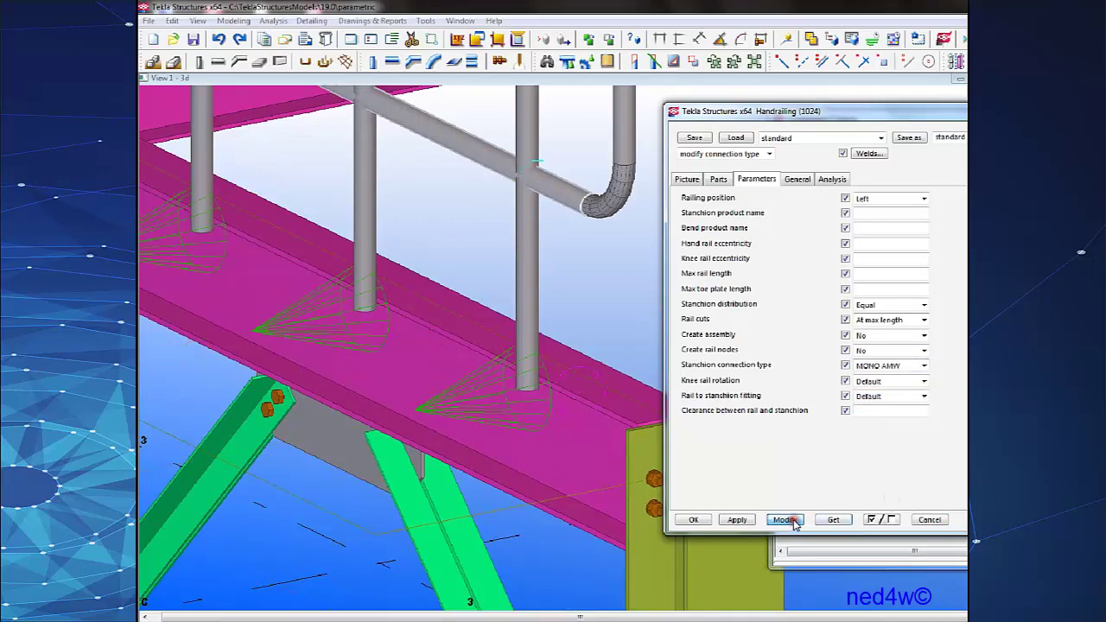
Try the Plate stanchion connection type on the handrail with its posts still offset sideways.
click(891, 366)
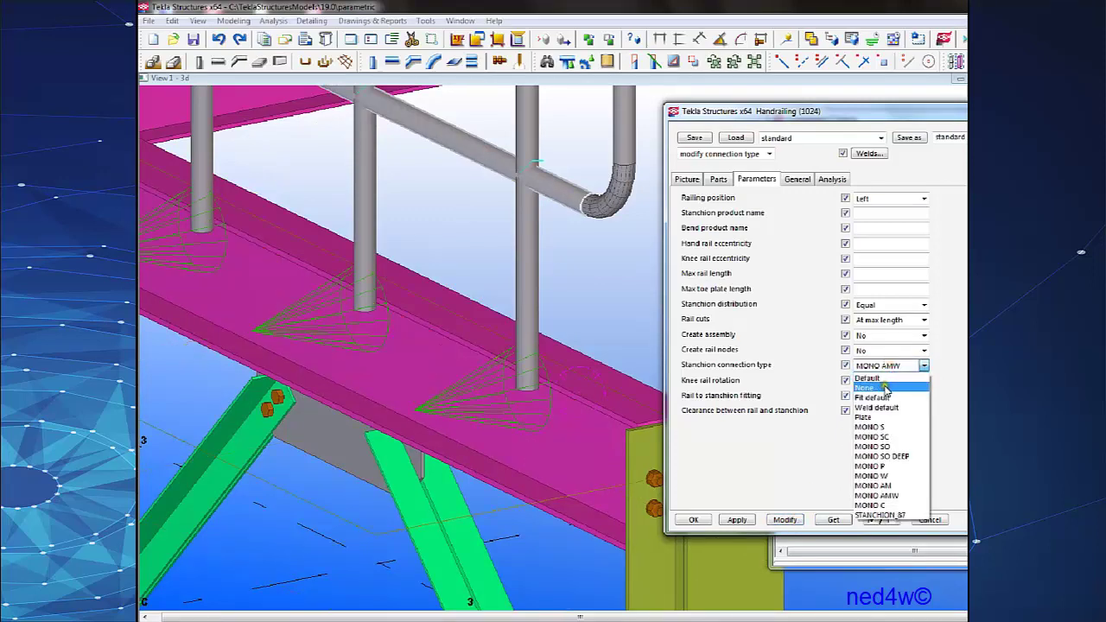
click(878, 417)
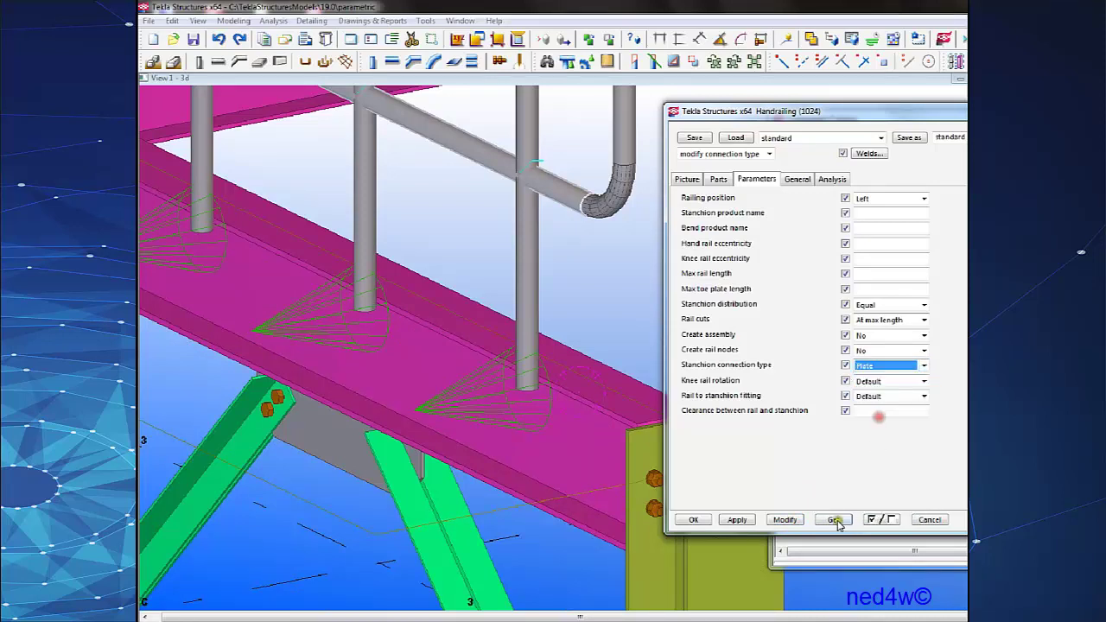
click(786, 519)
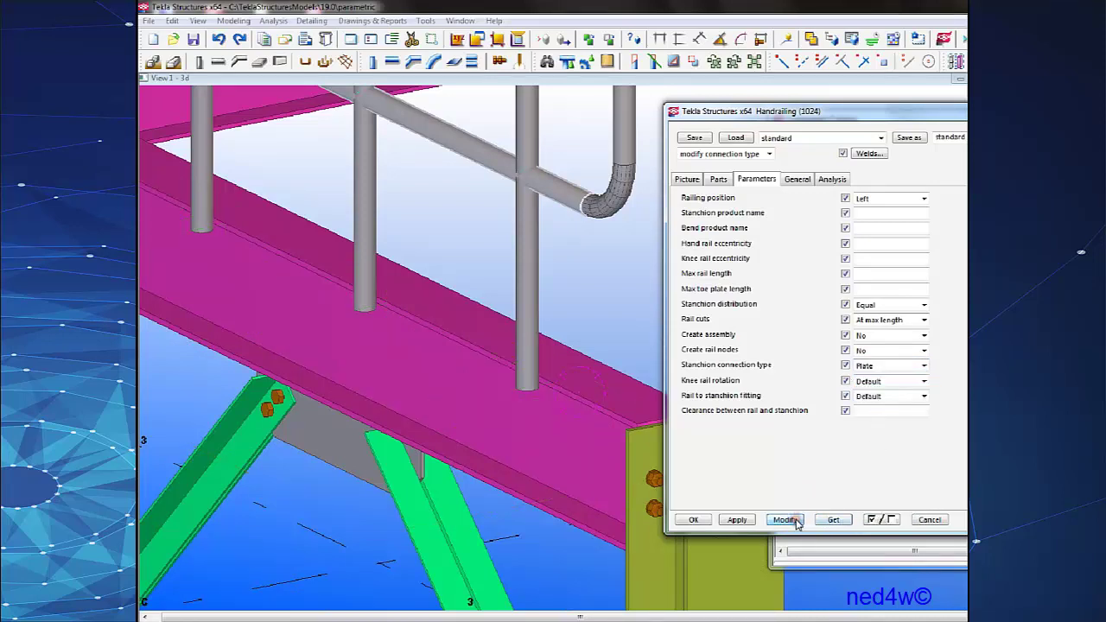
Set the stanchion connection type to MONO W and modify the handrail.
click(885, 365)
click(873, 475)
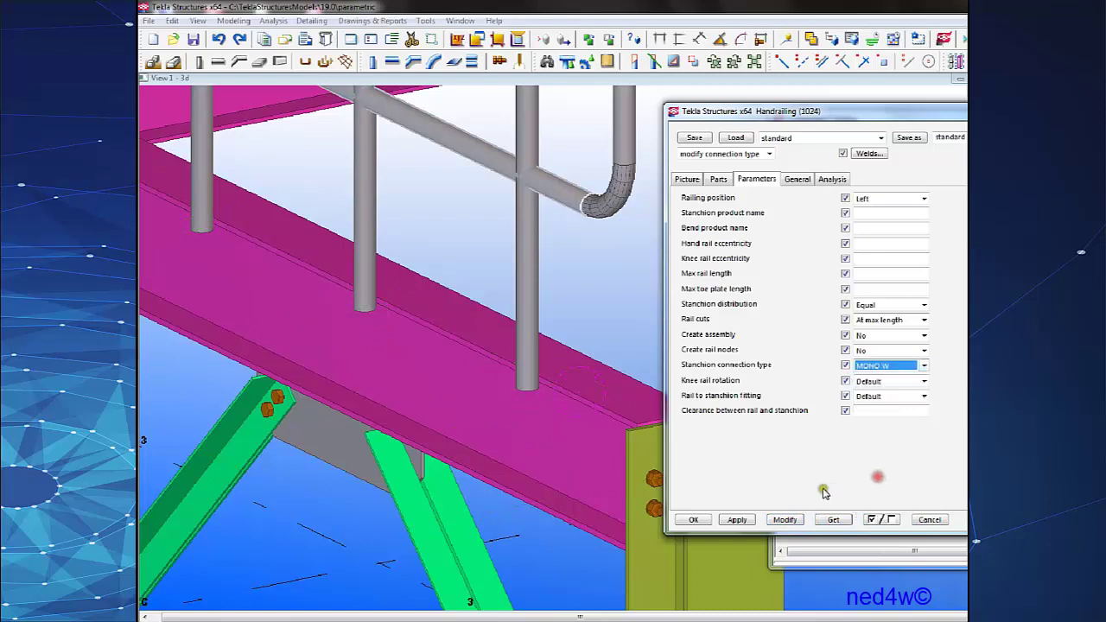
click(784, 520)
Reset the sideways offset of the handrail posts from the beam centerline to 0 and modify the handrail.
click(892, 366)
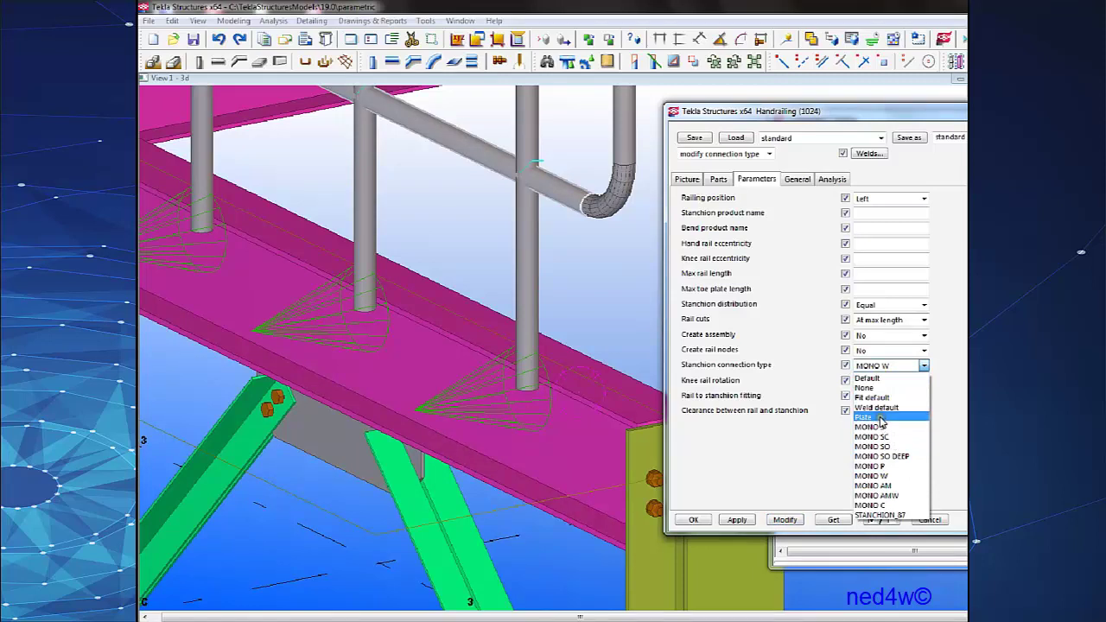
click(687, 179)
double_click(920, 290)
key(BackSpace)
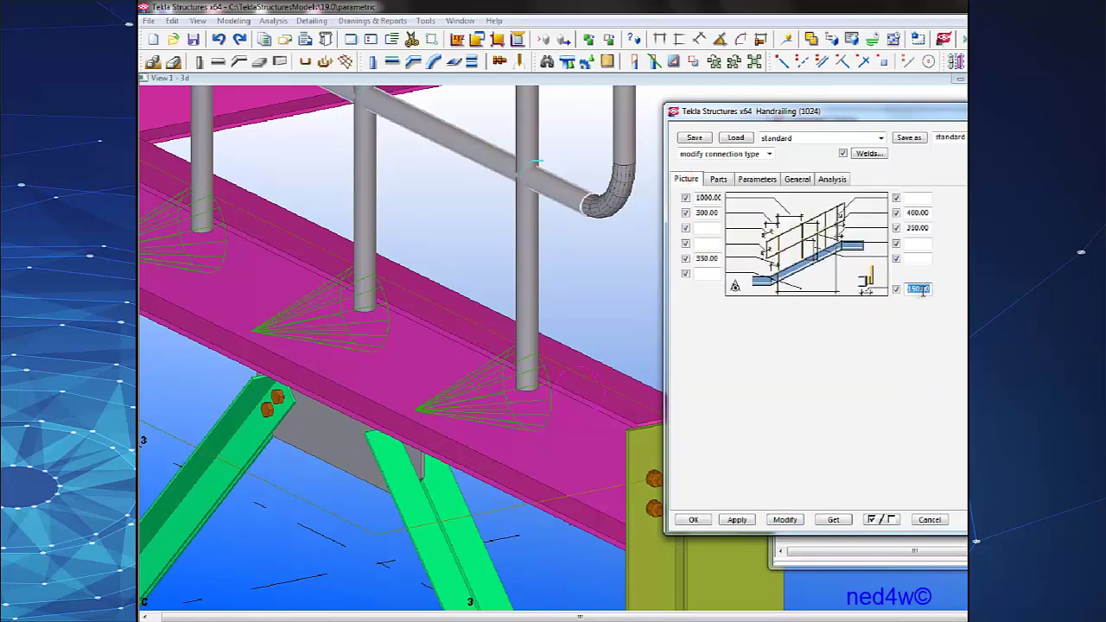
click(785, 520)
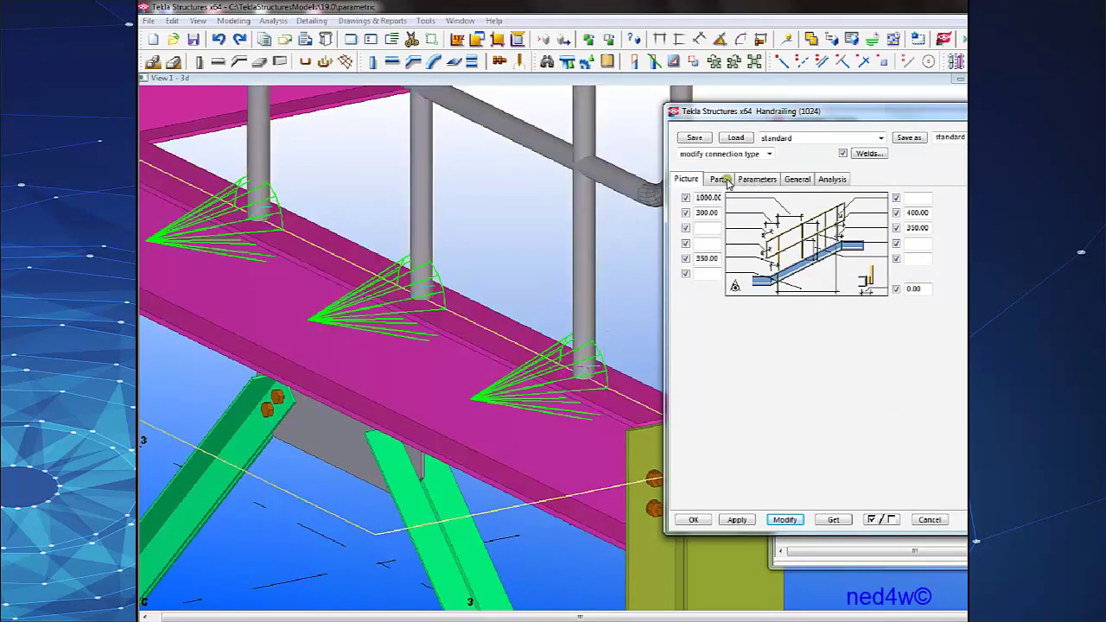
Apply the STANCHION_87 connection type to the handrail posts centered on the beam.
click(755, 179)
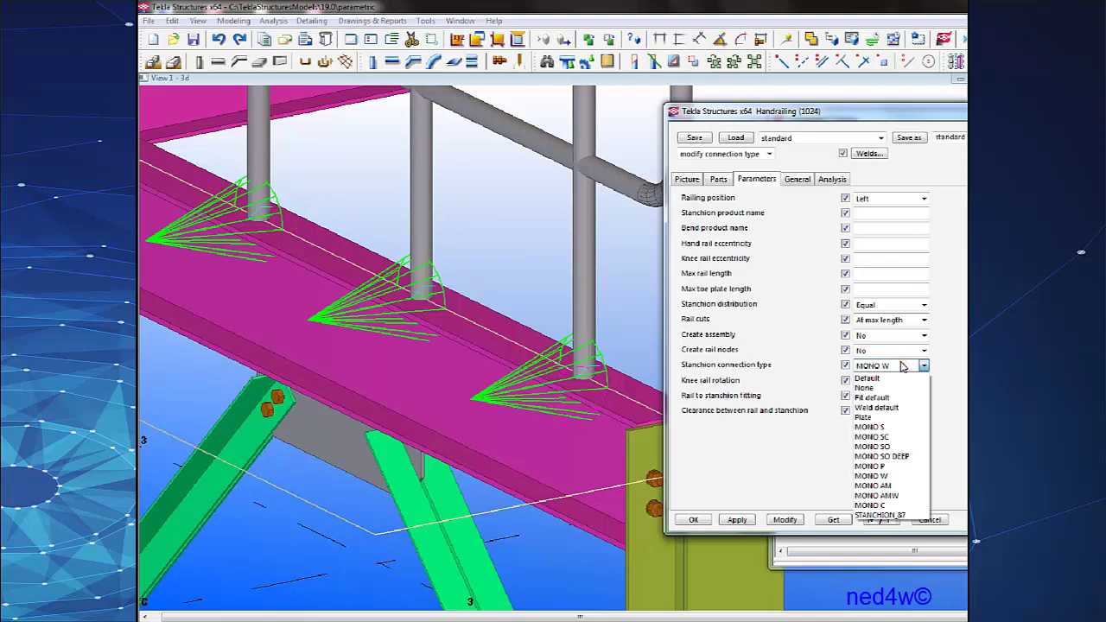
click(880, 515)
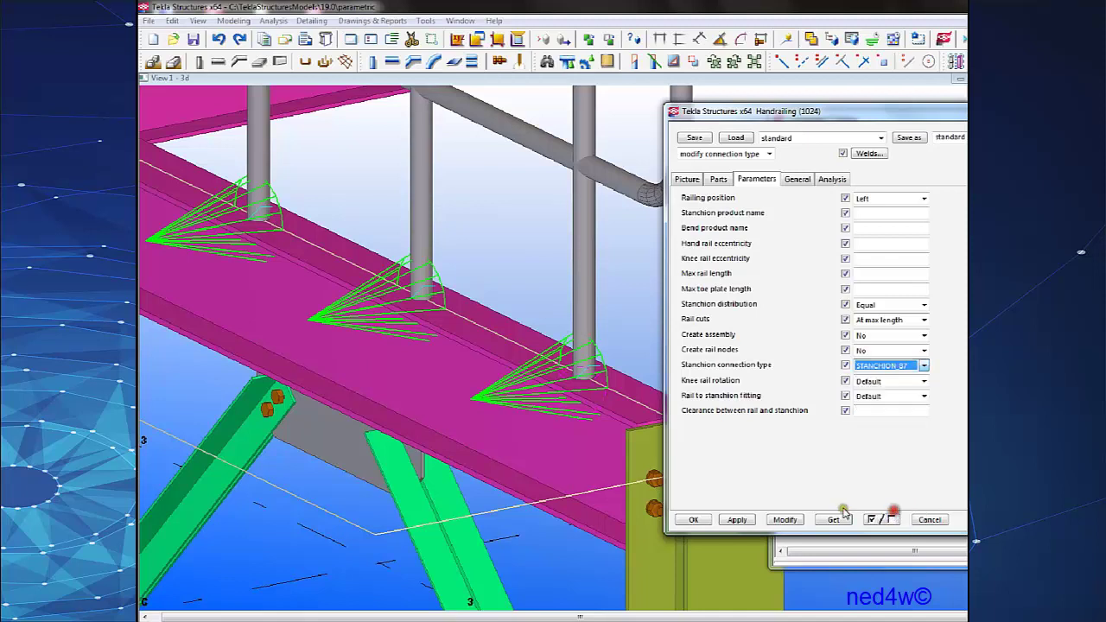
click(790, 519)
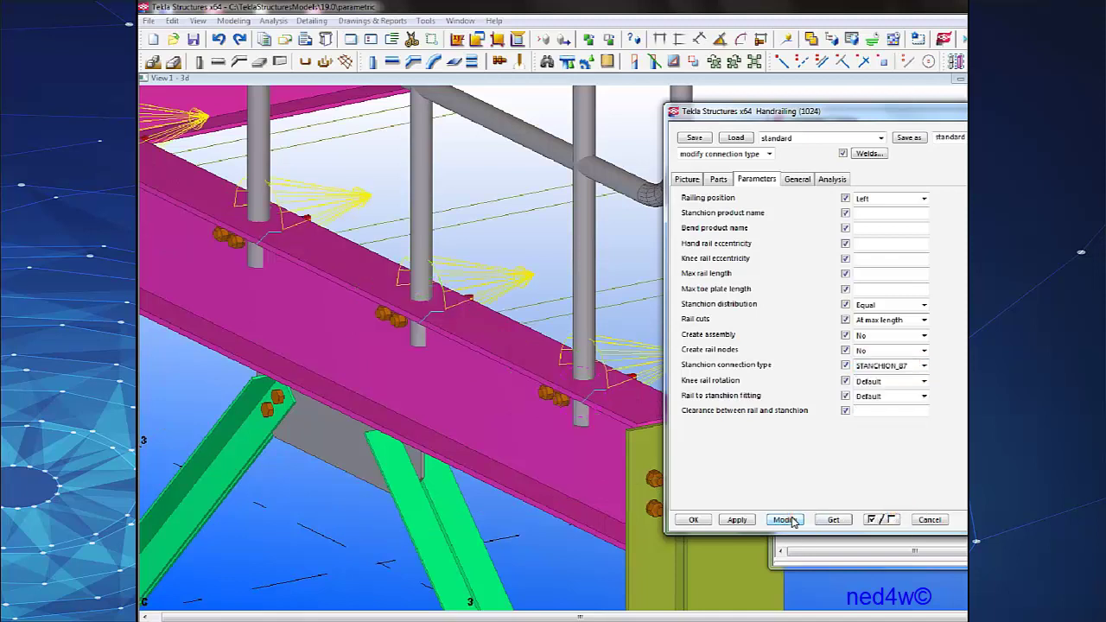
Set the stanchion connection type to Plate, modify the handrail and inspect the post base plates and bolts on the beam flange.
click(887, 367)
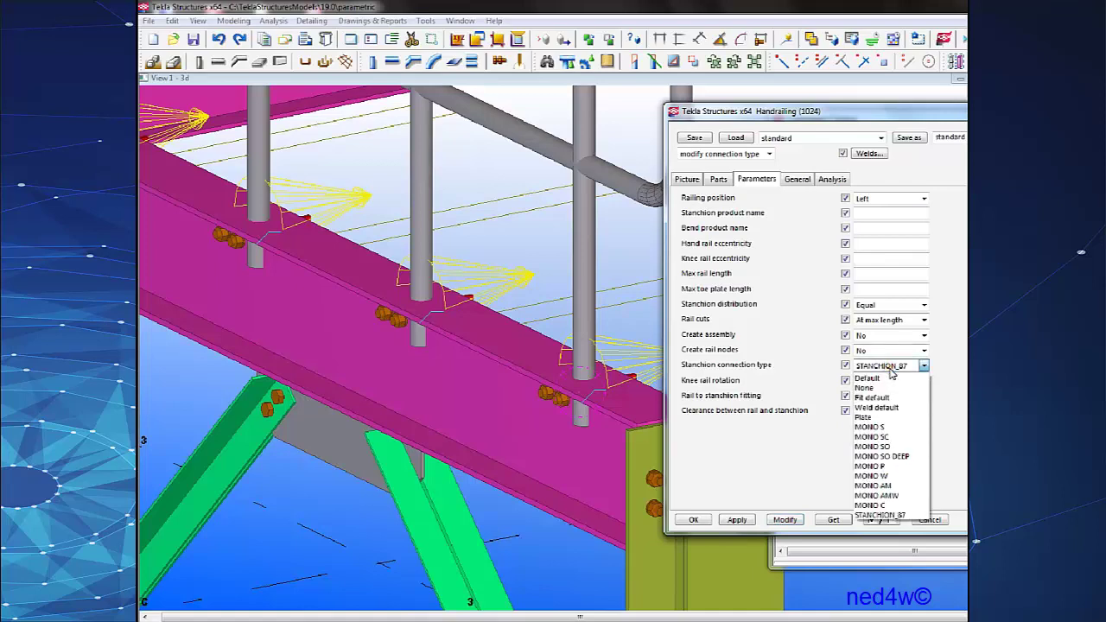
click(889, 368)
click(890, 368)
click(864, 416)
click(791, 520)
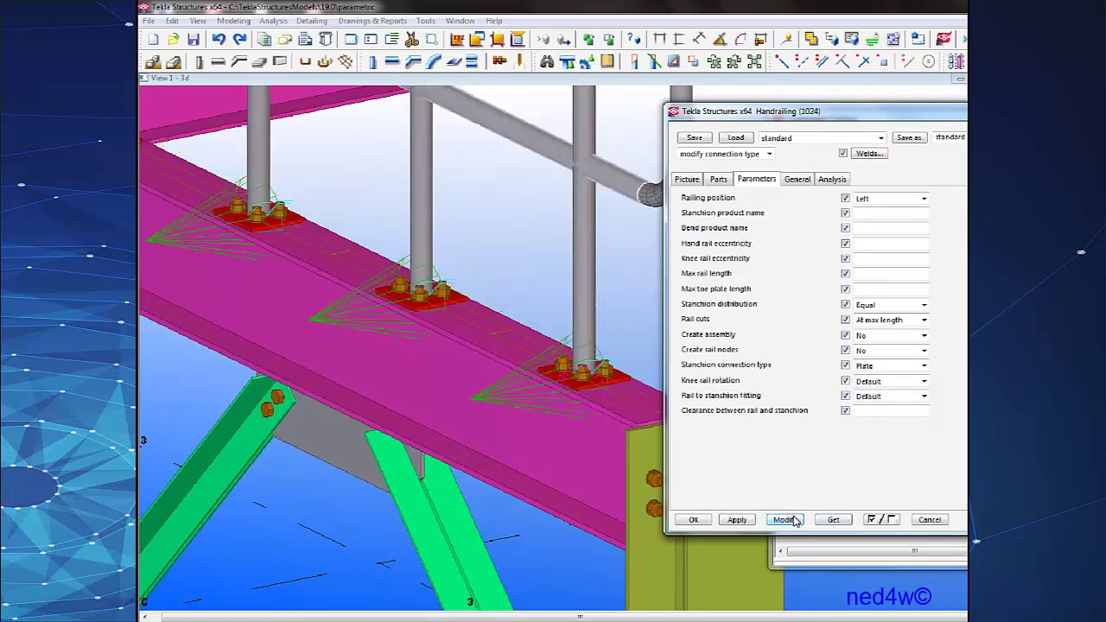
scroll(514, 358, up, 5)
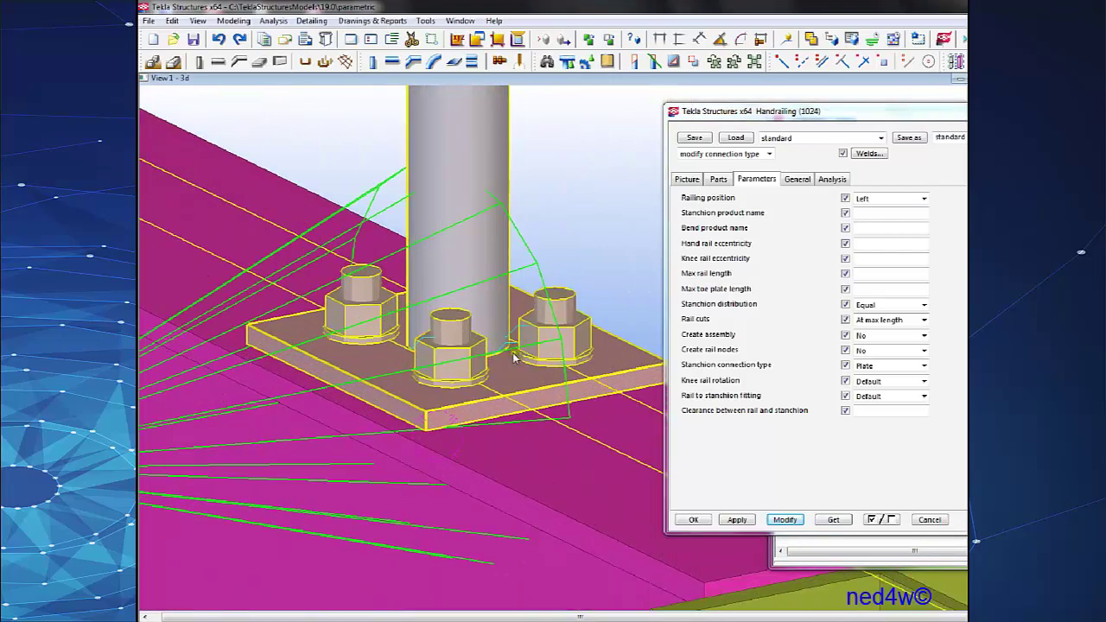
ctrl+middle_drag(514, 358, 564, 397)
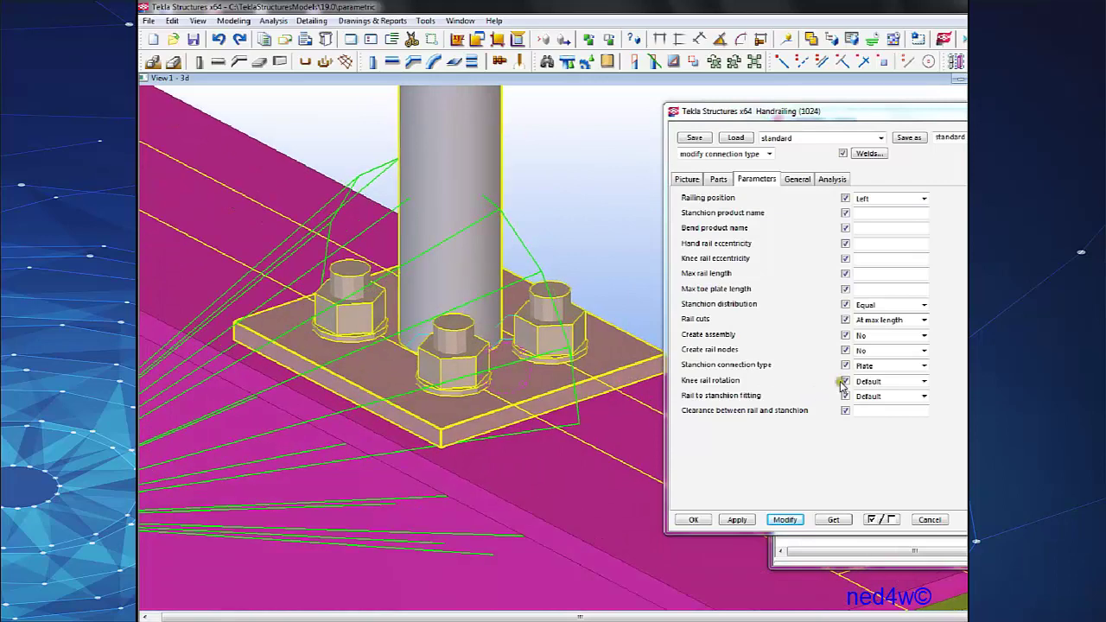
scroll(597, 365, down, 8)
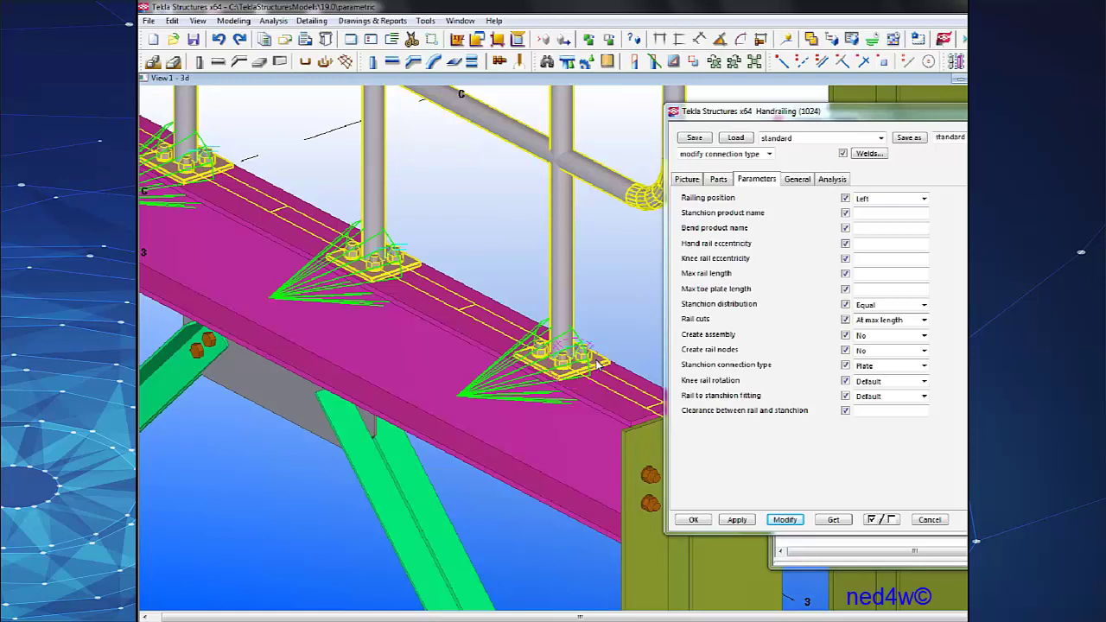
scroll(586, 297, down, 3)
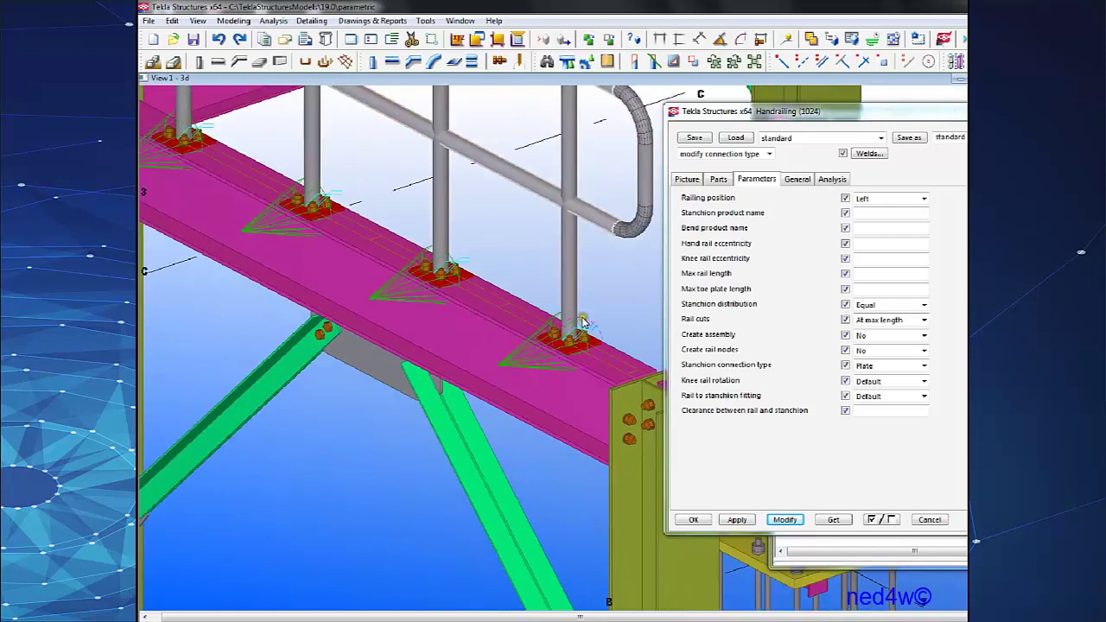
scroll(583, 322, up, 2)
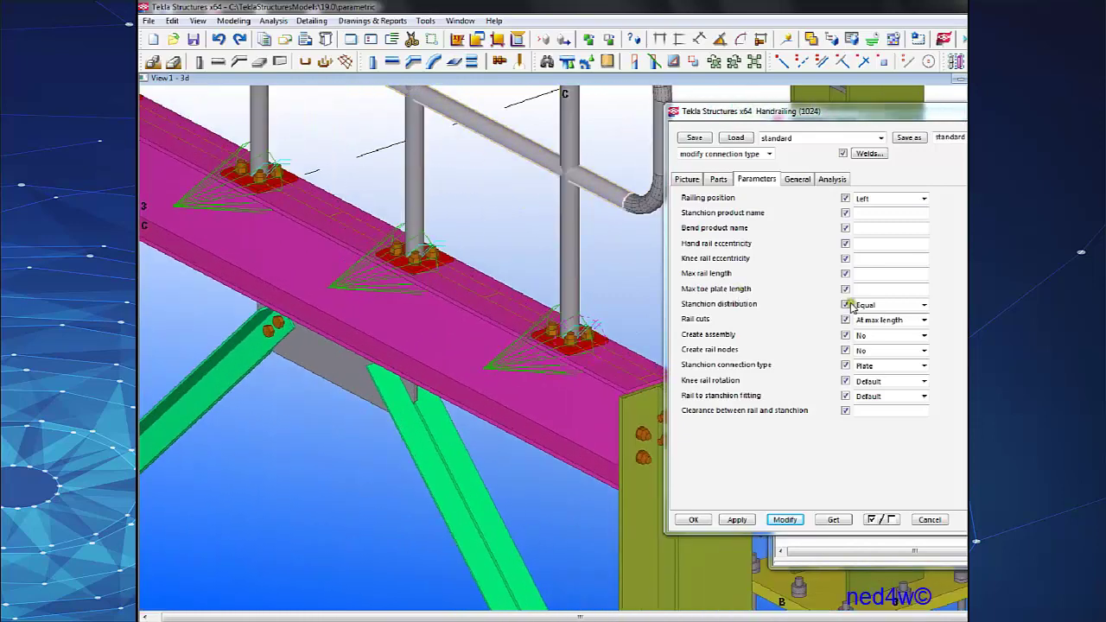
Set the stanchion connection type to None and modify the handrail.
click(903, 366)
click(896, 391)
click(785, 519)
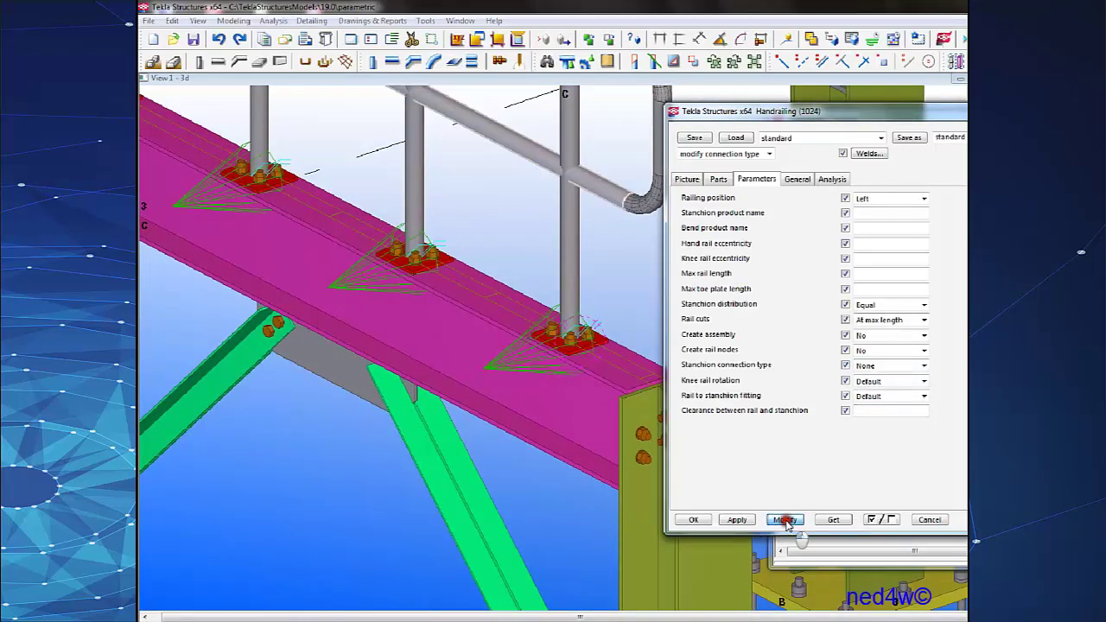
Set the posts' sideways offset from the beam centerline to -150, modify the handrail and accept the Handrailing (1024) settings.
click(704, 178)
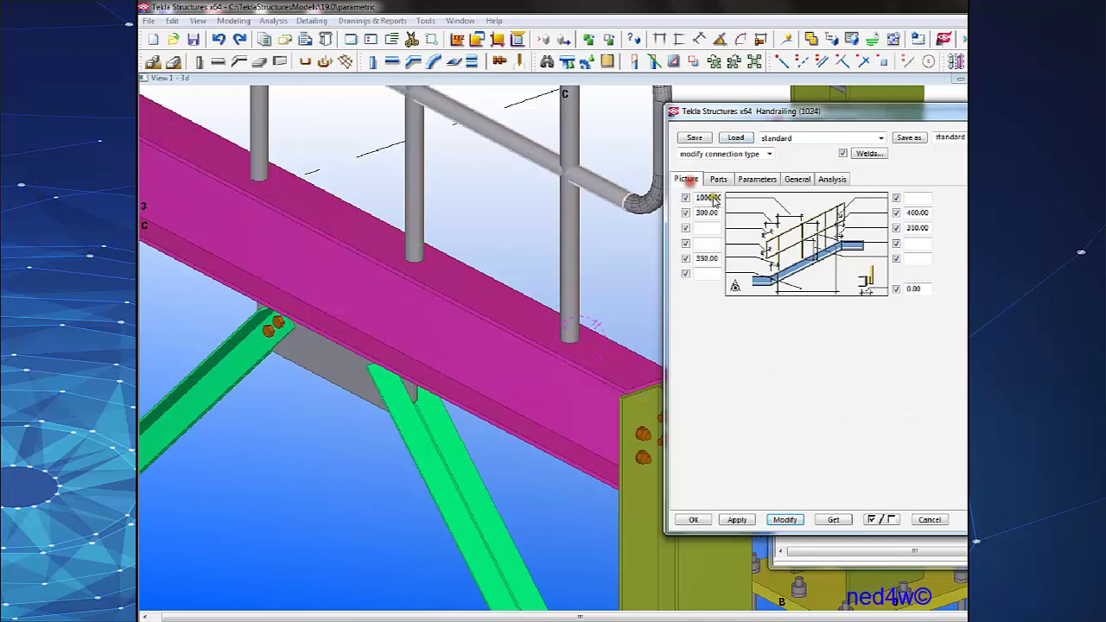
double_click(915, 289)
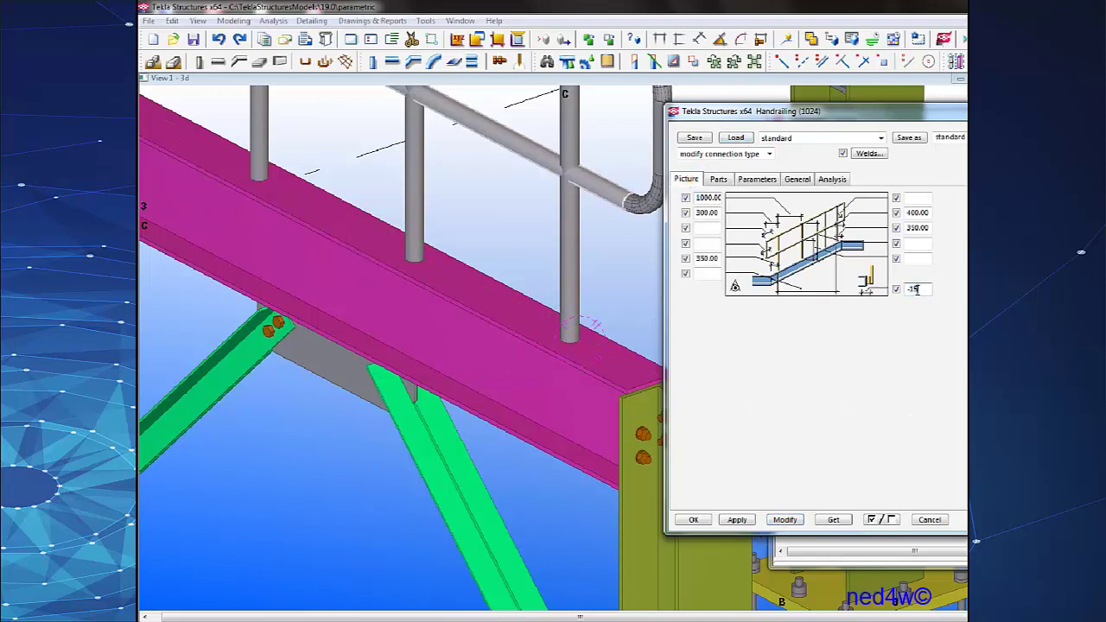
click(785, 519)
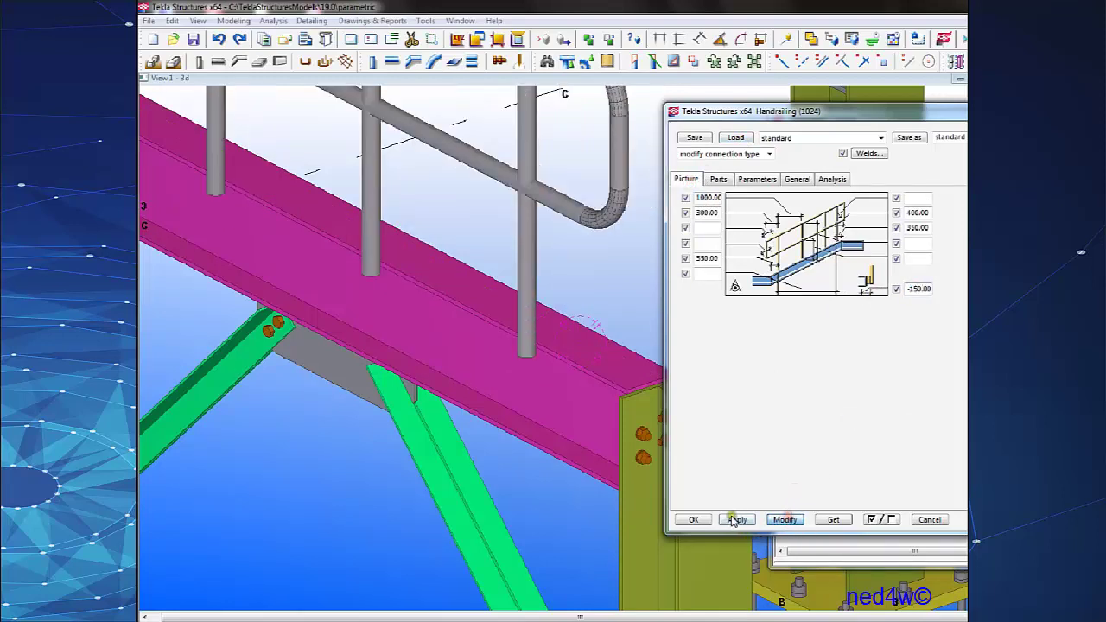
click(695, 519)
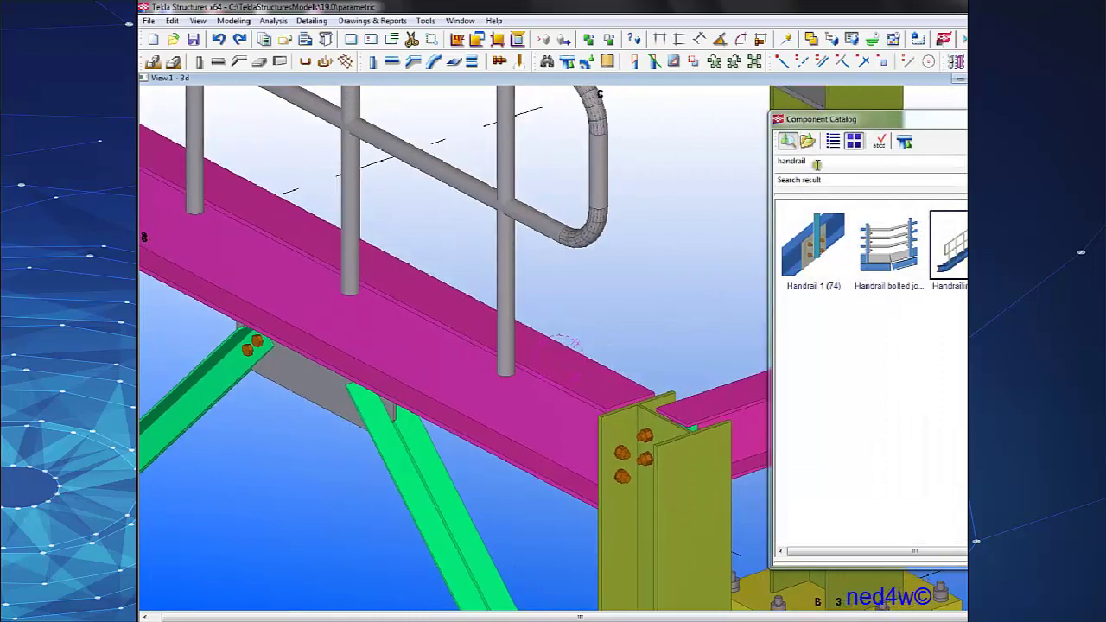
click(822, 161)
drag(966, 118, 929, 113)
click(966, 114)
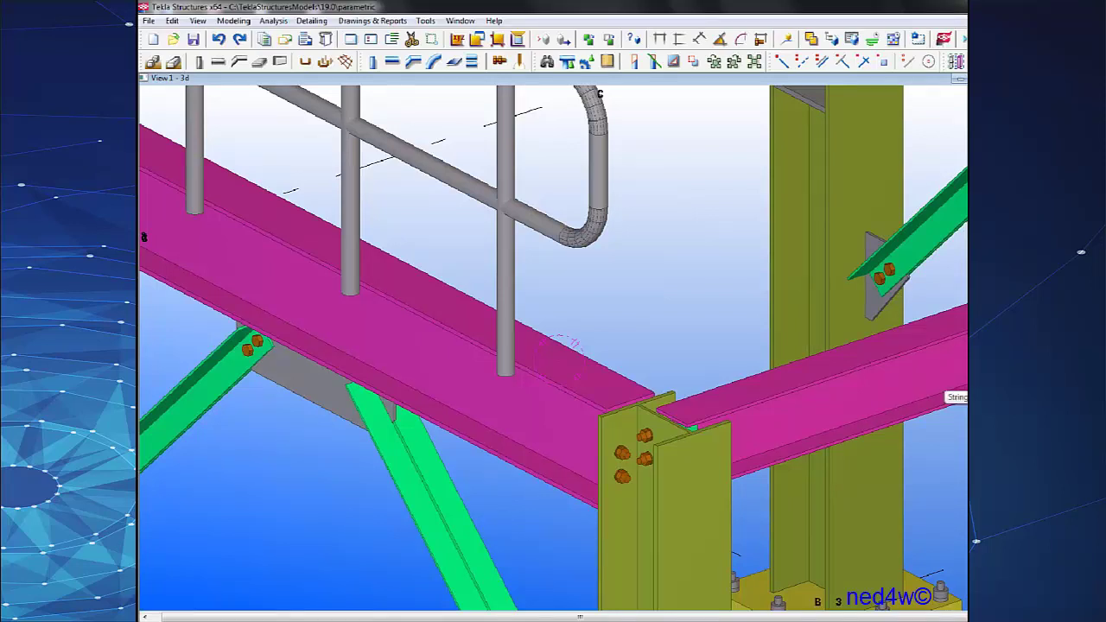
double_click(760, 279)
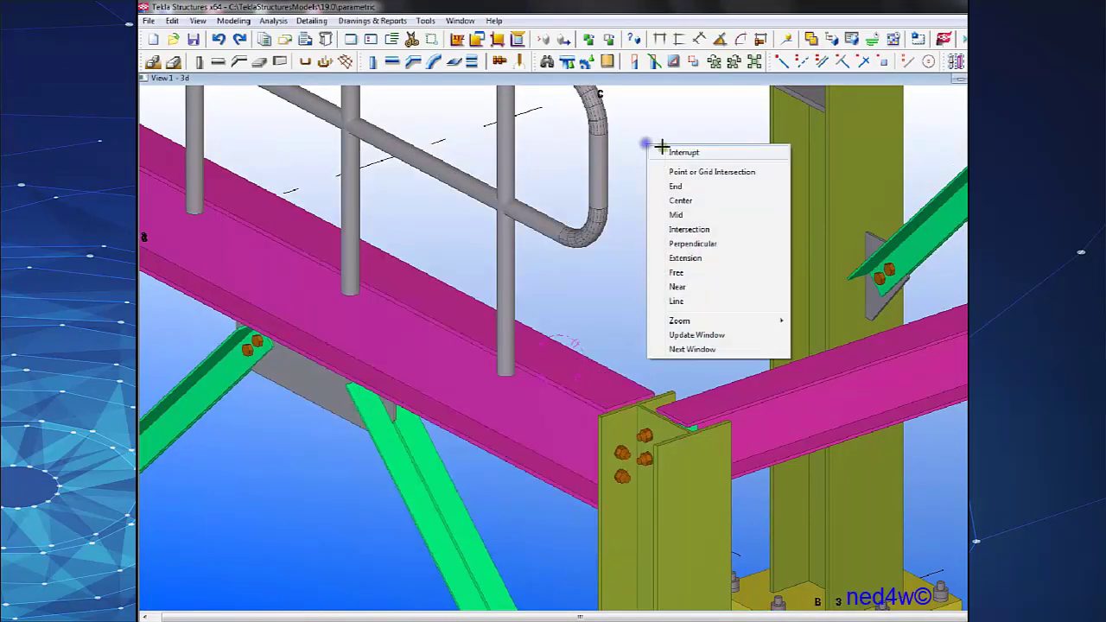
key(Escape)
Search the Component Catalog for "stan", browse the stanchion connections and end the running command.
key(ctrl+f)
drag(768, 154, 666, 152)
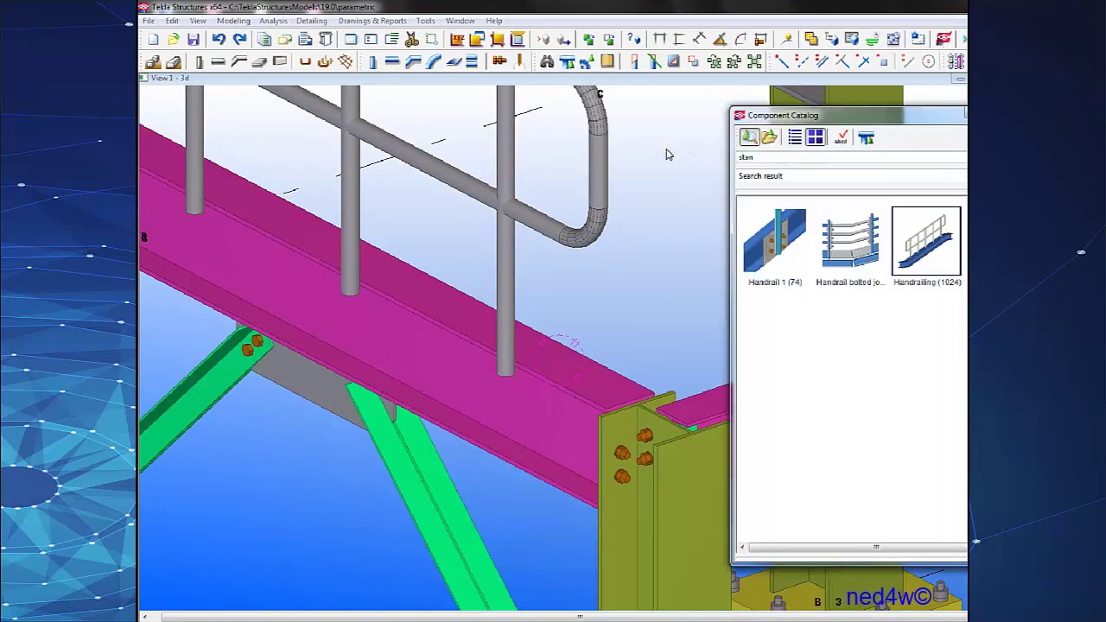
text(stan)
scroll(931, 378, down, 2)
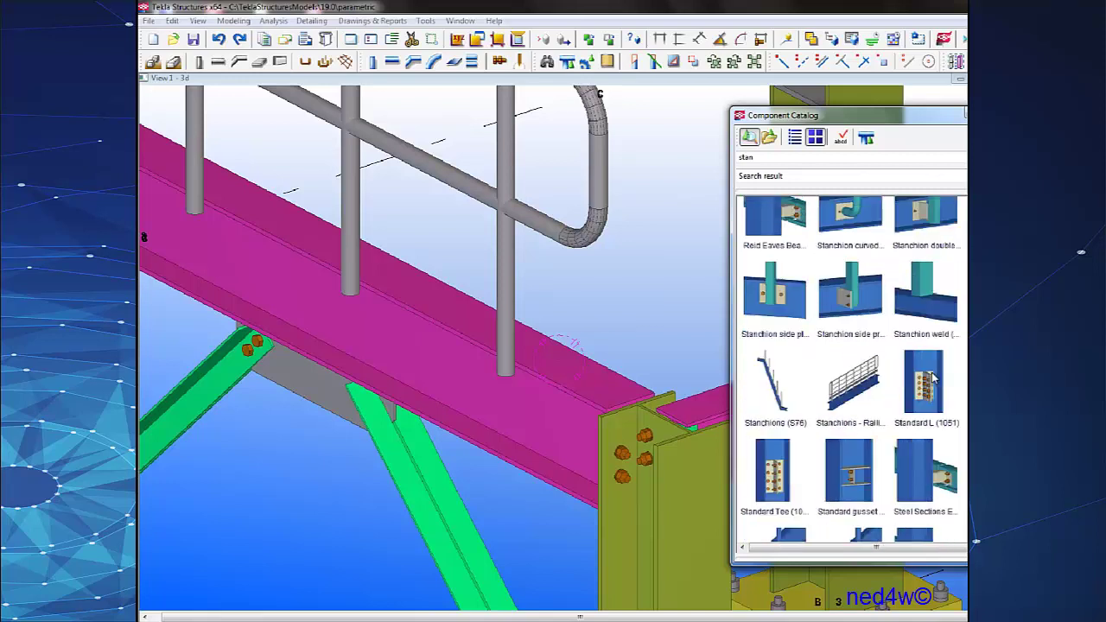
scroll(931, 378, up, 2)
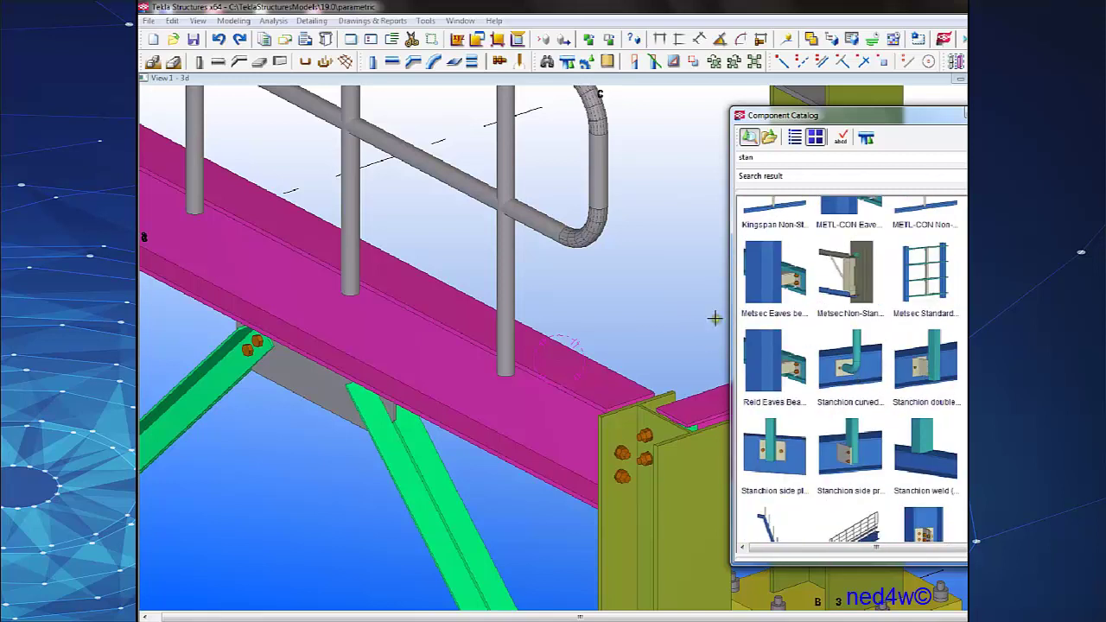
right_click(628, 221)
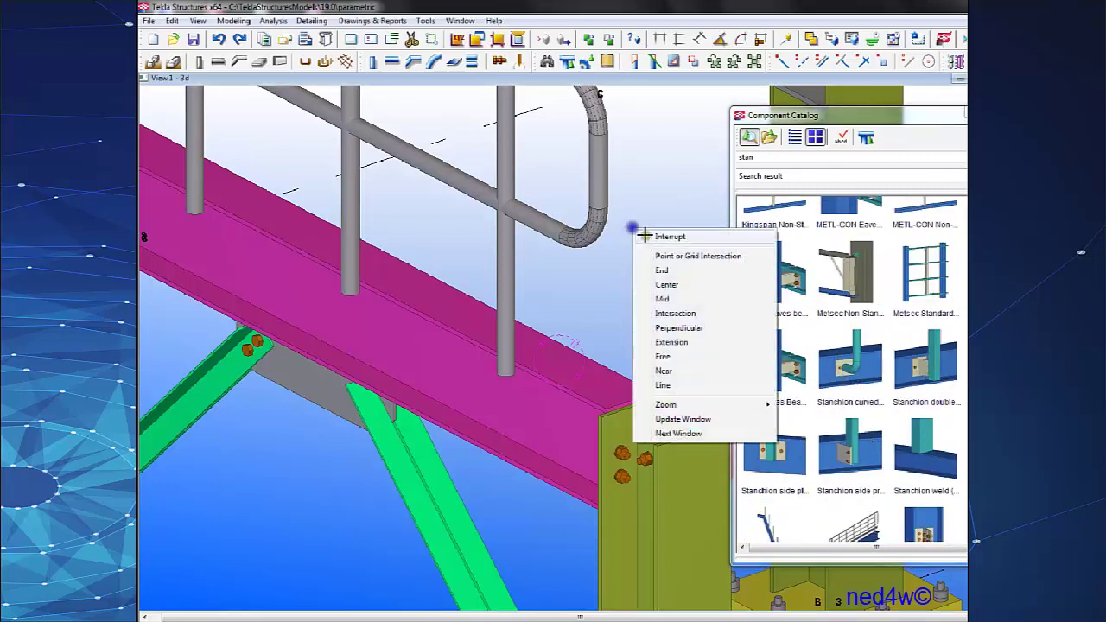
click(656, 238)
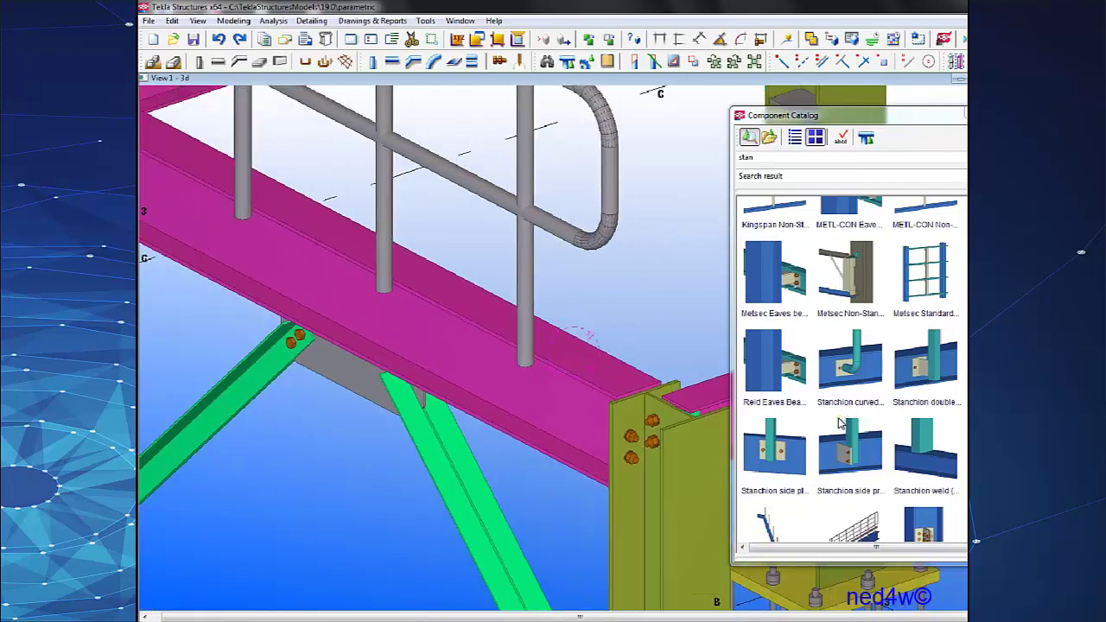
Connect the end handrail post to the beam with Stanchion double plate (87) and open the new connection's properties.
click(920, 374)
double_click(934, 370)
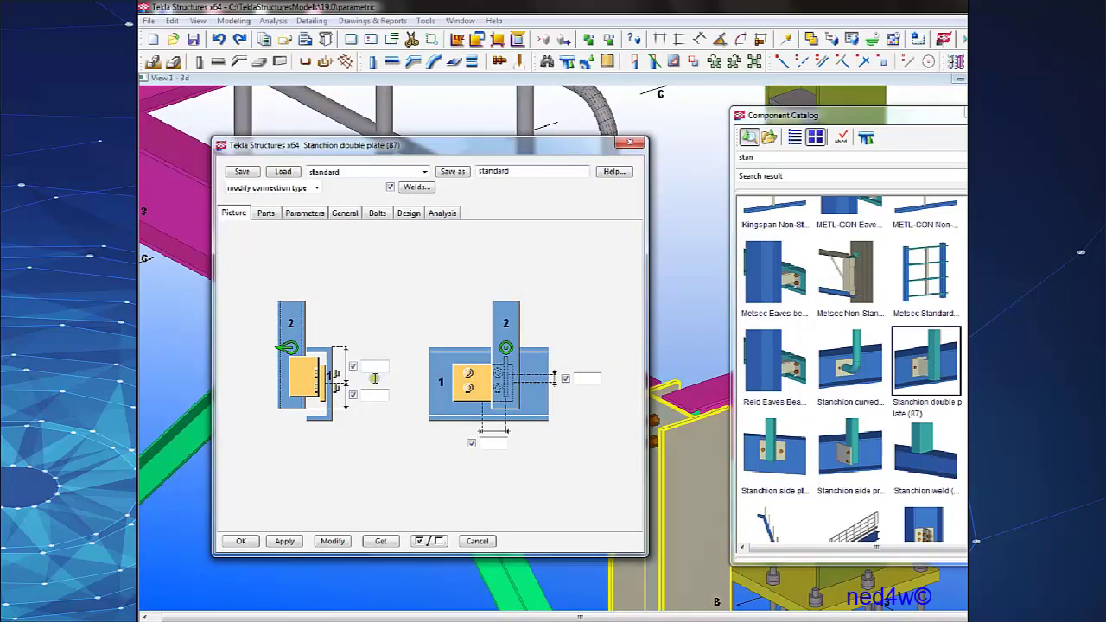
click(632, 147)
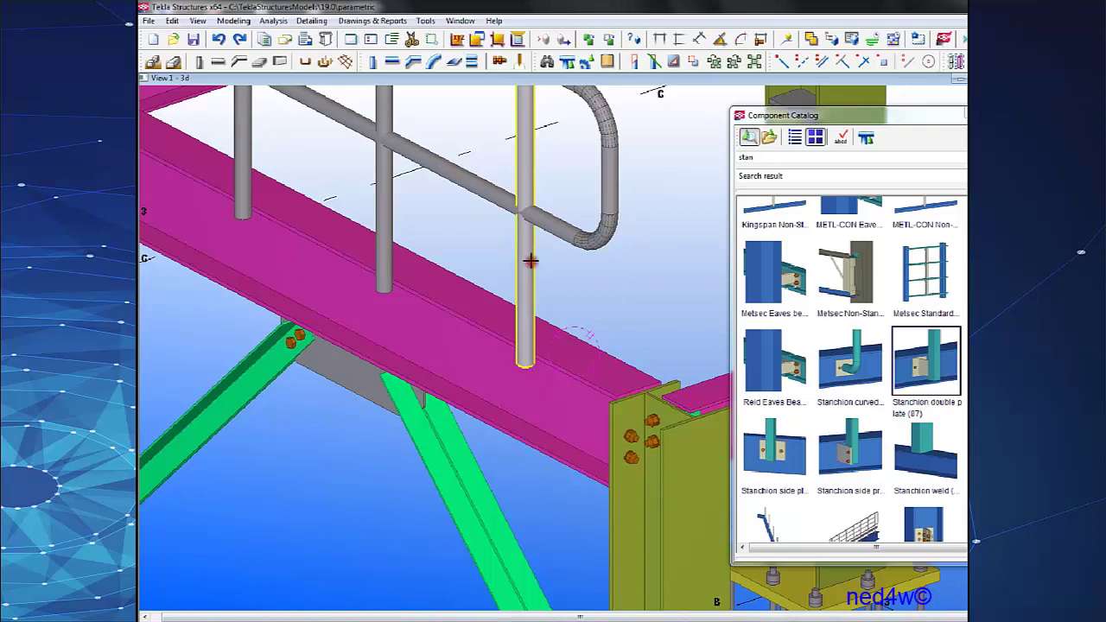
right_click(586, 304)
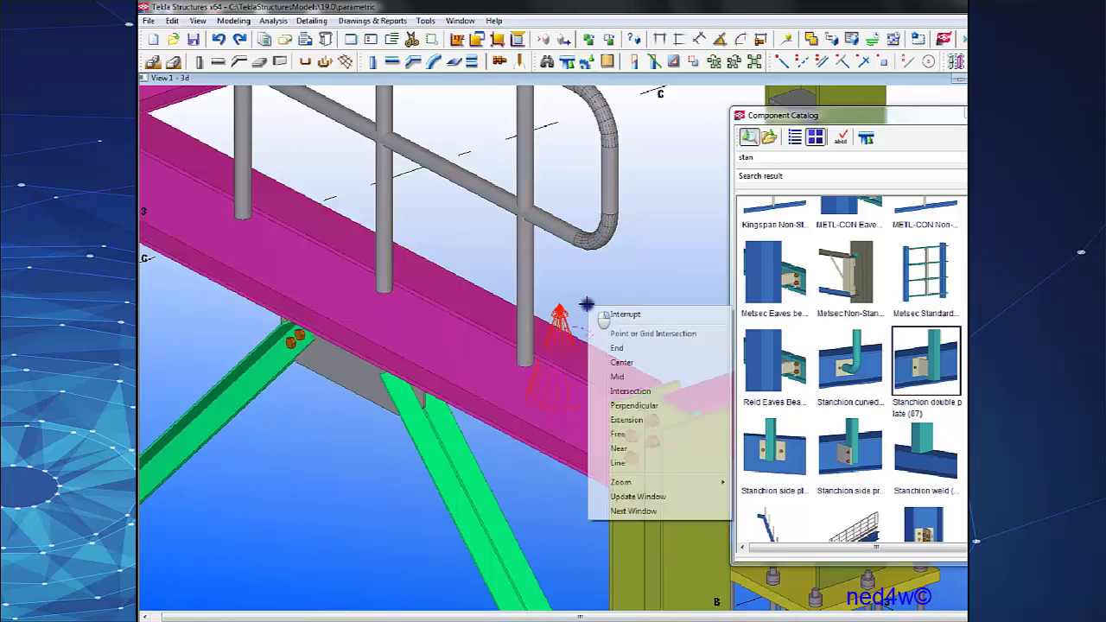
click(604, 317)
scroll(564, 319, up, 2)
double_click(563, 318)
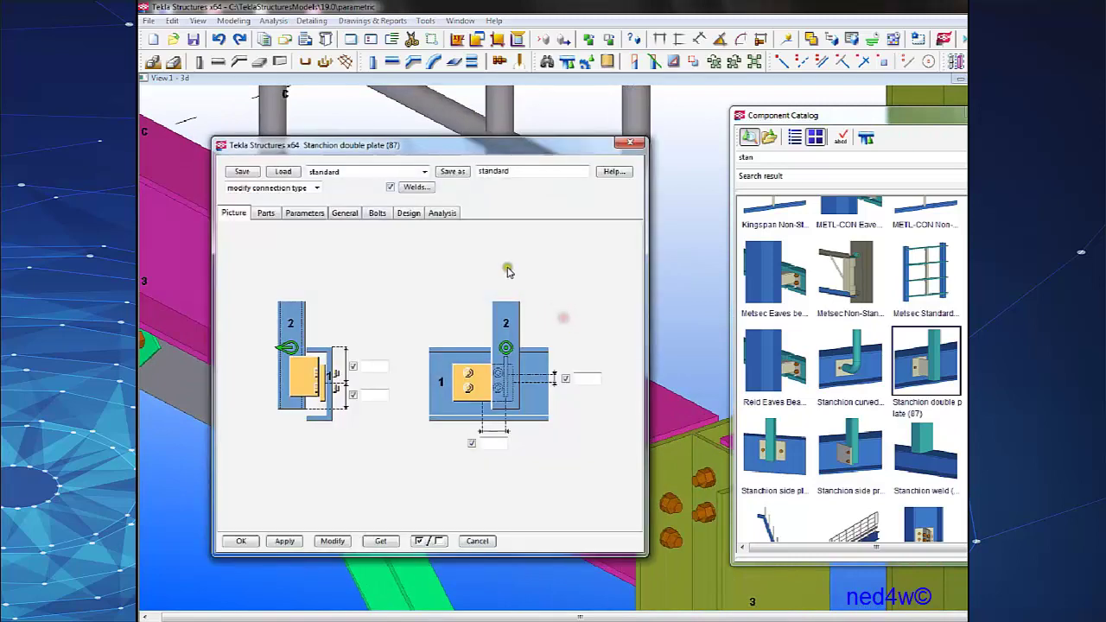
Set the connection plate thickness of the Stanchion double plate (87) connection to 10 and modify it.
drag(491, 145, 866, 117)
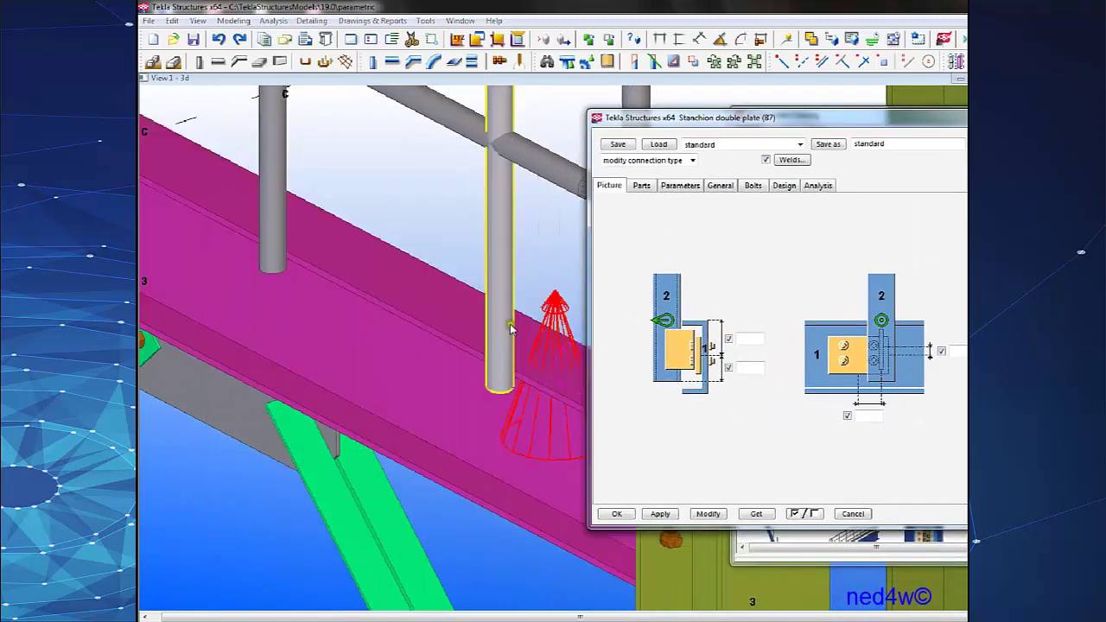
scroll(471, 307, down, 2)
click(644, 185)
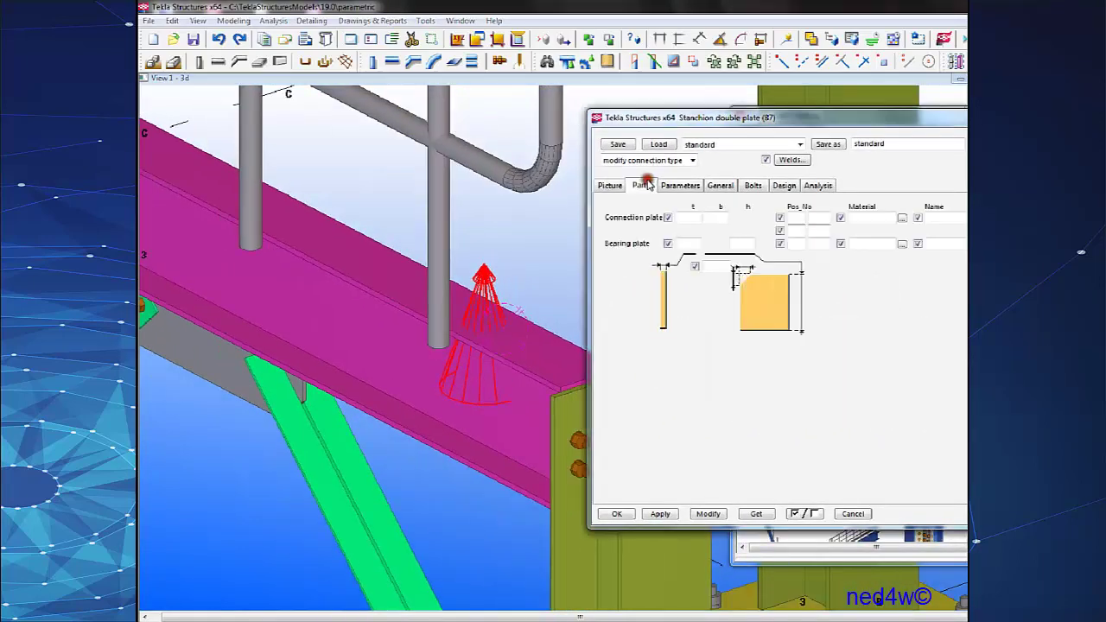
click(690, 218)
text(10)
click(709, 513)
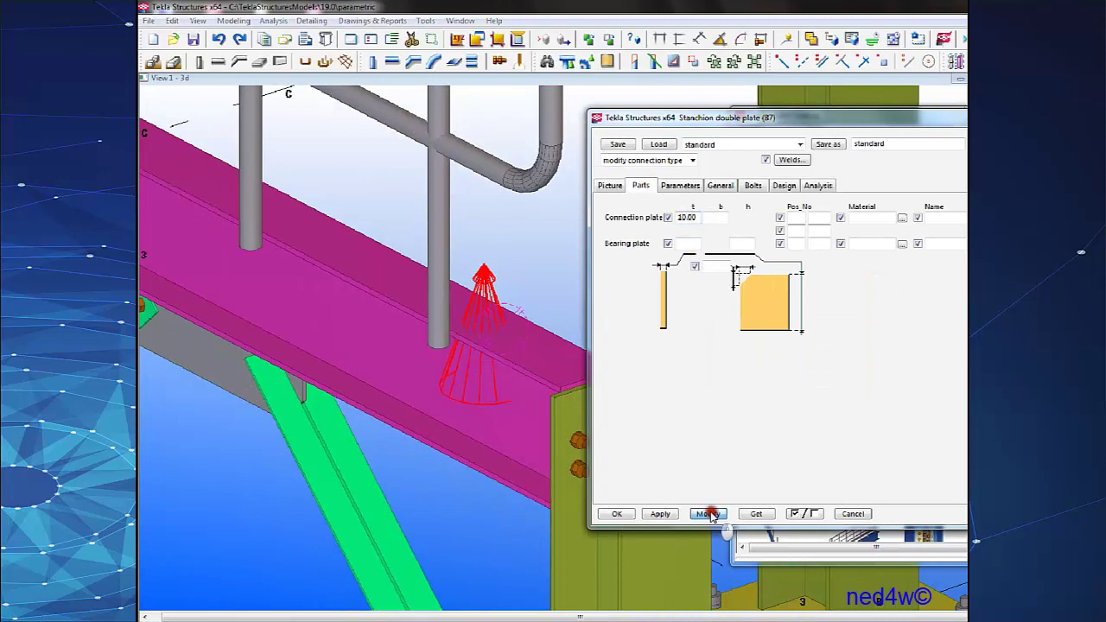
Choose the vertical four-bolt plate layout in the double plate connection's parameters and accept the settings.
click(682, 187)
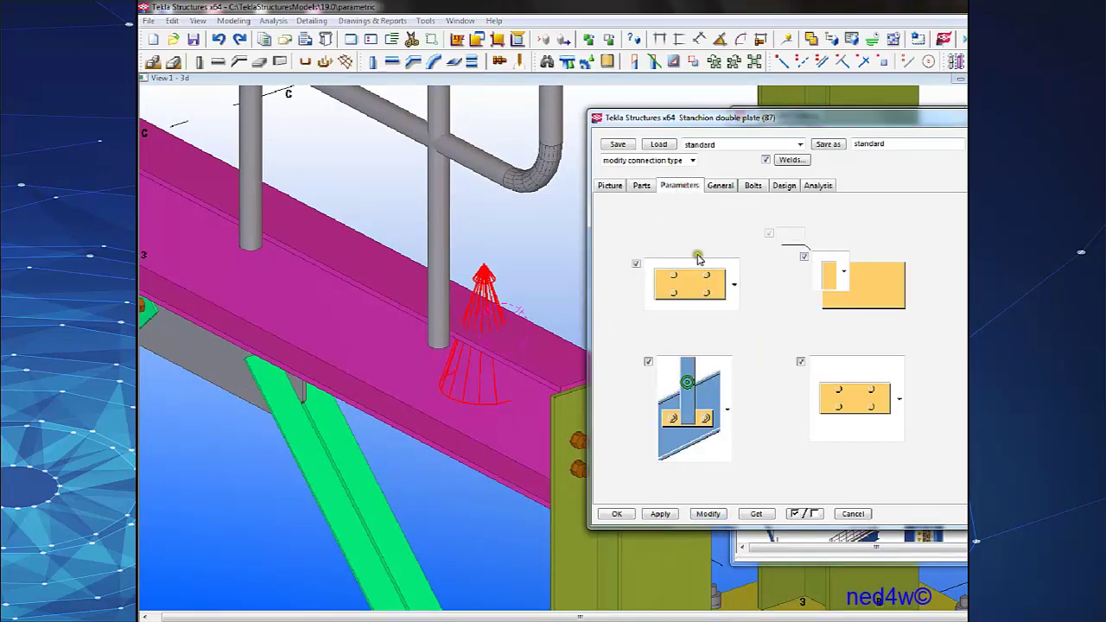
click(711, 308)
click(704, 341)
click(835, 403)
click(856, 566)
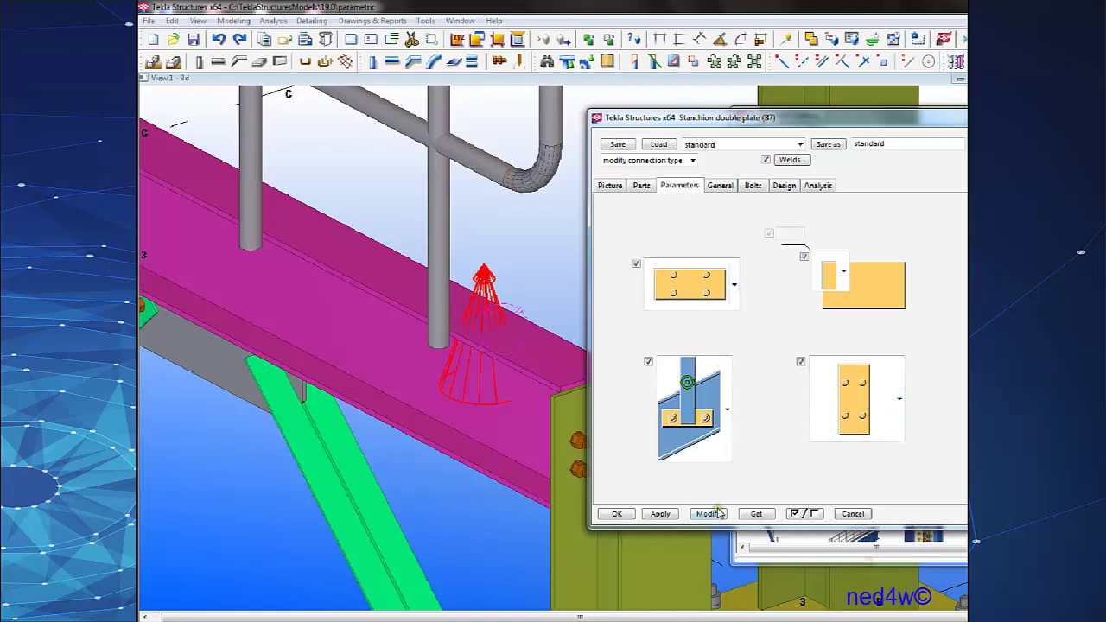
click(709, 419)
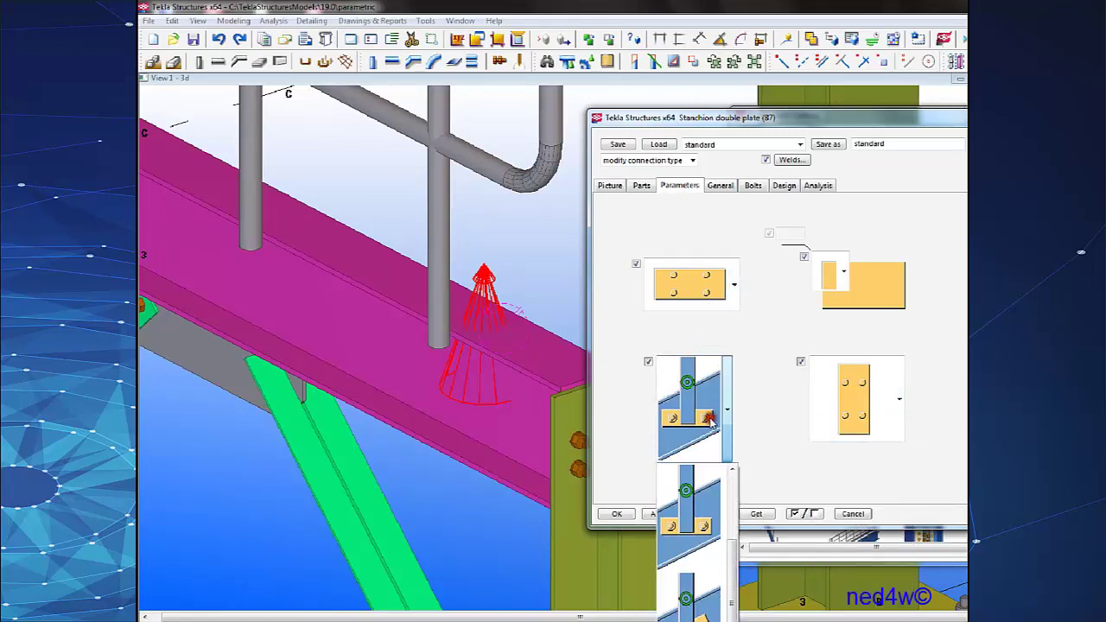
click(696, 602)
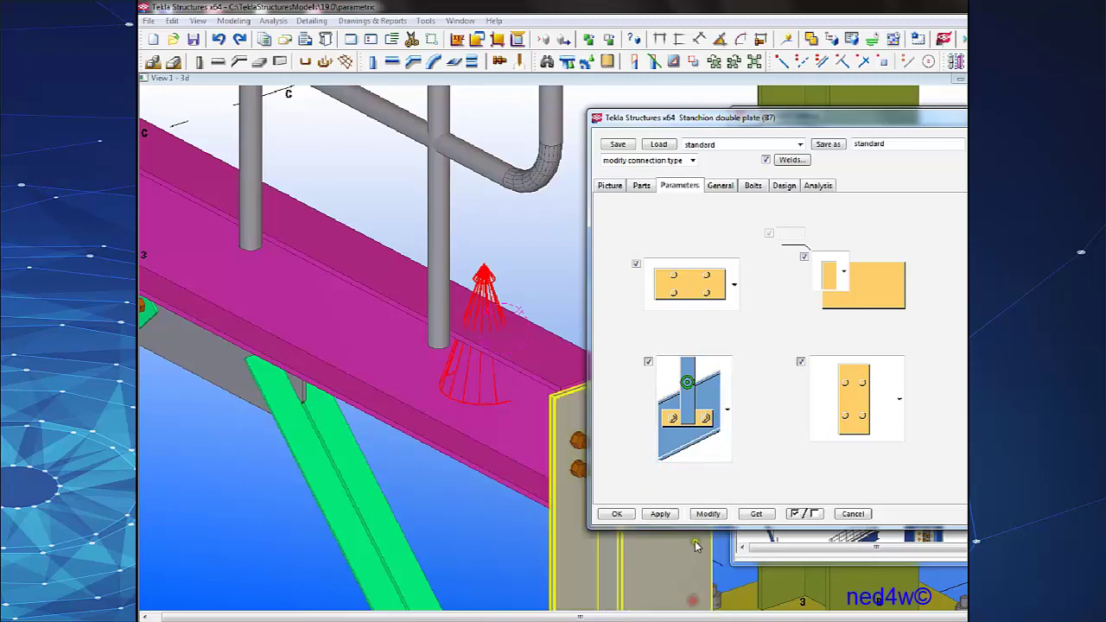
click(617, 513)
right_click(522, 231)
click(550, 239)
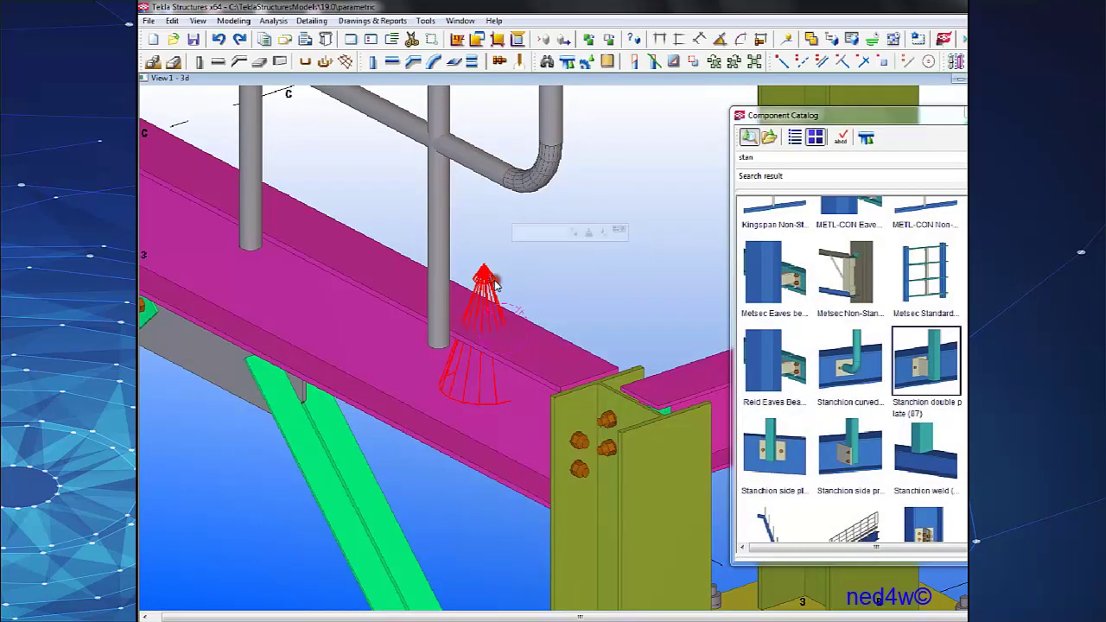
Apply Stanchion curved (84) with the standard settings between the beam and the end handrail post, and end the command.
double_click(845, 373)
click(284, 542)
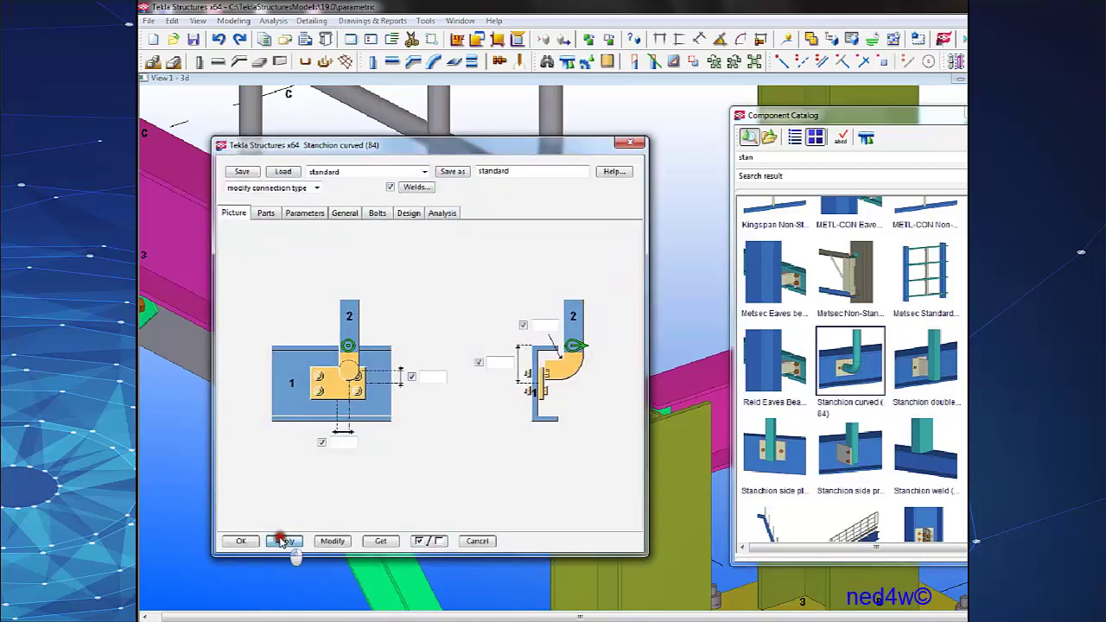
click(239, 540)
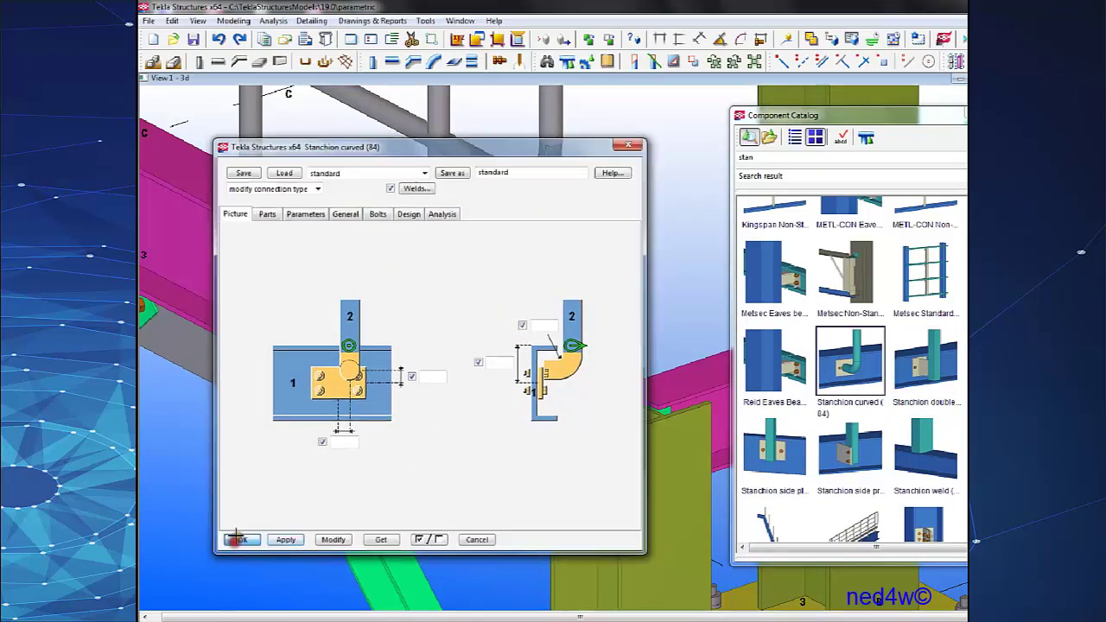
click(499, 319)
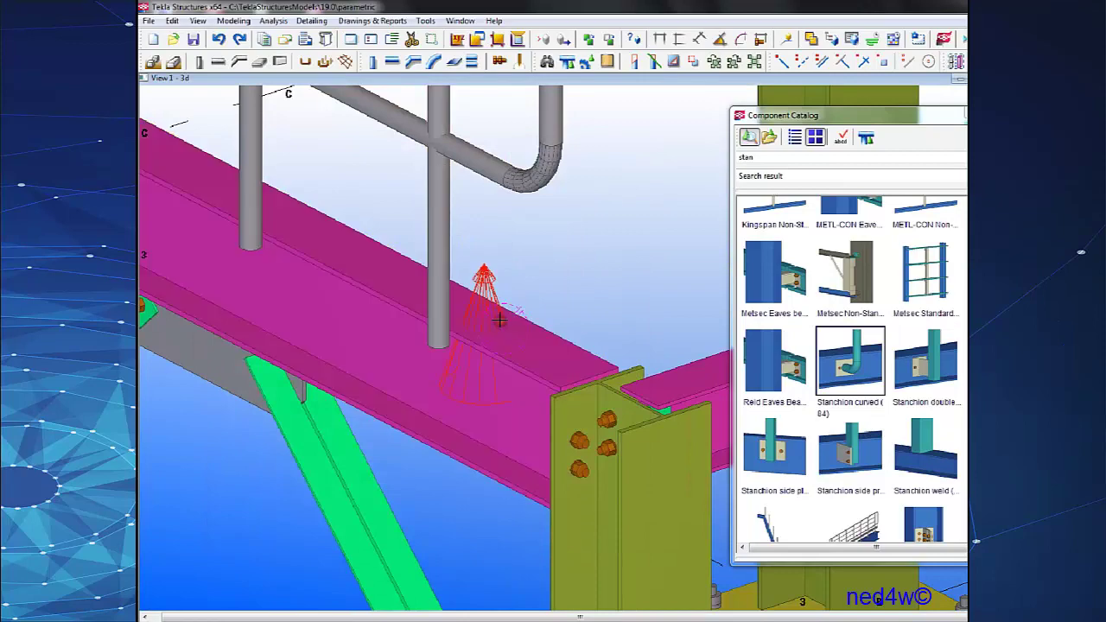
right_click(544, 237)
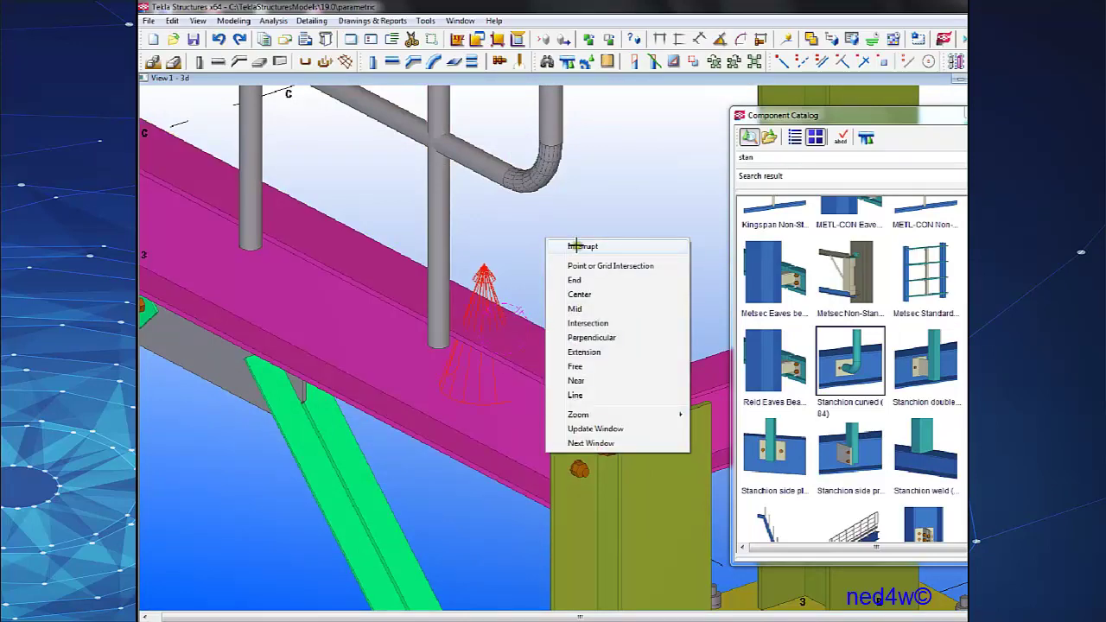
click(576, 247)
Open the curved stanchion connection's properties, set its up direction to +y and modify it.
scroll(576, 246, down, 5)
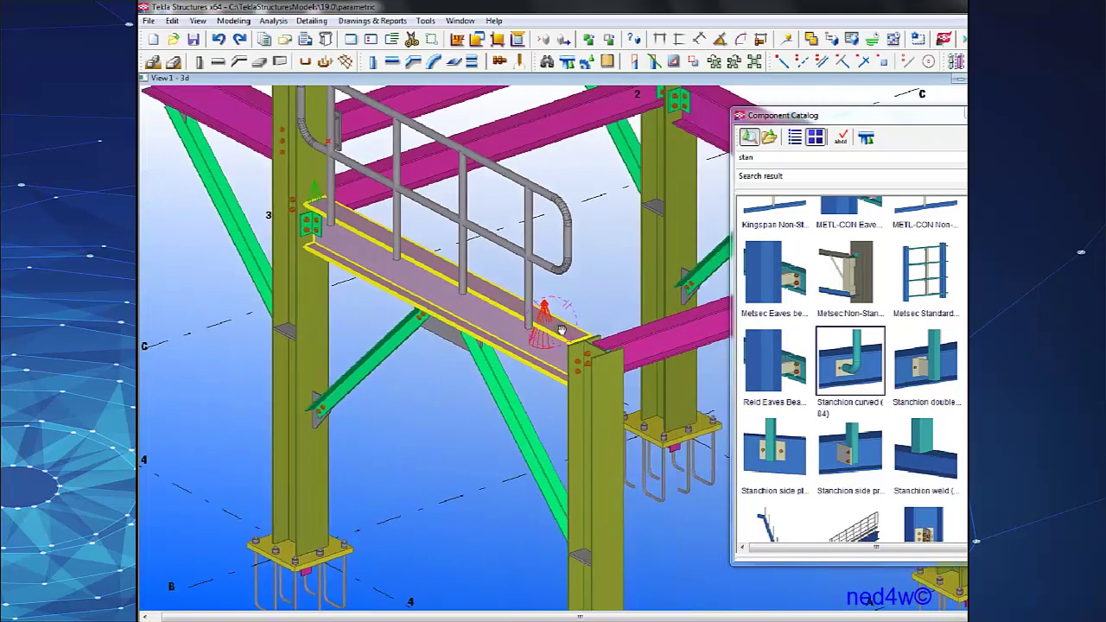
scroll(562, 330, up, 5)
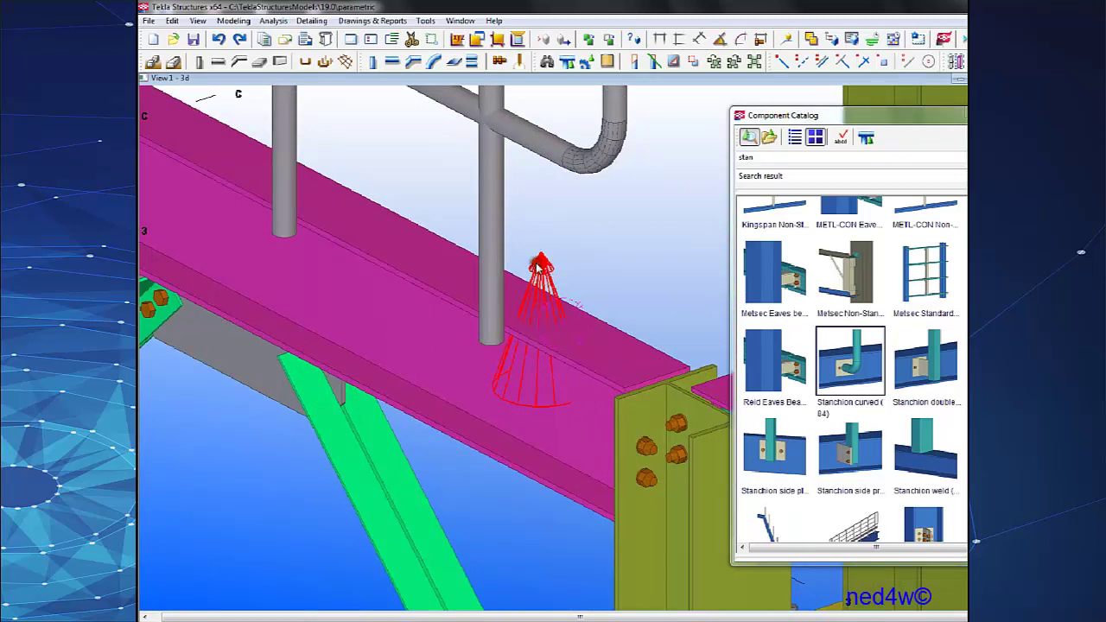
double_click(538, 268)
drag(443, 155, 803, 150)
scroll(430, 263, up, 1)
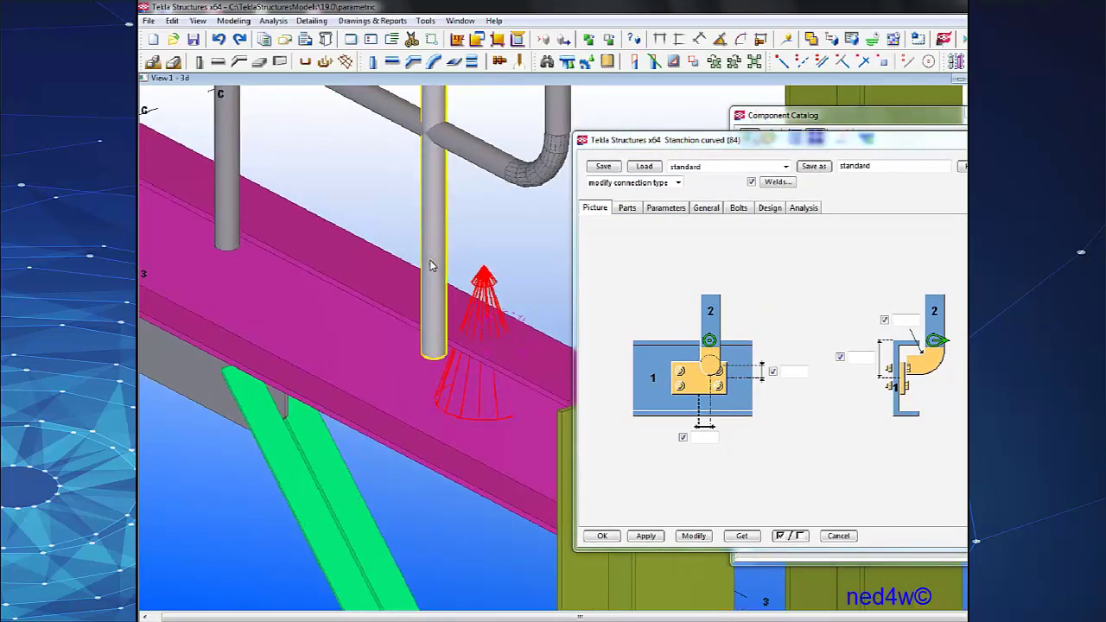
click(770, 208)
click(707, 208)
click(777, 231)
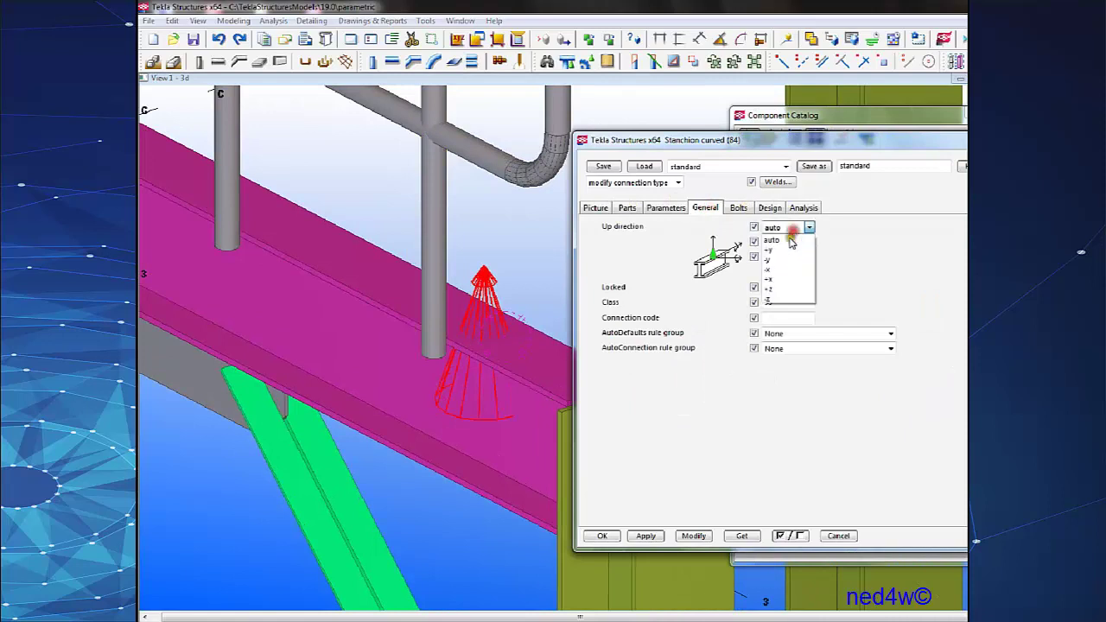
click(797, 269)
click(694, 536)
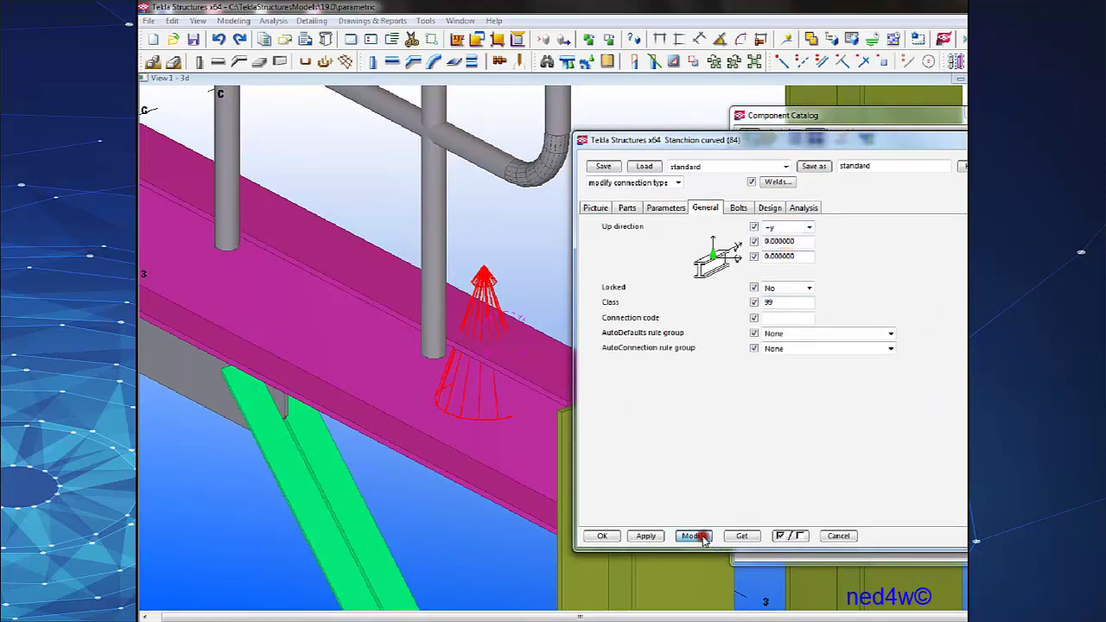
Try the up directions -y, +z and -z in turn, modifying the connection after each, and accept the settings.
click(795, 228)
click(781, 258)
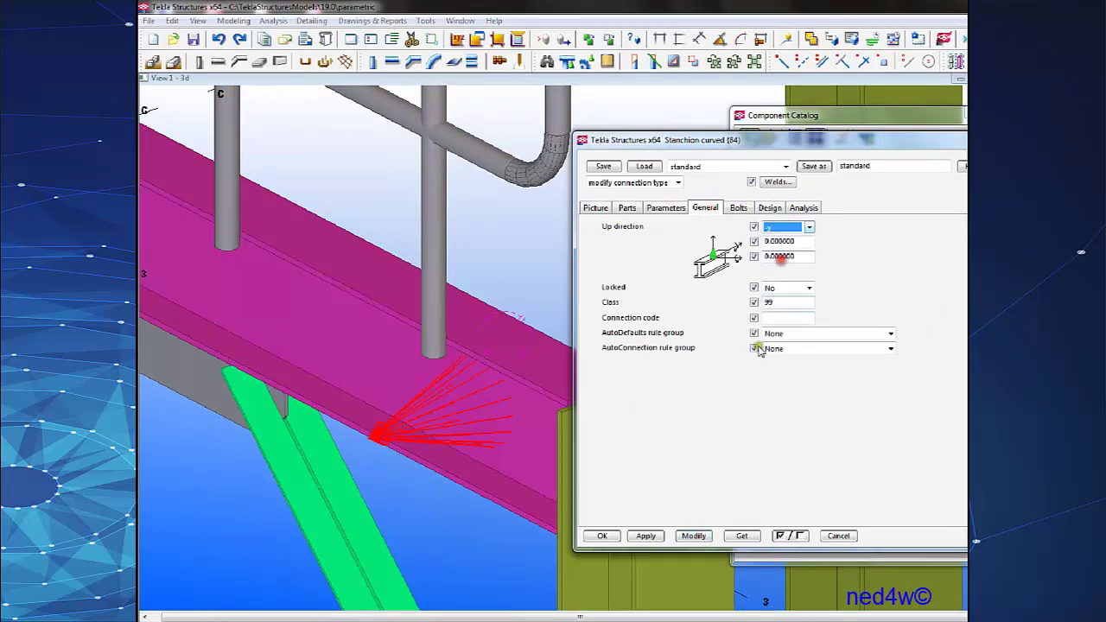
click(694, 536)
click(782, 227)
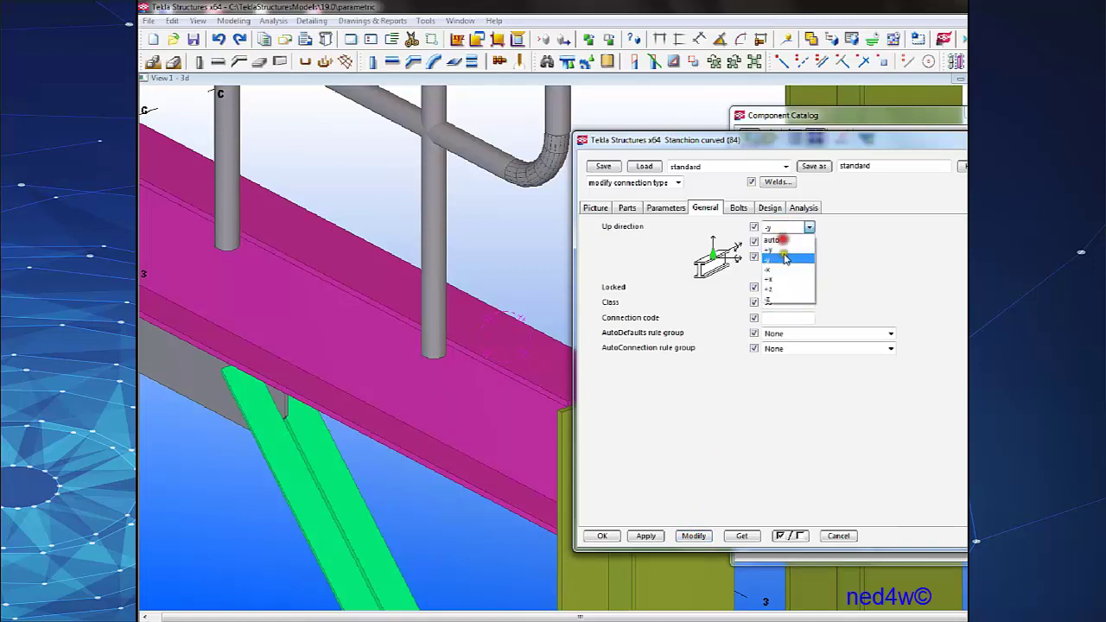
click(772, 300)
click(694, 536)
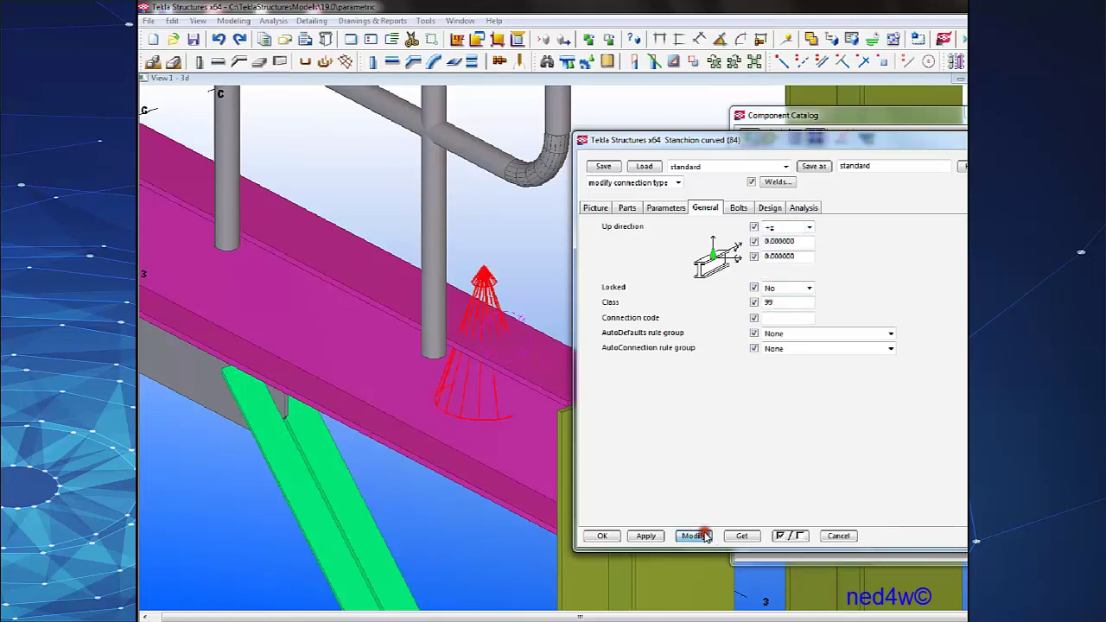
click(786, 227)
click(782, 292)
click(689, 535)
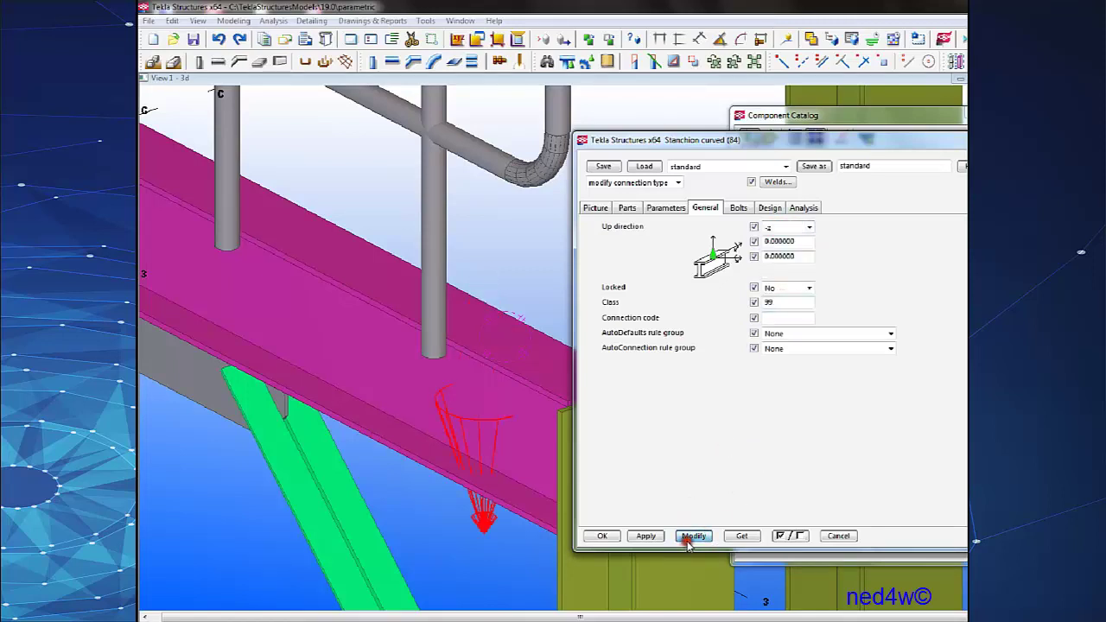
click(614, 536)
Replace the curved stanchion connection with Stringer stanchion Lprof (68) between the beam and the end handrail post.
click(481, 425)
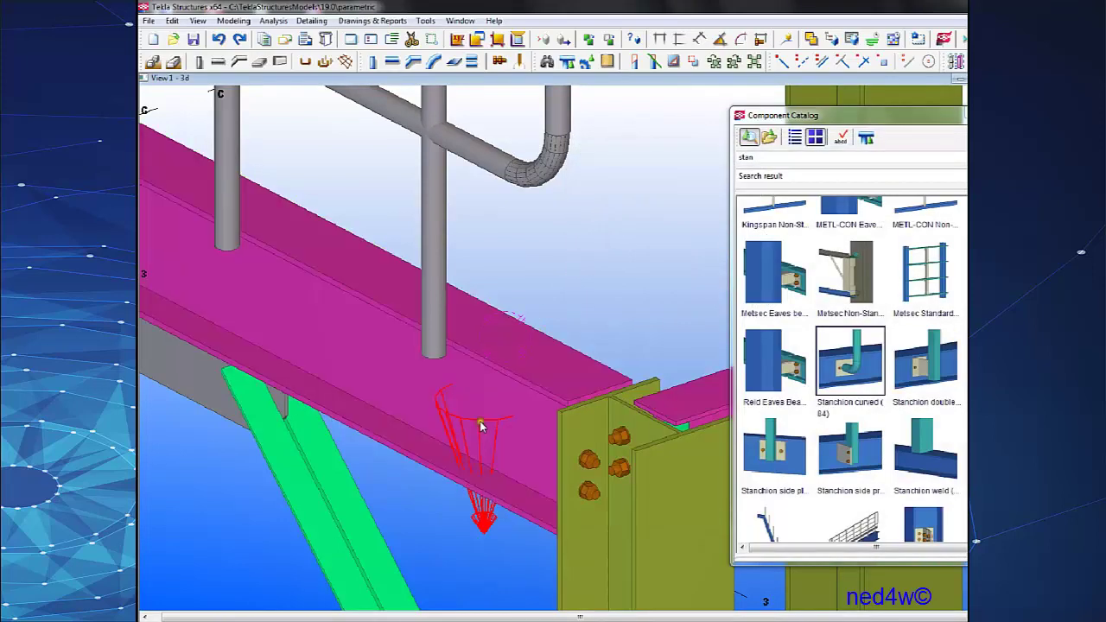
key(Delete)
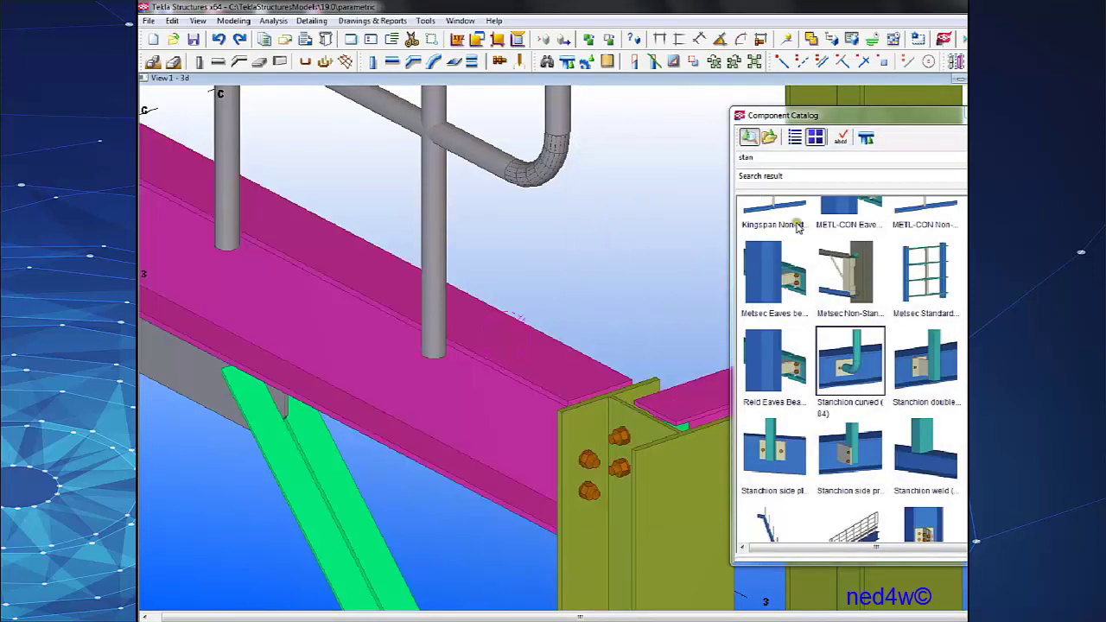
scroll(851, 371, down, 3)
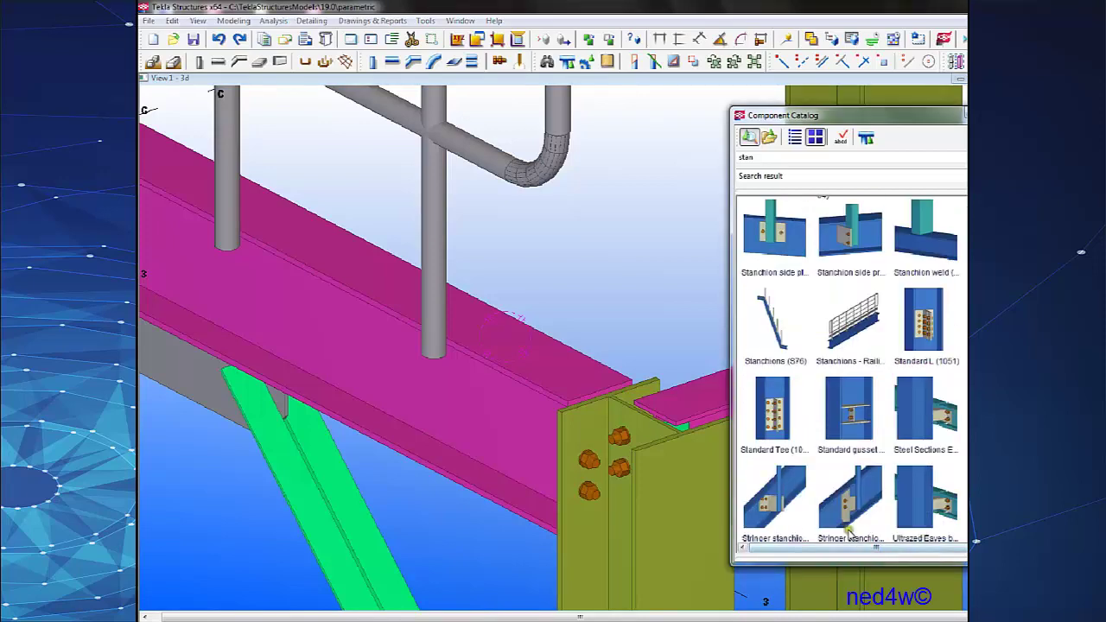
double_click(782, 506)
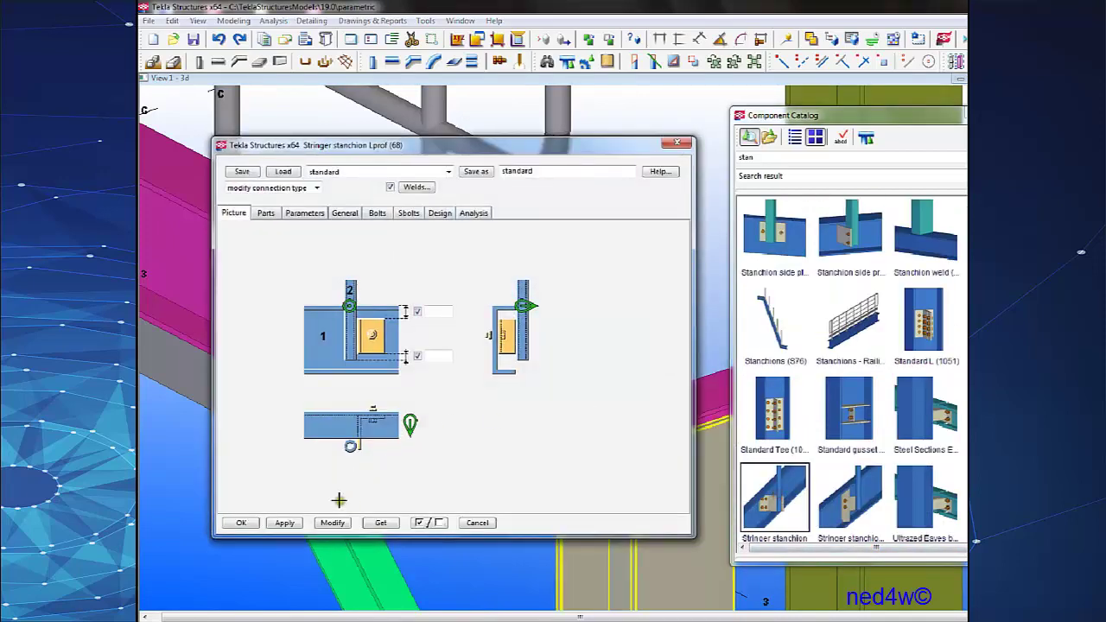
click(243, 522)
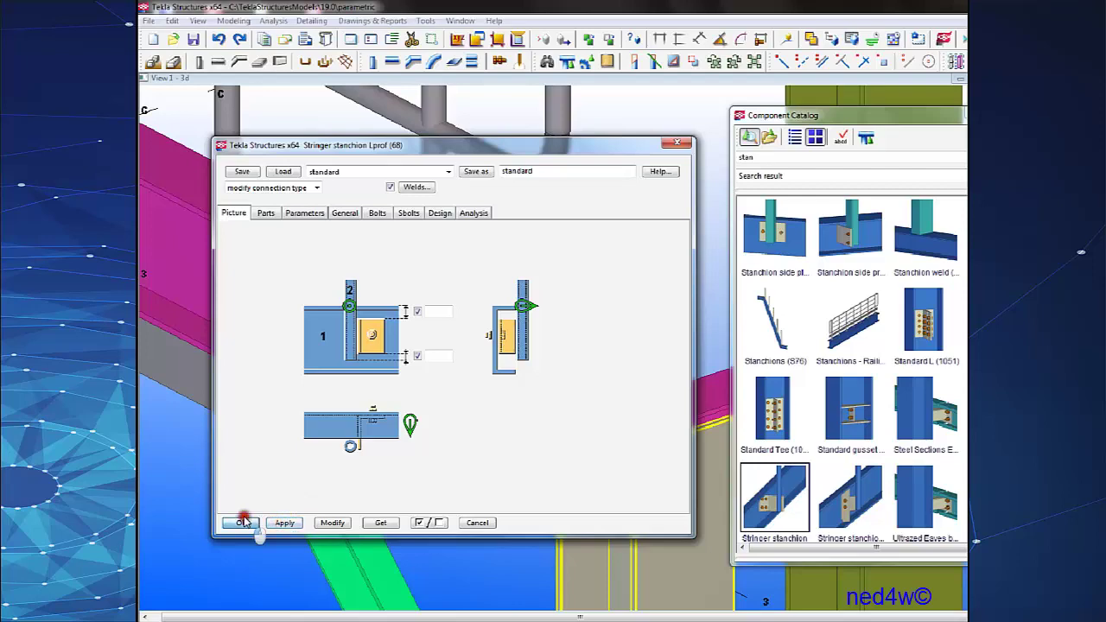
right_click(496, 249)
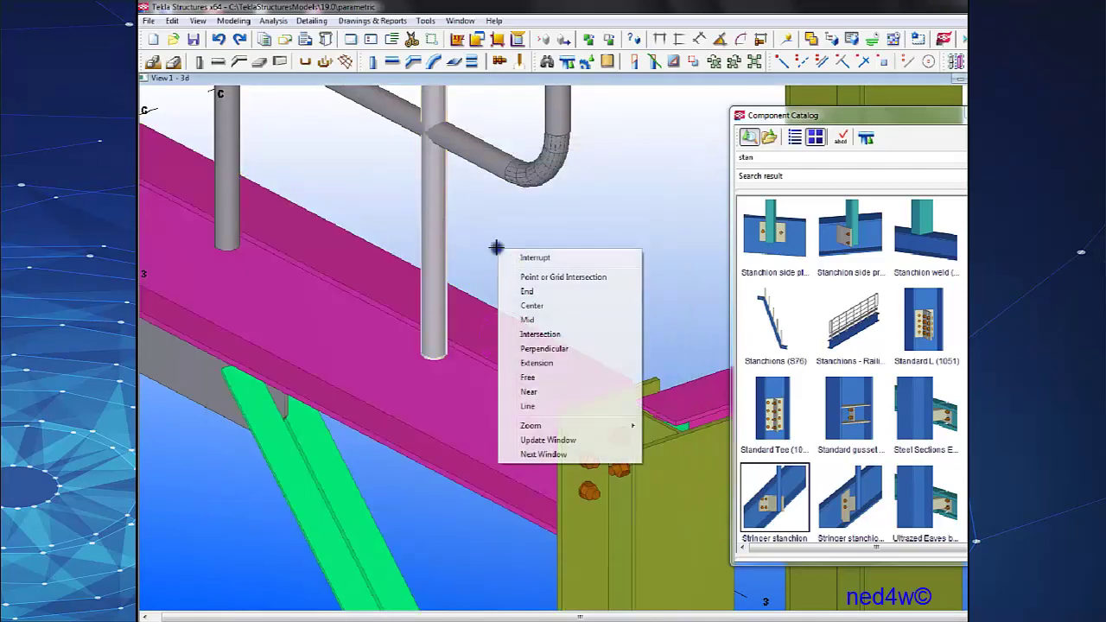
click(523, 258)
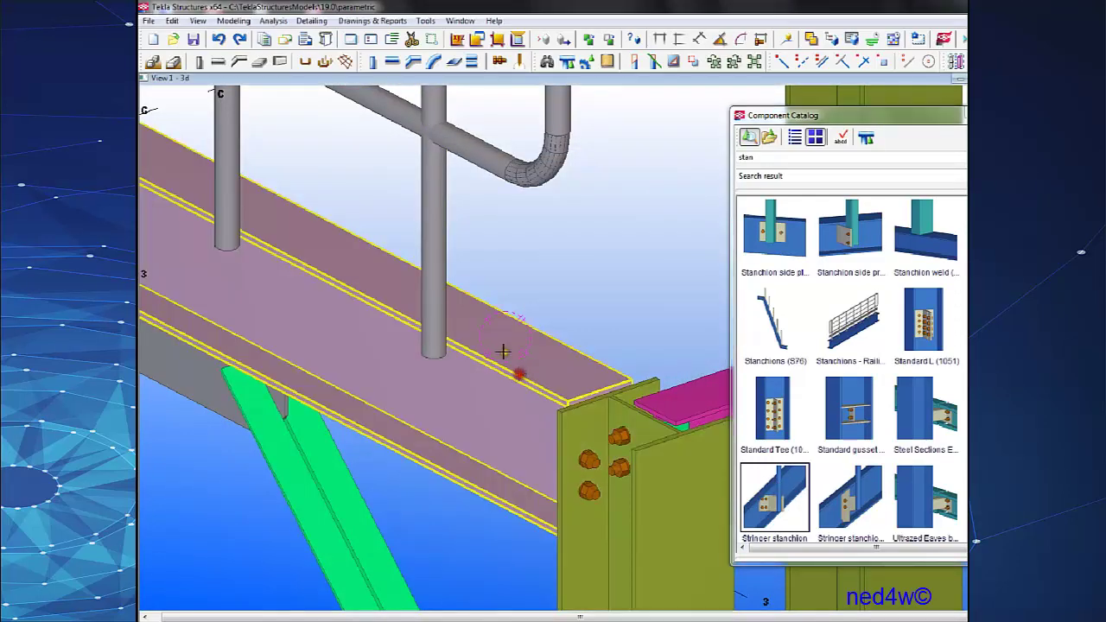
click(440, 249)
right_click(562, 244)
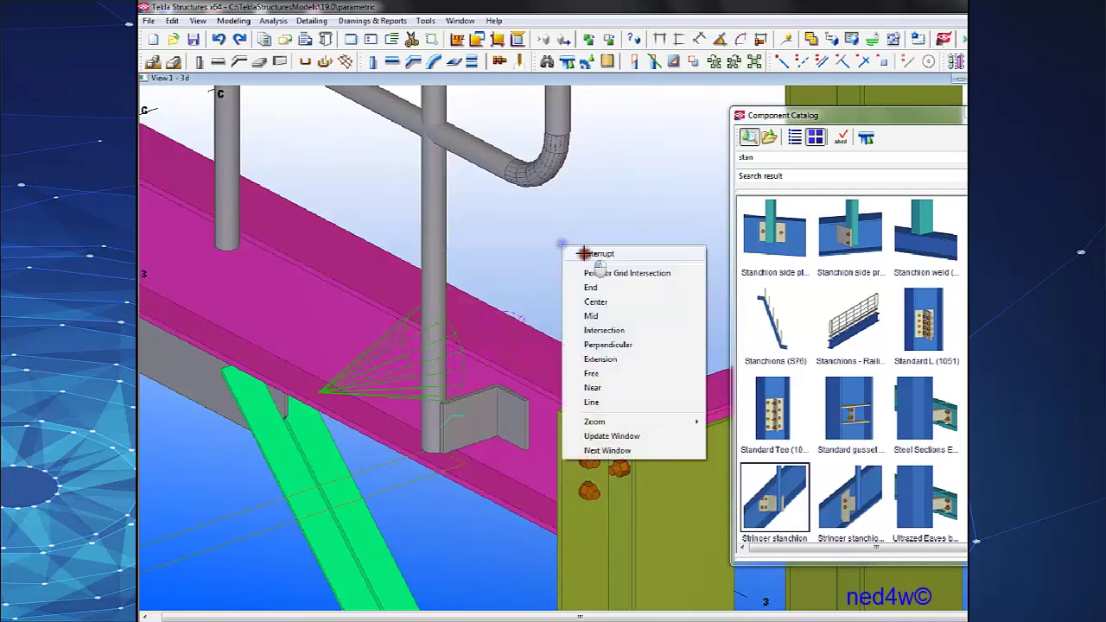
click(585, 254)
Replace the L-profile stanchion connection with Stringer Stanchion Stiff (69) between the beam and the end post, using standard settings.
scroll(514, 316, up, 5)
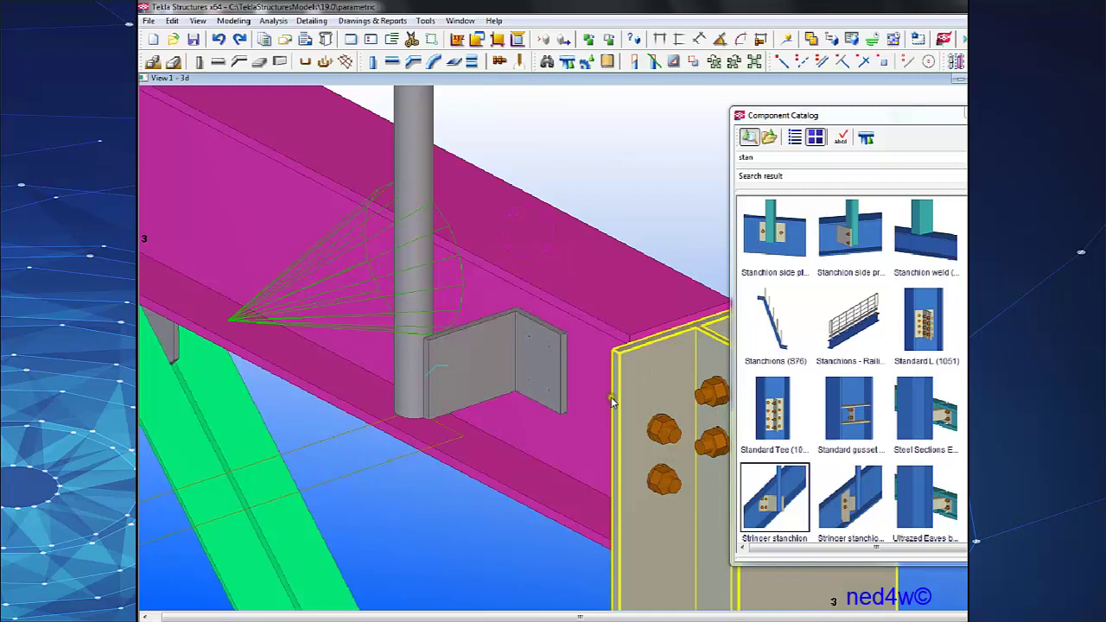
click(520, 349)
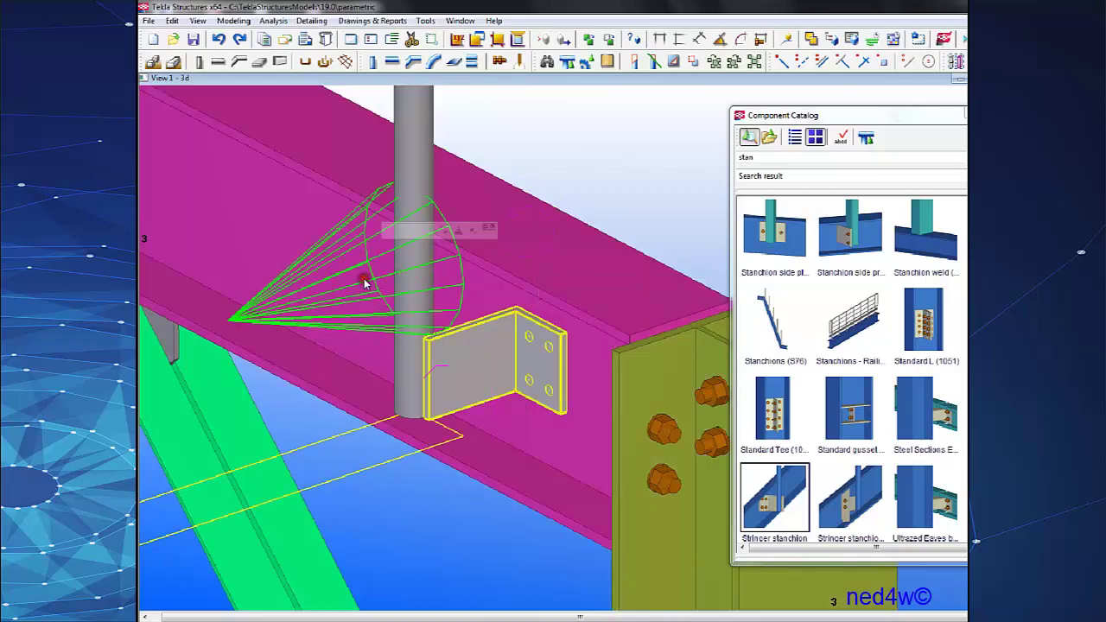
key(Delete)
click(852, 502)
double_click(852, 502)
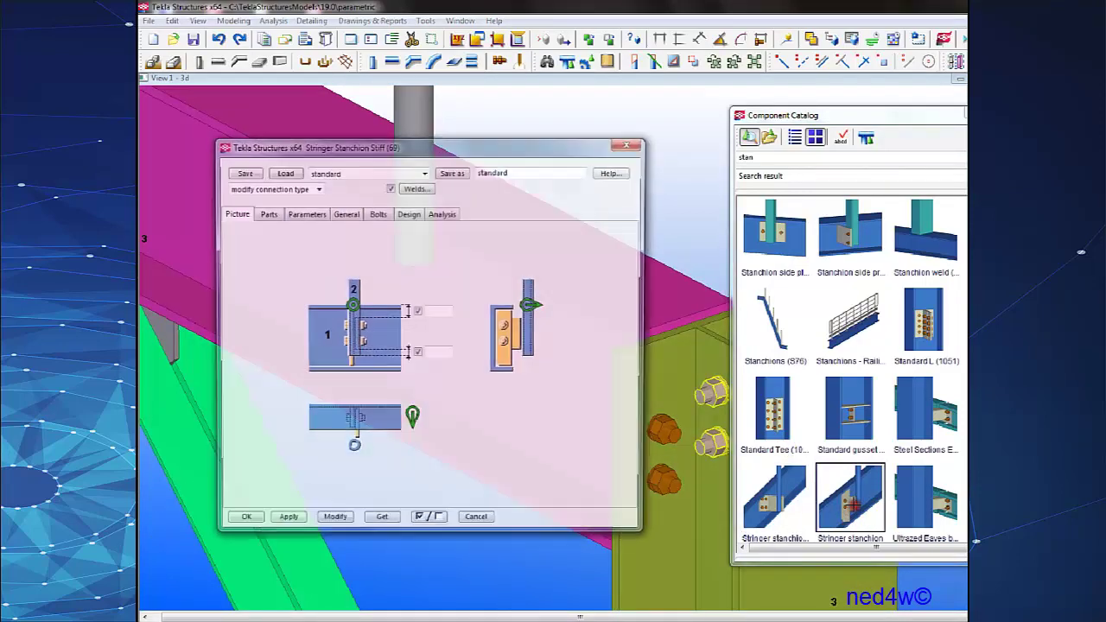
click(285, 523)
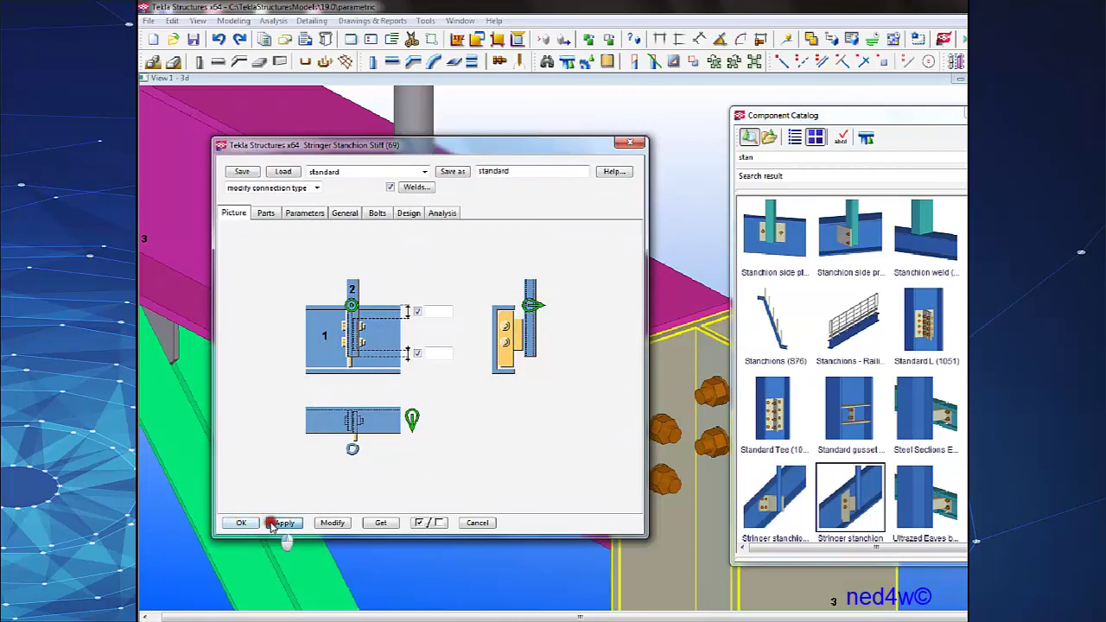
click(241, 523)
click(487, 296)
click(415, 175)
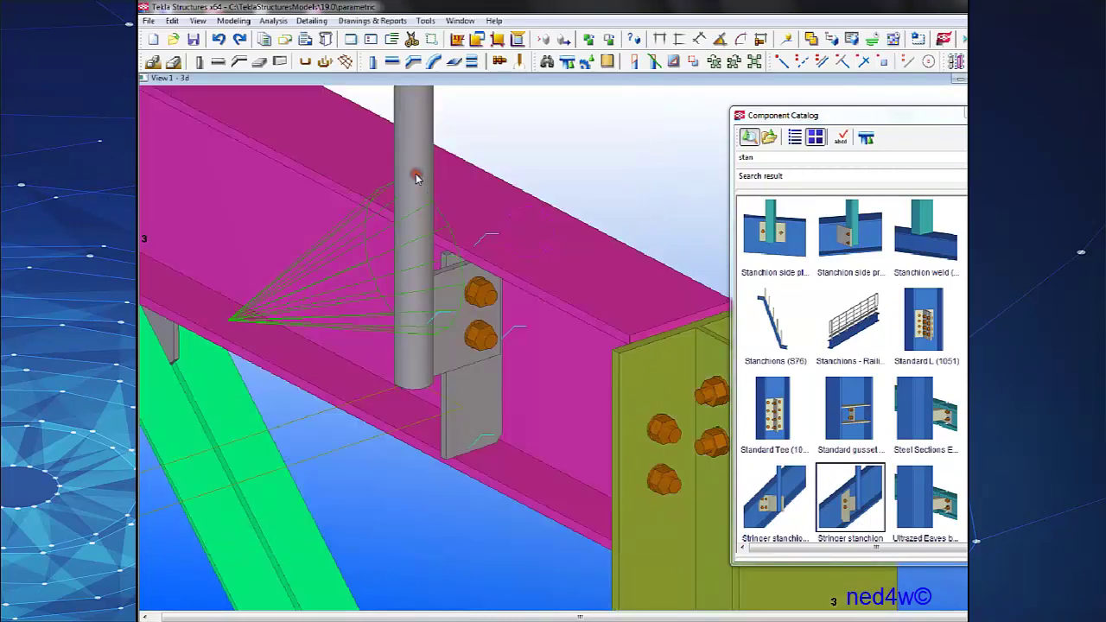
scroll(654, 357, down, 3)
middle_drag(547, 291, 607, 352)
key(Escape)
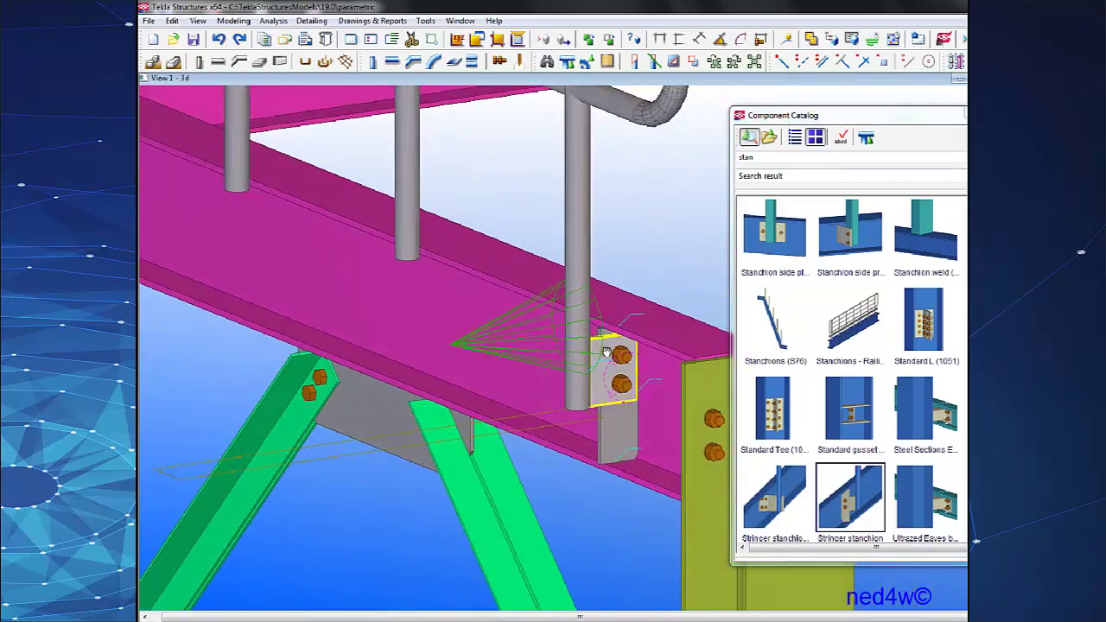
Add the Stringer Stanchion Stiff (69) connection between the beam and each of the three remaining handrail posts.
scroll(507, 297, up, 2)
scroll(506, 296, down, 2)
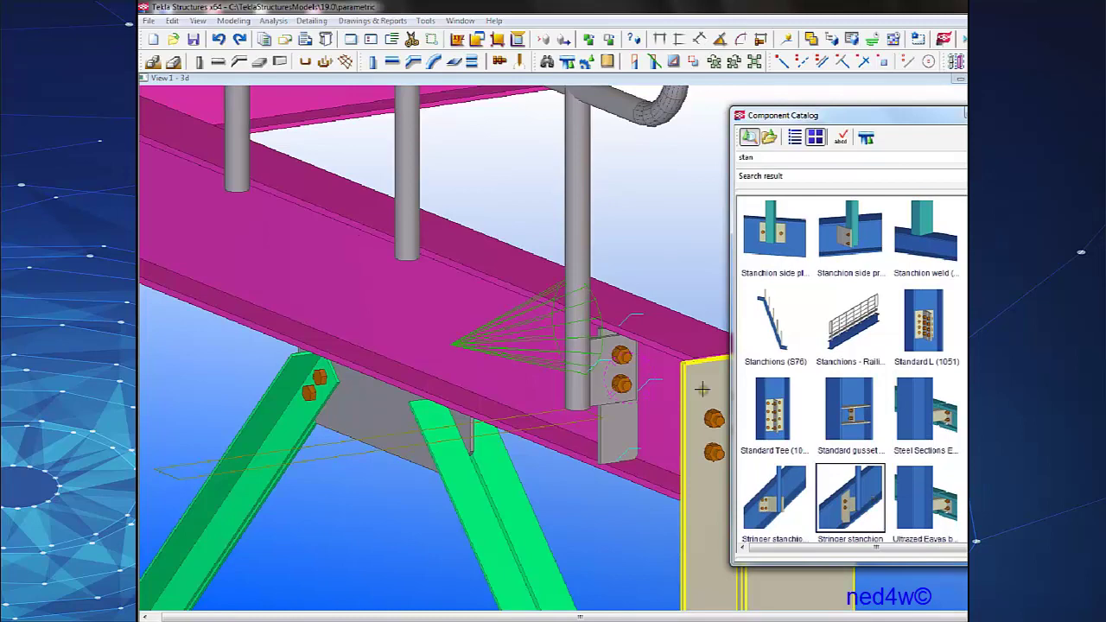
ctrl+middle_drag(702, 389, 605, 284)
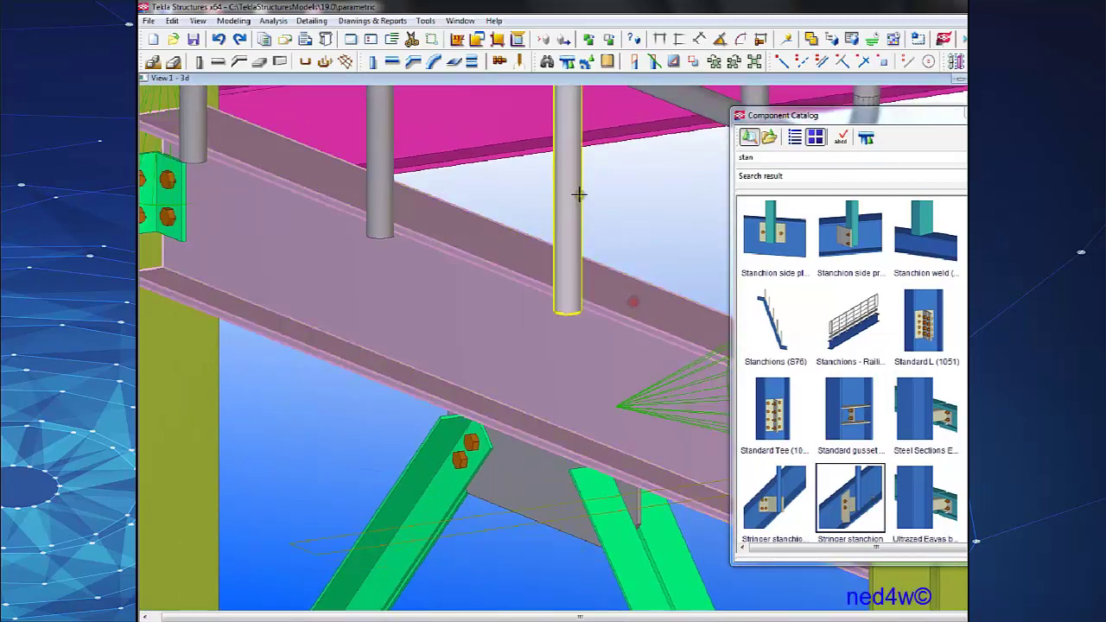
ctrl+middle_drag(578, 194, 522, 241)
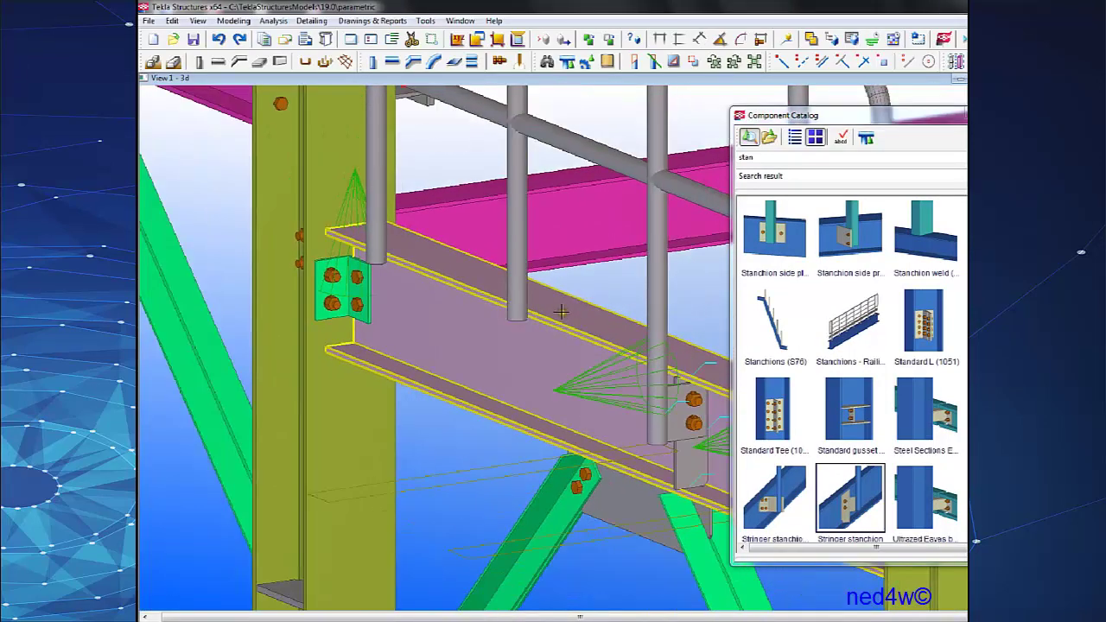
click(522, 240)
click(574, 334)
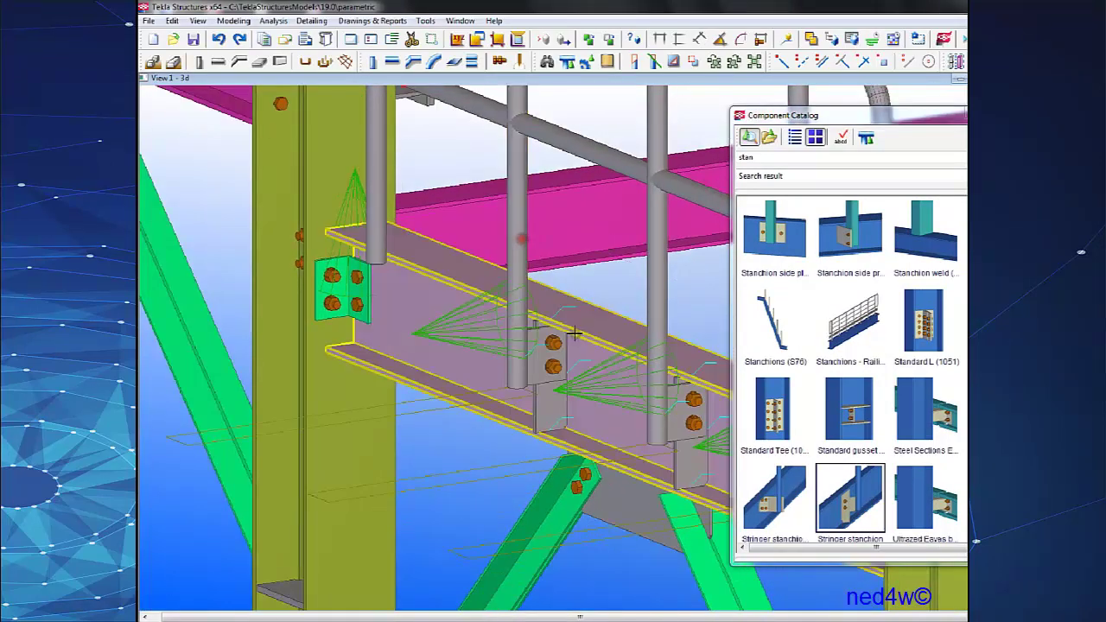
click(373, 169)
right_click(609, 275)
middle_drag(643, 343, 570, 465)
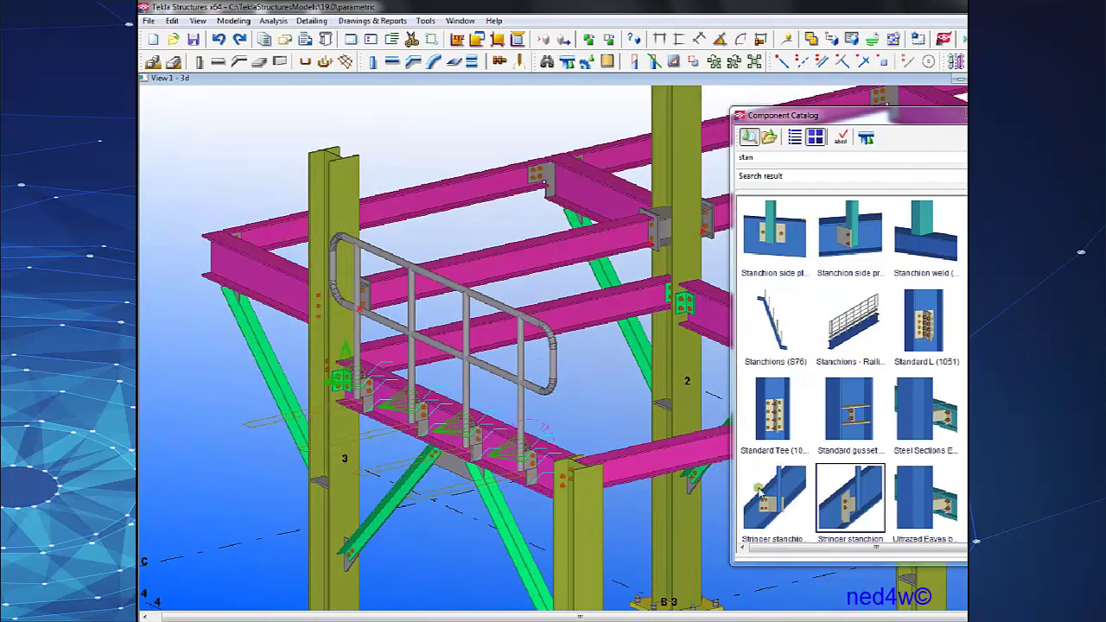
Search the component catalog for "handra" and take over the existing handrail's Handrailing (1024) settings.
click(1020, 115)
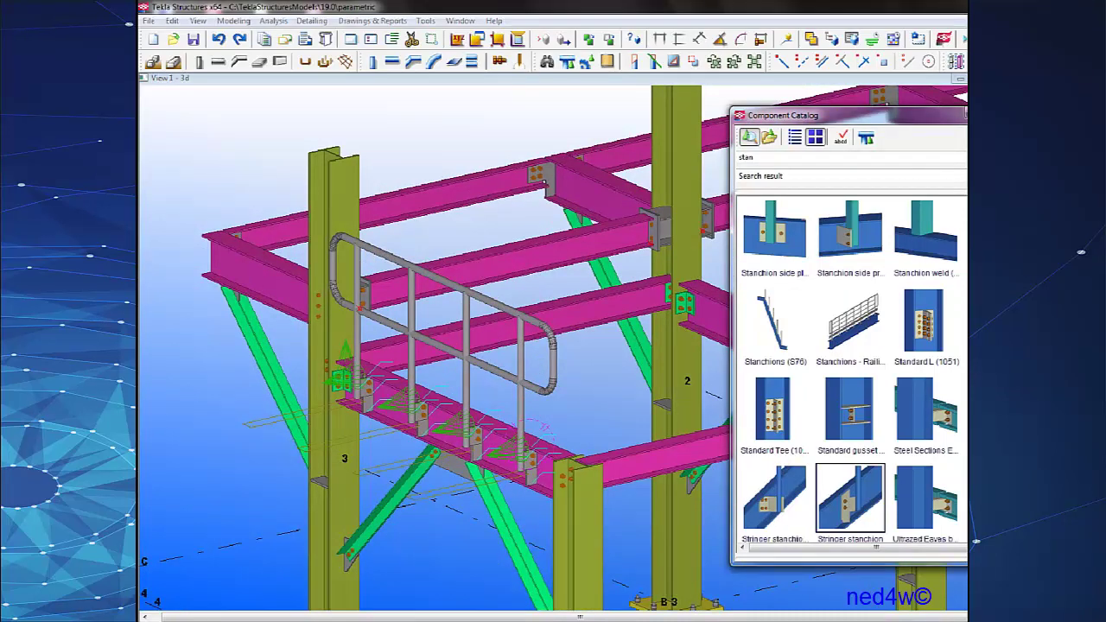
double_click(748, 158)
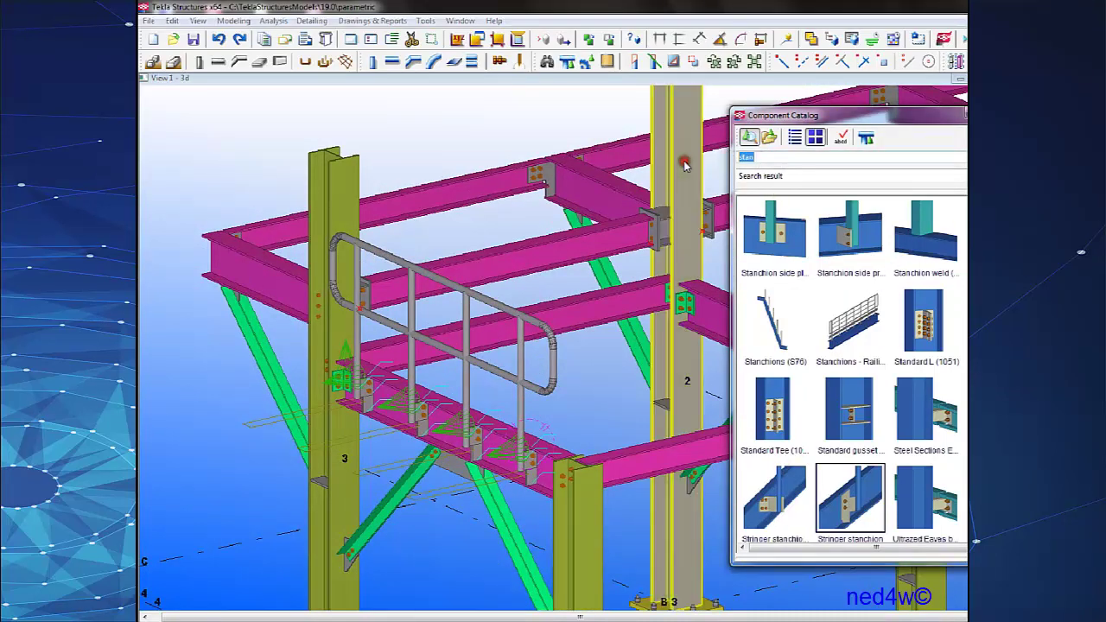
text(handra)
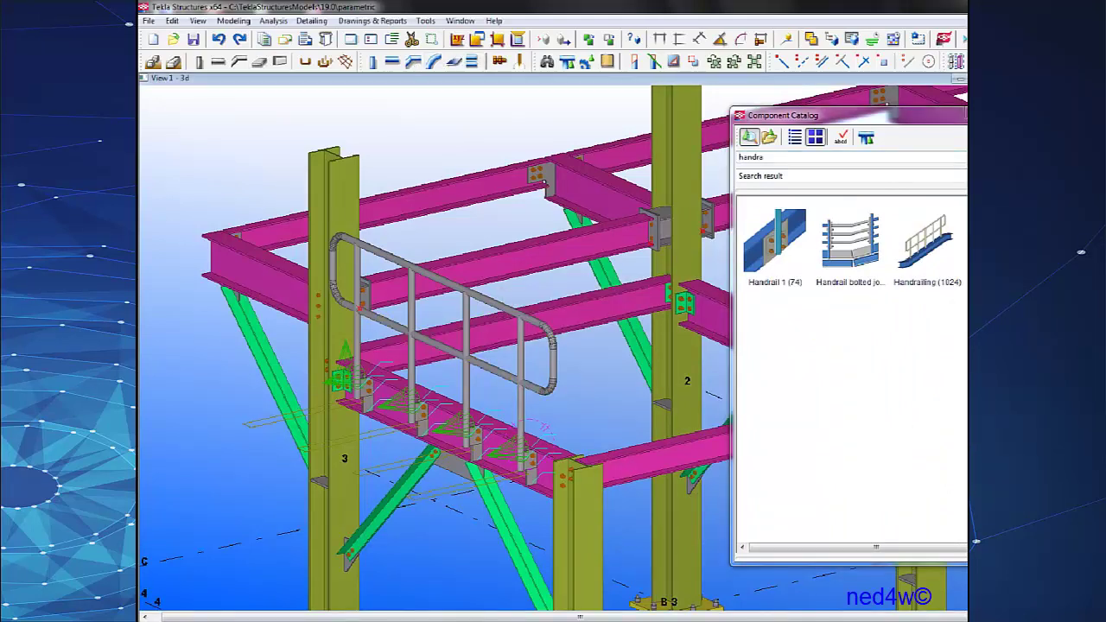
double_click(526, 386)
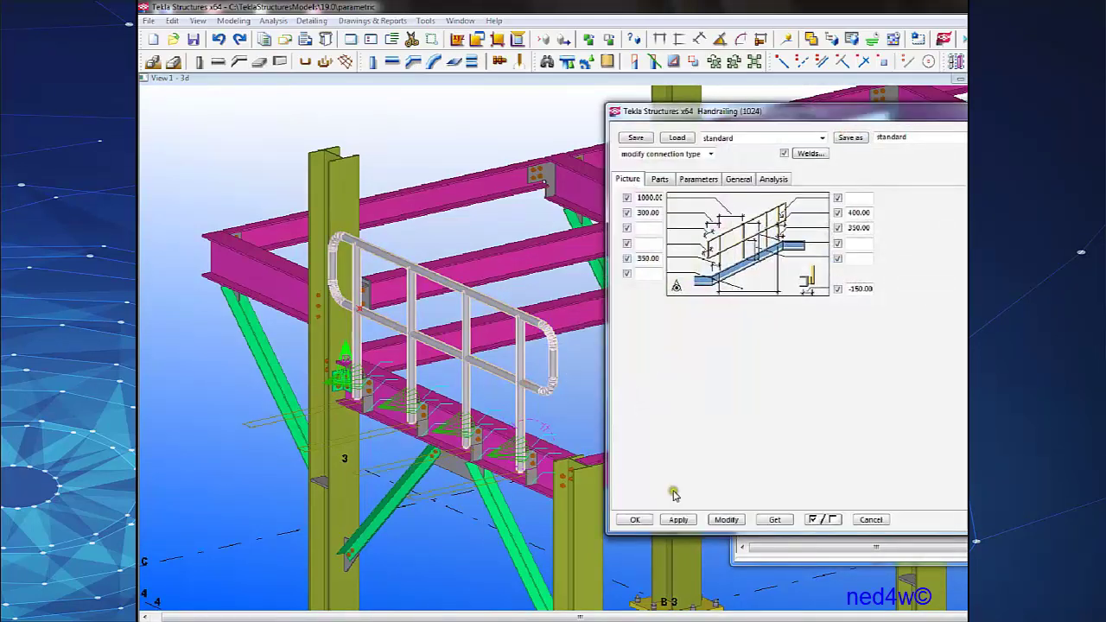
click(636, 520)
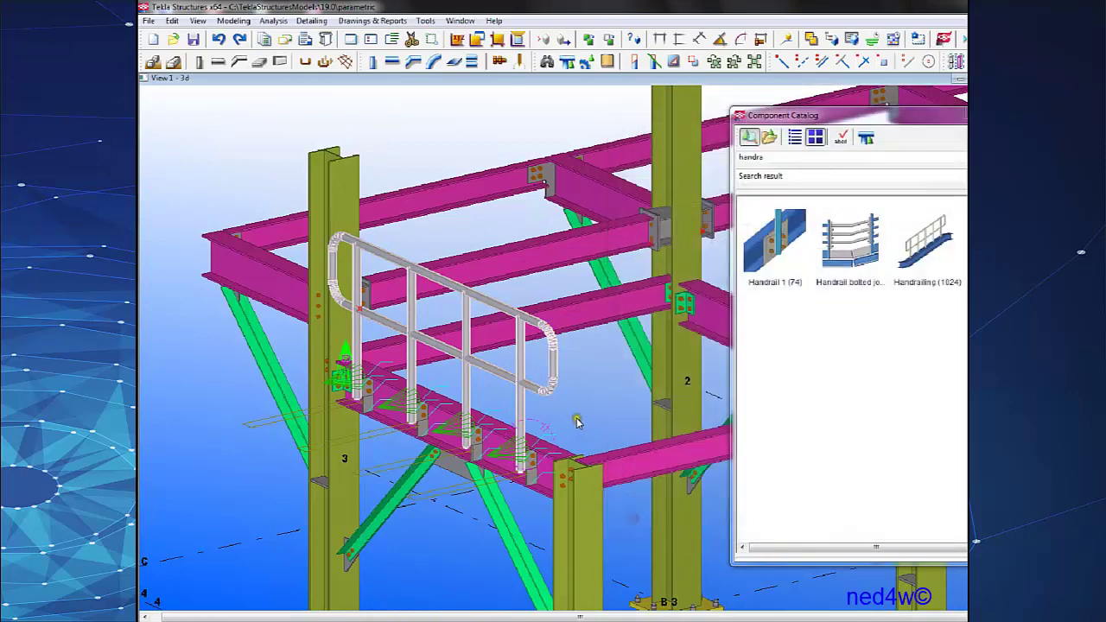
Place a Handrailing (1024) with the current settings on the adjoining beam at the corner column and end the command.
double_click(925, 247)
scroll(467, 393, up, 4)
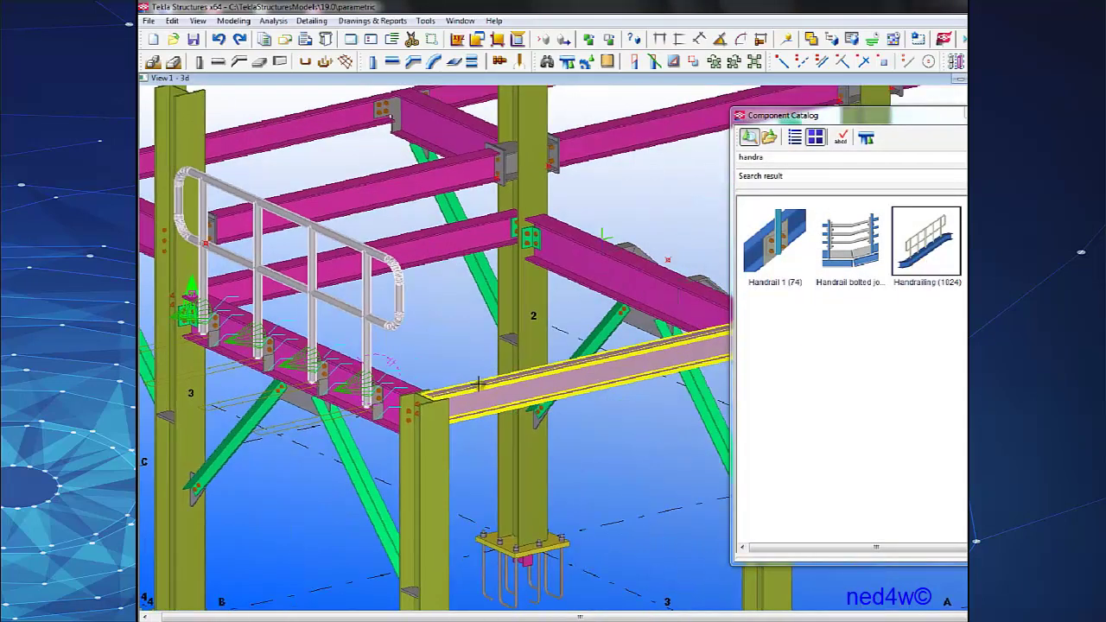
click(467, 391)
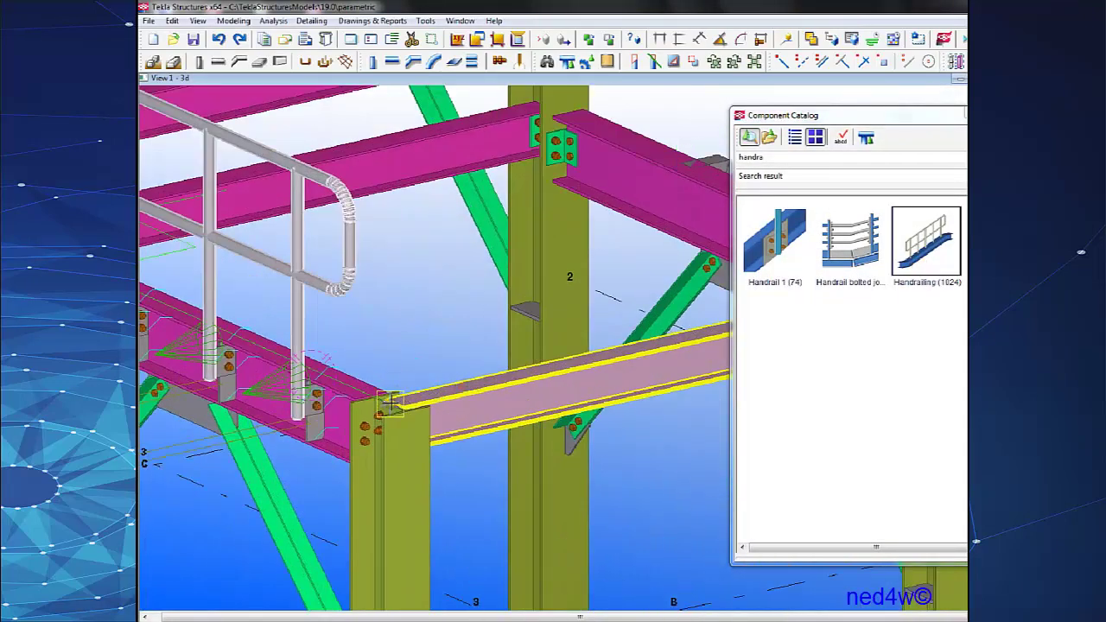
middle_click(391, 404)
right_click(407, 277)
click(433, 290)
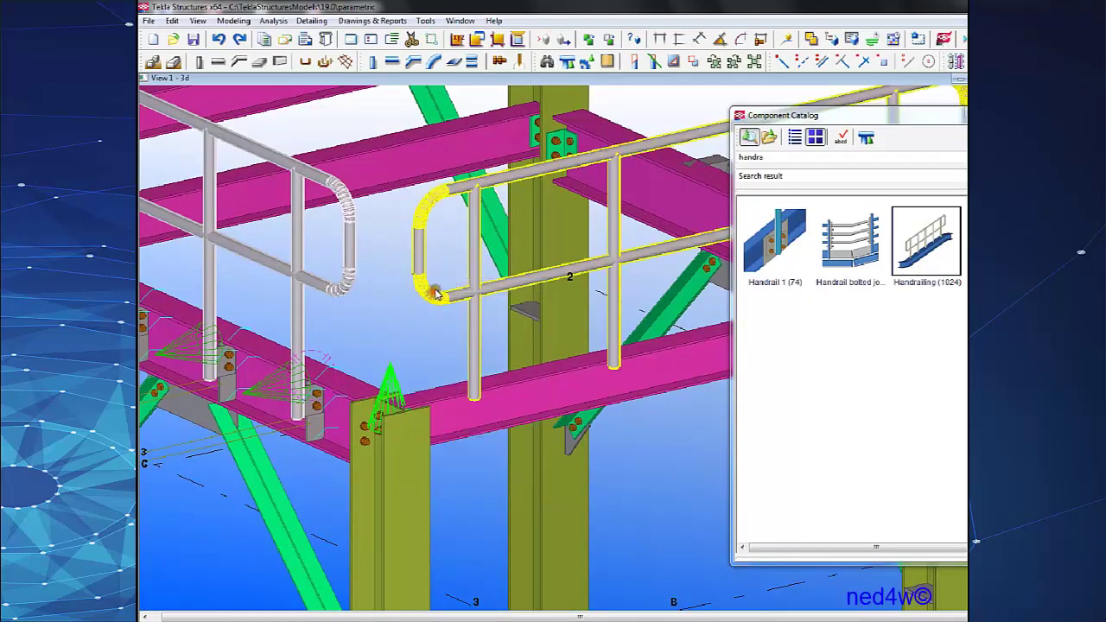
Delete the curved end tubes and the vertical pieces between them from both handrails where they meet at the corner.
scroll(435, 295, up, 3)
scroll(435, 298, down, 3)
ctrl+middle_drag(435, 298, 687, 294)
scroll(468, 240, up, 5)
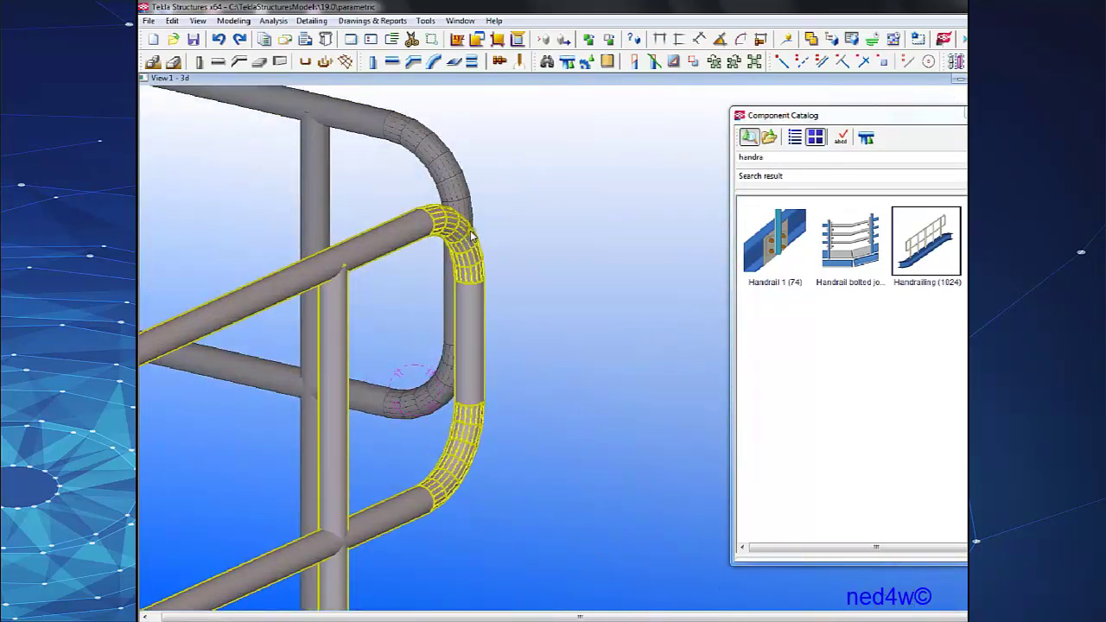
middle_drag(484, 261, 486, 299)
scroll(487, 299, down, 2)
ctrl+middle_drag(487, 237, 491, 243)
middle_drag(527, 424, 460, 204)
scroll(499, 278, up, 2)
scroll(530, 336, down, 2)
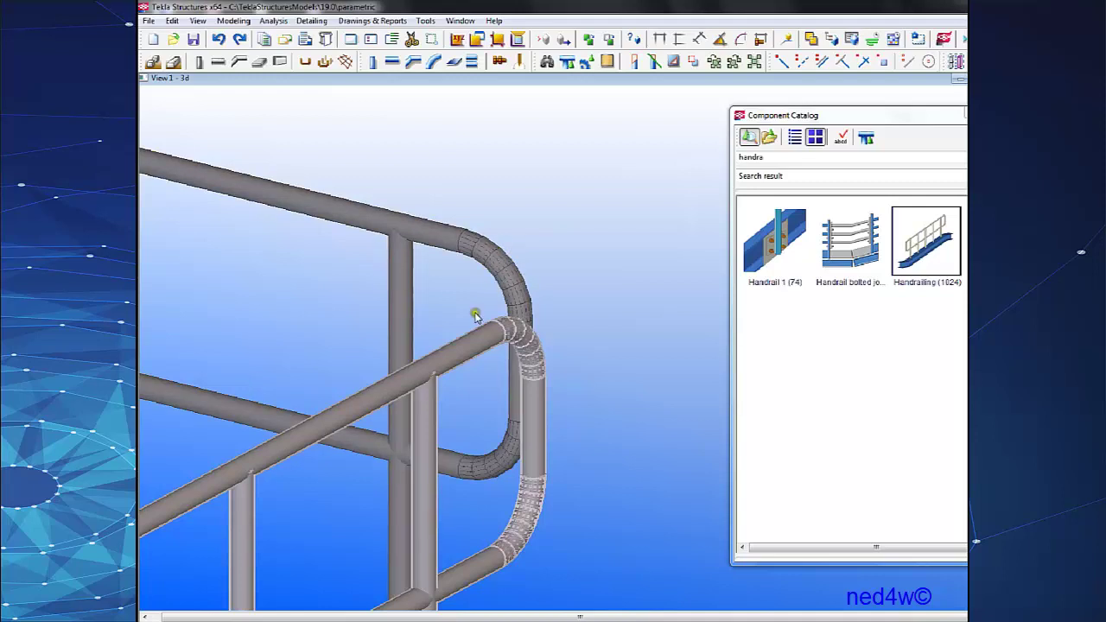
click(478, 356)
drag(593, 350, 519, 433)
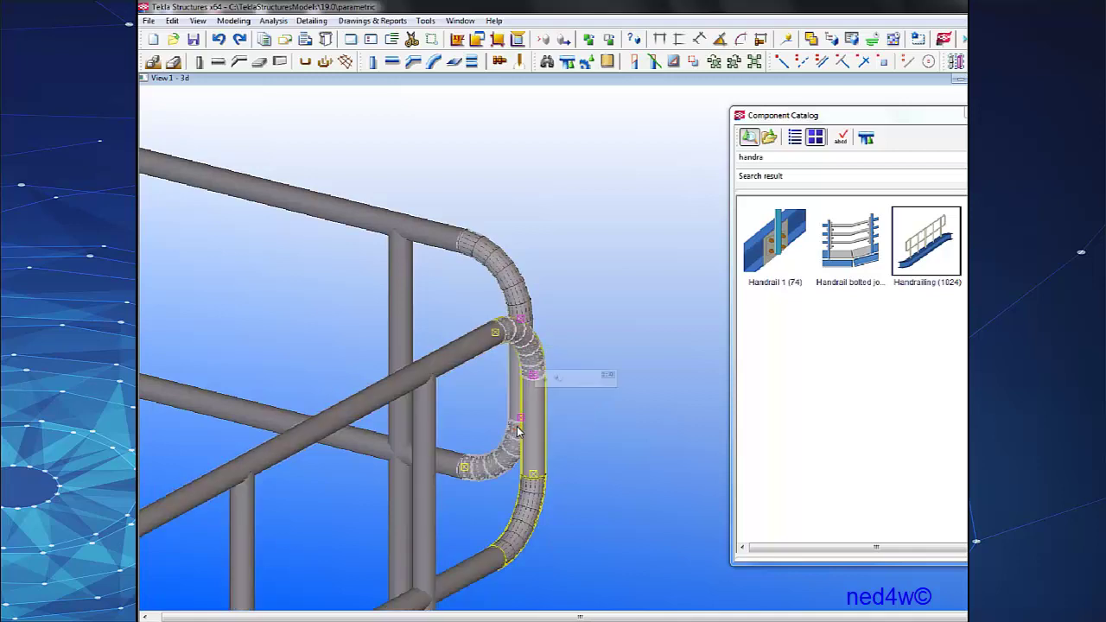
key(Delete)
Look for a railing connection for the open corner by checking the Railing double curve (95) properties, leaving them unchanged.
scroll(557, 411, down, 3)
ctrl+middle_drag(548, 405, 504, 437)
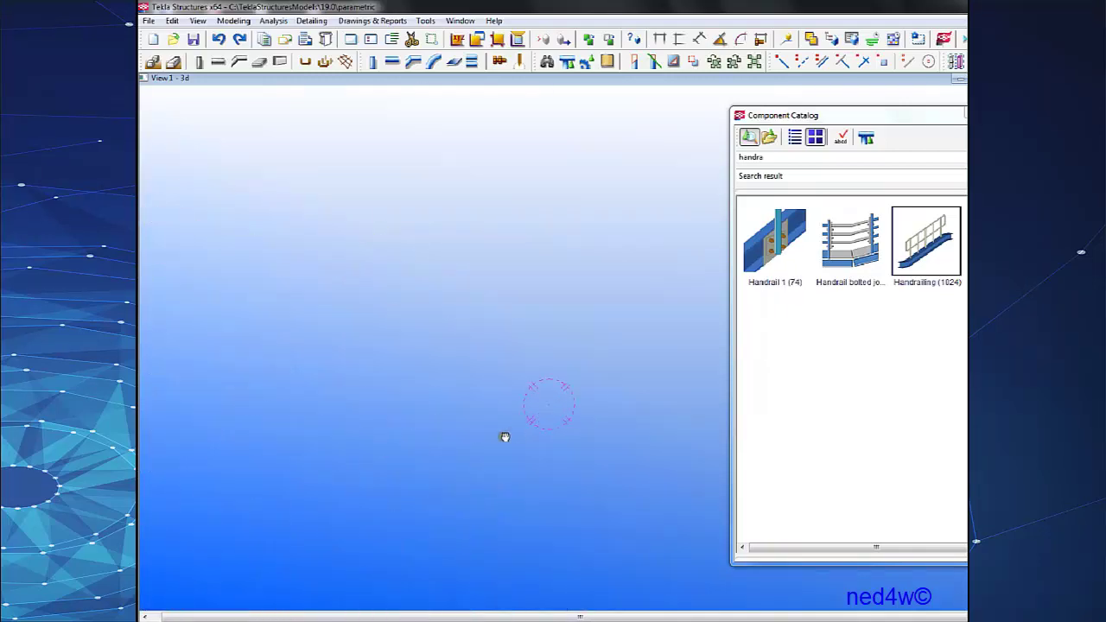
middle_drag(437, 475, 618, 171)
scroll(547, 389, down, 2)
scroll(385, 451, up, 6)
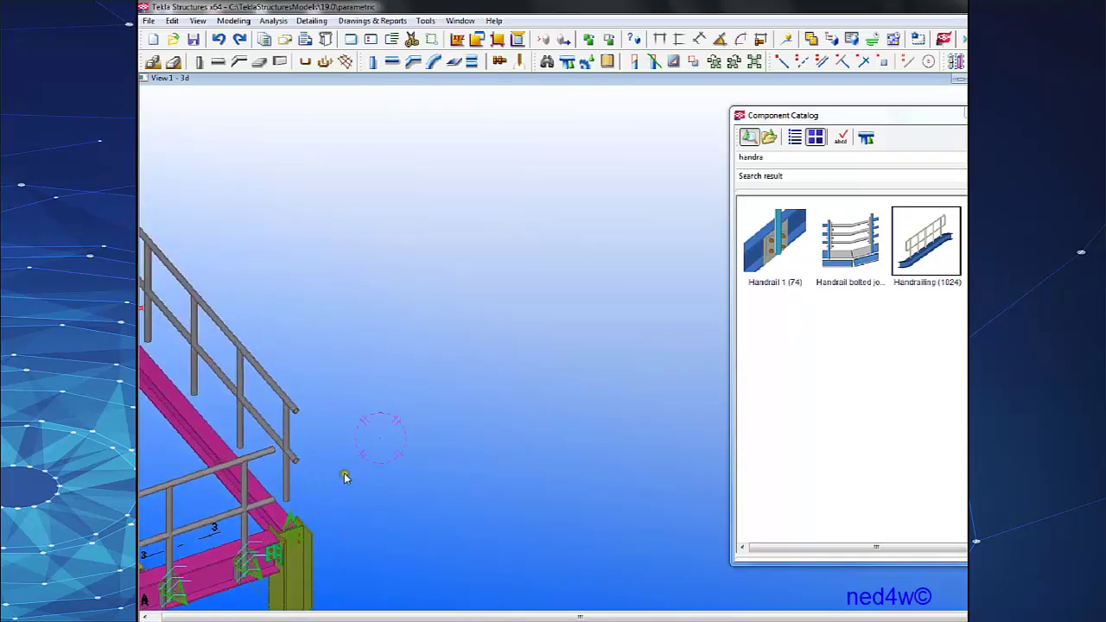
scroll(521, 382, down, 2)
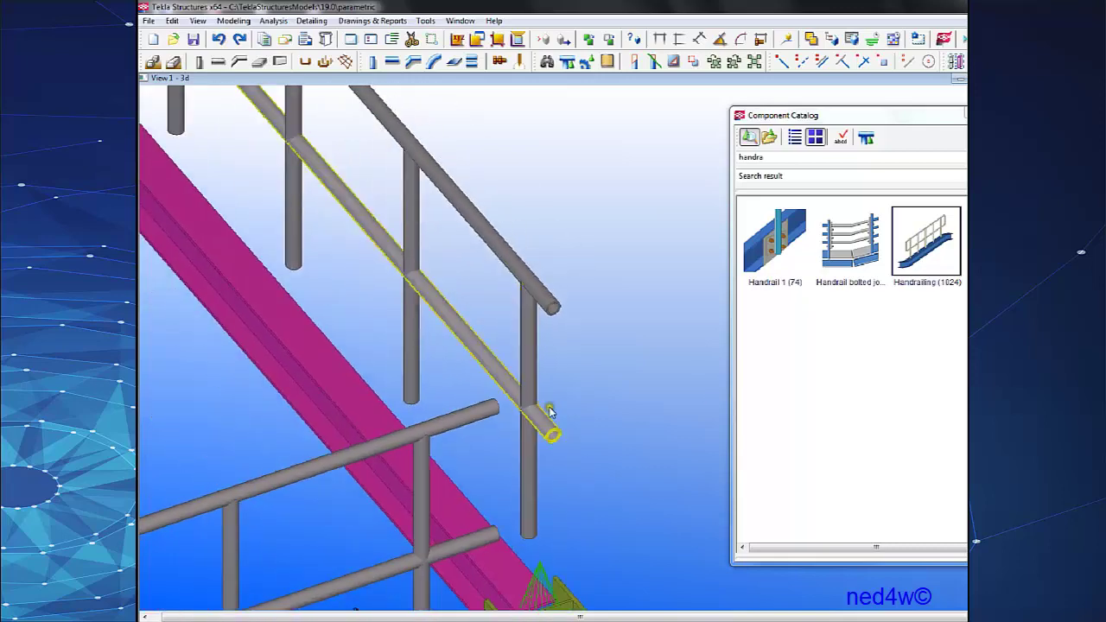
middle_drag(557, 408, 496, 349)
drag(924, 119, 859, 123)
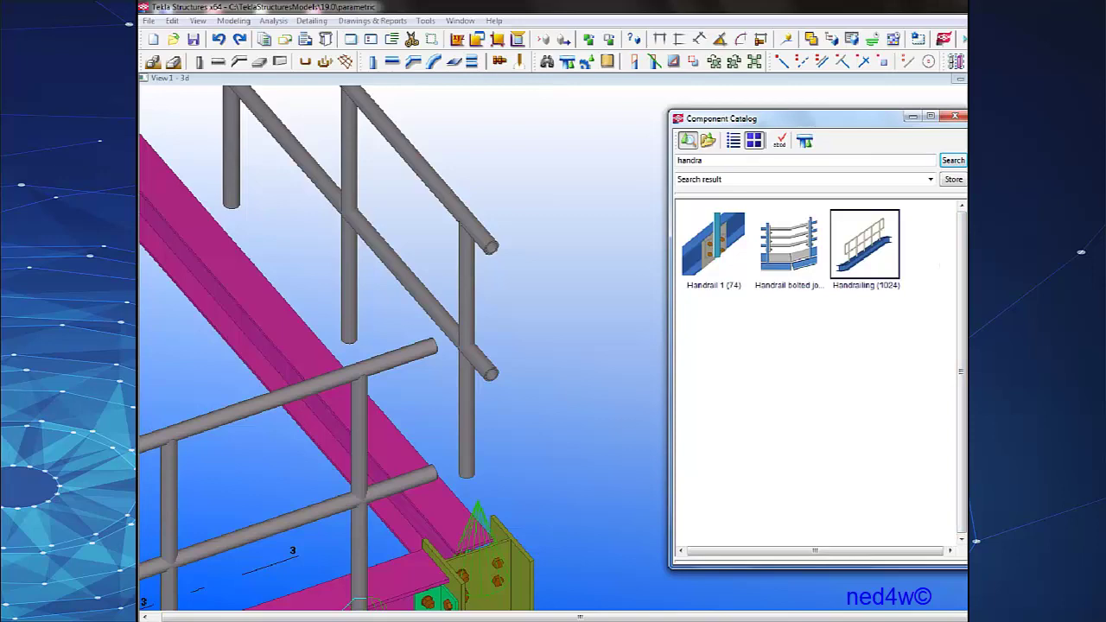
double_click(478, 526)
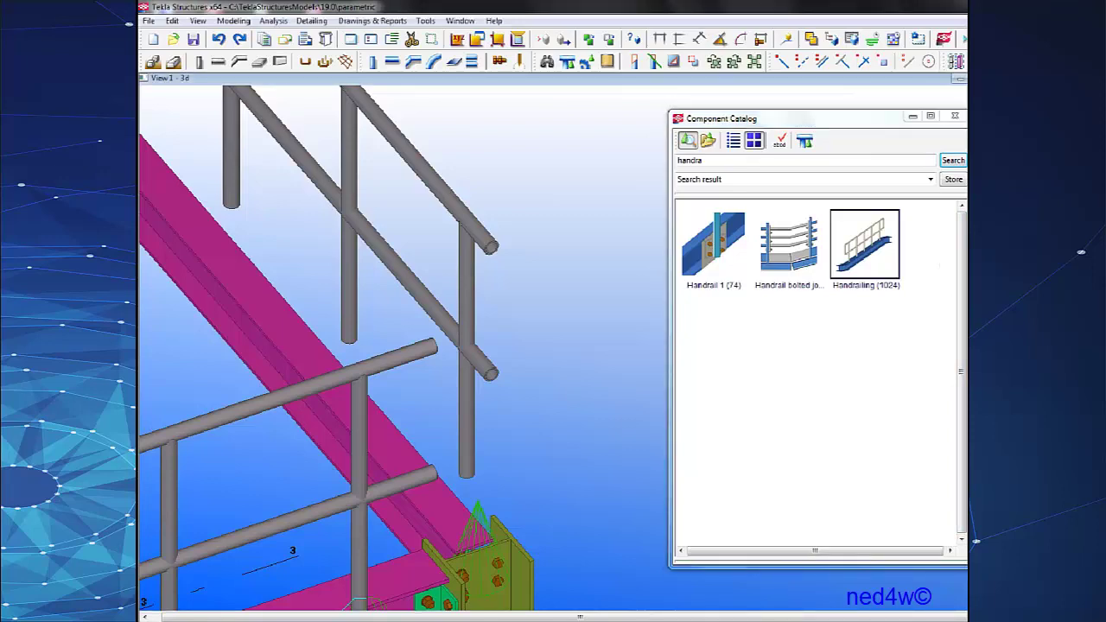
click(630, 144)
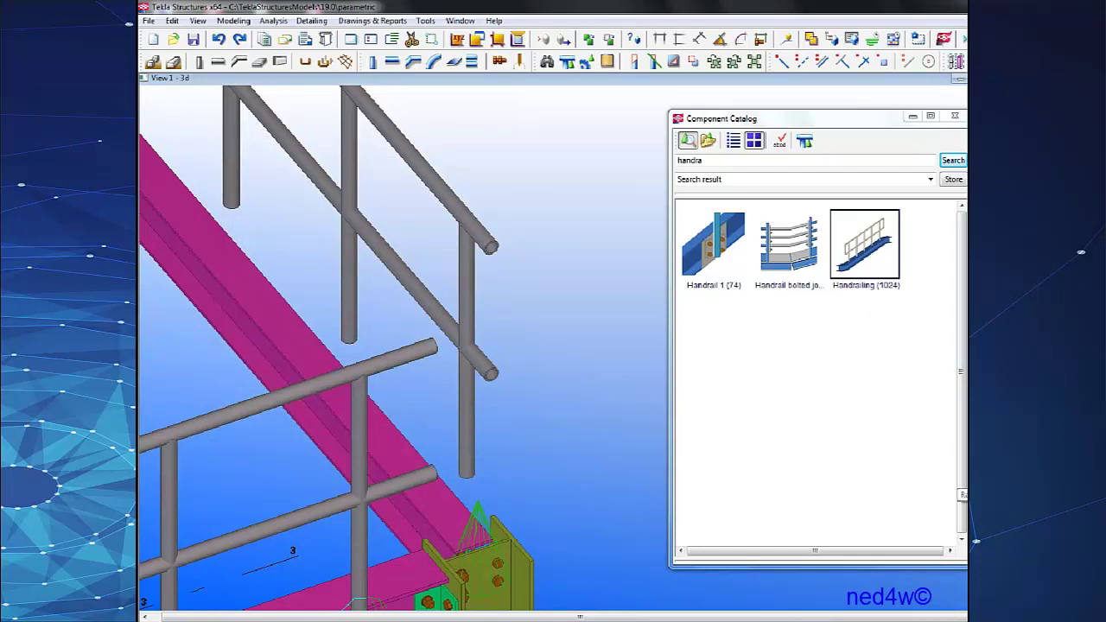
double_click(478, 524)
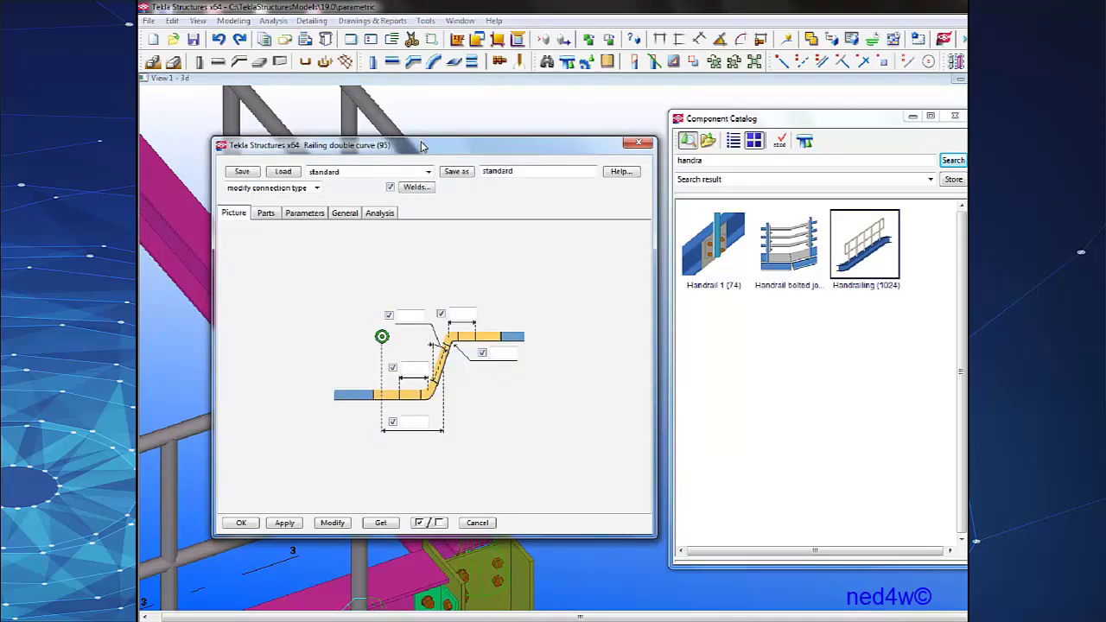
click(639, 143)
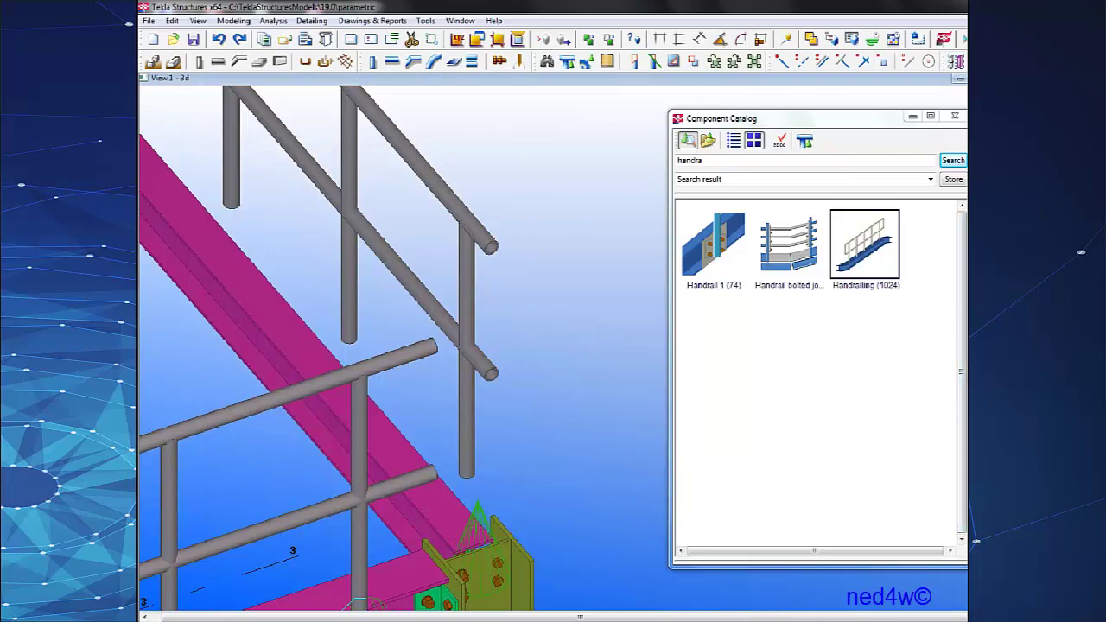
Try to join the two top rails with Railing plane to plane (90), undo it and end the command.
double_click(478, 523)
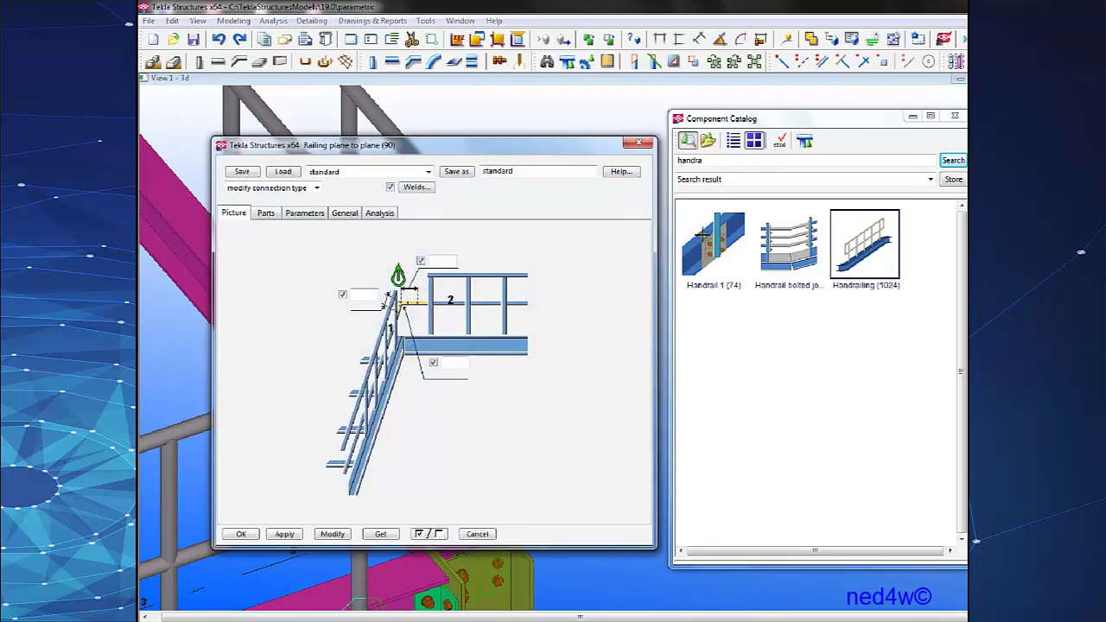
click(641, 144)
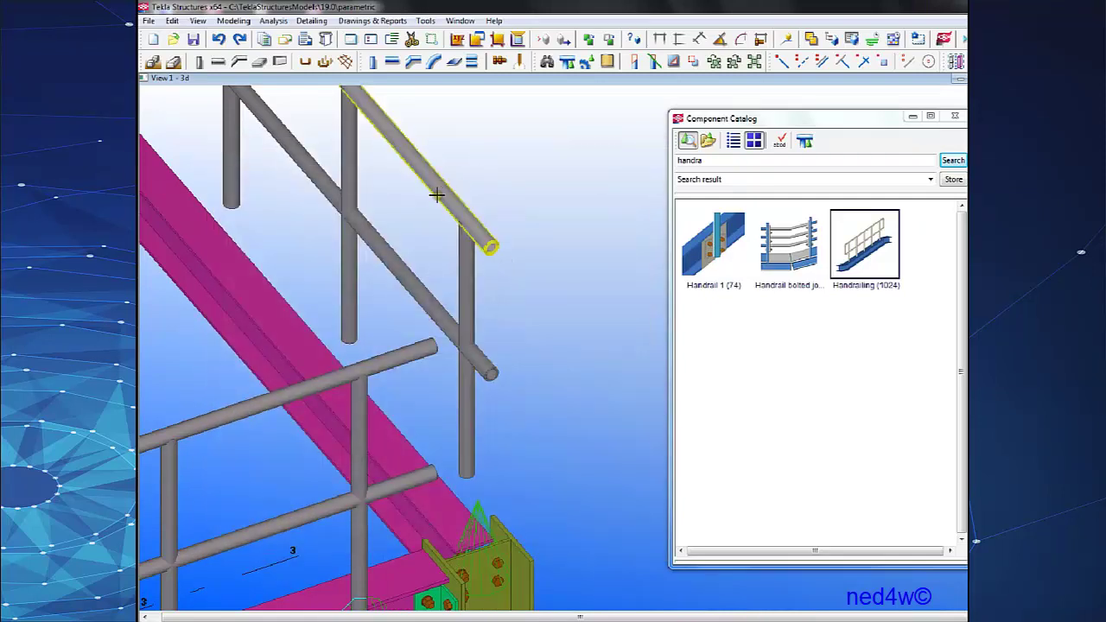
click(404, 353)
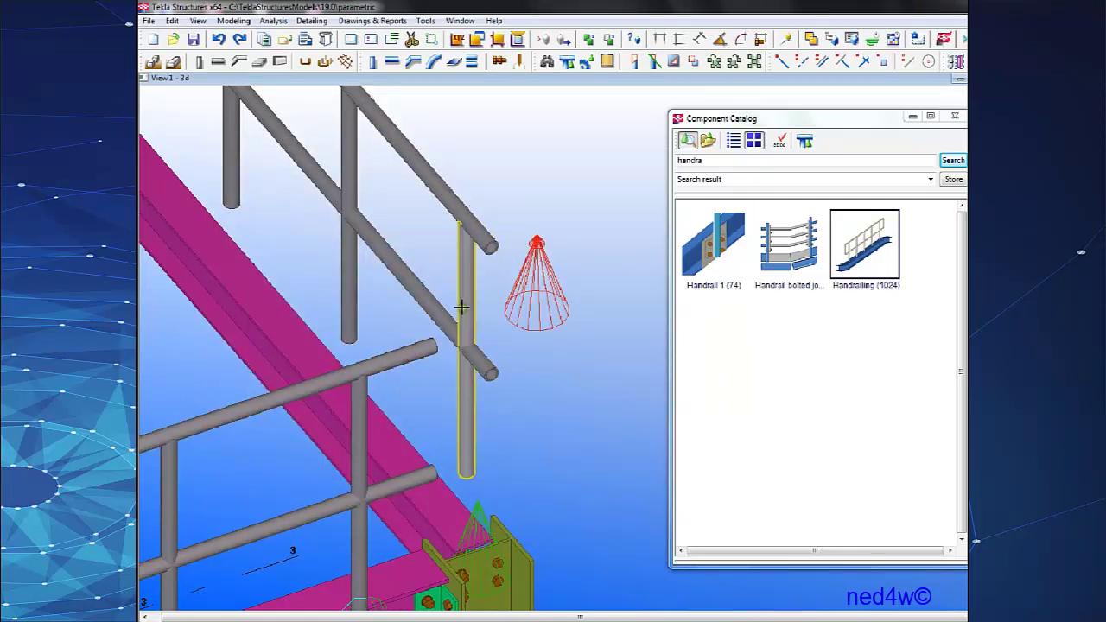
key(ctrl+z)
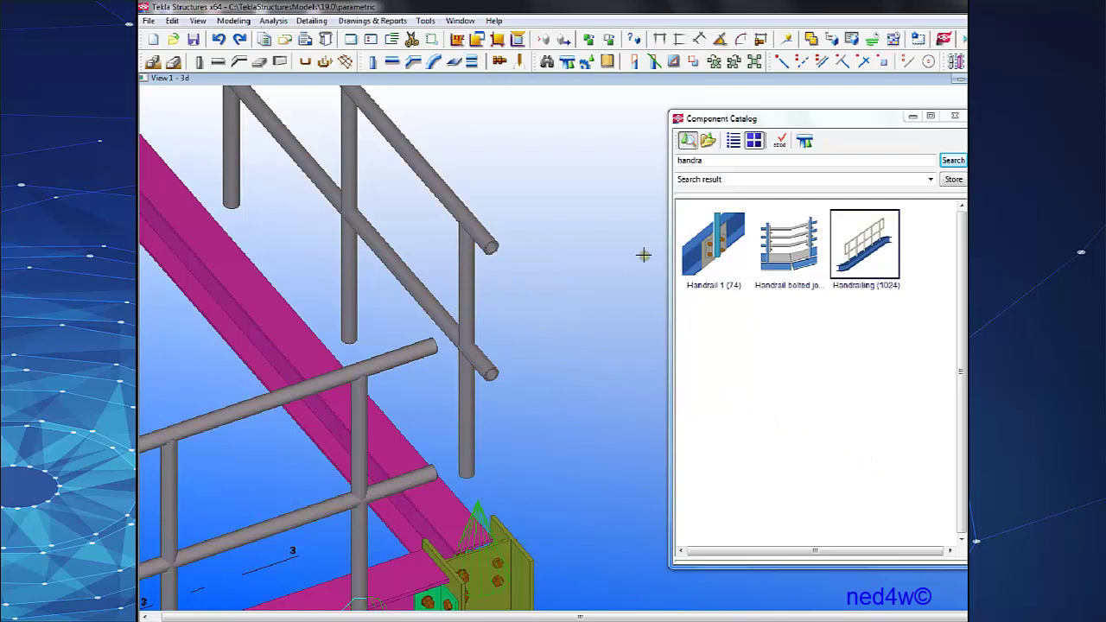
right_click(593, 164)
click(615, 171)
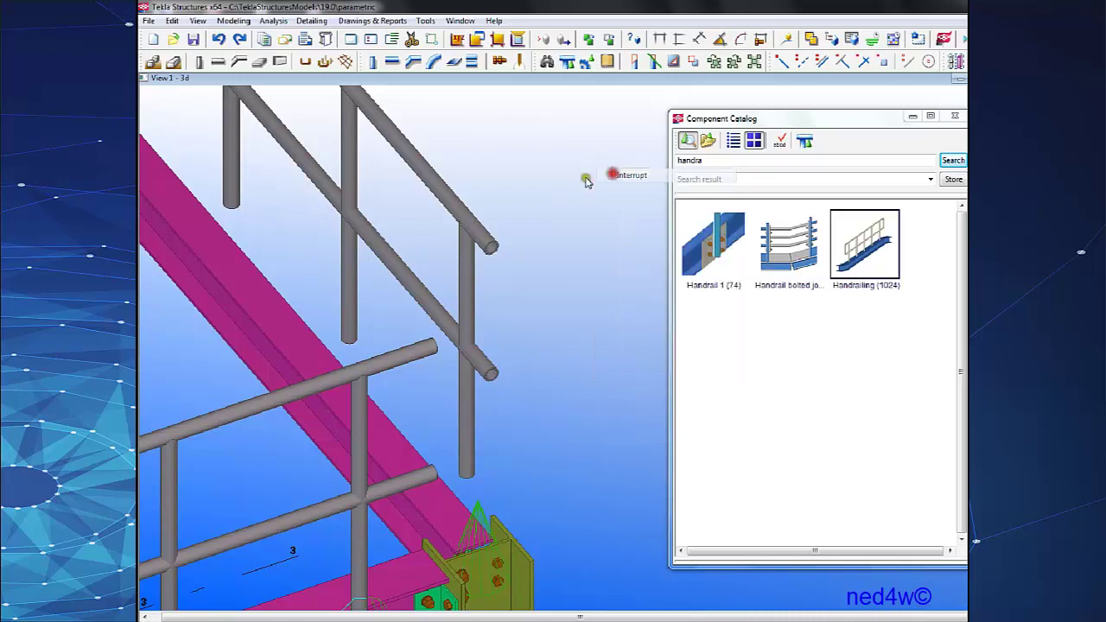
Apply the top rail's beam properties (name RAILING, profile PD50*5, material S275, class 99) as the current settings.
double_click(435, 188)
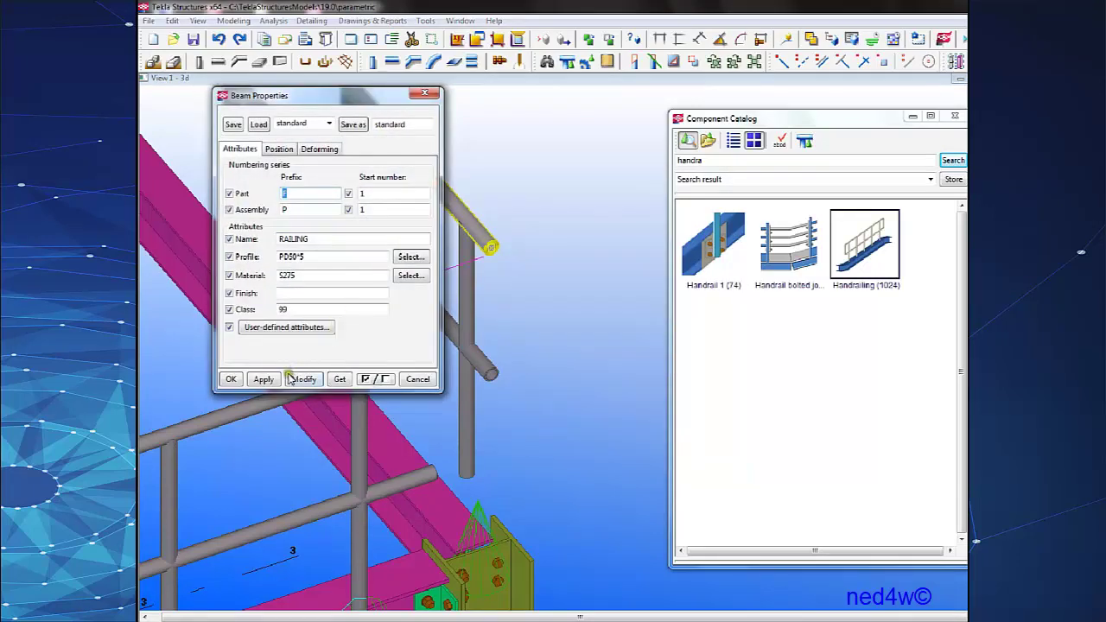
click(261, 380)
click(230, 379)
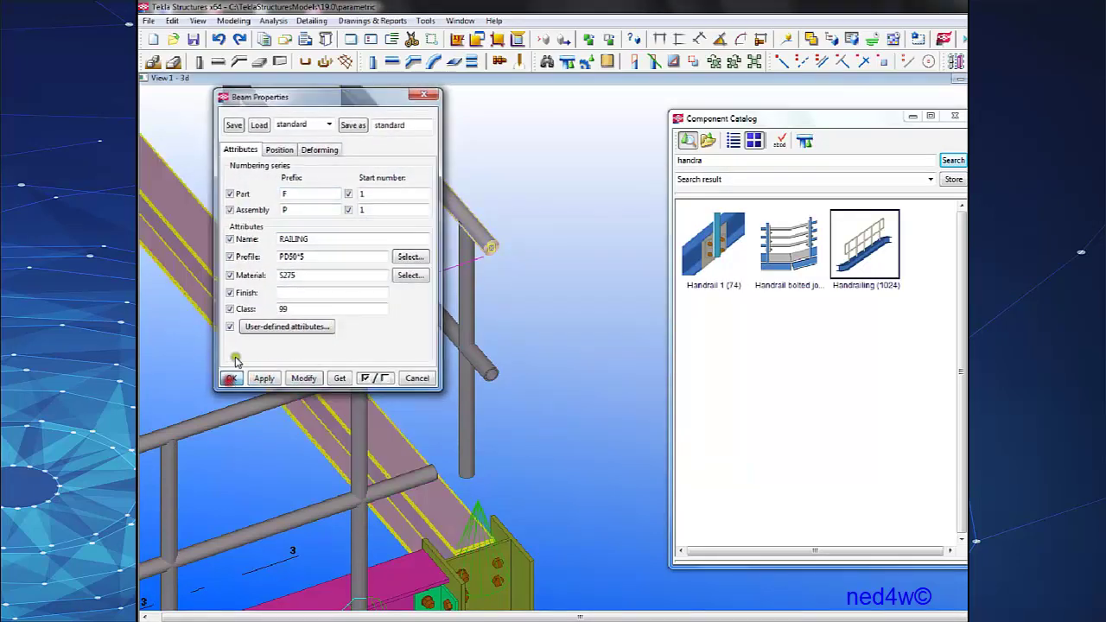
click(416, 63)
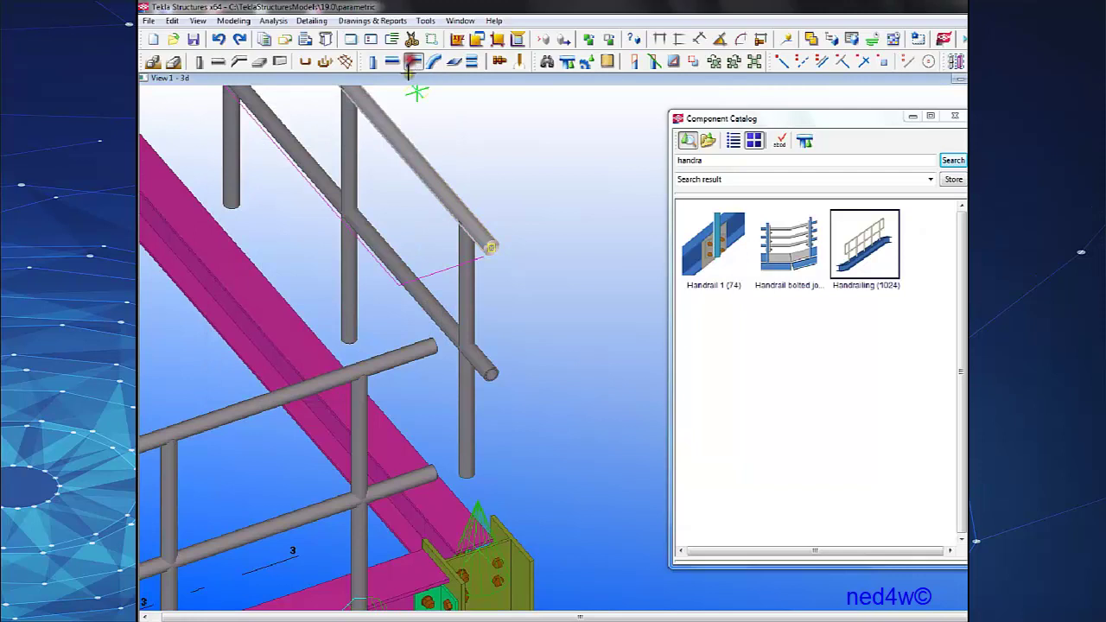
click(432, 344)
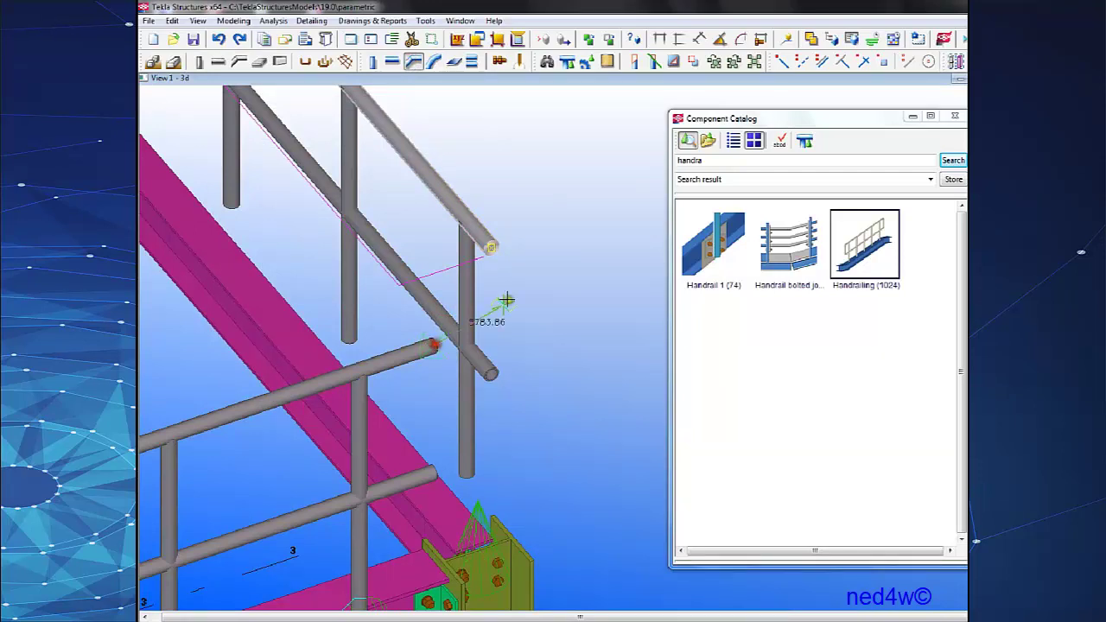
click(492, 247)
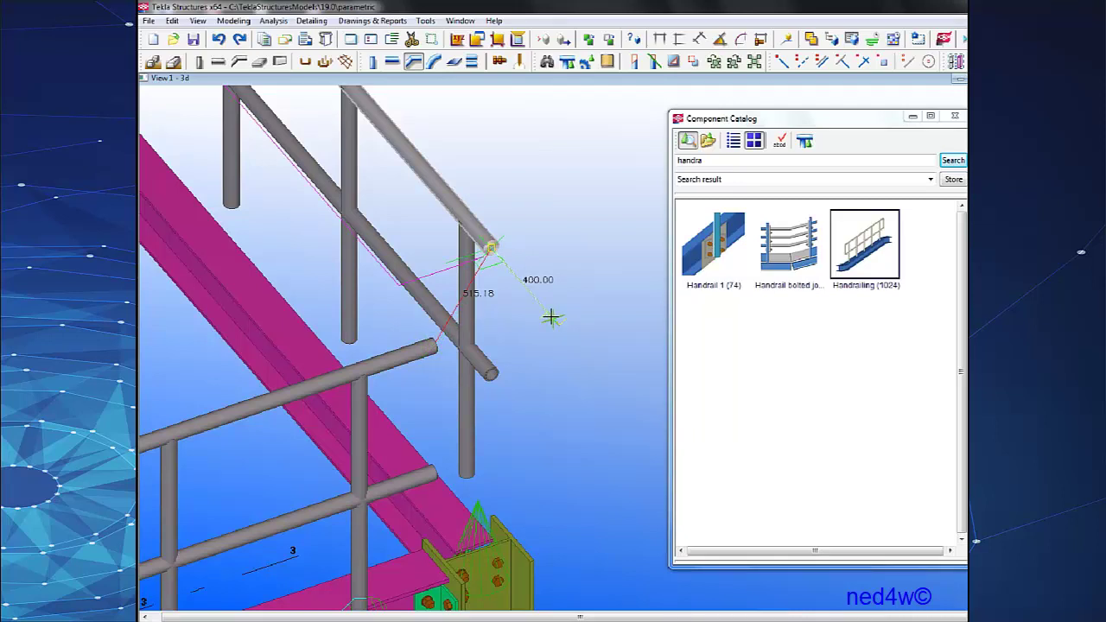
click(552, 319)
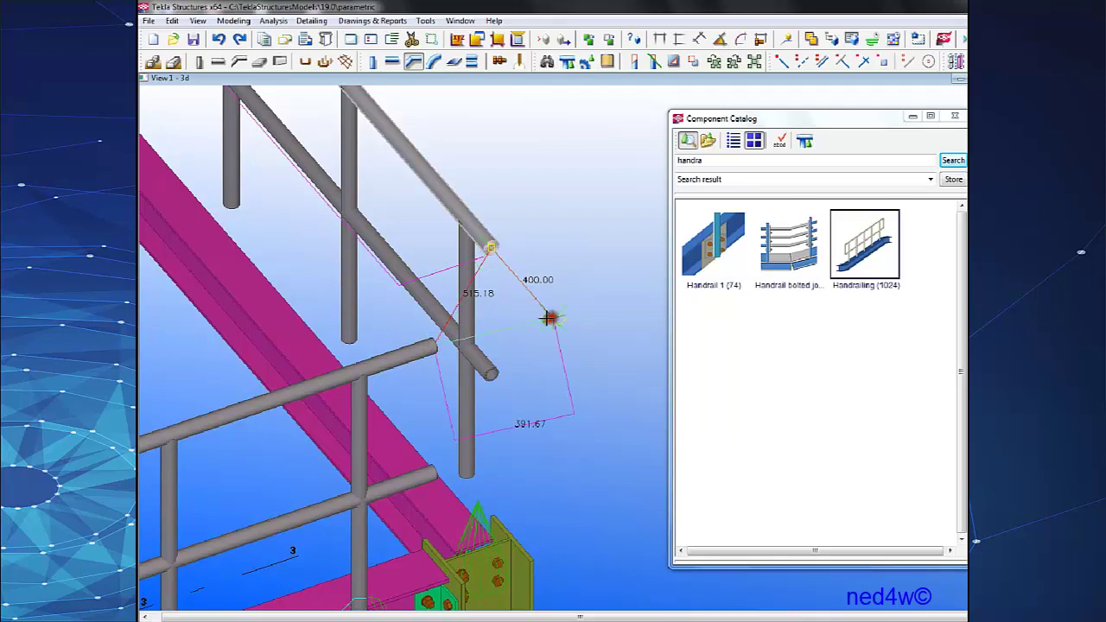
click(433, 343)
right_click(565, 216)
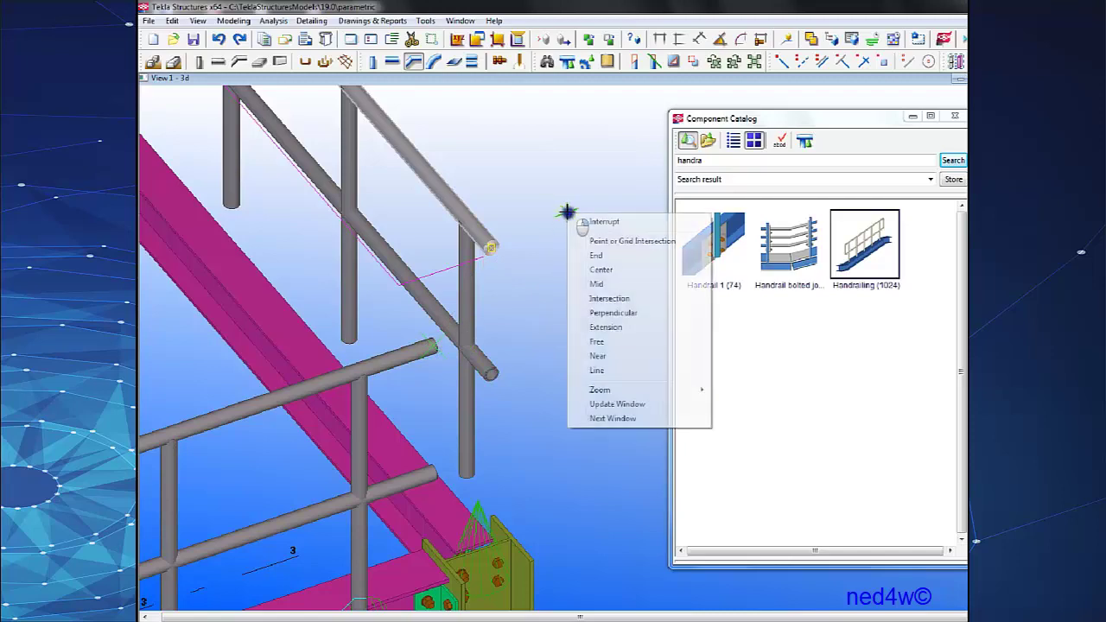
click(585, 222)
Create a RAILING PD50*5 polybeam joining the open ends of both top rails, with its corner point 360 mm beyond the first rail's end.
double_click(414, 62)
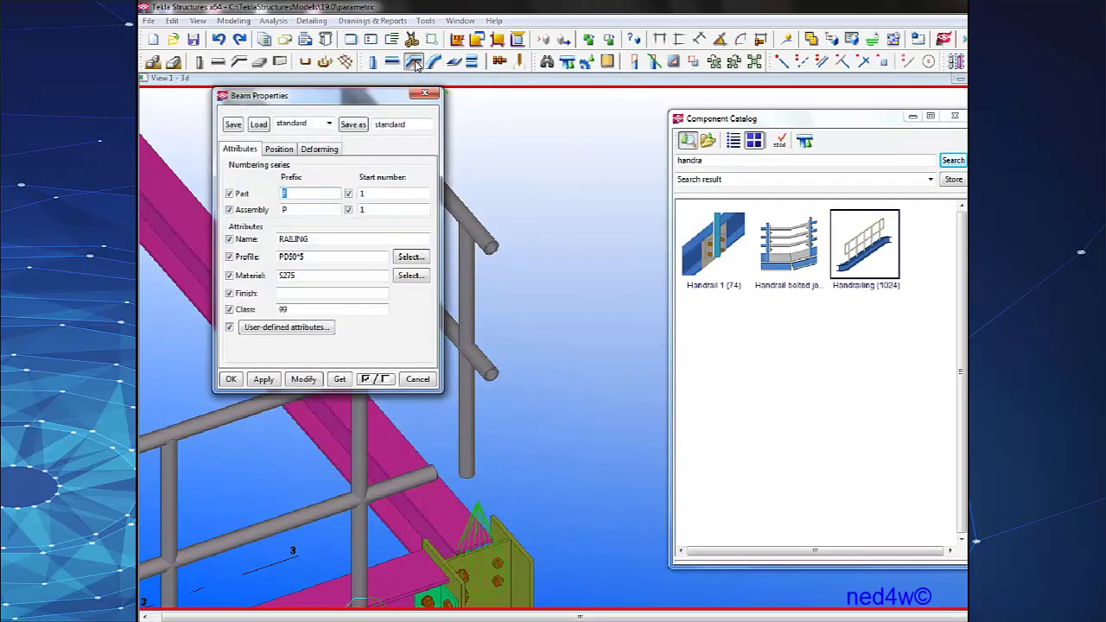
click(232, 379)
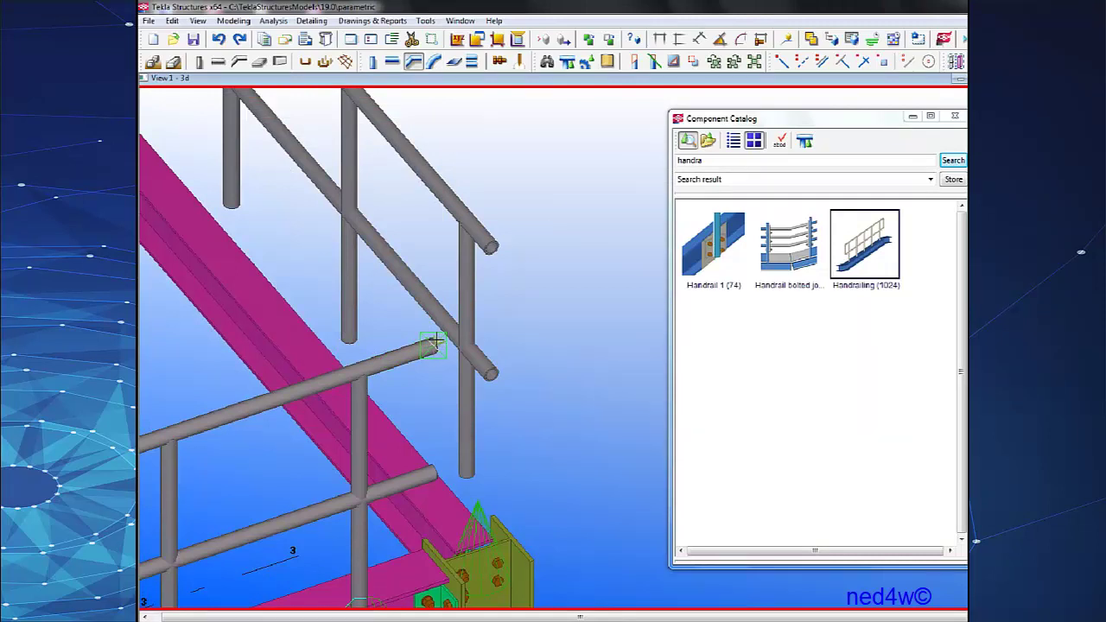
click(433, 344)
click(529, 312)
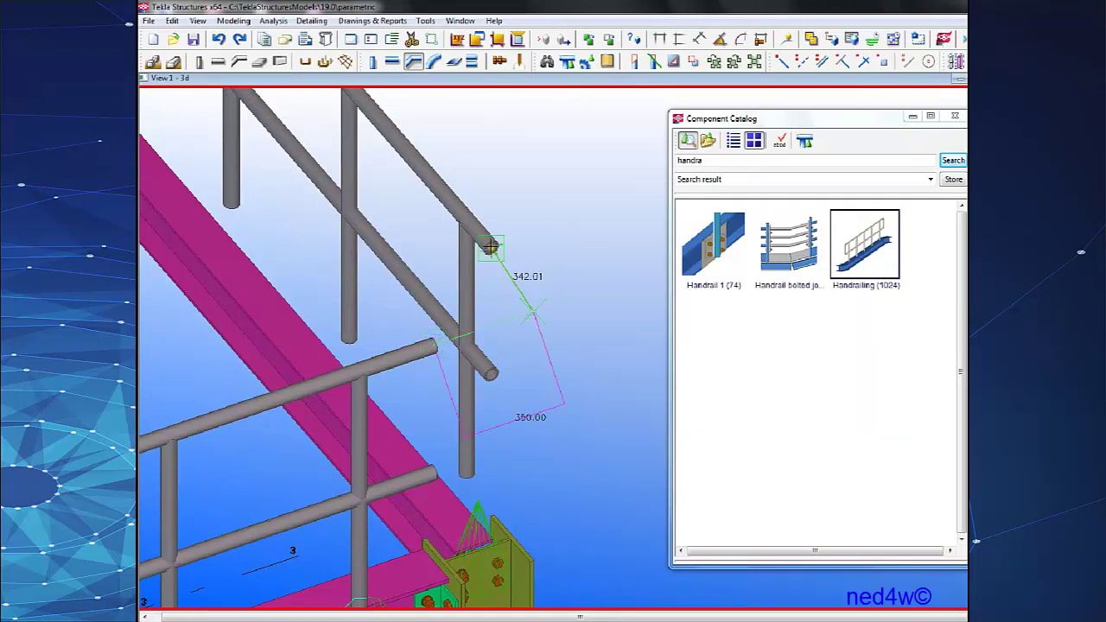
click(489, 247)
middle_click(527, 199)
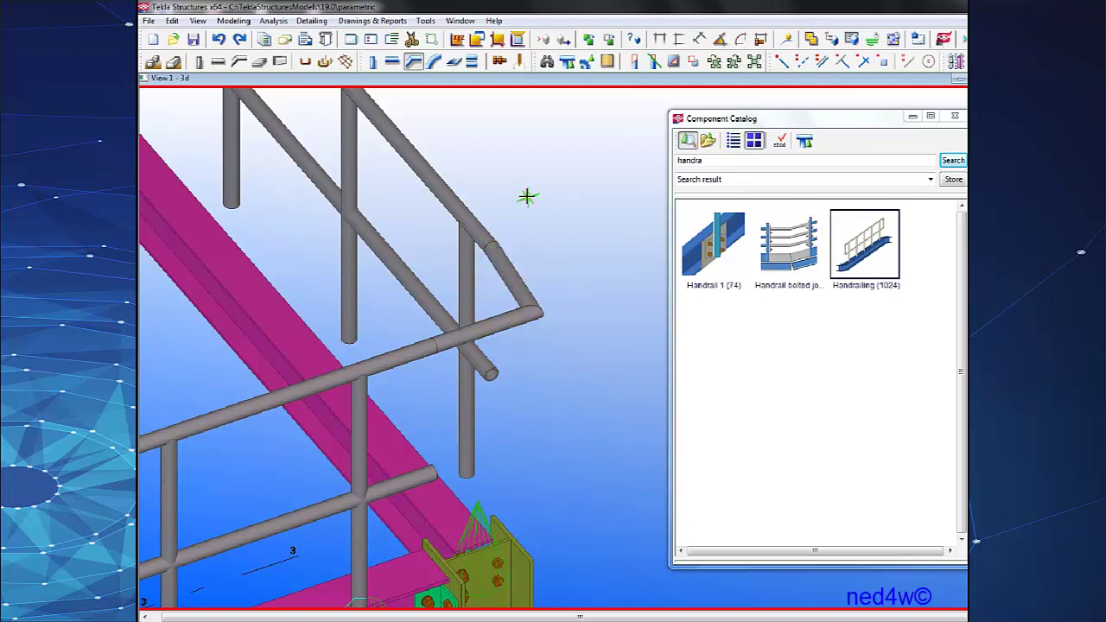
right_click(539, 183)
click(546, 191)
Round the corner of the new top-rail polybeam with the convex arc chamfer type.
scroll(517, 275, up, 2)
click(524, 345)
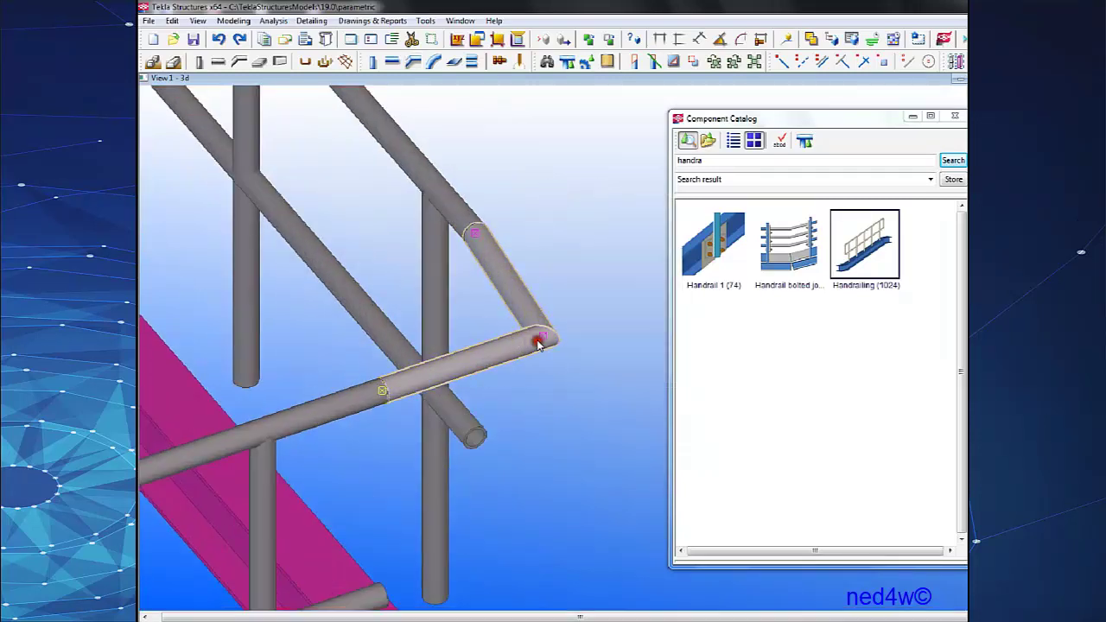
double_click(542, 336)
click(322, 126)
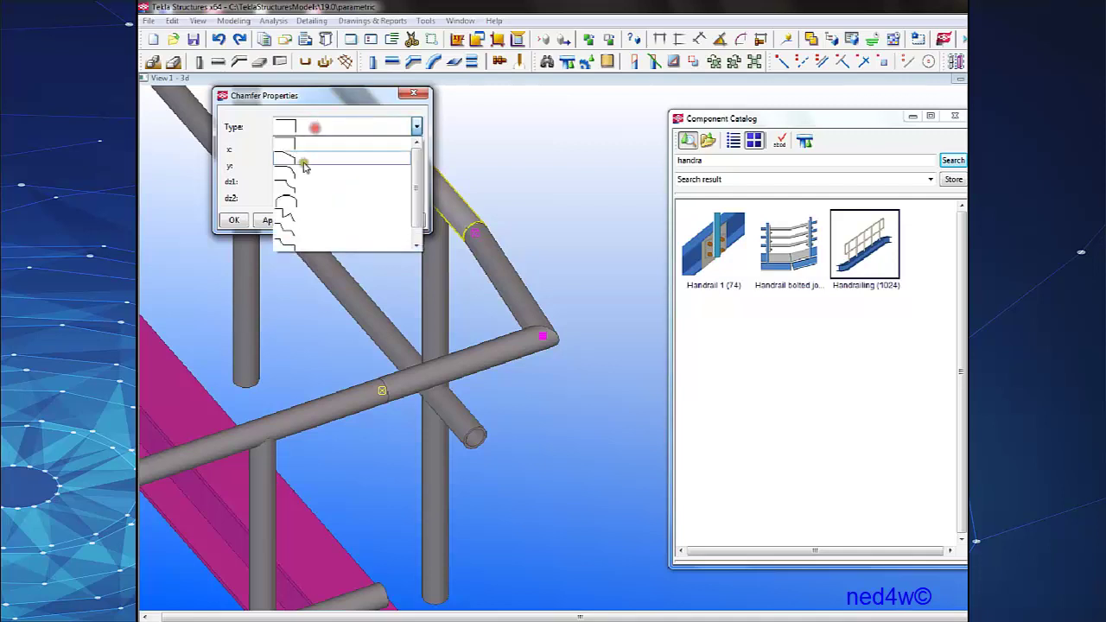
click(300, 175)
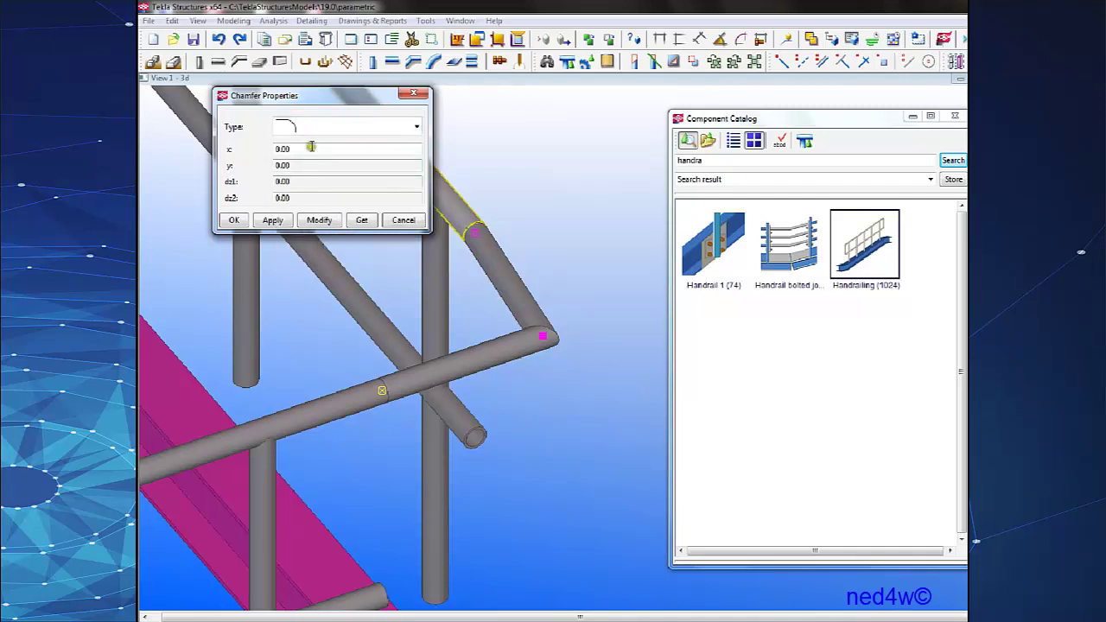
click(235, 149)
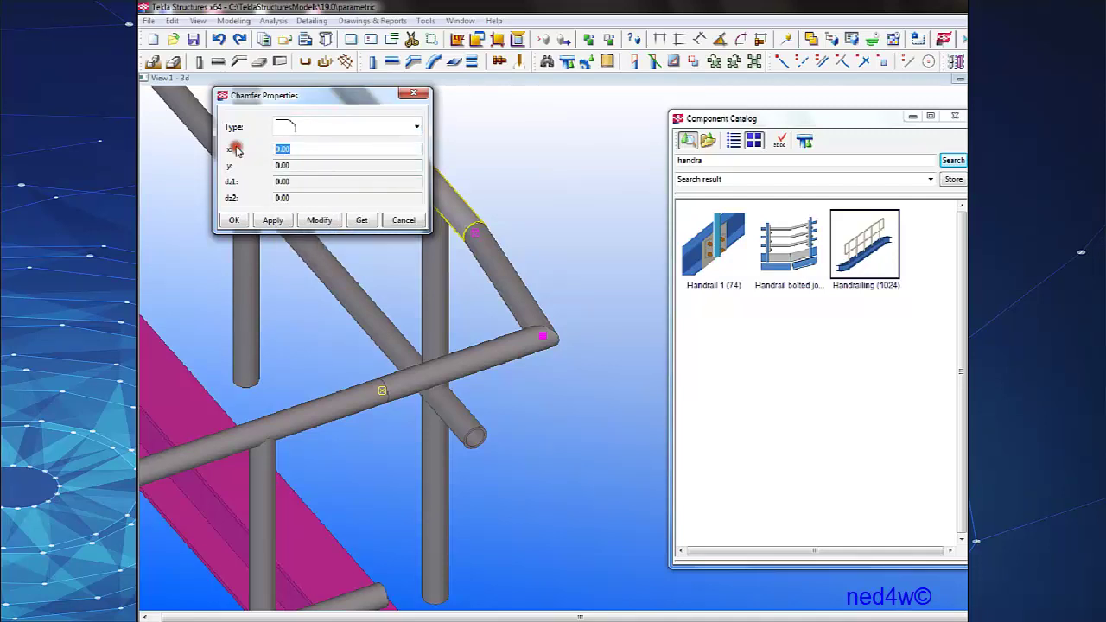
click(319, 220)
click(233, 219)
Copy the rounded corner polybeam from the top rail's end down to the middle rail's end and end the copy command.
ctrl+middle_drag(468, 297, 965, 395)
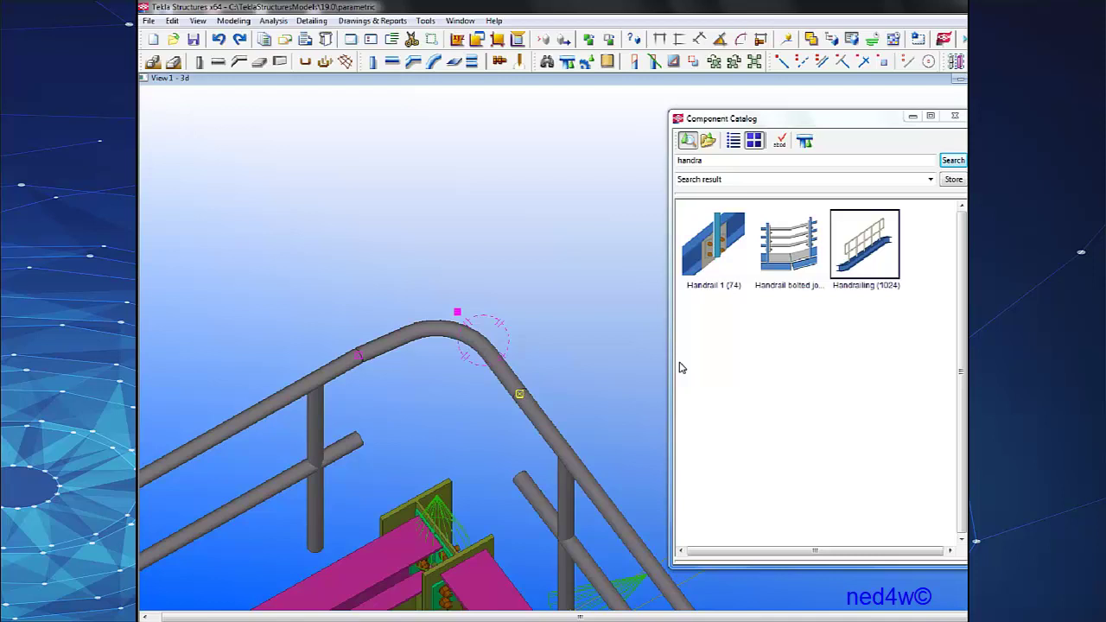
middle_drag(517, 358, 585, 235)
scroll(536, 234, up, 2)
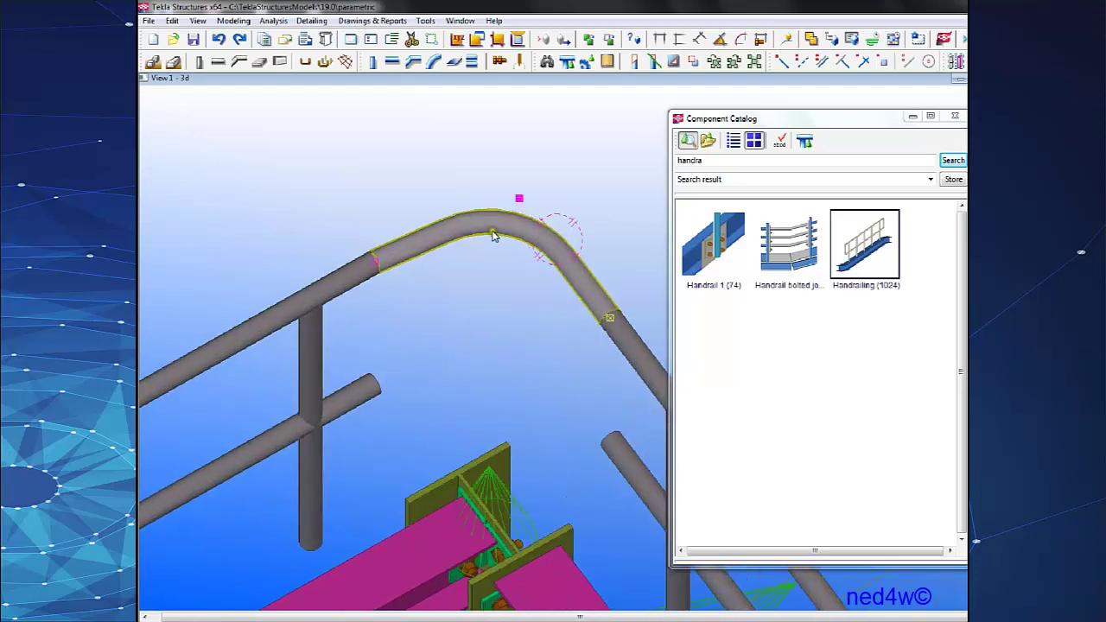
click(489, 228)
right_click(488, 228)
click(521, 305)
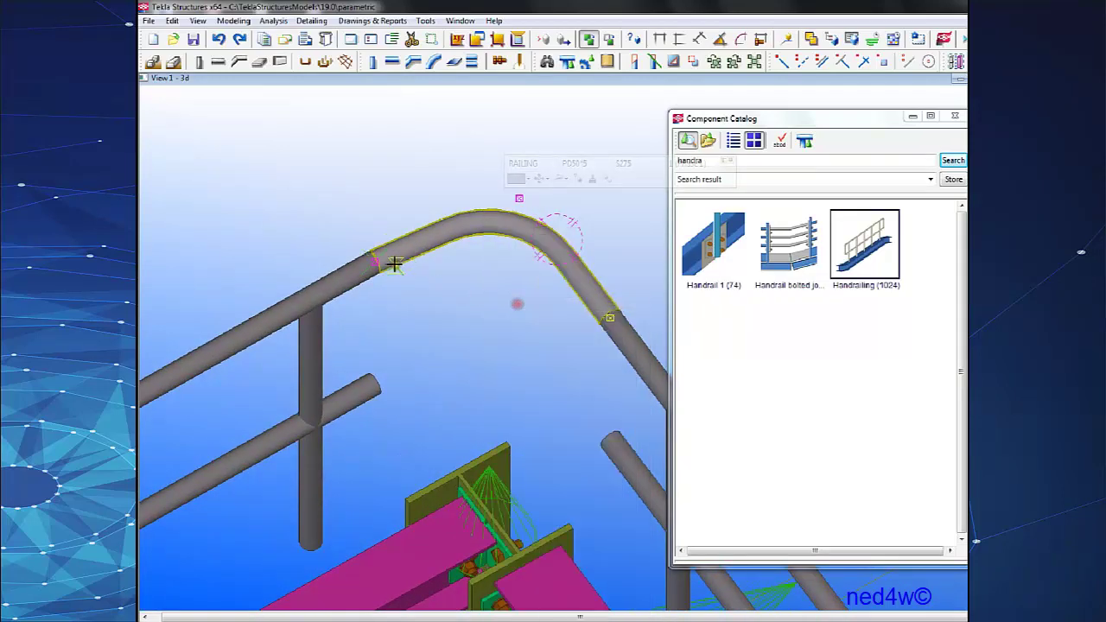
click(372, 269)
click(372, 384)
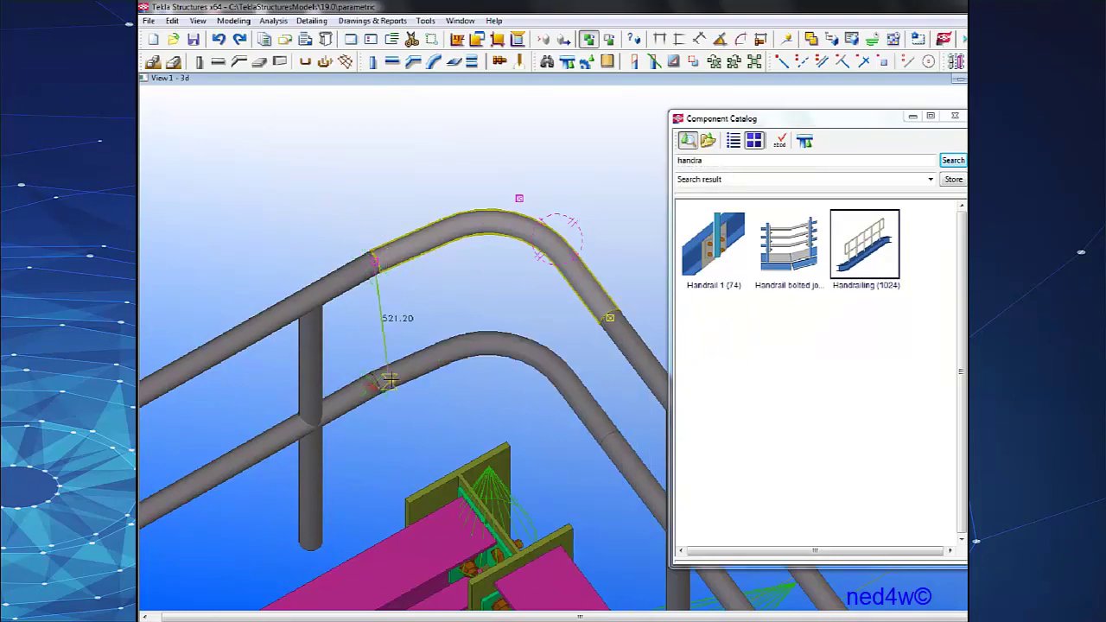
scroll(405, 365, down, 2)
right_click(496, 146)
click(524, 159)
click(526, 166)
Close the Component Catalog and bring the railed platform into view.
scroll(538, 270, down, 3)
ctrl+middle_drag(566, 323, 256, 222)
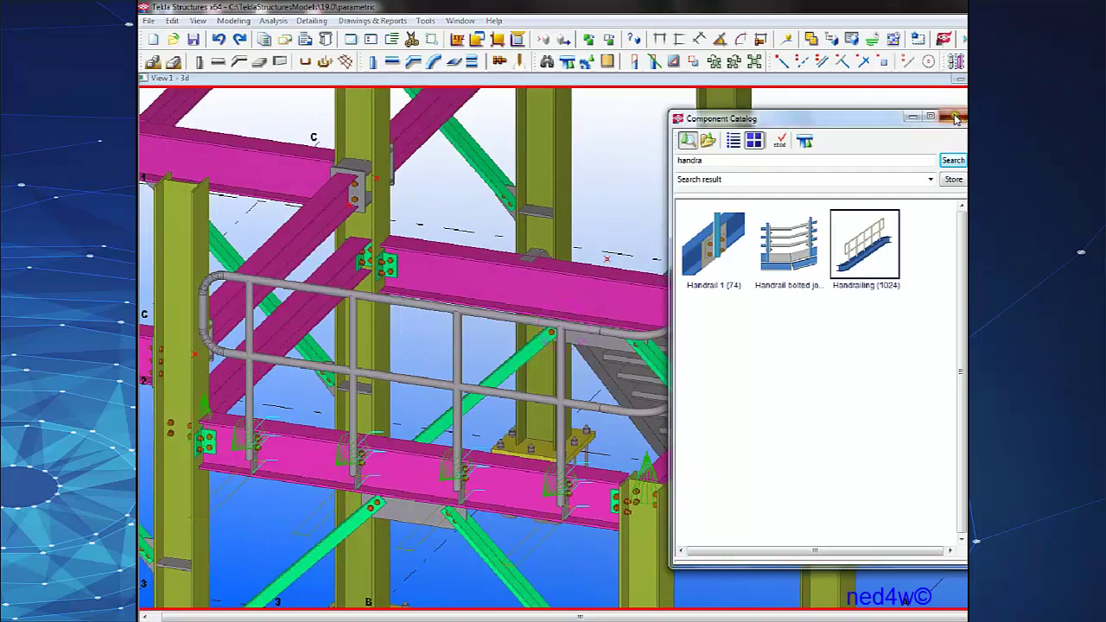
click(957, 116)
middle_drag(704, 370, 990, 321)
scroll(653, 326, down, 2)
scroll(638, 327, down, 2)
middle_drag(545, 385, 756, 305)
Check the beam properties of the top rails on both sides of the rounded corner.
click(837, 166)
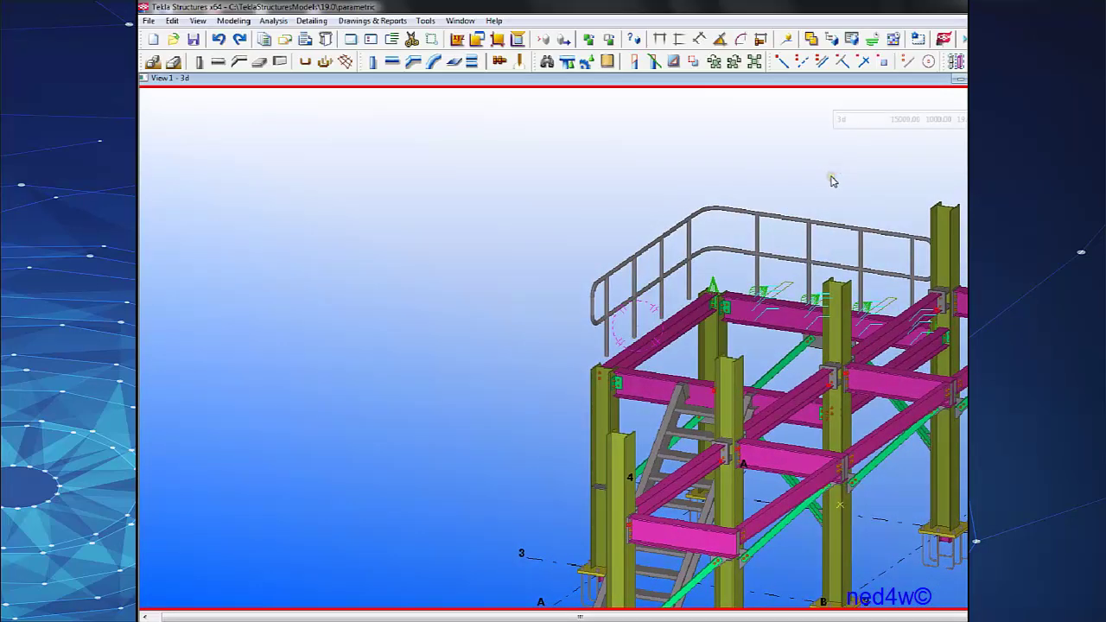
scroll(741, 223, up, 4)
double_click(813, 215)
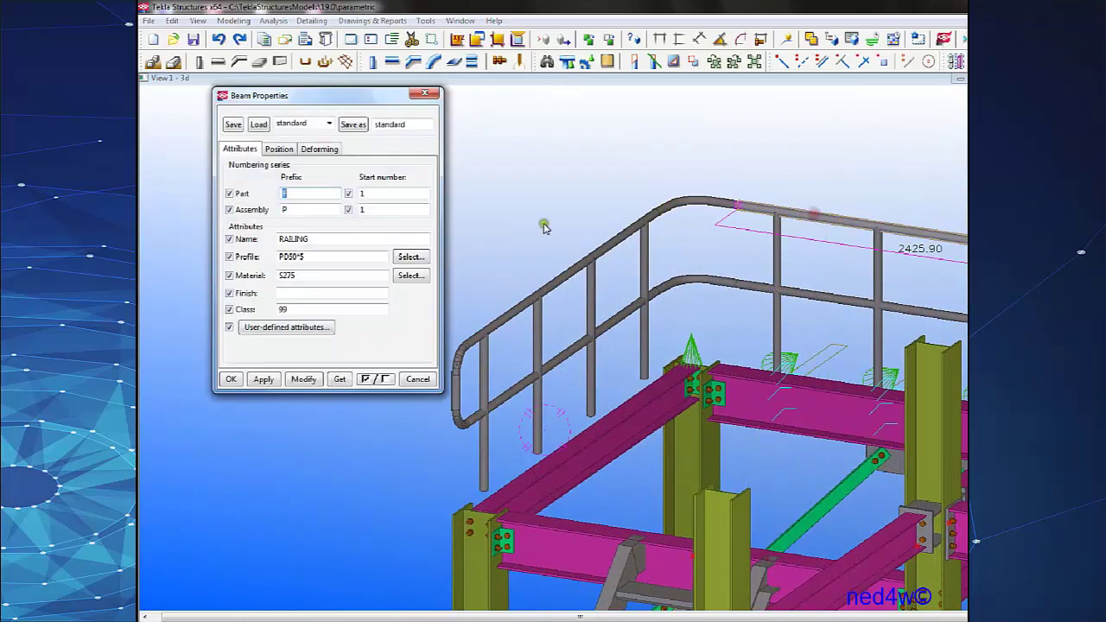
click(232, 379)
double_click(641, 223)
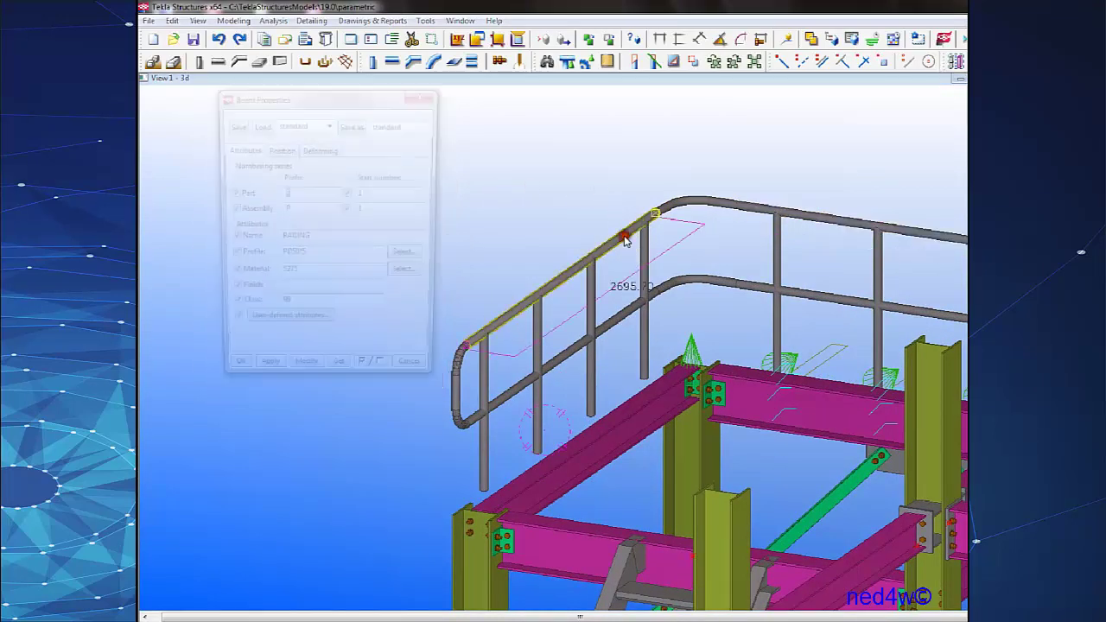
click(231, 379)
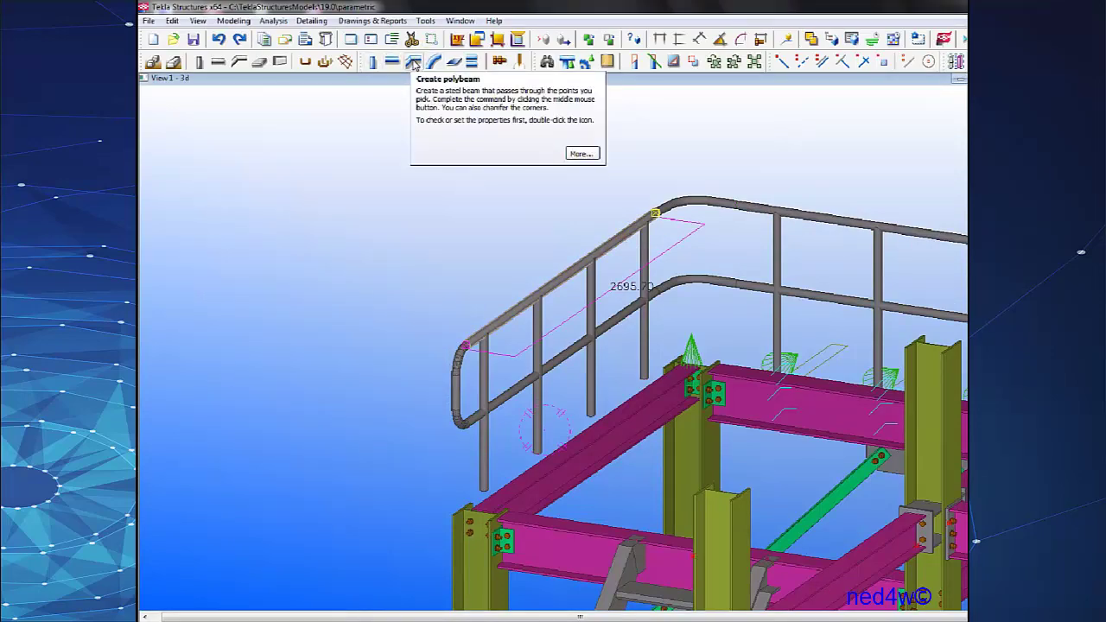
click(289, 253)
Open the existing Stringer Stanchion Stiff (69) connection on the first handrail, accept its settings and dismiss AutoConnection.
scroll(320, 259, down, 3)
middle_drag(660, 408, 629, 317)
ctrl+middle_drag(574, 342, 763, 354)
middle_drag(285, 355, 761, 344)
scroll(348, 343, up, 2)
middle_drag(348, 343, 511, 143)
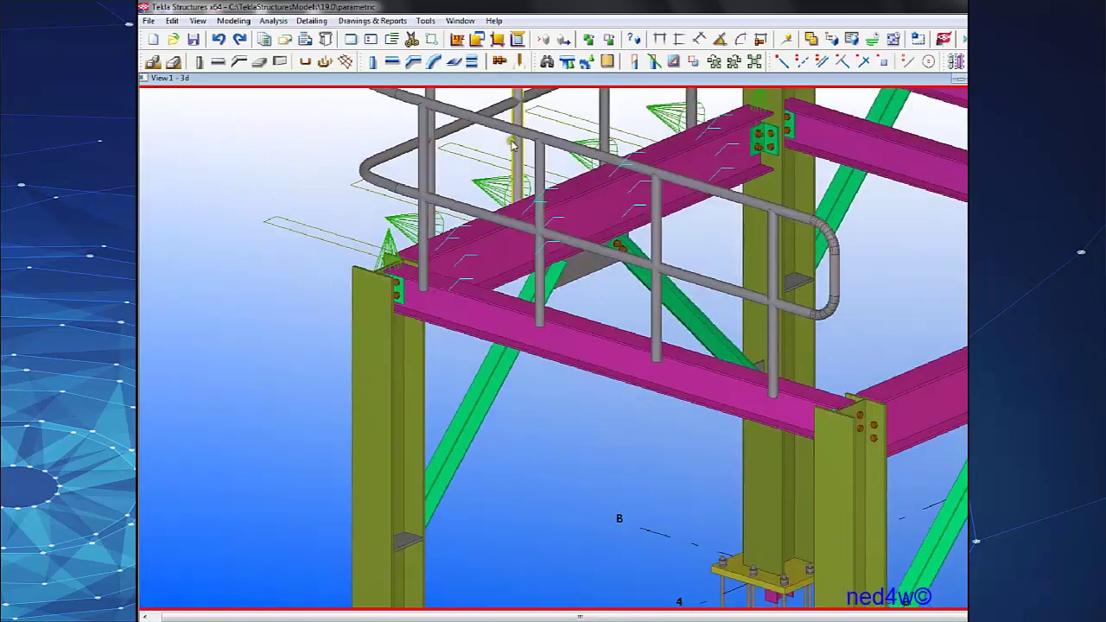
scroll(446, 269, up, 2)
double_click(393, 194)
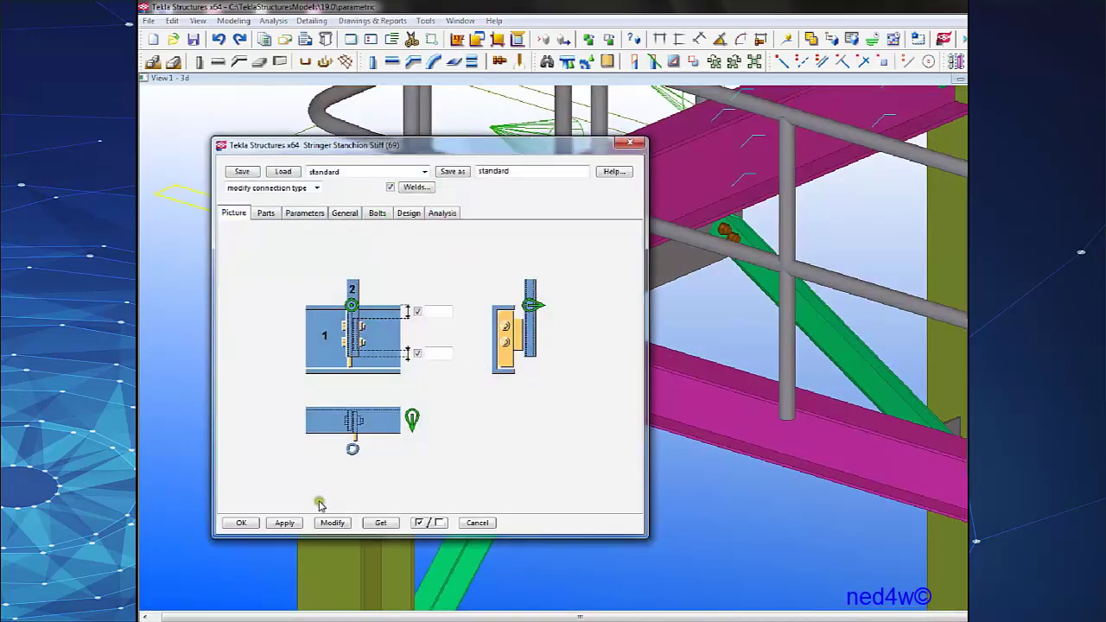
click(241, 523)
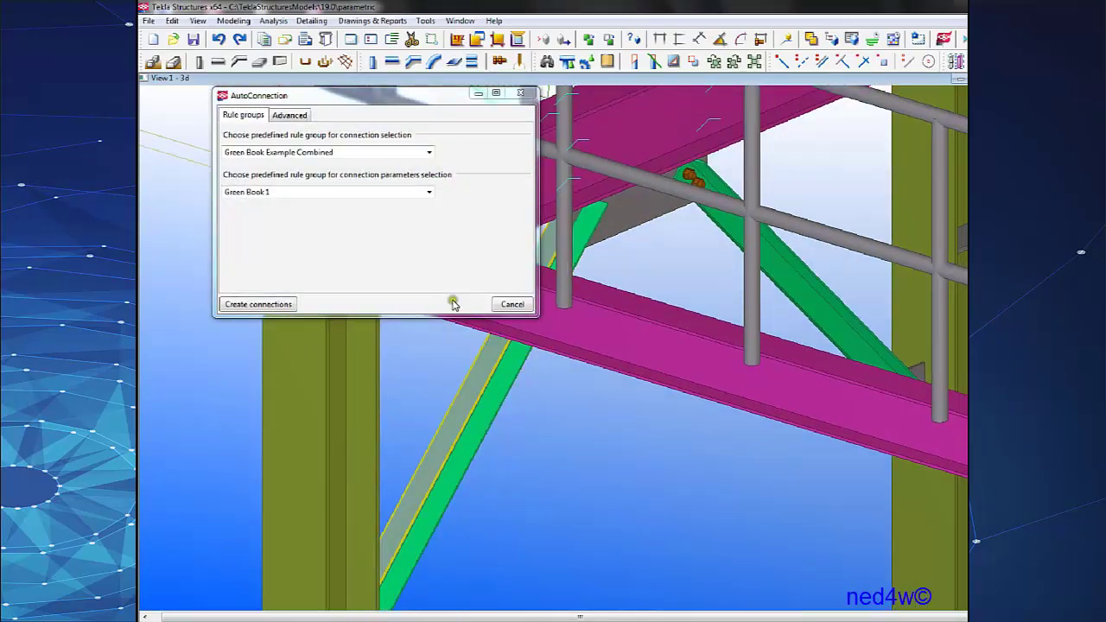
click(514, 305)
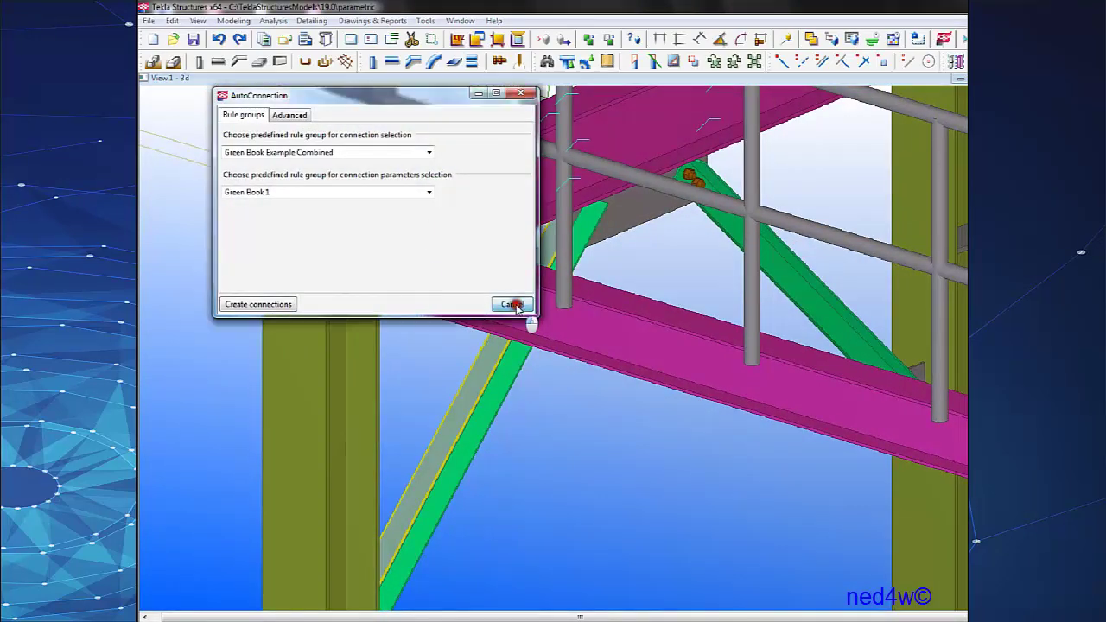
Connect the second handrail's four posts to the supporting beam with Stringer Stanchion Stiff (69), ending the command when done.
scroll(662, 343, down, 5)
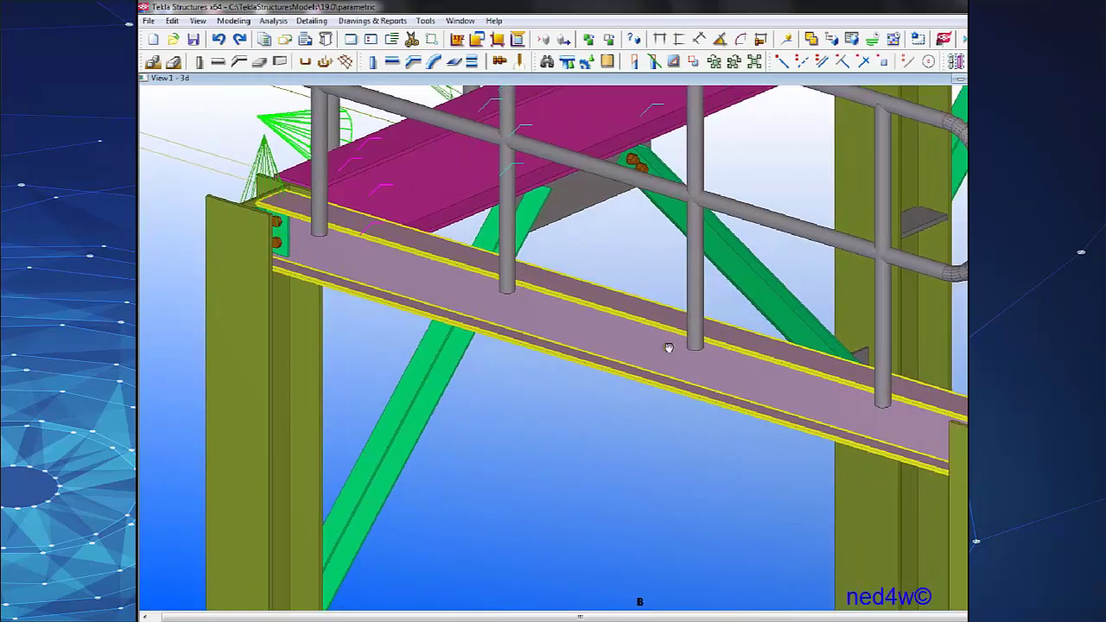
ctrl+middle_drag(653, 355, 495, 325)
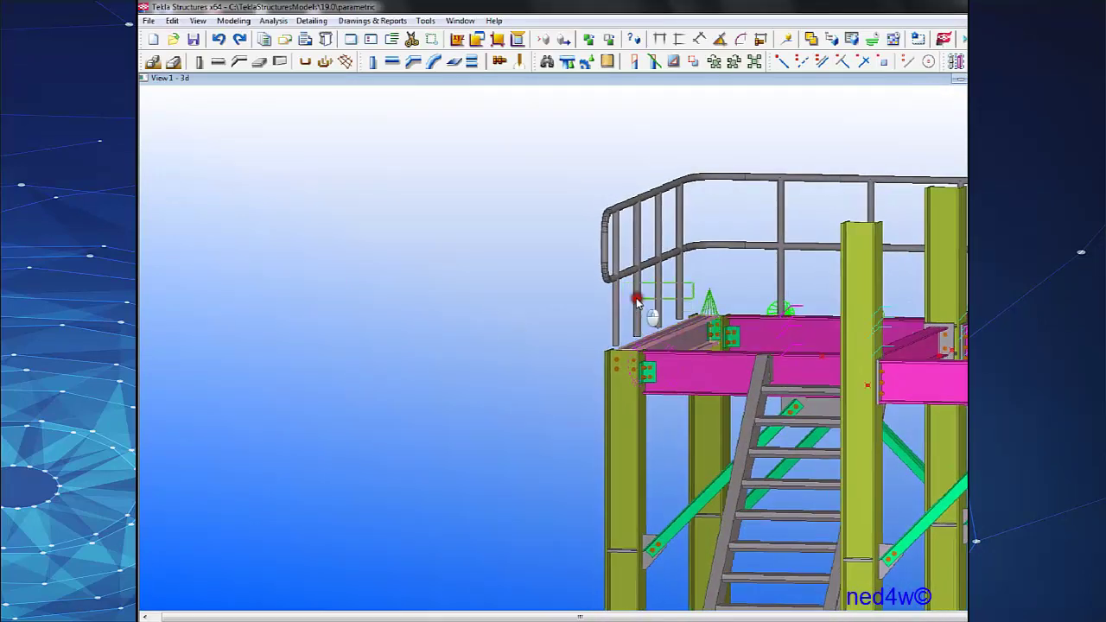
drag(617, 302, 617, 303)
ctrl+middle_drag(617, 304, 644, 356)
middle_drag(244, 252, 719, 326)
middle_drag(225, 180, 644, 237)
right_click(645, 237)
click(672, 248)
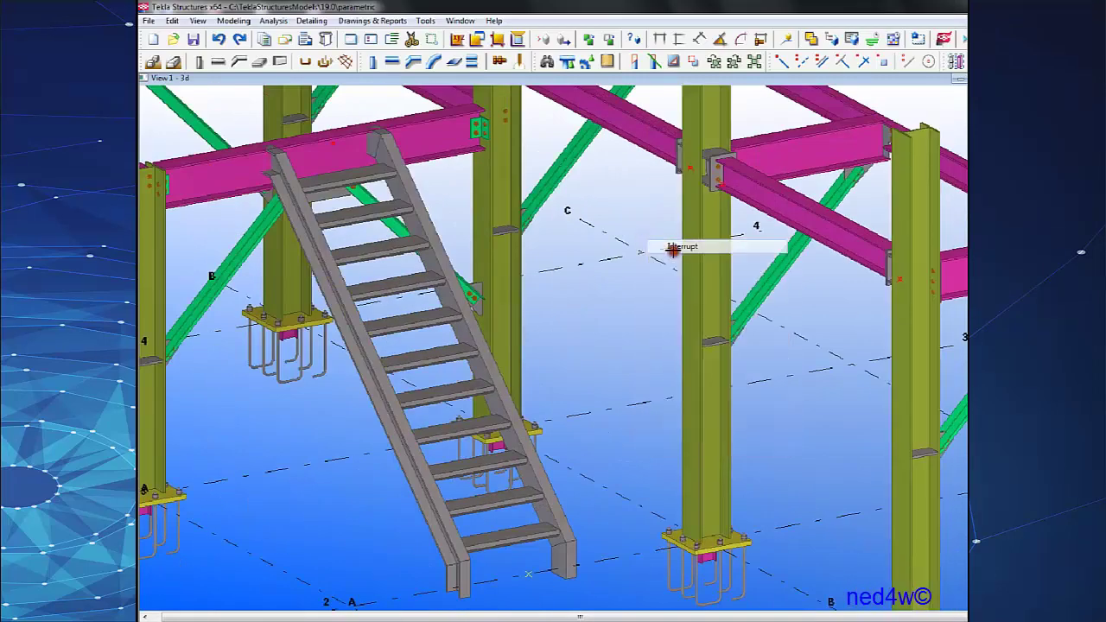
Hide the connection symbols and inspect the finished handrails, caged ladder and stairs from several sides.
middle_drag(259, 226, 716, 305)
scroll(566, 300, down, 3)
ctrl+middle_drag(562, 300, 729, 321)
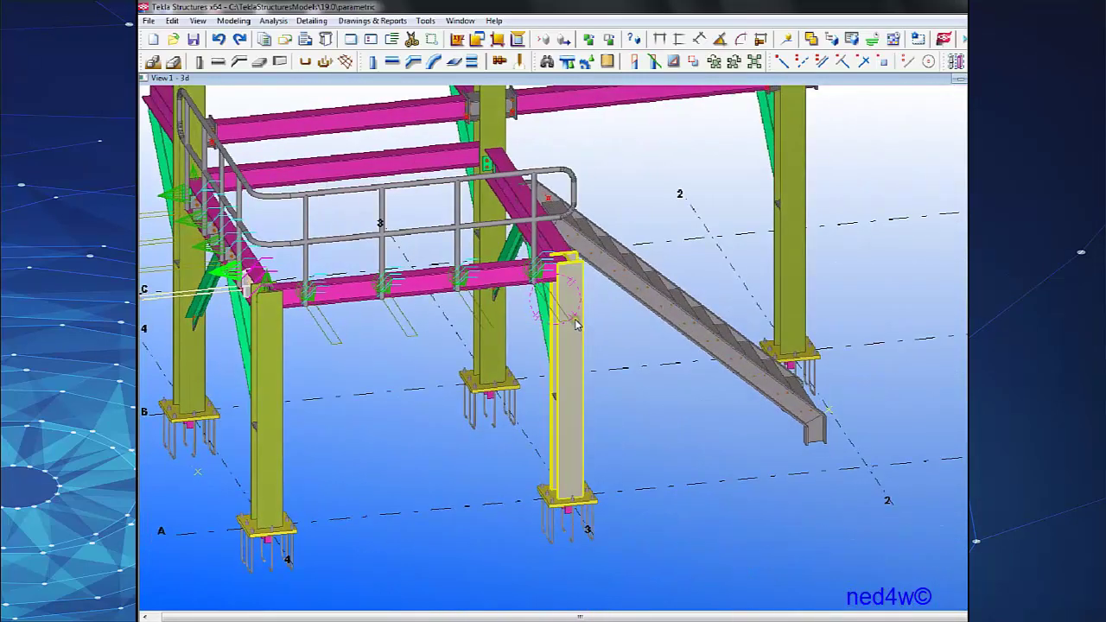
right_click(493, 287)
click(519, 333)
ctrl+middle_drag(427, 347, 628, 309)
scroll(778, 249, up, 4)
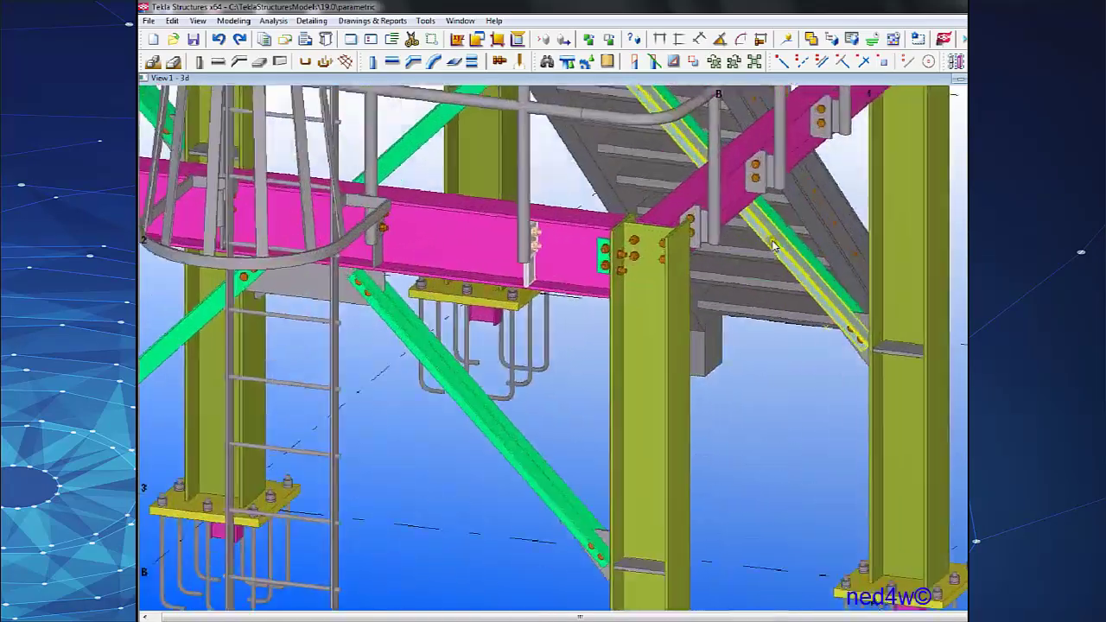
middle_drag(780, 249, 772, 467)
scroll(804, 478, down, 2)
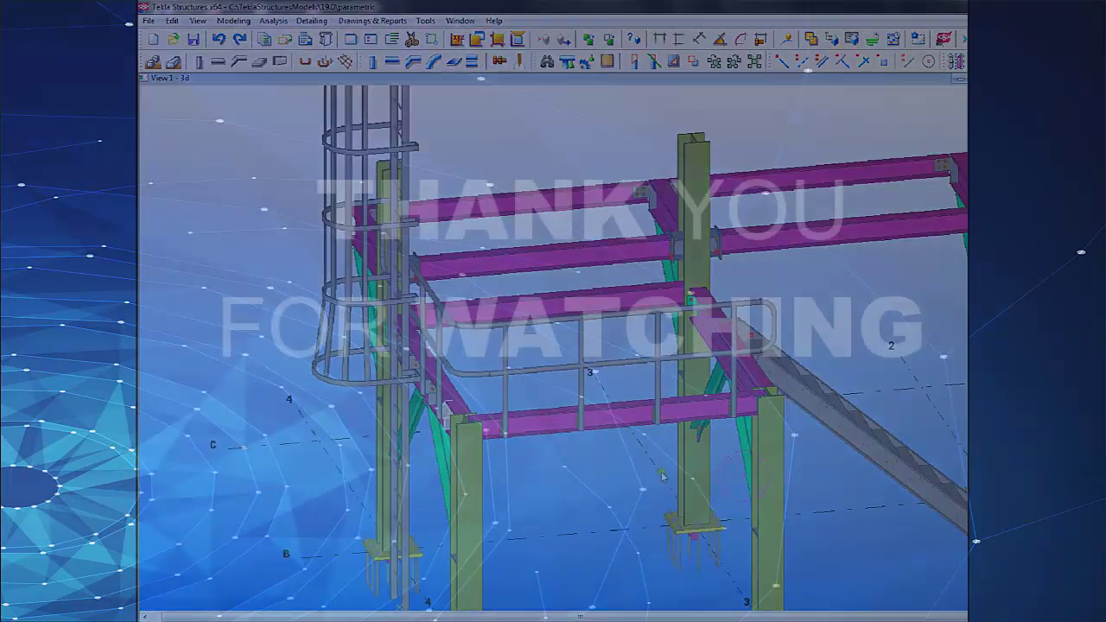